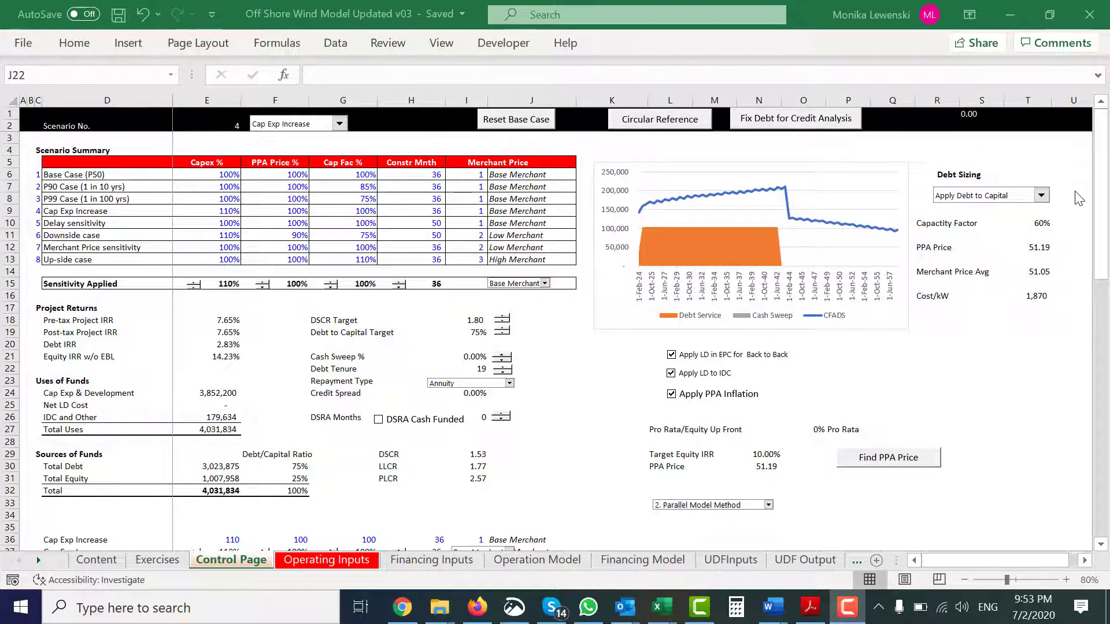
{"action": "left_click", "coordinate": [562, 374]}
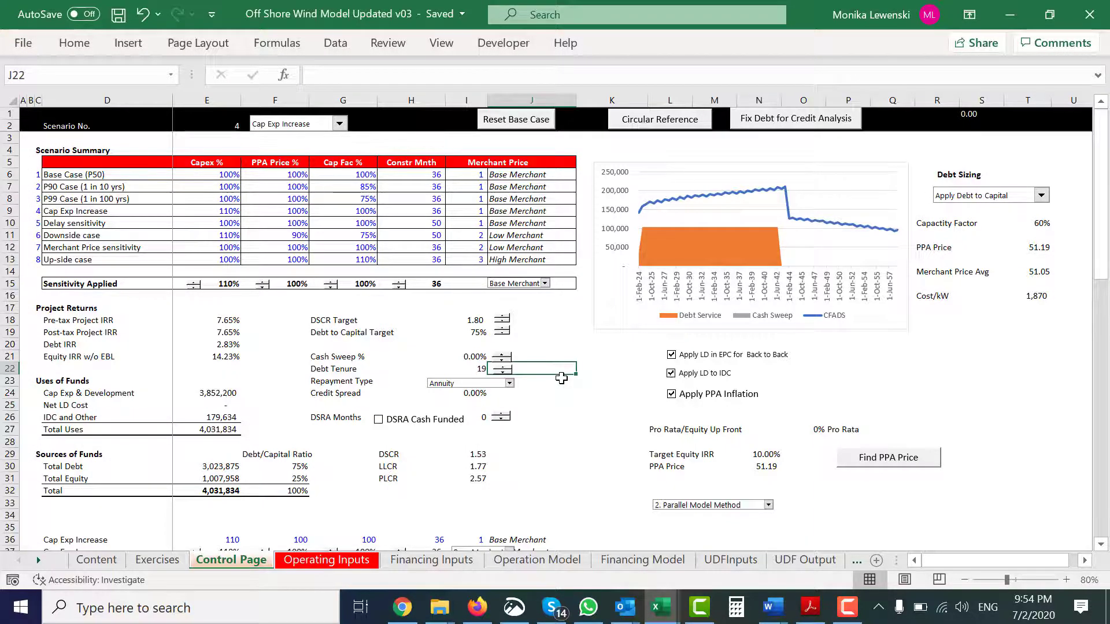
{"action": "key", "text": "Up"}
{"action": "key", "text": "Up"}
{"action": "key", "text": "Up"}
{"action": "key", "text": "Down"}
{"action": "key", "text": "Left"}
{"action": "key", "text": "Left"}
{"action": "key", "text": "Left"}
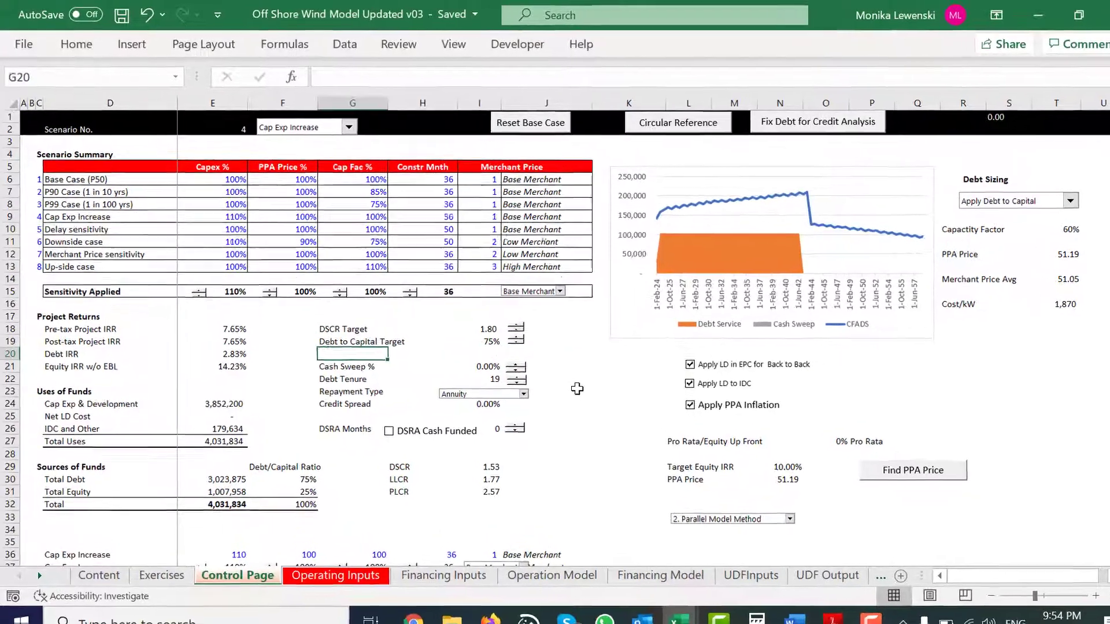
{"action": "key", "text": "Left"}
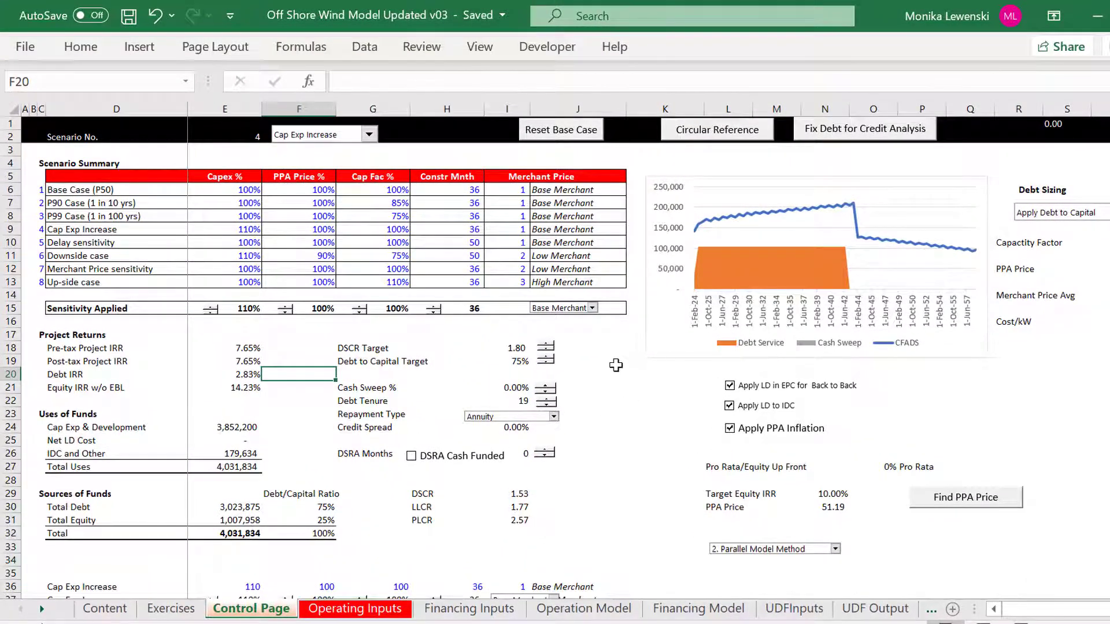
{"action": "left_click", "coordinate": [615, 372]}
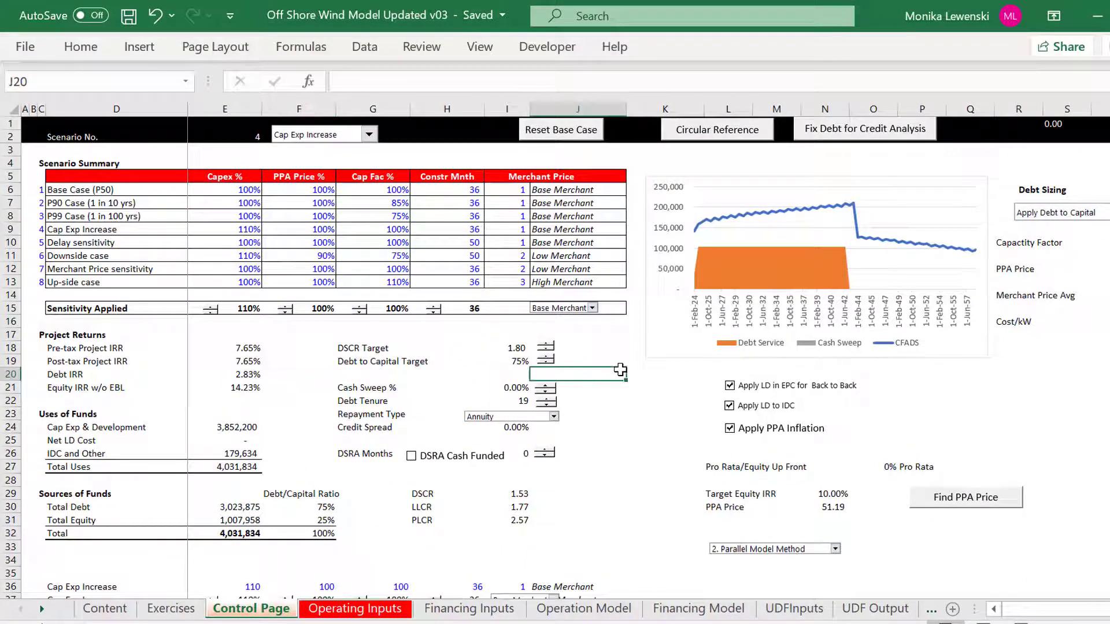
- Switch the active scenario of the model to Base Case (P50)
{"action": "left_click", "coordinate": [330, 142]}
{"action": "left_click", "coordinate": [329, 145]}
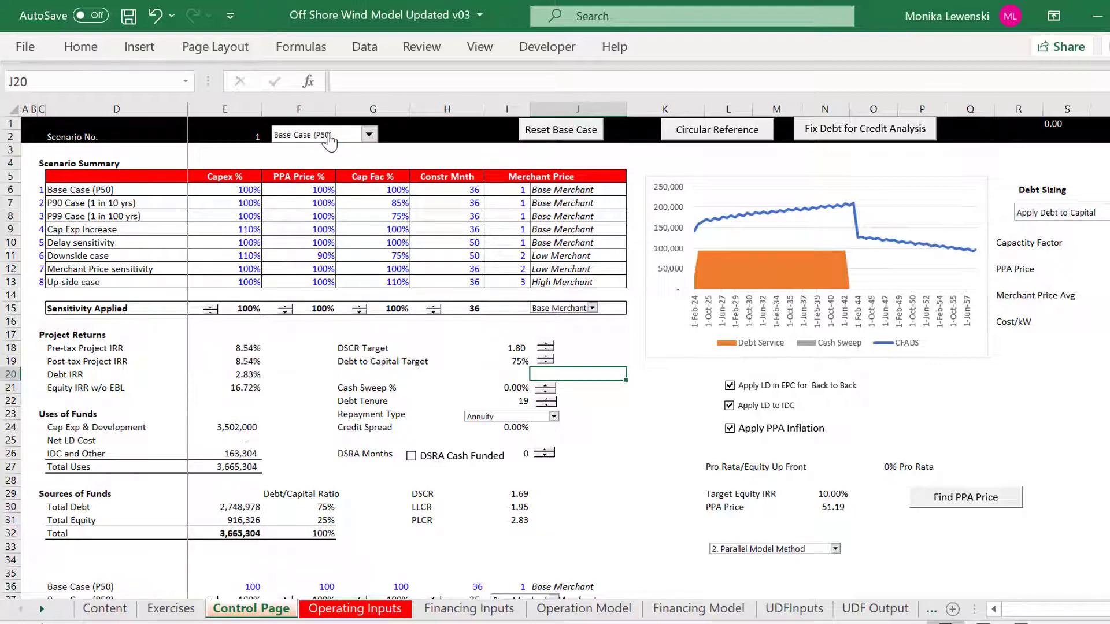
{"action": "left_click", "coordinate": [652, 430]}
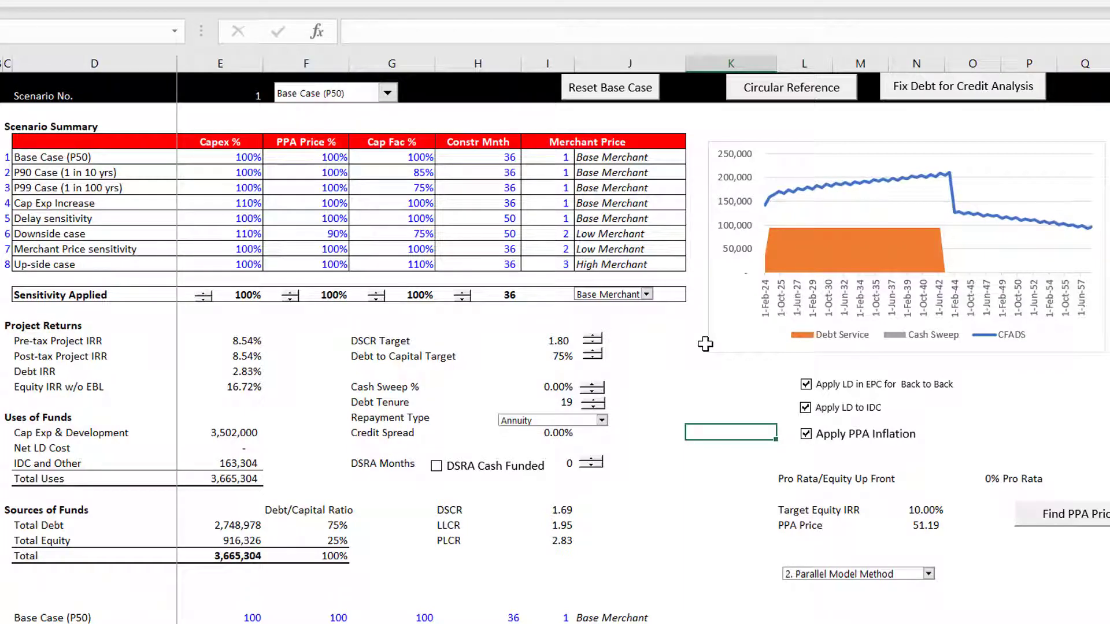
- Change the circular reference resolution method to 1. Copy and Paste Method
{"action": "left_click", "coordinate": [863, 576]}
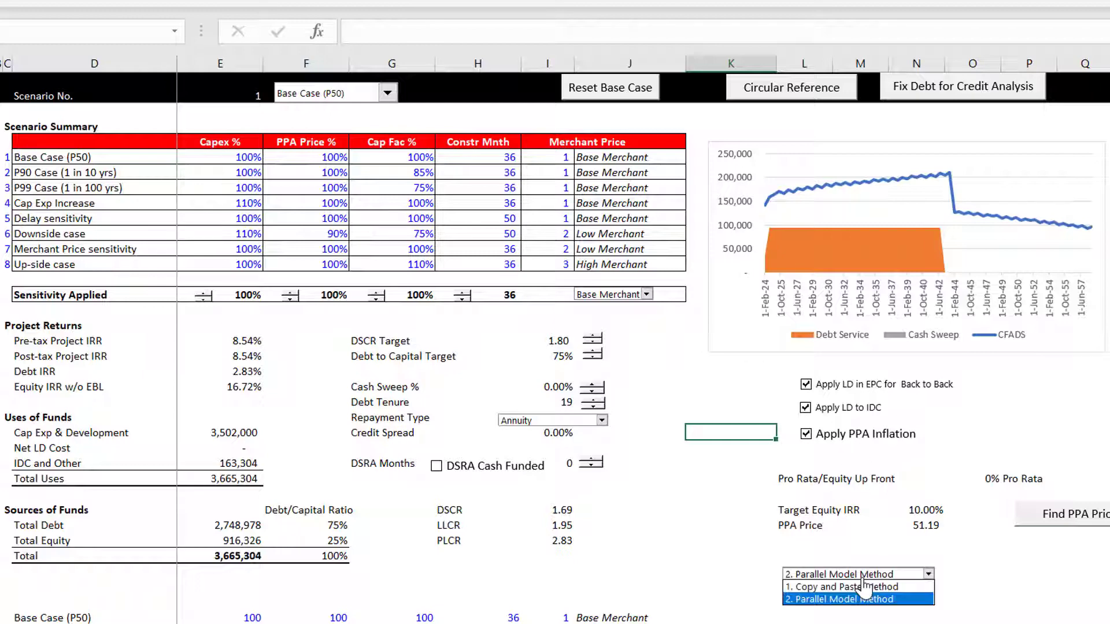
{"action": "left_click", "coordinate": [865, 587]}
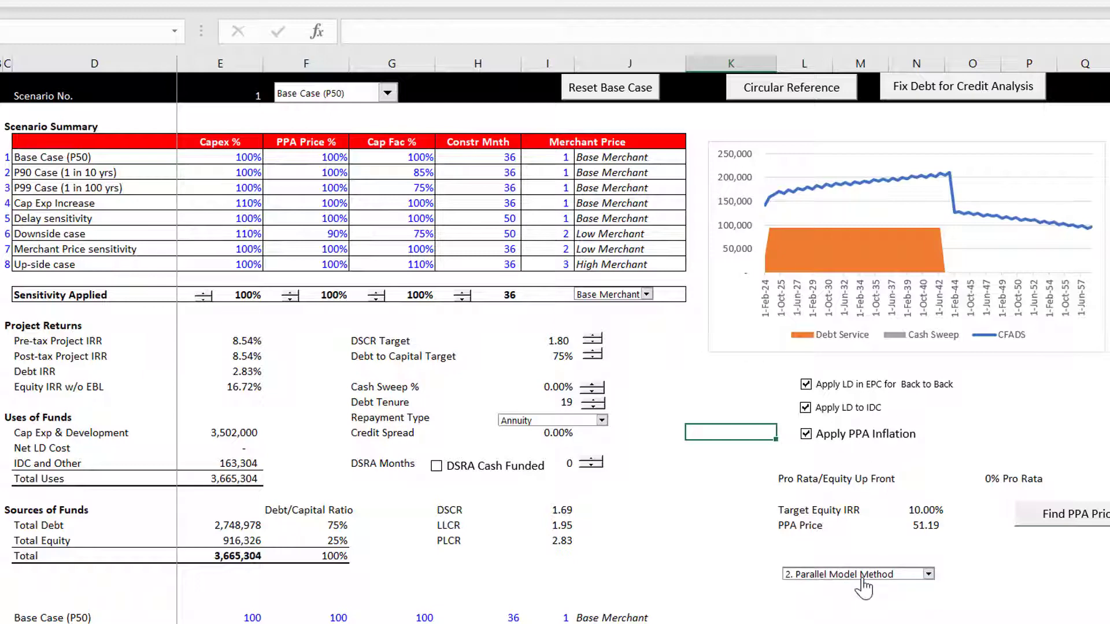
{"action": "left_click", "coordinate": [720, 534]}
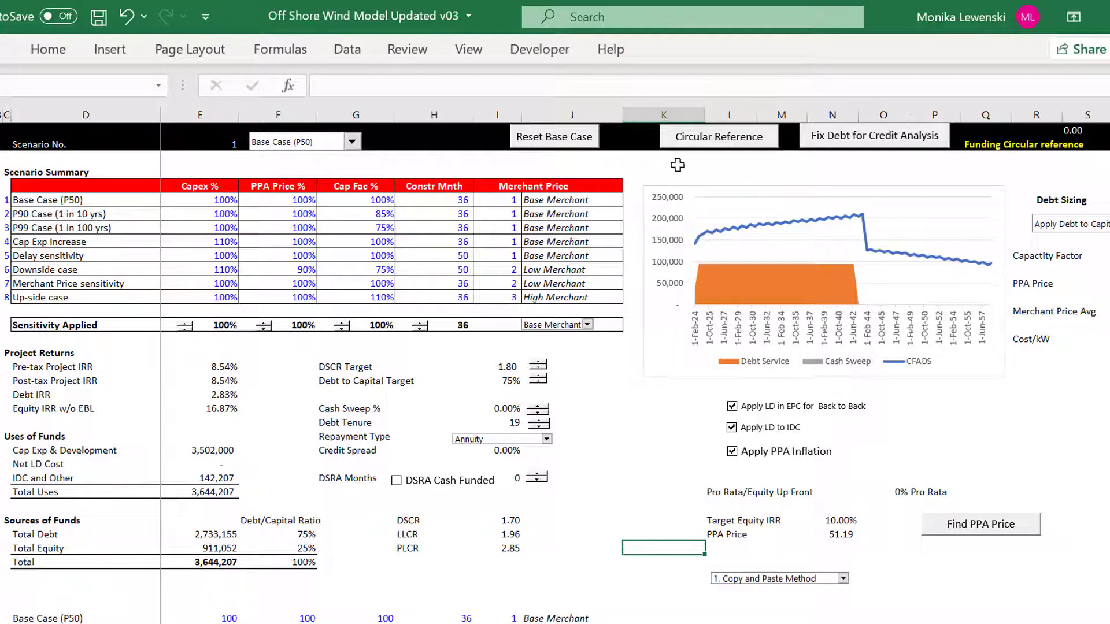
- Open the VBA code of the IDCCopypaste macro assigned to the Circular Reference button
{"action": "right_click", "coordinate": [709, 145]}
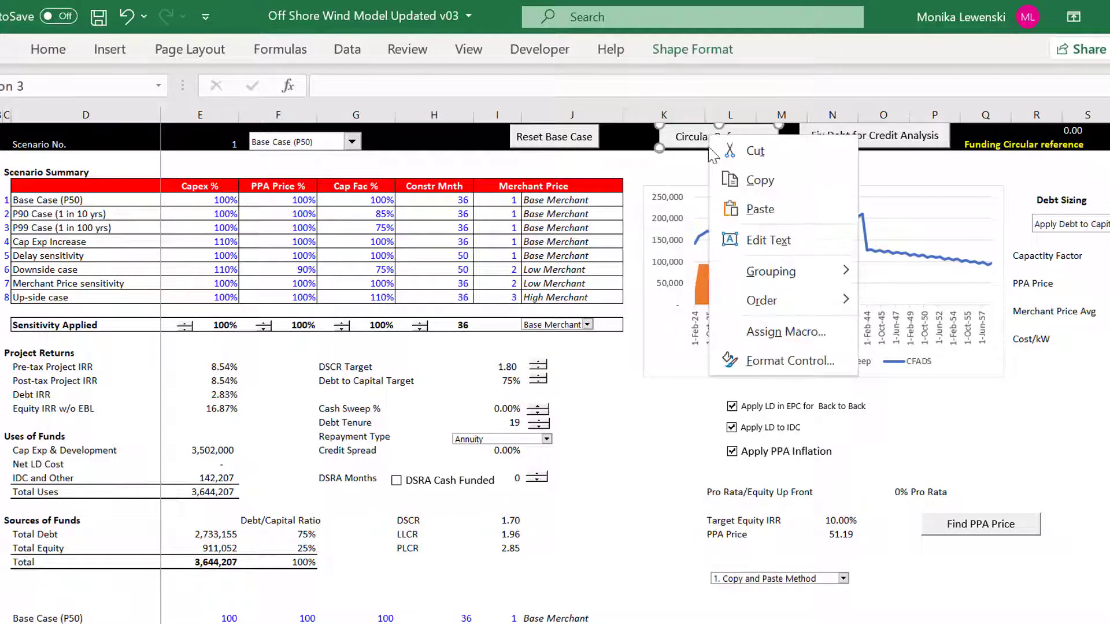
{"action": "left_click", "coordinate": [784, 332]}
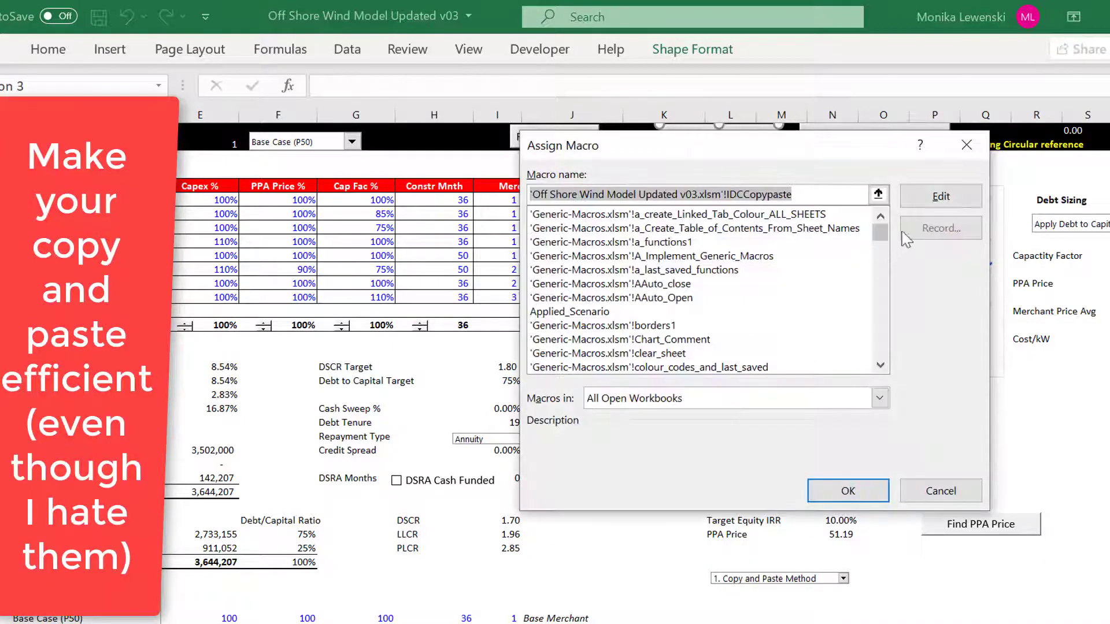
{"action": "left_click", "coordinate": [946, 203]}
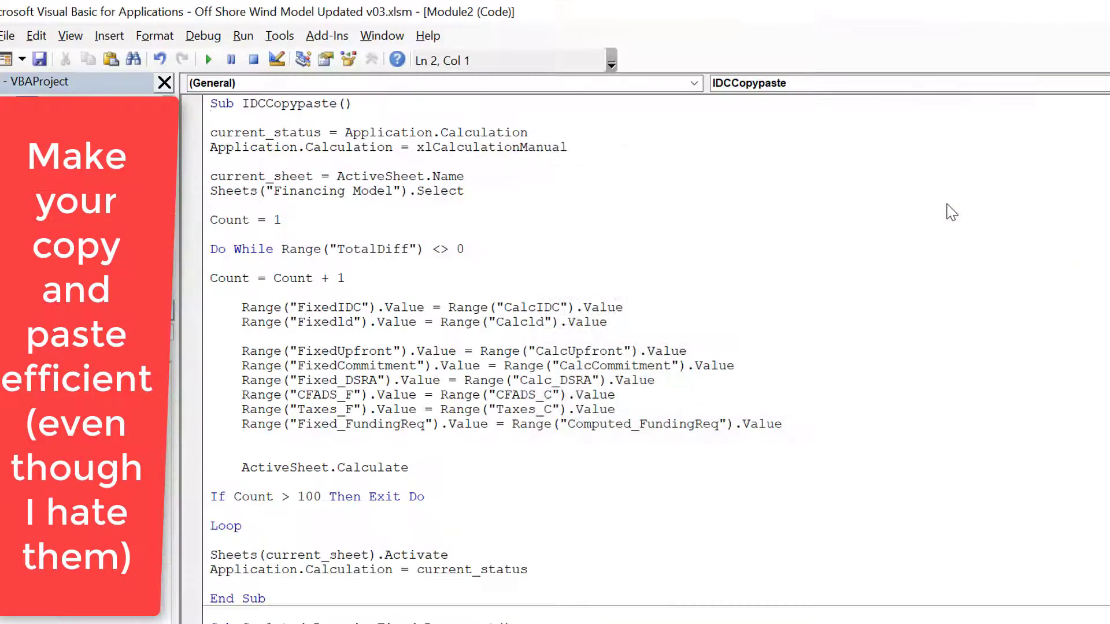
- Review the IDCCopypaste code line by line, including its loop and range assignments, and return to the Control Page
{"action": "key", "text": "Up"}
{"action": "key", "text": "Down"}
{"action": "key", "text": "Down"}
{"action": "key", "text": "Down"}
{"action": "key", "text": "Down"}
{"action": "key", "text": "Down"}
{"action": "key", "text": "Down"}
{"action": "key", "text": "Down"}
{"action": "key", "text": "Down"}
{"action": "key", "text": "Down"}
{"action": "key", "text": "Down"}
{"action": "key", "text": "Down"}
{"action": "key", "text": "Down"}
{"action": "key", "text": "Down"}
{"action": "key", "text": "Down"}
{"action": "key", "text": "Down"}
{"action": "key", "text": "Down"}
{"action": "key", "text": "Up"}
{"action": "key", "text": "Up"}
{"action": "key", "text": "Up"}
{"action": "key", "text": "Up"}
{"action": "key", "text": "Up"}
{"action": "key", "text": "Up"}
{"action": "key", "text": "Up"}
{"action": "key", "text": "Up"}
{"action": "key", "text": "Up"}
{"action": "key", "text": "Up"}
{"action": "key", "text": "Up"}
{"action": "key", "text": "Down"}
{"action": "key", "text": "Down"}
{"action": "key", "text": "Down"}
{"action": "key", "text": "Down"}
{"action": "key", "text": "Down"}
{"action": "key", "text": "Down"}
{"action": "key", "text": "Down"}
{"action": "key", "text": "Down"}
{"action": "key", "text": "Down"}
{"action": "key", "text": "Down"}
{"action": "key", "text": "Down"}
{"action": "key", "text": "Down"}
{"action": "key", "text": "Down"}
{"action": "key", "text": "Down"}
{"action": "key", "text": "Down"}
{"action": "key", "text": "Down"}
{"action": "key", "text": "Down"}
{"action": "key", "text": "Down"}
{"action": "key", "text": "Down"}
{"action": "key", "text": "Down"}
{"action": "key", "text": "Down"}
{"action": "key", "text": "Down"}
{"action": "key", "text": "Down"}
{"action": "key", "text": "Down"}
{"action": "key", "text": "Down"}
{"action": "key", "text": "Up"}
{"action": "key", "text": "Up"}
{"action": "key", "text": "Up"}
{"action": "key", "text": "Up"}
{"action": "key", "text": "Up"}
{"action": "key", "text": "Up"}
{"action": "key", "text": "Up"}
{"action": "key", "text": "Up"}
{"action": "key", "text": "Up"}
{"action": "key", "text": "Up"}
{"action": "key", "text": "Up"}
{"action": "key", "text": "Up"}
{"action": "key", "text": "Up"}
{"action": "key", "text": "Up"}
{"action": "key", "text": "Up"}
{"action": "key", "text": "Up"}
{"action": "key", "text": "Up"}
{"action": "key", "text": "Up"}
{"action": "key", "text": "Up"}
{"action": "key", "text": "Up"}
{"action": "key", "text": "Up"}
{"action": "key", "text": "Down"}
{"action": "key", "text": "Down"}
{"action": "key", "text": "Down"}
{"action": "key", "text": "Down"}
{"action": "key", "text": "Down"}
{"action": "key", "text": "Down"}
{"action": "key", "text": "Down"}
{"action": "key", "text": "Down"}
{"action": "key", "text": "Down"}
{"action": "key", "text": "Down"}
{"action": "key", "text": "Down"}
{"action": "key", "text": "Down"}
{"action": "key", "text": "Down"}
{"action": "key", "text": "Down"}
{"action": "key", "text": "Down"}
{"action": "key", "text": "Down"}
{"action": "key", "text": "Down"}
{"action": "key", "text": "Up"}
{"action": "key", "text": "Up"}
{"action": "key", "text": "Up"}
{"action": "key", "text": "Up"}
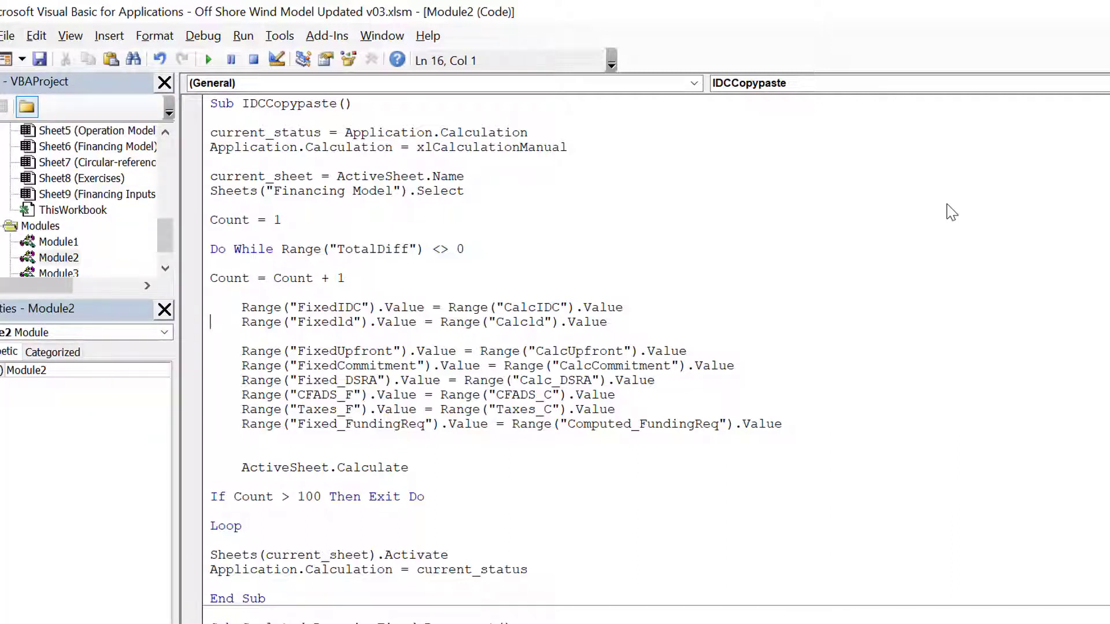
{"action": "key", "text": "Down"}
{"action": "key", "text": "Down"}
{"action": "key", "text": "Down"}
{"action": "key", "text": "Down"}
{"action": "key", "text": "Down"}
{"action": "key", "text": "Down"}
{"action": "key", "text": "Down"}
{"action": "key", "text": "Down"}
{"action": "key", "text": "Down"}
{"action": "key", "text": "alt+F11"}
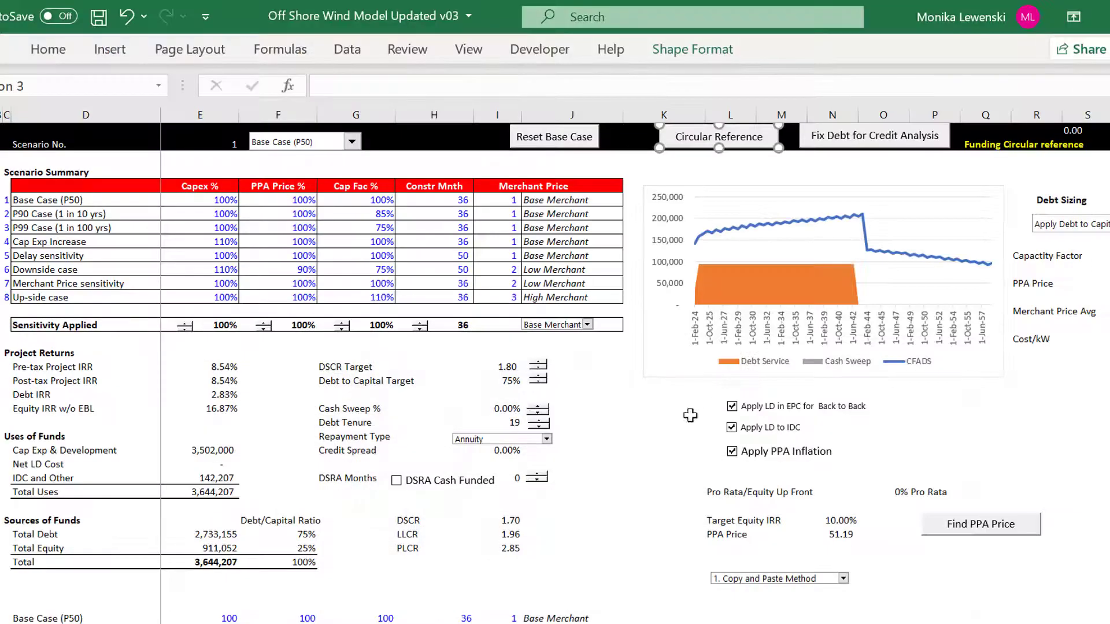
{"action": "left_click", "coordinate": [684, 459]}
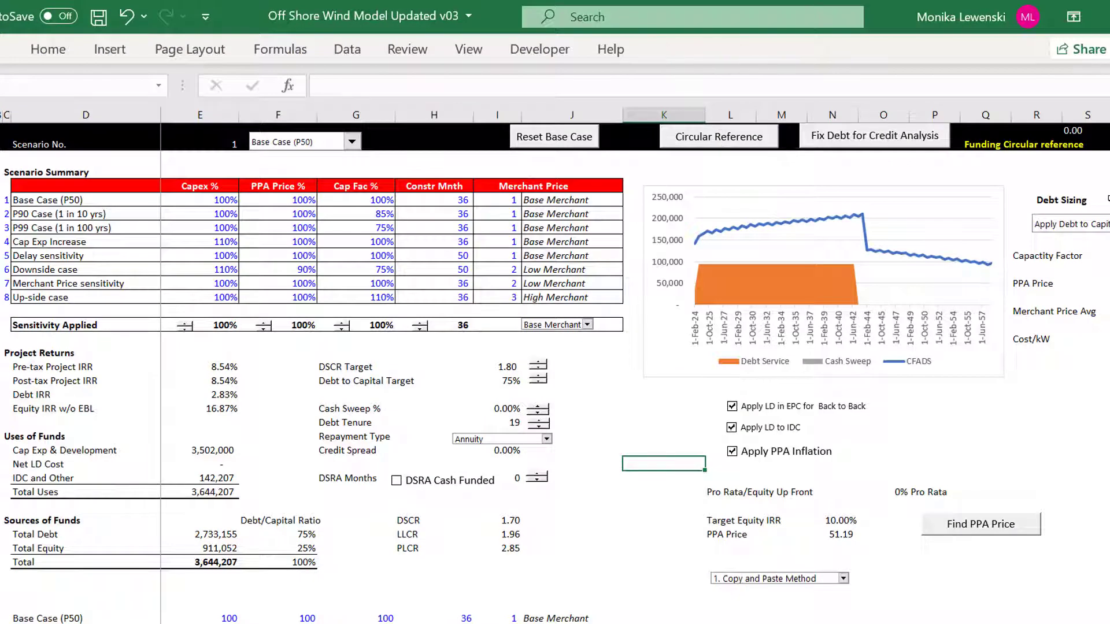
{"action": "left_click", "coordinate": [1098, 225]}
{"action": "left_click", "coordinate": [1100, 248]}
{"action": "left_click", "coordinate": [1015, 439]}
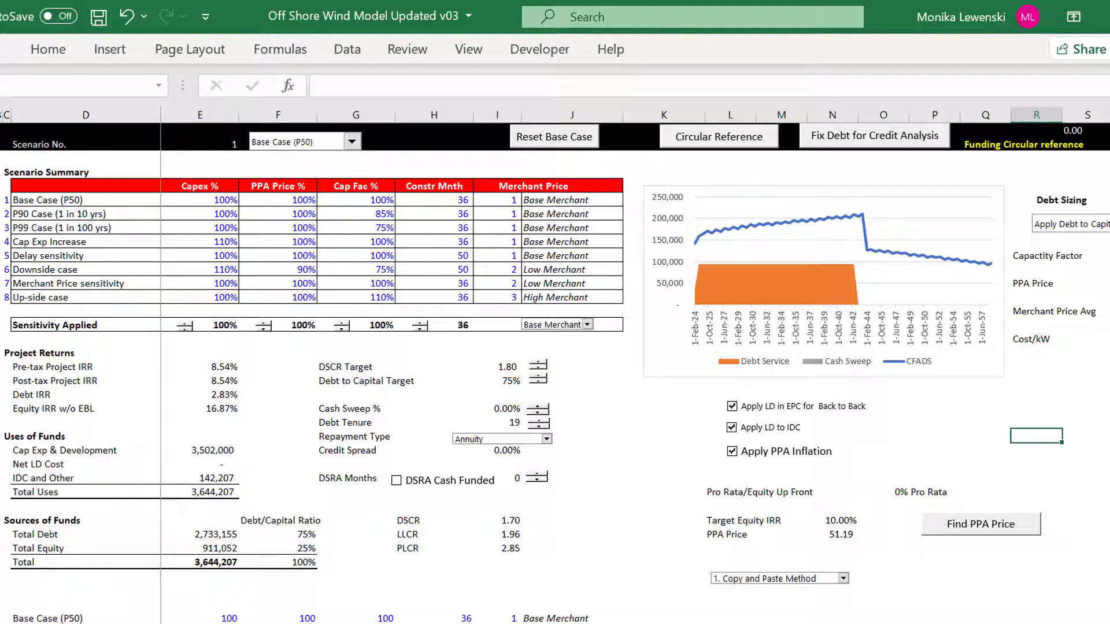
- Switch to Firefox and show the page "Solving the Pain Points in Project Finance Modelling"
{"action": "mouse_move", "coordinate": [510, 623]}
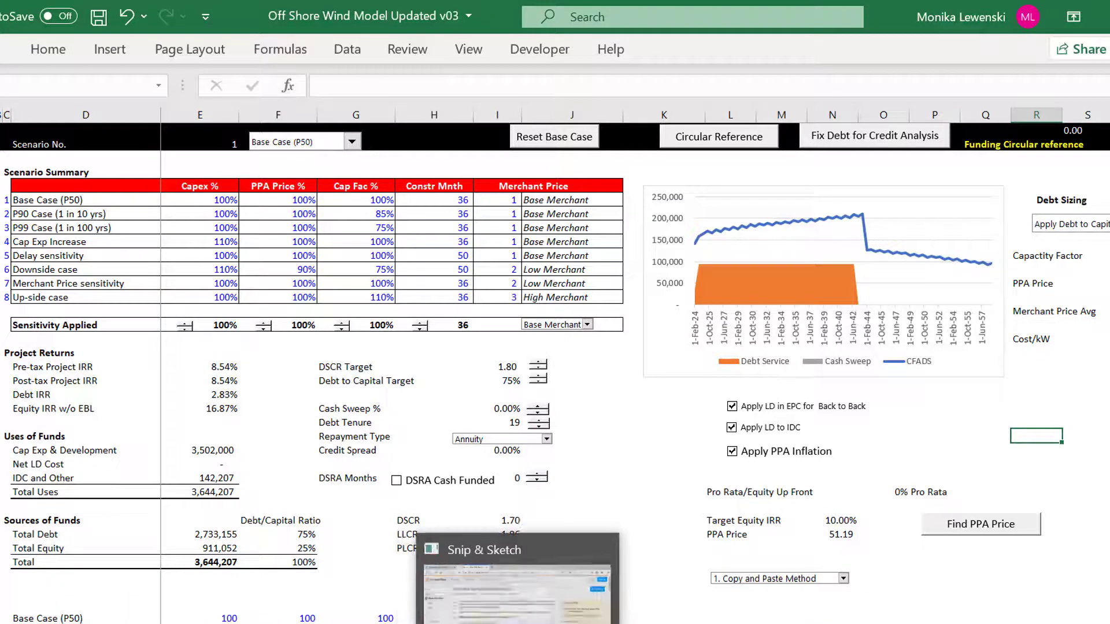
{"action": "left_click", "coordinate": [510, 590]}
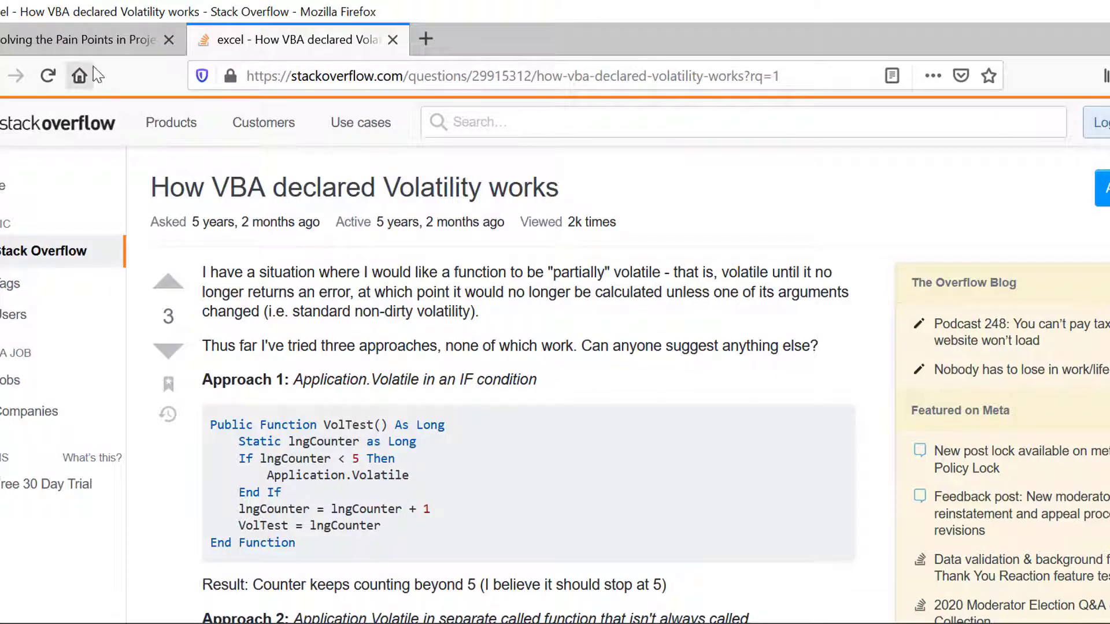
{"action": "left_click", "coordinate": [120, 51]}
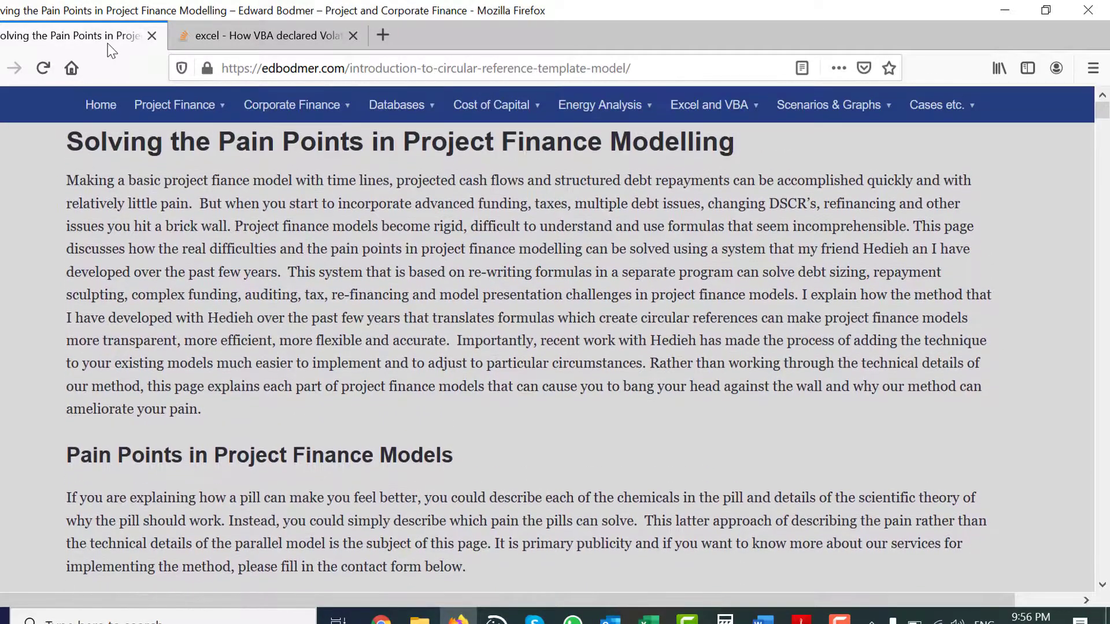
- Read the introduction and pain points 1 and 2 on slow models and non-transparent buttons or circular reference warnings
{"action": "key", "text": "Down"}
{"action": "key", "text": "Down"}
{"action": "key", "text": "Down"}
{"action": "key", "text": "Down"}
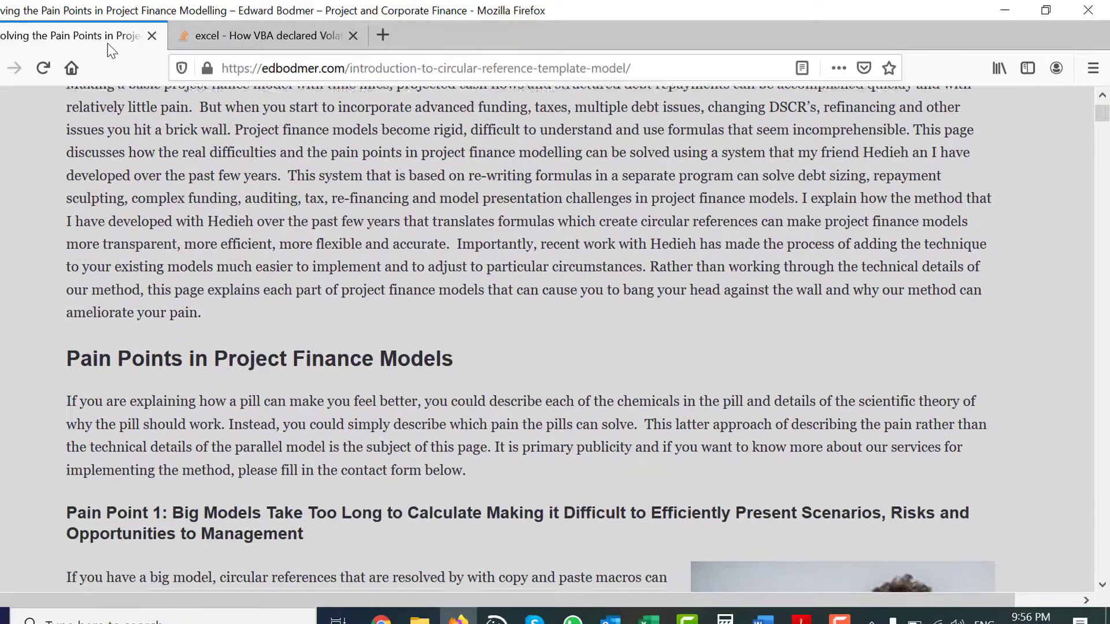
{"action": "key", "text": "Down"}
{"action": "key", "text": "Down"}
{"action": "key", "text": "Down"}
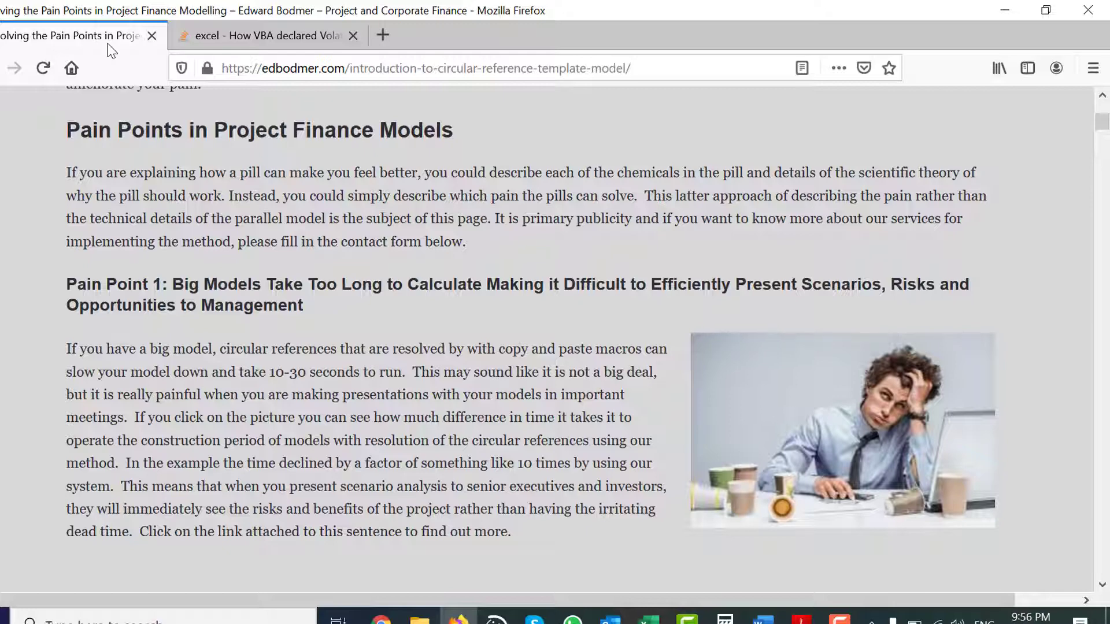
{"action": "key", "text": "Down"}
{"action": "key", "text": "Down"}
{"action": "key", "text": "Down"}
{"action": "key", "text": "Down"}
{"action": "key", "text": "Down"}
{"action": "key", "text": "Down"}
{"action": "key", "text": "Down"}
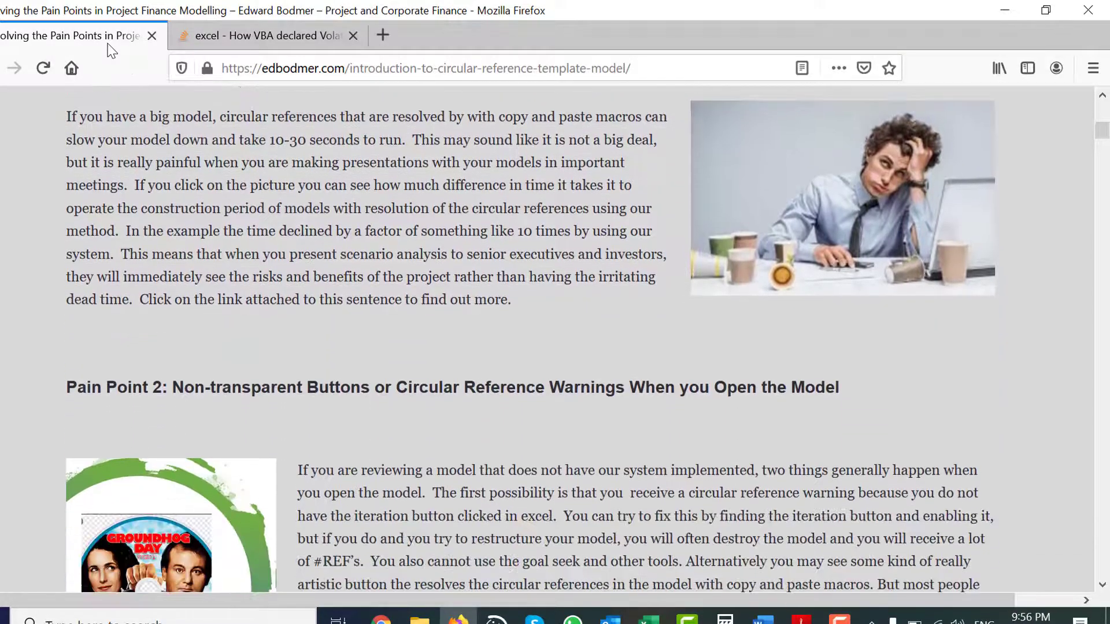
{"action": "key", "text": "Down"}
{"action": "key", "text": "Down"}
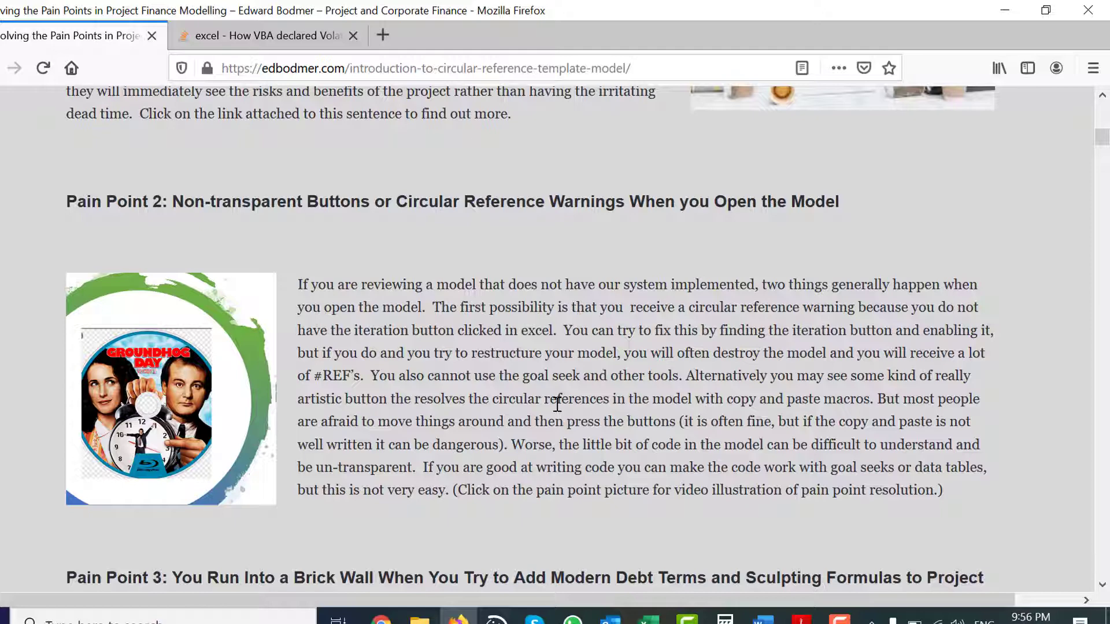
- Read pain points 3 to 9, from debt sculpting to model audits, and return to the start of the page
{"action": "scroll", "coordinate": [556, 404], "scroll_direction": "down", "scroll_amount": 2}
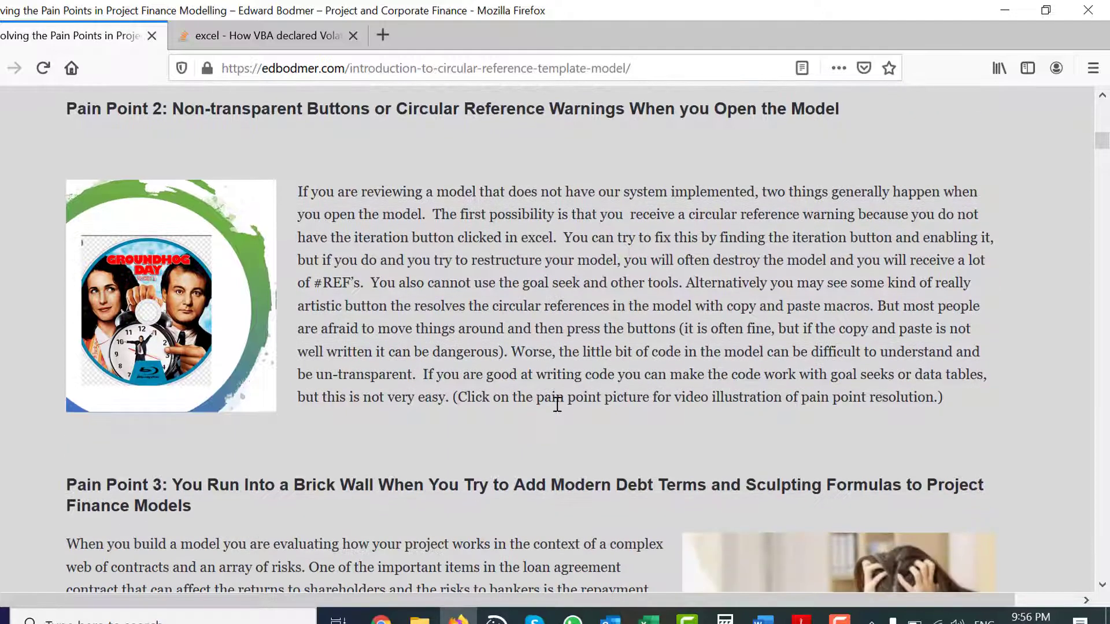
{"action": "scroll", "coordinate": [557, 404], "scroll_direction": "down", "scroll_amount": 3}
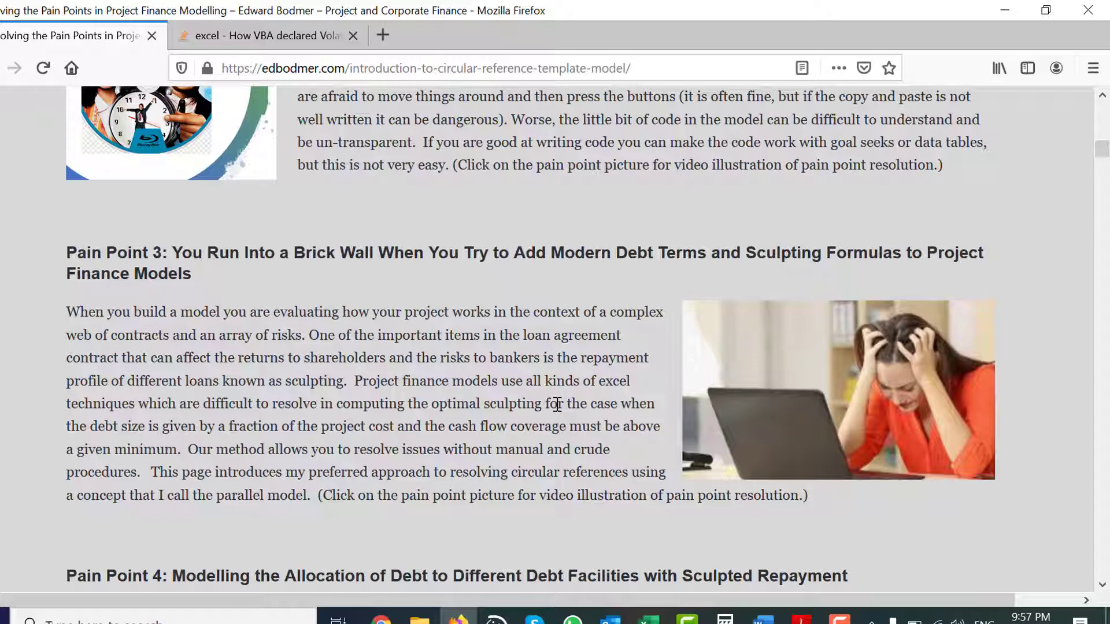
{"action": "scroll", "coordinate": [557, 404], "scroll_direction": "down", "scroll_amount": 5}
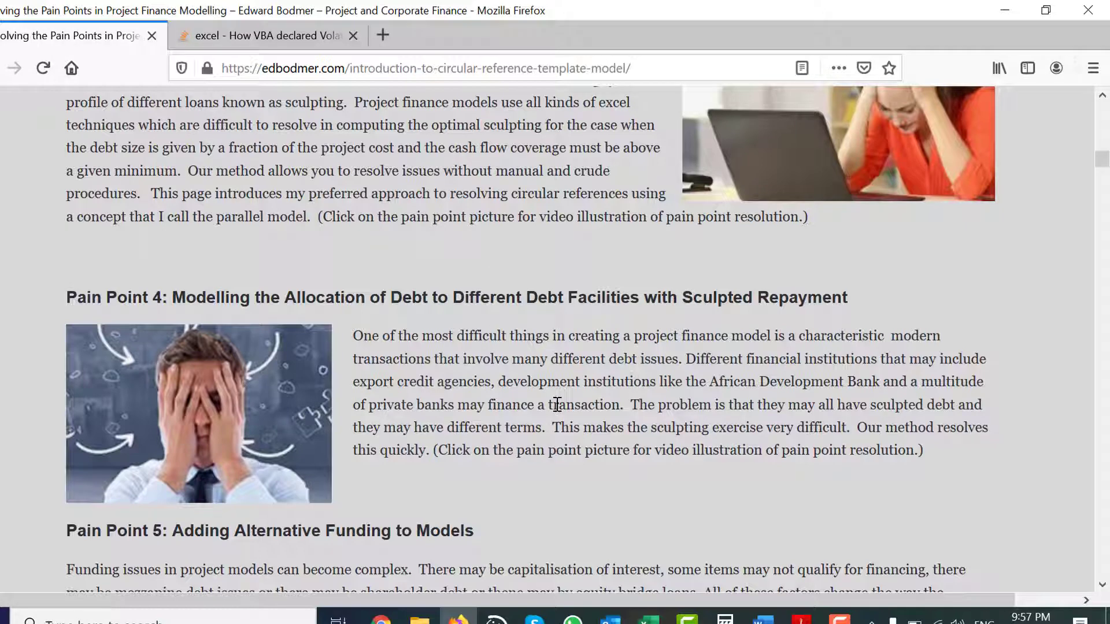
{"action": "scroll", "coordinate": [557, 404], "scroll_direction": "down", "scroll_amount": 6}
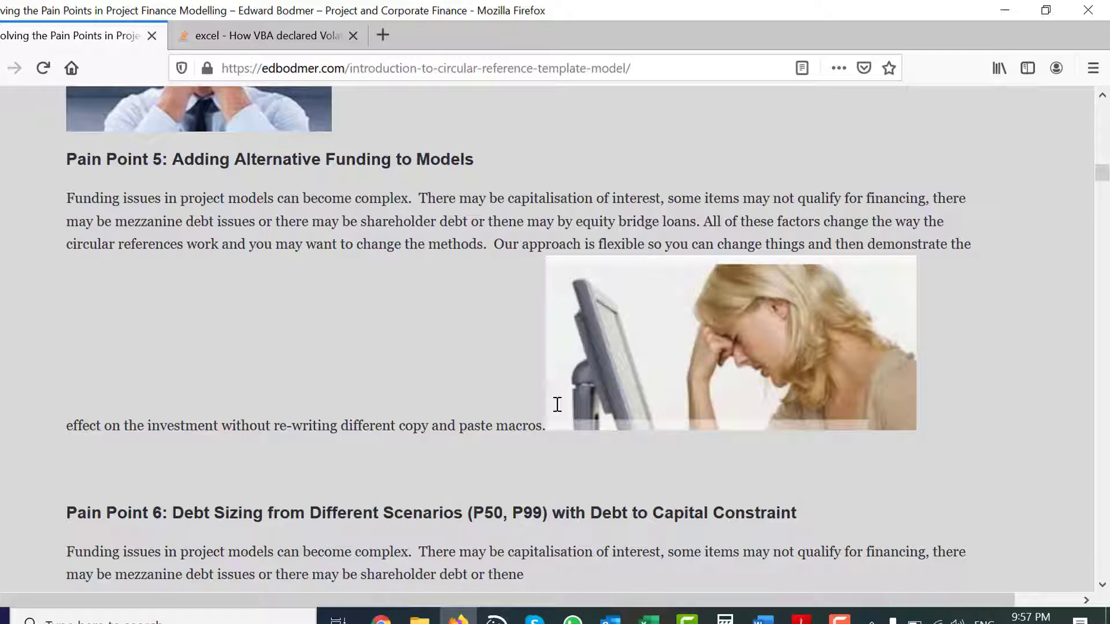
{"action": "scroll", "coordinate": [557, 405], "scroll_direction": "down", "scroll_amount": 5}
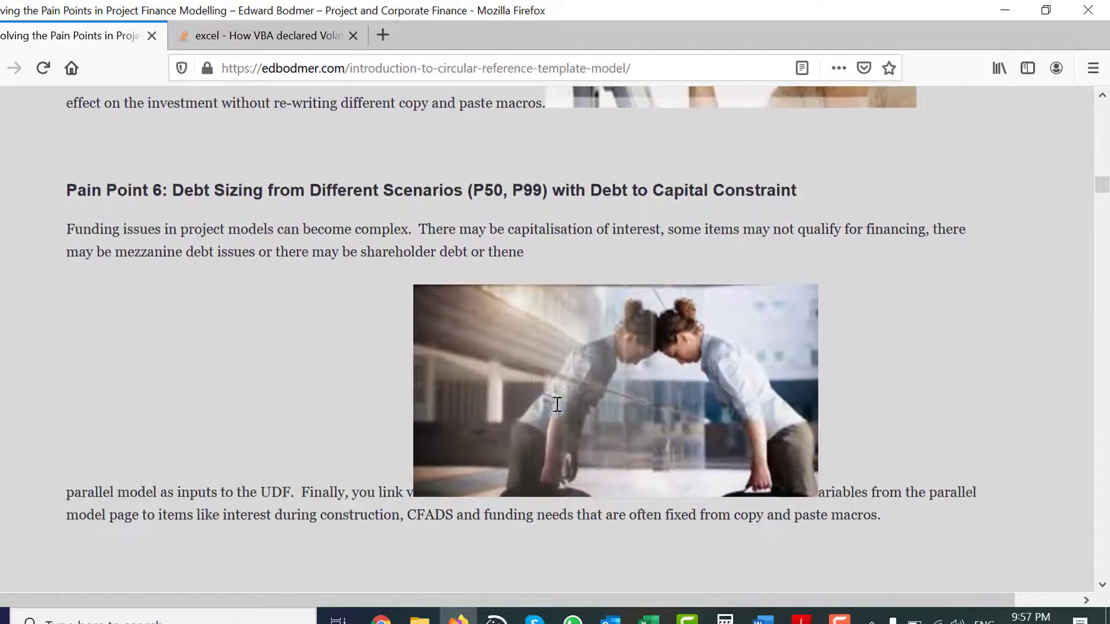
{"action": "scroll", "coordinate": [557, 405], "scroll_direction": "down", "scroll_amount": 1}
{"action": "scroll", "coordinate": [557, 404], "scroll_direction": "up", "scroll_amount": 2}
{"action": "scroll", "coordinate": [557, 405], "scroll_direction": "down", "scroll_amount": 2}
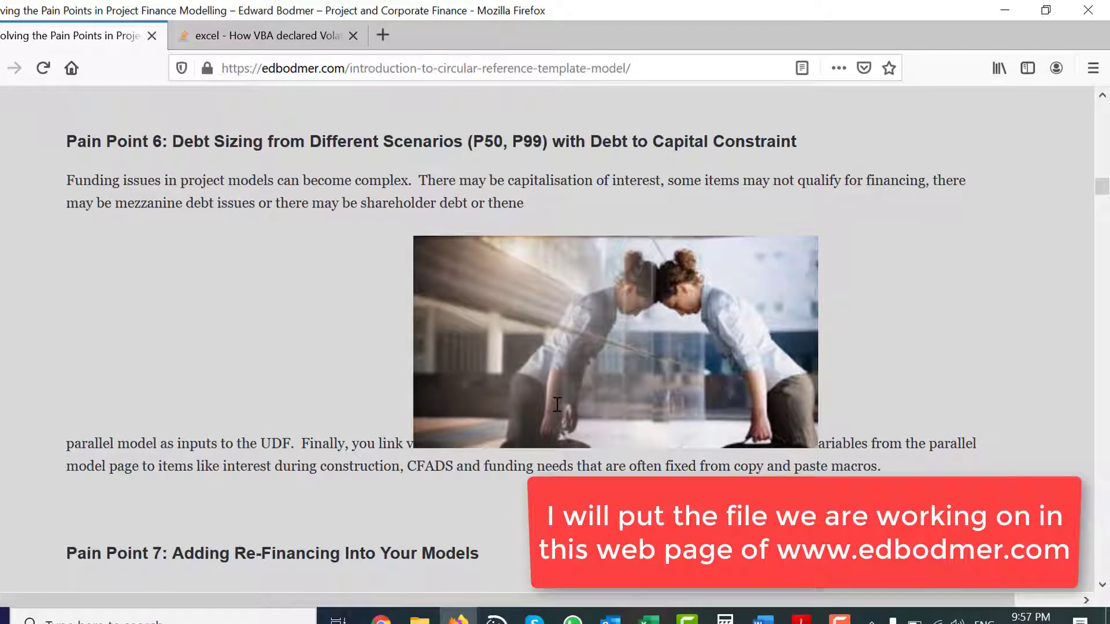
{"action": "scroll", "coordinate": [557, 405], "scroll_direction": "down", "scroll_amount": 4}
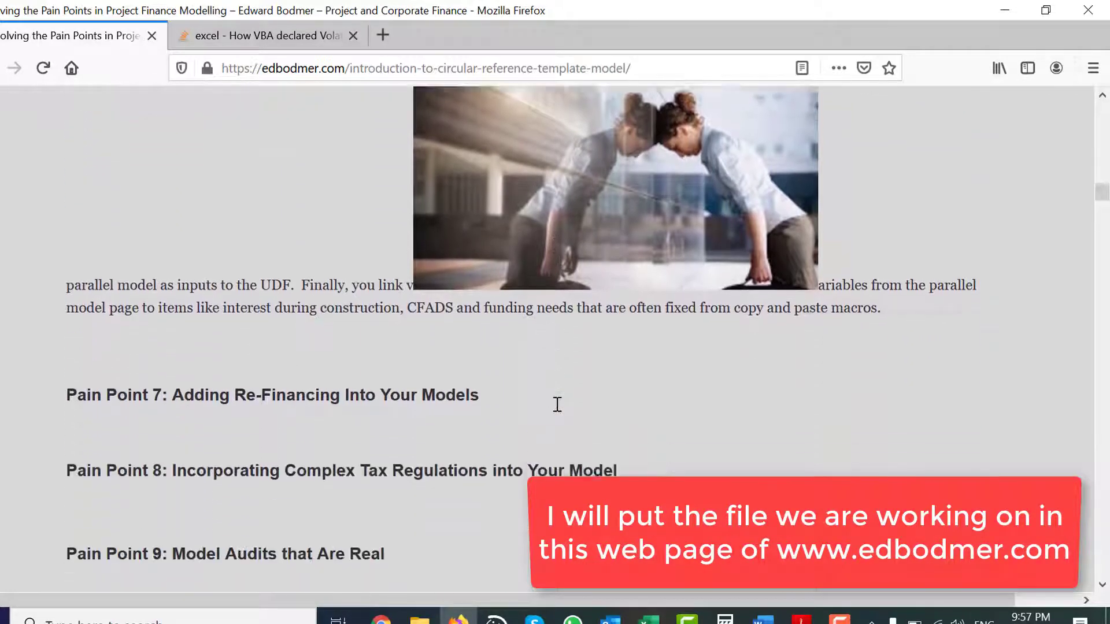
{"action": "scroll", "coordinate": [557, 405], "scroll_direction": "up", "scroll_amount": 15}
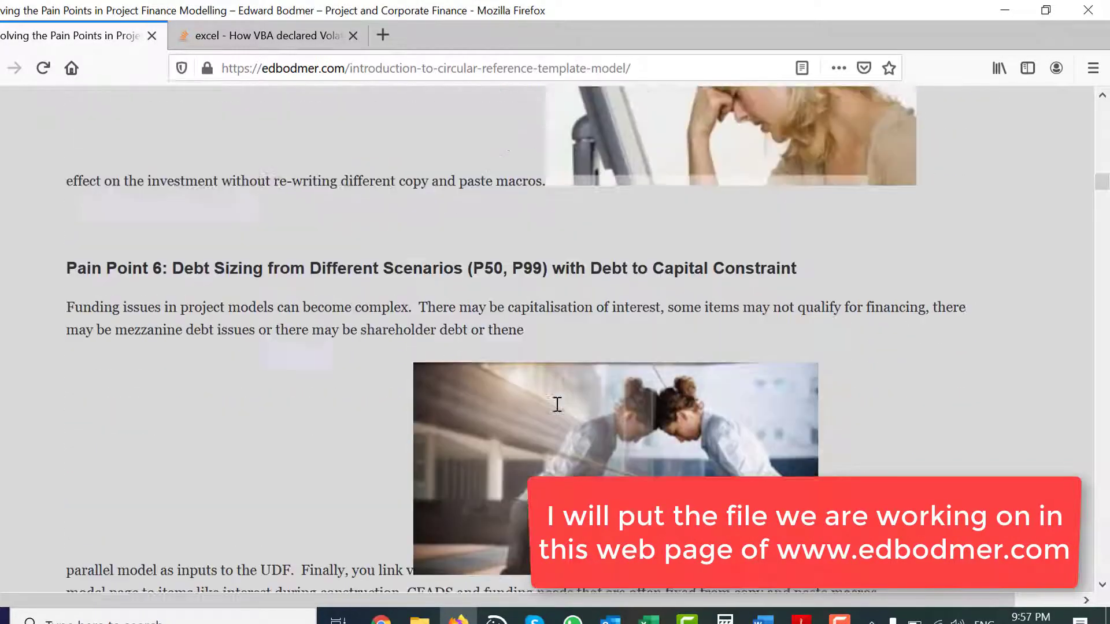
{"action": "scroll", "coordinate": [557, 404], "scroll_direction": "up", "scroll_amount": 10}
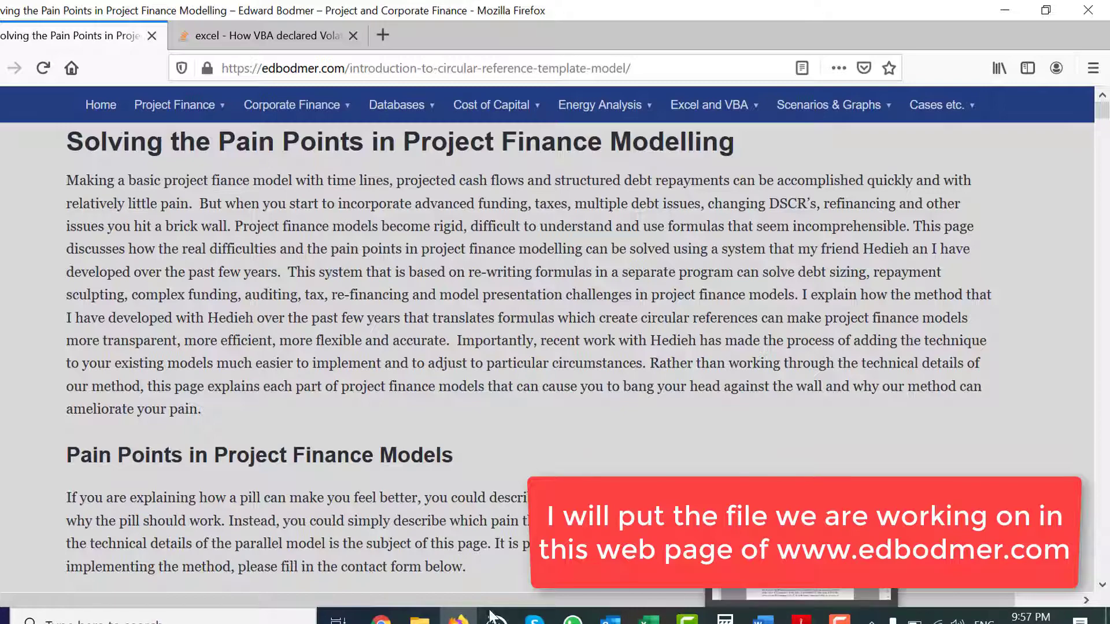
- Switch to Excel and show the Control Page of the Off Shore Wind Model Updated v03 workbook
{"action": "mouse_move", "coordinate": [647, 617]}
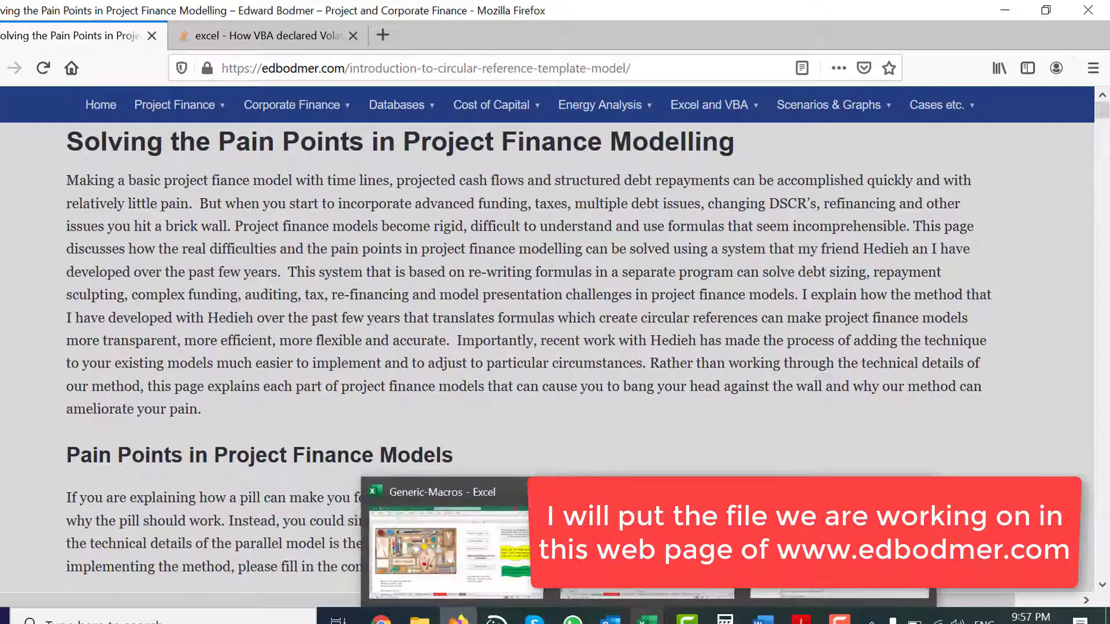
{"action": "left_click", "coordinate": [646, 552]}
{"action": "left_click", "coordinate": [941, 141]}
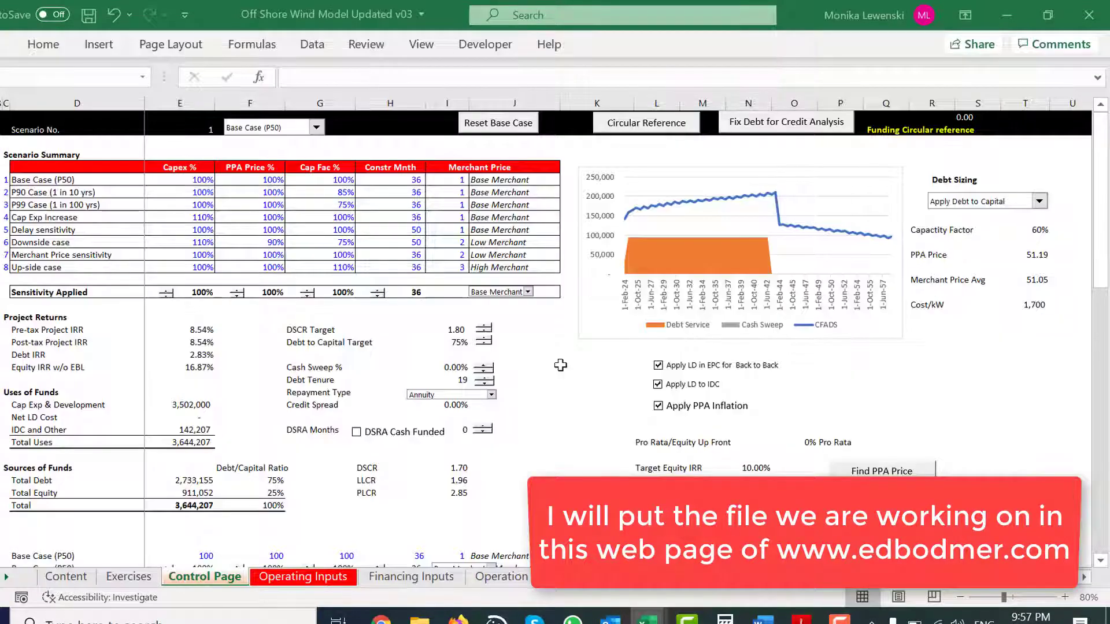
{"action": "left_click", "coordinate": [598, 379]}
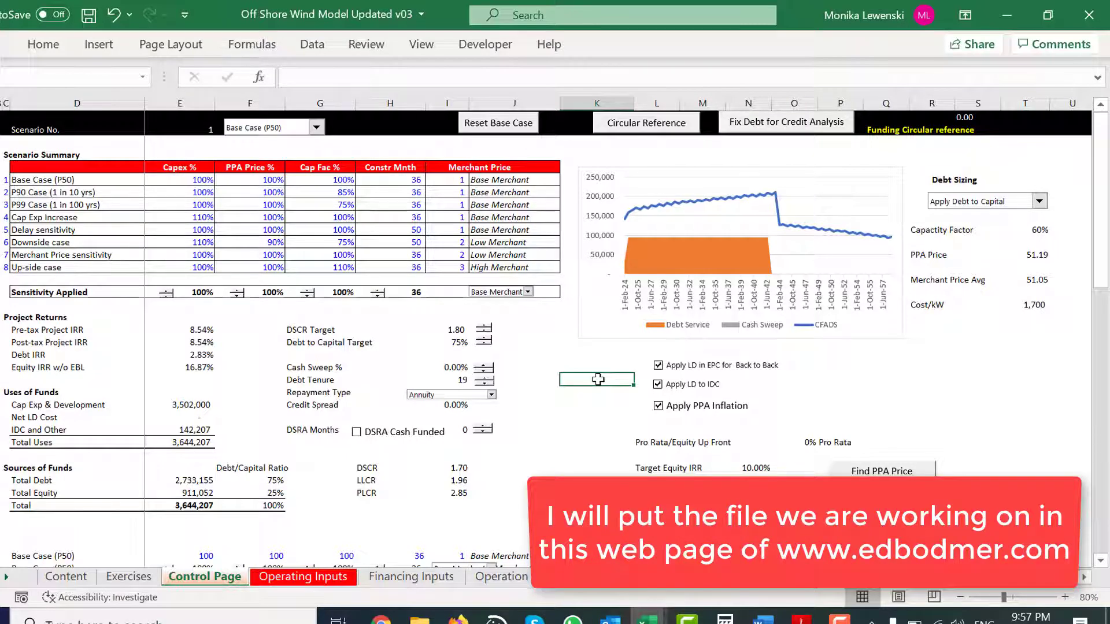
- Set the Debt to Capital Target to 80% and resolve the funding circularity with the Circular Reference macro
{"action": "left_click", "coordinate": [482, 341]}
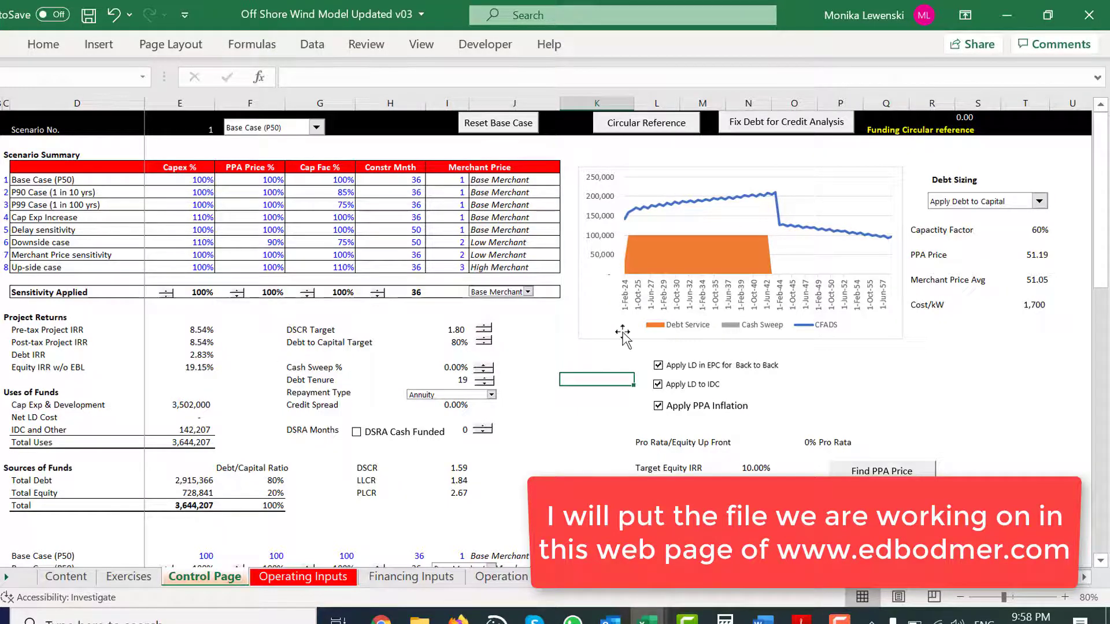
{"action": "left_click", "coordinate": [598, 333]}
{"action": "left_click", "coordinate": [564, 403]}
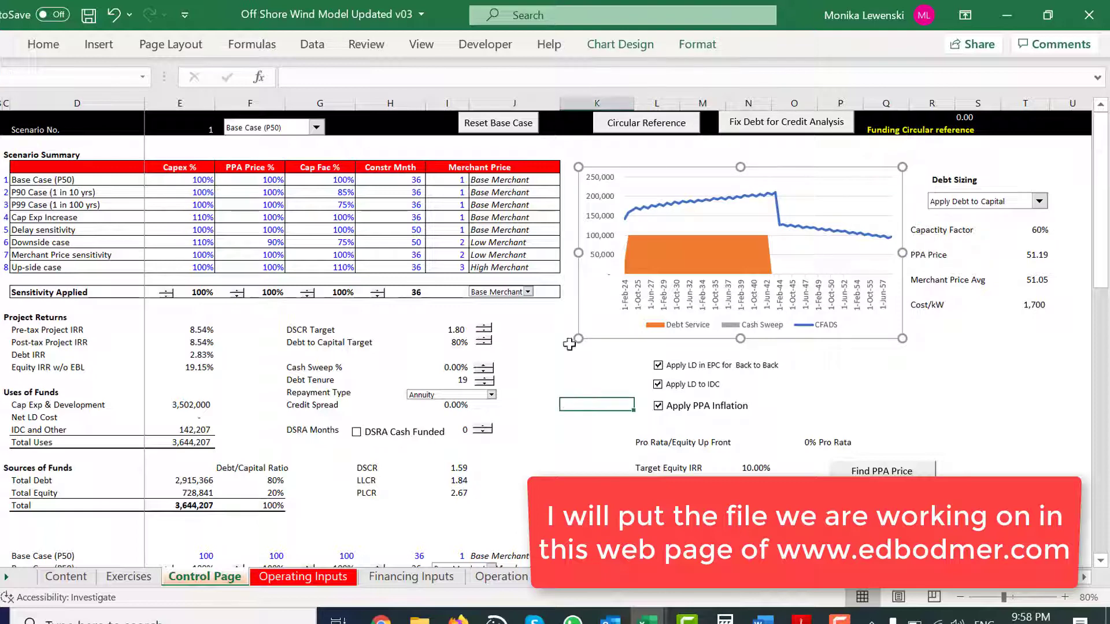
{"action": "left_click", "coordinate": [625, 131]}
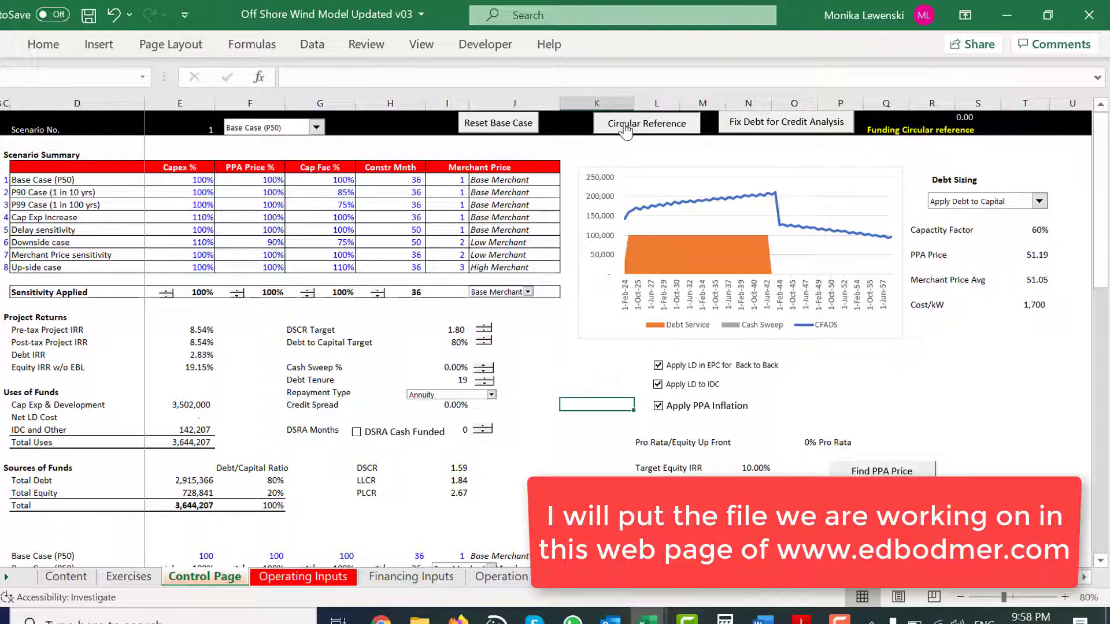
{"action": "left_click", "coordinate": [528, 384]}
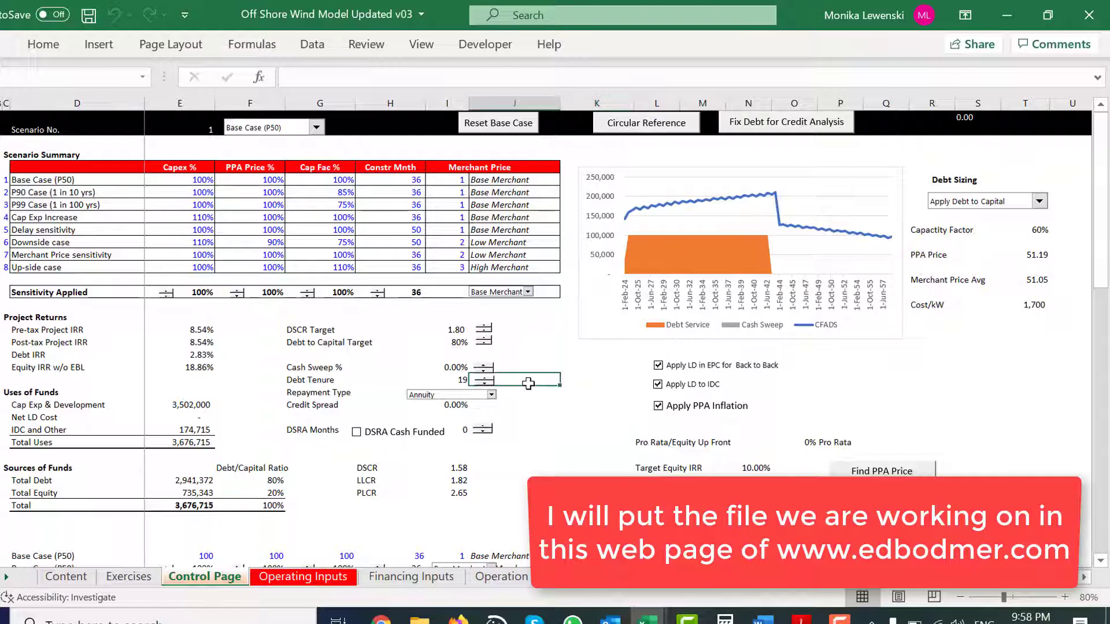
- Set the Debt Tenure to 21 years and run the Circular Reference macro
{"action": "left_click", "coordinate": [482, 379]}
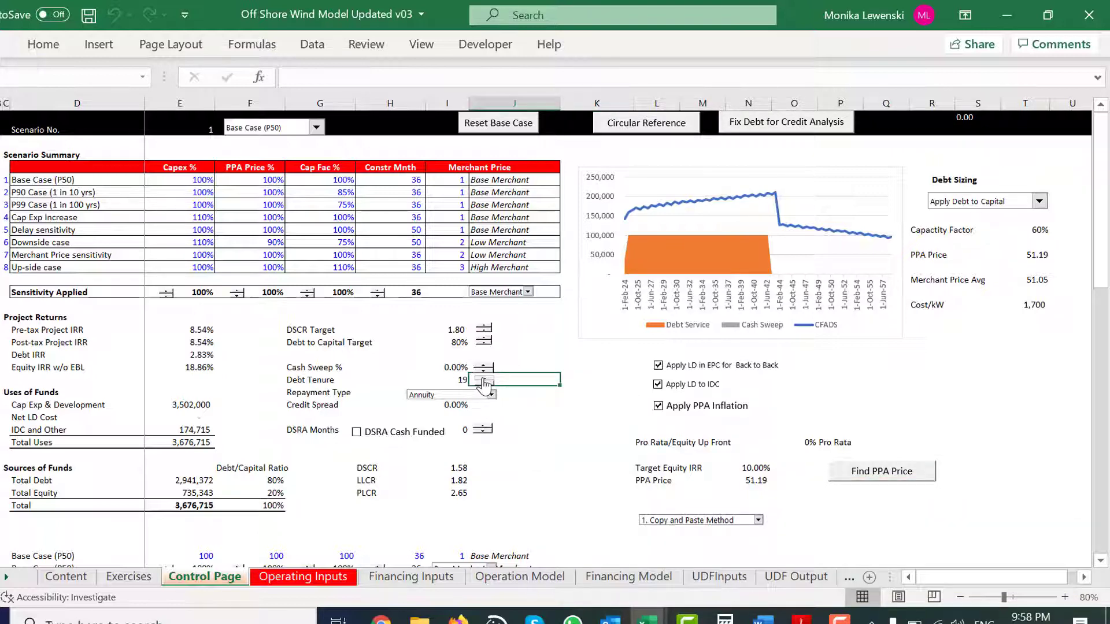
{"action": "left_click", "coordinate": [483, 380]}
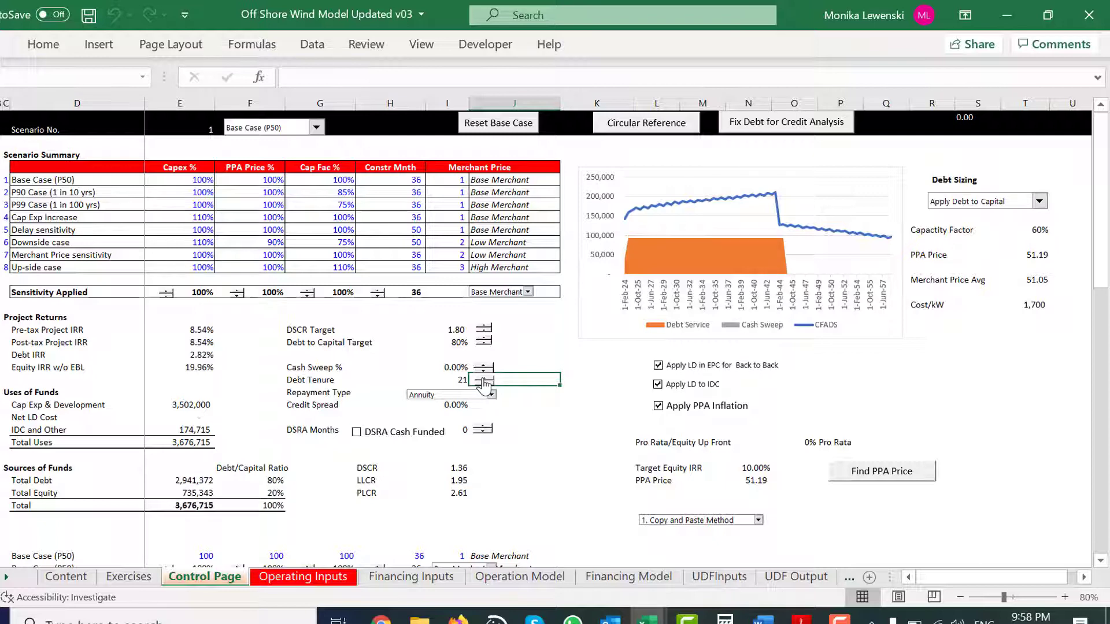
{"action": "left_click", "coordinate": [629, 127]}
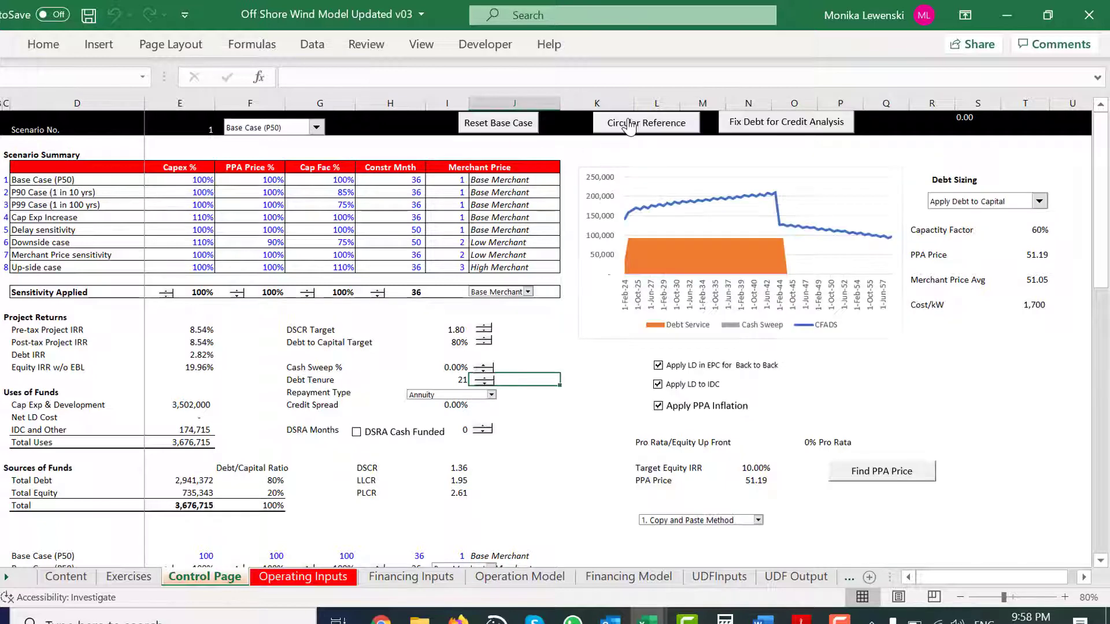
- Set the Debt Tenure to 17 years and rerun the Circular Reference macro
{"action": "left_click", "coordinate": [483, 385]}
{"action": "left_click", "coordinate": [483, 384]}
{"action": "left_click", "coordinate": [483, 384]}
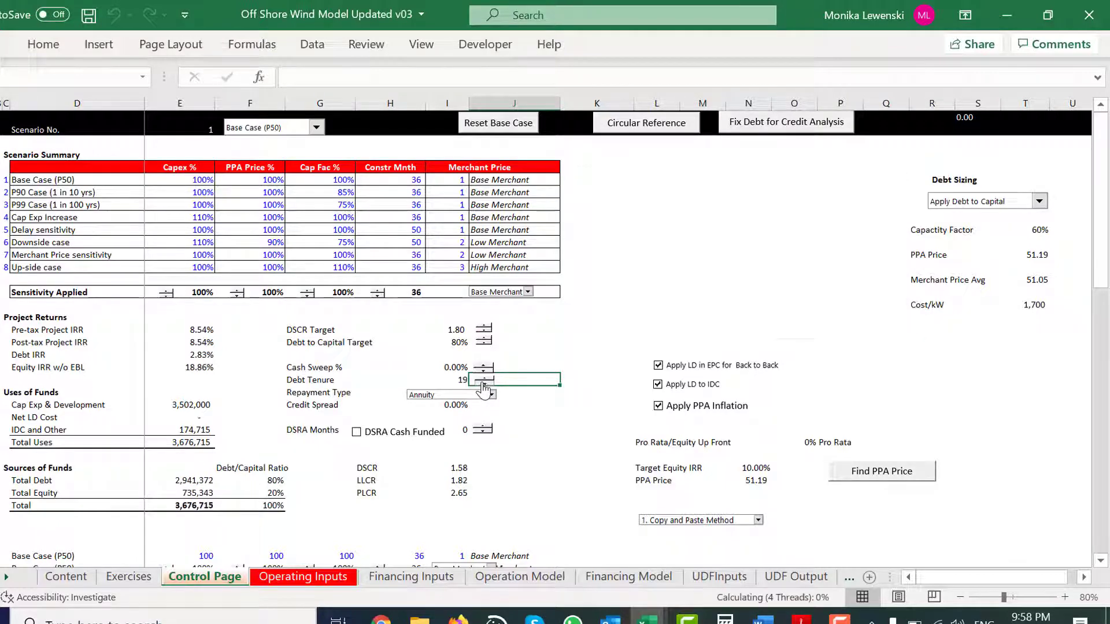
{"action": "left_click", "coordinate": [656, 123]}
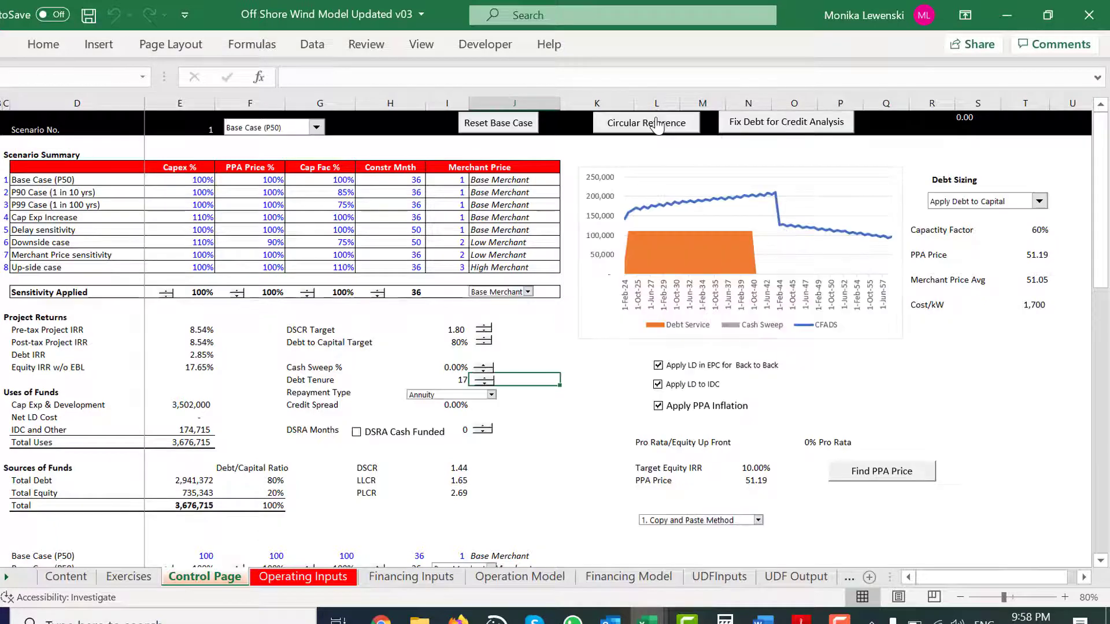
{"action": "left_click", "coordinate": [537, 407]}
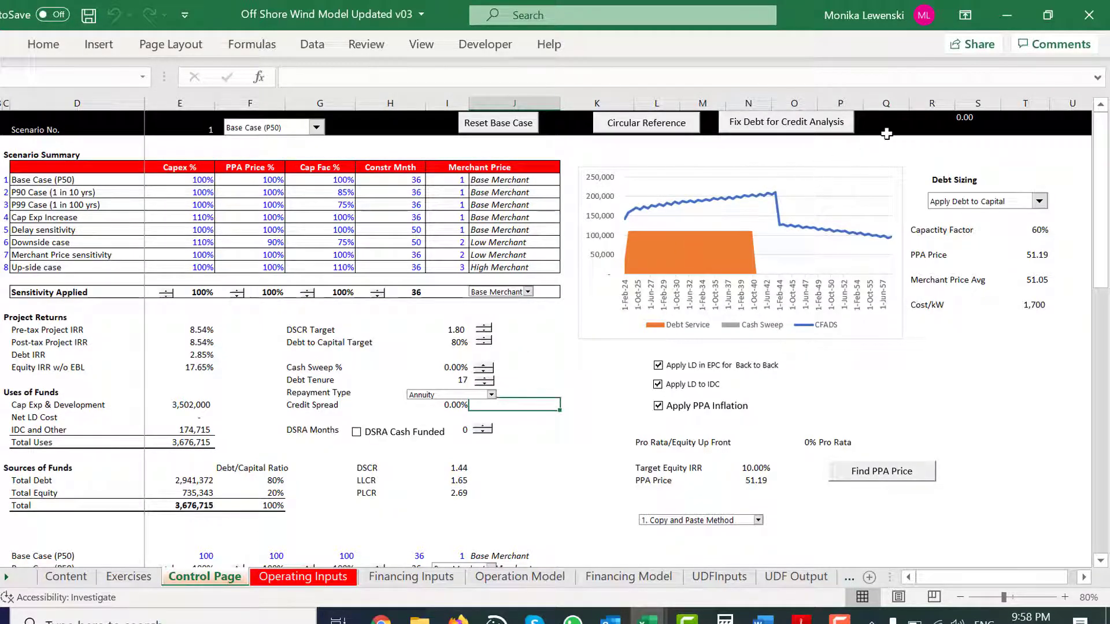
{"action": "left_click", "coordinate": [562, 417]}
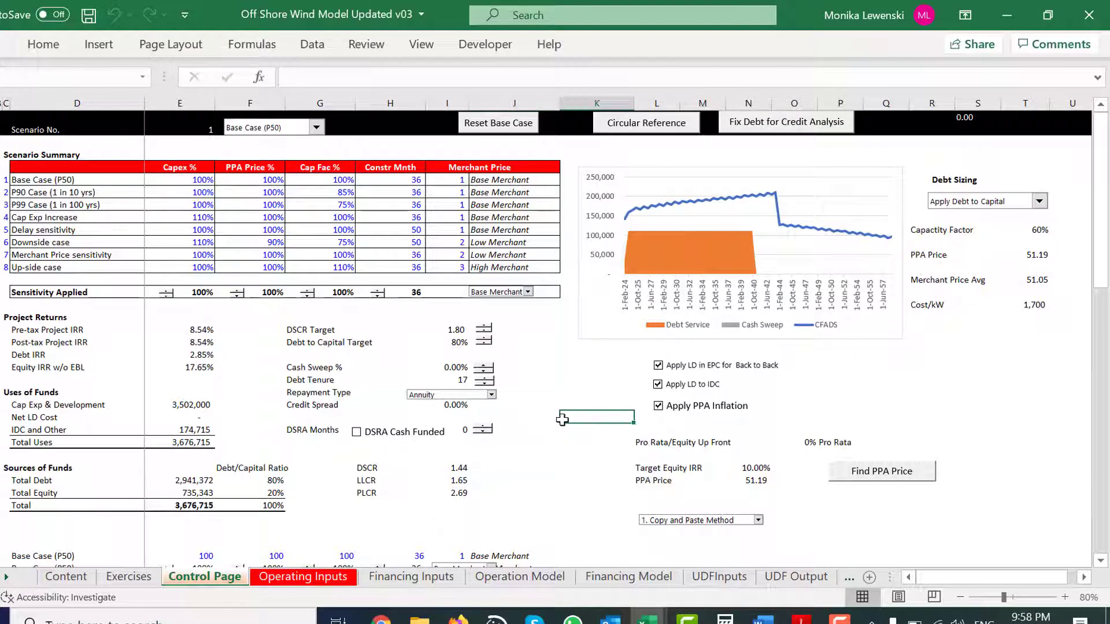
{"action": "left_click", "coordinate": [541, 354]}
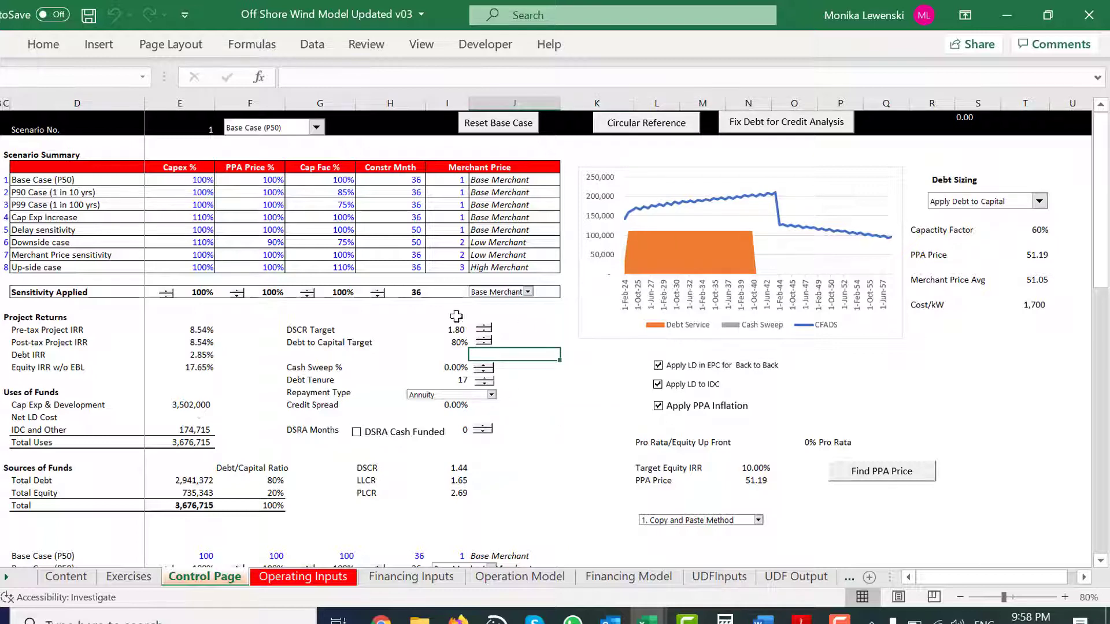
- Switch the scenario to Cap Exp Increase and resolve its funding circularity with the Circular Reference macro
{"action": "left_click", "coordinate": [267, 129]}
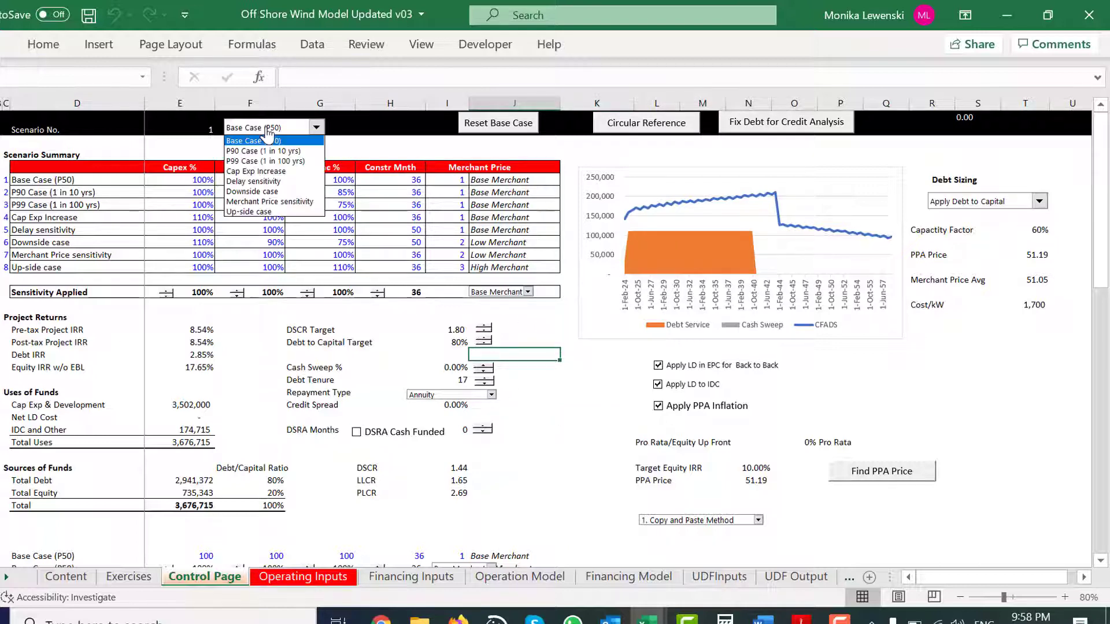
{"action": "key", "text": "Down"}
{"action": "key", "text": "Down"}
{"action": "key", "text": "Down"}
{"action": "key", "text": "Return"}
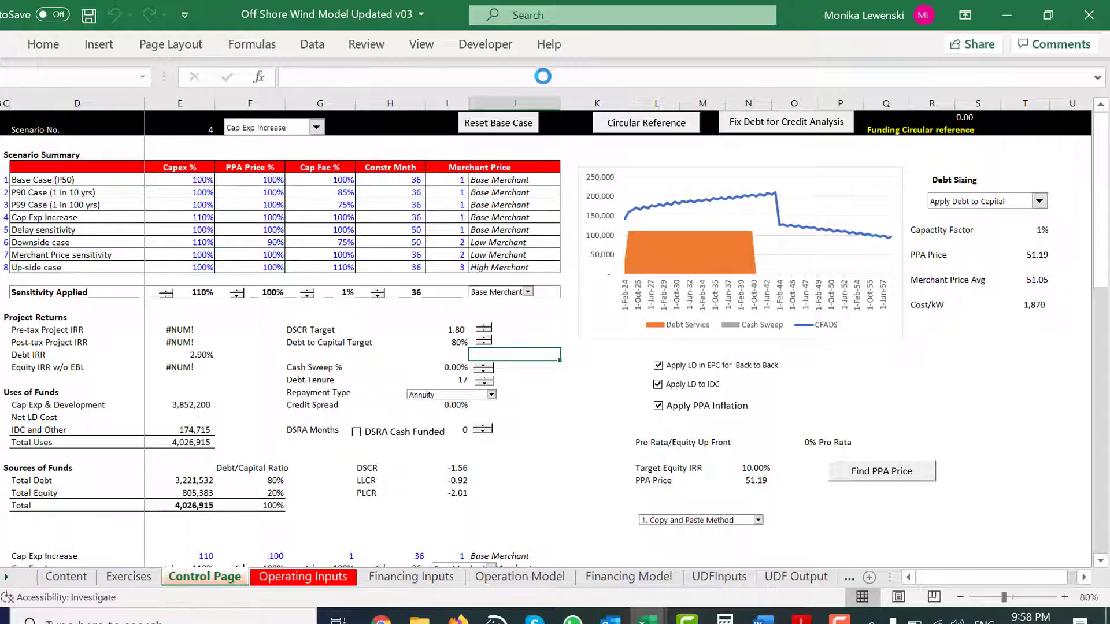
{"action": "left_click", "coordinate": [636, 121]}
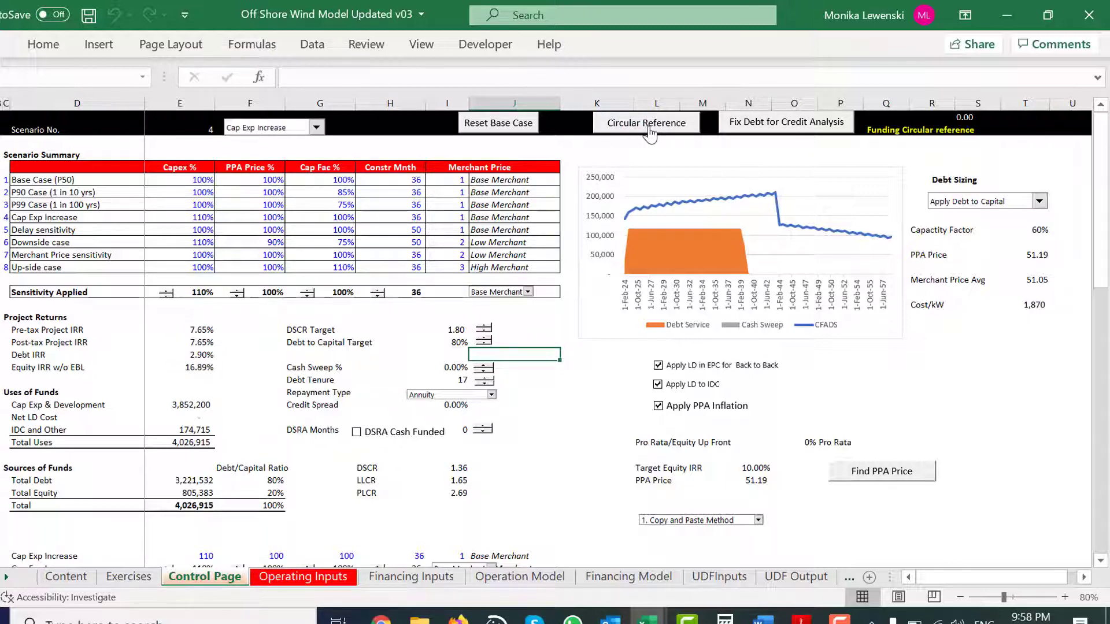
{"action": "left_click", "coordinate": [649, 130]}
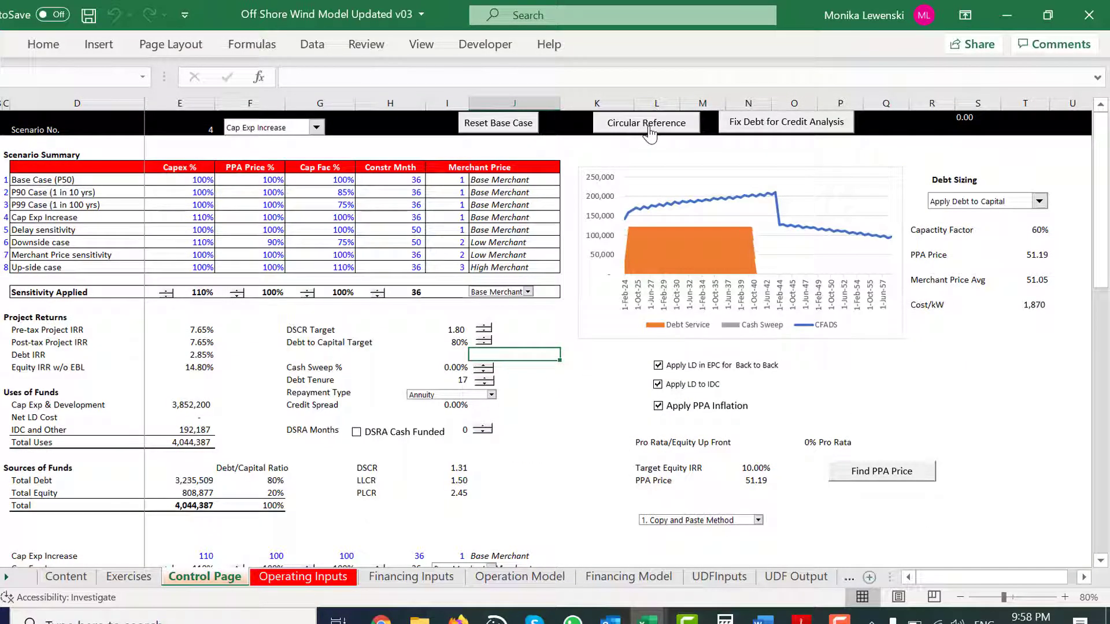
{"action": "left_click", "coordinate": [578, 416]}
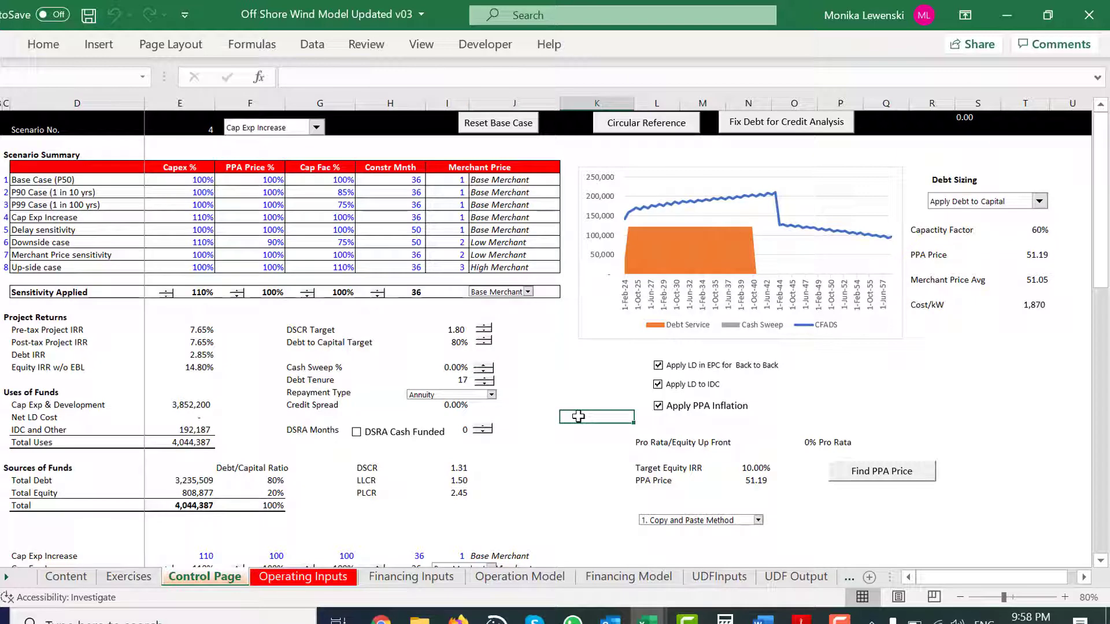
- Change the circularity solution on the Control Page to "2. Parallel Model Method"
{"action": "left_click", "coordinate": [718, 520]}
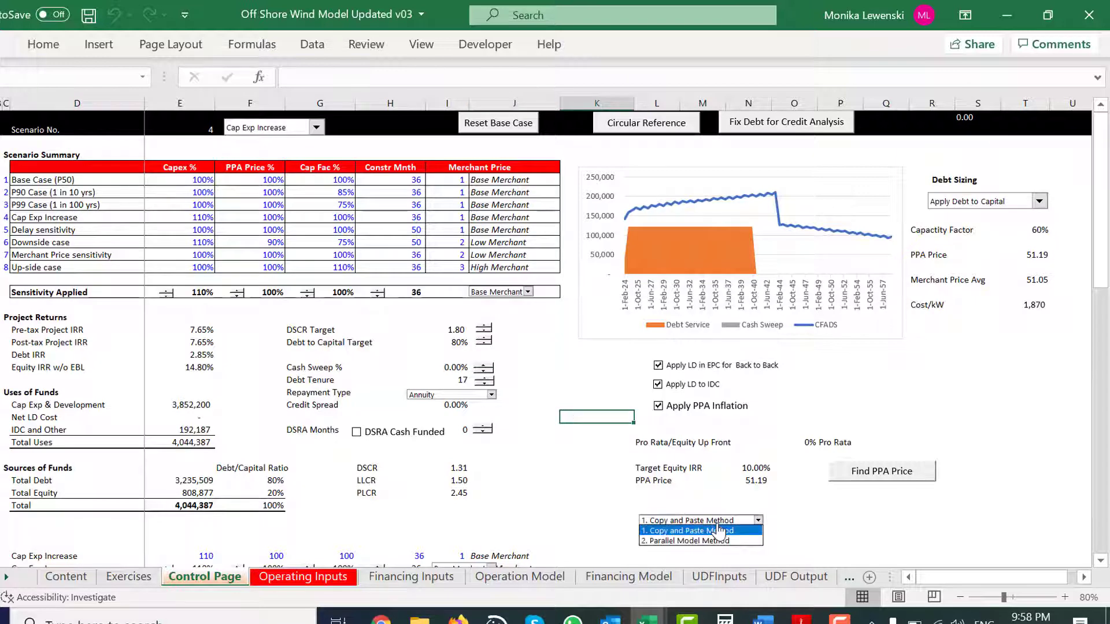
{"action": "left_click", "coordinate": [717, 540]}
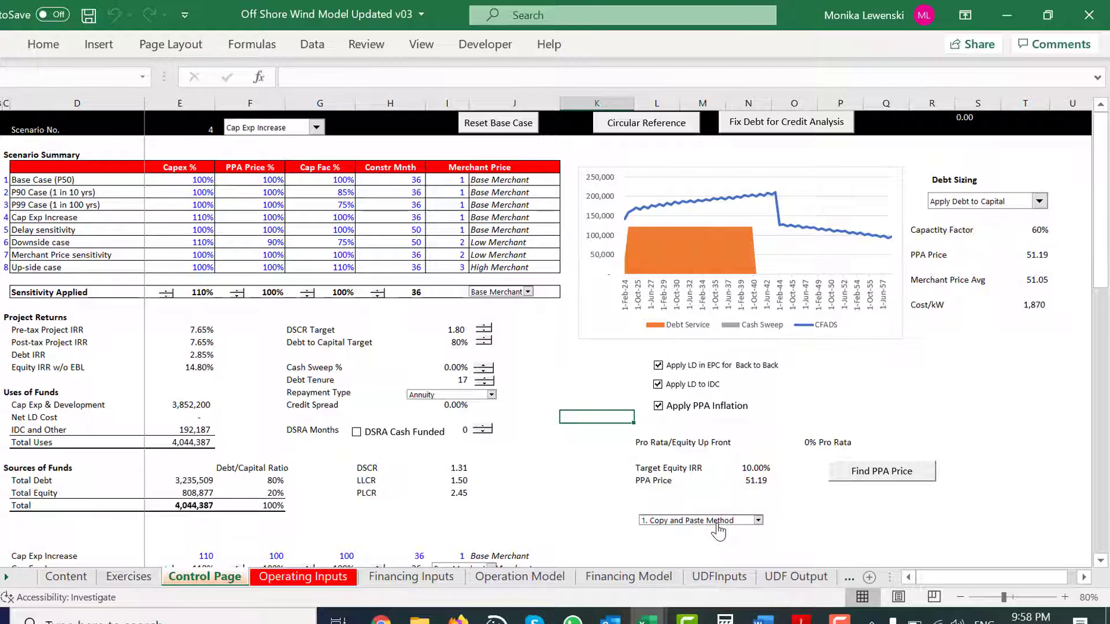
{"action": "left_click", "coordinate": [558, 365]}
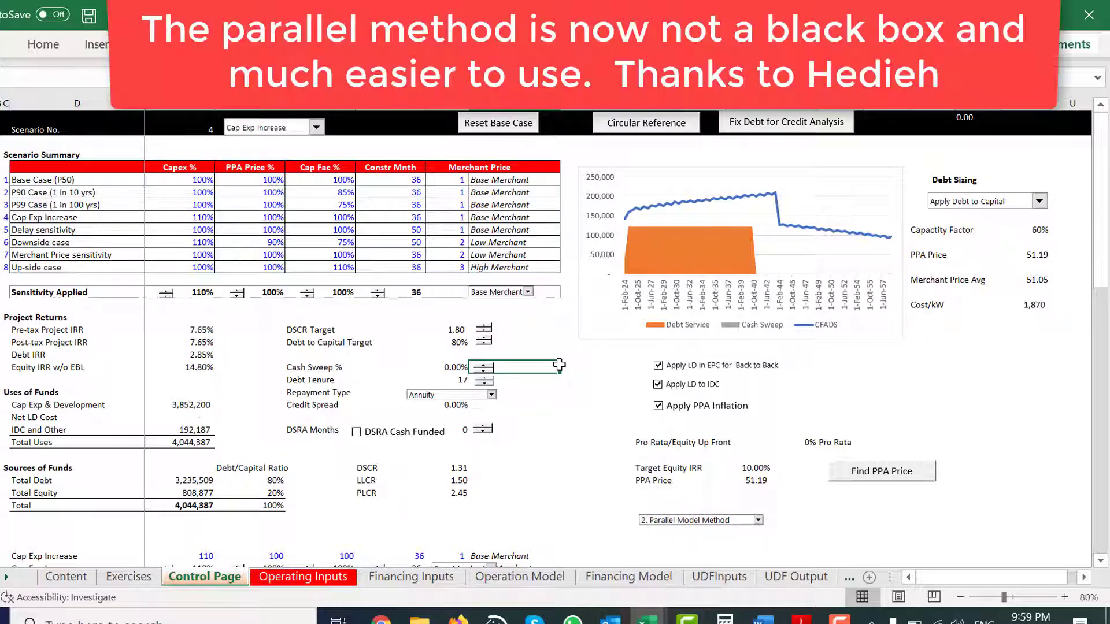
- Go through the Financing Inputs and Financing Model sheets to reach the UDFInputs sheet
{"action": "key", "text": "ctrl+Page_Down"}
{"action": "key", "text": "ctrl+Page_Down"}
{"action": "key", "text": "ctrl+Page_Down"}
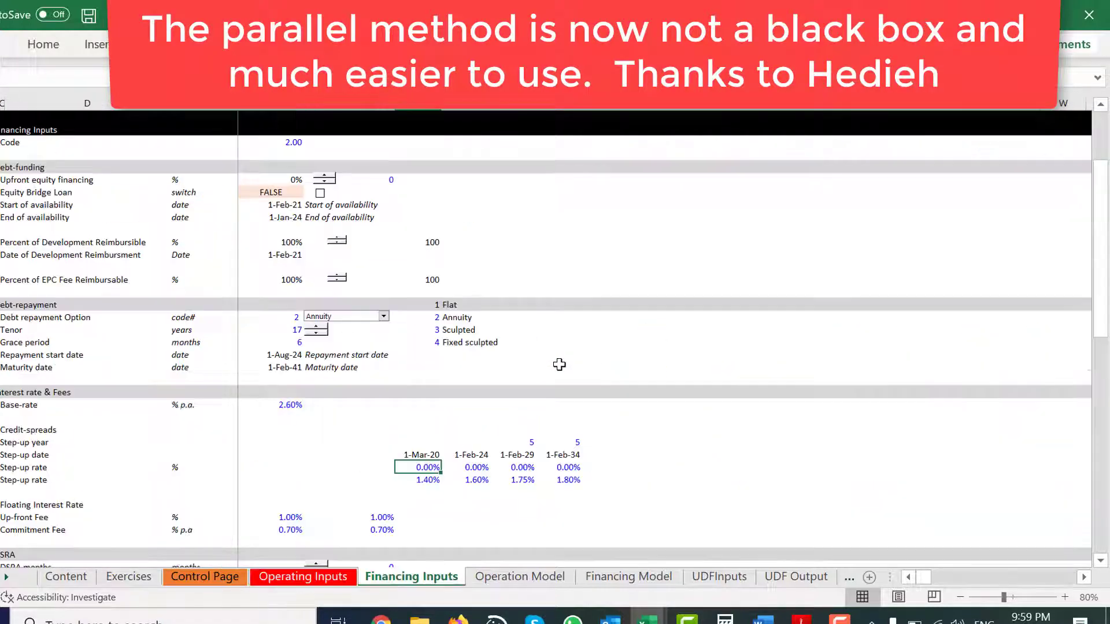
{"action": "key", "text": "ctrl+Page_Down"}
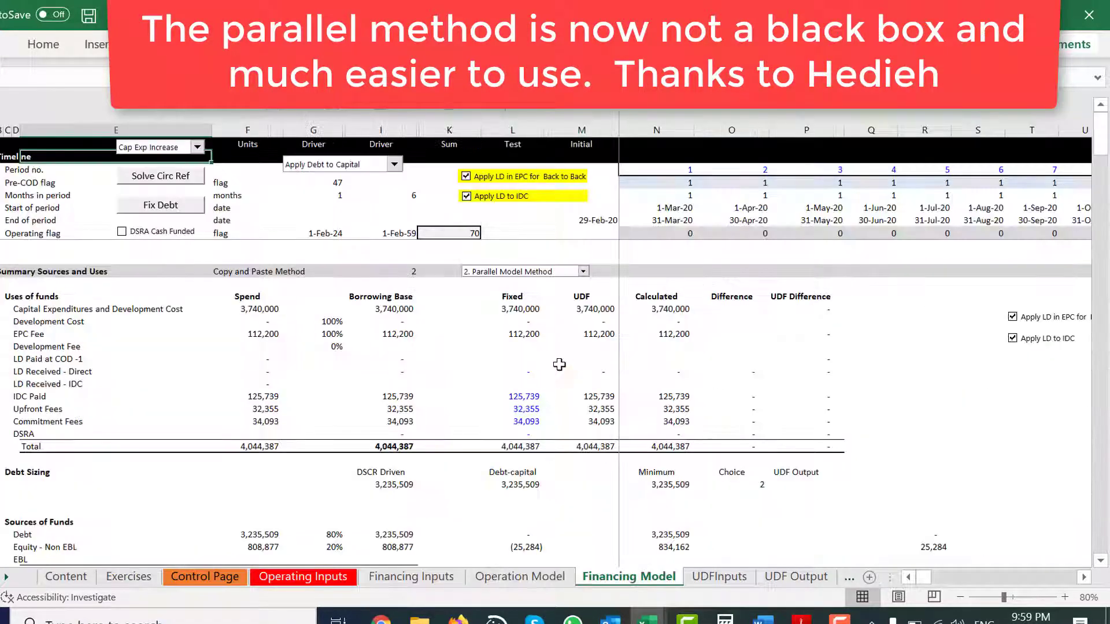
{"action": "key", "text": "ctrl+Page_Down"}
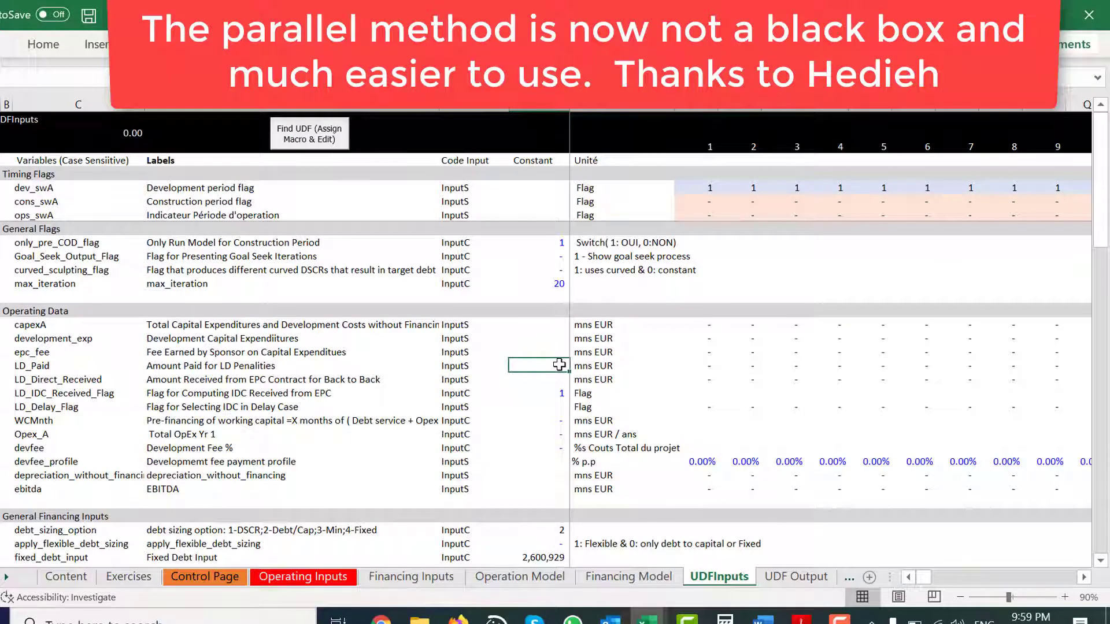
- Look over the UDFInputs layout, from the variable names and labels to the constants, units and period columns
{"action": "key", "text": "Right"}
{"action": "key", "text": "Right"}
{"action": "key", "text": "Right"}
{"action": "key", "text": "Right"}
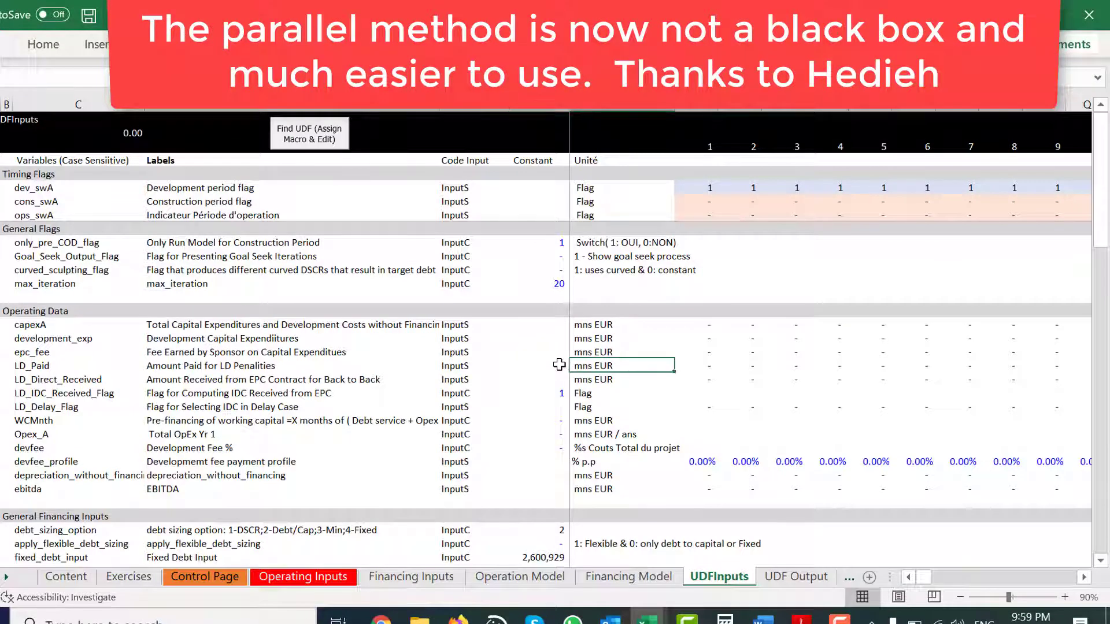
{"action": "key", "text": "Left"}
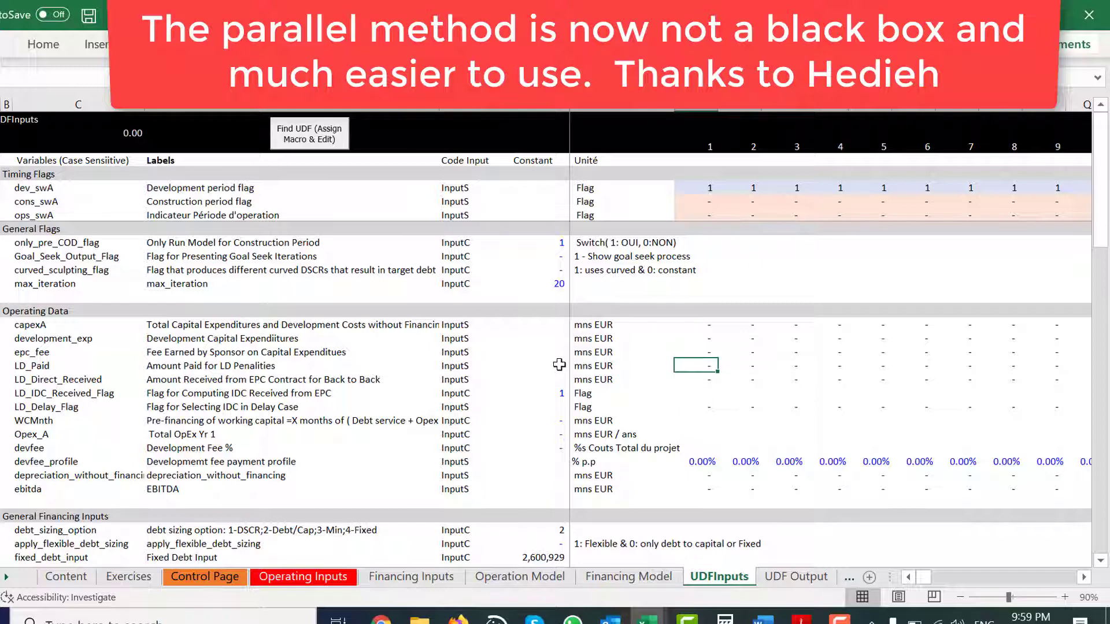
{"action": "key", "text": "Up"}
{"action": "key", "text": "Up"}
{"action": "key", "text": "Left"}
{"action": "key", "text": "Left"}
{"action": "key", "text": "Left"}
{"action": "key", "text": "Left"}
{"action": "key", "text": "Left"}
{"action": "scroll", "coordinate": [559, 365], "scroll_direction": "down", "scroll_amount": 9}
{"action": "scroll", "coordinate": [559, 365], "scroll_direction": "up", "scroll_amount": 9}
{"action": "scroll", "coordinate": [559, 365], "scroll_direction": "down", "scroll_amount": 10}
{"action": "scroll", "coordinate": [559, 364], "scroll_direction": "up", "scroll_amount": 10}
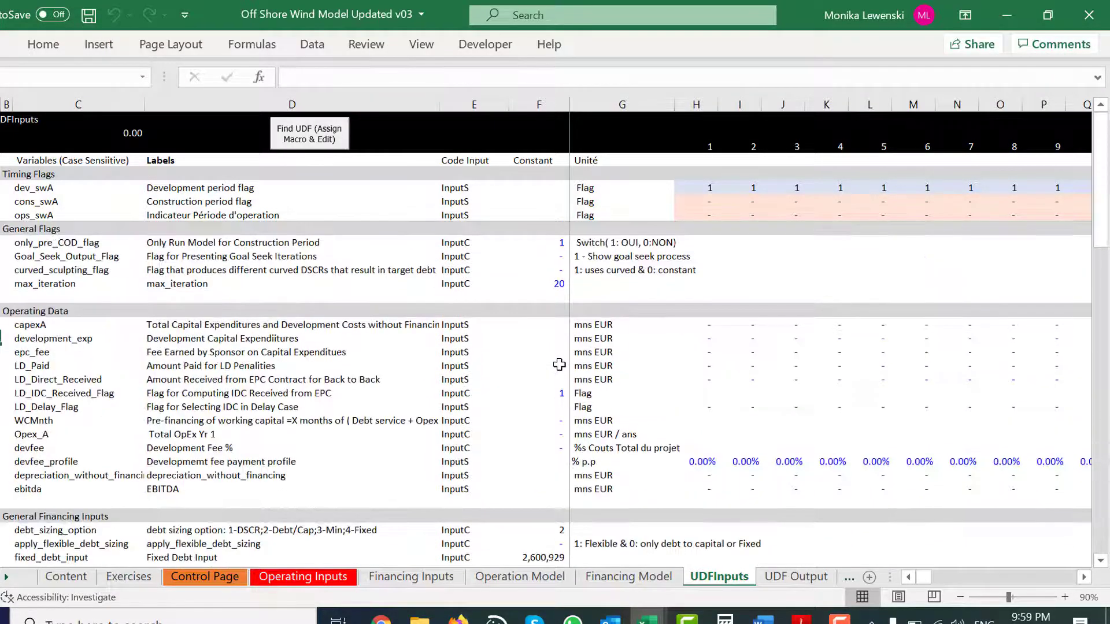
- Review the UDFInputs variable list from the general financing inputs back up to the sheet title
{"action": "key", "text": "Right"}
{"action": "key", "text": "Right"}
{"action": "key", "text": "Up"}
{"action": "key", "text": "Up"}
{"action": "key", "text": "Up"}
{"action": "key", "text": "Up"}
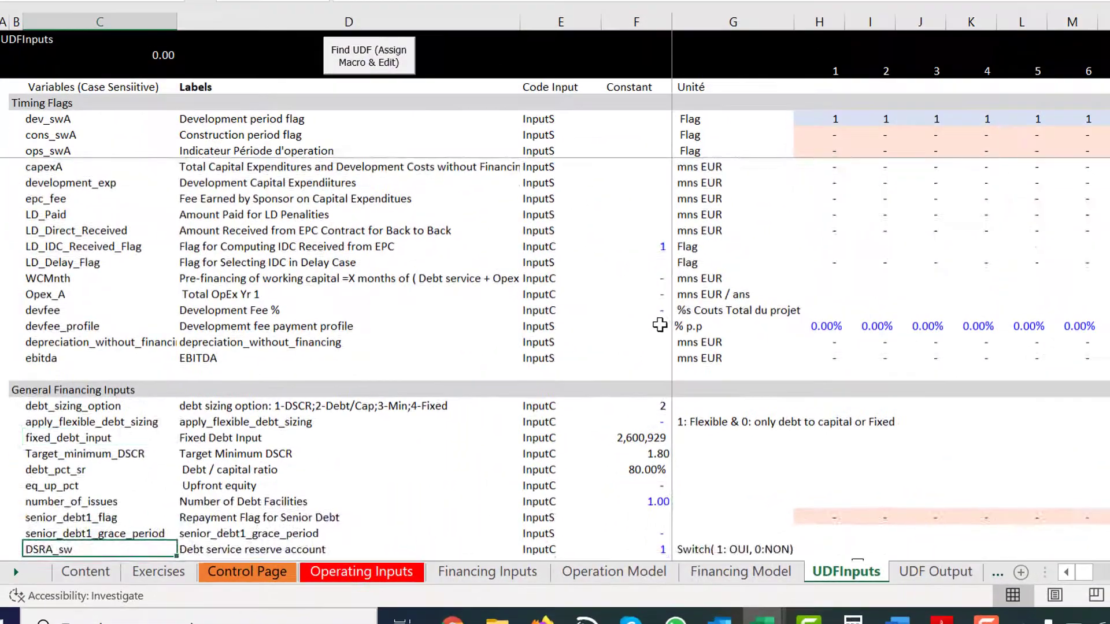
{"action": "key", "text": "Page_Up"}
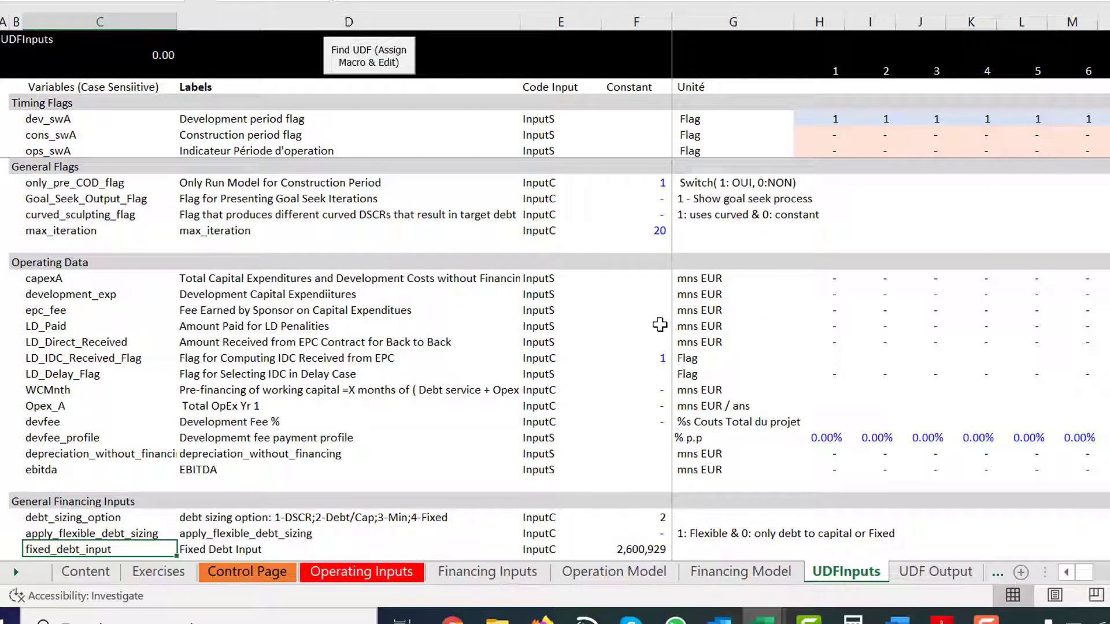
{"action": "key", "text": "Up"}
{"action": "key", "text": "Up"}
{"action": "key", "text": "Up"}
{"action": "key", "text": "Up"}
{"action": "key", "text": "Up"}
{"action": "key", "text": "Up"}
{"action": "key", "text": "Up"}
{"action": "key", "text": "Up"}
{"action": "key", "text": "Up"}
{"action": "key", "text": "Up"}
{"action": "key", "text": "Up"}
{"action": "key", "text": "Up"}
{"action": "key", "text": "Up"}
{"action": "key", "text": "Up"}
{"action": "key", "text": "Up"}
{"action": "key", "text": "Up"}
{"action": "key", "text": "Up"}
{"action": "key", "text": "Up"}
{"action": "key", "text": "Up"}
{"action": "key", "text": "Up"}
{"action": "key", "text": "Up"}
{"action": "key", "text": "Up"}
{"action": "key", "text": "Up"}
{"action": "key", "text": "Up"}
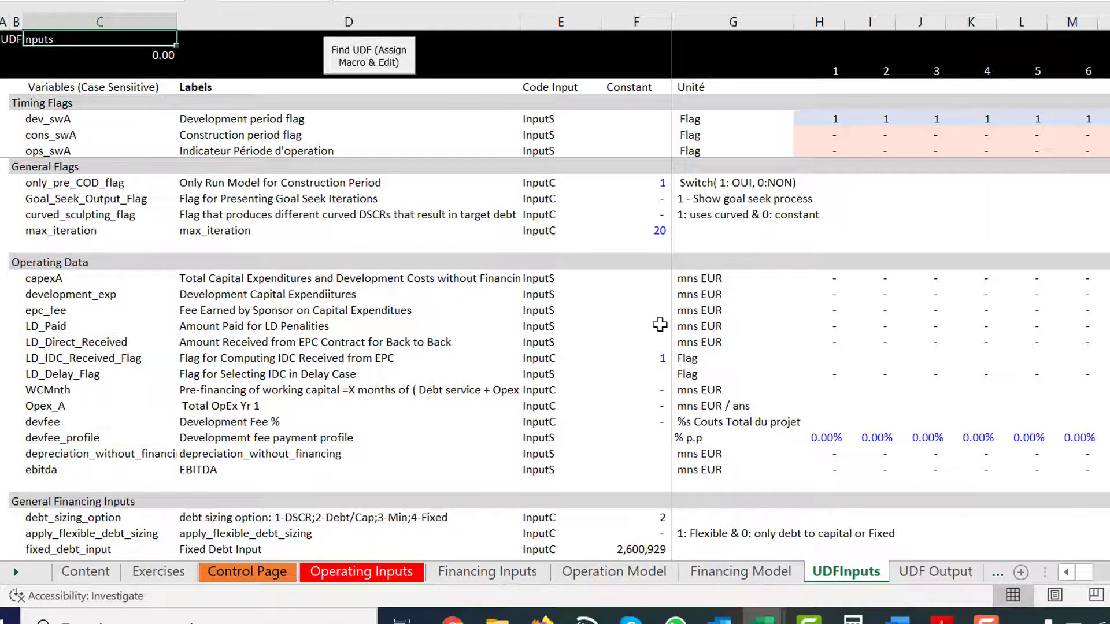
- Go down the UDFInputs variables through the Timing Flags and General Flags sections, past max_iteration
{"action": "key", "text": "Down"}
{"action": "key", "text": "Down"}
{"action": "key", "text": "Down"}
{"action": "key", "text": "Down"}
{"action": "key", "text": "Down"}
{"action": "key", "text": "Down"}
{"action": "key", "text": "Down"}
{"action": "key", "text": "Down"}
{"action": "key", "text": "Down"}
{"action": "key", "text": "Down"}
{"action": "key", "text": "Down"}
{"action": "key", "text": "Down"}
{"action": "key", "text": "Down"}
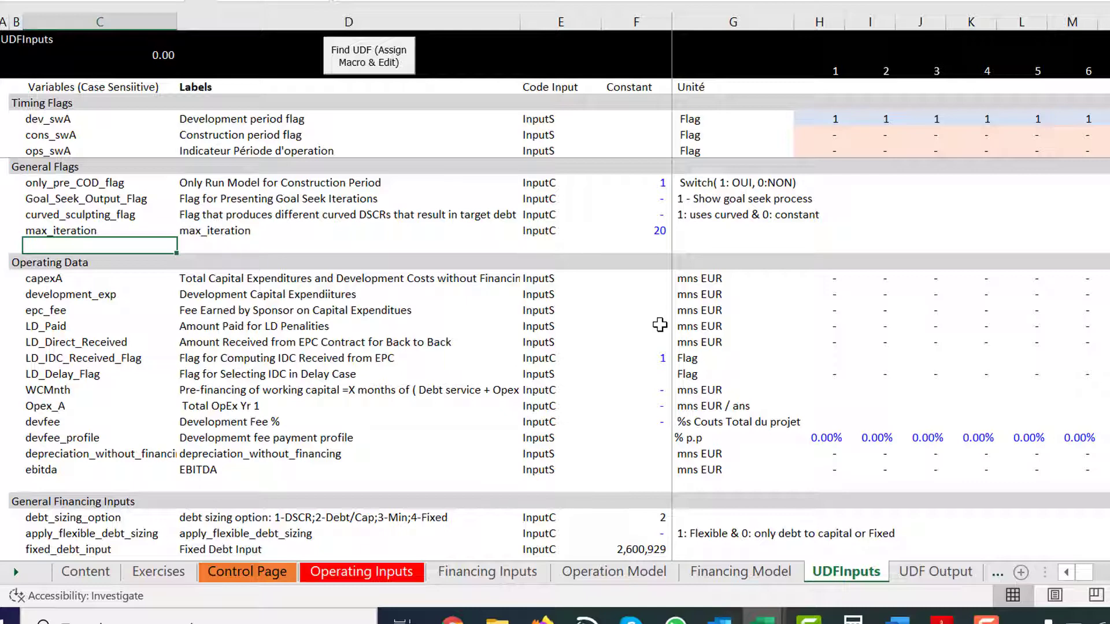
- Show the UDF Output sheet and examine its header, flags and Uses of funds rows down to the financial advisory fee
{"action": "key", "text": "ctrl+Page_Down"}
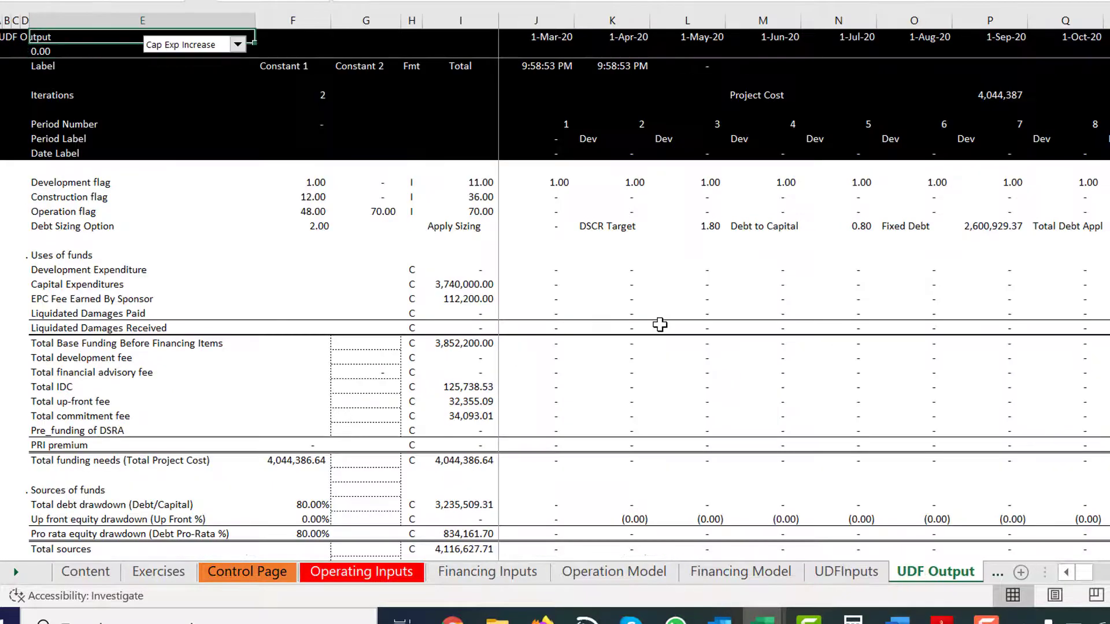
{"action": "key", "text": "Down"}
{"action": "key", "text": "Down"}
{"action": "key", "text": "Down"}
{"action": "key", "text": "Down"}
{"action": "key", "text": "Down"}
{"action": "key", "text": "Down"}
{"action": "key", "text": "Down"}
{"action": "key", "text": "Down"}
{"action": "key", "text": "Down"}
{"action": "key", "text": "Down"}
{"action": "key", "text": "Down"}
{"action": "key", "text": "Down"}
{"action": "key", "text": "Down"}
{"action": "key", "text": "Down"}
{"action": "key", "text": "Down"}
{"action": "key", "text": "Down"}
{"action": "key", "text": "Down"}
{"action": "key", "text": "Down"}
{"action": "key", "text": "Down"}
{"action": "key", "text": "Down"}
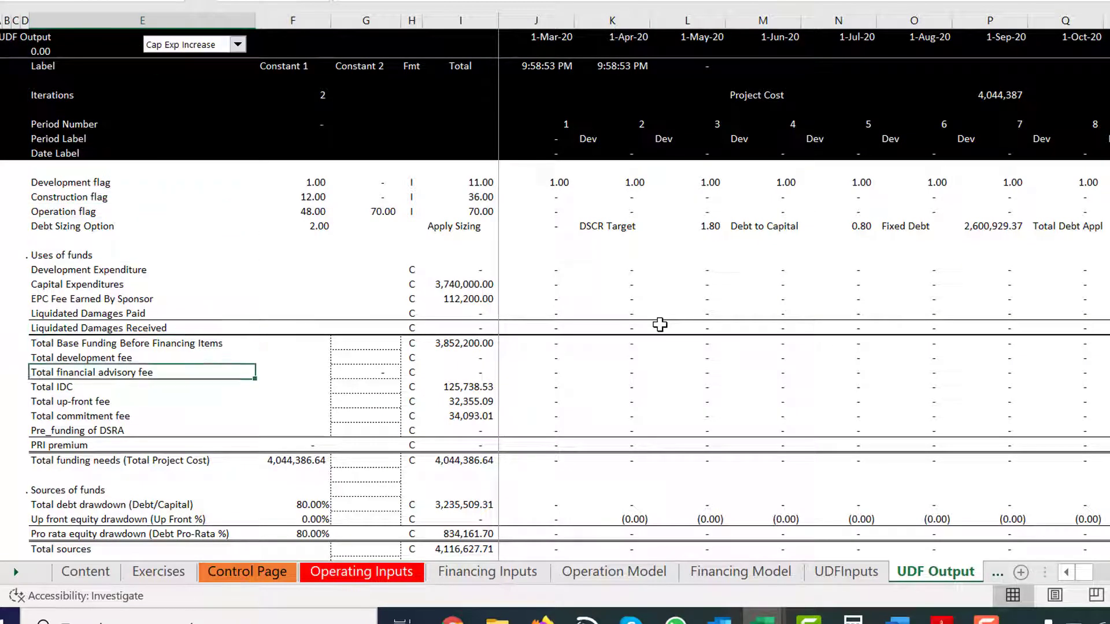
- Review the UDF Output rows from the commitment fee to the PRI premium, plus the Issue by issue and Equity Drawdown sections
{"action": "key", "text": "Page_Down"}
{"action": "key", "text": "Page_Up"}
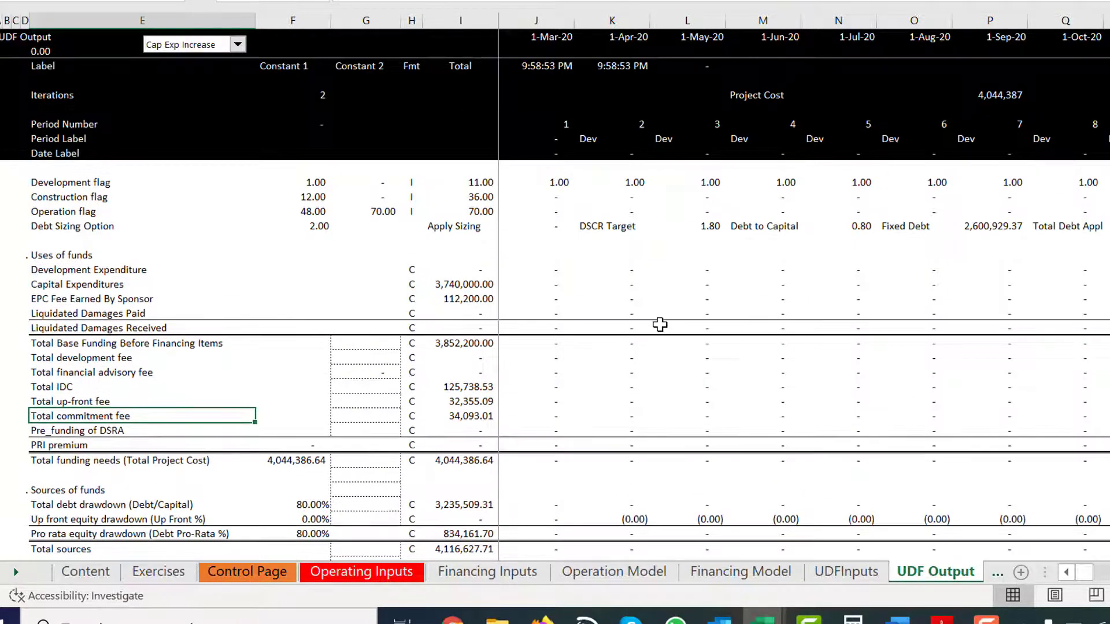
{"action": "key", "text": "Down"}
{"action": "key", "text": "Down"}
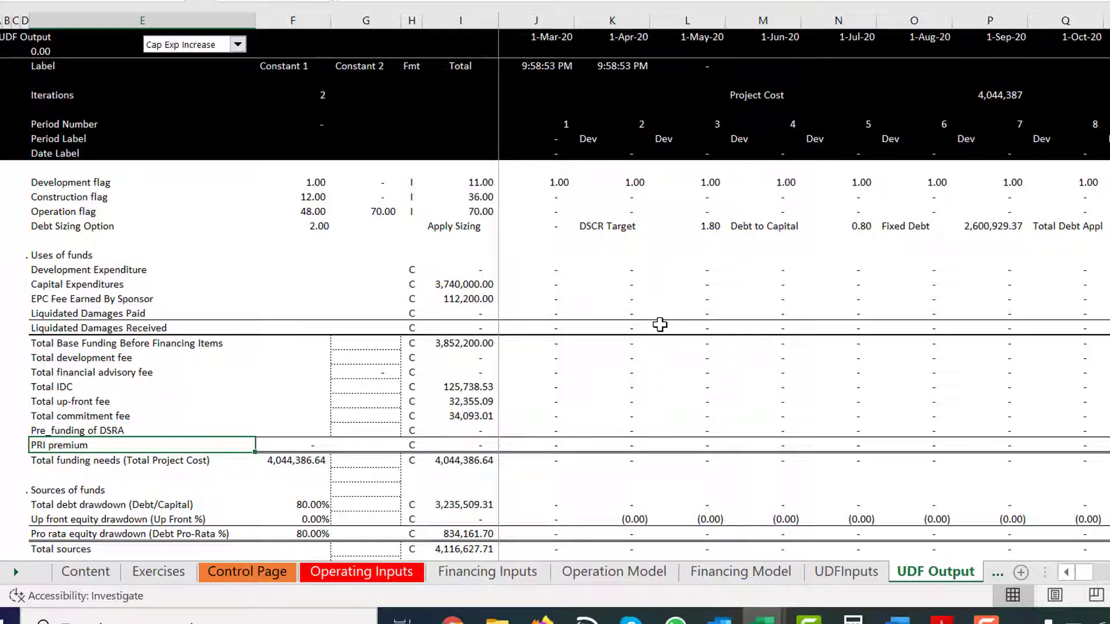
{"action": "scroll", "coordinate": [660, 324], "scroll_direction": "down", "scroll_amount": 15}
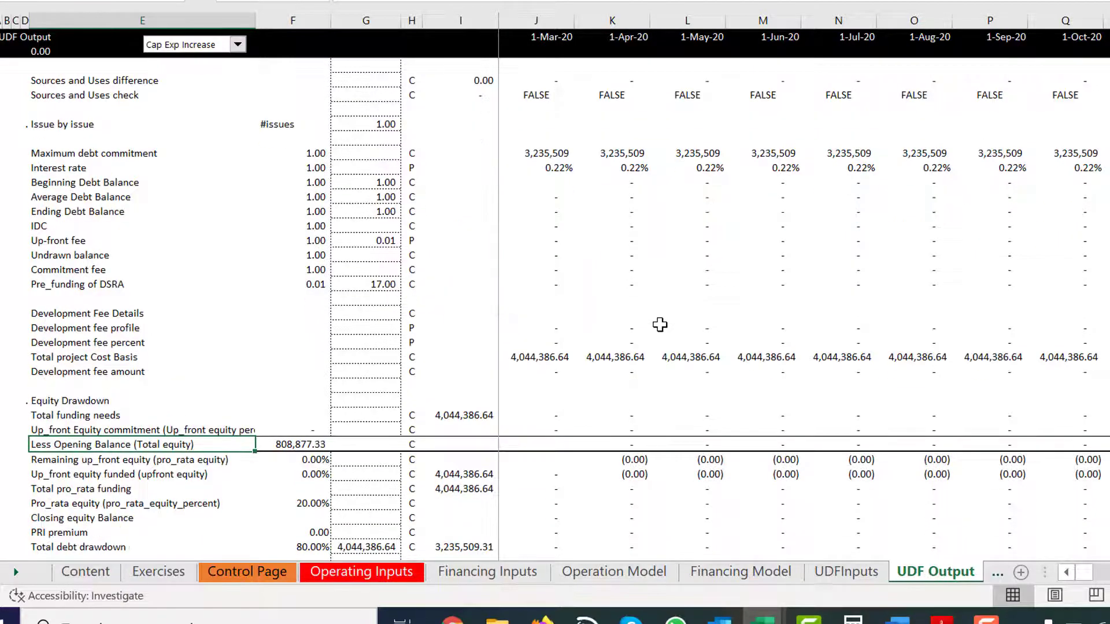
{"action": "scroll", "coordinate": [659, 325], "scroll_direction": "up", "scroll_amount": 15}
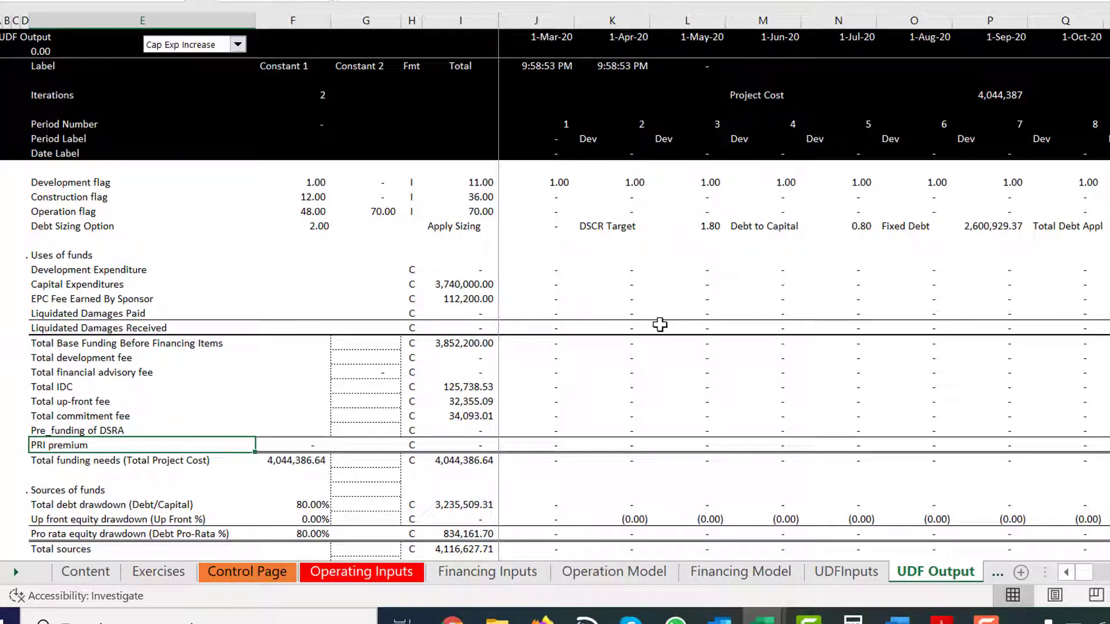
- Look back at the General Flags on UDFInputs up to curved_sculpting_flag and return to the UDF Output sheet
{"action": "key", "text": "ctrl+Page_Up"}
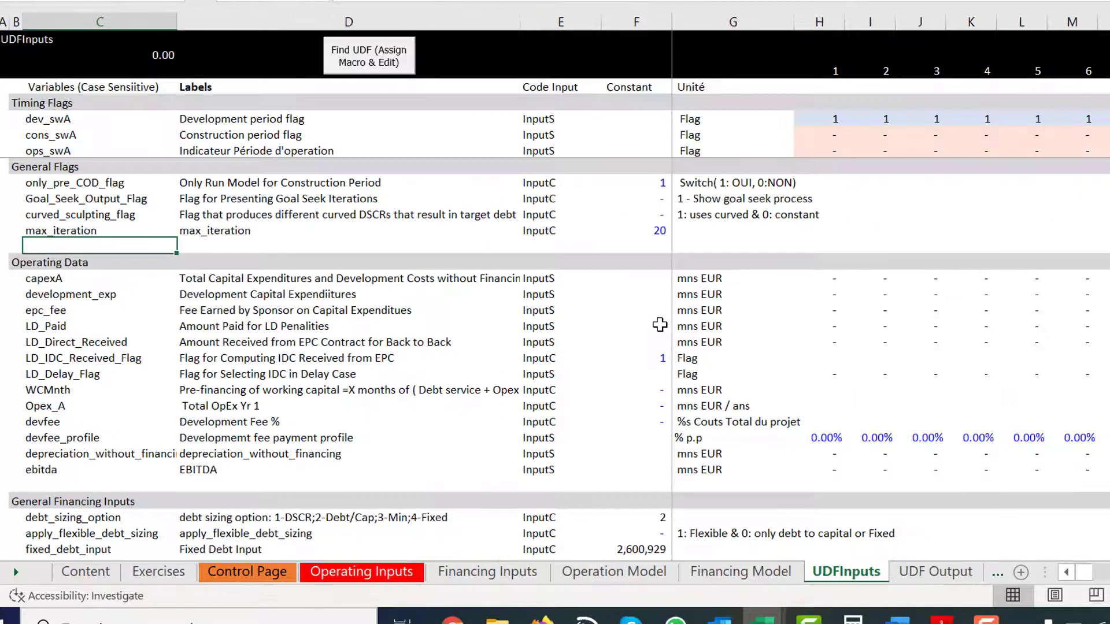
{"action": "key", "text": "Up"}
{"action": "key", "text": "Up"}
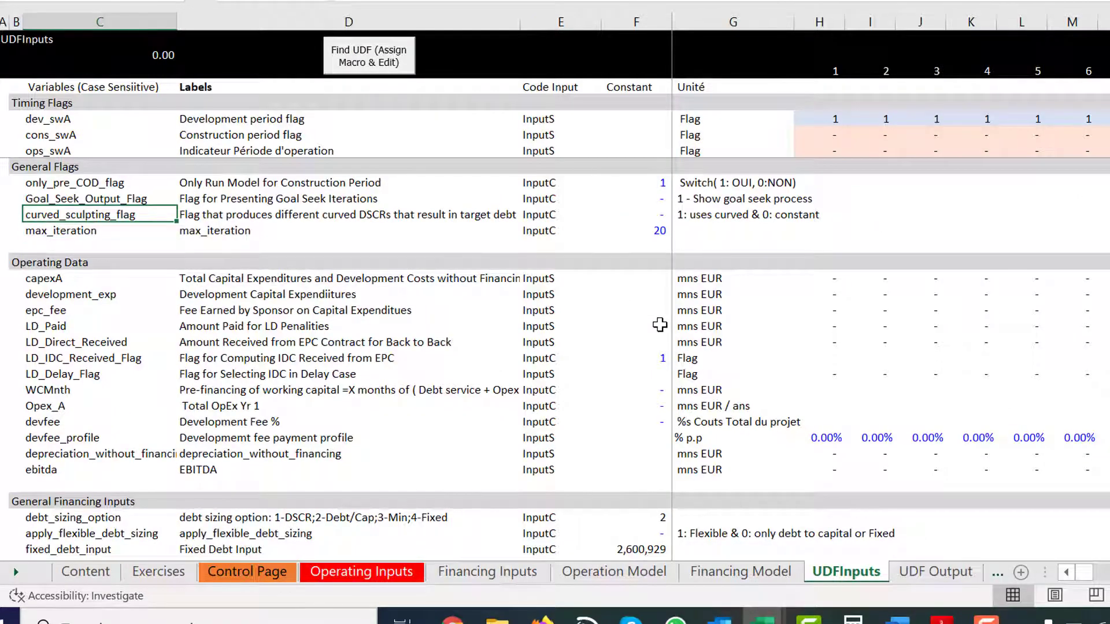
{"action": "key", "text": "ctrl+Page_Down"}
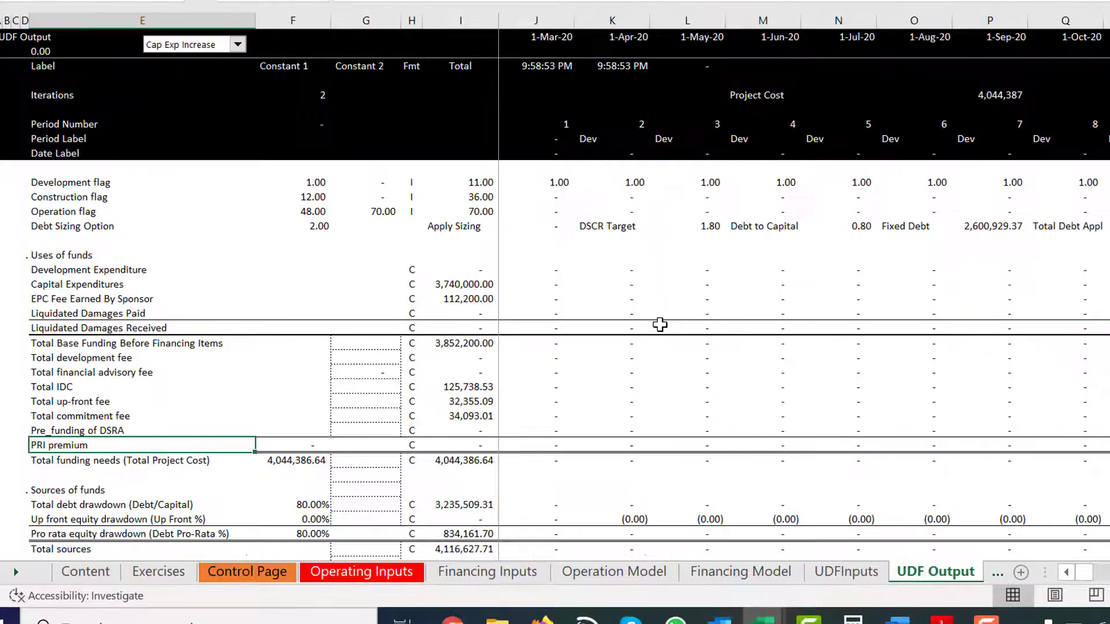
- Examine the labels and totals of the Uses of funds rows from Total Base Funding Before Financing Items to Total IDC
{"action": "left_click", "coordinate": [582, 344]}
{"action": "key", "text": "Left"}
{"action": "key", "text": "Left"}
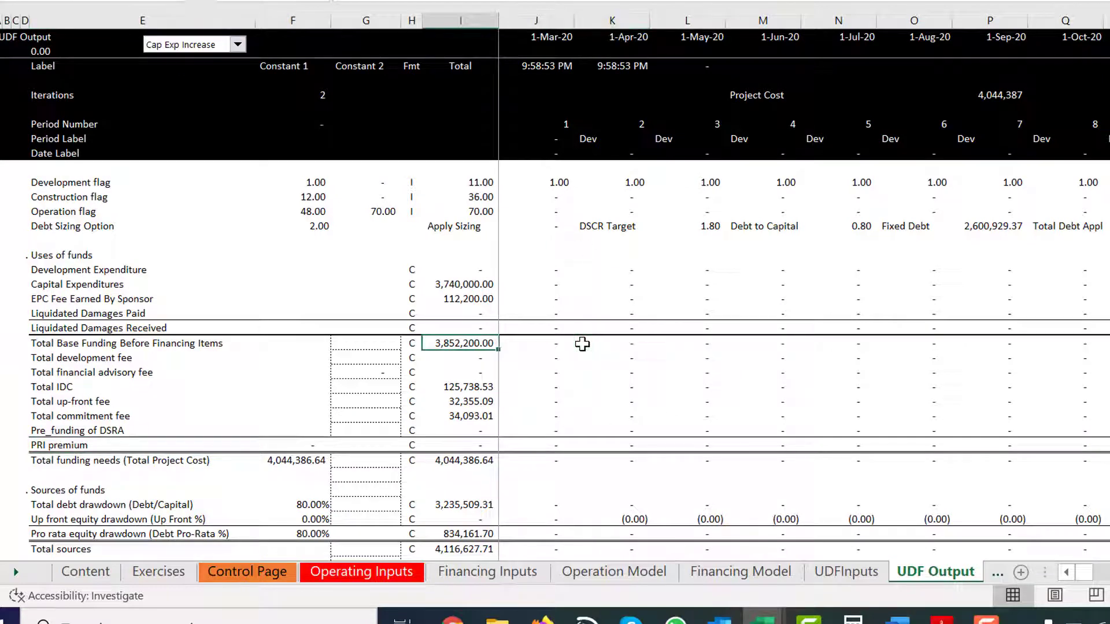
{"action": "key", "text": "Down"}
{"action": "key", "text": "Left"}
{"action": "key", "text": "Left"}
{"action": "key", "text": "Left"}
{"action": "key", "text": "Left"}
{"action": "key", "text": "Left"}
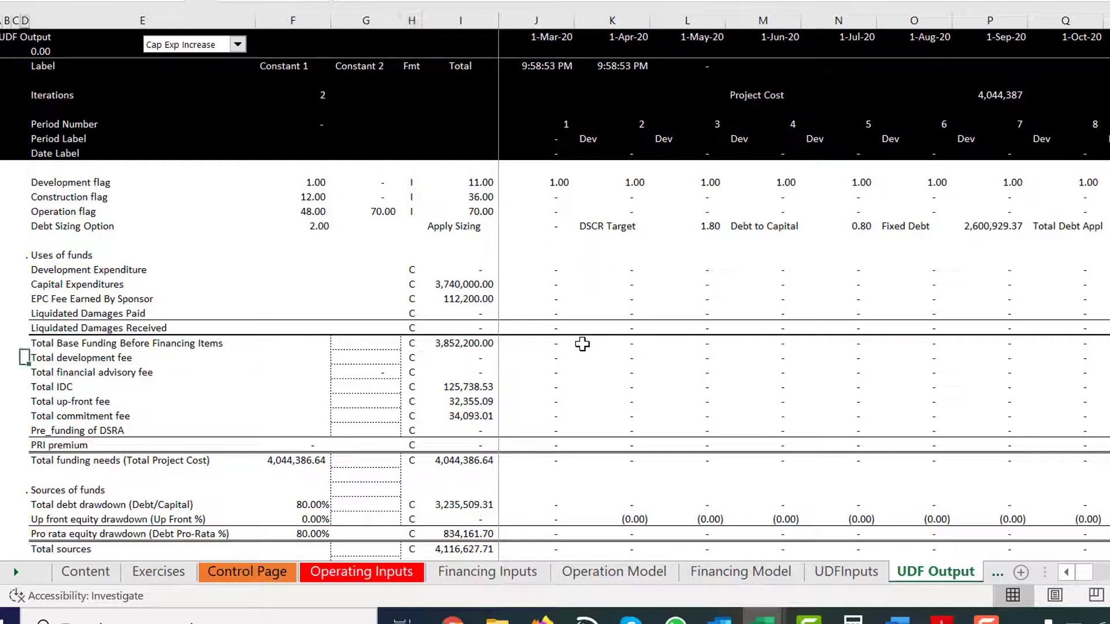
{"action": "key", "text": "Down"}
{"action": "key", "text": "Down"}
{"action": "key", "text": "Right"}
{"action": "key", "text": "Right"}
{"action": "key", "text": "Right"}
{"action": "key", "text": "Right"}
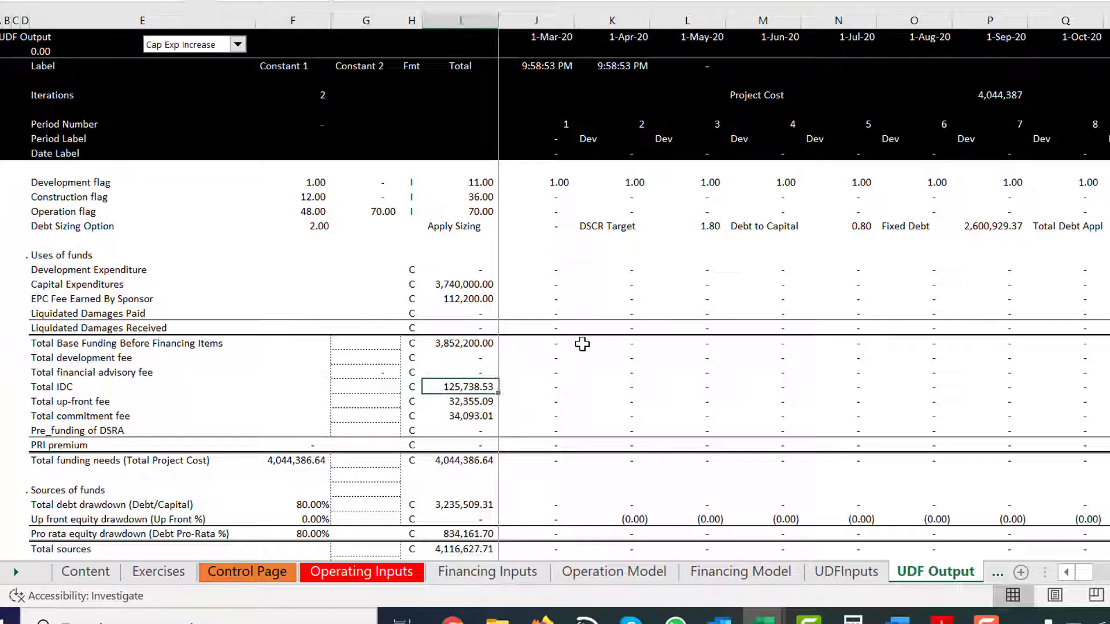
{"action": "key", "text": "Up"}
{"action": "key", "text": "Up"}
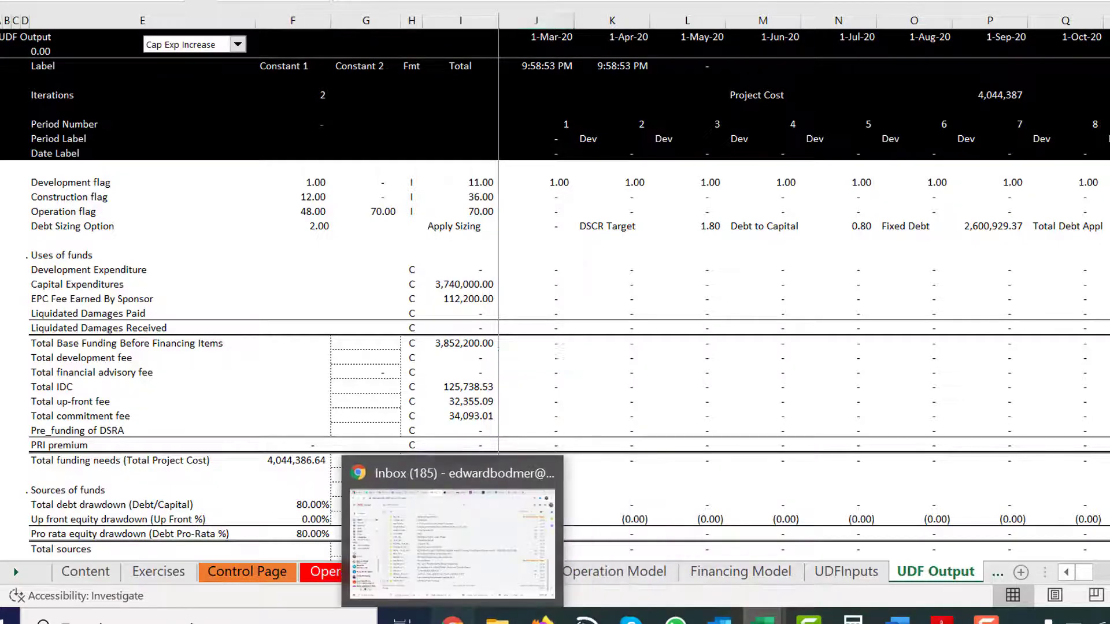
- Switch to the Firefox browser with the project finance modelling website and open its Databases page
{"action": "left_click", "coordinate": [497, 520]}
{"action": "left_click", "coordinate": [542, 620]}
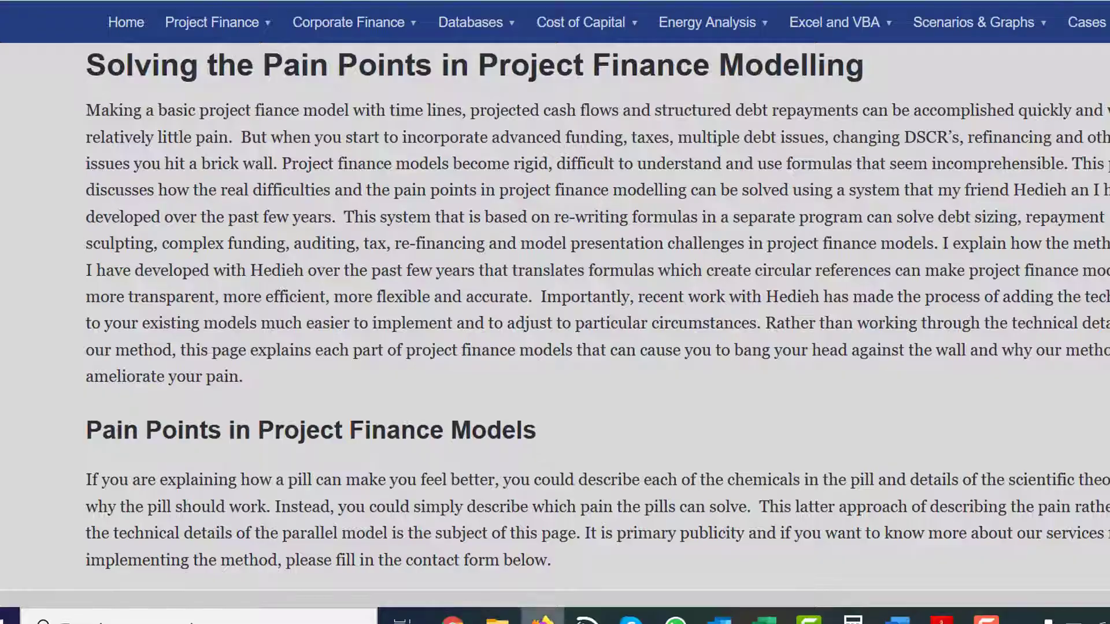
{"action": "mouse_move", "coordinate": [476, 22]}
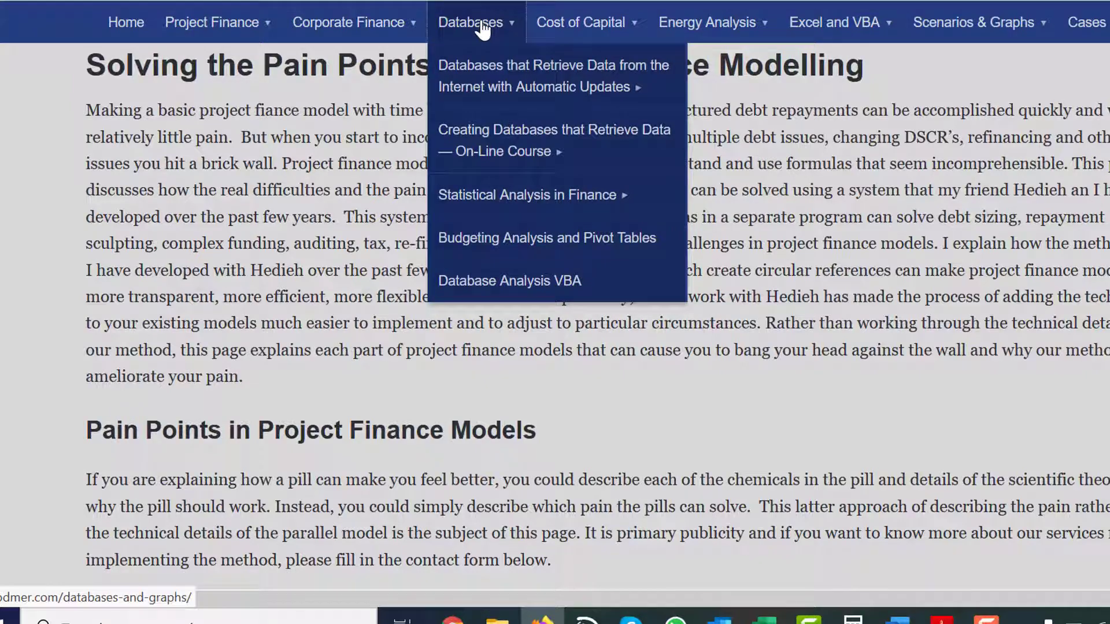
{"action": "left_click", "coordinate": [480, 23]}
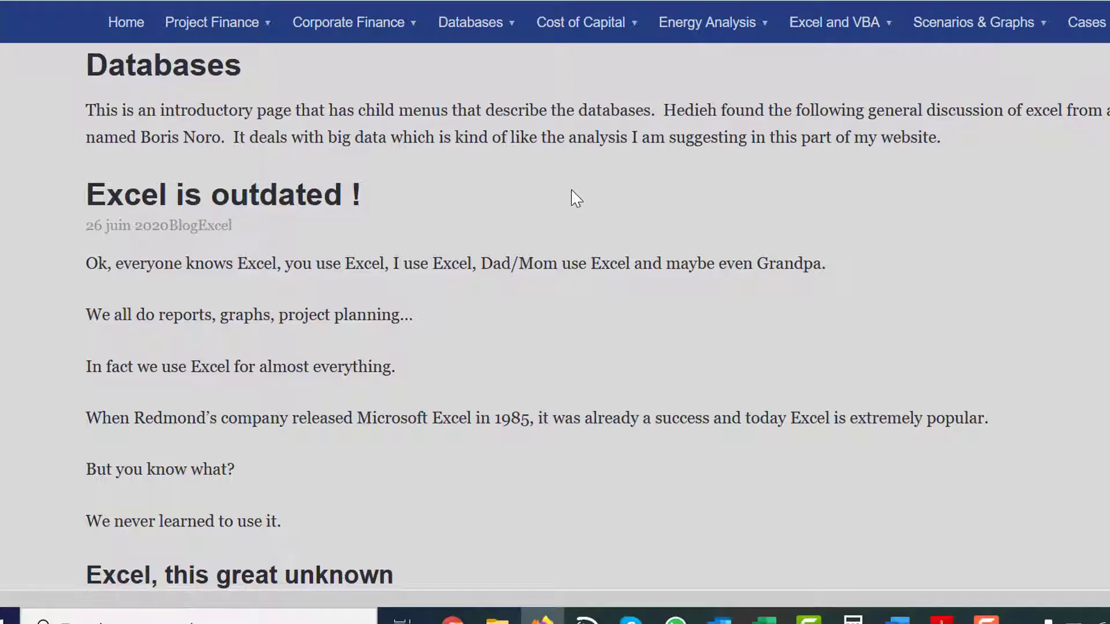
- Read the "Excel is outdated !" article on the Databases page down to the section "A debate that costs money"
{"action": "scroll", "coordinate": [575, 198], "scroll_direction": "down", "scroll_amount": 2}
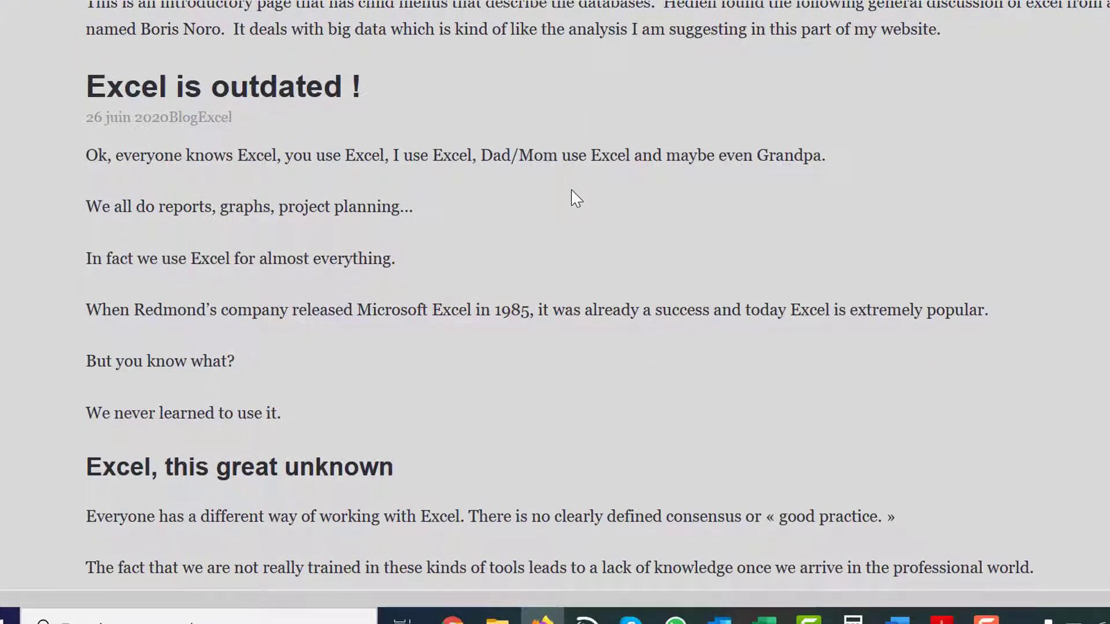
{"action": "scroll", "coordinate": [575, 198], "scroll_direction": "down", "scroll_amount": 1}
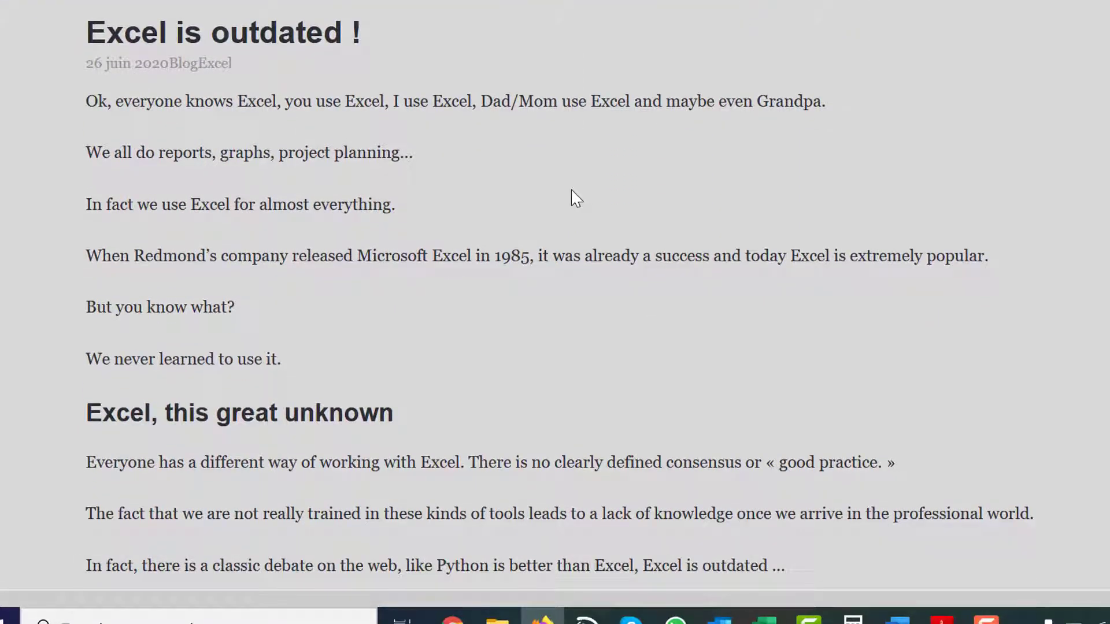
{"action": "scroll", "coordinate": [575, 198], "scroll_direction": "down", "scroll_amount": 5}
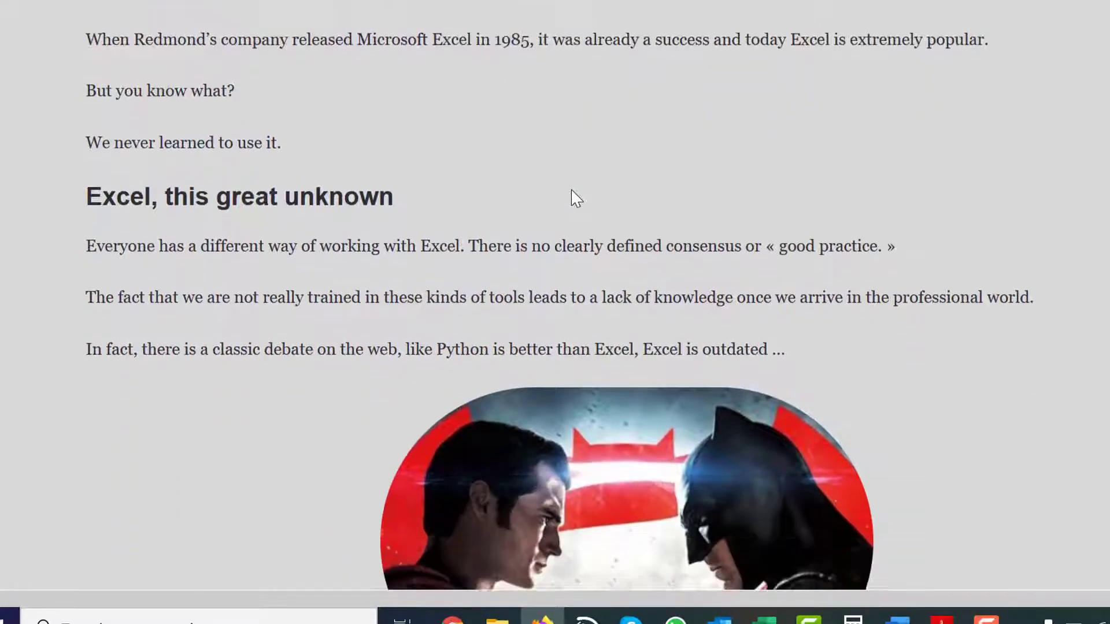
{"action": "scroll", "coordinate": [575, 198], "scroll_direction": "down", "scroll_amount": 1}
{"action": "scroll", "coordinate": [575, 199], "scroll_direction": "down", "scroll_amount": 9}
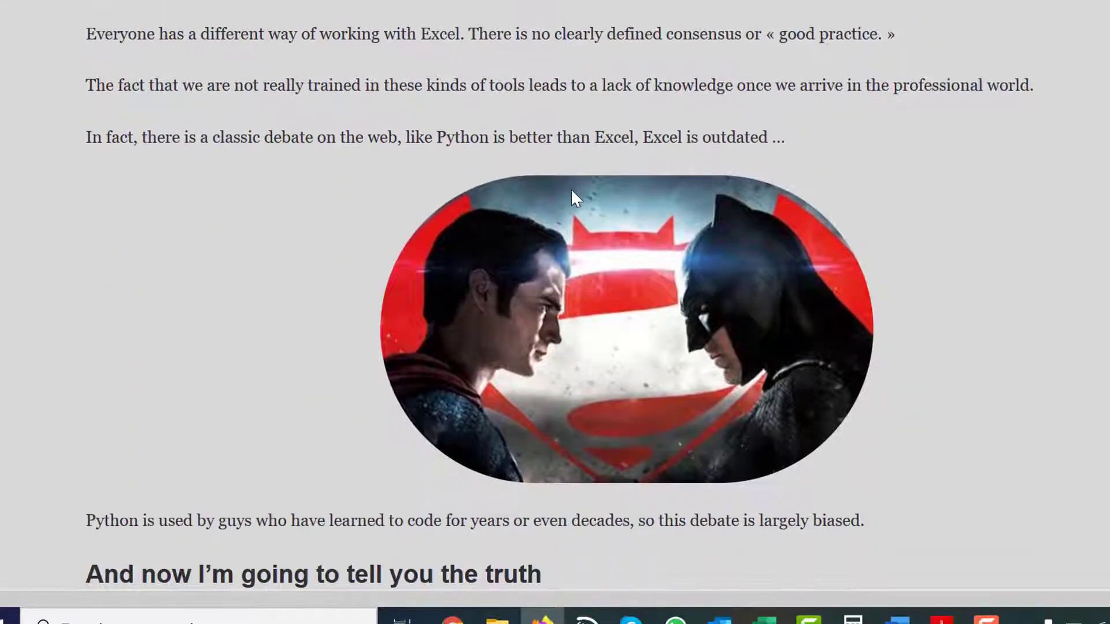
{"action": "scroll", "coordinate": [575, 198], "scroll_direction": "down", "scroll_amount": 3}
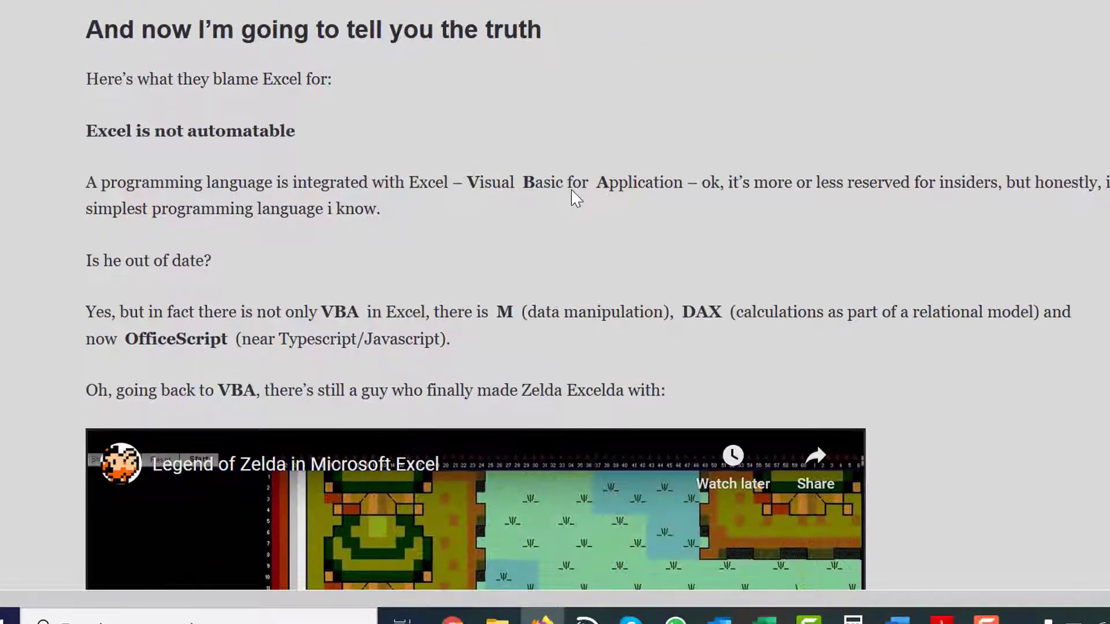
{"action": "scroll", "coordinate": [575, 198], "scroll_direction": "down", "scroll_amount": 1}
{"action": "scroll", "coordinate": [576, 199], "scroll_direction": "down", "scroll_amount": 2}
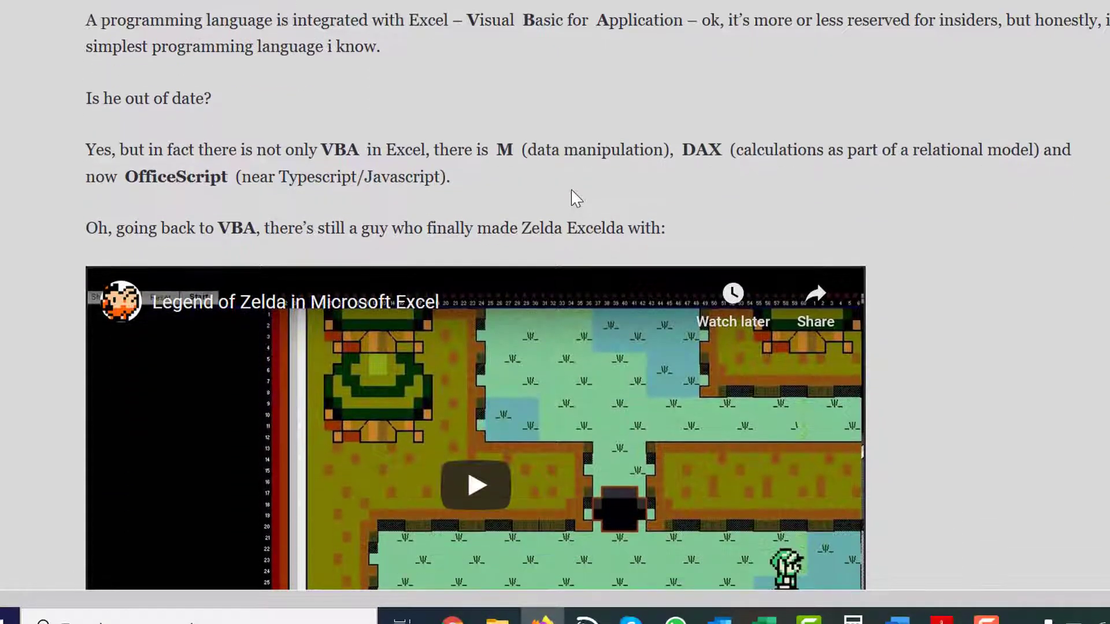
{"action": "scroll", "coordinate": [571, 191], "scroll_direction": "down", "scroll_amount": 9}
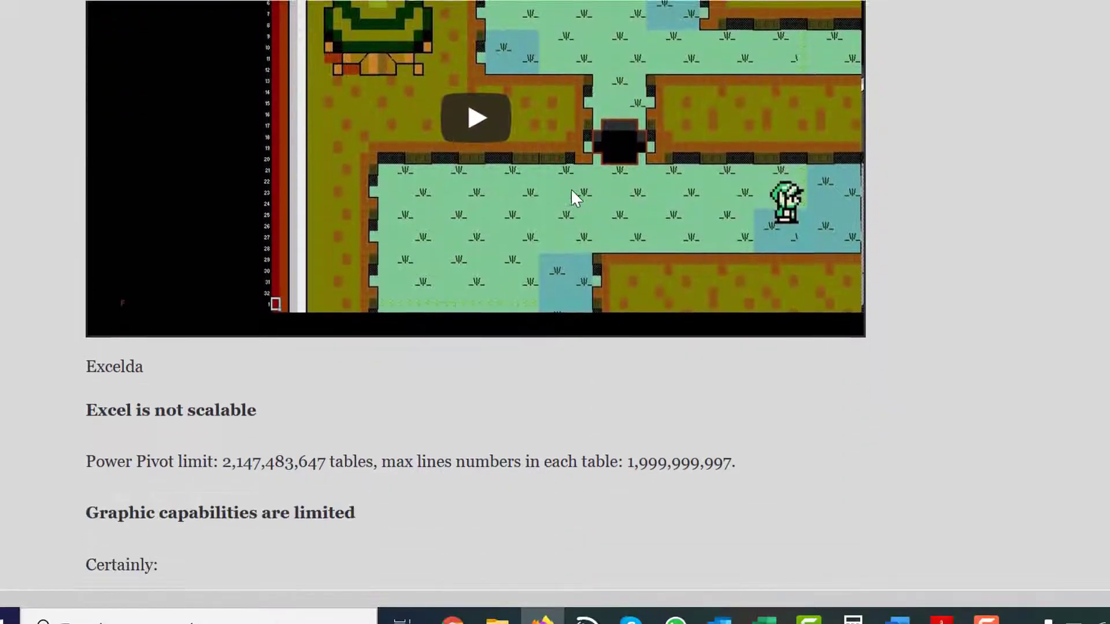
{"action": "scroll", "coordinate": [571, 191], "scroll_direction": "down", "scroll_amount": 15}
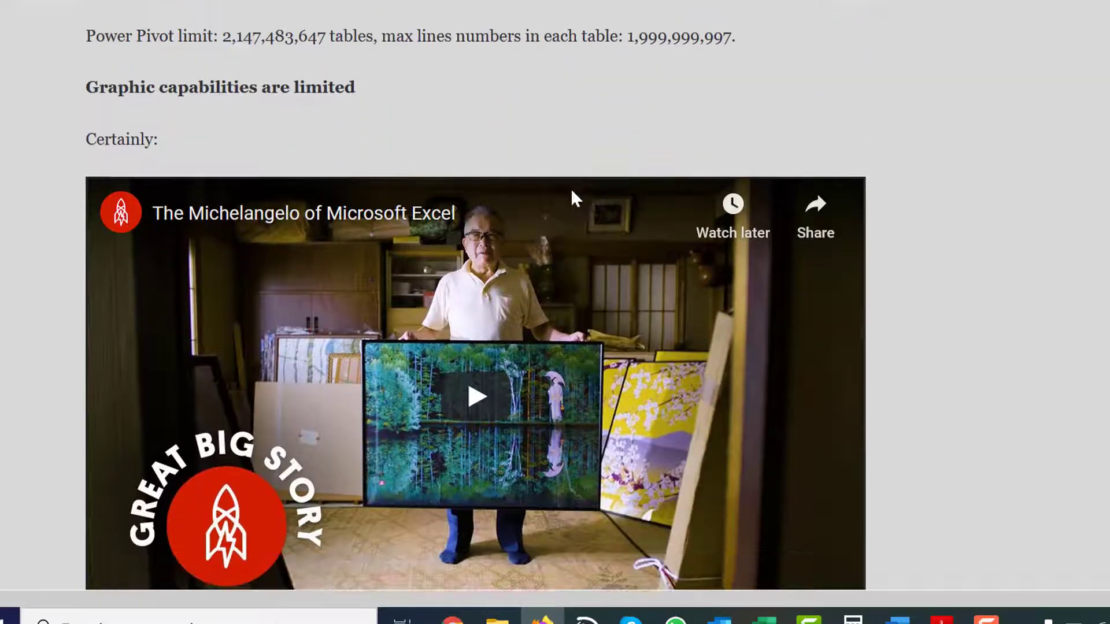
{"action": "scroll", "coordinate": [575, 196], "scroll_direction": "down", "scroll_amount": 3}
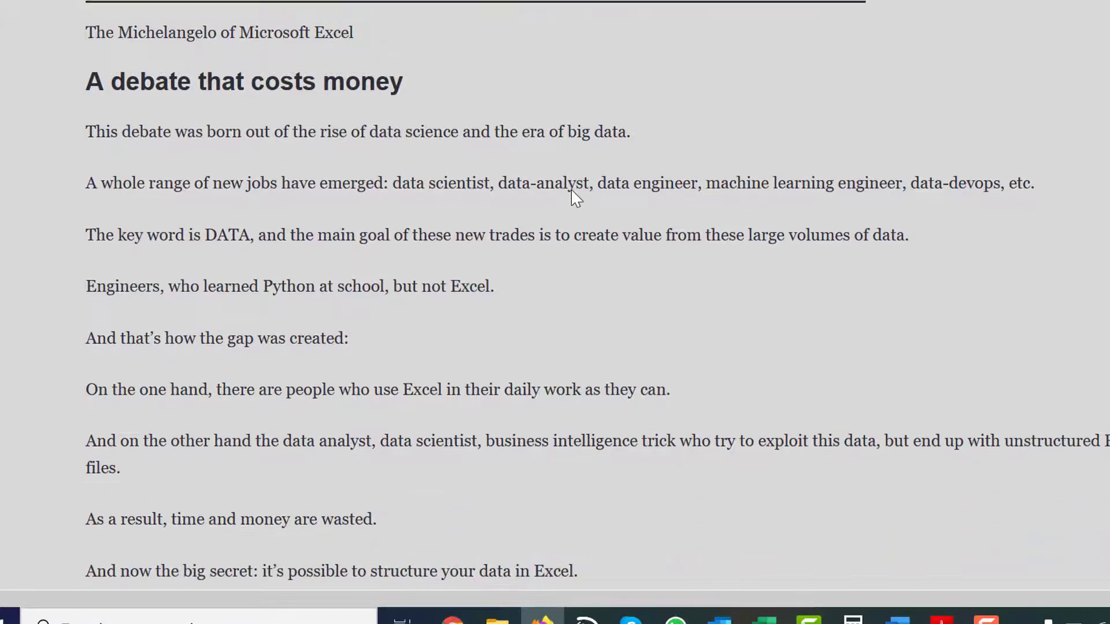
- Read the article's closing part up to "Why don't we learn how to use Excel?" and return to the page title
{"action": "scroll", "coordinate": [574, 194], "scroll_direction": "up", "scroll_amount": 1}
{"action": "scroll", "coordinate": [576, 198], "scroll_direction": "down", "scroll_amount": 9}
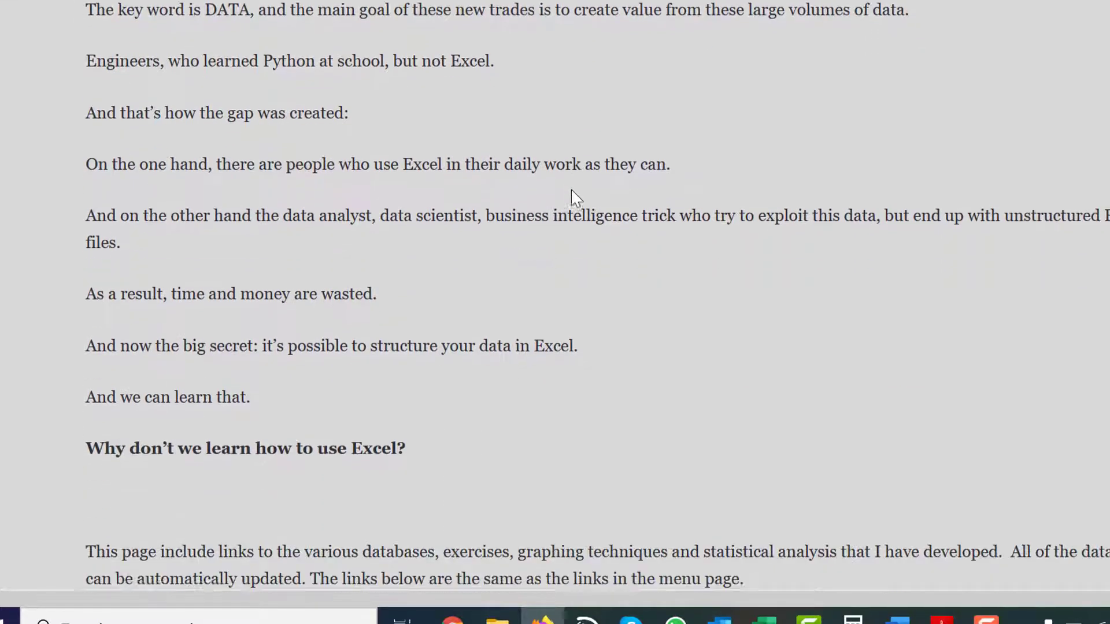
{"action": "scroll", "coordinate": [576, 198], "scroll_direction": "down", "scroll_amount": 2}
{"action": "scroll", "coordinate": [576, 198], "scroll_direction": "up", "scroll_amount": 20}
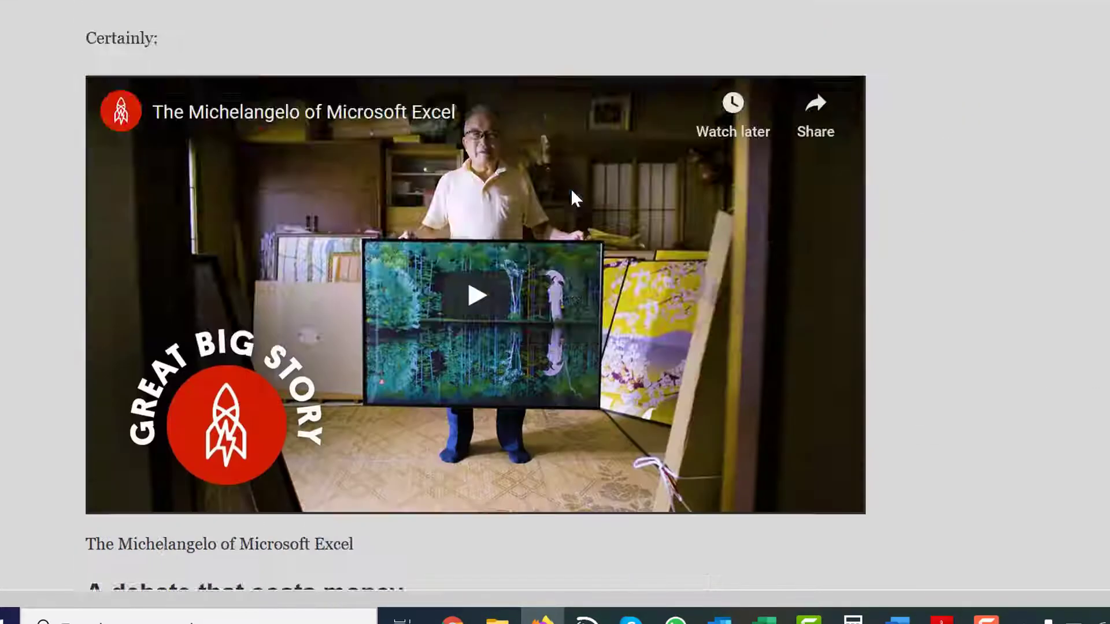
{"action": "scroll", "coordinate": [576, 198], "scroll_direction": "down", "scroll_amount": 5}
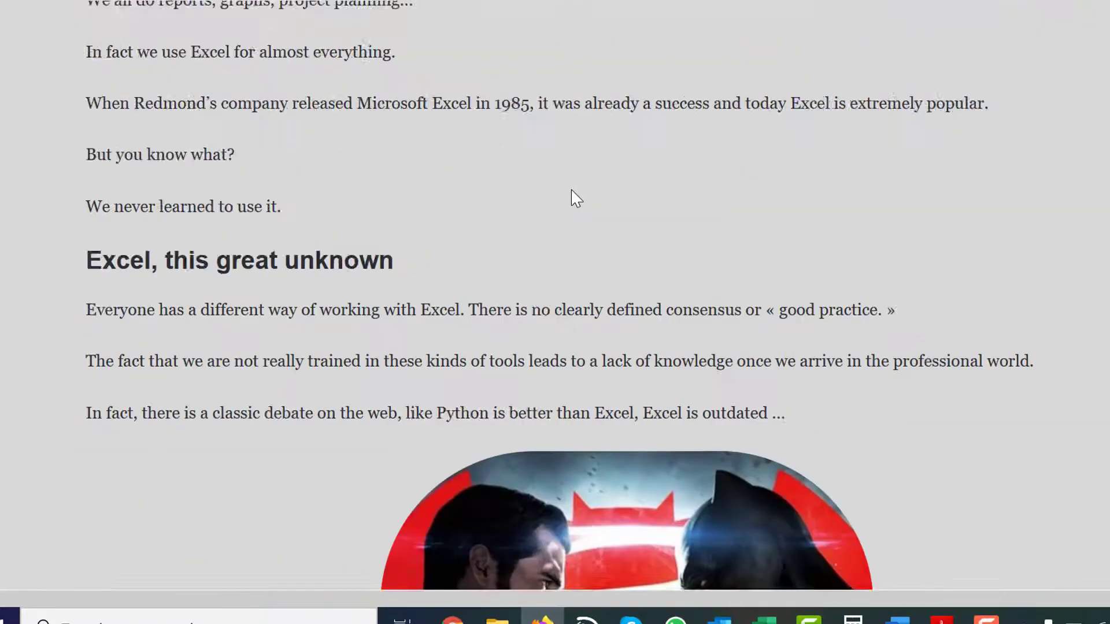
{"action": "scroll", "coordinate": [570, 196], "scroll_direction": "up", "scroll_amount": 6}
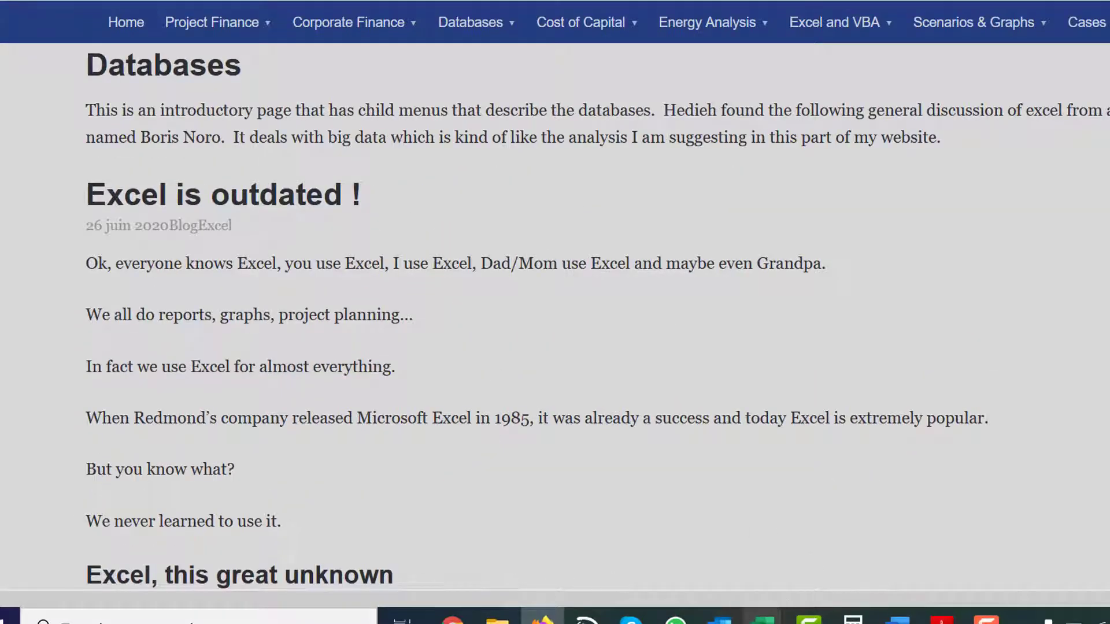
- Switch to the Visual Basic editor and show the Module4 code of Off Shore Wind Model Updated v03.xlsm from its first line
{"action": "mouse_move", "coordinate": [766, 616]}
{"action": "left_click", "coordinate": [955, 585]}
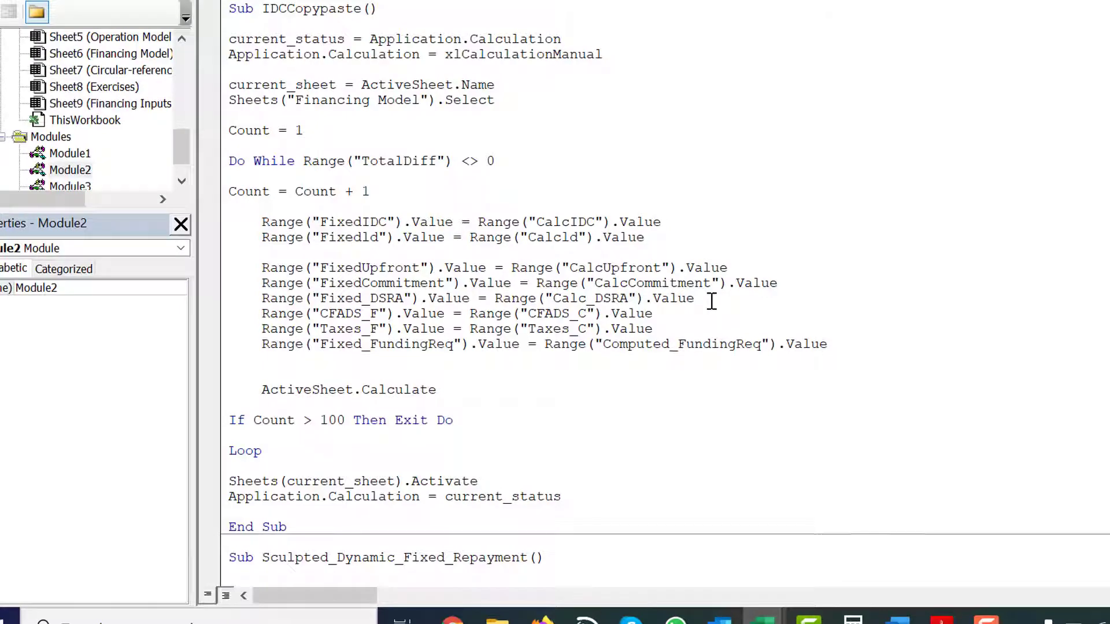
{"action": "left_click", "coordinate": [408, 1]}
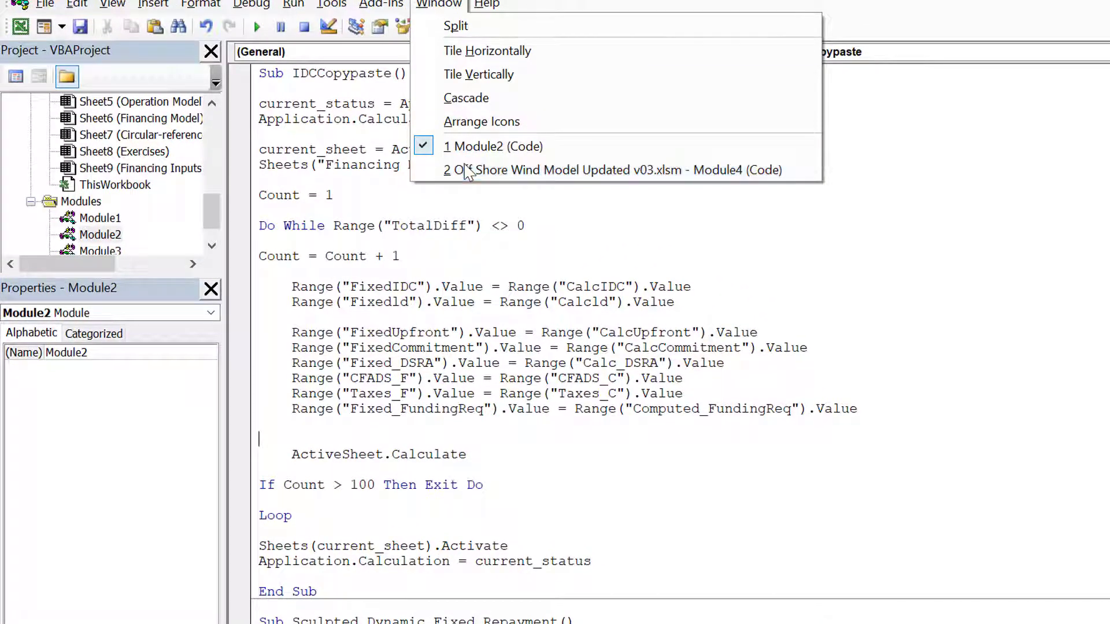
{"action": "left_click", "coordinate": [466, 172]}
{"action": "key", "text": "Page_Up"}
{"action": "key", "text": "Page_Up"}
{"action": "key", "text": "Page_Up"}
{"action": "key", "text": "Page_Up"}
{"action": "key", "text": "Page_Up"}
{"action": "key", "text": "Page_Up"}
{"action": "key", "text": "Page_Up"}
{"action": "key", "text": "Page_Up"}
{"action": "key", "text": "Page_Up"}
{"action": "key", "text": "Page_Up"}
{"action": "key", "text": "Page_Up"}
{"action": "key", "text": "Page_Up"}
{"action": "key", "text": "Page_Up"}
{"action": "key", "text": "Page_Up"}
{"action": "key", "text": "Page_Up"}
{"action": "key", "text": "Page_Up"}
{"action": "key", "text": "Page_Up"}
{"action": "key", "text": "Page_Up"}
{"action": "key", "text": "Page_Up"}
{"action": "key", "text": "Page_Up"}
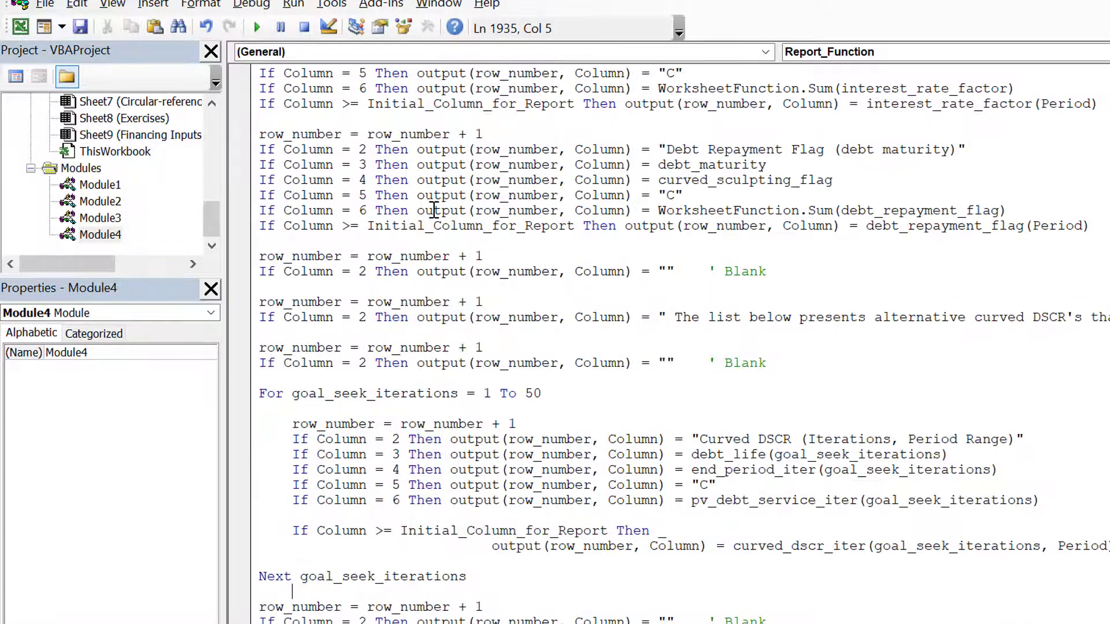
{"action": "key", "text": "Page_Up"}
{"action": "key", "text": "Page_Up"}
{"action": "key", "text": "Page_Up"}
{"action": "key", "text": "Page_Up"}
{"action": "key", "text": "Page_Up"}
{"action": "key", "text": "Page_Up"}
{"action": "key", "text": "Page_Up"}
{"action": "key", "text": "Page_Up"}
{"action": "key", "text": "Page_Up"}
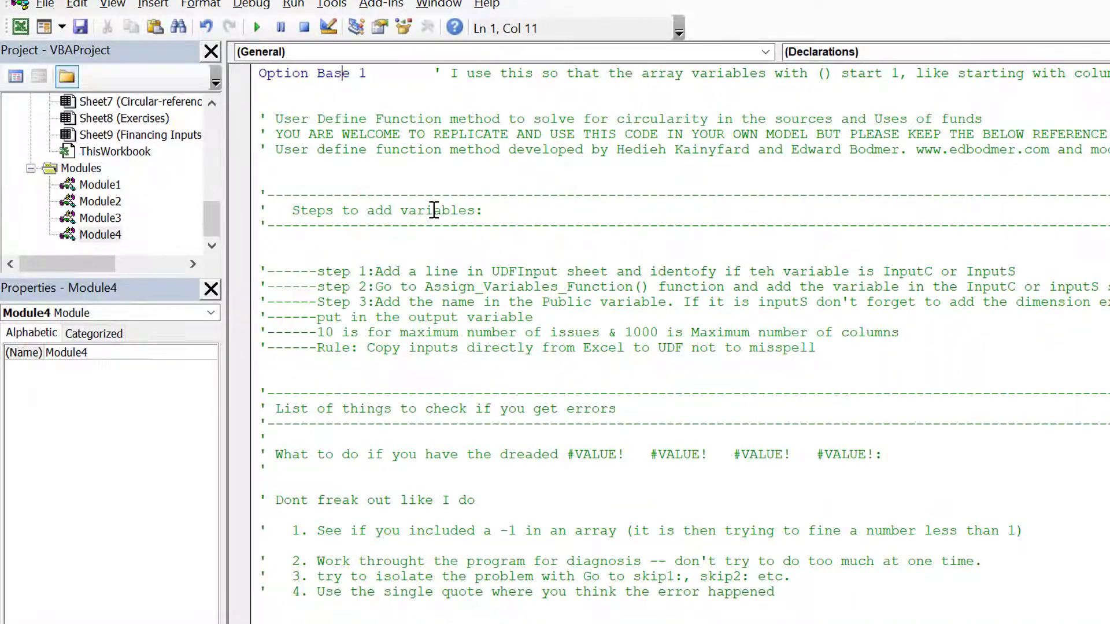
- Review the Module4 introductory comments and public variable declarations down to initialise_function
{"action": "key", "text": "Page_Down"}
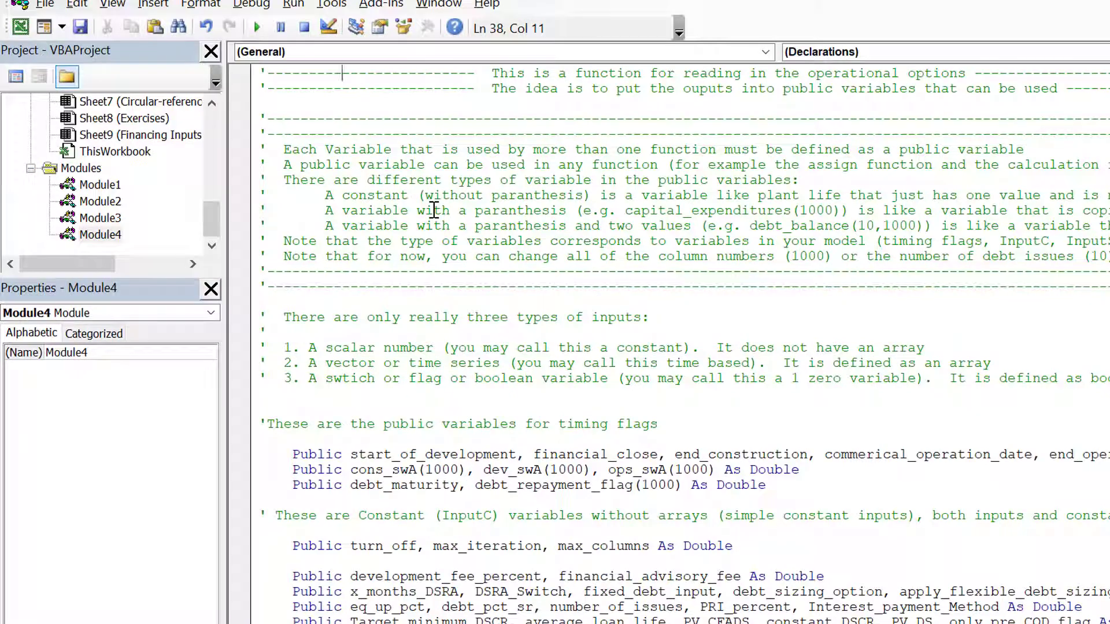
{"action": "key", "text": "Page_Down"}
{"action": "key", "text": "Page_Up"}
{"action": "key", "text": "Page_Down"}
{"action": "key", "text": "Page_Down"}
{"action": "key", "text": "Page_Down"}
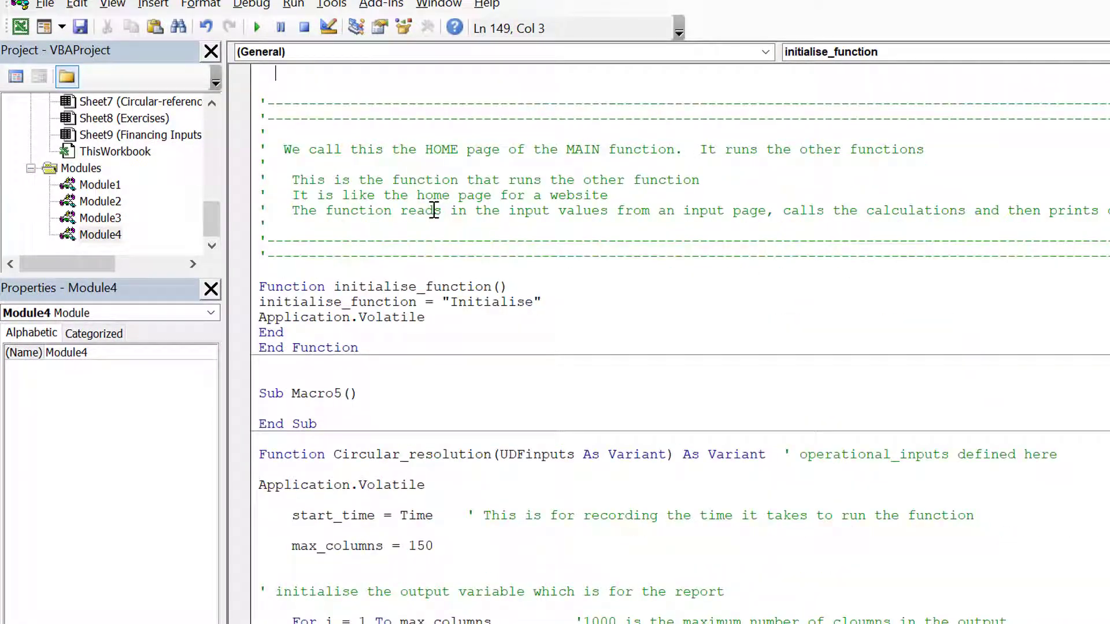
- Go through the main-function comments and initialise_function into the code of the Circular_resolution function
{"action": "key", "text": "Down"}
{"action": "key", "text": "Down"}
{"action": "key", "text": "Down"}
{"action": "key", "text": "Down"}
{"action": "key", "text": "Down"}
{"action": "key", "text": "Down"}
{"action": "key", "text": "Down"}
{"action": "key", "text": "Down"}
{"action": "key", "text": "Down"}
{"action": "key", "text": "Down"}
{"action": "key", "text": "Down"}
{"action": "key", "text": "Down"}
{"action": "key", "text": "Down"}
{"action": "key", "text": "Down"}
{"action": "key", "text": "Down"}
{"action": "key", "text": "Down"}
{"action": "key", "text": "Down"}
{"action": "key", "text": "Down"}
{"action": "key", "text": "Down"}
{"action": "key", "text": "Down"}
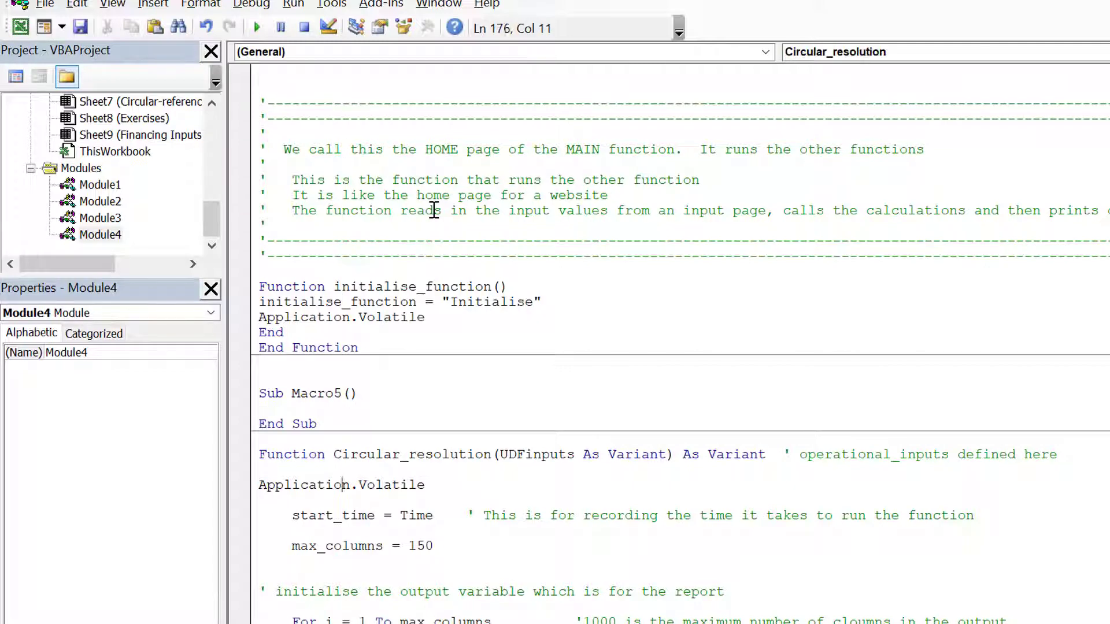
{"action": "key", "text": "Page_Down"}
{"action": "key", "text": "Page_Down"}
{"action": "key", "text": "Page_Down"}
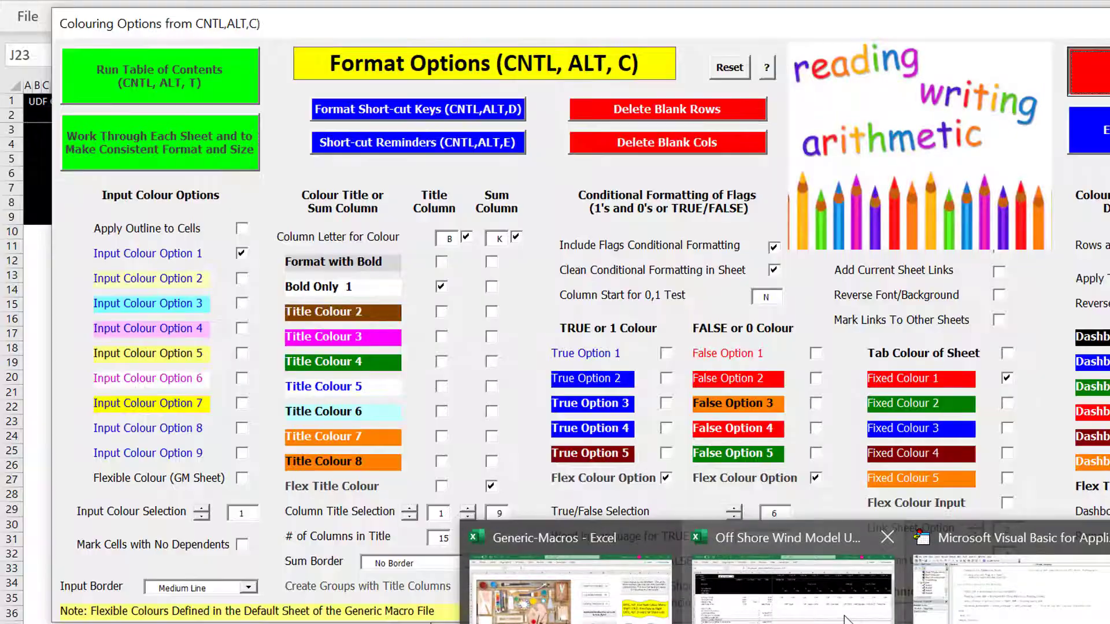
- Switch to the Off Shore Wind Model Updated v03 workbook and show its UDFInputs sheet
{"action": "left_click", "coordinate": [845, 619]}
{"action": "left_click", "coordinate": [331, 420]}
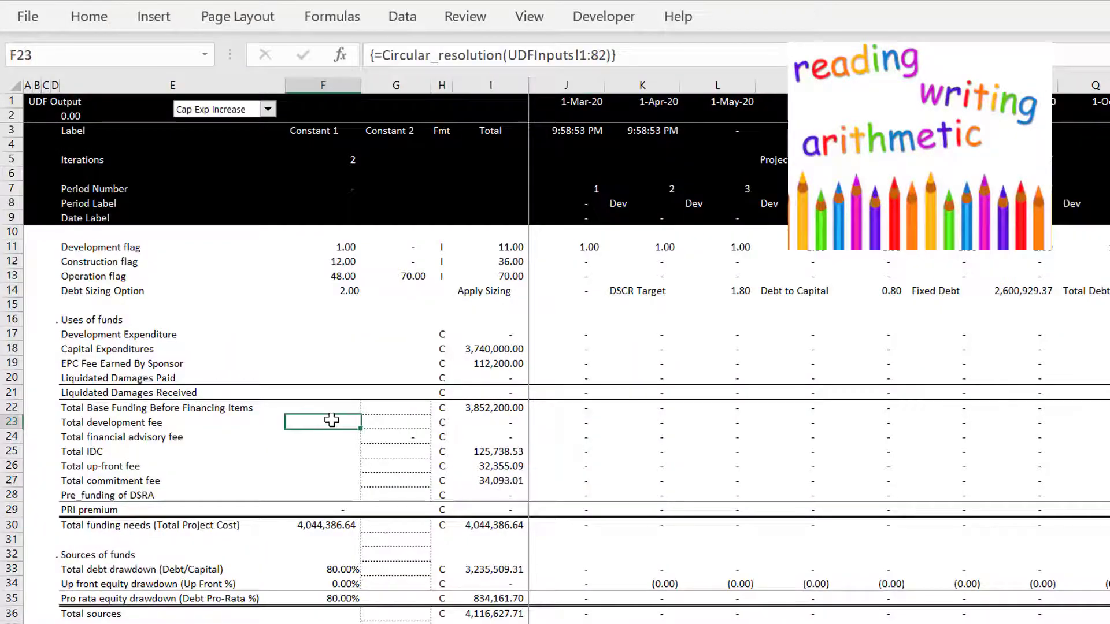
{"action": "key", "text": "ctrl+Page_Up"}
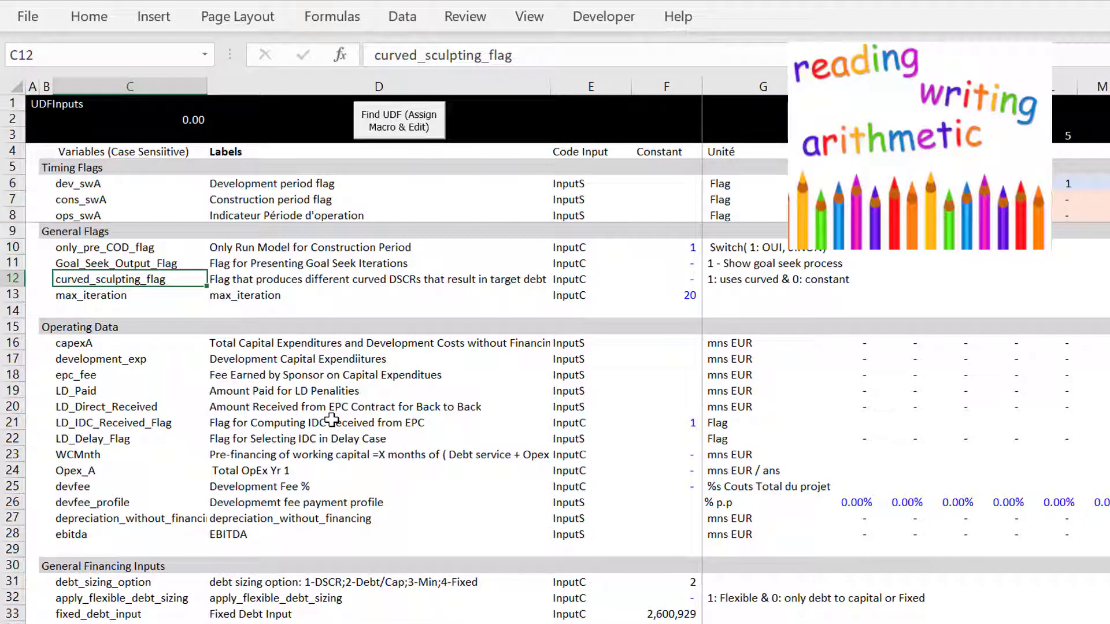
- Go through the UDFInputs variable names and labels from curved_sculpting_flag into the Operating Data block, ending on LD_Direct_Received
{"action": "key", "text": "Down"}
{"action": "key", "text": "Down"}
{"action": "key", "text": "Down"}
{"action": "key", "text": "Down"}
{"action": "key", "text": "Down"}
{"action": "key", "text": "Down"}
{"action": "key", "text": "Down"}
{"action": "key", "text": "Down"}
{"action": "key", "text": "Down"}
{"action": "key", "text": "Up"}
{"action": "key", "text": "Up"}
{"action": "key", "text": "Up"}
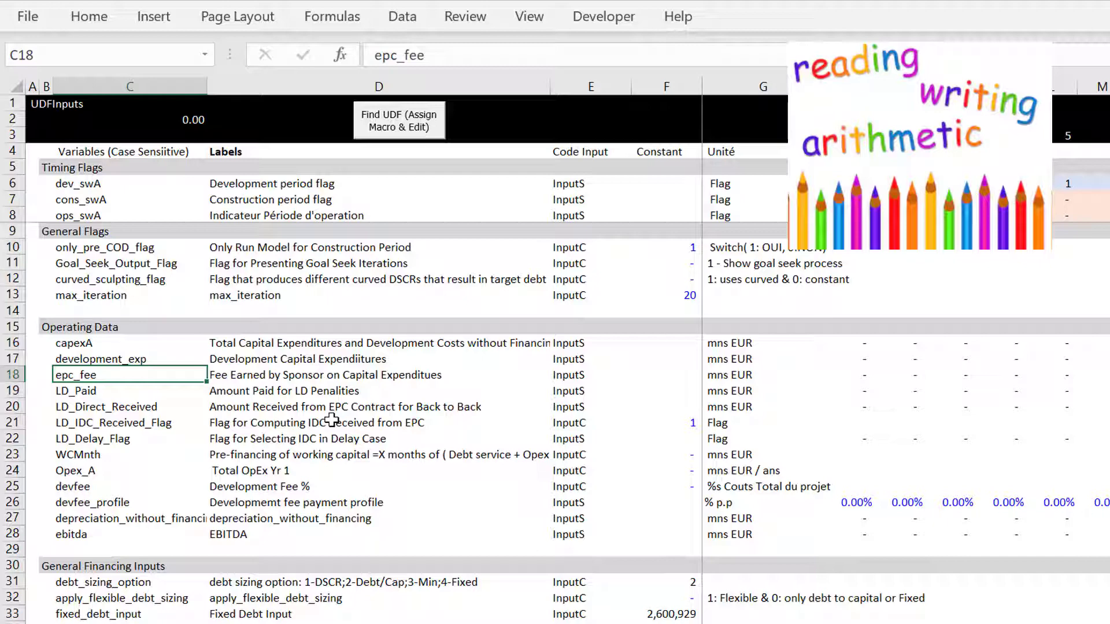
{"action": "key", "text": "Down"}
{"action": "key", "text": "Down"}
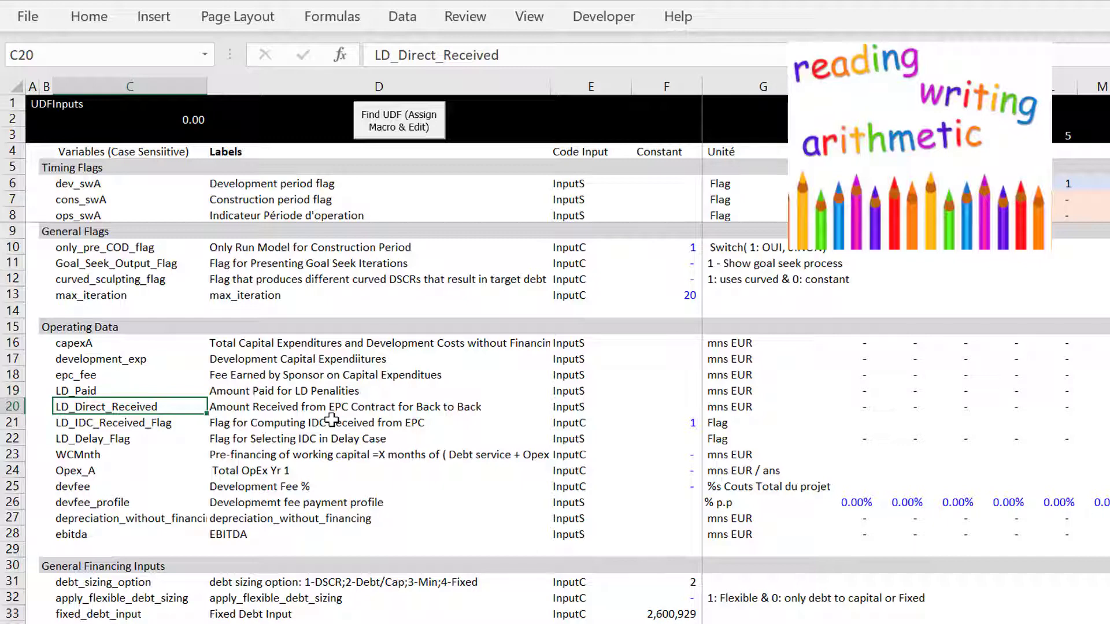
- Glance at UDF Output and, back in UDFInputs, inspect the first period link formula of LD_Direct_Received
{"action": "key", "text": "ctrl+Page_Down"}
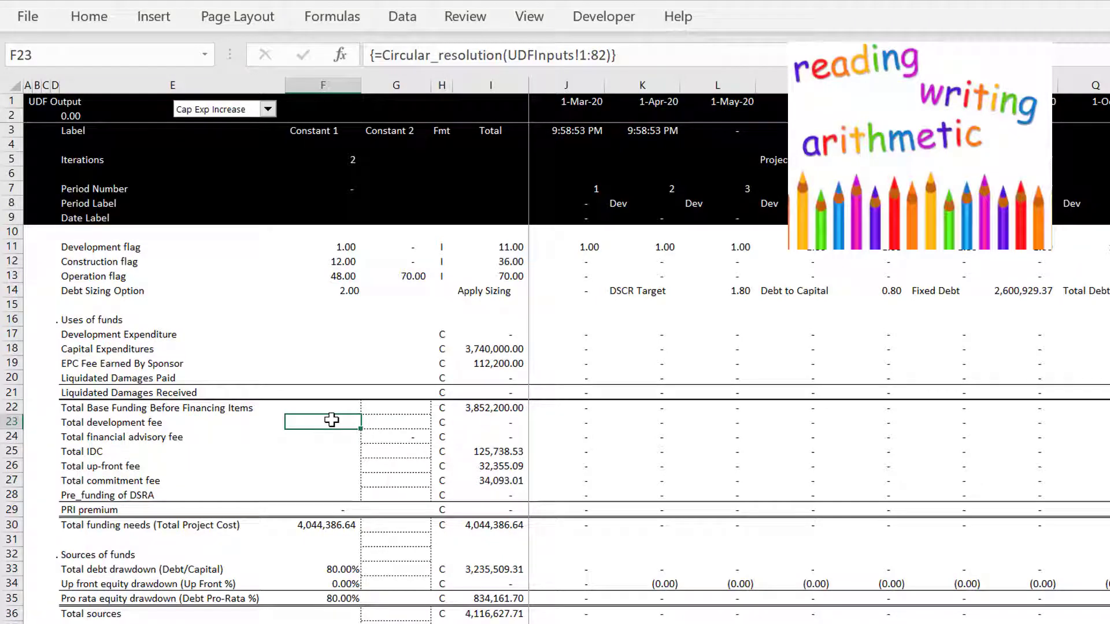
{"action": "key", "text": "ctrl+Page_Up"}
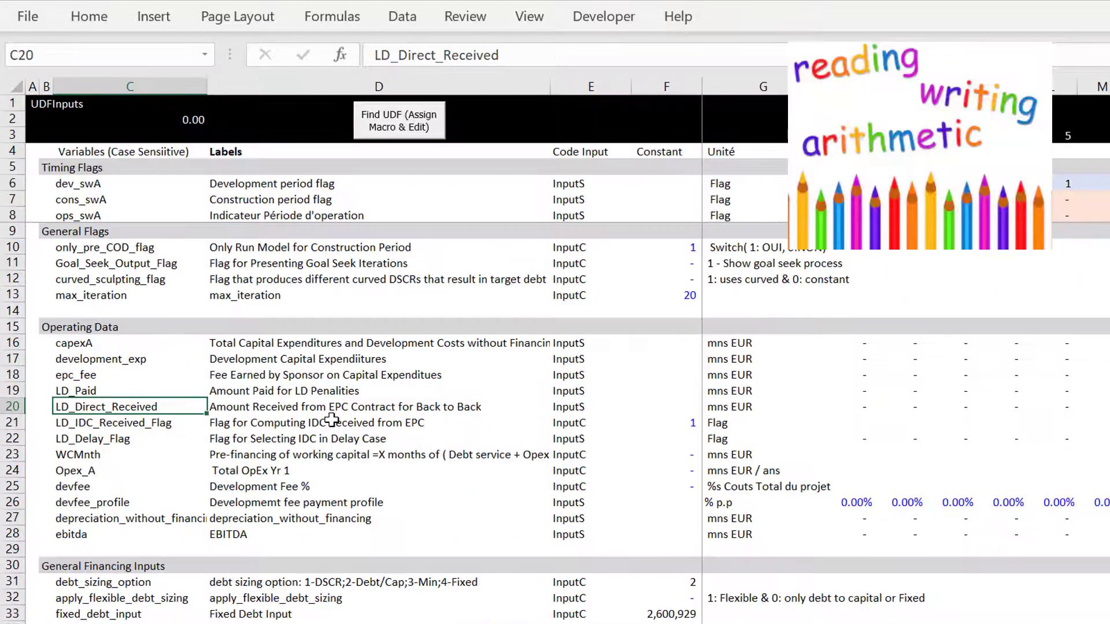
{"action": "key", "text": "Right"}
{"action": "key", "text": "Right"}
{"action": "key", "text": "Right"}
{"action": "key", "text": "Right"}
{"action": "key", "text": "Right"}
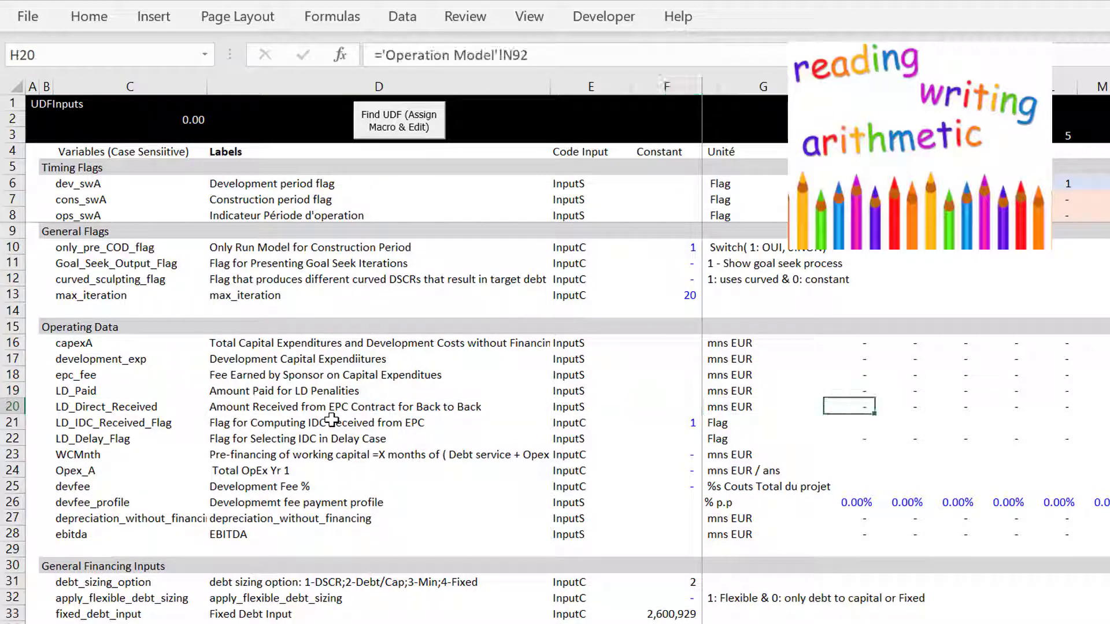
- Inspect the Circular_resolution array formula across the Total development fee row of UDF Output
{"action": "key", "text": "ctrl+Page_Down"}
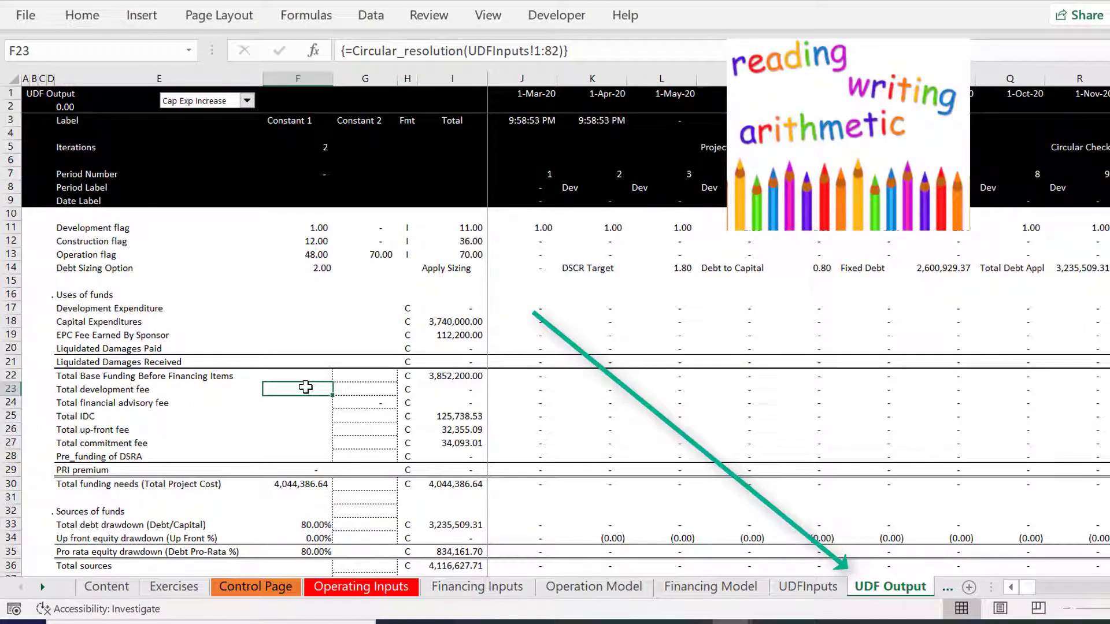
{"action": "key", "text": "Right"}
{"action": "key", "text": "Right"}
{"action": "key", "text": "Right"}
{"action": "key", "text": "Right"}
{"action": "key", "text": "Right"}
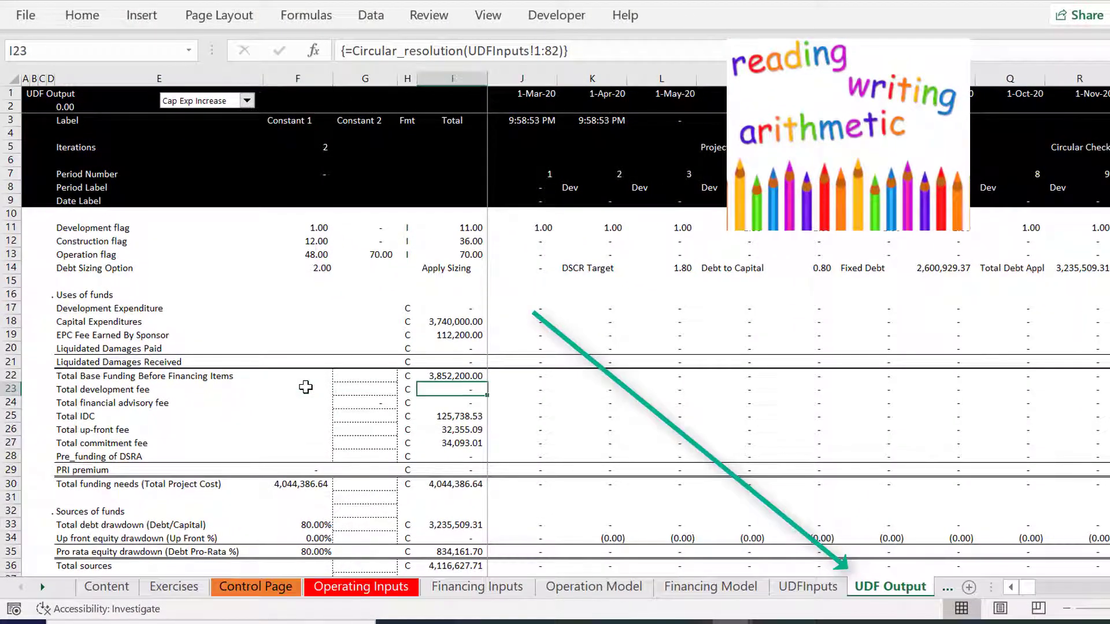
{"action": "key", "text": "Left"}
{"action": "key", "text": "Left"}
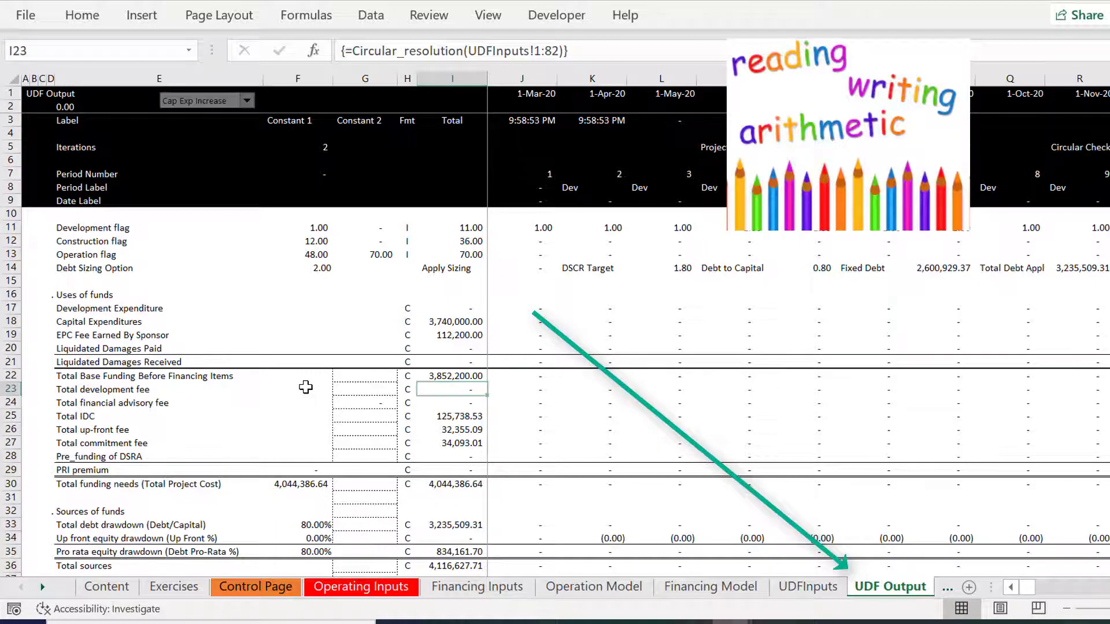
- Go back through the Financing Model and the input sheets to the Control Page
{"action": "key", "text": "ctrl+Page_Up"}
{"action": "key", "text": "ctrl+Page_Up"}
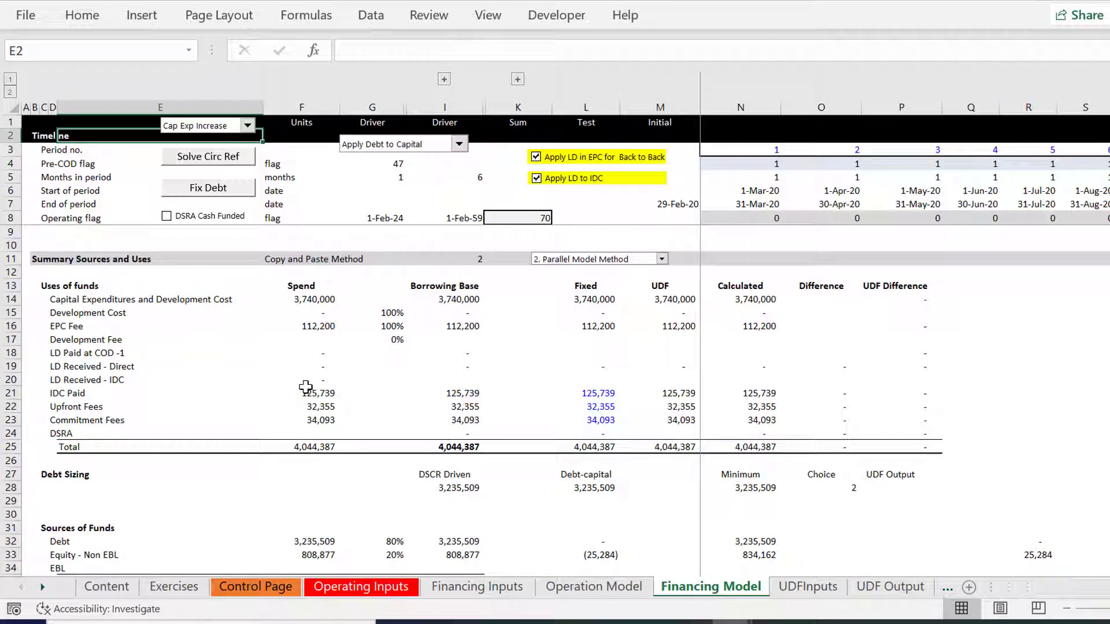
{"action": "key", "text": "ctrl+Page_Up"}
{"action": "key", "text": "ctrl+Page_Down"}
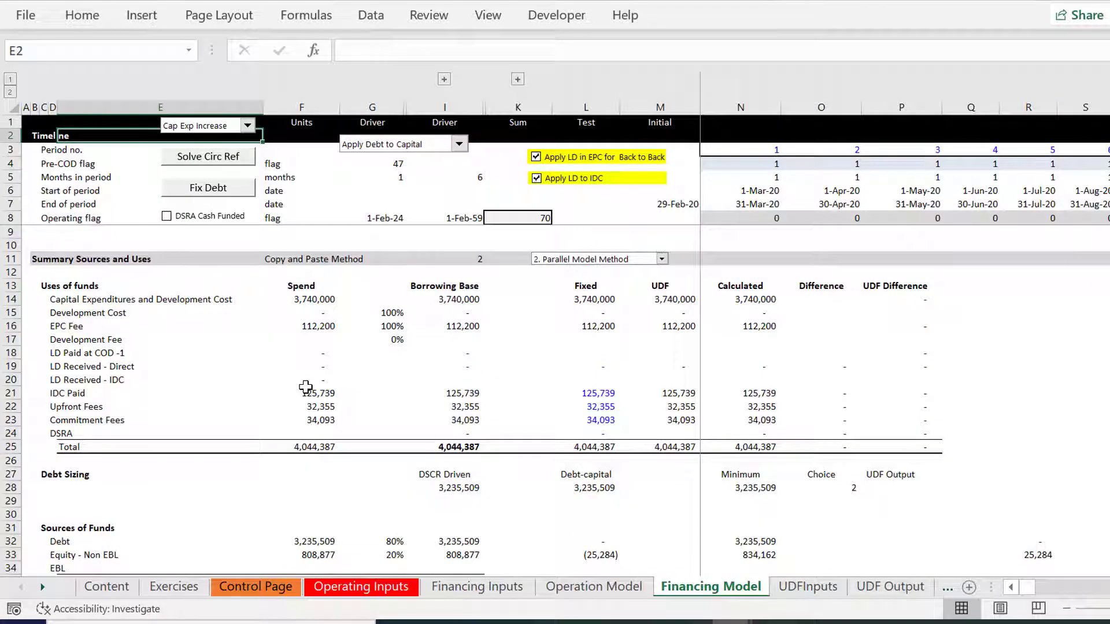
{"action": "key", "text": "ctrl+Page_Up"}
{"action": "key", "text": "ctrl+Page_Up"}
{"action": "key", "text": "ctrl+Page_Up"}
{"action": "key", "text": "ctrl+Page_Up"}
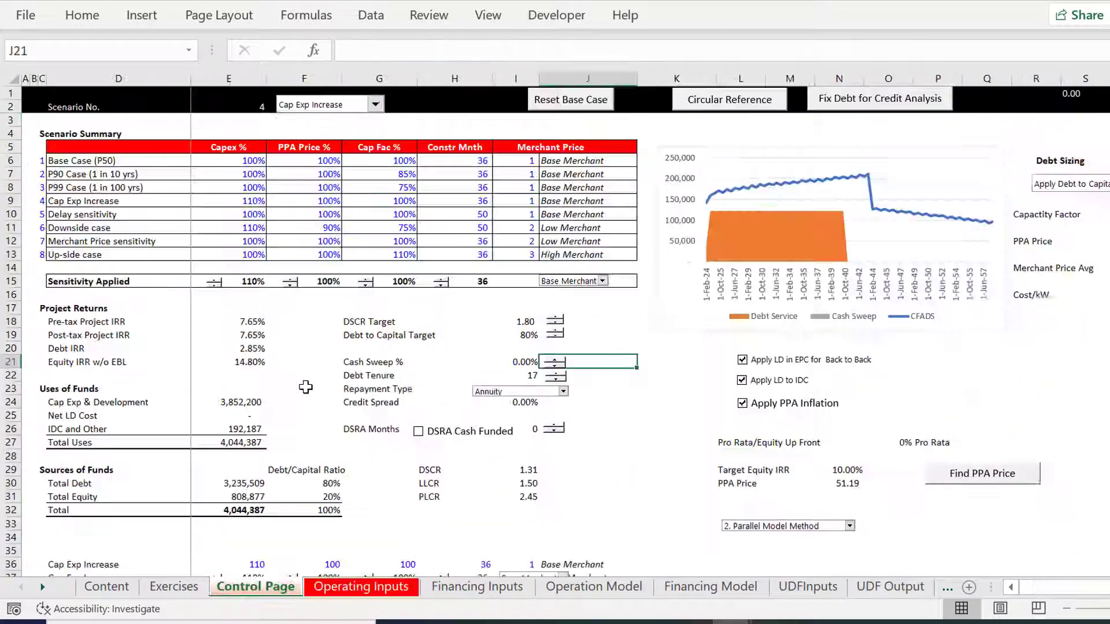
- Raise the Debt Tenure on the Control Page to 21
{"action": "left_click", "coordinate": [651, 468]}
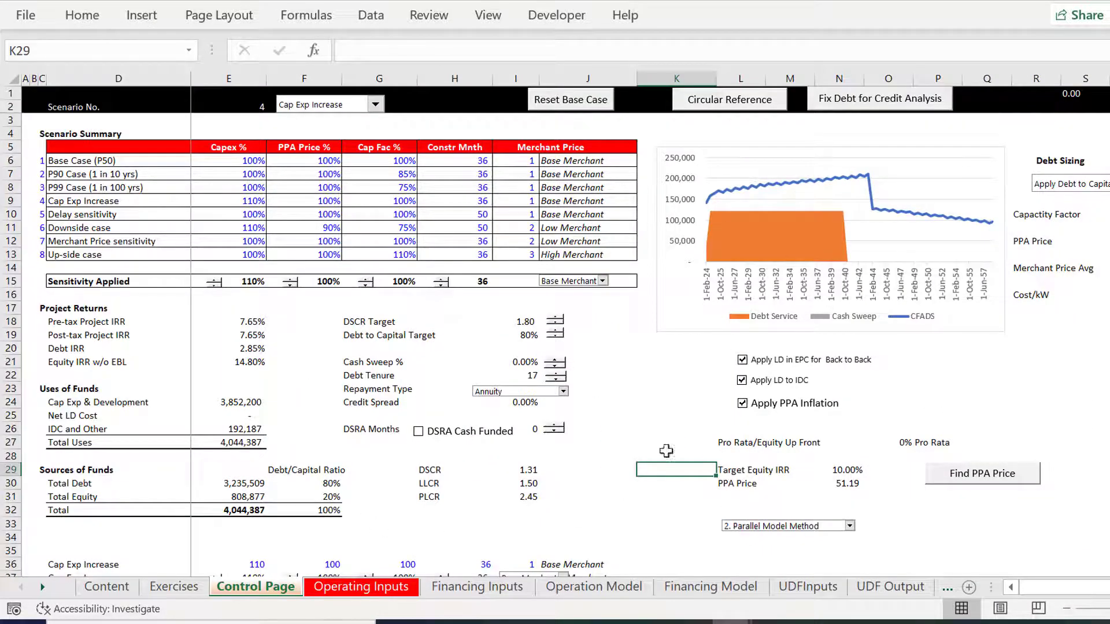
{"action": "left_click", "coordinate": [616, 375]}
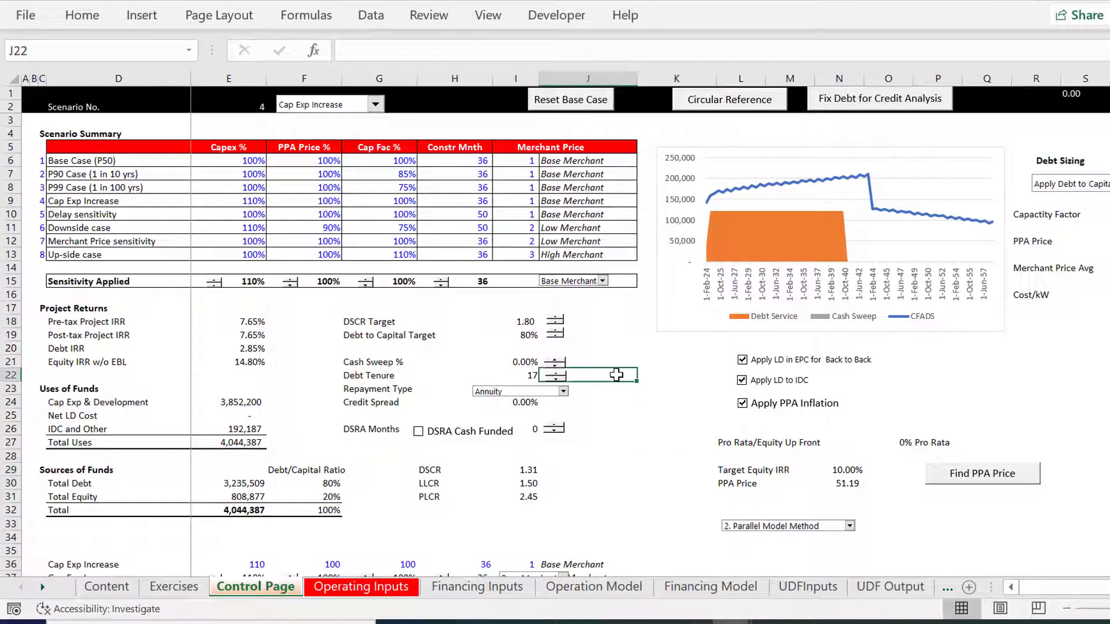
{"action": "left_click", "coordinate": [559, 375]}
{"action": "left_click", "coordinate": [559, 374]}
{"action": "left_click", "coordinate": [559, 375]}
{"action": "left_click", "coordinate": [559, 374]}
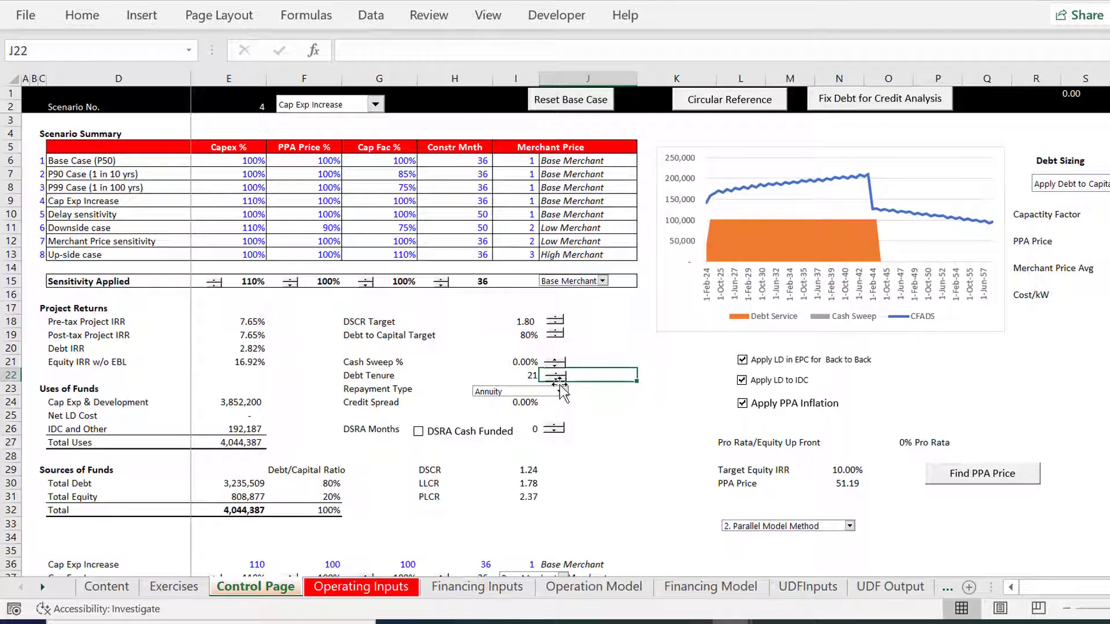
- Lower the Debt Tenure back to 17
{"action": "left_click", "coordinate": [562, 390]}
{"action": "left_click", "coordinate": [556, 381]}
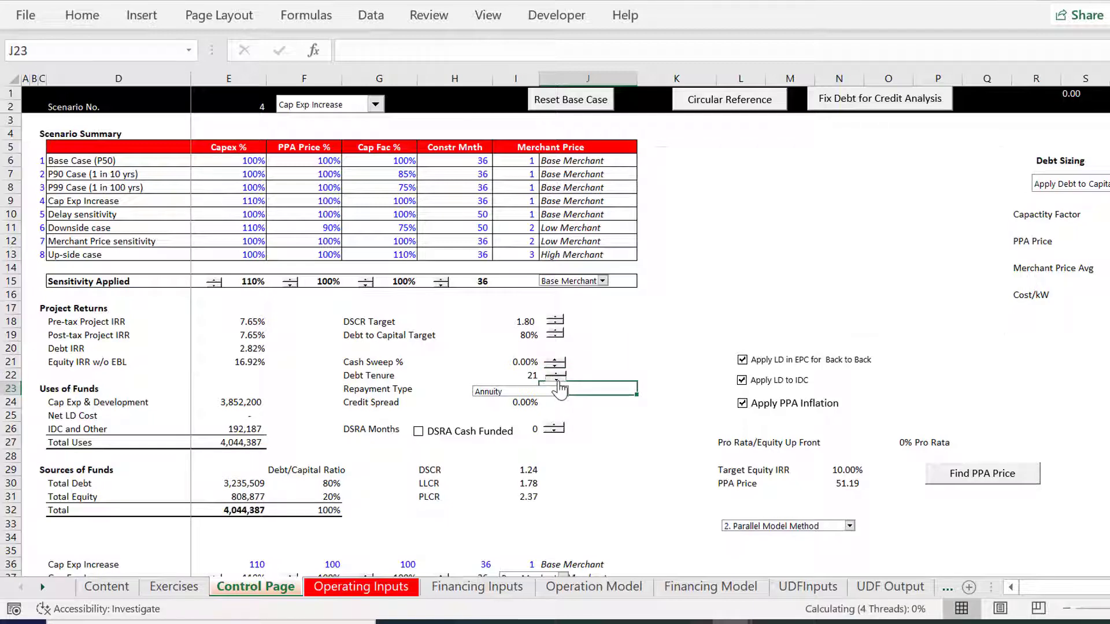
{"action": "left_click", "coordinate": [556, 380]}
{"action": "left_click", "coordinate": [556, 380]}
{"action": "left_click", "coordinate": [556, 381]}
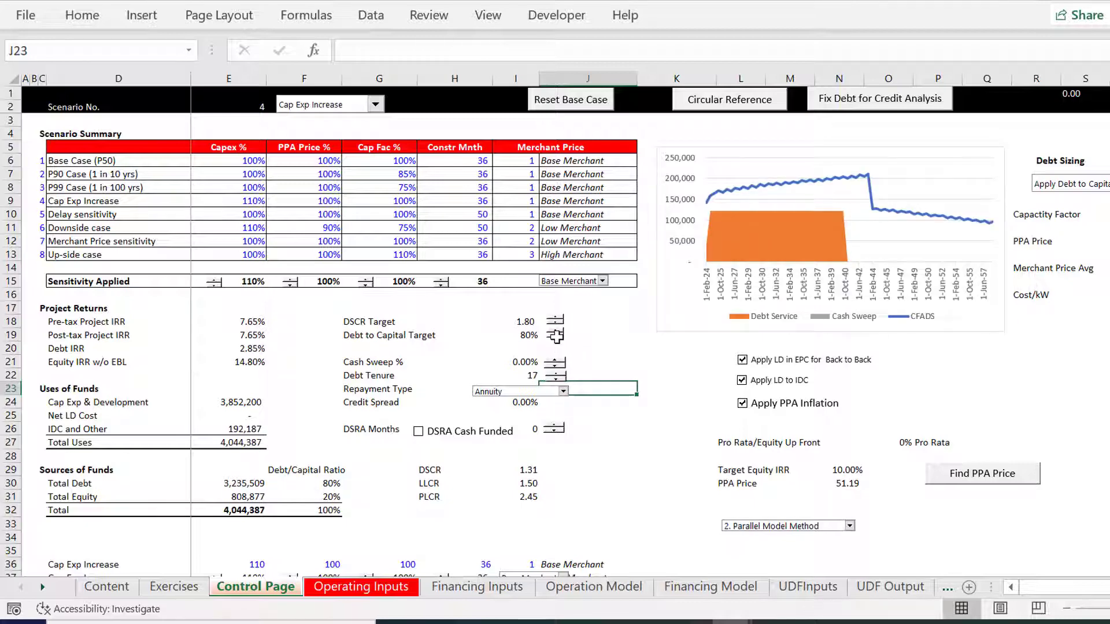
- Lower the Debt to Capital Target to 70% and raise it back to 80%
{"action": "left_click", "coordinate": [556, 337]}
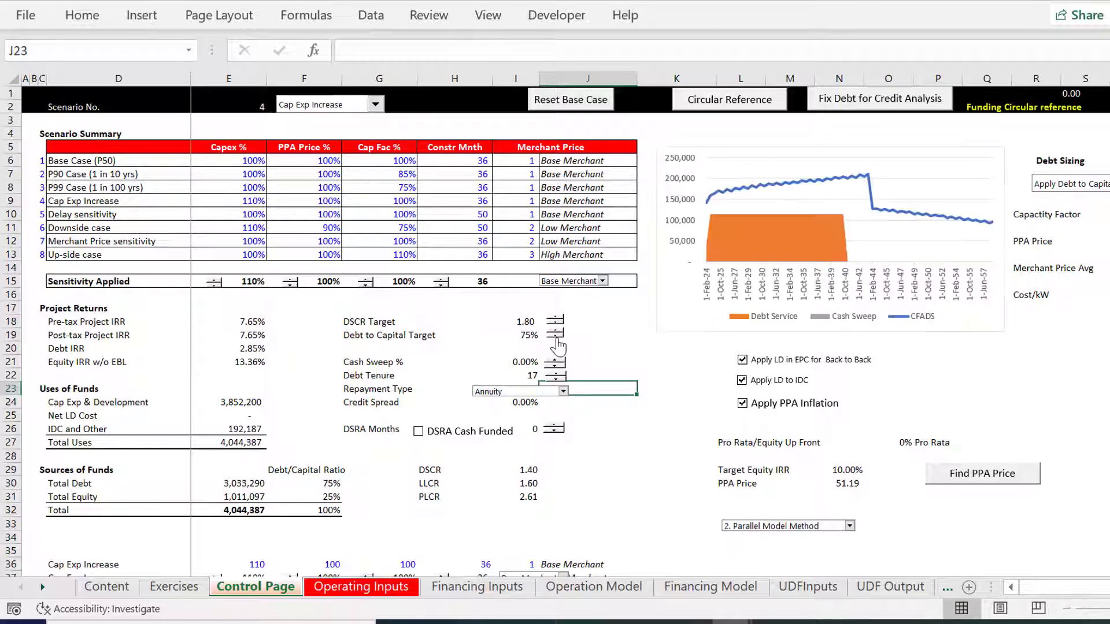
{"action": "left_click", "coordinate": [556, 337]}
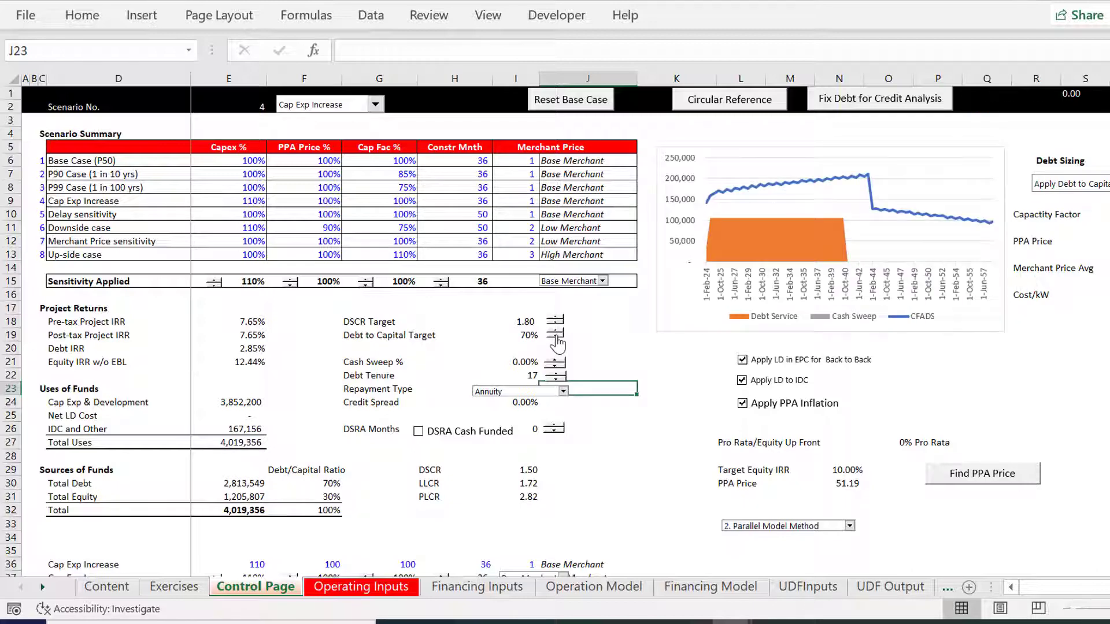
{"action": "left_click", "coordinate": [555, 333]}
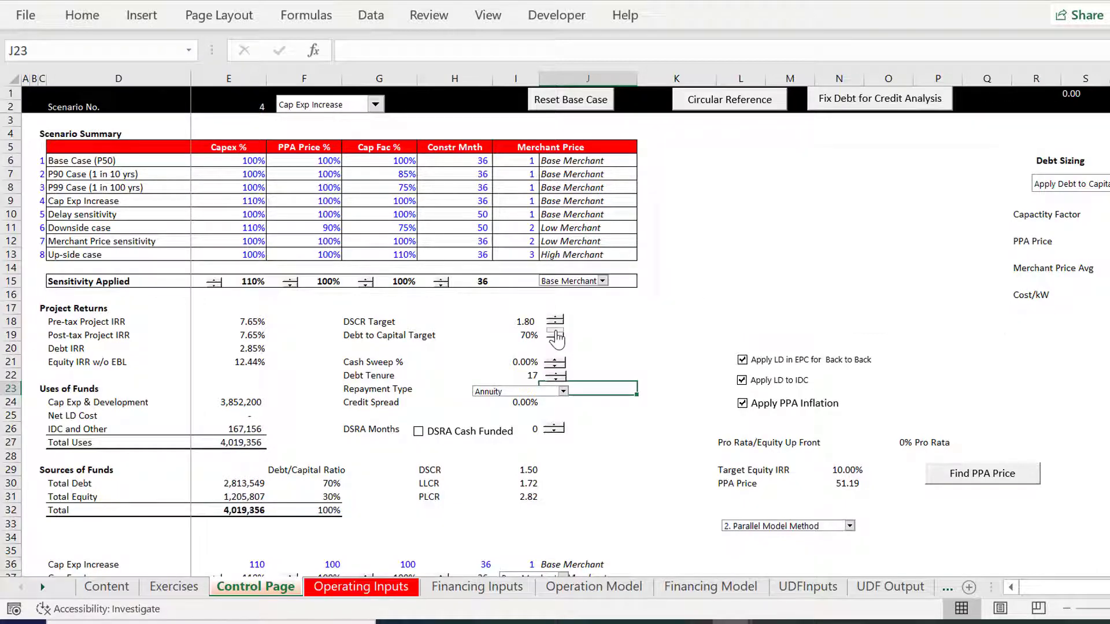
{"action": "left_click", "coordinate": [555, 333]}
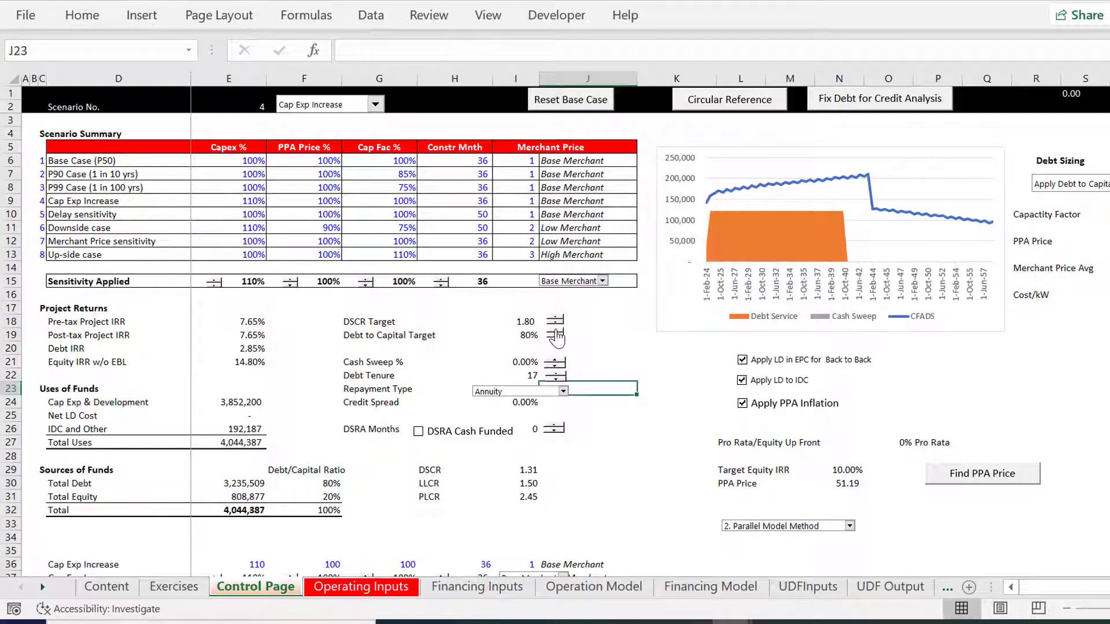
{"action": "left_click", "coordinate": [602, 330]}
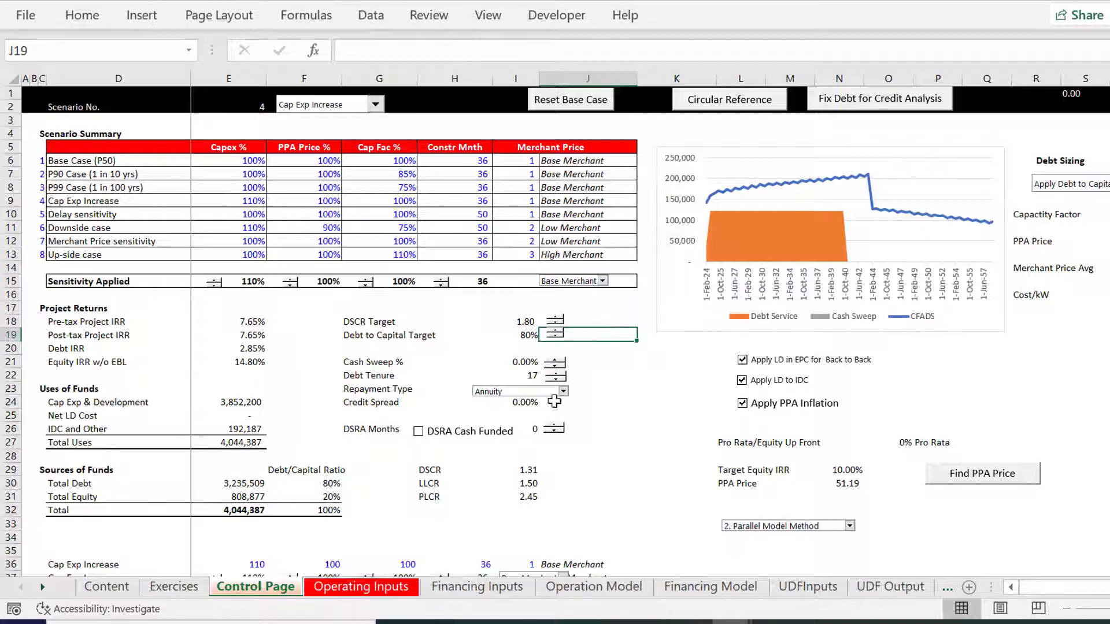
{"action": "left_click", "coordinate": [601, 412]}
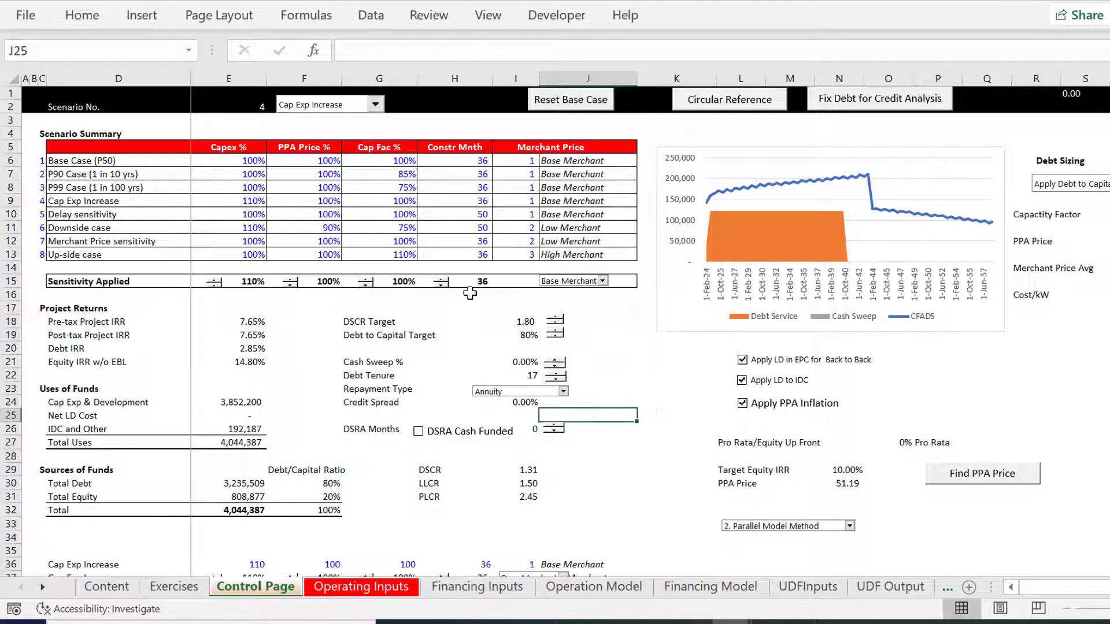
- Change the scenario on the Control Page to Base Case (P50)
{"action": "left_click", "coordinate": [350, 107]}
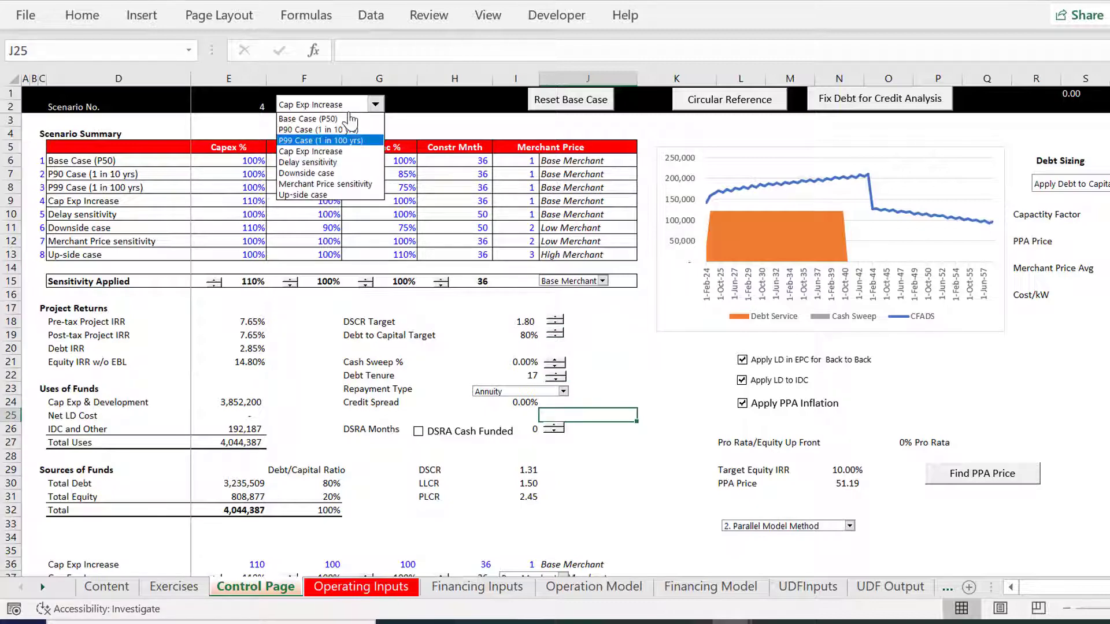
{"action": "left_click", "coordinate": [351, 118]}
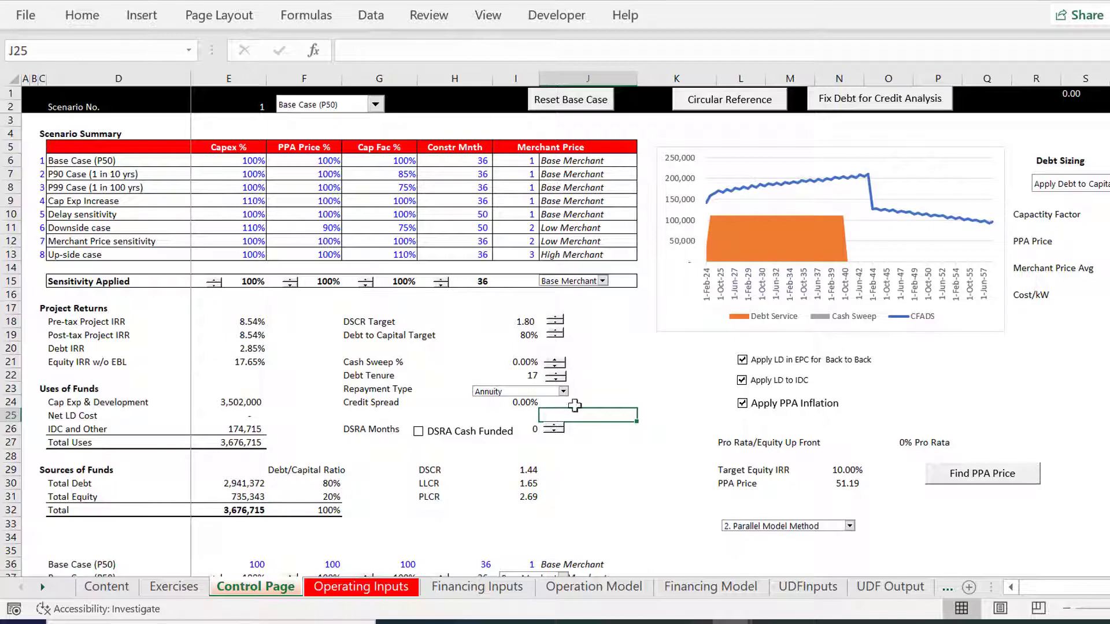
{"action": "left_click", "coordinate": [667, 538]}
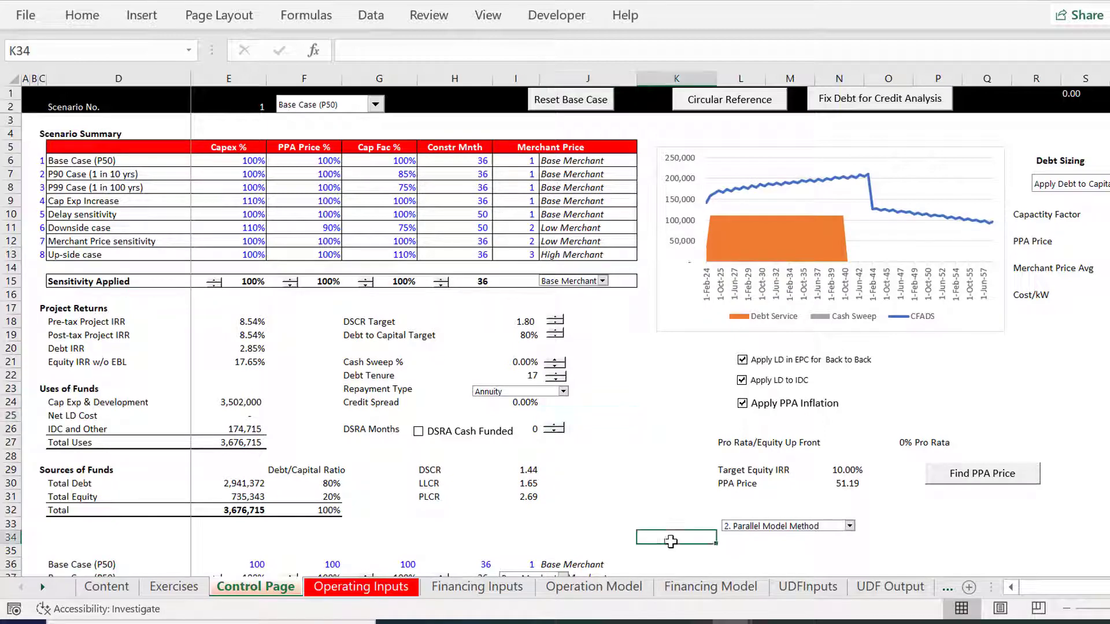
- Change the circularity method to 1. Copy and Paste Method and run the Circular Reference macro
{"action": "left_click", "coordinate": [803, 526]}
{"action": "left_click", "coordinate": [807, 535]}
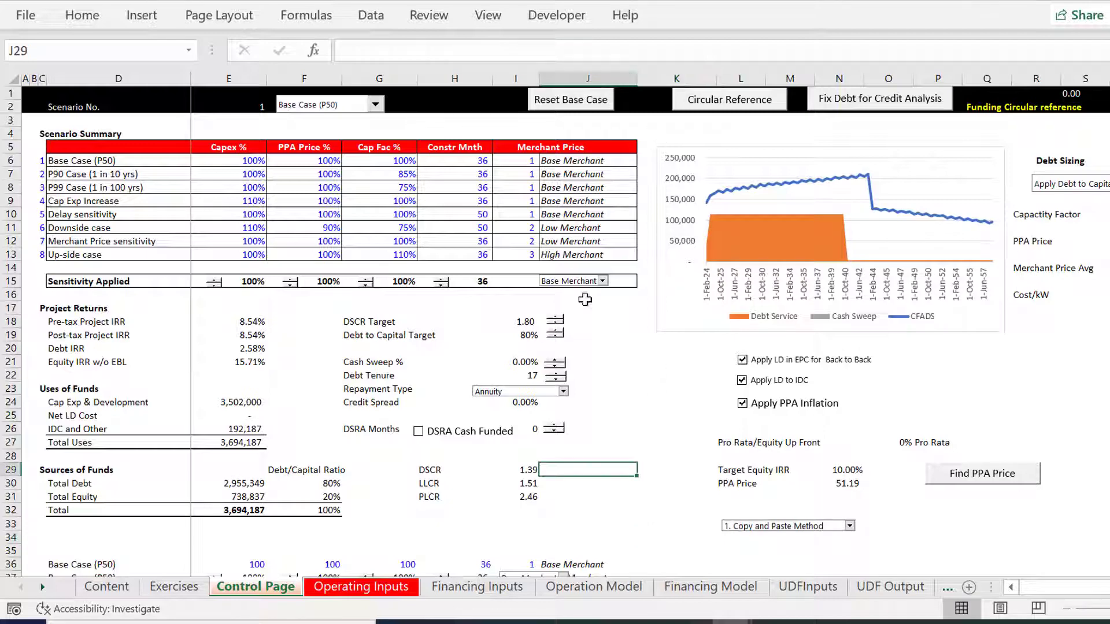
{"action": "left_click", "coordinate": [640, 373]}
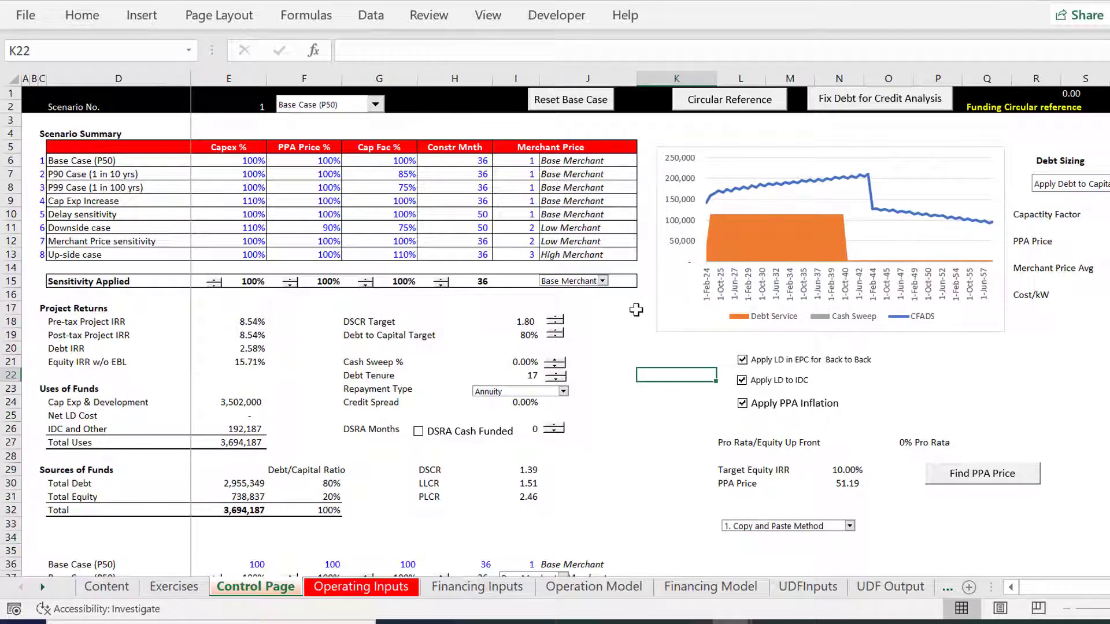
{"action": "left_click", "coordinate": [718, 101]}
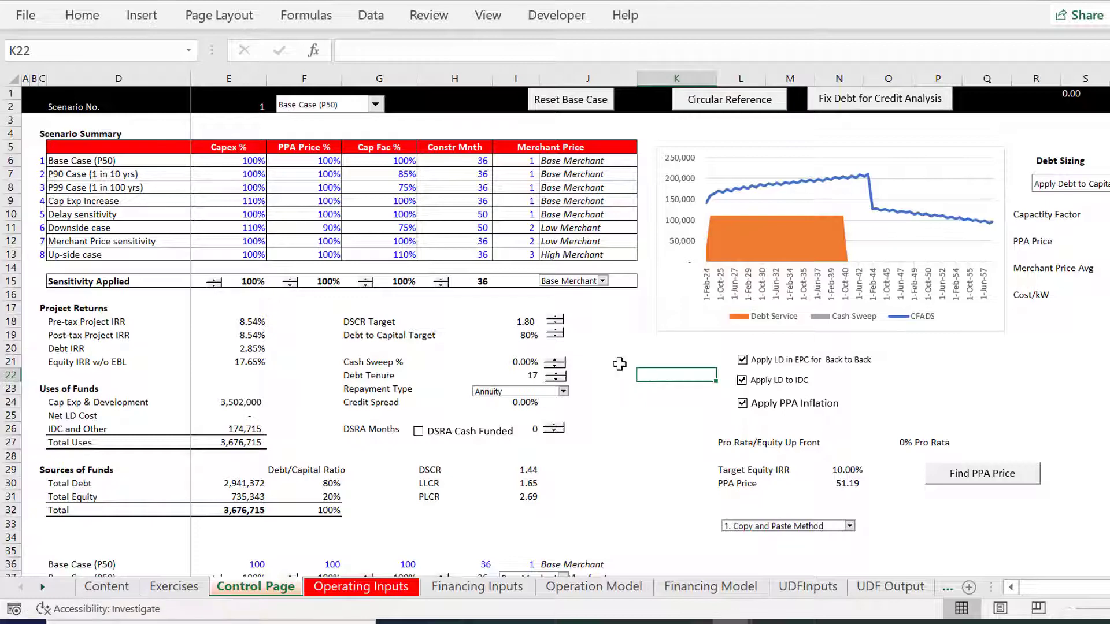
- Change the scenario to Cap Exp Increase and rerun the Circular Reference macro
{"action": "left_click", "coordinate": [318, 108]}
{"action": "key", "text": "Down"}
{"action": "key", "text": "Down"}
{"action": "key", "text": "Down"}
{"action": "key", "text": "Return"}
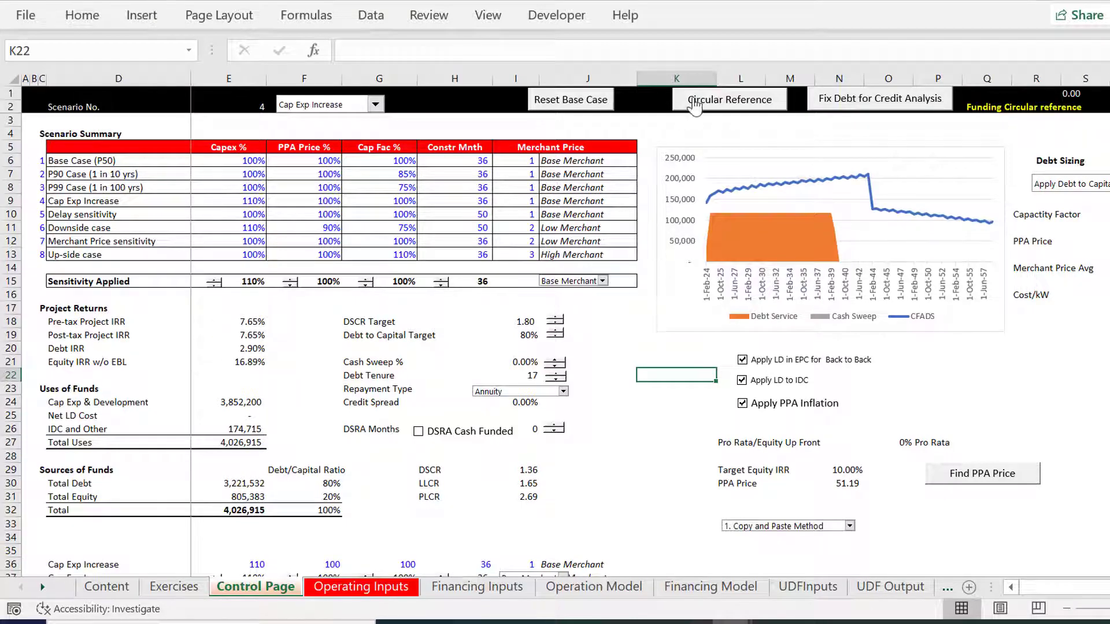
{"action": "left_click", "coordinate": [737, 103]}
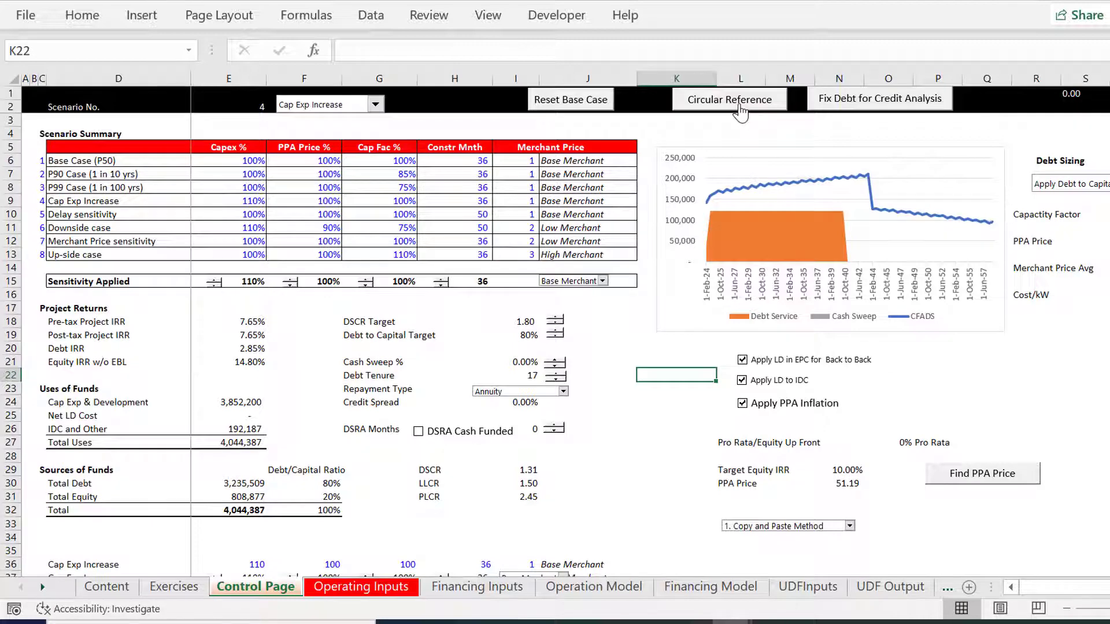
{"action": "left_click", "coordinate": [729, 100]}
- Look through the Operating Inputs sheet from its general and macro-economic inputs to the PPA and merchant pricing section
{"action": "key", "text": "ctrl+Page_Down"}
{"action": "key", "text": "Left"}
{"action": "key", "text": "Left"}
{"action": "key", "text": "Left"}
{"action": "key", "text": "Left"}
{"action": "key", "text": "Left"}
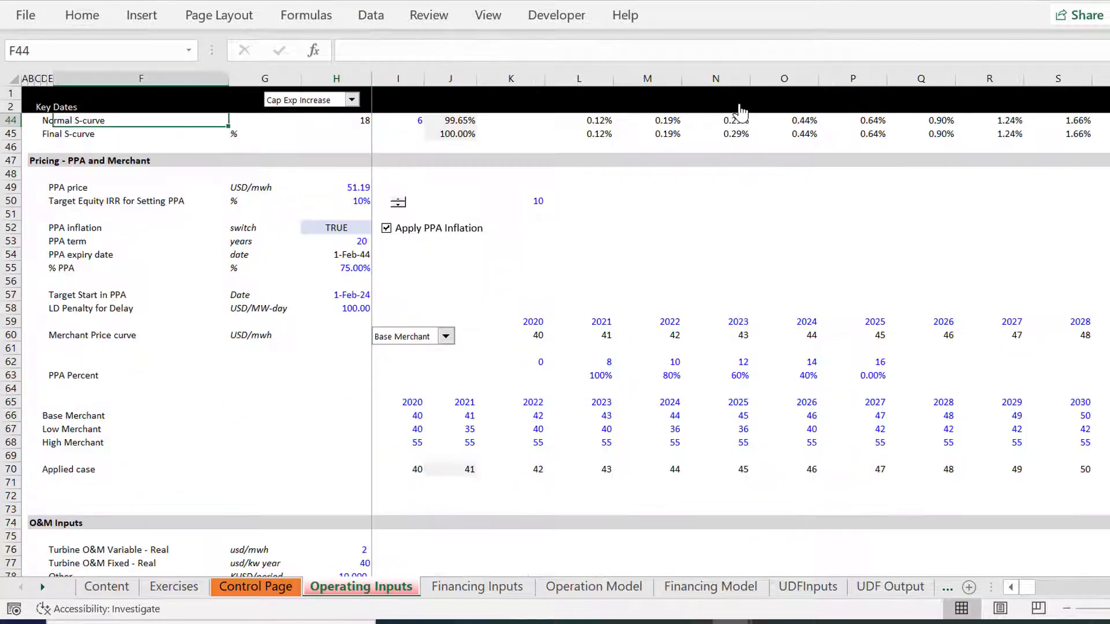
{"action": "key", "text": "Page_Up"}
{"action": "key", "text": "Page_Up"}
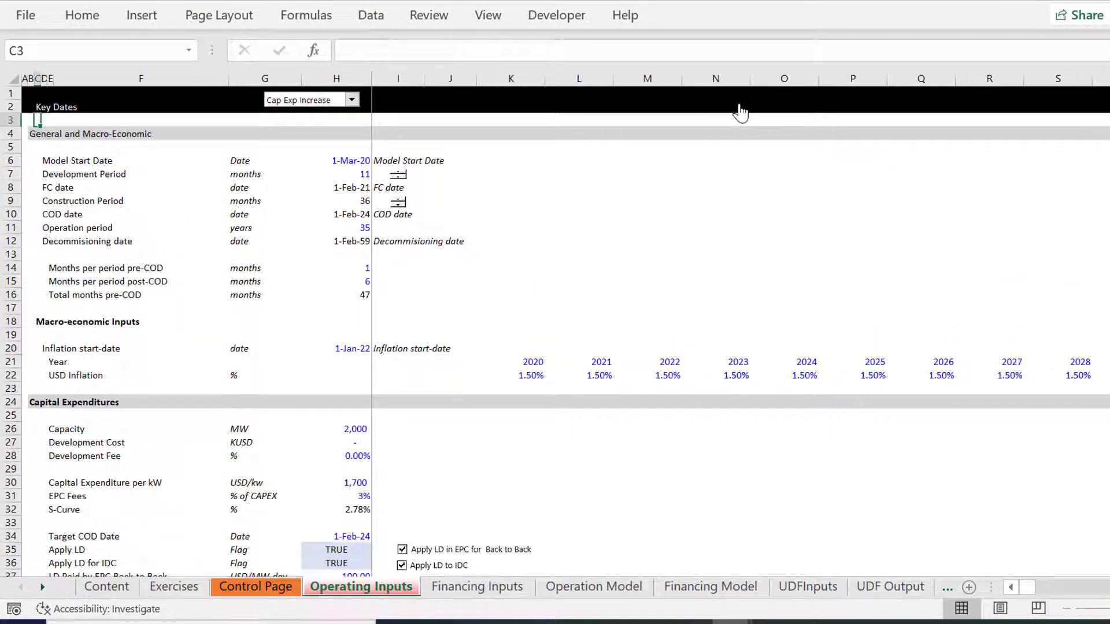
{"action": "key", "text": "Down"}
{"action": "key", "text": "Down"}
{"action": "key", "text": "Down"}
{"action": "key", "text": "Page_Down"}
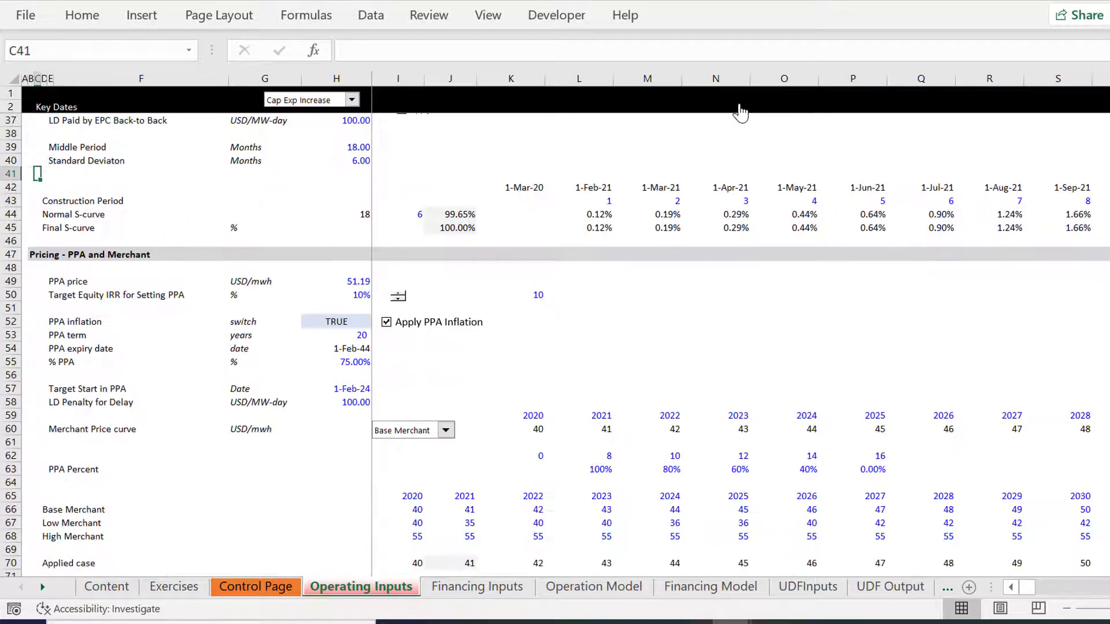
- Examine the O&M inputs and the base, low and high merchant price curves on the Operating Inputs sheet
{"action": "key", "text": "Page_Down"}
{"action": "key", "text": "Page_Up"}
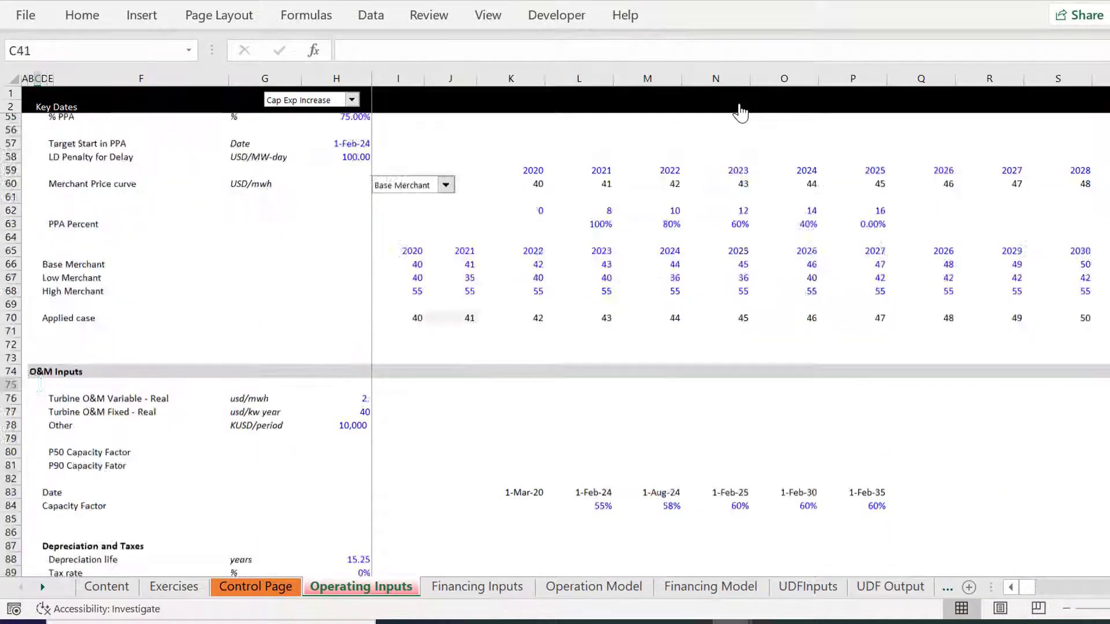
{"action": "key", "text": "Page_Up"}
{"action": "key", "text": "Page_Down"}
{"action": "key", "text": "Down"}
{"action": "key", "text": "Down"}
{"action": "key", "text": "Down"}
{"action": "key", "text": "Down"}
{"action": "key", "text": "Down"}
{"action": "key", "text": "Down"}
{"action": "key", "text": "Down"}
{"action": "key", "text": "Down"}
{"action": "key", "text": "Down"}
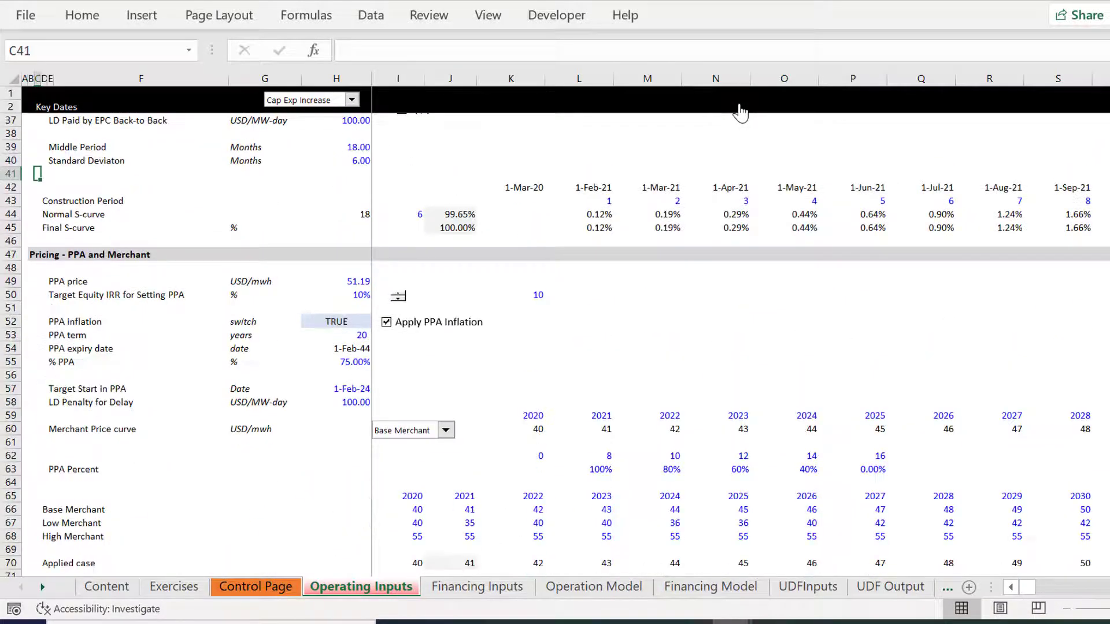
{"action": "key", "text": "Down"}
{"action": "key", "text": "Down"}
{"action": "key", "text": "Down"}
{"action": "key", "text": "Down"}
{"action": "key", "text": "Down"}
{"action": "key", "text": "Down"}
{"action": "key", "text": "Down"}
{"action": "key", "text": "Down"}
{"action": "key", "text": "Down"}
{"action": "key", "text": "Down"}
{"action": "key", "text": "Down"}
{"action": "key", "text": "Down"}
{"action": "key", "text": "Down"}
{"action": "key", "text": "Down"}
{"action": "key", "text": "Down"}
{"action": "key", "text": "Down"}
{"action": "key", "text": "Down"}
{"action": "key", "text": "Down"}
{"action": "key", "text": "Down"}
{"action": "key", "text": "Right"}
{"action": "key", "text": "Right"}
{"action": "key", "text": "Right"}
{"action": "key", "text": "Right"}
{"action": "key", "text": "Right"}
{"action": "key", "text": "Right"}
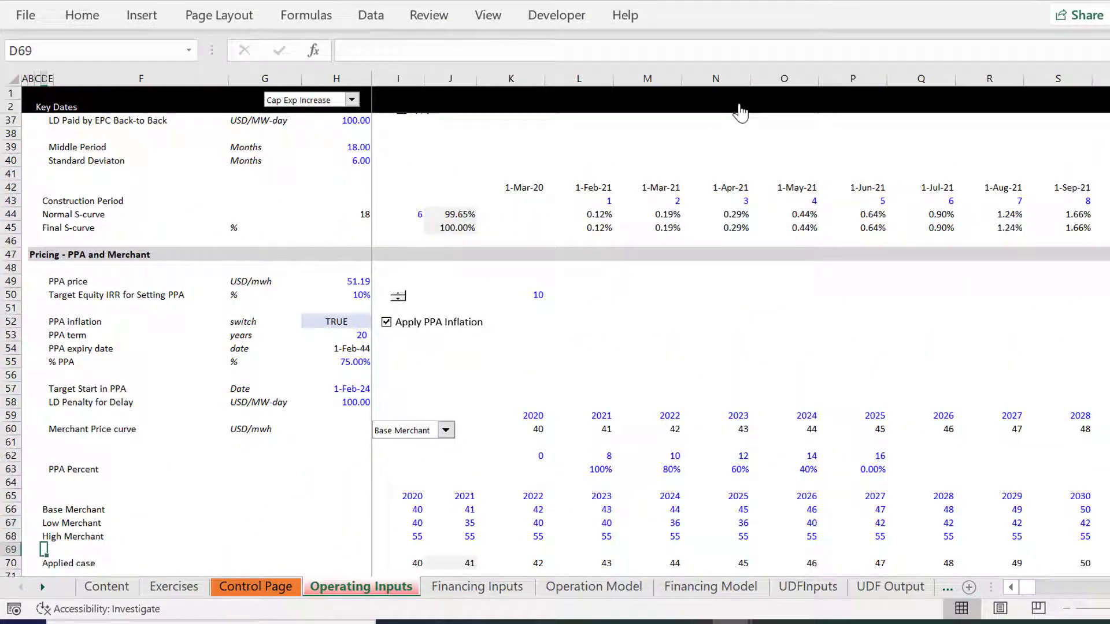
- Review the PPA percentage, term and expiry date inputs in the PPA and merchant pricing section
{"action": "key", "text": "Up"}
{"action": "key", "text": "Up"}
{"action": "key", "text": "Up"}
{"action": "key", "text": "Up"}
{"action": "key", "text": "Up"}
{"action": "key", "text": "Up"}
{"action": "key", "text": "Up"}
{"action": "key", "text": "Up"}
{"action": "key", "text": "Up"}
{"action": "key", "text": "Up"}
{"action": "key", "text": "Up"}
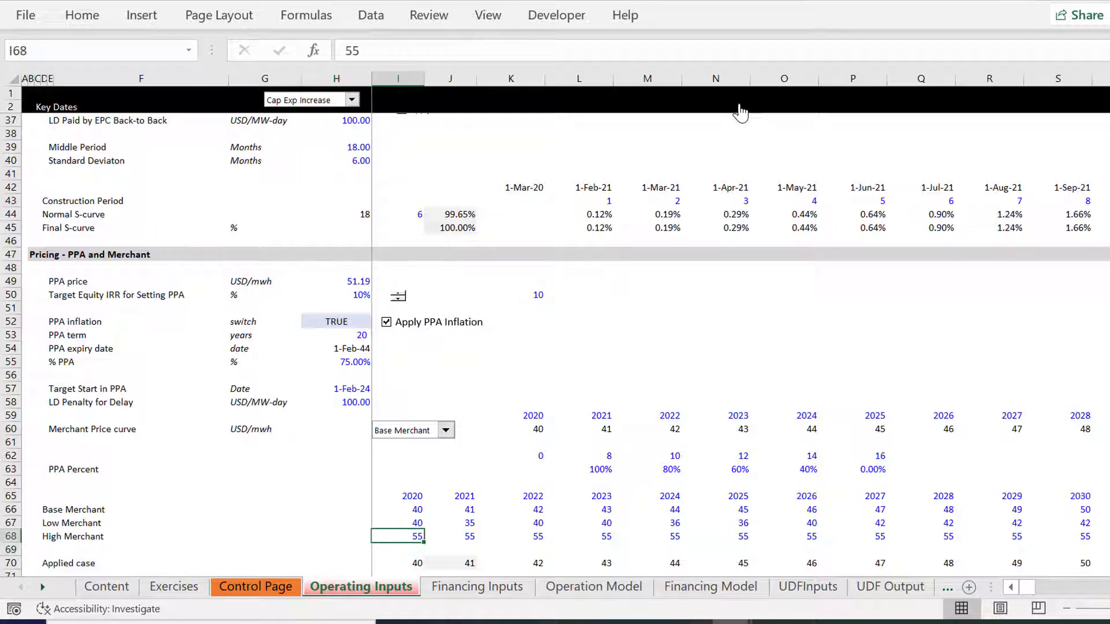
{"action": "key", "text": "Left"}
{"action": "key", "text": "Up"}
{"action": "key", "text": "Up"}
{"action": "key", "text": "Up"}
{"action": "key", "text": "Up"}
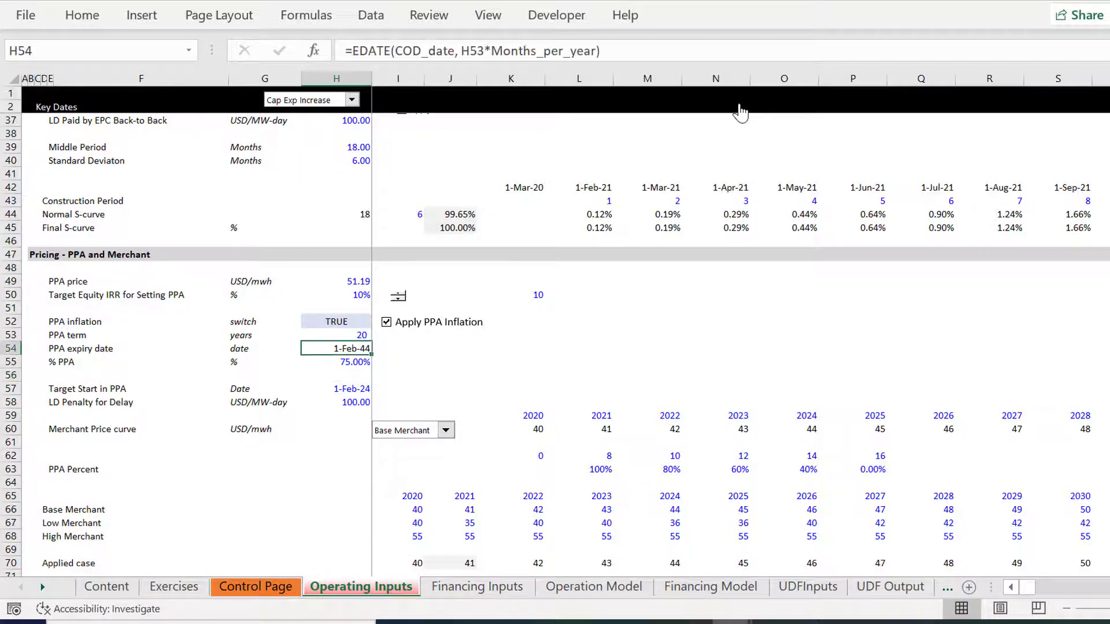
- Look through the Financing Inputs sheet from debt sizing and repayment to the cash sweep section
{"action": "key", "text": "ctrl+Page_Down"}
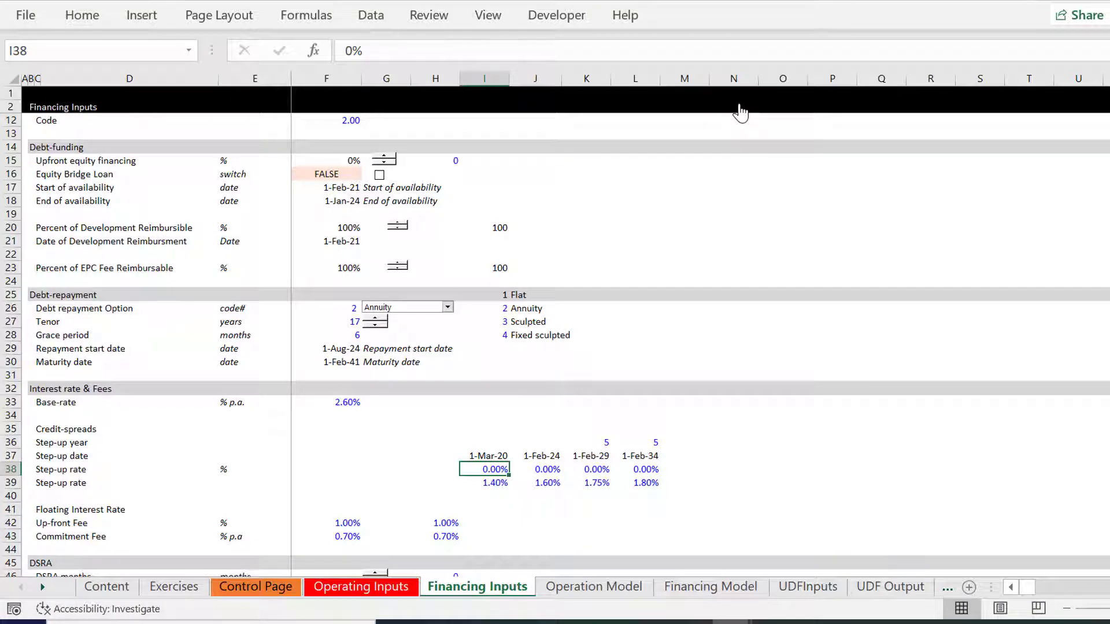
{"action": "key", "text": "Page_Up"}
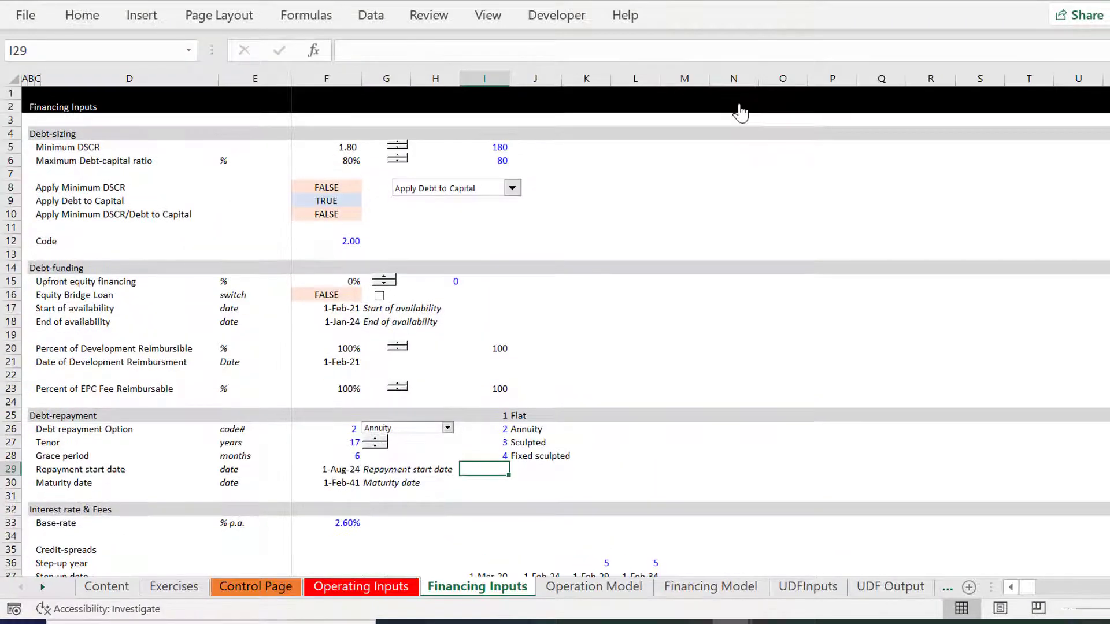
{"action": "key", "text": "Page_Down"}
{"action": "key", "text": "Page_Down"}
{"action": "key", "text": "Page_Up"}
{"action": "key", "text": "Page_Up"}
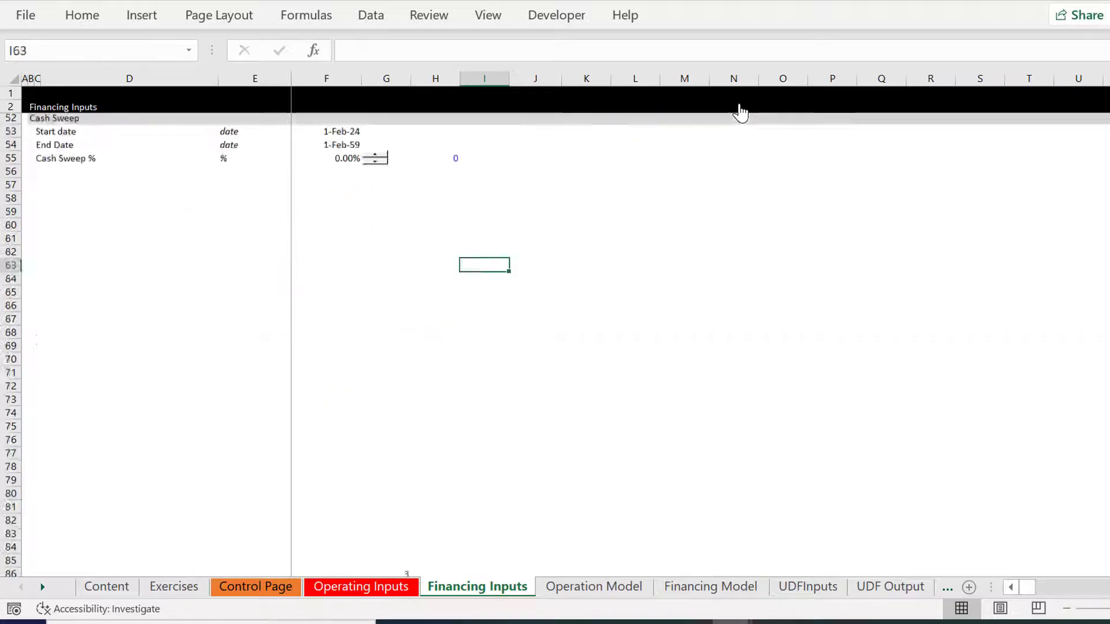
- Look through the Operation Model sheet from capacity and CAPEX to the operating cash flow, tax and LD analysis sections
{"action": "key", "text": "ctrl+Page_Down"}
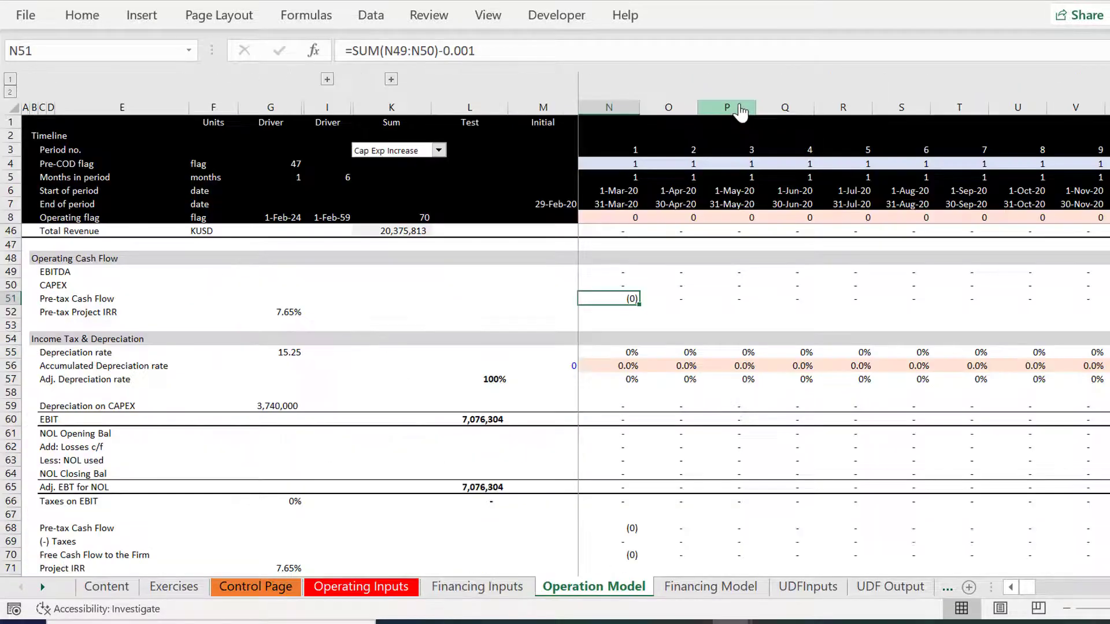
{"action": "key", "text": "Page_Up"}
{"action": "key", "text": "Page_Up"}
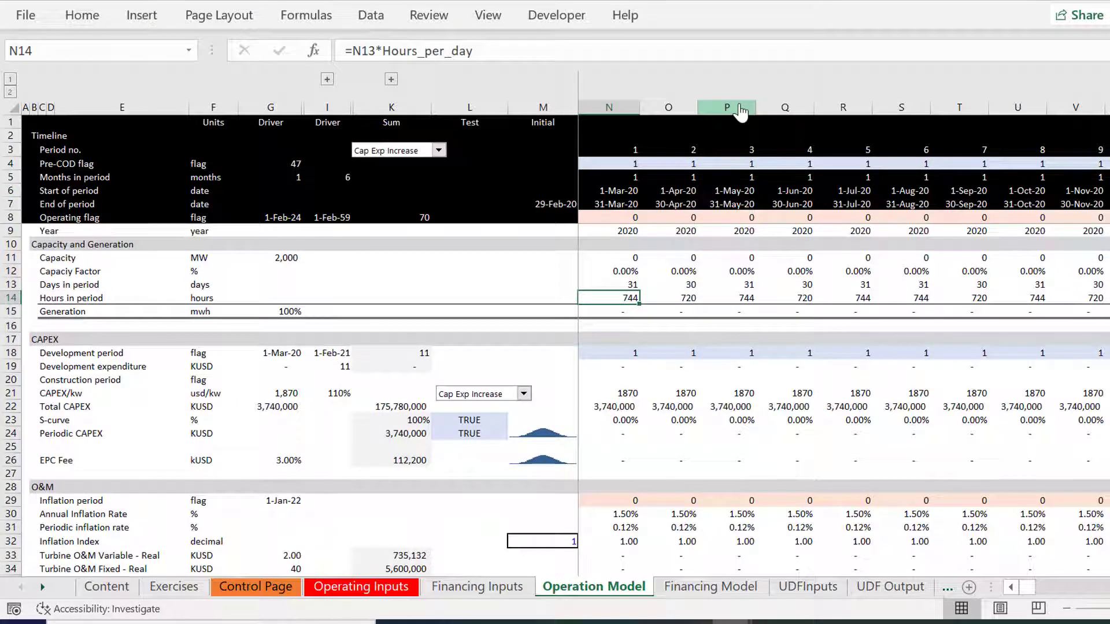
{"action": "key", "text": "Down"}
{"action": "key", "text": "Down"}
{"action": "key", "text": "Down"}
{"action": "key", "text": "Down"}
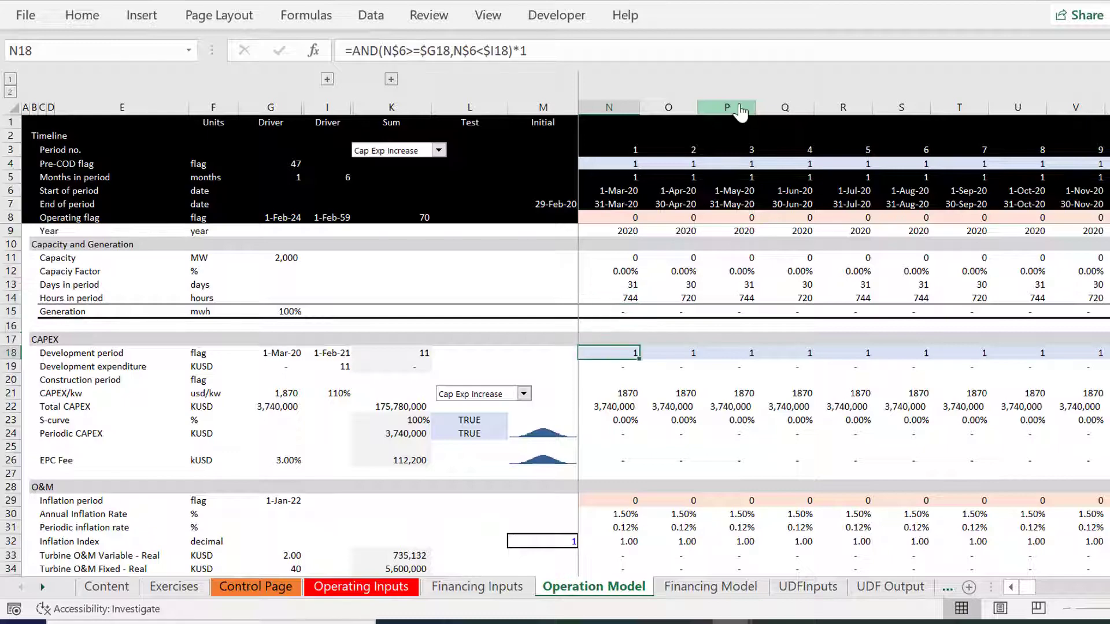
{"action": "key", "text": "Page_Down"}
{"action": "key", "text": "Page_Down"}
{"action": "scroll", "coordinate": [739, 113], "scroll_direction": "down", "scroll_amount": 4}
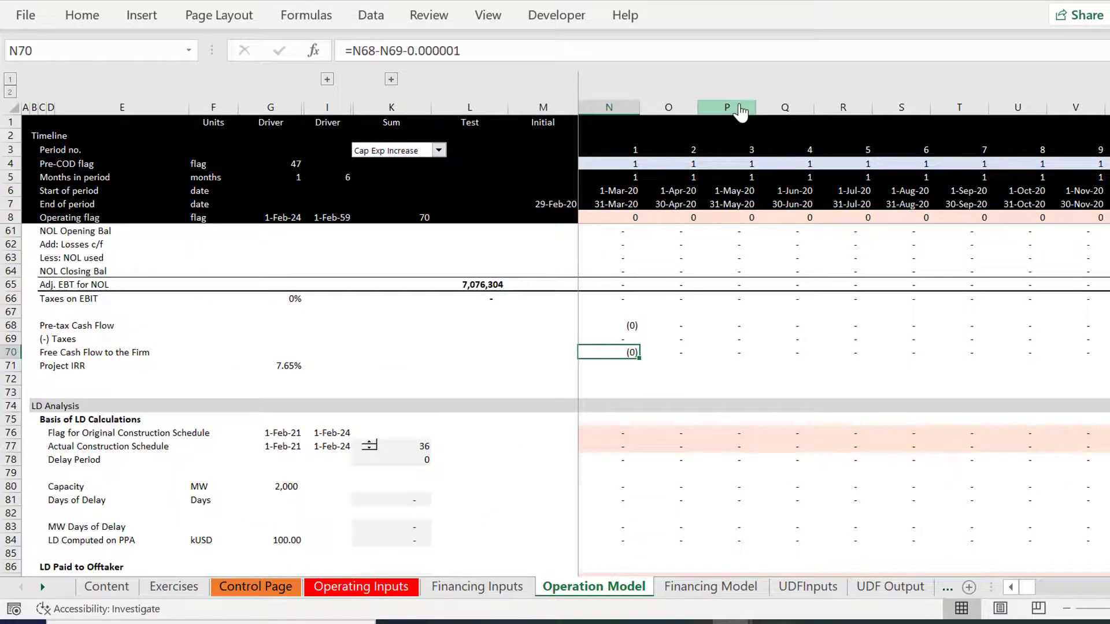
- Examine the Operation Model rows from the CAPEX section to the inflation index in the O&M section
{"action": "key", "text": "Page_Up"}
{"action": "key", "text": "Page_Up"}
{"action": "key", "text": "Down"}
{"action": "key", "text": "Down"}
{"action": "key", "text": "Down"}
{"action": "key", "text": "Down"}
{"action": "key", "text": "Down"}
{"action": "key", "text": "Down"}
{"action": "key", "text": "Down"}
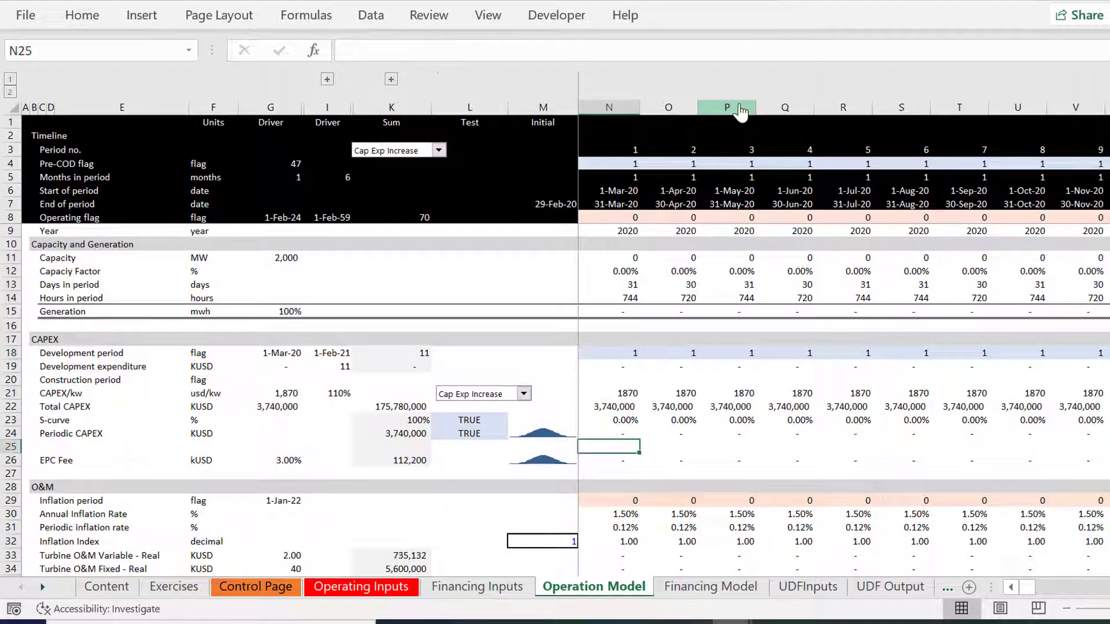
{"action": "key", "text": "Down"}
{"action": "key", "text": "Down"}
{"action": "key", "text": "Down"}
{"action": "key", "text": "Down"}
{"action": "key", "text": "Down"}
{"action": "key", "text": "Down"}
{"action": "key", "text": "Down"}
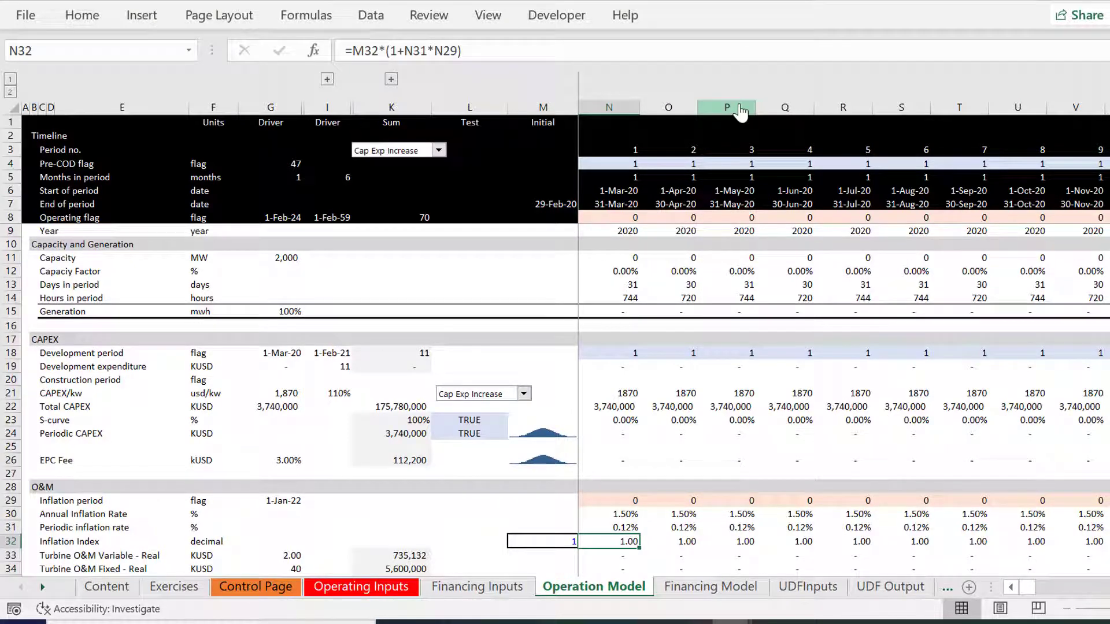
- Examine the Financing Model's sources and uses summary, comparing the Borrowing Base, Fixed and UDF figures for capital expenditures
{"action": "key", "text": "ctrl+Page_Down"}
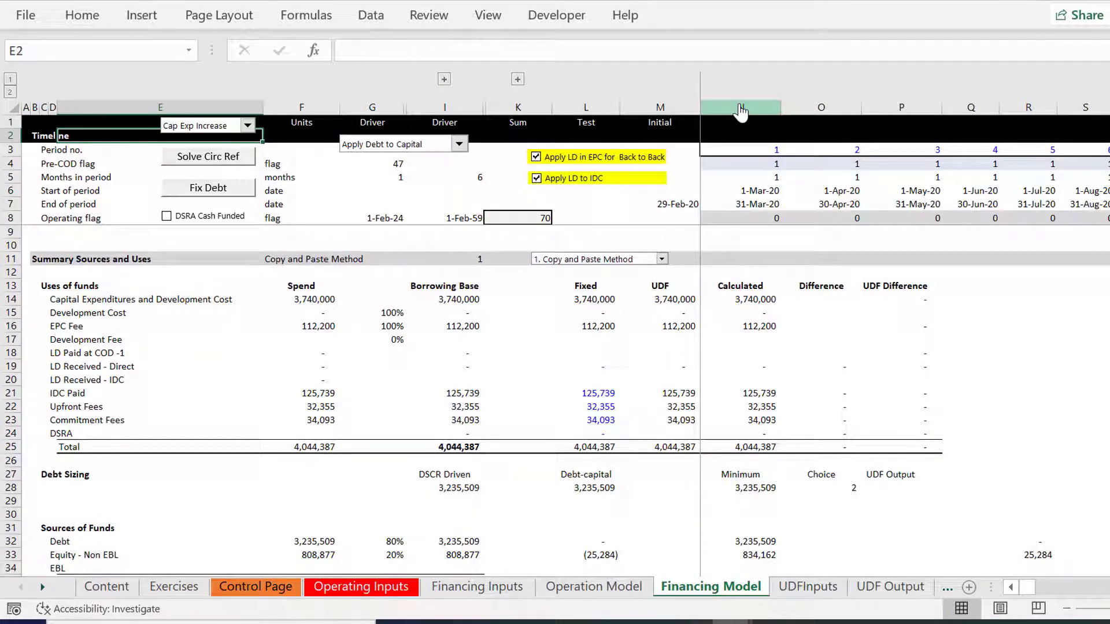
{"action": "key", "text": "Down"}
{"action": "key", "text": "Down"}
{"action": "key", "text": "Down"}
{"action": "key", "text": "Down"}
{"action": "key", "text": "Down"}
{"action": "key", "text": "Down"}
{"action": "key", "text": "Down"}
{"action": "key", "text": "Down"}
{"action": "key", "text": "Down"}
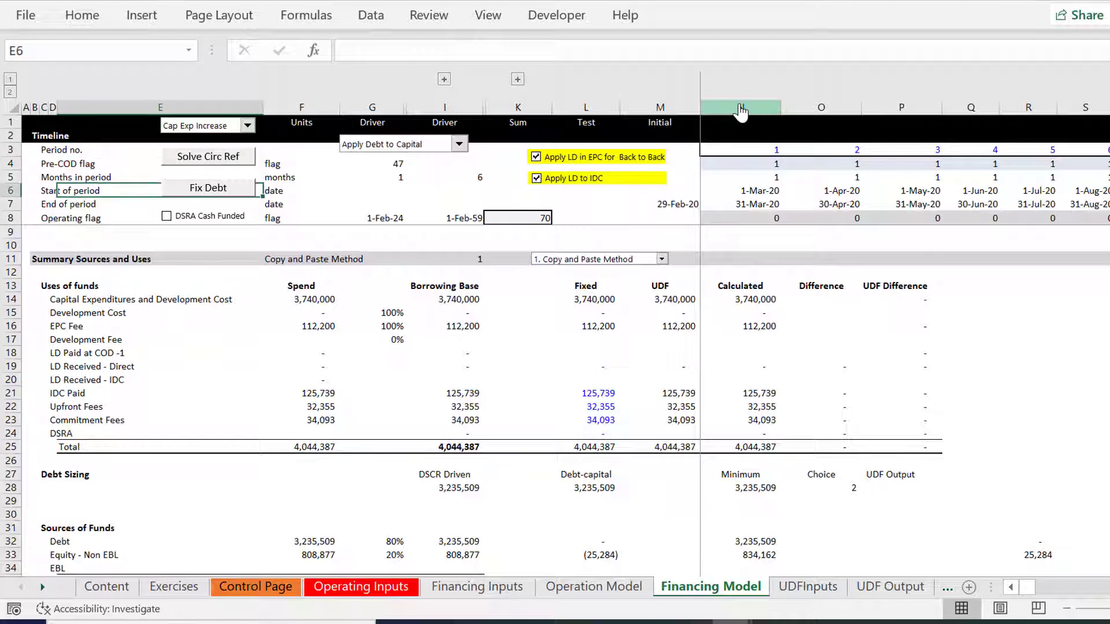
{"action": "key", "text": "Down"}
{"action": "key", "text": "Down"}
{"action": "key", "text": "Down"}
{"action": "key", "text": "Down"}
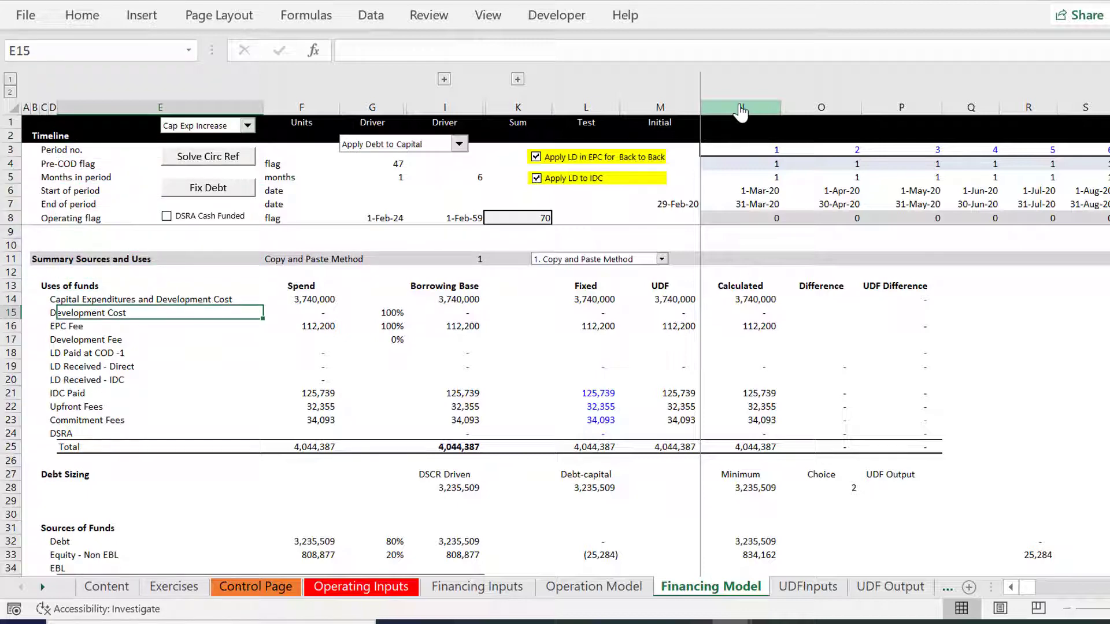
{"action": "key", "text": "Right"}
{"action": "key", "text": "Right"}
{"action": "key", "text": "Right"}
{"action": "key", "text": "Up"}
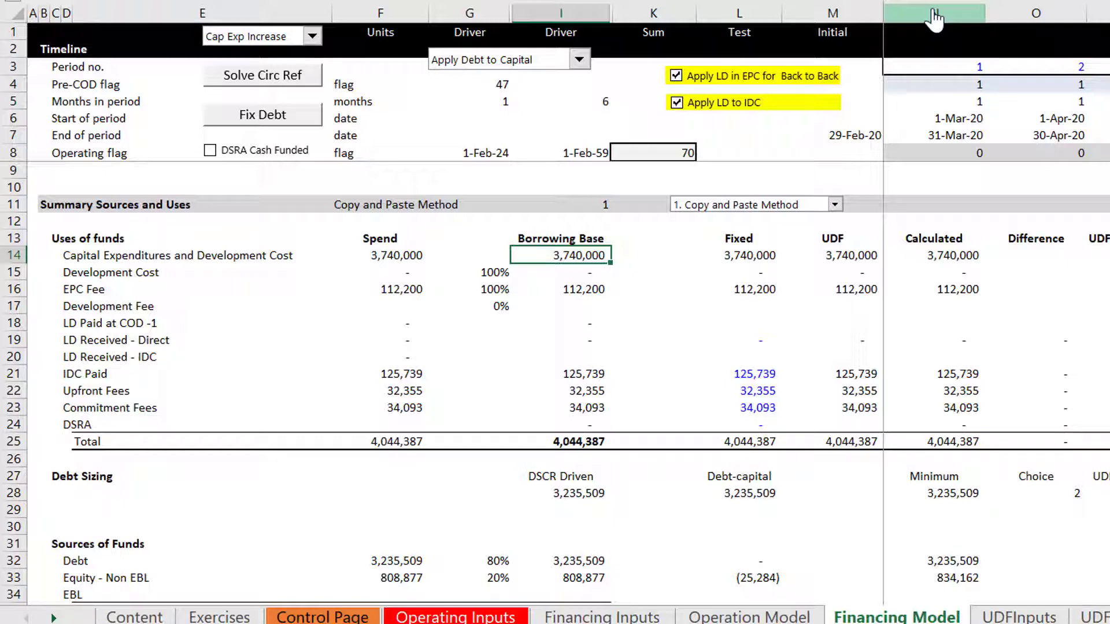
{"action": "key", "text": "Right"}
{"action": "key", "text": "Right"}
{"action": "key", "text": "Right"}
{"action": "key", "text": "Right"}
{"action": "key", "text": "Right"}
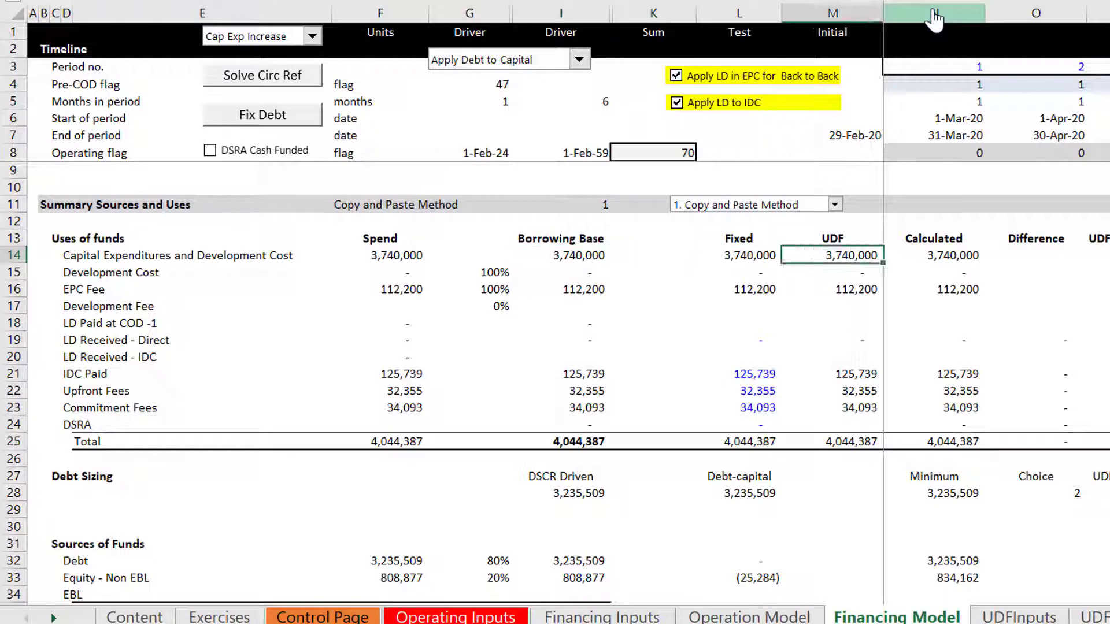
- Look along the Financing Model's monthly timeline columns from the first period to the start of 2023
{"action": "key", "text": "Up"}
{"action": "key", "text": "Up"}
{"action": "key", "text": "Up"}
{"action": "key", "text": "Up"}
{"action": "key", "text": "Up"}
{"action": "key", "text": "Up"}
{"action": "key", "text": "Up"}
{"action": "key", "text": "Up"}
{"action": "key", "text": "Up"}
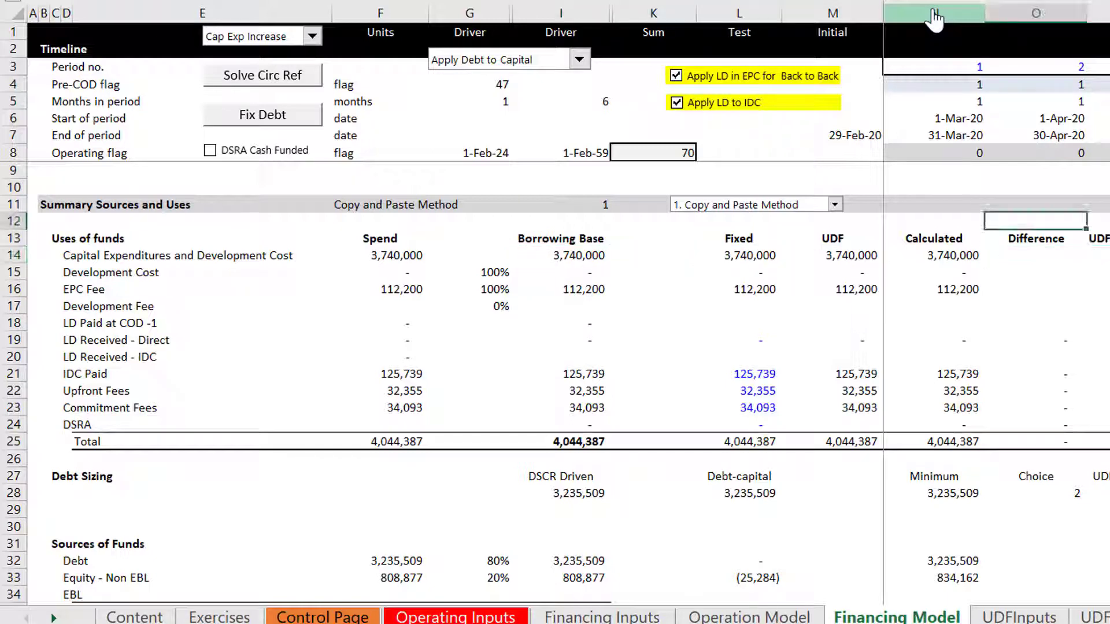
{"action": "key", "text": "Left"}
{"action": "key", "text": "Down"}
{"action": "key", "text": "Right"}
{"action": "key", "text": "Right"}
{"action": "key", "text": "Right"}
{"action": "key", "text": "Right"}
{"action": "key", "text": "Right"}
{"action": "key", "text": "Right"}
{"action": "key", "text": "Right"}
{"action": "key", "text": "Right"}
{"action": "key", "text": "Right"}
{"action": "key", "text": "Right"}
{"action": "key", "text": "Right"}
{"action": "key", "text": "Right"}
{"action": "key", "text": "Right"}
{"action": "key", "text": "Right"}
{"action": "key", "text": "Right"}
{"action": "key", "text": "Right"}
{"action": "key", "text": "Right"}
{"action": "key", "text": "Right"}
{"action": "key", "text": "Right"}
{"action": "key", "text": "Right"}
{"action": "key", "text": "Right"}
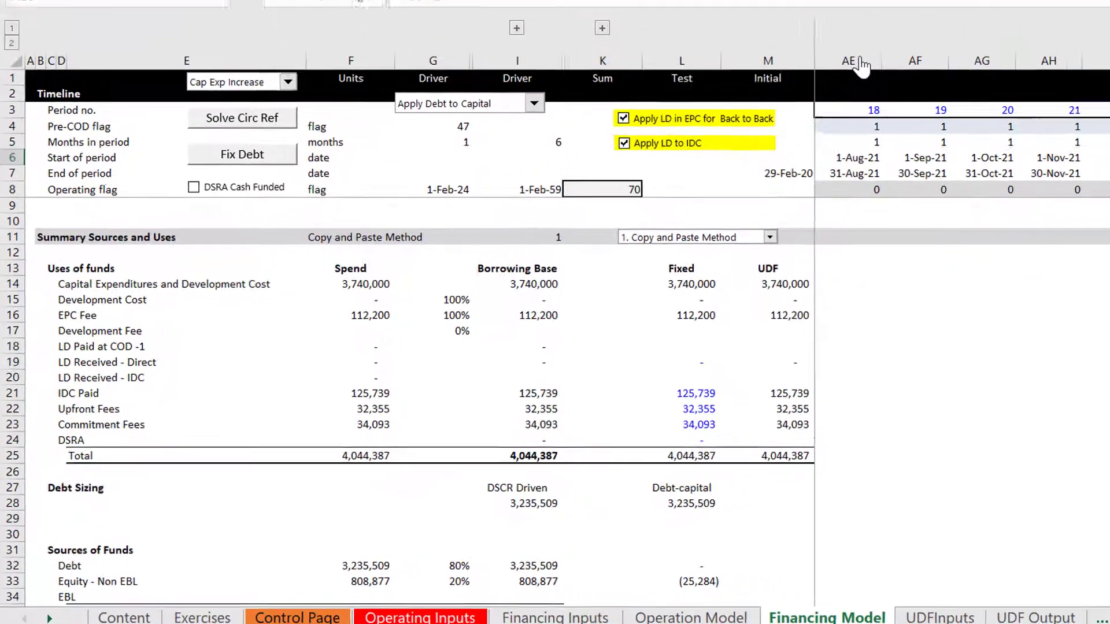
{"action": "key", "text": "Right"}
{"action": "key", "text": "Right"}
{"action": "key", "text": "Right"}
{"action": "key", "text": "Right"}
{"action": "key", "text": "Right"}
{"action": "key", "text": "Right"}
{"action": "key", "text": "Right"}
{"action": "key", "text": "Right"}
{"action": "key", "text": "Right"}
{"action": "key", "text": "Right"}
{"action": "key", "text": "Right"}
{"action": "key", "text": "Right"}
{"action": "key", "text": "Right"}
{"action": "key", "text": "Right"}
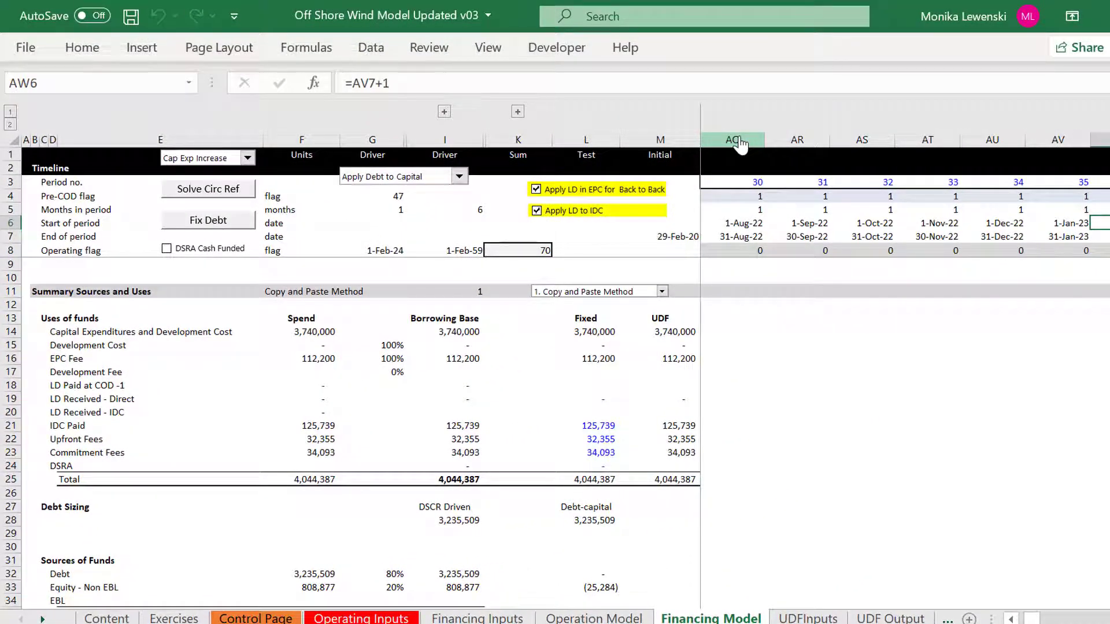
- Return to the start of the timeline and inspect the end-of-period formulas for the first period and the initial date
{"action": "key", "text": "Left"}
{"action": "key", "text": "Left"}
{"action": "key", "text": "Left"}
{"action": "key", "text": "Left"}
{"action": "key", "text": "Left"}
{"action": "key", "text": "Left"}
{"action": "key", "text": "Left"}
{"action": "key", "text": "Left"}
{"action": "key", "text": "Left"}
{"action": "key", "text": "Left"}
{"action": "key", "text": "Left"}
{"action": "key", "text": "Left"}
{"action": "key", "text": "Left"}
{"action": "key", "text": "Left"}
{"action": "key", "text": "Left"}
{"action": "key", "text": "Left"}
{"action": "key", "text": "Left"}
{"action": "key", "text": "Left"}
{"action": "key", "text": "Left"}
{"action": "key", "text": "Left"}
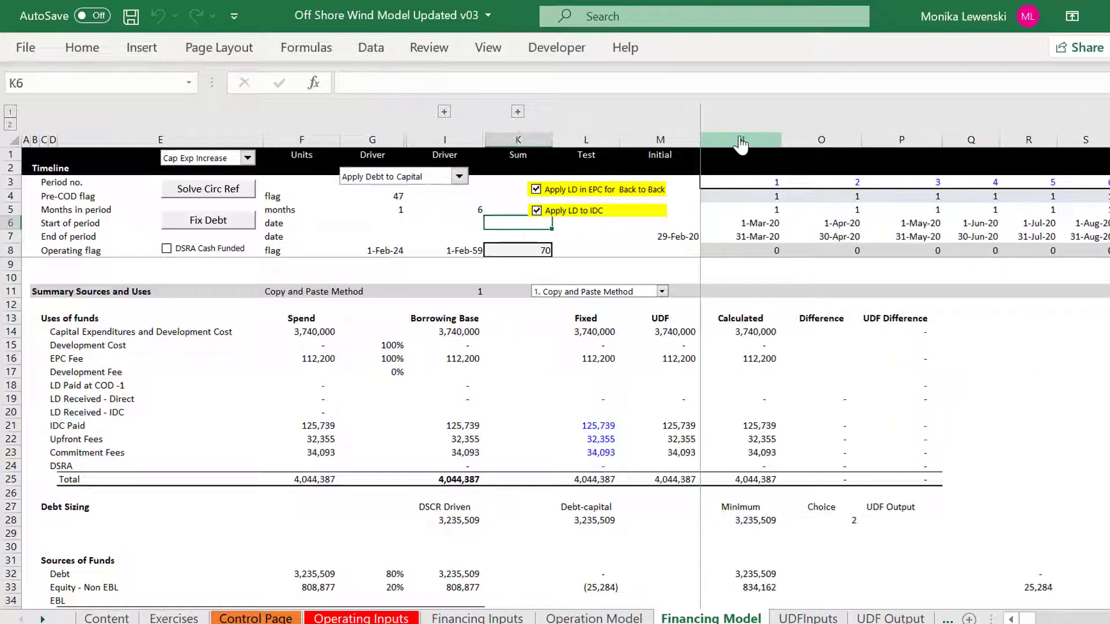
{"action": "key", "text": "Left"}
{"action": "key", "text": "Left"}
{"action": "key", "text": "Down"}
{"action": "key", "text": "Right"}
{"action": "key", "text": "Right"}
{"action": "key", "text": "Right"}
{"action": "key", "text": "Right"}
{"action": "key", "text": "Right"}
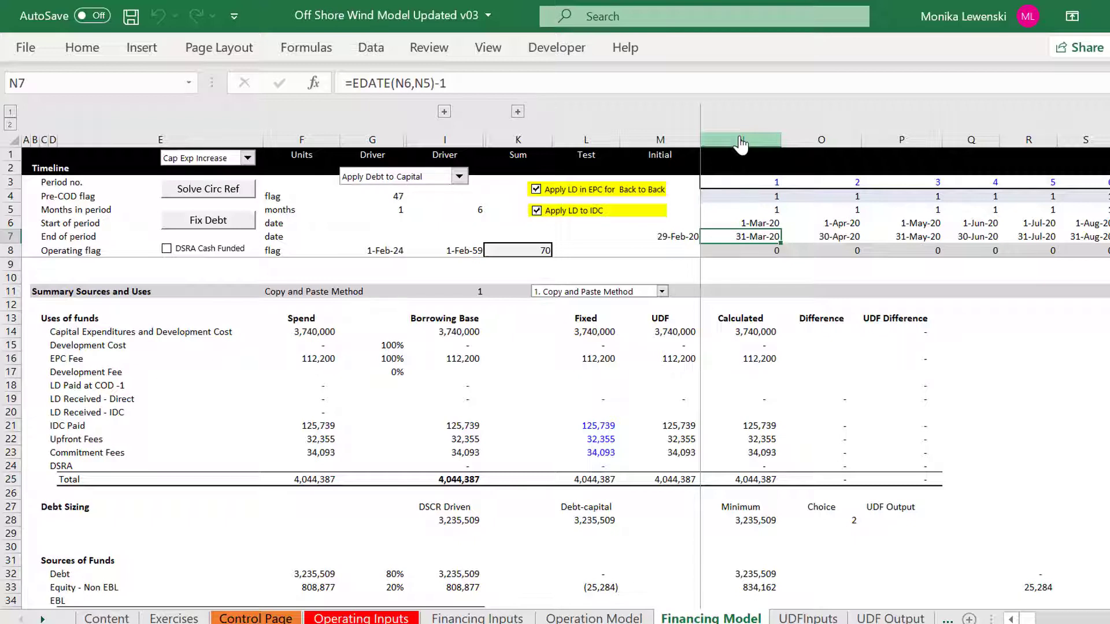
{"action": "key", "text": "Left"}
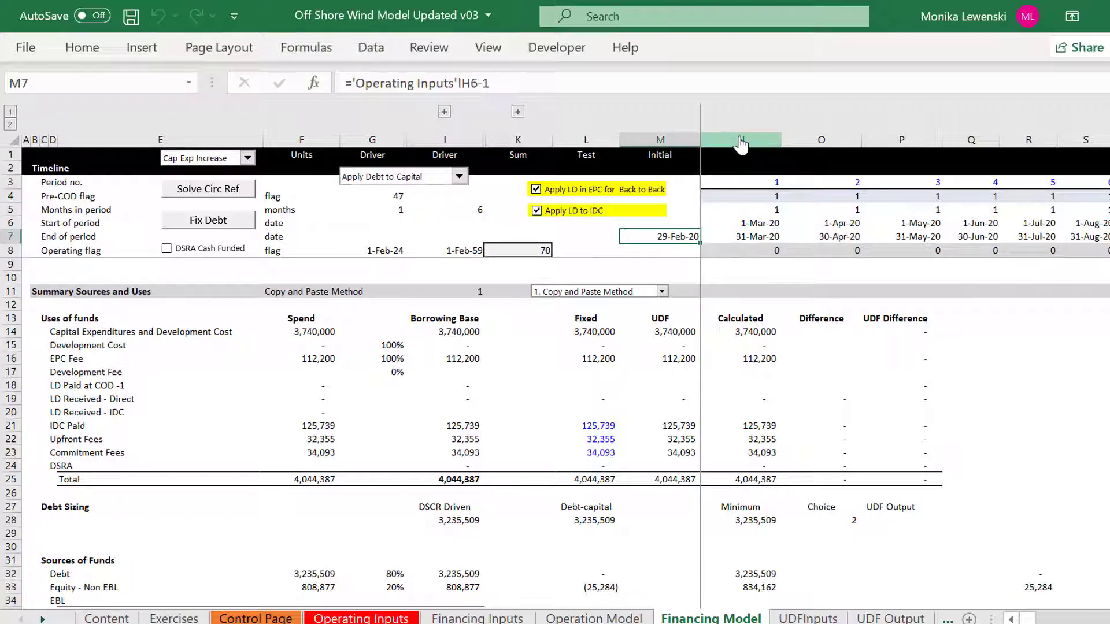
- Look down the UDF column of the sources and uses summary, from uses of funds through debt sizing to the debt source
{"action": "key", "text": "Down"}
{"action": "key", "text": "Down"}
{"action": "key", "text": "Down"}
{"action": "key", "text": "Down"}
{"action": "key", "text": "Down"}
{"action": "key", "text": "Down"}
{"action": "key", "text": "Down"}
{"action": "key", "text": "Down"}
{"action": "key", "text": "Down"}
{"action": "key", "text": "Down"}
{"action": "key", "text": "Down"}
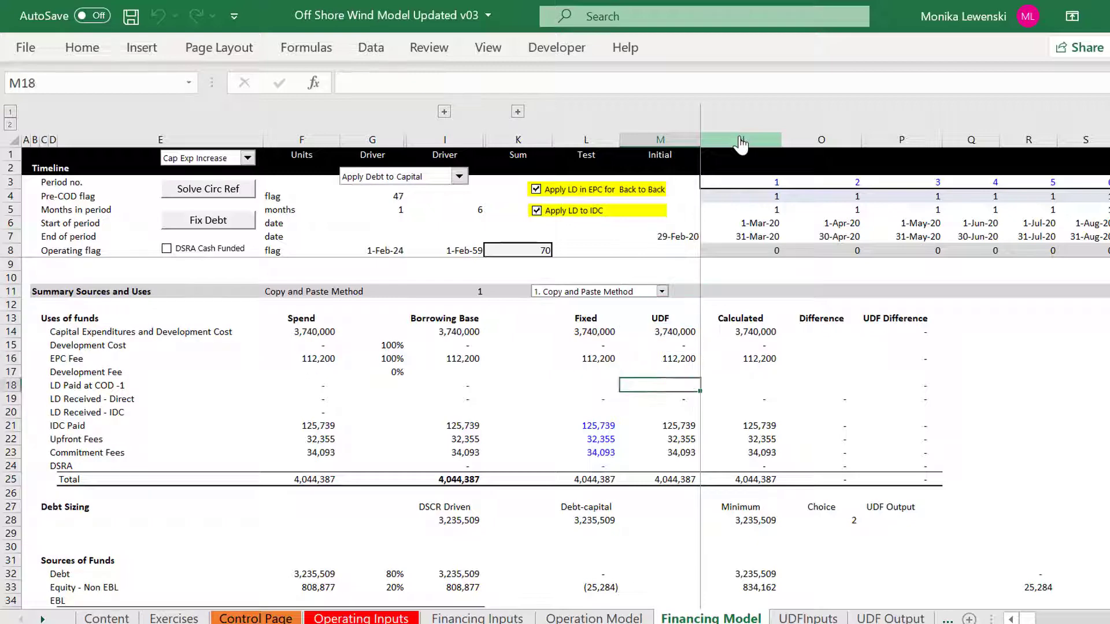
{"action": "key", "text": "Down"}
{"action": "key", "text": "Down"}
{"action": "key", "text": "Down"}
{"action": "key", "text": "Down"}
{"action": "key", "text": "Down"}
{"action": "key", "text": "Down"}
{"action": "key", "text": "Down"}
{"action": "key", "text": "Down"}
{"action": "key", "text": "Down"}
{"action": "key", "text": "Down"}
{"action": "key", "text": "Down"}
{"action": "key", "text": "Down"}
{"action": "key", "text": "Down"}
{"action": "key", "text": "Down"}
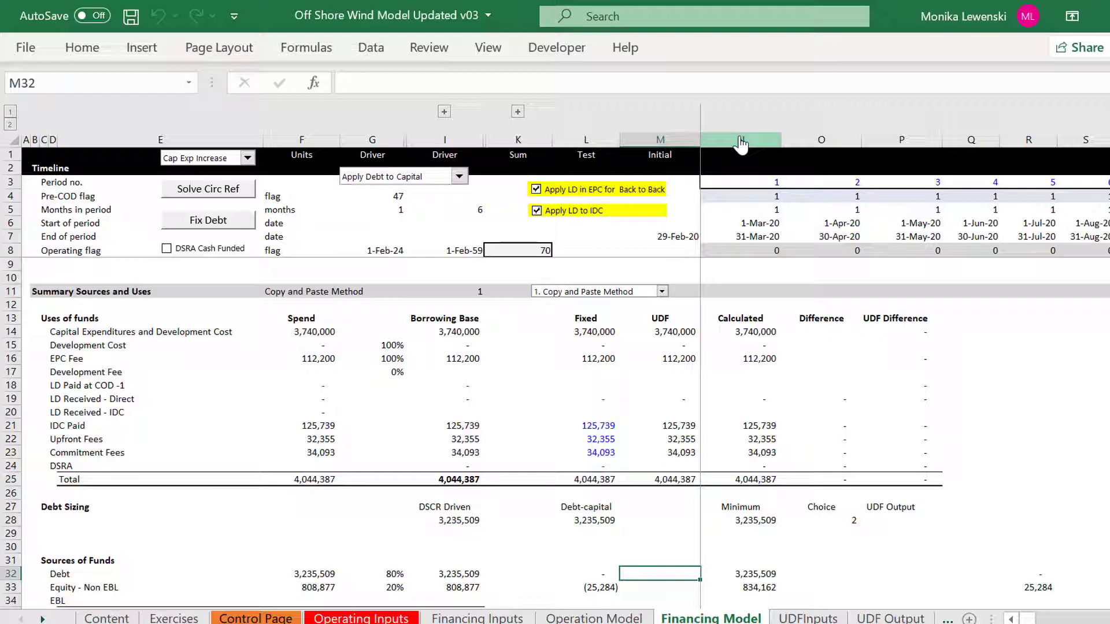
{"action": "key", "text": "Up"}
{"action": "key", "text": "Up"}
{"action": "key", "text": "Up"}
{"action": "key", "text": "Up"}
{"action": "key", "text": "Up"}
{"action": "key", "text": "Up"}
{"action": "key", "text": "Up"}
{"action": "key", "text": "Up"}
{"action": "key", "text": "Up"}
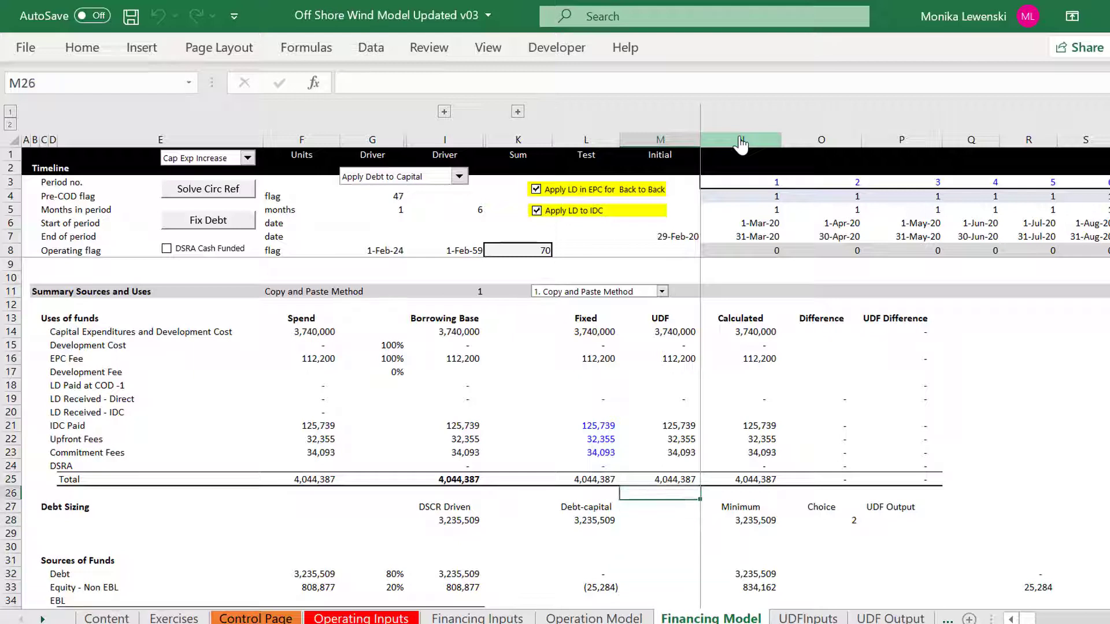
- Review the uses of funds line items and inspect the Borrowing Base formula for capital expenditures and development cost
{"action": "key", "text": "Left"}
{"action": "key", "text": "Left"}
{"action": "key", "text": "Left"}
{"action": "key", "text": "Left"}
{"action": "key", "text": "Left"}
{"action": "key", "text": "Left"}
{"action": "key", "text": "Left"}
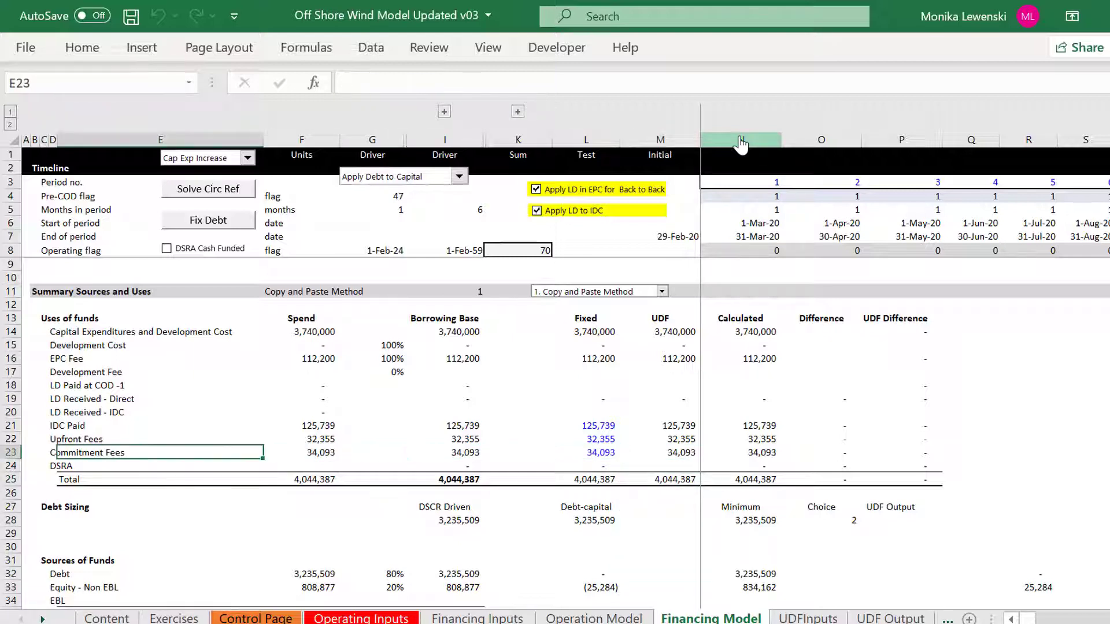
{"action": "key", "text": "Up"}
{"action": "key", "text": "Up"}
{"action": "key", "text": "Up"}
{"action": "key", "text": "Up"}
{"action": "key", "text": "Up"}
{"action": "key", "text": "Up"}
{"action": "key", "text": "Up"}
{"action": "key", "text": "Up"}
{"action": "key", "text": "Up"}
{"action": "key", "text": "Up"}
{"action": "key", "text": "Right"}
{"action": "key", "text": "Down"}
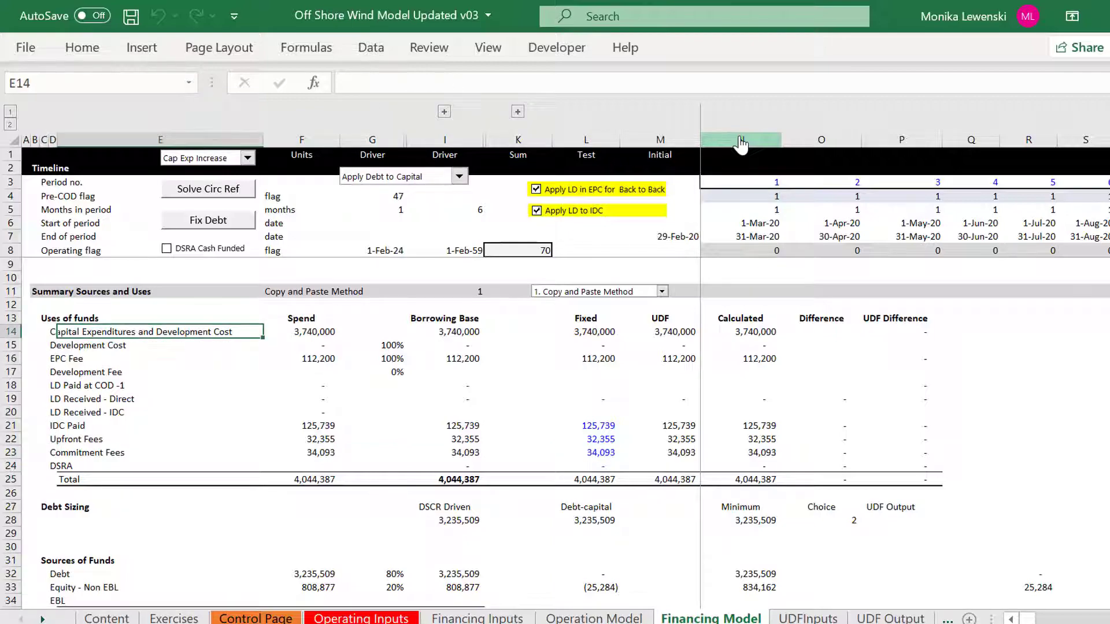
{"action": "key", "text": "Right"}
{"action": "key", "text": "Right"}
{"action": "key", "text": "Right"}
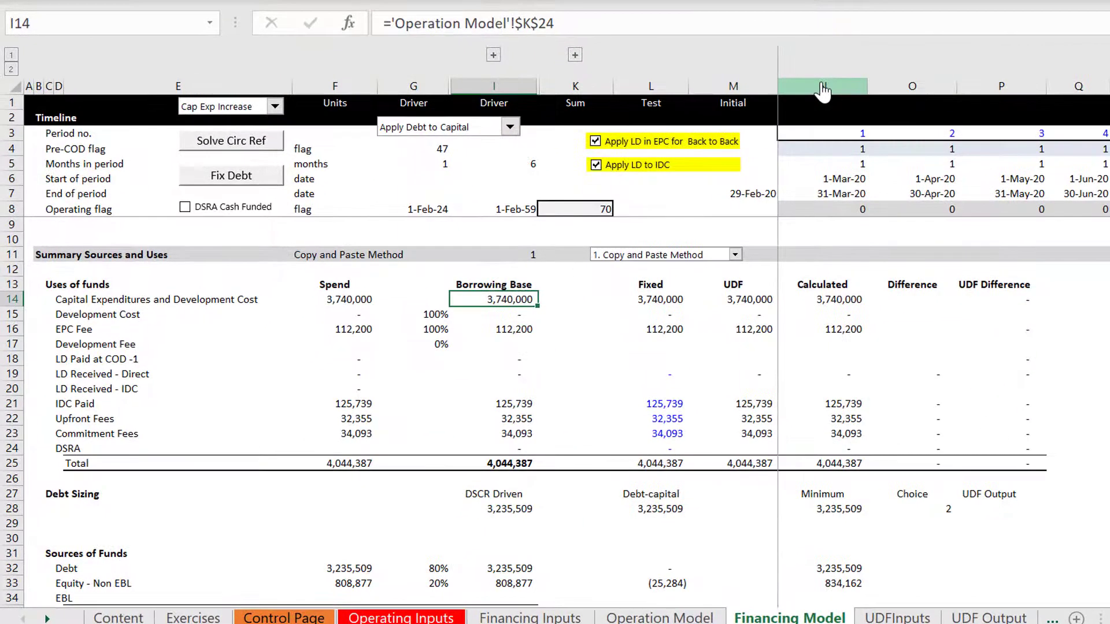
- Look down the Financing Model from the equity and debt pro-rata rows to the Debt-sizing from DSCR section
{"action": "key", "text": "Page_Down"}
{"action": "key", "text": "Down"}
{"action": "key", "text": "Down"}
{"action": "key", "text": "Down"}
{"action": "key", "text": "Down"}
{"action": "key", "text": "Down"}
{"action": "key", "text": "Down"}
{"action": "key", "text": "Down"}
{"action": "key", "text": "Down"}
{"action": "key", "text": "Down"}
{"action": "key", "text": "Down"}
{"action": "key", "text": "Down"}
{"action": "key", "text": "Down"}
{"action": "key", "text": "Down"}
{"action": "key", "text": "Down"}
{"action": "key", "text": "Down"}
{"action": "key", "text": "Down"}
{"action": "key", "text": "Down"}
{"action": "key", "text": "Down"}
{"action": "key", "text": "Down"}
{"action": "key", "text": "Down"}
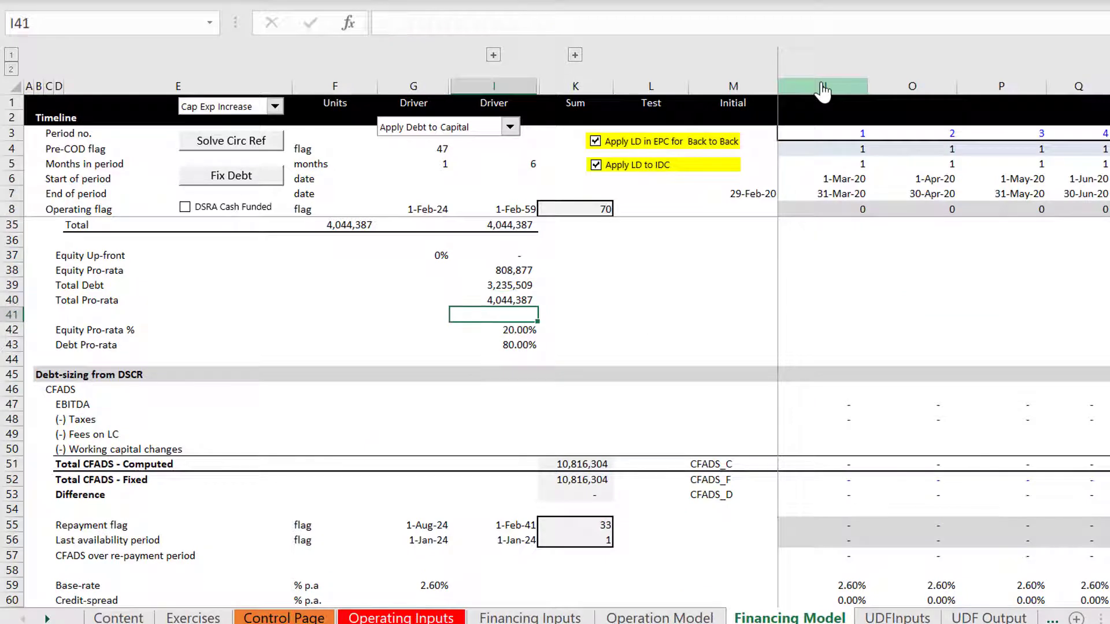
- Look down the Debt-sizing from DSCR section, from CFADS and interest rates through the applied DSCR to the debt account balance
{"action": "key", "text": "Down"}
{"action": "key", "text": "Down"}
{"action": "key", "text": "Down"}
{"action": "key", "text": "Down"}
{"action": "key", "text": "Down"}
{"action": "key", "text": "Down"}
{"action": "key", "text": "Down"}
{"action": "key", "text": "Down"}
{"action": "key", "text": "Down"}
{"action": "key", "text": "Down"}
{"action": "key", "text": "Down"}
{"action": "key", "text": "Down"}
{"action": "key", "text": "Down"}
{"action": "key", "text": "Down"}
{"action": "key", "text": "Down"}
{"action": "key", "text": "Down"}
{"action": "key", "text": "Down"}
{"action": "key", "text": "Down"}
{"action": "key", "text": "Down"}
{"action": "key", "text": "Down"}
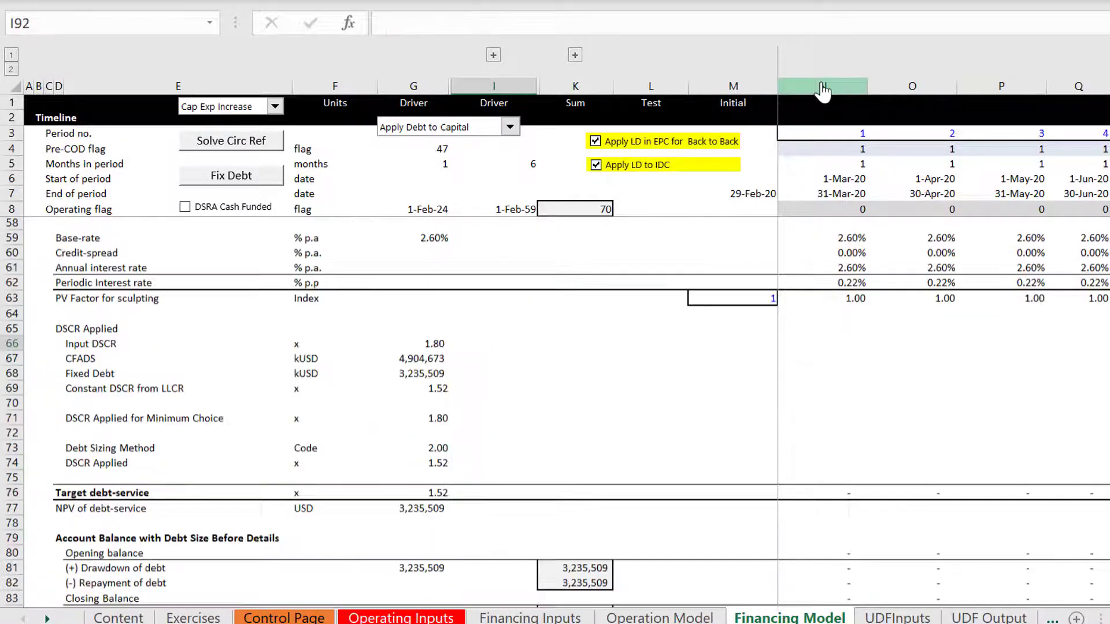
- Look through the funding requirements during construction, from development cost and EPC fee rows to the Debt Base items
{"action": "key", "text": "Down"}
{"action": "key", "text": "Down"}
{"action": "key", "text": "Down"}
{"action": "key", "text": "Down"}
{"action": "key", "text": "Down"}
{"action": "key", "text": "Down"}
{"action": "key", "text": "Down"}
{"action": "key", "text": "Down"}
{"action": "key", "text": "Down"}
{"action": "key", "text": "Down"}
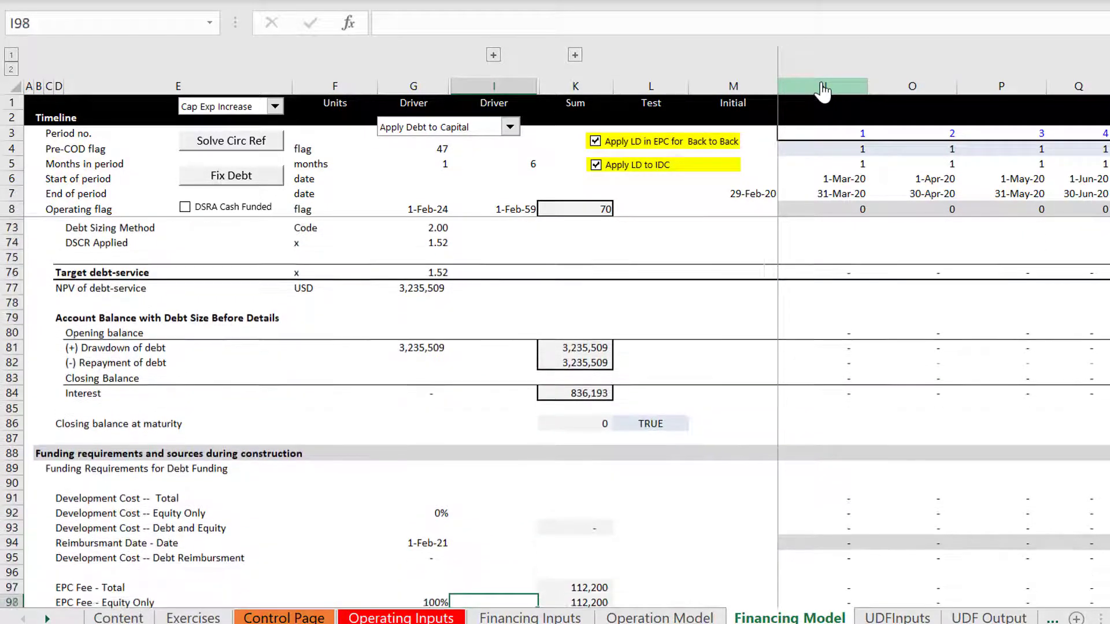
{"action": "key", "text": "Down"}
{"action": "key", "text": "Down"}
{"action": "key", "text": "Down"}
{"action": "key", "text": "Down"}
{"action": "key", "text": "Down"}
{"action": "key", "text": "Down"}
{"action": "key", "text": "Down"}
{"action": "key", "text": "Down"}
{"action": "key", "text": "Down"}
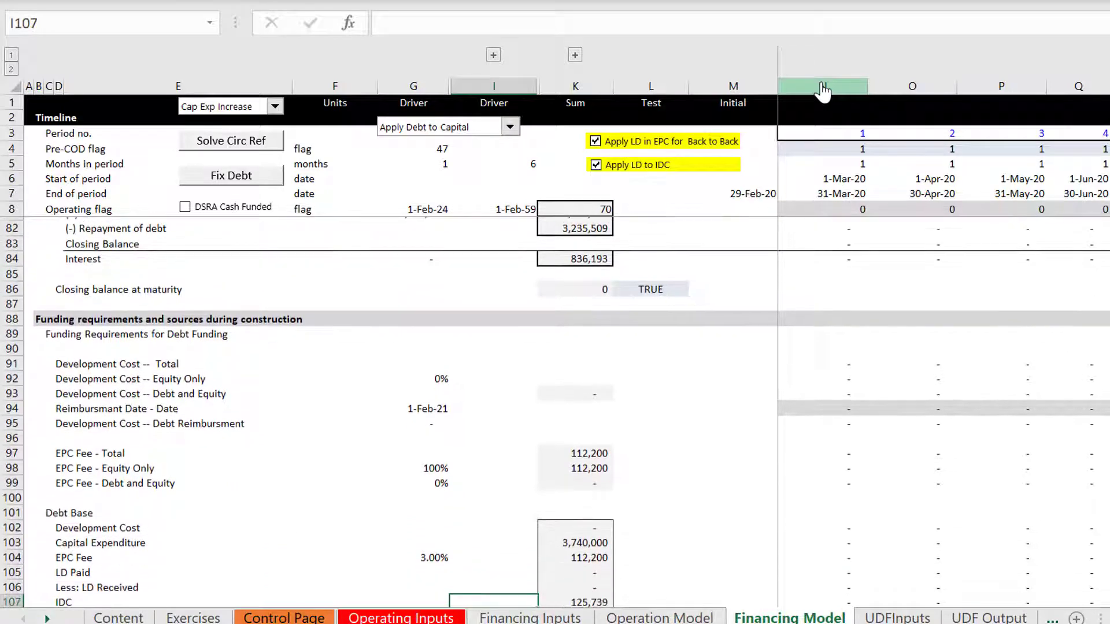
- Examine the Sum column of the Debt Base, from UDF Funding back up through the fees and IDC to the EPC fee rows
{"action": "key", "text": "Right"}
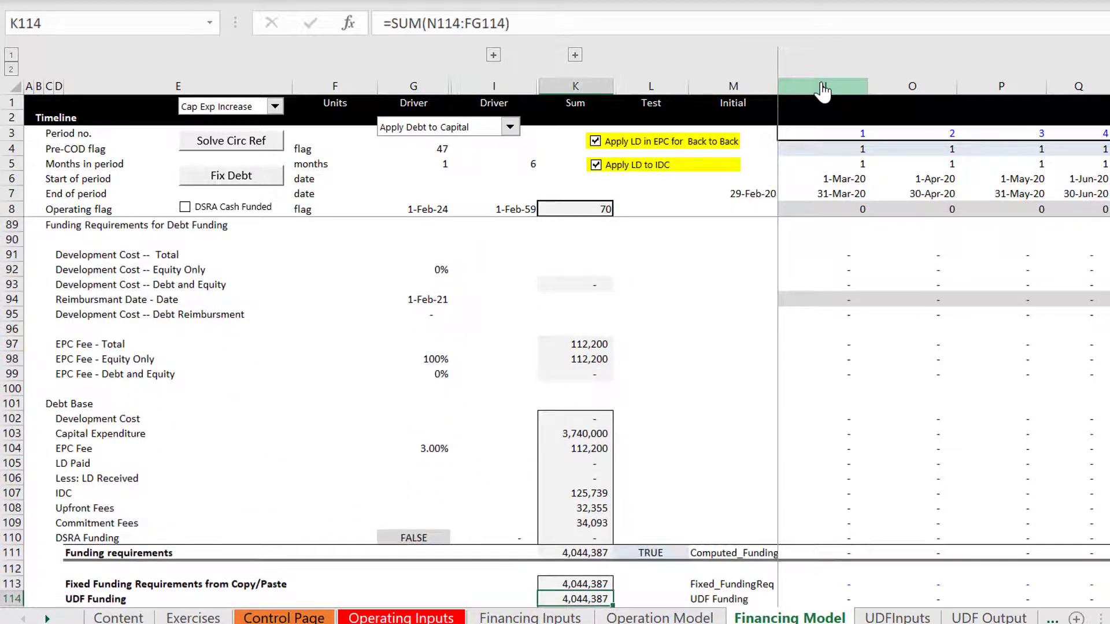
{"action": "key", "text": "Up"}
{"action": "key", "text": "Up"}
{"action": "key", "text": "Up"}
{"action": "key", "text": "Up"}
{"action": "key", "text": "Up"}
{"action": "key", "text": "Up"}
{"action": "key", "text": "Up"}
{"action": "key", "text": "Up"}
{"action": "key", "text": "Up"}
{"action": "key", "text": "Up"}
{"action": "key", "text": "Up"}
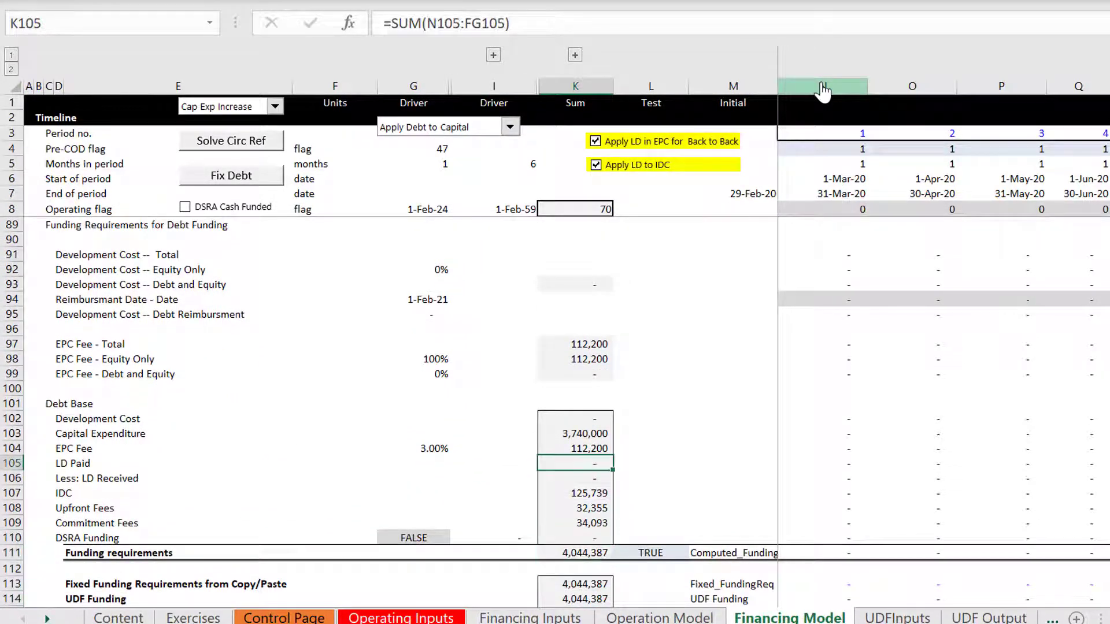
- Review the Debt Base sums down through the computed, copy/paste and UDF funding rows to the Up-front Equity section
{"action": "key", "text": "Down"}
{"action": "key", "text": "Down"}
{"action": "key", "text": "Down"}
{"action": "key", "text": "Down"}
{"action": "key", "text": "Down"}
{"action": "key", "text": "Down"}
{"action": "key", "text": "Down"}
{"action": "key", "text": "Down"}
{"action": "key", "text": "Down"}
{"action": "key", "text": "Down"}
{"action": "key", "text": "Down"}
{"action": "key", "text": "Down"}
{"action": "key", "text": "Down"}
{"action": "key", "text": "Down"}
{"action": "key", "text": "Down"}
{"action": "key", "text": "Down"}
{"action": "key", "text": "Down"}
{"action": "key", "text": "Down"}
{"action": "key", "text": "Down"}
{"action": "key", "text": "Down"}
{"action": "key", "text": "Down"}
{"action": "key", "text": "Down"}
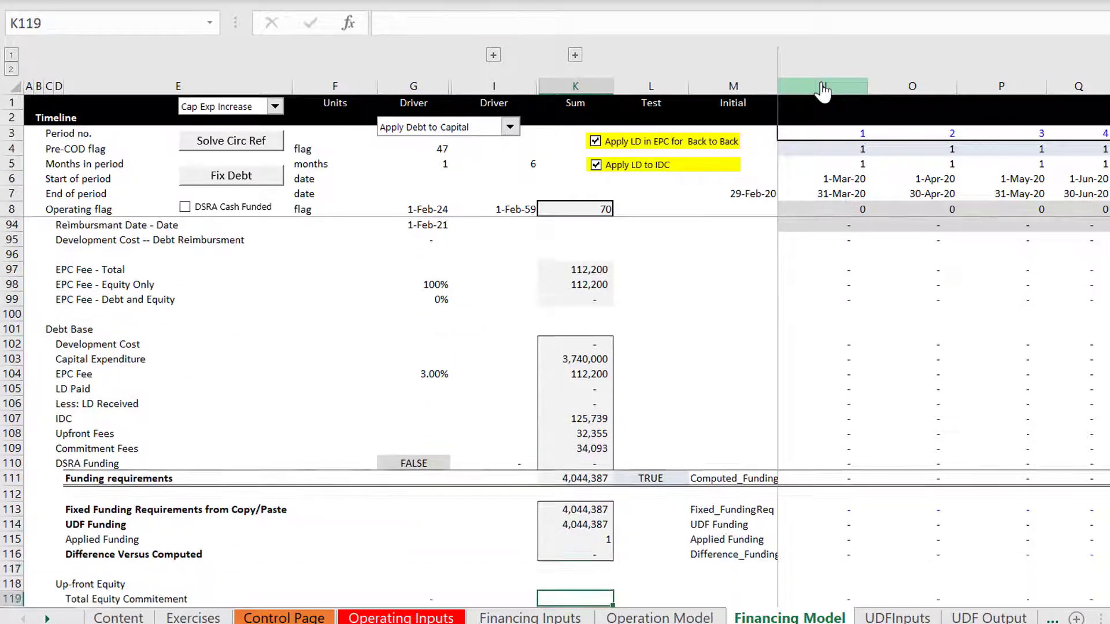
- Return to the Summary Sources and Uses section of the Financing Model
{"action": "key", "text": "Page_Up"}
{"action": "key", "text": "Page_Up"}
{"action": "key", "text": "Page_Up"}
{"action": "key", "text": "Page_Up"}
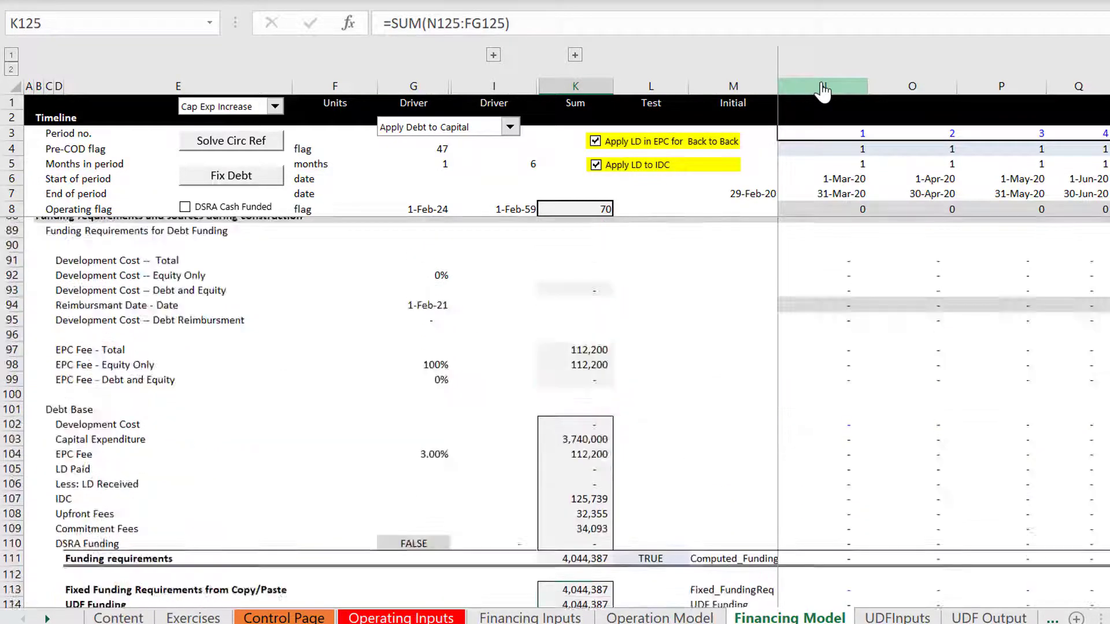
{"action": "key", "text": "Up"}
{"action": "key", "text": "Up"}
{"action": "key", "text": "Up"}
{"action": "key", "text": "Up"}
{"action": "key", "text": "Up"}
{"action": "key", "text": "Up"}
{"action": "key", "text": "Up"}
{"action": "key", "text": "Up"}
{"action": "key", "text": "Up"}
{"action": "key", "text": "Up"}
{"action": "key", "text": "Up"}
{"action": "key", "text": "Up"}
{"action": "key", "text": "Up"}
{"action": "key", "text": "Up"}
{"action": "key", "text": "Up"}
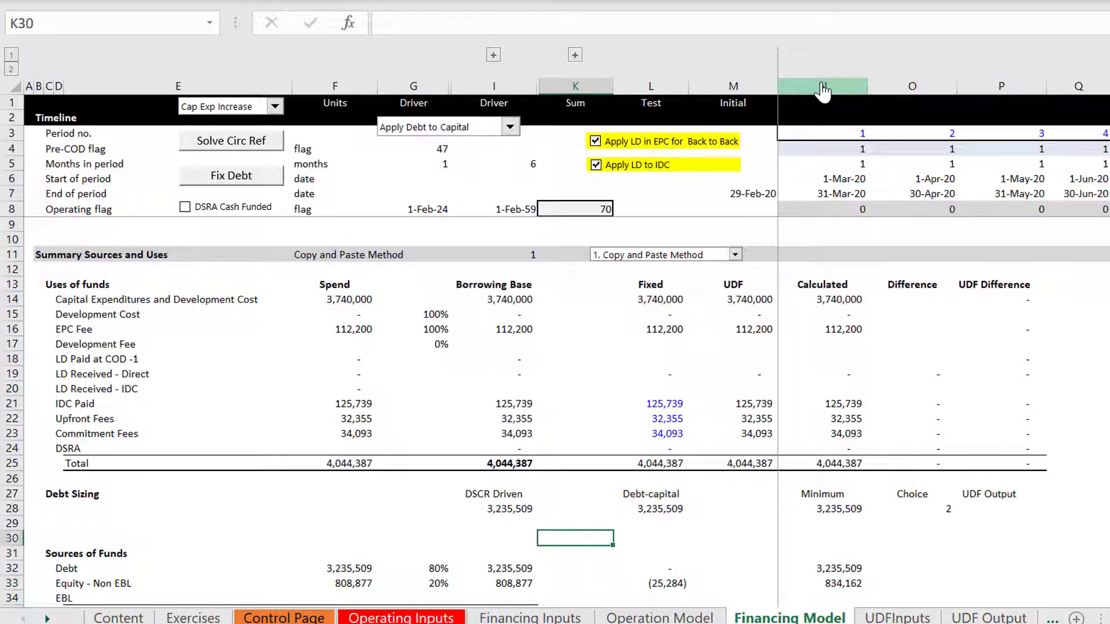
- Inspect the Spend column's formulas for the uses of funds, from development cost down through the LD rows
{"action": "key", "text": "Left"}
{"action": "key", "text": "Left"}
{"action": "key", "text": "Left"}
{"action": "key", "text": "Up"}
{"action": "key", "text": "Up"}
{"action": "key", "text": "Up"}
{"action": "key", "text": "Up"}
{"action": "key", "text": "Up"}
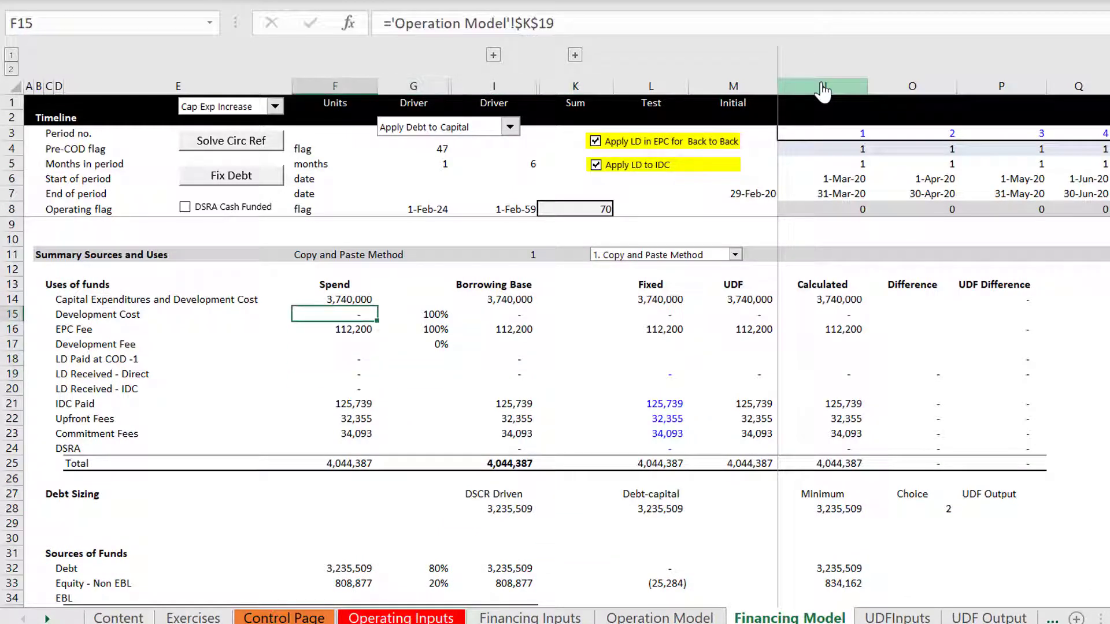
{"action": "key", "text": "Down"}
{"action": "key", "text": "Down"}
{"action": "key", "text": "Down"}
{"action": "key", "text": "Down"}
{"action": "key", "text": "Down"}
{"action": "key", "text": "Down"}
{"action": "key", "text": "Down"}
{"action": "key", "text": "Down"}
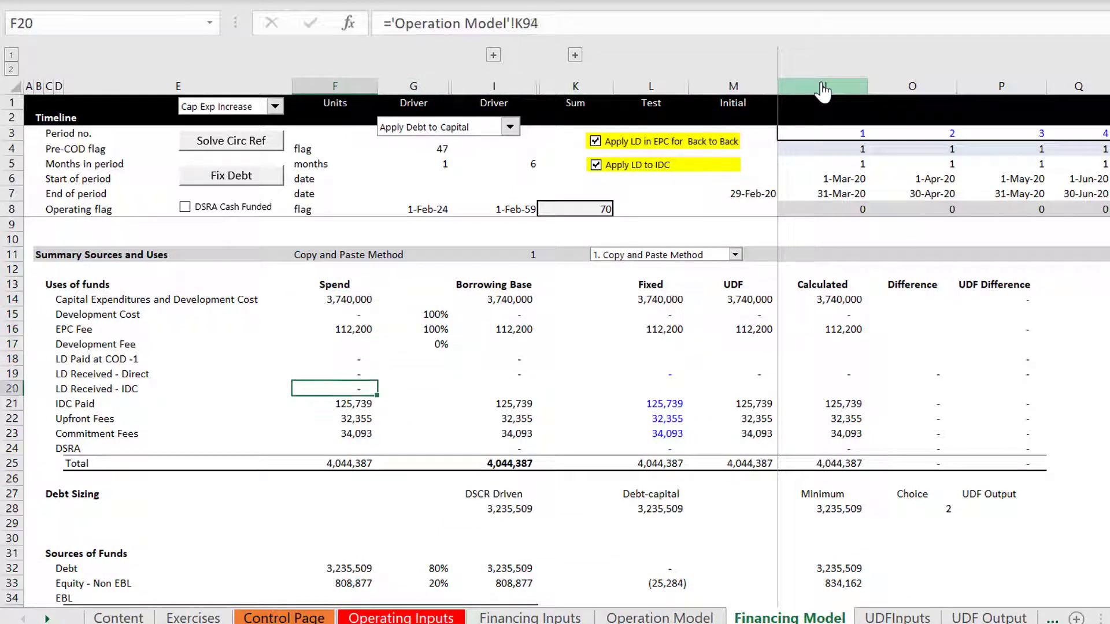
- Look up the Borrowing Base column from the LD Received - IDC row to its heading
{"action": "key", "text": "Right"}
{"action": "key", "text": "Right"}
{"action": "key", "text": "Up"}
{"action": "key", "text": "Up"}
{"action": "key", "text": "Up"}
{"action": "key", "text": "Up"}
{"action": "key", "text": "Up"}
{"action": "key", "text": "Up"}
{"action": "key", "text": "Up"}
{"action": "key", "text": "Up"}
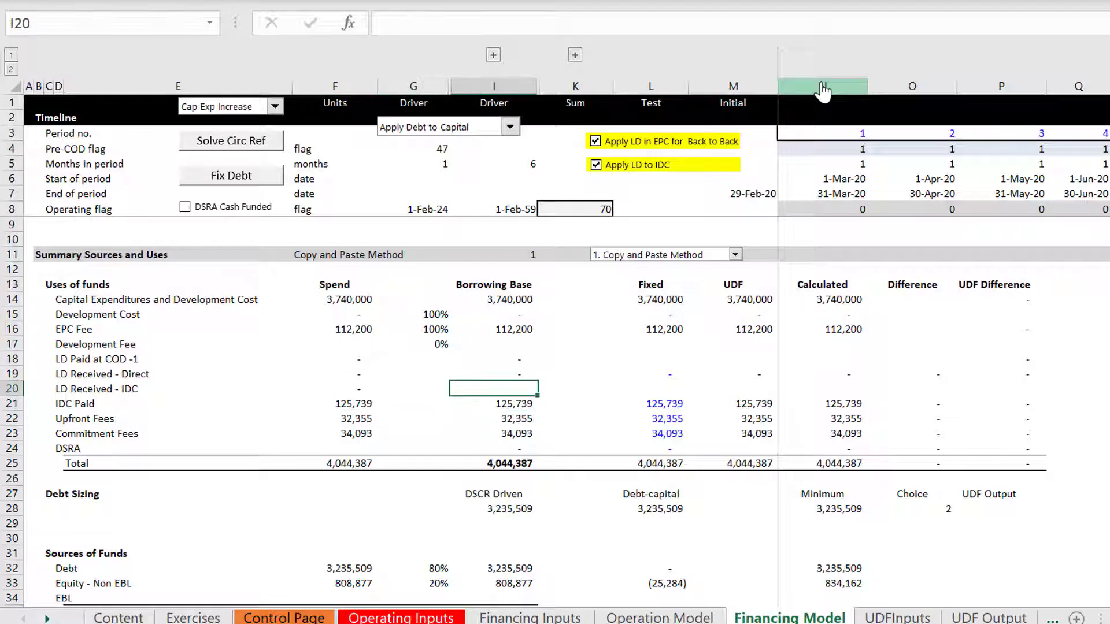
{"action": "key", "text": "Up"}
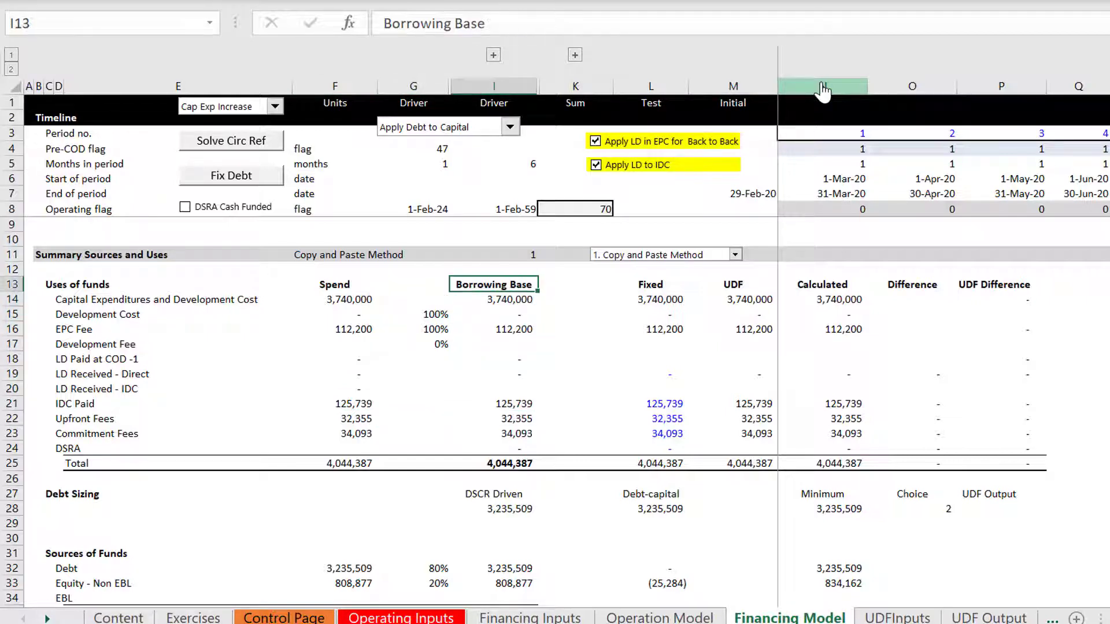
- Go down the Borrowing Base line items and inspect the formula of their total
{"action": "key", "text": "Down"}
{"action": "key", "text": "Down"}
{"action": "key", "text": "Down"}
{"action": "key", "text": "Down"}
{"action": "key", "text": "Down"}
{"action": "key", "text": "Down"}
{"action": "key", "text": "Down"}
{"action": "key", "text": "Down"}
{"action": "key", "text": "Down"}
{"action": "key", "text": "Down"}
{"action": "key", "text": "Down"}
{"action": "key", "text": "Down"}
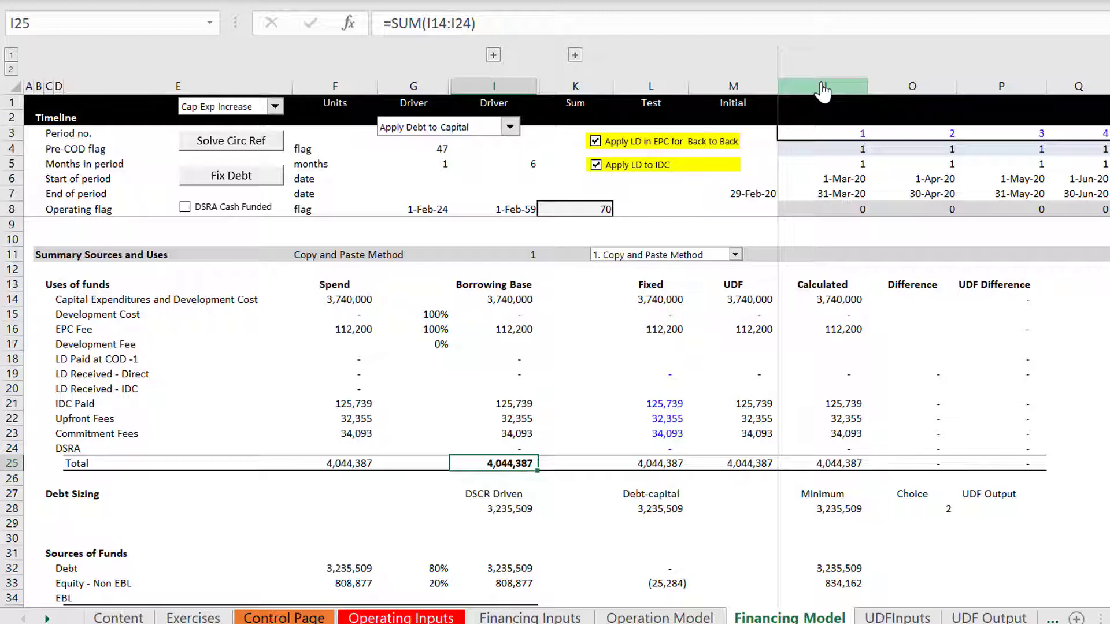
- Compare the Spend column's links to the Operation Model for the LD Paid and LD Received rows
{"action": "key", "text": "Left"}
{"action": "key", "text": "Left"}
{"action": "key", "text": "Up"}
{"action": "key", "text": "Up"}
{"action": "key", "text": "Up"}
{"action": "key", "text": "Up"}
{"action": "key", "text": "Up"}
{"action": "key", "text": "Up"}
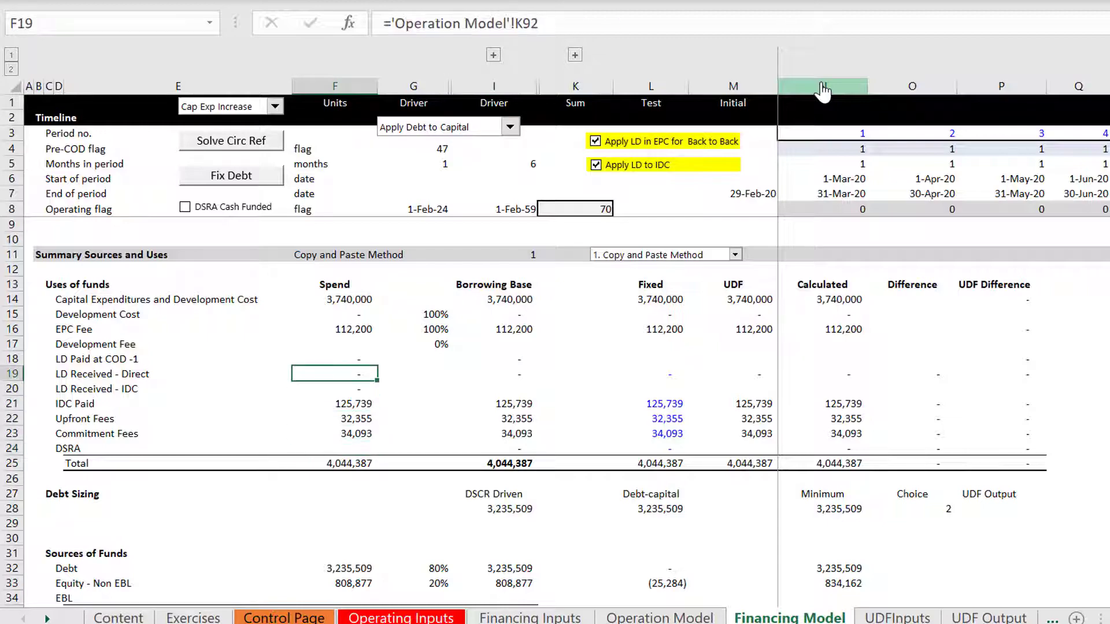
{"action": "key", "text": "Up"}
{"action": "key", "text": "Up"}
{"action": "key", "text": "Down"}
{"action": "key", "text": "Down"}
{"action": "key", "text": "Down"}
{"action": "key", "text": "Up"}
{"action": "key", "text": "Up"}
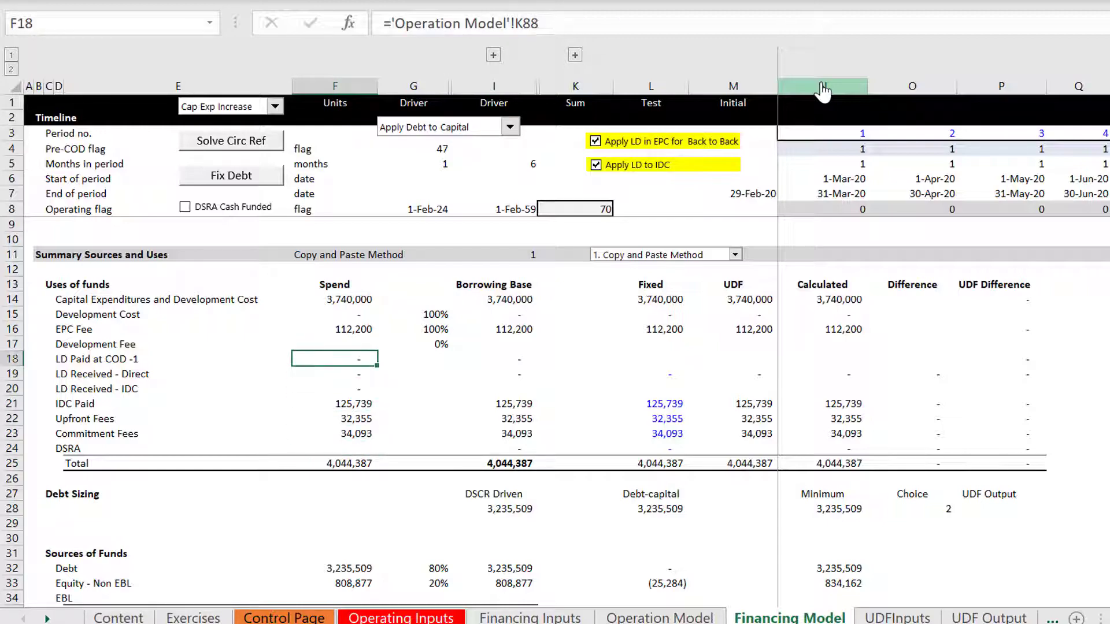
- Move down from the LD Received rows to the IDC Paid label in the uses of funds
{"action": "key", "text": "Right"}
{"action": "key", "text": "Down"}
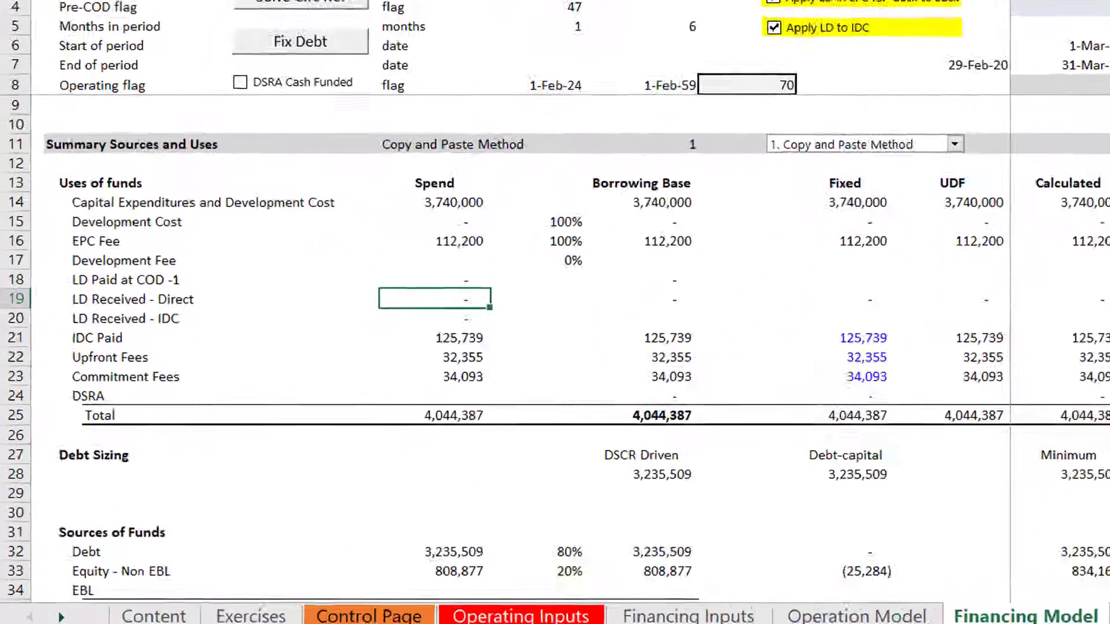
{"action": "key", "text": "Down"}
{"action": "key", "text": "Left"}
{"action": "key", "text": "Left"}
{"action": "key", "text": "Down"}
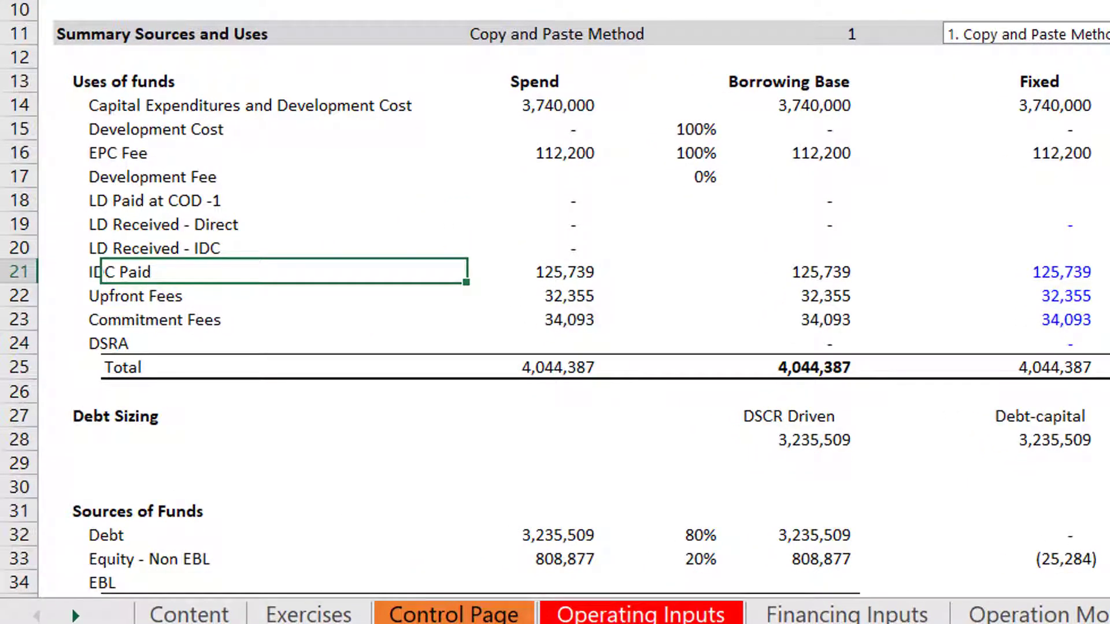
- Look across the IDC Paid row and select its value in the Fixed column
{"action": "key", "text": "Right"}
{"action": "key", "text": "Right"}
{"action": "key", "text": "Right"}
{"action": "key", "text": "Right"}
{"action": "key", "text": "Right"}
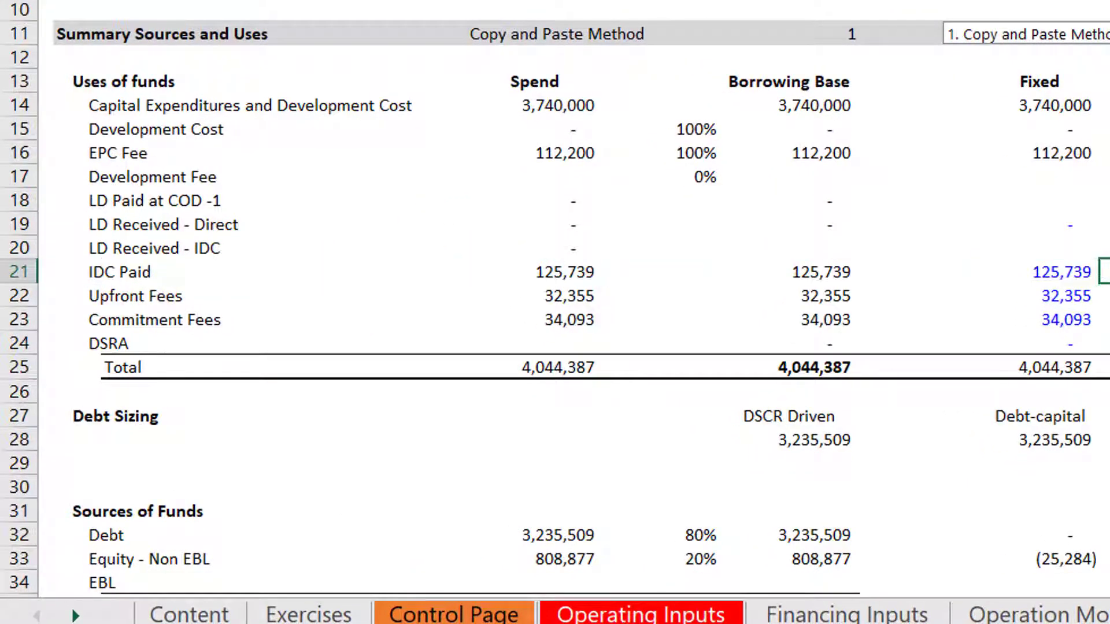
{"action": "key", "text": "Right"}
{"action": "key", "text": "Left"}
{"action": "key", "text": "Left"}
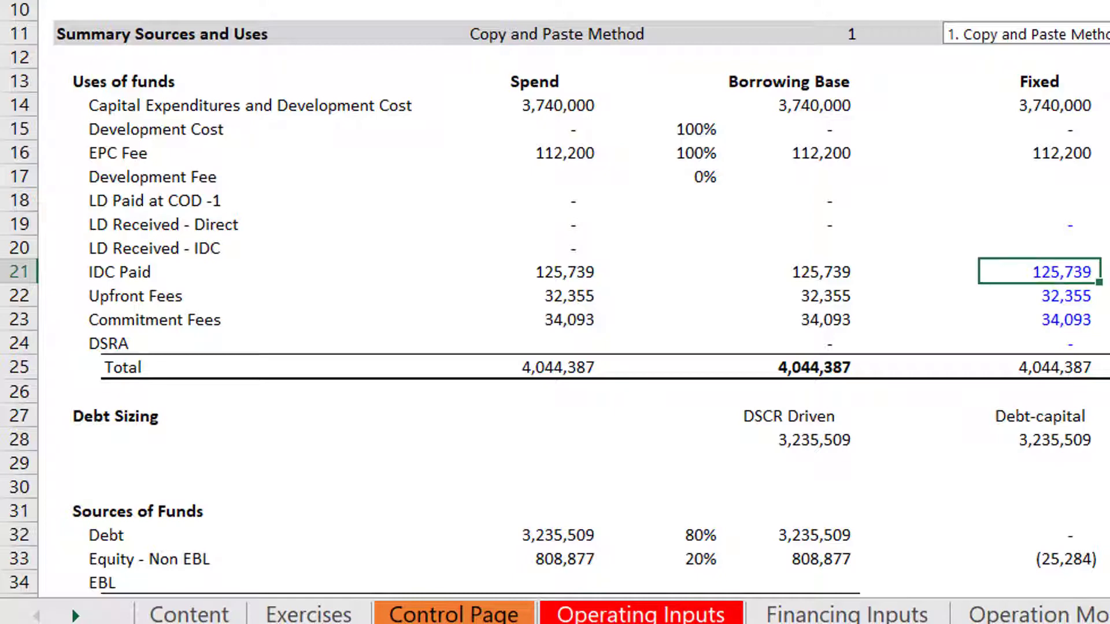
- Go over the Fixed column's line items in the uses of funds, between the capital expenditures and fee rows
{"action": "key", "text": "Left"}
{"action": "key", "text": "Left"}
{"action": "key", "text": "Up"}
{"action": "key", "text": "Up"}
{"action": "key", "text": "Right"}
{"action": "key", "text": "Right"}
{"action": "key", "text": "Up"}
{"action": "key", "text": "Up"}
{"action": "key", "text": "Up"}
{"action": "key", "text": "Up"}
{"action": "key", "text": "Up"}
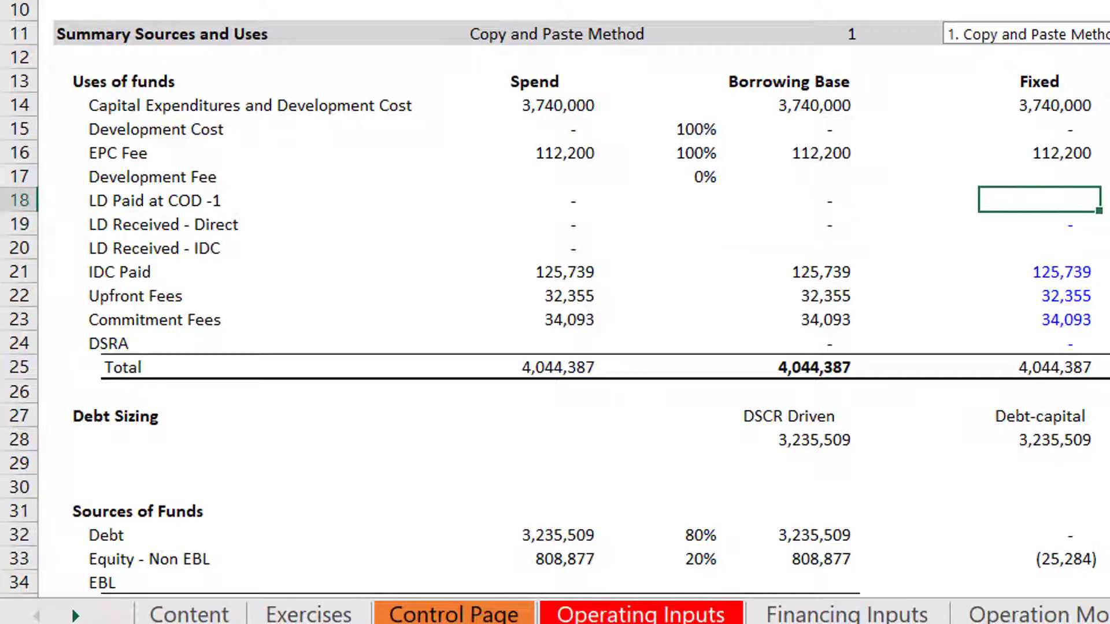
{"action": "key", "text": "Down"}
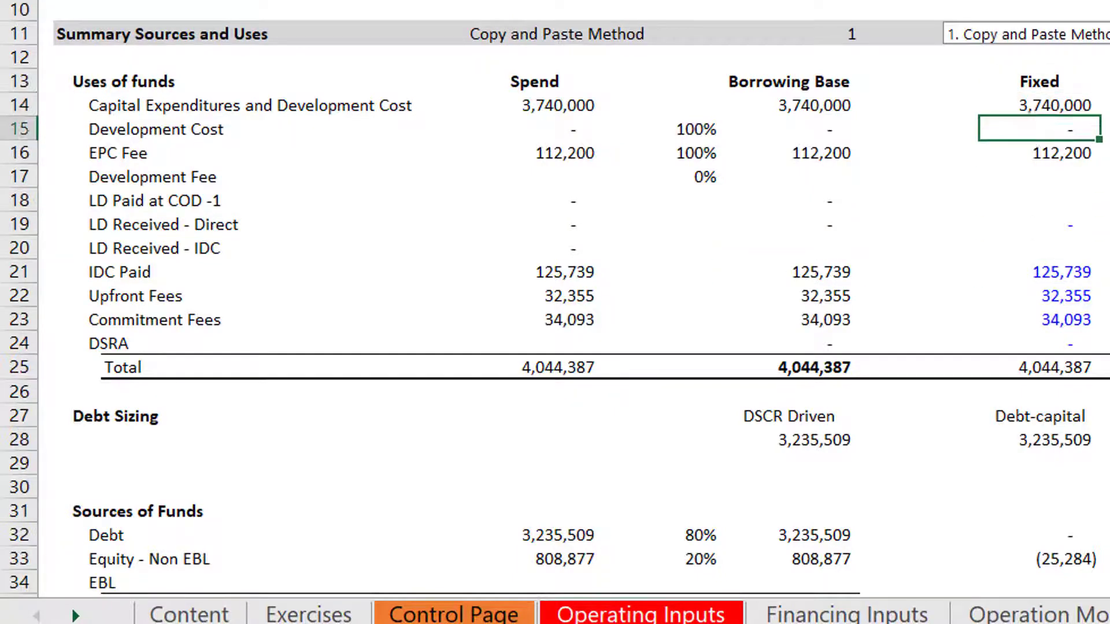
{"action": "key", "text": "Down"}
{"action": "key", "text": "Down"}
{"action": "key", "text": "Down"}
{"action": "key", "text": "Down"}
{"action": "key", "text": "Down"}
{"action": "key", "text": "Down"}
{"action": "key", "text": "Down"}
{"action": "key", "text": "Down"}
{"action": "key", "text": "Up"}
{"action": "key", "text": "Up"}
{"action": "key", "text": "Up"}
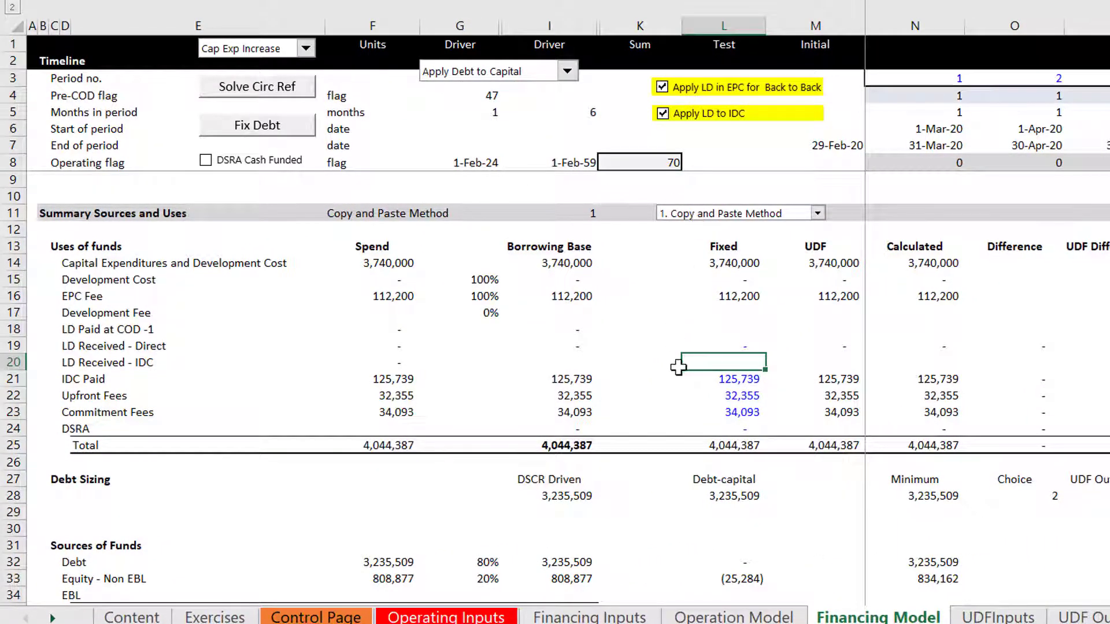
- Go up the Fixed column from the DSRA row and inspect the formula of the circular method switch in cell I11
{"action": "left_click", "coordinate": [692, 427]}
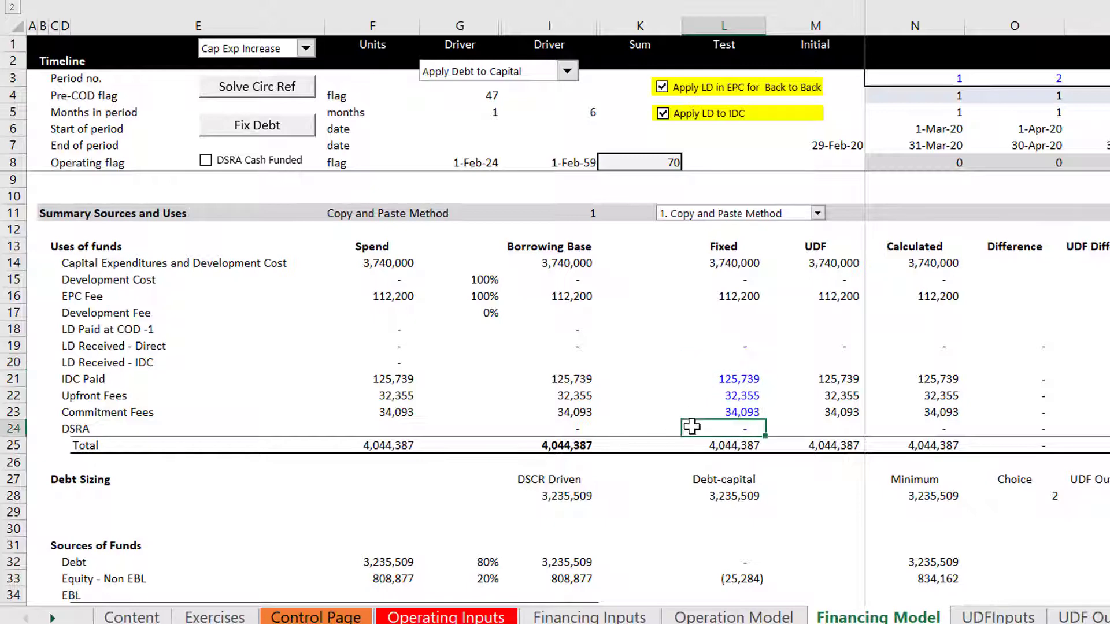
{"action": "key", "text": "Up"}
{"action": "key", "text": "Up"}
{"action": "key", "text": "Up"}
{"action": "key", "text": "Up"}
{"action": "key", "text": "Up"}
{"action": "key", "text": "Up"}
{"action": "key", "text": "Up"}
{"action": "key", "text": "Up"}
{"action": "key", "text": "Up"}
{"action": "key", "text": "Up"}
{"action": "key", "text": "Up"}
{"action": "key", "text": "Up"}
{"action": "key", "text": "Up"}
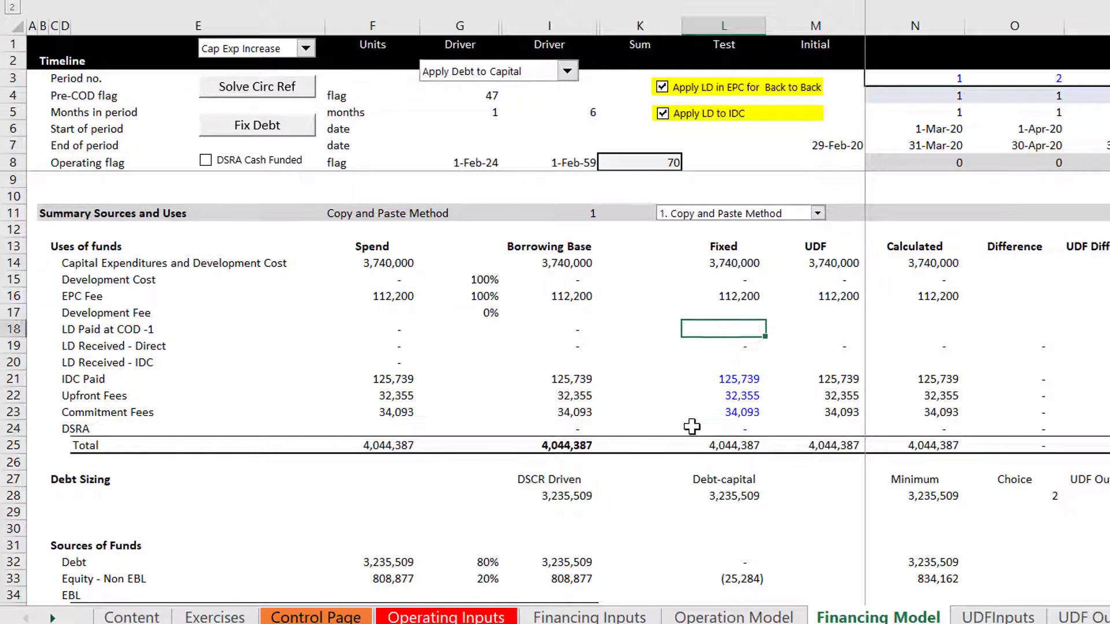
{"action": "key", "text": "Left"}
{"action": "key", "text": "Left"}
{"action": "key", "text": "F2"}
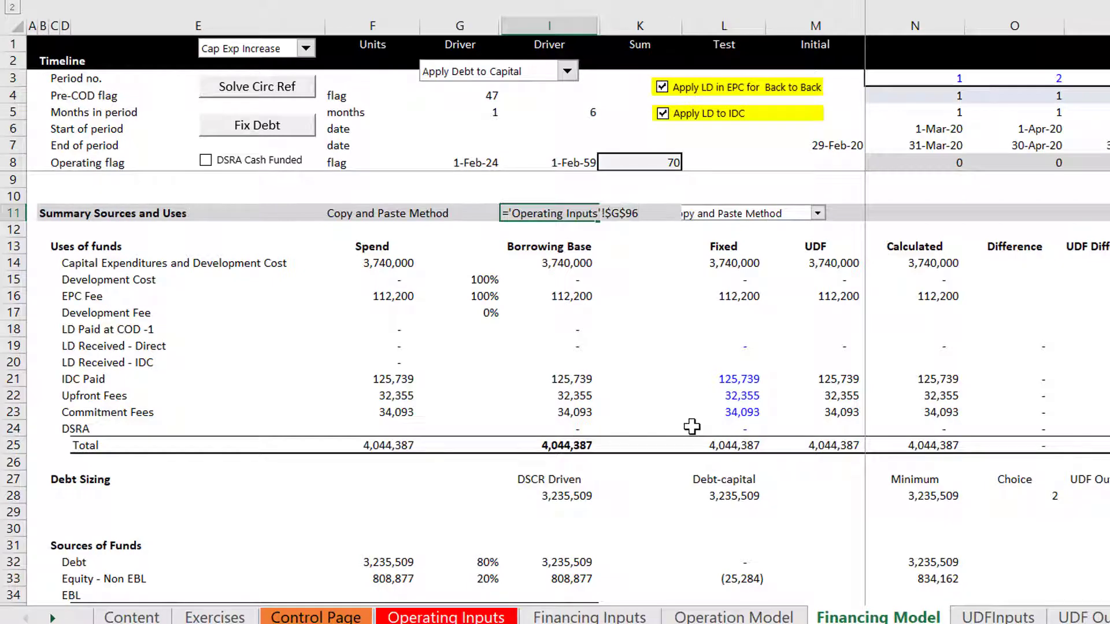
{"action": "key", "text": "Escape"}
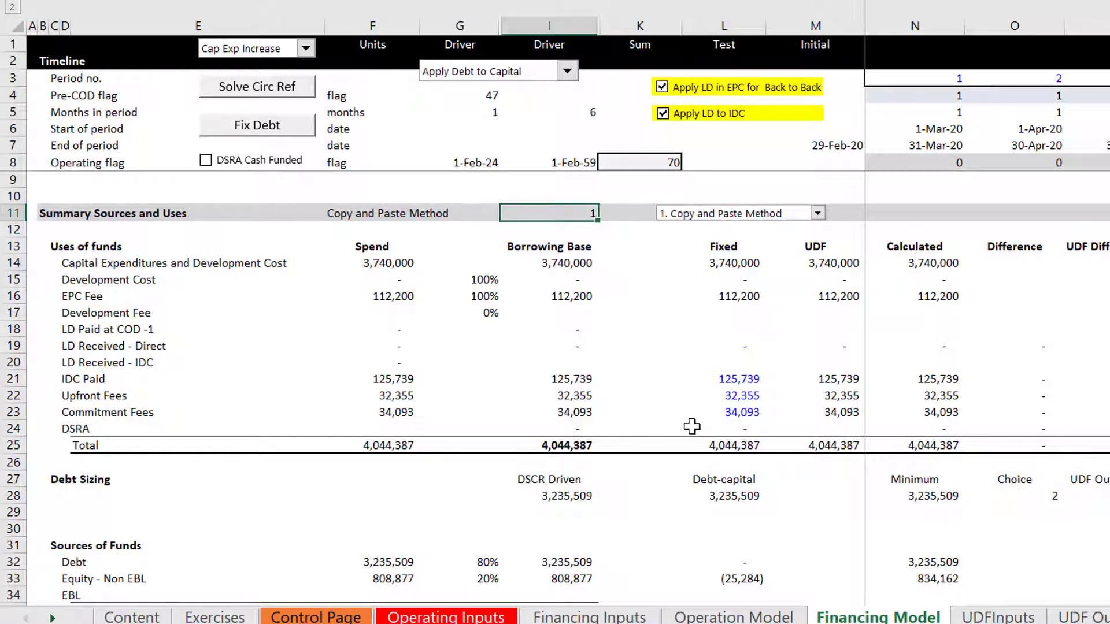
- Follow the method switch's link to the Circular Method selection in Operating Inputs and return to the Financing Model sheet
{"action": "key", "text": "ctrl+bracketleft"}
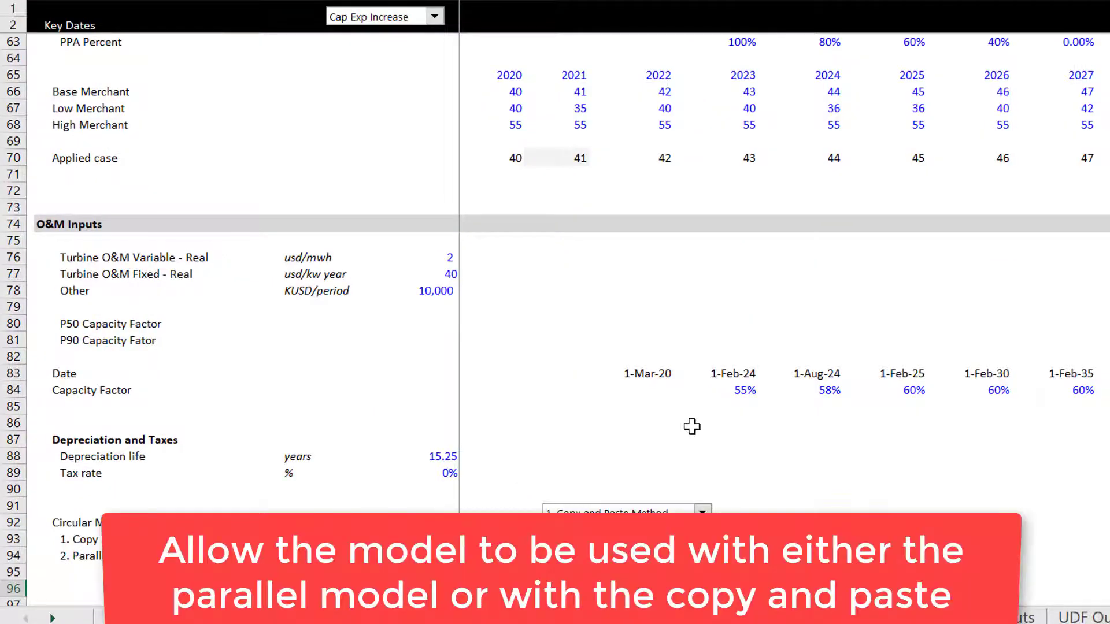
{"action": "scroll", "coordinate": [692, 427], "scroll_direction": "down", "scroll_amount": 1}
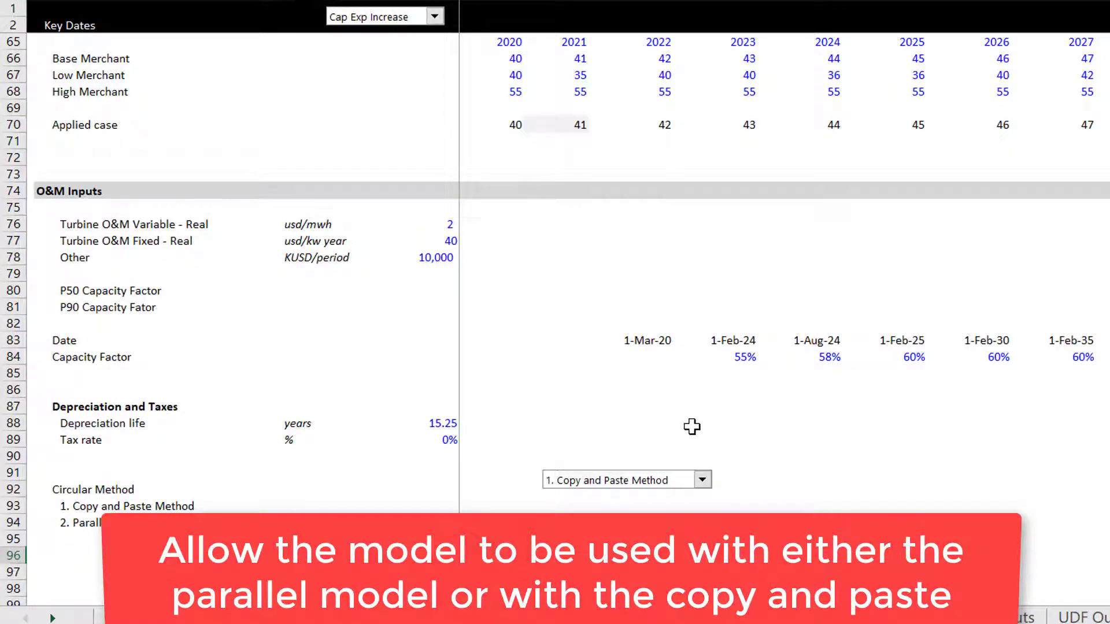
{"action": "key", "text": "F5"}
{"action": "left_click", "coordinate": [692, 425]}
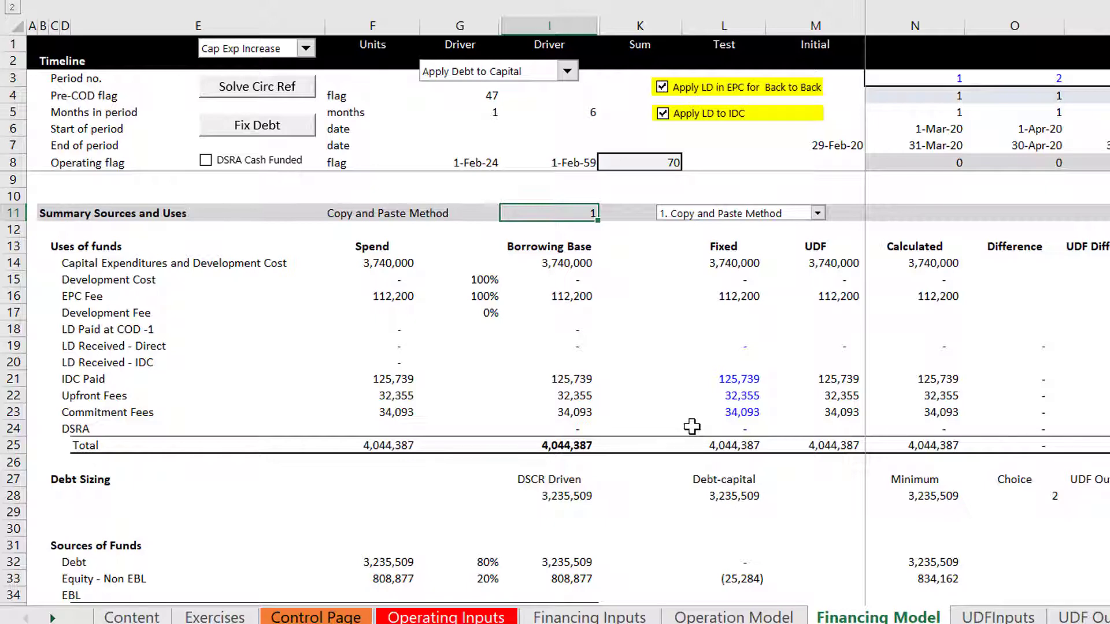
{"action": "key", "text": "ctrl+Page_Up"}
{"action": "key", "text": "ctrl+Page_Down"}
- Compare the Spend, percentage driver and Borrowing Base cells of the Development Cost row
{"action": "key", "text": "Down"}
{"action": "key", "text": "Down"}
{"action": "key", "text": "Down"}
{"action": "key", "text": "Left"}
{"action": "key", "text": "Left"}
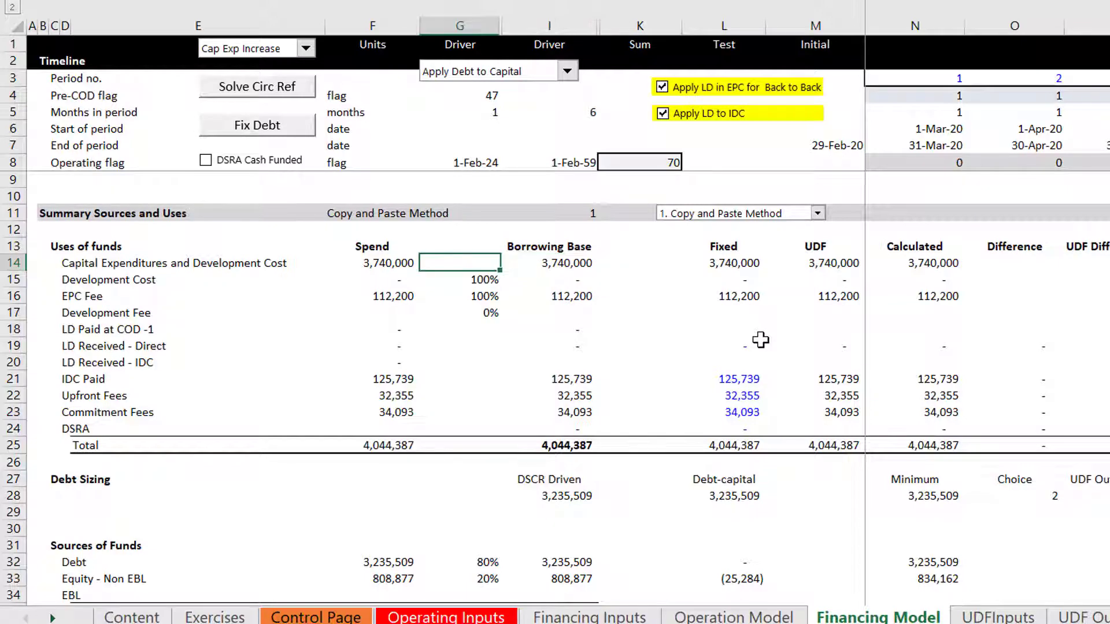
{"action": "key", "text": "Down"}
{"action": "key", "text": "Right"}
{"action": "key", "text": "Right"}
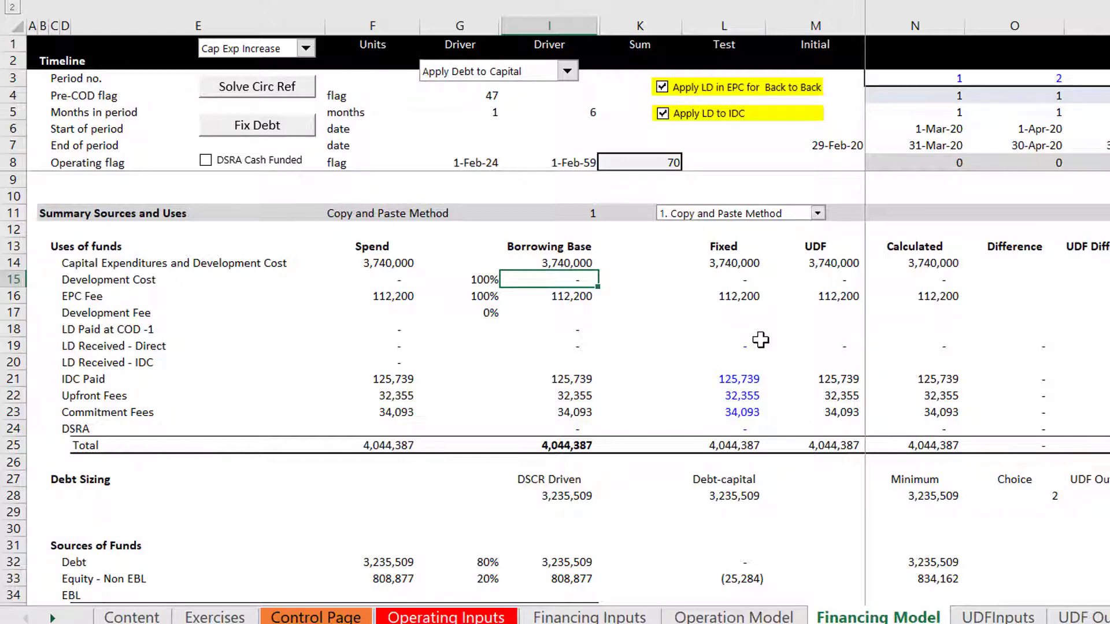
{"action": "key", "text": "Left"}
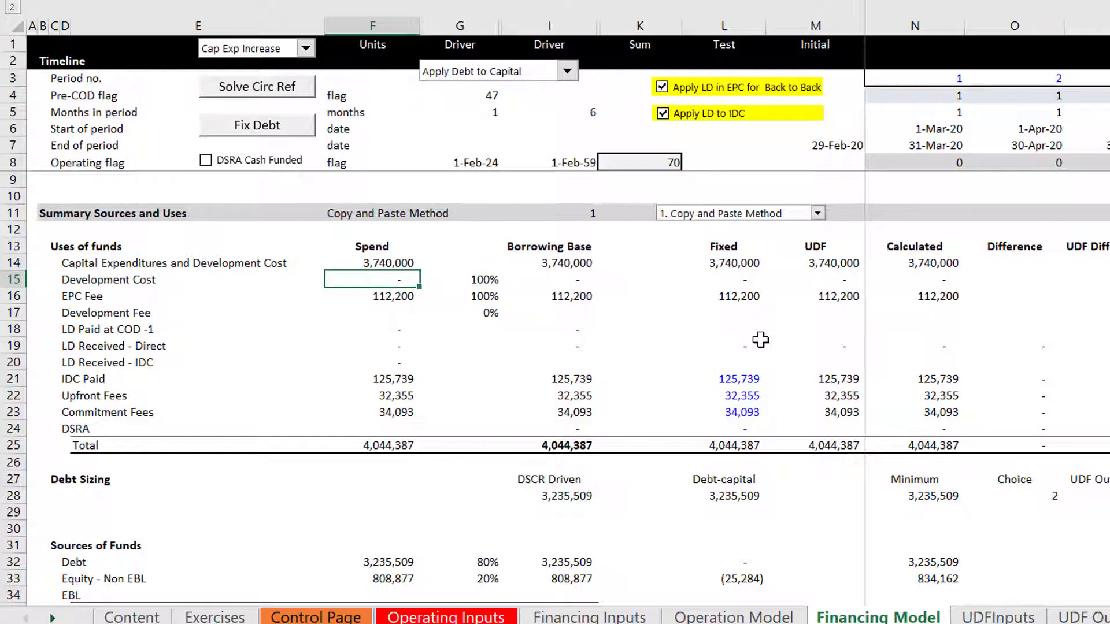
- Go down the Spend column to IDC Paid and inspect its IF formula that chooses between the UDF and fixed values
{"action": "key", "text": "Left"}
{"action": "key", "text": "Down"}
{"action": "key", "text": "Down"}
{"action": "key", "text": "Down"}
{"action": "key", "text": "Down"}
{"action": "key", "text": "Down"}
{"action": "key", "text": "Down"}
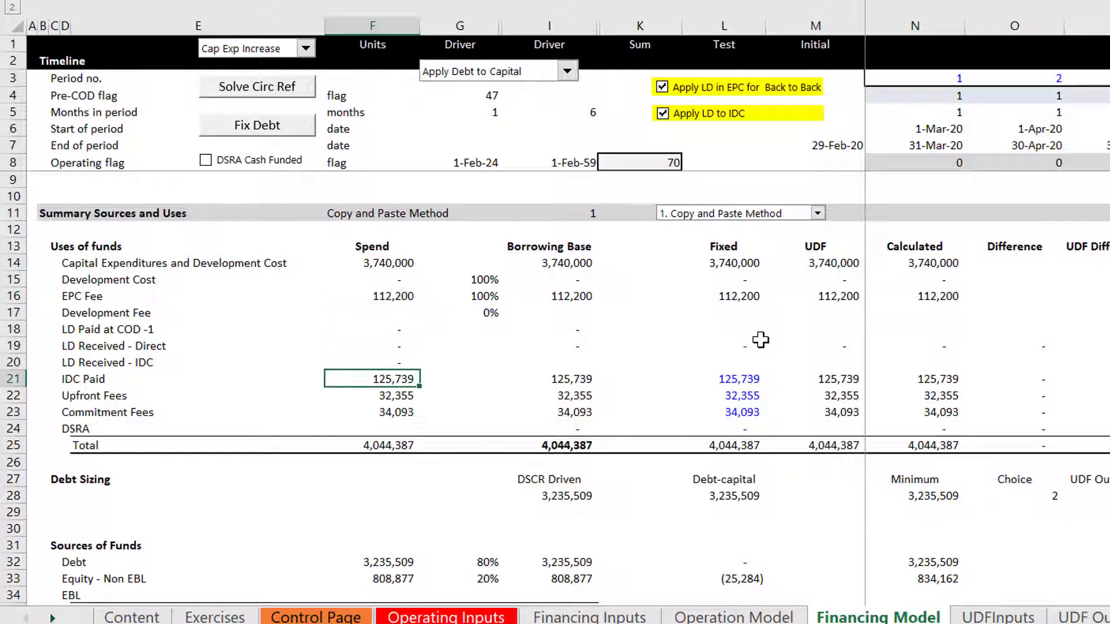
{"action": "key", "text": "F2"}
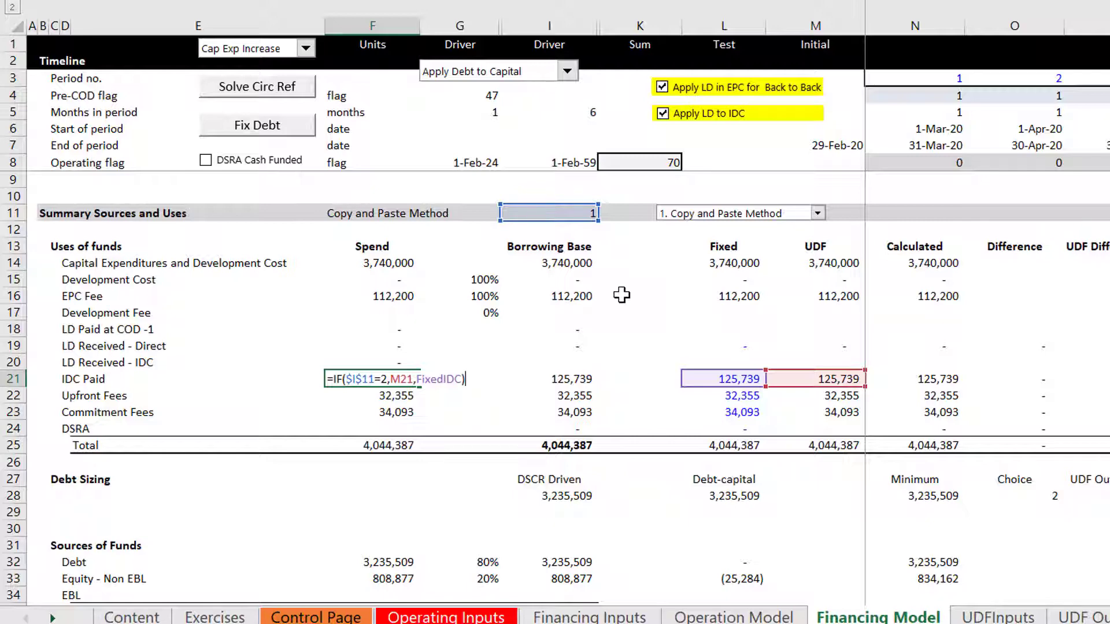
{"action": "key", "text": "Return"}
{"action": "key", "text": "Up"}
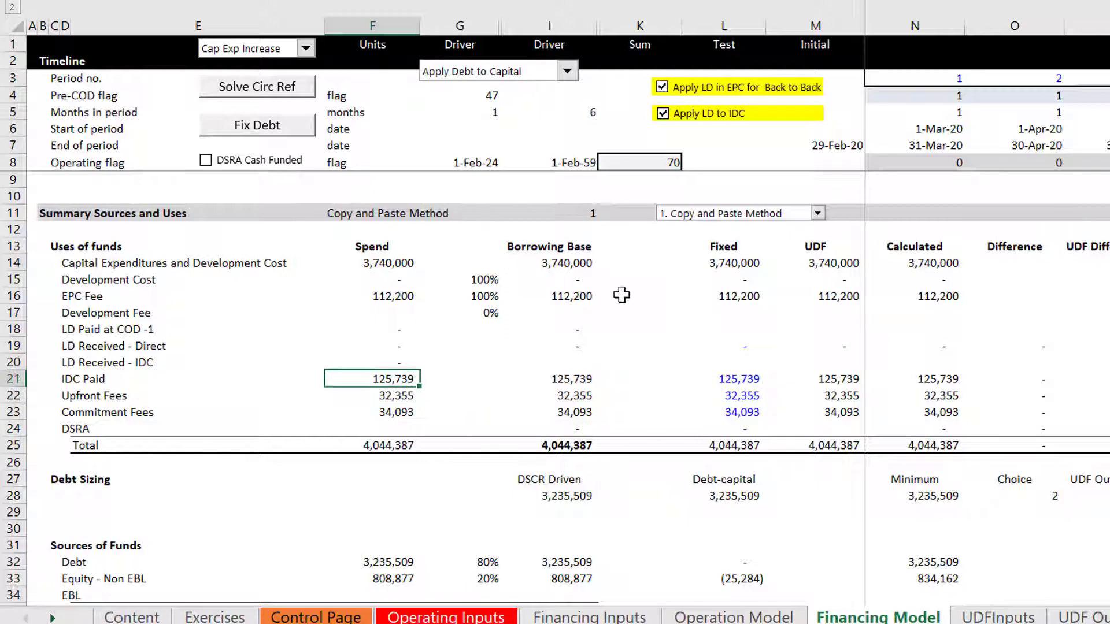
- Switch the circular method to 2. Parallel Model Method and recheck the IDC Paid formula in the Spend column
{"action": "left_click", "coordinate": [754, 213]}
{"action": "left_click", "coordinate": [755, 223]}
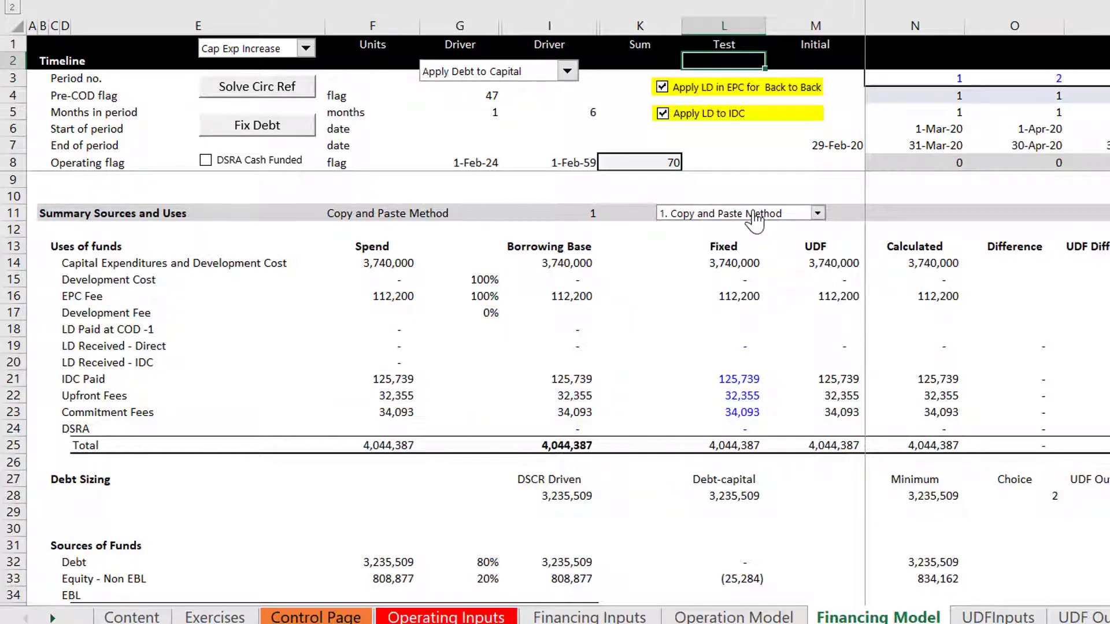
{"action": "left_click", "coordinate": [414, 391]}
{"action": "key", "text": "Up"}
{"action": "key", "text": "F2"}
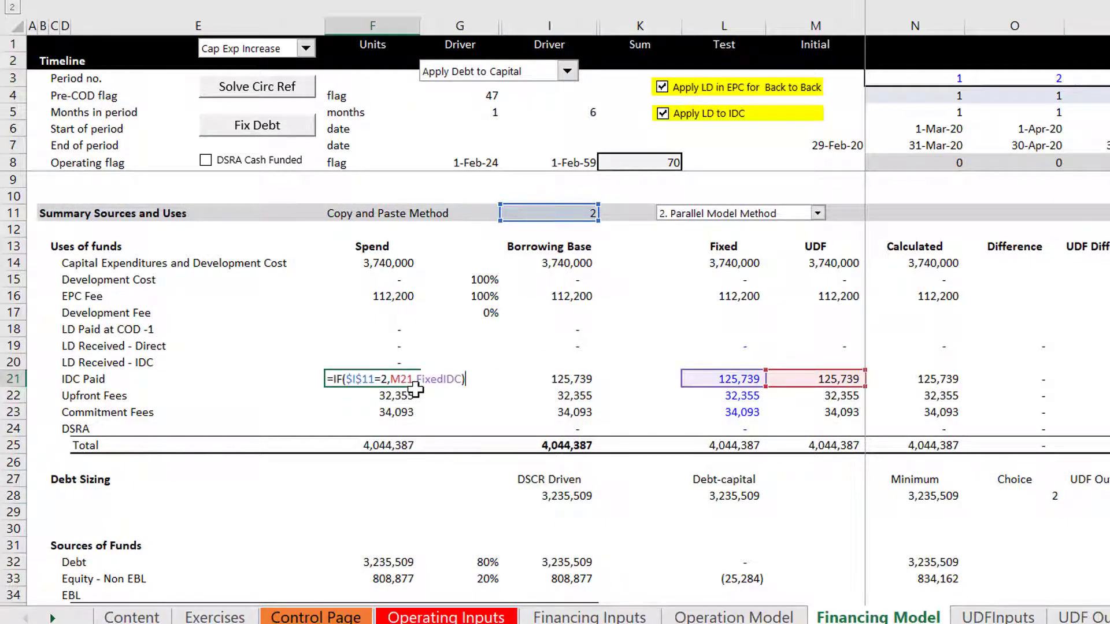
{"action": "key", "text": "Return"}
- Compare the Borrowing Base and Spend values of IDC Paid and recalculate the workbook
{"action": "key", "text": "Down"}
{"action": "key", "text": "Right"}
{"action": "key", "text": "Right"}
{"action": "key", "text": "Up"}
{"action": "key", "text": "Up"}
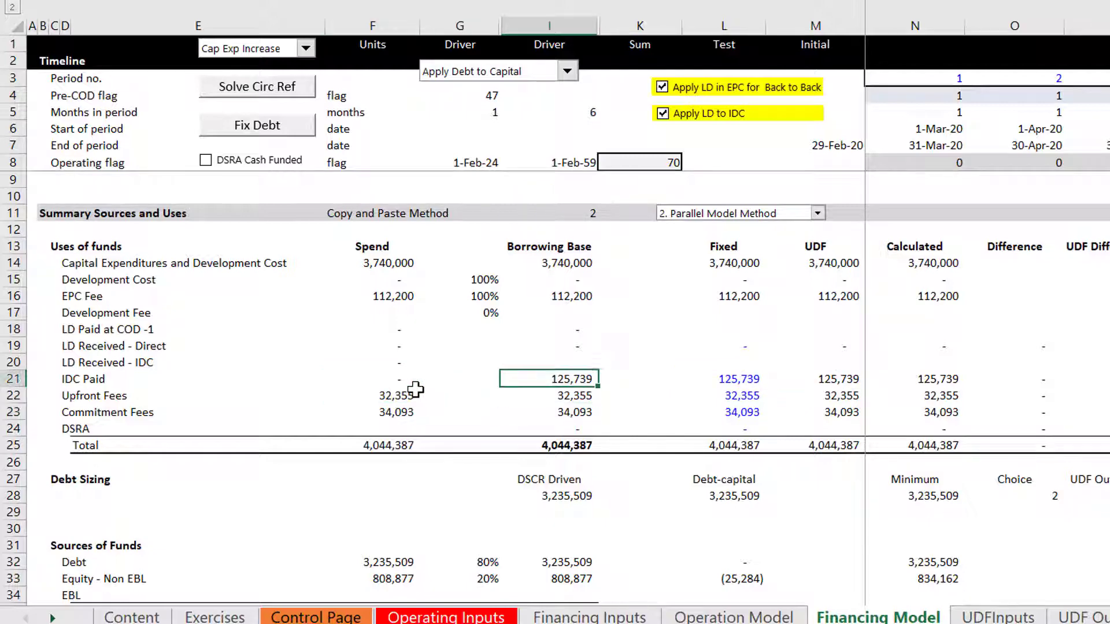
{"action": "key", "text": "Left"}
{"action": "key", "text": "Left"}
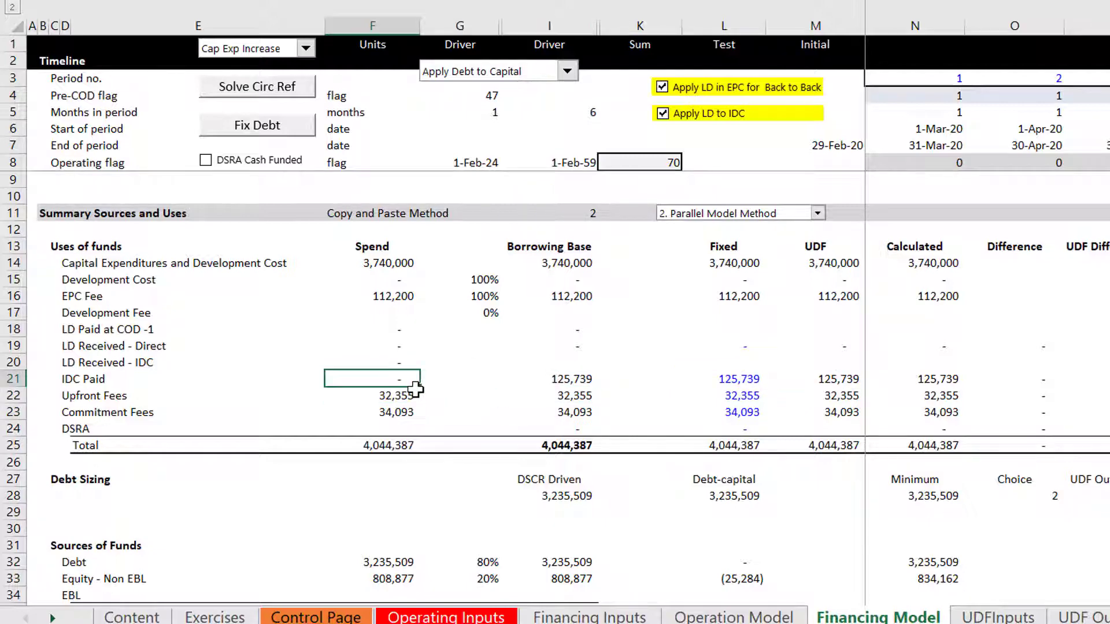
{"action": "key", "text": "F9"}
- Go across the IDC Paid row to its UDF value and trace it to Total IDC on the UDF Output sheet
{"action": "key", "text": "Right"}
{"action": "key", "text": "Right"}
{"action": "key", "text": "Right"}
{"action": "key", "text": "Right"}
{"action": "key", "text": "Right"}
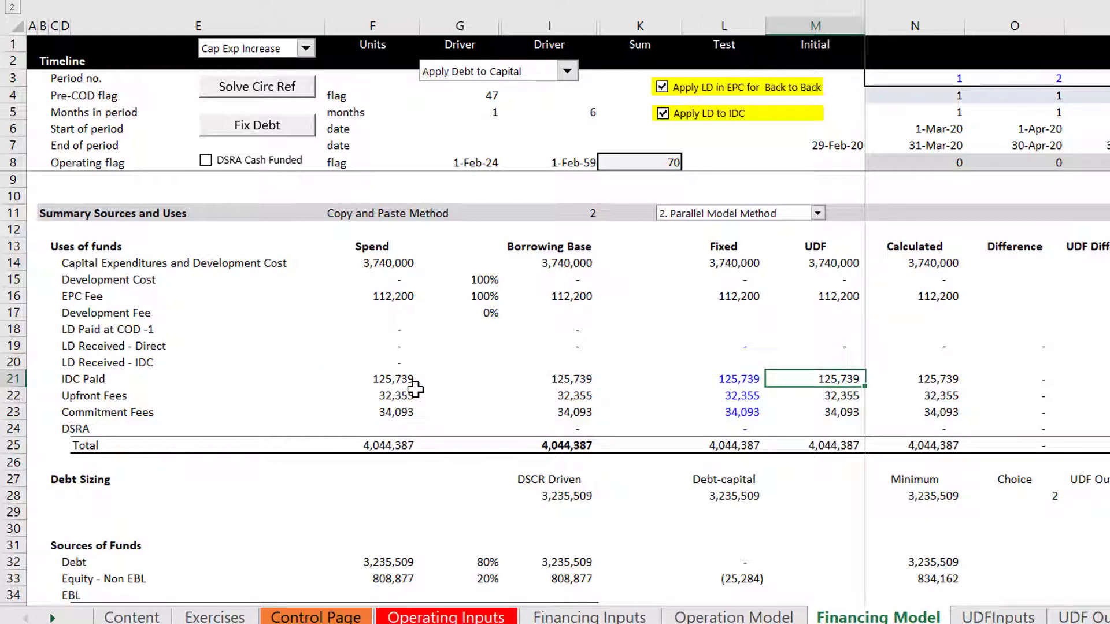
{"action": "key", "text": "BackSpace"}
{"action": "key", "text": "Escape"}
{"action": "key", "text": "ctrl+Page_Down"}
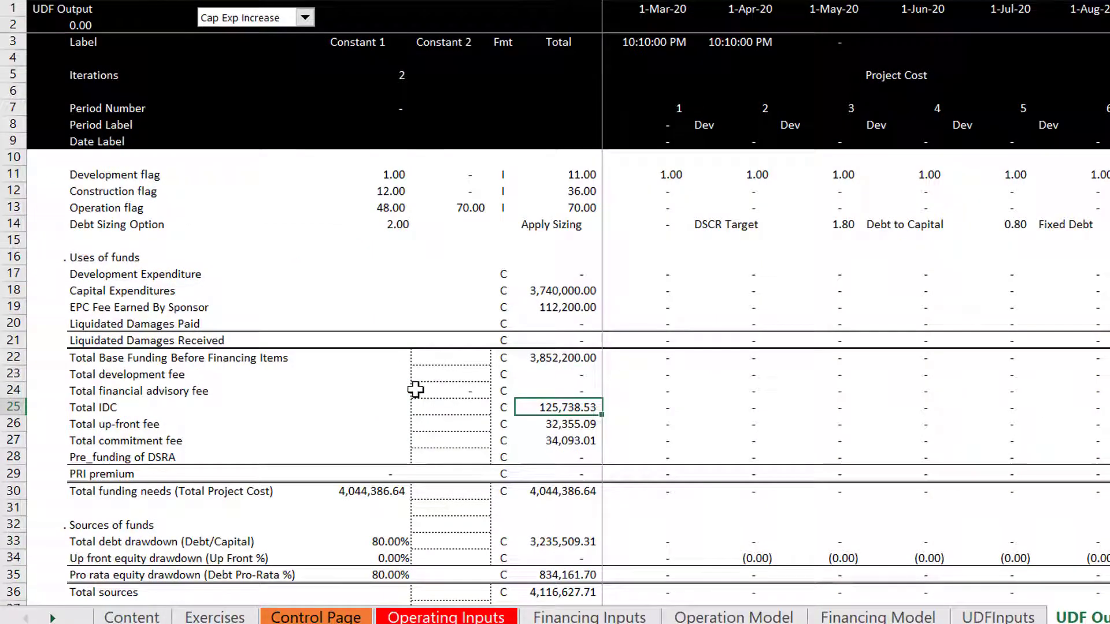
- Look down the UDF Output totals from Total IDC through the sources of funds to the Ending Debt Balance row
{"action": "key", "text": "Down"}
{"action": "key", "text": "Down"}
{"action": "key", "text": "Down"}
{"action": "key", "text": "Down"}
{"action": "key", "text": "Down"}
{"action": "key", "text": "Down"}
{"action": "key", "text": "Down"}
{"action": "key", "text": "Down"}
{"action": "key", "text": "Down"}
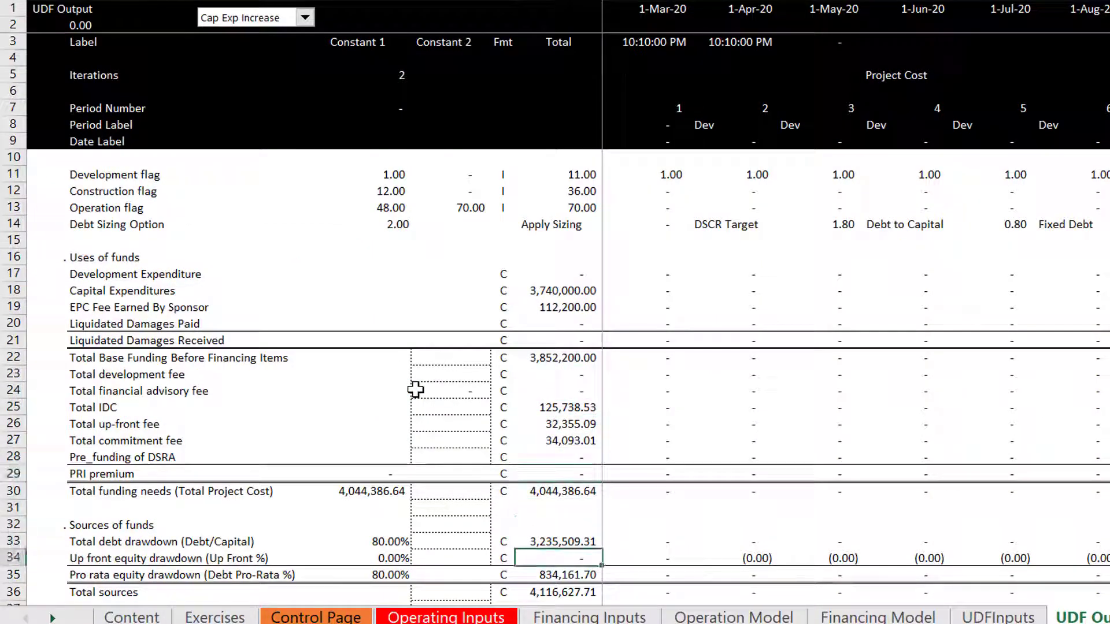
{"action": "key", "text": "Down"}
{"action": "key", "text": "Down"}
{"action": "key", "text": "Down"}
{"action": "key", "text": "Down"}
{"action": "key", "text": "Down"}
{"action": "key", "text": "Down"}
{"action": "key", "text": "Down"}
{"action": "key", "text": "Down"}
{"action": "key", "text": "Down"}
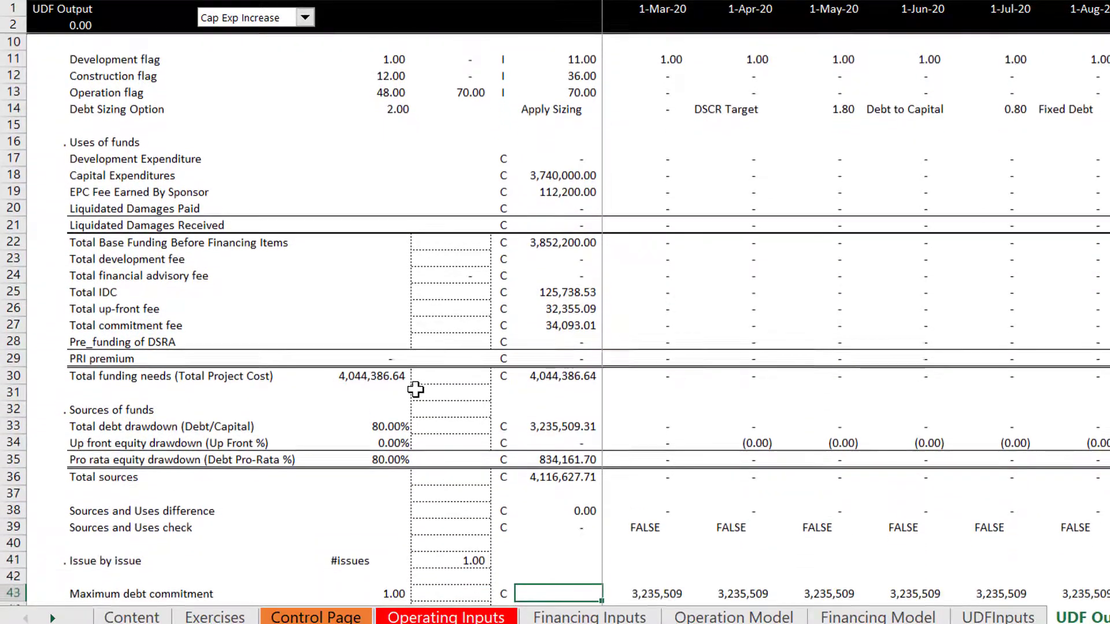
{"action": "key", "text": "Down"}
{"action": "key", "text": "Down"}
{"action": "key", "text": "Down"}
{"action": "key", "text": "Down"}
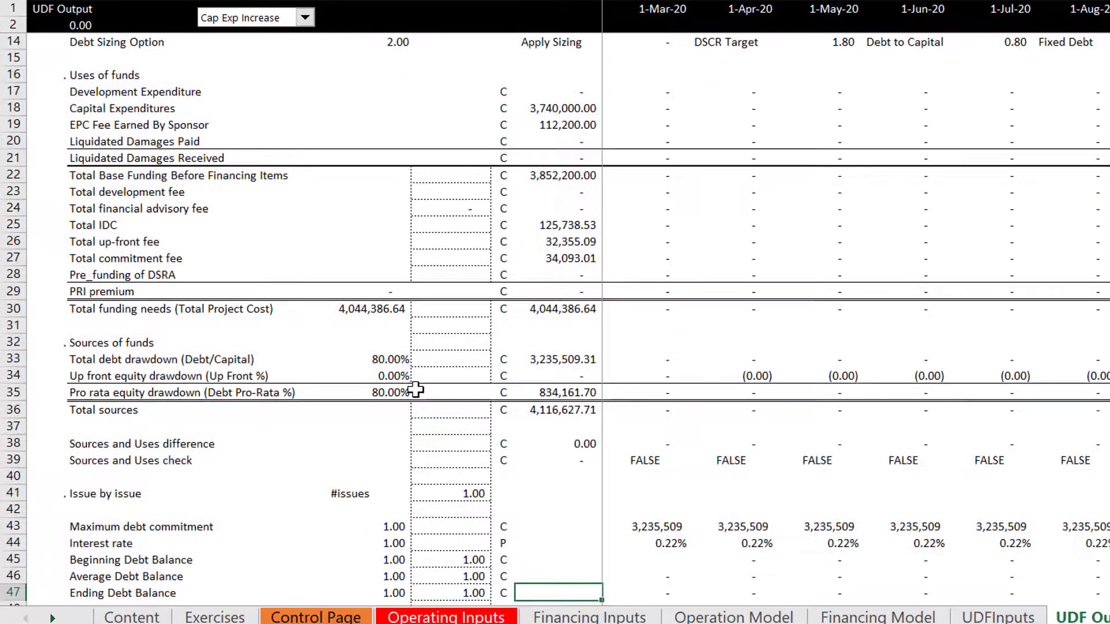
- View the Development Fee Details and Equity Drawdown sections of the UDF output and return to the Total sources row
{"action": "scroll", "coordinate": [415, 391], "scroll_direction": "down", "scroll_amount": 12}
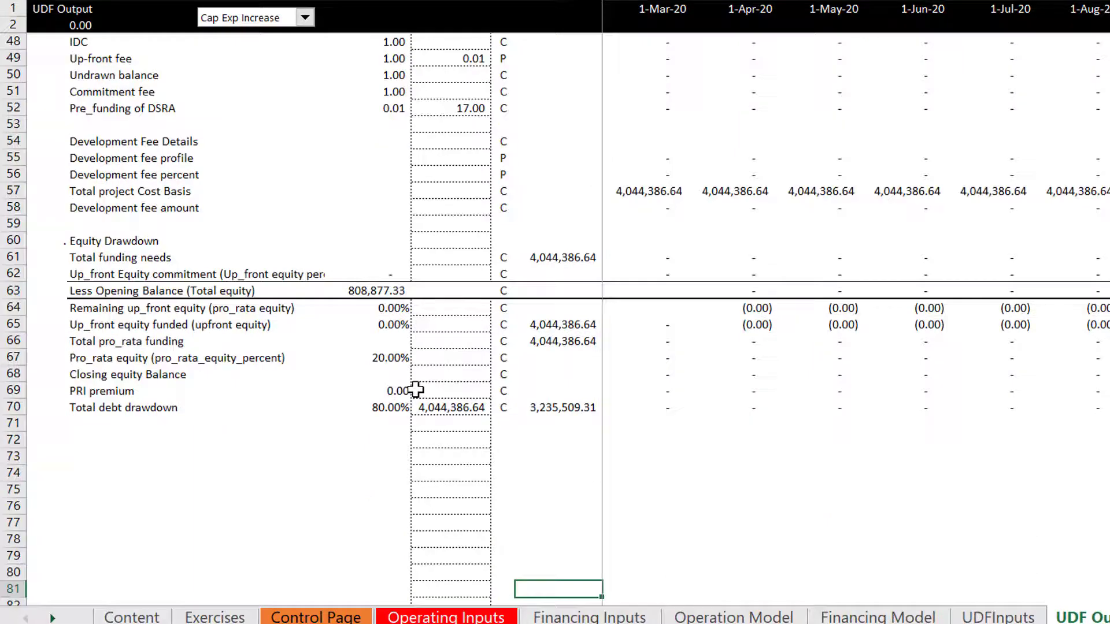
{"action": "scroll", "coordinate": [415, 390], "scroll_direction": "up", "scroll_amount": 12}
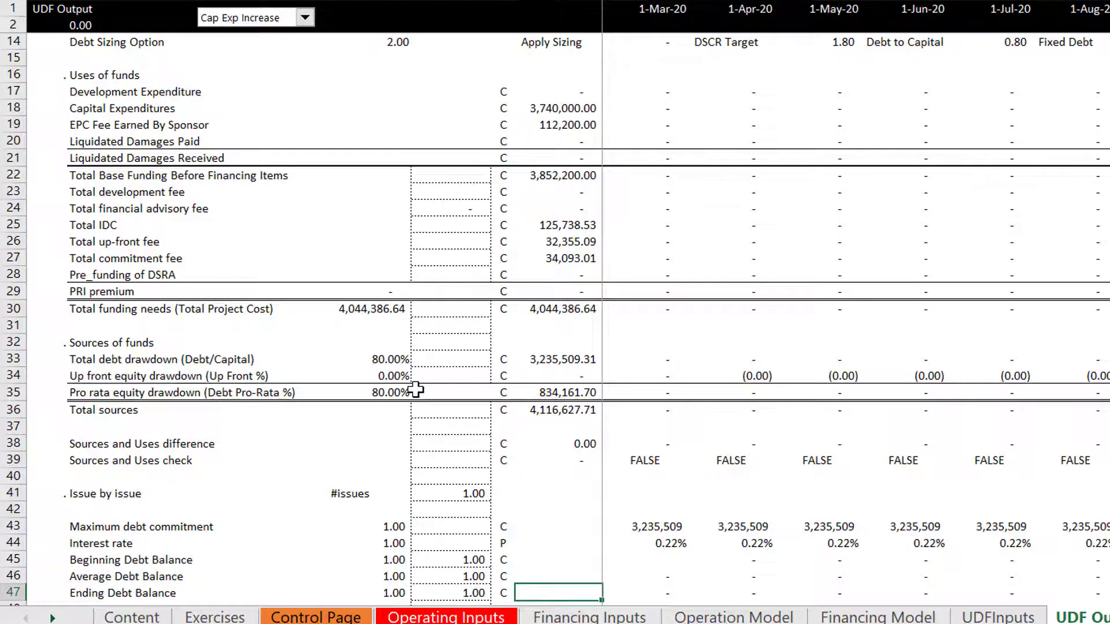
{"action": "key", "text": "Page_Up"}
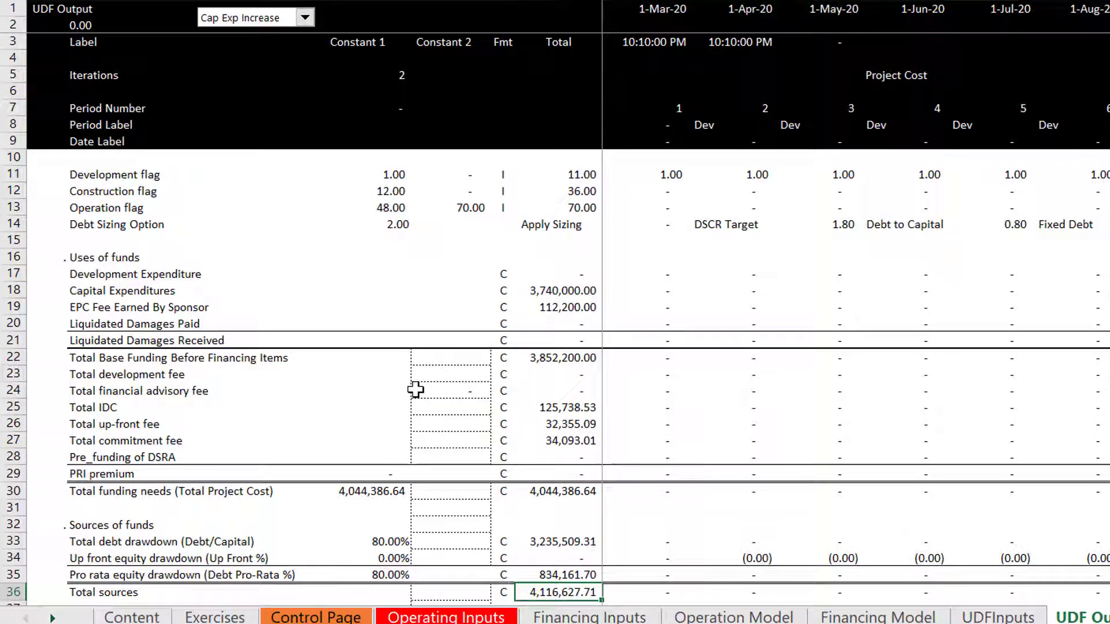
- Open the UDFInputs sheet and look over the Code Input and Constant columns and the first period's column
{"action": "key", "text": "ctrl+Page_Up"}
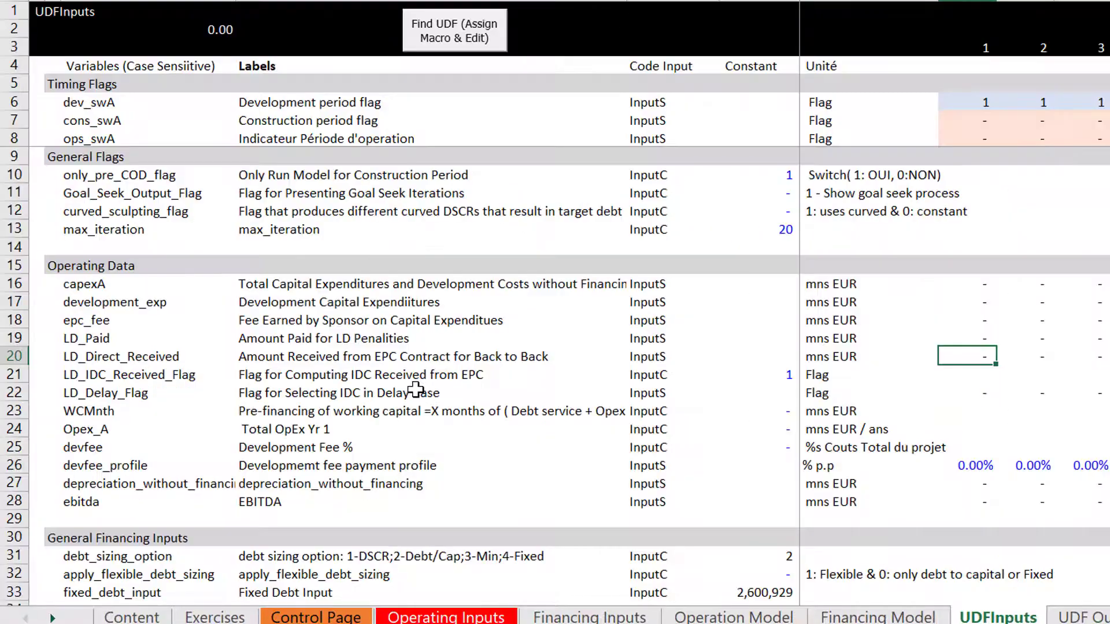
{"action": "key", "text": "Left"}
{"action": "key", "text": "Left"}
{"action": "key", "text": "Left"}
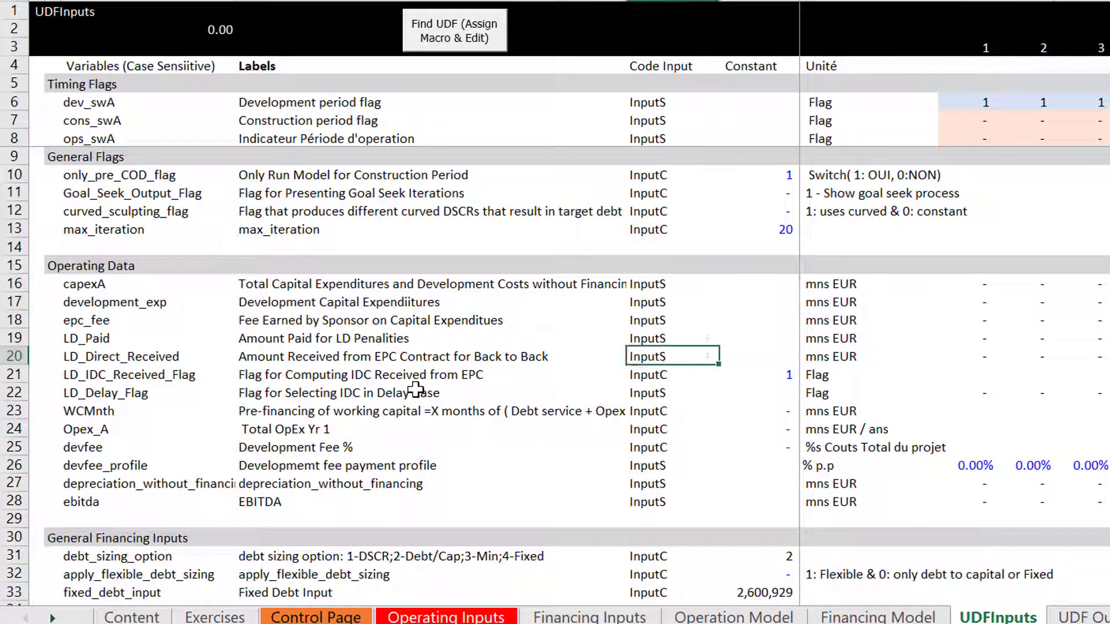
{"action": "key", "text": "Up"}
{"action": "key", "text": "Right"}
{"action": "key", "text": "Right"}
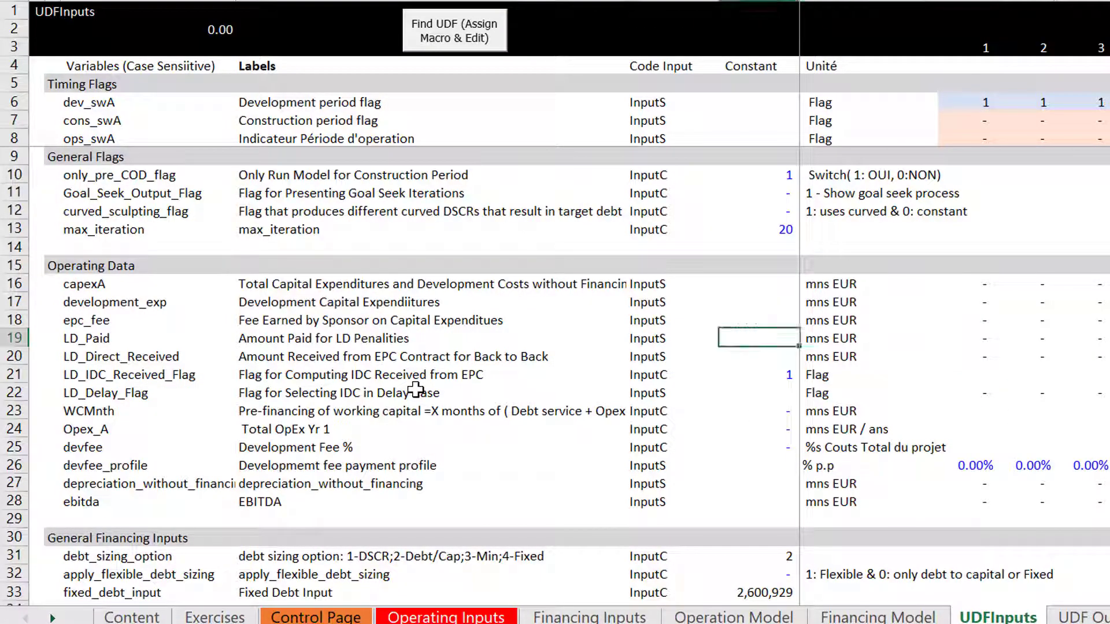
{"action": "key", "text": "Up"}
{"action": "key", "text": "Right"}
{"action": "key", "text": "Up"}
{"action": "key", "text": "Up"}
{"action": "key", "text": "Up"}
{"action": "key", "text": "Up"}
{"action": "key", "text": "Up"}
{"action": "key", "text": "Up"}
{"action": "key", "text": "Up"}
{"action": "key", "text": "Up"}
{"action": "key", "text": "Up"}
{"action": "key", "text": "Up"}
{"action": "key", "text": "Up"}
{"action": "key", "text": "Up"}
{"action": "key", "text": "Up"}
{"action": "key", "text": "Up"}
{"action": "key", "text": "Up"}
{"action": "key", "text": "Up"}
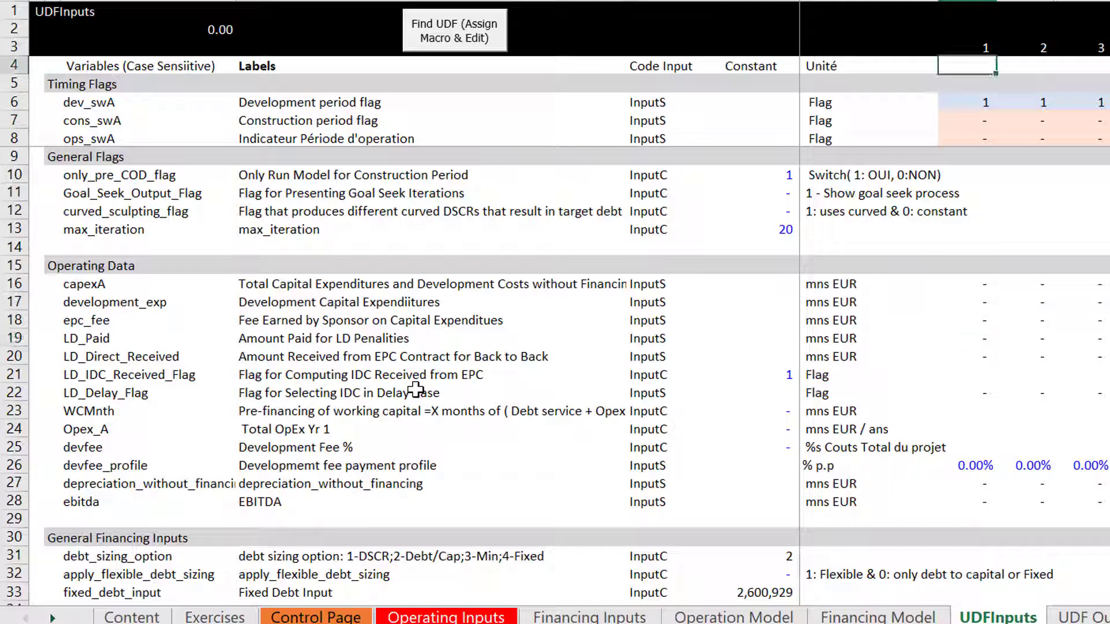
- Go down the first period's column in UDFInputs to the capexA row and examine its link to the Financing Model
{"action": "key", "text": "Down"}
{"action": "key", "text": "Down"}
{"action": "key", "text": "Down"}
{"action": "key", "text": "Down"}
{"action": "key", "text": "Down"}
{"action": "key", "text": "Down"}
{"action": "key", "text": "Down"}
{"action": "key", "text": "Down"}
{"action": "key", "text": "Down"}
{"action": "key", "text": "Down"}
{"action": "key", "text": "Down"}
{"action": "key", "text": "Down"}
{"action": "key", "text": "Down"}
{"action": "key", "text": "Down"}
{"action": "key", "text": "Down"}
{"action": "key", "text": "Up"}
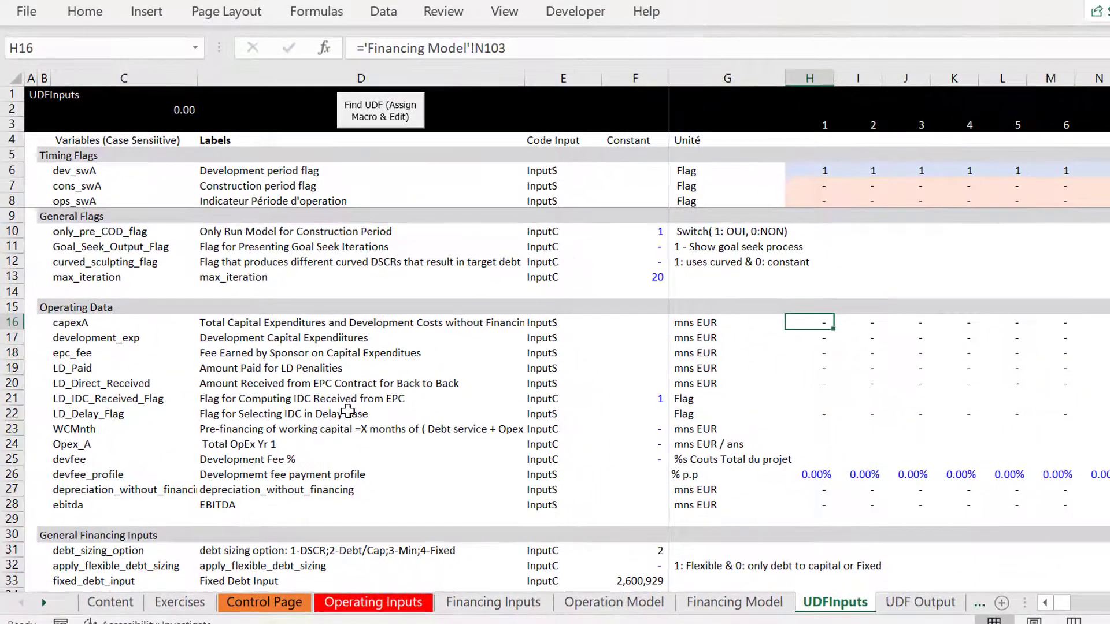
- Recolour the UDFInputs sheet through the Format Options with Mark Links from Other Sheets enabled
{"action": "key", "text": "ctrl+alt+c"}
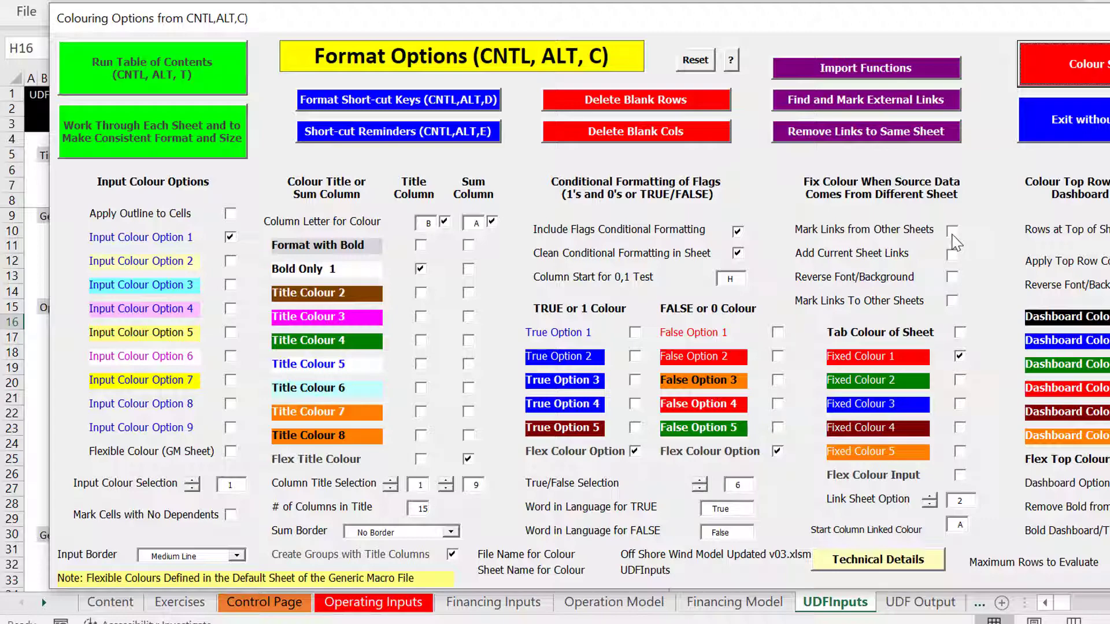
{"action": "left_click", "coordinate": [951, 232]}
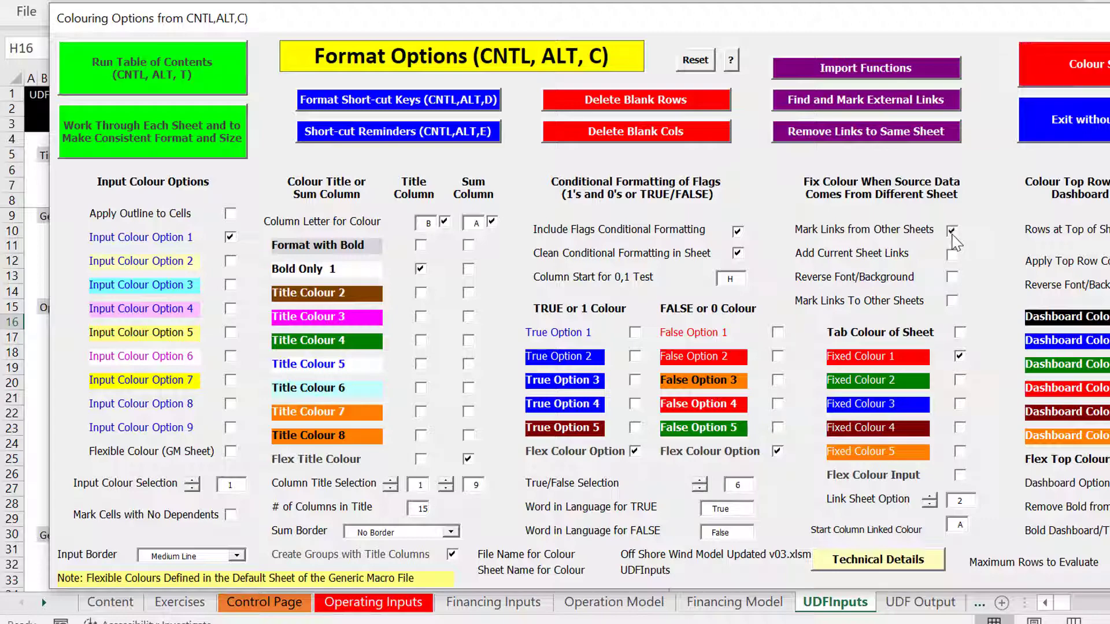
{"action": "left_click", "coordinate": [1094, 110]}
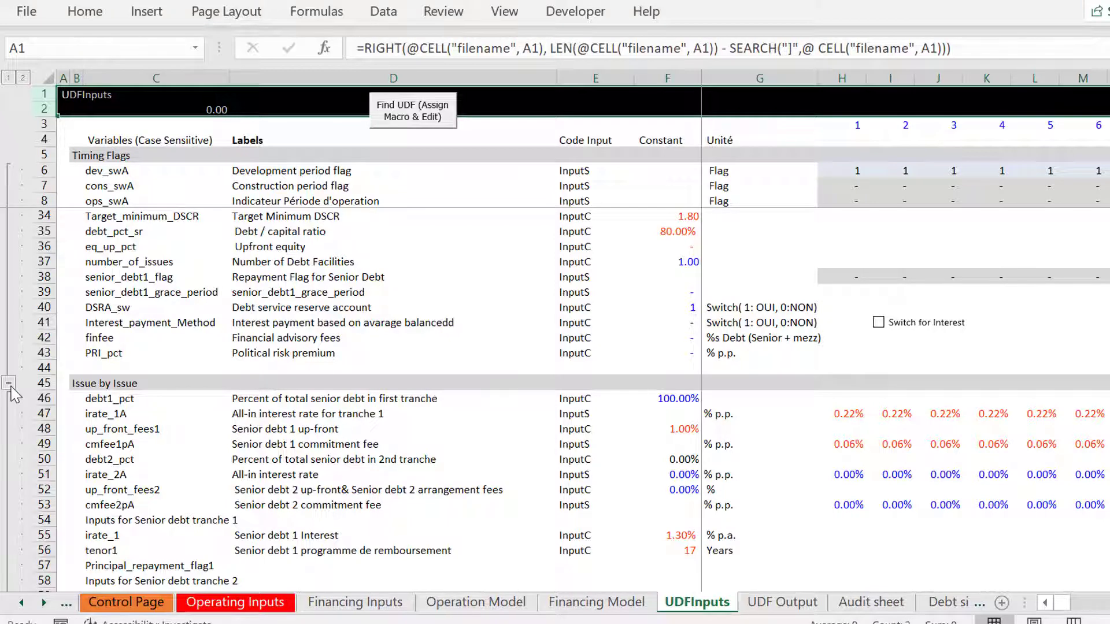
- Look over the general financing and Issue by Issue debt inputs in UDFInputs, down to the Senior debt tranche 1 heading
{"action": "left_click", "coordinate": [183, 453]}
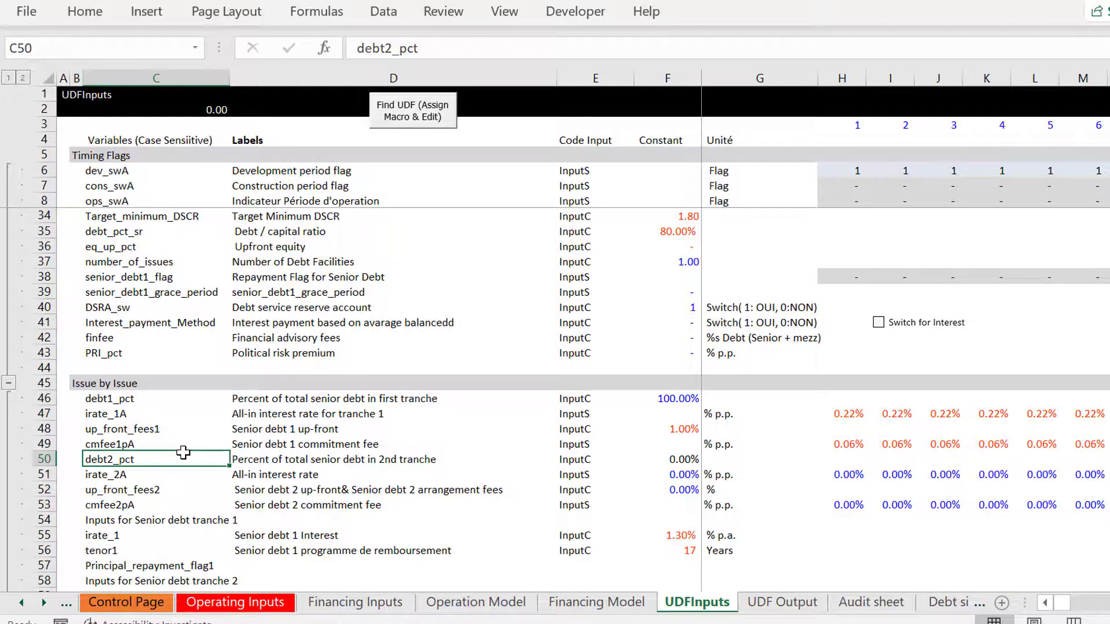
{"action": "key", "text": "ctrl+alt+c"}
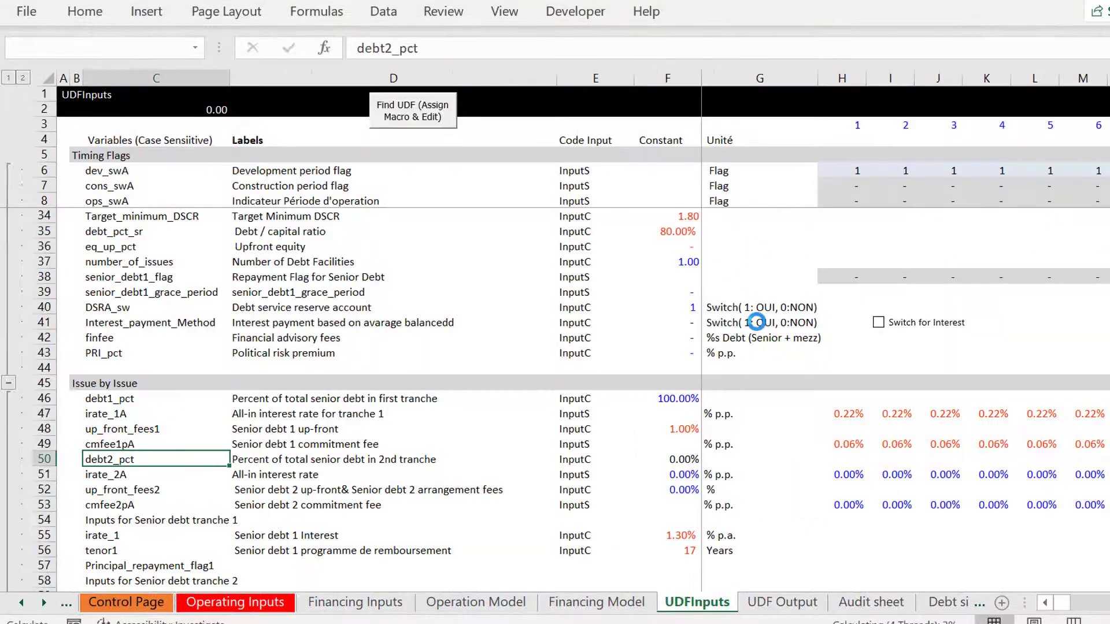
{"action": "left_click", "coordinate": [756, 323]}
{"action": "key", "text": "Down"}
{"action": "key", "text": "Down"}
{"action": "key", "text": "Down"}
{"action": "key", "text": "Down"}
{"action": "key", "text": "Down"}
{"action": "key", "text": "Down"}
{"action": "key", "text": "Down"}
{"action": "key", "text": "Down"}
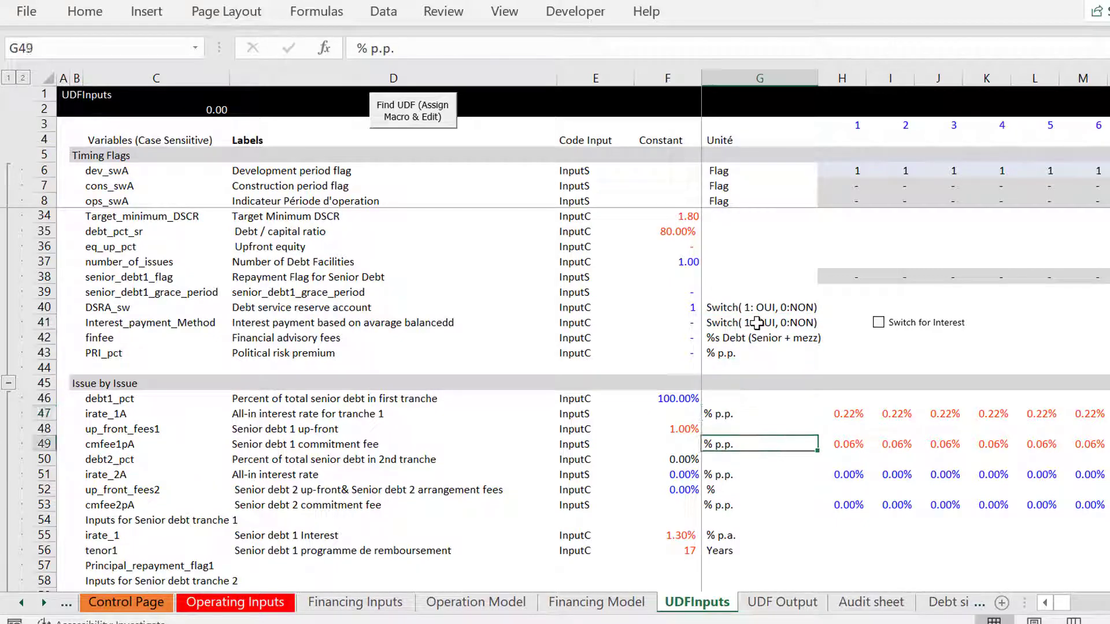
{"action": "key", "text": "Down"}
{"action": "key", "text": "Down"}
{"action": "key", "text": "Down"}
{"action": "key", "text": "Down"}
{"action": "key", "text": "Down"}
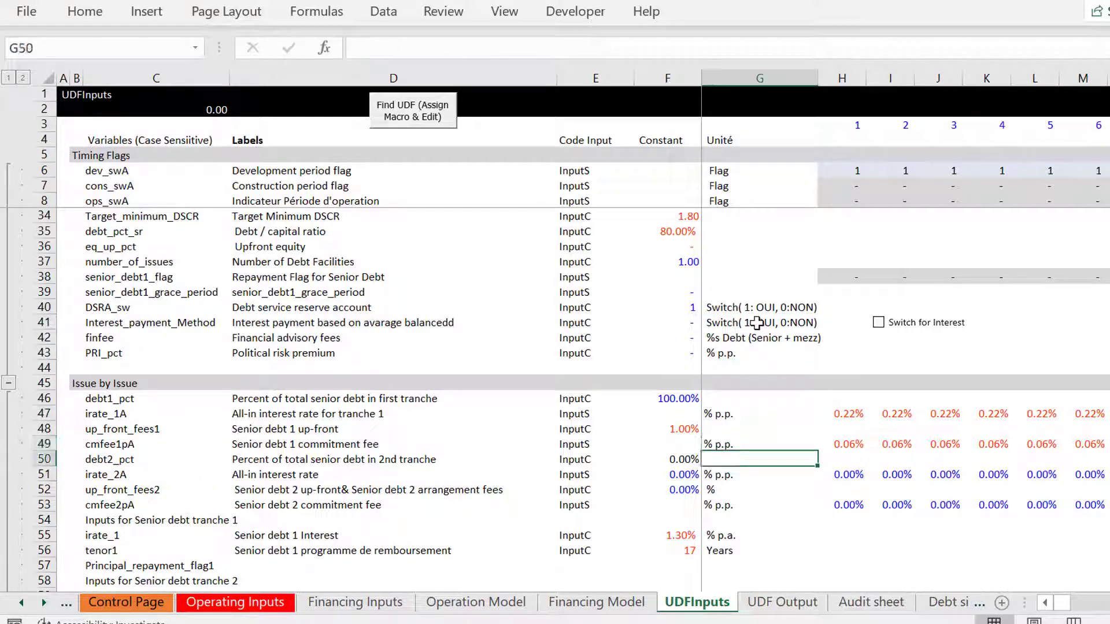
{"action": "key", "text": "Left"}
{"action": "key", "text": "Left"}
{"action": "key", "text": "Left"}
{"action": "key", "text": "Left"}
{"action": "key", "text": "Left"}
{"action": "key", "text": "Left"}
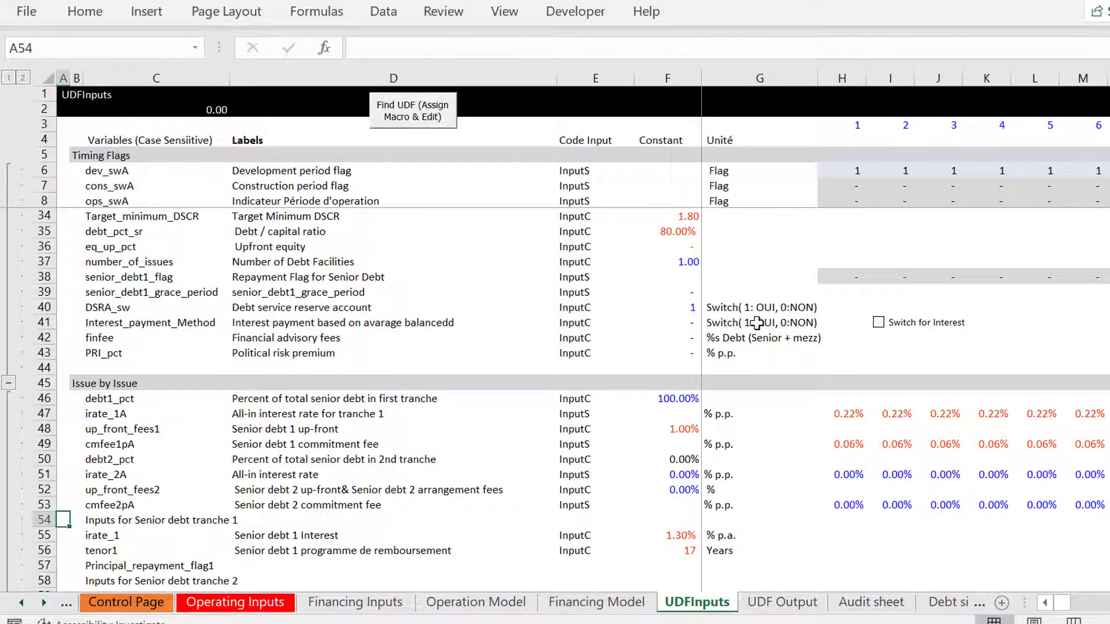
- Go back through the Financing Model and Operation Model sheets to the Control Page
{"action": "key", "text": "ctrl+Page_Up"}
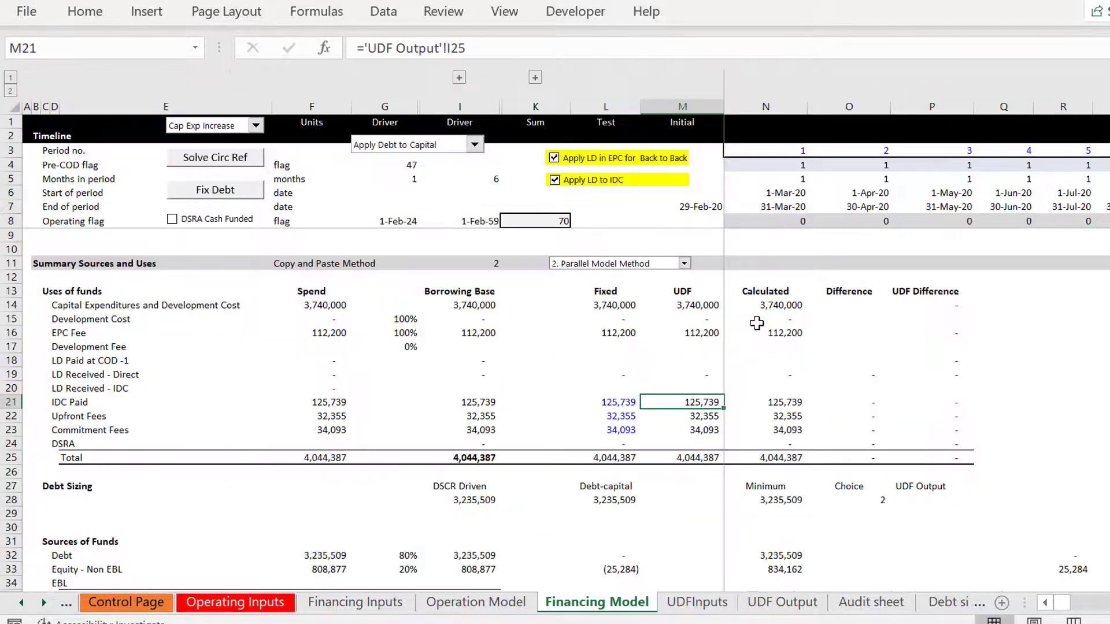
{"action": "key", "text": "ctrl+Page_Up"}
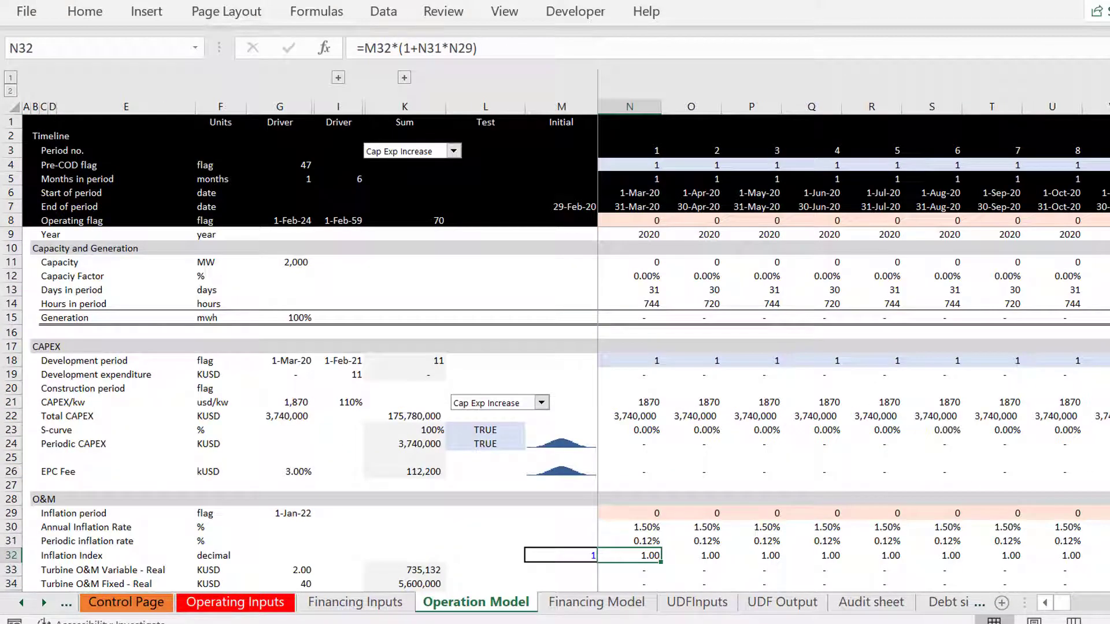
{"action": "key", "text": "alt+Tab"}
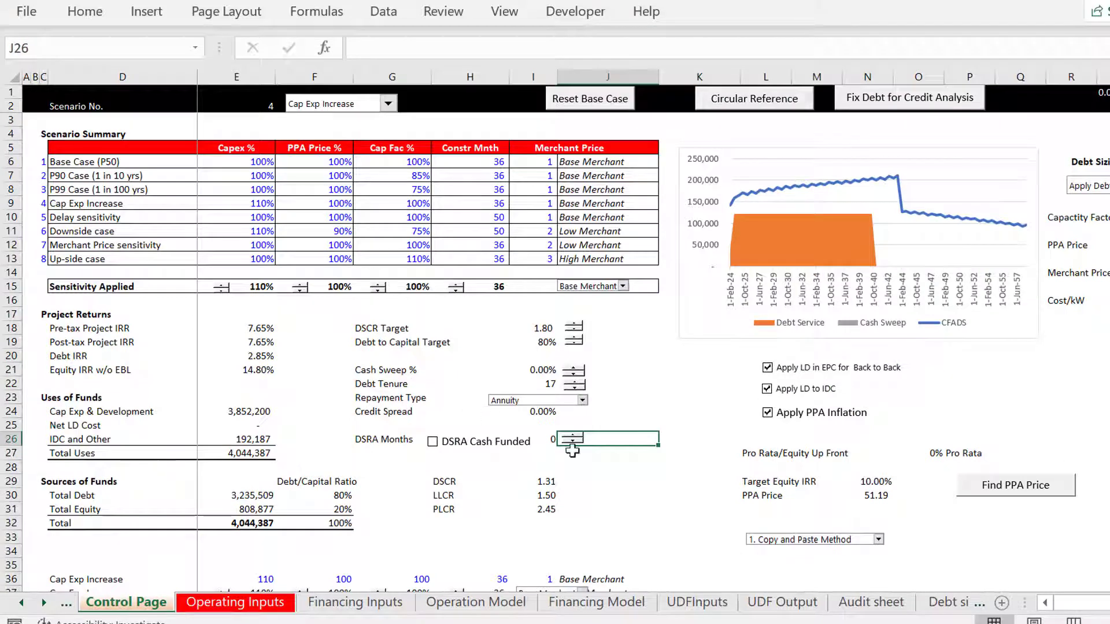
{"action": "left_click", "coordinate": [665, 419]}
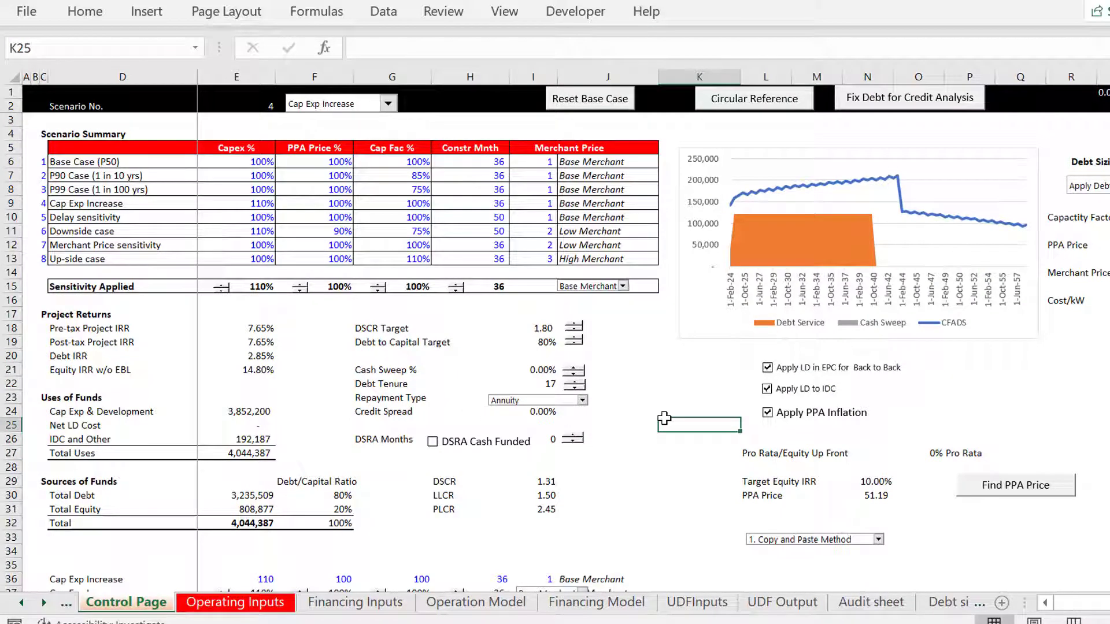
- Switch the Repayment Type to Sculpted and back to Annuity under the Copy and Paste Method
{"action": "left_click", "coordinate": [522, 403]}
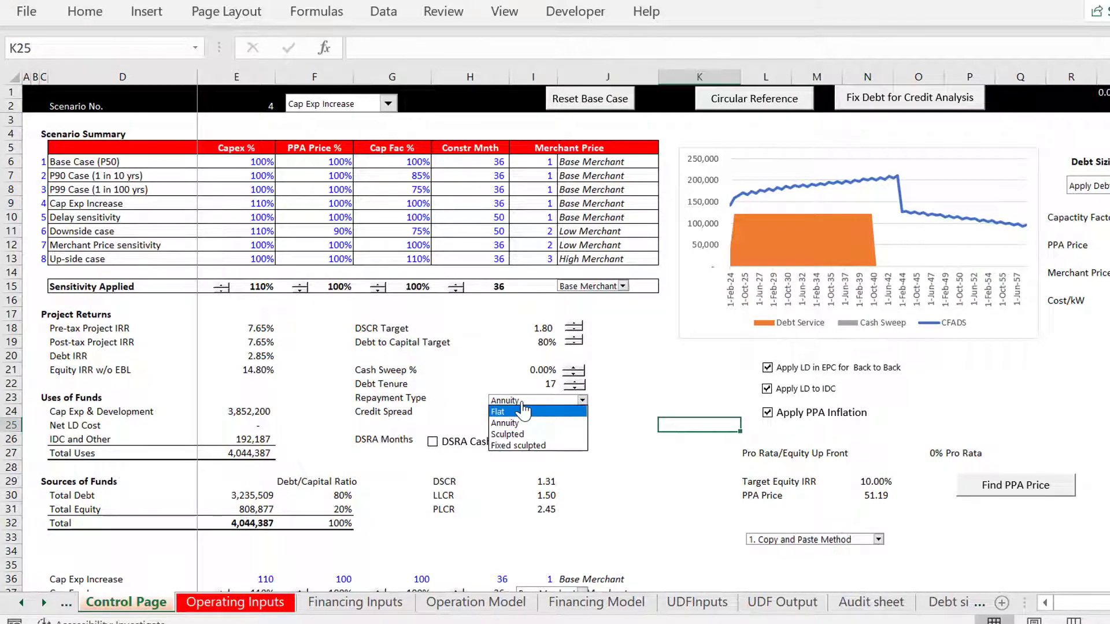
{"action": "key", "text": "Down"}
{"action": "key", "text": "Down"}
{"action": "key", "text": "Return"}
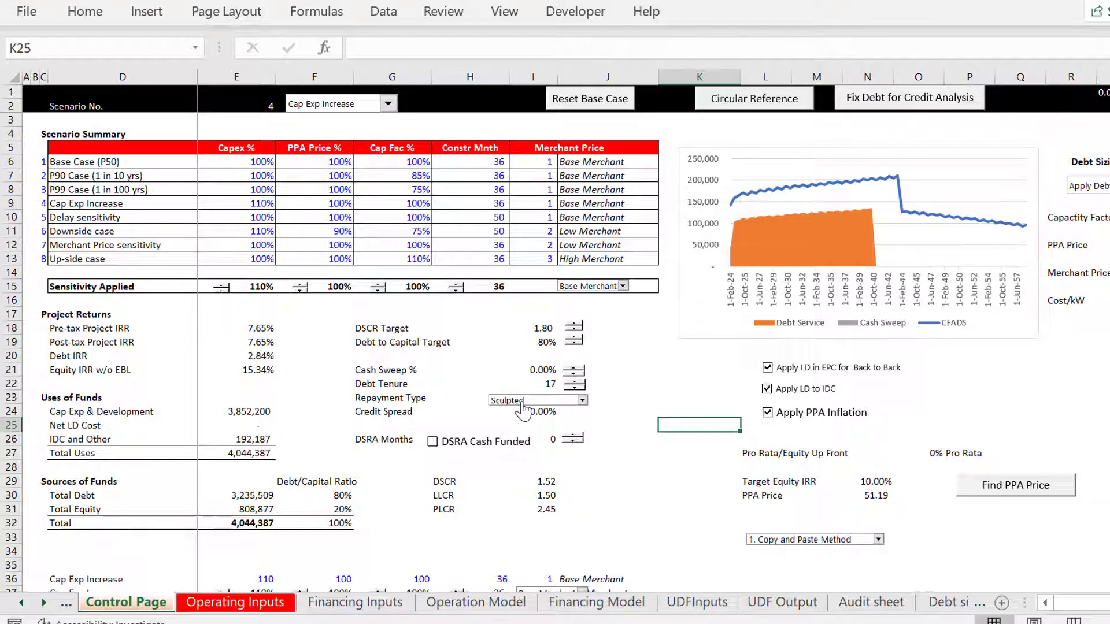
{"action": "left_click", "coordinate": [522, 403]}
{"action": "left_click", "coordinate": [522, 403]}
{"action": "key", "text": "Up"}
{"action": "key", "text": "Up"}
{"action": "left_click", "coordinate": [739, 550]}
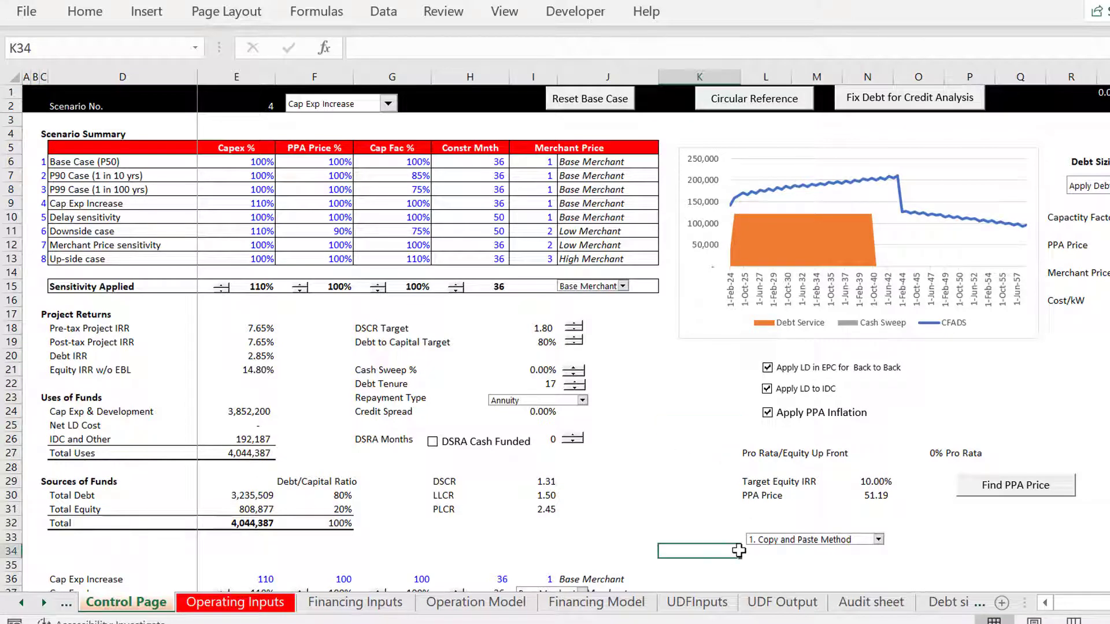
- Choose 2. Parallel Model Method for the circular reference and set the Repayment Type to Sculpted
{"action": "left_click", "coordinate": [794, 540]}
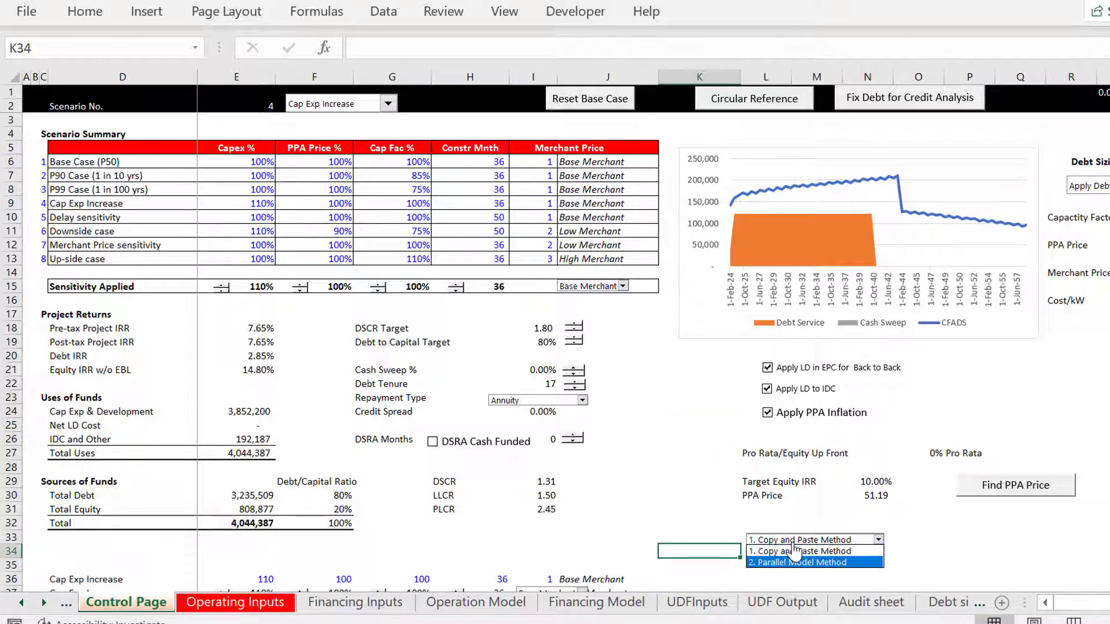
{"action": "left_click", "coordinate": [798, 561]}
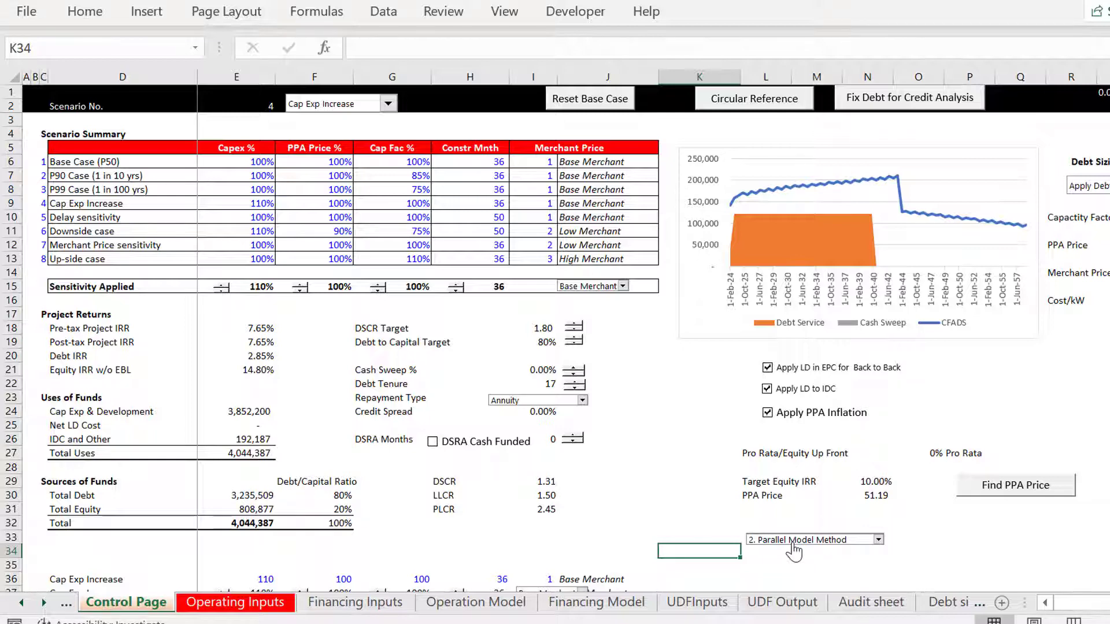
{"action": "left_click", "coordinate": [644, 409]}
{"action": "left_click", "coordinate": [548, 401]}
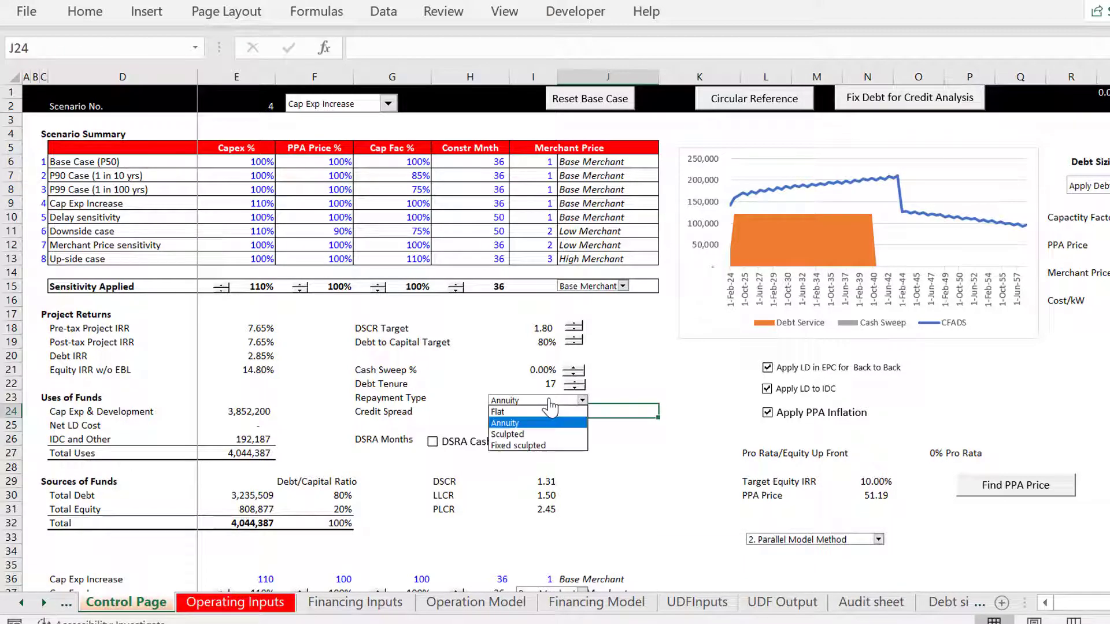
{"action": "key", "text": "Down"}
{"action": "key", "text": "Return"}
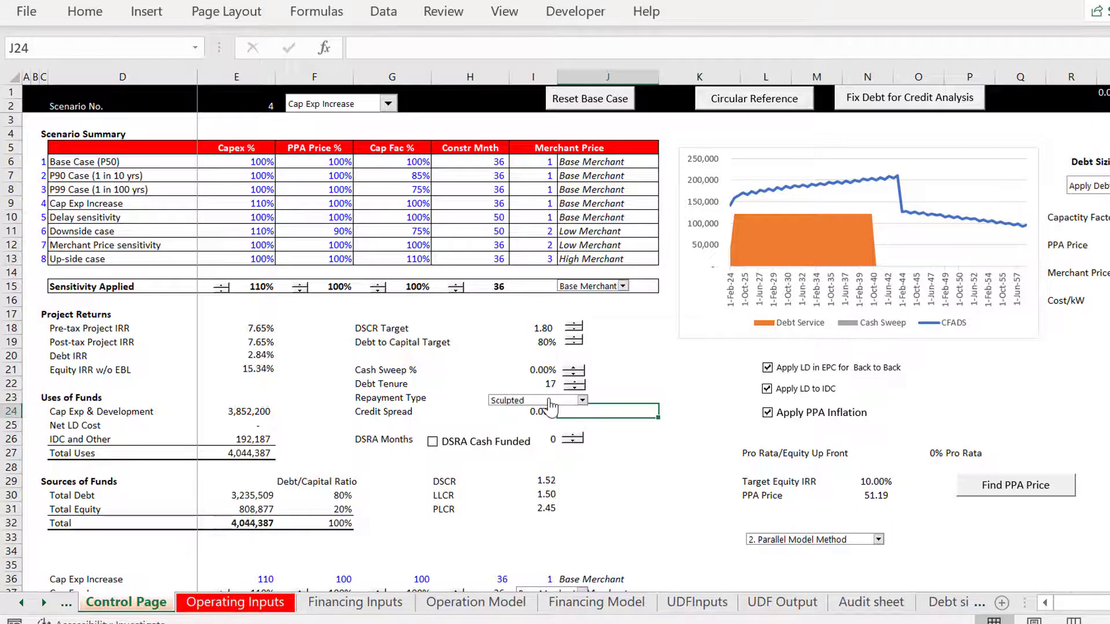
{"action": "left_click", "coordinate": [683, 468]}
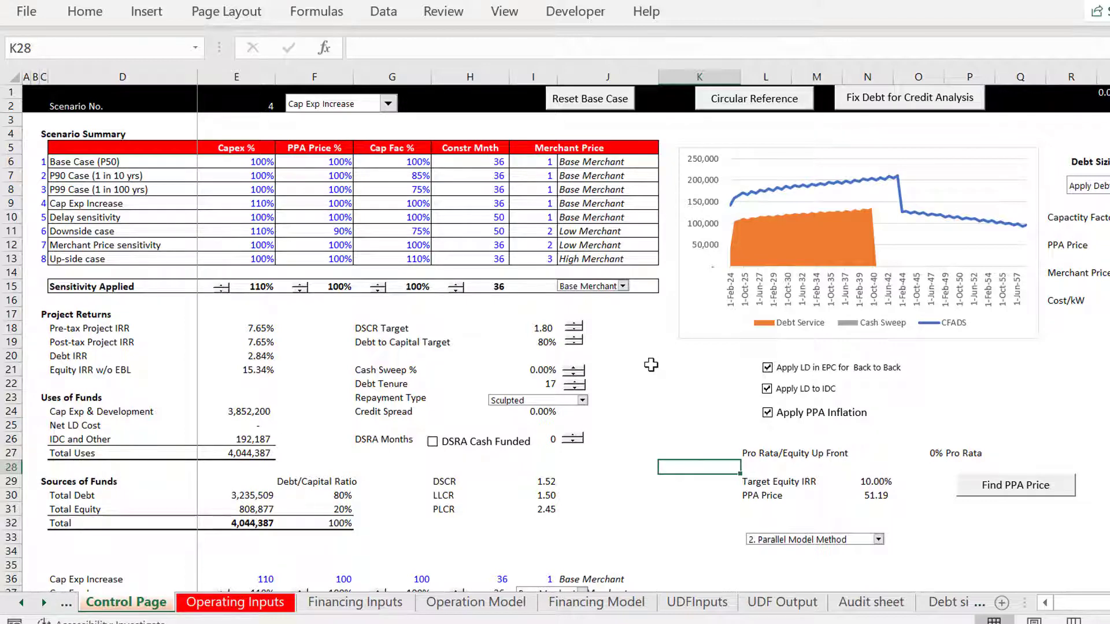
{"action": "left_click", "coordinate": [686, 426]}
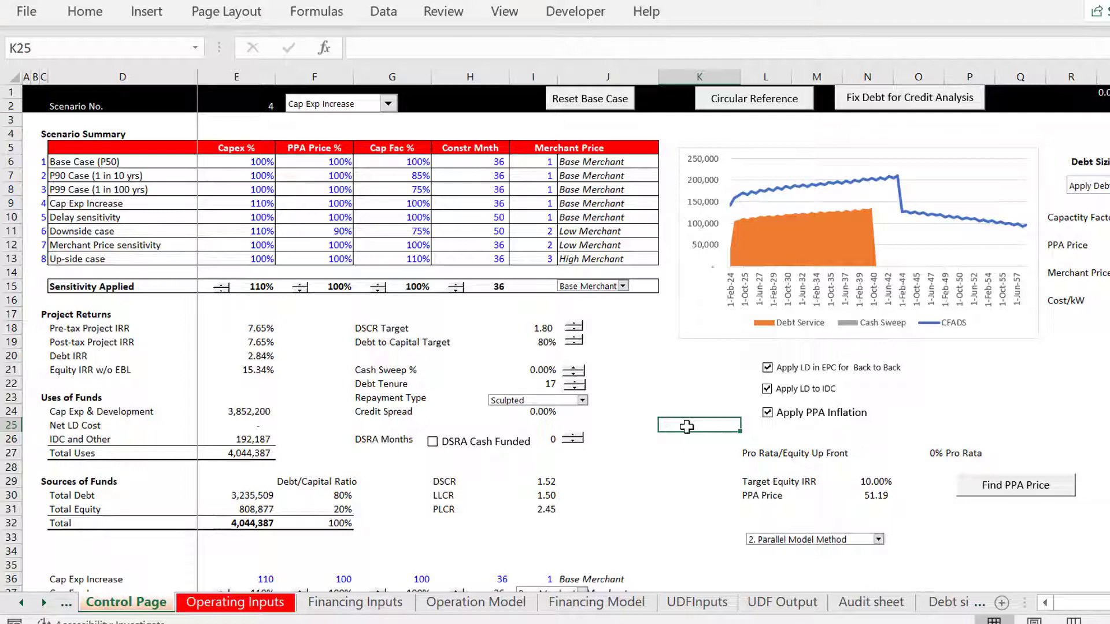
- Switch to Chrome and bring up the Google results page for the Moderna ticker
{"action": "left_click", "coordinate": [555, 623]}
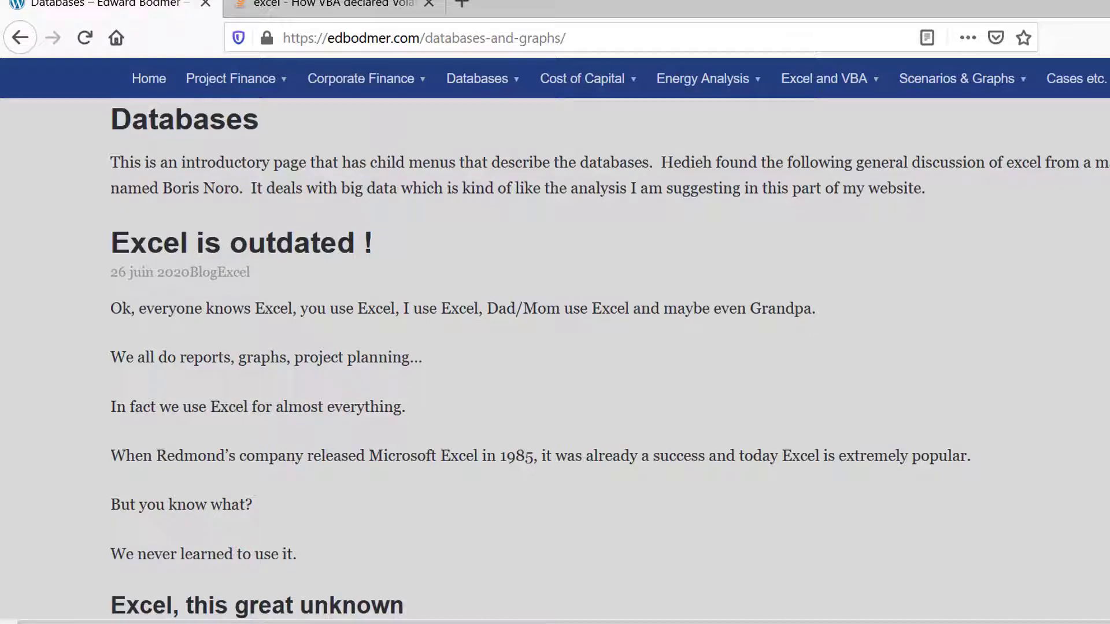
{"action": "left_click", "coordinate": [462, 509]}
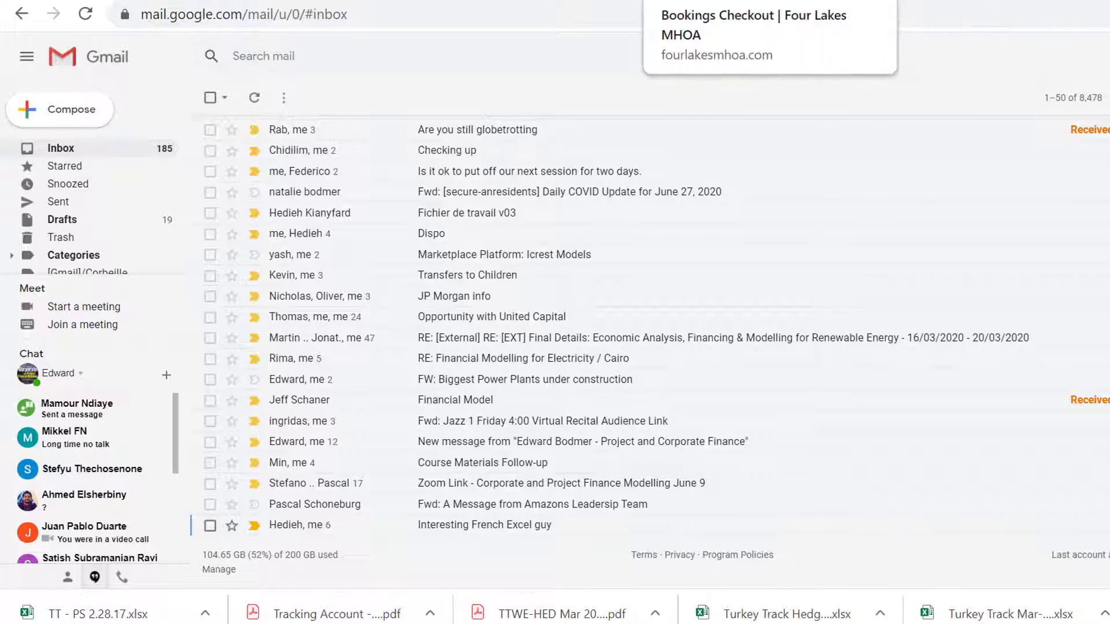
{"action": "left_click", "coordinate": [867, 1]}
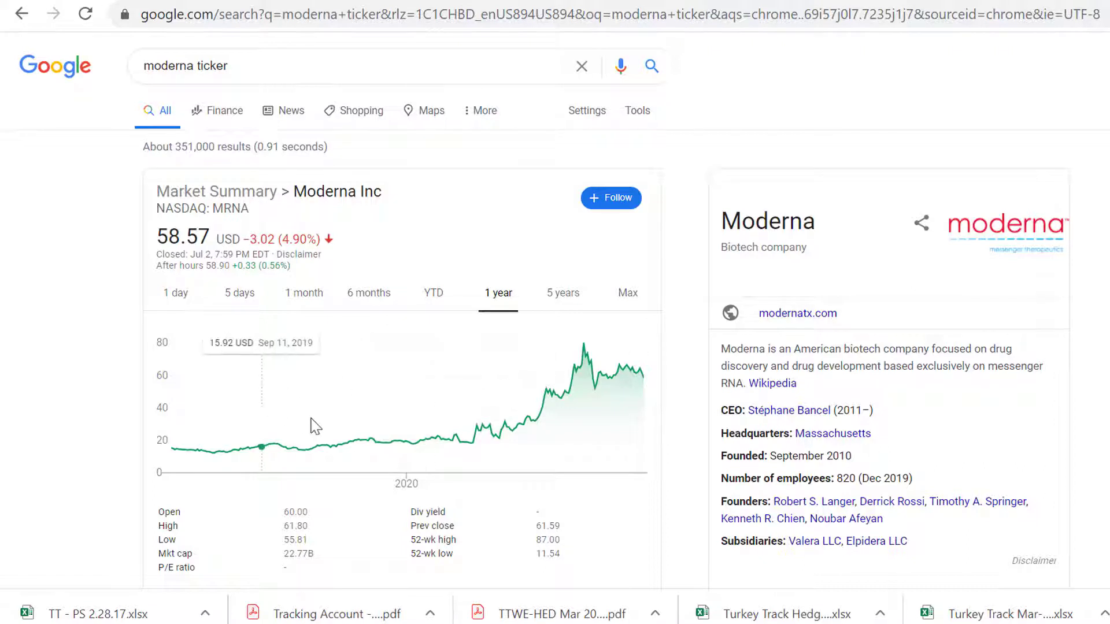
- Search Google for "pfizer ticker" and view Pfizer's stock price chart over 1 year and 5 years
{"action": "left_click", "coordinate": [270, 68]}
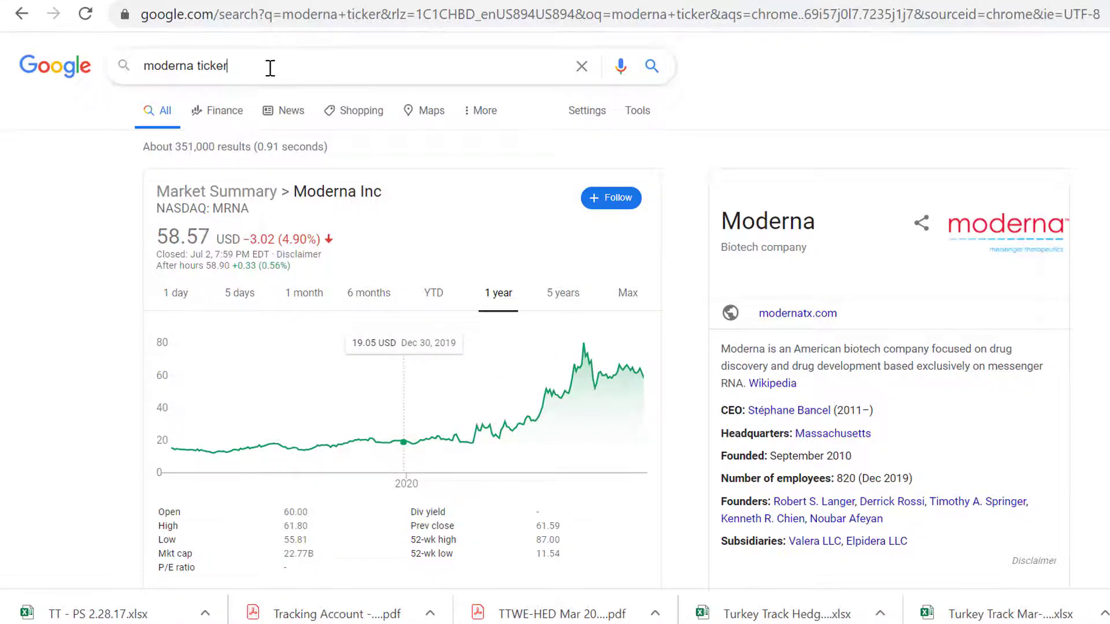
{"action": "key", "text": "BackSpace"}
{"action": "key", "text": "BackSpace"}
{"action": "key", "text": "BackSpace"}
{"action": "key", "text": "BackSpace"}
{"action": "key", "text": "BackSpace"}
{"action": "key", "text": "BackSpace"}
{"action": "key", "text": "BackSpace"}
{"action": "key", "text": "BackSpace"}
{"action": "key", "text": "BackSpace"}
{"action": "key", "text": "BackSpace"}
{"action": "key", "text": "BackSpace"}
{"action": "key", "text": "BackSpace"}
{"action": "key", "text": "BackSpace"}
{"action": "key", "text": "BackSpace"}
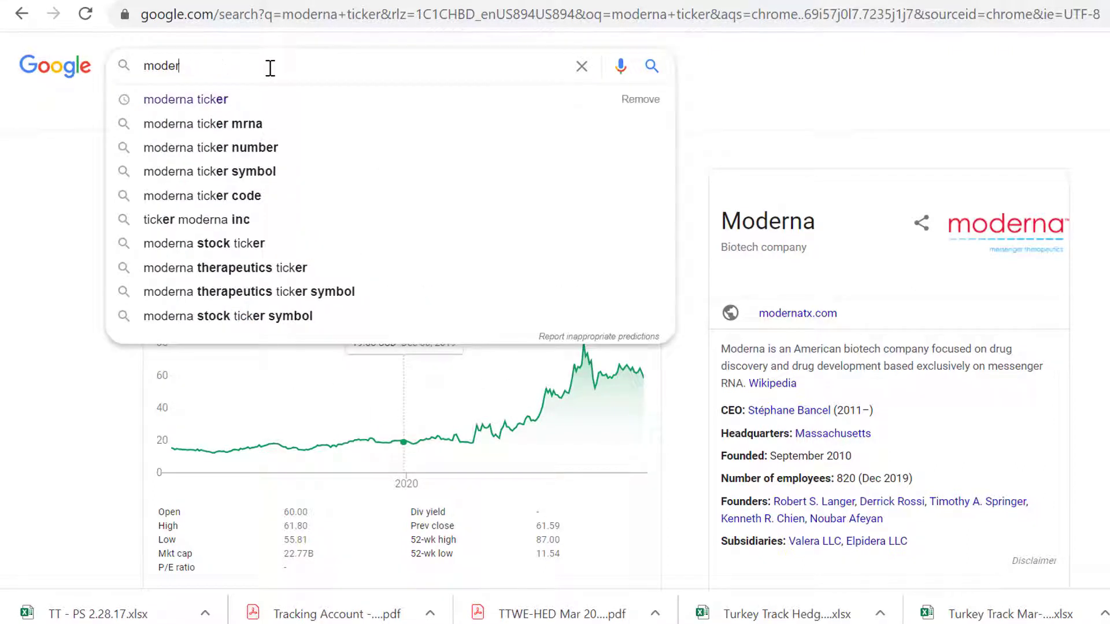
{"action": "type", "text": "pfiser"}
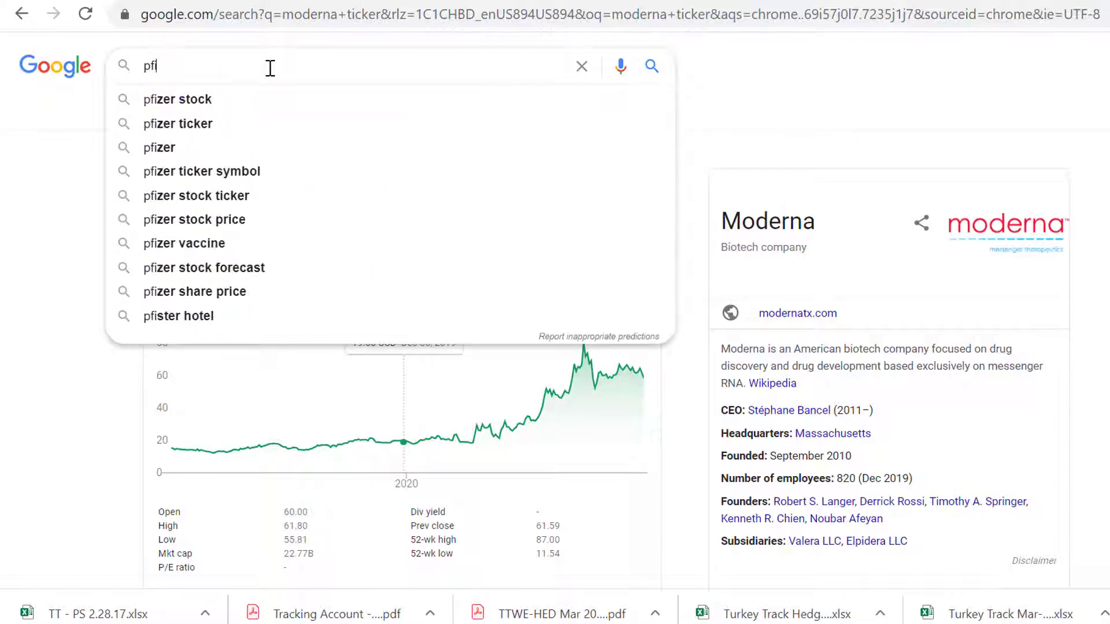
{"action": "type", "text": " t"}
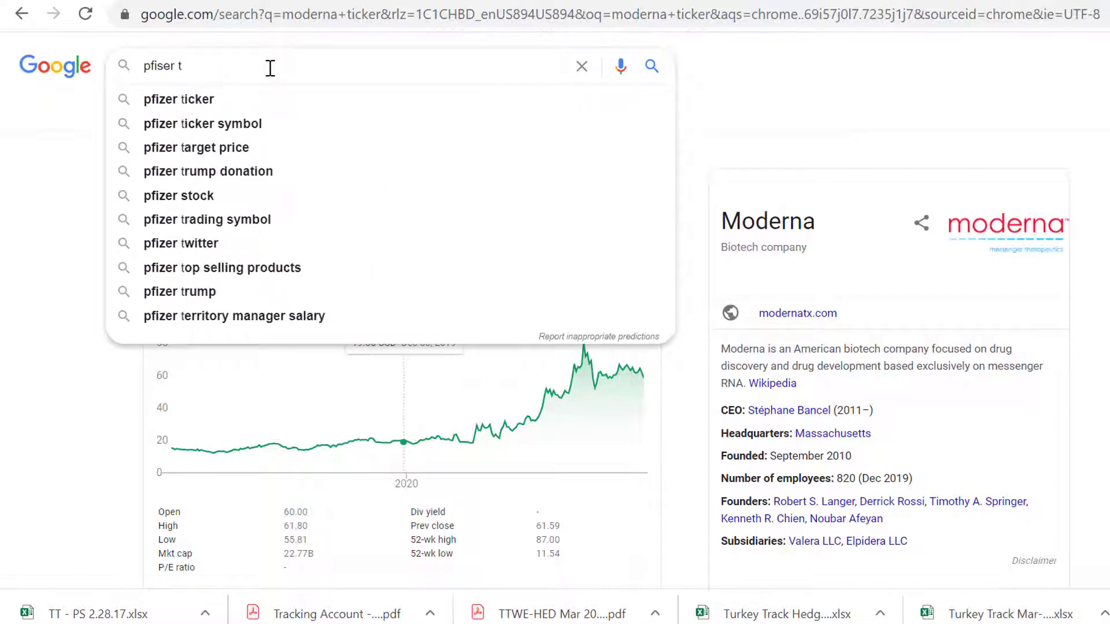
{"action": "key", "text": "Down"}
{"action": "key", "text": "Return"}
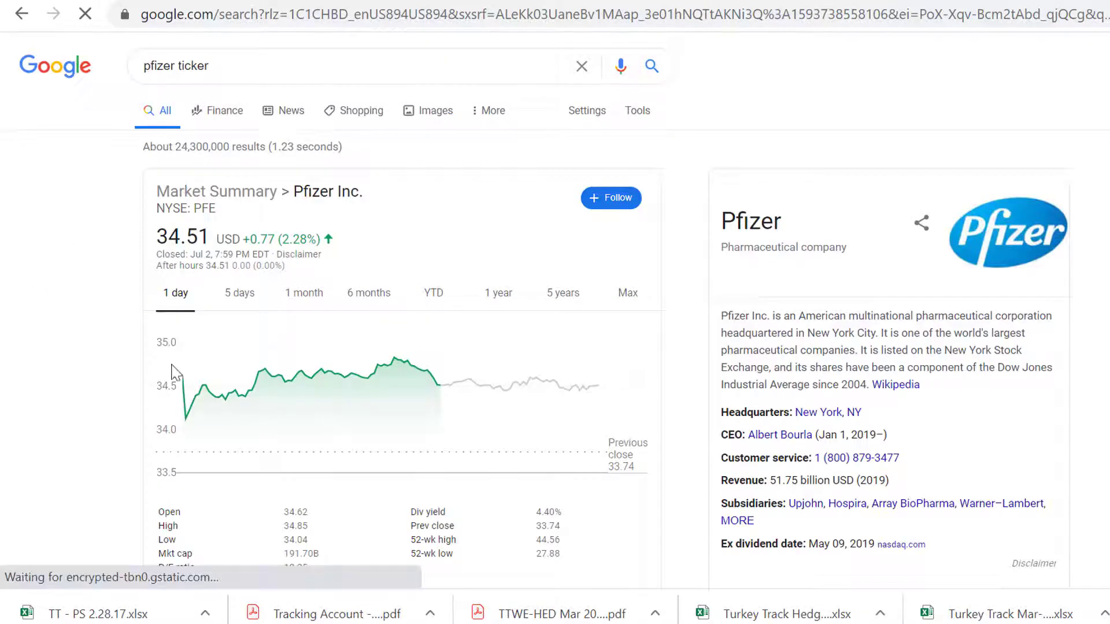
{"action": "left_click", "coordinate": [500, 295]}
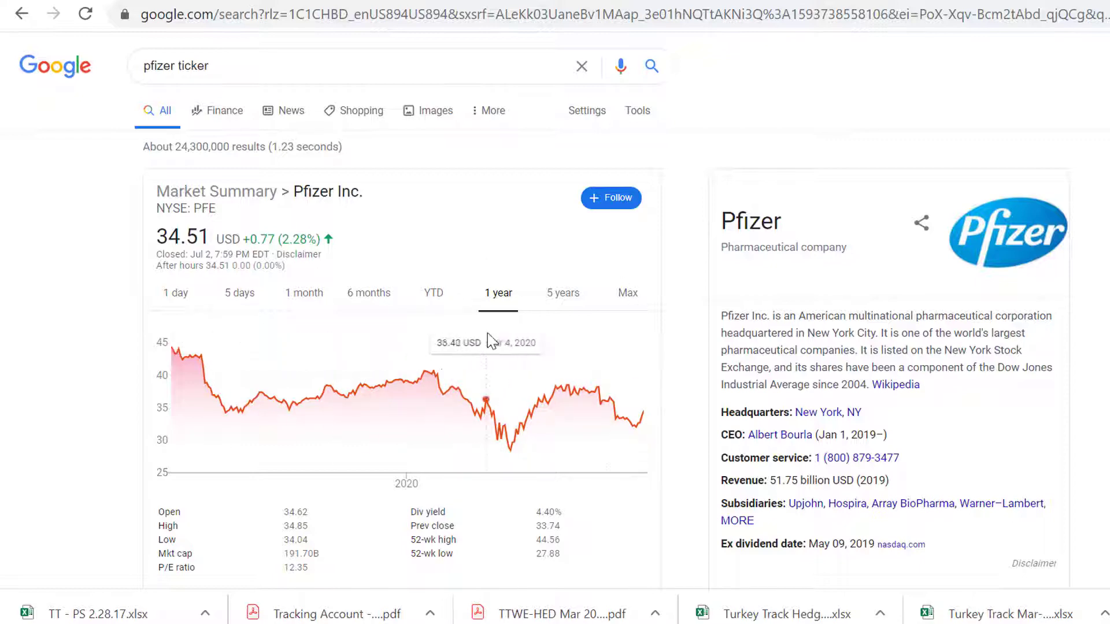
{"action": "left_click", "coordinate": [553, 300]}
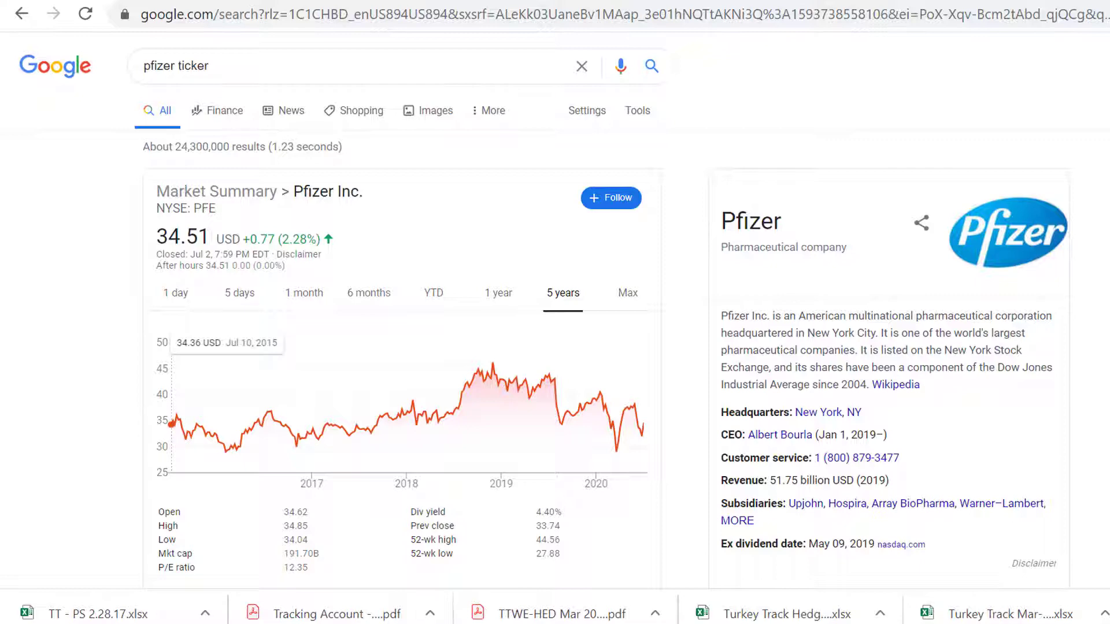
- Return to the Off Shore Wind Model workbook in Excel and open the start of the Operating Inputs sheet
{"action": "mouse_move", "coordinate": [804, 618]}
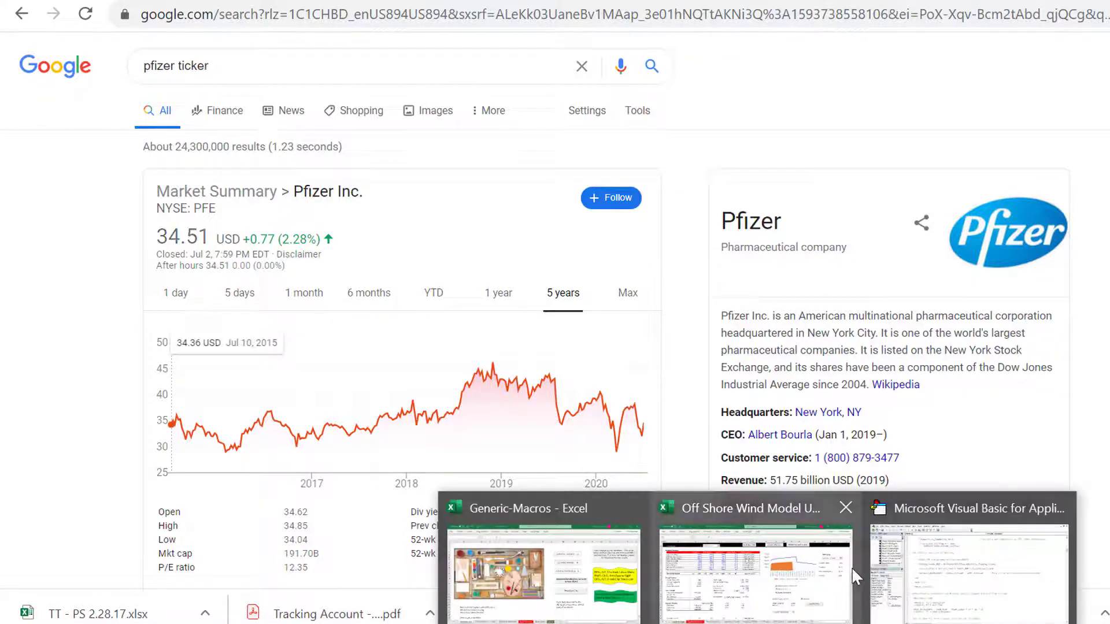
{"action": "left_click", "coordinate": [808, 590]}
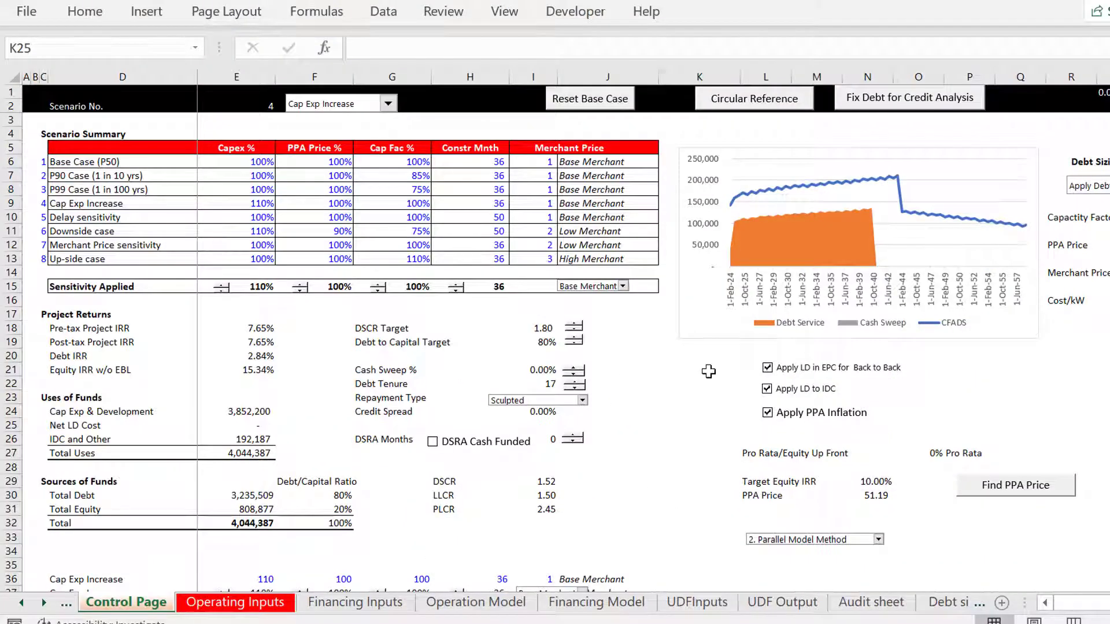
{"action": "left_click", "coordinate": [708, 371]}
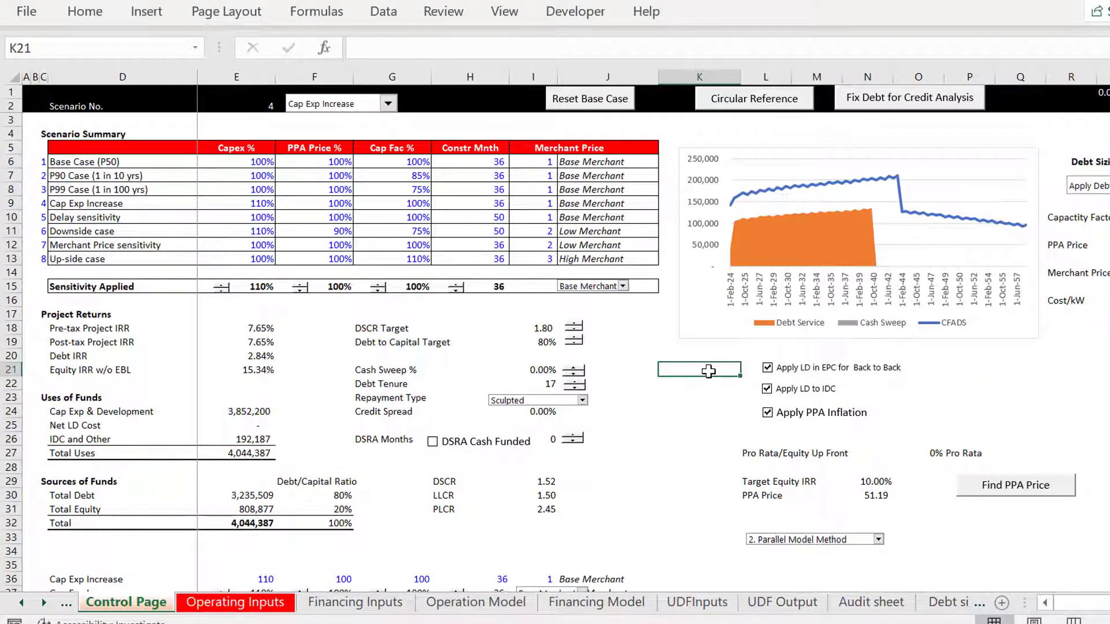
{"action": "key", "text": "ctrl+Page_Down"}
{"action": "key", "text": "Page_Up"}
{"action": "key", "text": "Page_Up"}
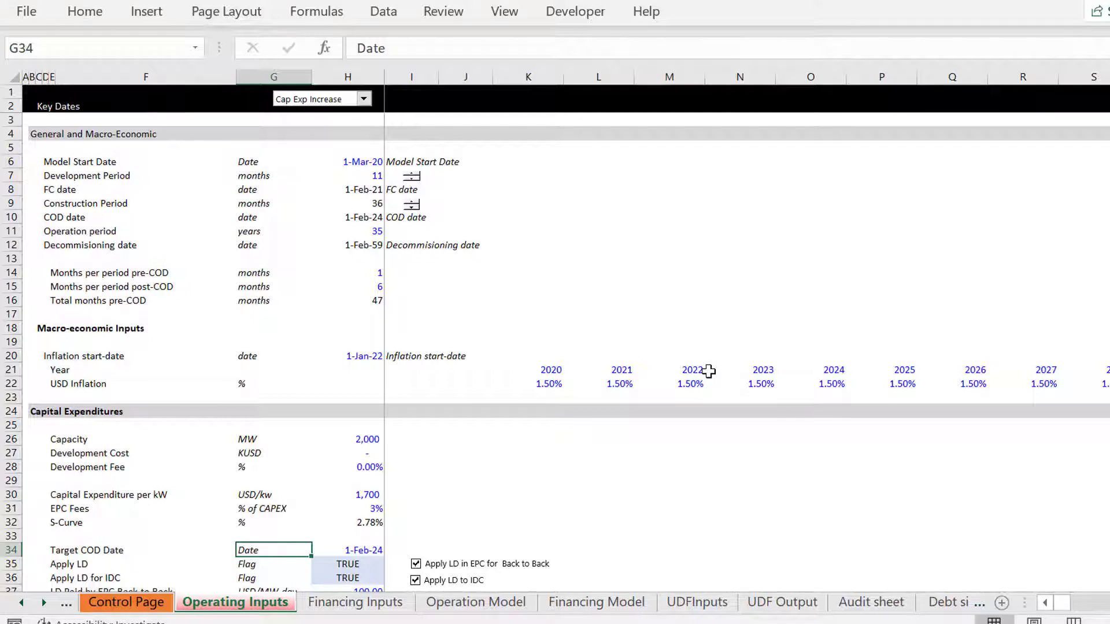
- Set the Development Cost under Capital Expenditures to 300,000 KUSD
{"action": "key", "text": "Up"}
{"action": "key", "text": "Up"}
{"action": "key", "text": "Up"}
{"action": "key", "text": "Up"}
{"action": "key", "text": "Up"}
{"action": "key", "text": "Up"}
{"action": "key", "text": "Up"}
{"action": "key", "text": "Right"}
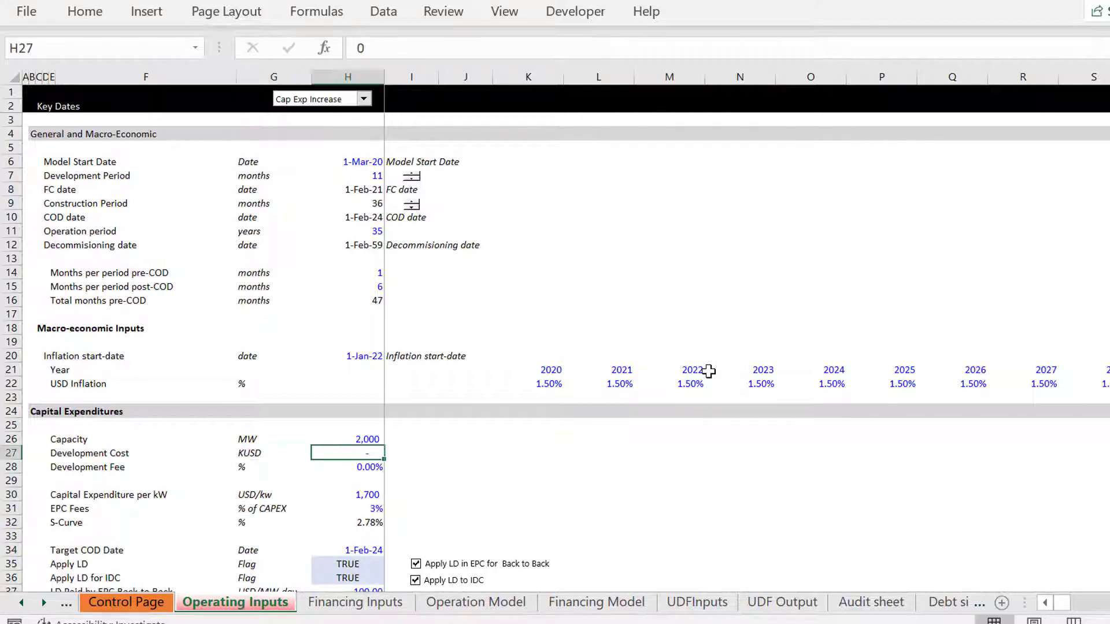
{"action": "type", "text": "300,"}
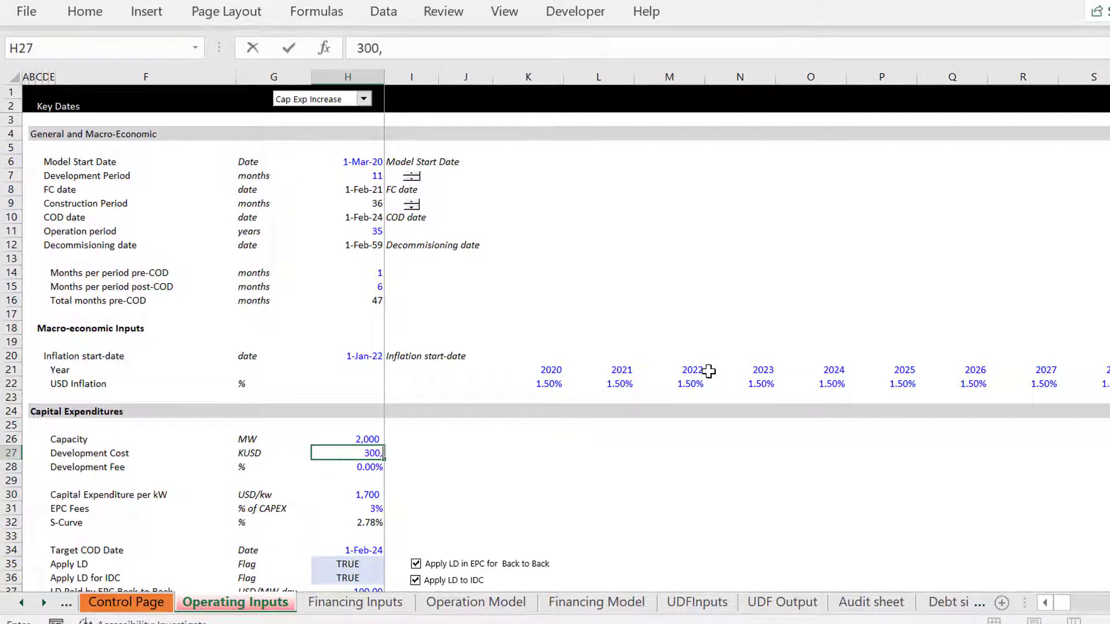
{"action": "type", "text": "000"}
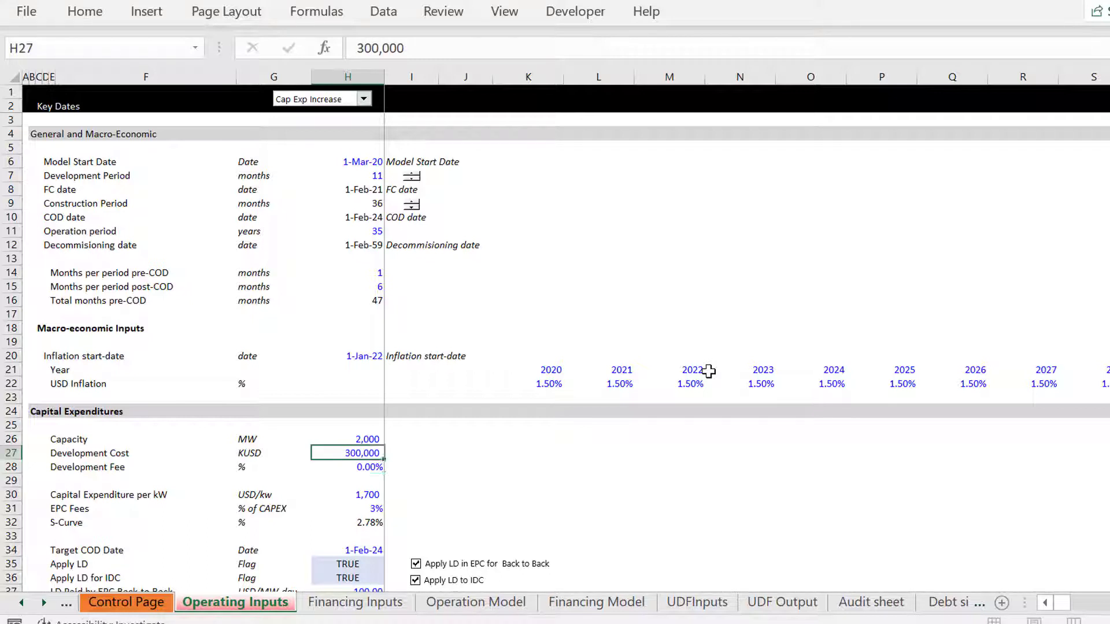
{"action": "key", "text": "Return"}
{"action": "key", "text": "Up"}
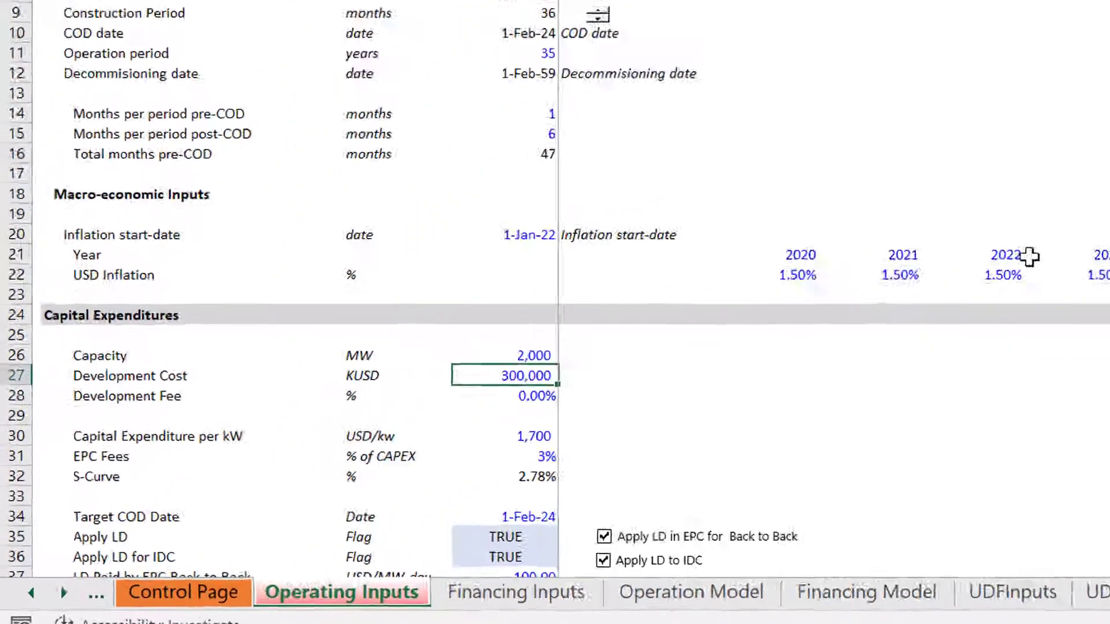
- Review the Capital Expenditures inputs and inspect the formula behind the S-Curve percentage
{"action": "key", "text": "Down"}
{"action": "key", "text": "Down"}
{"action": "key", "text": "Down"}
{"action": "key", "text": "Down"}
{"action": "key", "text": "Down"}
{"action": "key", "text": "Down"}
{"action": "key", "text": "Down"}
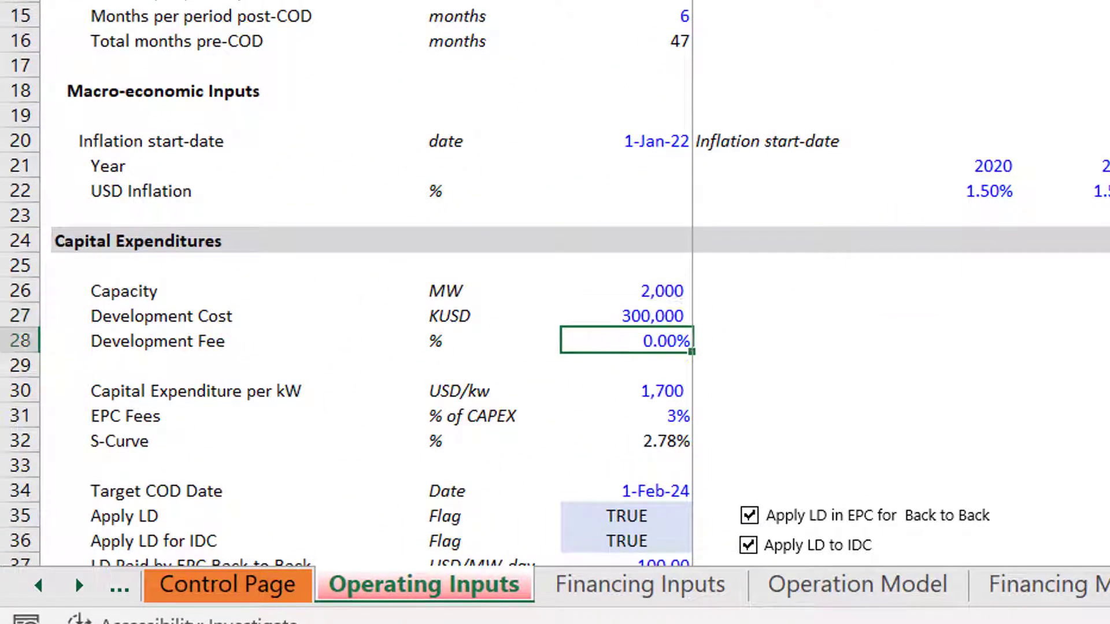
{"action": "key", "text": "Down"}
{"action": "key", "text": "Down"}
{"action": "key", "text": "Down"}
{"action": "key", "text": "Down"}
{"action": "key", "text": "Down"}
{"action": "key", "text": "Down"}
{"action": "key", "text": "Down"}
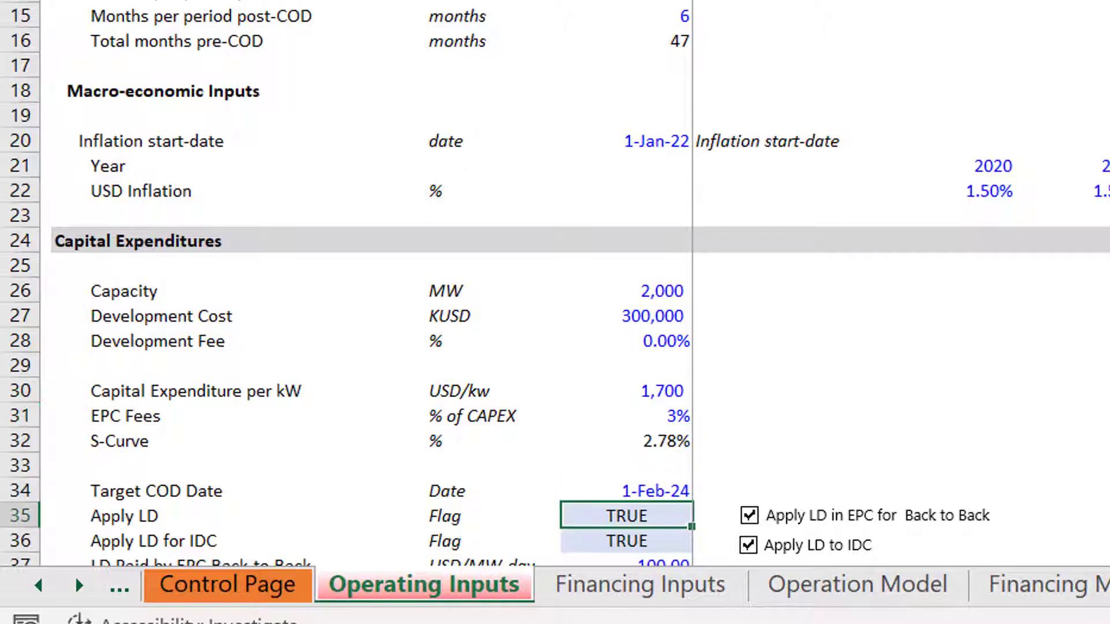
{"action": "key", "text": "Down"}
{"action": "key", "text": "Down"}
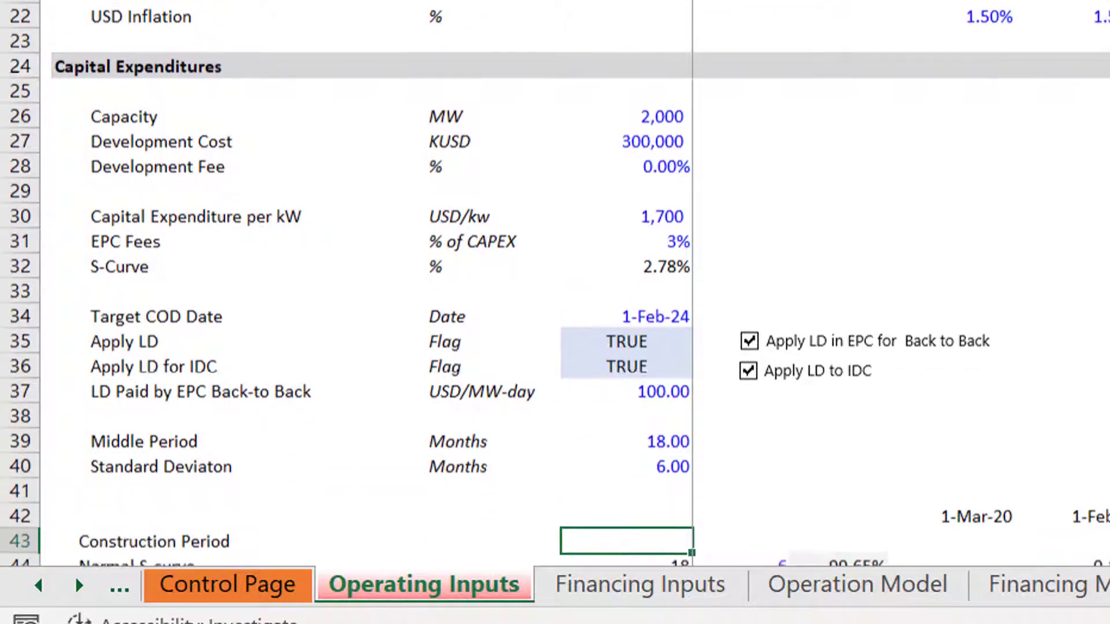
{"action": "key", "text": "Up"}
{"action": "key", "text": "Up"}
{"action": "key", "text": "Up"}
{"action": "key", "text": "Up"}
{"action": "key", "text": "Up"}
{"action": "key", "text": "Up"}
{"action": "key", "text": "Up"}
{"action": "key", "text": "Up"}
{"action": "key", "text": "Up"}
{"action": "key", "text": "Up"}
{"action": "key", "text": "Up"}
{"action": "key", "text": "Up"}
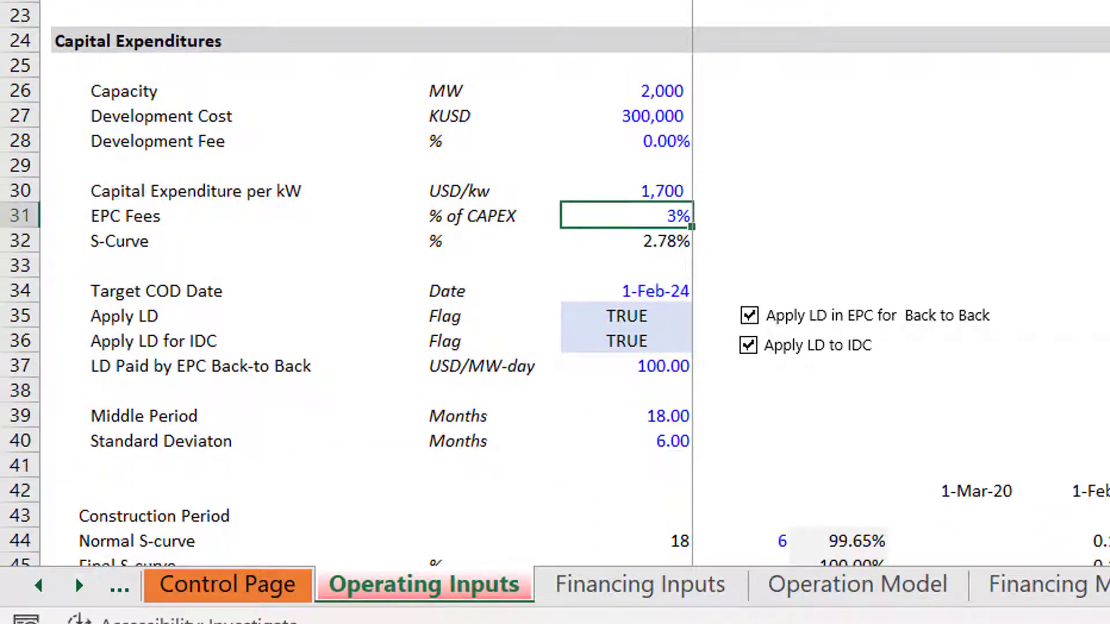
{"action": "key", "text": "Down"}
{"action": "type", "text": "=1/H9"}
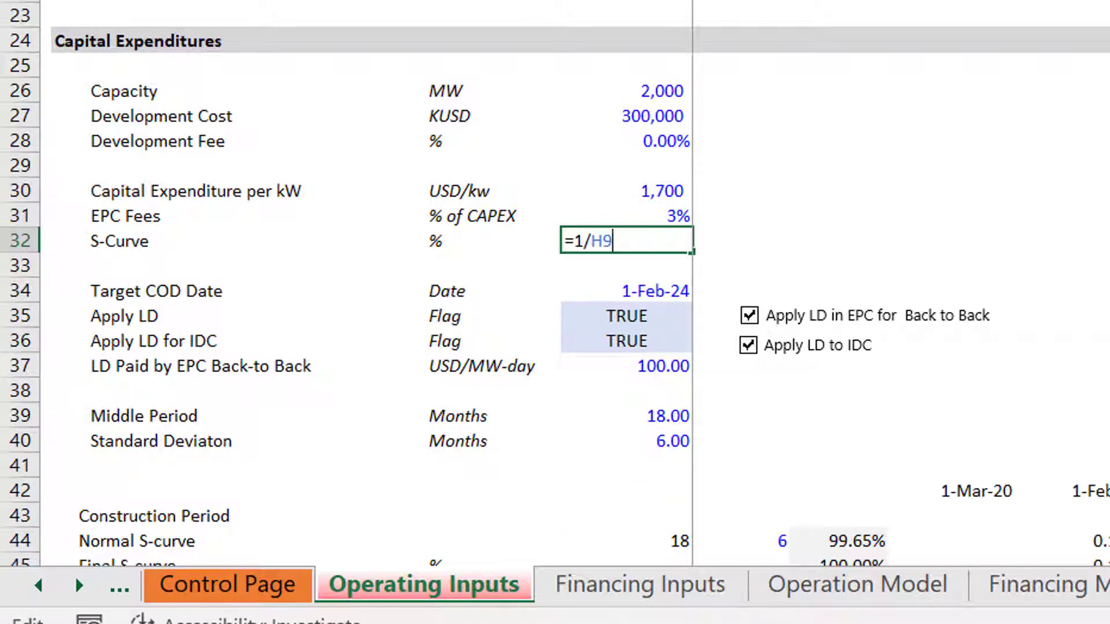
{"action": "key", "text": "ctrl+Return"}
- Look over the date and macro-economic inputs above Capital Expenditures, ending at the Development Cost row
{"action": "key", "text": "Up"}
{"action": "key", "text": "Up"}
{"action": "key", "text": "Up"}
{"action": "key", "text": "Up"}
{"action": "key", "text": "Up"}
{"action": "key", "text": "Up"}
{"action": "key", "text": "Up"}
{"action": "key", "text": "Up"}
{"action": "key", "text": "Up"}
{"action": "key", "text": "Up"}
{"action": "key", "text": "Up"}
{"action": "key", "text": "Up"}
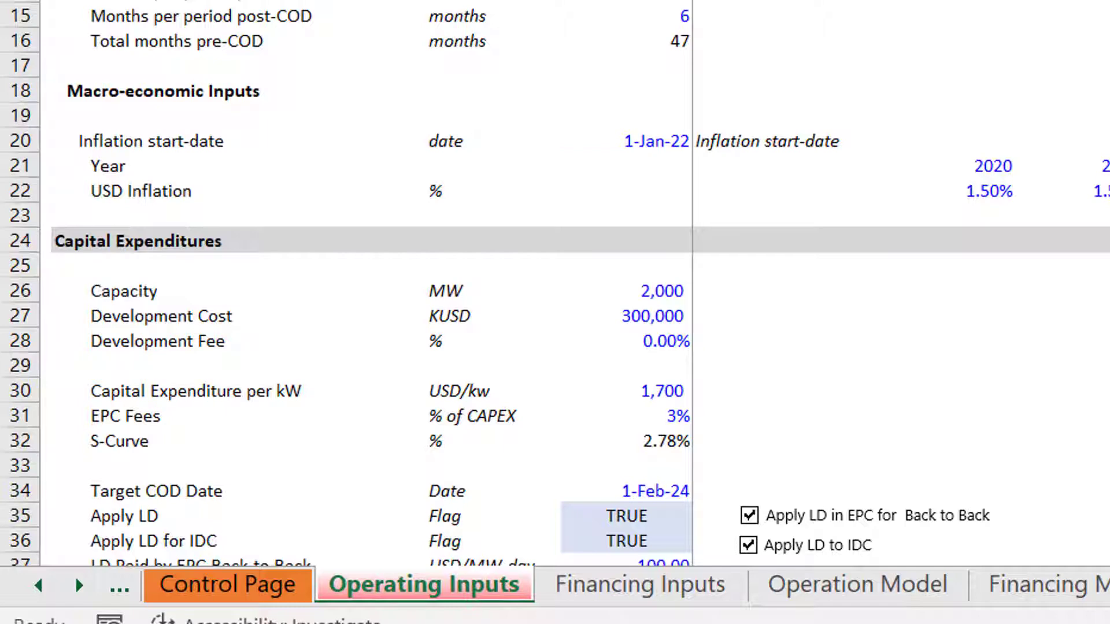
{"action": "key", "text": "Down"}
{"action": "key", "text": "Down"}
{"action": "key", "text": "Down"}
{"action": "key", "text": "Down"}
{"action": "key", "text": "Down"}
{"action": "key", "text": "Down"}
{"action": "key", "text": "Down"}
{"action": "key", "text": "Down"}
{"action": "key", "text": "Down"}
{"action": "key", "text": "Down"}
{"action": "key", "text": "Down"}
{"action": "key", "text": "Down"}
{"action": "key", "text": "Down"}
{"action": "key", "text": "Down"}
{"action": "key", "text": "Down"}
{"action": "key", "text": "Up"}
{"action": "key", "text": "Up"}
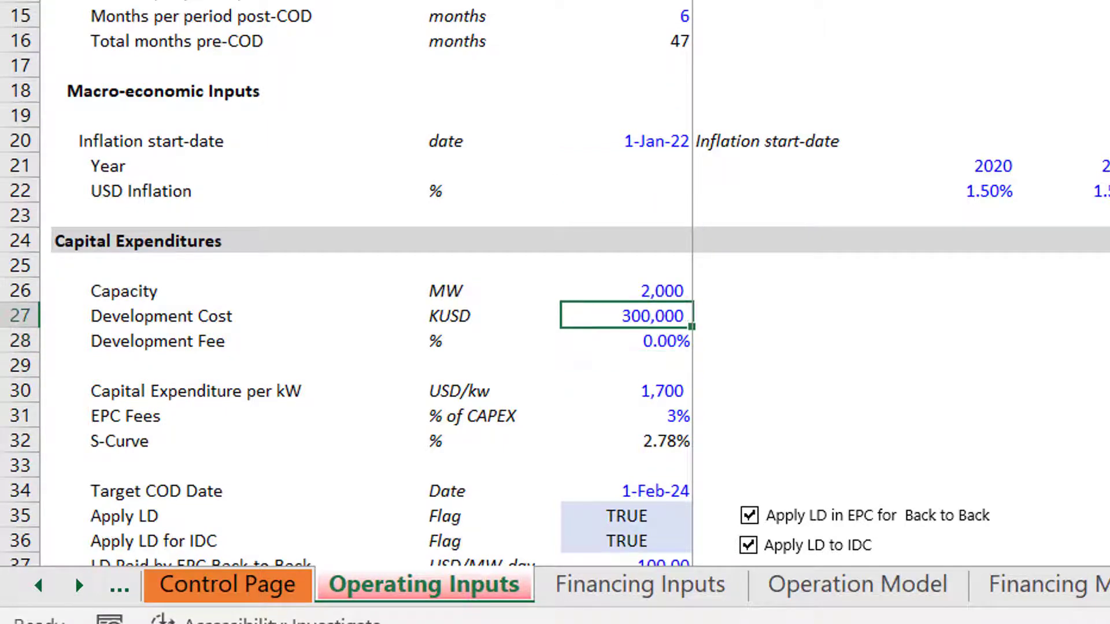
- Insert a blank row between Development Cost and Development Fee
{"action": "key", "text": "Down"}
{"action": "key", "text": "Up"}
{"action": "key", "text": "Down"}
{"action": "key", "text": "ctrl+space"}
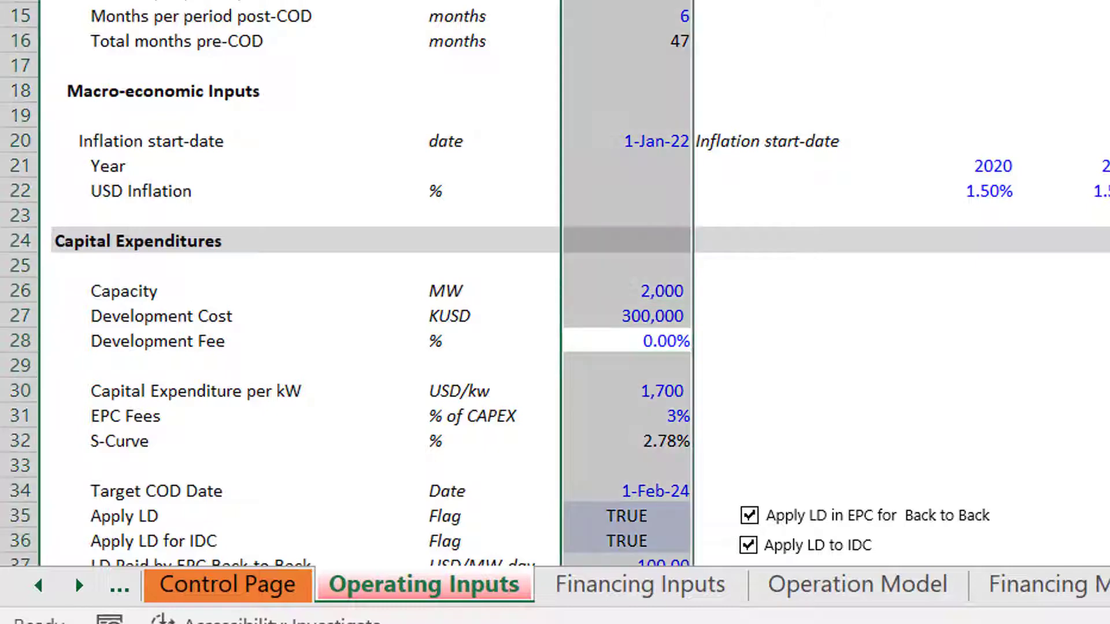
{"action": "key", "text": "Left"}
{"action": "key", "text": "shift+space"}
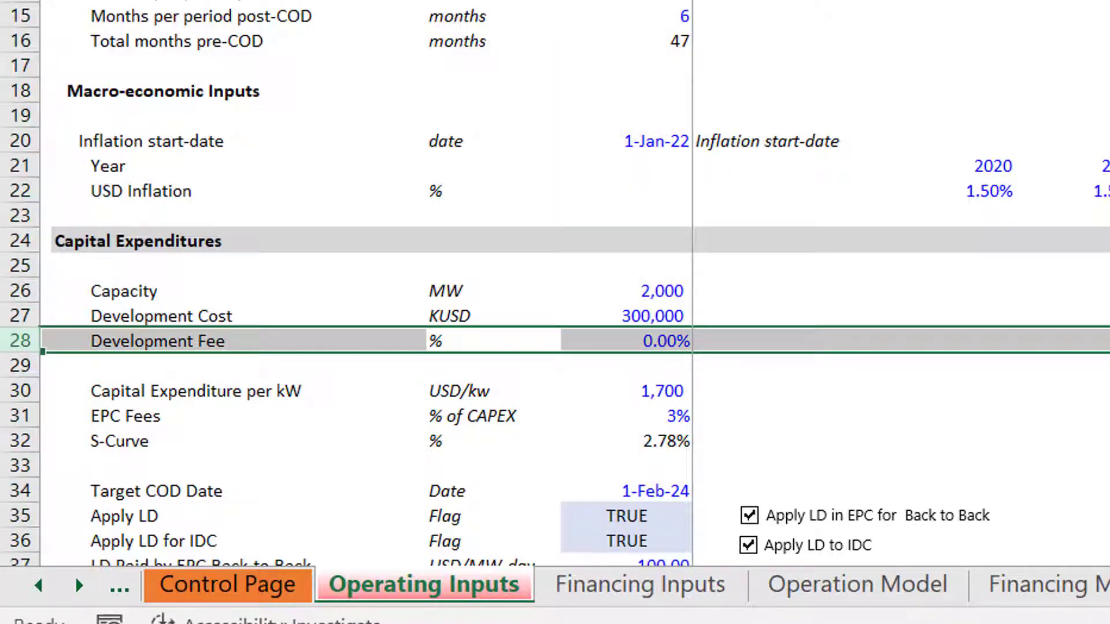
{"action": "key", "text": "ctrl+shift+plus"}
{"action": "key", "text": "Home"}
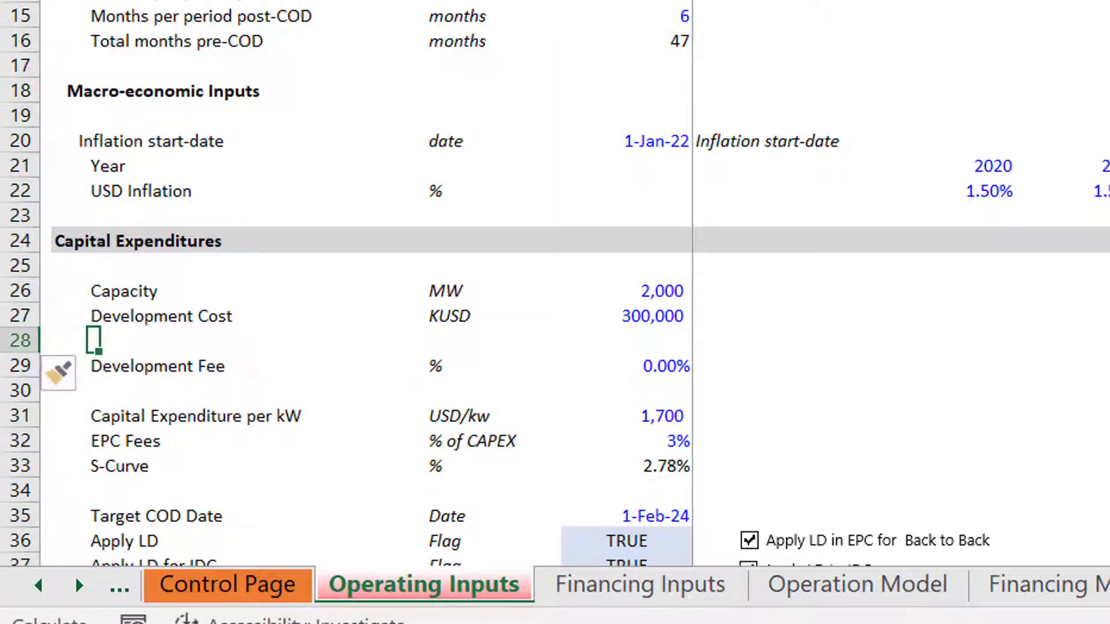
- Label the new row 28 "Development S-Curve" and give it the unit %
{"action": "type", "text": "Developme"}
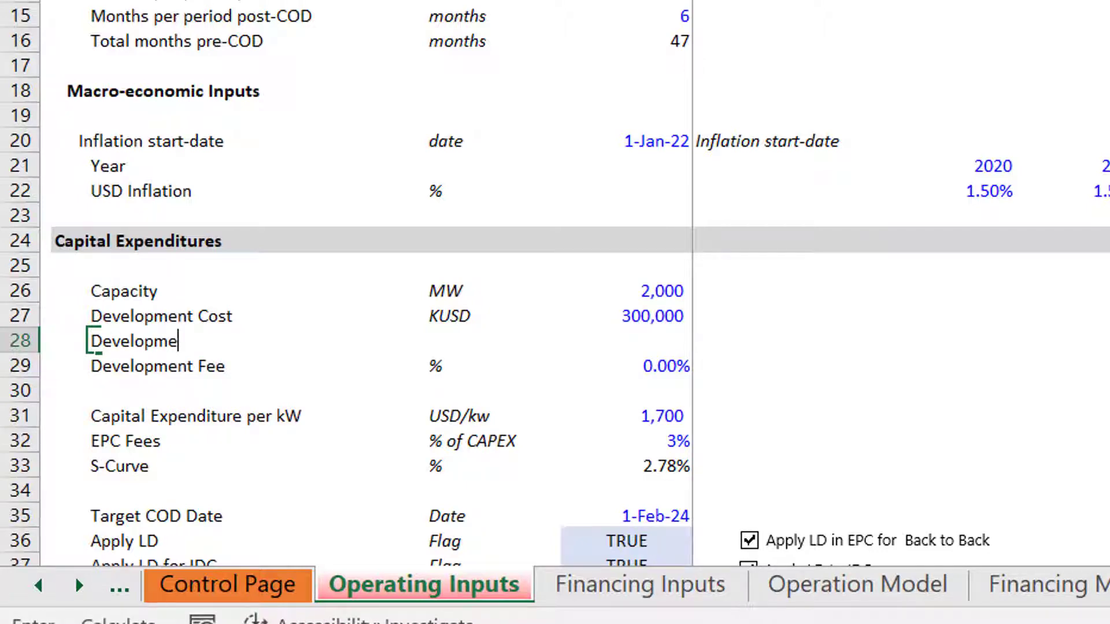
{"action": "type", "text": "nt S-Curve"}
{"action": "key", "text": "Return"}
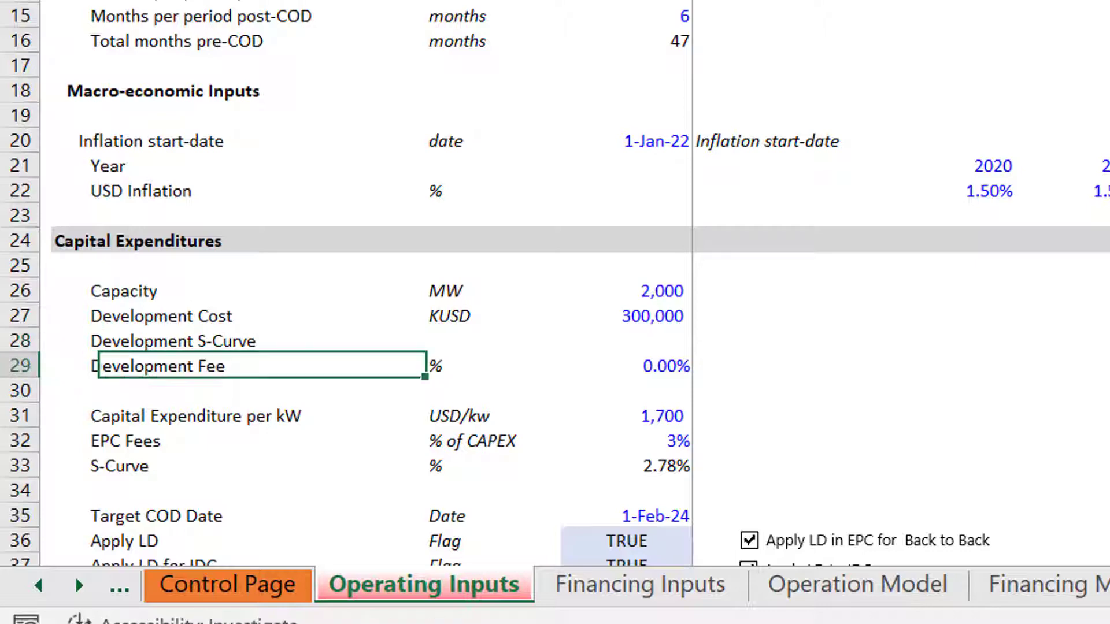
{"action": "key", "text": "Up"}
{"action": "key", "text": "Right"}
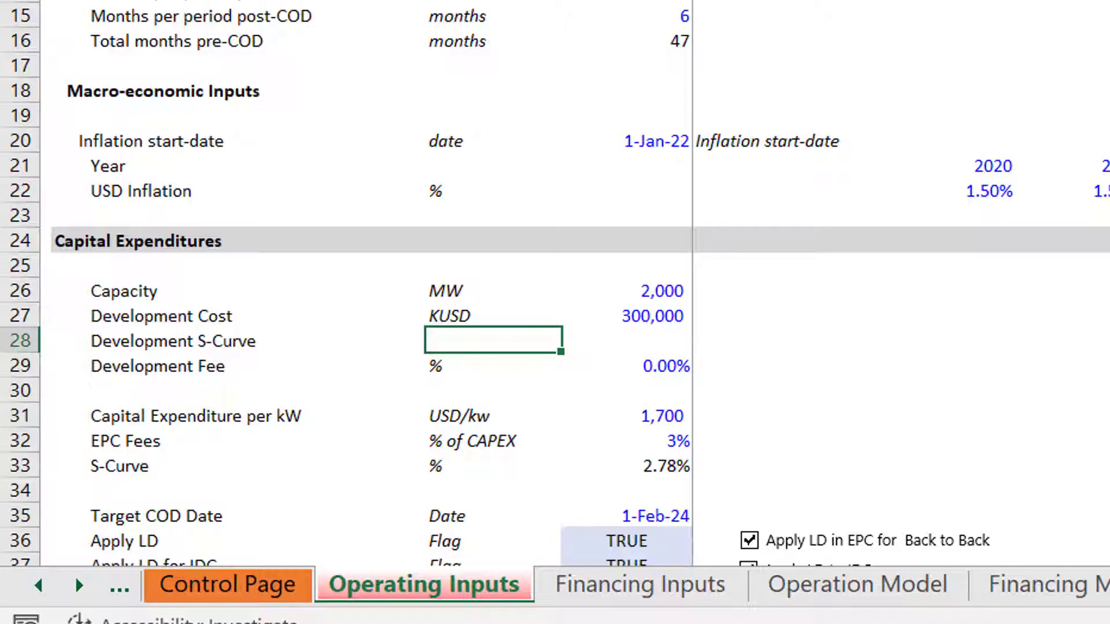
{"action": "type", "text": "%"}
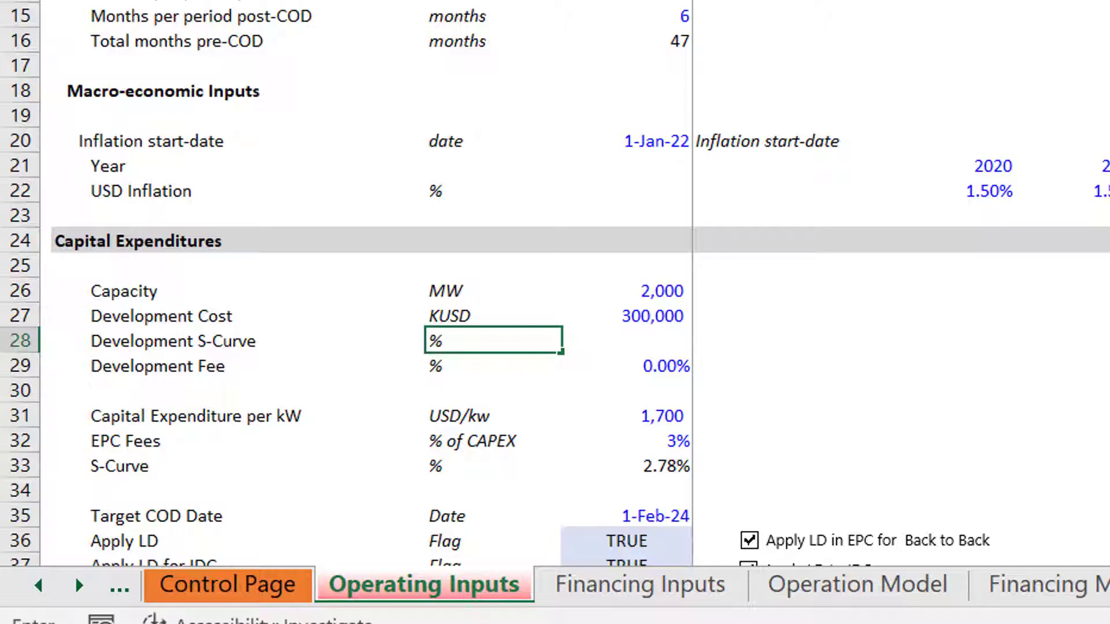
{"action": "key", "text": "Return"}
- Calculate the Development S-Curve value with =1/H7 and format it as a percentage
{"action": "key", "text": "Up"}
{"action": "key", "text": "Right"}
{"action": "type", "text": "=1/"}
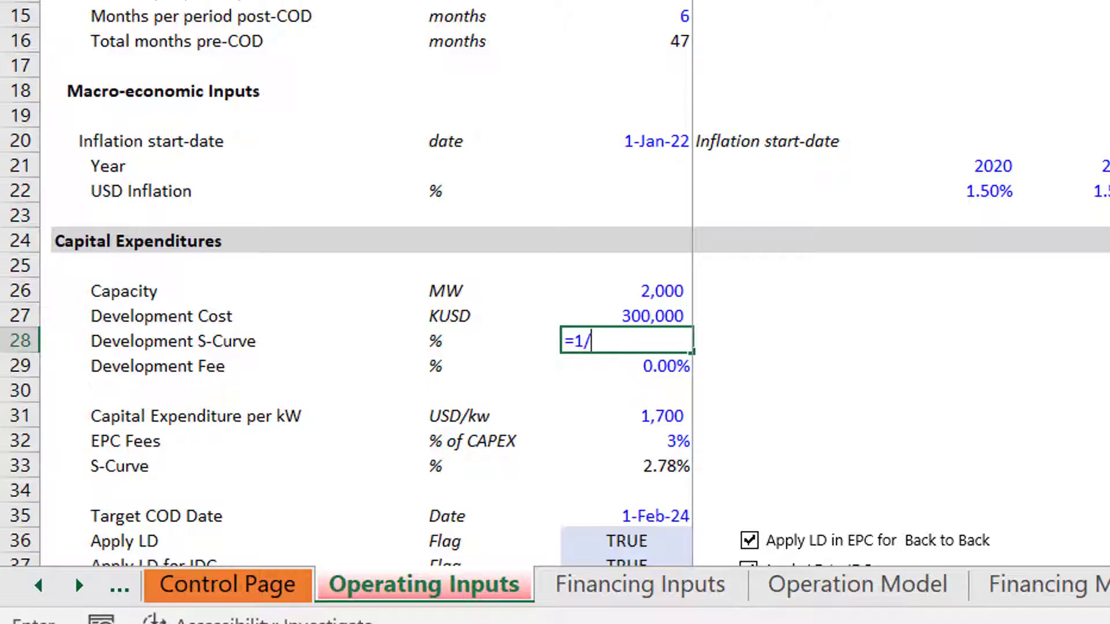
{"action": "type", "text": "H7"}
{"action": "key", "text": "Return"}
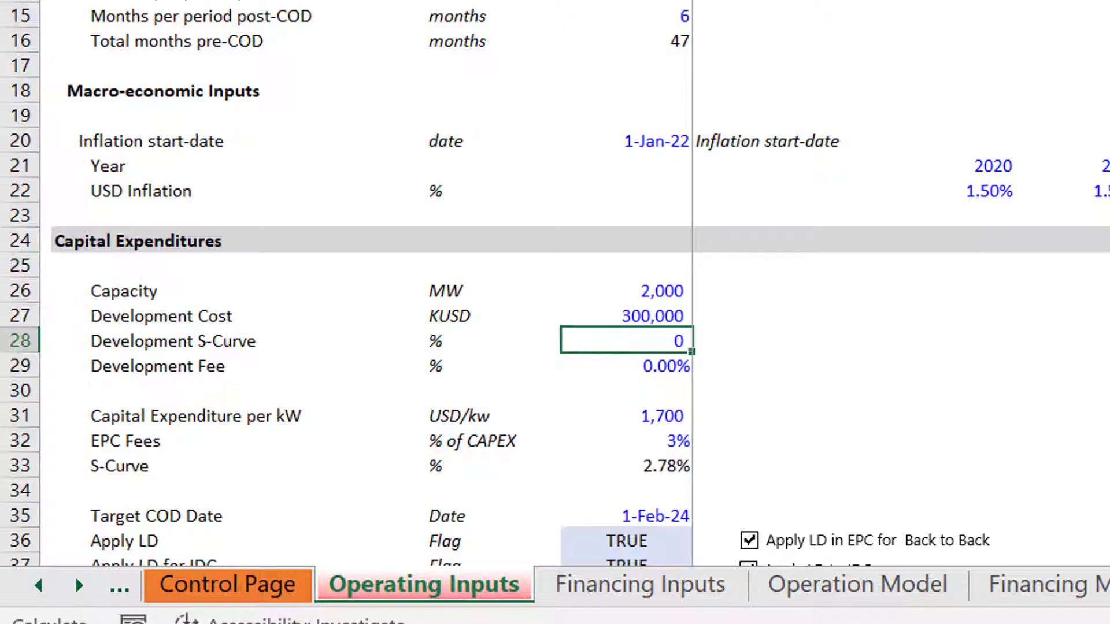
{"action": "key", "text": "Down"}
{"action": "key", "text": "Down"}
{"action": "key", "text": "Up"}
{"action": "key", "text": "Up"}
{"action": "key", "text": "Up"}
{"action": "key", "text": "ctrl+shift+5"}
{"action": "key", "text": "Down"}
{"action": "key", "text": "Up"}
- On the Financing Inputs sheet, examine the debt-repayment settings and the development reimbursement inputs
{"action": "key", "text": "ctrl+Page_Down"}
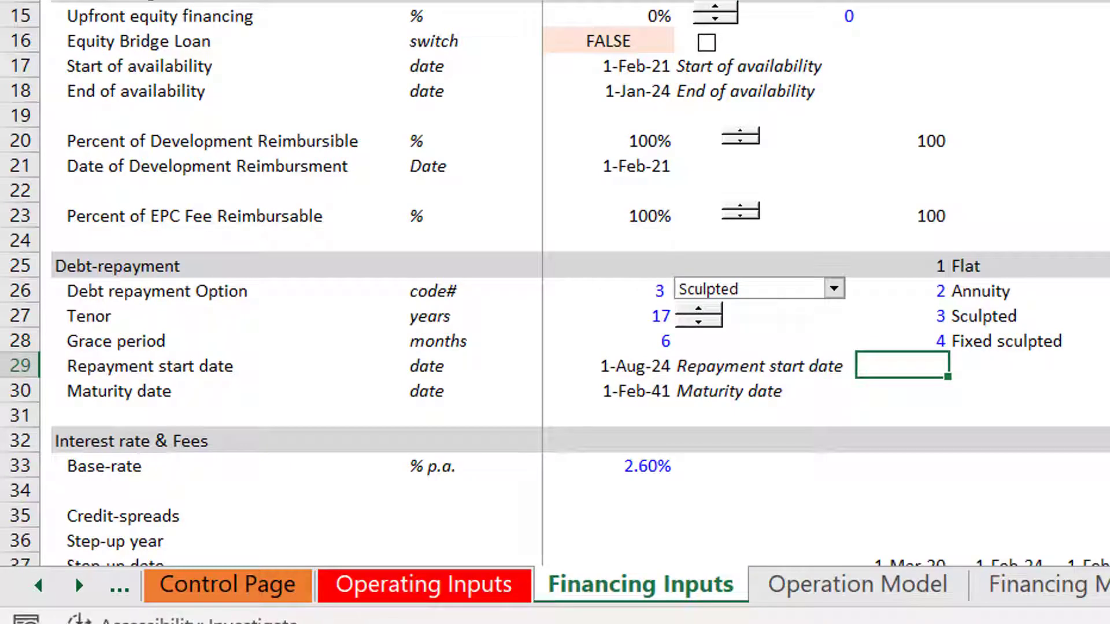
{"action": "key", "text": "Up"}
{"action": "key", "text": "Up"}
{"action": "key", "text": "Up"}
{"action": "key", "text": "Left"}
{"action": "key", "text": "Left"}
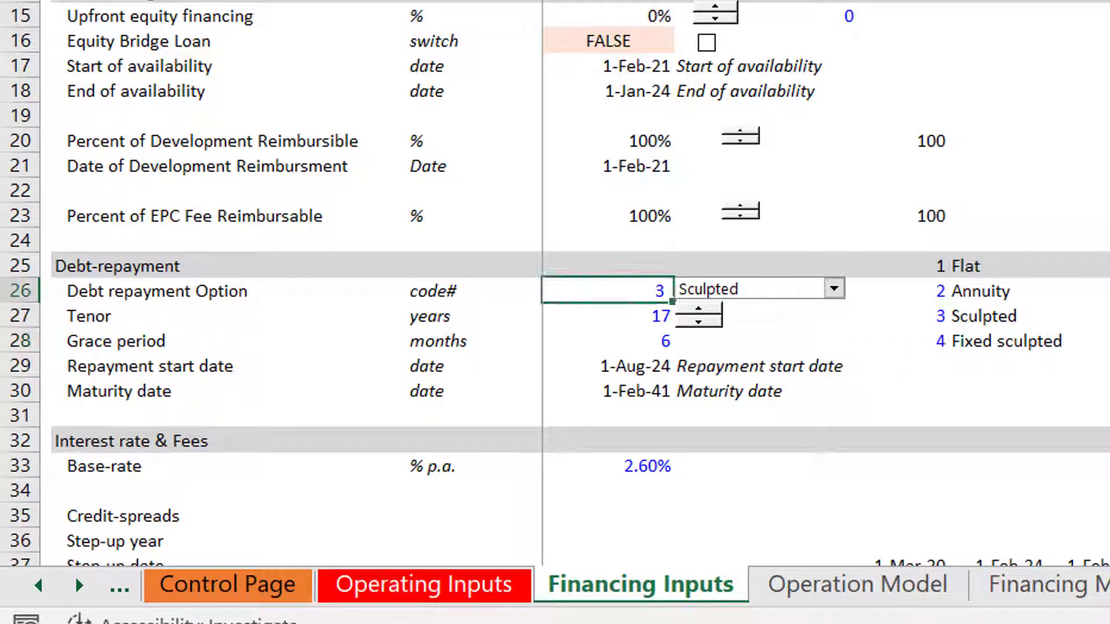
{"action": "key", "text": "Left"}
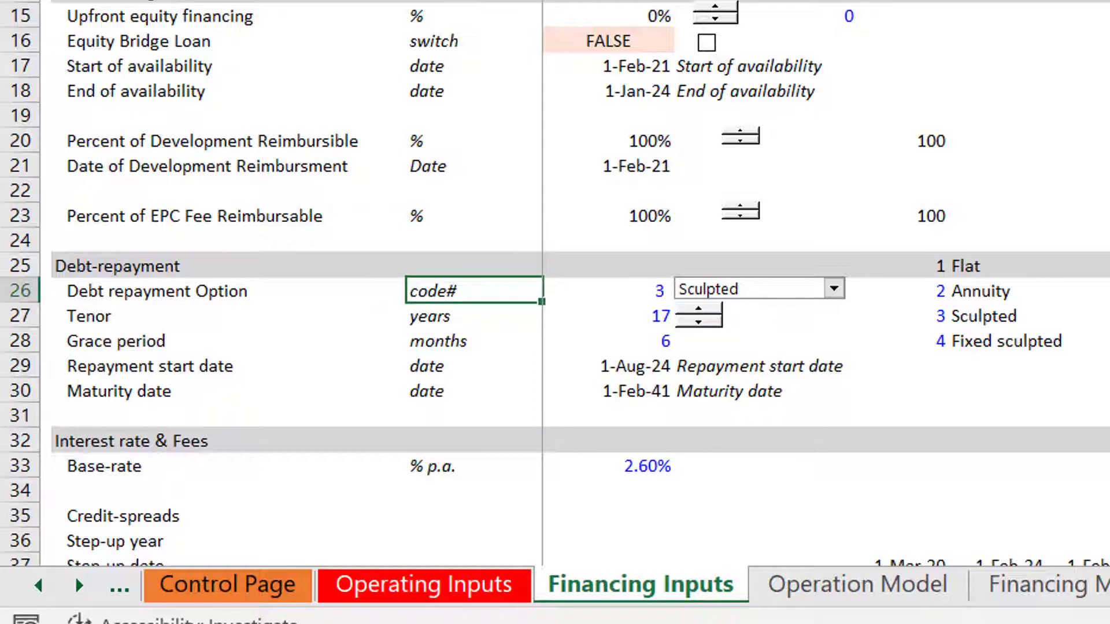
{"action": "key", "text": "Down"}
{"action": "key", "text": "Down"}
{"action": "key", "text": "Up"}
{"action": "key", "text": "Up"}
{"action": "key", "text": "Up"}
{"action": "key", "text": "Up"}
{"action": "key", "text": "Up"}
{"action": "key", "text": "Up"}
{"action": "key", "text": "Up"}
{"action": "key", "text": "Up"}
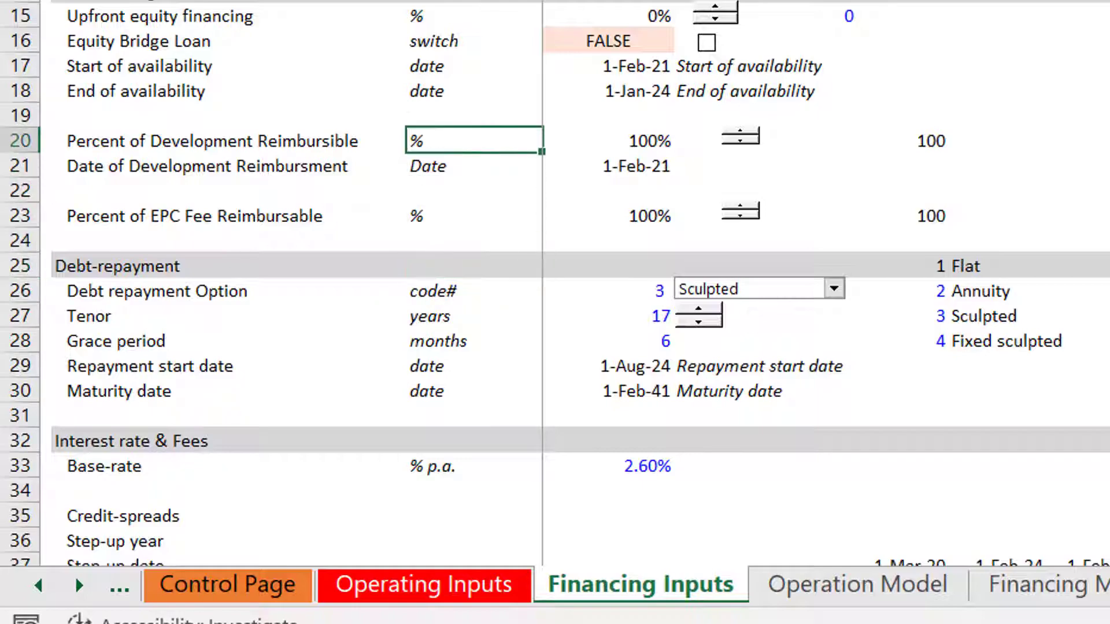
- Rename the development reimbursement percentage label in row 20 to "Pct of Development Reimbursible by lender"
{"action": "key", "text": "Left"}
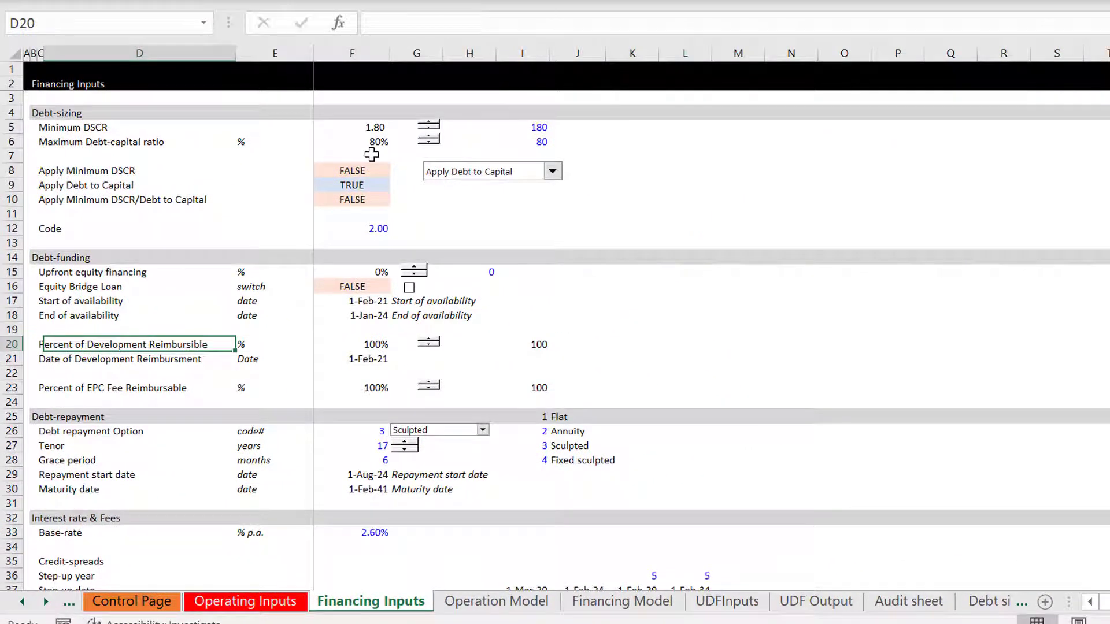
{"action": "key", "text": "Left"}
{"action": "key", "text": "F2"}
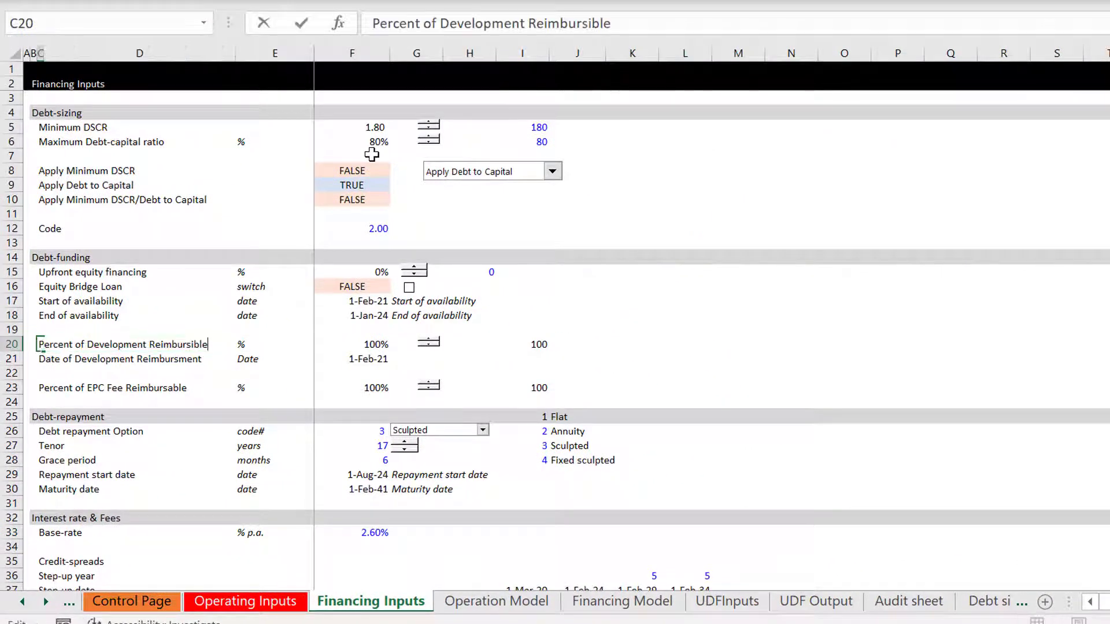
{"action": "key", "text": "Left"}
{"action": "key", "text": "Left"}
{"action": "key", "text": "Left"}
{"action": "key", "text": "Left"}
{"action": "key", "text": "Left"}
{"action": "key", "text": "Left"}
{"action": "key", "text": "Left"}
{"action": "key", "text": "Left"}
{"action": "key", "text": "Left"}
{"action": "key", "text": "Left"}
{"action": "key", "text": "Left"}
{"action": "key", "text": "Left"}
{"action": "key", "text": "Left"}
{"action": "key", "text": "Left"}
{"action": "key", "text": "Left"}
{"action": "key", "text": "Left"}
{"action": "key", "text": "Left"}
{"action": "key", "text": "Left"}
{"action": "key", "text": "Left"}
{"action": "key", "text": "Left"}
{"action": "key", "text": "Left"}
{"action": "key", "text": "Left"}
{"action": "key", "text": "Left"}
{"action": "key", "text": "Left"}
{"action": "key", "text": "Left"}
{"action": "key", "text": "Left"}
{"action": "key", "text": "BackSpace"}
{"action": "key", "text": "BackSpace"}
{"action": "key", "text": "BackSpace"}
{"action": "key", "text": "BackSpace"}
{"action": "key", "text": "BackSpace"}
{"action": "key", "text": "BackSpace"}
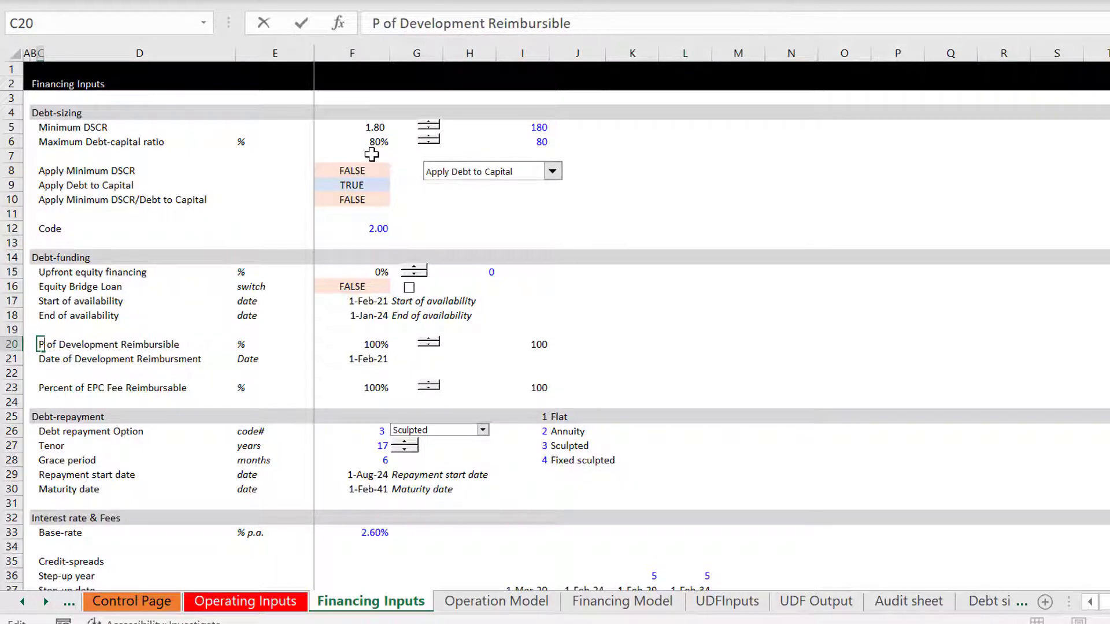
{"action": "type", "text": "ct"}
{"action": "key", "text": "Right"}
{"action": "key", "text": "Right"}
{"action": "key", "text": "Right"}
{"action": "key", "text": "Right"}
{"action": "key", "text": "Right"}
{"action": "key", "text": "Right"}
{"action": "key", "text": "Right"}
{"action": "key", "text": "Right"}
{"action": "key", "text": "Right"}
{"action": "key", "text": "Right"}
{"action": "key", "text": "Right"}
{"action": "key", "text": "Right"}
{"action": "key", "text": "Right"}
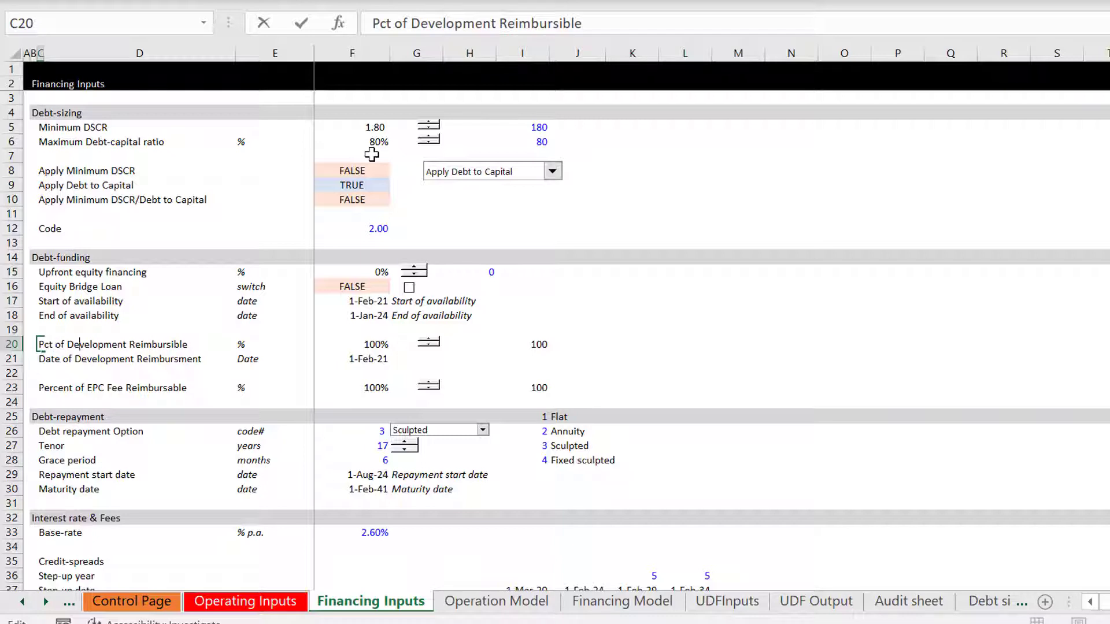
{"action": "key", "text": "Right"}
{"action": "key", "text": "Right"}
{"action": "key", "text": "Right"}
{"action": "key", "text": "Right"}
{"action": "key", "text": "Right"}
{"action": "key", "text": "Right"}
{"action": "key", "text": "Right"}
{"action": "key", "text": "Right"}
{"action": "key", "text": "Right"}
{"action": "key", "text": "Right"}
{"action": "key", "text": "Right"}
{"action": "key", "text": "Right"}
{"action": "key", "text": "Right"}
{"action": "key", "text": "Right"}
{"action": "key", "text": "Right"}
{"action": "key", "text": "Right"}
{"action": "type", "text": "by lender"}
{"action": "key", "text": "Return"}
{"action": "key", "text": "Up"}
{"action": "key", "text": "Right"}
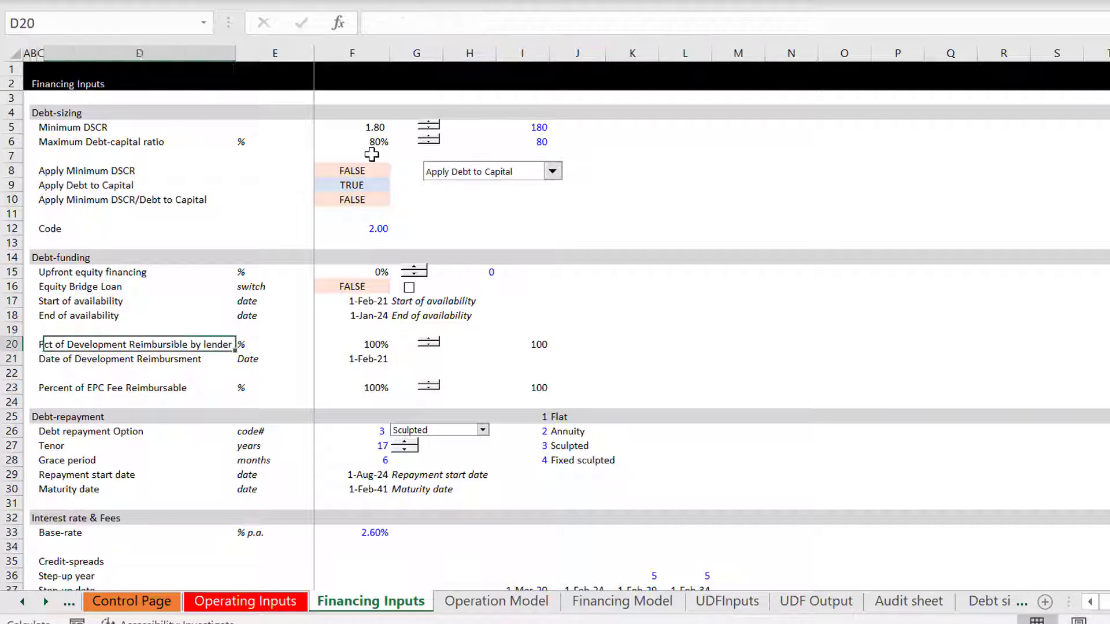
- Lower the percentage of development cost reimbursible by the lender to 75%
{"action": "key", "text": "Right"}
{"action": "key", "text": "Right"}
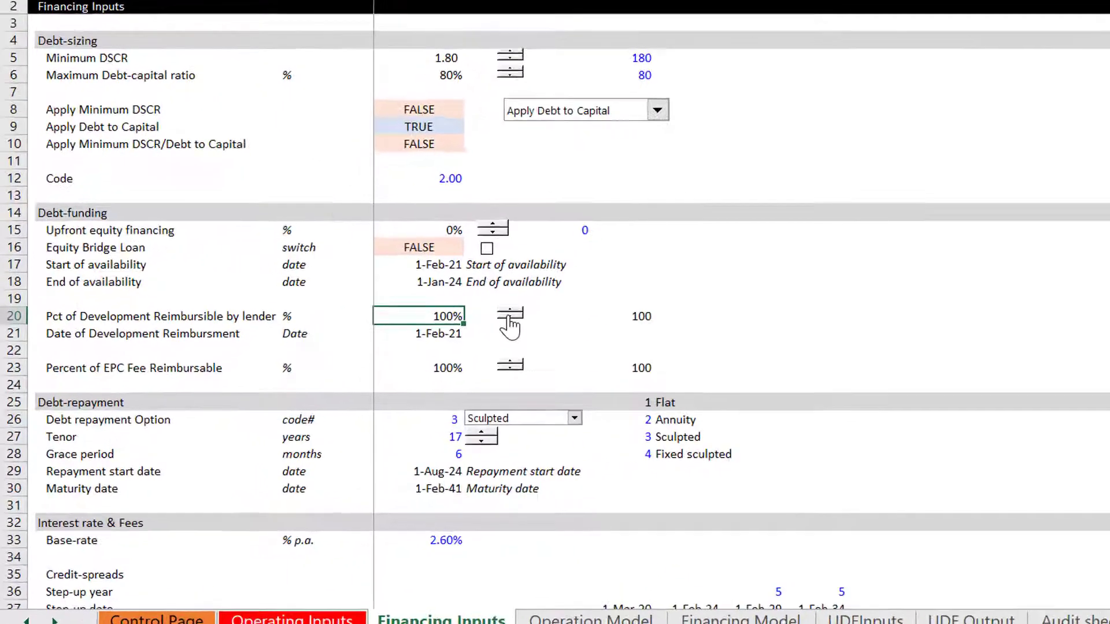
{"action": "left_click", "coordinate": [428, 347]}
{"action": "left_click", "coordinate": [682, 258]}
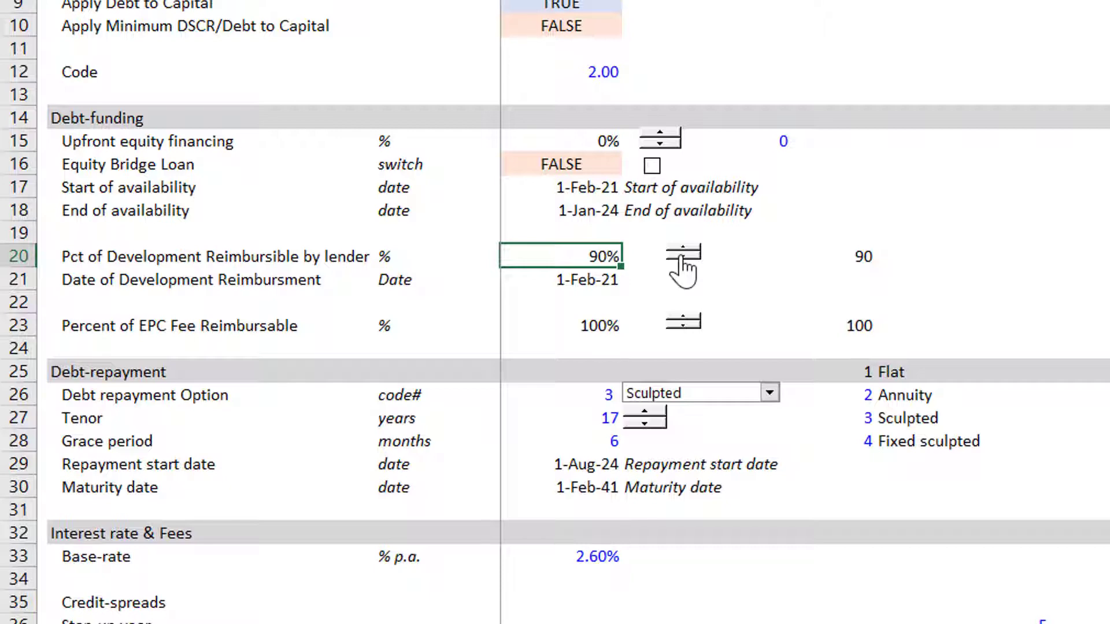
{"action": "left_click", "coordinate": [682, 258]}
{"action": "left_click", "coordinate": [682, 259]}
{"action": "left_click", "coordinate": [682, 258]}
{"action": "left_click", "coordinate": [1058, 255]}
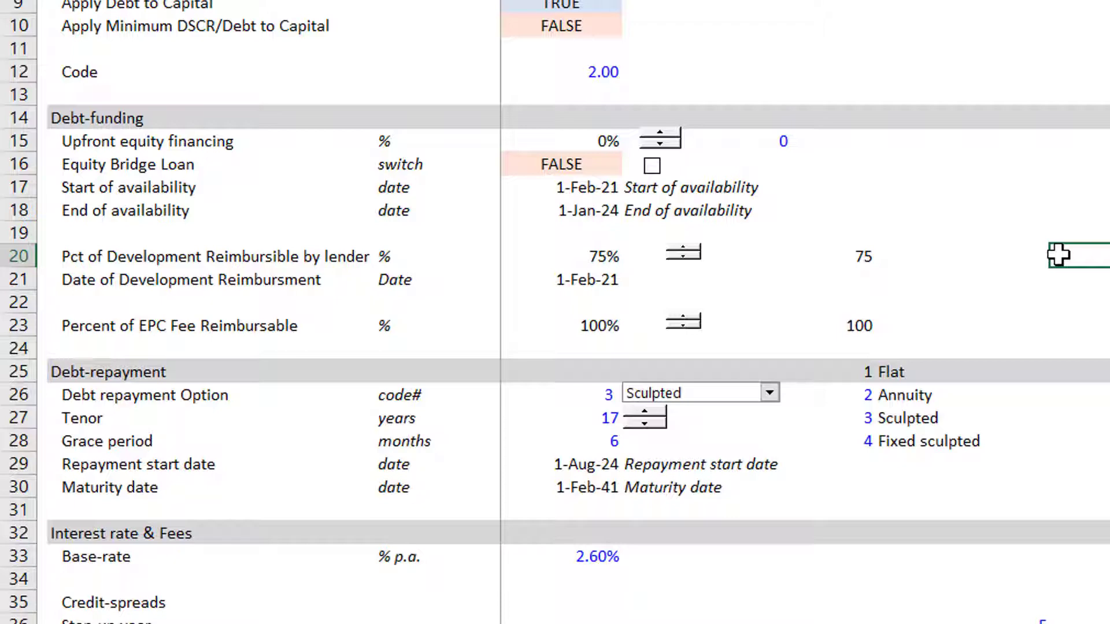
- Compare the lender's development reimbursement percentage with the Development Cost input on the Operating Inputs sheet
{"action": "key", "text": "Left"}
{"action": "key", "text": "Left"}
{"action": "key", "text": "Left"}
{"action": "key", "text": "Left"}
{"action": "key", "text": "Left"}
{"action": "key", "text": "Left"}
{"action": "key", "text": "Left"}
{"action": "key", "text": "Left"}
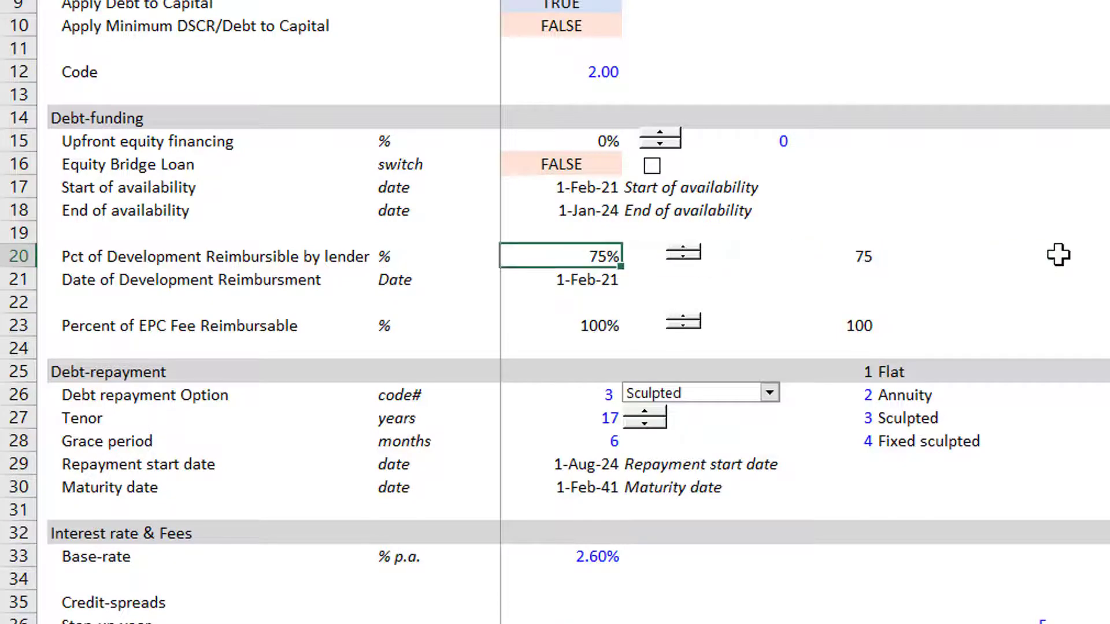
{"action": "key", "text": "Right"}
{"action": "key", "text": "Right"}
{"action": "key", "text": "Right"}
{"action": "key", "text": "Left"}
{"action": "key", "text": "ctrl+Page_Down"}
{"action": "key", "text": "ctrl+Page_Up"}
{"action": "key", "text": "ctrl+Page_Down"}
{"action": "key", "text": "Up"}
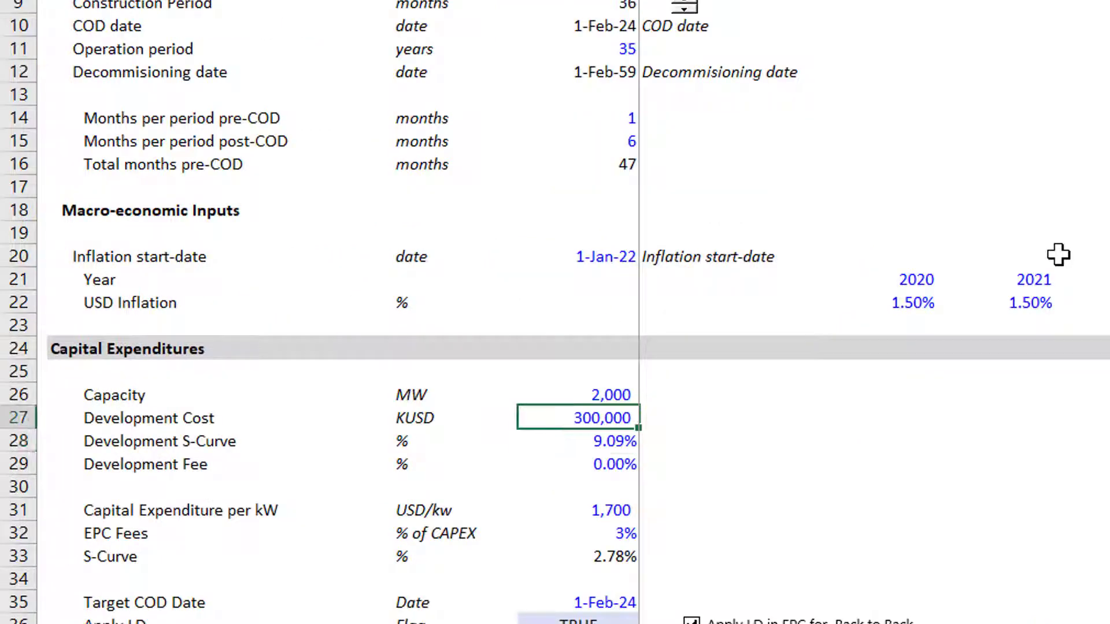
{"action": "key", "text": "ctrl+Page_Up"}
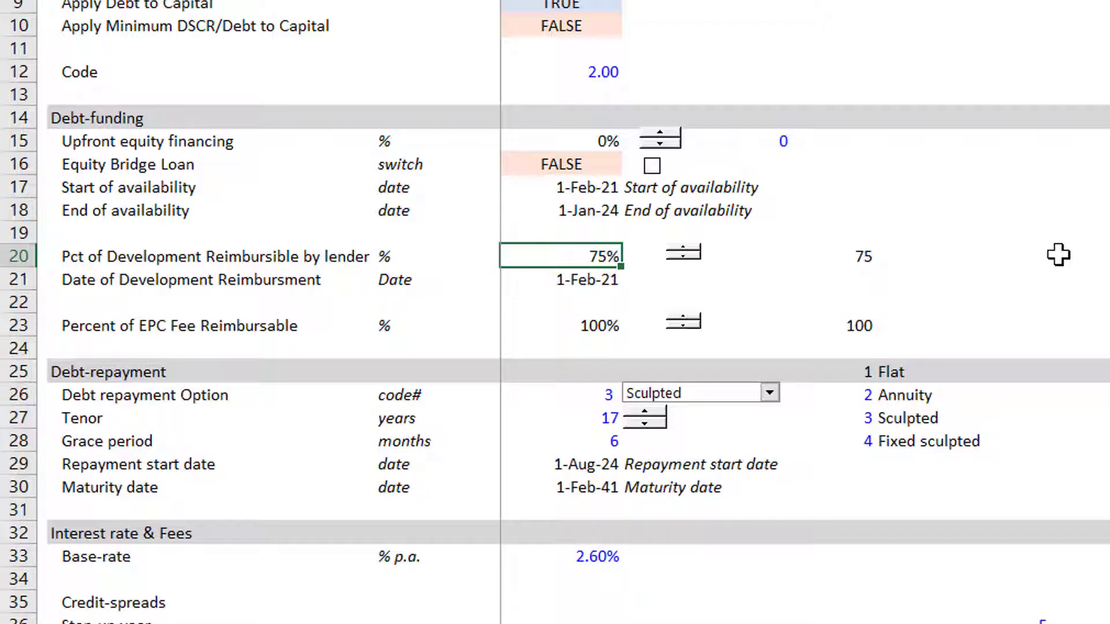
- Review the debt-sizing and debt-funding inputs on the Financing Inputs sheet, from Minimum DSCR down to the development reimbursement percentage
{"action": "key", "text": "Up"}
{"action": "key", "text": "Up"}
{"action": "key", "text": "Up"}
{"action": "key", "text": "Up"}
{"action": "key", "text": "Up"}
{"action": "key", "text": "Up"}
{"action": "key", "text": "Up"}
{"action": "key", "text": "Up"}
{"action": "key", "text": "Up"}
{"action": "key", "text": "Up"}
{"action": "key", "text": "Up"}
{"action": "key", "text": "Up"}
{"action": "key", "text": "Up"}
{"action": "key", "text": "Up"}
{"action": "key", "text": "Up"}
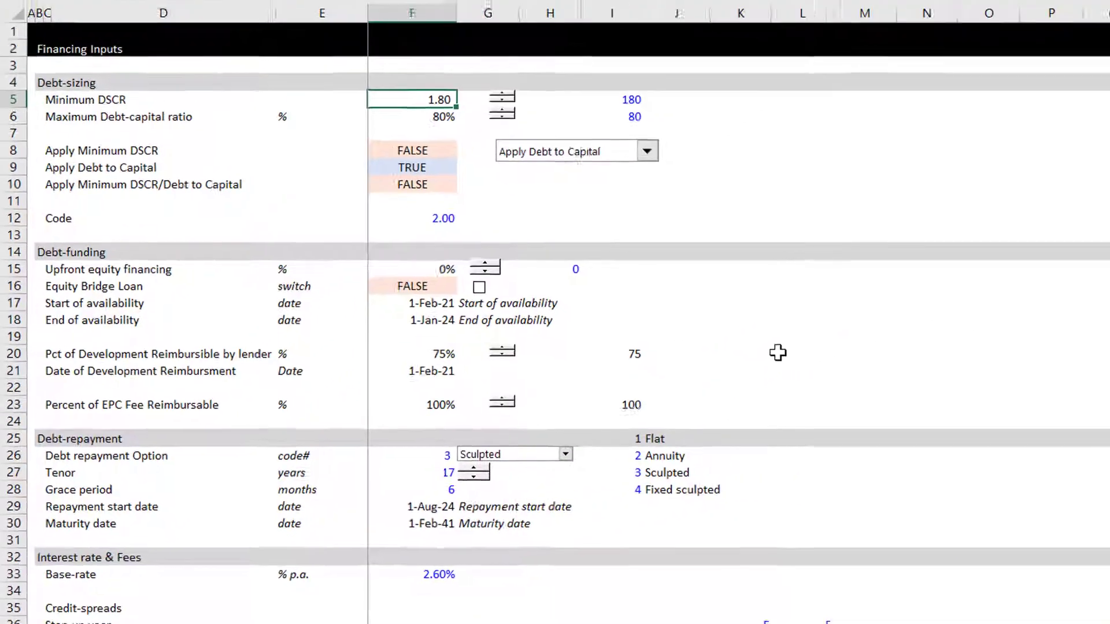
{"action": "key", "text": "Down"}
{"action": "key", "text": "Down"}
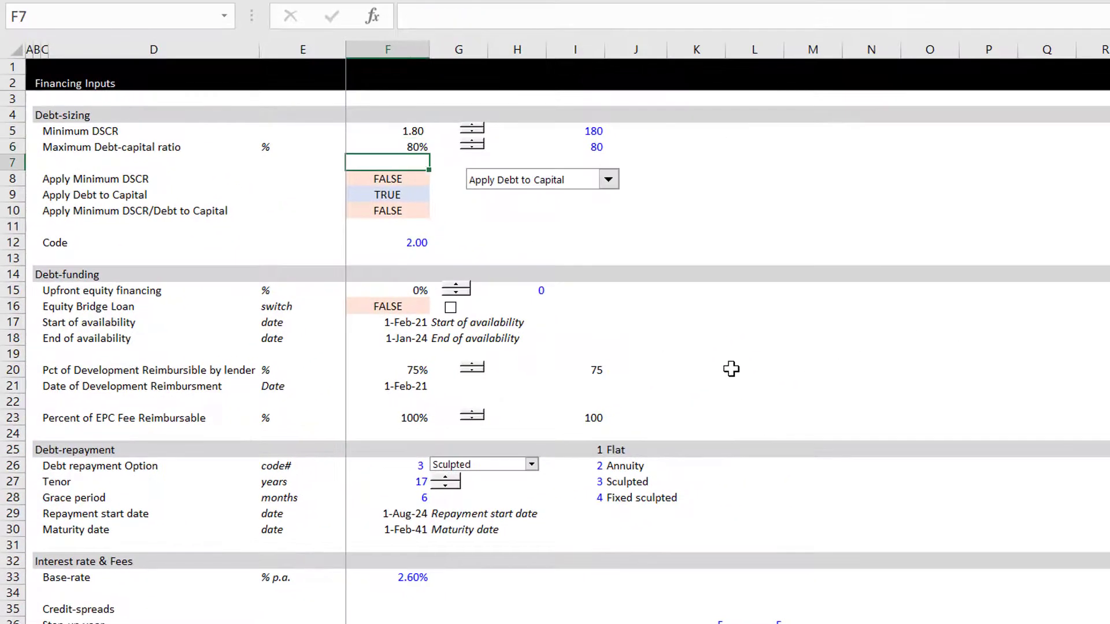
{"action": "key", "text": "Down"}
{"action": "key", "text": "Down"}
{"action": "key", "text": "Down"}
{"action": "key", "text": "Down"}
{"action": "key", "text": "Down"}
{"action": "key", "text": "Down"}
{"action": "key", "text": "Down"}
{"action": "key", "text": "Down"}
{"action": "key", "text": "Down"}
{"action": "key", "text": "Down"}
{"action": "key", "text": "Down"}
{"action": "key", "text": "Down"}
{"action": "key", "text": "Down"}
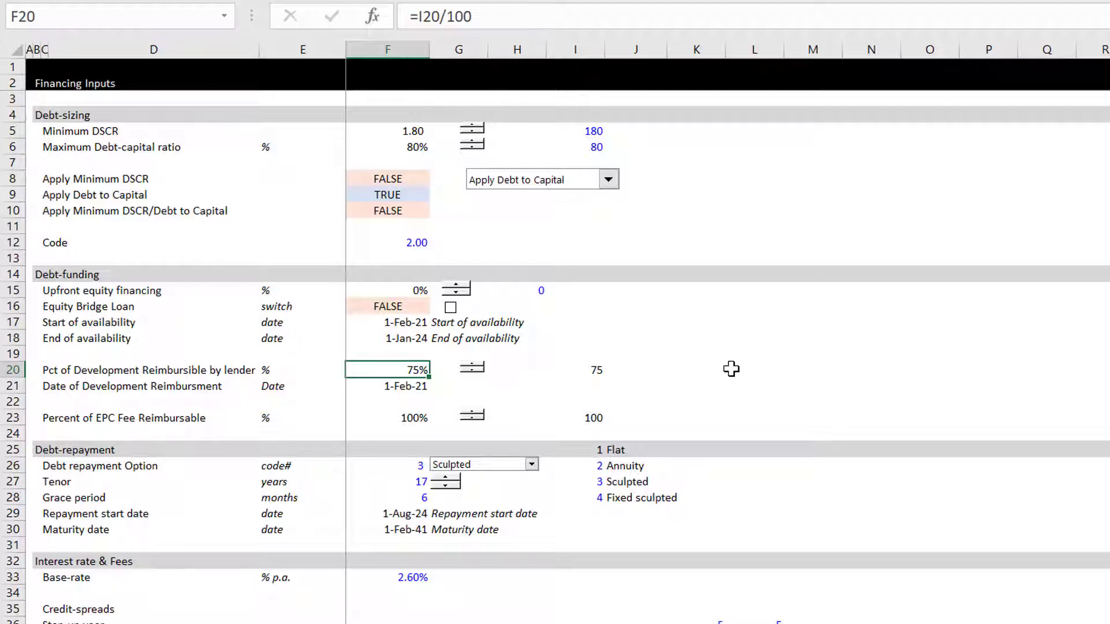
- On the Operation Model sheet, examine the sum and driver formulas of the Development expenditure row in the CAPEX section
{"action": "key", "text": "ctrl+Page_Down"}
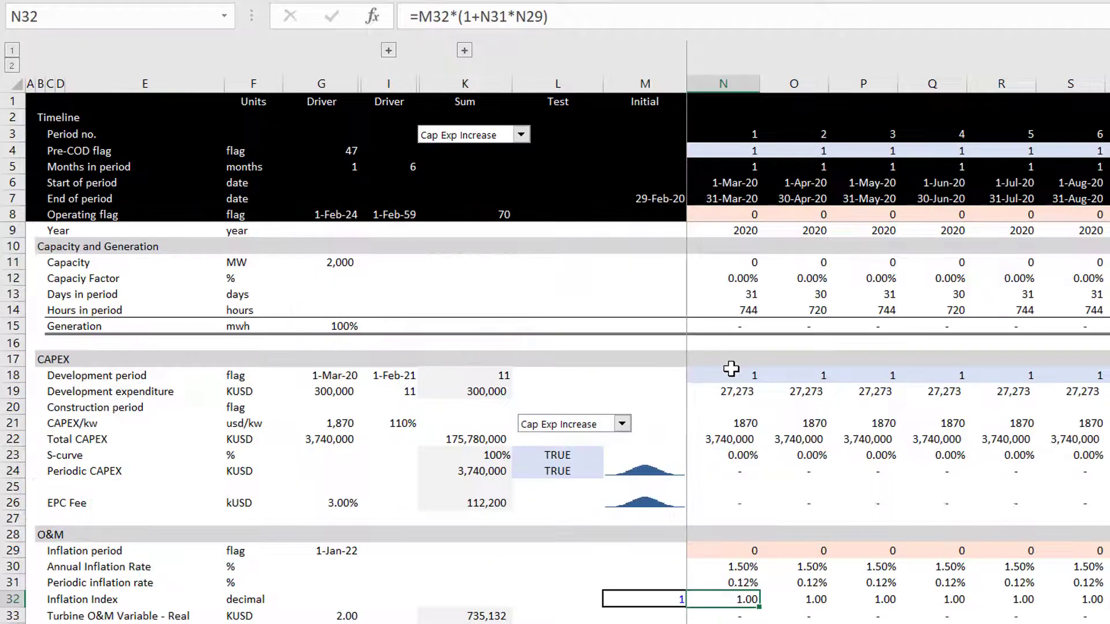
{"action": "key", "text": "Down"}
{"action": "key", "text": "Up"}
{"action": "key", "text": "Up"}
{"action": "key", "text": "Up"}
{"action": "key", "text": "Up"}
{"action": "key", "text": "Up"}
{"action": "key", "text": "Up"}
{"action": "key", "text": "Up"}
{"action": "key", "text": "Up"}
{"action": "key", "text": "Up"}
{"action": "key", "text": "Up"}
{"action": "key", "text": "Up"}
{"action": "key", "text": "Up"}
{"action": "key", "text": "Up"}
{"action": "key", "text": "Up"}
{"action": "key", "text": "Up"}
{"action": "key", "text": "Up"}
{"action": "key", "text": "Up"}
{"action": "key", "text": "Up"}
{"action": "key", "text": "Up"}
{"action": "key", "text": "Up"}
{"action": "key", "text": "Up"}
{"action": "key", "text": "Up"}
{"action": "key", "text": "Up"}
{"action": "key", "text": "Up"}
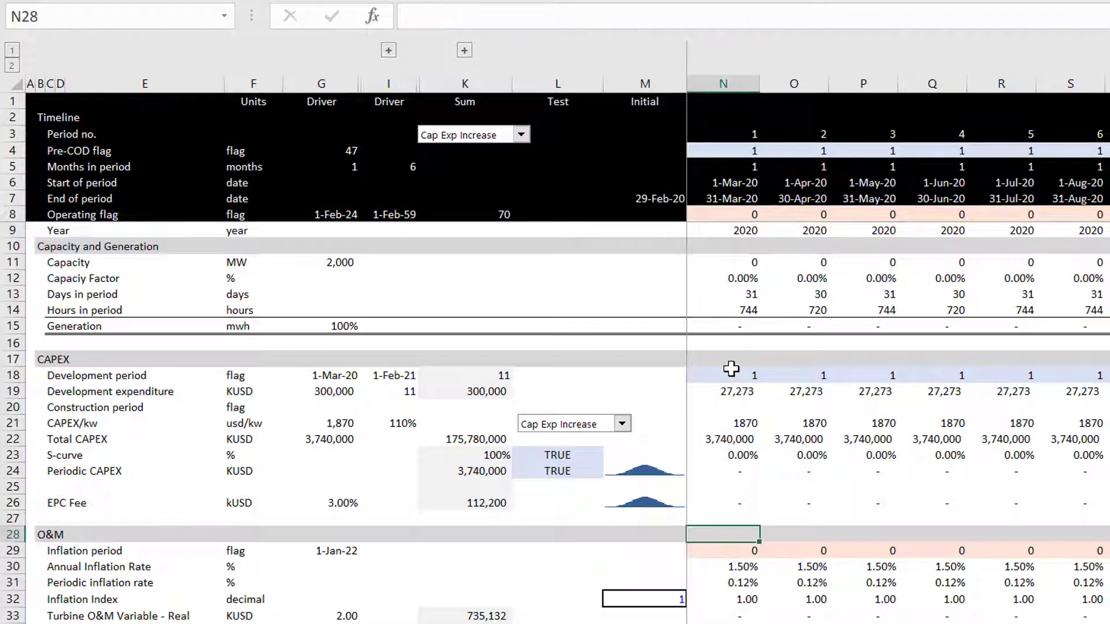
{"action": "key", "text": "Left"}
{"action": "key", "text": "Down"}
{"action": "key", "text": "Down"}
{"action": "key", "text": "Down"}
{"action": "key", "text": "Down"}
{"action": "key", "text": "Down"}
{"action": "key", "text": "Down"}
{"action": "key", "text": "Down"}
{"action": "key", "text": "Down"}
{"action": "key", "text": "Down"}
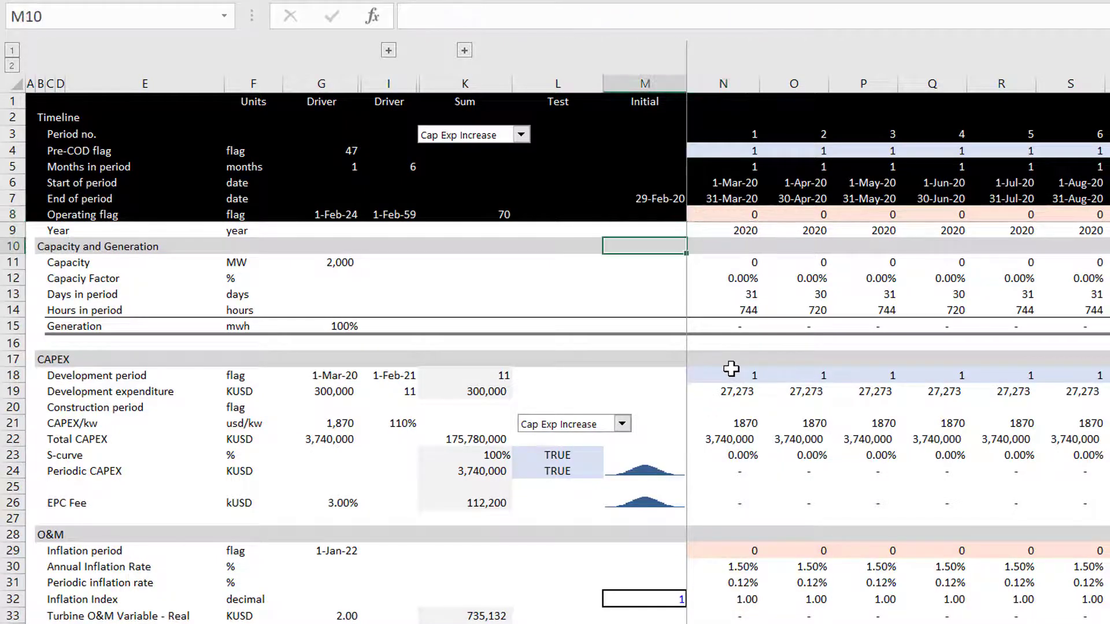
{"action": "key", "text": "Down"}
{"action": "key", "text": "Down"}
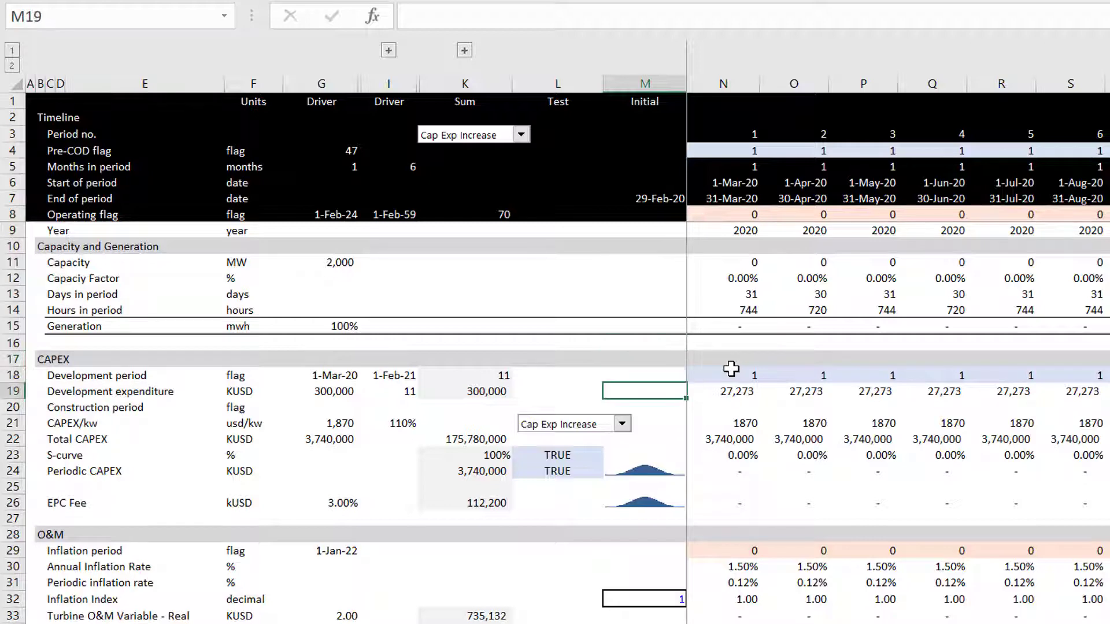
{"action": "key", "text": "Down"}
{"action": "key", "text": "Up"}
{"action": "key", "text": "Left"}
{"action": "key", "text": "Left"}
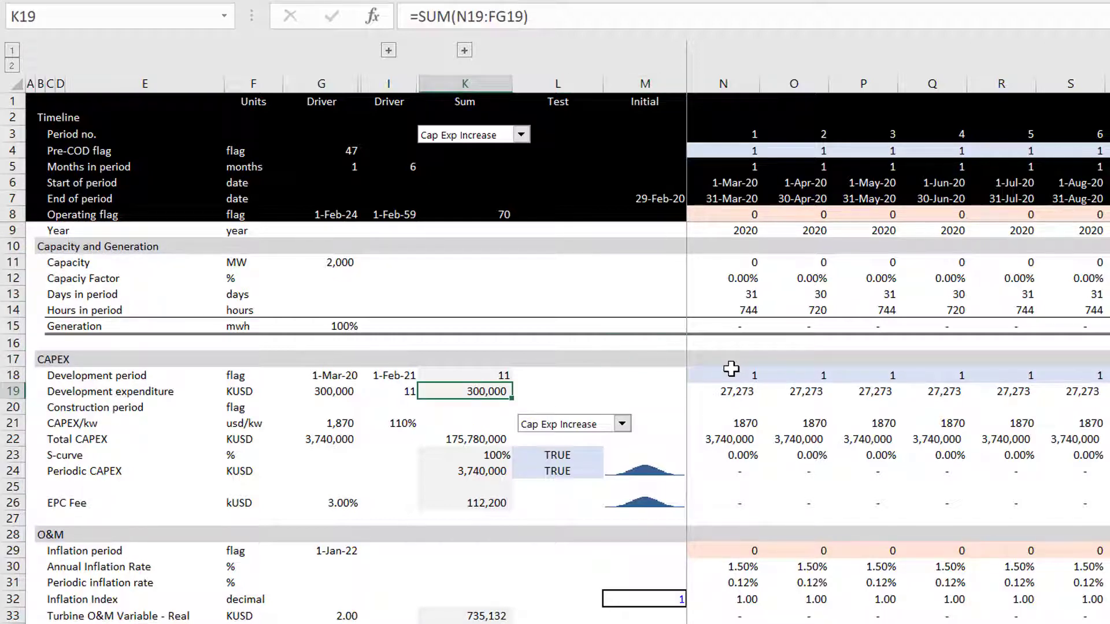
{"action": "key", "text": "Left"}
{"action": "key", "text": "Left"}
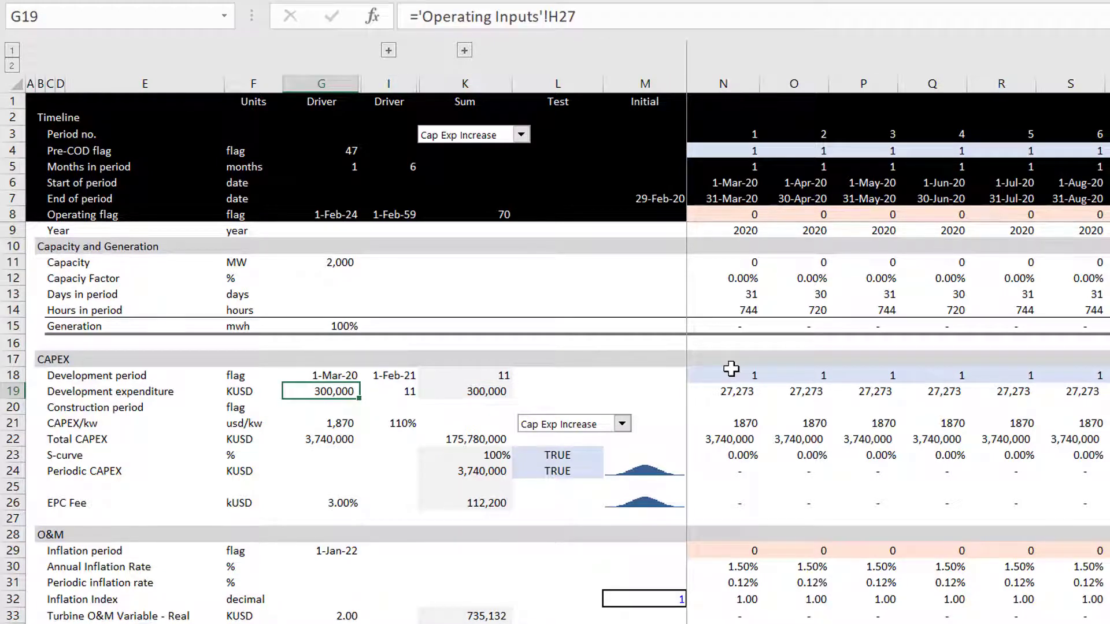
- Colour-code the Operation Model sheet to set apart fixed inputs, cross-sheet links and formulas, and group its rows by section
{"action": "key", "text": "F10"}
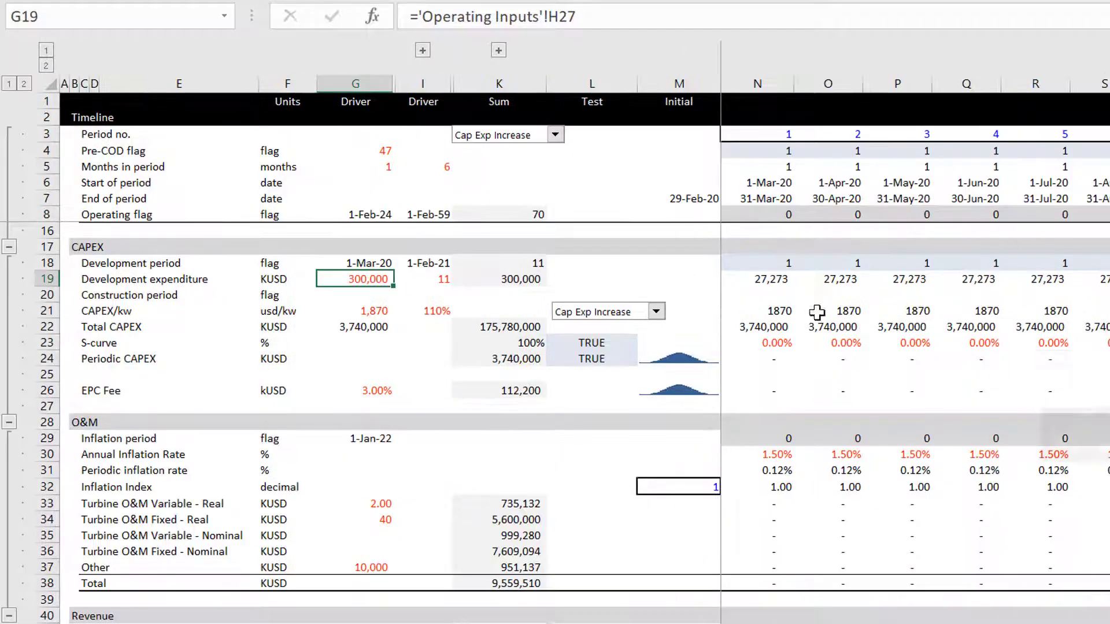
{"action": "key", "text": "Left"}
{"action": "key", "text": "Left"}
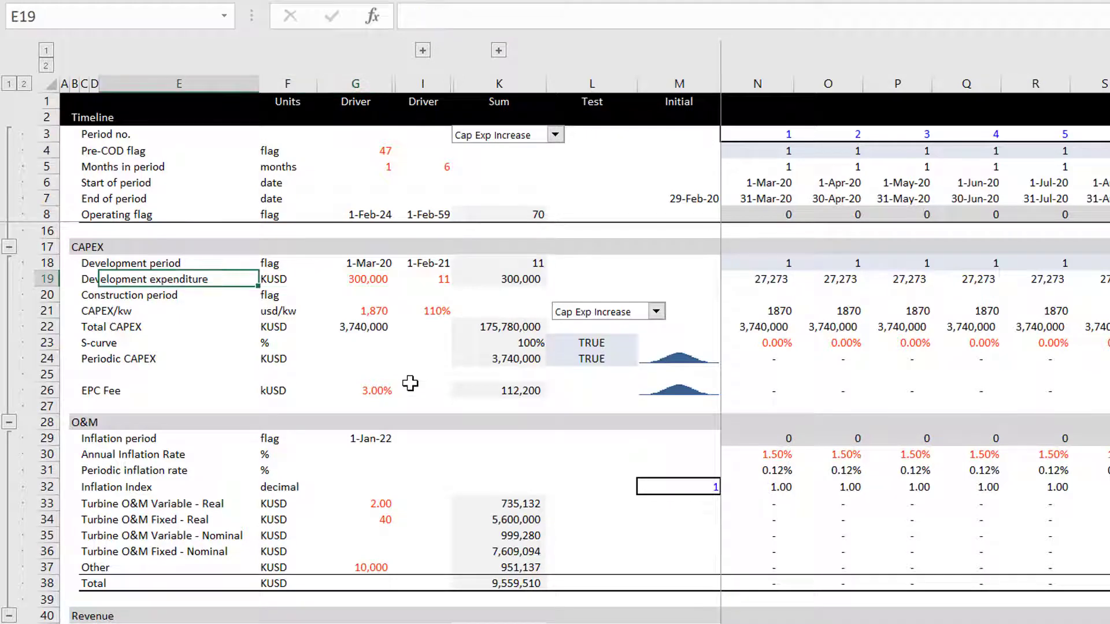
{"action": "key", "text": "Right"}
{"action": "key", "text": "Right"}
{"action": "key", "text": "Right"}
{"action": "key", "text": "Left"}
{"action": "key", "text": "Left"}
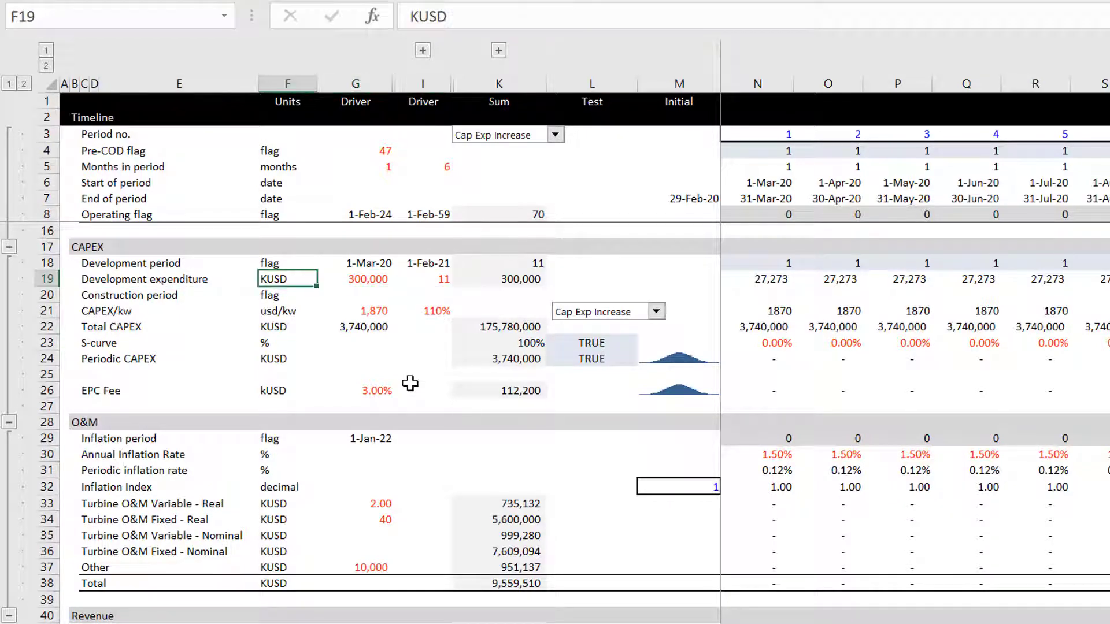
- Review the recoloured sections of the Operation Model, from CAPEX and O&M down through Revenue, Operating Cash Flow and Income Tax & Depreciation
{"action": "key", "text": "Down"}
{"action": "key", "text": "Down"}
{"action": "key", "text": "Down"}
{"action": "key", "text": "Down"}
{"action": "key", "text": "Down"}
{"action": "key", "text": "Down"}
{"action": "key", "text": "Down"}
{"action": "key", "text": "Down"}
{"action": "key", "text": "Down"}
{"action": "key", "text": "Down"}
{"action": "key", "text": "Down"}
{"action": "key", "text": "Down"}
{"action": "key", "text": "Down"}
{"action": "key", "text": "Down"}
{"action": "key", "text": "Down"}
{"action": "key", "text": "Down"}
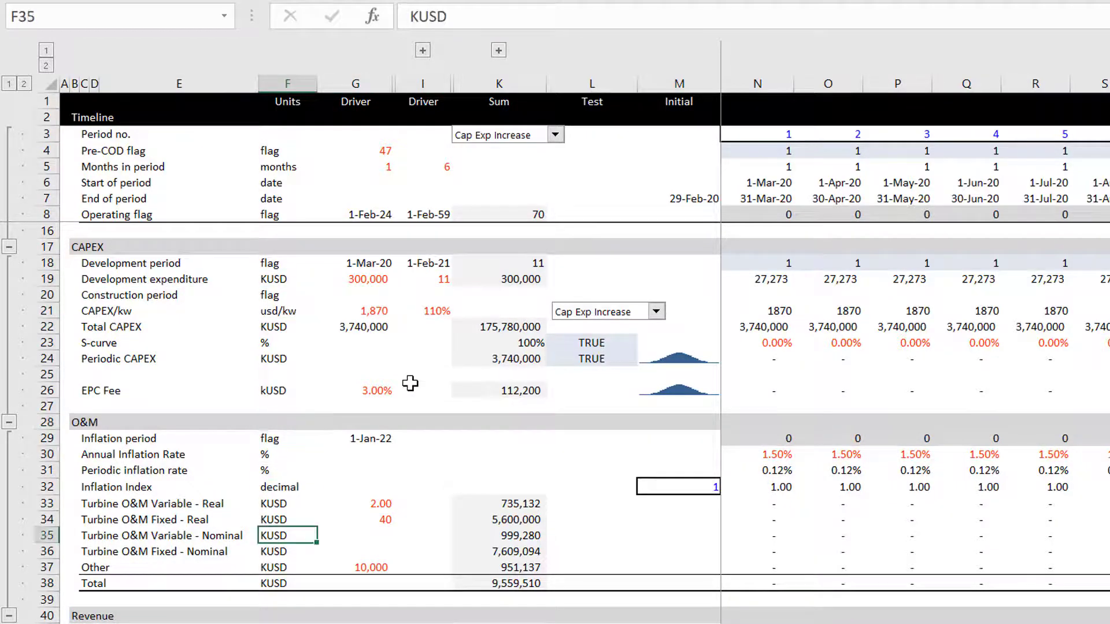
{"action": "key", "text": "Up"}
{"action": "key", "text": "Up"}
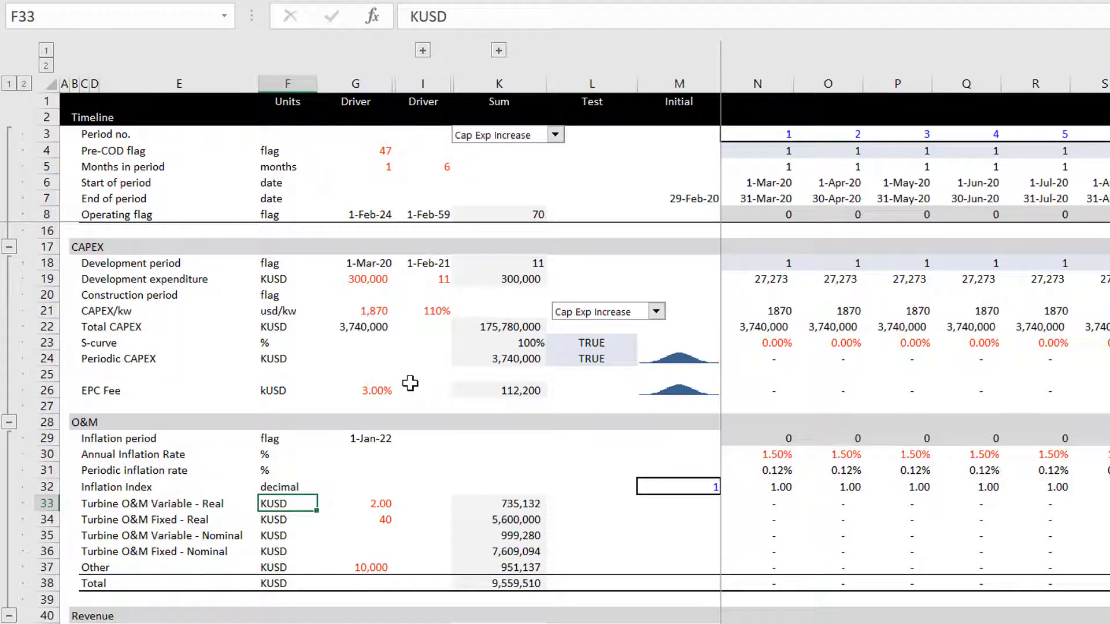
{"action": "key", "text": "Down"}
{"action": "key", "text": "Down"}
{"action": "key", "text": "Down"}
{"action": "key", "text": "Down"}
{"action": "key", "text": "Down"}
{"action": "key", "text": "Down"}
{"action": "key", "text": "Down"}
{"action": "key", "text": "Down"}
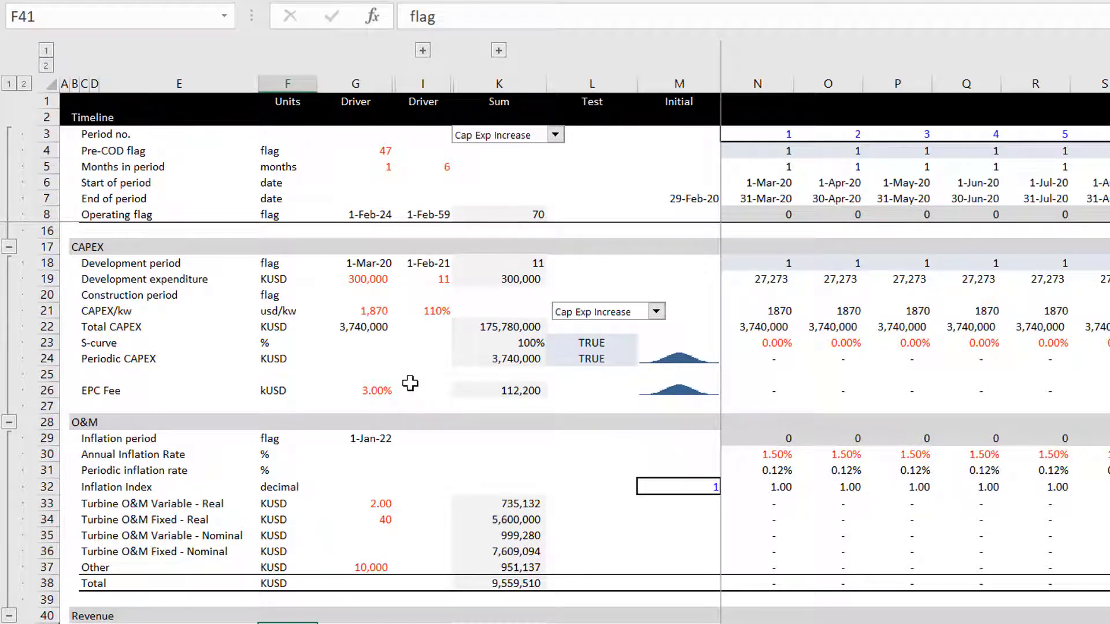
{"action": "key", "text": "Page_Down"}
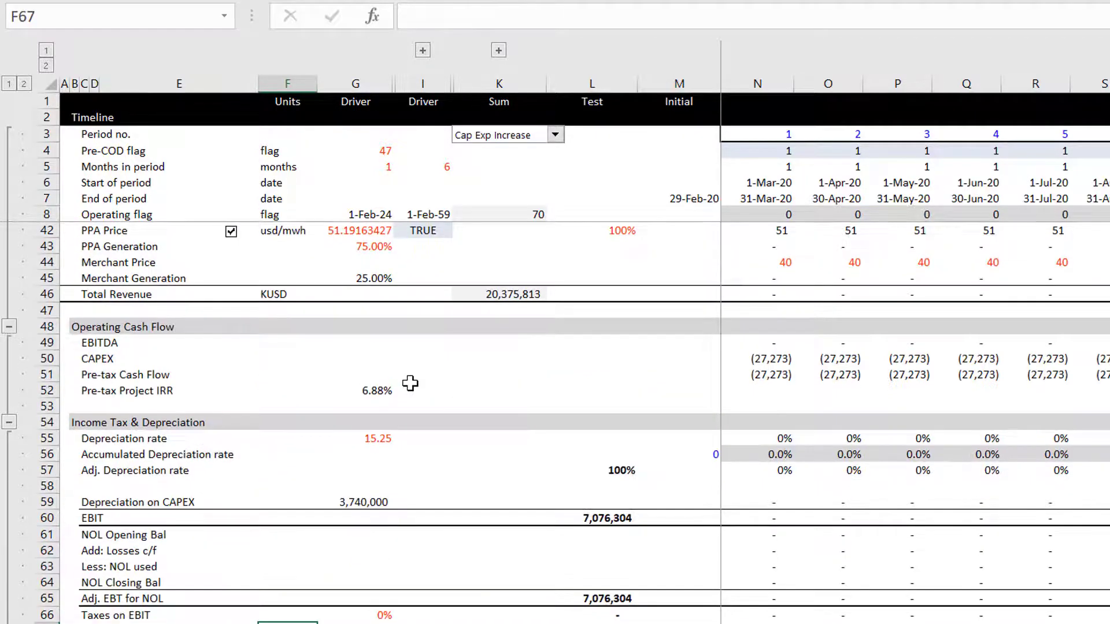
{"action": "key", "text": "Page_Up"}
{"action": "key", "text": "Right"}
{"action": "key", "text": "Right"}
{"action": "key", "text": "Right"}
{"action": "key", "text": "Right"}
{"action": "key", "text": "Right"}
{"action": "key", "text": "Right"}
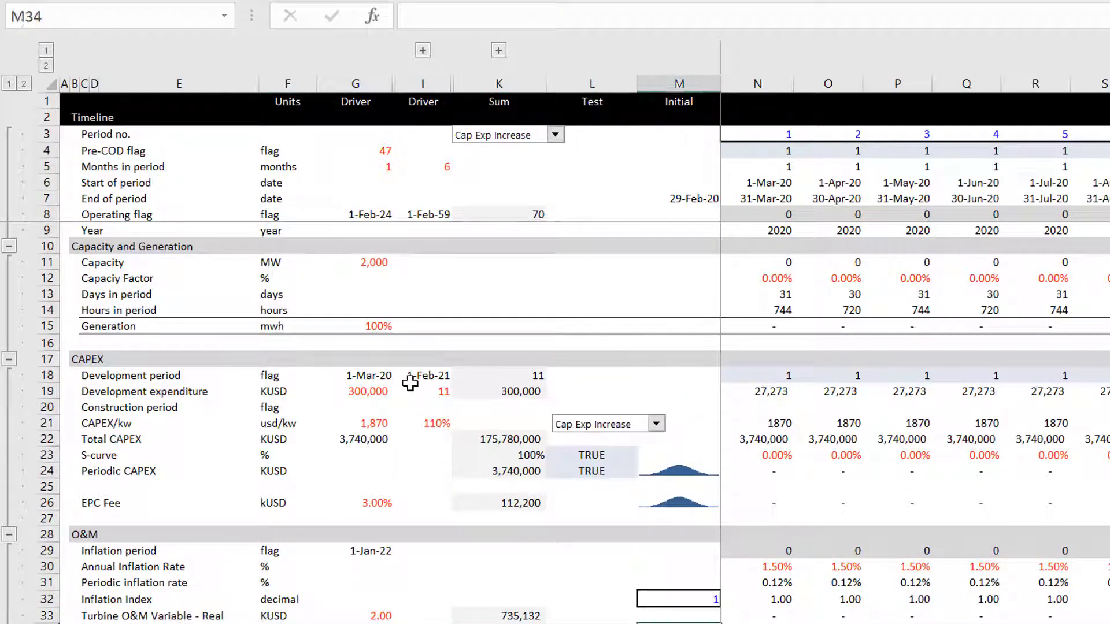
{"action": "key", "text": "Up"}
{"action": "key", "text": "Up"}
{"action": "key", "text": "Page_Down"}
{"action": "key", "text": "Page_Down"}
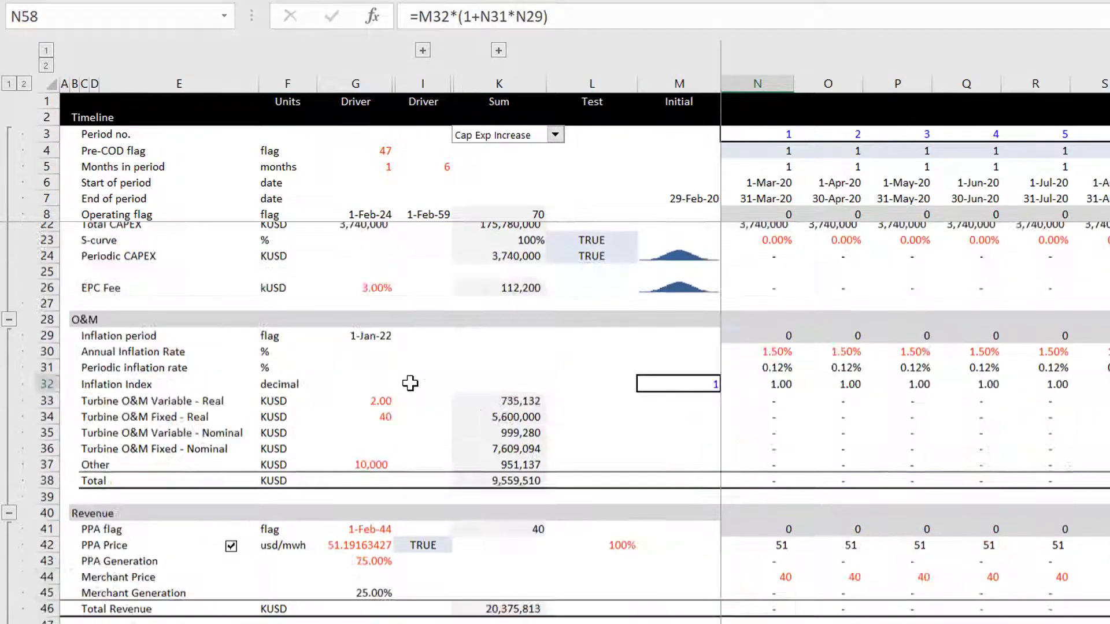
{"action": "key", "text": "Page_Up"}
{"action": "key", "text": "Page_Up"}
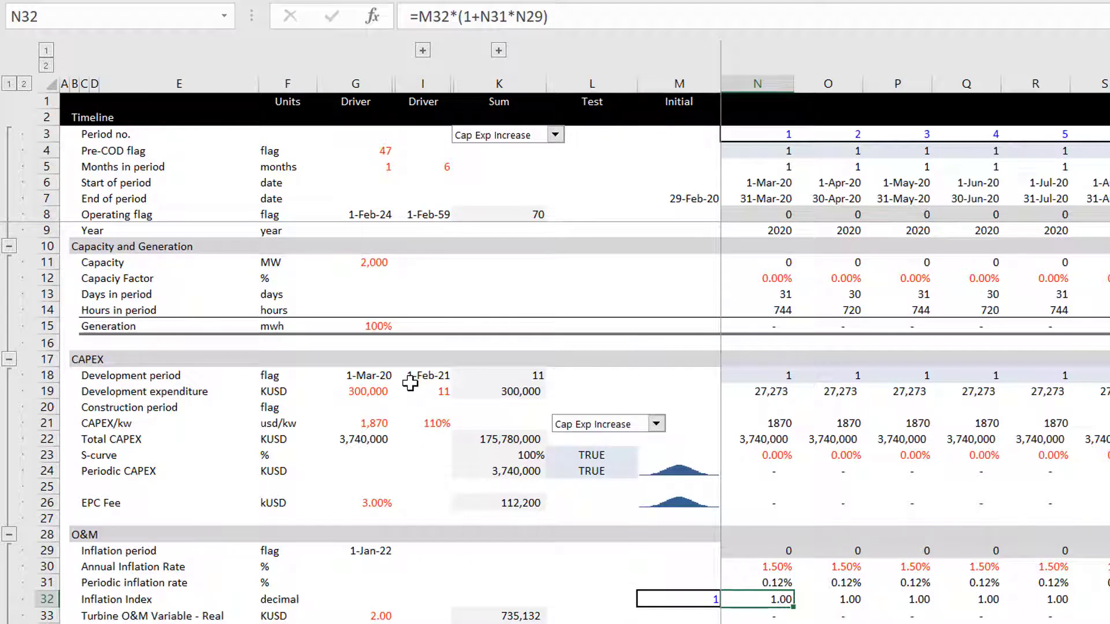
- Examine the CAPEX section's period formulas and sums, from the EPC Fee row up to Development expenditure
{"action": "key", "text": "Up"}
{"action": "key", "text": "Up"}
{"action": "key", "text": "Up"}
{"action": "key", "text": "Up"}
{"action": "key", "text": "Up"}
{"action": "key", "text": "Up"}
{"action": "key", "text": "Up"}
{"action": "key", "text": "Up"}
{"action": "key", "text": "Up"}
{"action": "key", "text": "Up"}
{"action": "key", "text": "Up"}
{"action": "key", "text": "Up"}
{"action": "key", "text": "Down"}
{"action": "key", "text": "Down"}
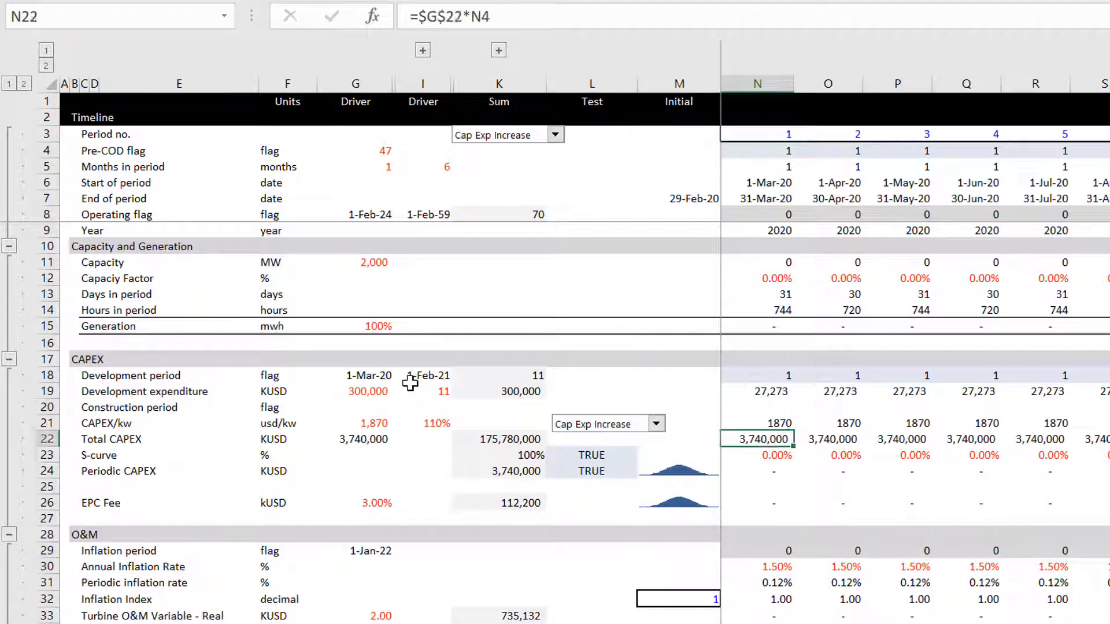
{"action": "key", "text": "Down"}
{"action": "key", "text": "Down"}
{"action": "key", "text": "Down"}
{"action": "key", "text": "Down"}
{"action": "key", "text": "Left"}
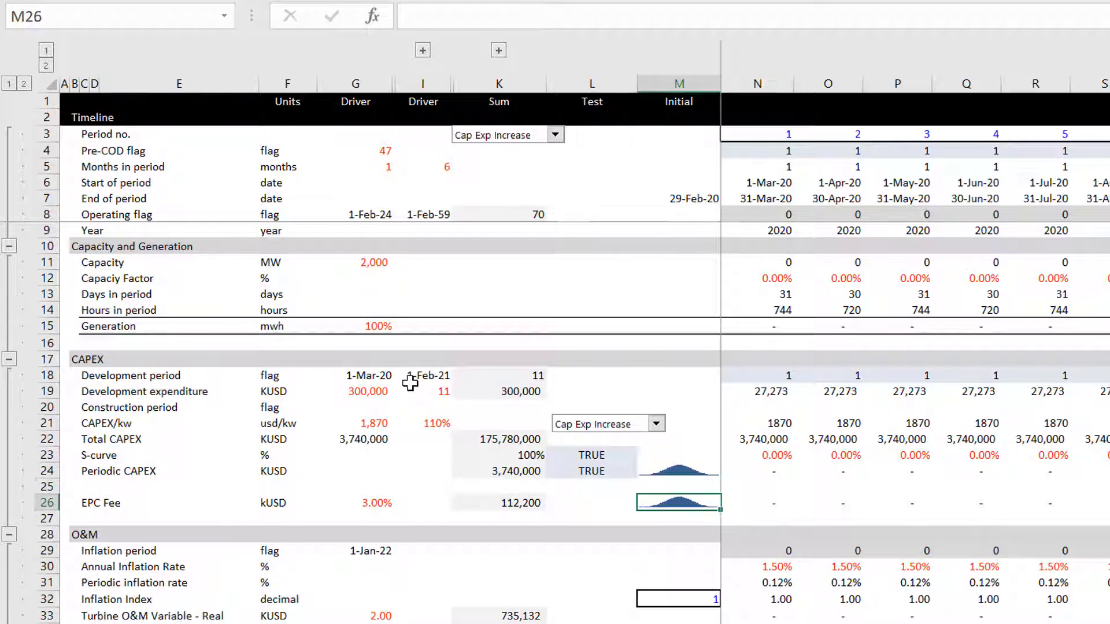
{"action": "key", "text": "Left"}
{"action": "key", "text": "Left"}
{"action": "key", "text": "Up"}
{"action": "key", "text": "Up"}
{"action": "key", "text": "Up"}
{"action": "key", "text": "Up"}
{"action": "key", "text": "Up"}
{"action": "key", "text": "Up"}
{"action": "key", "text": "Up"}
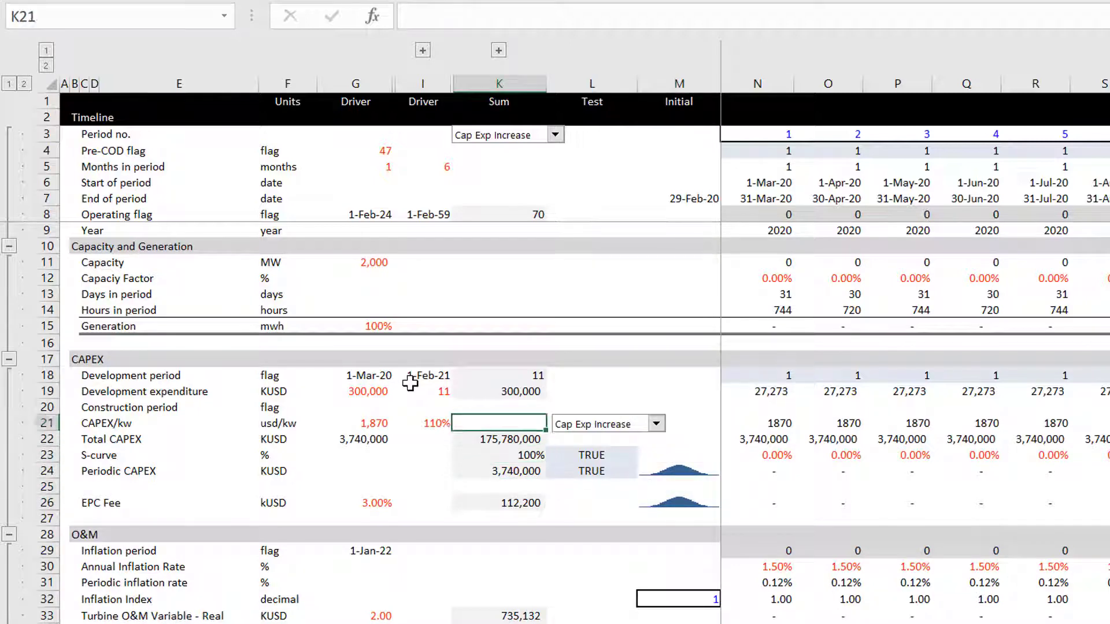
- Trace the monthly Development expenditure formula in row 19 across the timeline against the Development period flag
{"action": "key", "text": "Right"}
{"action": "key", "text": "Right"}
{"action": "key", "text": "Right"}
{"action": "key", "text": "Right"}
{"action": "key", "text": "Right"}
{"action": "key", "text": "Right"}
{"action": "key", "text": "Right"}
{"action": "key", "text": "Right"}
{"action": "key", "text": "Right"}
{"action": "key", "text": "Right"}
{"action": "key", "text": "Right"}
{"action": "key", "text": "Right"}
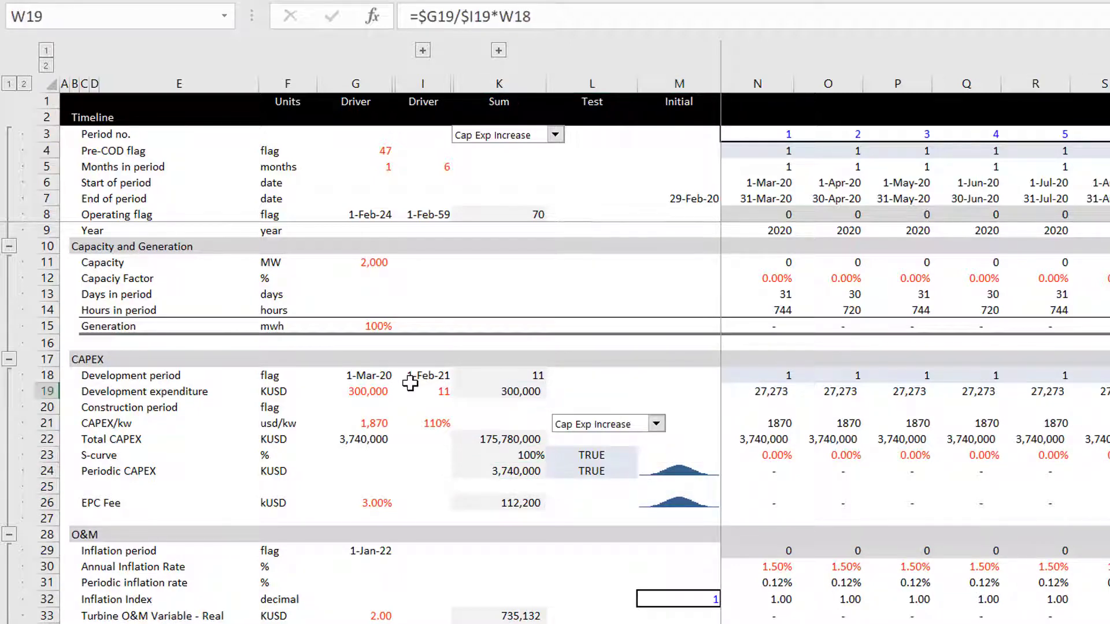
{"action": "key", "text": "Right"}
{"action": "key", "text": "Right"}
{"action": "key", "text": "Right"}
{"action": "key", "text": "Right"}
{"action": "key", "text": "Right"}
{"action": "key", "text": "Right"}
{"action": "key", "text": "Right"}
{"action": "key", "text": "Right"}
{"action": "key", "text": "Right"}
{"action": "key", "text": "Right"}
{"action": "key", "text": "Right"}
{"action": "key", "text": "Right"}
{"action": "key", "text": "Right"}
{"action": "key", "text": "Right"}
{"action": "key", "text": "Left"}
{"action": "key", "text": "Left"}
{"action": "key", "text": "Left"}
{"action": "key", "text": "Left"}
{"action": "key", "text": "Left"}
{"action": "key", "text": "Left"}
{"action": "key", "text": "Left"}
{"action": "key", "text": "Left"}
{"action": "key", "text": "Left"}
{"action": "key", "text": "Left"}
{"action": "key", "text": "Left"}
{"action": "key", "text": "Left"}
{"action": "key", "text": "Left"}
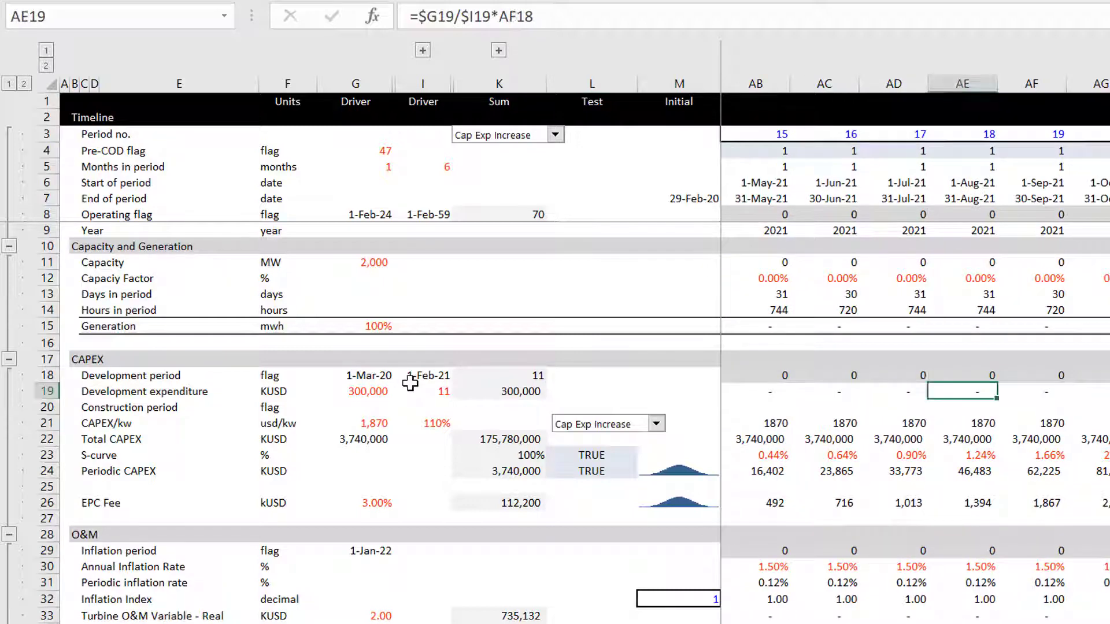
- Check the Development period flag formula in row 18 around the end of the development phase
{"action": "key", "text": "Left"}
{"action": "key", "text": "Left"}
{"action": "key", "text": "Up"}
{"action": "key", "text": "Right"}
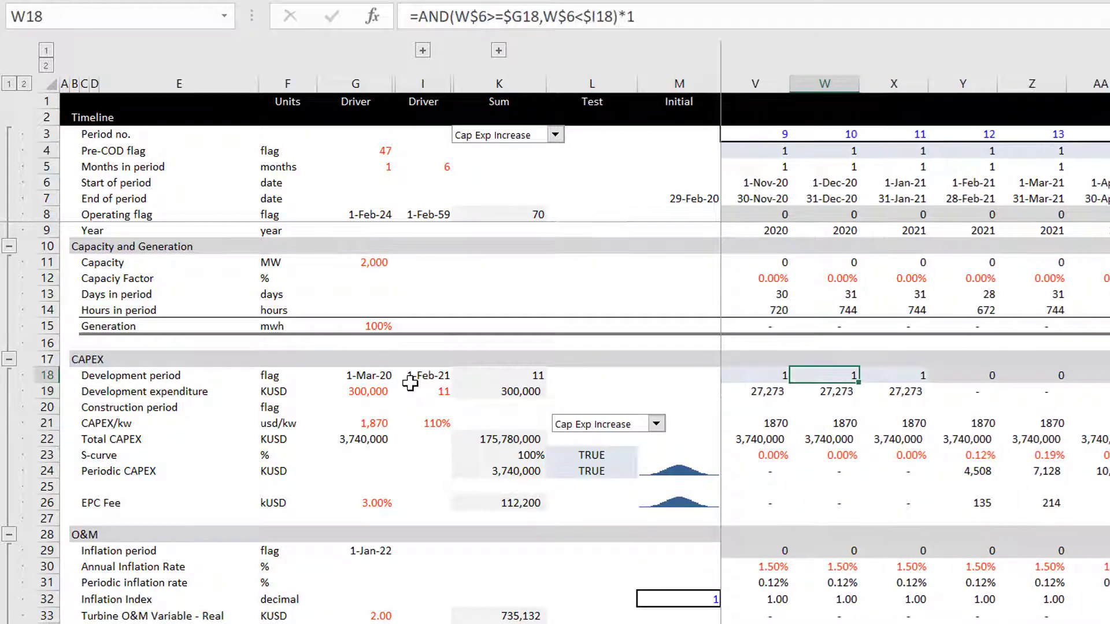
{"action": "key", "text": "Right"}
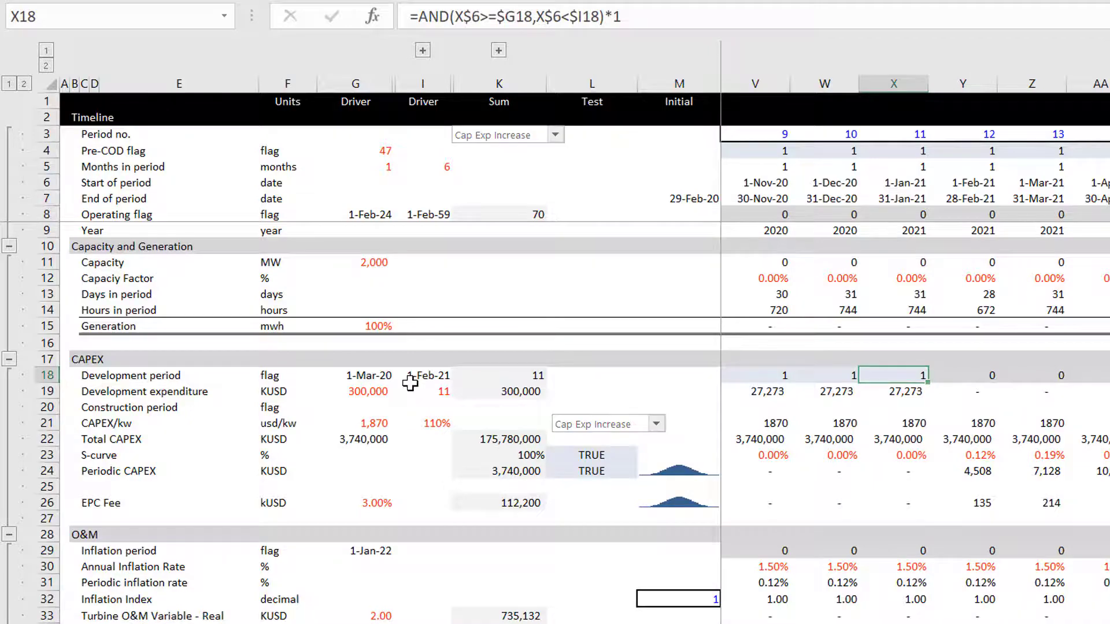
- Check on the UDFInputs sheet which Operation Model rows the development and construction period flags link to
{"action": "key", "text": "ctrl+Page_Down"}
{"action": "key", "text": "ctrl+Page_Down"}
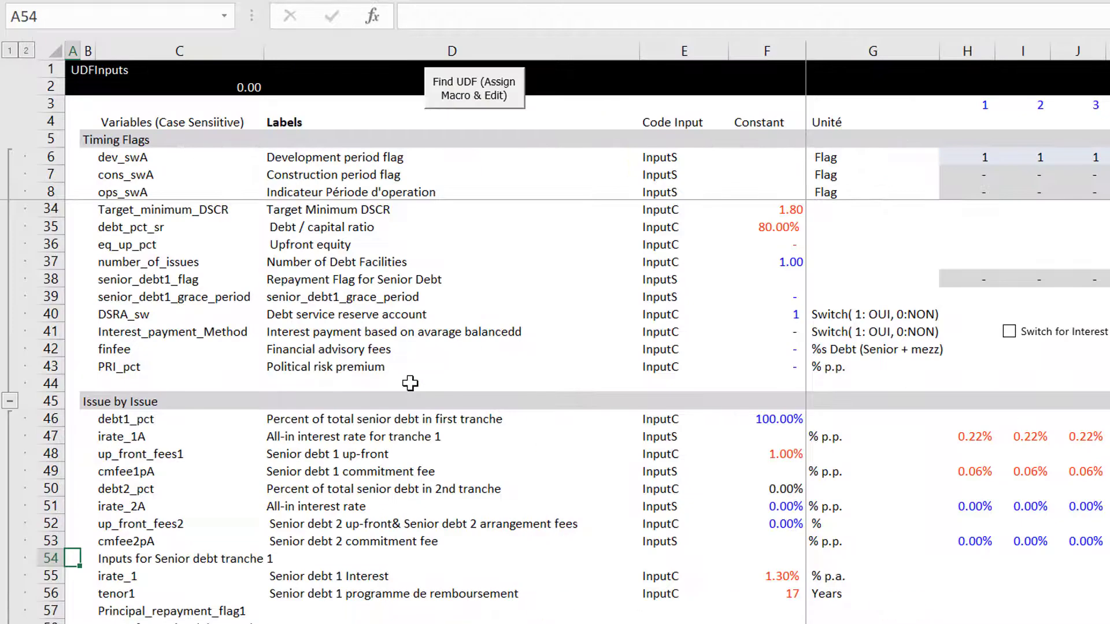
{"action": "key", "text": "Page_Up"}
{"action": "key", "text": "Up"}
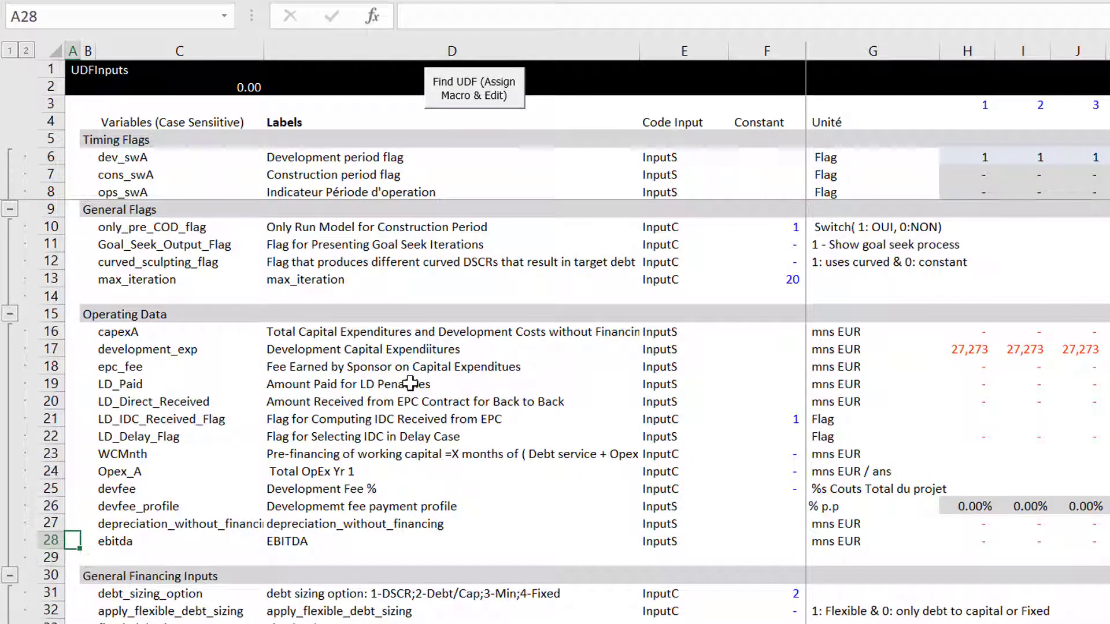
{"action": "left_click", "coordinate": [974, 192]}
{"action": "key", "text": "Up"}
{"action": "key", "text": "Up"}
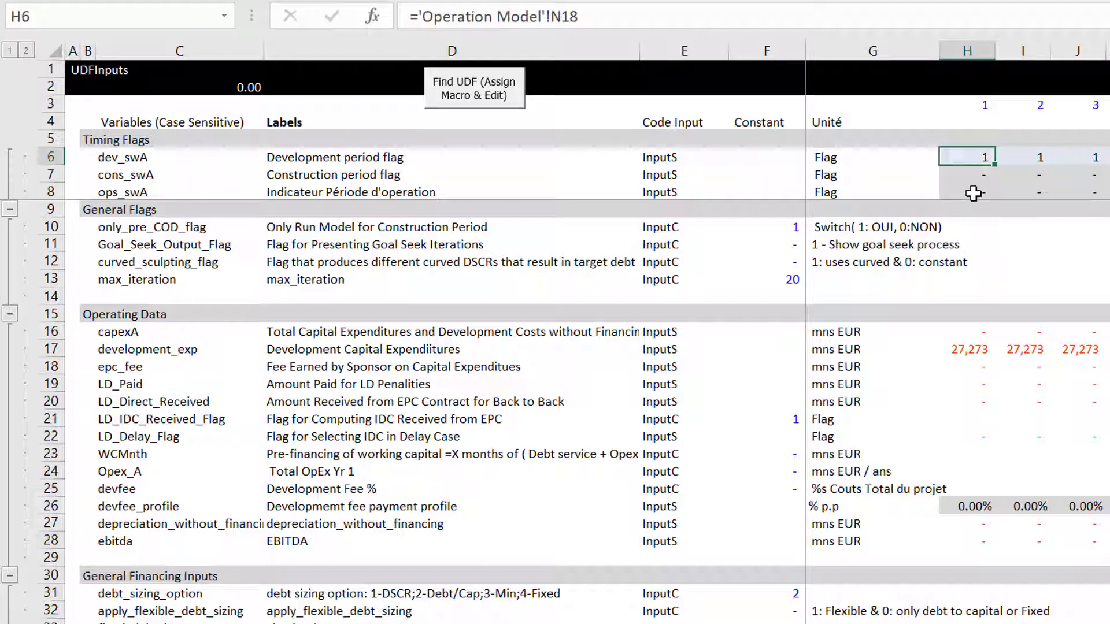
{"action": "key", "text": "Down"}
{"action": "key", "text": "Up"}
{"action": "key", "text": "Down"}
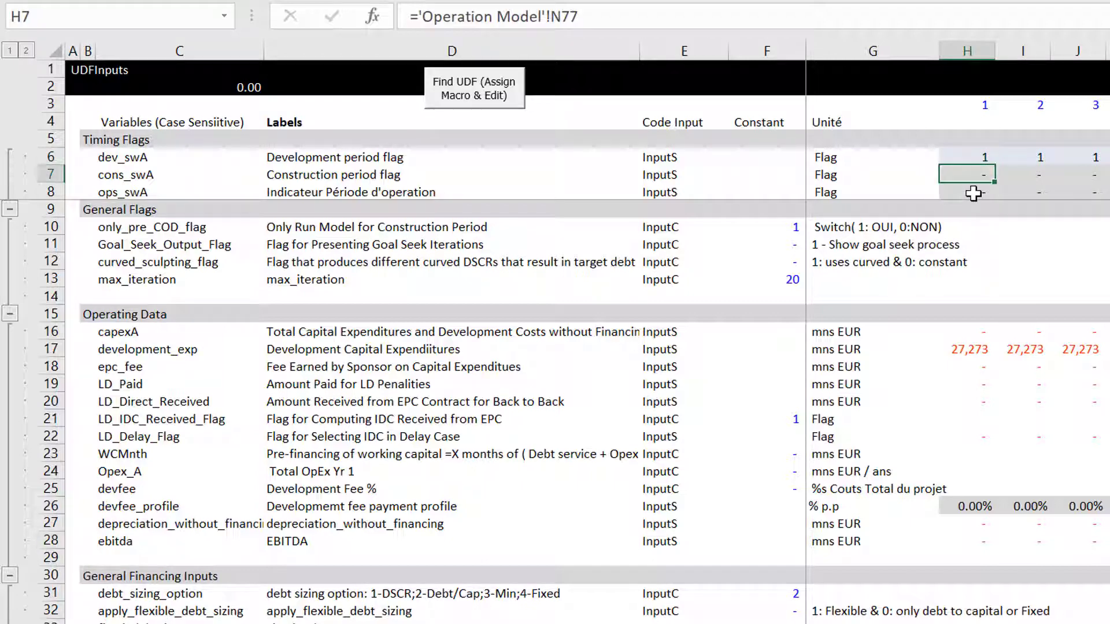
{"action": "key", "text": "Up"}
{"action": "key", "text": "Down"}
{"action": "key", "text": "Up"}
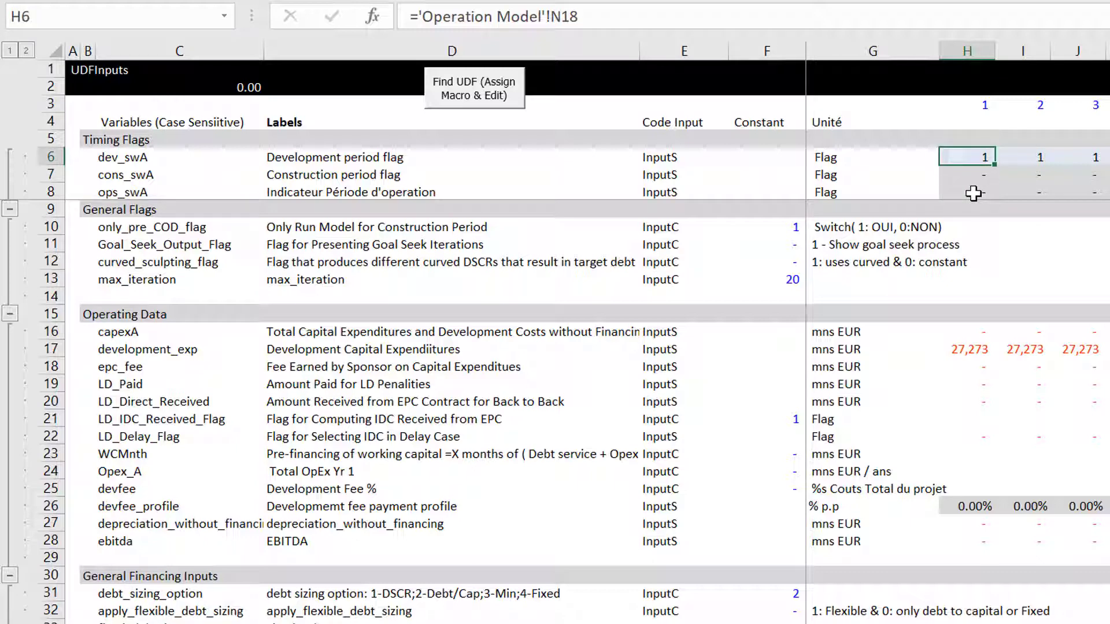
{"action": "key", "text": "Down"}
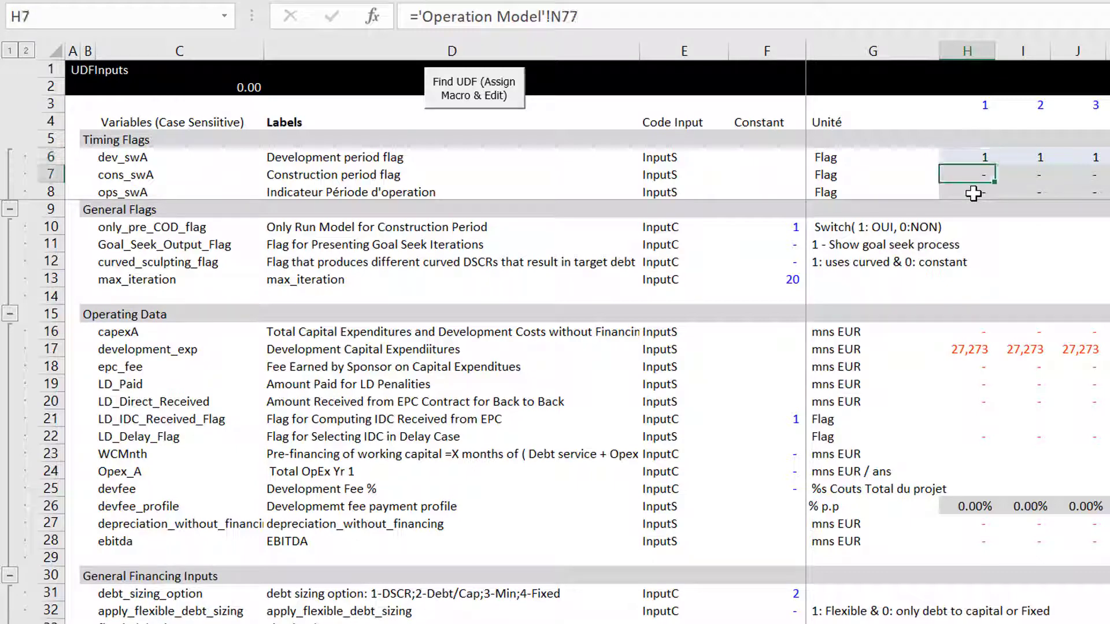
- Return to the Operation Model sheet and recheck the Development period and Development expenditure rows
{"action": "key", "text": "ctrl+Page_Up"}
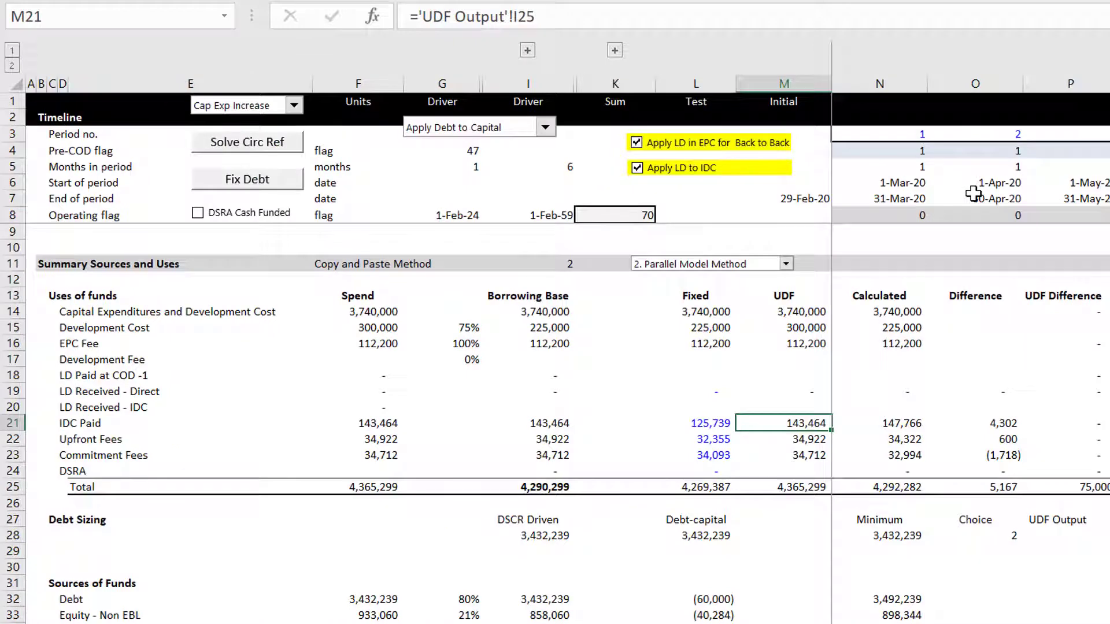
{"action": "key", "text": "ctrl+Page_Up"}
{"action": "key", "text": "Down"}
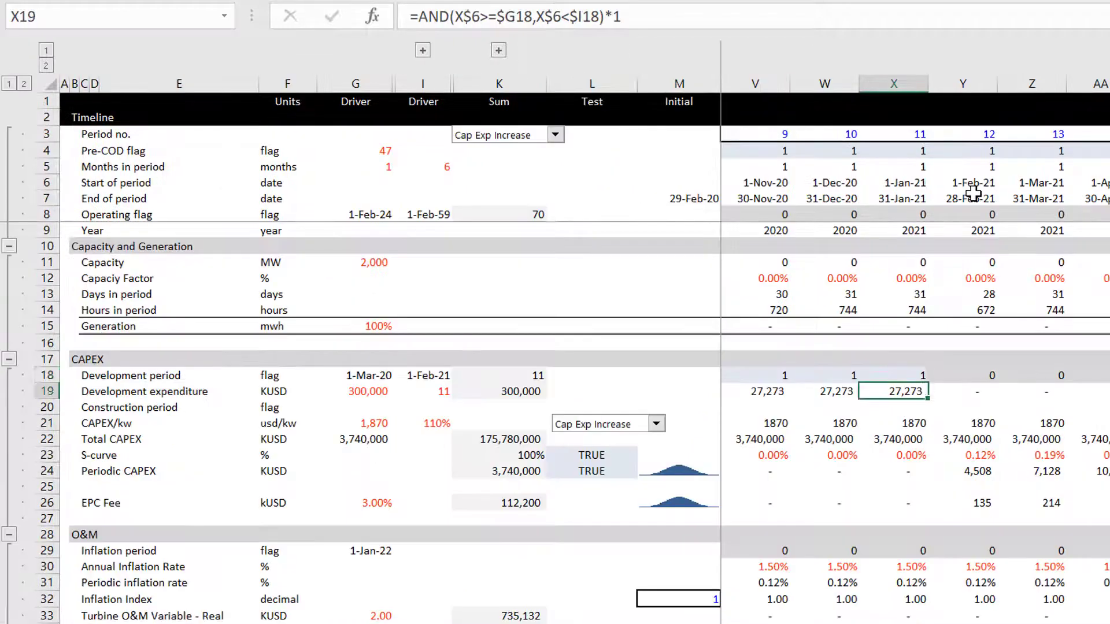
{"action": "key", "text": "Up"}
{"action": "key", "text": "Left"}
{"action": "key", "text": "Left"}
{"action": "key", "text": "Left"}
{"action": "key", "text": "Down"}
{"action": "key", "text": "Down"}
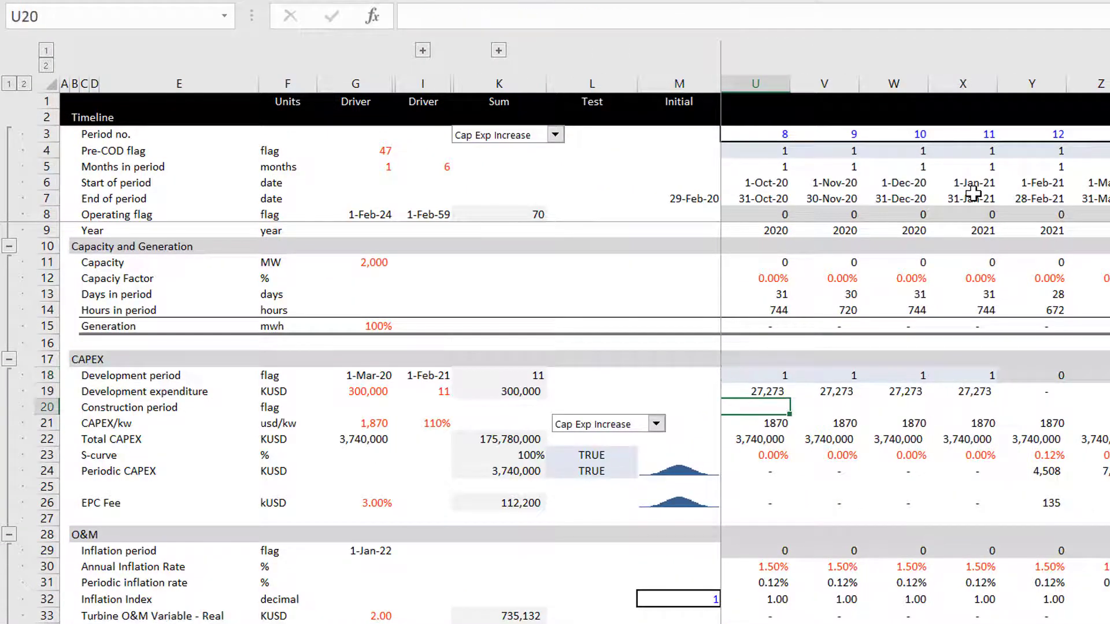
- Examine the CAPEX/kw formula in row 21 from the first period across the whole timeline
{"action": "key", "text": "Left"}
{"action": "key", "text": "Left"}
{"action": "key", "text": "Left"}
{"action": "key", "text": "Down"}
{"action": "key", "text": "Left"}
{"action": "key", "text": "Left"}
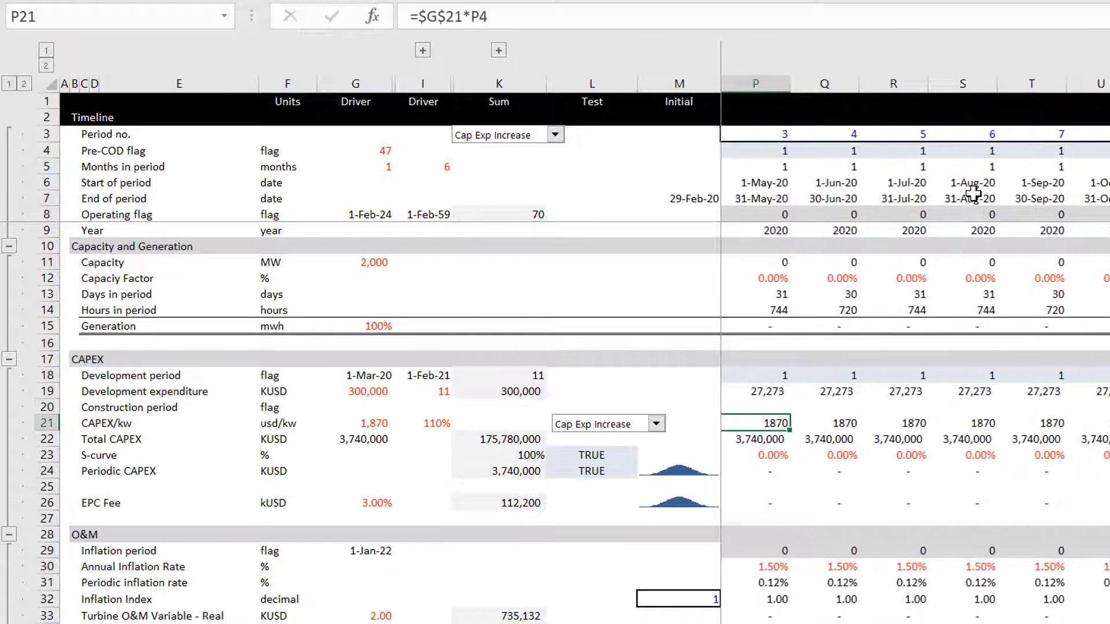
{"action": "key", "text": "Left"}
{"action": "key", "text": "Left"}
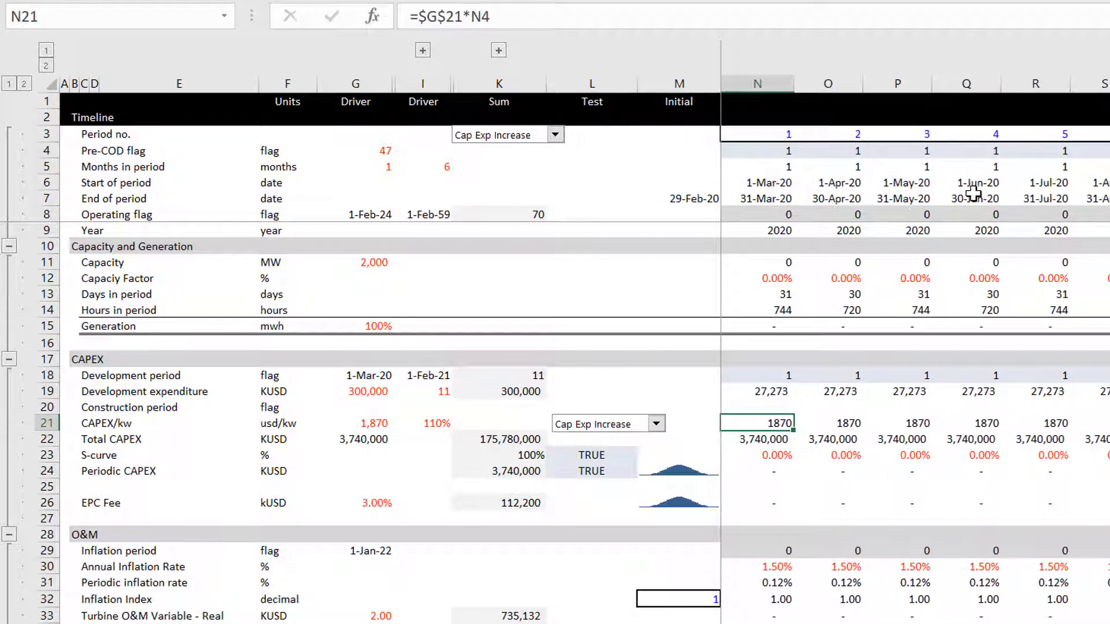
{"action": "key", "text": "ctrl+shift+Right"}
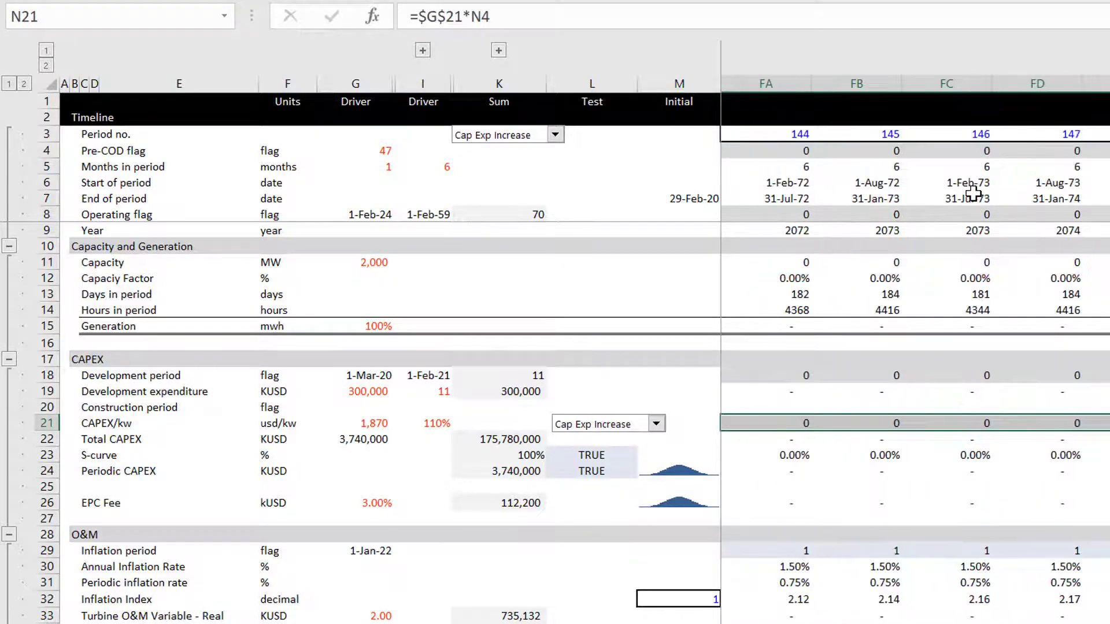
{"action": "key", "text": "Left"}
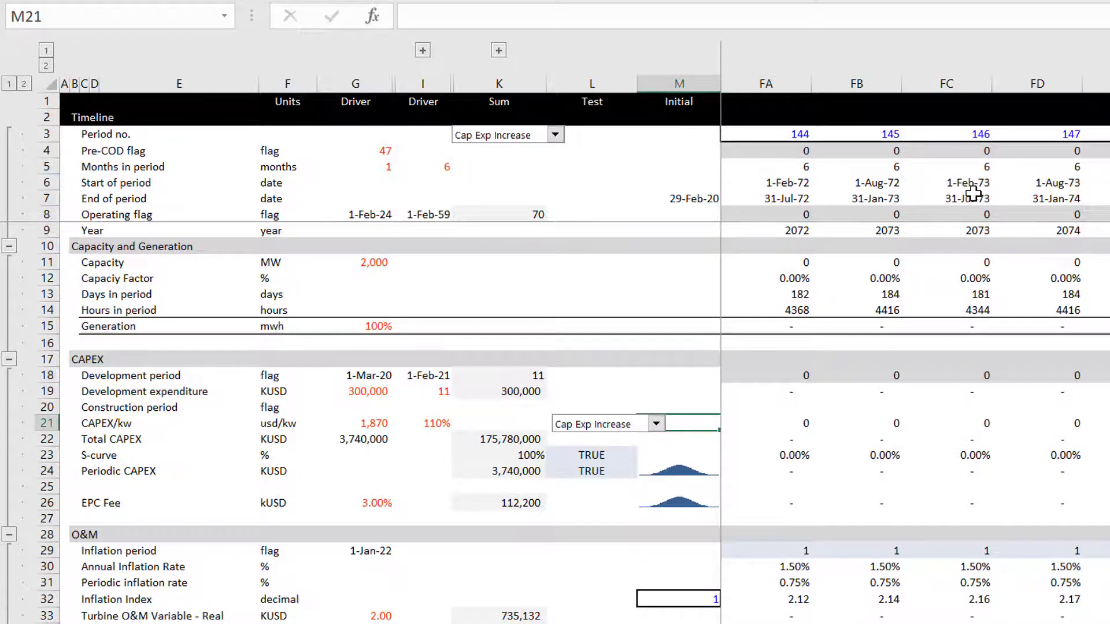
{"action": "key", "text": "Right"}
{"action": "key", "text": "Right"}
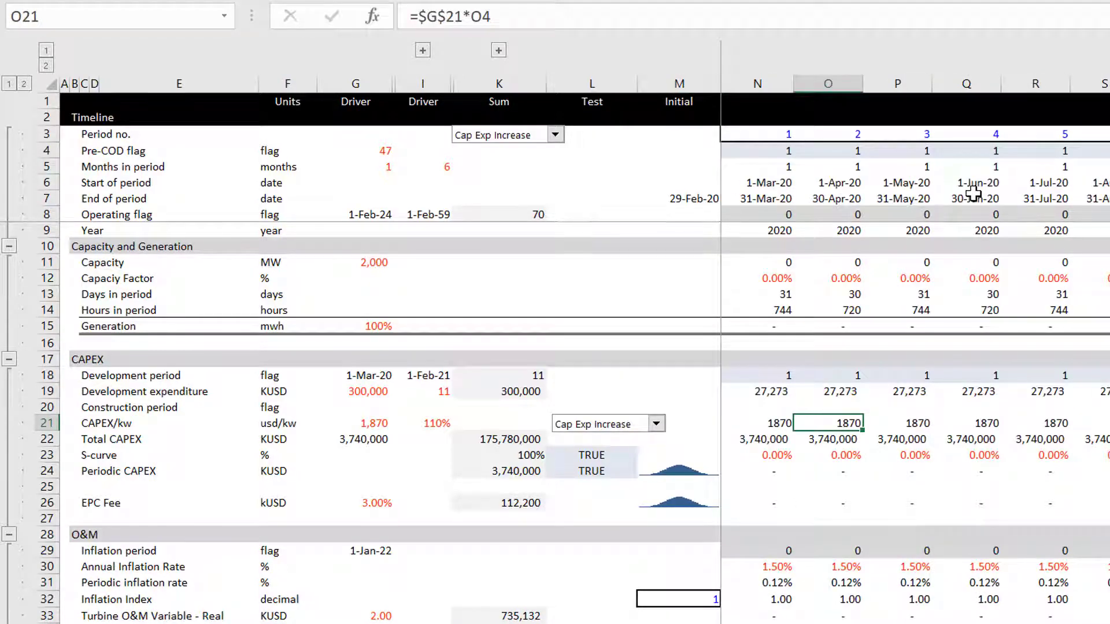
{"action": "key", "text": "Down"}
- Inspect the Development Cost spend and percentage links in the Summary Sources and Uses table
{"action": "key", "text": "ctrl+Page_Down"}
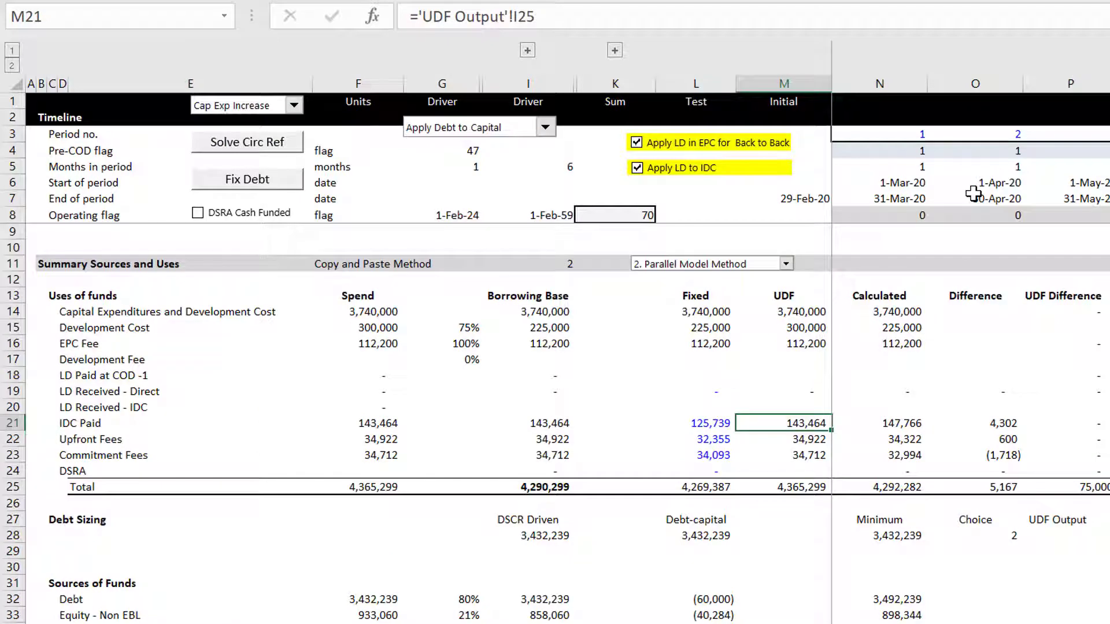
{"action": "key", "text": "Left"}
{"action": "key", "text": "Left"}
{"action": "key", "text": "Left"}
{"action": "key", "text": "Left"}
{"action": "key", "text": "Left"}
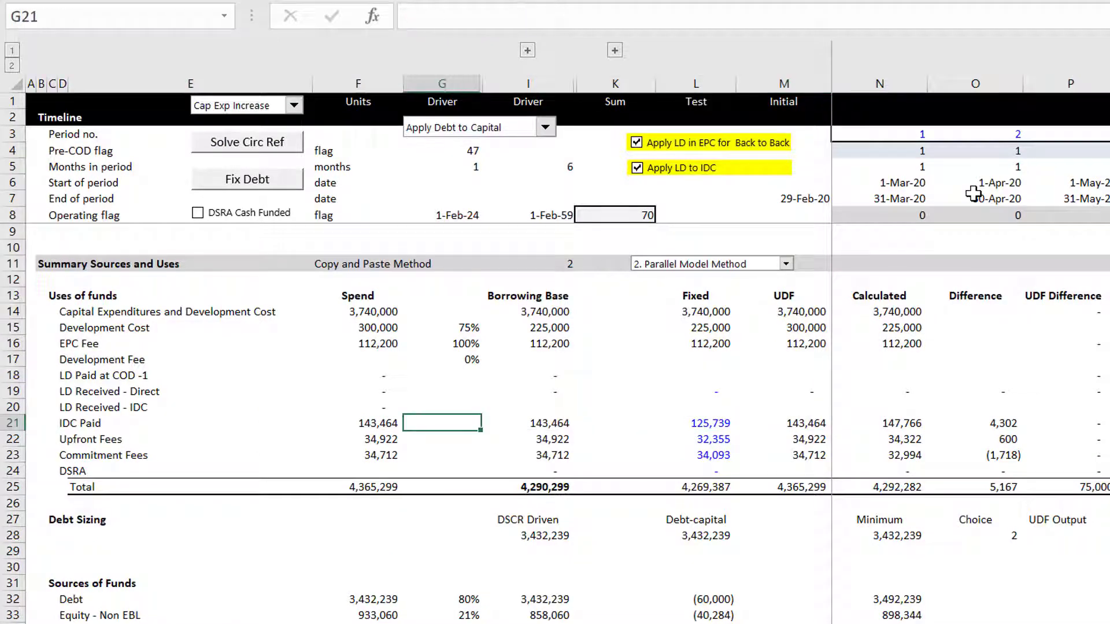
{"action": "key", "text": "Up"}
{"action": "key", "text": "Up"}
{"action": "key", "text": "Up"}
{"action": "key", "text": "Up"}
{"action": "key", "text": "Up"}
{"action": "key", "text": "Up"}
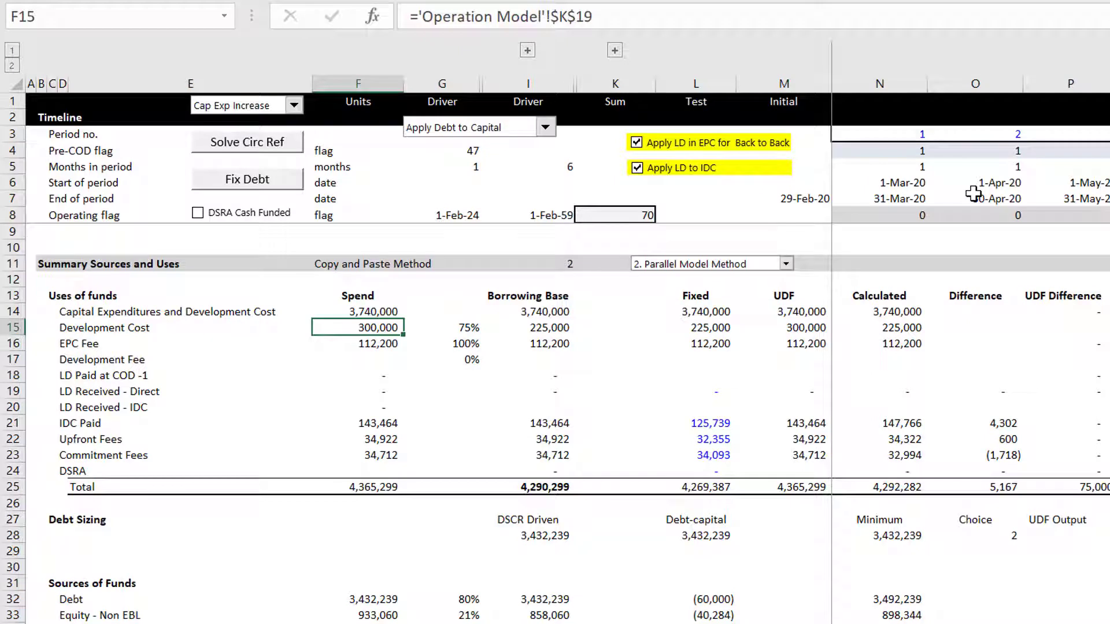
{"action": "key", "text": "Right"}
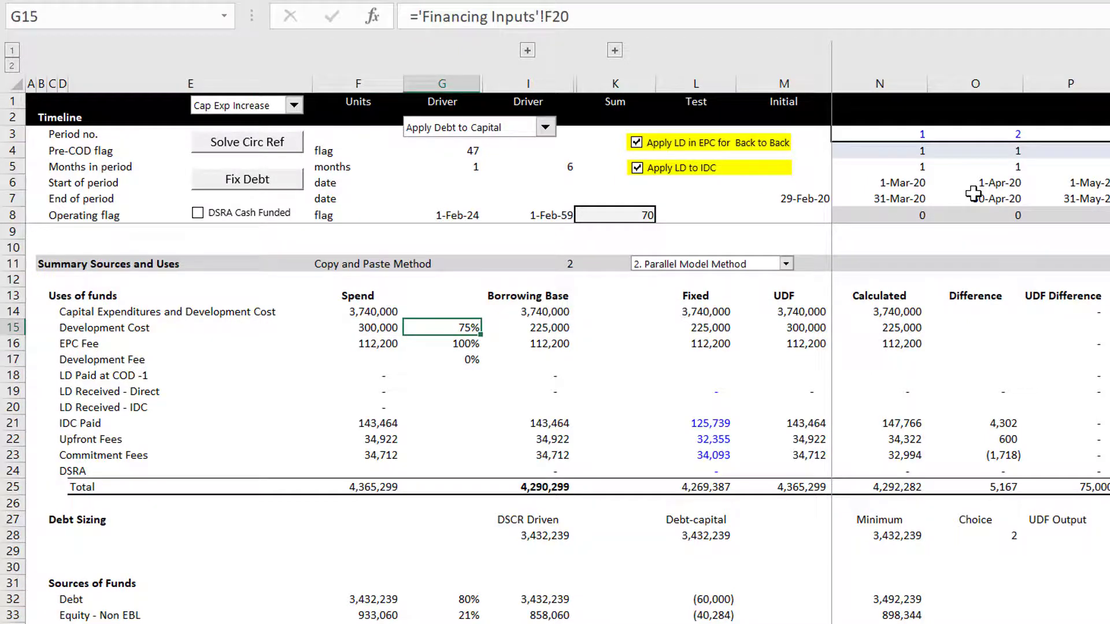
- Head the percentage column between Spend and Borrowing Base in the Uses of funds table with "Reimbursable"
{"action": "key", "text": "Up"}
{"action": "key", "text": "Up"}
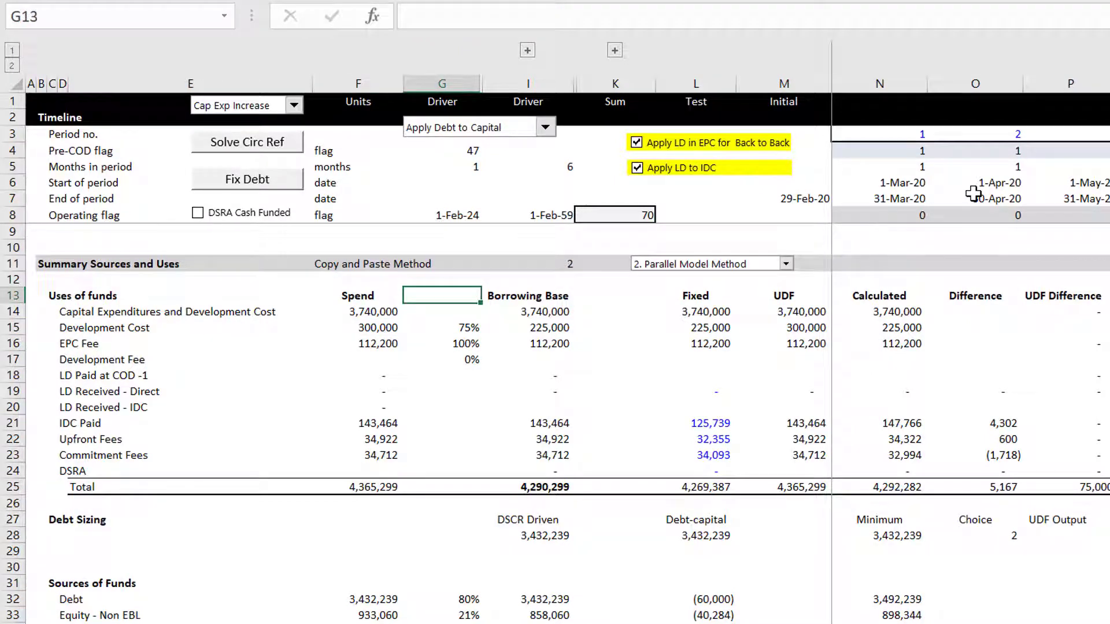
{"action": "type", "text": "Reimburse"}
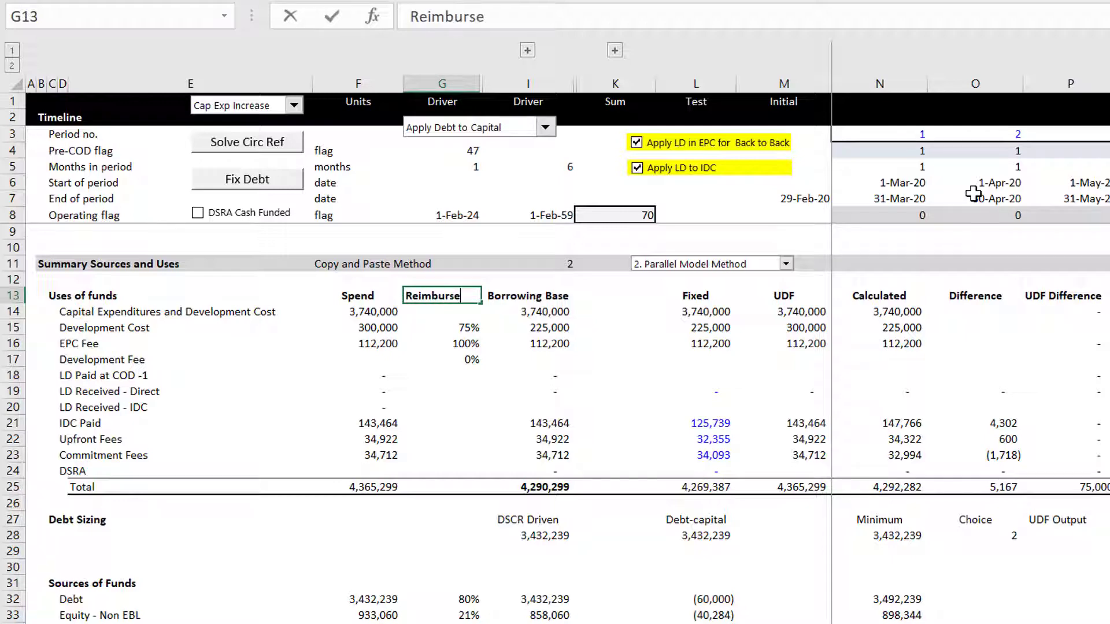
{"action": "type", "text": "a"}
{"action": "key", "text": "BackSpace"}
{"action": "key", "text": "BackSpace"}
{"action": "type", "text": "able"}
{"action": "key", "text": "Return"}
- Review the Reimbursable entries for the Uses of funds, from Development Cost down to Upfront Fees
{"action": "key", "text": "Down"}
{"action": "key", "text": "Down"}
{"action": "key", "text": "Down"}
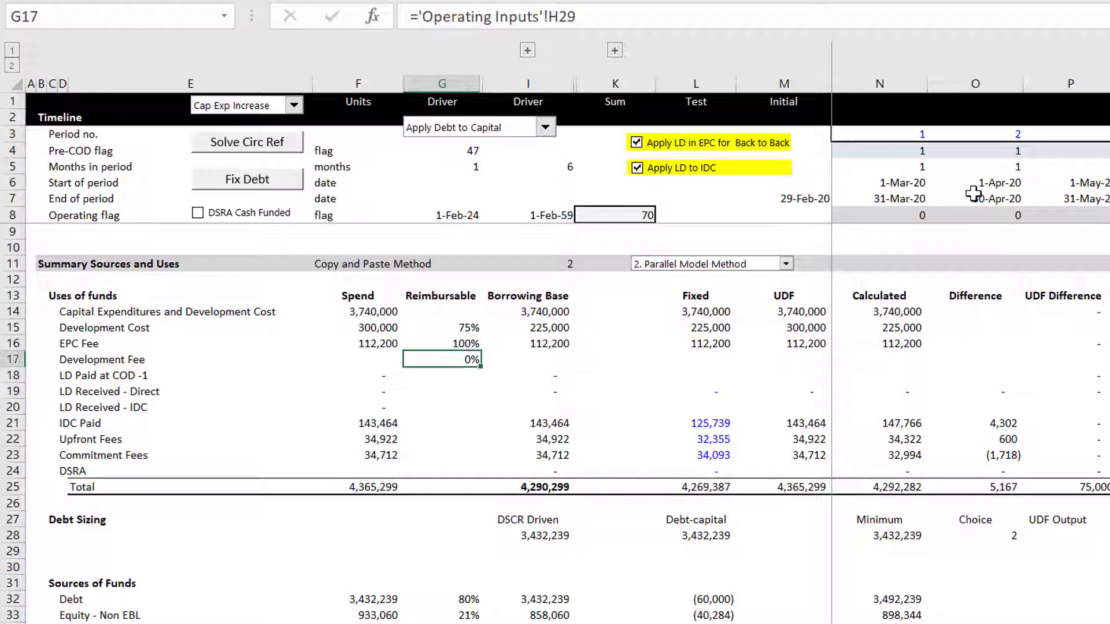
{"action": "key", "text": "Up"}
{"action": "key", "text": "Up"}
{"action": "key", "text": "Down"}
{"action": "key", "text": "Down"}
{"action": "key", "text": "Down"}
{"action": "key", "text": "Down"}
{"action": "key", "text": "Down"}
{"action": "key", "text": "Down"}
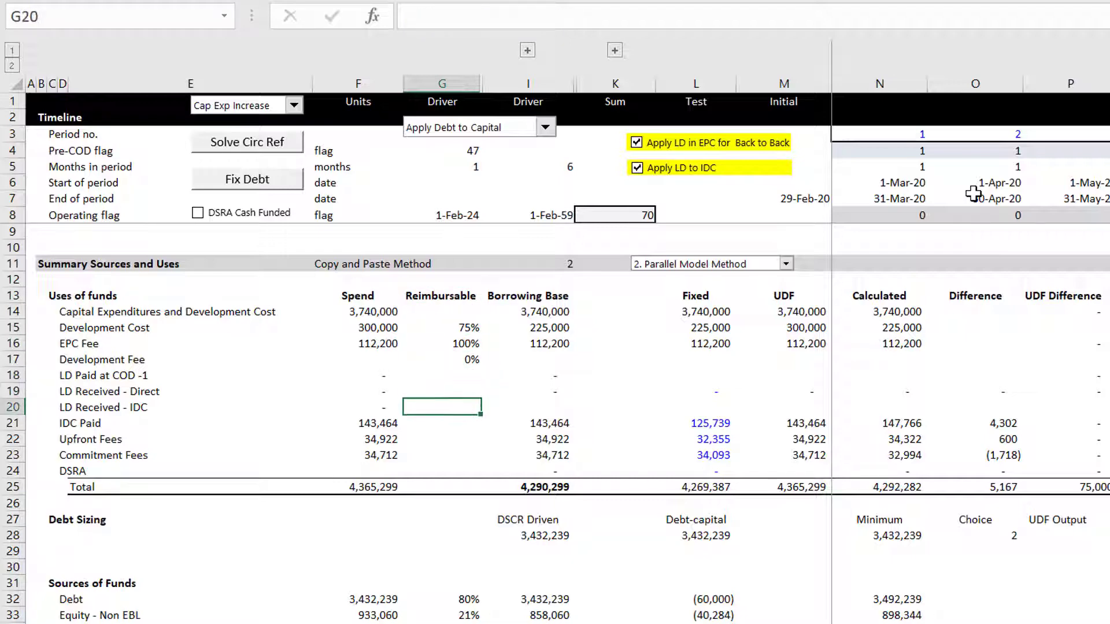
{"action": "key", "text": "Down"}
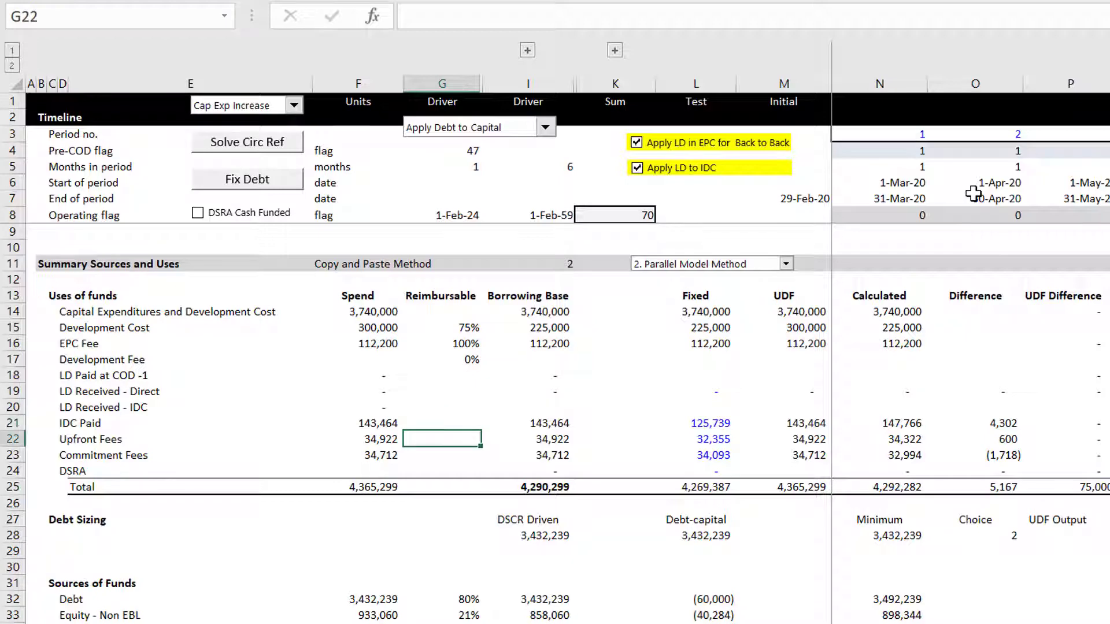
- Compare the Total row's sum formulas for Spend and Borrowing Base in the Uses of funds table
{"action": "key", "text": "Down"}
{"action": "key", "text": "Down"}
{"action": "key", "text": "Down"}
{"action": "key", "text": "Left"}
{"action": "key", "text": "Right"}
{"action": "key", "text": "Right"}
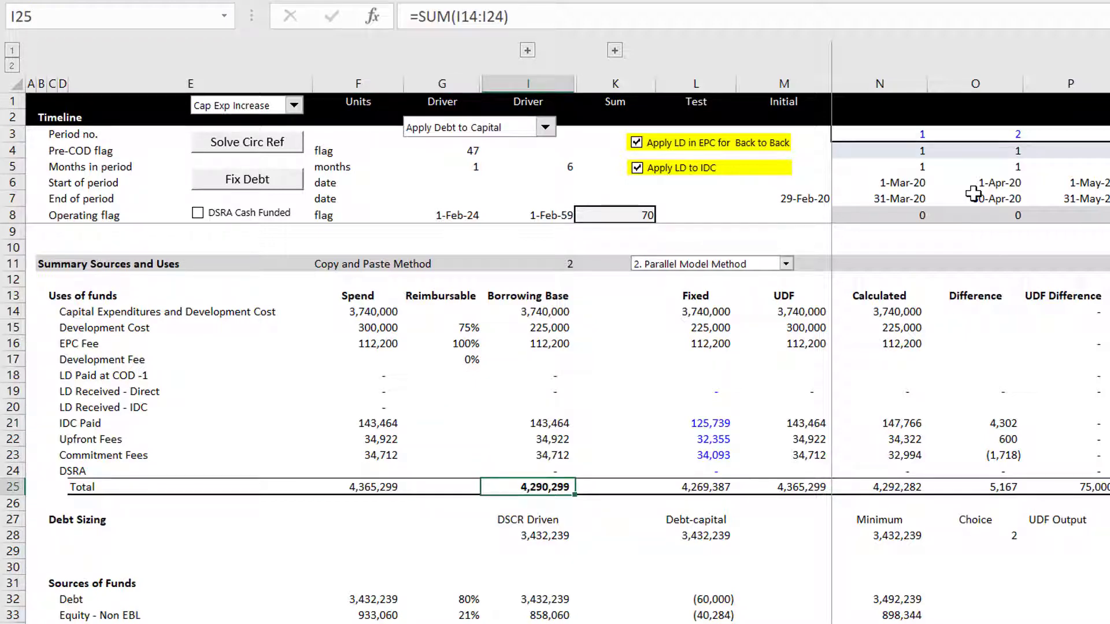
{"action": "key", "text": "Left"}
{"action": "key", "text": "Left"}
{"action": "key", "text": "Left"}
{"action": "key", "text": "Right"}
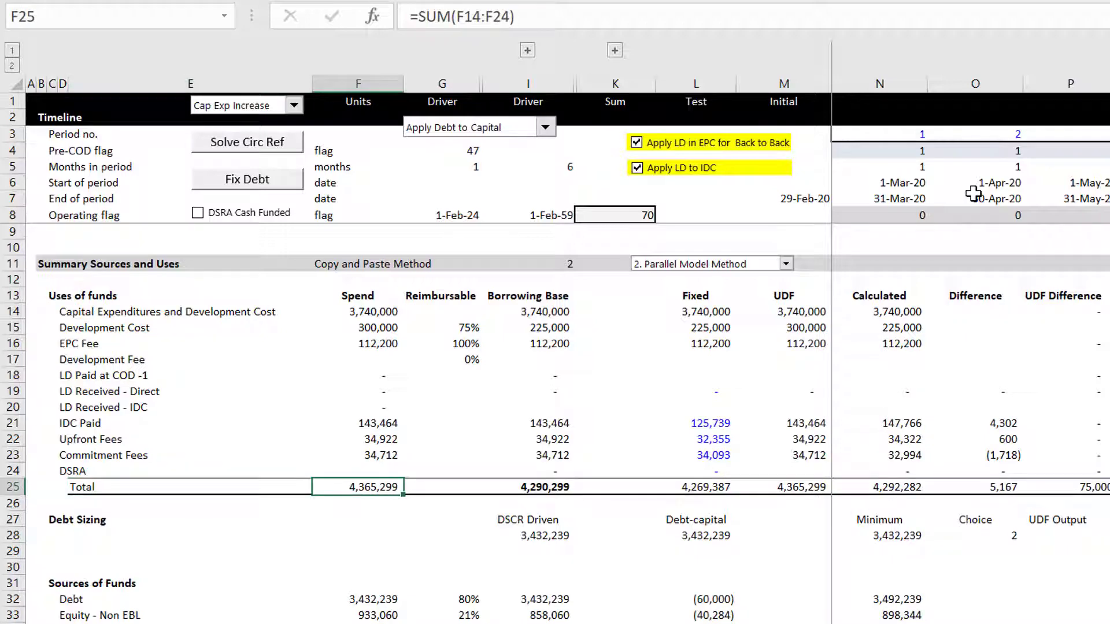
{"action": "key", "text": "Right"}
{"action": "key", "text": "Right"}
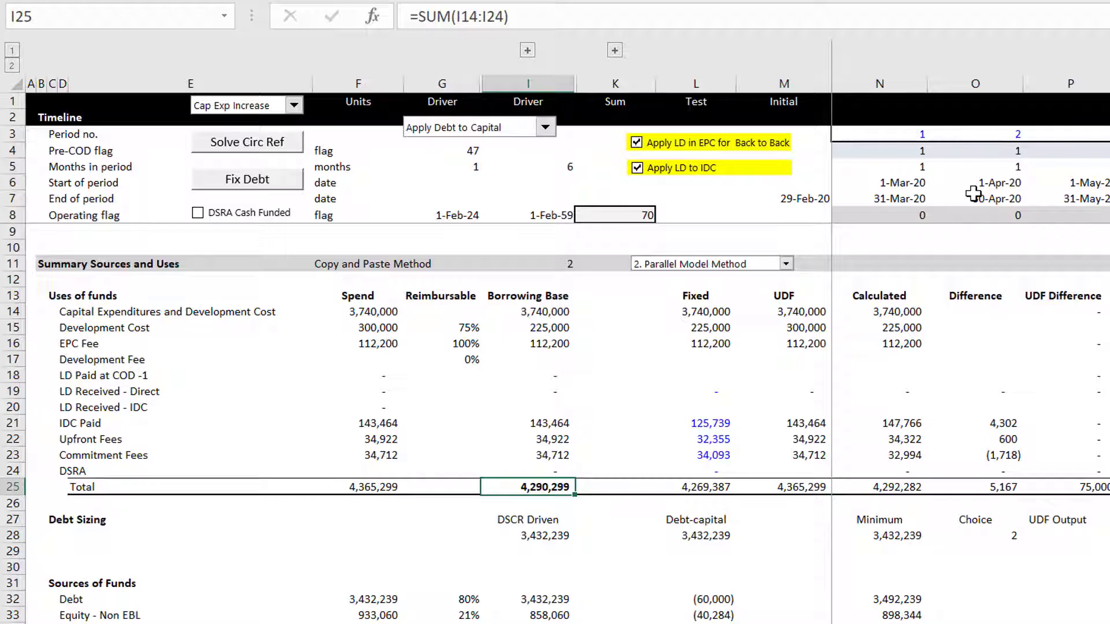
- Review the Timing Flags and General Flags variable names on the UDFInputs sheet, down to only_pre_COD_flag
{"action": "key", "text": "ctrl+Page_Down"}
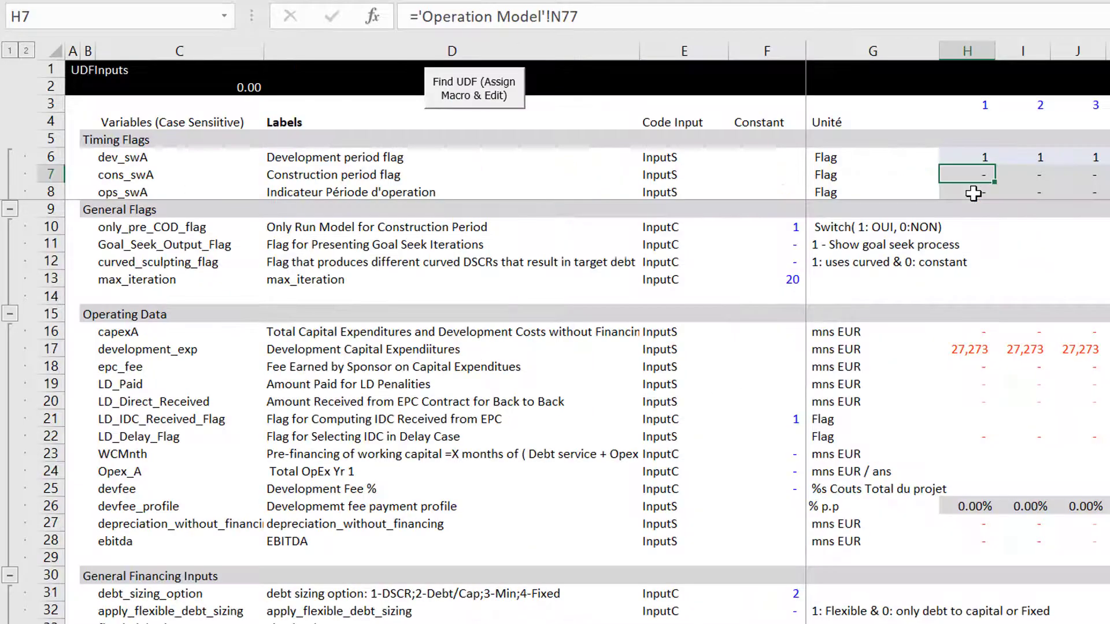
{"action": "key", "text": "Left"}
{"action": "key", "text": "Left"}
{"action": "key", "text": "Left"}
{"action": "key", "text": "Left"}
{"action": "key", "text": "Left"}
{"action": "key", "text": "Left"}
{"action": "key", "text": "Up"}
{"action": "key", "text": "Up"}
{"action": "key", "text": "Up"}
{"action": "key", "text": "Up"}
{"action": "key", "text": "Up"}
{"action": "key", "text": "Up"}
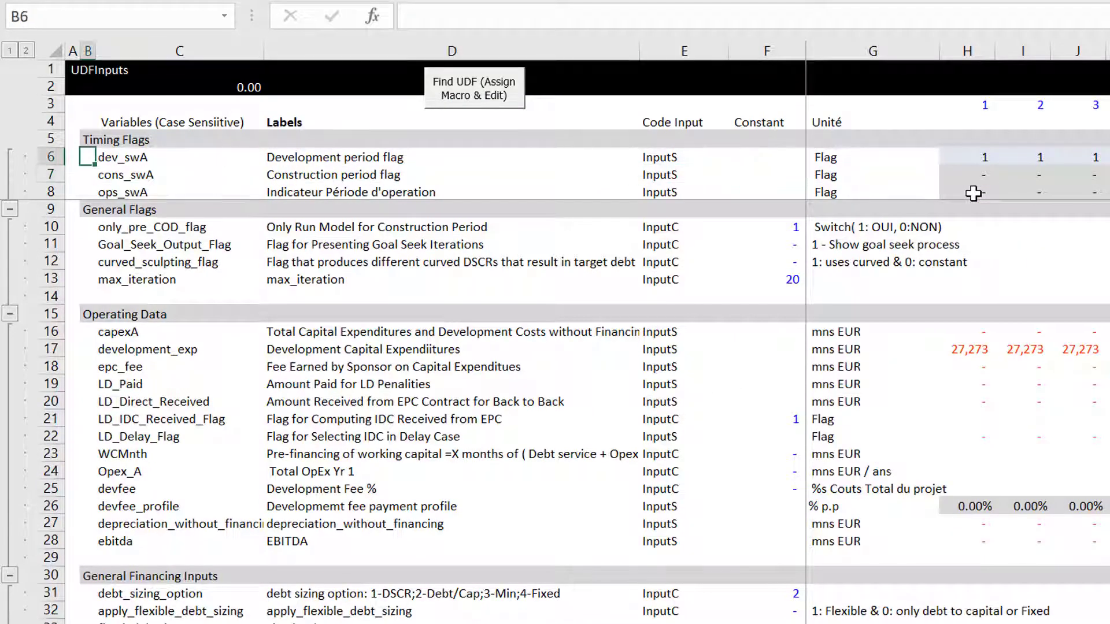
{"action": "key", "text": "Down"}
{"action": "key", "text": "Down"}
{"action": "key", "text": "Down"}
{"action": "key", "text": "Down"}
{"action": "key", "text": "Down"}
{"action": "key", "text": "Down"}
{"action": "key", "text": "Down"}
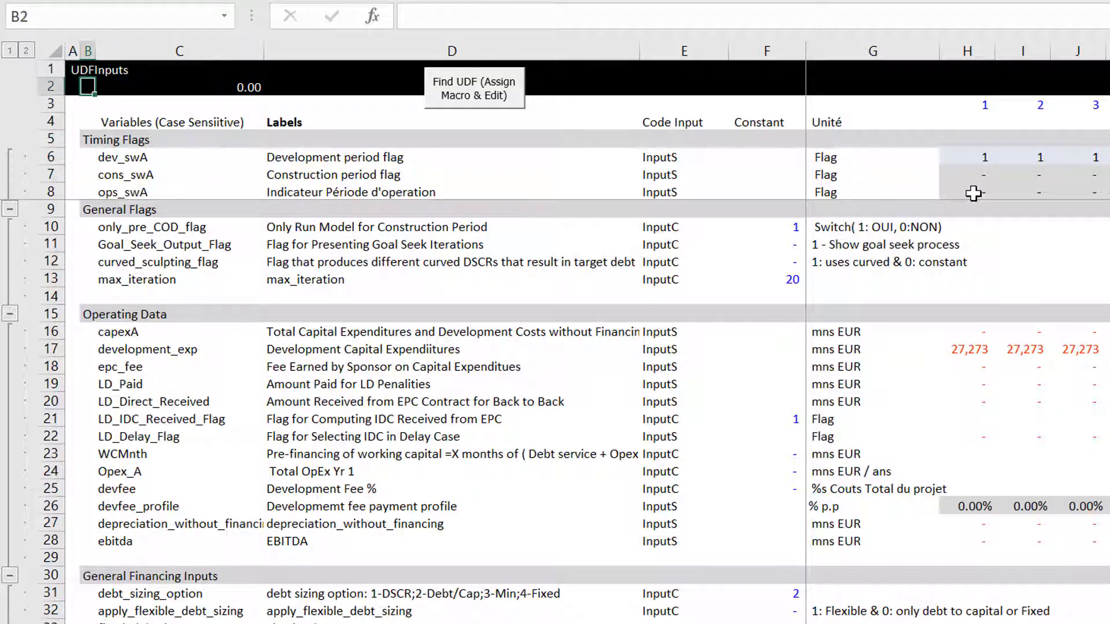
{"action": "key", "text": "Down"}
{"action": "key", "text": "Down"}
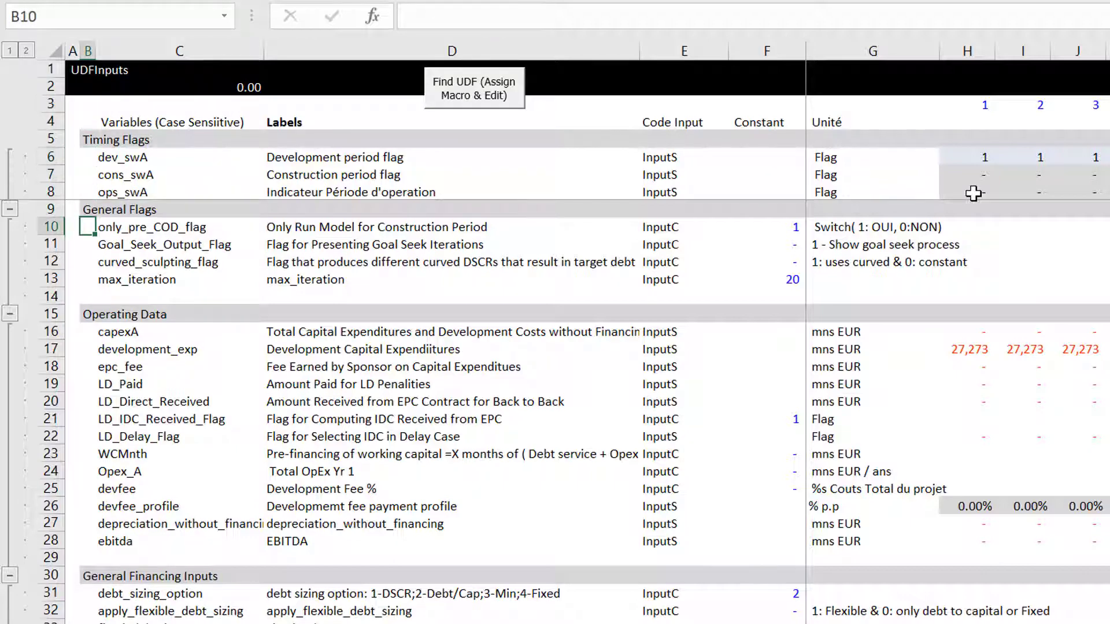
{"action": "key", "text": "Right"}
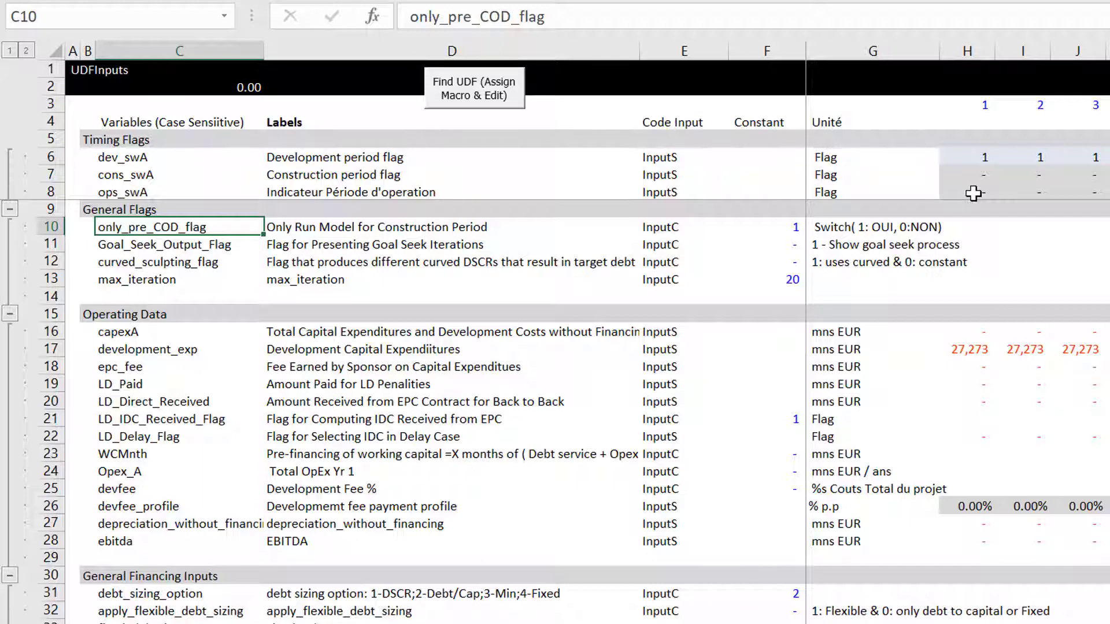
- Move the devfee and devfee_profile rows directly below development_exp in the Operating Data section of UDFInputs
{"action": "key", "text": "Down"}
{"action": "key", "text": "Down"}
{"action": "key", "text": "Down"}
{"action": "key", "text": "Down"}
{"action": "key", "text": "Down"}
{"action": "key", "text": "Down"}
{"action": "key", "text": "Down"}
{"action": "key", "text": "Down"}
{"action": "key", "text": "Down"}
{"action": "key", "text": "Down"}
{"action": "key", "text": "Down"}
{"action": "key", "text": "Down"}
{"action": "key", "text": "Down"}
{"action": "key", "text": "Left"}
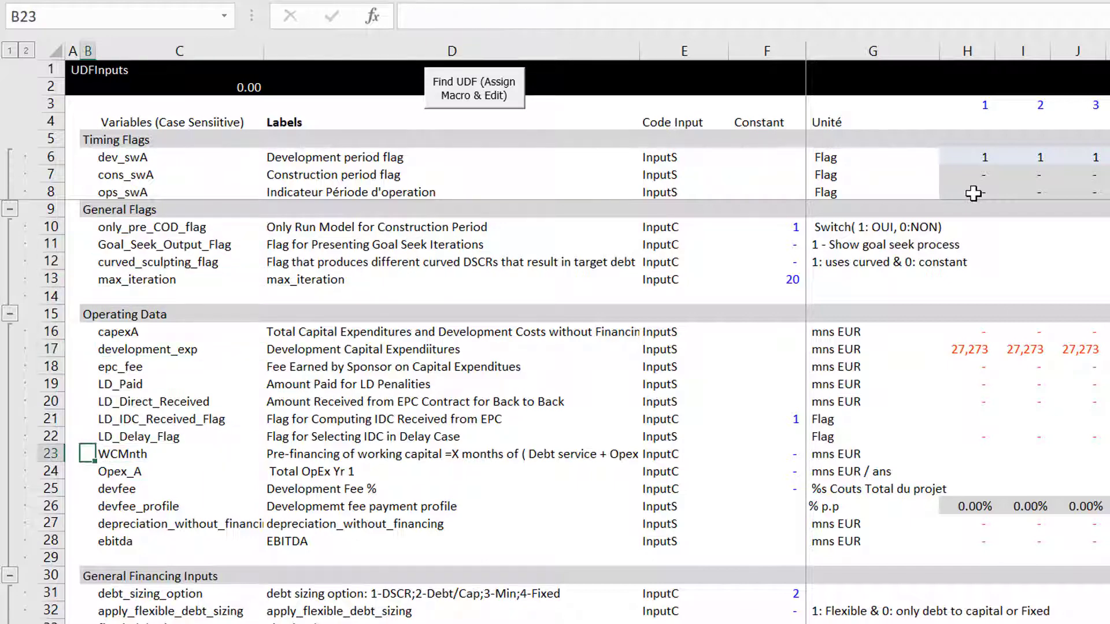
{"action": "key", "text": "Down"}
{"action": "key", "text": "Down"}
{"action": "key", "text": "Left"}
{"action": "key", "text": "shift+space"}
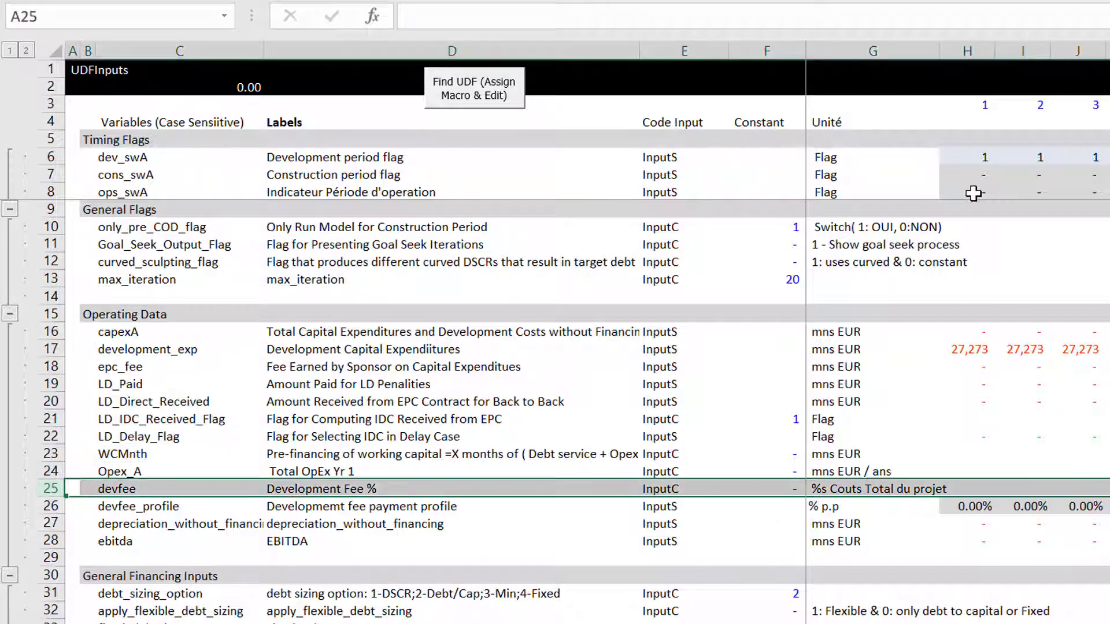
{"action": "key", "text": "shift+Down"}
{"action": "key", "text": "ctrl+c"}
{"action": "key", "text": "Up"}
{"action": "key", "text": "Up"}
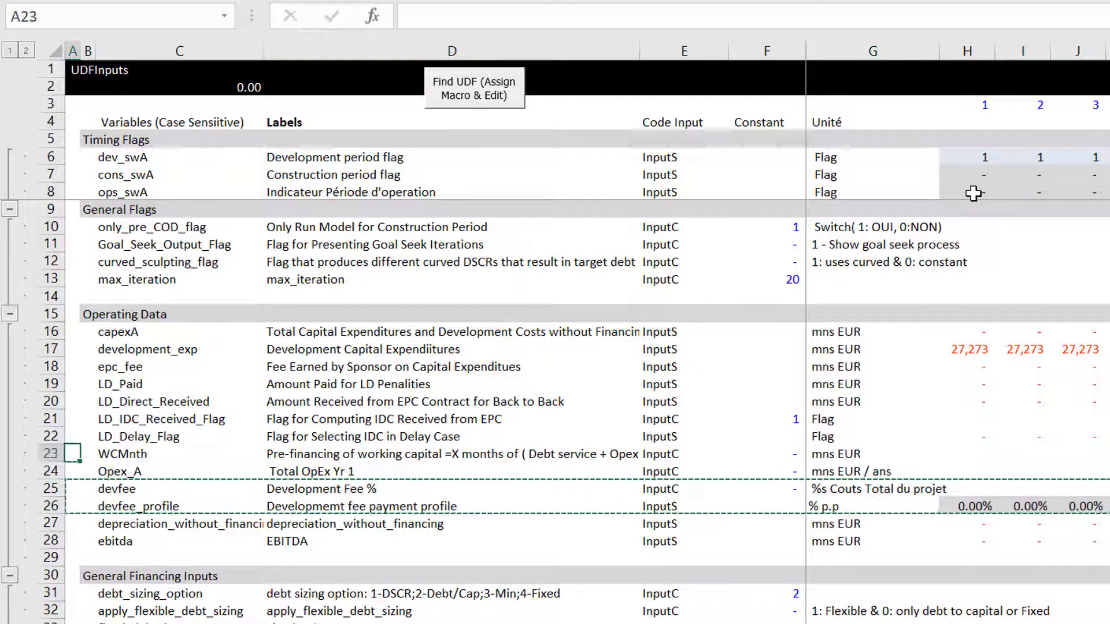
{"action": "key", "text": "Up"}
{"action": "key", "text": "Up"}
{"action": "key", "text": "Up"}
{"action": "key", "text": "Up"}
{"action": "key", "text": "Up"}
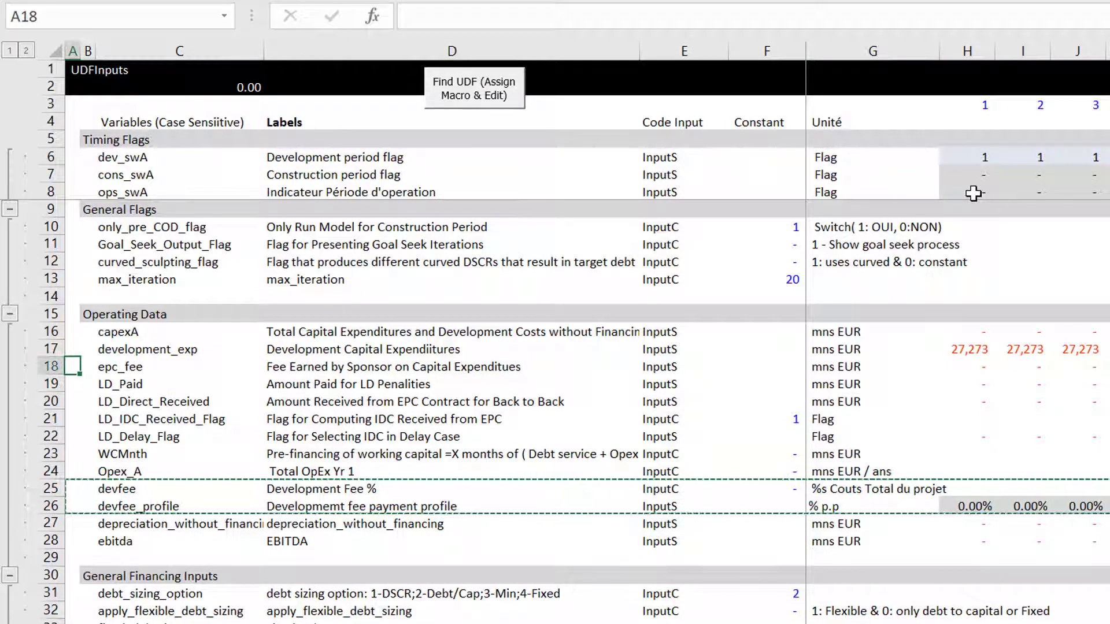
{"action": "key", "text": "shift+space"}
{"action": "key", "text": "shift+Down"}
{"action": "key", "text": "ctrl+plus"}
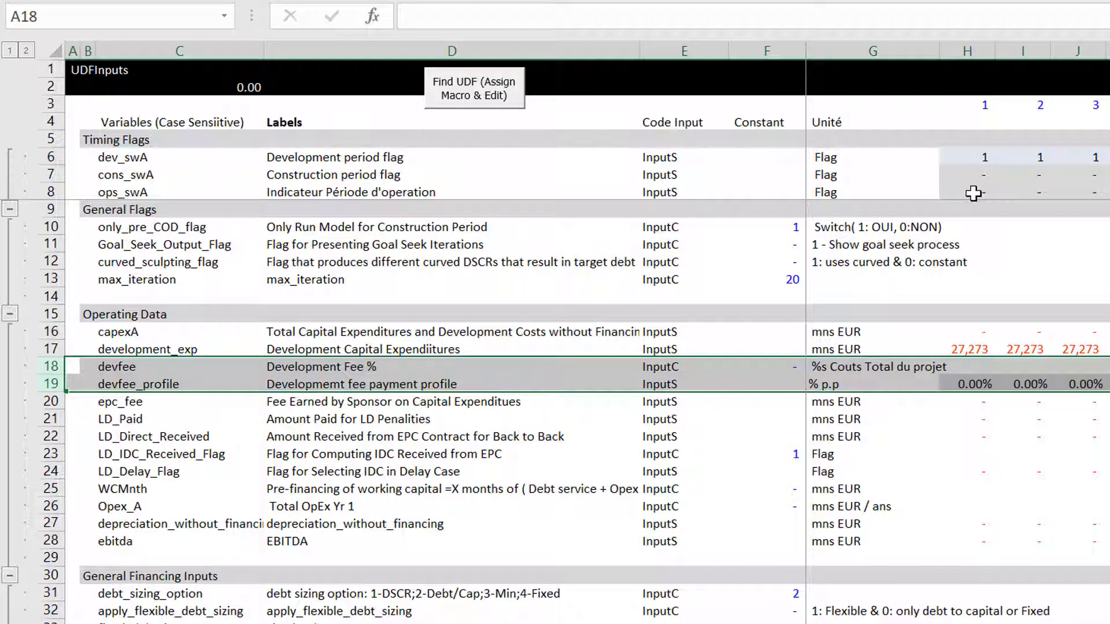
- Insert a blank row between development_exp and devfee and name its variable pct_reimbursable
{"action": "key", "text": "Up"}
{"action": "key", "text": "Down"}
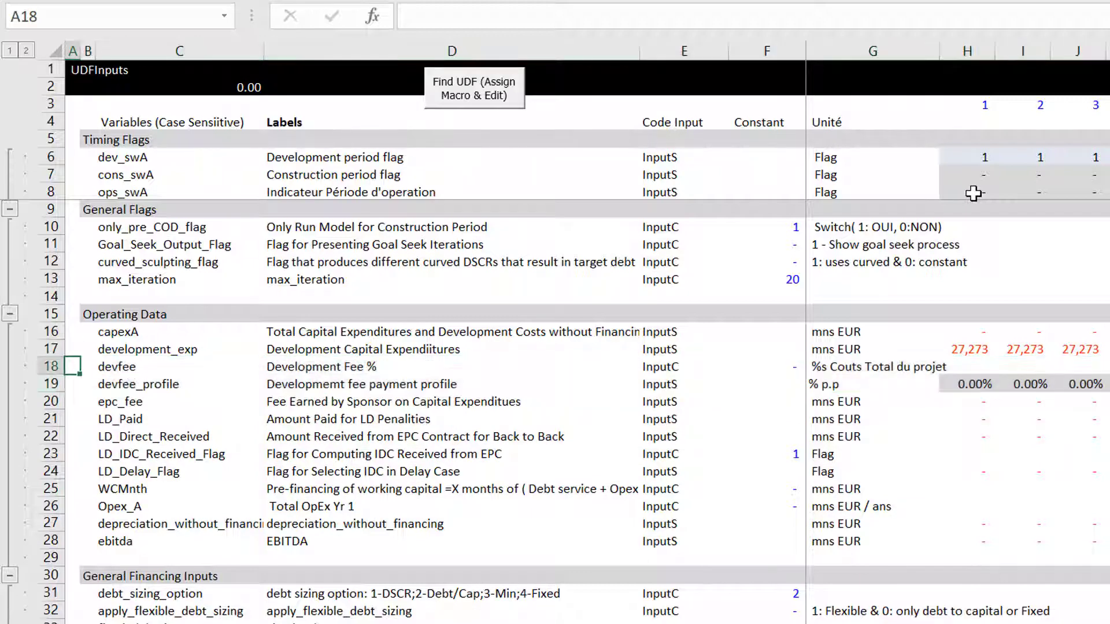
{"action": "key", "text": "shift+space"}
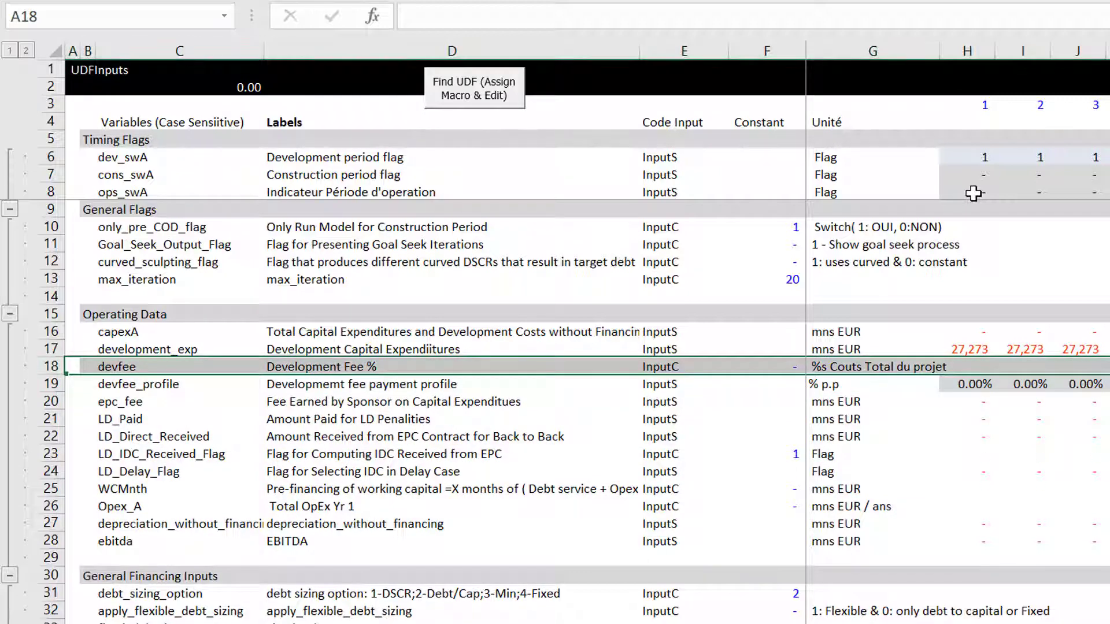
{"action": "key", "text": "ctrl+plus"}
{"action": "key", "text": "Right"}
{"action": "key", "text": "Right"}
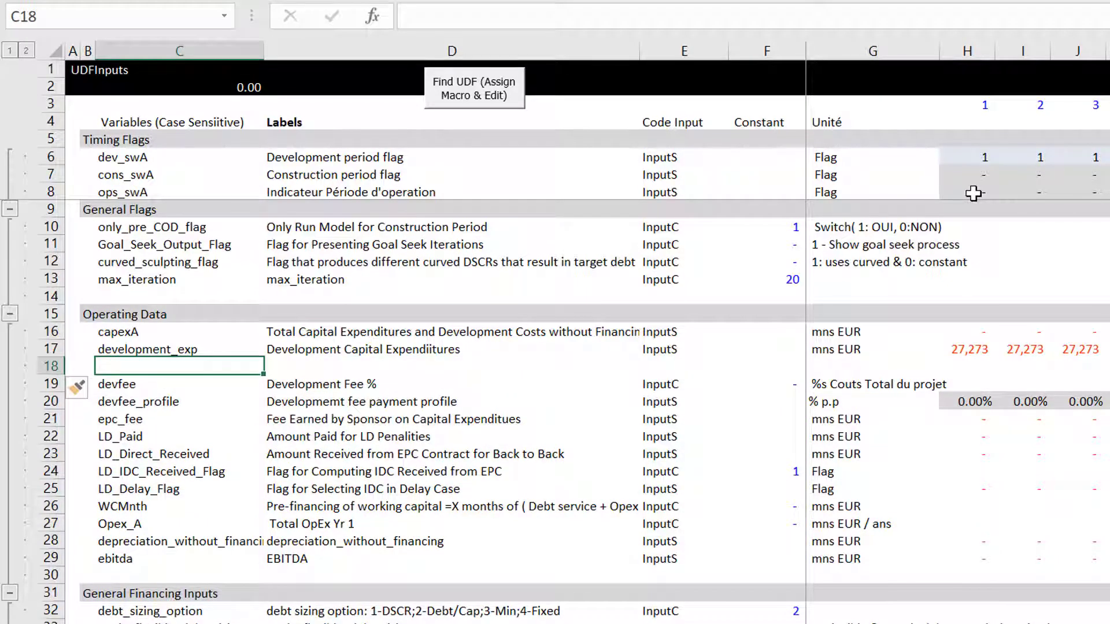
{"action": "type", "text": "pct_"}
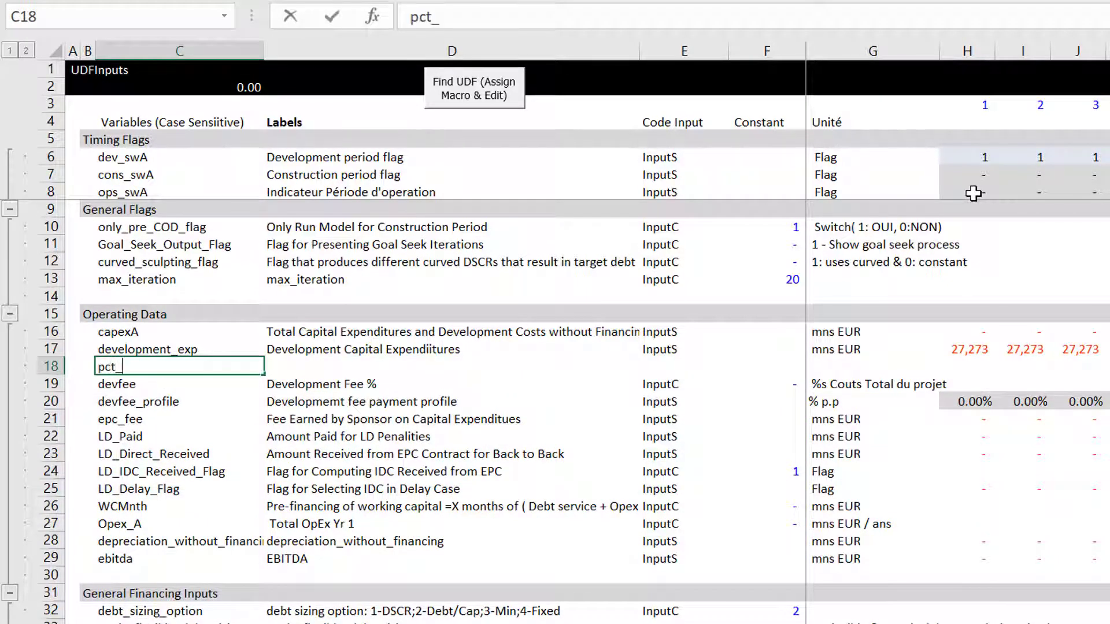
{"action": "type", "text": "reimbu"}
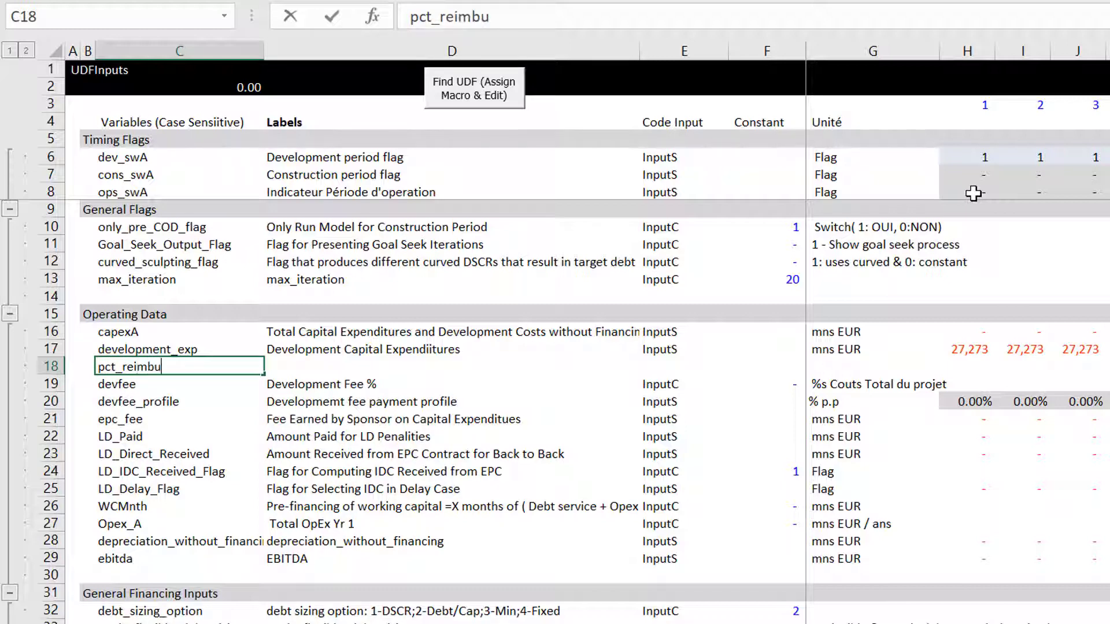
{"action": "type", "text": "rsable"}
{"action": "key", "text": "Return"}
- Label the pct_reimbursable variable "Pct of Development Cost Resimbursible"
{"action": "key", "text": "Up"}
{"action": "key", "text": "Right"}
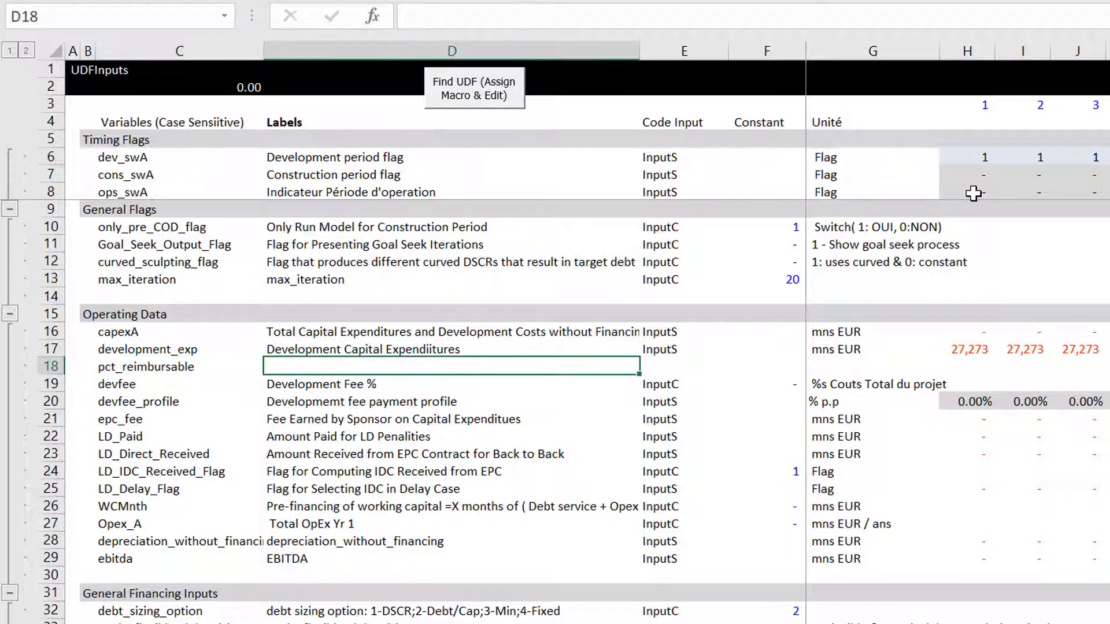
{"action": "type", "text": "Pct of"}
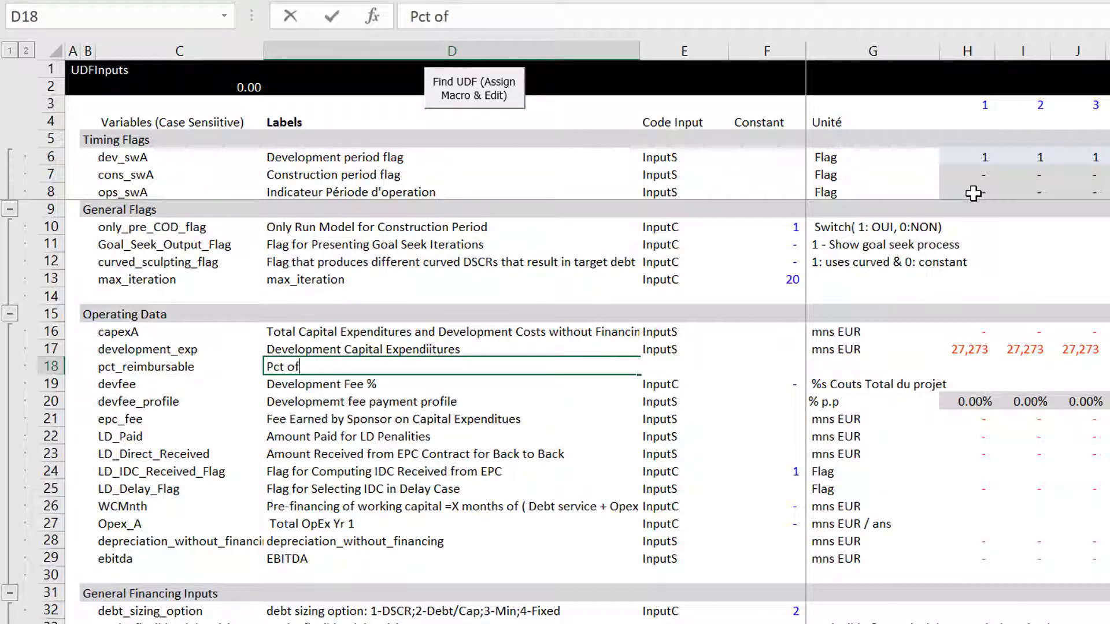
{"action": "type", "text": " Devel"}
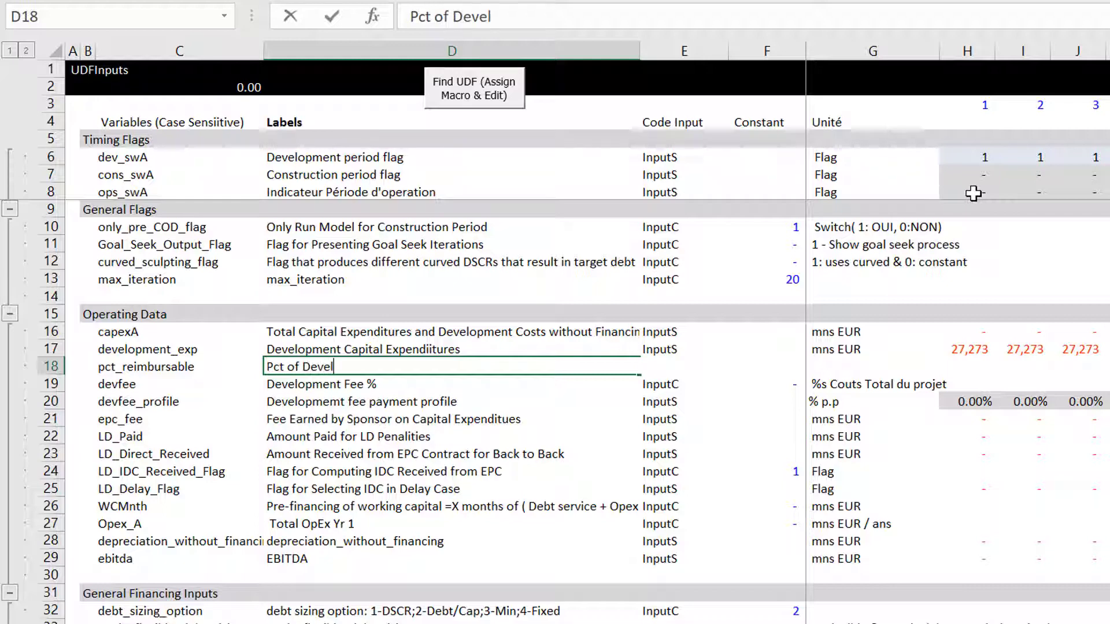
{"action": "type", "text": "op"}
{"action": "key", "text": "BackSpace"}
{"action": "key", "text": "BackSpace"}
{"action": "type", "text": "opment"}
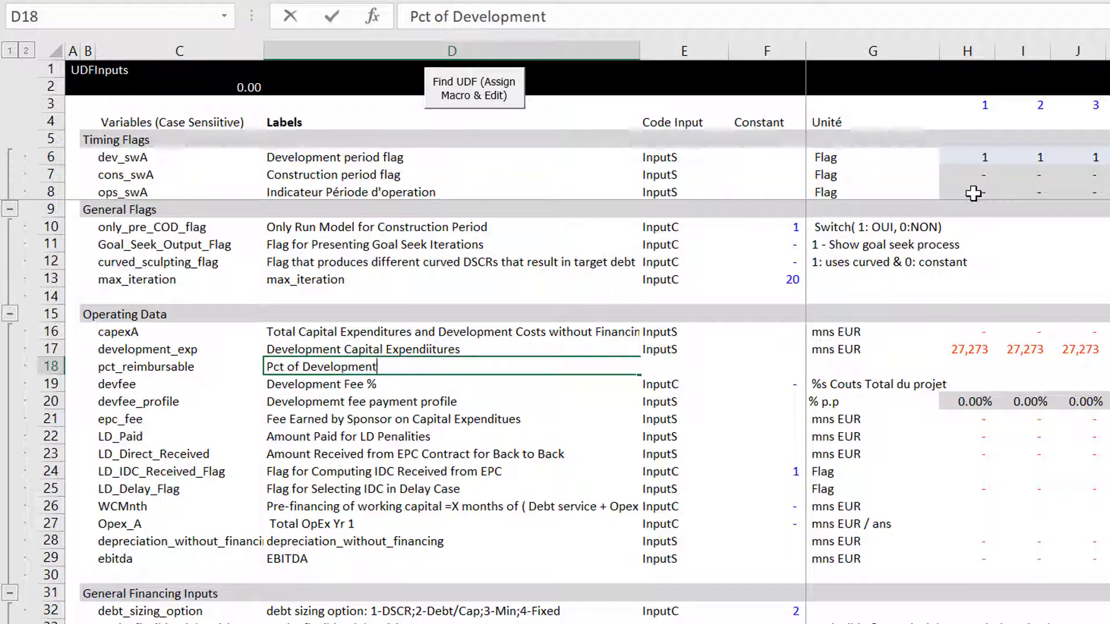
{"action": "type", "text": " Cost Re"}
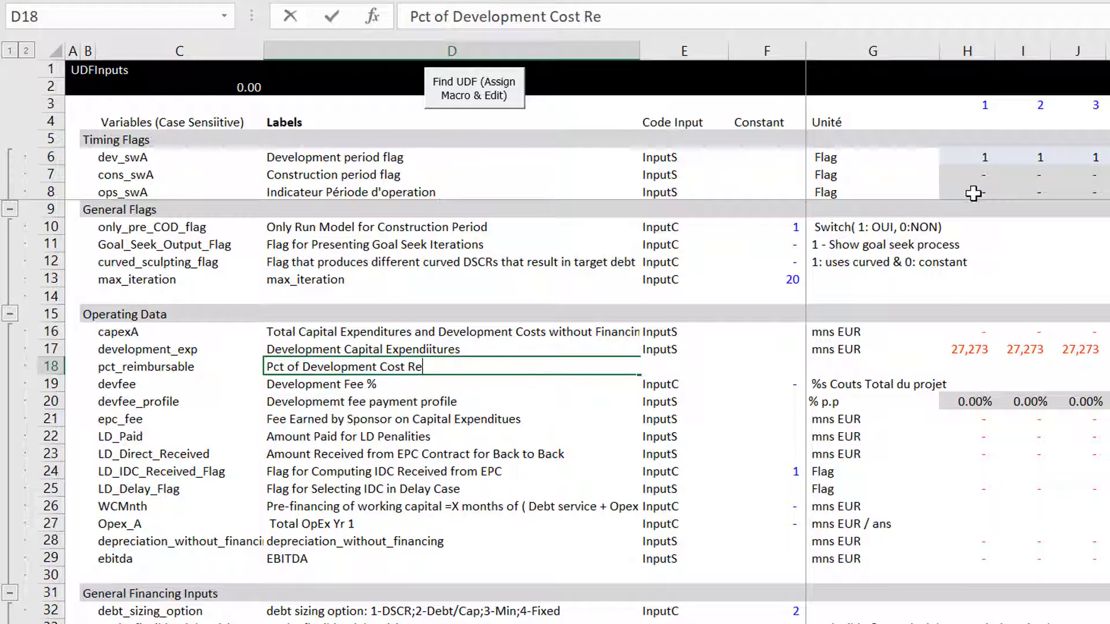
{"action": "type", "text": "simbursible"}
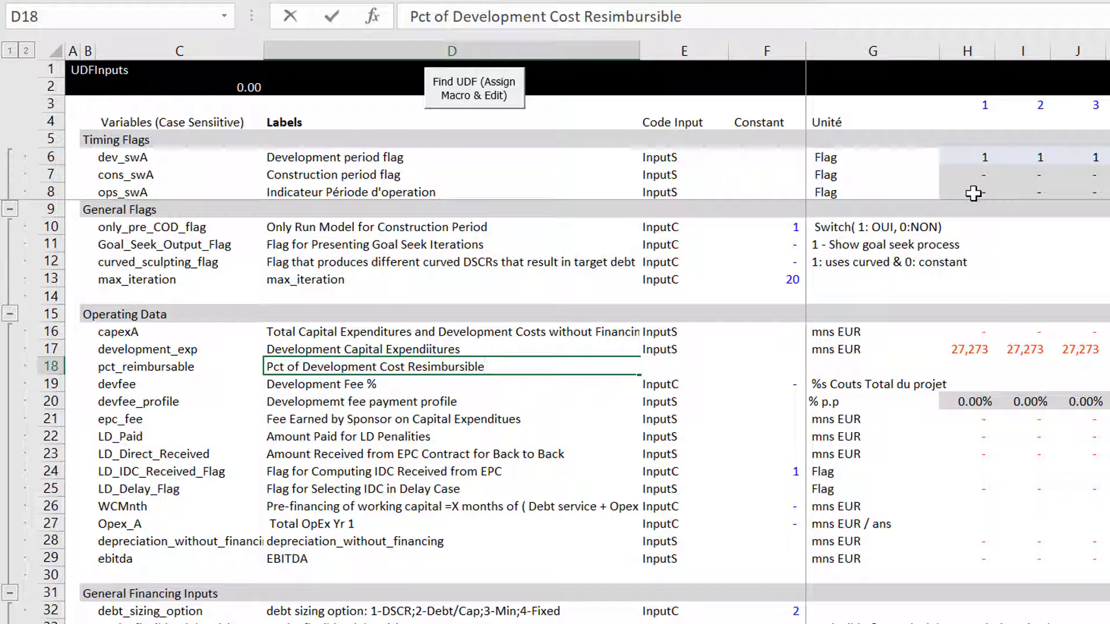
{"action": "key", "text": "Down"}
- Set the Code Input of the pct_reimbursable row to InputC
{"action": "key", "text": "Down"}
{"action": "key", "text": "Up"}
{"action": "key", "text": "Up"}
{"action": "key", "text": "Right"}
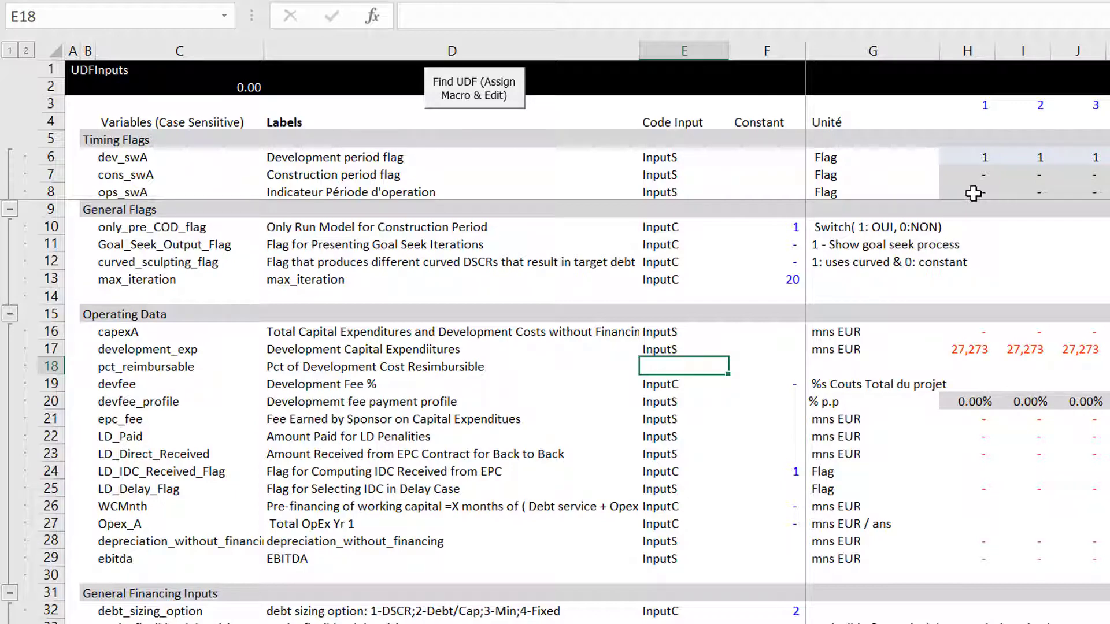
{"action": "type", "text": "InputC"}
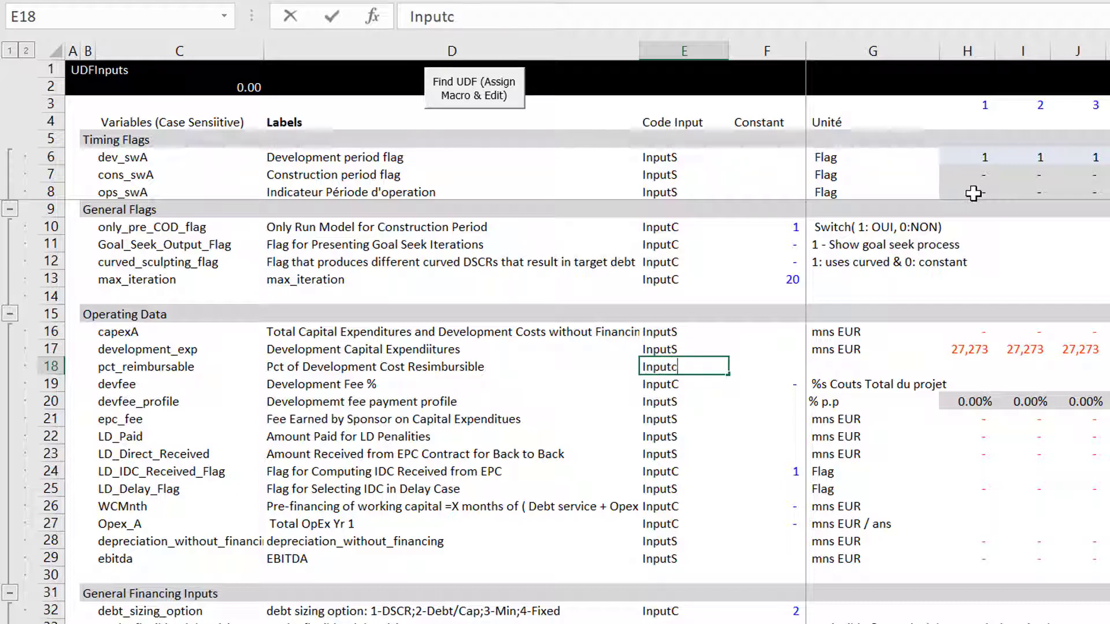
{"action": "key", "text": "BackSpace"}
{"action": "key", "text": "BackSpace"}
{"action": "type", "text": "tC"}
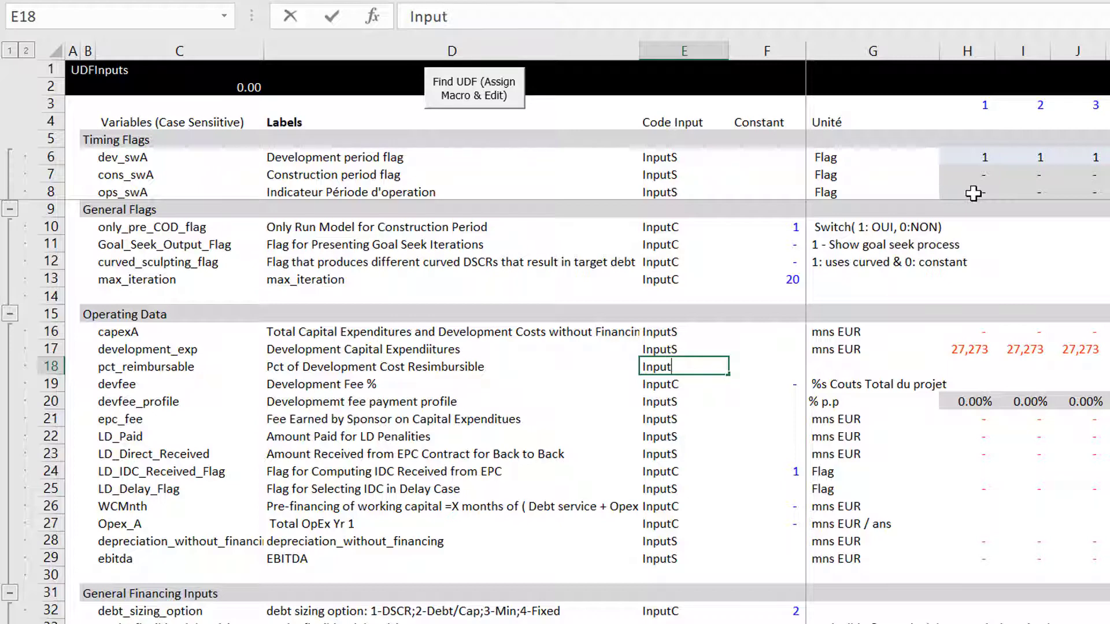
{"action": "key", "text": "Down"}
{"action": "key", "text": "Down"}
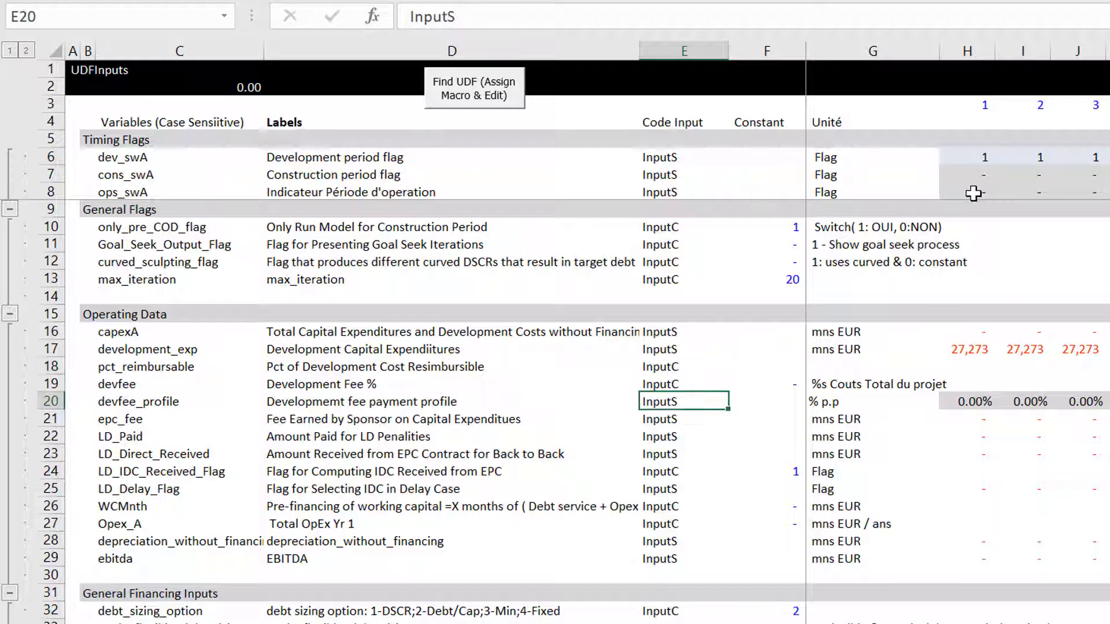
- Enter % as the unit of the pct_reimbursable row
{"action": "key", "text": "Up"}
{"action": "key", "text": "Up"}
{"action": "key", "text": "Right"}
{"action": "key", "text": "Right"}
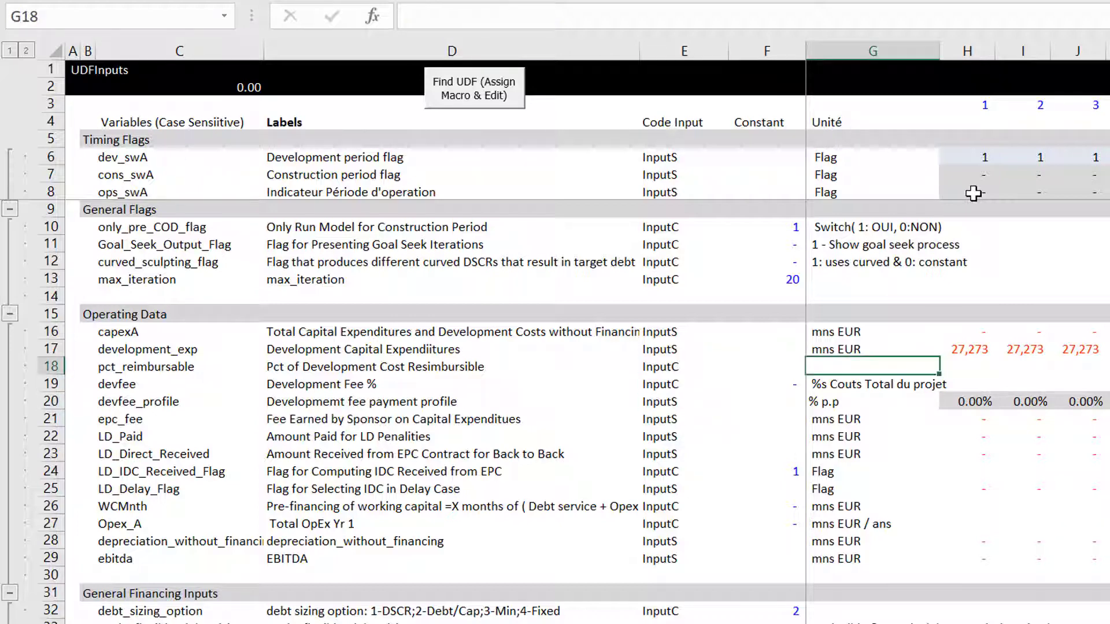
{"action": "type", "text": "%"}
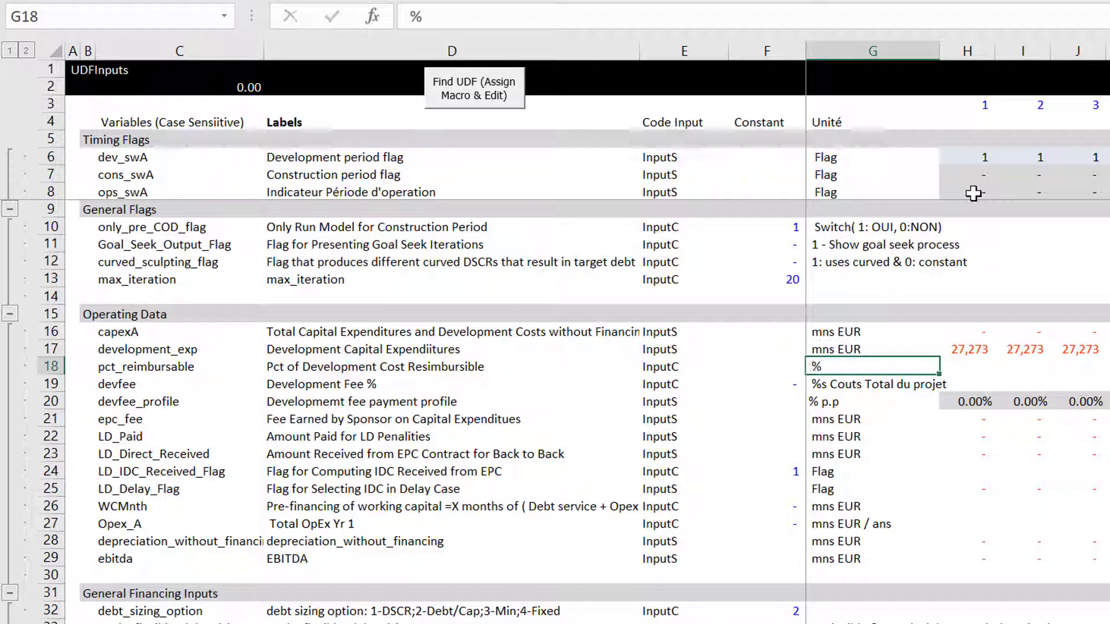
{"action": "key", "text": "Return"}
- Link the pct_reimbursable constant to the Development Cost's Reimbursable percentage in cell G15 of the Financing Model sheet
{"action": "key", "text": "Up"}
{"action": "key", "text": "Left"}
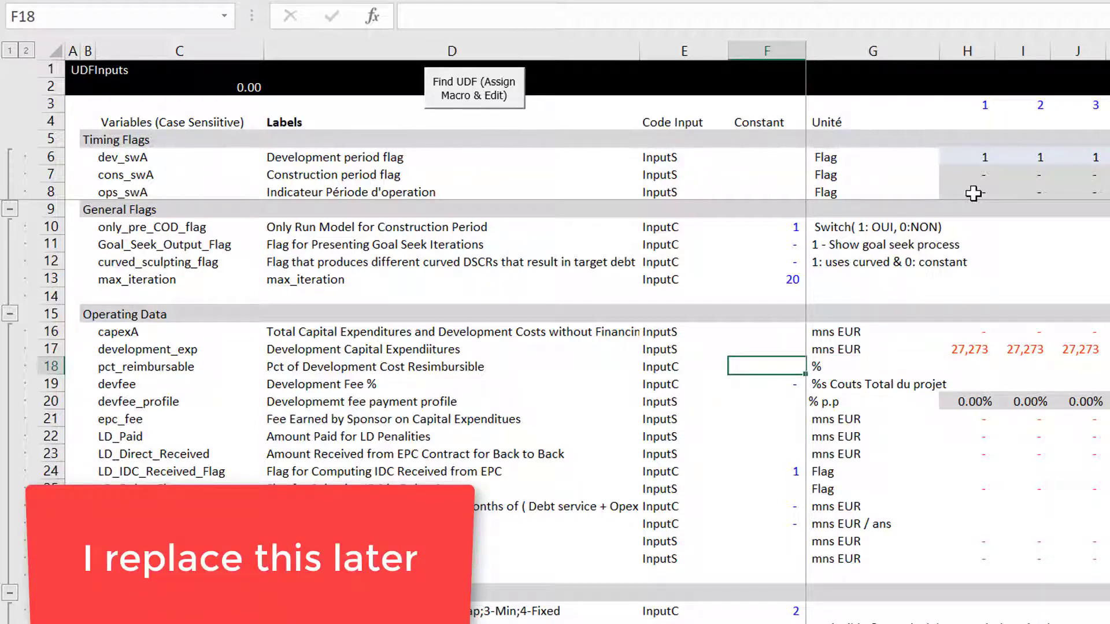
{"action": "type", "text": "="}
{"action": "key", "text": "ctrl+Page_Up"}
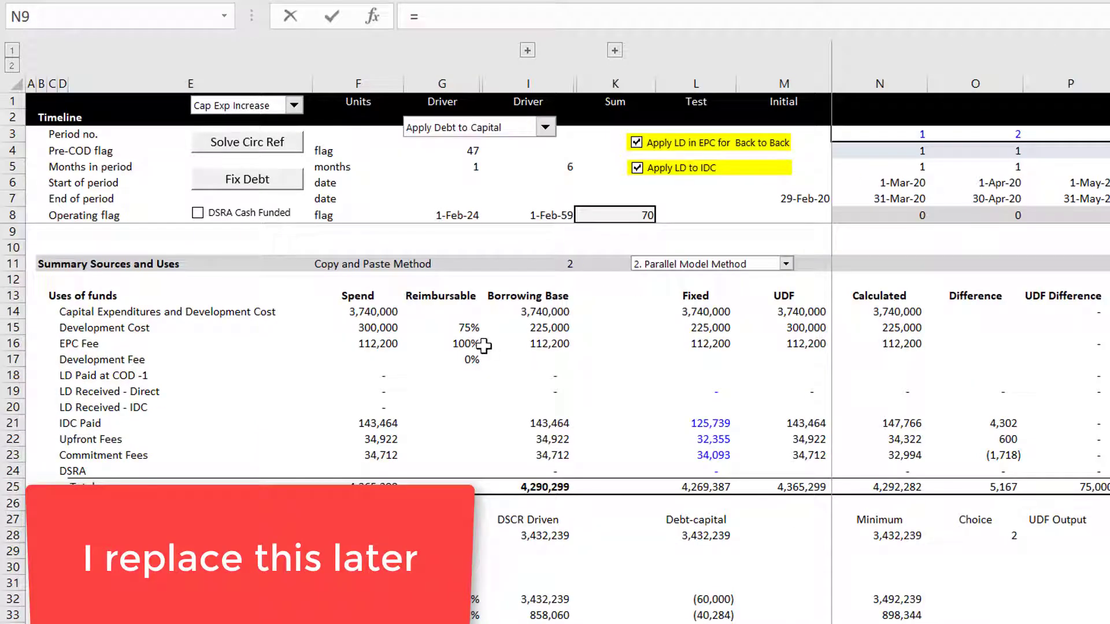
{"action": "left_click", "coordinate": [475, 328]}
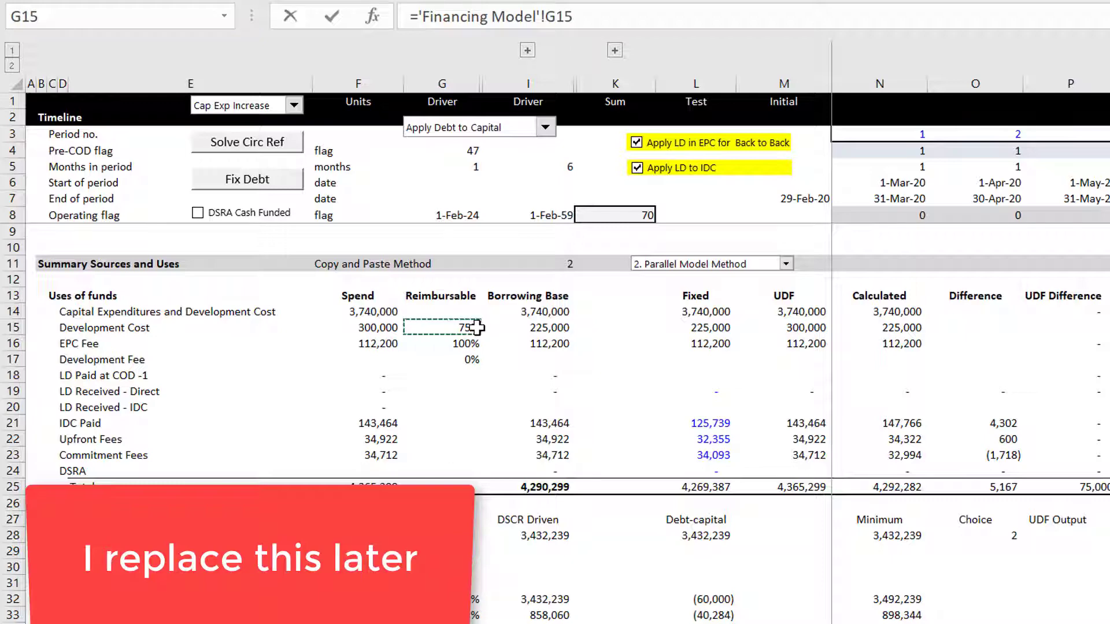
{"action": "key", "text": "Return"}
- Format the pct_reimbursable constant in F18 as a percentage with two decimals
{"action": "key", "text": "Down"}
{"action": "key", "text": "Down"}
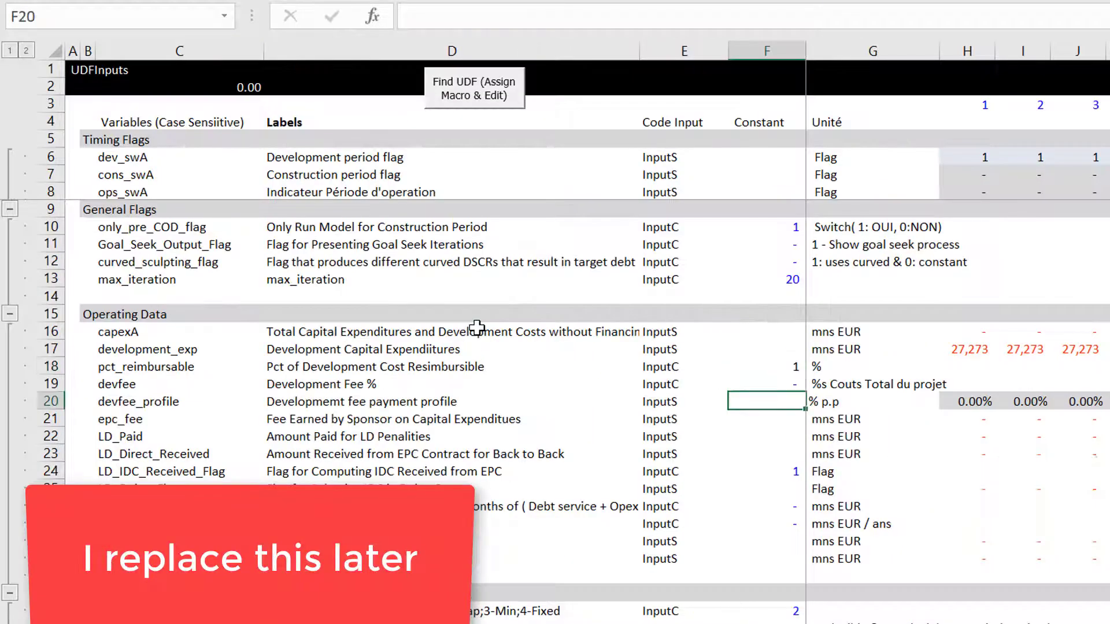
{"action": "key", "text": "Up"}
{"action": "key", "text": "Up"}
{"action": "key", "text": "ctrl+shift+5"}
{"action": "key", "text": "Left"}
{"action": "key", "text": "Left"}
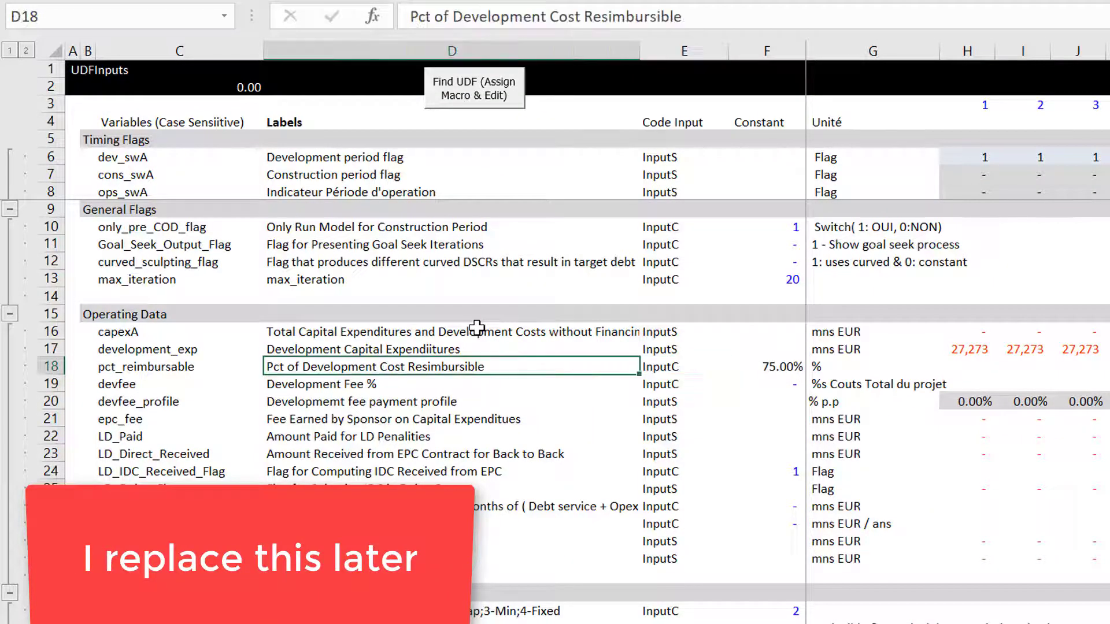
- Switch to the financing model sheet and examine the Summary Sources and Uses section from uses of funds down to the pro-rata percentages
{"action": "key", "text": "Right"}
{"action": "key", "text": "Right"}
{"action": "key", "text": "ctrl+Page_Up"}
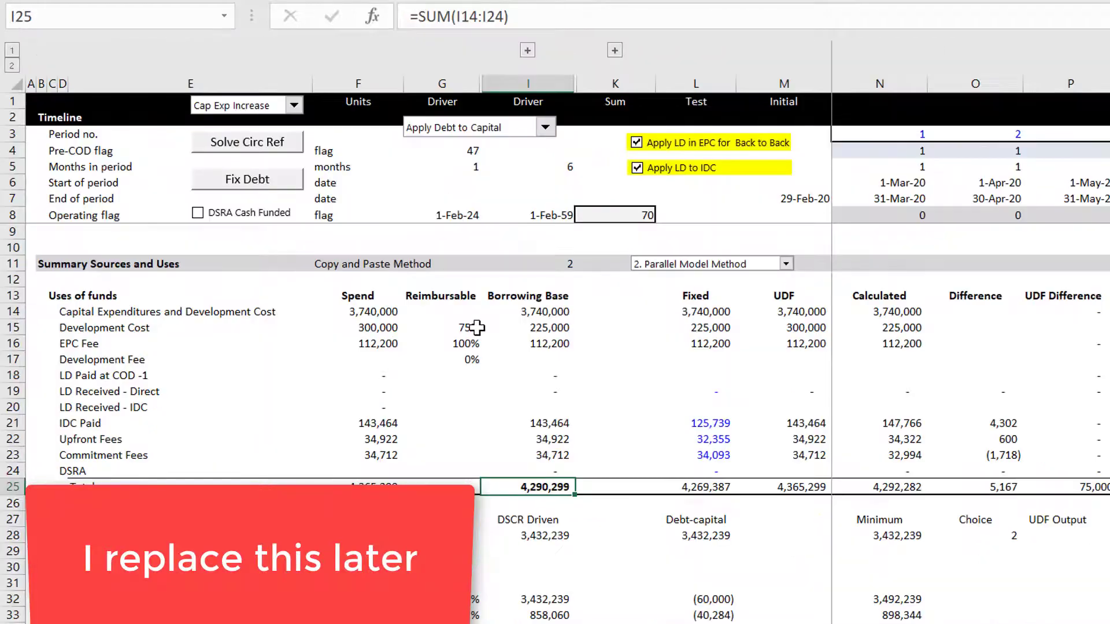
{"action": "key", "text": "Up"}
{"action": "key", "text": "Up"}
{"action": "key", "text": "Up"}
{"action": "key", "text": "Up"}
{"action": "key", "text": "Left"}
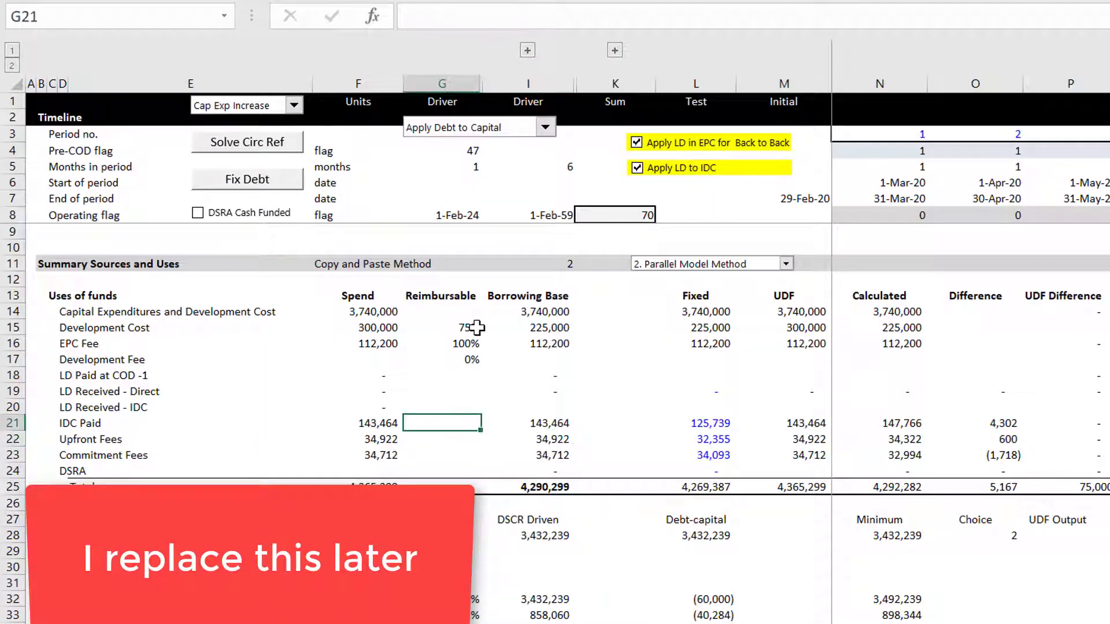
{"action": "key", "text": "Left"}
{"action": "key", "text": "Left"}
{"action": "key", "text": "Left"}
{"action": "key", "text": "Left"}
{"action": "key", "text": "Left"}
{"action": "key", "text": "Left"}
{"action": "key", "text": "Down"}
{"action": "key", "text": "Down"}
{"action": "key", "text": "Down"}
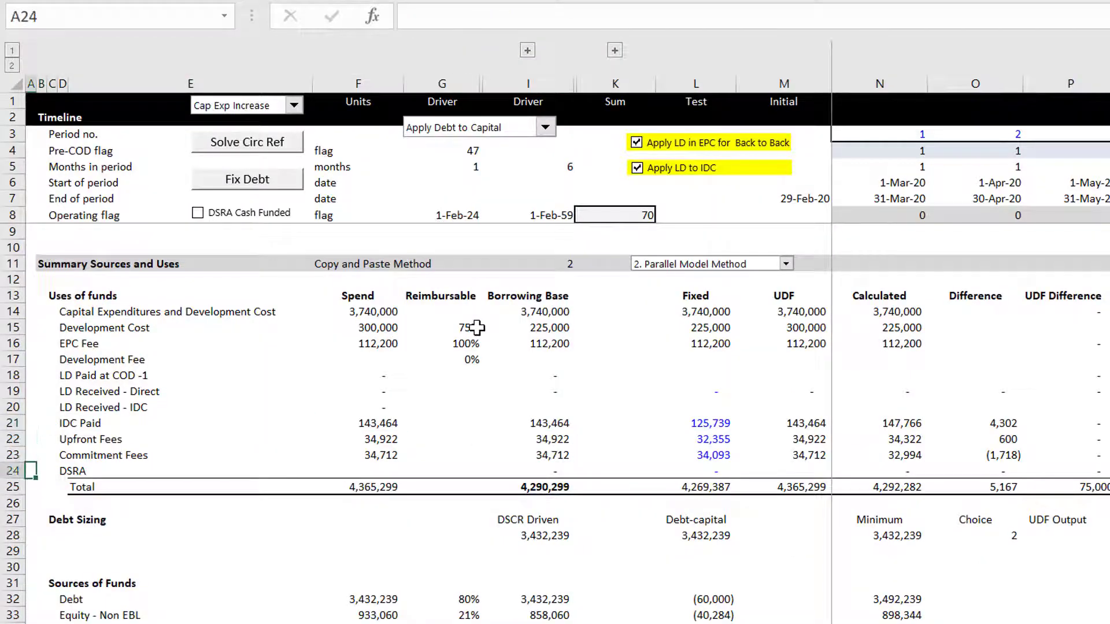
{"action": "key", "text": "Down"}
{"action": "key", "text": "Down"}
{"action": "key", "text": "Down"}
{"action": "key", "text": "Down"}
{"action": "key", "text": "Down"}
{"action": "key", "text": "Down"}
{"action": "key", "text": "Down"}
{"action": "key", "text": "Down"}
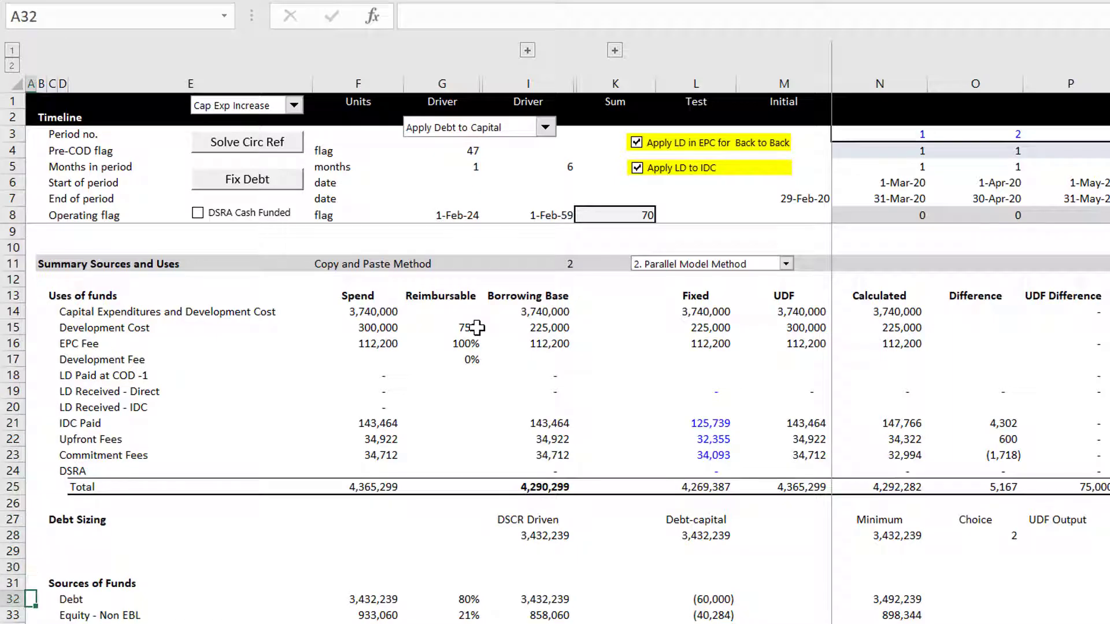
{"action": "key", "text": "Down"}
{"action": "key", "text": "Down"}
{"action": "key", "text": "Down"}
{"action": "key", "text": "Down"}
{"action": "key", "text": "Down"}
{"action": "key", "text": "Down"}
{"action": "key", "text": "Down"}
{"action": "key", "text": "Down"}
{"action": "key", "text": "Down"}
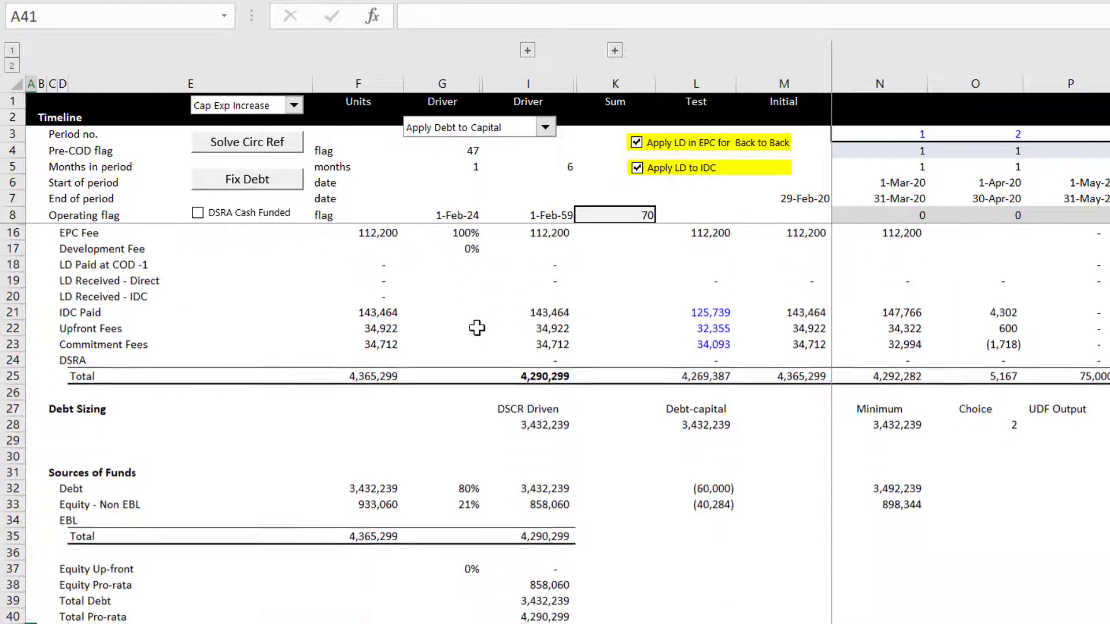
{"action": "key", "text": "Down"}
{"action": "key", "text": "Down"}
{"action": "key", "text": "Down"}
- Go back up to the Uses of funds table and examine its line items from capital expenditures to the total
{"action": "key", "text": "Up"}
{"action": "key", "text": "Up"}
{"action": "key", "text": "Up"}
{"action": "key", "text": "Up"}
{"action": "key", "text": "Up"}
{"action": "key", "text": "Up"}
{"action": "key", "text": "Up"}
{"action": "key", "text": "Up"}
{"action": "key", "text": "Up"}
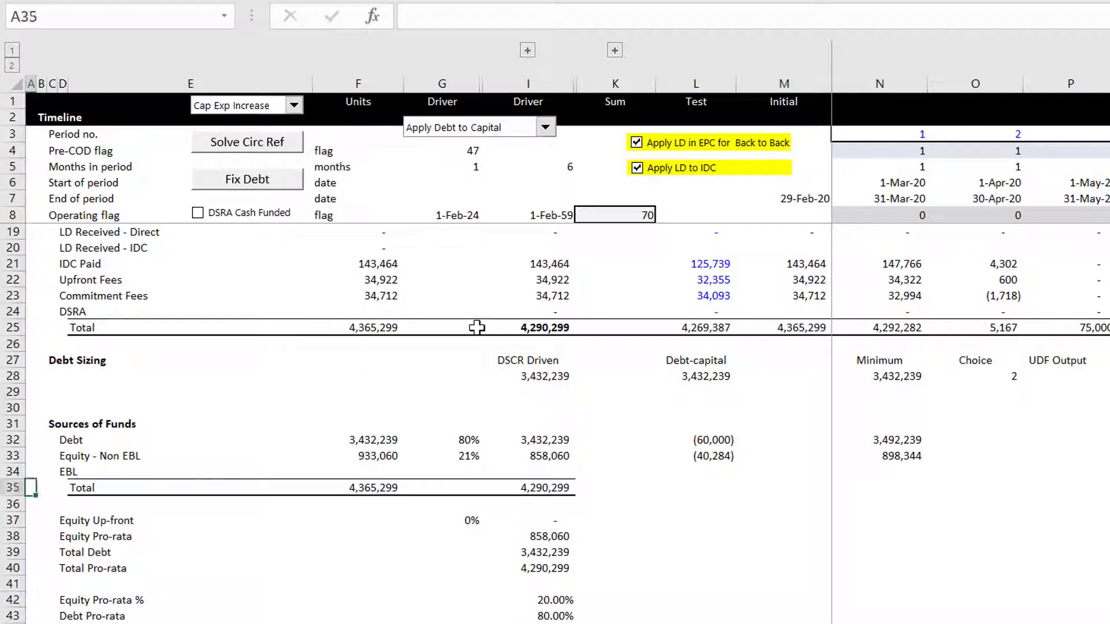
{"action": "key", "text": "Up"}
{"action": "key", "text": "Up"}
{"action": "key", "text": "Up"}
{"action": "key", "text": "Up"}
{"action": "key", "text": "Up"}
{"action": "key", "text": "Up"}
{"action": "key", "text": "Up"}
{"action": "key", "text": "Up"}
{"action": "key", "text": "Up"}
{"action": "key", "text": "Up"}
{"action": "key", "text": "Up"}
{"action": "key", "text": "Up"}
{"action": "key", "text": "Up"}
{"action": "key", "text": "Up"}
{"action": "key", "text": "Up"}
{"action": "key", "text": "Up"}
{"action": "key", "text": "Up"}
{"action": "key", "text": "Up"}
{"action": "key", "text": "Up"}
{"action": "key", "text": "Up"}
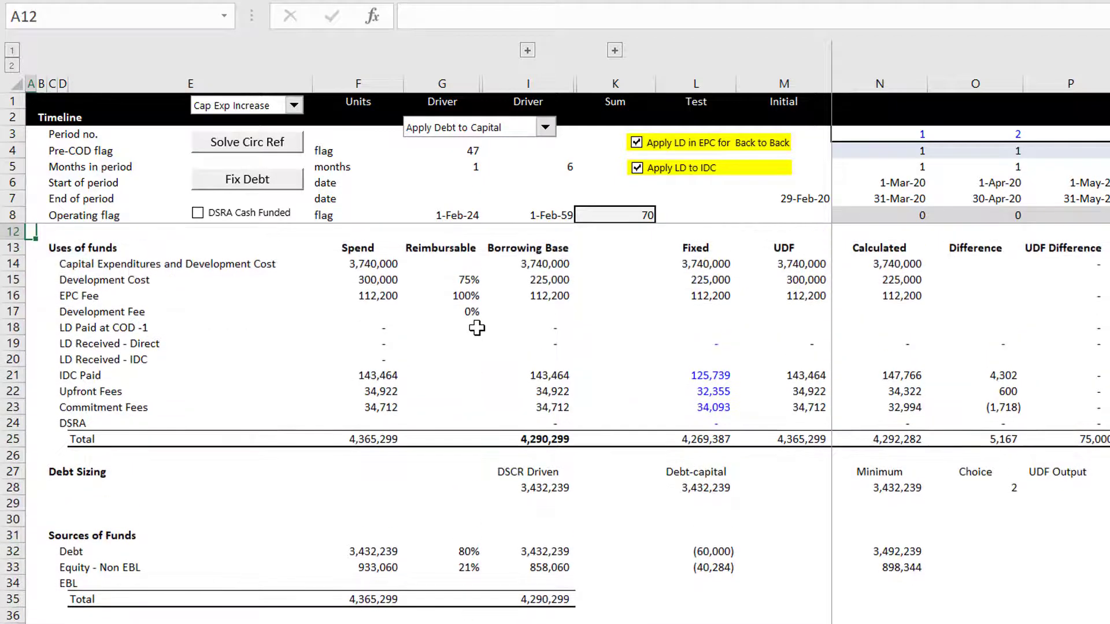
{"action": "key", "text": "Up"}
{"action": "key", "text": "Down"}
{"action": "key", "text": "Down"}
{"action": "key", "text": "Down"}
{"action": "key", "text": "Down"}
{"action": "key", "text": "Down"}
{"action": "key", "text": "Down"}
{"action": "key", "text": "Down"}
{"action": "key", "text": "Down"}
{"action": "key", "text": "Down"}
{"action": "key", "text": "Down"}
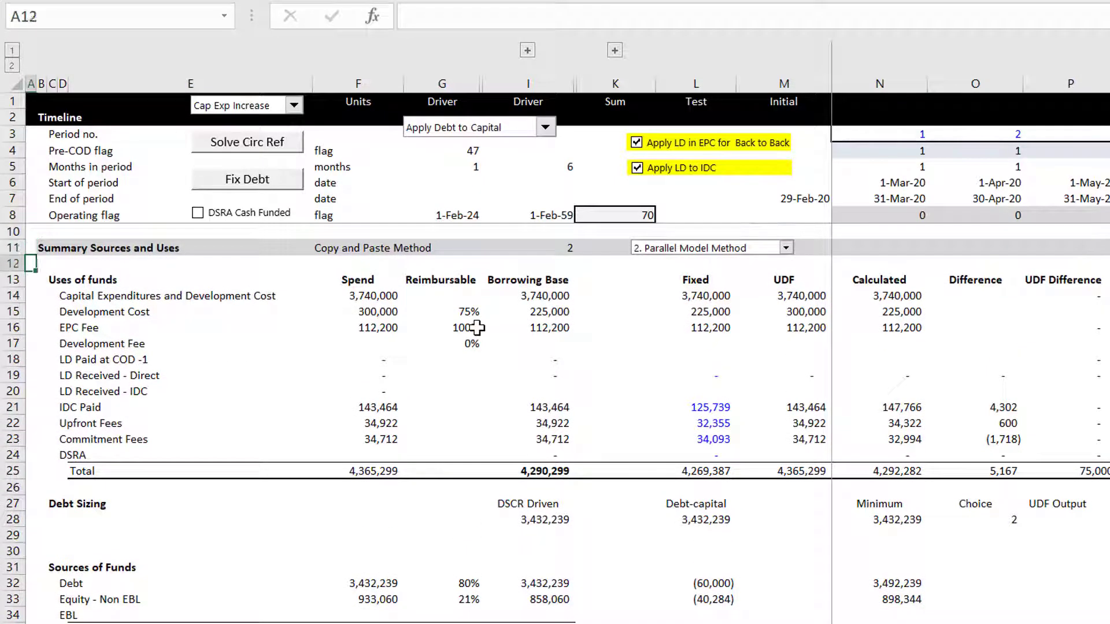
{"action": "key", "text": "Up"}
{"action": "key", "text": "Up"}
{"action": "key", "text": "Up"}
{"action": "key", "text": "Up"}
{"action": "key", "text": "Up"}
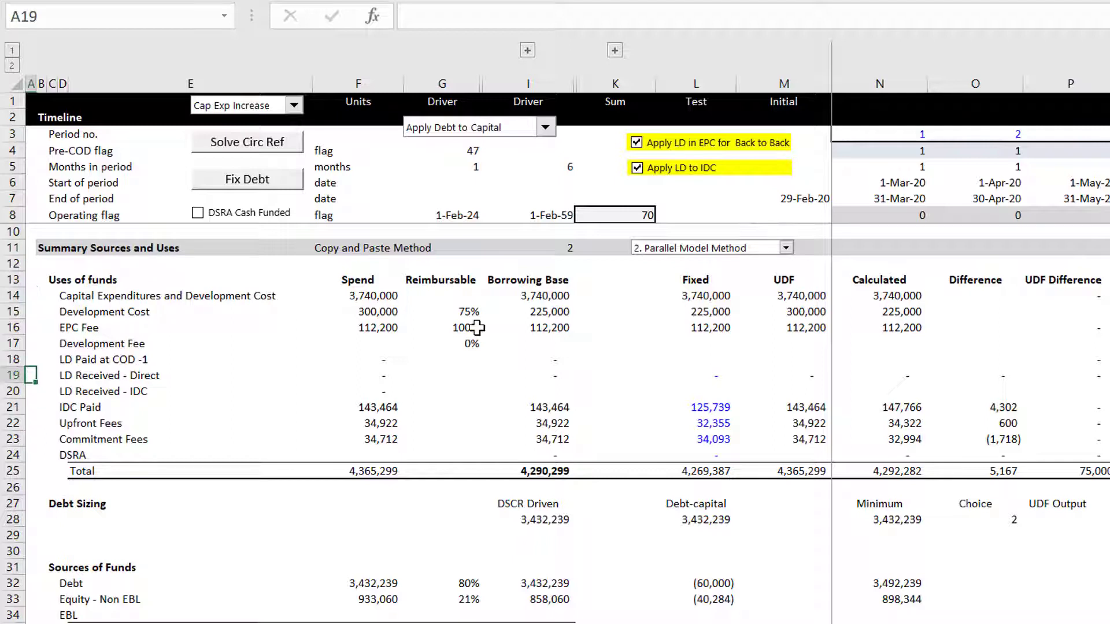
- Compare the Spend, Borrowing Base and Fixed columns of the uses of funds table down to the Total row
{"action": "key", "text": "Right"}
{"action": "key", "text": "Right"}
{"action": "key", "text": "Right"}
{"action": "key", "text": "Right"}
{"action": "key", "text": "Right"}
{"action": "key", "text": "Down"}
{"action": "key", "text": "Down"}
{"action": "key", "text": "Down"}
{"action": "key", "text": "Down"}
{"action": "key", "text": "Down"}
{"action": "key", "text": "Down"}
{"action": "key", "text": "Down"}
{"action": "key", "text": "Down"}
{"action": "key", "text": "Down"}
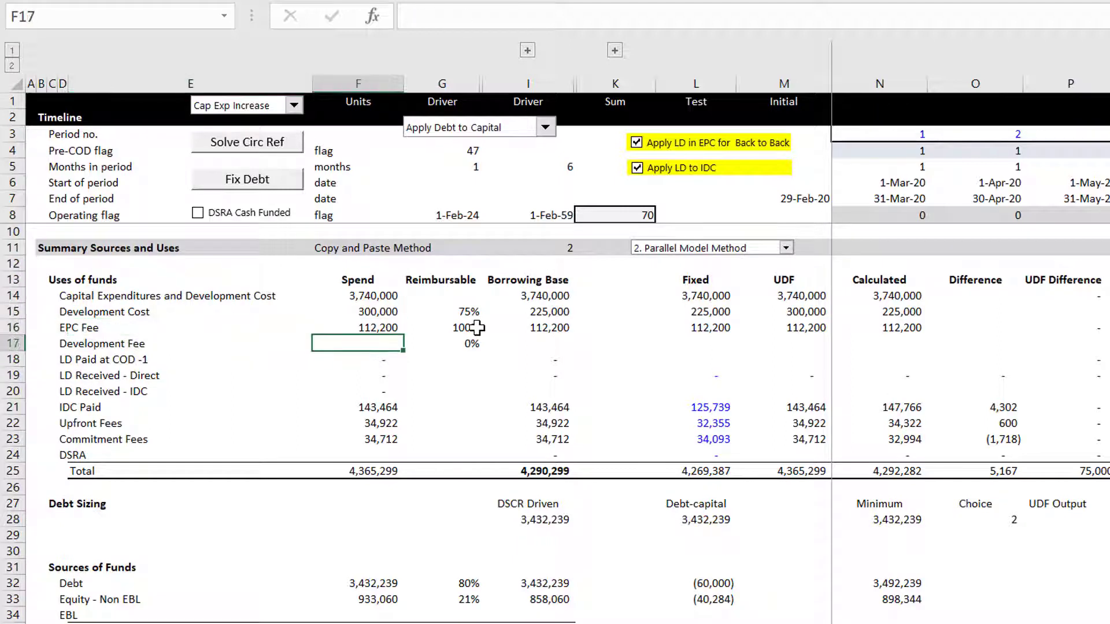
{"action": "key", "text": "Right"}
{"action": "key", "text": "Right"}
{"action": "key", "text": "Right"}
{"action": "key", "text": "Right"}
{"action": "key", "text": "Right"}
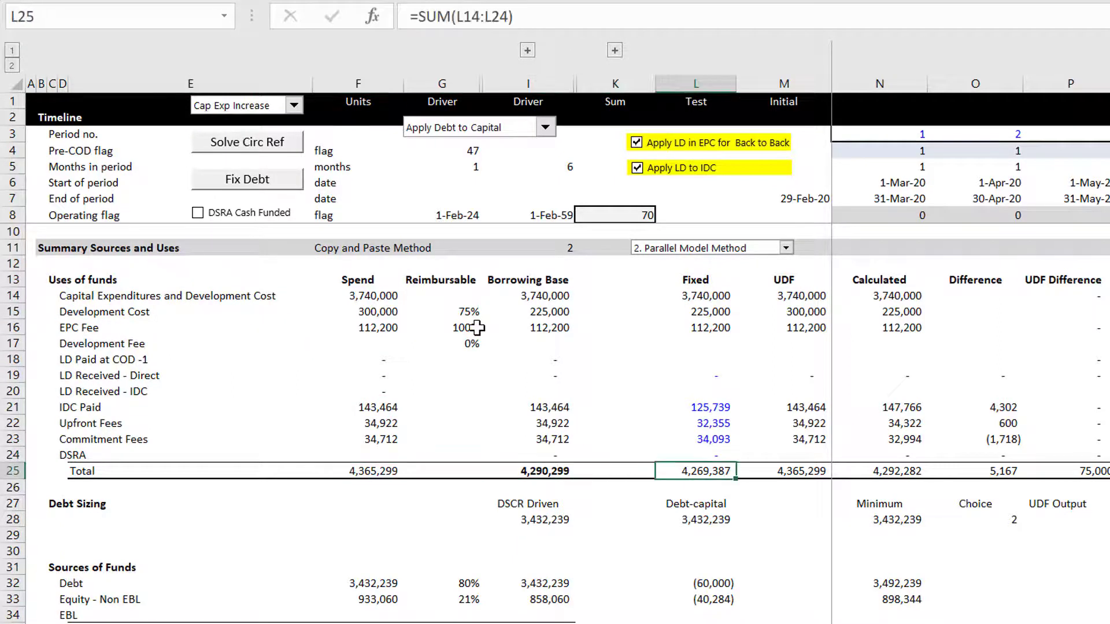
- Run the Solve Circ Ref macro to copy the calculated IDC and fees into the Fixed column
{"action": "key", "text": "Left"}
{"action": "key", "text": "Left"}
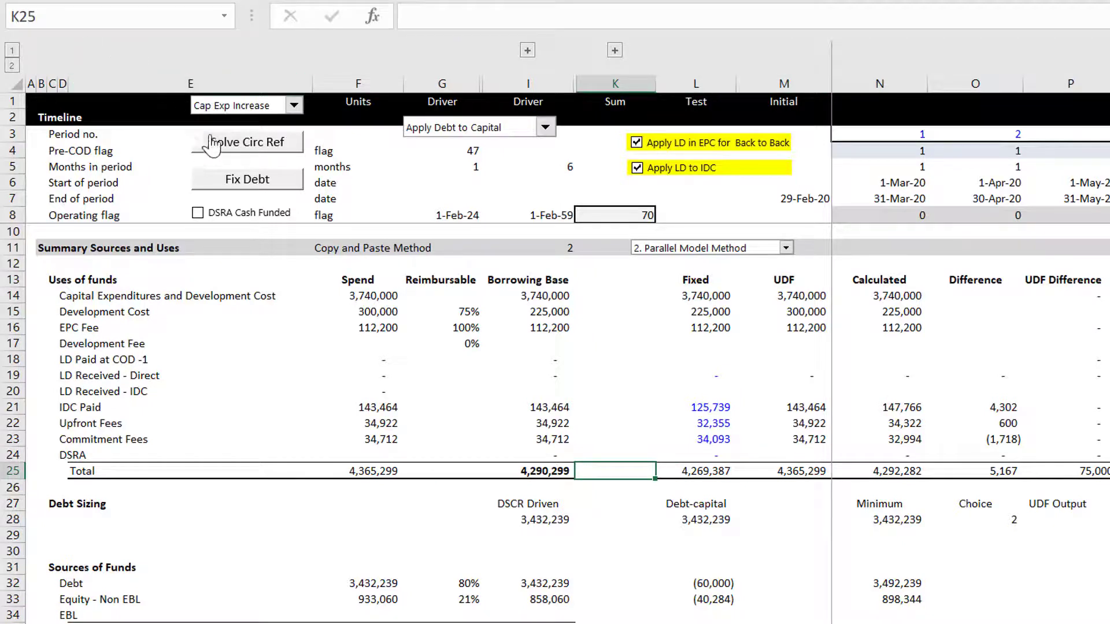
{"action": "left_click", "coordinate": [220, 150]}
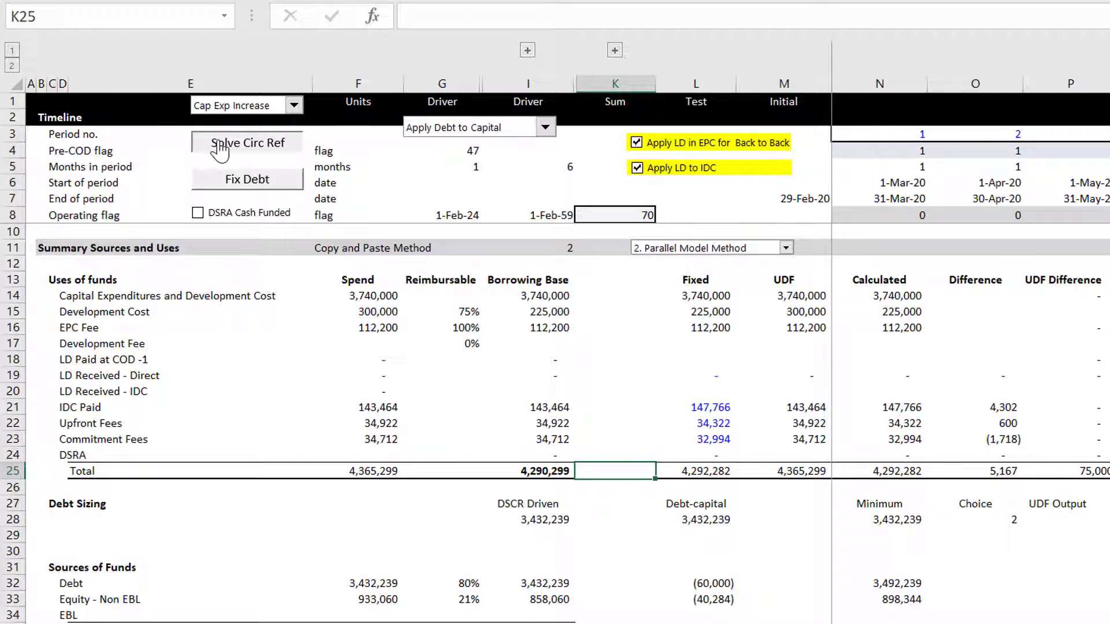
{"action": "left_click", "coordinate": [220, 148]}
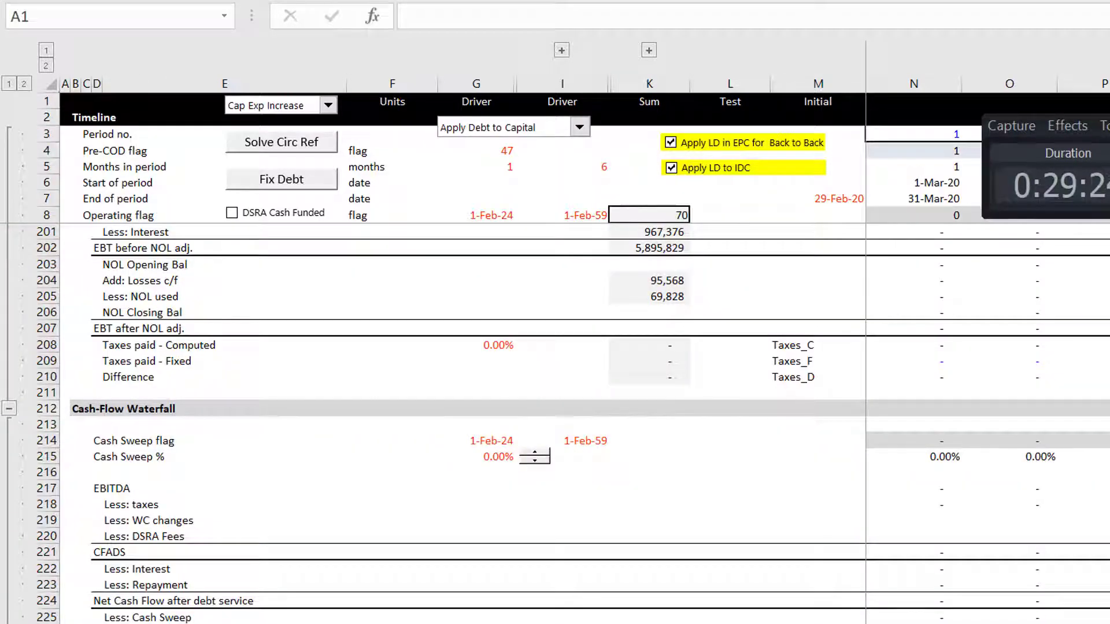
- Review the model sections upward from the Cash-Flow Waterfall through funding and debt sizing to Sources of Funds
{"action": "left_click", "coordinate": [254, 434]}
{"action": "key", "text": "Home"}
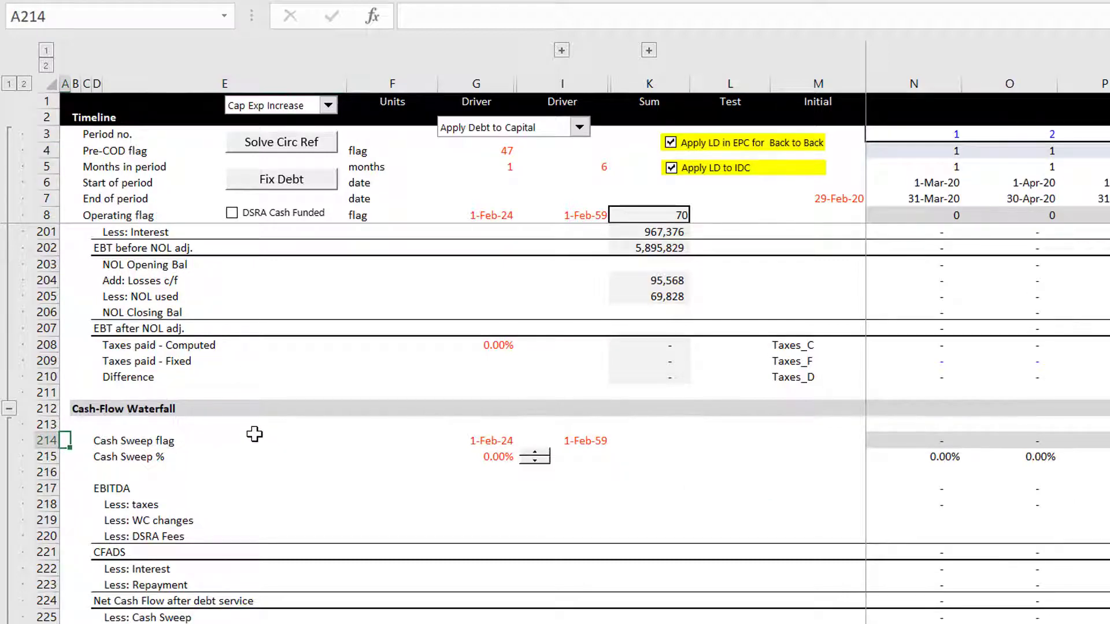
{"action": "key", "text": "Up"}
{"action": "key", "text": "Up"}
{"action": "key", "text": "Page_Up"}
{"action": "key", "text": "Page_Up"}
{"action": "key", "text": "Page_Up"}
{"action": "key", "text": "Page_Up"}
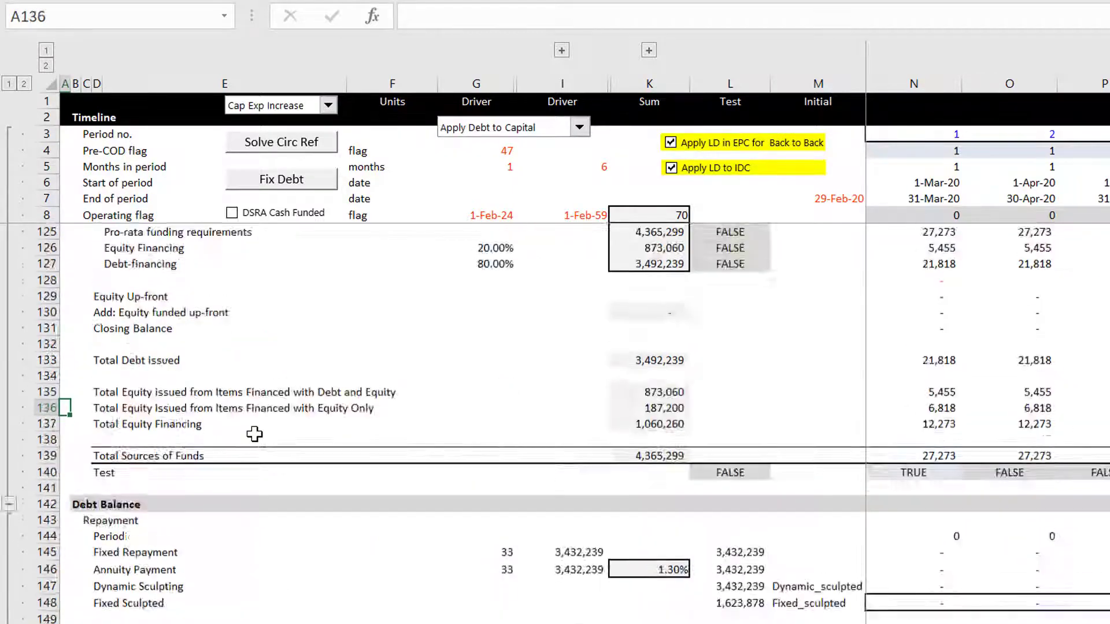
{"action": "key", "text": "Page_Up"}
{"action": "key", "text": "Page_Up"}
{"action": "key", "text": "Page_Up"}
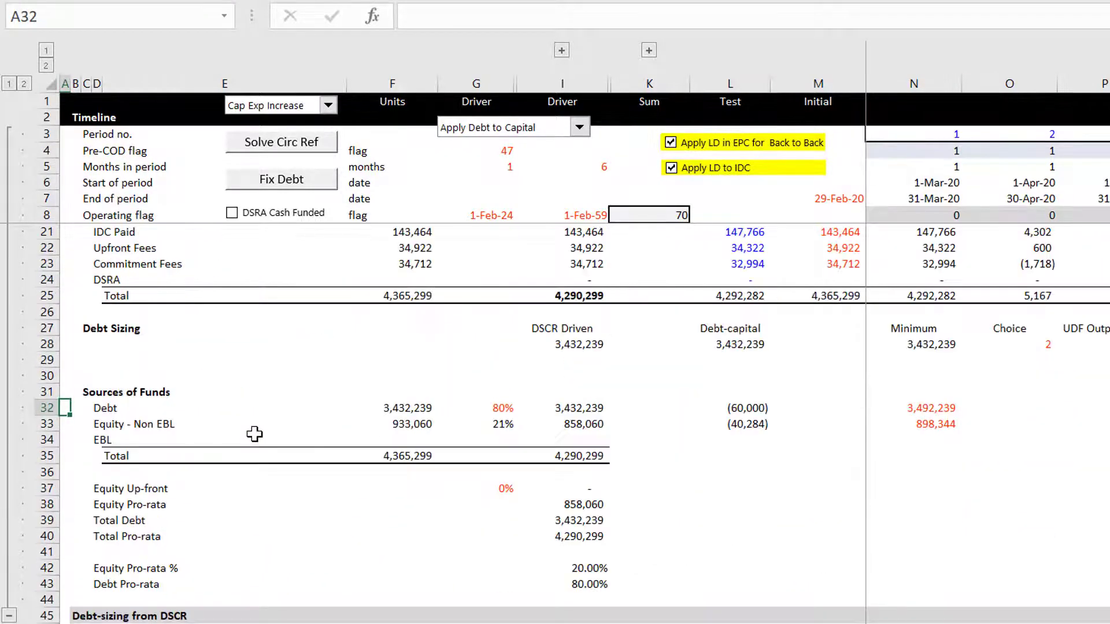
- Examine the Debt-sizing from DSCR, construction funding requirements and Debt Balance sections in sequence
{"action": "key", "text": "Page_Down"}
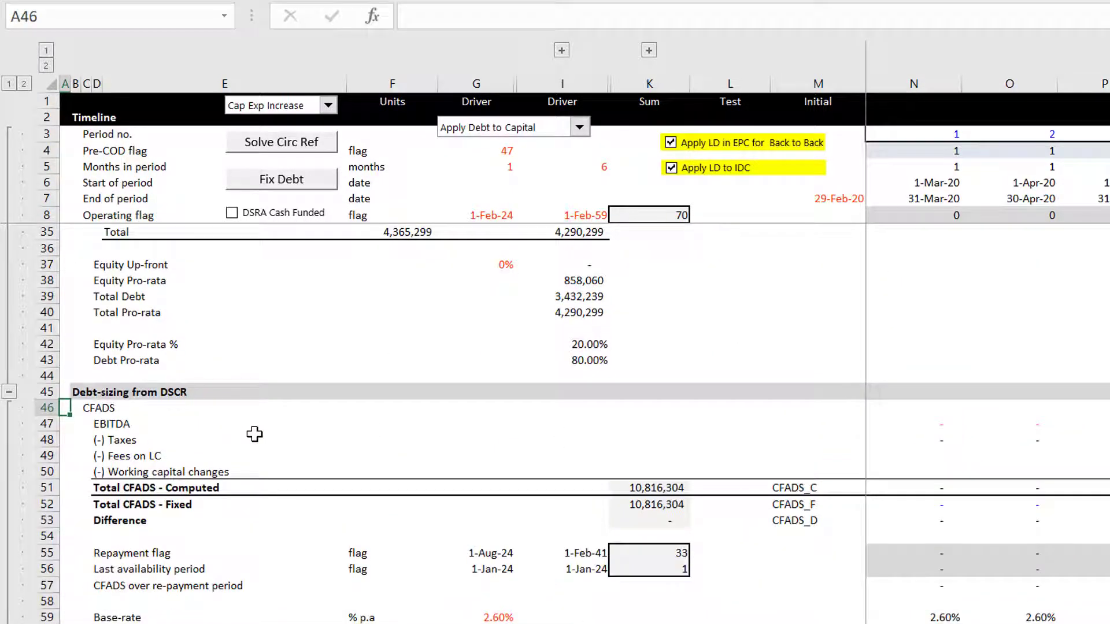
{"action": "key", "text": "Up"}
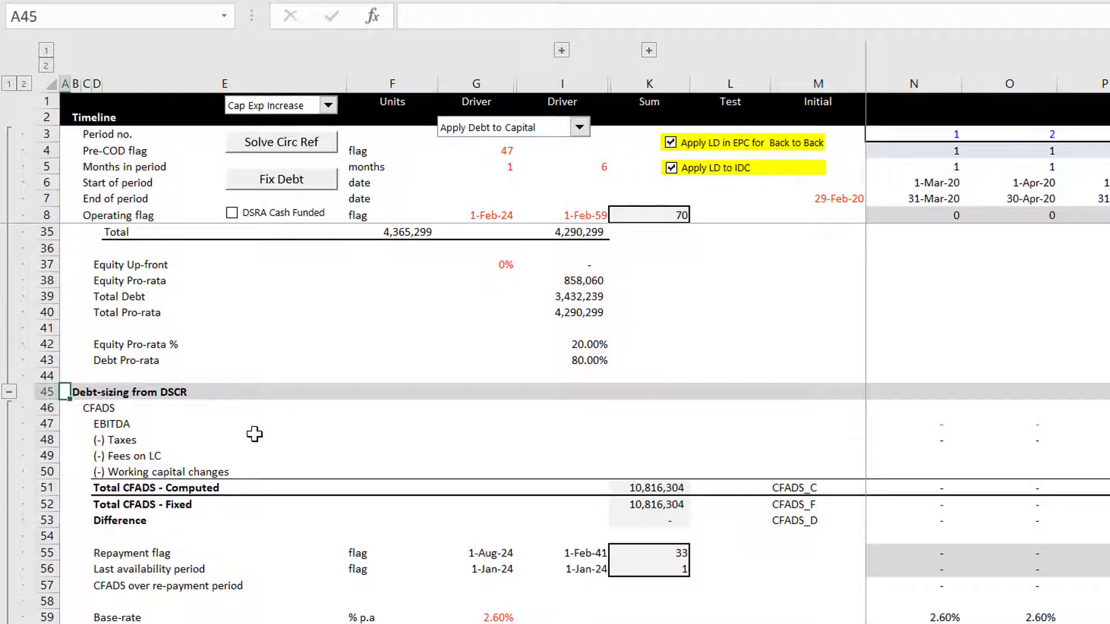
{"action": "key", "text": "Page_Down"}
{"action": "key", "text": "Page_Down"}
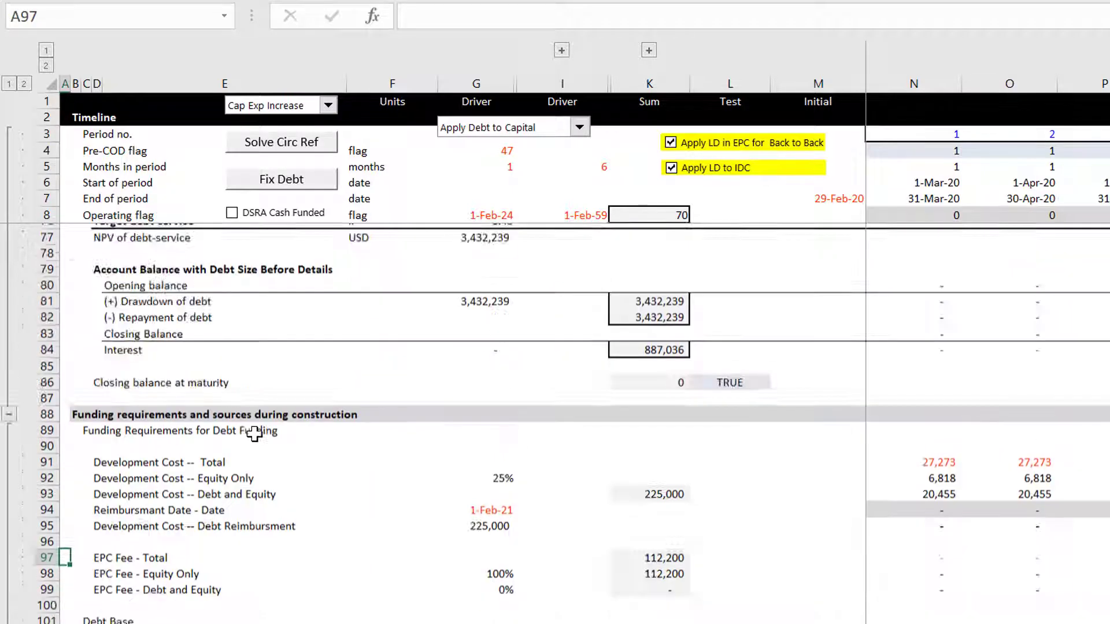
{"action": "key", "text": "Page_Down"}
{"action": "key", "text": "Page_Down"}
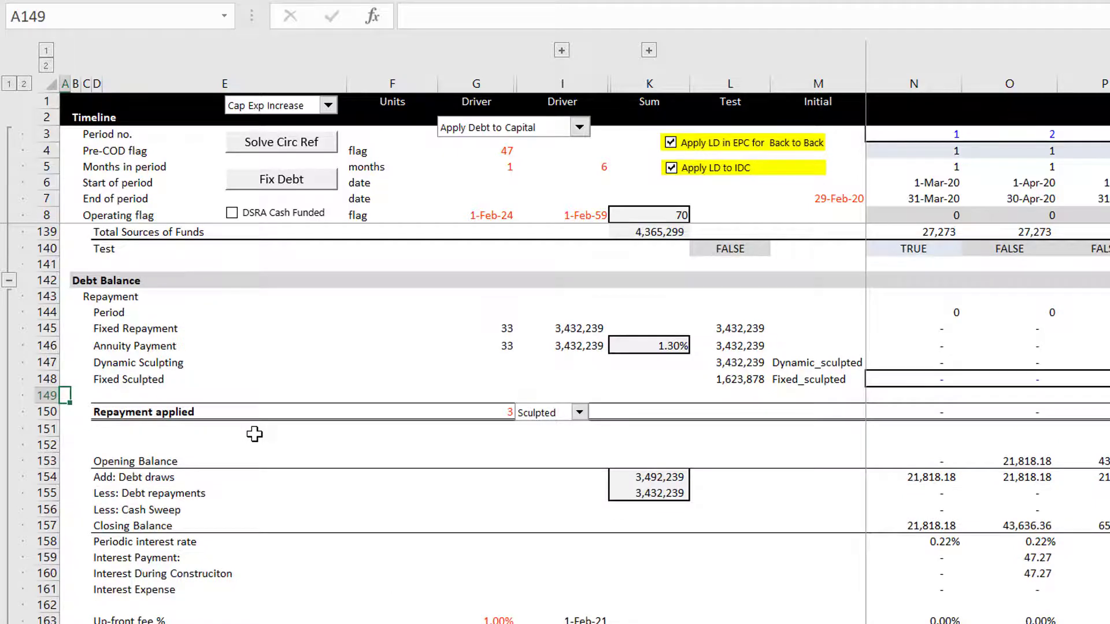
- Return through the construction funding requirements and examine the debt-sizing section from the target debt service up to its heading
{"action": "key", "text": "Page_Up"}
{"action": "key", "text": "Page_Up"}
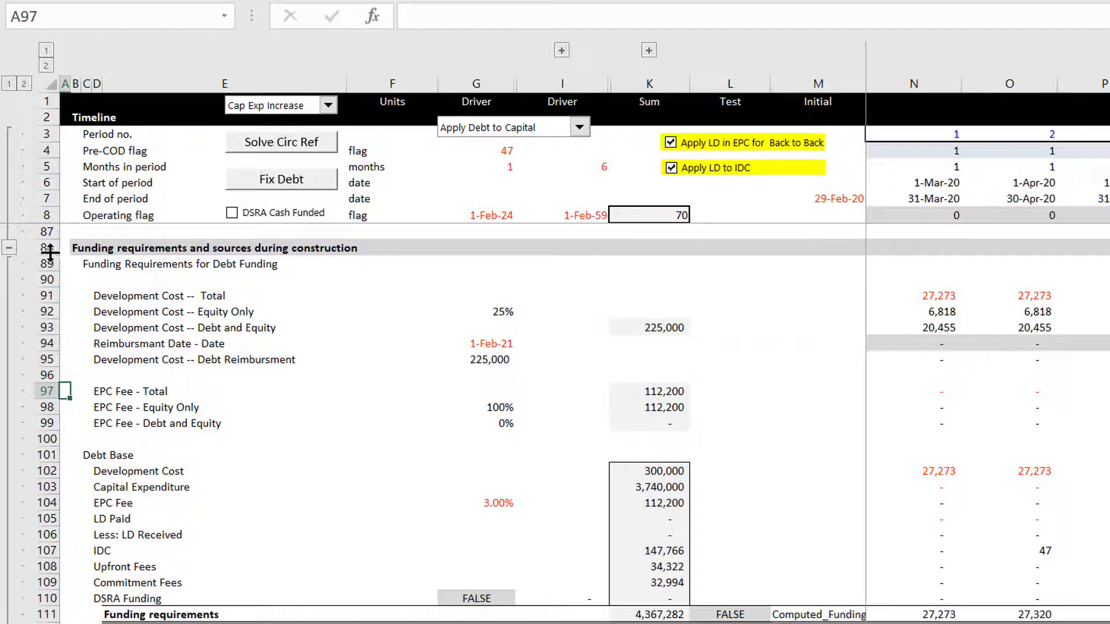
{"action": "key", "text": "Up"}
{"action": "key", "text": "Up"}
{"action": "key", "text": "Up"}
{"action": "key", "text": "Up"}
{"action": "key", "text": "Up"}
{"action": "key", "text": "Up"}
{"action": "key", "text": "Up"}
{"action": "key", "text": "Up"}
{"action": "key", "text": "Up"}
{"action": "key", "text": "Up"}
{"action": "key", "text": "Up"}
{"action": "key", "text": "Up"}
{"action": "key", "text": "Up"}
{"action": "key", "text": "Up"}
{"action": "key", "text": "Up"}
{"action": "key", "text": "Up"}
{"action": "key", "text": "Up"}
{"action": "key", "text": "Up"}
{"action": "key", "text": "Up"}
{"action": "key", "text": "Up"}
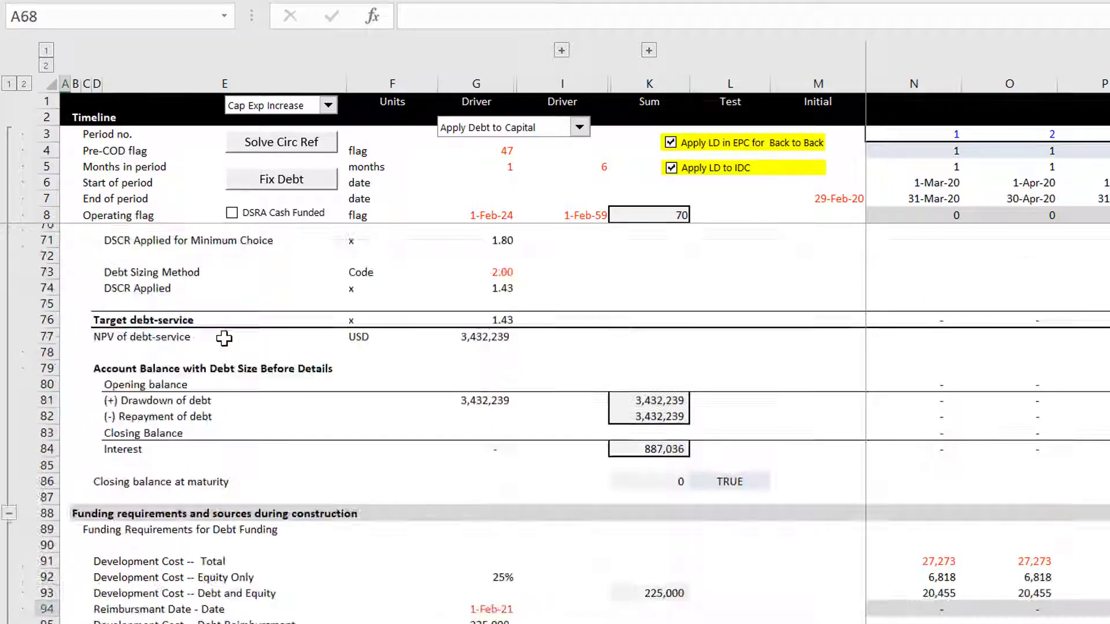
{"action": "key", "text": "Page_Up"}
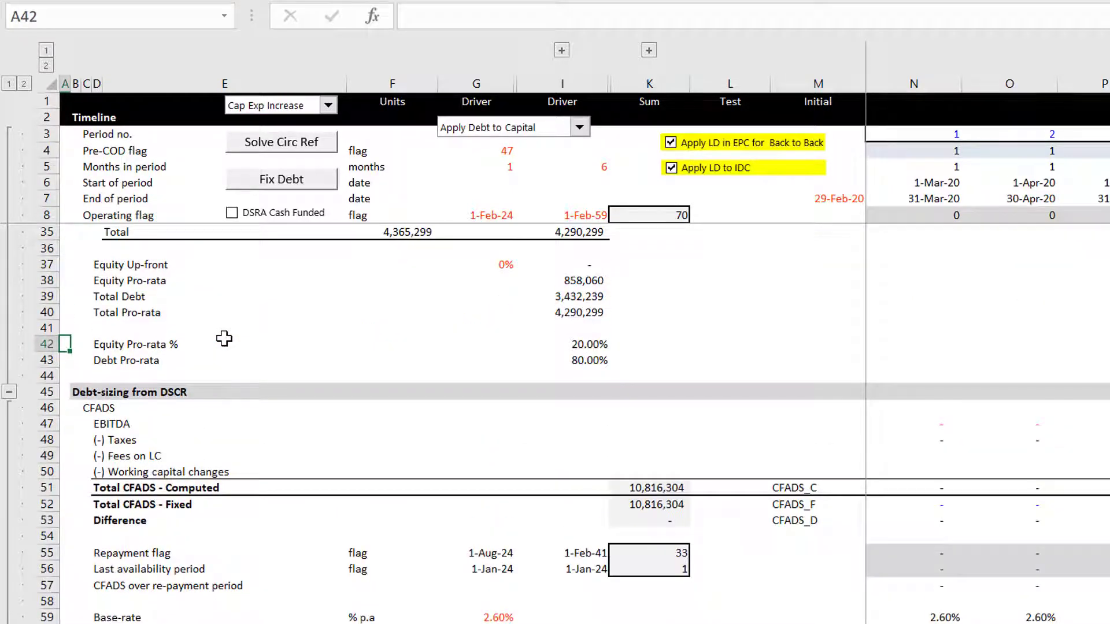
- Collapse the grouped Debt-sizing from DSCR rows above the Funding requirements and sources during construction heading
{"action": "left_click", "coordinate": [189, 485]}
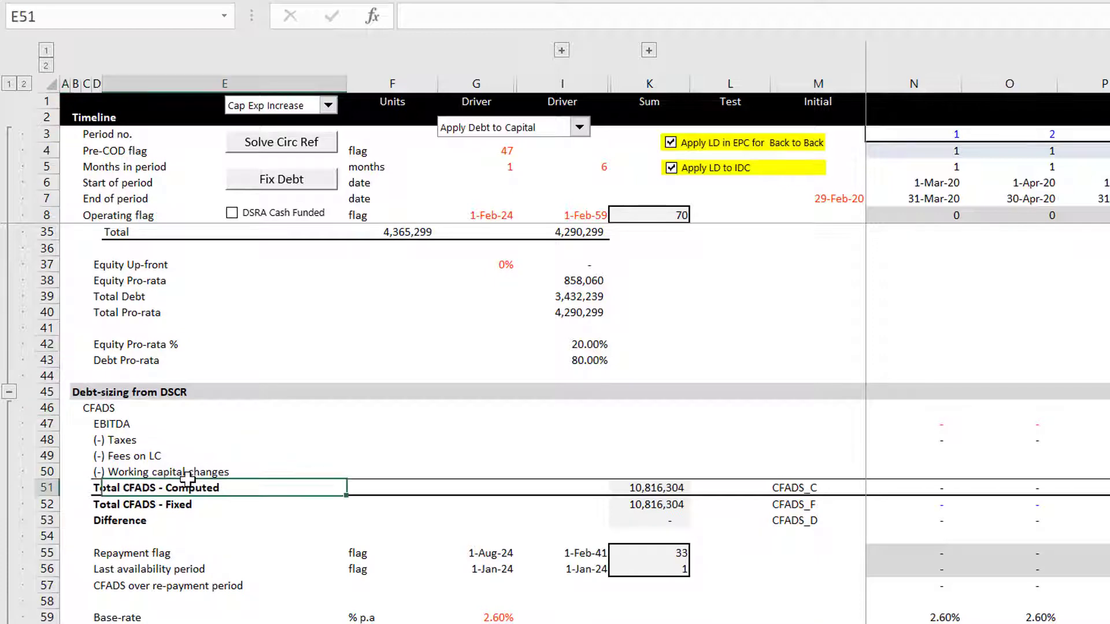
{"action": "key", "text": "Page_Down"}
{"action": "key", "text": "Page_Down"}
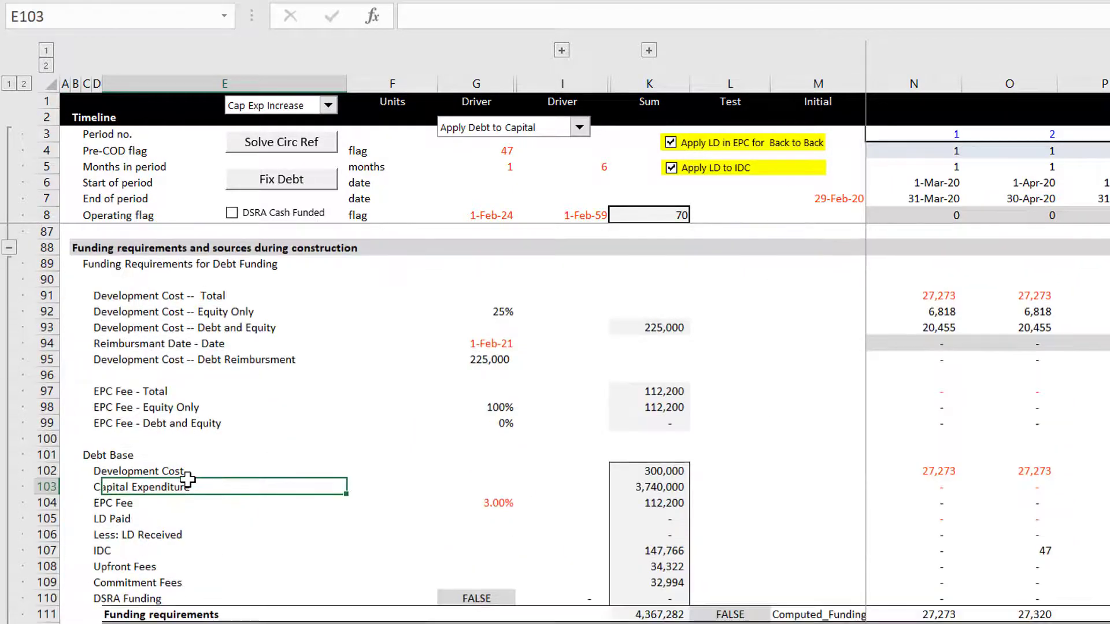
{"action": "left_click", "coordinate": [9, 250]}
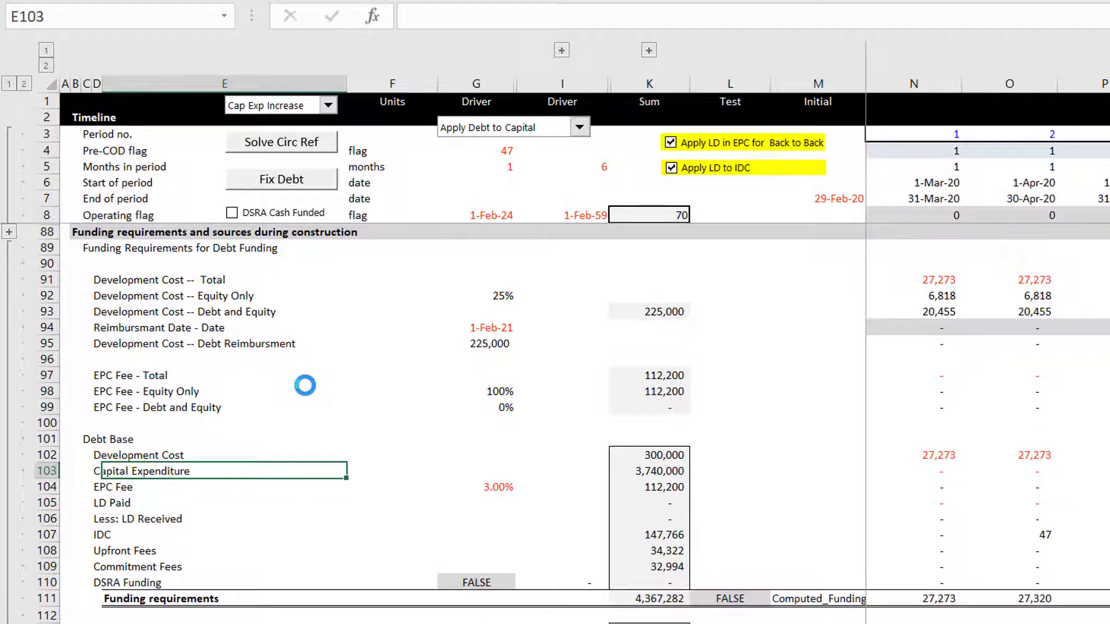
- Check the layout around the collapsed debt-sizing group, from Sources of Funds to the construction funding requirements
{"action": "key", "text": "Up"}
{"action": "key", "text": "Page_Up"}
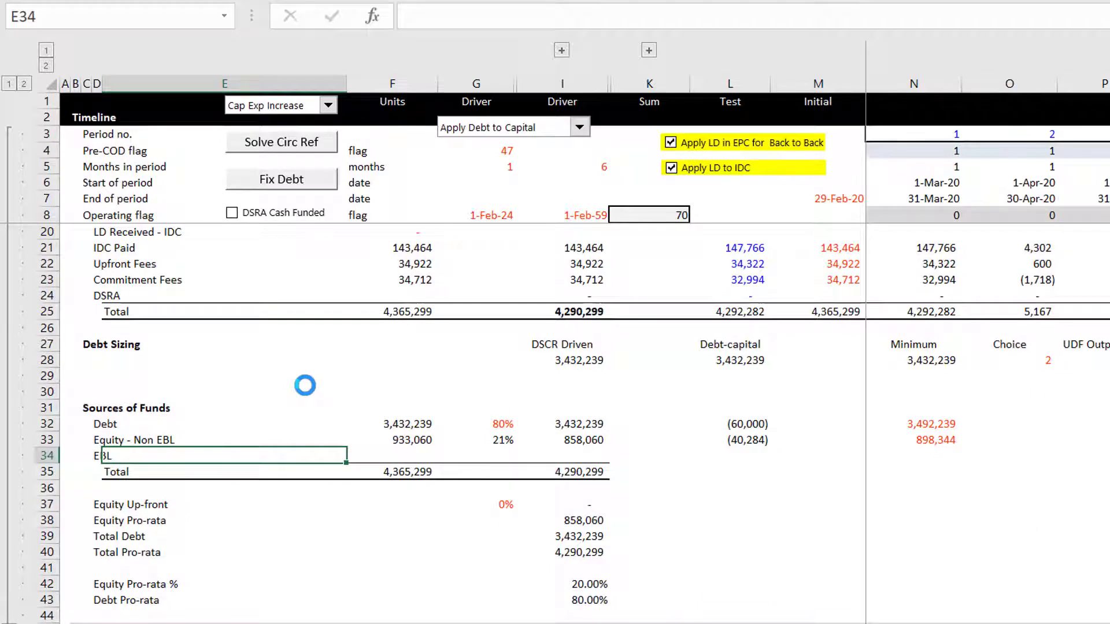
{"action": "key", "text": "Page_Down"}
{"action": "key", "text": "Left"}
{"action": "key", "text": "Left"}
{"action": "key", "text": "Up"}
{"action": "key", "text": "Up"}
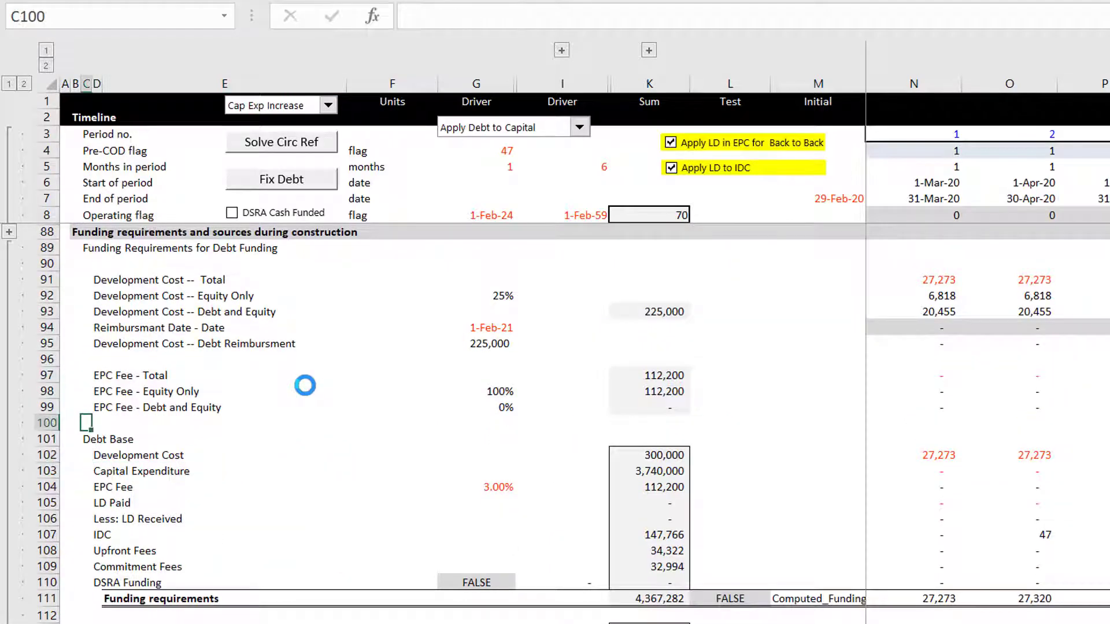
- Return from the construction funding requirements to the collapsed Debt-sizing from DSCR heading in row 45
{"action": "key", "text": "Up"}
{"action": "key", "text": "Up"}
{"action": "key", "text": "Up"}
{"action": "key", "text": "Up"}
{"action": "key", "text": "Up"}
{"action": "key", "text": "Up"}
{"action": "key", "text": "Up"}
{"action": "key", "text": "Up"}
{"action": "key", "text": "Up"}
{"action": "key", "text": "Up"}
{"action": "key", "text": "Up"}
{"action": "key", "text": "Up"}
{"action": "key", "text": "Up"}
{"action": "key", "text": "Up"}
{"action": "key", "text": "Up"}
{"action": "key", "text": "Up"}
{"action": "key", "text": "Down"}
{"action": "key", "text": "Down"}
{"action": "key", "text": "Down"}
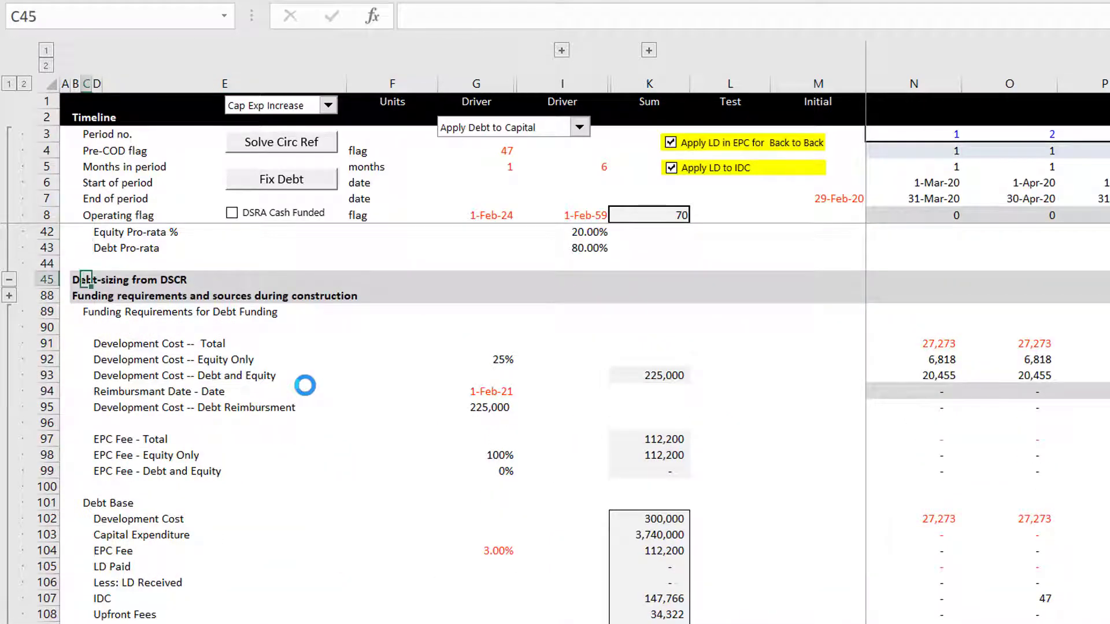
- Examine the development cost rows from Total to Debt Reimbursement under Funding Requirements for Debt Funding
{"action": "key", "text": "Left"}
{"action": "key", "text": "Down"}
{"action": "key", "text": "Down"}
{"action": "key", "text": "Down"}
{"action": "key", "text": "Down"}
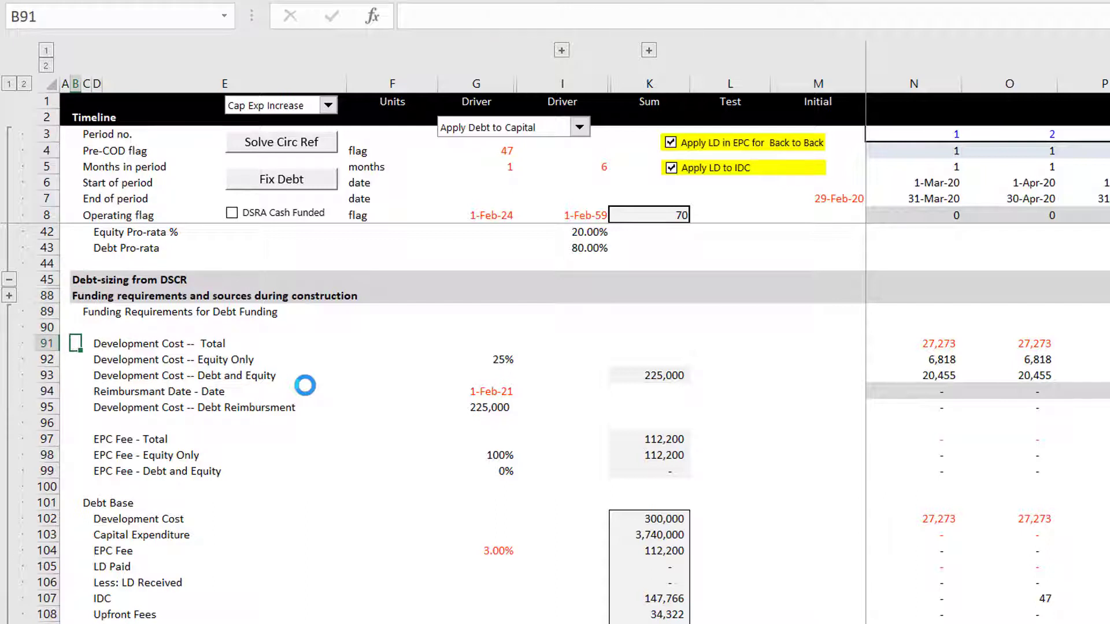
{"action": "key", "text": "Down"}
{"action": "key", "text": "Down"}
{"action": "key", "text": "Down"}
{"action": "key", "text": "Down"}
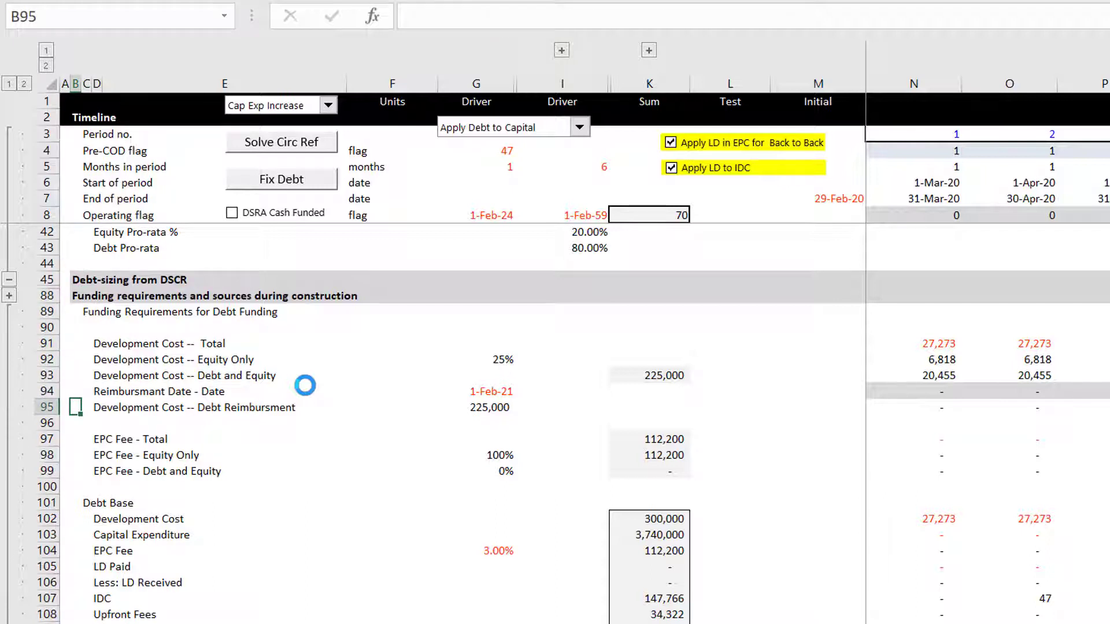
{"action": "key", "text": "Up"}
{"action": "key", "text": "Up"}
{"action": "key", "text": "Up"}
{"action": "key", "text": "Up"}
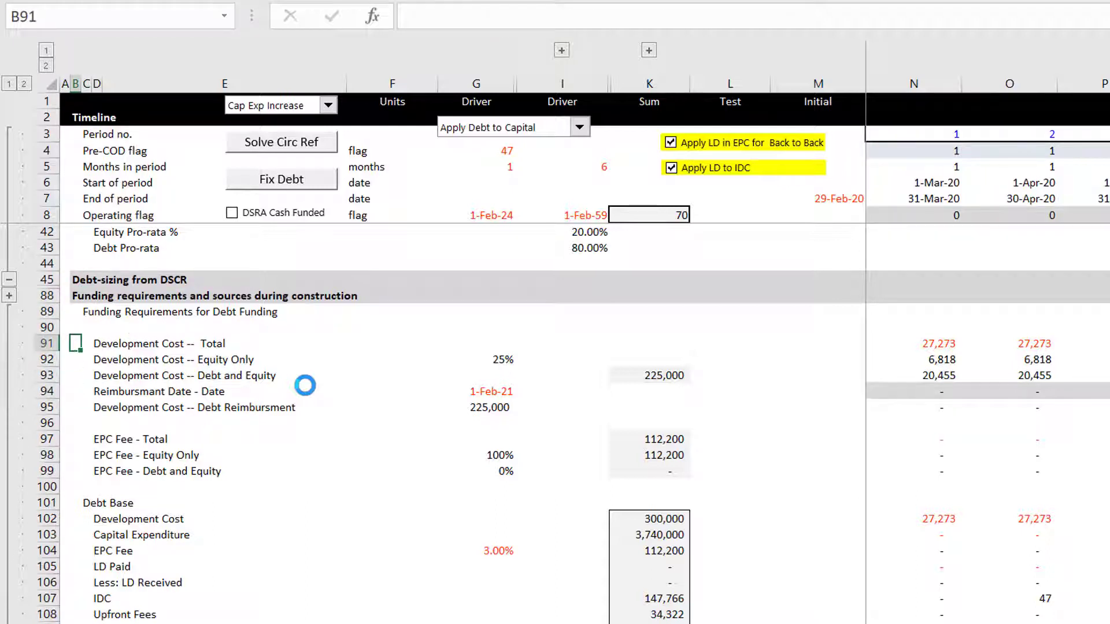
- Examine the Development Cost -- Total row across the monthly construction periods and return to period 1
{"action": "key", "text": "Right"}
{"action": "key", "text": "Right"}
{"action": "key", "text": "Right"}
{"action": "key", "text": "Right"}
{"action": "key", "text": "Right"}
{"action": "key", "text": "Right"}
{"action": "key", "text": "Right"}
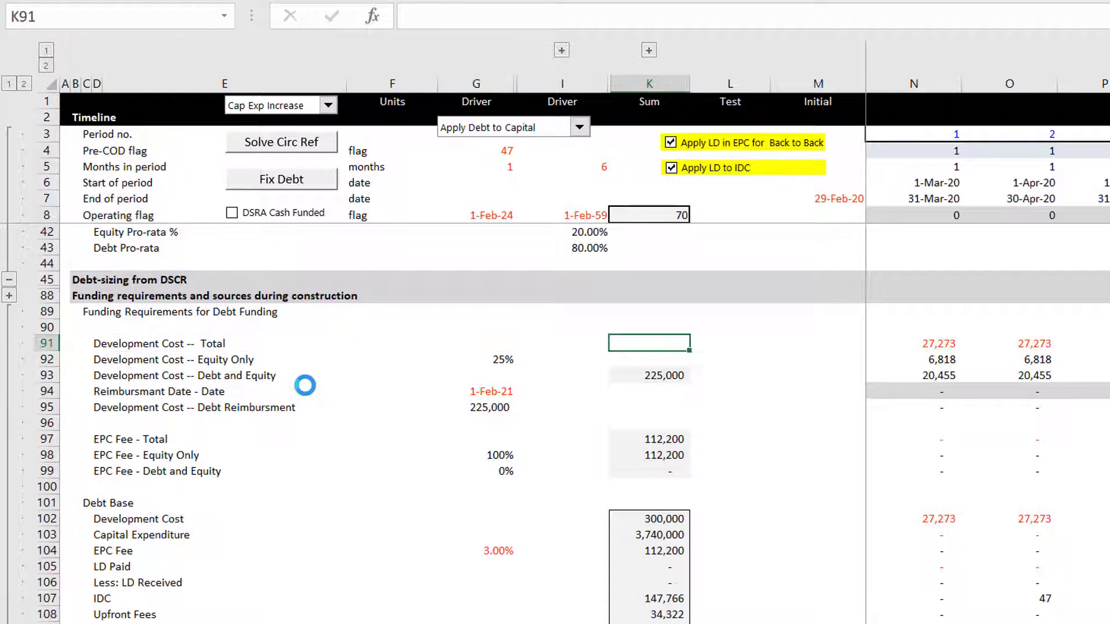
{"action": "key", "text": "Right"}
{"action": "key", "text": "Right"}
{"action": "key", "text": "Right"}
{"action": "key", "text": "Right"}
{"action": "key", "text": "Right"}
{"action": "key", "text": "Right"}
{"action": "key", "text": "Right"}
{"action": "key", "text": "Right"}
{"action": "key", "text": "Right"}
{"action": "key", "text": "Right"}
{"action": "key", "text": "Right"}
{"action": "key", "text": "Right"}
{"action": "key", "text": "Right"}
{"action": "key", "text": "Right"}
{"action": "key", "text": "Right"}
{"action": "key", "text": "Right"}
{"action": "key", "text": "Right"}
{"action": "key", "text": "Right"}
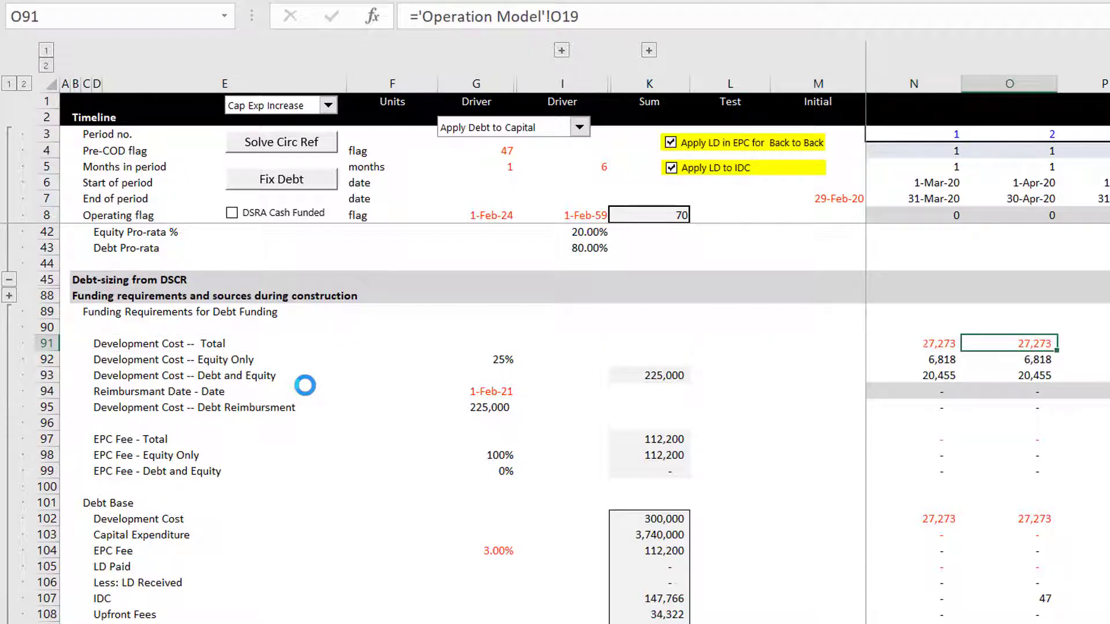
{"action": "key", "text": "Right"}
{"action": "key", "text": "Right"}
{"action": "key", "text": "Right"}
{"action": "key", "text": "Right"}
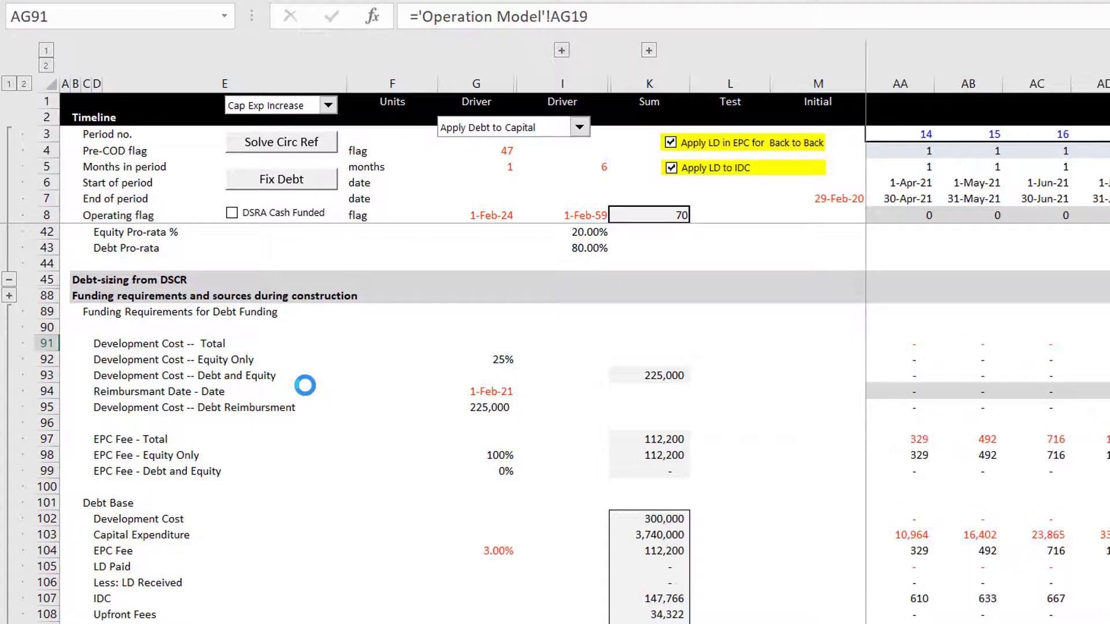
{"action": "key", "text": "Left"}
{"action": "key", "text": "Left"}
{"action": "key", "text": "Left"}
{"action": "key", "text": "Left"}
{"action": "key", "text": "Left"}
{"action": "key", "text": "Left"}
{"action": "key", "text": "Left"}
{"action": "key", "text": "Left"}
{"action": "key", "text": "Left"}
{"action": "key", "text": "Left"}
{"action": "key", "text": "Left"}
{"action": "key", "text": "Left"}
{"action": "key", "text": "Left"}
{"action": "key", "text": "Left"}
{"action": "key", "text": "Left"}
{"action": "key", "text": "Left"}
{"action": "key", "text": "Left"}
{"action": "key", "text": "Left"}
{"action": "key", "text": "Left"}
{"action": "key", "text": "Left"}
{"action": "key", "text": "Left"}
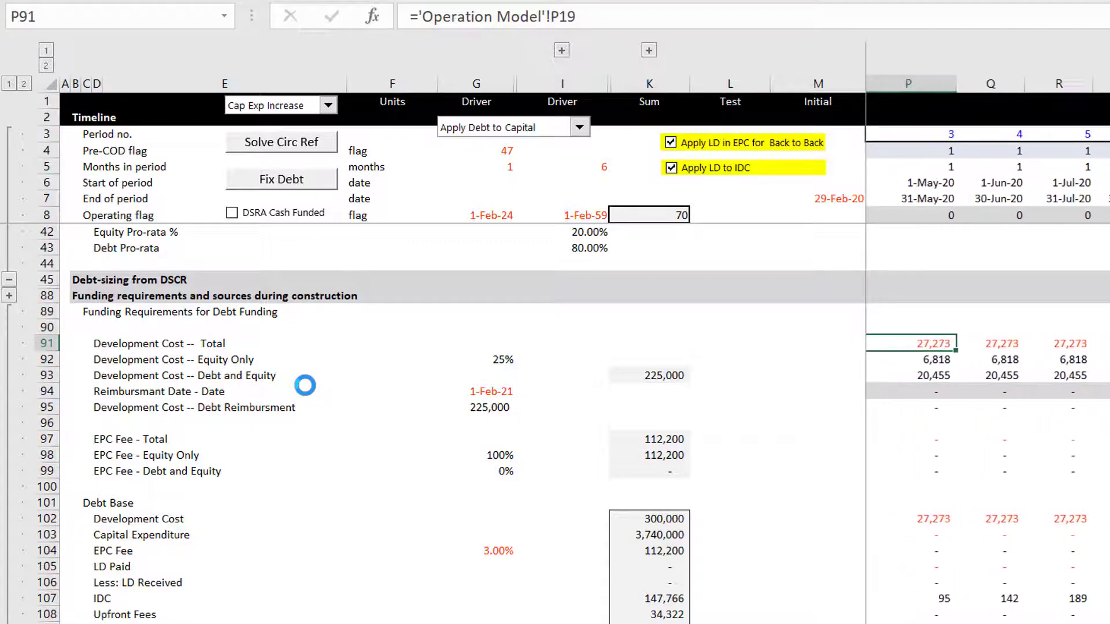
{"action": "key", "text": "Right"}
{"action": "key", "text": "Right"}
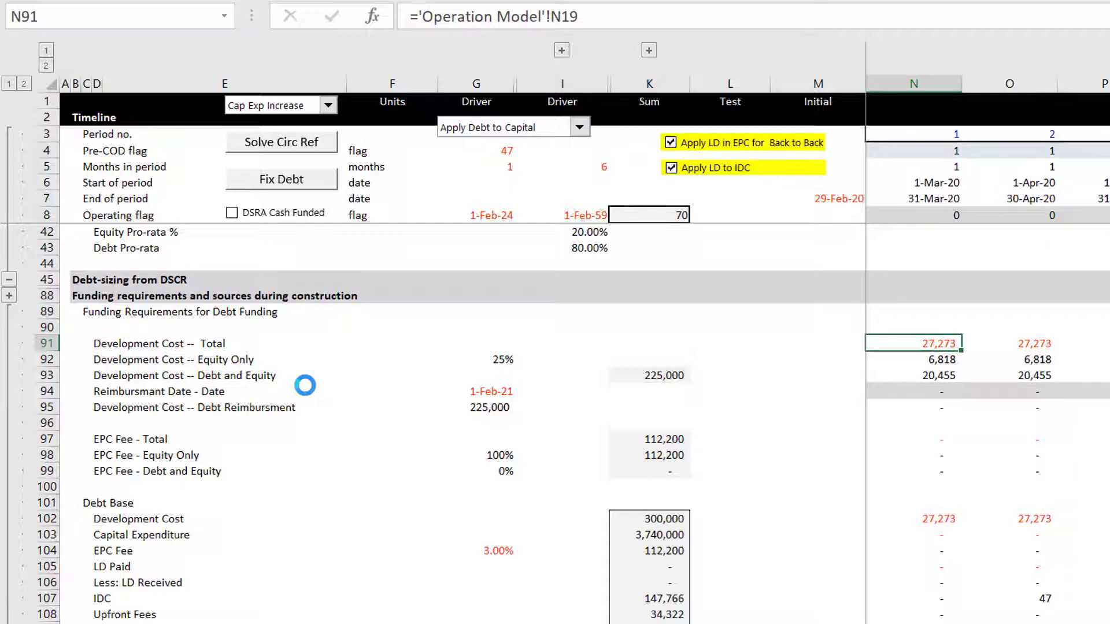
- Retype the ending of the row 92 label so it reads Development Cost -- Equity Only
{"action": "key", "text": "Down"}
{"action": "key", "text": "Left"}
{"action": "key", "text": "Left"}
{"action": "key", "text": "Left"}
{"action": "key", "text": "Left"}
{"action": "key", "text": "Left"}
{"action": "key", "text": "Left"}
{"action": "key", "text": "Left"}
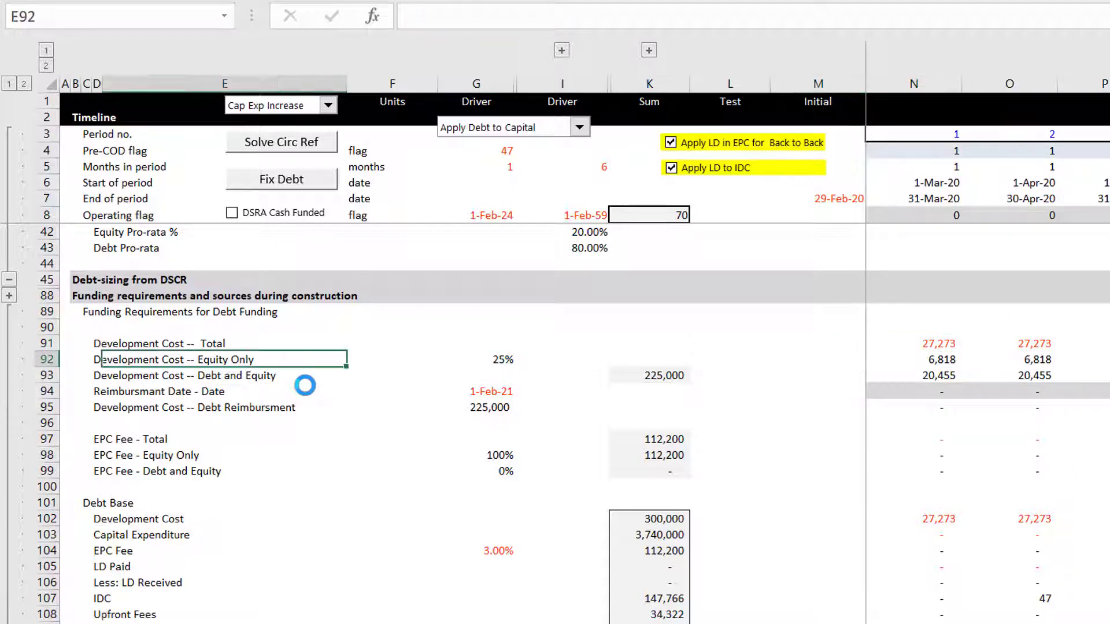
{"action": "key", "text": "Left"}
{"action": "key", "text": "Left"}
{"action": "key", "text": "Right"}
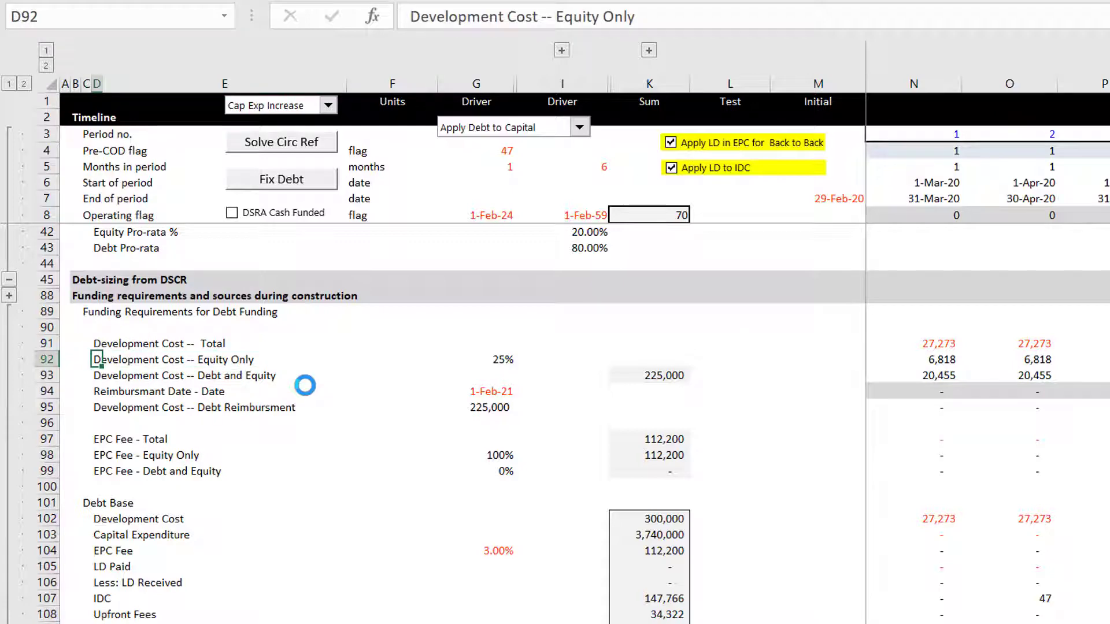
{"action": "key", "text": "F2"}
{"action": "key", "text": "BackSpace"}
{"action": "key", "text": "BackSpace"}
{"action": "key", "text": "BackSpace"}
{"action": "key", "text": "BackSpace"}
{"action": "key", "text": "BackSpace"}
{"action": "key", "text": "BackSpace"}
{"action": "key", "text": "BackSpace"}
{"action": "key", "text": "BackSpace"}
{"action": "type", "text": "i"}
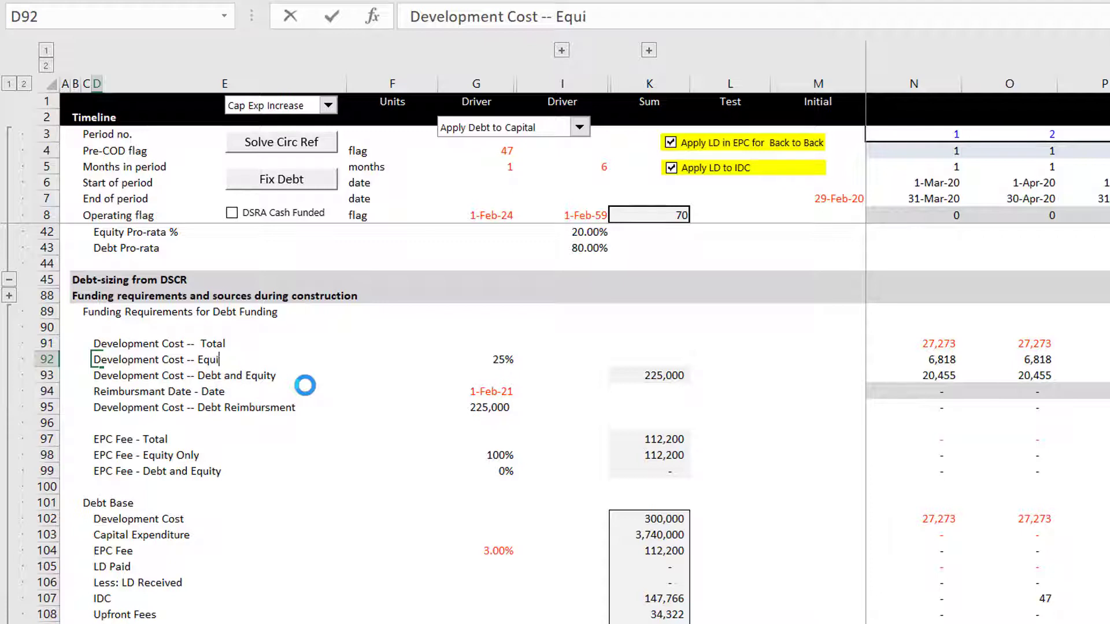
{"action": "type", "text": "ty Only"}
{"action": "left_click", "coordinate": [305, 382]}
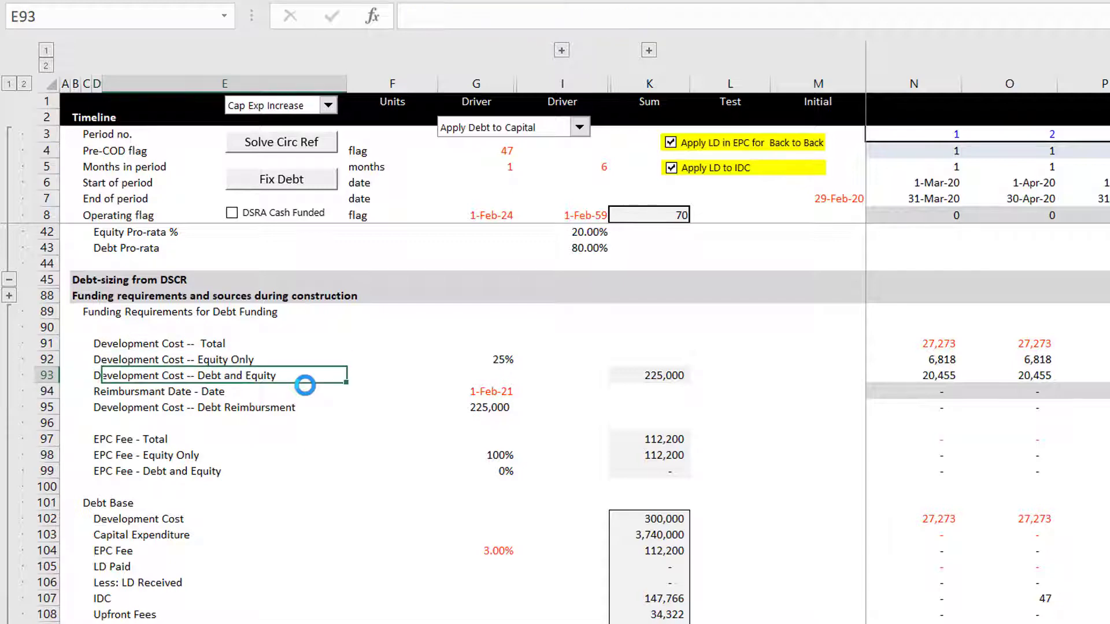
- Inspect the period 1 formula of the Development Cost -- Debt and Equity row
{"action": "key", "text": "Right"}
{"action": "key", "text": "Right"}
{"action": "key", "text": "Right"}
{"action": "key", "text": "Right"}
{"action": "key", "text": "Right"}
{"action": "key", "text": "Right"}
{"action": "key", "text": "Right"}
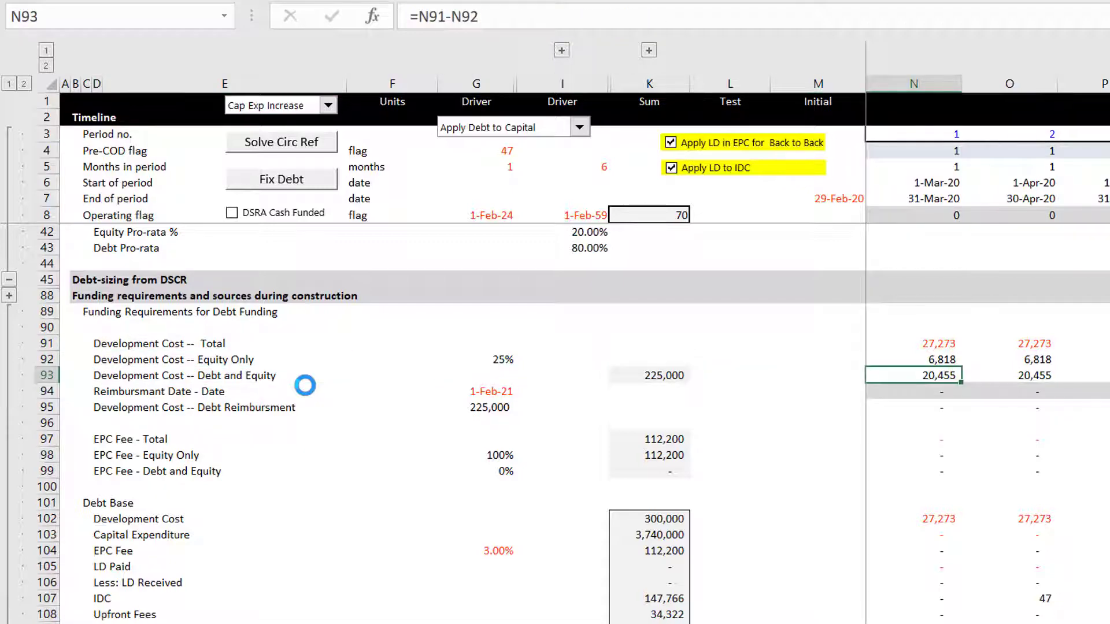
- Examine the spend, reimbursable percentage and borrowing base of Development Cost in the Summary Sources and Uses
{"action": "key", "text": "ctrl+Up"}
{"action": "key", "text": "ctrl+Up"}
{"action": "key", "text": "Left"}
{"action": "key", "text": "Left"}
{"action": "key", "text": "Left"}
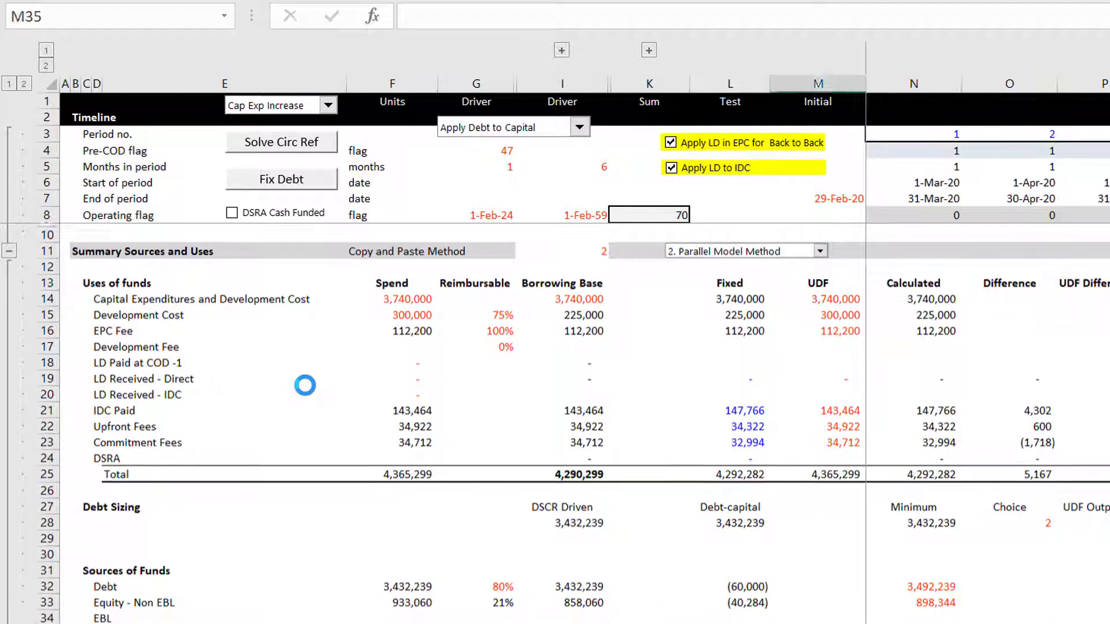
{"action": "key", "text": "Up"}
{"action": "key", "text": "Up"}
{"action": "key", "text": "Up"}
{"action": "key", "text": "Up"}
{"action": "key", "text": "Up"}
{"action": "key", "text": "Up"}
{"action": "key", "text": "Up"}
{"action": "key", "text": "Up"}
{"action": "key", "text": "Up"}
{"action": "key", "text": "Up"}
{"action": "key", "text": "Up"}
{"action": "key", "text": "Up"}
{"action": "key", "text": "Up"}
{"action": "key", "text": "Up"}
{"action": "key", "text": "Up"}
{"action": "key", "text": "Up"}
{"action": "key", "text": "Up"}
{"action": "key", "text": "Left"}
{"action": "key", "text": "Left"}
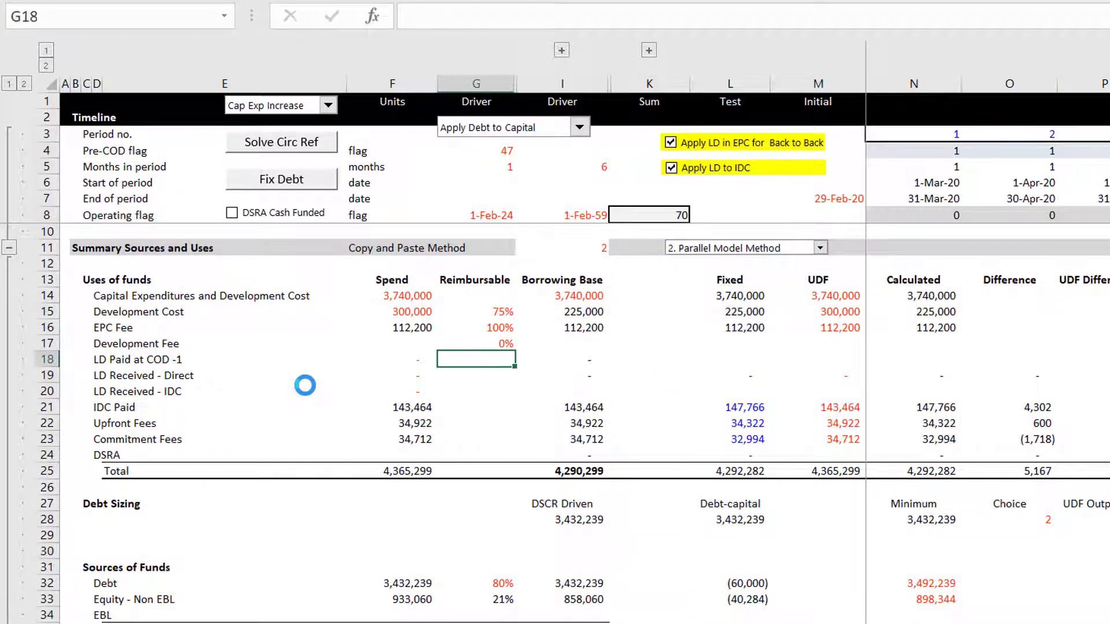
{"action": "key", "text": "Up"}
{"action": "key", "text": "Up"}
{"action": "key", "text": "Up"}
{"action": "key", "text": "Left"}
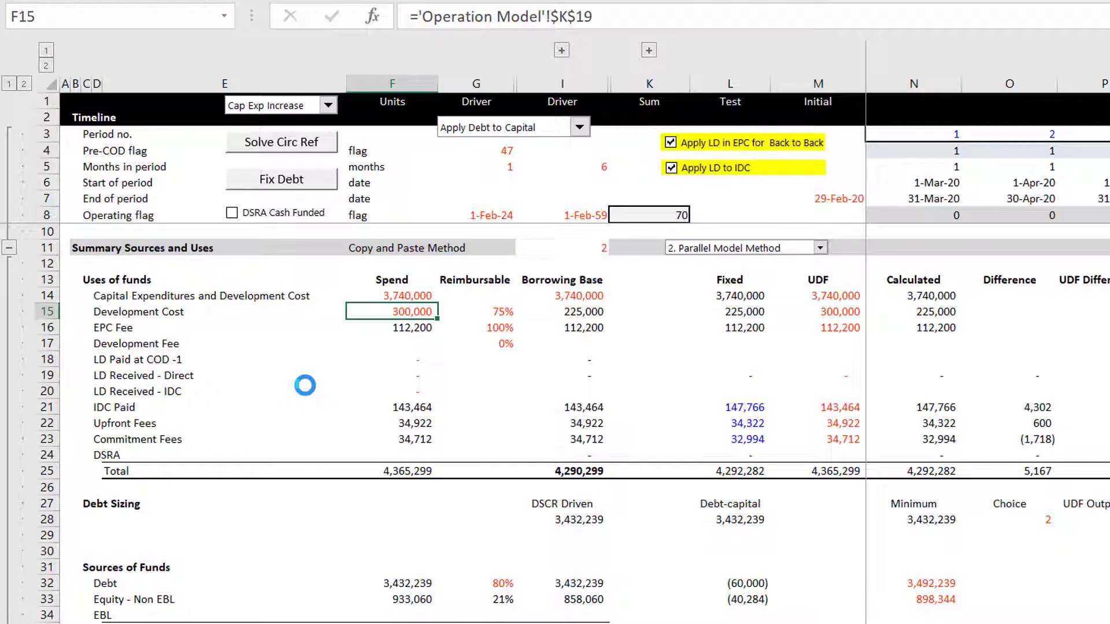
{"action": "key", "text": "Right"}
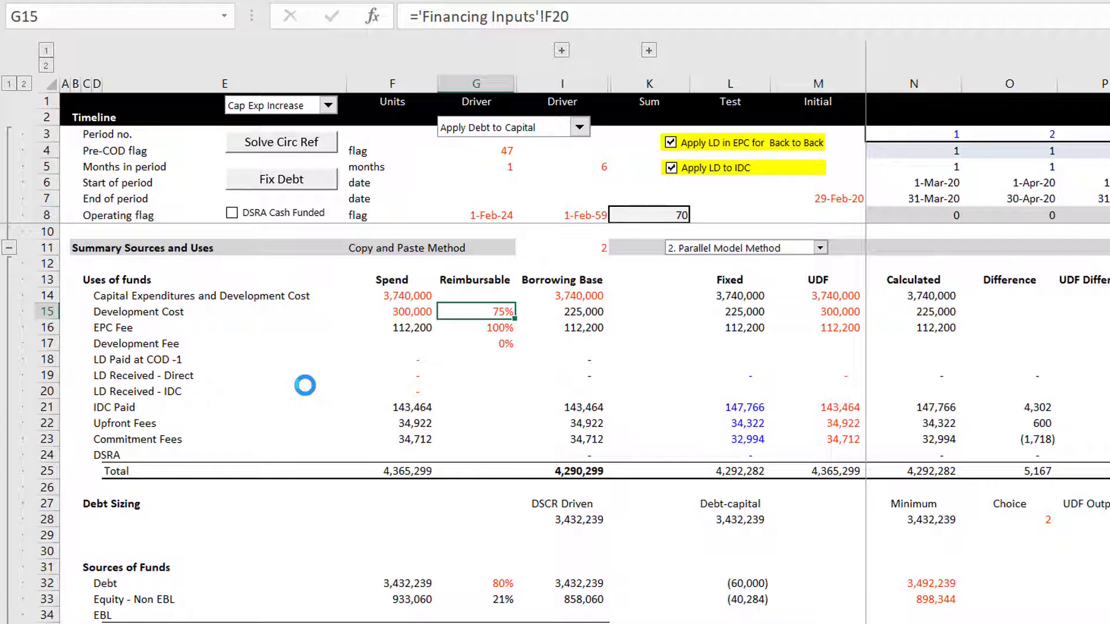
{"action": "key", "text": "Right"}
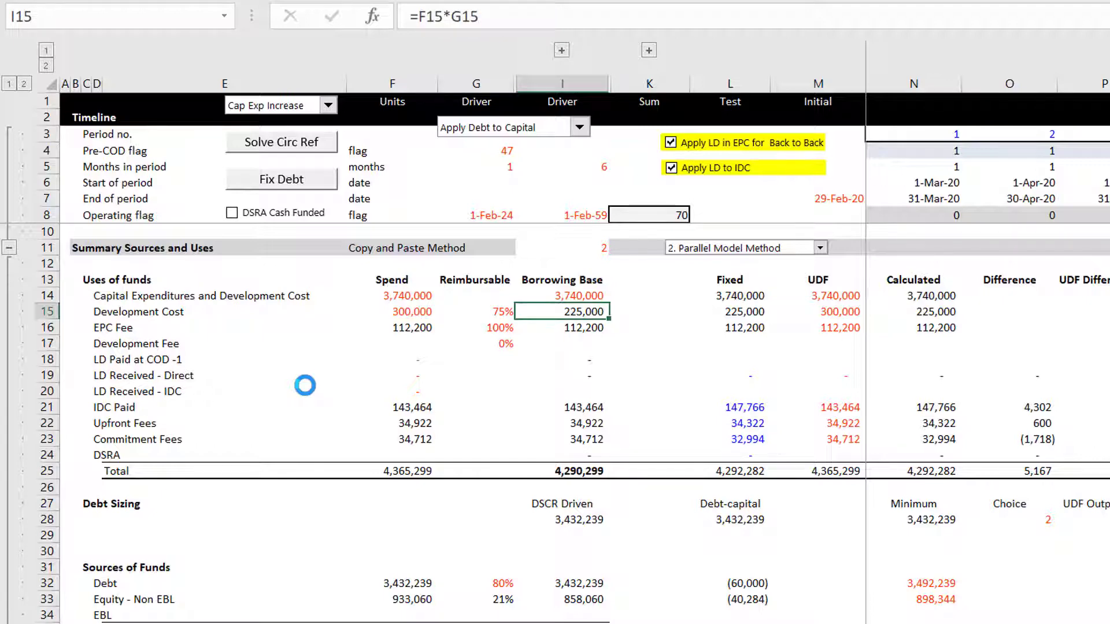
{"action": "key", "text": "Left"}
{"action": "key", "text": "Left"}
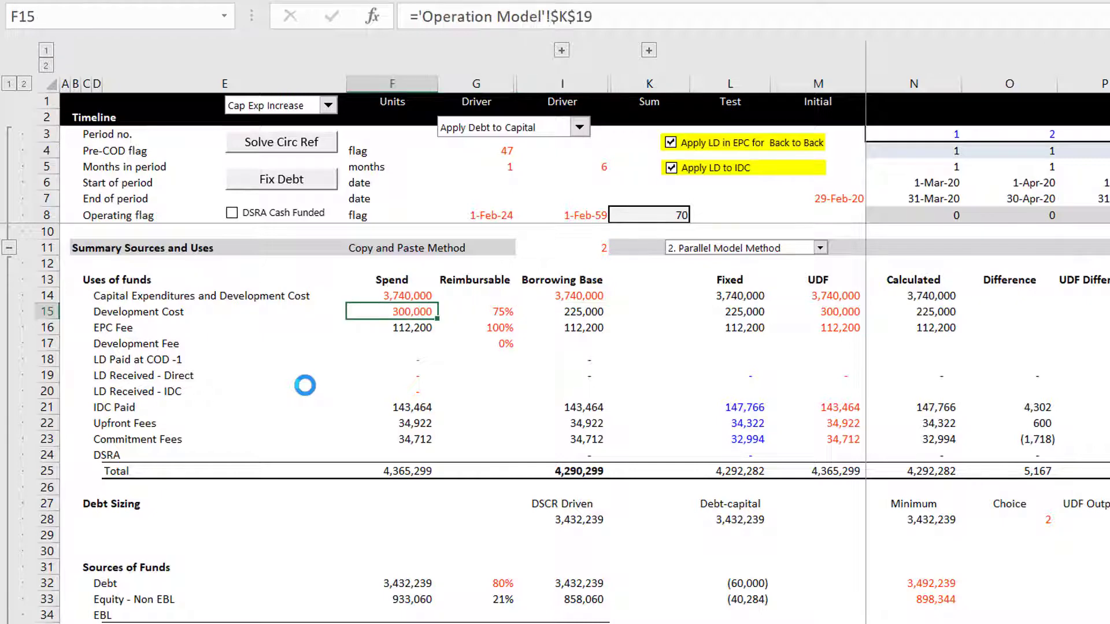
- Examine the Borrowing Base amounts of the uses of funds down to the Debt Sizing section
{"action": "key", "text": "Right"}
{"action": "key", "text": "Right"}
{"action": "key", "text": "Down"}
{"action": "key", "text": "Down"}
{"action": "key", "text": "Down"}
{"action": "key", "text": "Down"}
{"action": "key", "text": "Down"}
{"action": "key", "text": "Down"}
{"action": "key", "text": "Down"}
{"action": "key", "text": "Down"}
{"action": "key", "text": "Down"}
{"action": "key", "text": "Down"}
{"action": "key", "text": "Down"}
{"action": "key", "text": "Down"}
{"action": "key", "text": "Down"}
{"action": "key", "text": "Down"}
{"action": "key", "text": "Down"}
{"action": "key", "text": "Down"}
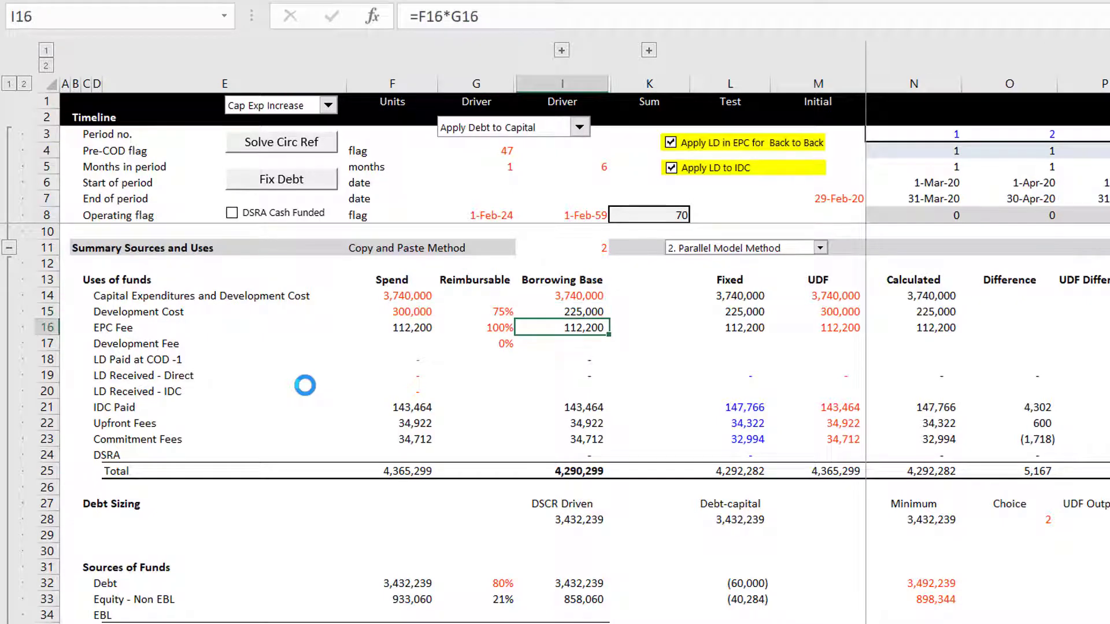
{"action": "key", "text": "Up"}
{"action": "key", "text": "Up"}
{"action": "key", "text": "Up"}
{"action": "key", "text": "Up"}
{"action": "key", "text": "Up"}
{"action": "key", "text": "Up"}
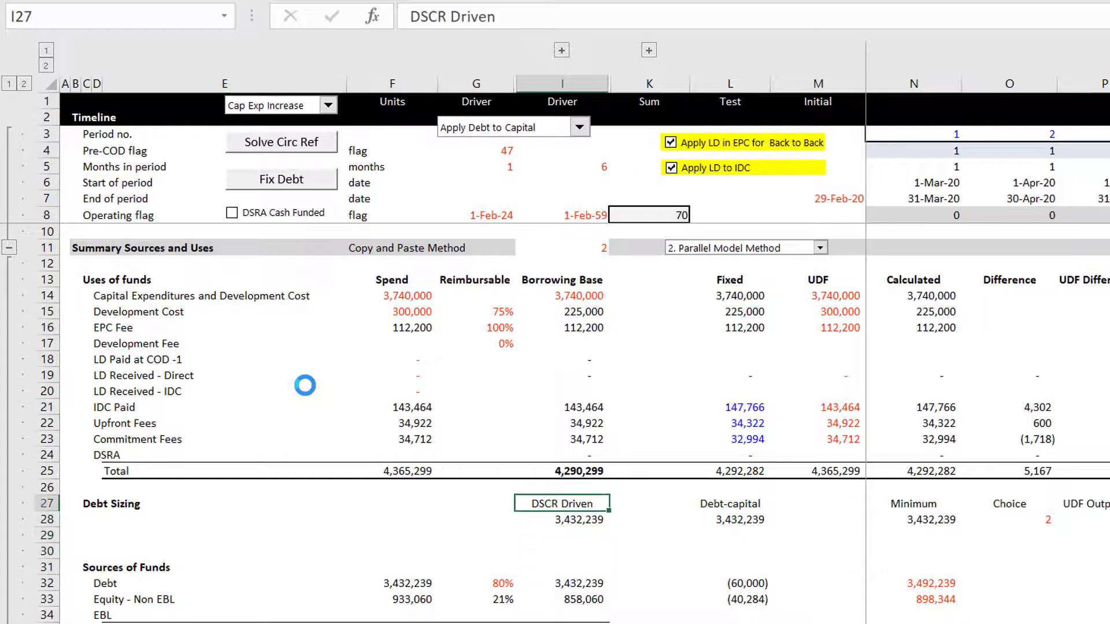
{"action": "key", "text": "Down"}
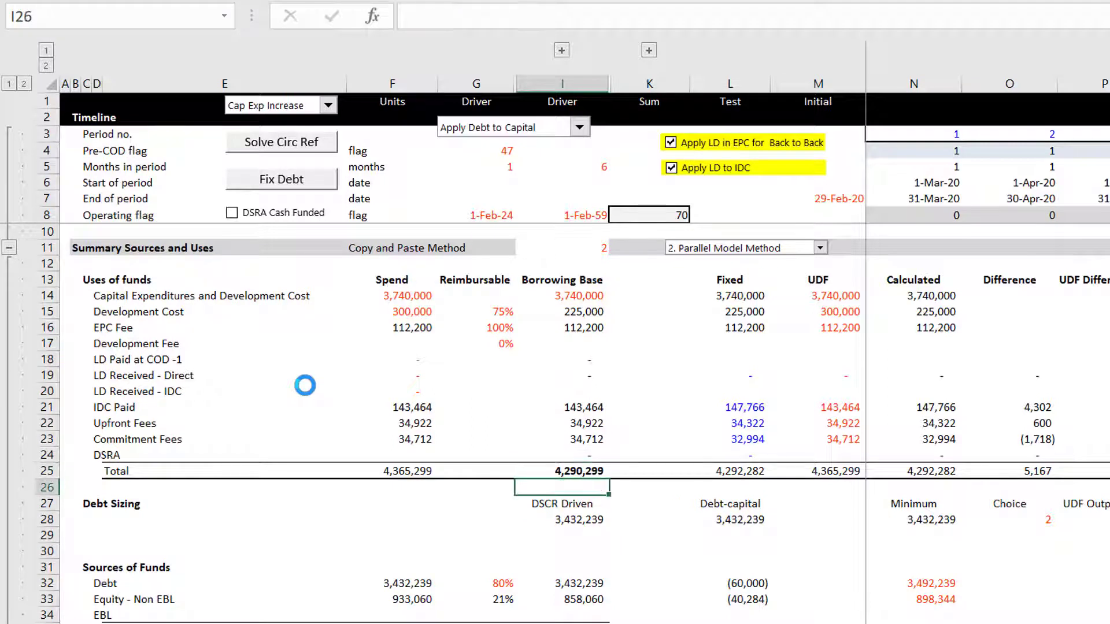
- Inspect which cells feed the Borrowing Base Debt formula in the Sources of Funds
{"action": "key", "text": "Up"}
{"action": "key", "text": "Left"}
{"action": "key", "text": "Down"}
{"action": "key", "text": "Down"}
{"action": "key", "text": "Down"}
{"action": "key", "text": "Down"}
{"action": "key", "text": "Down"}
{"action": "key", "text": "Down"}
{"action": "key", "text": "Down"}
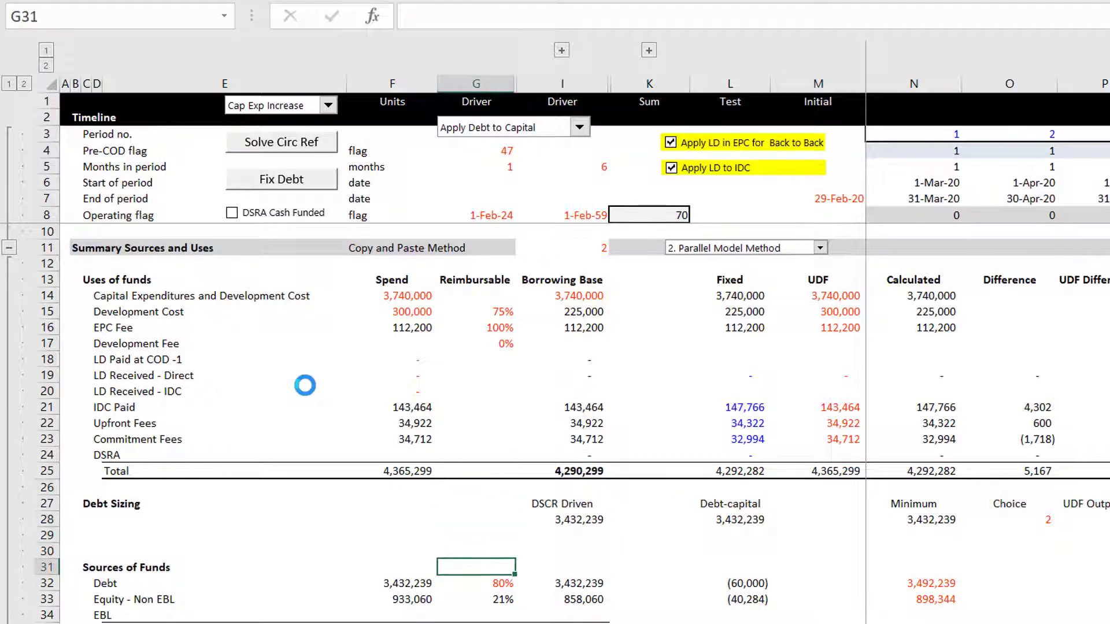
{"action": "key", "text": "Right"}
{"action": "key", "text": "Left"}
{"action": "key", "text": "Left"}
{"action": "key", "text": "Right"}
{"action": "key", "text": "Right"}
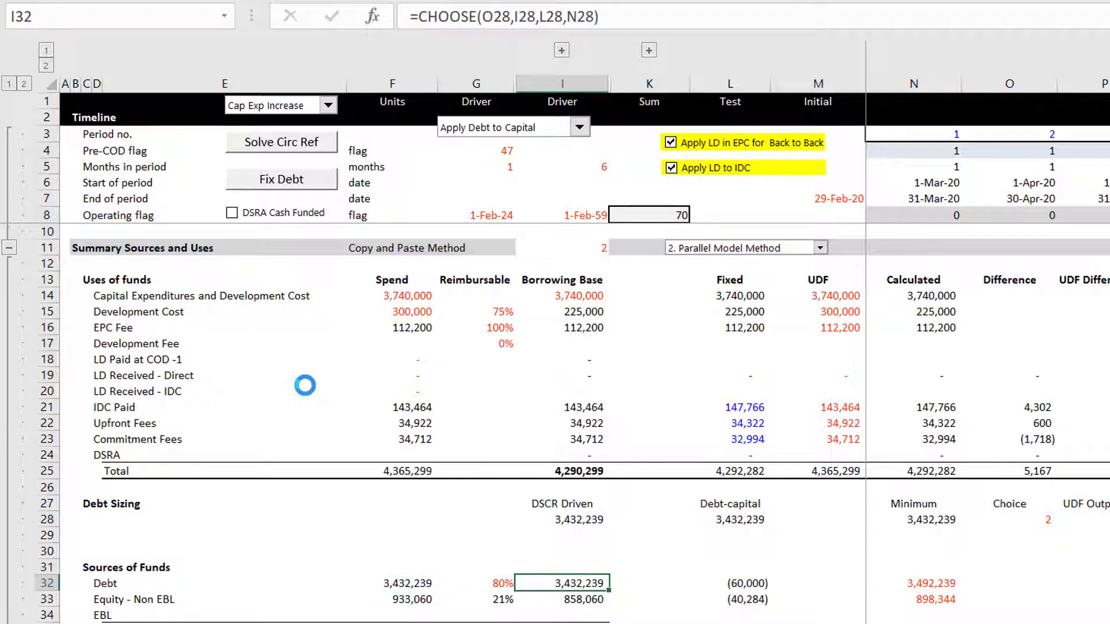
{"action": "key", "text": "F2"}
{"action": "key", "text": "Escape"}
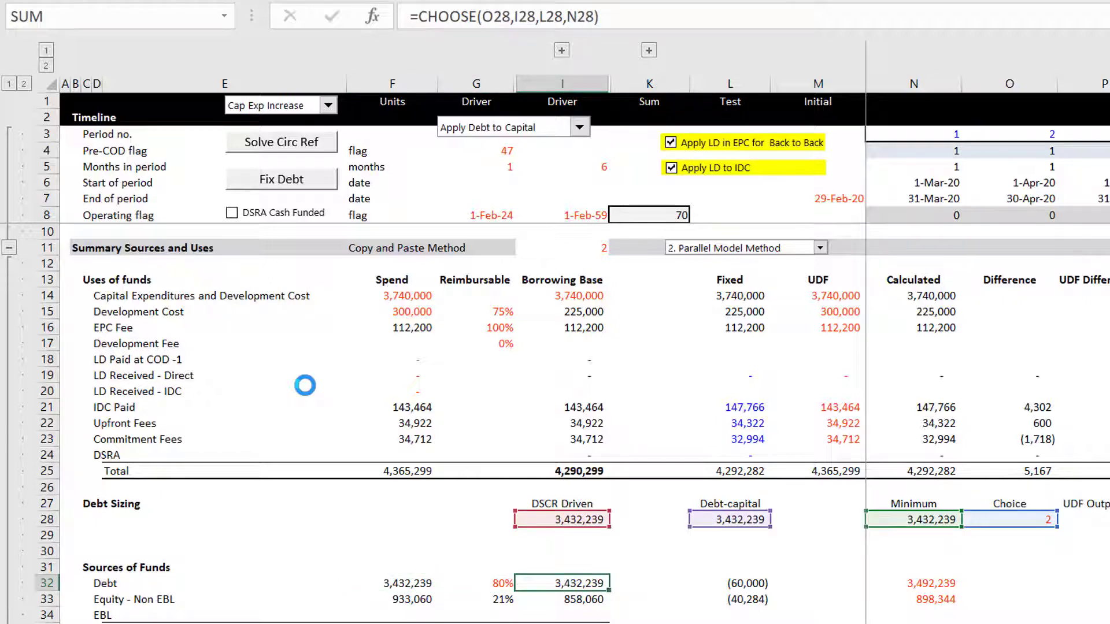
- Inspect the formula behind the DSCR Driven amount in the Debt Sizing section
{"action": "key", "text": "Up"}
{"action": "key", "text": "Up"}
{"action": "key", "text": "Up"}
{"action": "key", "text": "Up"}
{"action": "key", "text": "F2"}
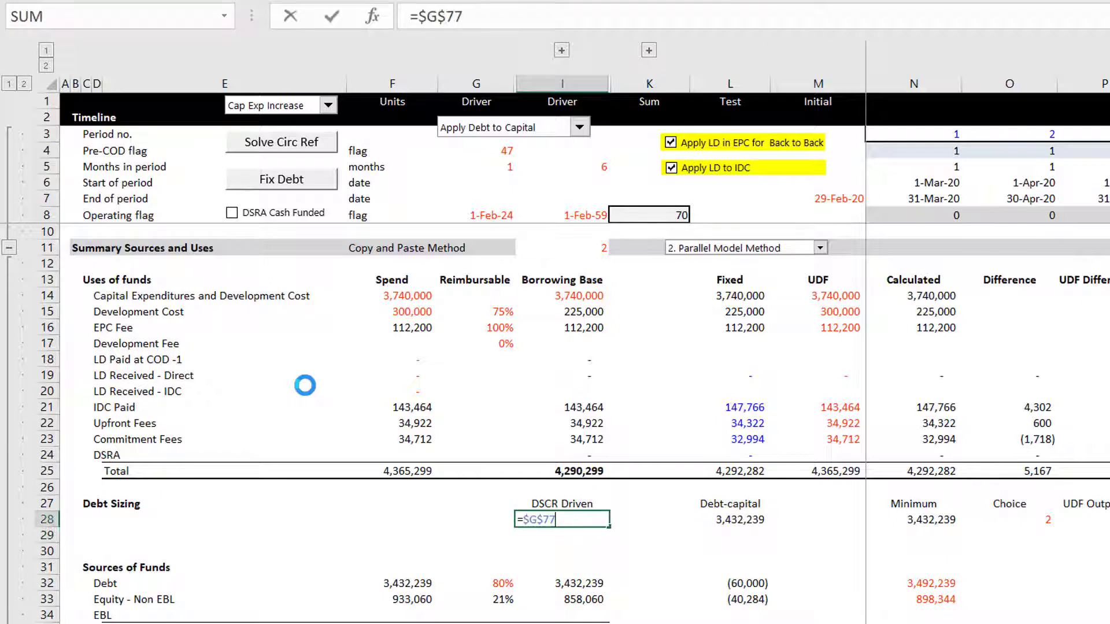
{"action": "key", "text": "Escape"}
- Inspect the formula behind the Debt-capital amount in the Debt Sizing section
{"action": "key", "text": "Right"}
{"action": "key", "text": "Down"}
{"action": "key", "text": "Down"}
{"action": "key", "text": "Down"}
{"action": "key", "text": "Up"}
{"action": "key", "text": "Up"}
{"action": "key", "text": "Up"}
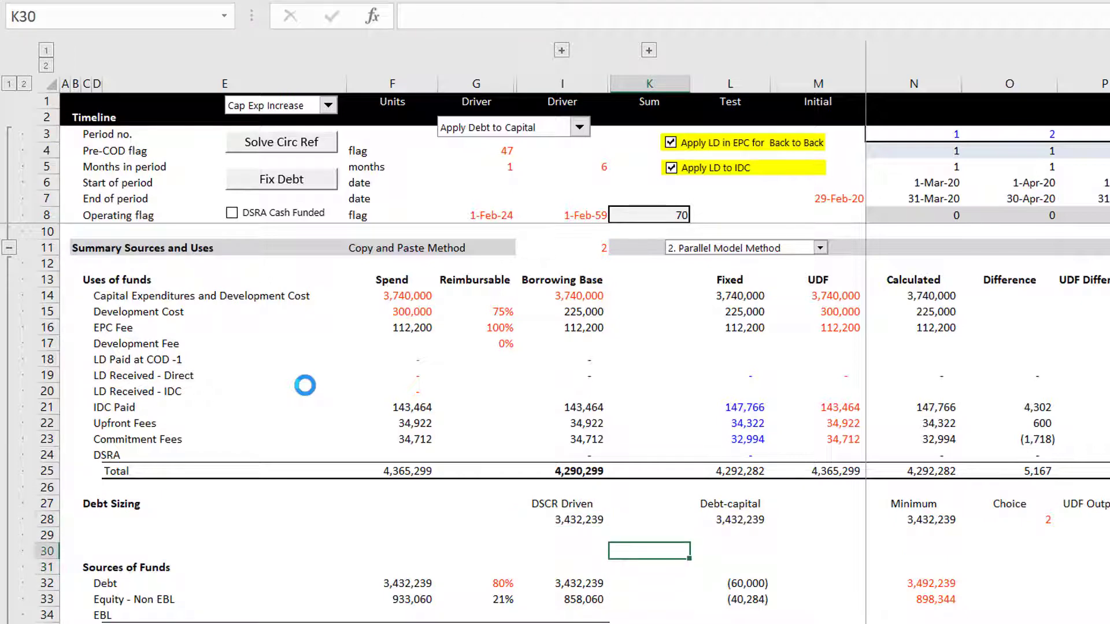
{"action": "key", "text": "Right"}
{"action": "key", "text": "F2"}
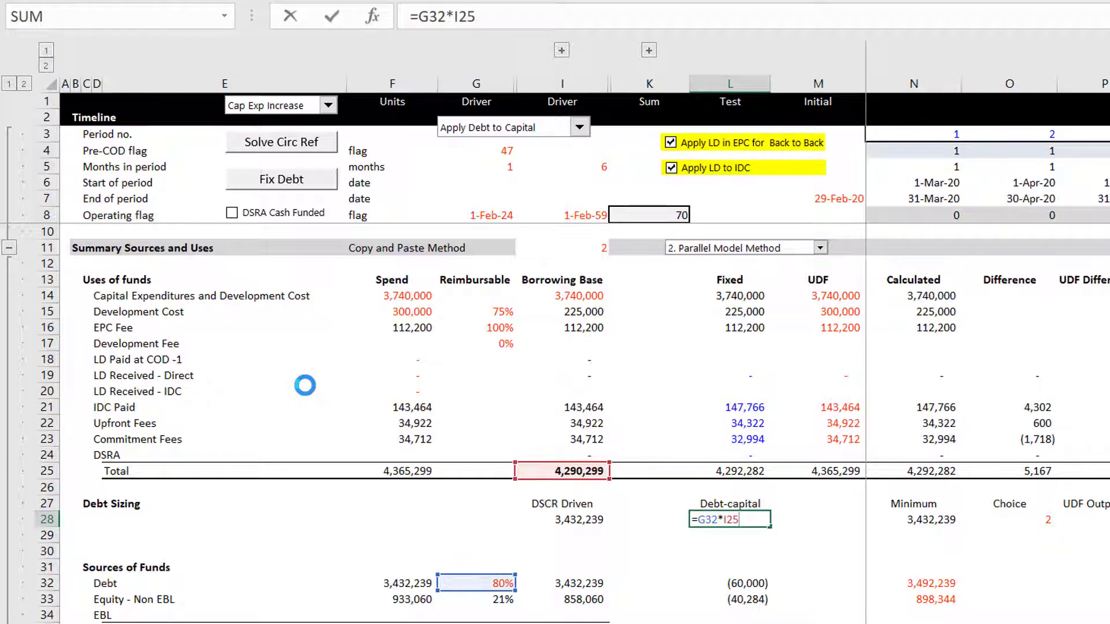
{"action": "key", "text": "Escape"}
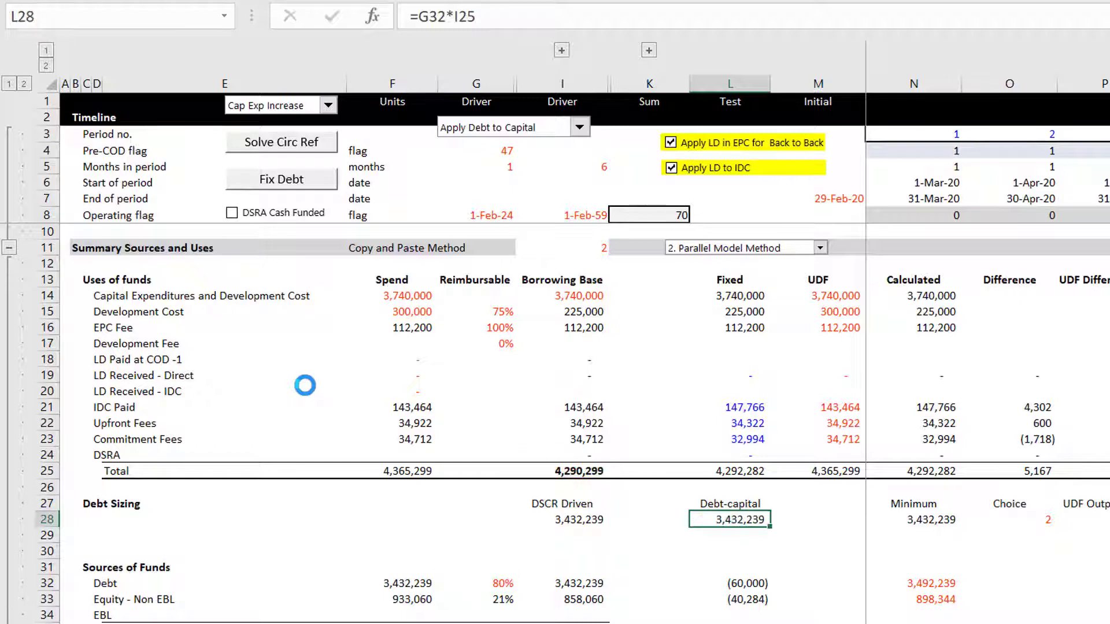
- Recheck how the Borrowing Base Debt formula in cell I32 chooses among the debt sizing amounts
{"action": "key", "text": "Down"}
{"action": "key", "text": "Down"}
{"action": "key", "text": "Down"}
{"action": "key", "text": "Down"}
{"action": "key", "text": "Left"}
{"action": "key", "text": "Left"}
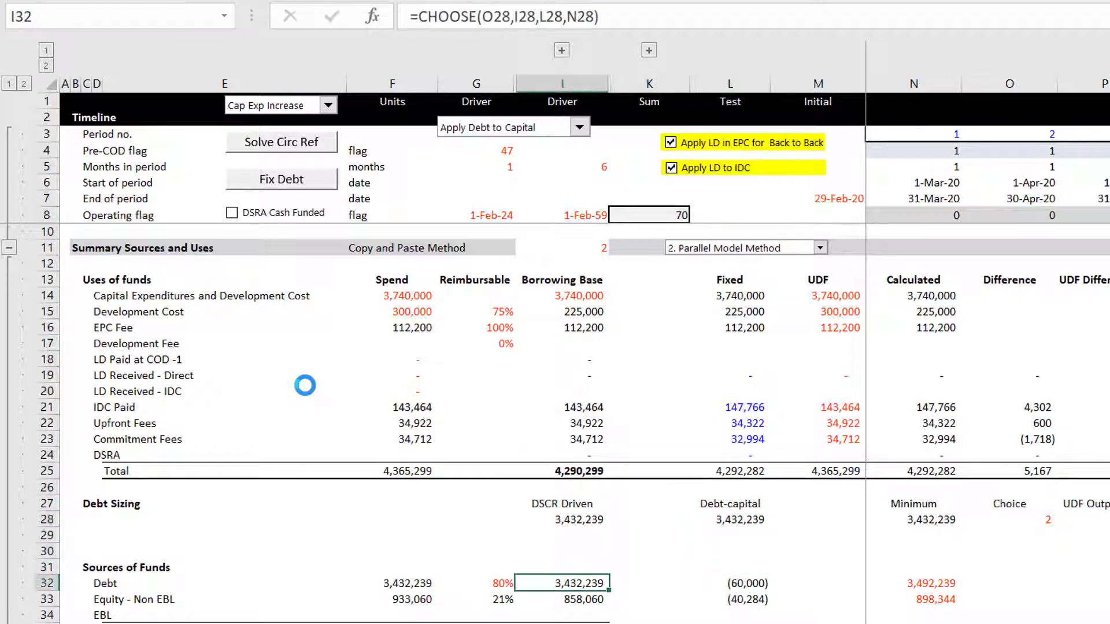
{"action": "key", "text": "F2"}
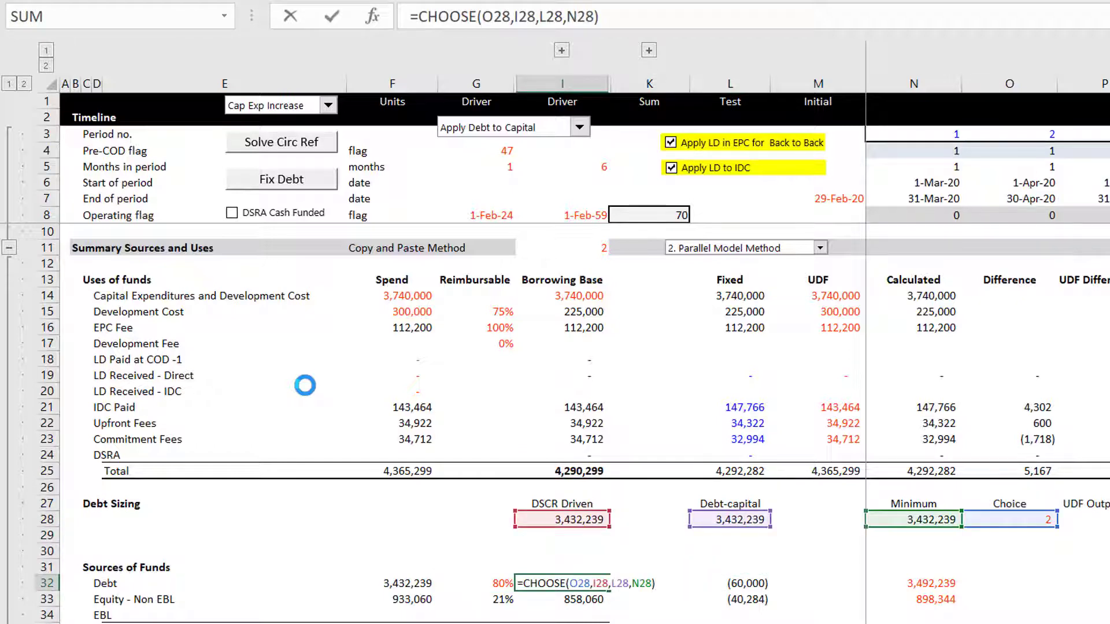
{"action": "key", "text": "Escape"}
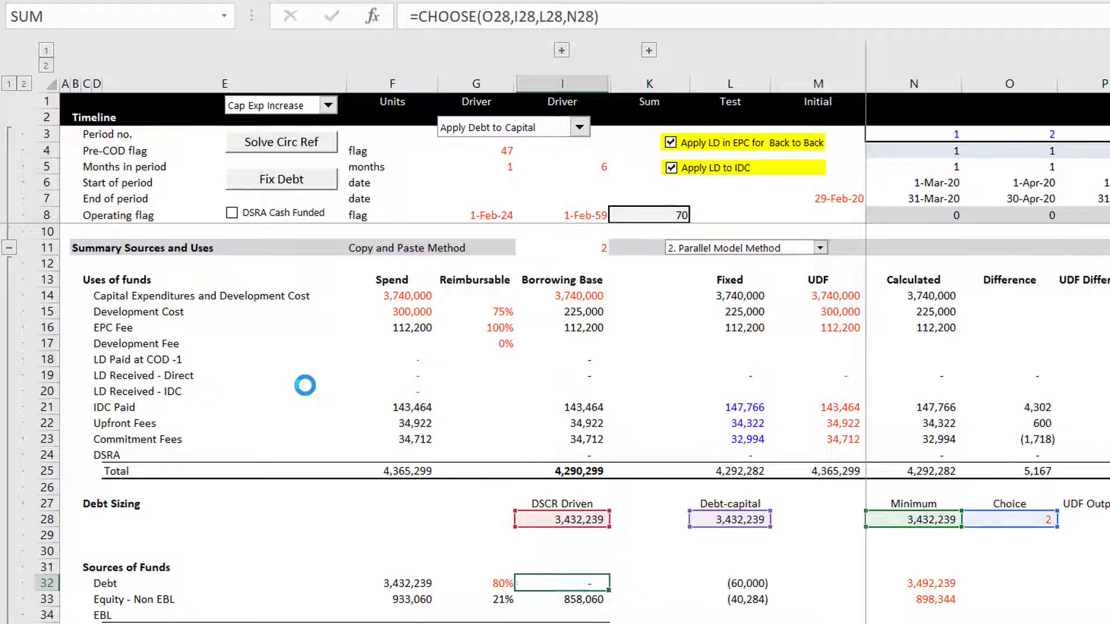
- Inspect the Borrowing Base formula of Equity - Non EBL in the Sources of Funds
{"action": "key", "text": "Down"}
{"action": "key", "text": "Down"}
{"action": "key", "text": "Up"}
{"action": "key", "text": "Up"}
{"action": "key", "text": "Down"}
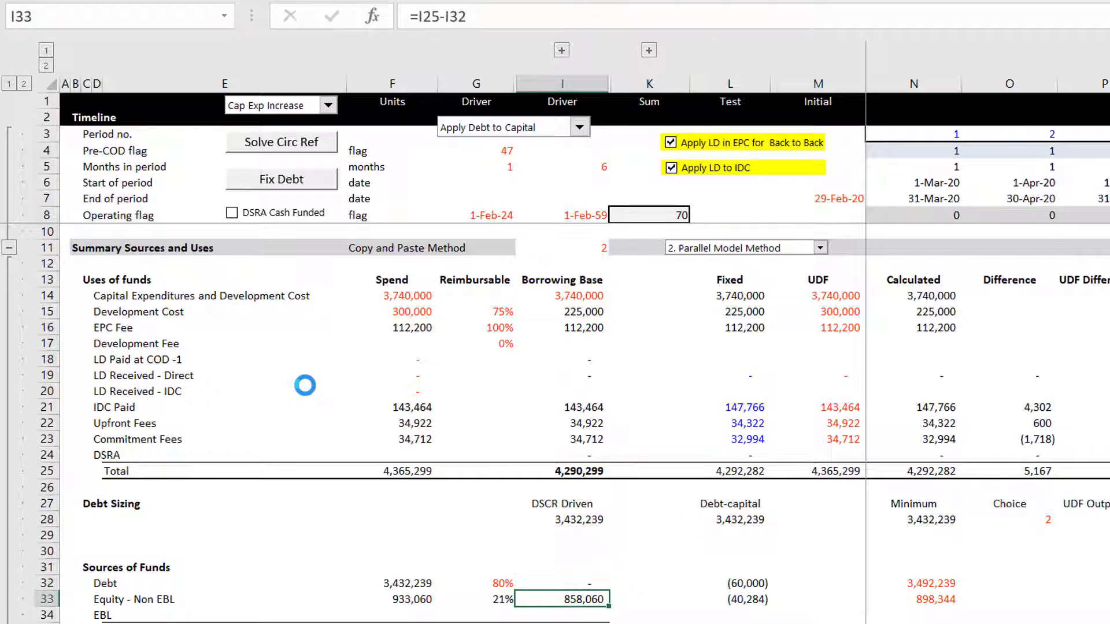
- Examine the Sources of Funds percentages and the equity and debt pro-rata split down to Debt Pro-rata
{"action": "left_click", "coordinate": [455, 530]}
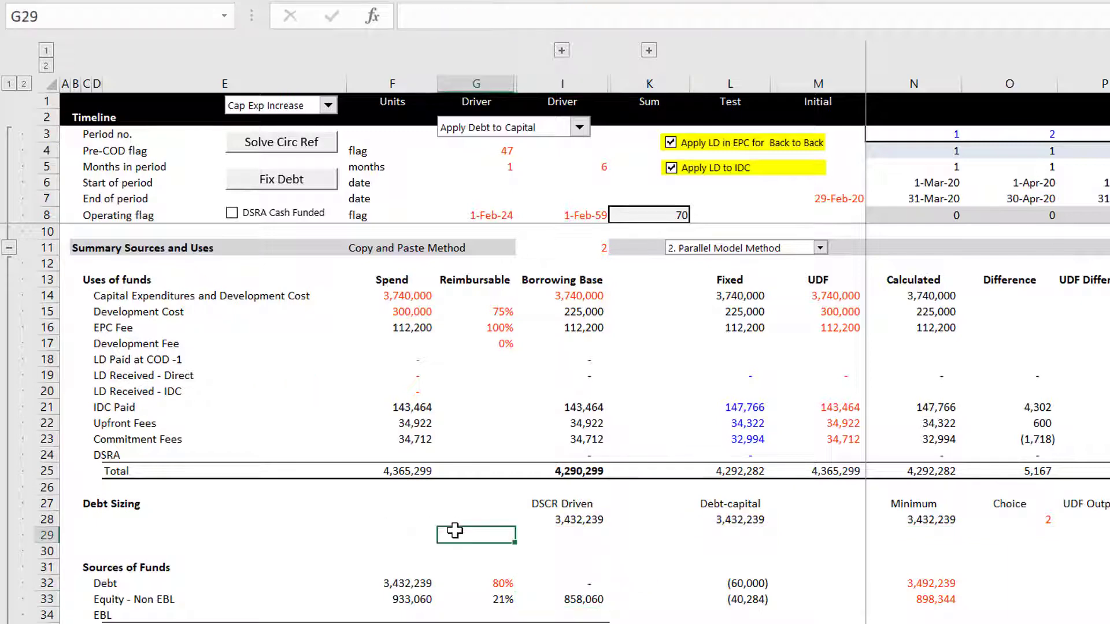
{"action": "key", "text": "Down"}
{"action": "key", "text": "Down"}
{"action": "key", "text": "Down"}
{"action": "key", "text": "Down"}
{"action": "key", "text": "Down"}
{"action": "key", "text": "Down"}
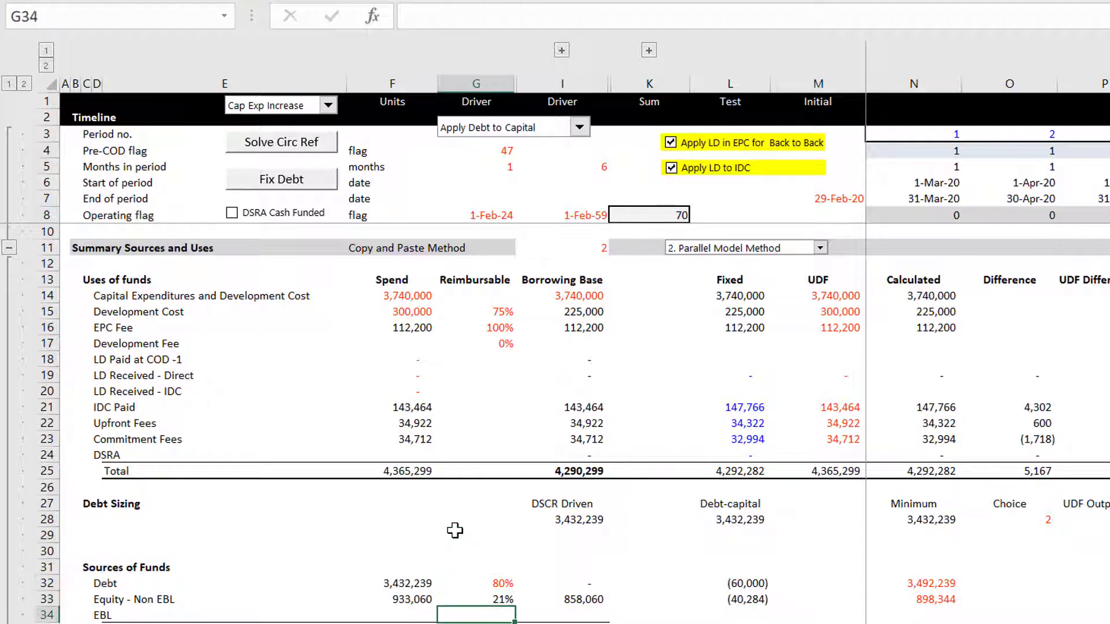
{"action": "key", "text": "Down"}
{"action": "key", "text": "Down"}
{"action": "key", "text": "Down"}
{"action": "key", "text": "Up"}
{"action": "key", "text": "Up"}
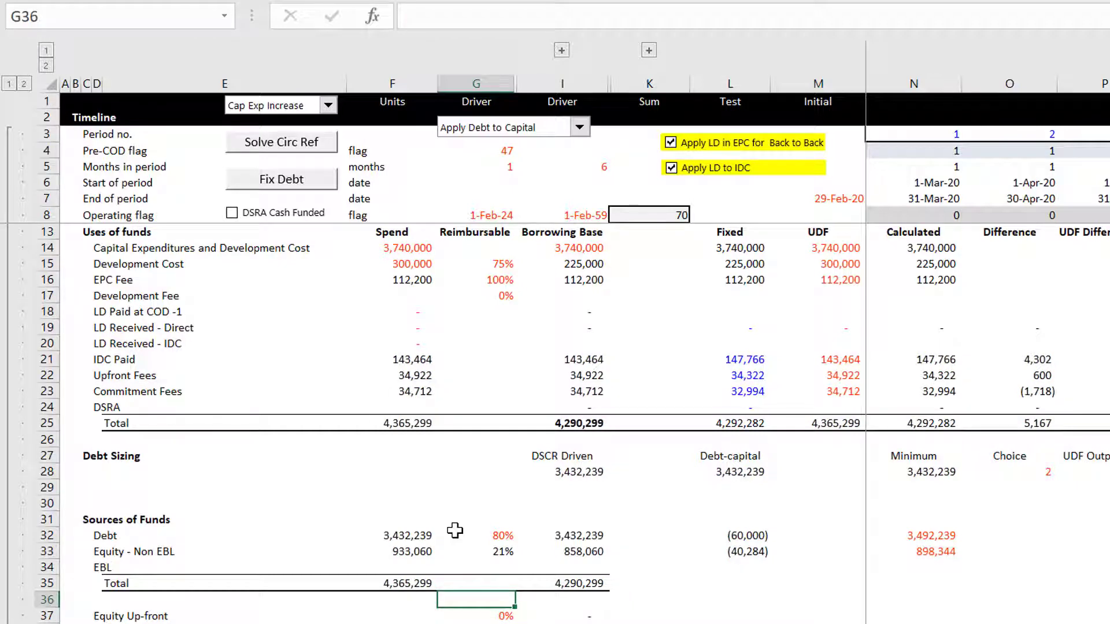
{"action": "key", "text": "Down"}
{"action": "key", "text": "Down"}
{"action": "key", "text": "Down"}
{"action": "key", "text": "Down"}
{"action": "key", "text": "Down"}
{"action": "key", "text": "Down"}
{"action": "key", "text": "Down"}
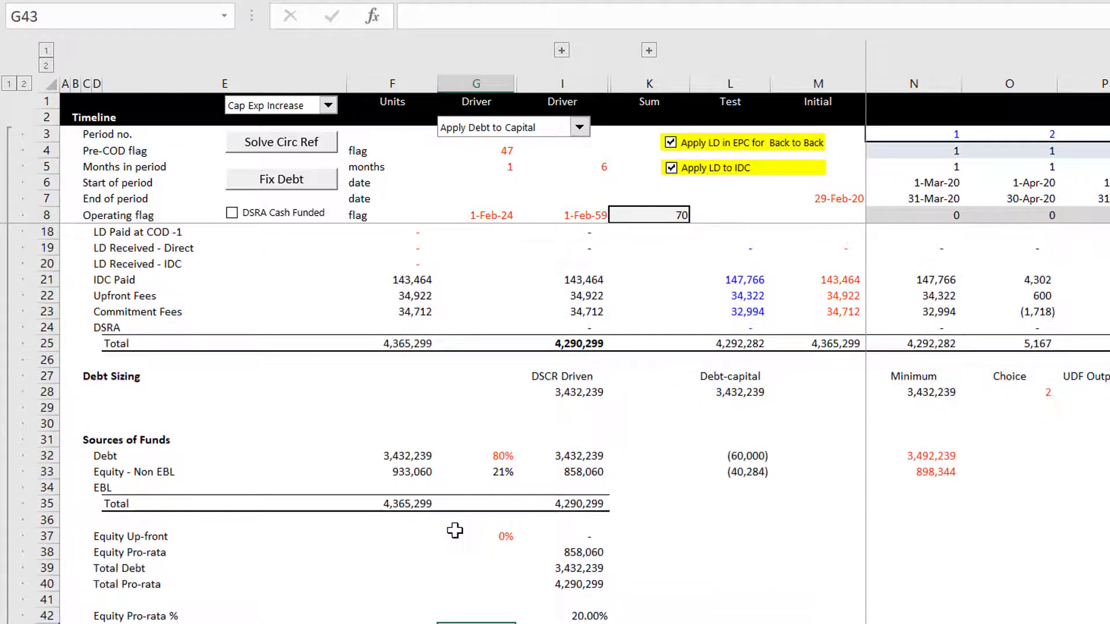
{"action": "key", "text": "Right"}
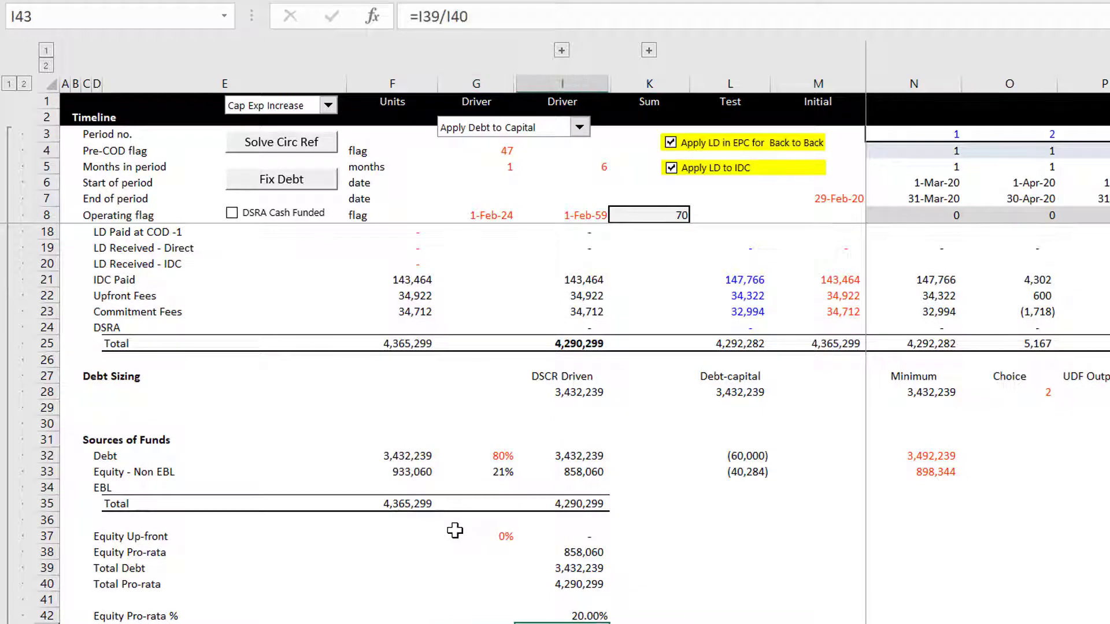
- Examine the Development Cost and EPC Fee rows under Funding Requirements for Debt Funding
{"action": "key", "text": "Down"}
{"action": "key", "text": "Down"}
{"action": "key", "text": "Down"}
{"action": "key", "text": "Down"}
{"action": "key", "text": "Down"}
{"action": "key", "text": "Down"}
{"action": "key", "text": "Down"}
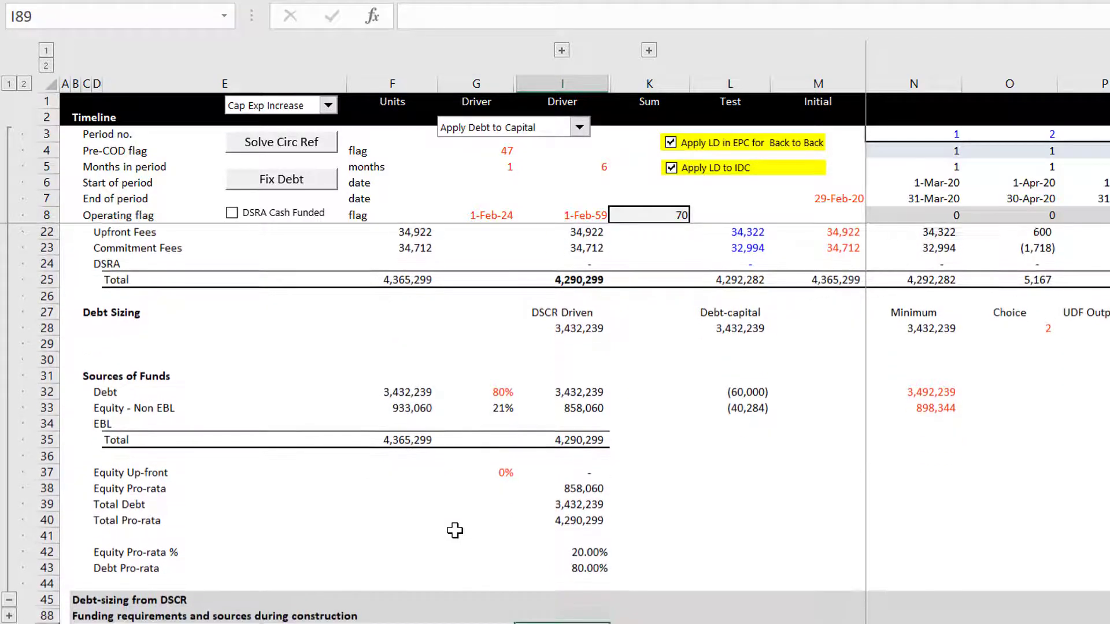
{"action": "key", "text": "Down"}
{"action": "key", "text": "Down"}
{"action": "key", "text": "Down"}
{"action": "key", "text": "Down"}
{"action": "key", "text": "Down"}
{"action": "key", "text": "Down"}
{"action": "key", "text": "Down"}
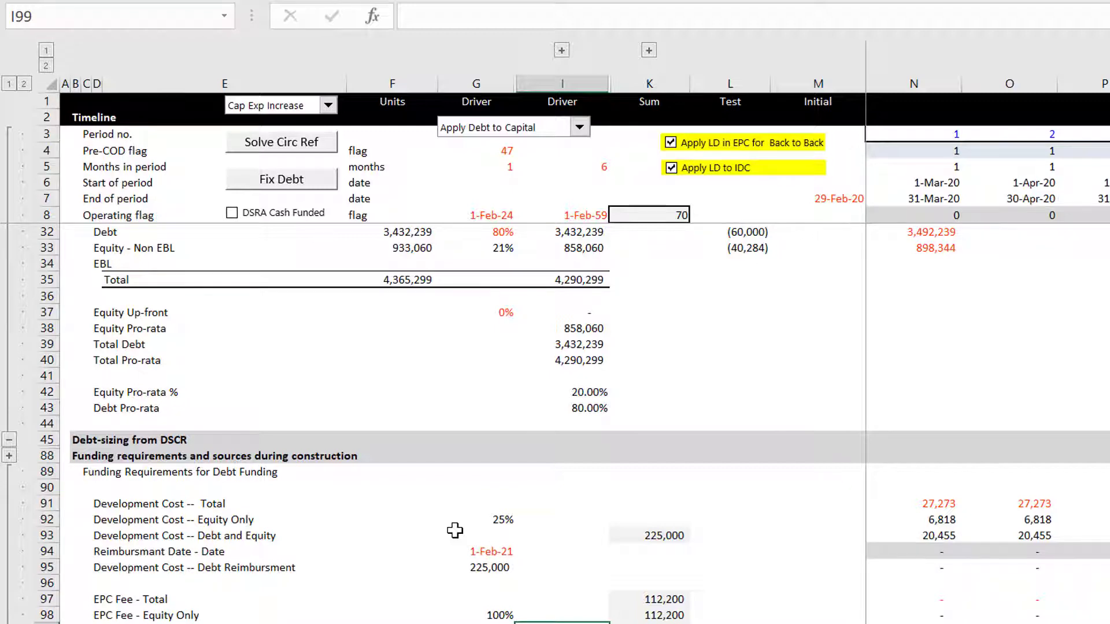
{"action": "key", "text": "Down"}
{"action": "key", "text": "Down"}
{"action": "key", "text": "Down"}
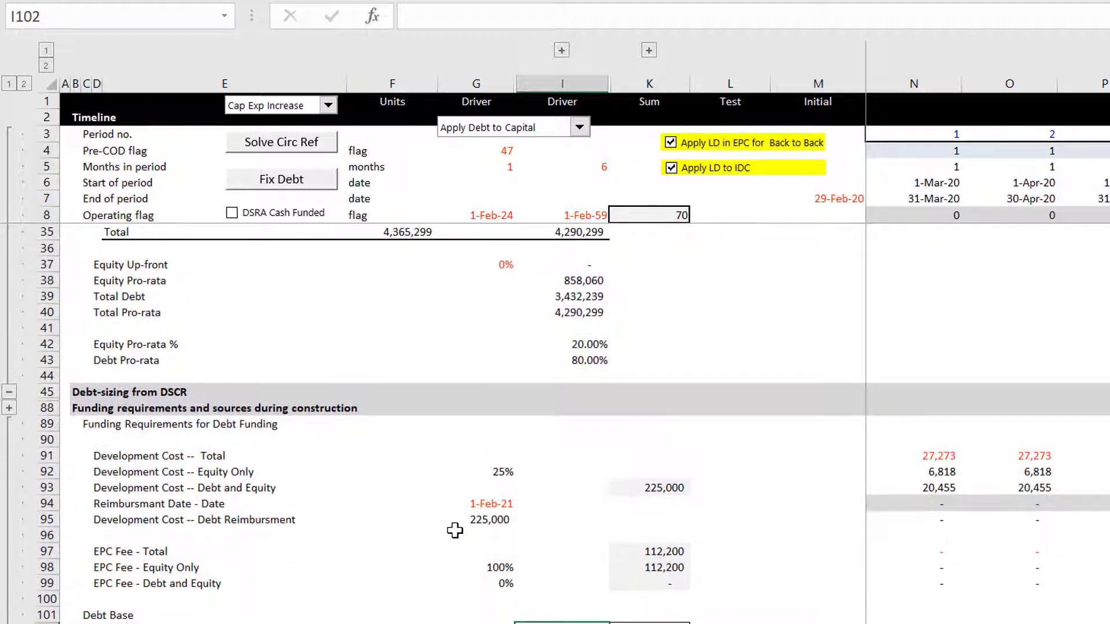
- Inspect the period 1 formula of the Development Cost -- Equity Only row
{"action": "key", "text": "Up"}
{"action": "key", "text": "Up"}
{"action": "key", "text": "Up"}
{"action": "key", "text": "Up"}
{"action": "key", "text": "Up"}
{"action": "key", "text": "Up"}
{"action": "key", "text": "Up"}
{"action": "key", "text": "Up"}
{"action": "key", "text": "Up"}
{"action": "key", "text": "Up"}
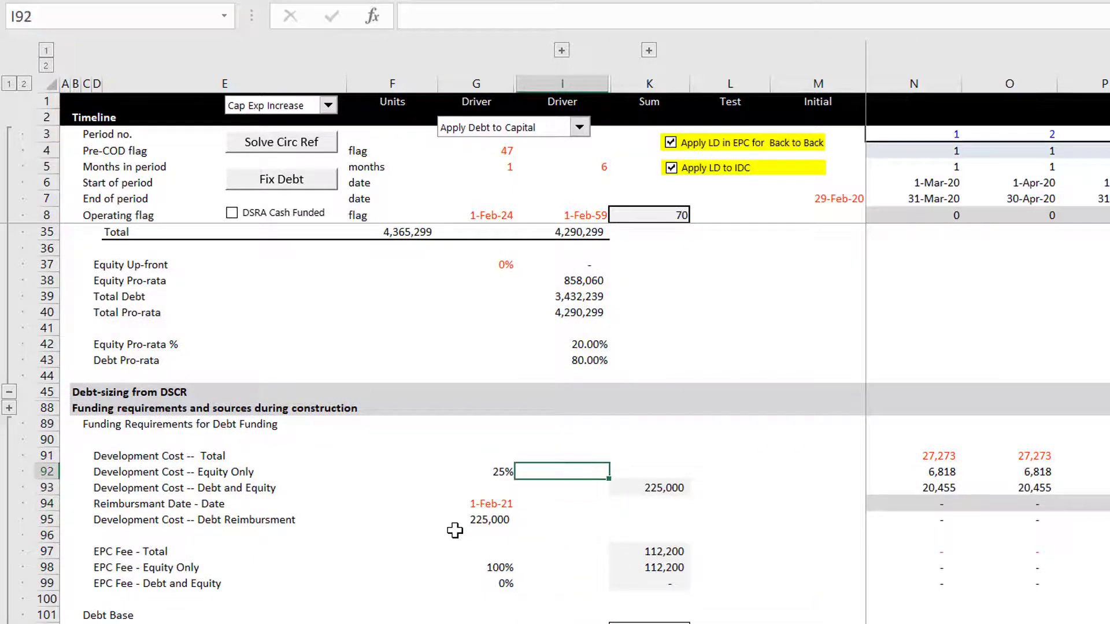
{"action": "key", "text": "Left"}
{"action": "key", "text": "Right"}
{"action": "key", "text": "Right"}
{"action": "key", "text": "Right"}
{"action": "key", "text": "Right"}
{"action": "key", "text": "Right"}
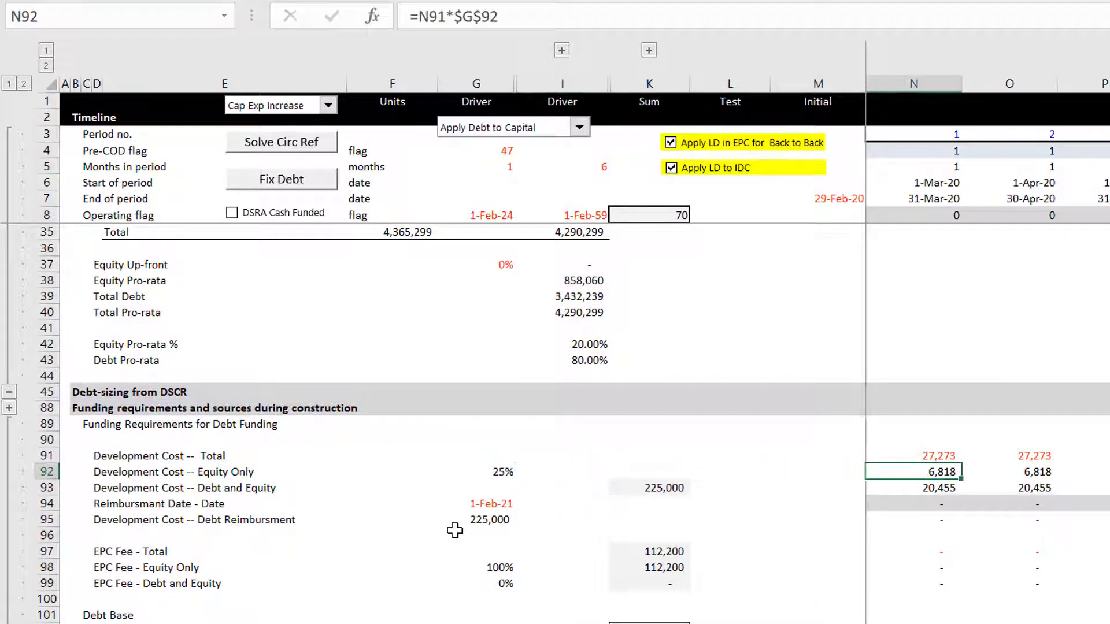
{"action": "key", "text": "Left"}
{"action": "key", "text": "Left"}
{"action": "key", "text": "Left"}
{"action": "key", "text": "Left"}
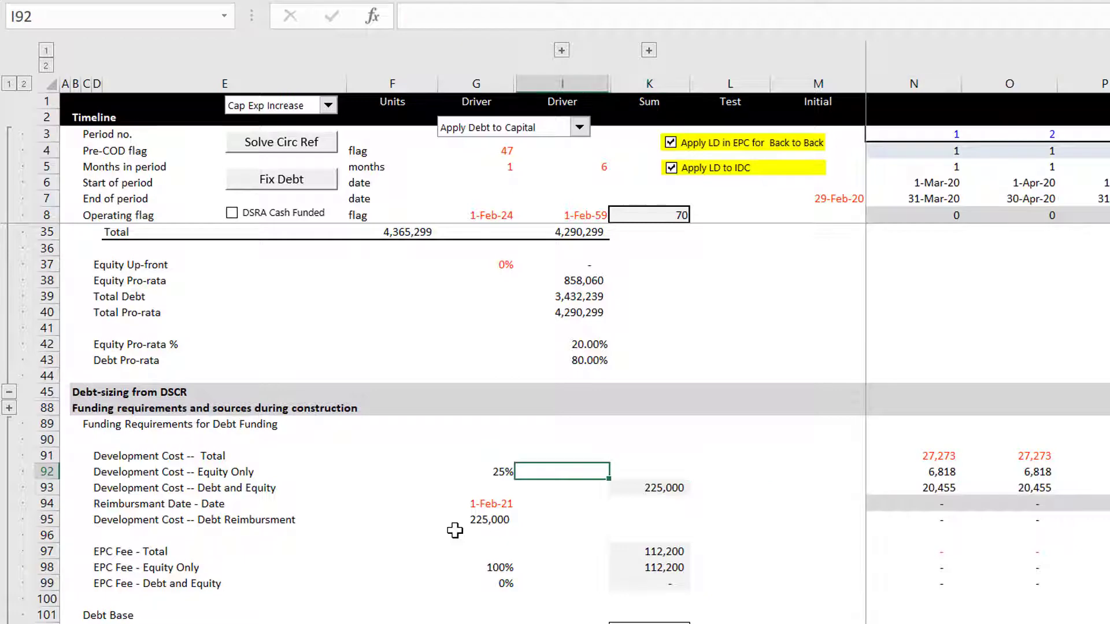
- Inspect the Sum column formula of the Development Cost -- Debt and Equity row
{"action": "key", "text": "Down"}
{"action": "key", "text": "Left"}
{"action": "key", "text": "Left"}
{"action": "key", "text": "Left"}
{"action": "key", "text": "Right"}
{"action": "key", "text": "Right"}
{"action": "key", "text": "Right"}
{"action": "key", "text": "Right"}
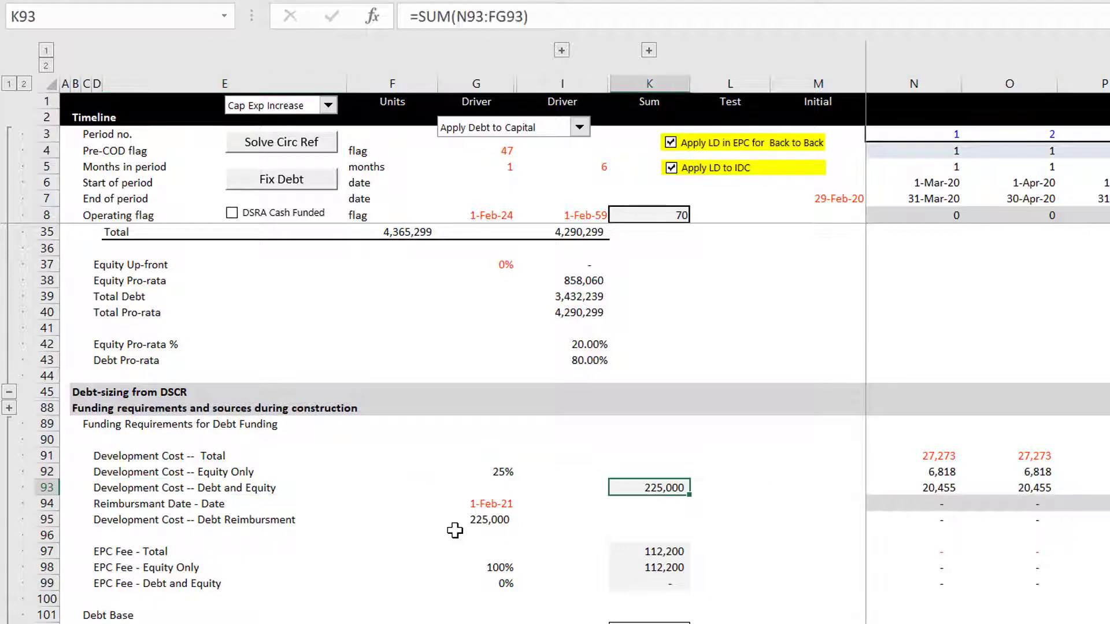
- Enter a SUM of N92:FG92 in the Sum column of the Development Cost -- Equity Only row
{"action": "key", "text": "Up"}
{"action": "type", "text": "=su"}
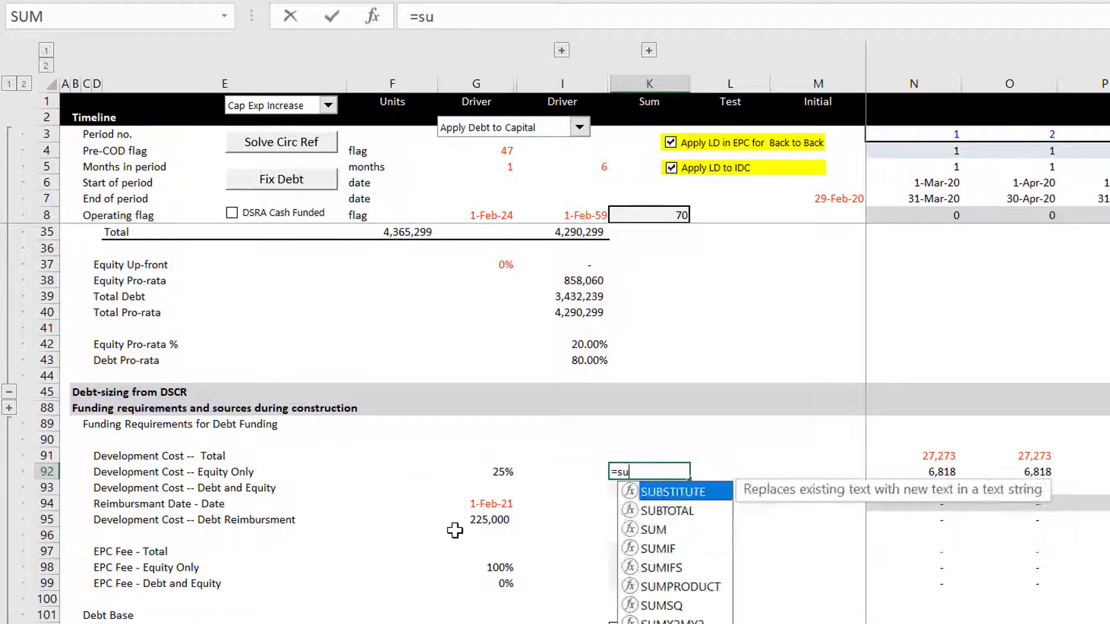
{"action": "type", "text": "m("}
{"action": "key", "text": "Right"}
{"action": "key", "text": "Right"}
{"action": "key", "text": "Right"}
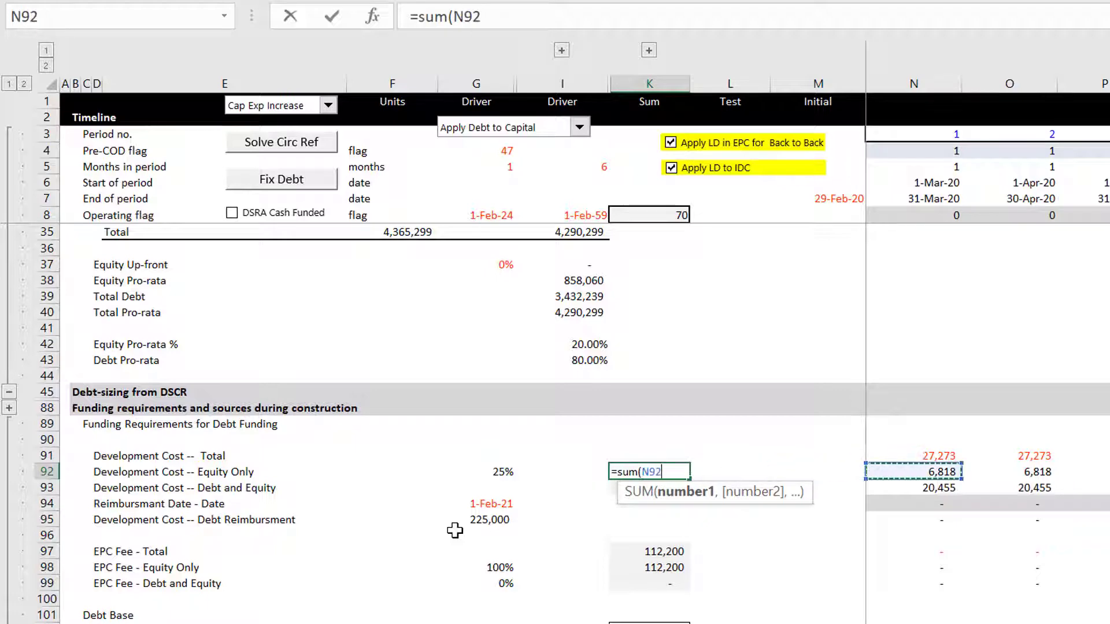
{"action": "key", "text": "ctrl+shift+Right"}
{"action": "key", "text": "Return"}
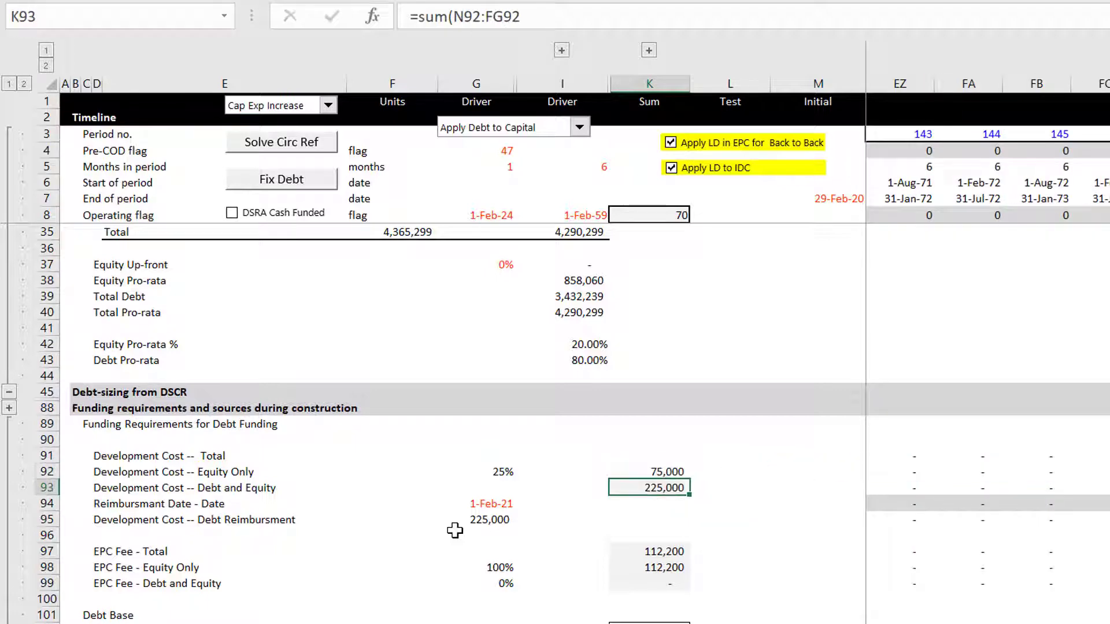
- Enter a SUM of N91:FG91 in the Sum column of the Development Cost -- Total row
{"action": "key", "text": "Up"}
{"action": "key", "text": "Up"}
{"action": "type", "text": "=su"}
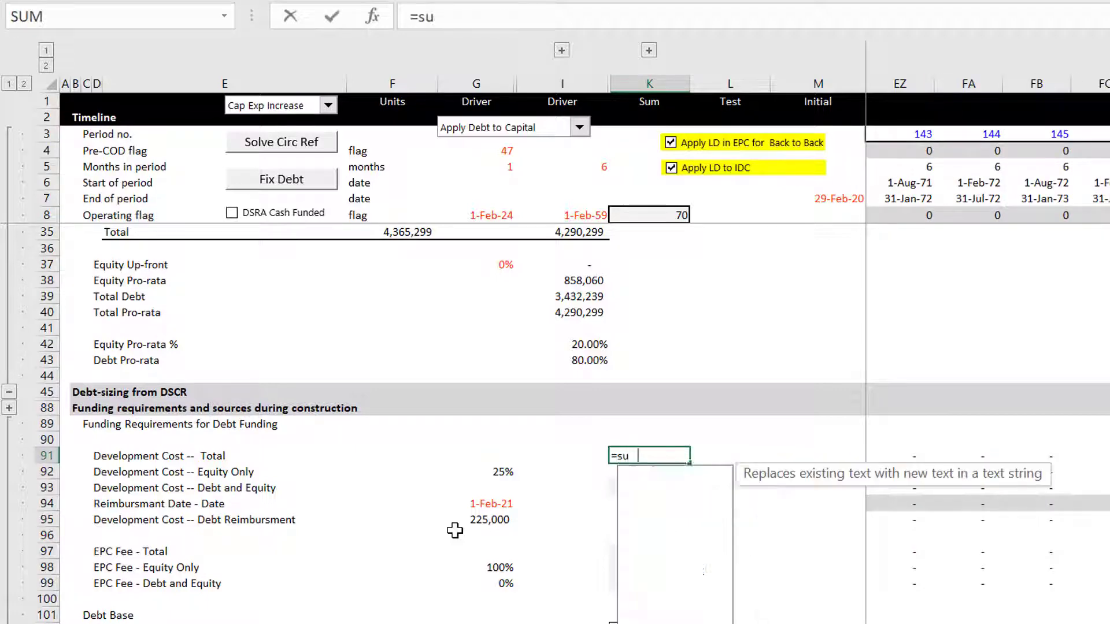
{"action": "type", "text": "m("}
{"action": "key", "text": "Right"}
{"action": "key", "text": "Right"}
{"action": "key", "text": "Right"}
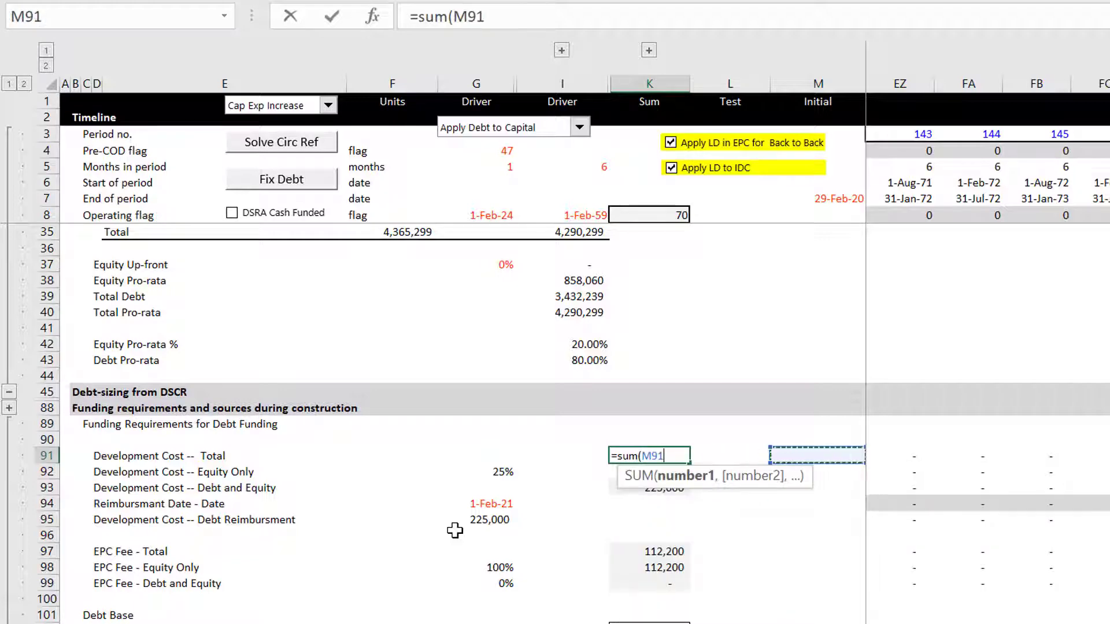
{"action": "key", "text": "ctrl+shift+Right"}
{"action": "key", "text": "Return"}
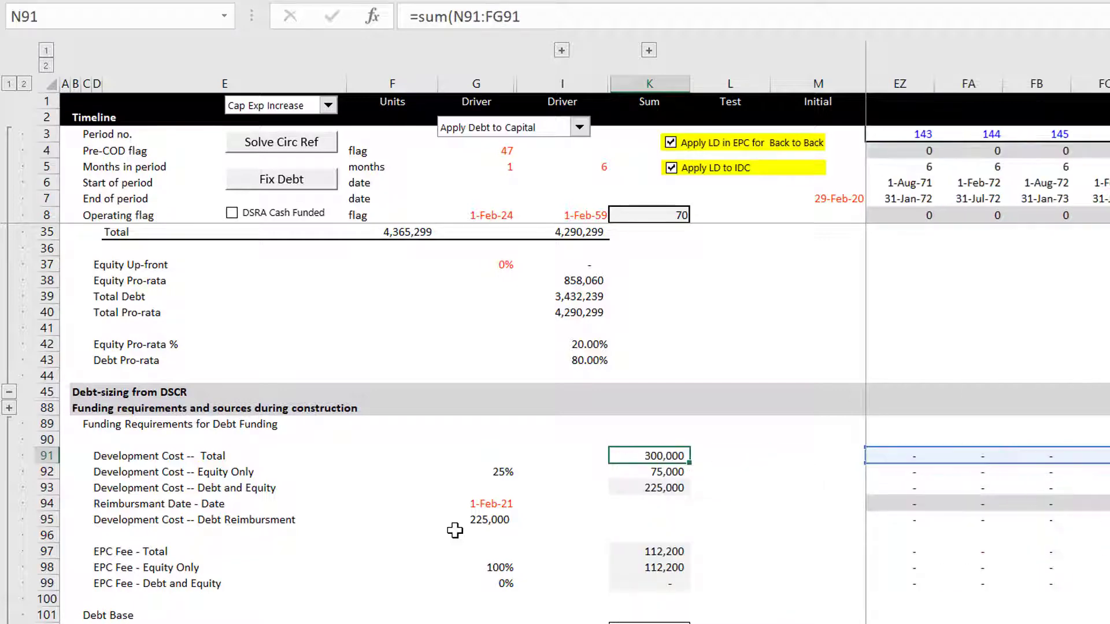
- Review the Sum column formulas from the Development Cost rows down to the IDC row of the Debt Base
{"action": "key", "text": "Down"}
{"action": "key", "text": "Down"}
{"action": "key", "text": "Down"}
{"action": "key", "text": "Down"}
{"action": "key", "text": "Down"}
{"action": "key", "text": "Down"}
{"action": "key", "text": "Down"}
{"action": "key", "text": "Down"}
{"action": "key", "text": "Down"}
{"action": "key", "text": "Down"}
{"action": "key", "text": "Down"}
{"action": "key", "text": "Down"}
{"action": "key", "text": "Down"}
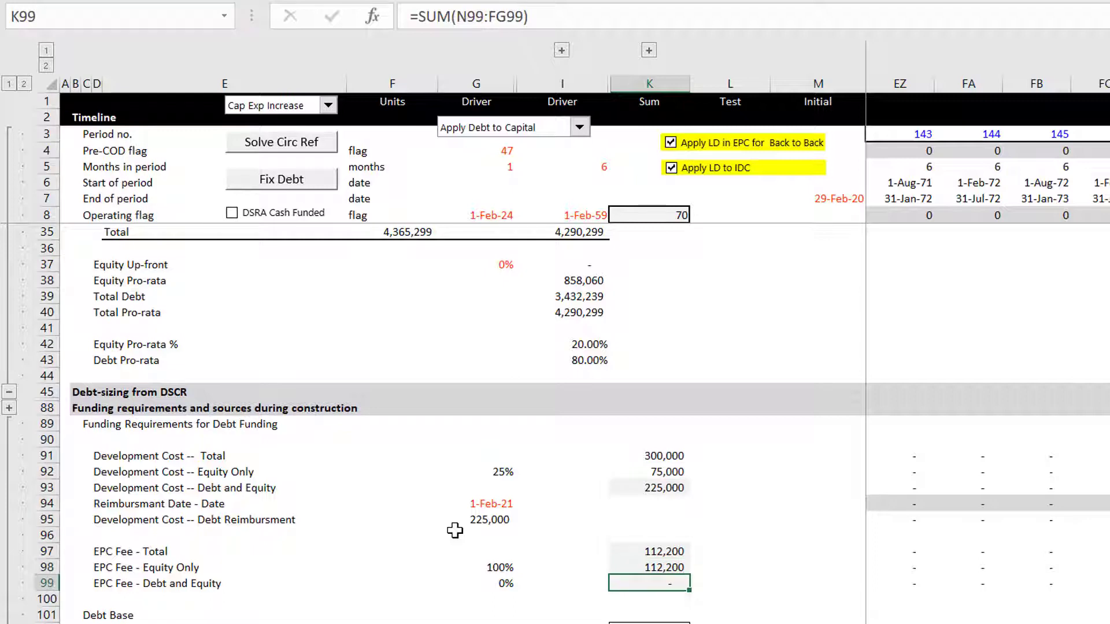
{"action": "key", "text": "Down"}
{"action": "key", "text": "Down"}
{"action": "key", "text": "Down"}
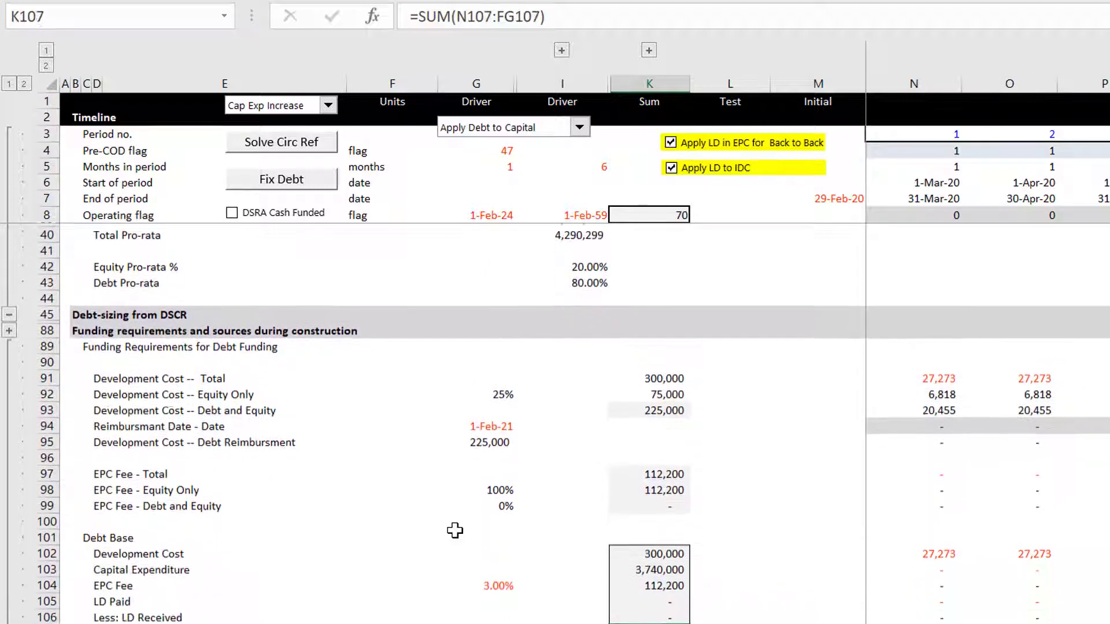
- Go back up the Sum column and check the total formula of the Development Cost -- Equity Only row
{"action": "key", "text": "Up"}
{"action": "key", "text": "Up"}
{"action": "key", "text": "Up"}
{"action": "key", "text": "Up"}
{"action": "key", "text": "Up"}
{"action": "key", "text": "Up"}
{"action": "key", "text": "Up"}
{"action": "key", "text": "Up"}
{"action": "key", "text": "Up"}
{"action": "key", "text": "Up"}
{"action": "key", "text": "Up"}
{"action": "key", "text": "Up"}
{"action": "key", "text": "Up"}
{"action": "key", "text": "Up"}
{"action": "key", "text": "Up"}
{"action": "key", "text": "Up"}
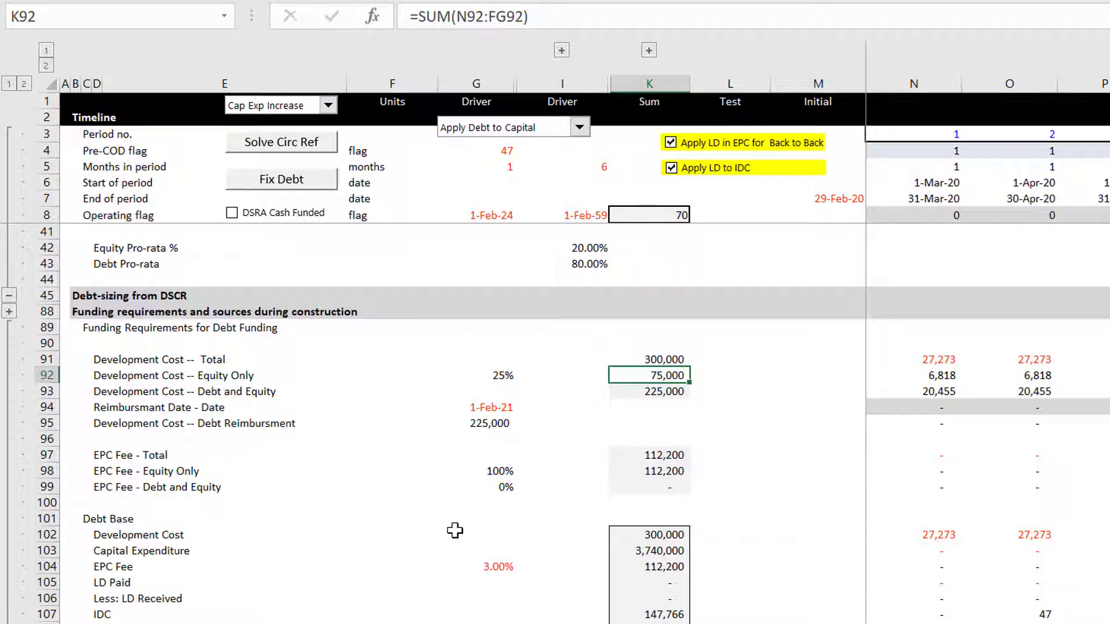
- Review the Sum column formulas from EPC Fee - Total down through the DSRA Funding row
{"action": "key", "text": "Down"}
{"action": "key", "text": "Down"}
{"action": "key", "text": "Down"}
{"action": "key", "text": "Down"}
{"action": "key", "text": "Down"}
{"action": "key", "text": "Down"}
{"action": "key", "text": "Down"}
{"action": "key", "text": "Down"}
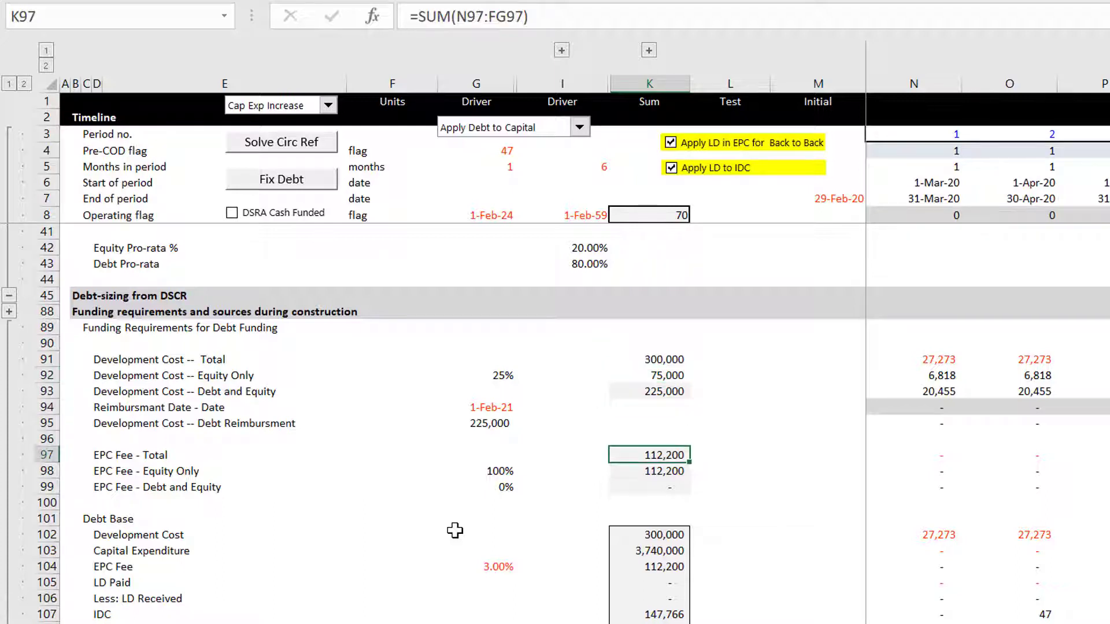
{"action": "key", "text": "Down"}
{"action": "key", "text": "Down"}
{"action": "key", "text": "Down"}
{"action": "key", "text": "Down"}
{"action": "key", "text": "Down"}
{"action": "key", "text": "Down"}
{"action": "key", "text": "Down"}
{"action": "key", "text": "Down"}
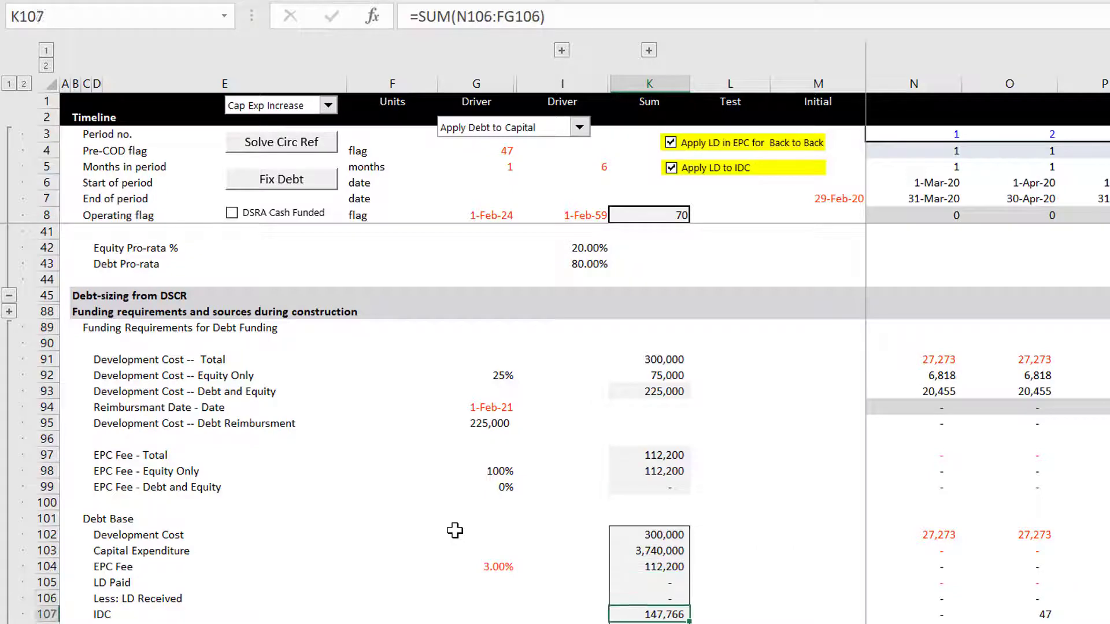
{"action": "key", "text": "Down"}
{"action": "key", "text": "Down"}
{"action": "key", "text": "Down"}
{"action": "key", "text": "Down"}
{"action": "key", "text": "Up"}
{"action": "key", "text": "Up"}
{"action": "key", "text": "Up"}
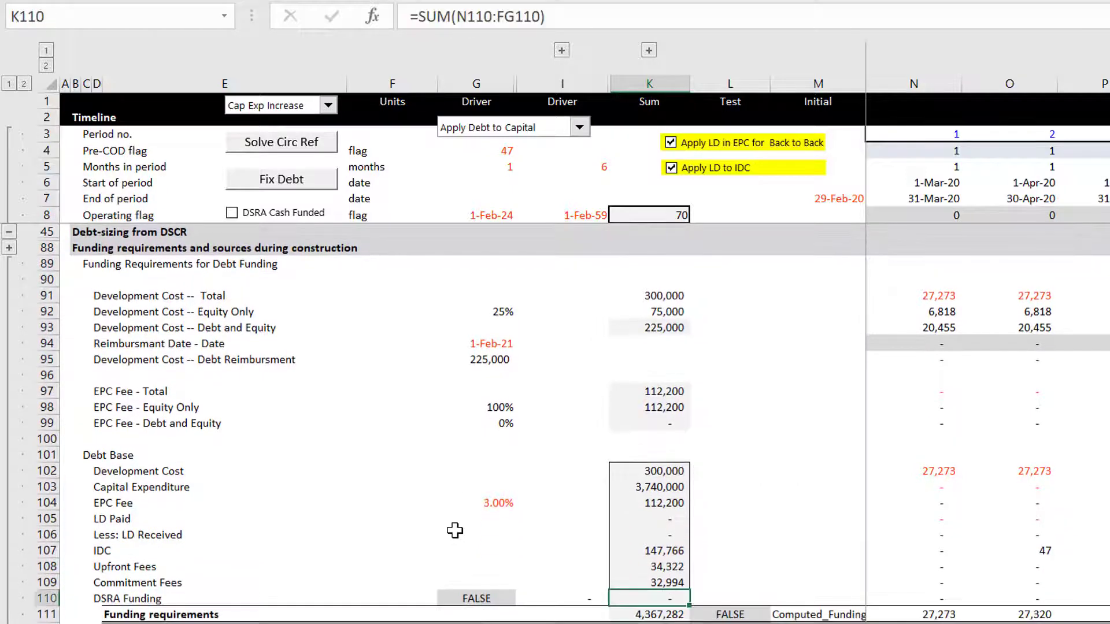
- Recheck the Sum column formulas of the three EPC Fee rows above the Debt Base section
{"action": "key", "text": "Up"}
{"action": "key", "text": "Up"}
{"action": "key", "text": "Up"}
{"action": "key", "text": "Up"}
{"action": "key", "text": "Up"}
{"action": "key", "text": "Up"}
{"action": "key", "text": "Up"}
{"action": "key", "text": "Up"}
{"action": "key", "text": "Up"}
{"action": "key", "text": "Up"}
{"action": "key", "text": "Up"}
{"action": "key", "text": "Up"}
{"action": "key", "text": "Up"}
{"action": "key", "text": "Down"}
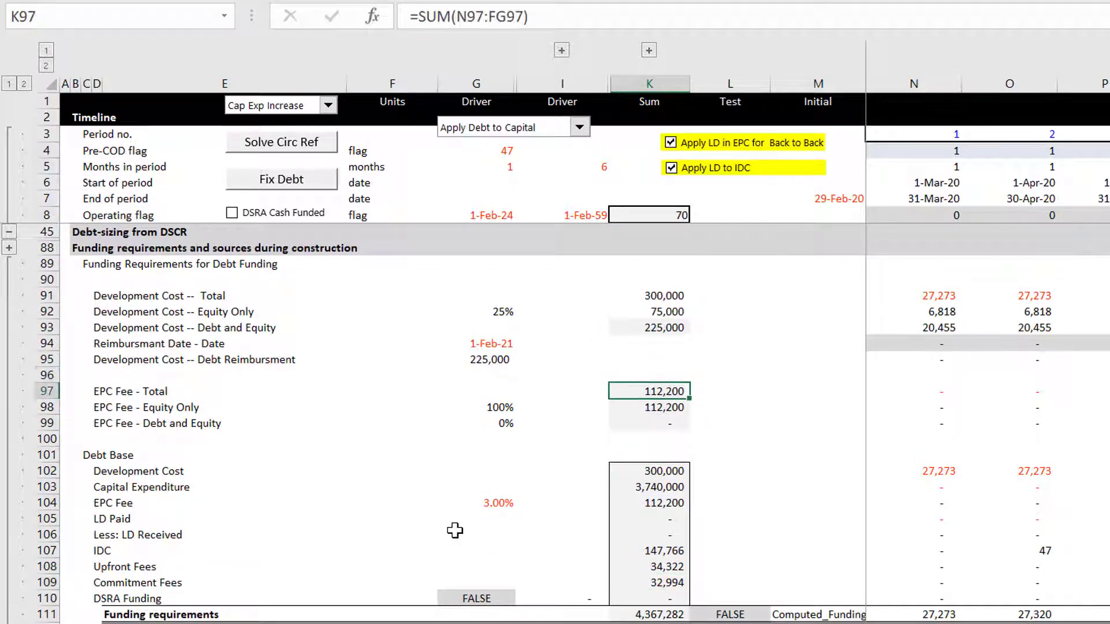
{"action": "key", "text": "Down"}
{"action": "key", "text": "Down"}
{"action": "key", "text": "Down"}
{"action": "key", "text": "Down"}
{"action": "key", "text": "Down"}
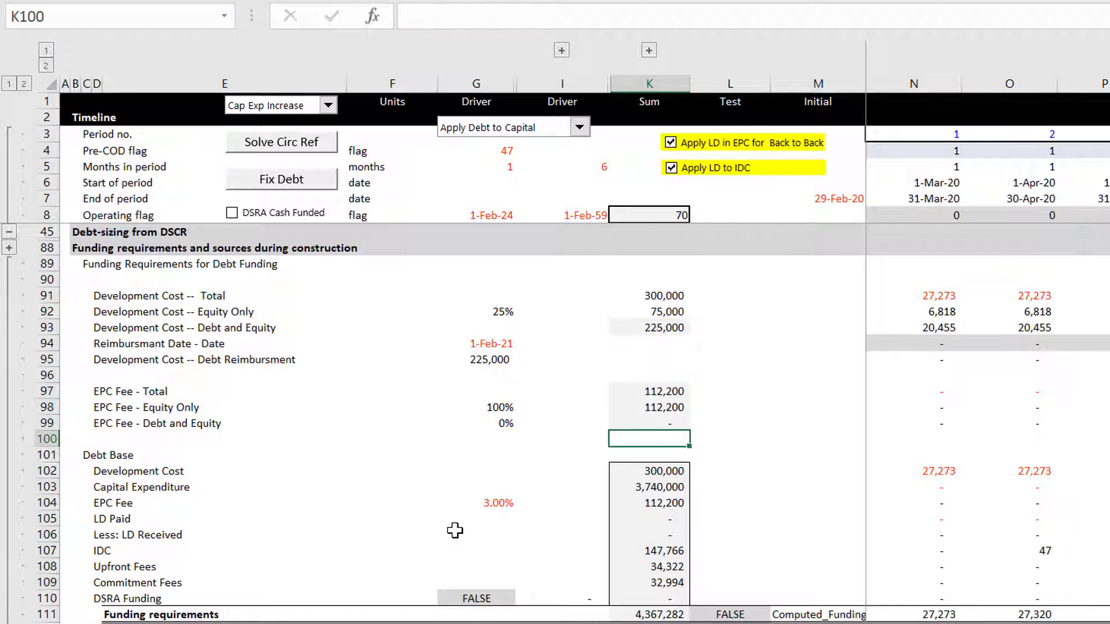
- Look across the Debt Base Development Cost row, covering its sum, driver, unit and label cells
{"action": "key", "text": "Right"}
{"action": "key", "text": "Right"}
{"action": "key", "text": "Right"}
{"action": "key", "text": "Right"}
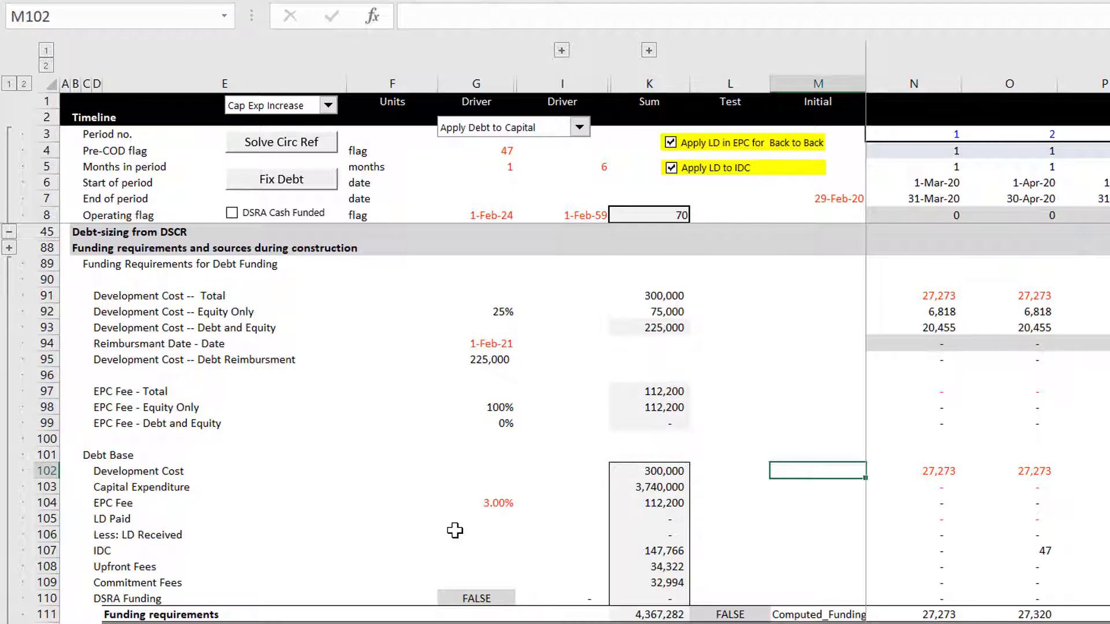
{"action": "key", "text": "Left"}
{"action": "key", "text": "Left"}
{"action": "key", "text": "Left"}
{"action": "key", "text": "Left"}
{"action": "key", "text": "Left"}
{"action": "key", "text": "Left"}
{"action": "key", "text": "Left"}
{"action": "key", "text": "Left"}
{"action": "key", "text": "Left"}
{"action": "key", "text": "Left"}
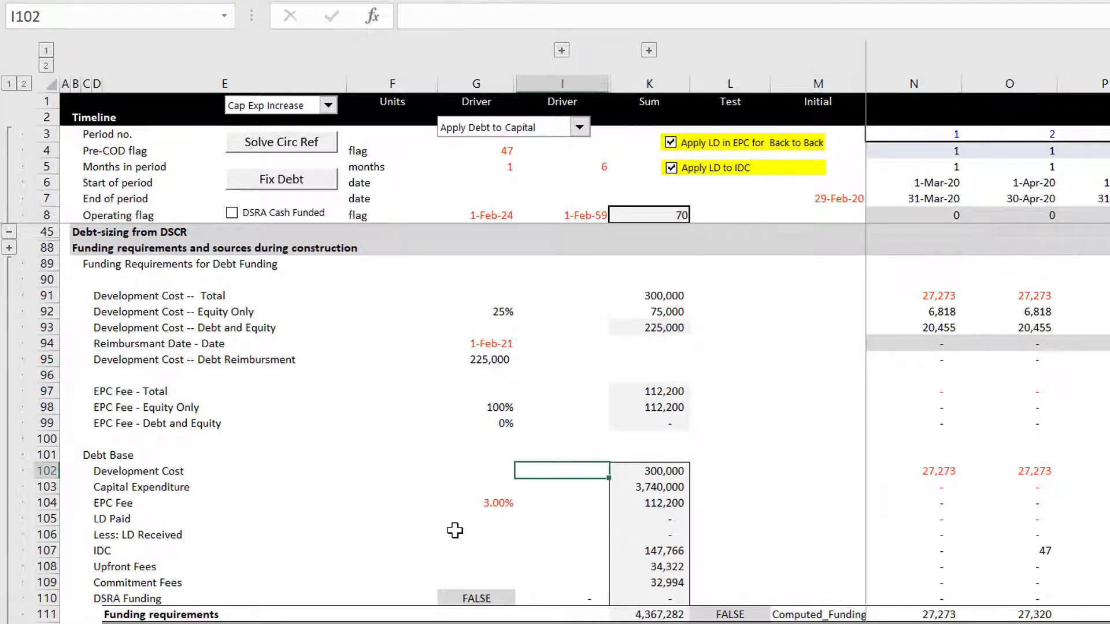
{"action": "key", "text": "Right"}
{"action": "key", "text": "Right"}
{"action": "key", "text": "Right"}
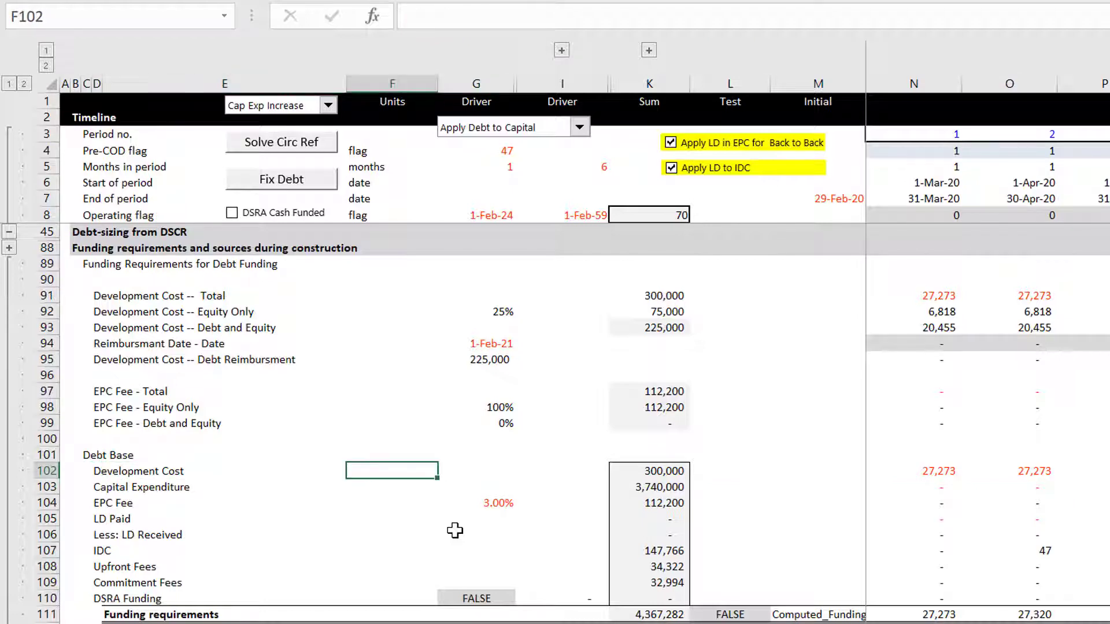
{"action": "key", "text": "Left"}
{"action": "key", "text": "Left"}
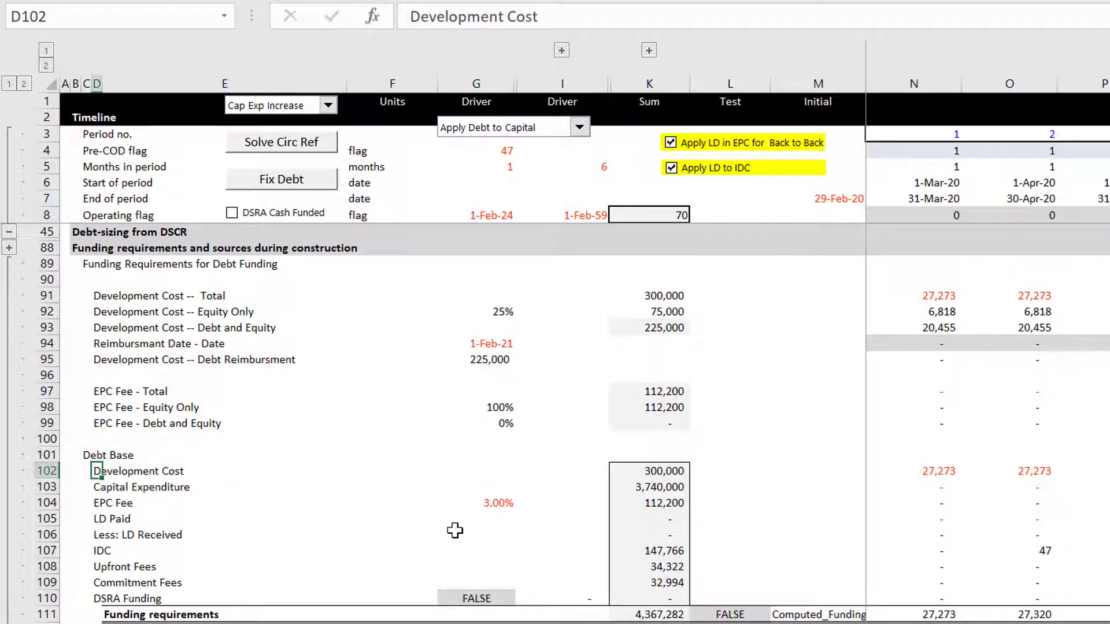
- Inspect the period 1 formula of the Development Cost row in the Debt Base section
{"action": "key", "text": "Right"}
{"action": "key", "text": "Right"}
{"action": "key", "text": "Right"}
{"action": "key", "text": "Right"}
{"action": "key", "text": "Right"}
{"action": "key", "text": "Right"}
{"action": "key", "text": "Right"}
{"action": "key", "text": "Right"}
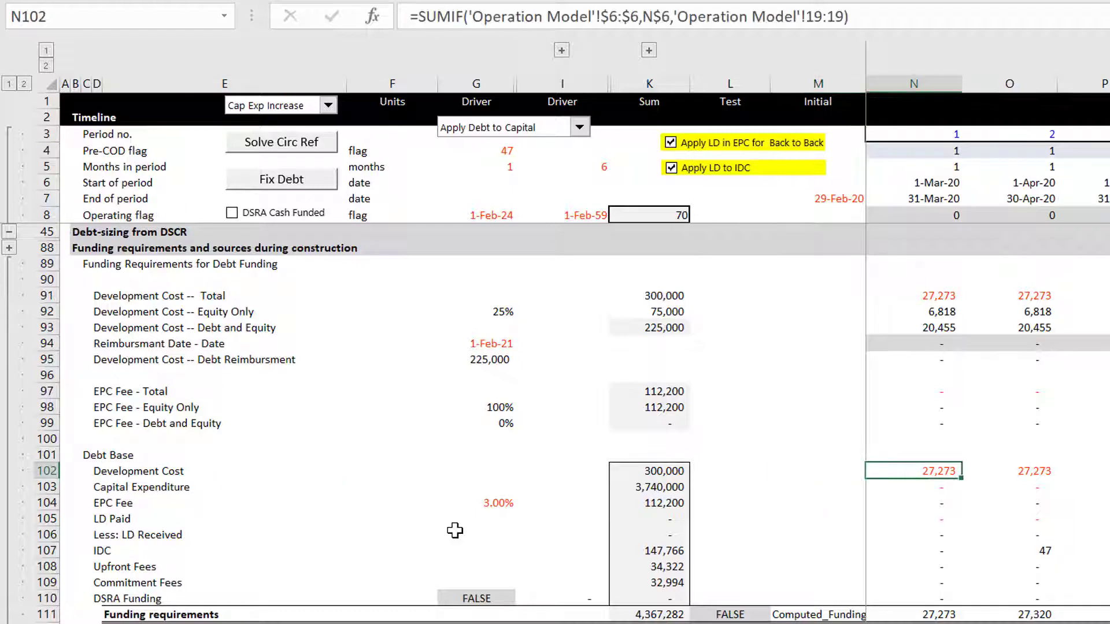
- Inspect the period 1 flag formula of the reimbursement date row
{"action": "key", "text": "Up"}
{"action": "key", "text": "Up"}
{"action": "key", "text": "Up"}
{"action": "key", "text": "Up"}
{"action": "key", "text": "Up"}
{"action": "key", "text": "Up"}
{"action": "key", "text": "Up"}
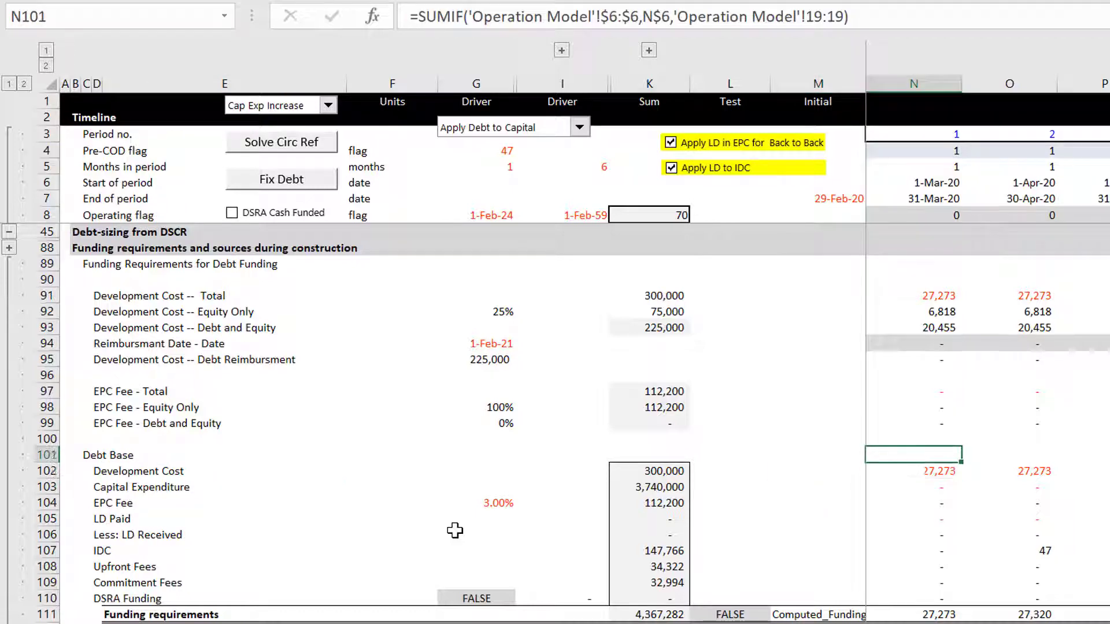
{"action": "key", "text": "Up"}
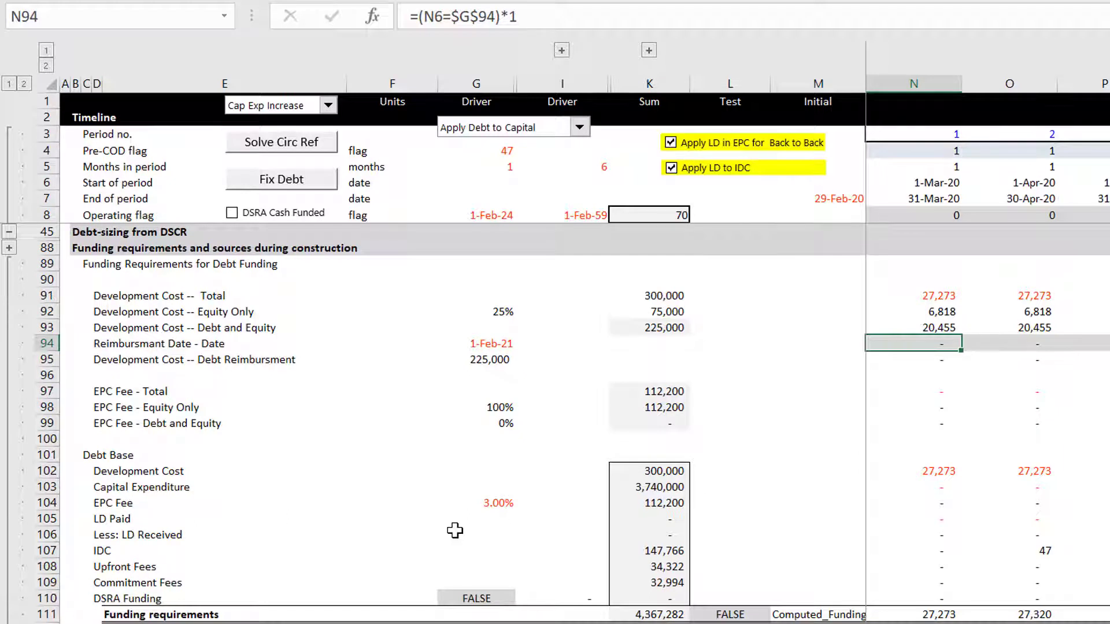
- Examine the period 1 cells from the reimbursement rows down through the EPC Fee rows to the Debt Base
{"action": "key", "text": "Left"}
{"action": "key", "text": "Left"}
{"action": "key", "text": "Left"}
{"action": "key", "text": "Right"}
{"action": "key", "text": "Right"}
{"action": "key", "text": "Right"}
{"action": "key", "text": "Down"}
{"action": "key", "text": "Down"}
{"action": "key", "text": "Down"}
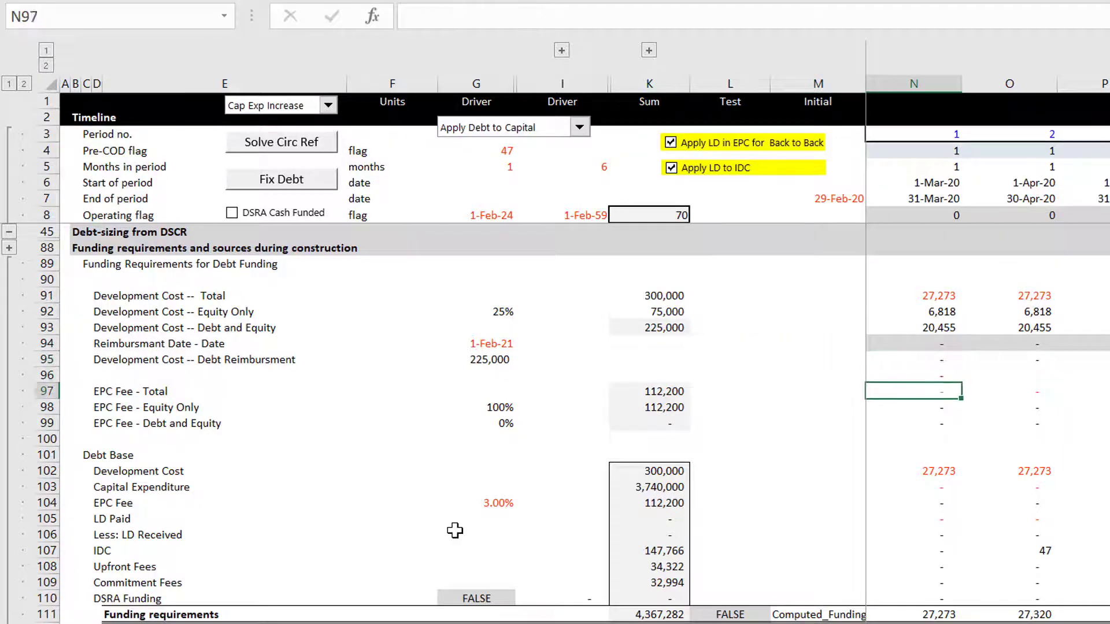
{"action": "key", "text": "Down"}
{"action": "key", "text": "Down"}
{"action": "key", "text": "Down"}
{"action": "key", "text": "Down"}
{"action": "key", "text": "Down"}
{"action": "key", "text": "Up"}
{"action": "key", "text": "Up"}
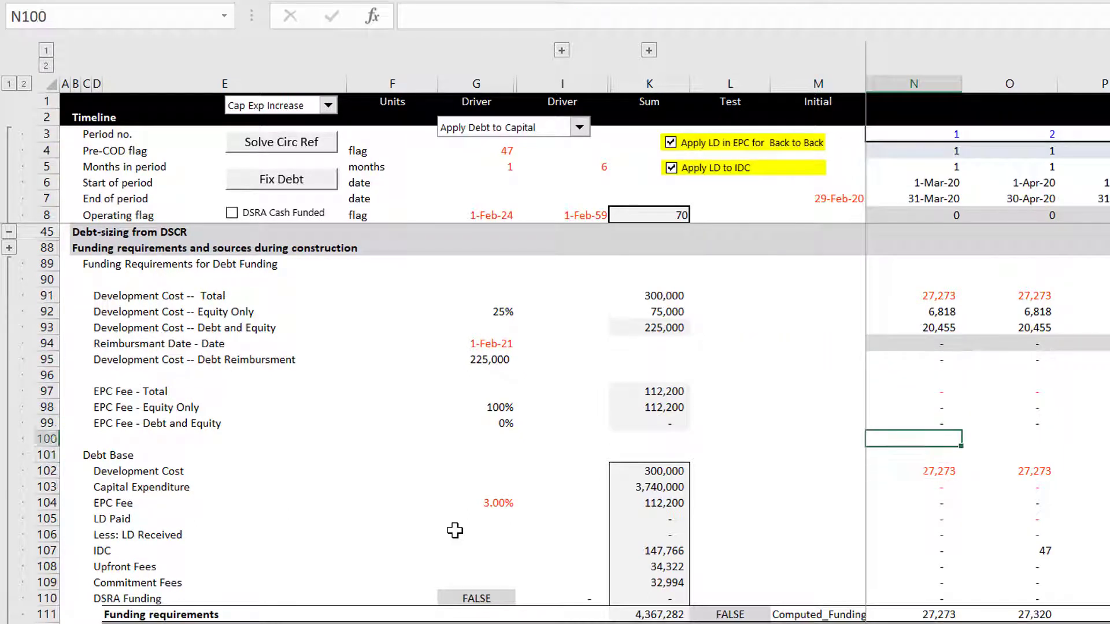
- Inspect the driver formula that supplies the reimbursement date
{"action": "key", "text": "Up"}
{"action": "key", "text": "Up"}
{"action": "key", "text": "Up"}
{"action": "key", "text": "Up"}
{"action": "key", "text": "Up"}
{"action": "key", "text": "Up"}
{"action": "key", "text": "Up"}
{"action": "key", "text": "Left"}
{"action": "key", "text": "Left"}
{"action": "key", "text": "Left"}
{"action": "key", "text": "Left"}
{"action": "key", "text": "Left"}
{"action": "key", "text": "Down"}
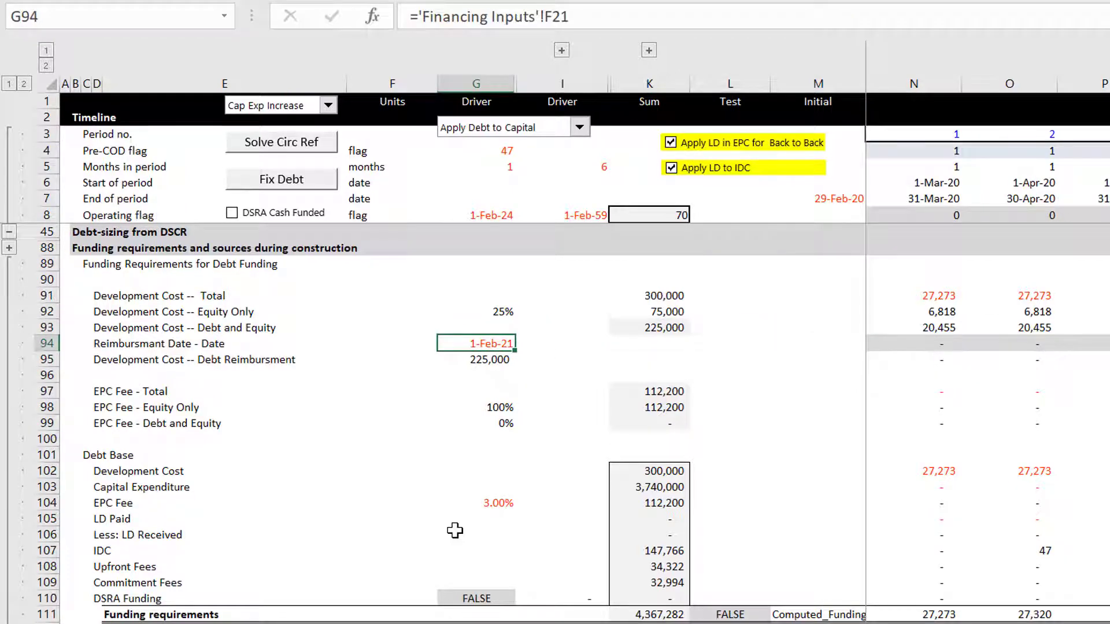
- Change the row 94 label to "Reimbursment Date - Date"
{"action": "key", "text": "Left"}
{"action": "key", "text": "Left"}
{"action": "key", "text": "Left"}
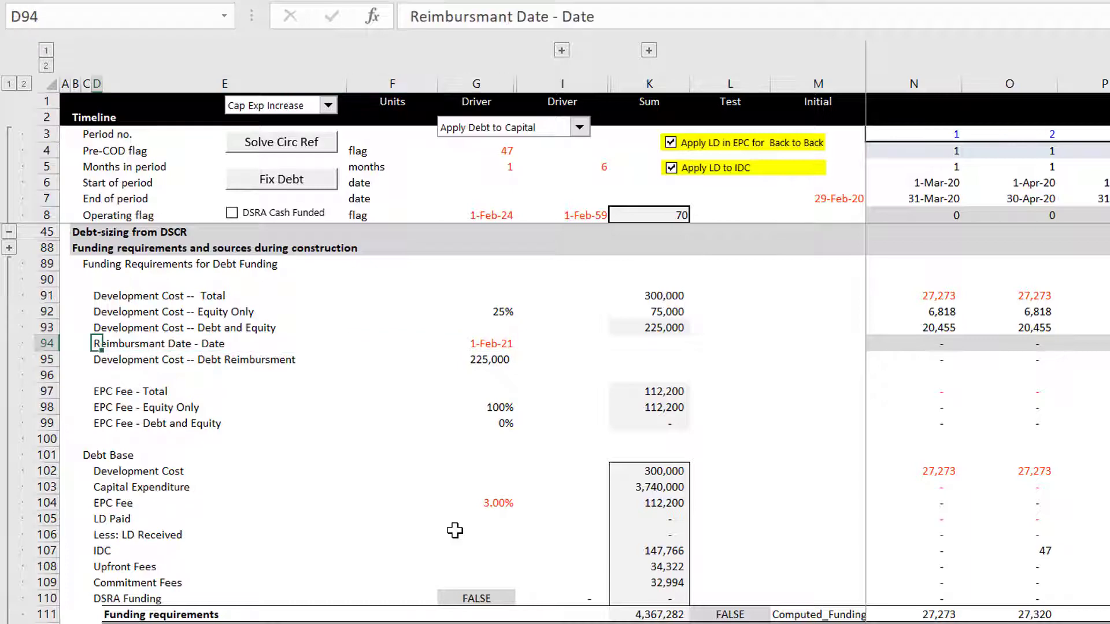
{"action": "key", "text": "F2"}
{"action": "key", "text": "BackSpace"}
{"action": "key", "text": "BackSpace"}
{"action": "key", "text": "BackSpace"}
{"action": "key", "text": "BackSpace"}
{"action": "key", "text": "BackSpace"}
{"action": "key", "text": "BackSpace"}
{"action": "key", "text": "BackSpace"}
{"action": "key", "text": "BackSpace"}
{"action": "key", "text": "BackSpace"}
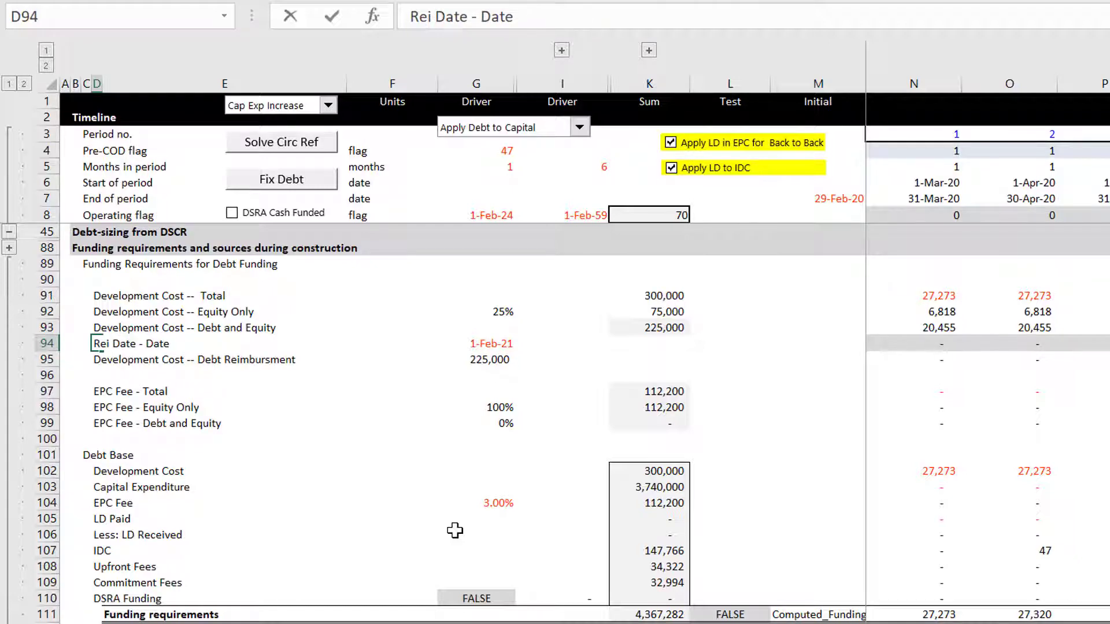
{"action": "type", "text": "mb"}
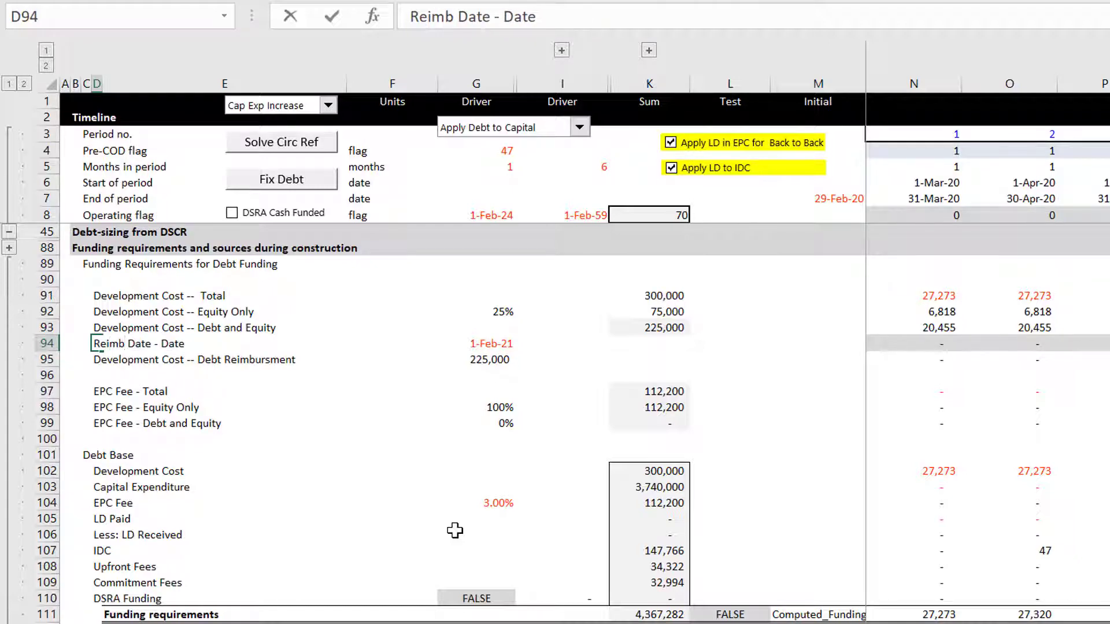
{"action": "type", "text": "ursment"}
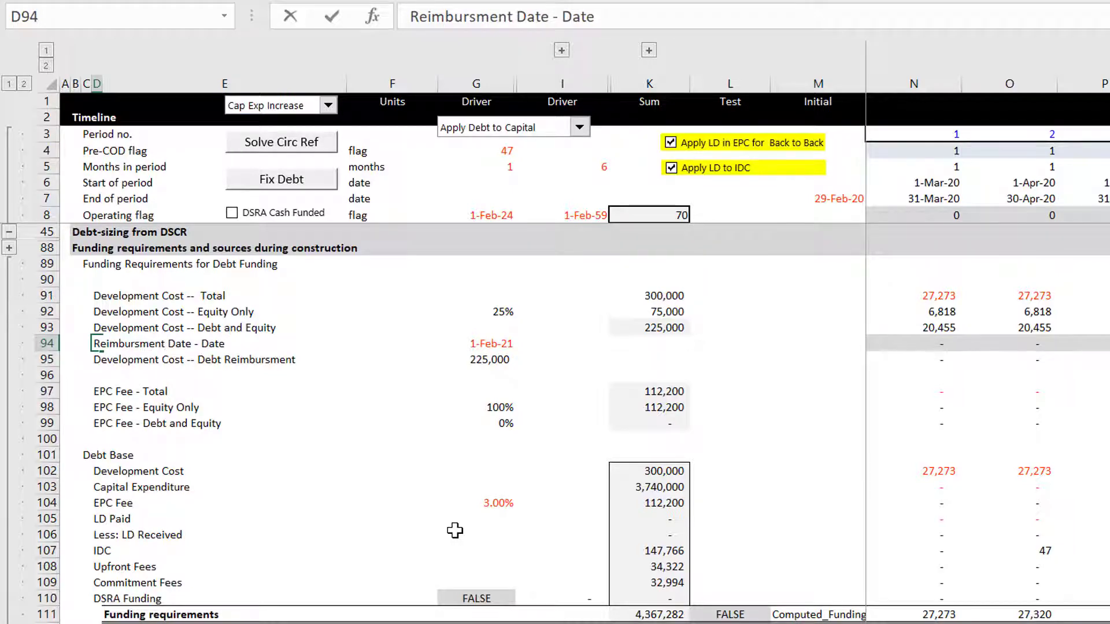
{"action": "key", "text": "Return"}
- Return to the reimbursement date driver cell in row 94 and check its source reference
{"action": "key", "text": "Up"}
{"action": "key", "text": "Right"}
{"action": "key", "text": "Right"}
{"action": "key", "text": "Right"}
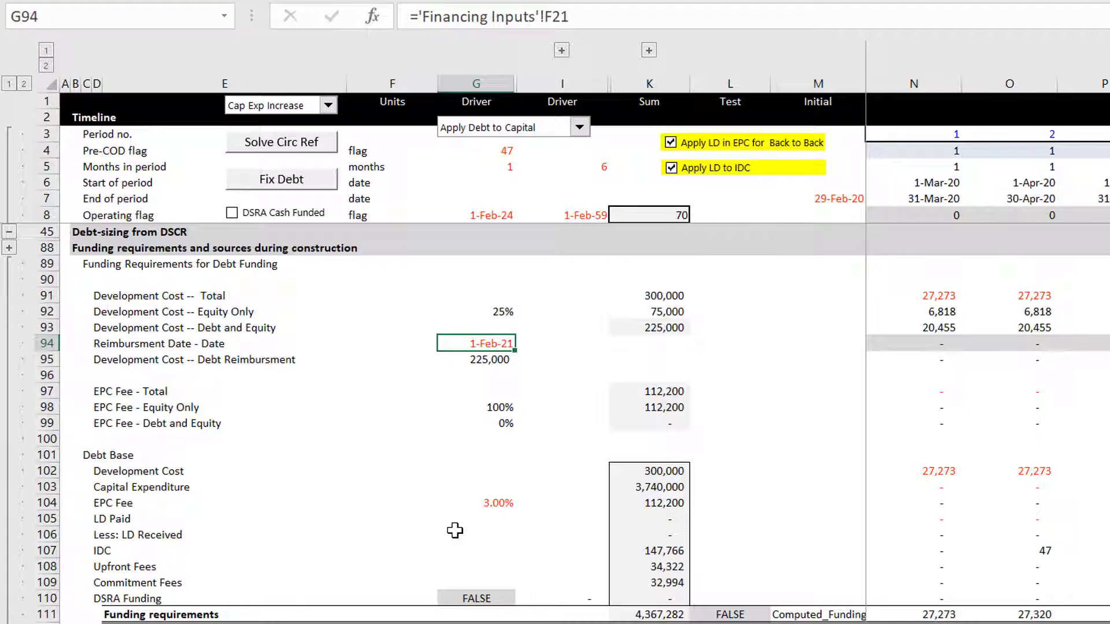
- Inspect the period 1 flag formula in the Reimbursment Date row (N94)
{"action": "key", "text": "Right"}
{"action": "key", "text": "Right"}
{"action": "key", "text": "Right"}
{"action": "key", "text": "Right"}
{"action": "key", "text": "Right"}
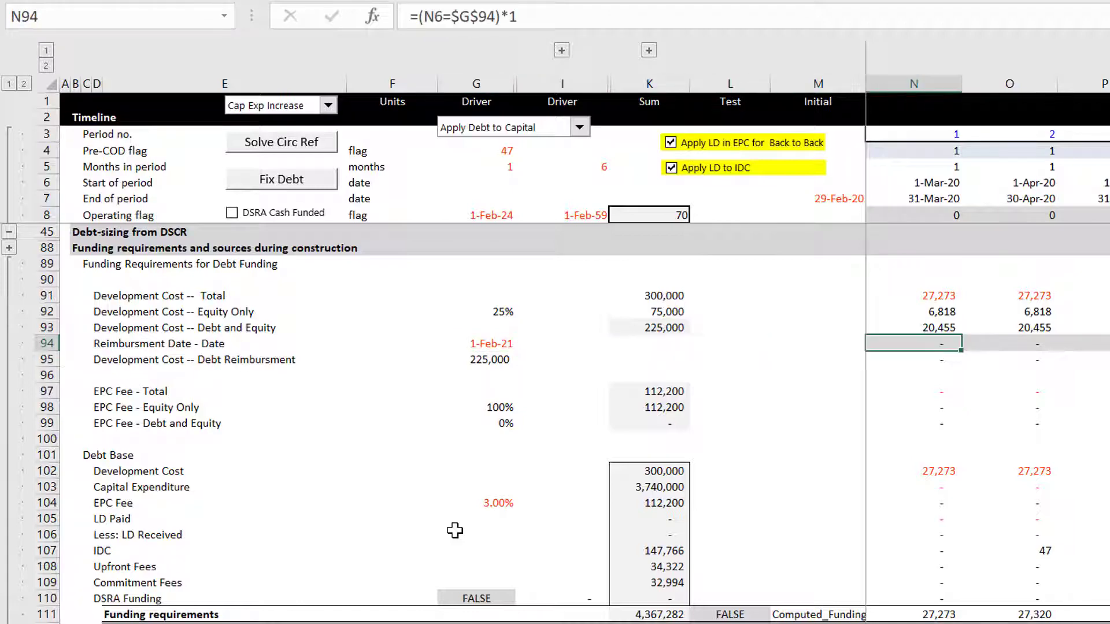
{"action": "key", "text": "F2"}
{"action": "key", "text": "Escape"}
- Add a total in K94 that sums the reimbursement date flags across all periods, N94:FG94
{"action": "key", "text": "Left"}
{"action": "key", "text": "Left"}
{"action": "key", "text": "Left"}
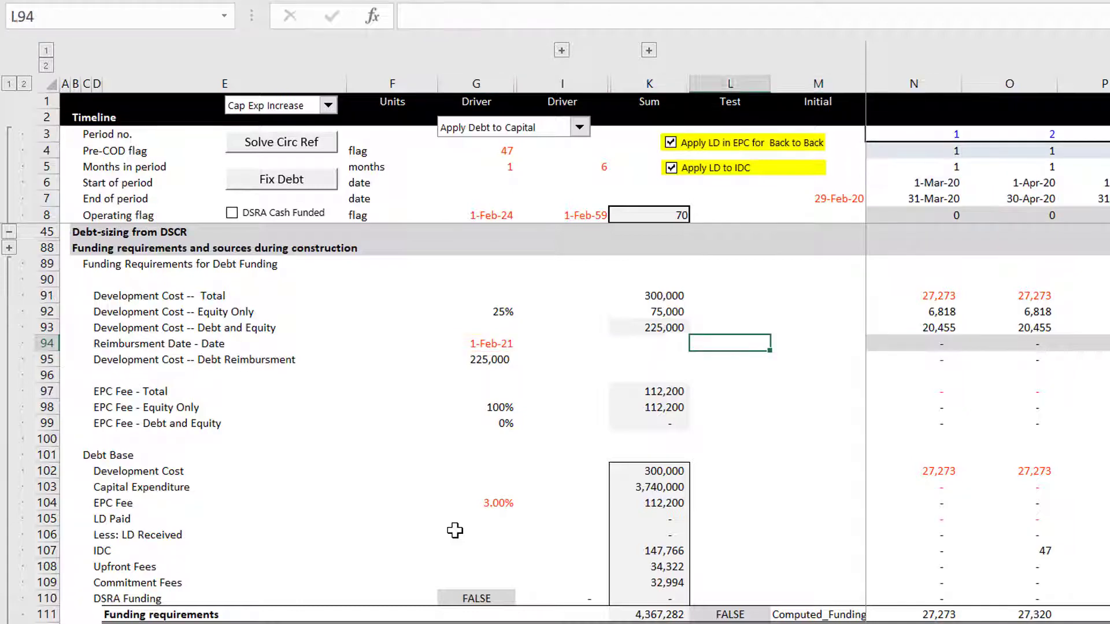
{"action": "type", "text": "=sum("}
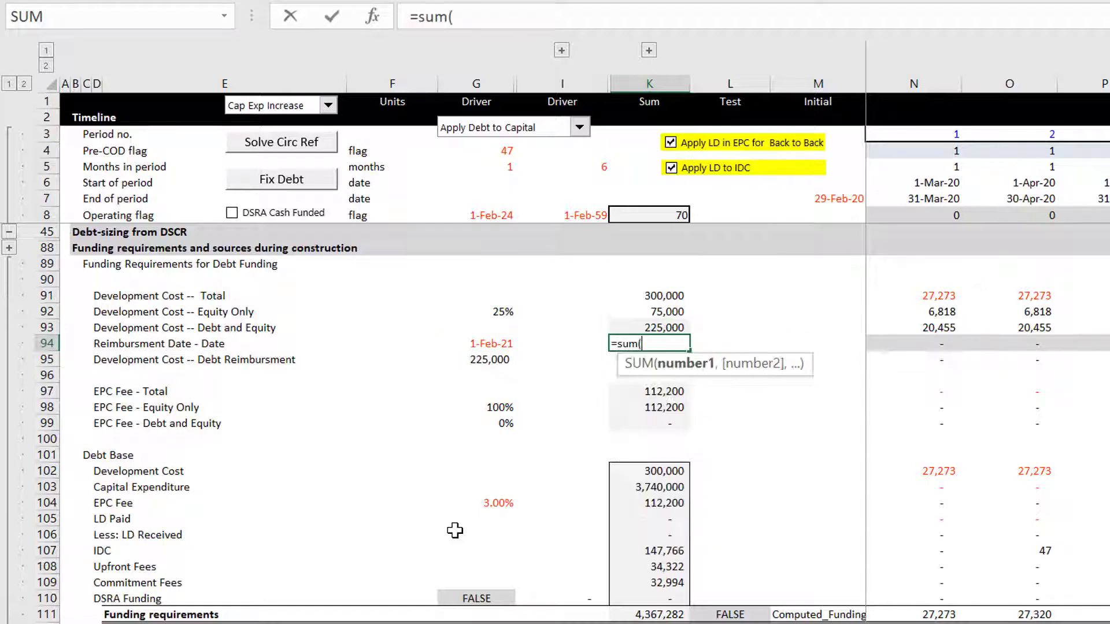
{"action": "key", "text": "Right"}
{"action": "key", "text": "Right"}
{"action": "key", "text": "Right"}
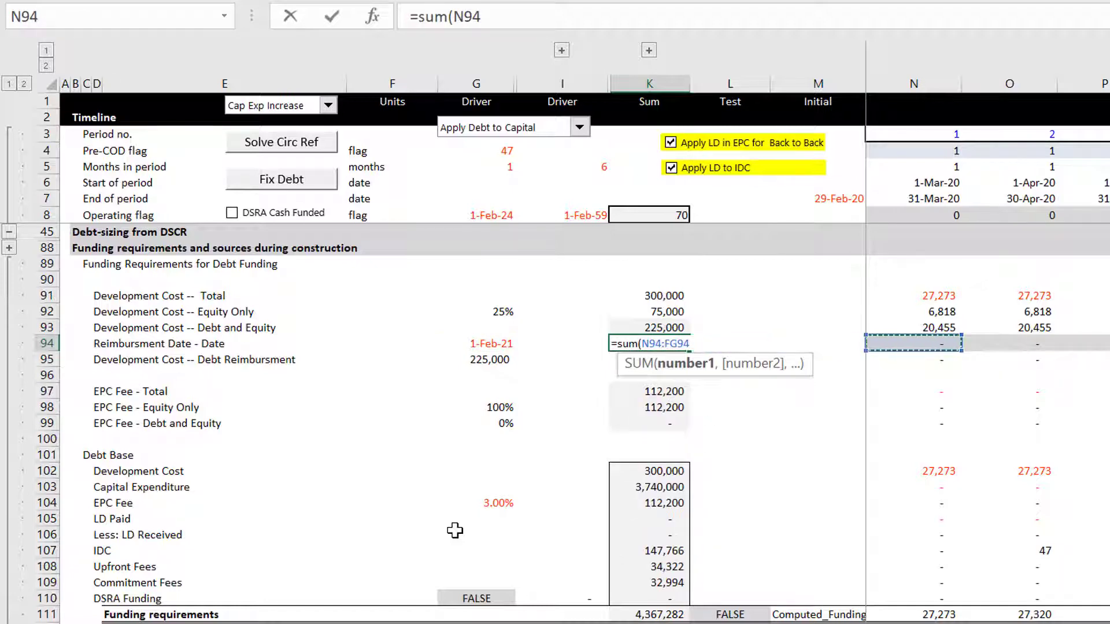
{"action": "key", "text": "ctrl+shift+Right"}
{"action": "key", "text": "Return"}
- Draw an arrow from the Development Cost -- Debt and Equity sum in K93 to the Debt Reimbursment driver in G95
{"action": "key", "text": "Left"}
{"action": "key", "text": "Left"}
{"action": "key", "text": "Left"}
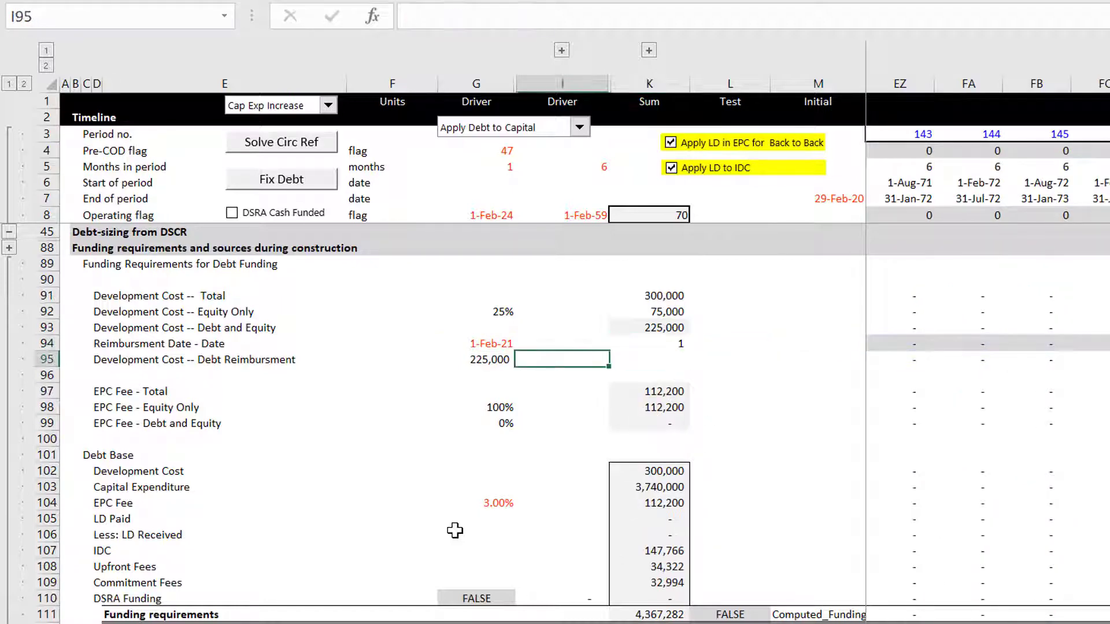
{"action": "key", "text": "Right"}
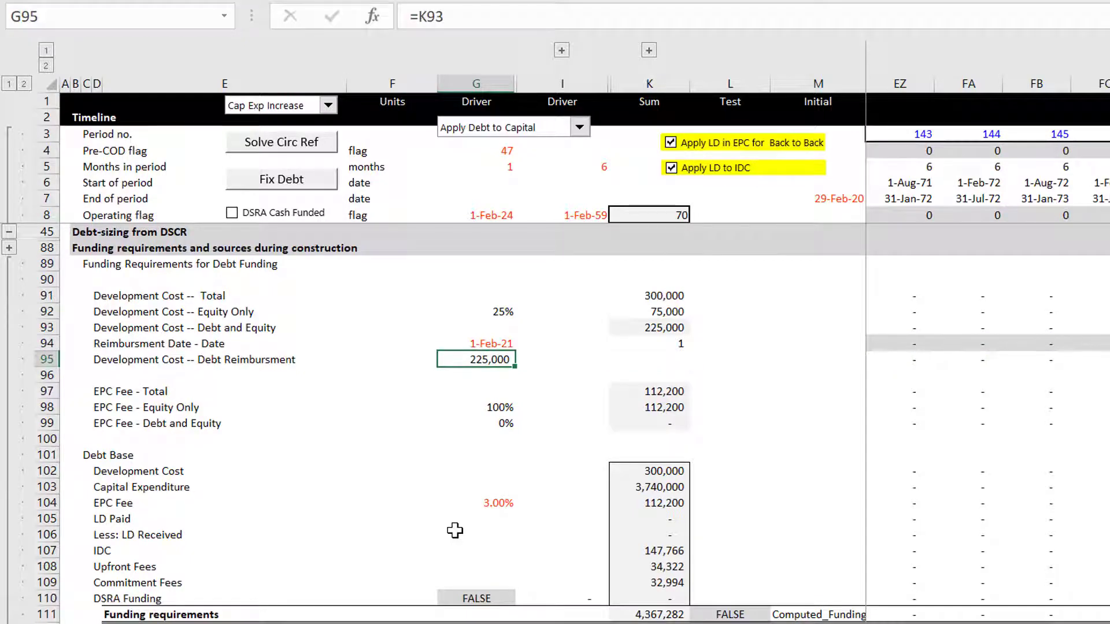
{"action": "left_click", "coordinate": [607, 322]}
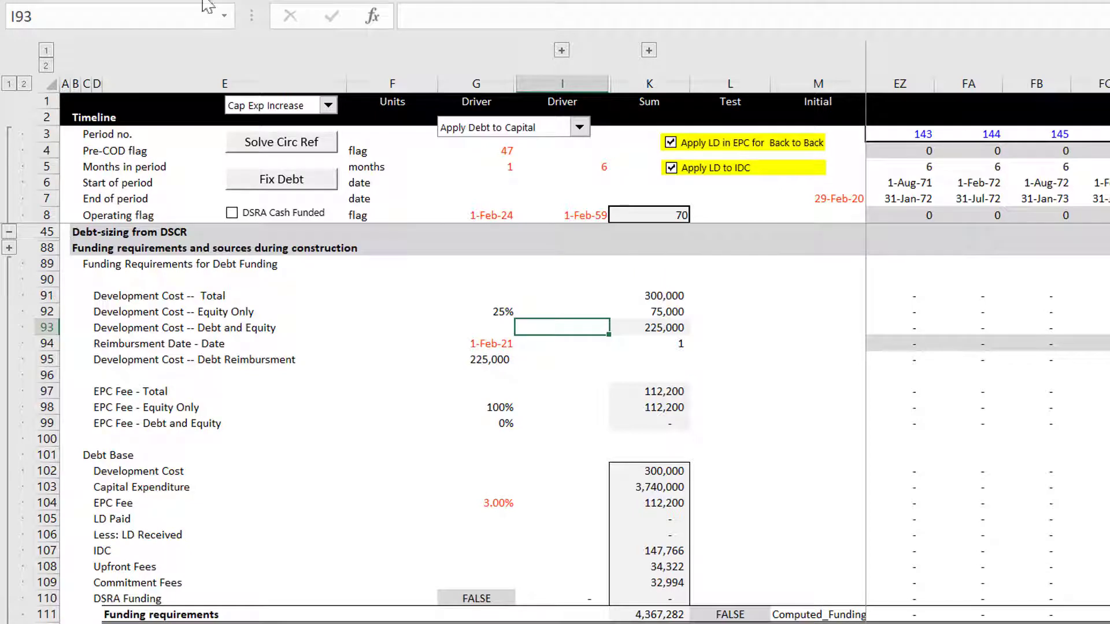
{"action": "left_click", "coordinate": [289, 50]}
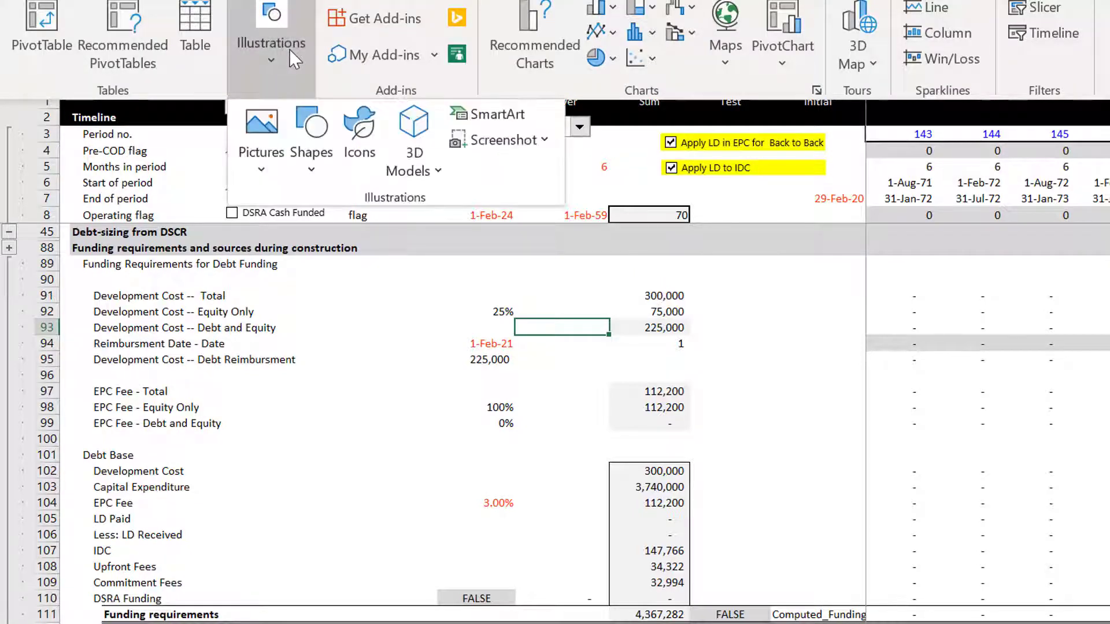
{"action": "left_click", "coordinate": [326, 124]}
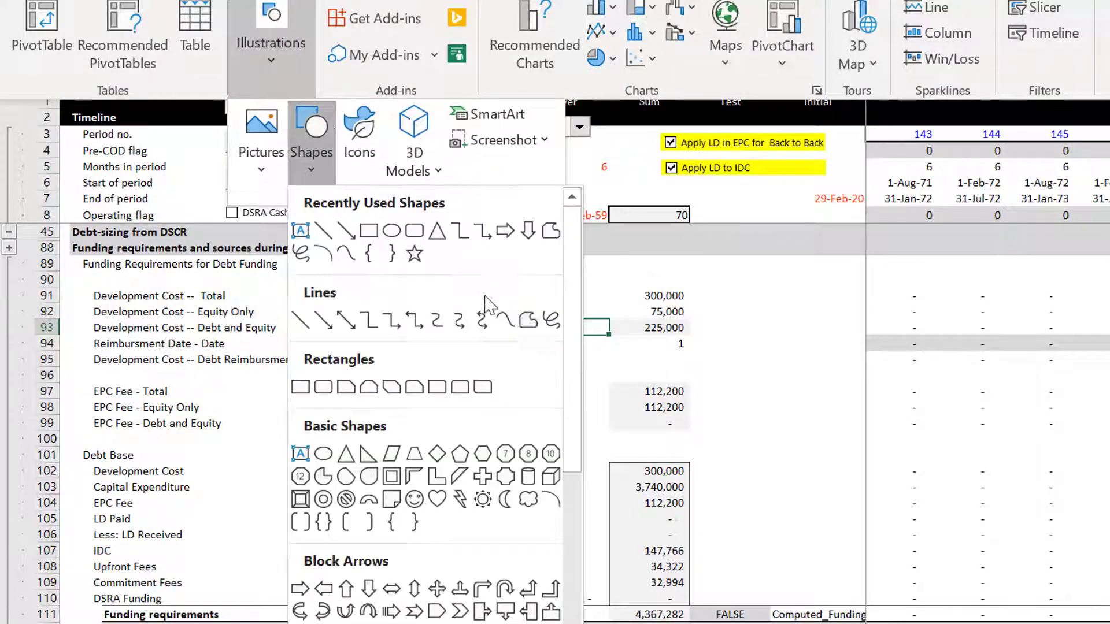
{"action": "left_click", "coordinate": [347, 231]}
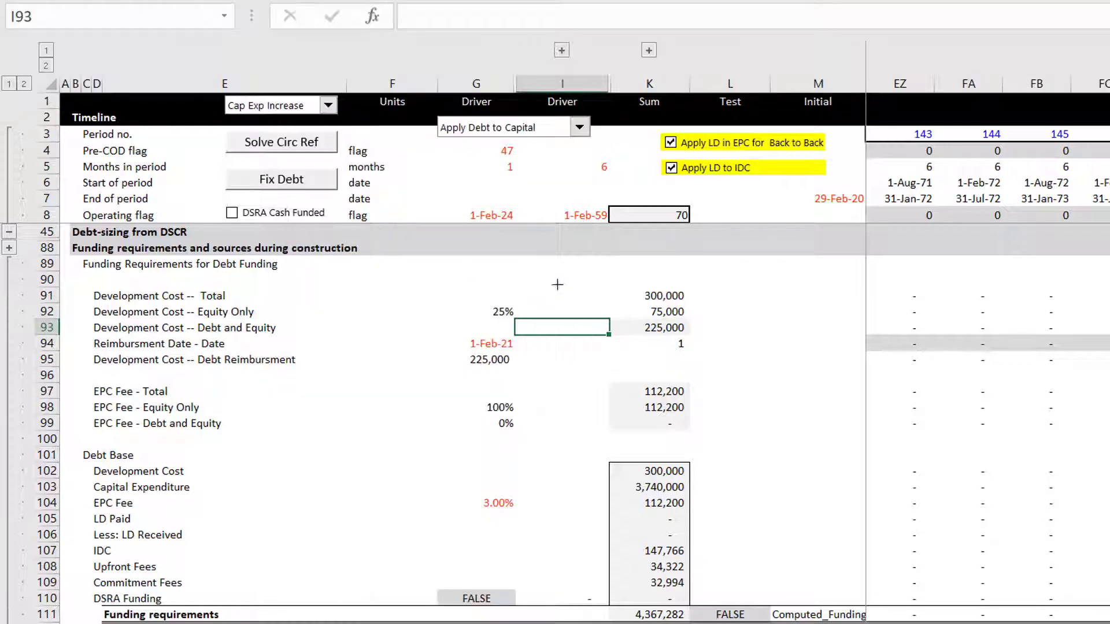
{"action": "left_click_drag", "start_coordinate": [611, 320], "coordinate": [520, 358]}
{"action": "left_click", "coordinate": [471, 393]}
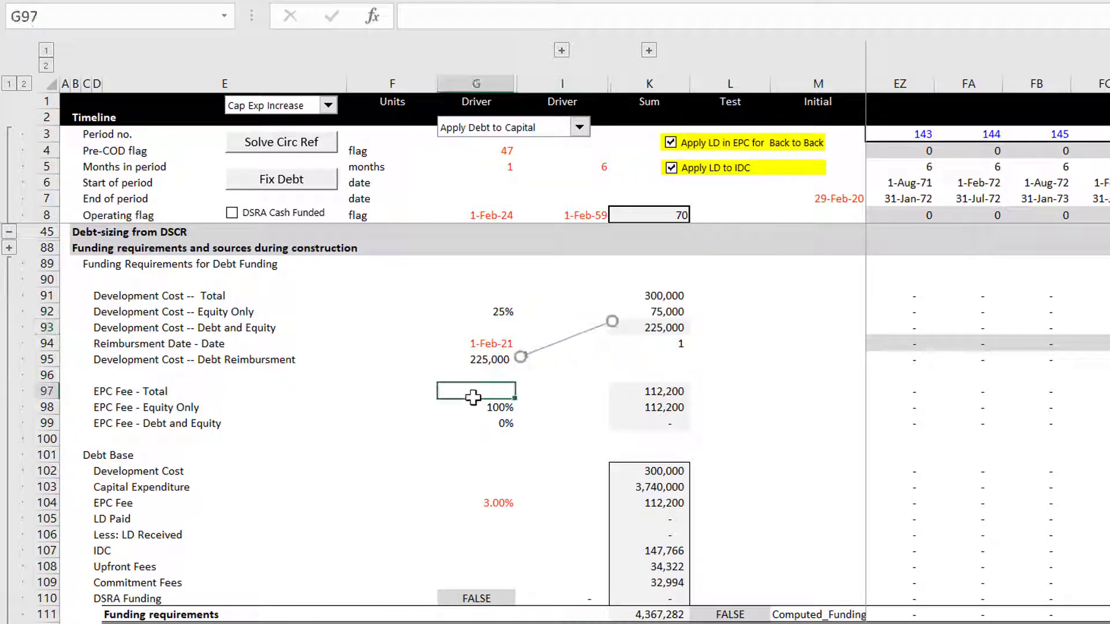
{"action": "left_click", "coordinate": [849, 370]}
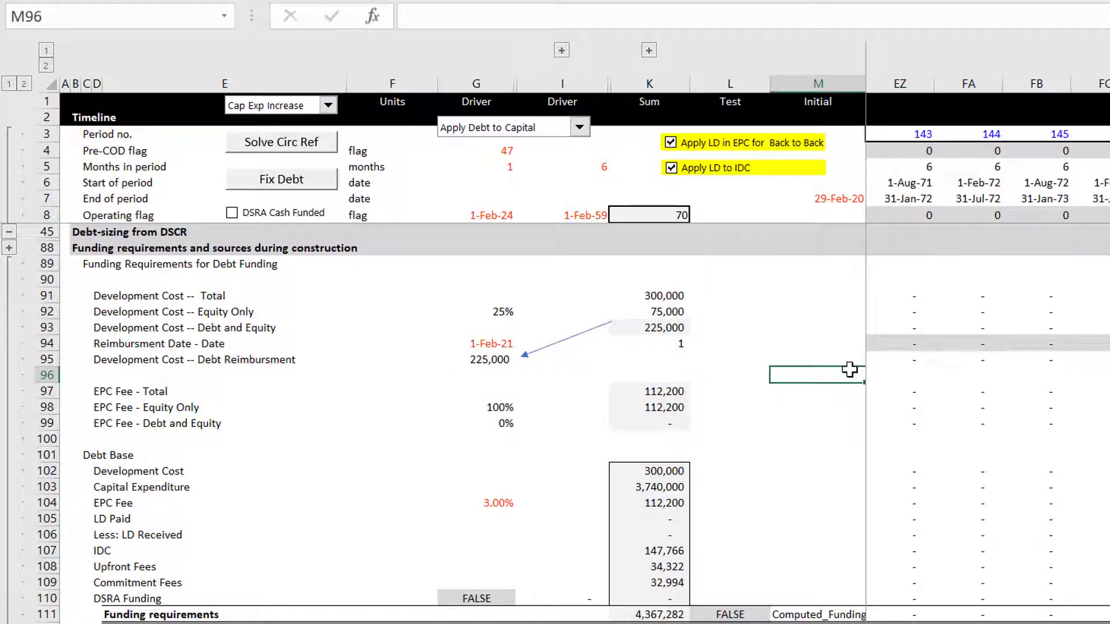
- Inspect the period 1 formula of the Development Cost -- Debt Reimbursment row (N95)
{"action": "key", "text": "Up"}
{"action": "key", "text": "Right"}
{"action": "key", "text": "Right"}
{"action": "key", "text": "Left"}
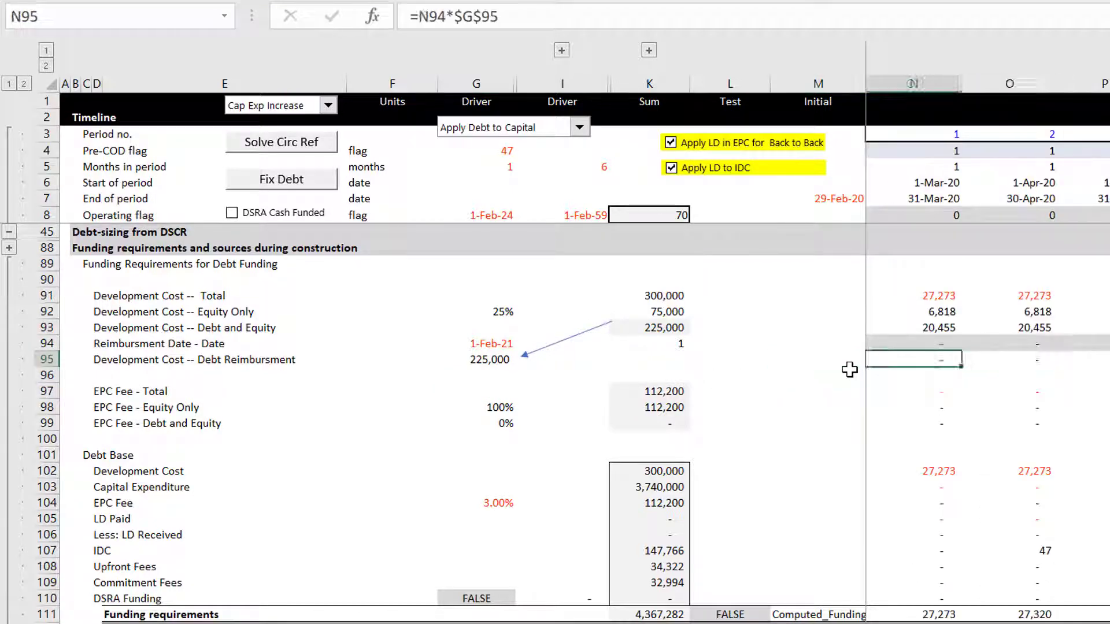
{"action": "key", "text": "Left"}
{"action": "key", "text": "Right"}
{"action": "key", "text": "F2"}
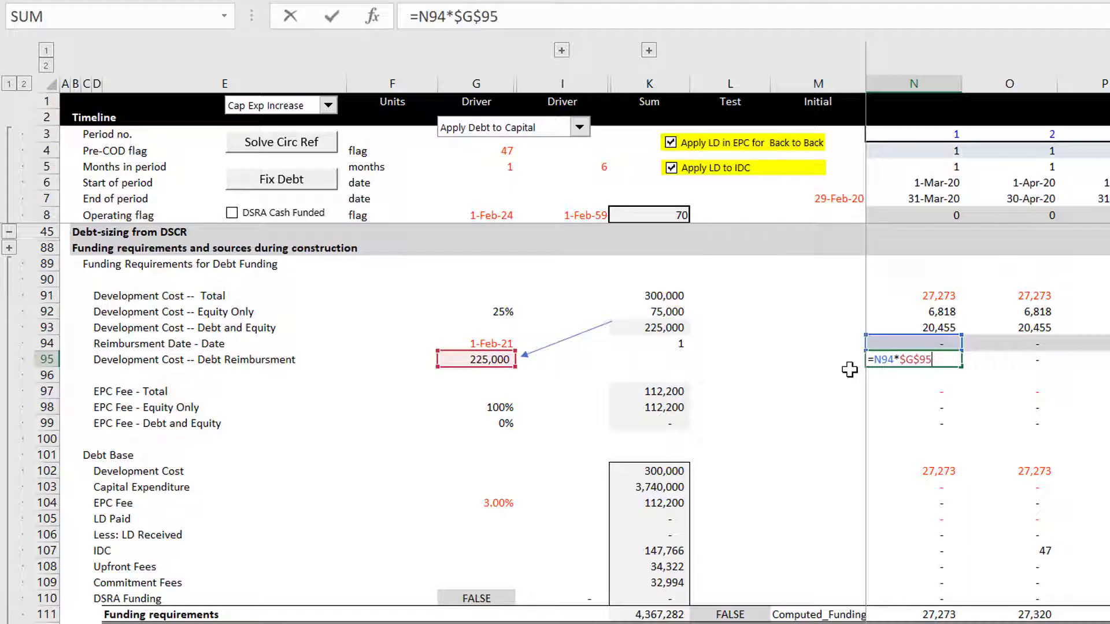
{"action": "key", "text": "Escape"}
- Examine the Development Cost -- Debt Reimbursment row across the periods around the 1-Feb-21 reimbursement date, and return to its label
{"action": "key", "text": "Right"}
{"action": "key", "text": "Right"}
{"action": "key", "text": "Right"}
{"action": "key", "text": "Right"}
{"action": "key", "text": "Right"}
{"action": "key", "text": "Right"}
{"action": "key", "text": "Right"}
{"action": "key", "text": "Right"}
{"action": "key", "text": "Right"}
{"action": "key", "text": "Right"}
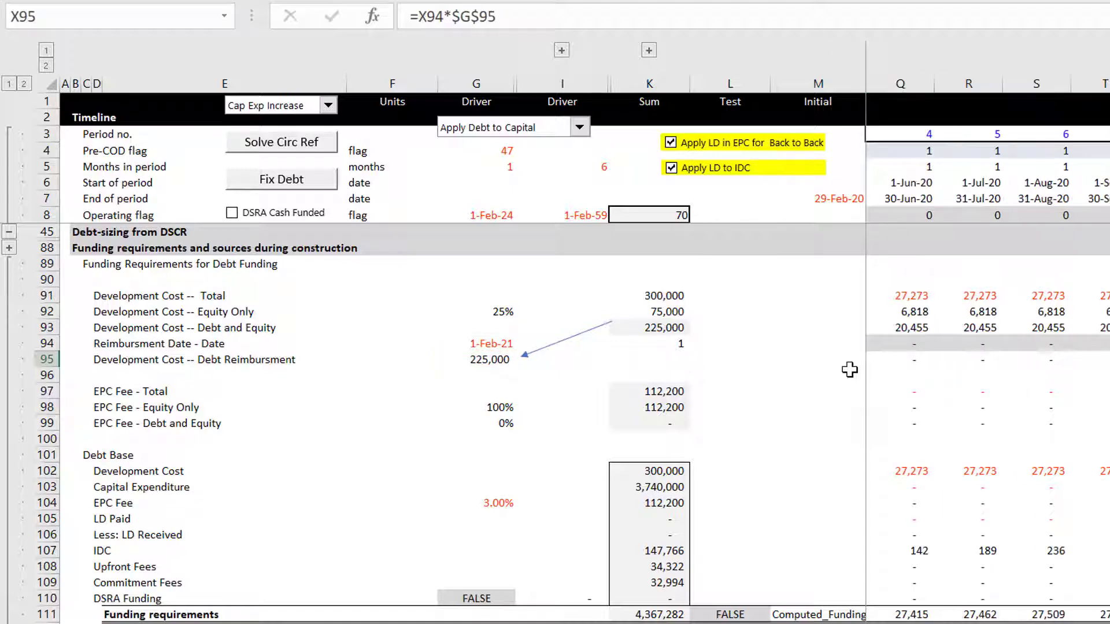
{"action": "key", "text": "Right"}
{"action": "key", "text": "Right"}
{"action": "key", "text": "Right"}
{"action": "key", "text": "Right"}
{"action": "key", "text": "Right"}
{"action": "key", "text": "Right"}
{"action": "key", "text": "Right"}
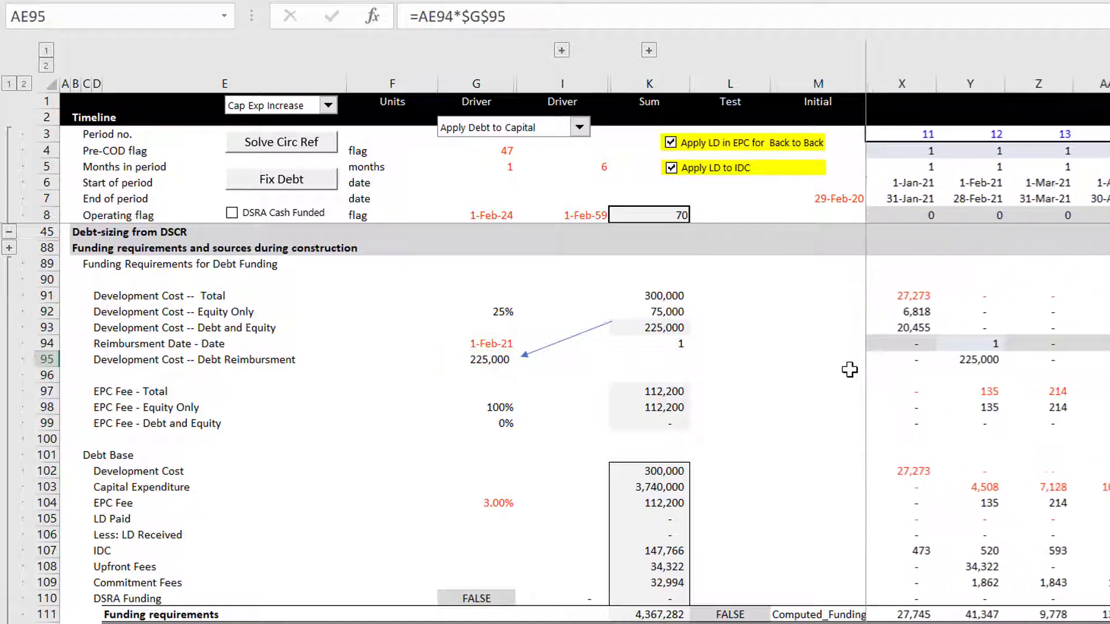
{"action": "key", "text": "Left"}
{"action": "key", "text": "Left"}
{"action": "key", "text": "Left"}
{"action": "key", "text": "Left"}
{"action": "key", "text": "Left"}
{"action": "key", "text": "Left"}
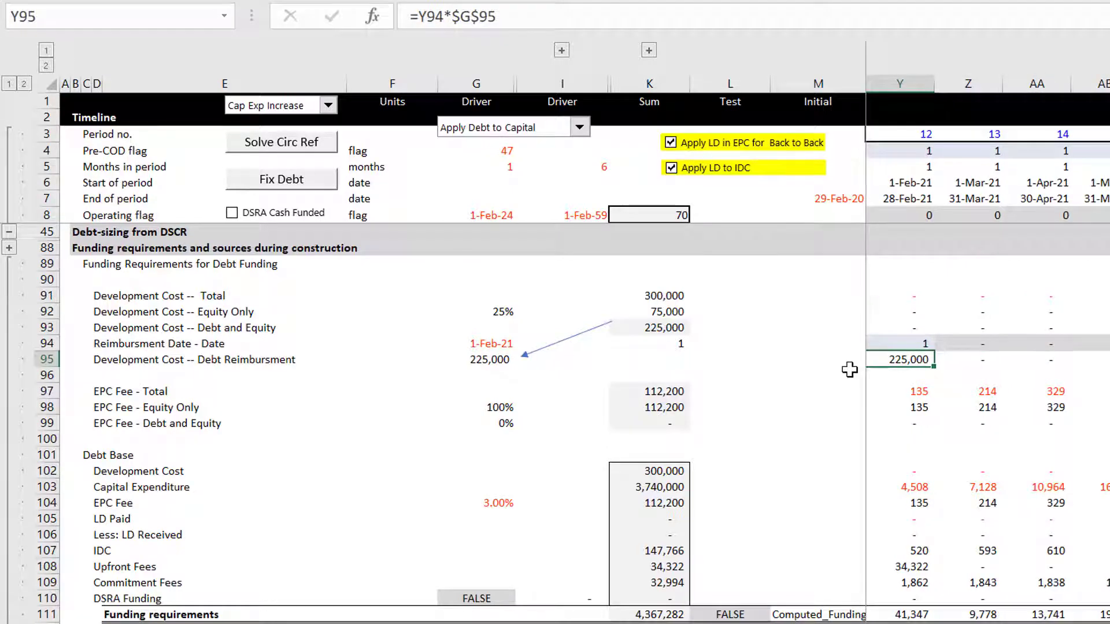
{"action": "key", "text": "Left"}
{"action": "key", "text": "Left"}
{"action": "key", "text": "Left"}
{"action": "key", "text": "Left"}
{"action": "key", "text": "Left"}
{"action": "key", "text": "Left"}
{"action": "key", "text": "Left"}
{"action": "key", "text": "Left"}
{"action": "key", "text": "Left"}
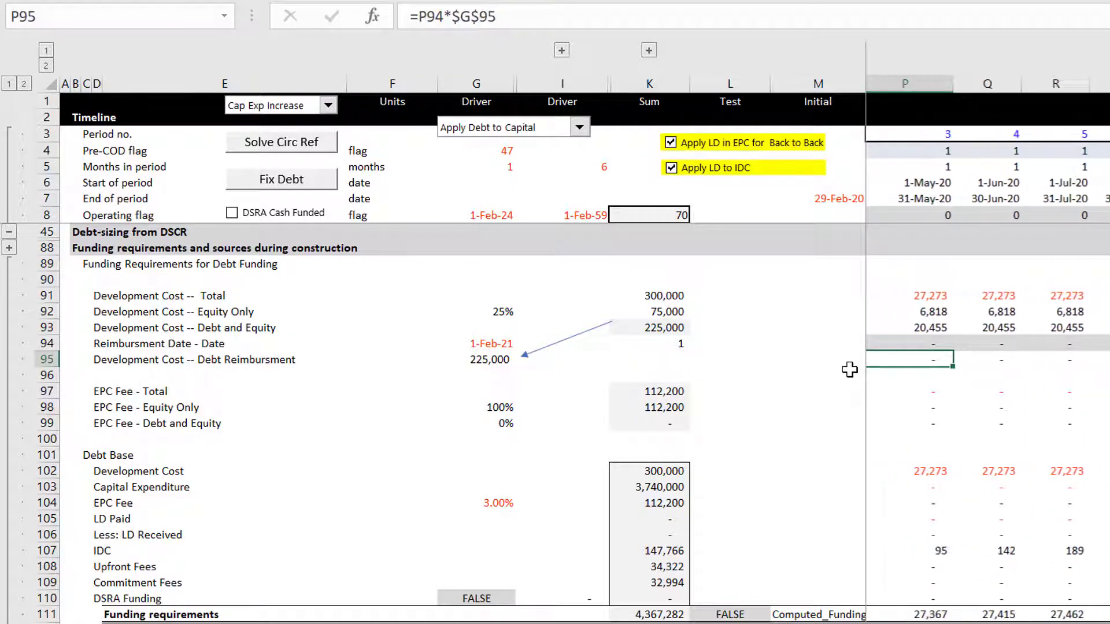
{"action": "key", "text": "Left"}
{"action": "key", "text": "Left"}
{"action": "key", "text": "Left"}
{"action": "key", "text": "Left"}
{"action": "key", "text": "Left"}
{"action": "key", "text": "Left"}
{"action": "key", "text": "Left"}
{"action": "key", "text": "Left"}
{"action": "key", "text": "Left"}
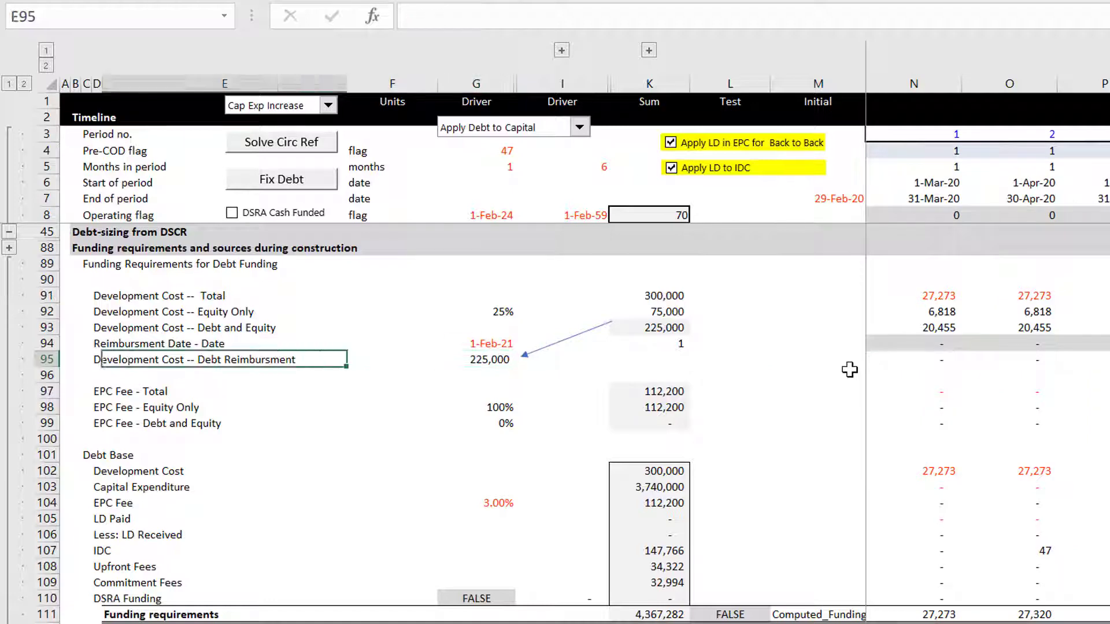
- Link the Debt Base Development Cost in N102 to the debt reimbursement row with =N95 and fill the formula across all periods
{"action": "key", "text": "Left"}
{"action": "key", "text": "Down"}
{"action": "key", "text": "Down"}
{"action": "key", "text": "Down"}
{"action": "key", "text": "Up"}
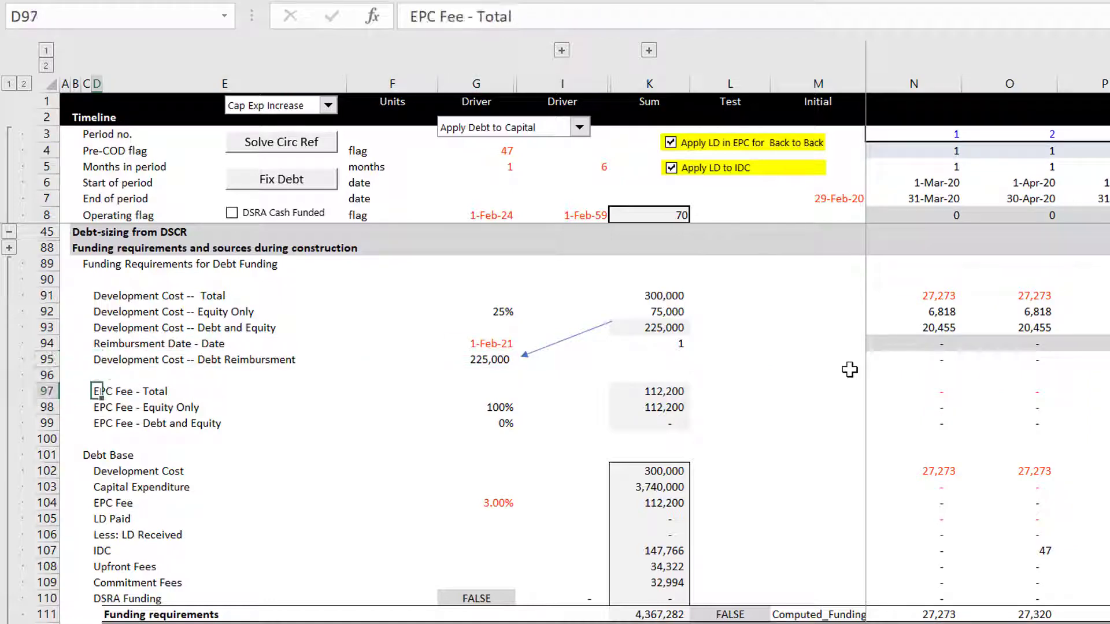
{"action": "key", "text": "Down"}
{"action": "key", "text": "Down"}
{"action": "key", "text": "Down"}
{"action": "key", "text": "Down"}
{"action": "key", "text": "Down"}
{"action": "key", "text": "Right"}
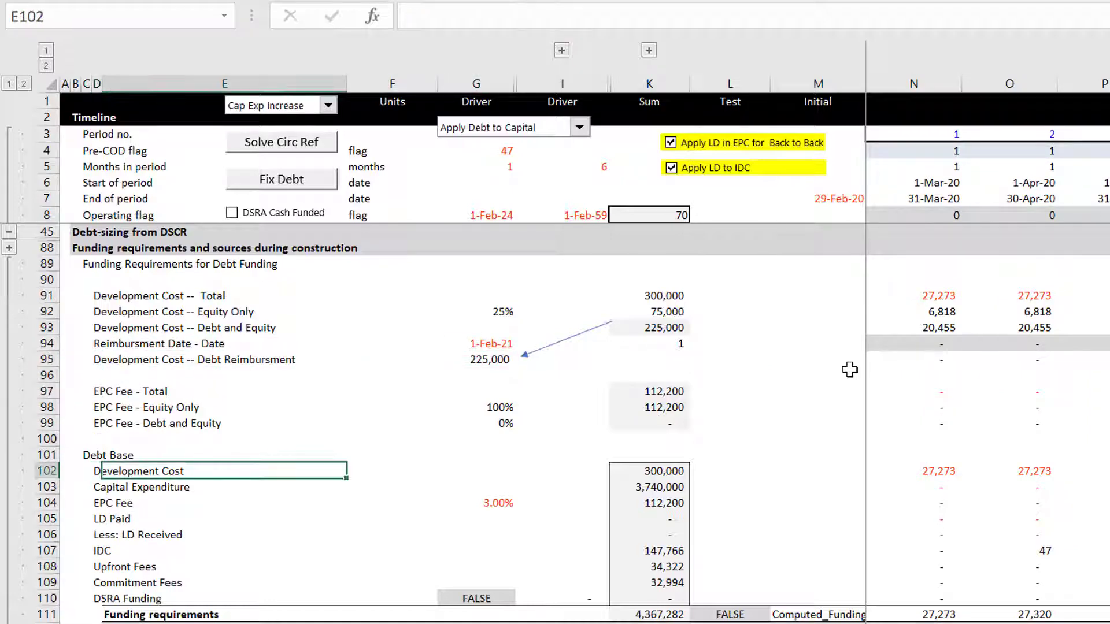
{"action": "key", "text": "Right"}
{"action": "key", "text": "Right"}
{"action": "key", "text": "Right"}
{"action": "key", "text": "Right"}
{"action": "key", "text": "Right"}
{"action": "key", "text": "Left"}
{"action": "key", "text": "Right"}
{"action": "key", "text": "Right"}
{"action": "key", "text": "Right"}
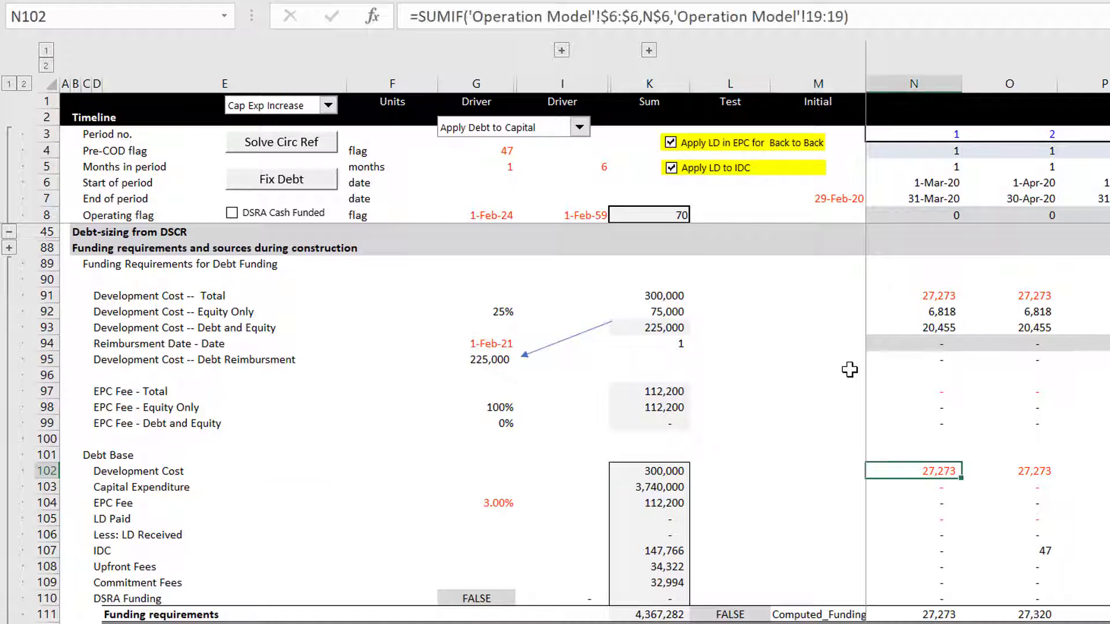
{"action": "type", "text": "="}
{"action": "key", "text": "Up"}
{"action": "key", "text": "Up"}
{"action": "key", "text": "Up"}
{"action": "key", "text": "Up"}
{"action": "key", "text": "Up"}
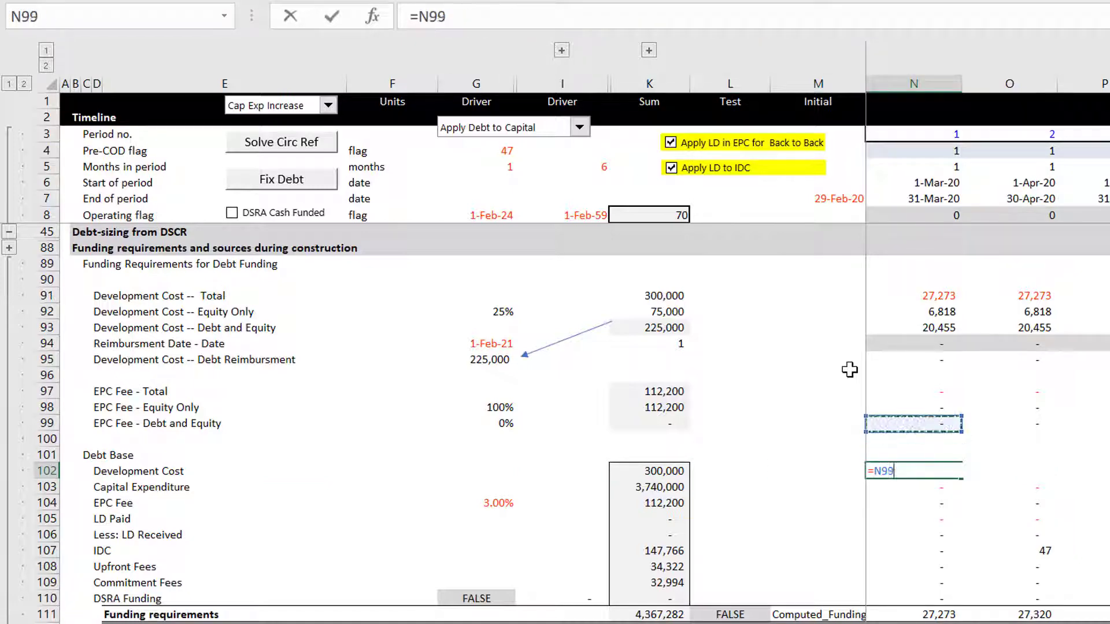
{"action": "key", "text": "Up"}
{"action": "key", "text": "Up"}
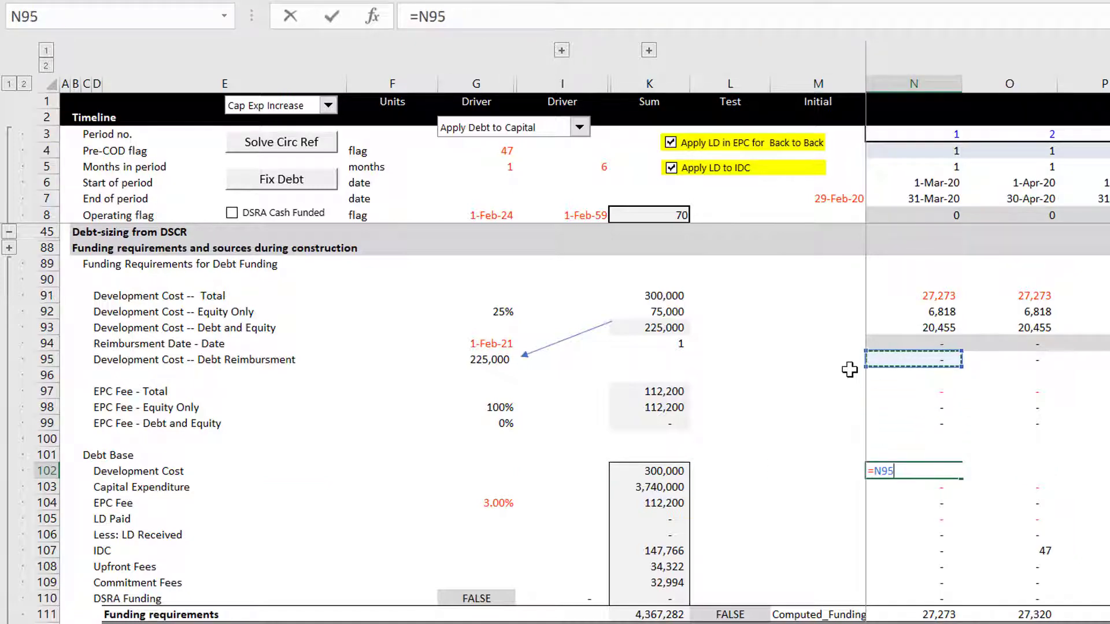
{"action": "key", "text": "Left"}
{"action": "key", "text": "Left"}
{"action": "key", "text": "Left"}
{"action": "key", "text": "Left"}
{"action": "key", "text": "Left"}
{"action": "key", "text": "Right"}
{"action": "key", "text": "Right"}
{"action": "key", "text": "Right"}
{"action": "key", "text": "Right"}
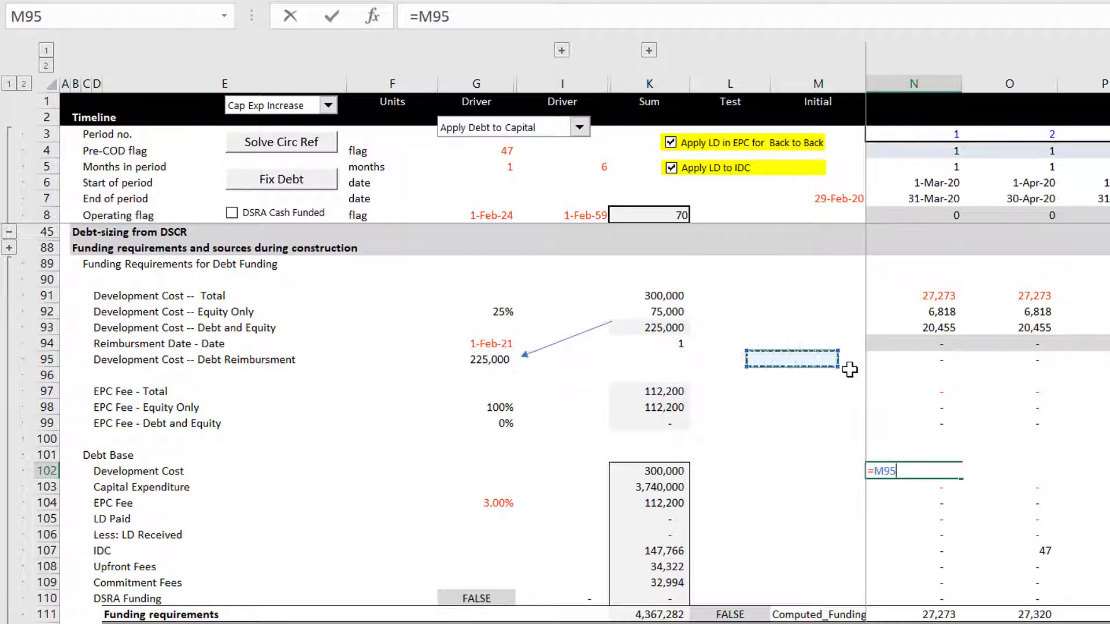
{"action": "key", "text": "Right"}
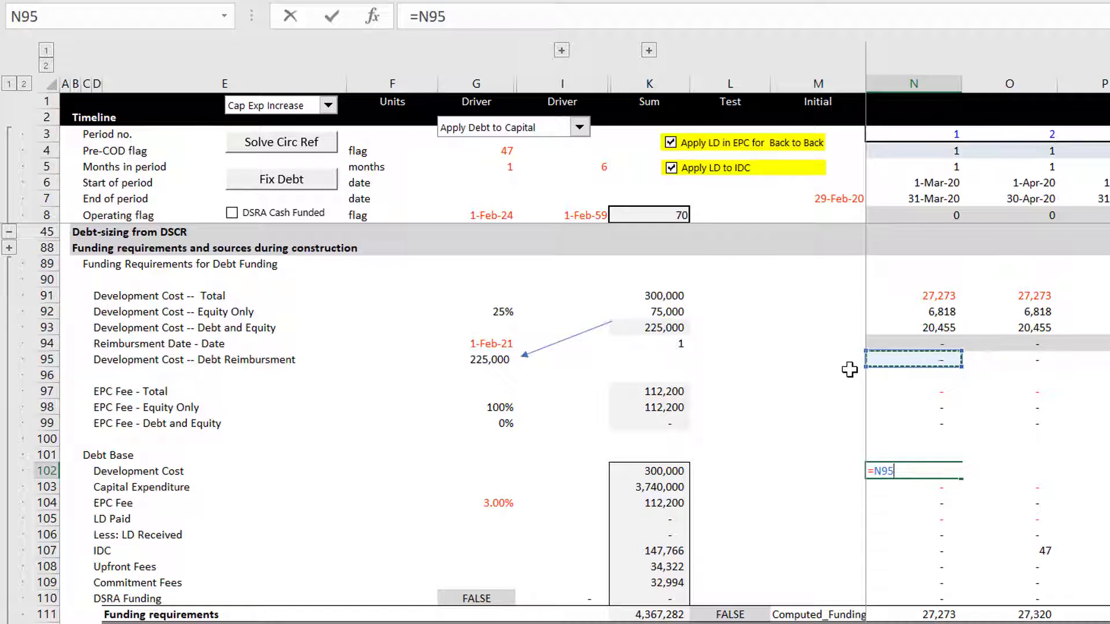
{"action": "key", "text": "Return"}
{"action": "key", "text": "Up"}
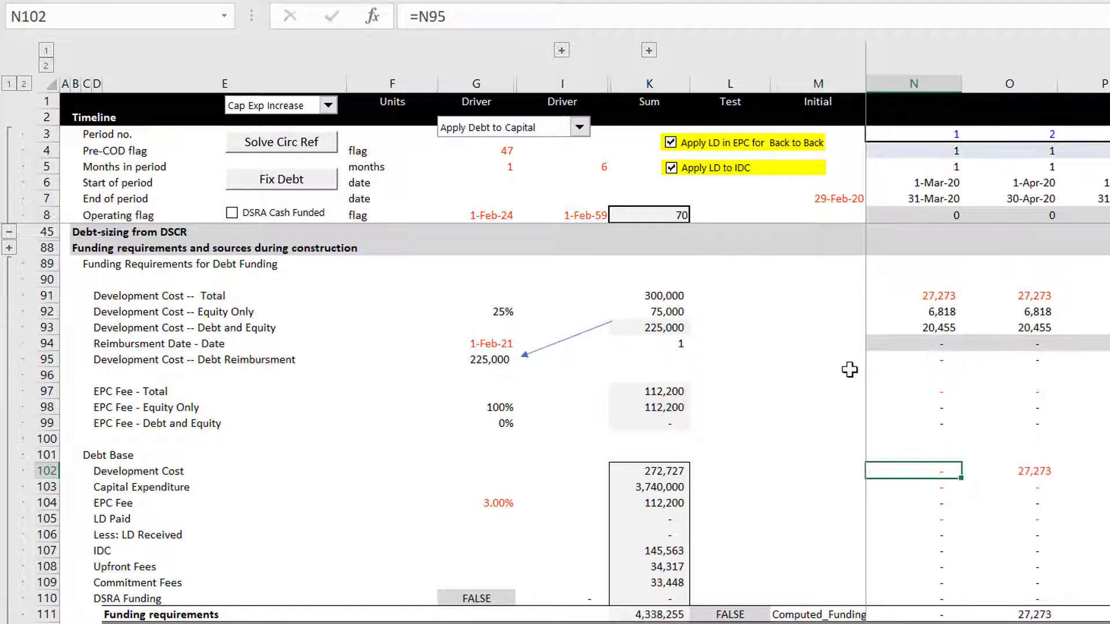
{"action": "key", "text": "ctrl+shift+Right"}
{"action": "key", "text": "ctrl+r"}
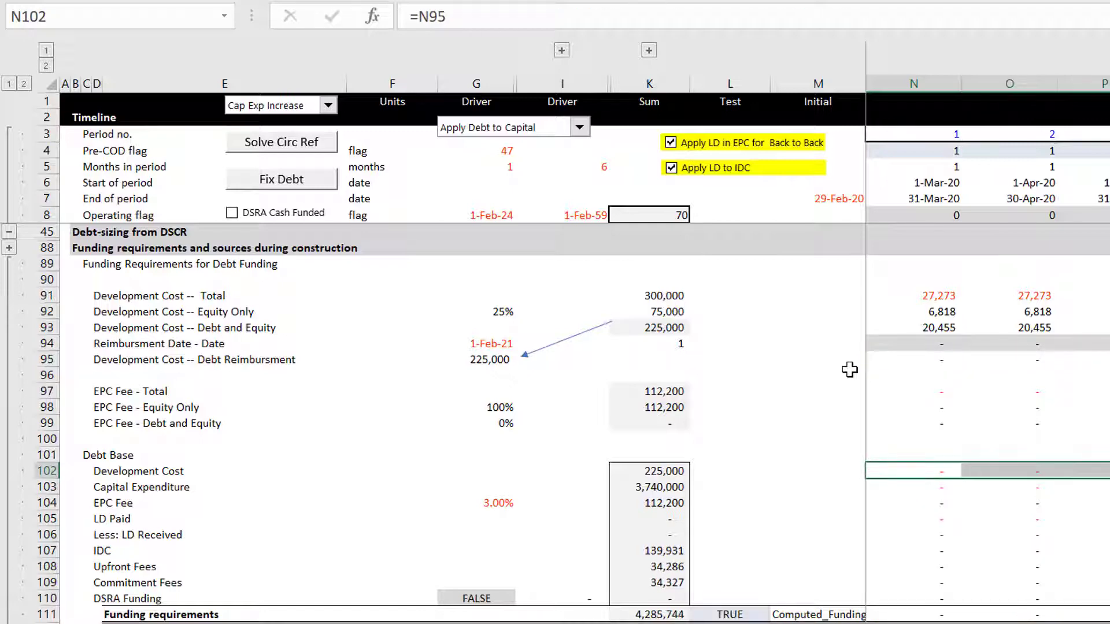
- Check the Debt Base Development Cost row across the periods up to the February 2021 reimbursement period
{"action": "key", "text": "Left"}
{"action": "key", "text": "Right"}
{"action": "key", "text": "Right"}
{"action": "key", "text": "Right"}
{"action": "key", "text": "Right"}
{"action": "key", "text": "Right"}
{"action": "key", "text": "Right"}
{"action": "key", "text": "Right"}
{"action": "key", "text": "Right"}
{"action": "key", "text": "Right"}
{"action": "key", "text": "Right"}
{"action": "key", "text": "Right"}
{"action": "key", "text": "Right"}
{"action": "key", "text": "Right"}
{"action": "key", "text": "Right"}
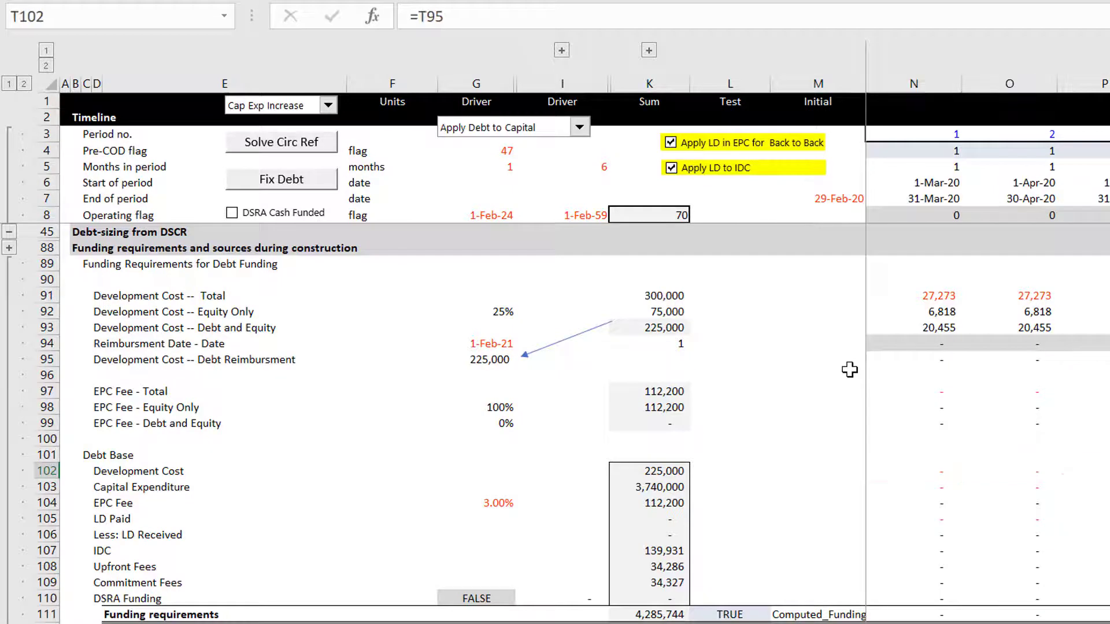
{"action": "key", "text": "Left"}
{"action": "key", "text": "Left"}
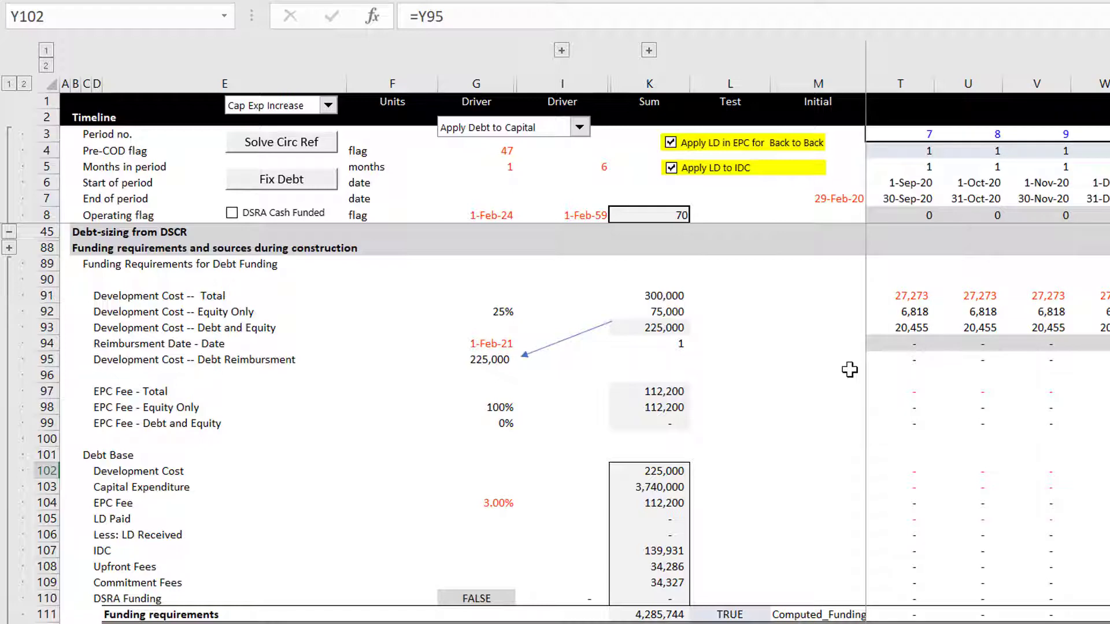
- Examine the February 2021 cells from the Debt Base Development Cost down through the fixed, UDF and applied funding rows
{"action": "key", "text": "Down"}
{"action": "key", "text": "Down"}
{"action": "key", "text": "Down"}
{"action": "key", "text": "Down"}
{"action": "key", "text": "Down"}
{"action": "key", "text": "Down"}
{"action": "key", "text": "Down"}
{"action": "key", "text": "Down"}
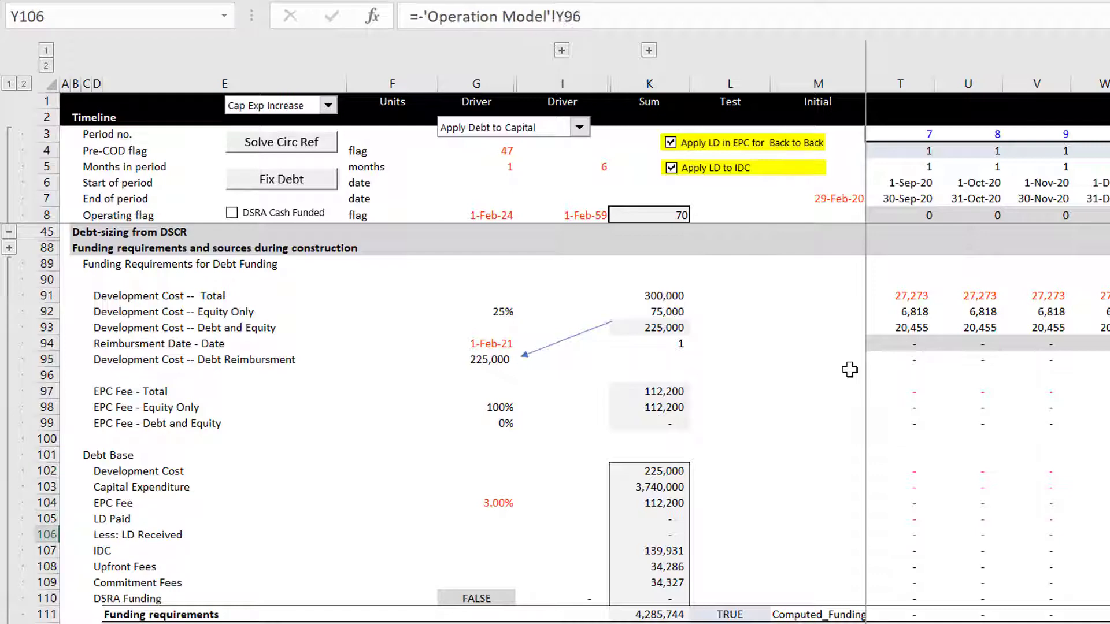
{"action": "key", "text": "Down"}
{"action": "key", "text": "Down"}
{"action": "key", "text": "Down"}
{"action": "key", "text": "Down"}
{"action": "key", "text": "Down"}
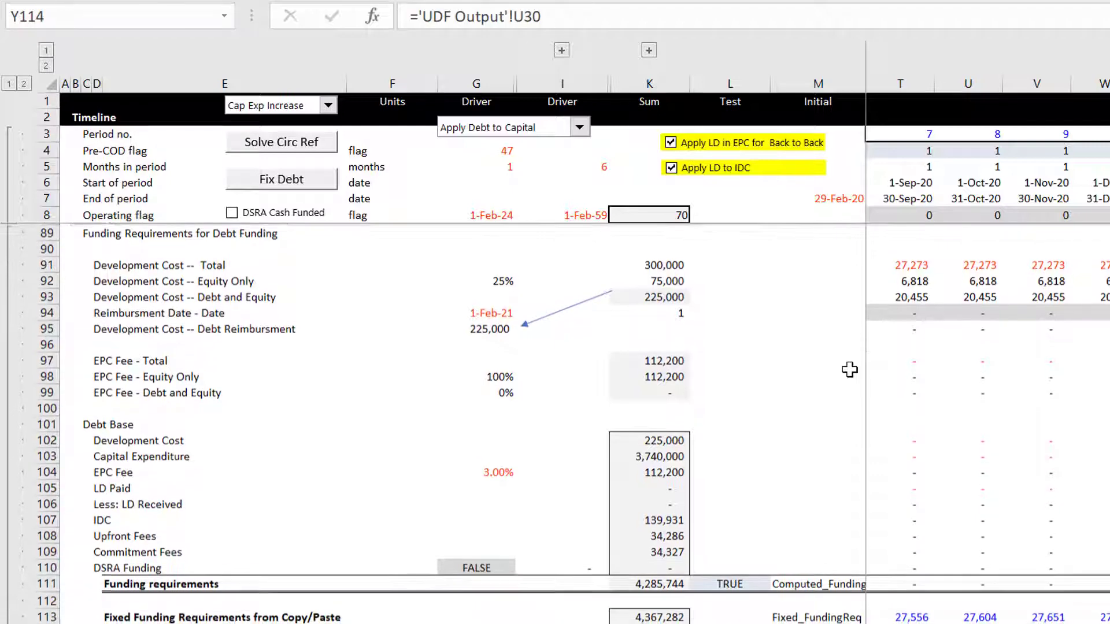
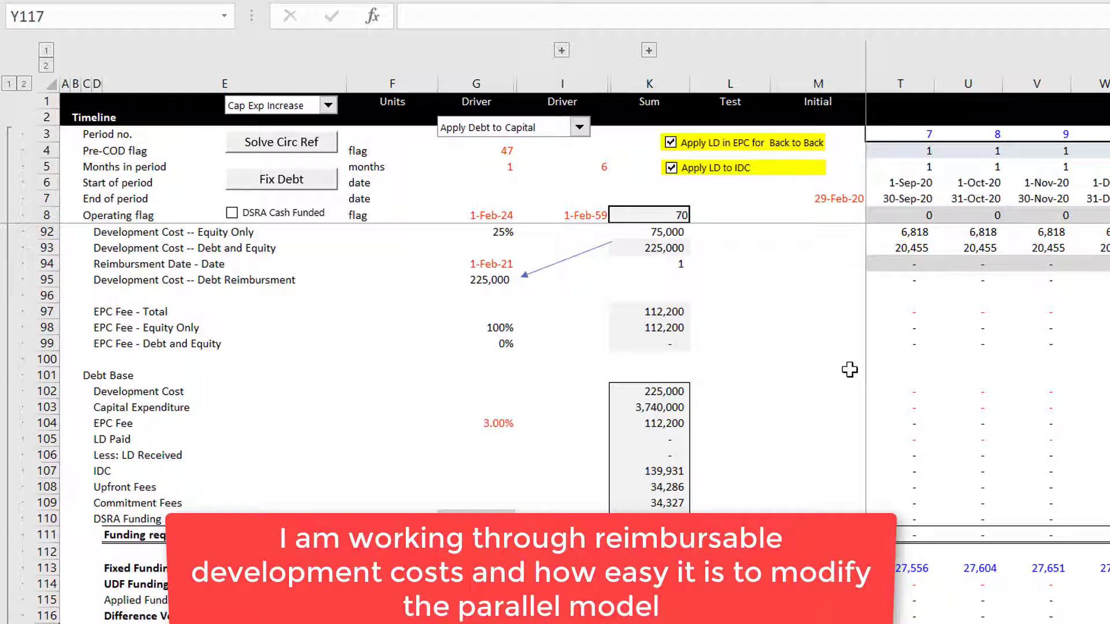
- Examine the February 2021 cells between IDC in row 107 and the Applied Funding formula in row 115
{"action": "key", "text": "Up"}
{"action": "key", "text": "Up"}
{"action": "key", "text": "Up"}
{"action": "key", "text": "Up"}
{"action": "key", "text": "Up"}
{"action": "key", "text": "Up"}
{"action": "key", "text": "Up"}
{"action": "key", "text": "Up"}
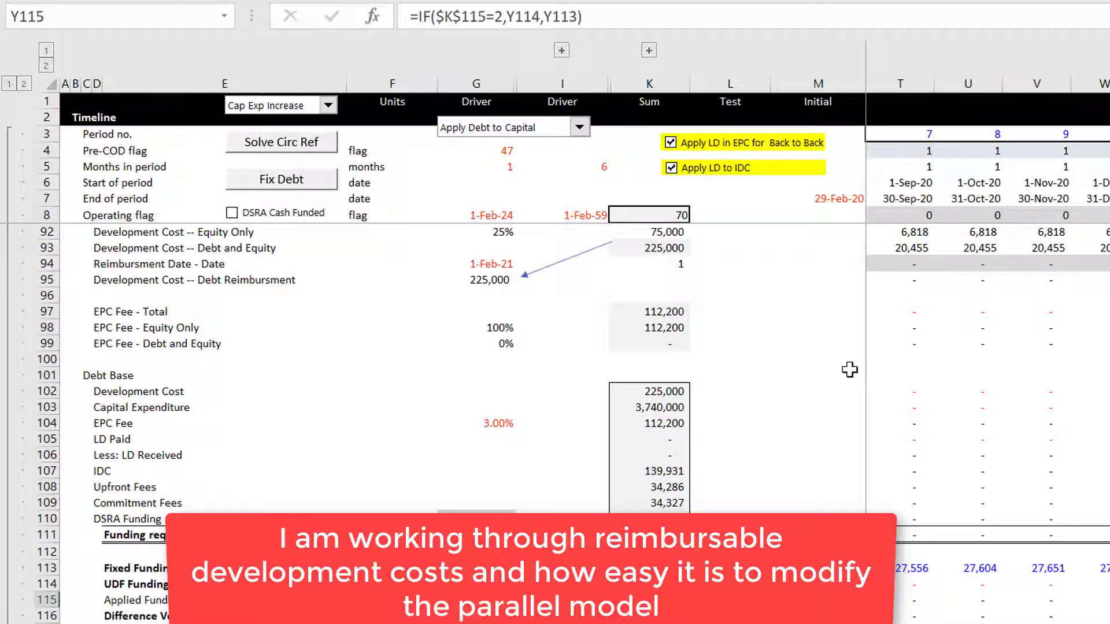
{"action": "key", "text": "Up"}
{"action": "key", "text": "Up"}
{"action": "key", "text": "Up"}
{"action": "key", "text": "Up"}
{"action": "key", "text": "Up"}
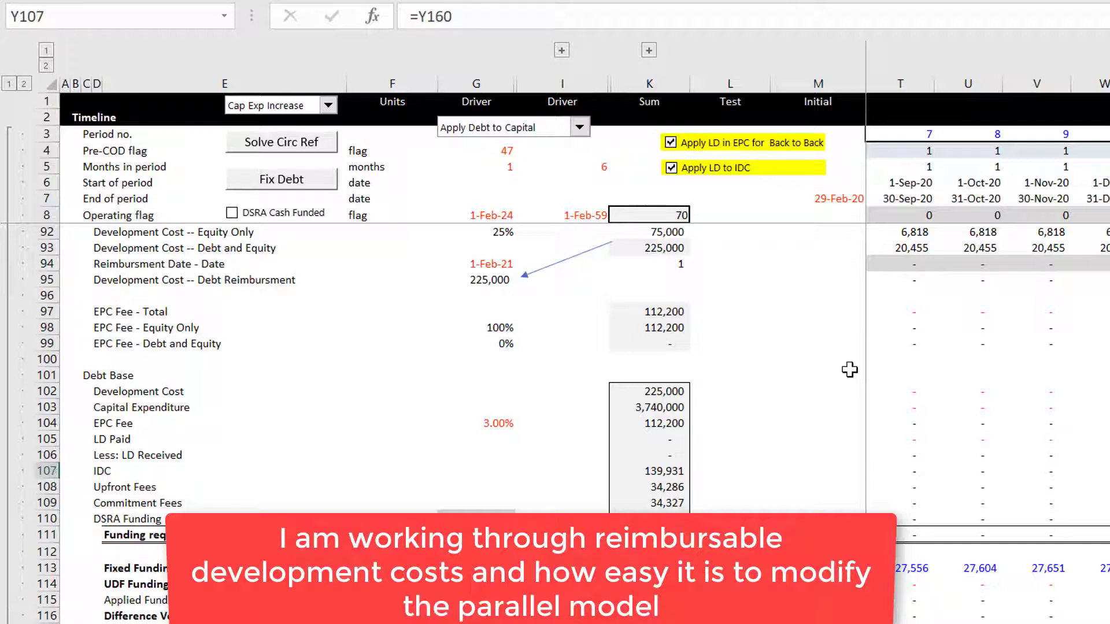
{"action": "key", "text": "Down"}
{"action": "key", "text": "Down"}
{"action": "key", "text": "Down"}
{"action": "key", "text": "Up"}
{"action": "key", "text": "Up"}
{"action": "key", "text": "Down"}
{"action": "key", "text": "Down"}
{"action": "key", "text": "Down"}
{"action": "key", "text": "Down"}
{"action": "key", "text": "Down"}
{"action": "key", "text": "Down"}
{"action": "key", "text": "Down"}
{"action": "key", "text": "Down"}
{"action": "key", "text": "Down"}
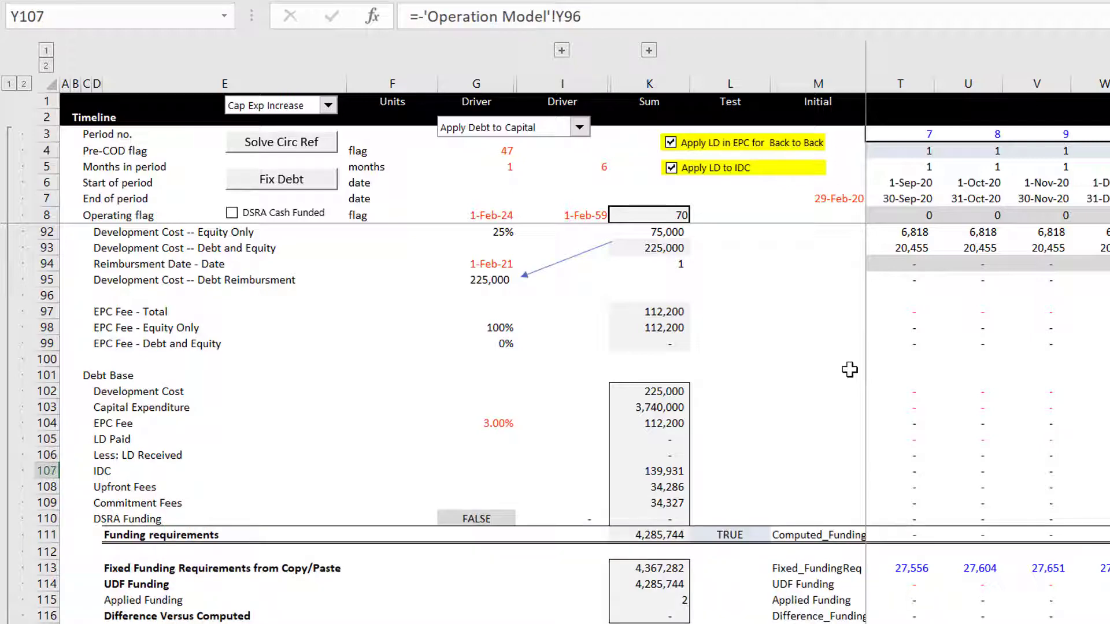
- Examine the February 2021 column down to the Upfront Equity Finding formula in Y122, and return to Applied Funding in Y115
{"action": "key", "text": "Down"}
{"action": "key", "text": "Down"}
{"action": "key", "text": "Down"}
{"action": "key", "text": "Down"}
{"action": "key", "text": "Down"}
{"action": "key", "text": "Down"}
{"action": "key", "text": "Down"}
{"action": "key", "text": "Down"}
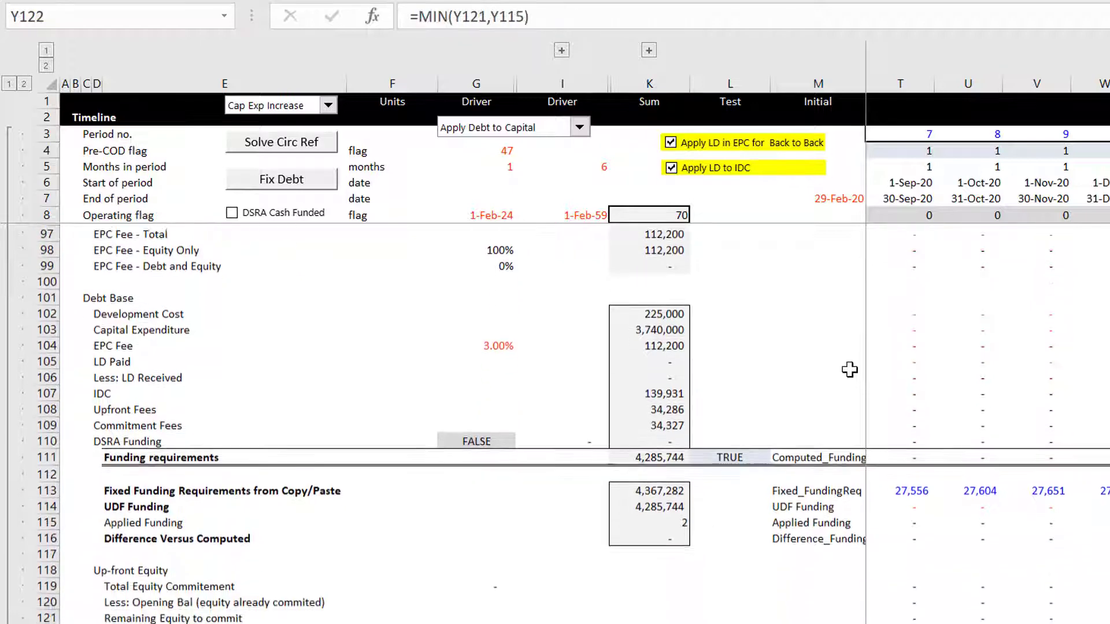
{"action": "key", "text": "Up"}
{"action": "key", "text": "Up"}
{"action": "key", "text": "Up"}
{"action": "key", "text": "Up"}
{"action": "key", "text": "Up"}
{"action": "key", "text": "Up"}
{"action": "key", "text": "Up"}
{"action": "key", "text": "Up"}
{"action": "key", "text": "Up"}
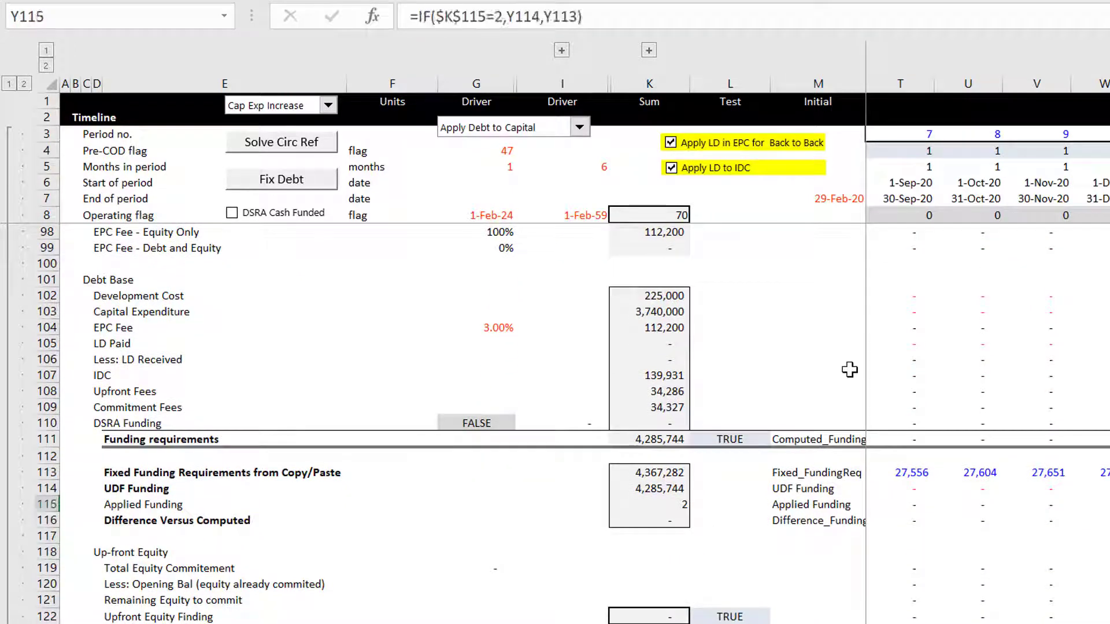
- Remove the bold formatting from the funding labels in E113:E116, from Fixed Funding Requirements to Difference Versus Computed
{"action": "key", "text": "Left"}
{"action": "key", "text": "Left"}
{"action": "key", "text": "Left"}
{"action": "key", "text": "Left"}
{"action": "key", "text": "Left"}
{"action": "key", "text": "Left"}
{"action": "key", "text": "Left"}
{"action": "key", "text": "Left"}
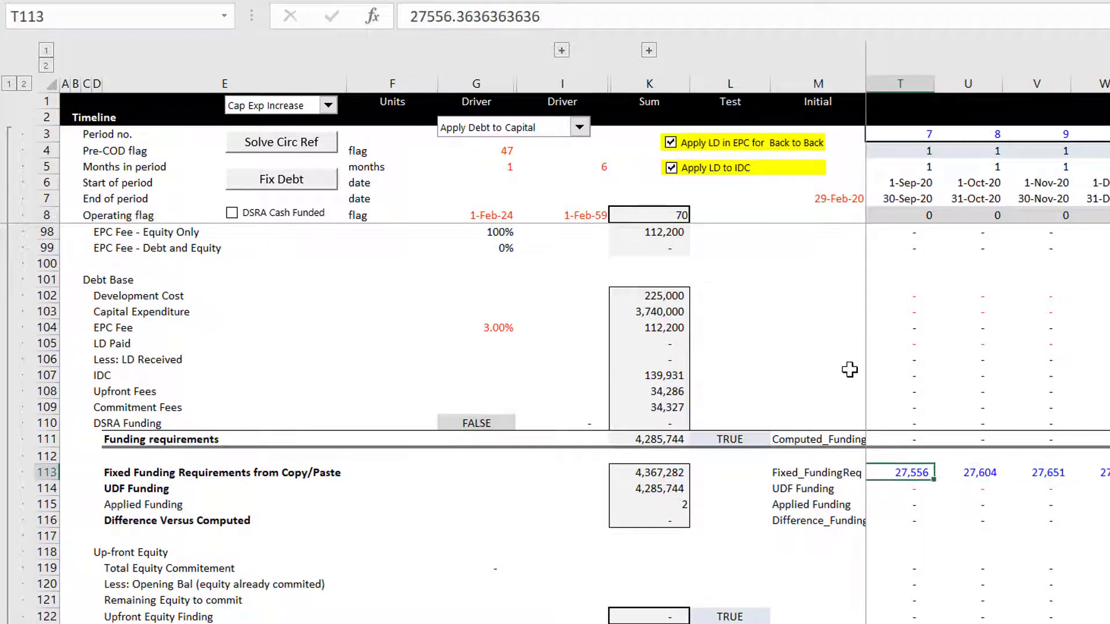
{"action": "key", "text": "Left"}
{"action": "key", "text": "Left"}
{"action": "key", "text": "Left"}
{"action": "key", "text": "Left"}
{"action": "key", "text": "Left"}
{"action": "key", "text": "Left"}
{"action": "key", "text": "Left"}
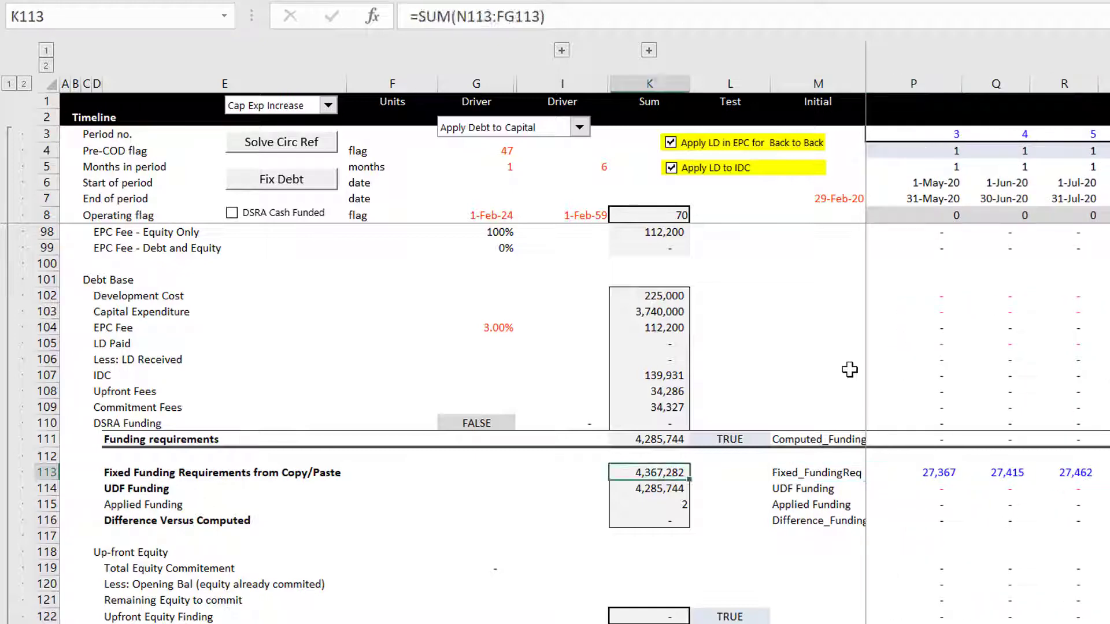
{"action": "key", "text": "shift+Down"}
{"action": "key", "text": "shift+Down"}
{"action": "key", "text": "shift+Down"}
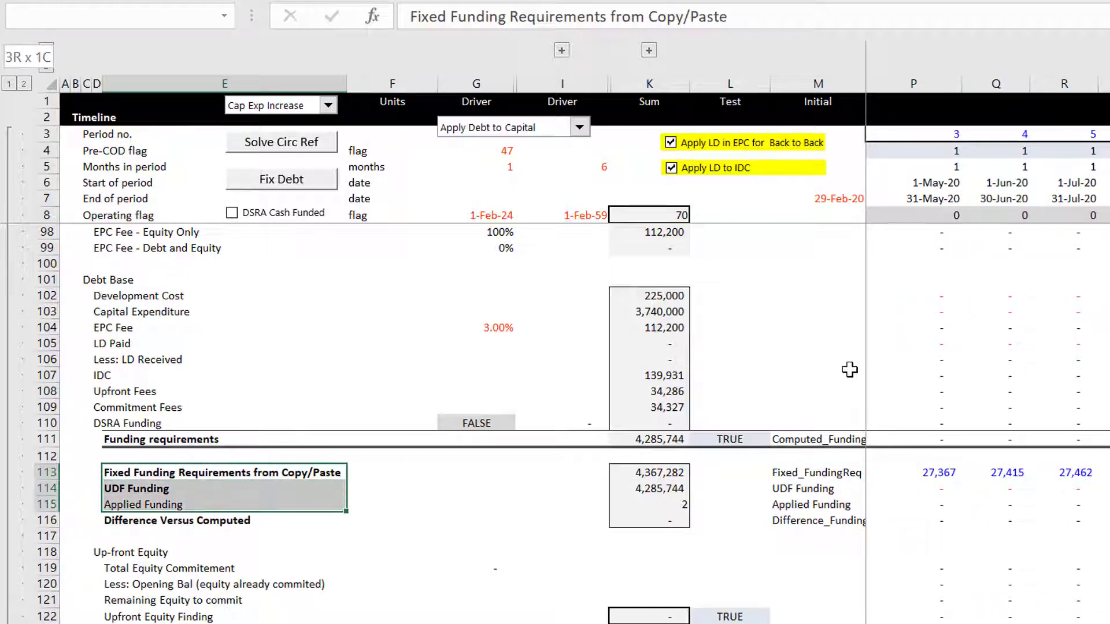
{"action": "key", "text": "ctrl+b"}
- Compare the February 2021 Fixed Funding, UDF Funding and Applied Funding cells in Y113:Y115
{"action": "key", "text": "Right"}
{"action": "key", "text": "Right"}
{"action": "key", "text": "Right"}
{"action": "key", "text": "Right"}
{"action": "key", "text": "Right"}
{"action": "key", "text": "Right"}
{"action": "key", "text": "Right"}
{"action": "key", "text": "Right"}
{"action": "key", "text": "Right"}
{"action": "key", "text": "Right"}
{"action": "key", "text": "Right"}
{"action": "key", "text": "Right"}
{"action": "key", "text": "Right"}
{"action": "key", "text": "Right"}
{"action": "key", "text": "Right"}
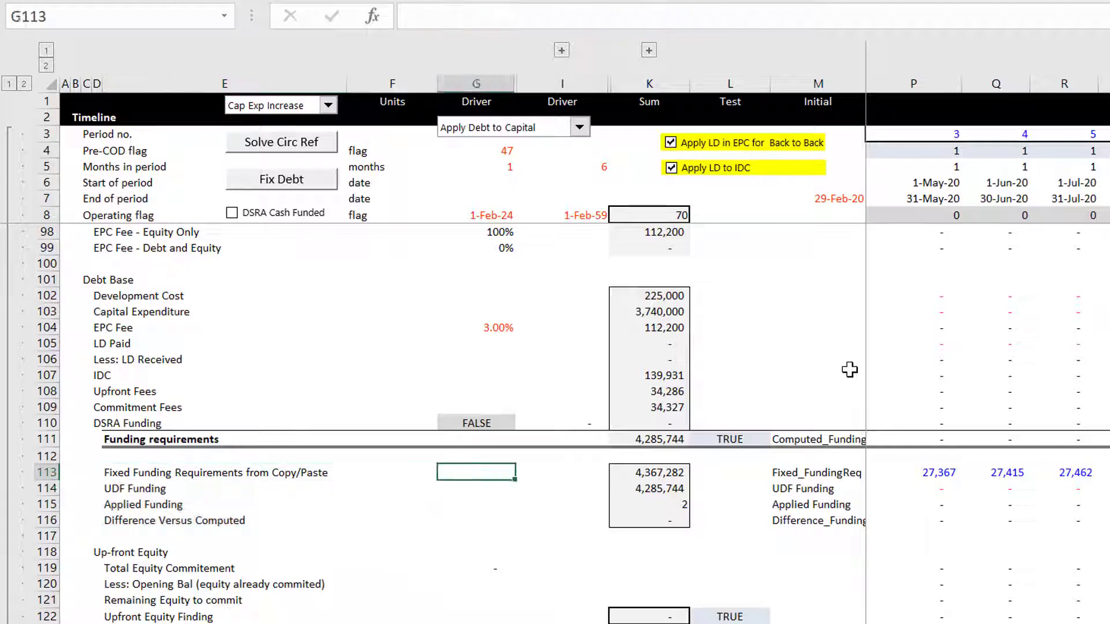
{"action": "key", "text": "Right"}
{"action": "key", "text": "Right"}
{"action": "key", "text": "Right"}
{"action": "key", "text": "Right"}
{"action": "key", "text": "Right"}
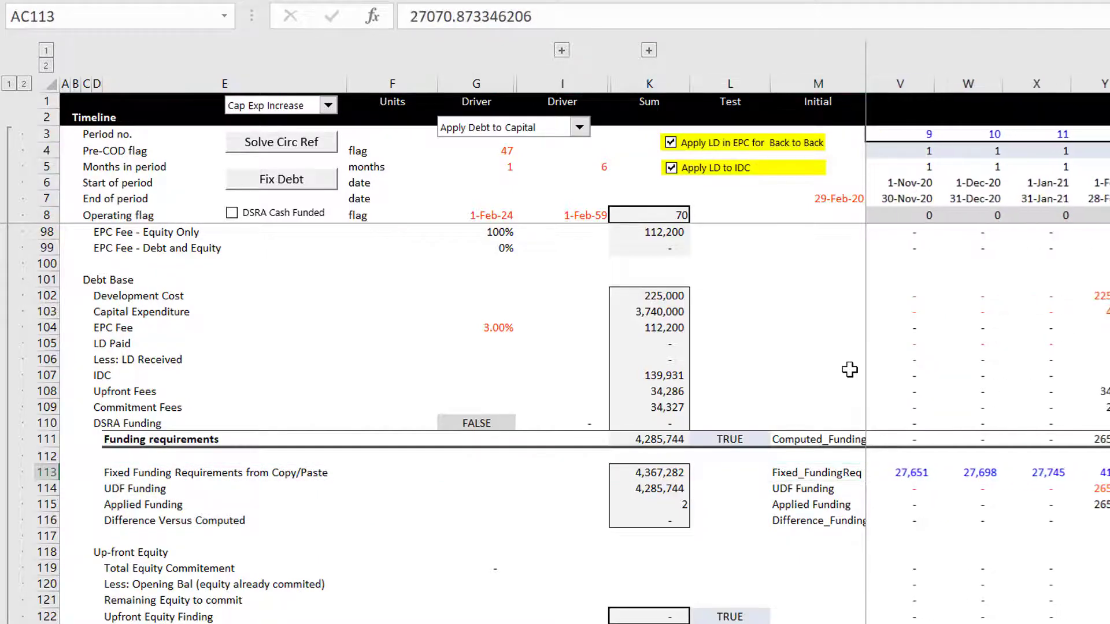
{"action": "key", "text": "Left"}
{"action": "key", "text": "Left"}
{"action": "key", "text": "Left"}
{"action": "key", "text": "Left"}
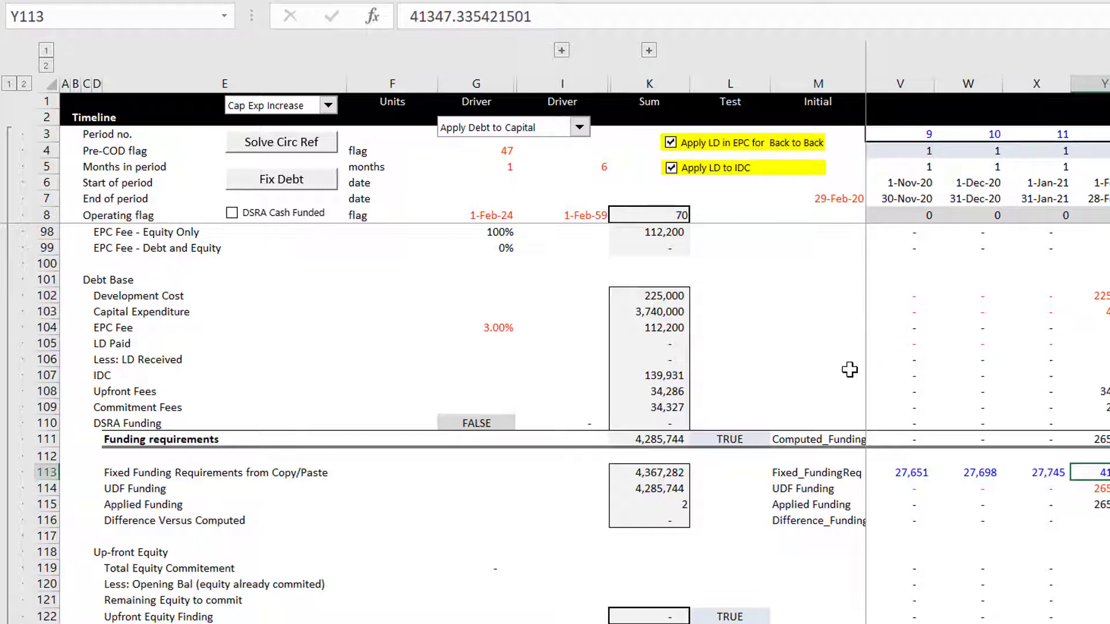
{"action": "key", "text": "Down"}
{"action": "key", "text": "Down"}
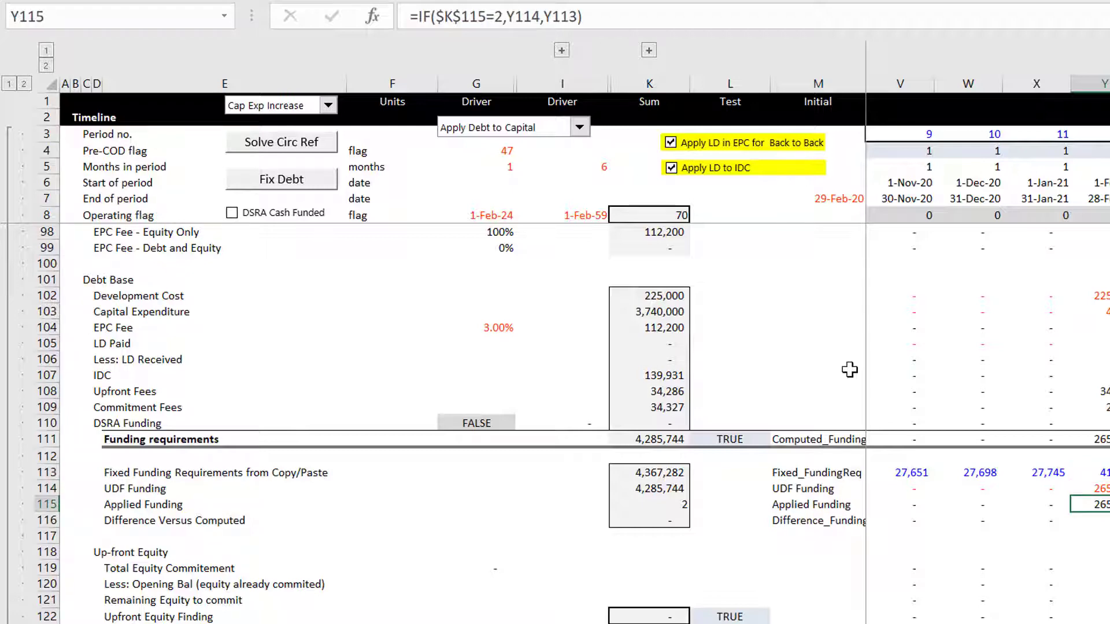
{"action": "key", "text": "Up"}
{"action": "key", "text": "Up"}
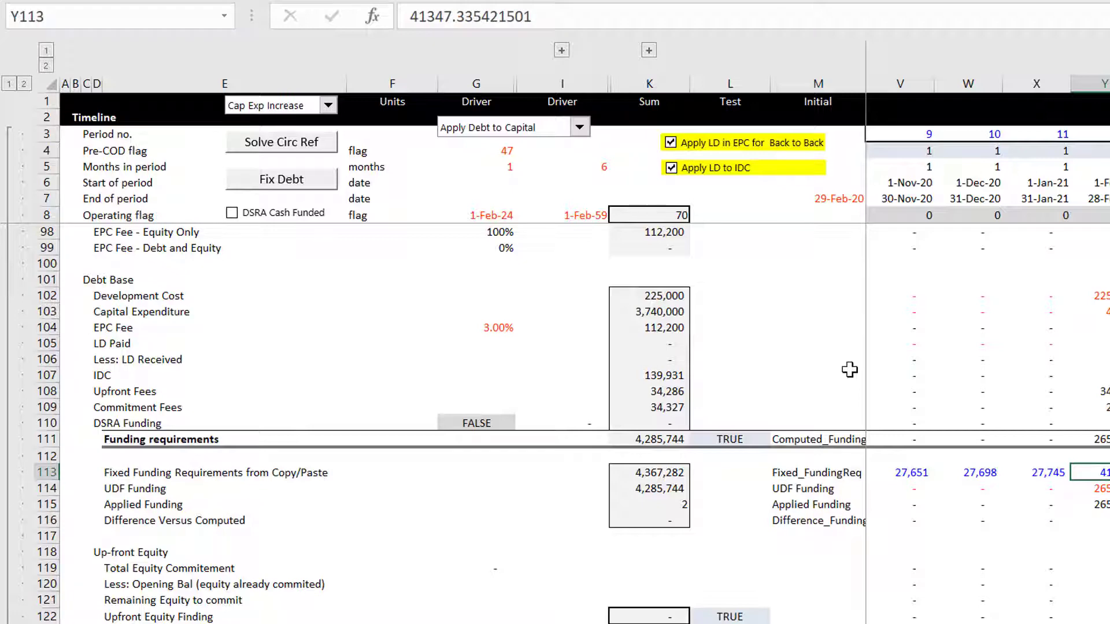
{"action": "key", "text": "Down"}
{"action": "key", "text": "Down"}
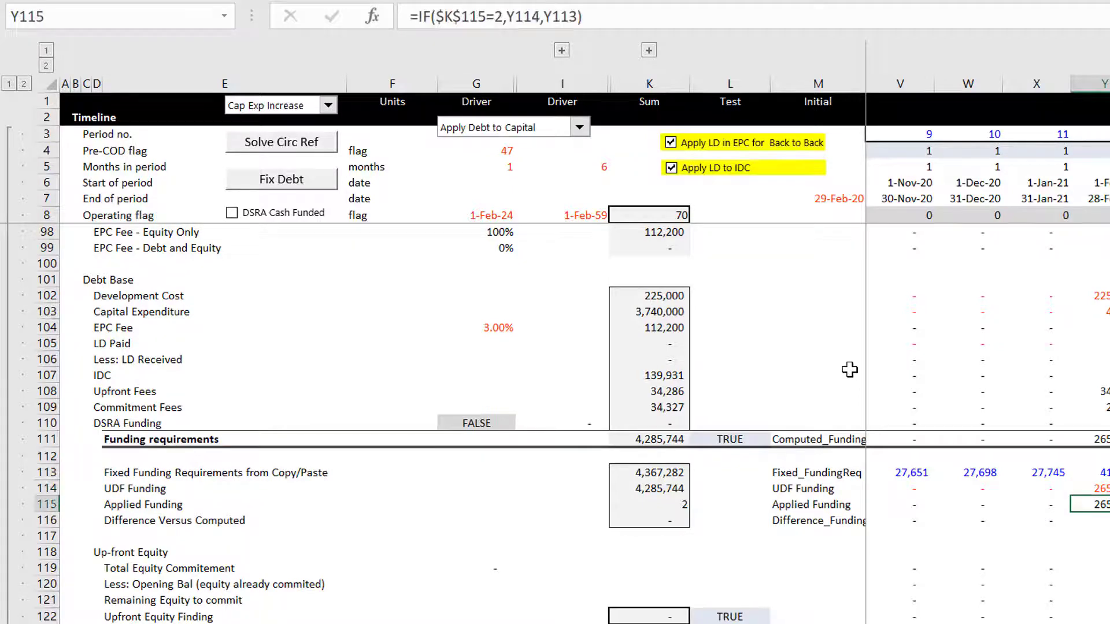
{"action": "key", "text": "Up"}
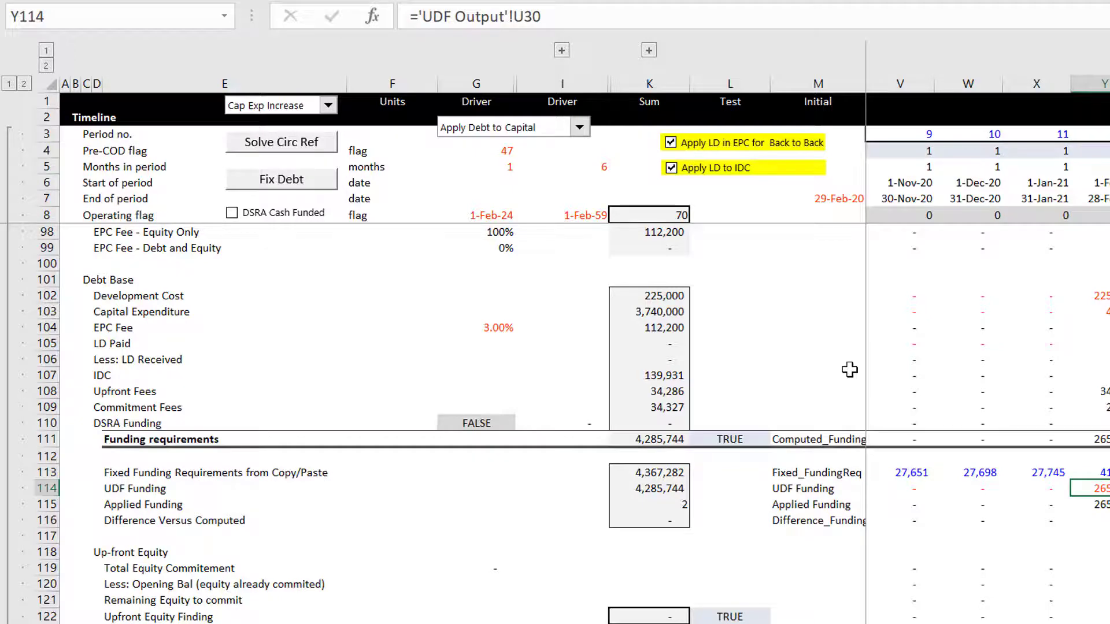
- Trace the February 2021 UDF Funding link in Y114 to its source on the UDF Output sheet, and return to the Financing Model
{"action": "key", "text": "ctrl+bracketleft"}
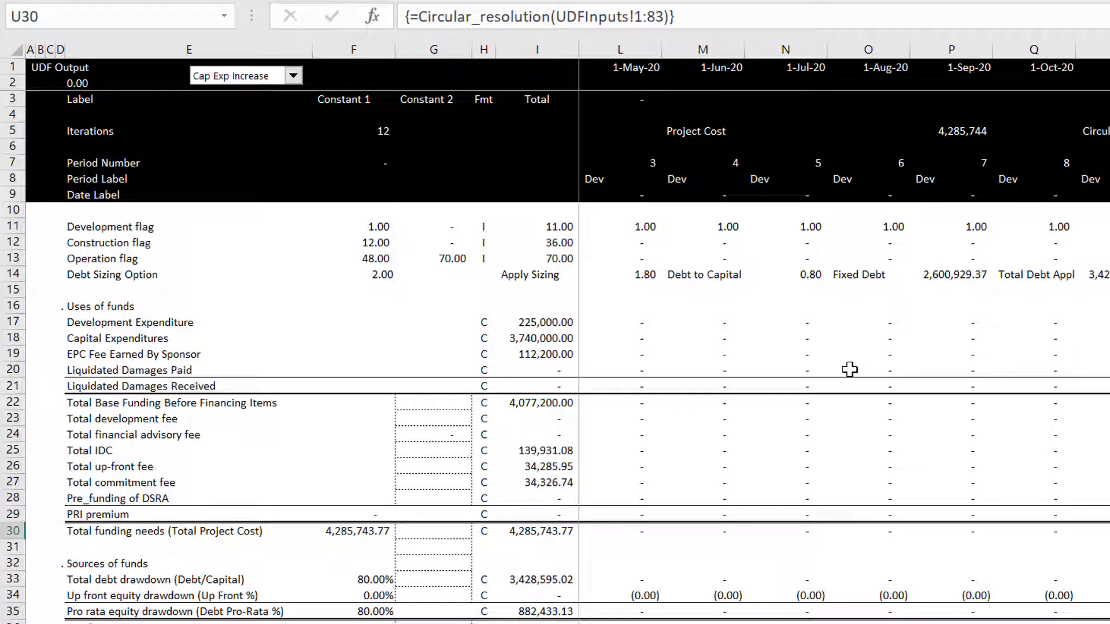
{"action": "key", "text": "F5"}
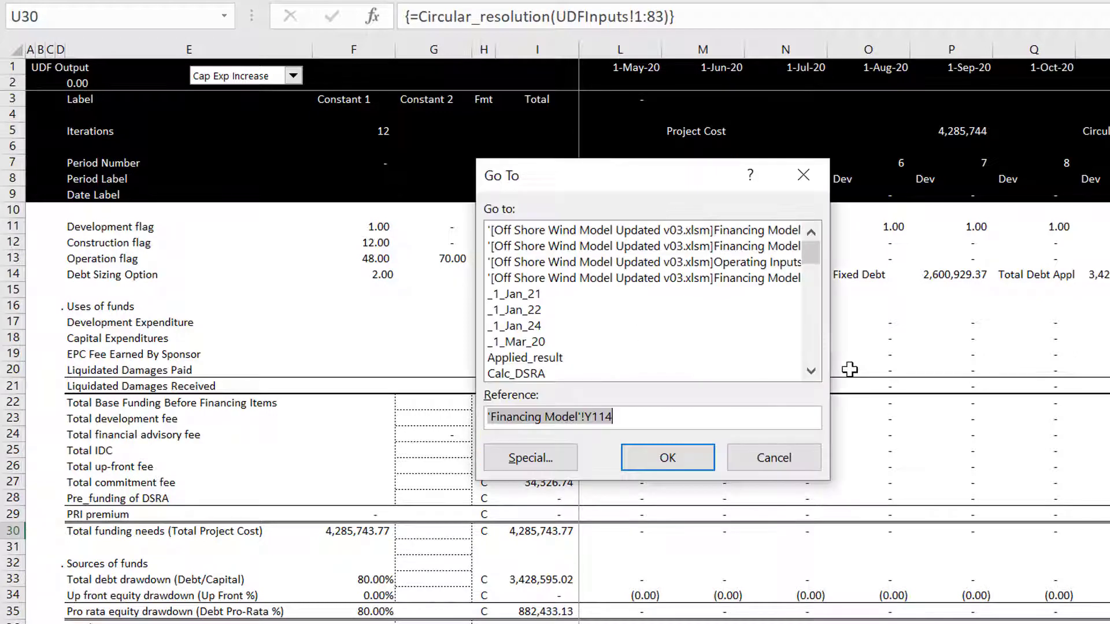
{"action": "key", "text": "Return"}
- Check the UDF Funding row from February 2021 back to the first period in N114
{"action": "key", "text": "Left"}
{"action": "key", "text": "Left"}
{"action": "key", "text": "Left"}
{"action": "key", "text": "Left"}
{"action": "key", "text": "Left"}
{"action": "key", "text": "Left"}
{"action": "key", "text": "Left"}
{"action": "key", "text": "Left"}
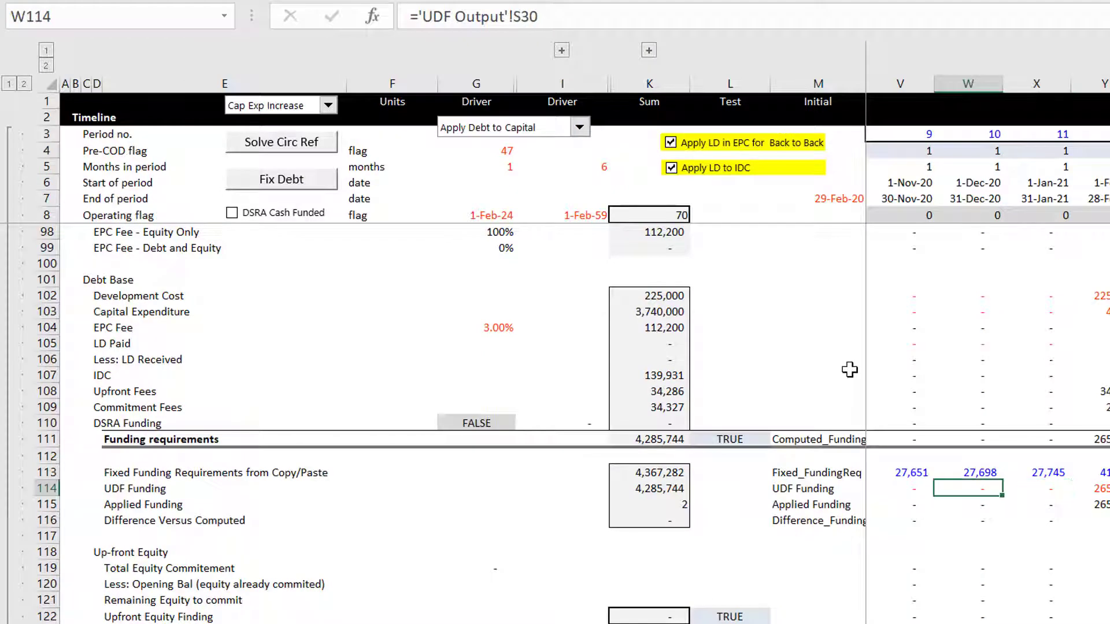
{"action": "key", "text": "Left"}
{"action": "key", "text": "Left"}
{"action": "key", "text": "Left"}
{"action": "key", "text": "Left"}
{"action": "key", "text": "Left"}
{"action": "key", "text": "Left"}
{"action": "key", "text": "Left"}
{"action": "key", "text": "Left"}
{"action": "key", "text": "Left"}
{"action": "key", "text": "Left"}
{"action": "key", "text": "Left"}
{"action": "key", "text": "Left"}
{"action": "key", "text": "Left"}
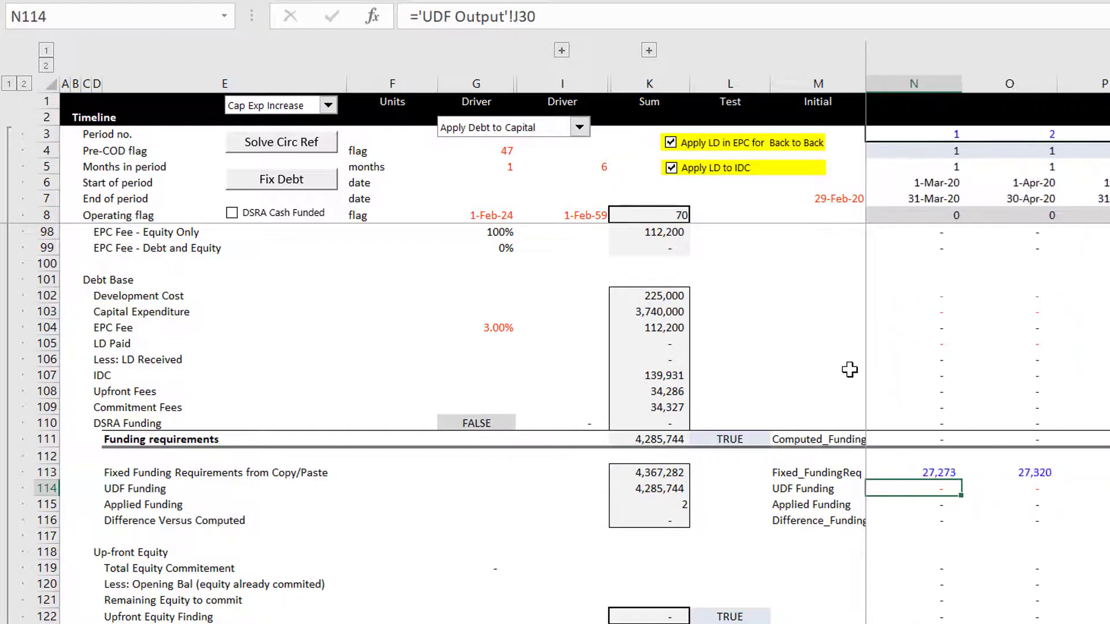
- Look along the Total Equity Commitment row from the first period to the February 2021 cell Y119
{"action": "key", "text": "Down"}
{"action": "key", "text": "Down"}
{"action": "key", "text": "Down"}
{"action": "key", "text": "Down"}
{"action": "key", "text": "Down"}
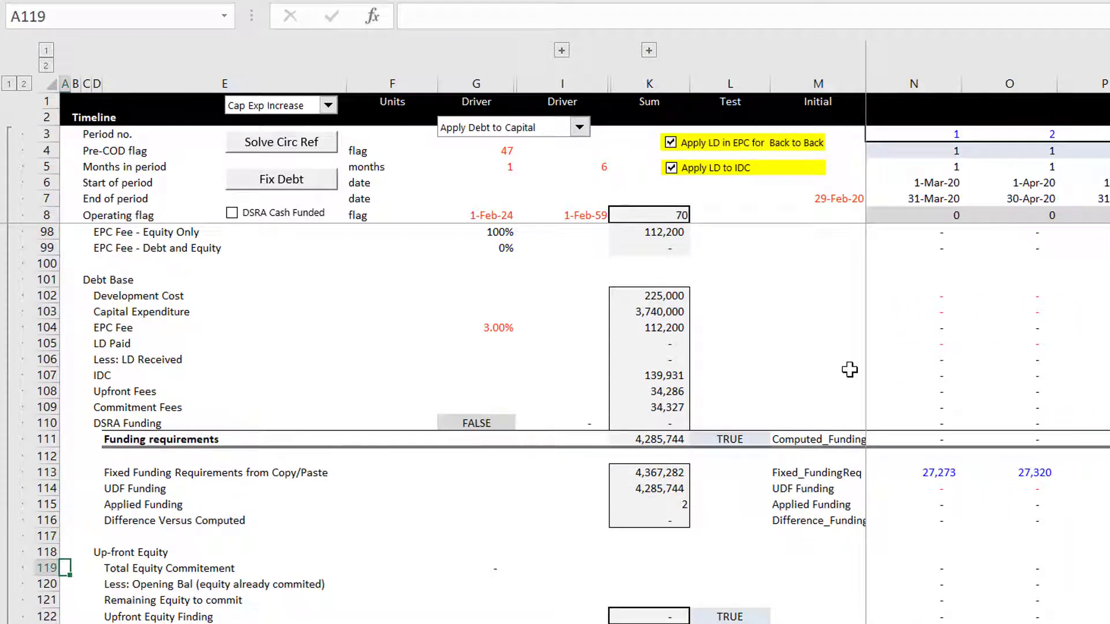
{"action": "key", "text": "Right"}
{"action": "key", "text": "Right"}
{"action": "key", "text": "Right"}
{"action": "key", "text": "Right"}
{"action": "key", "text": "Right"}
{"action": "key", "text": "Right"}
{"action": "key", "text": "Right"}
{"action": "key", "text": "Right"}
{"action": "key", "text": "Right"}
{"action": "key", "text": "Right"}
{"action": "key", "text": "Right"}
{"action": "key", "text": "Right"}
{"action": "key", "text": "Right"}
{"action": "key", "text": "Right"}
{"action": "key", "text": "Right"}
{"action": "key", "text": "Right"}
{"action": "key", "text": "Right"}
{"action": "key", "text": "Right"}
{"action": "key", "text": "Right"}
{"action": "key", "text": "Right"}
{"action": "key", "text": "Right"}
{"action": "key", "text": "Right"}
{"action": "key", "text": "Right"}
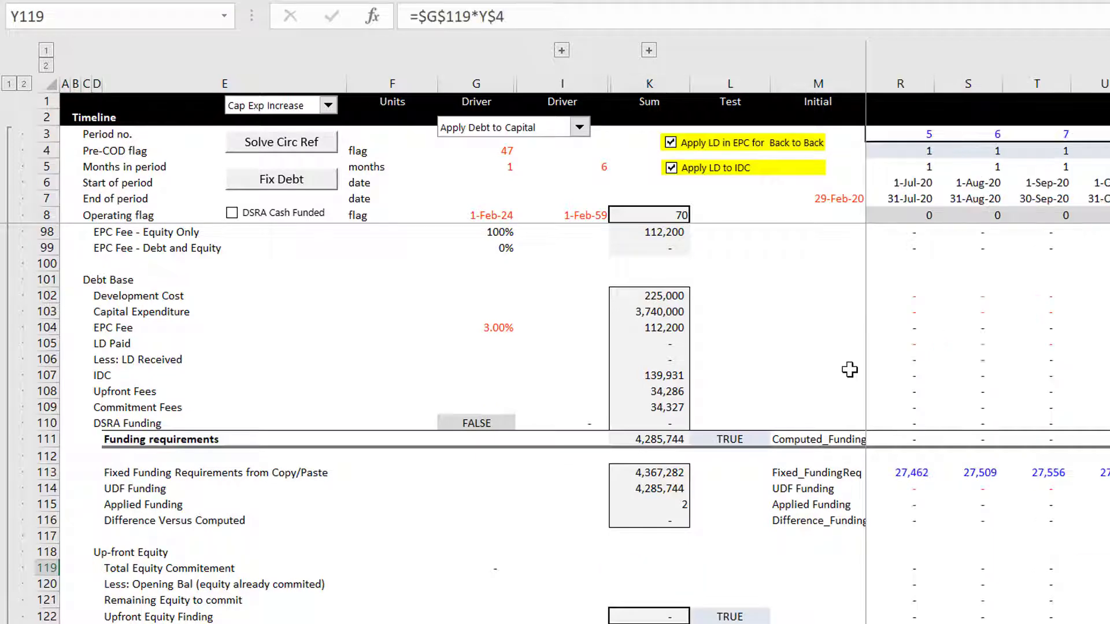
- Review the March 2021 formulas in column Z from the Up-front Equity block through the pro-rata financing and Equity Up-front balance
{"action": "key", "text": "Down"}
{"action": "key", "text": "Down"}
{"action": "key", "text": "Down"}
{"action": "key", "text": "Down"}
{"action": "key", "text": "Down"}
{"action": "key", "text": "Down"}
{"action": "key", "text": "Down"}
{"action": "key", "text": "Down"}
{"action": "key", "text": "Down"}
{"action": "key", "text": "Down"}
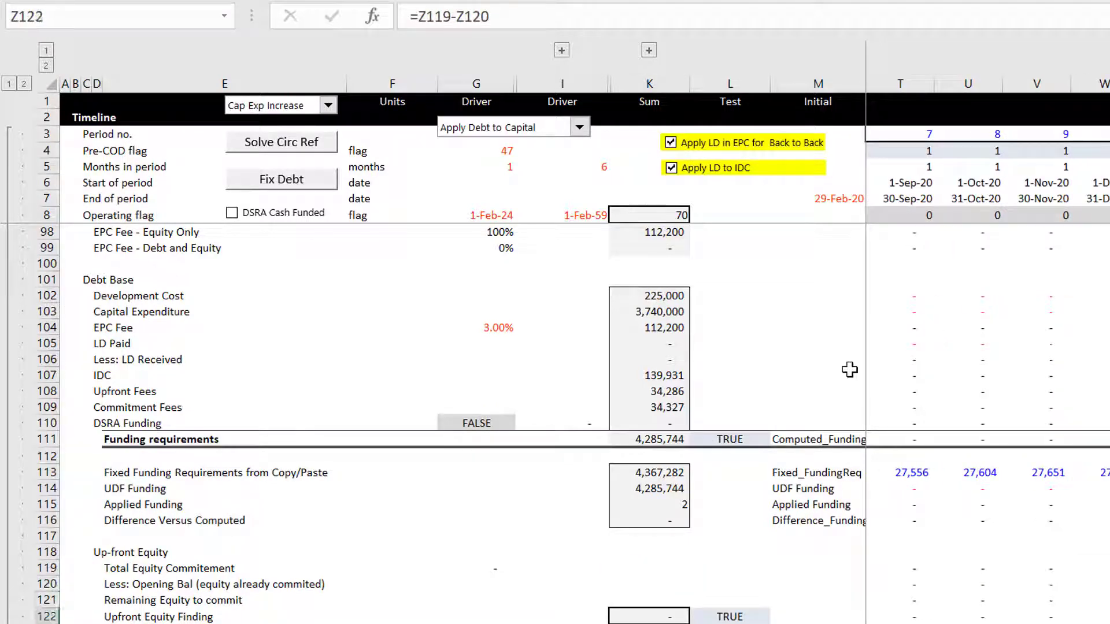
{"action": "key", "text": "Down"}
{"action": "key", "text": "Down"}
{"action": "key", "text": "Down"}
{"action": "key", "text": "Down"}
{"action": "key", "text": "Down"}
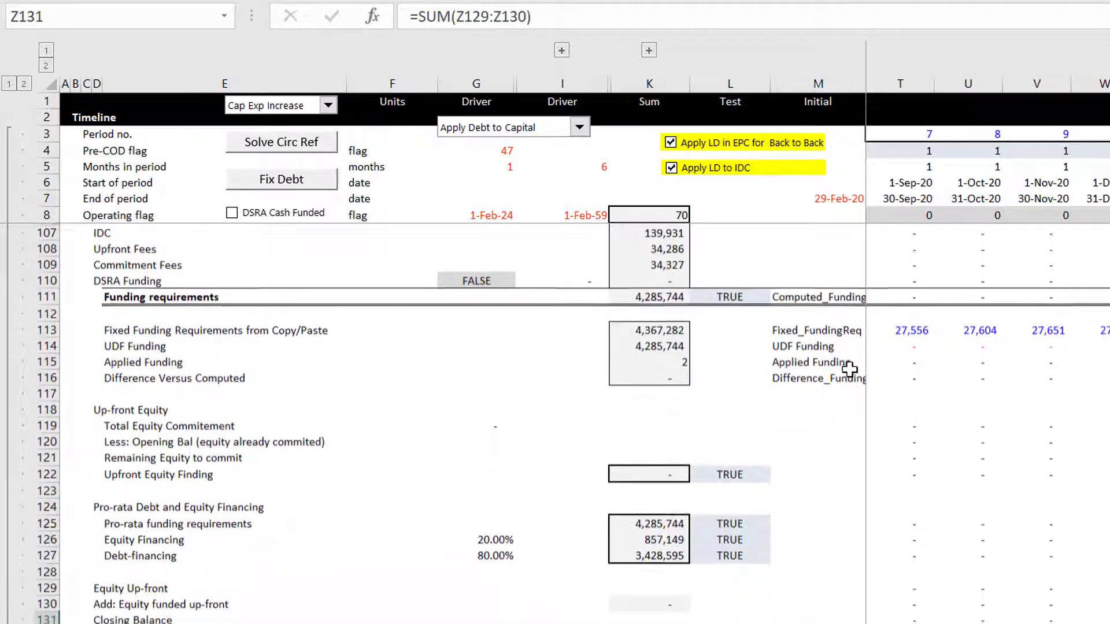
{"action": "key", "text": "Up"}
{"action": "key", "text": "Up"}
{"action": "key", "text": "Up"}
{"action": "key", "text": "Up"}
{"action": "key", "text": "Up"}
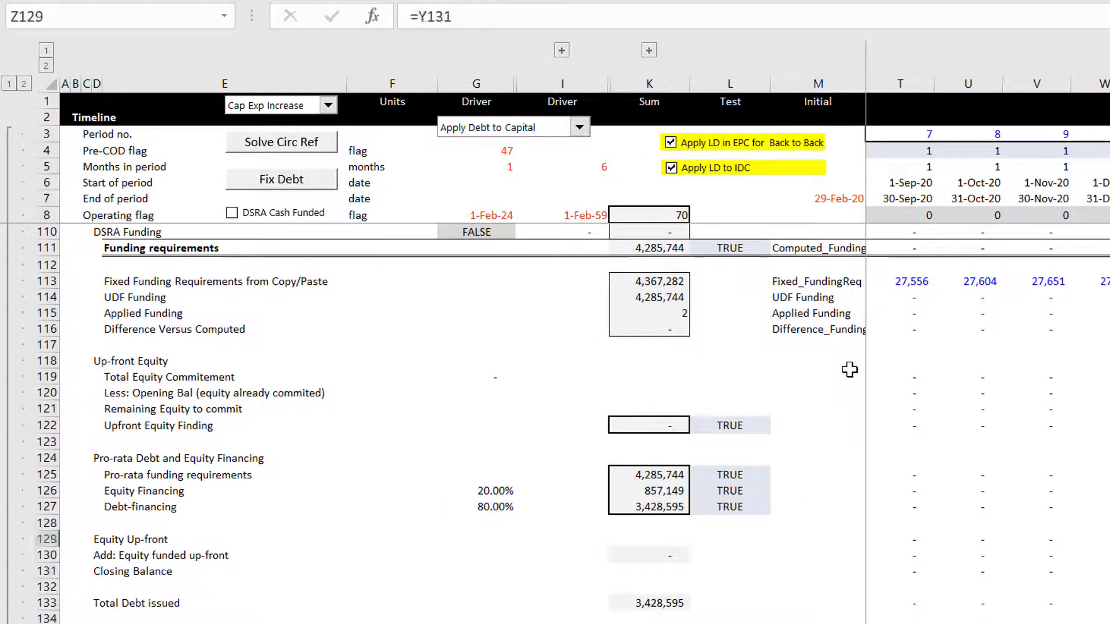
- Follow the February 2021 column from the pro-rata debt and equity rows to Total Equity Financing in Y137
{"action": "key", "text": "Left"}
{"action": "key", "text": "Up"}
{"action": "key", "text": "Up"}
{"action": "key", "text": "Down"}
{"action": "key", "text": "Down"}
{"action": "key", "text": "Down"}
{"action": "key", "text": "Down"}
{"action": "key", "text": "Down"}
{"action": "key", "text": "Down"}
{"action": "key", "text": "Down"}
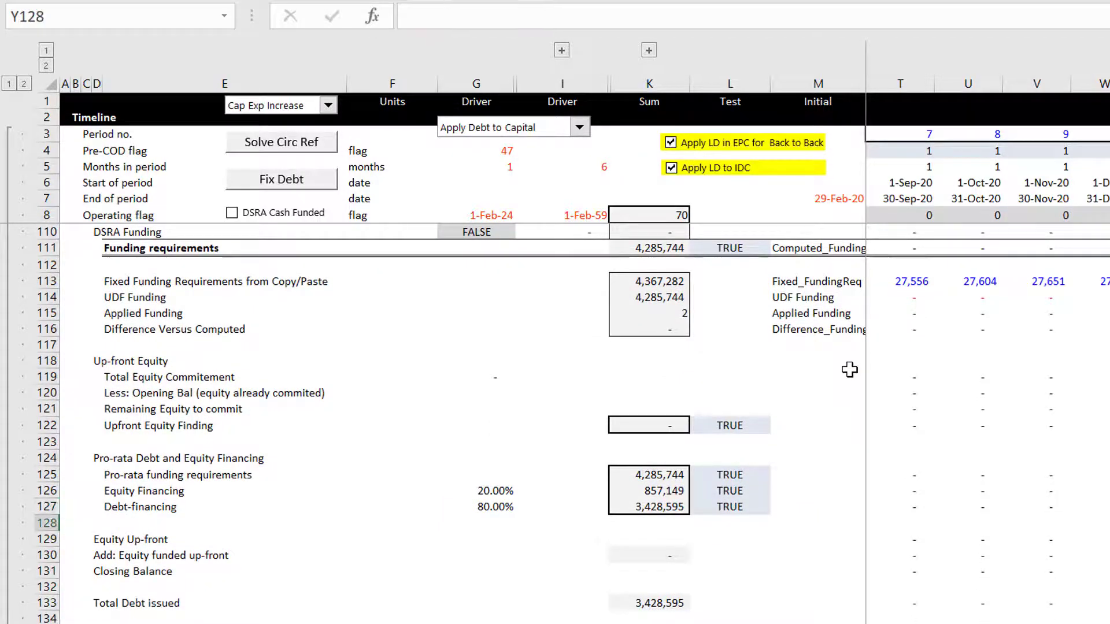
{"action": "key", "text": "Down"}
{"action": "key", "text": "Down"}
{"action": "key", "text": "Down"}
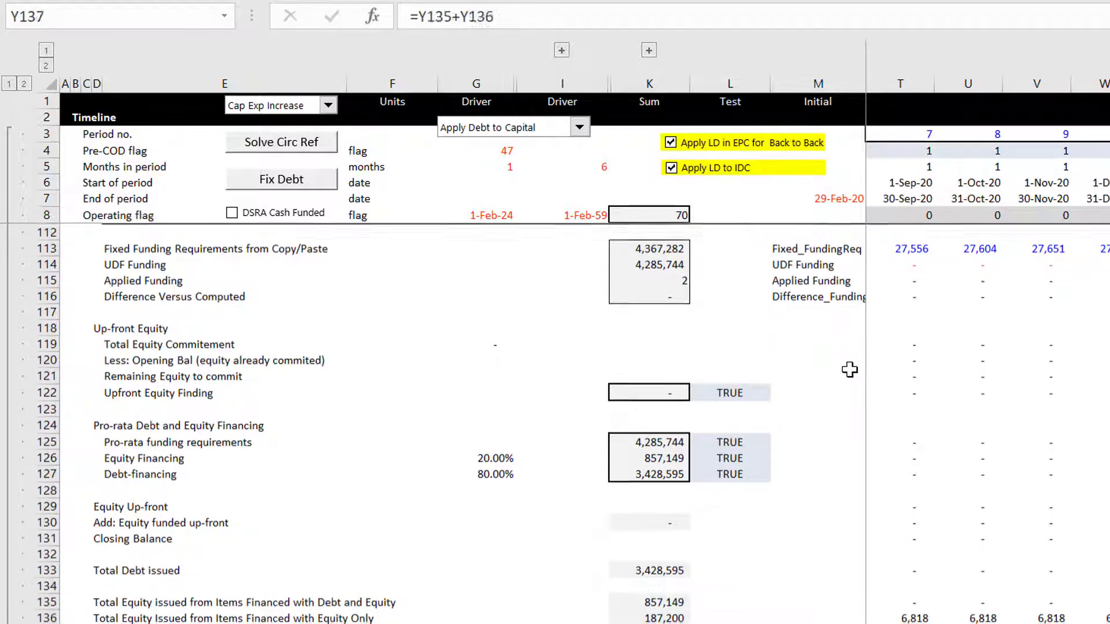
- Compare the February 2021 formulas for debt issued and the equity totals in Y133:Y137
{"action": "key", "text": "Down"}
{"action": "key", "text": "Up"}
{"action": "key", "text": "Up"}
{"action": "key", "text": "Up"}
{"action": "key", "text": "Down"}
{"action": "key", "text": "Down"}
{"action": "key", "text": "Up"}
{"action": "key", "text": "Up"}
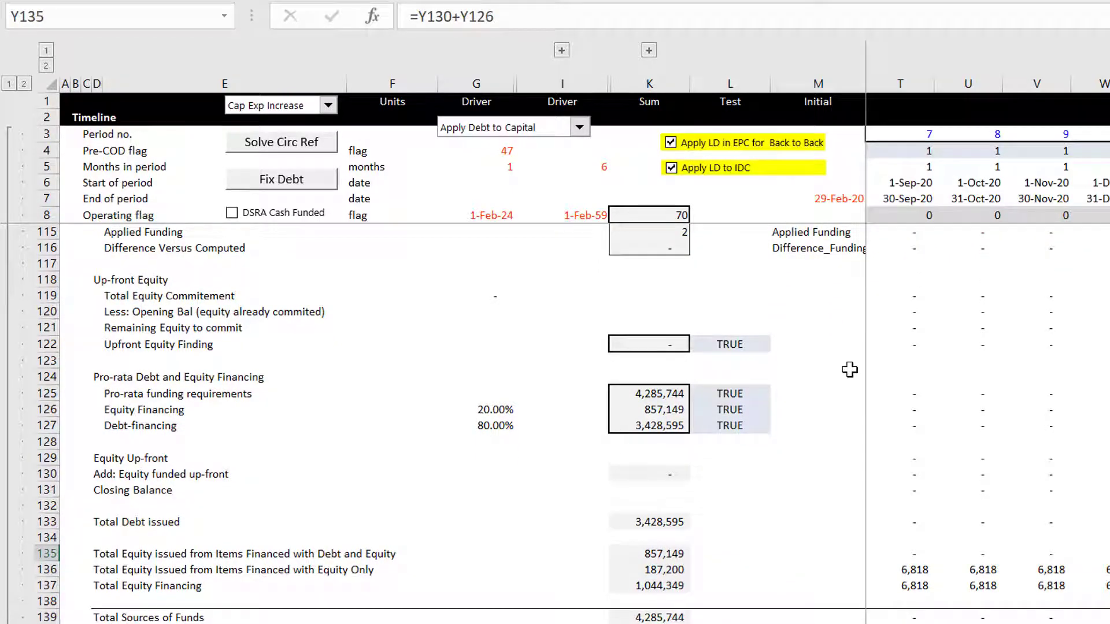
{"action": "key", "text": "Up"}
{"action": "key", "text": "Up"}
{"action": "key", "text": "Down"}
{"action": "key", "text": "Down"}
{"action": "key", "text": "Down"}
- Scan the Total Equity Issued from Items Financed with Equity Only row from the first period N136 across to AD136
{"action": "key", "text": "Left"}
{"action": "key", "text": "Left"}
{"action": "key", "text": "Left"}
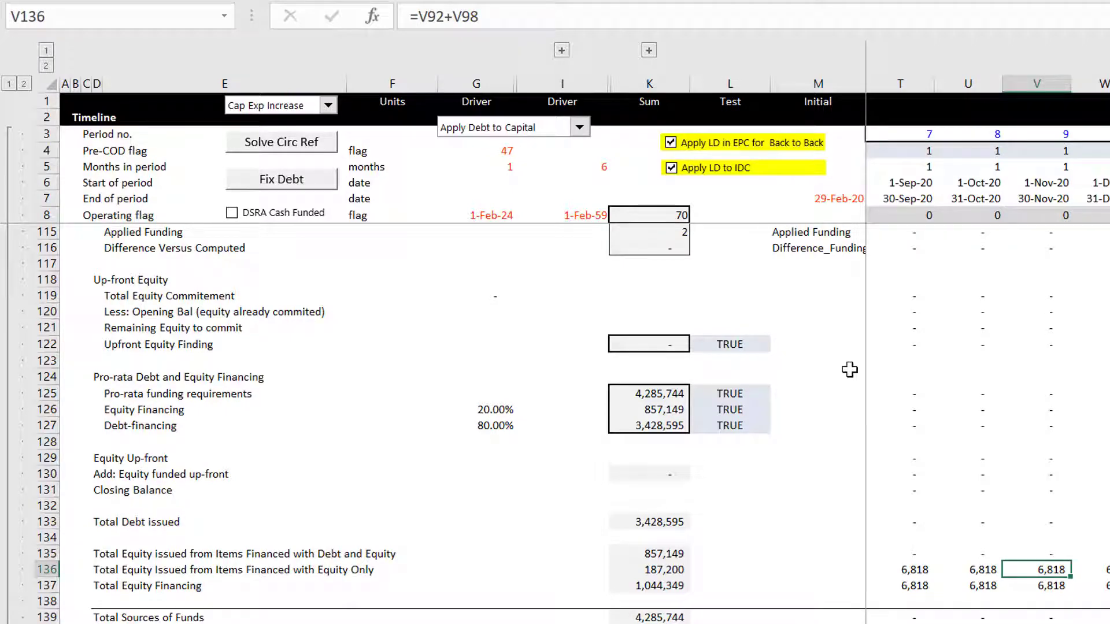
{"action": "key", "text": "ctrl+Left"}
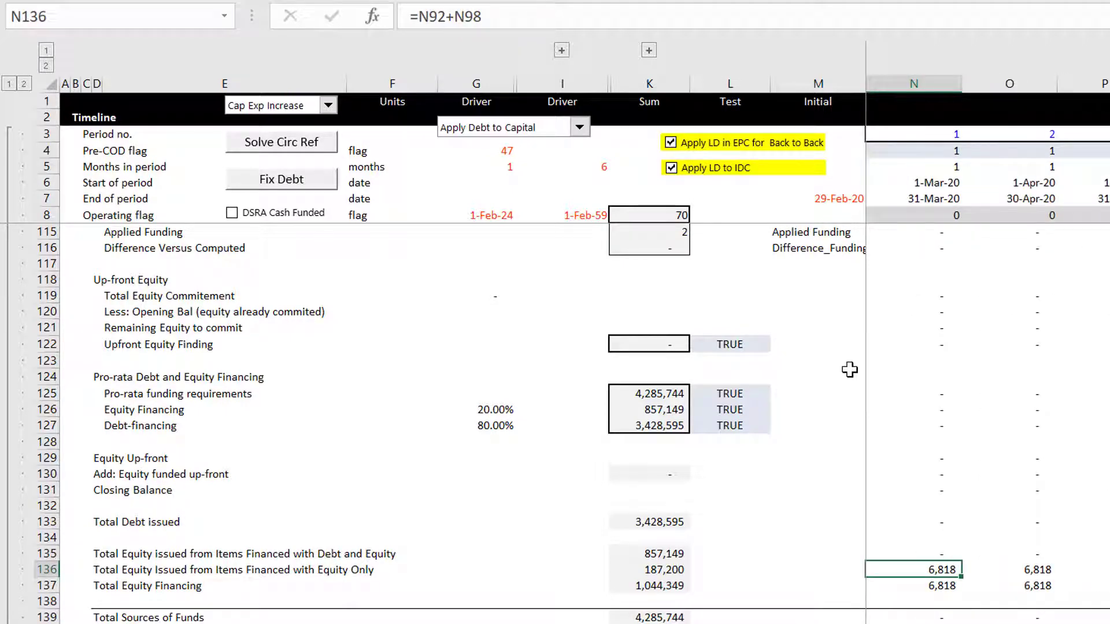
{"action": "key", "text": "Right"}
{"action": "key", "text": "Right"}
{"action": "key", "text": "Right"}
{"action": "key", "text": "Right"}
{"action": "key", "text": "Right"}
{"action": "key", "text": "Right"}
{"action": "key", "text": "Right"}
{"action": "key", "text": "Right"}
{"action": "key", "text": "Right"}
{"action": "key", "text": "Right"}
{"action": "key", "text": "Right"}
{"action": "key", "text": "Right"}
{"action": "key", "text": "Right"}
{"action": "key", "text": "Right"}
{"action": "key", "text": "Right"}
{"action": "key", "text": "Right"}
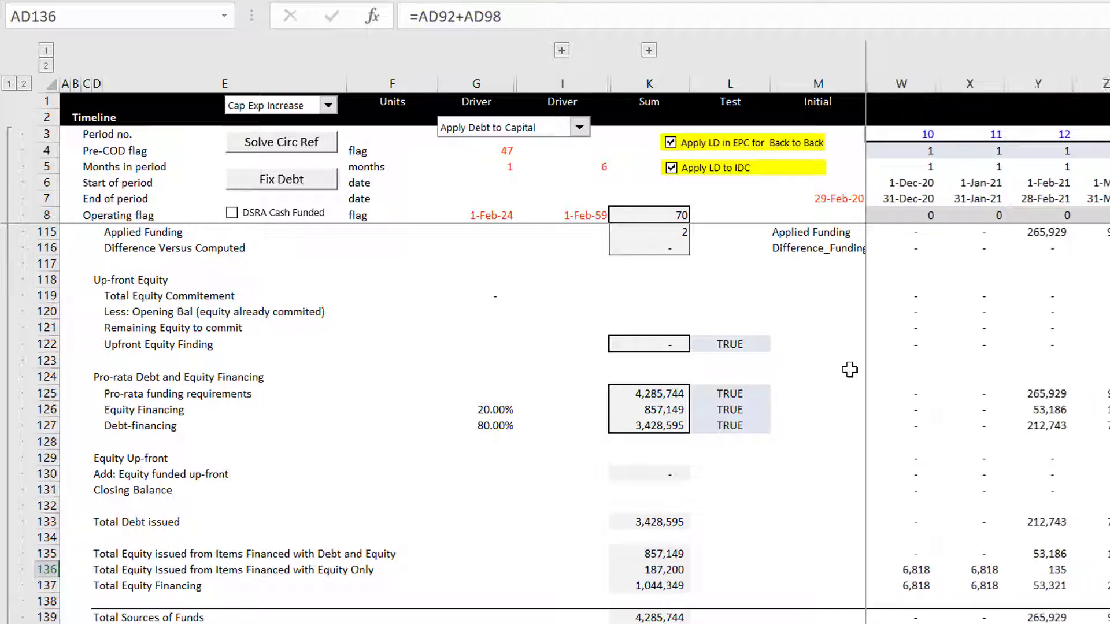
- Inspect the February 2021 equity-only formula in Y136 and compare it with the December 2020 cell W136
{"action": "key", "text": "Right"}
{"action": "key", "text": "Left"}
{"action": "key", "text": "Left"}
{"action": "key", "text": "Left"}
{"action": "key", "text": "Left"}
{"action": "key", "text": "Left"}
{"action": "key", "text": "Left"}
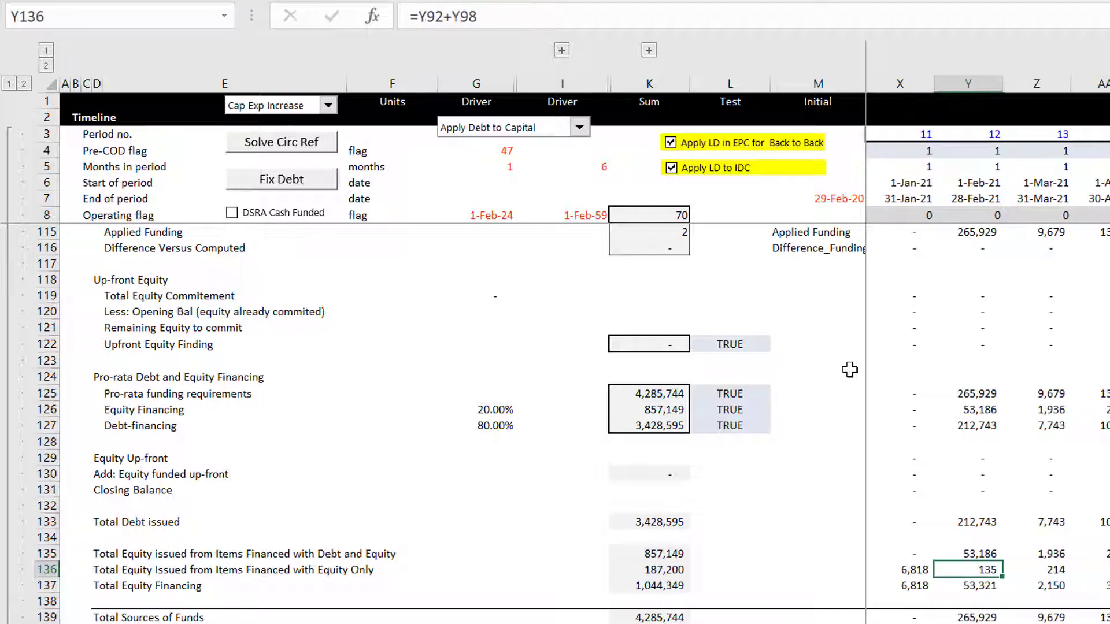
{"action": "key", "text": "F2"}
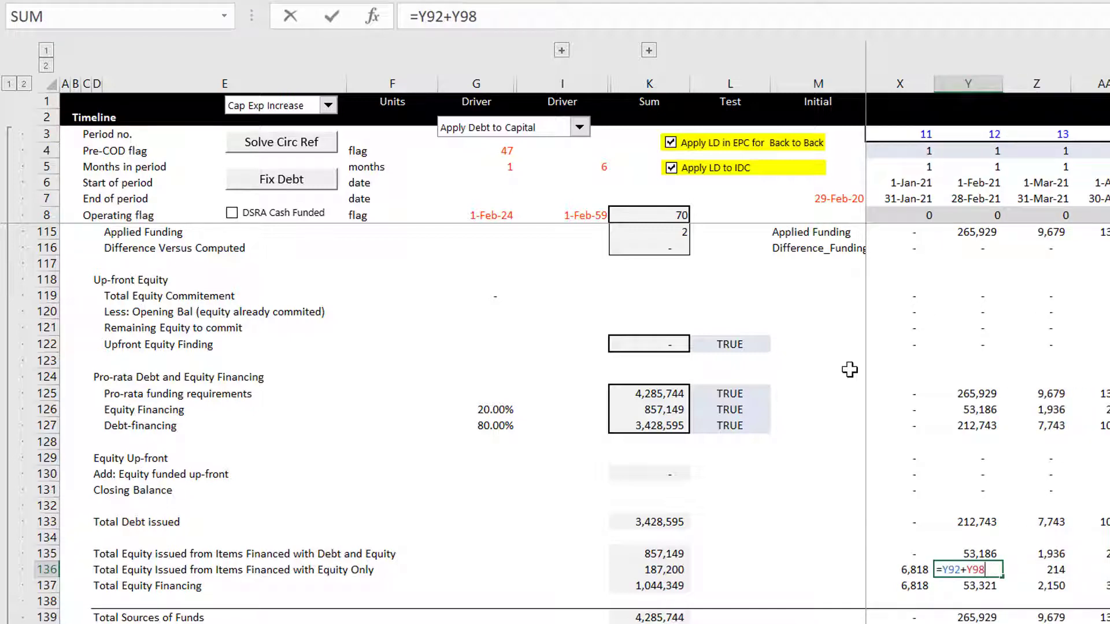
{"action": "key", "text": "Escape"}
{"action": "key", "text": "Left"}
{"action": "key", "text": "Left"}
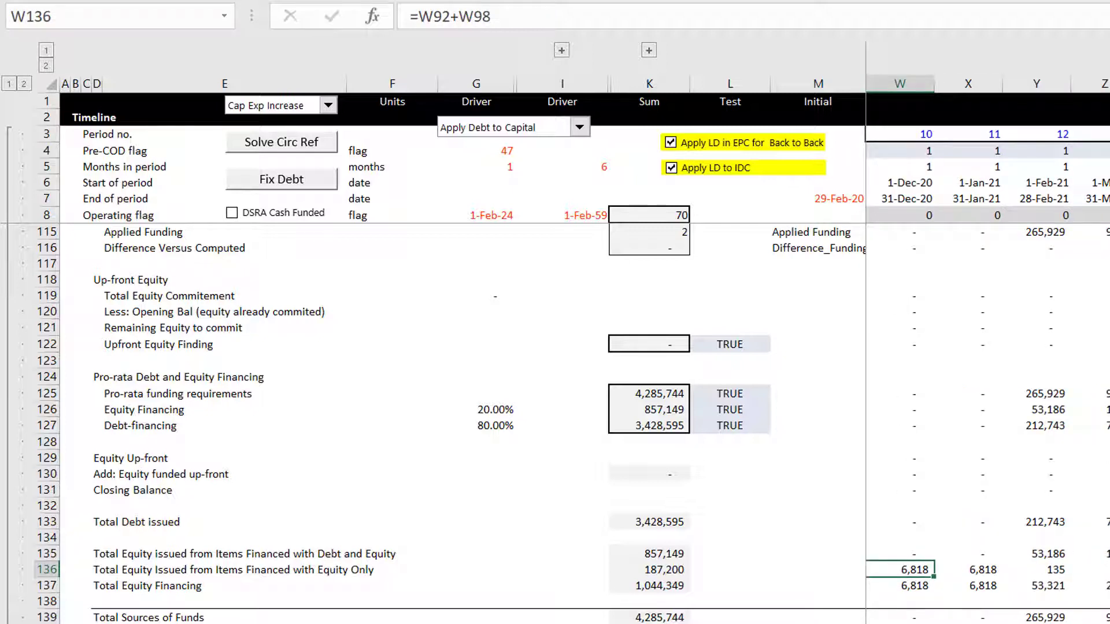
- Switch to the model version with EPC Fee - Debt and Equity at 100% and check its debt and equity totals in rows 130 to 137
{"action": "key", "text": "alt+Tab"}
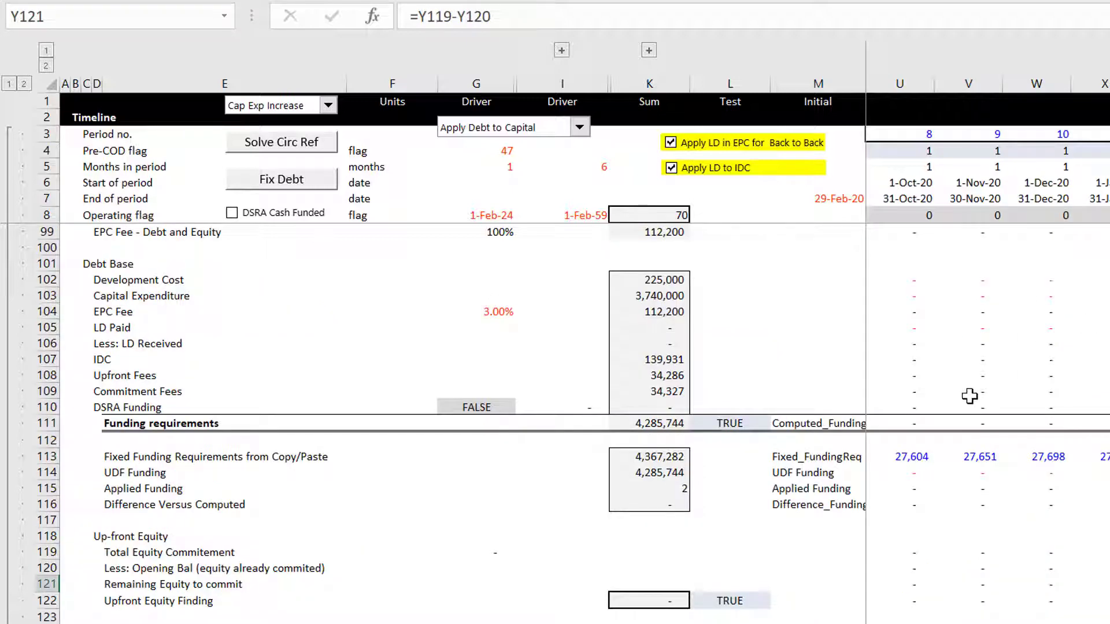
{"action": "left_click", "coordinate": [969, 396]}
{"action": "key", "text": "Up"}
{"action": "key", "text": "Up"}
{"action": "key", "text": "Up"}
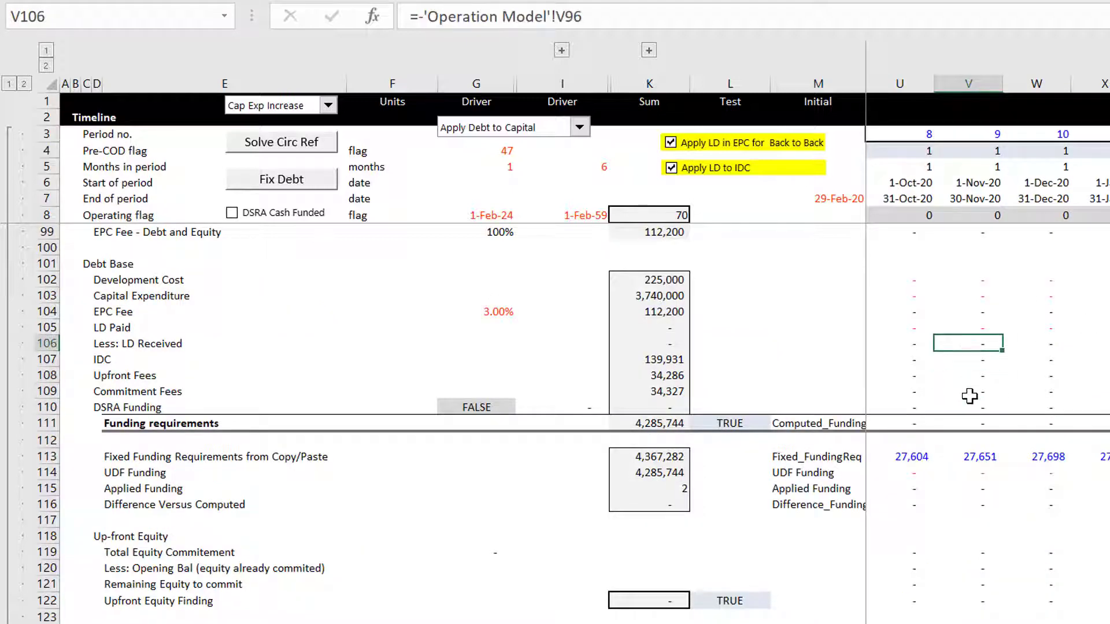
{"action": "key", "text": "Page_Down"}
{"action": "key", "text": "Up"}
{"action": "key", "text": "Up"}
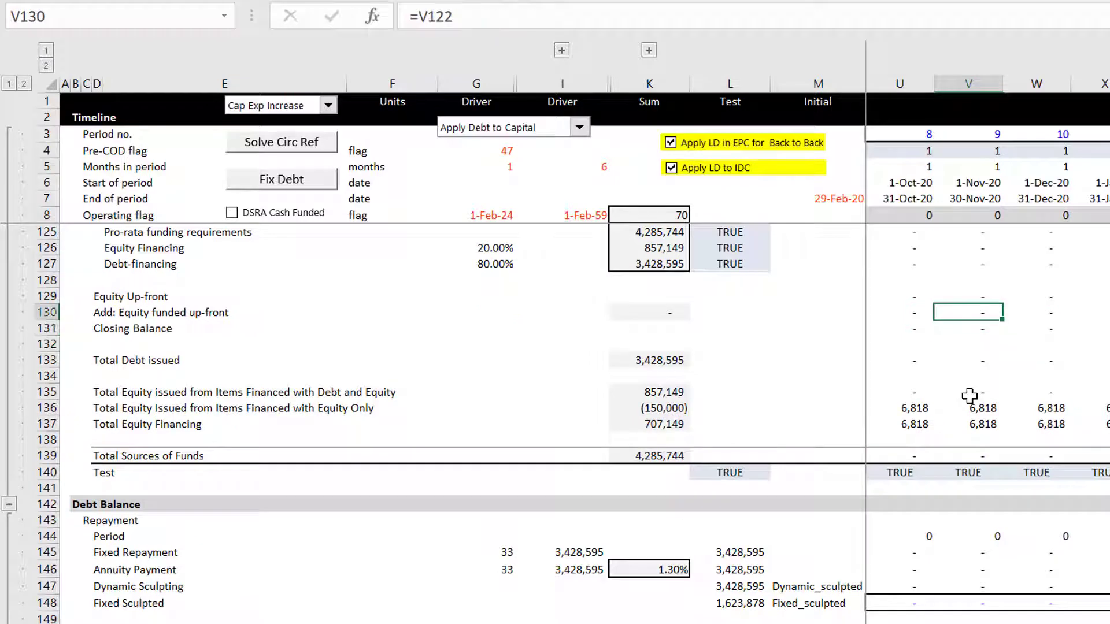
{"action": "key", "text": "Down"}
{"action": "key", "text": "Down"}
{"action": "key", "text": "Down"}
{"action": "key", "text": "Down"}
{"action": "key", "text": "Down"}
{"action": "key", "text": "Page_Up"}
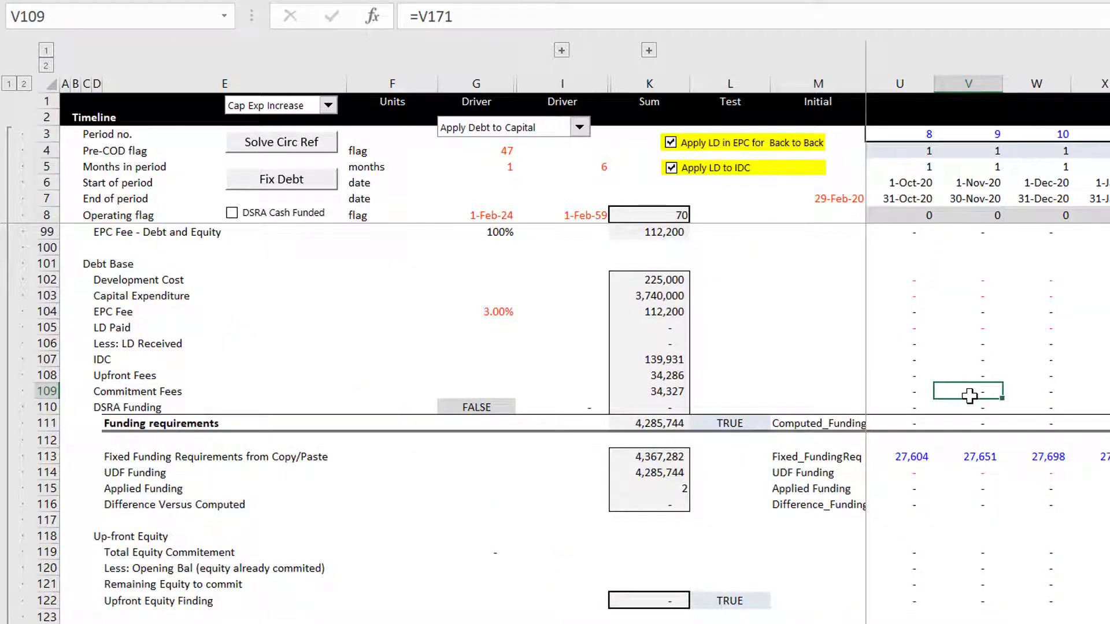
- Check the November 2020 Debt Base items in column V from Commitment Fees up to Capital Expenditure
{"action": "key", "text": "Up"}
{"action": "key", "text": "Up"}
{"action": "key", "text": "Up"}
{"action": "key", "text": "Up"}
{"action": "key", "text": "Up"}
{"action": "key", "text": "Up"}
{"action": "key", "text": "Up"}
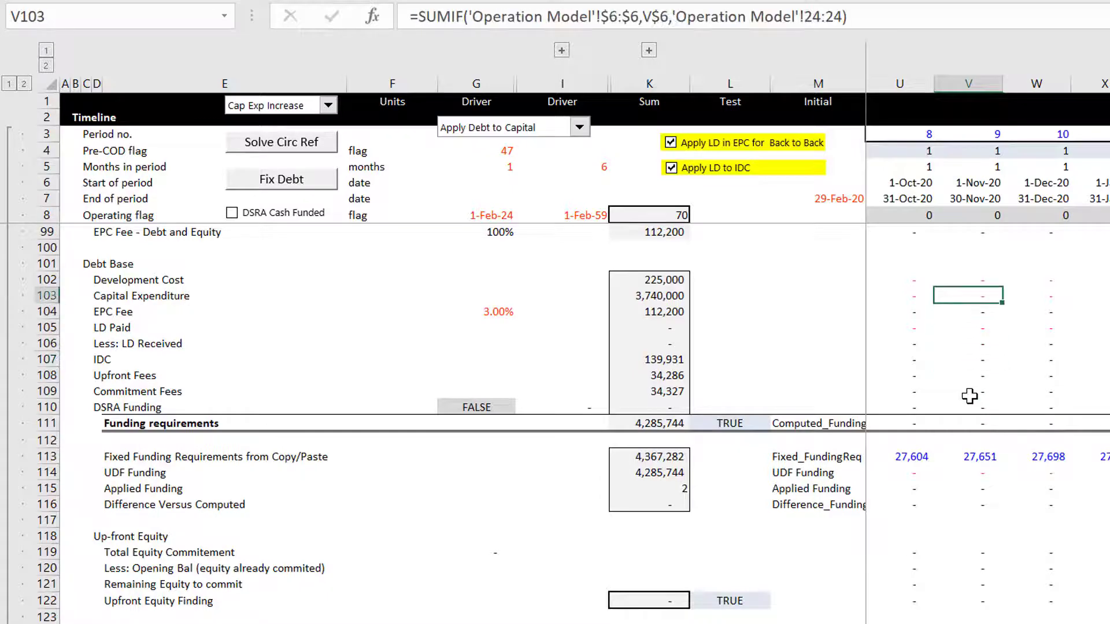
- Review the November 2020 column from the Debt Base items through the funding comparison to Difference Versus Computed in V116
{"action": "key", "text": "Down"}
{"action": "key", "text": "Down"}
{"action": "key", "text": "Down"}
{"action": "key", "text": "Down"}
{"action": "key", "text": "Down"}
{"action": "key", "text": "Down"}
{"action": "key", "text": "Down"}
{"action": "key", "text": "Down"}
{"action": "key", "text": "Down"}
{"action": "key", "text": "Down"}
{"action": "key", "text": "Down"}
{"action": "key", "text": "Down"}
{"action": "key", "text": "Down"}
{"action": "key", "text": "Down"}
{"action": "key", "text": "Down"}
{"action": "key", "text": "Down"}
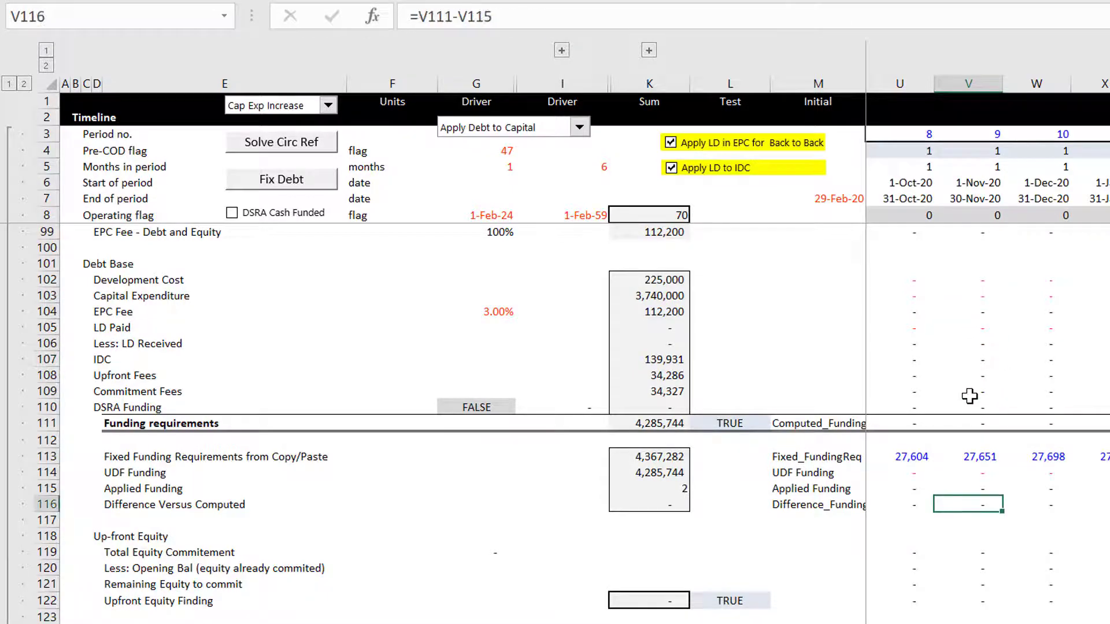
- Review the November 2020 Up-front Equity, pro-rata financing and Equity Up-front rows down to V132
{"action": "key", "text": "Down"}
{"action": "key", "text": "Down"}
{"action": "key", "text": "Down"}
{"action": "key", "text": "Down"}
{"action": "key", "text": "Down"}
{"action": "key", "text": "Down"}
{"action": "key", "text": "Down"}
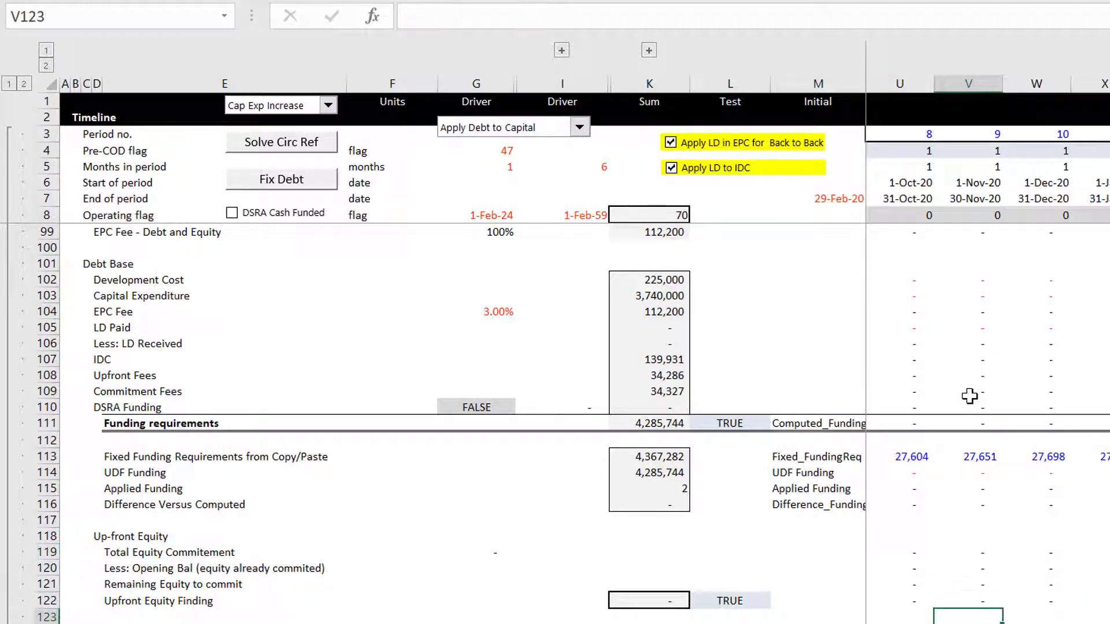
{"action": "key", "text": "Down"}
{"action": "key", "text": "Down"}
{"action": "key", "text": "Down"}
{"action": "key", "text": "Down"}
{"action": "key", "text": "Down"}
{"action": "key", "text": "Down"}
{"action": "key", "text": "Down"}
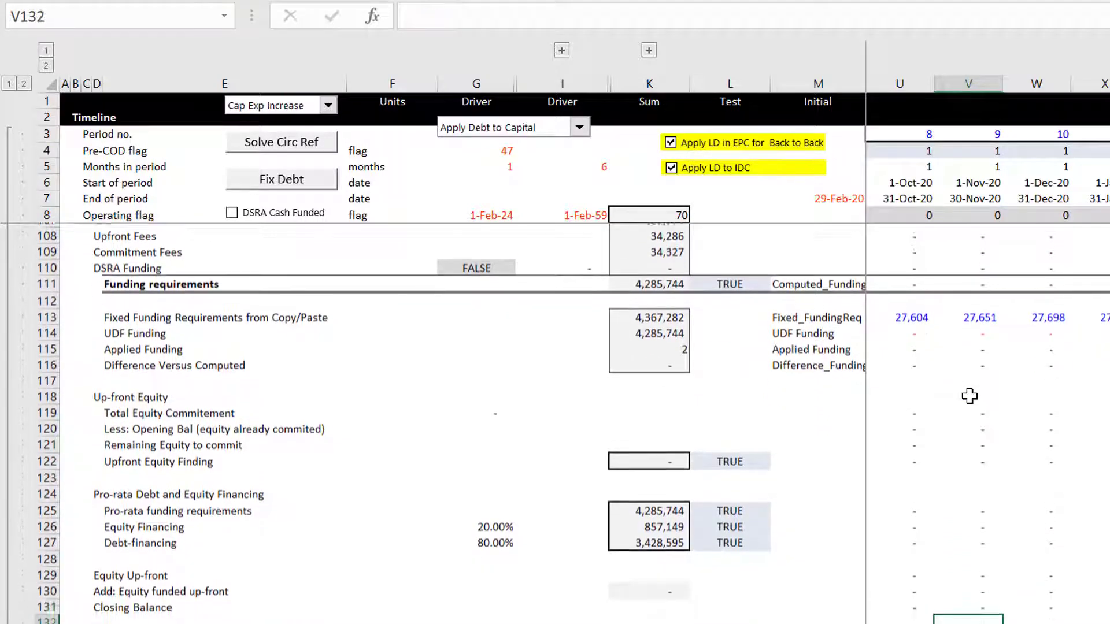
- Review the November 2020 column from the Equity Up-front rows back up to the construction funding heading in row 88
{"action": "key", "text": "Up"}
{"action": "key", "text": "Up"}
{"action": "key", "text": "Up"}
{"action": "key", "text": "Up"}
{"action": "key", "text": "Up"}
{"action": "key", "text": "Up"}
{"action": "key", "text": "Up"}
{"action": "key", "text": "Up"}
{"action": "key", "text": "Up"}
{"action": "key", "text": "Up"}
{"action": "key", "text": "Up"}
{"action": "key", "text": "Up"}
{"action": "key", "text": "Up"}
{"action": "key", "text": "Up"}
{"action": "key", "text": "Up"}
{"action": "key", "text": "Up"}
{"action": "key", "text": "Up"}
{"action": "key", "text": "Up"}
{"action": "key", "text": "Up"}
{"action": "key", "text": "Up"}
{"action": "key", "text": "Up"}
{"action": "key", "text": "Up"}
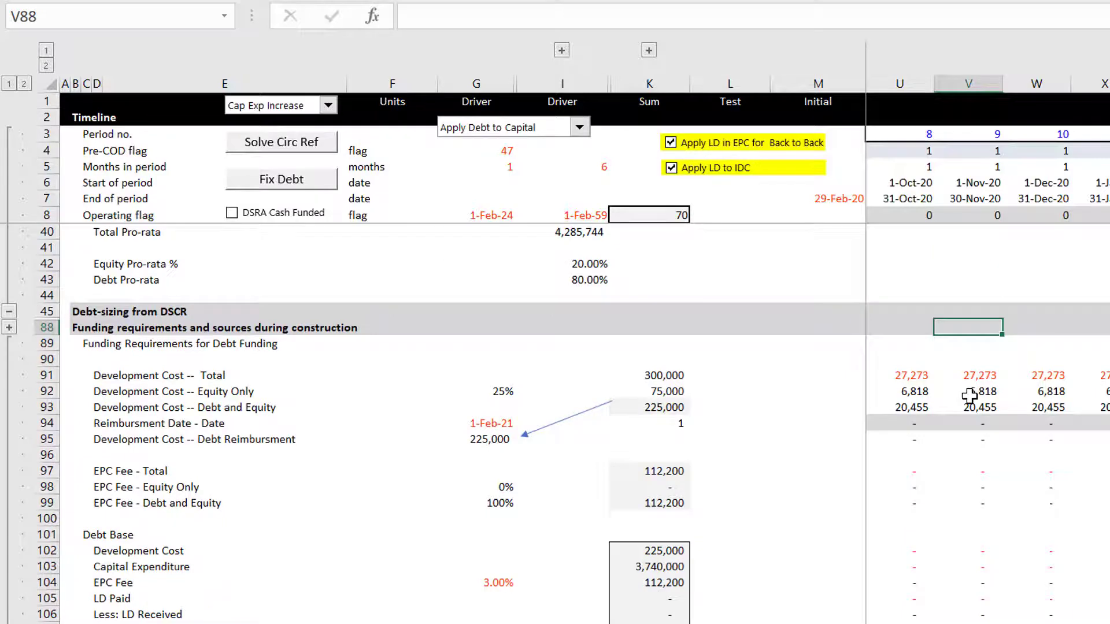
- Review the cost totals, Debt Sizing and Sources of Funds summary in rows 16 to 43
{"action": "key", "text": "Up"}
{"action": "key", "text": "Up"}
{"action": "key", "text": "Up"}
{"action": "key", "text": "Up"}
{"action": "key", "text": "Up"}
{"action": "key", "text": "Up"}
{"action": "key", "text": "Up"}
{"action": "key", "text": "Up"}
{"action": "key", "text": "Up"}
{"action": "key", "text": "Up"}
{"action": "key", "text": "Up"}
{"action": "key", "text": "Up"}
{"action": "key", "text": "Up"}
{"action": "key", "text": "Up"}
{"action": "key", "text": "Down"}
{"action": "key", "text": "Down"}
{"action": "key", "text": "Down"}
{"action": "key", "text": "Down"}
{"action": "key", "text": "Down"}
{"action": "key", "text": "Down"}
{"action": "key", "text": "Down"}
{"action": "key", "text": "Down"}
{"action": "key", "text": "Down"}
{"action": "key", "text": "Down"}
{"action": "key", "text": "Down"}
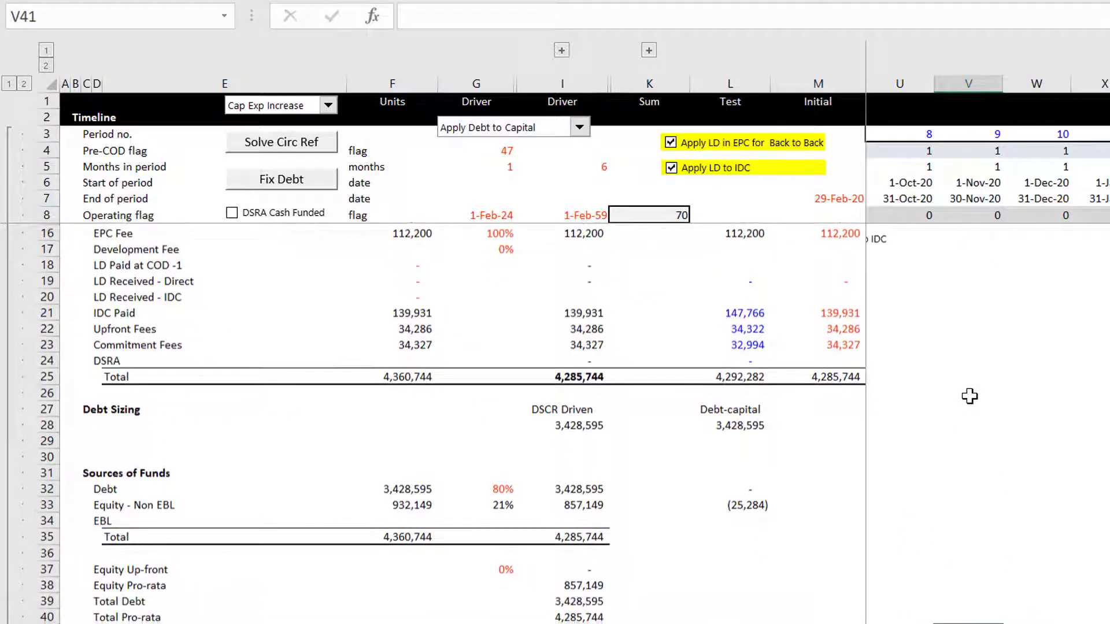
{"action": "key", "text": "Down"}
{"action": "key", "text": "Down"}
{"action": "key", "text": "Down"}
{"action": "key", "text": "Down"}
{"action": "key", "text": "Down"}
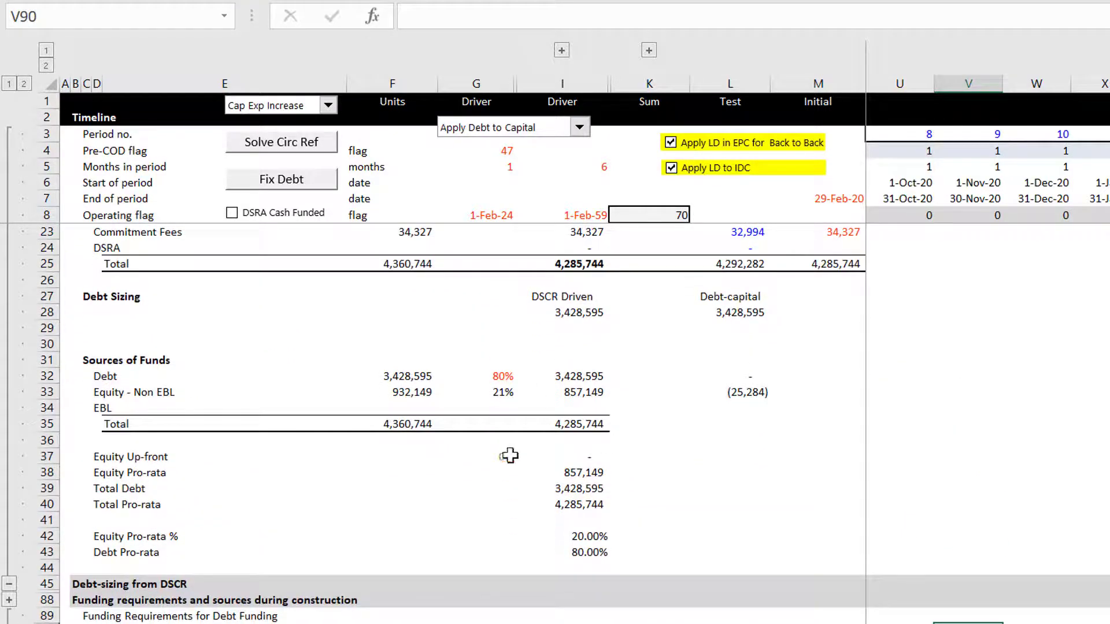
- Check the column I formulas from Equity Pro-rata in I38 down to Debt Pro-rata in I43
{"action": "left_click", "coordinate": [575, 486]}
{"action": "key", "text": "Up"}
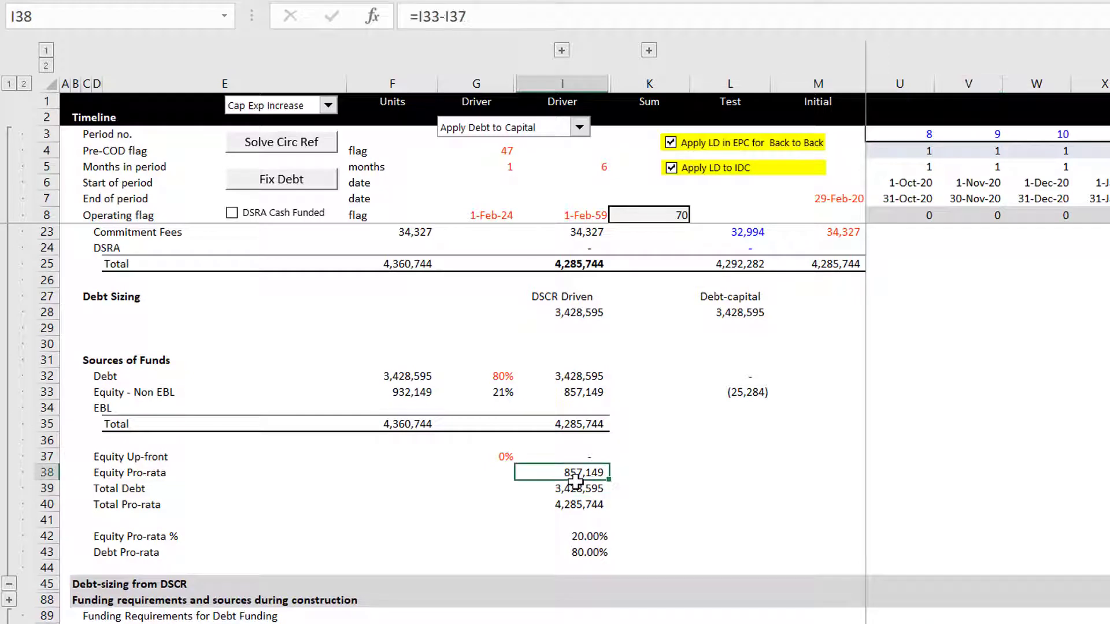
{"action": "key", "text": "Down"}
{"action": "key", "text": "Down"}
{"action": "key", "text": "Down"}
{"action": "key", "text": "Down"}
{"action": "key", "text": "Down"}
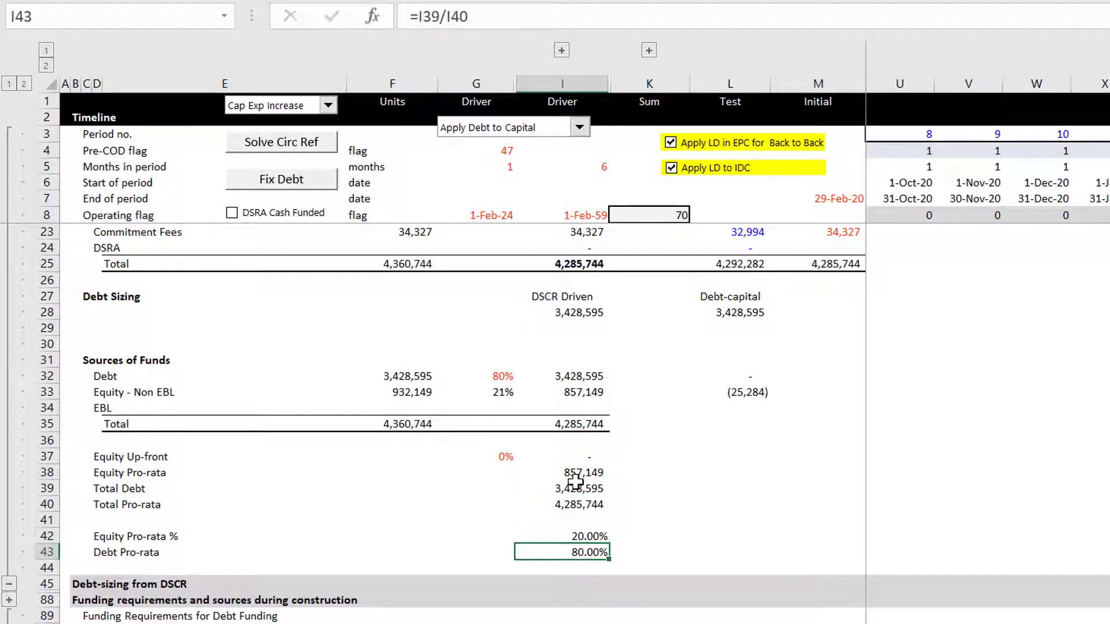
{"action": "key", "text": "Up"}
{"action": "key", "text": "Up"}
{"action": "key", "text": "Up"}
{"action": "key", "text": "Up"}
{"action": "key", "text": "Up"}
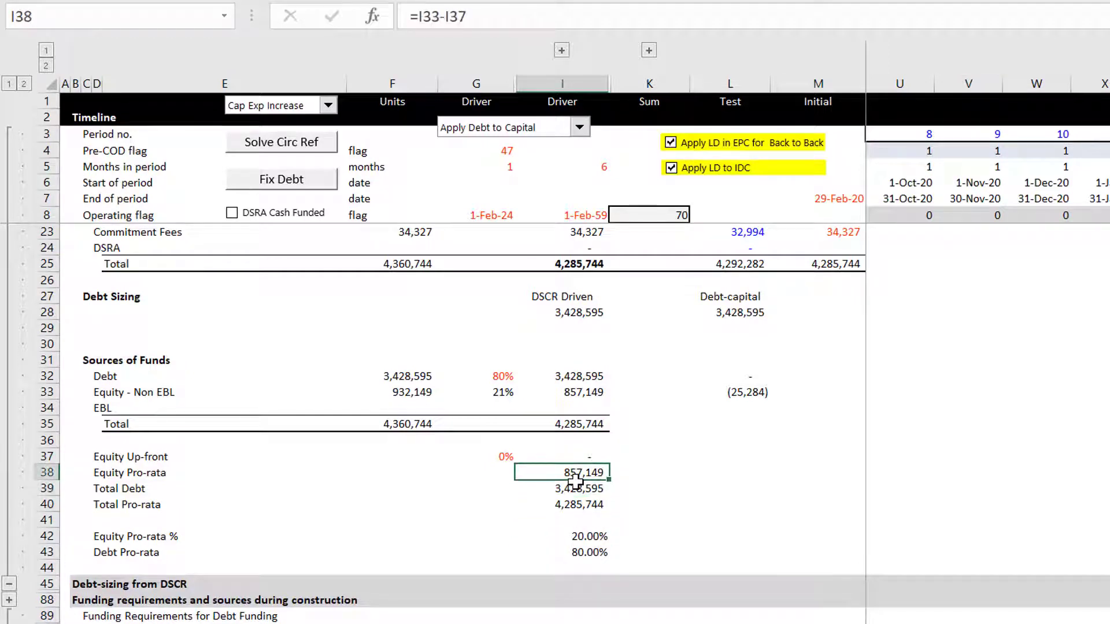
- Compare Equity Pro-rata and Total Debt in I38:I39 with Total Pro-rata and the pro-rata percentages below them
{"action": "key", "text": "Down"}
{"action": "key", "text": "Down"}
{"action": "key", "text": "Down"}
{"action": "key", "text": "Down"}
{"action": "key", "text": "Up"}
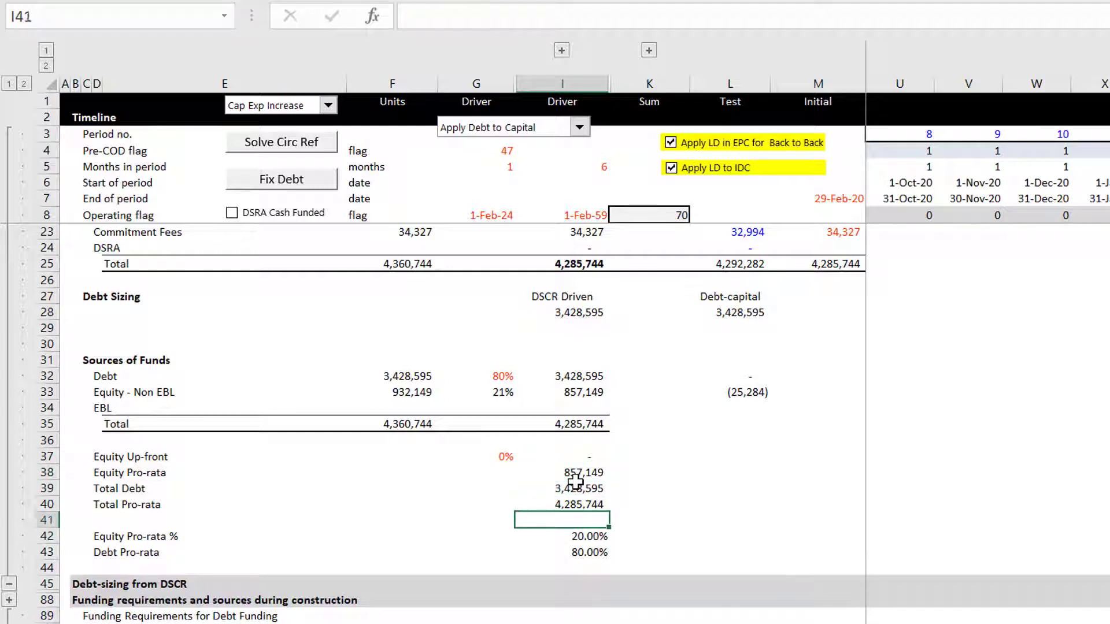
{"action": "key", "text": "Up"}
{"action": "key", "text": "Up"}
{"action": "key", "text": "Up"}
{"action": "key", "text": "Up"}
{"action": "key", "text": "Down"}
{"action": "key", "text": "Down"}
{"action": "key", "text": "Down"}
{"action": "key", "text": "Down"}
{"action": "key", "text": "Down"}
{"action": "key", "text": "Down"}
{"action": "key", "text": "Down"}
{"action": "key", "text": "Up"}
{"action": "key", "text": "Up"}
{"action": "key", "text": "Up"}
{"action": "key", "text": "Up"}
{"action": "key", "text": "Up"}
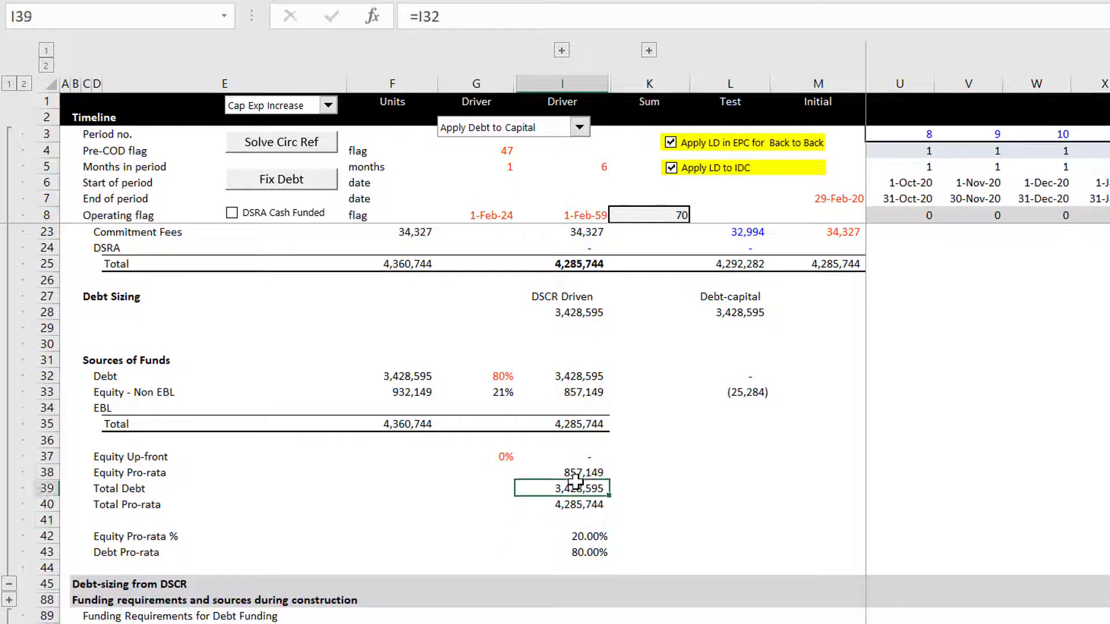
{"action": "key", "text": "Up"}
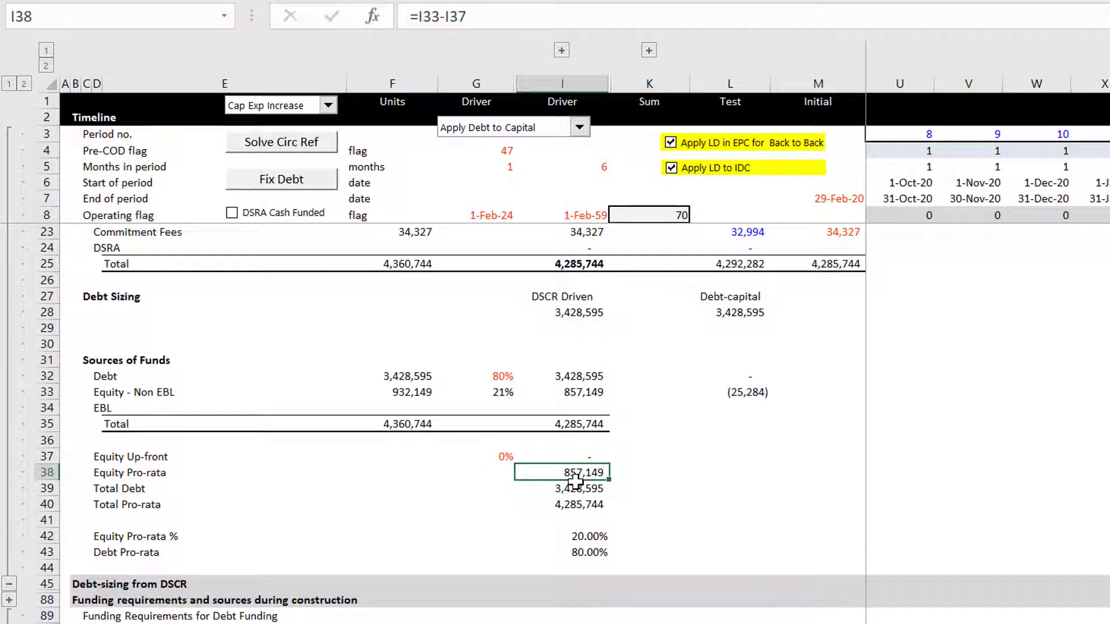
{"action": "key", "text": "Down"}
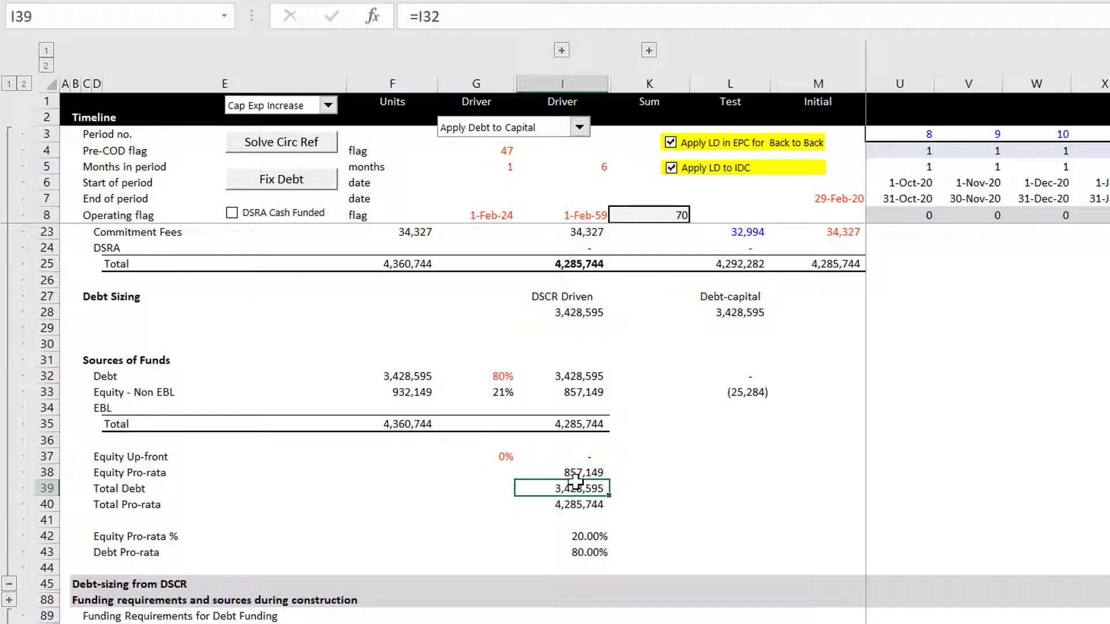
- Review the rows from Debt Base through Up-front Equity down to Debt-financing in row 127
{"action": "key", "text": "Page_Down"}
{"action": "key", "text": "Down"}
{"action": "key", "text": "Down"}
{"action": "key", "text": "Down"}
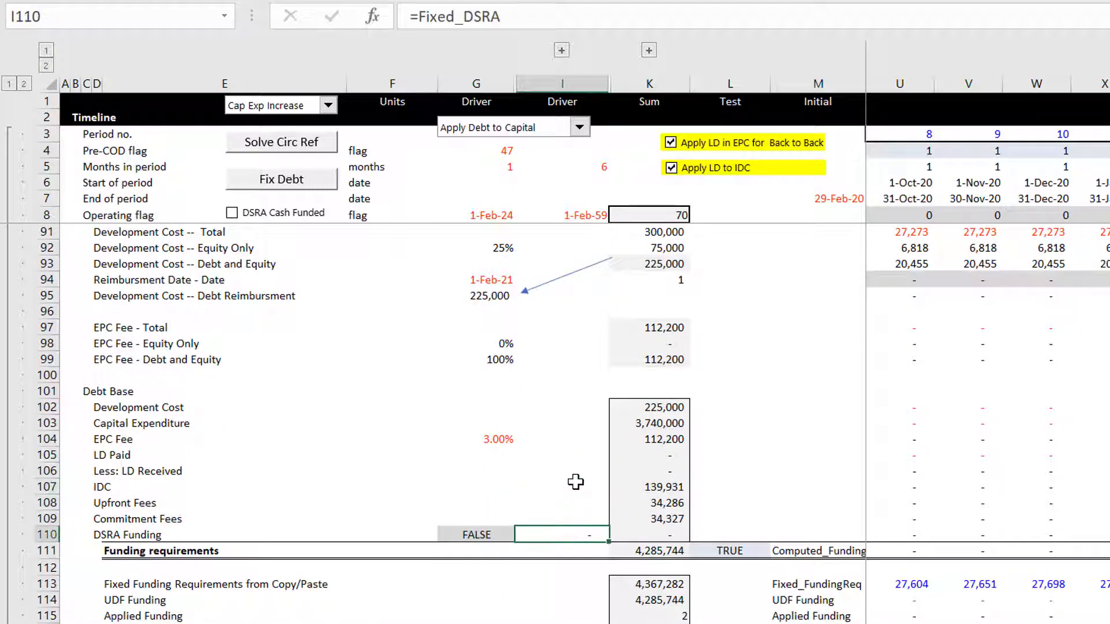
{"action": "key", "text": "Down"}
{"action": "key", "text": "Down"}
{"action": "key", "text": "Down"}
{"action": "key", "text": "Down"}
{"action": "key", "text": "Down"}
{"action": "key", "text": "Down"}
{"action": "key", "text": "Down"}
{"action": "key", "text": "Down"}
{"action": "key", "text": "Down"}
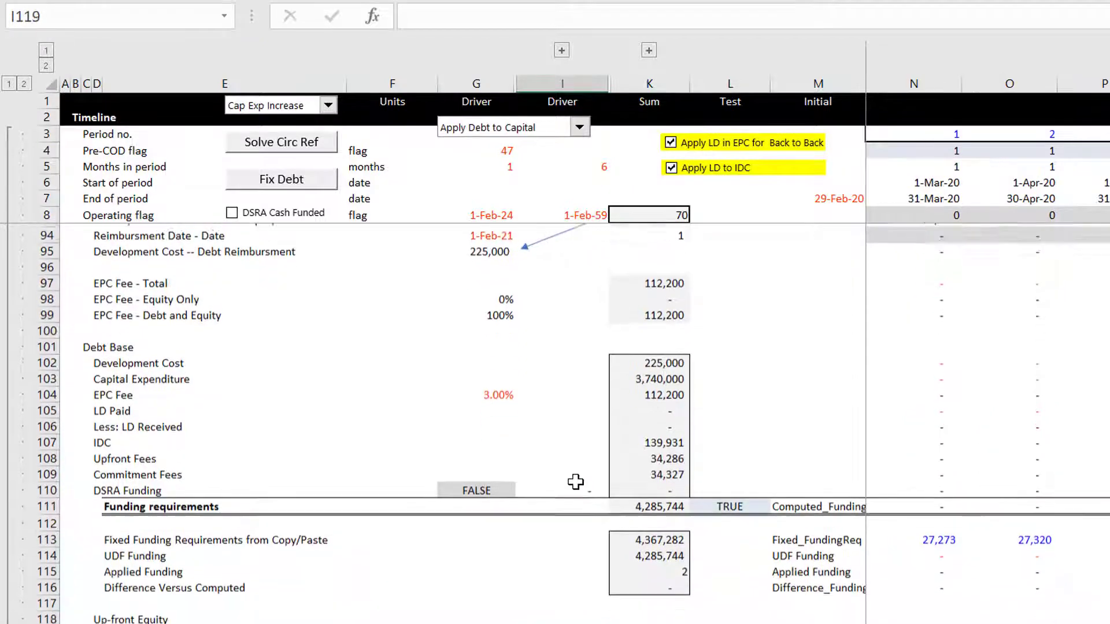
{"action": "key", "text": "Down"}
{"action": "key", "text": "Down"}
{"action": "key", "text": "Down"}
{"action": "key", "text": "Down"}
{"action": "key", "text": "Down"}
{"action": "key", "text": "Down"}
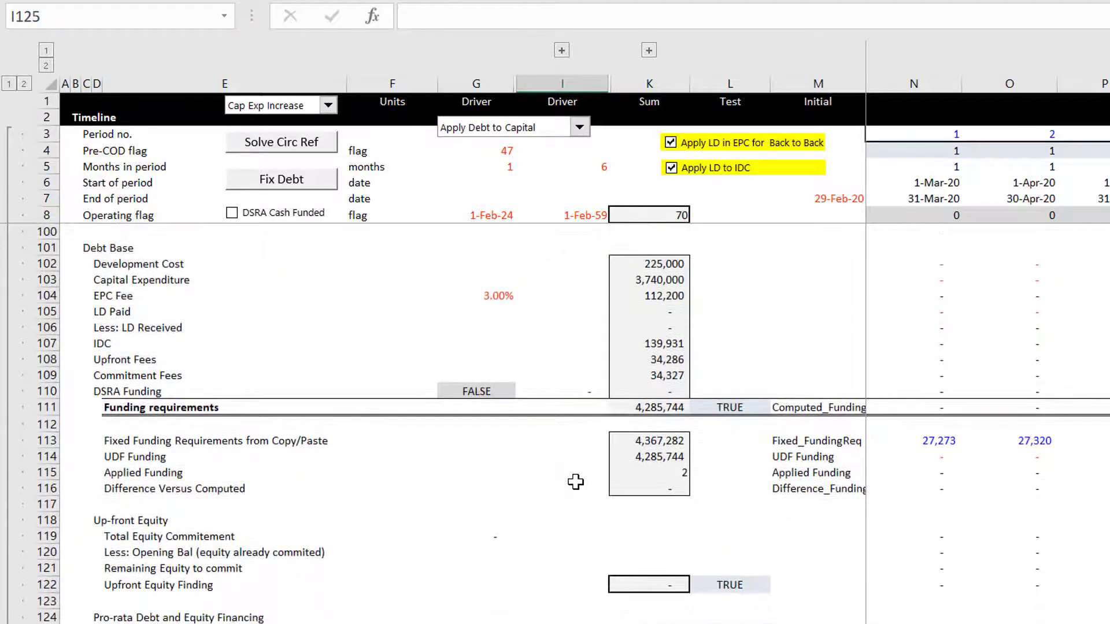
{"action": "key", "text": "Down"}
{"action": "key", "text": "Down"}
{"action": "key", "text": "Down"}
{"action": "key", "text": "Down"}
{"action": "key", "text": "Up"}
{"action": "key", "text": "Up"}
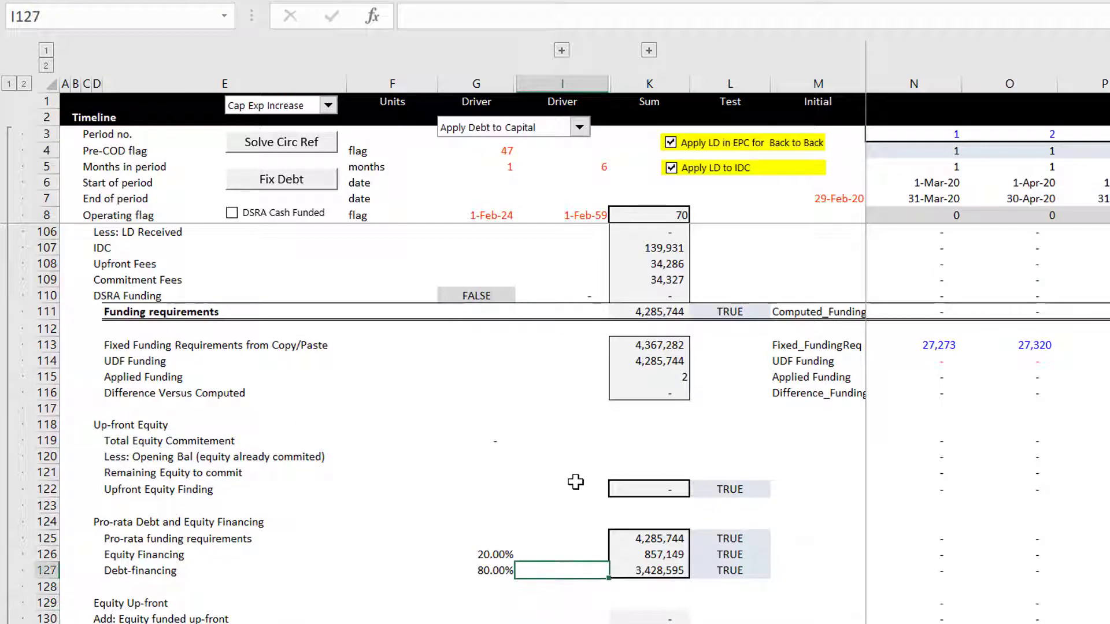
- Inspect the Equity Financing and Debt-financing percentages and the Debt-financing sum formula in K127
{"action": "key", "text": "Up"}
{"action": "key", "text": "Left"}
{"action": "key", "text": "Right"}
{"action": "key", "text": "Right"}
{"action": "key", "text": "Down"}
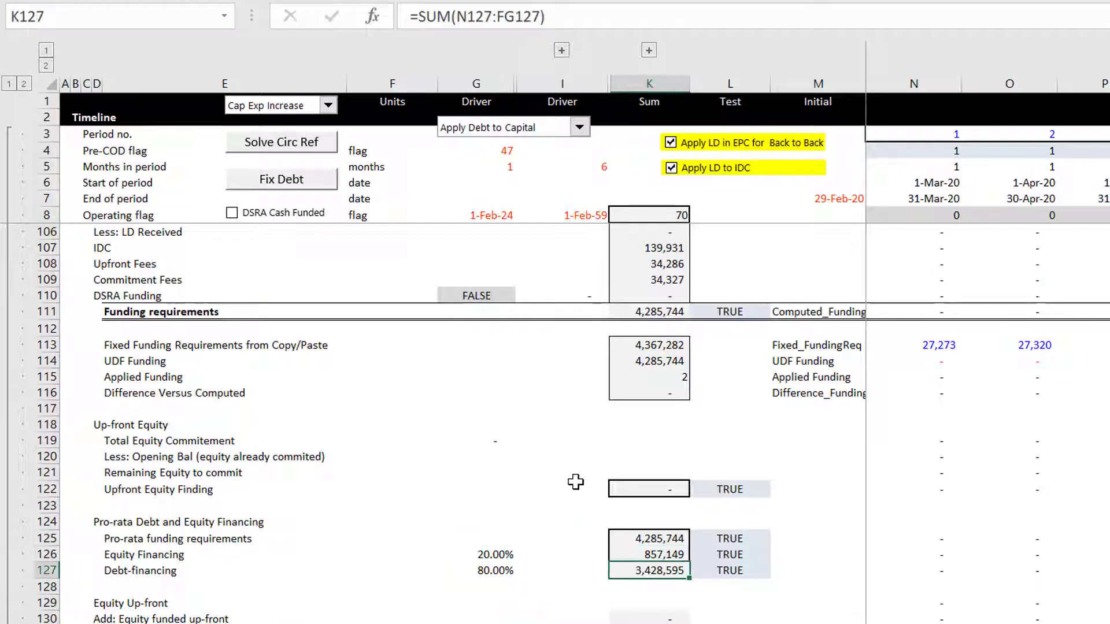
{"action": "key", "text": "Left"}
{"action": "key", "text": "Right"}
{"action": "key", "text": "Right"}
{"action": "key", "text": "Left"}
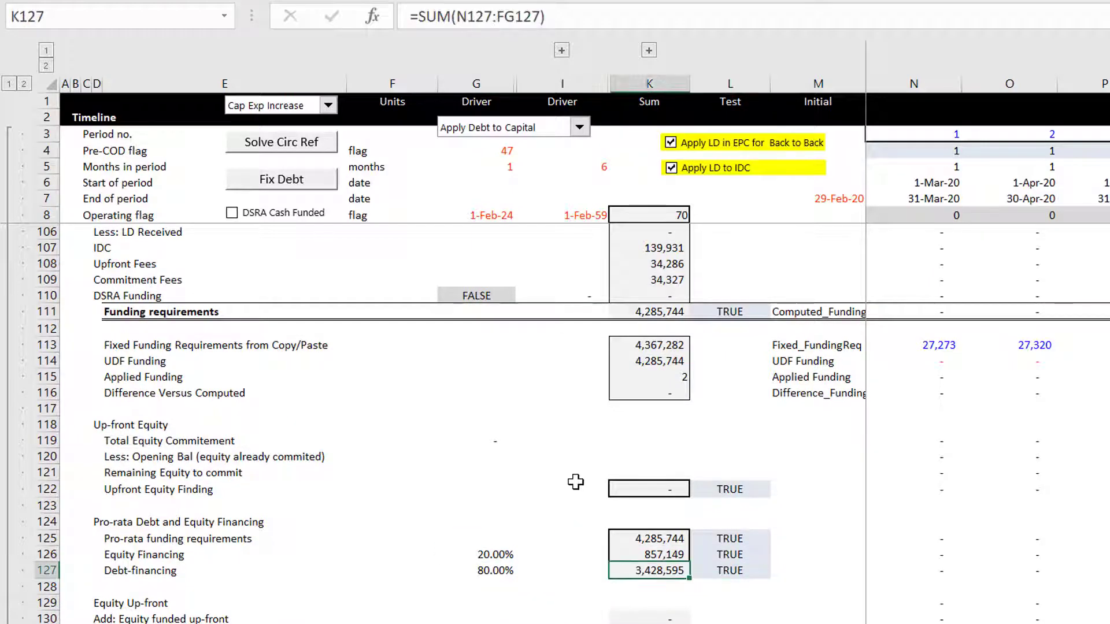
- Examine the monthly Debt-financing formulas along row 127 out to column AA
{"action": "key", "text": "Right"}
{"action": "key", "text": "Right"}
{"action": "key", "text": "Right"}
{"action": "key", "text": "Right"}
{"action": "key", "text": "Right"}
{"action": "key", "text": "Right"}
{"action": "key", "text": "Right"}
{"action": "key", "text": "Right"}
{"action": "key", "text": "Right"}
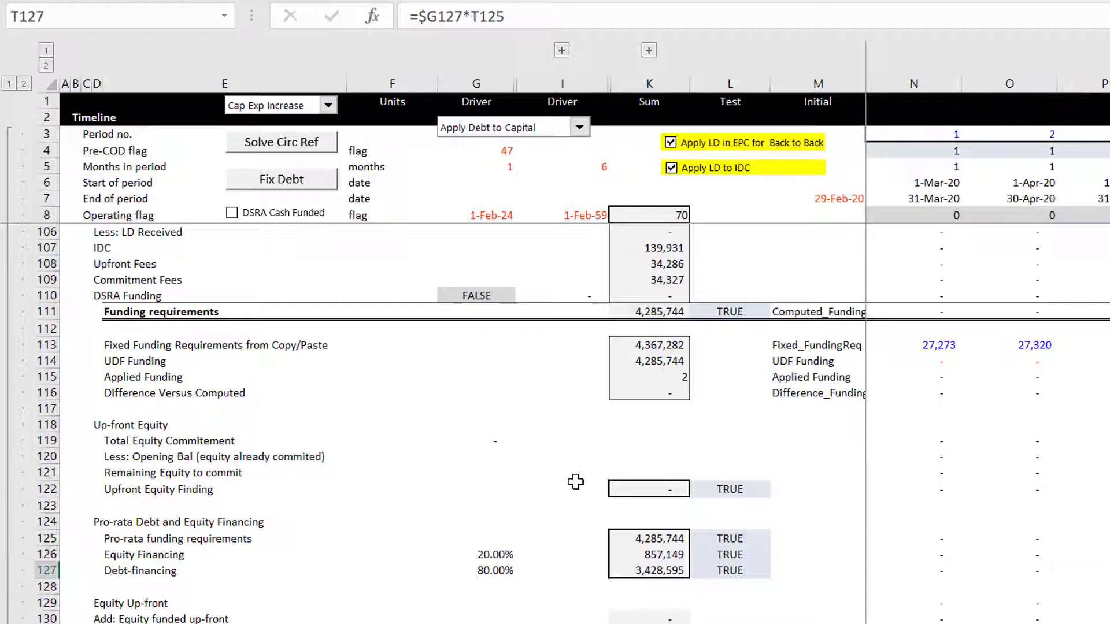
{"action": "key", "text": "Right"}
{"action": "key", "text": "Right"}
{"action": "key", "text": "Right"}
{"action": "key", "text": "Right"}
{"action": "key", "text": "Right"}
{"action": "key", "text": "Right"}
{"action": "key", "text": "Right"}
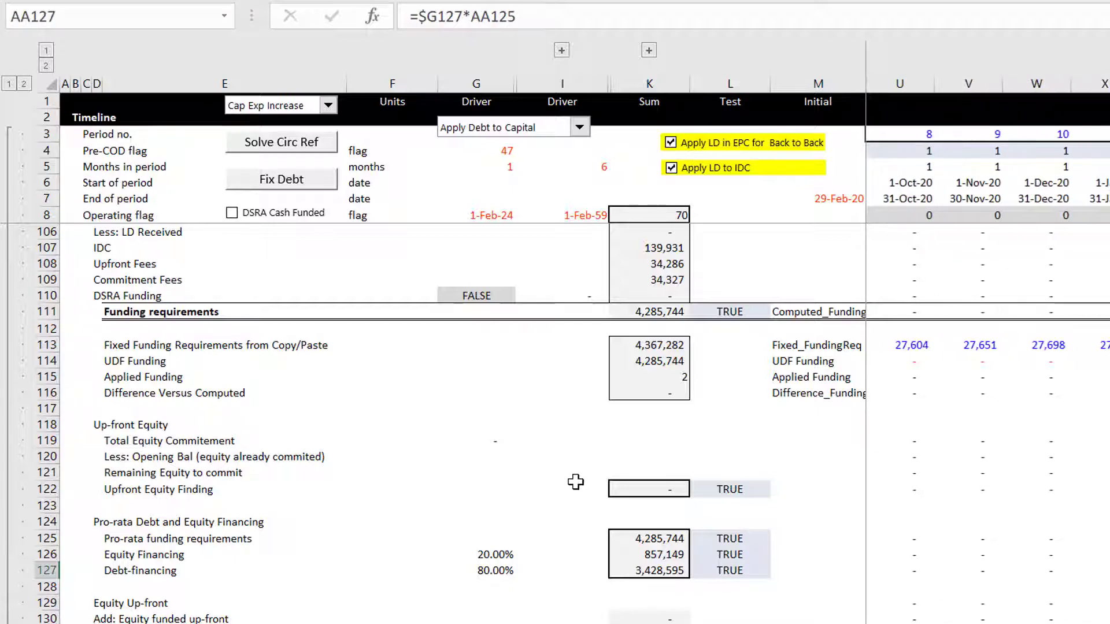
- Inspect column Y from the pro-rata financing rows up to the reimbursement date flag formula in Y94
{"action": "key", "text": "Left"}
{"action": "key", "text": "Left"}
{"action": "key", "text": "Up"}
{"action": "key", "text": "Up"}
{"action": "key", "text": "Up"}
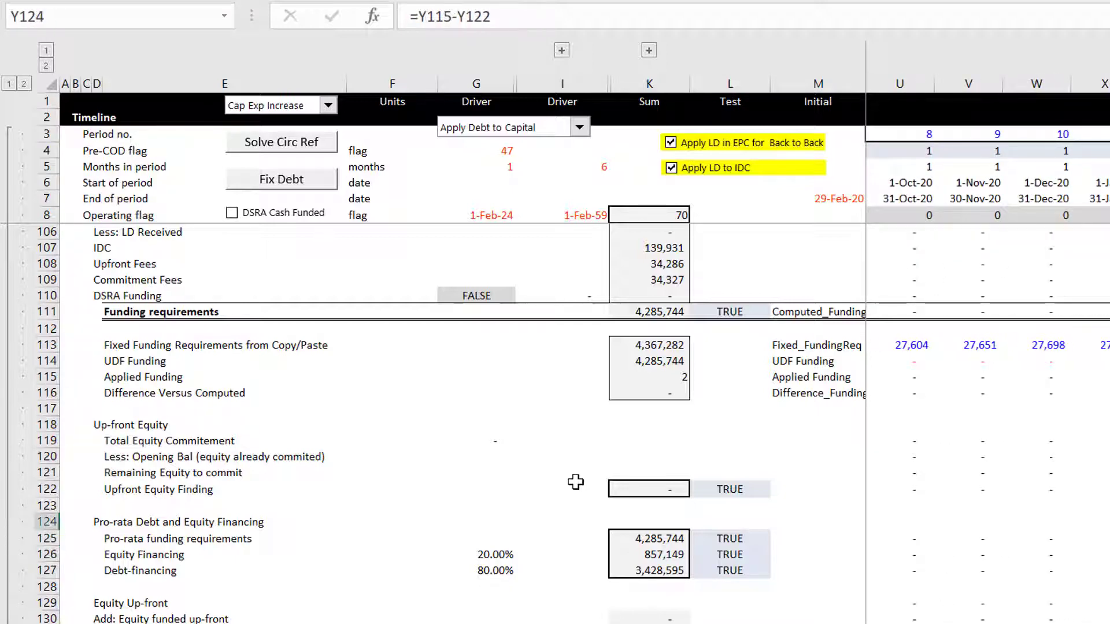
{"action": "key", "text": "Page_Up"}
{"action": "key", "text": "Down"}
{"action": "key", "text": "Down"}
{"action": "key", "text": "Down"}
{"action": "key", "text": "Down"}
{"action": "key", "text": "Down"}
{"action": "key", "text": "Down"}
{"action": "key", "text": "Down"}
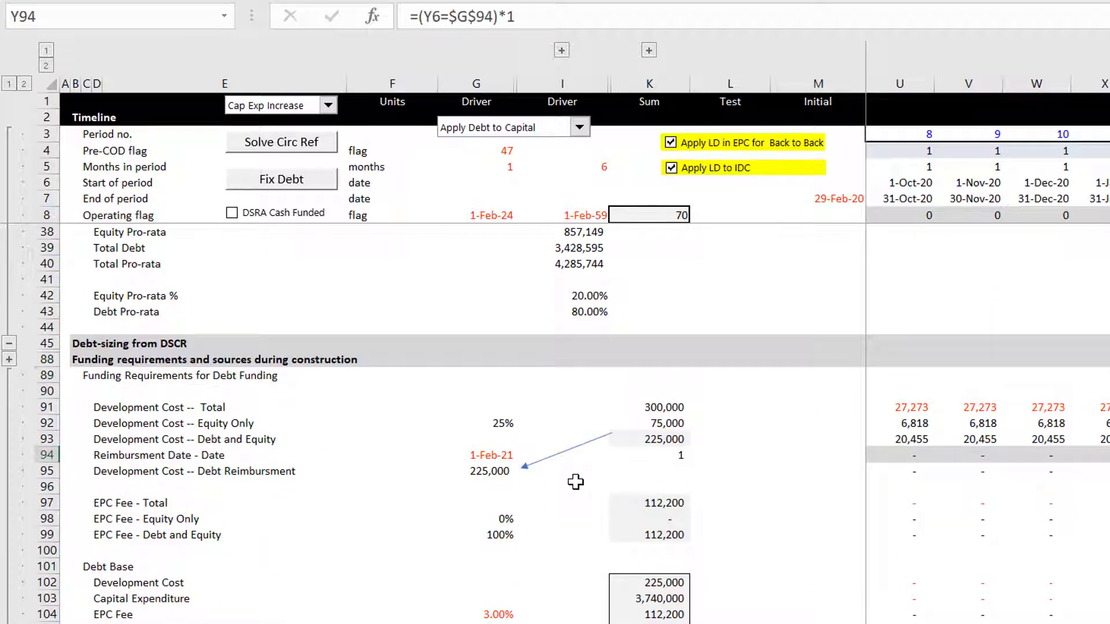
- Examine the column Y formulas between Pro-rata funding requirements in Y125 and Equity Up-front in Y129
{"action": "key", "text": "Page_Down"}
{"action": "key", "text": "Down"}
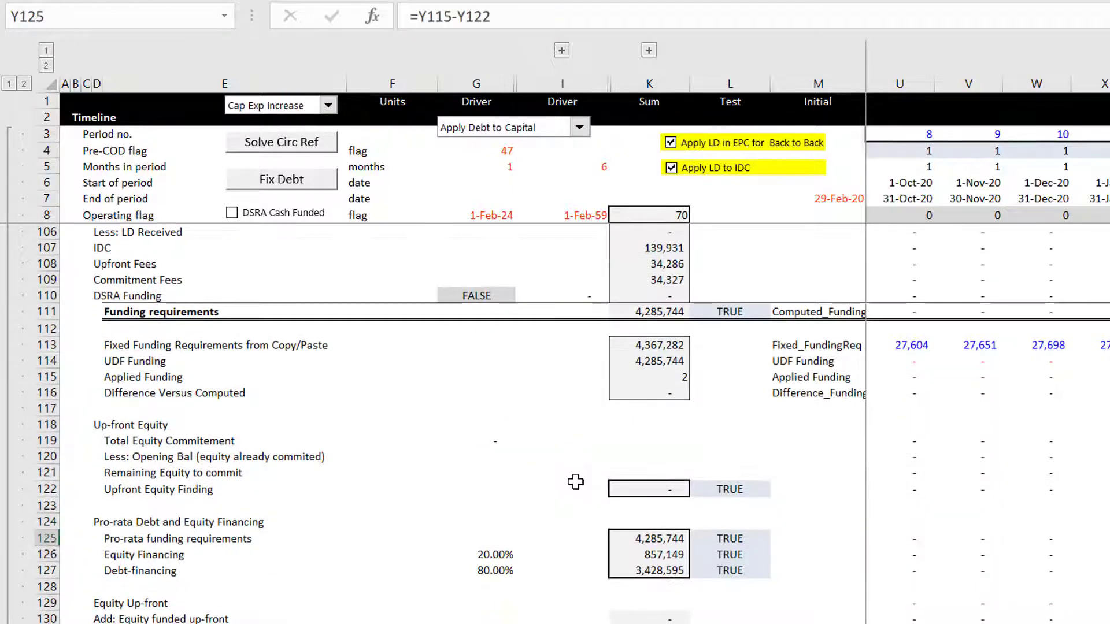
{"action": "key", "text": "Down"}
{"action": "key", "text": "Down"}
{"action": "key", "text": "Down"}
{"action": "key", "text": "Down"}
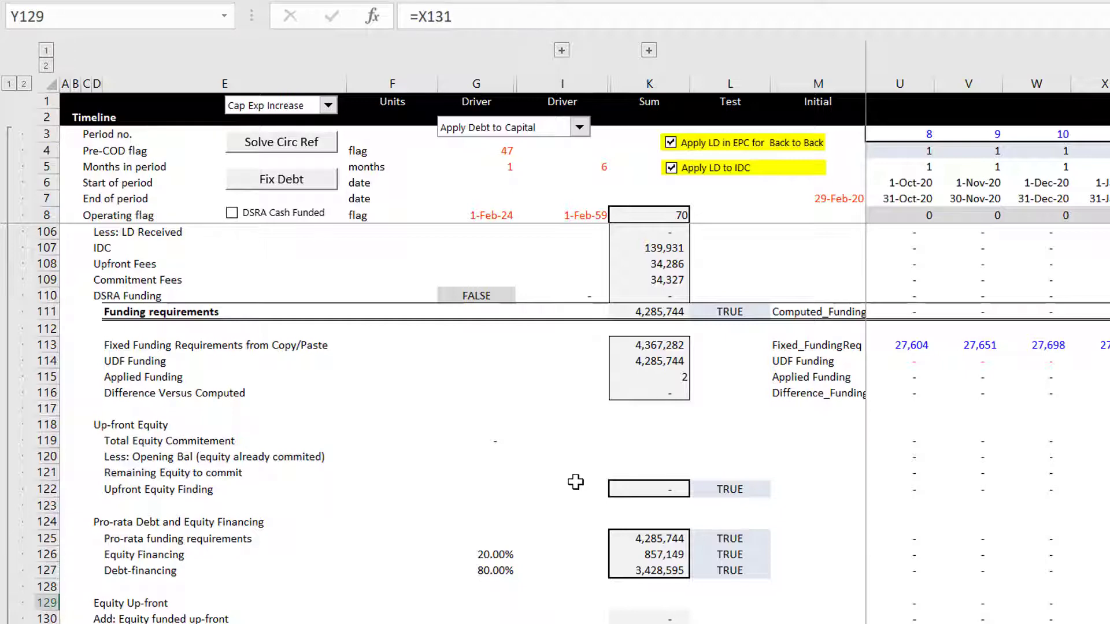
{"action": "key", "text": "Up"}
{"action": "key", "text": "Up"}
{"action": "key", "text": "Up"}
{"action": "key", "text": "Up"}
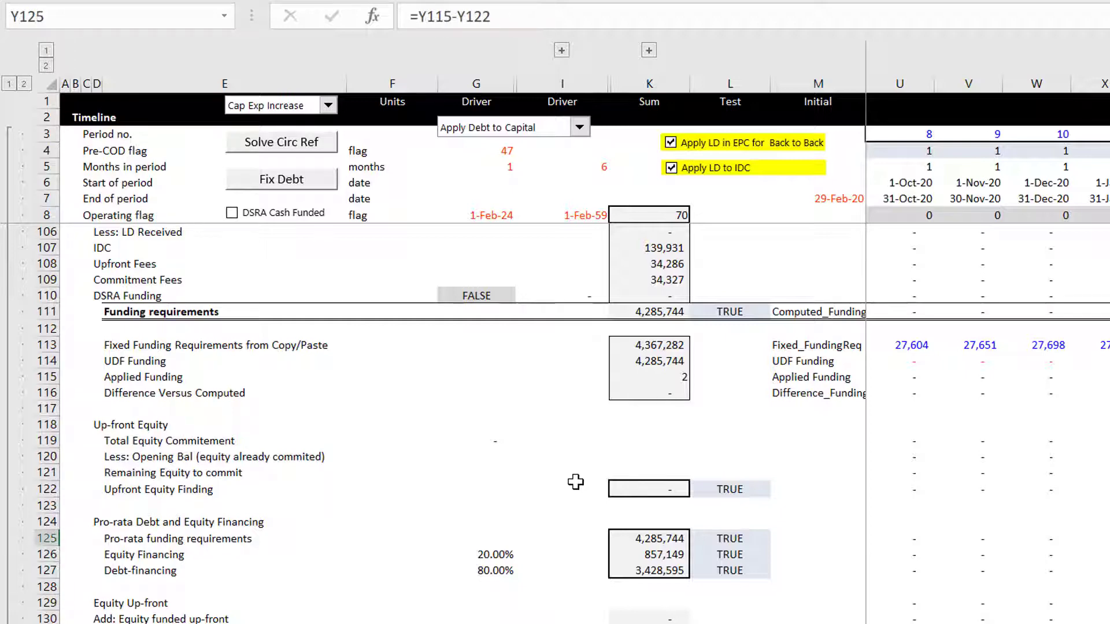
- Trace the column Y formulas from Pro-rata funding requirements in Y125 through Add: Equity funded up-front to Total Debt issued in Y133
{"action": "key", "text": "Down"}
{"action": "key", "text": "Down"}
{"action": "key", "text": "Down"}
{"action": "key", "text": "Down"}
{"action": "key", "text": "Down"}
{"action": "key", "text": "Down"}
{"action": "key", "text": "Down"}
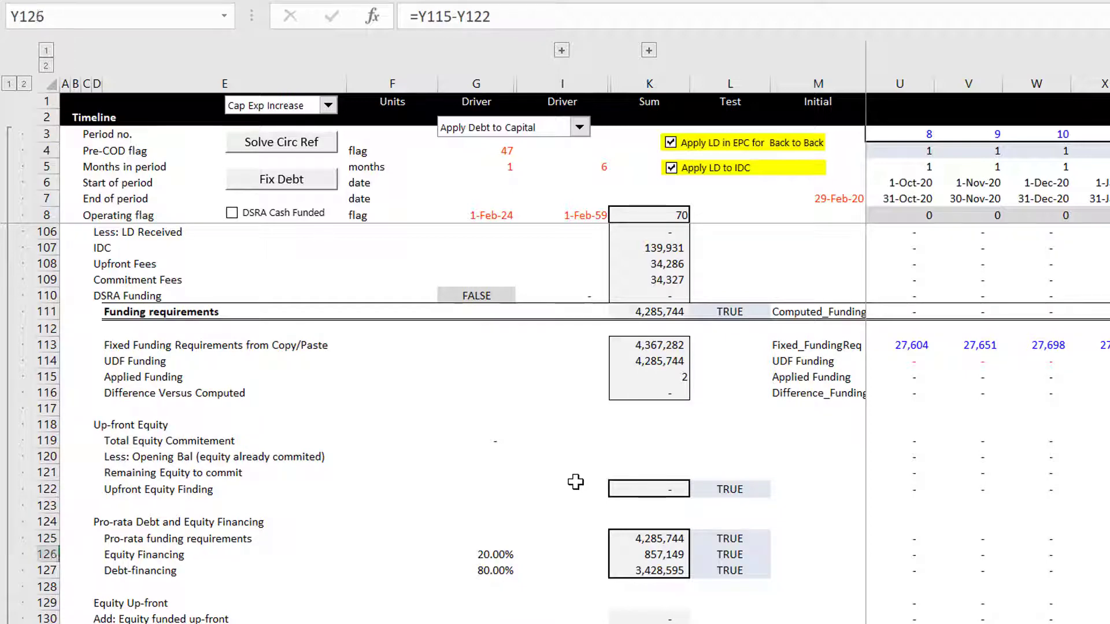
{"action": "key", "text": "Down"}
{"action": "key", "text": "Down"}
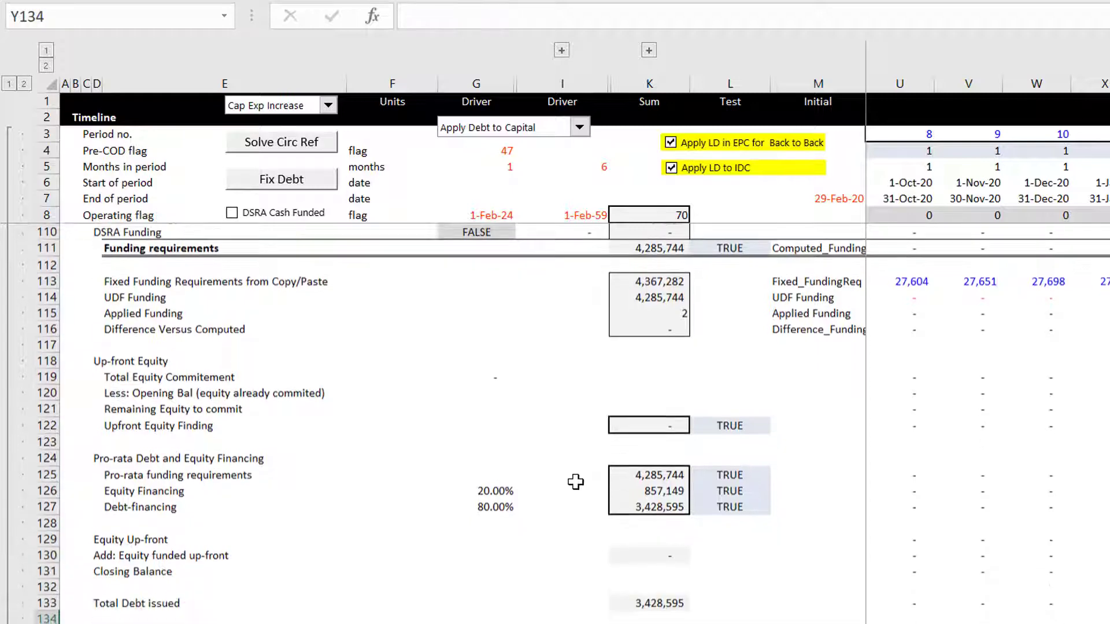
{"action": "key", "text": "Up"}
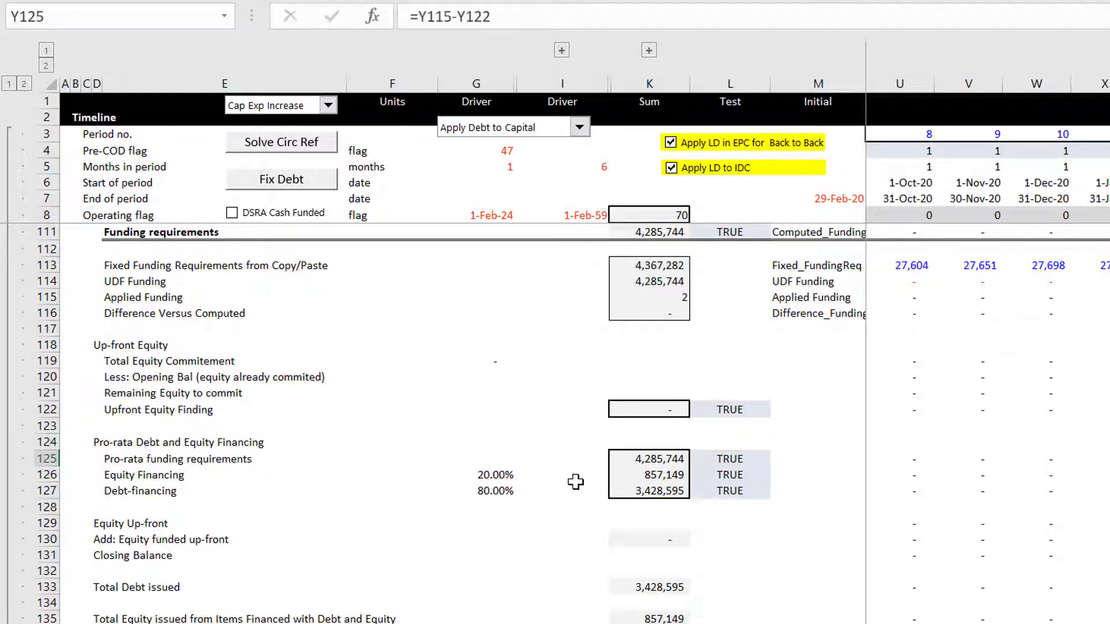
{"action": "key", "text": "Down"}
{"action": "key", "text": "Down"}
{"action": "key", "text": "Down"}
{"action": "key", "text": "Down"}
{"action": "key", "text": "Down"}
{"action": "key", "text": "Down"}
{"action": "key", "text": "Down"}
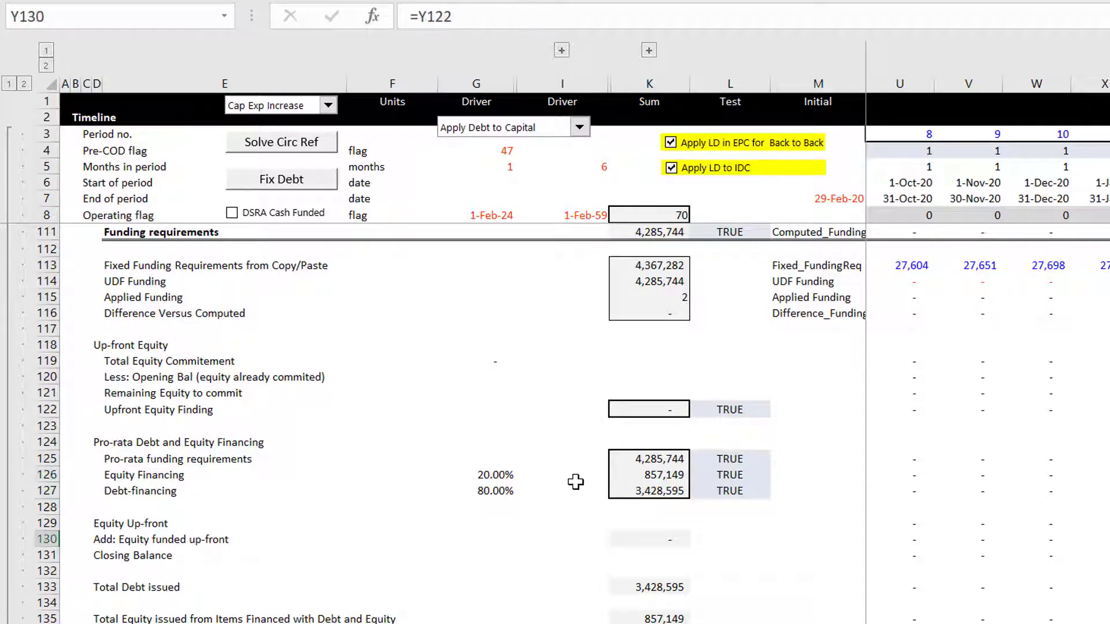
{"action": "key", "text": "Down"}
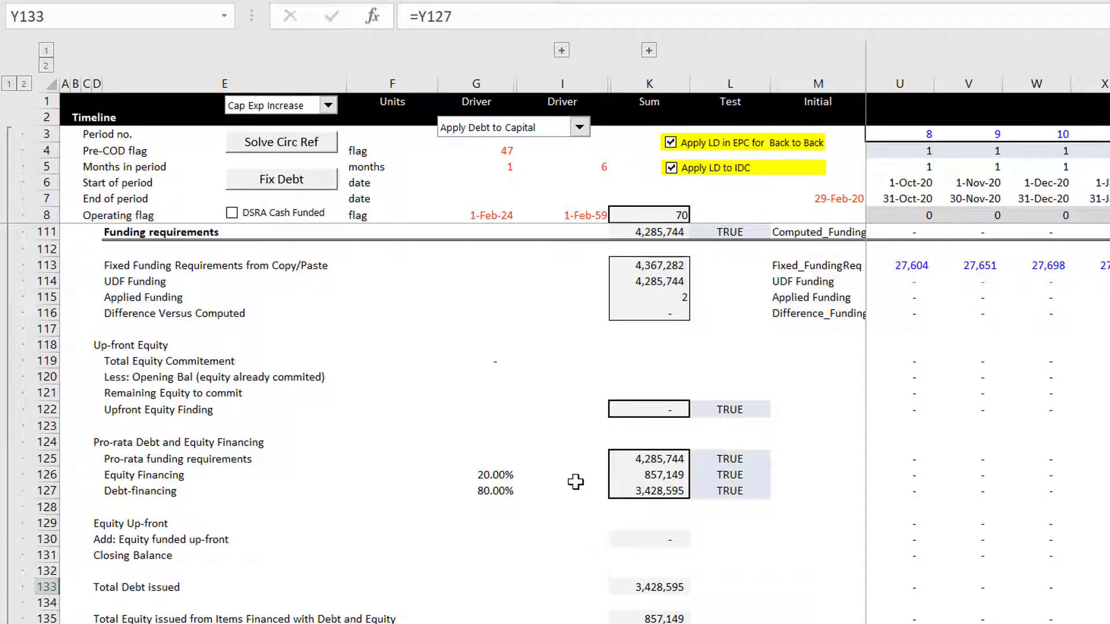
- Review the column Y formulas for the Total Equity rows down to Total Sources of Funds in Y139
{"action": "key", "text": "Down"}
{"action": "key", "text": "Down"}
{"action": "key", "text": "Down"}
{"action": "key", "text": "Down"}
{"action": "key", "text": "Down"}
{"action": "key", "text": "Down"}
{"action": "key", "text": "Down"}
{"action": "key", "text": "Down"}
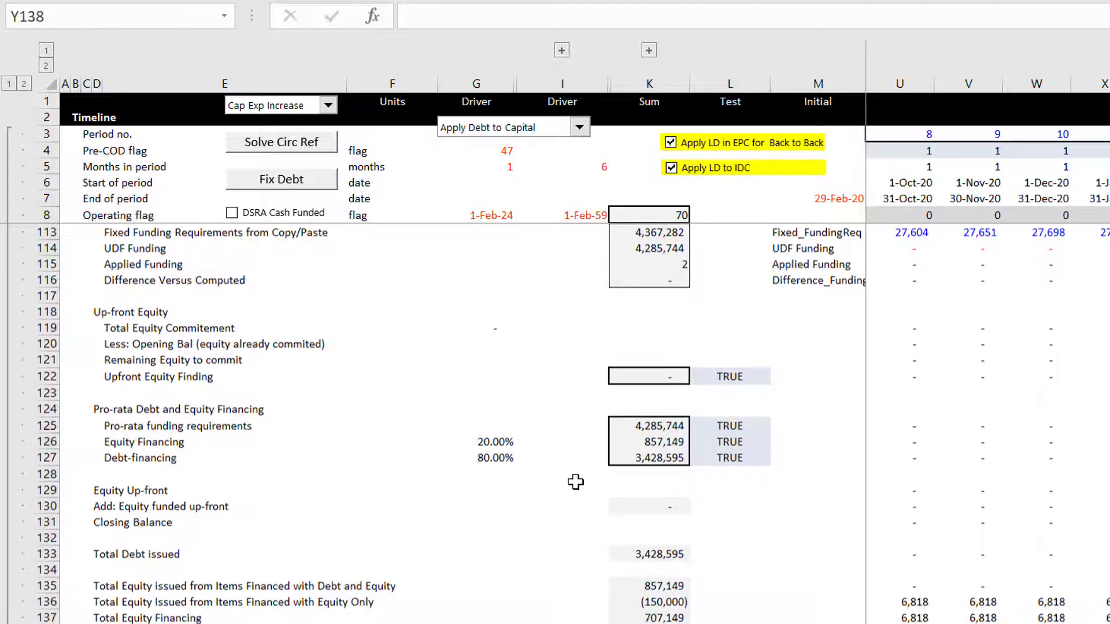
{"action": "key", "text": "Down"}
{"action": "key", "text": "Up"}
{"action": "key", "text": "Up"}
{"action": "key", "text": "Up"}
{"action": "key", "text": "Up"}
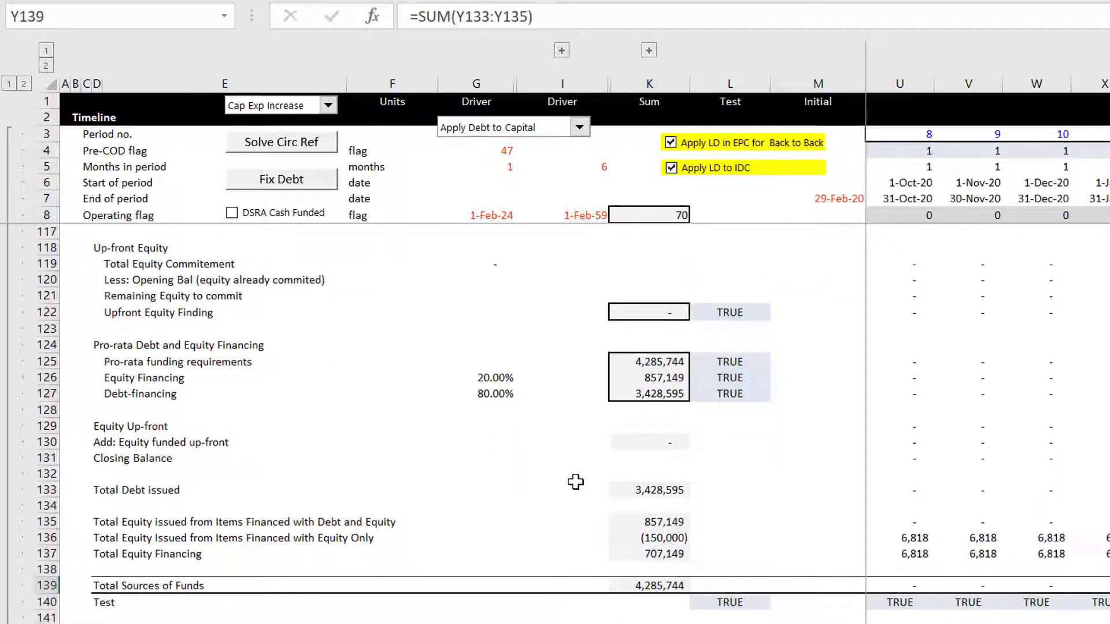
- Apply top and bottom borders across the Total Debt issued row from D133 through the last period column
{"action": "left_click", "coordinate": [129, 493]}
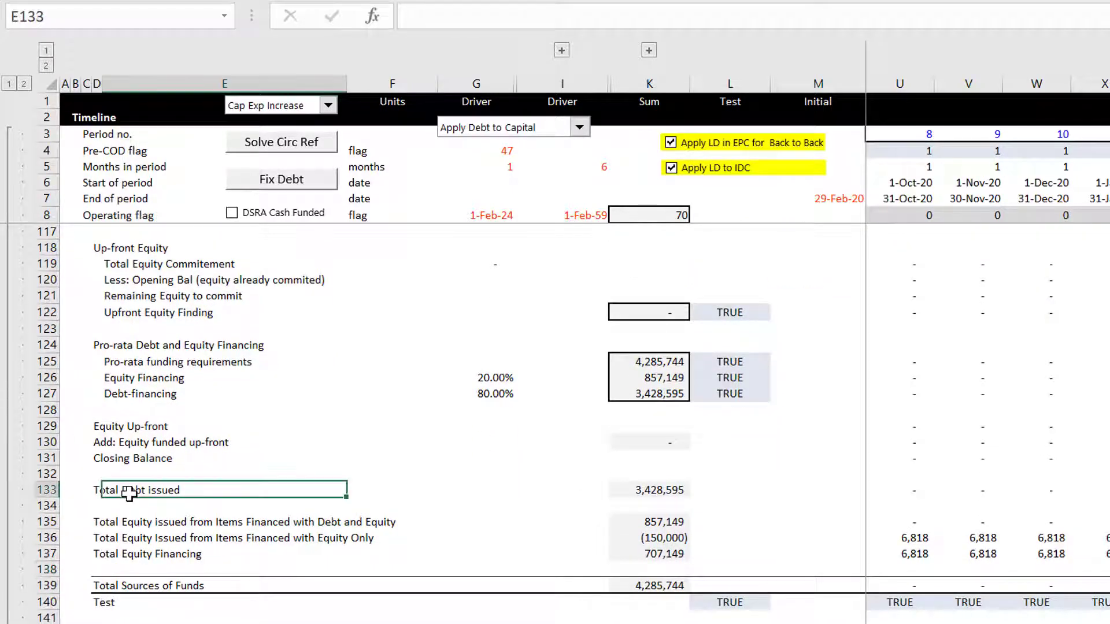
{"action": "key", "text": "Left"}
{"action": "key", "text": "ctrl+shift+Right"}
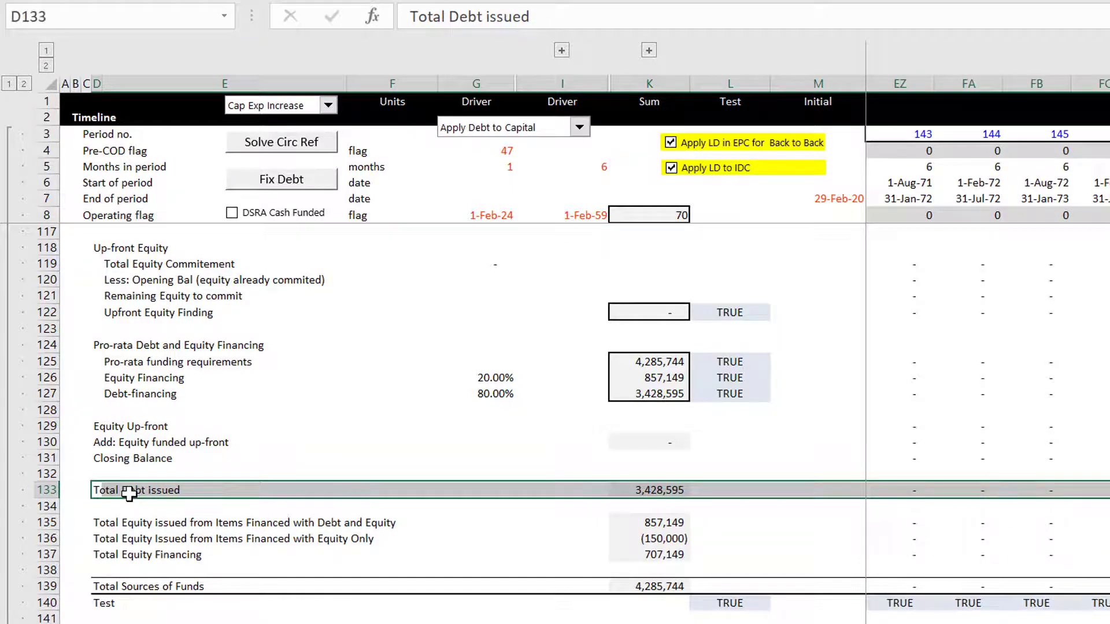
- Check the monthly Total Debt issued values along row 133 out to the reimbursement month in column Y
{"action": "key", "text": "Right"}
{"action": "key", "text": "Right"}
{"action": "key", "text": "Right"}
{"action": "key", "text": "Right"}
{"action": "key", "text": "Right"}
{"action": "key", "text": "Right"}
{"action": "key", "text": "Right"}
{"action": "key", "text": "Right"}
{"action": "key", "text": "Right"}
{"action": "key", "text": "Right"}
{"action": "key", "text": "Right"}
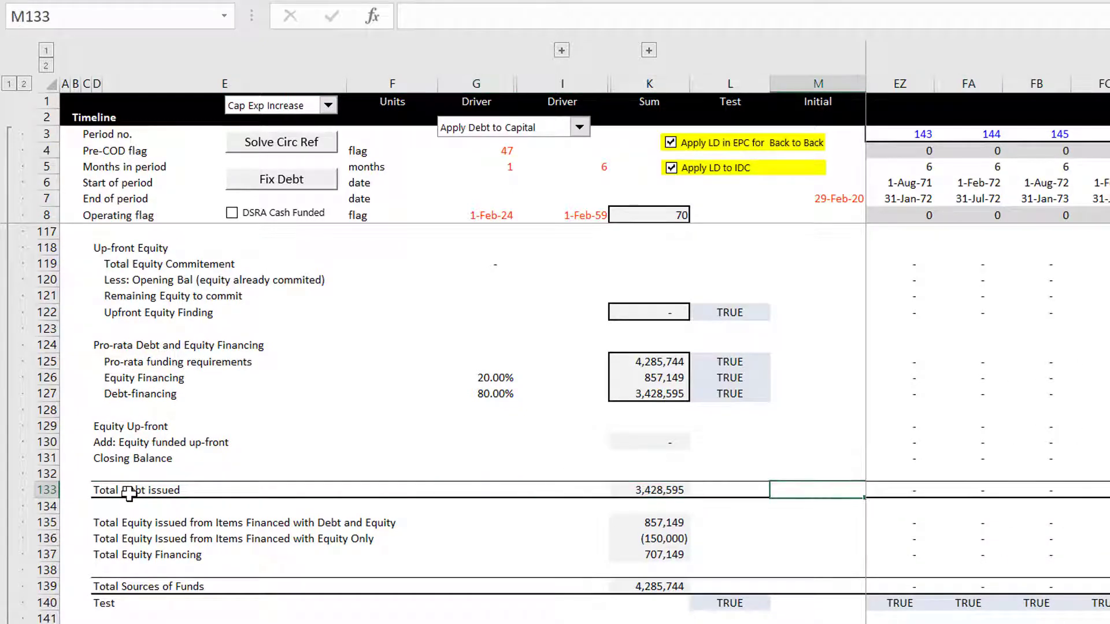
{"action": "key", "text": "Right"}
{"action": "key", "text": "Right"}
{"action": "key", "text": "Right"}
{"action": "key", "text": "Right"}
{"action": "key", "text": "Right"}
{"action": "key", "text": "Right"}
{"action": "key", "text": "Right"}
{"action": "key", "text": "Right"}
{"action": "key", "text": "Right"}
{"action": "key", "text": "Right"}
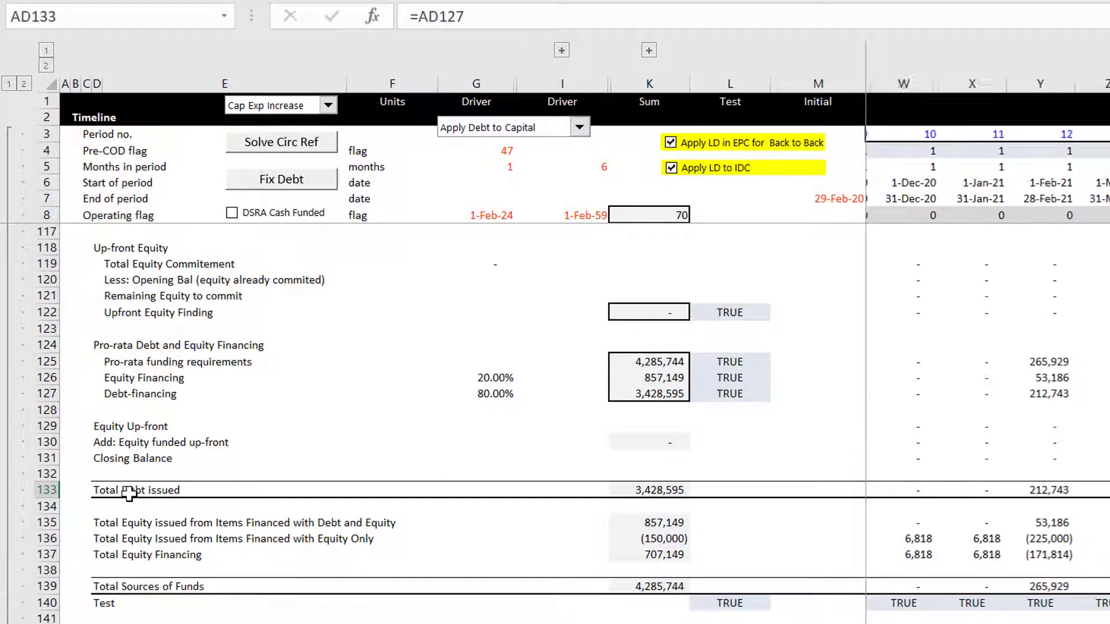
{"action": "key", "text": "Left"}
{"action": "key", "text": "Left"}
{"action": "key", "text": "Left"}
{"action": "key", "text": "Right"}
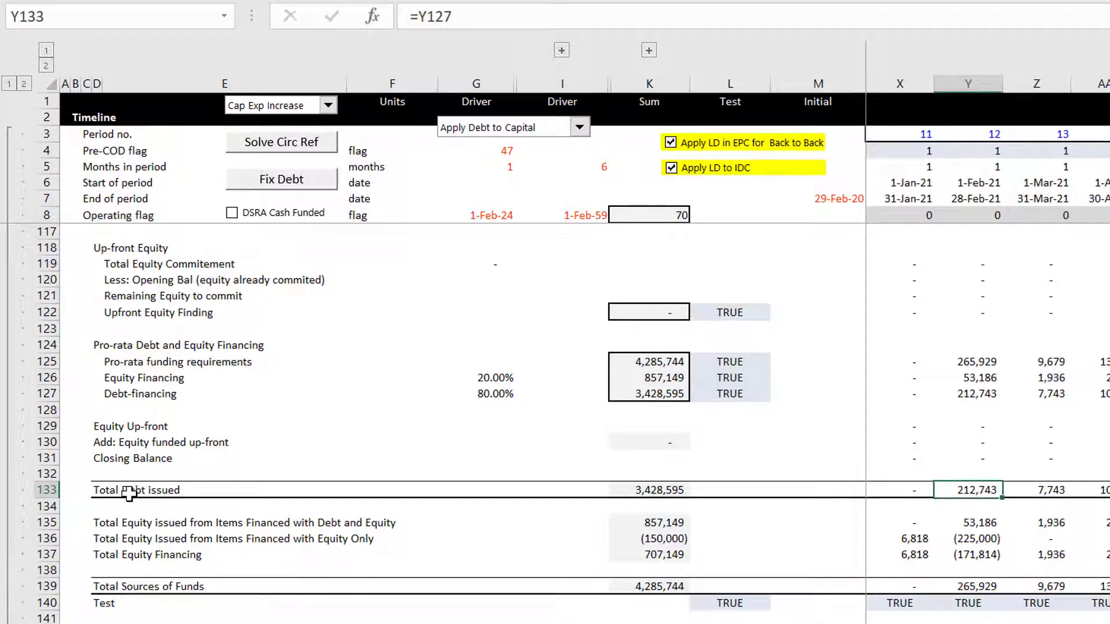
- Examine the Total Equity formulas in Y135 to Y137 against the development cost reimbursement and debt base rows
{"action": "key", "text": "Down"}
{"action": "key", "text": "Down"}
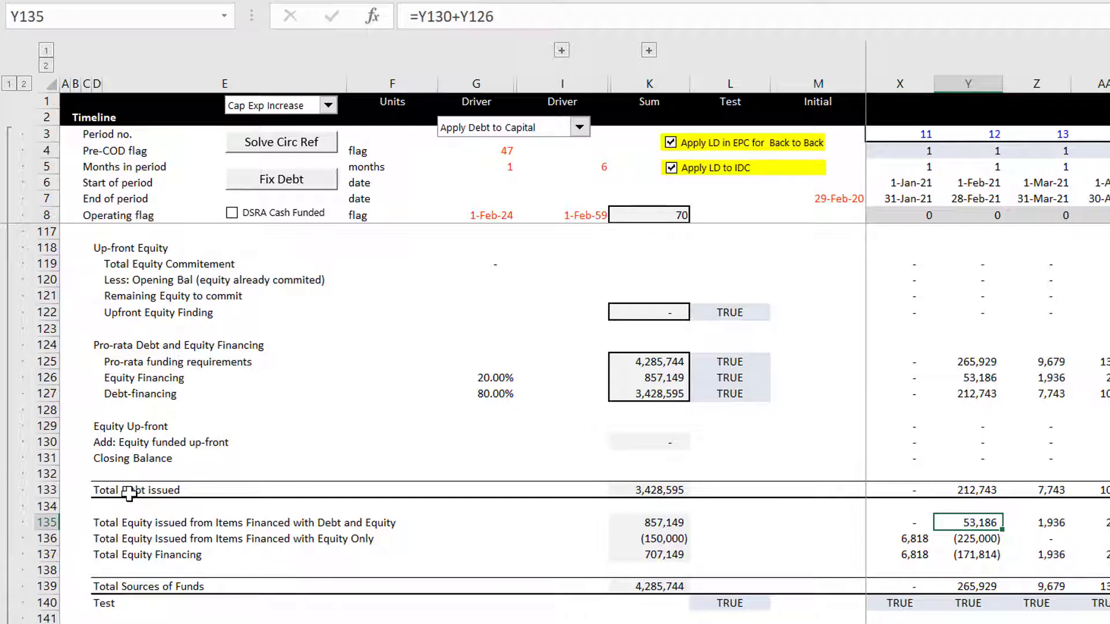
{"action": "key", "text": "Down"}
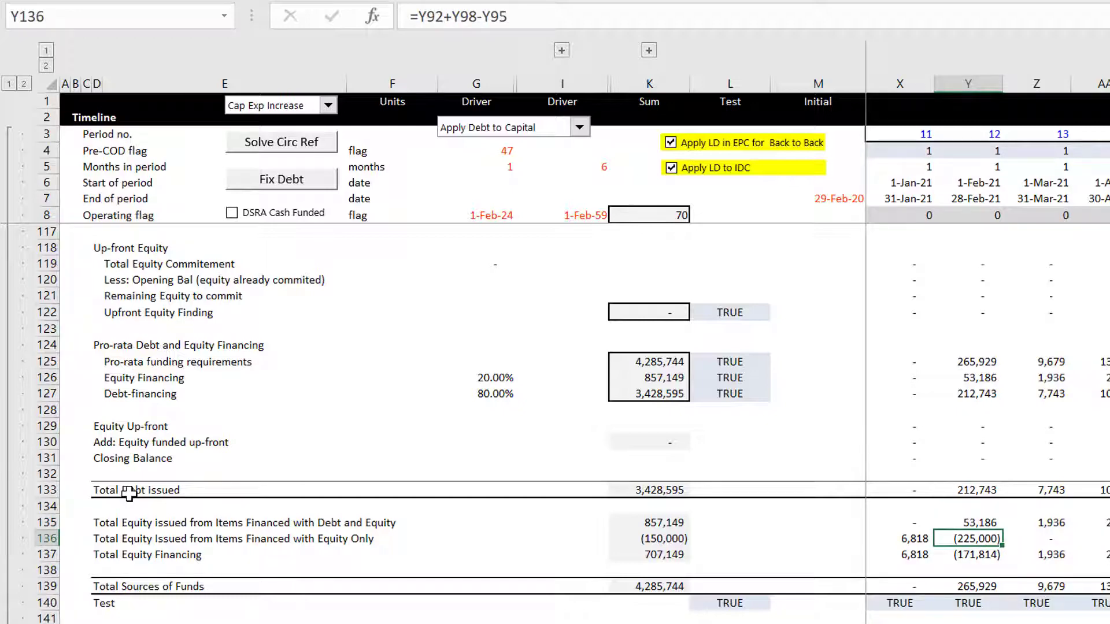
{"action": "key", "text": "Page_Up"}
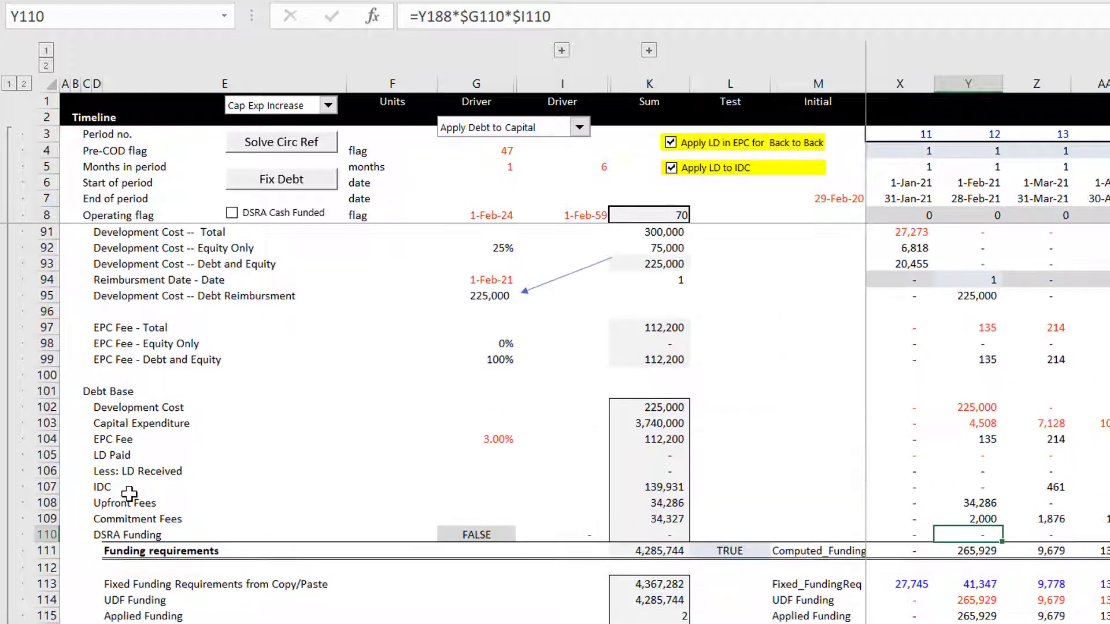
{"action": "key", "text": "Page_Down"}
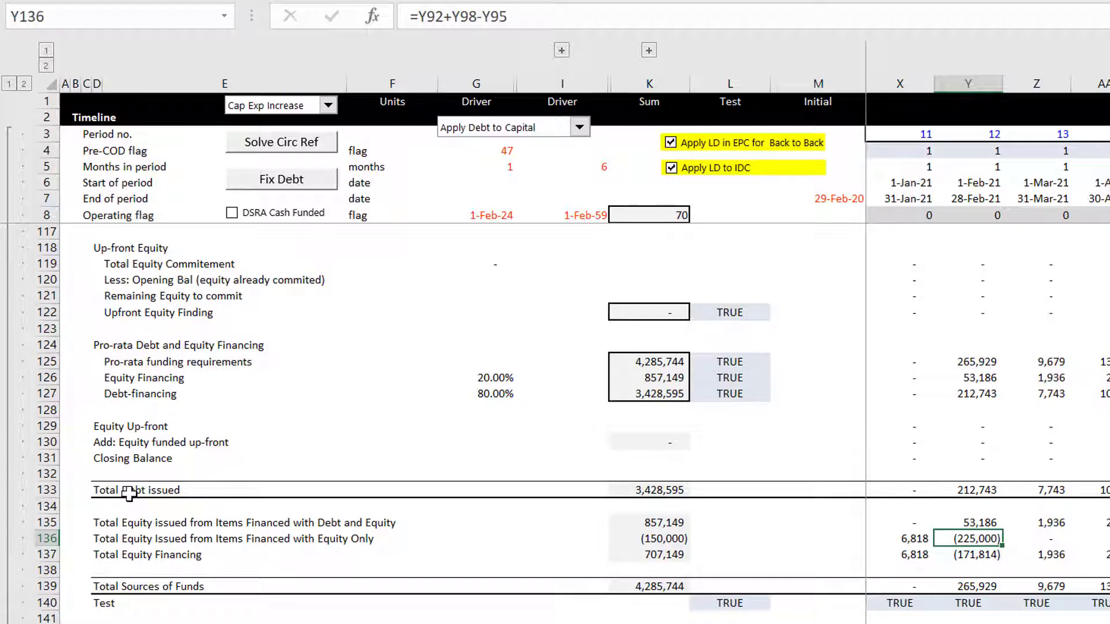
{"action": "key", "text": "Down"}
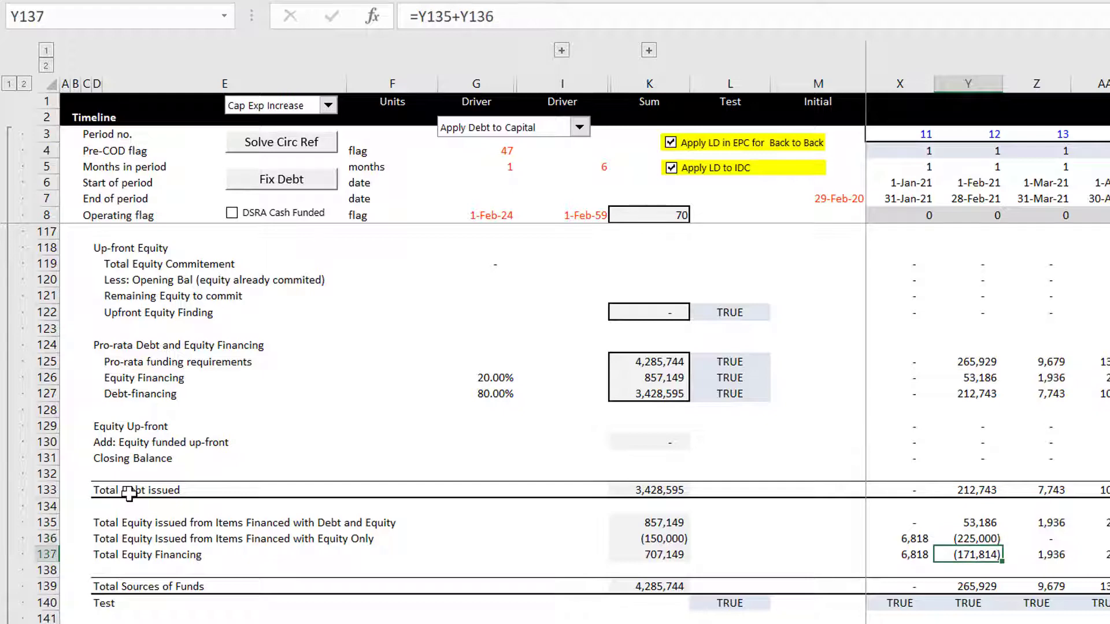
{"action": "key", "text": "Up"}
{"action": "key", "text": "Up"}
{"action": "key", "text": "Down"}
{"action": "key", "text": "Down"}
{"action": "key", "text": "Up"}
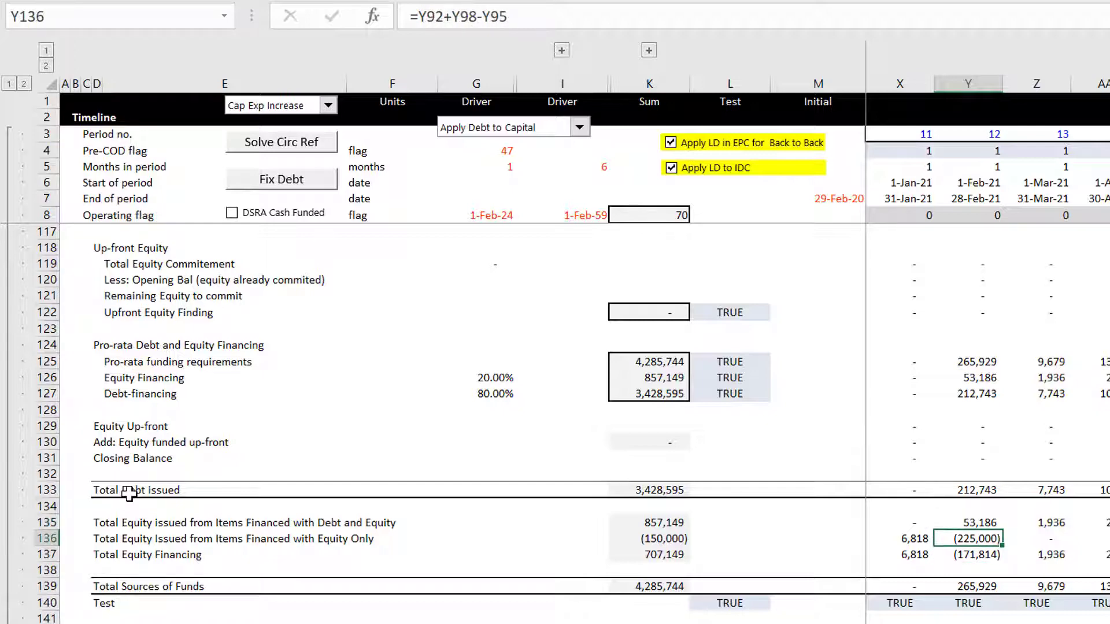
{"action": "key", "text": "Up"}
{"action": "key", "text": "Down"}
{"action": "key", "text": "Down"}
- Review the monthly Total Equity Financing formulas along row 137 back to the first period in column N
{"action": "key", "text": "Left"}
{"action": "key", "text": "Left"}
{"action": "key", "text": "Left"}
{"action": "key", "text": "Left"}
{"action": "key", "text": "Left"}
{"action": "key", "text": "Left"}
{"action": "key", "text": "Left"}
{"action": "key", "text": "Left"}
{"action": "key", "text": "Left"}
{"action": "key", "text": "Left"}
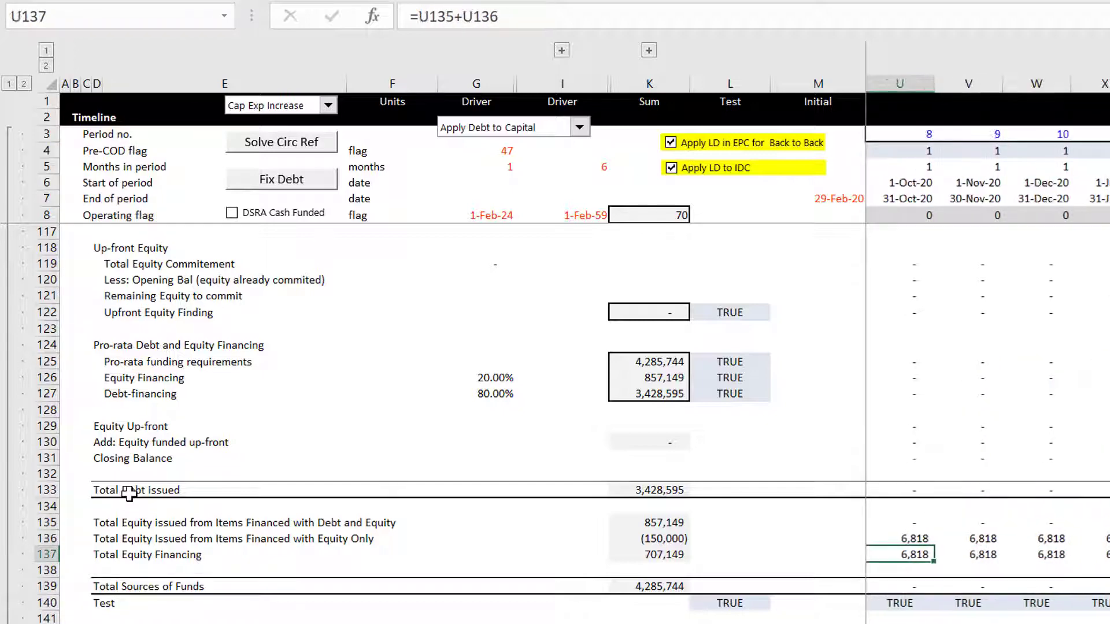
{"action": "key", "text": "Left"}
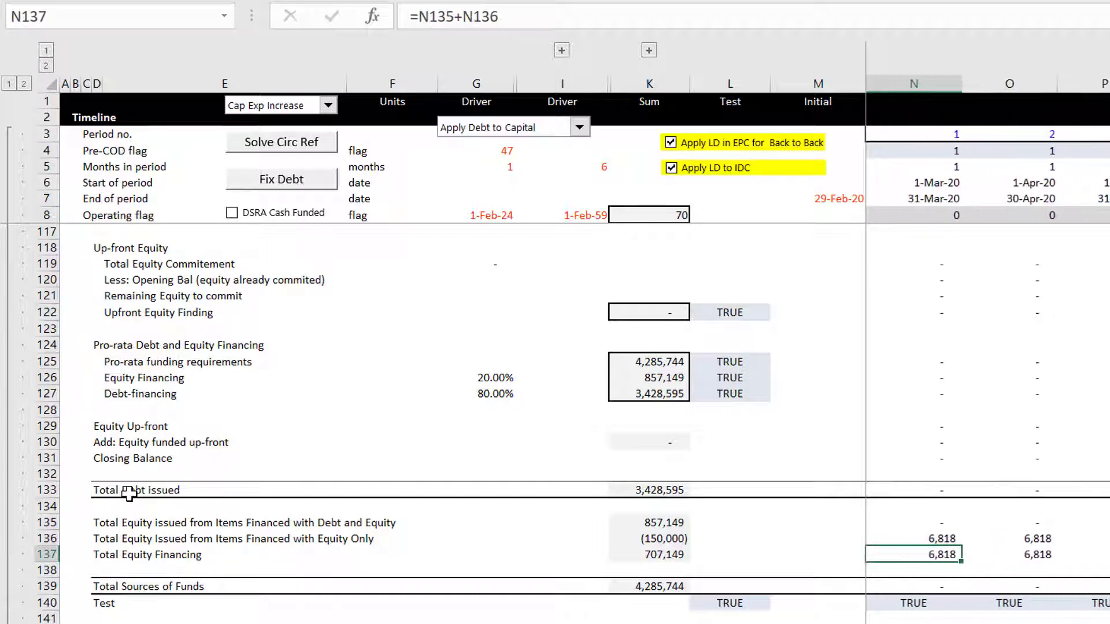
{"action": "key", "text": "Left"}
{"action": "key", "text": "Left"}
{"action": "key", "text": "Left"}
{"action": "key", "text": "Right"}
{"action": "key", "text": "Right"}
{"action": "key", "text": "Right"}
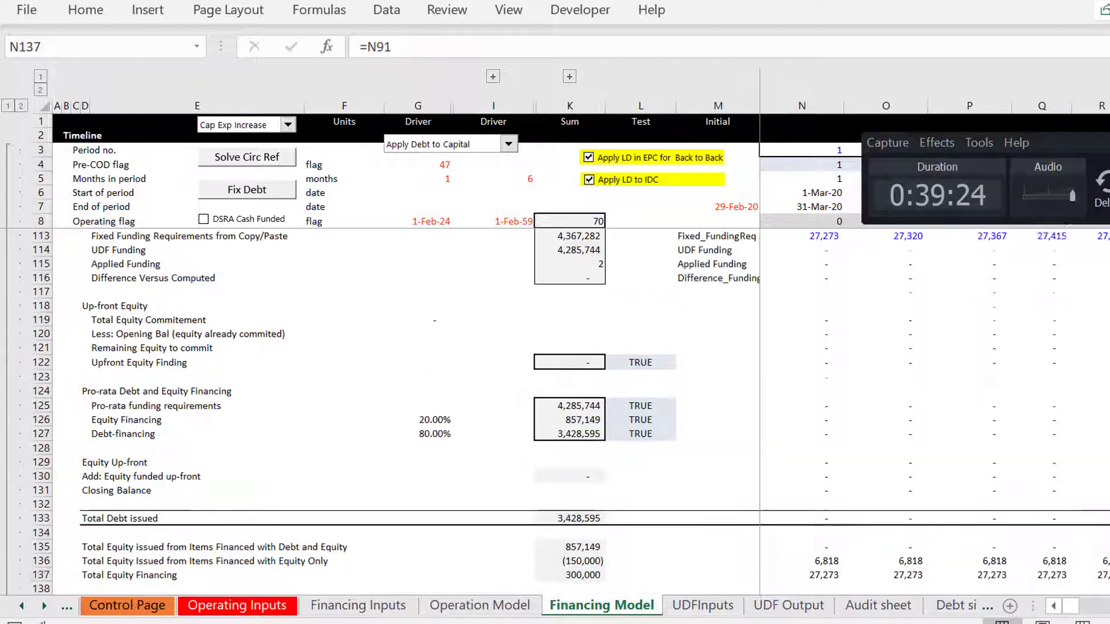
- Inspect the first-period Total Equity Financing formula in N137 that links to Development Cost -- Total in row 91
{"action": "key", "text": "Down"}
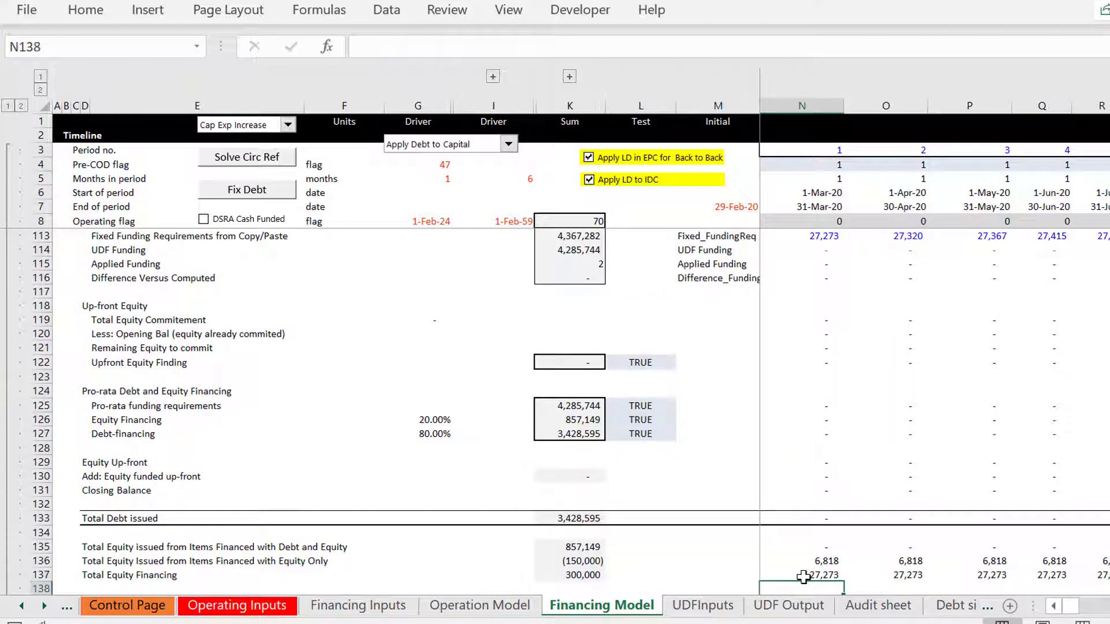
{"action": "key", "text": "Left"}
{"action": "key", "text": "Up"}
{"action": "key", "text": "Right"}
{"action": "key", "text": "Right"}
{"action": "key", "text": "Left"}
{"action": "key", "text": "Left"}
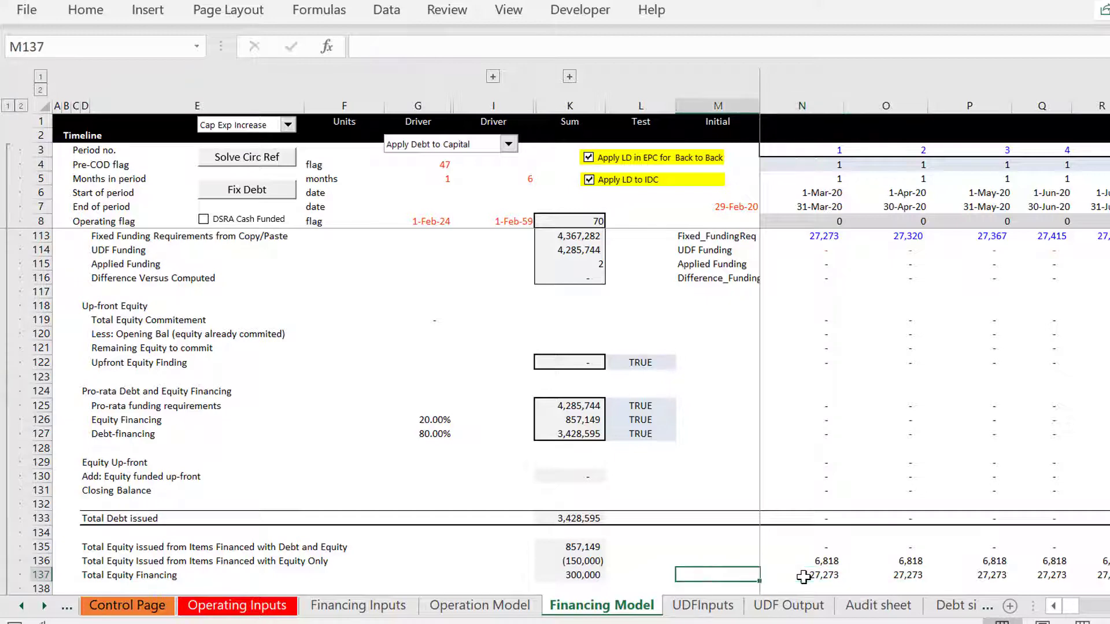
{"action": "key", "text": "Right"}
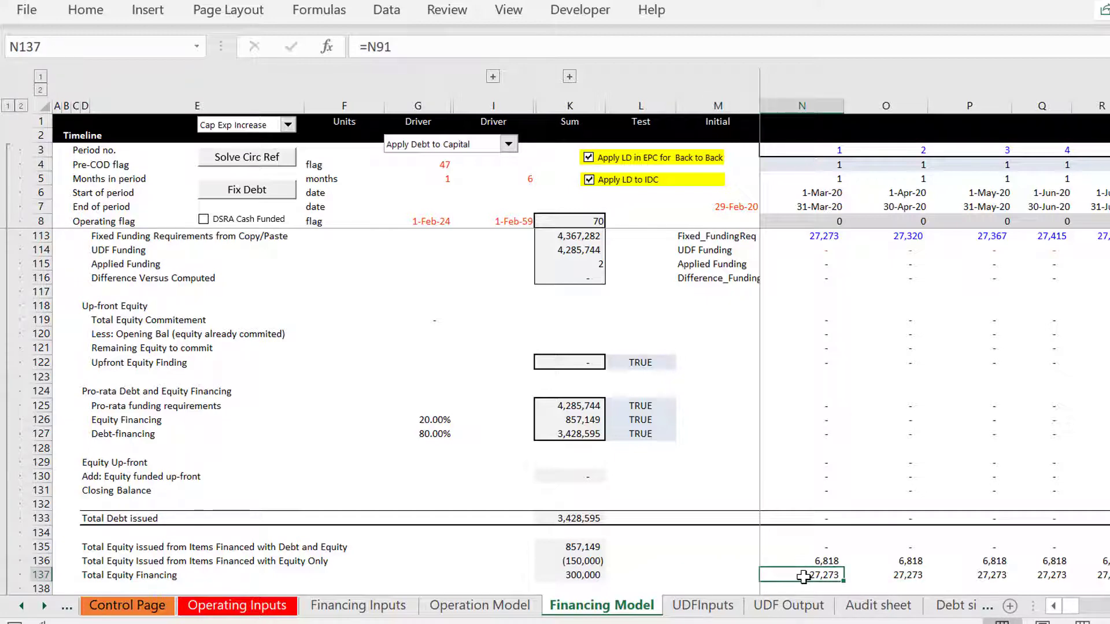
- Trace column N upward from Total Equity Financing in N137 to the Applied Funding formula in N115
{"action": "key", "text": "Up"}
{"action": "key", "text": "Up"}
{"action": "key", "text": "Up"}
{"action": "key", "text": "Up"}
{"action": "key", "text": "Up"}
{"action": "key", "text": "Up"}
{"action": "key", "text": "Up"}
{"action": "key", "text": "Up"}
{"action": "key", "text": "Up"}
{"action": "key", "text": "Up"}
{"action": "key", "text": "Up"}
{"action": "key", "text": "Up"}
{"action": "key", "text": "Up"}
{"action": "key", "text": "Up"}
{"action": "key", "text": "Up"}
{"action": "key", "text": "Up"}
{"action": "key", "text": "Up"}
{"action": "key", "text": "Up"}
{"action": "key", "text": "Up"}
{"action": "key", "text": "Up"}
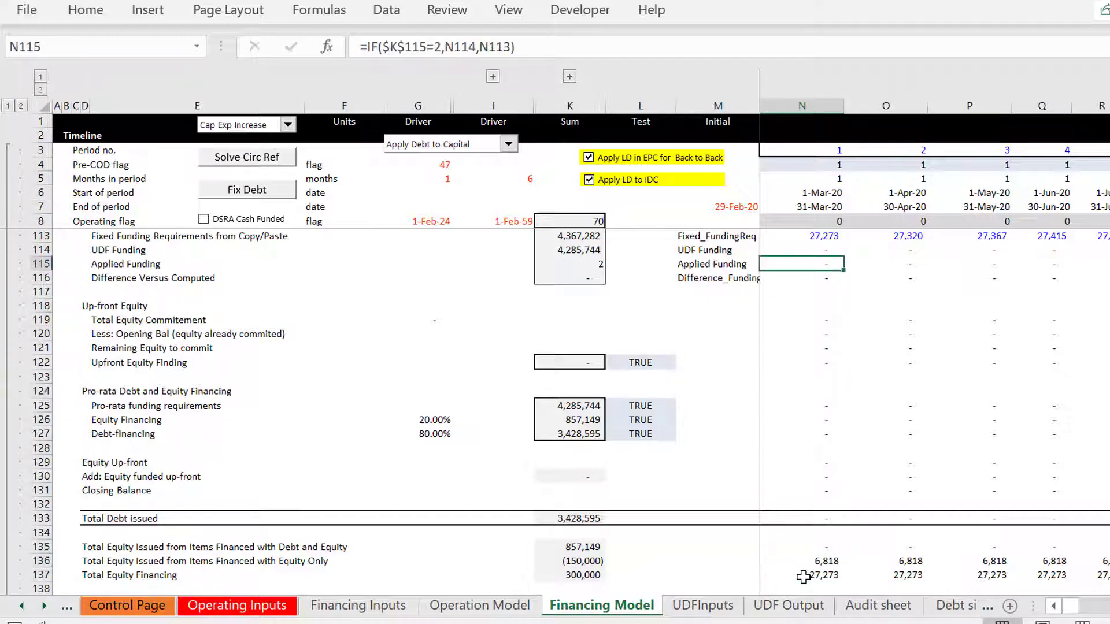
{"action": "key", "text": "Up"}
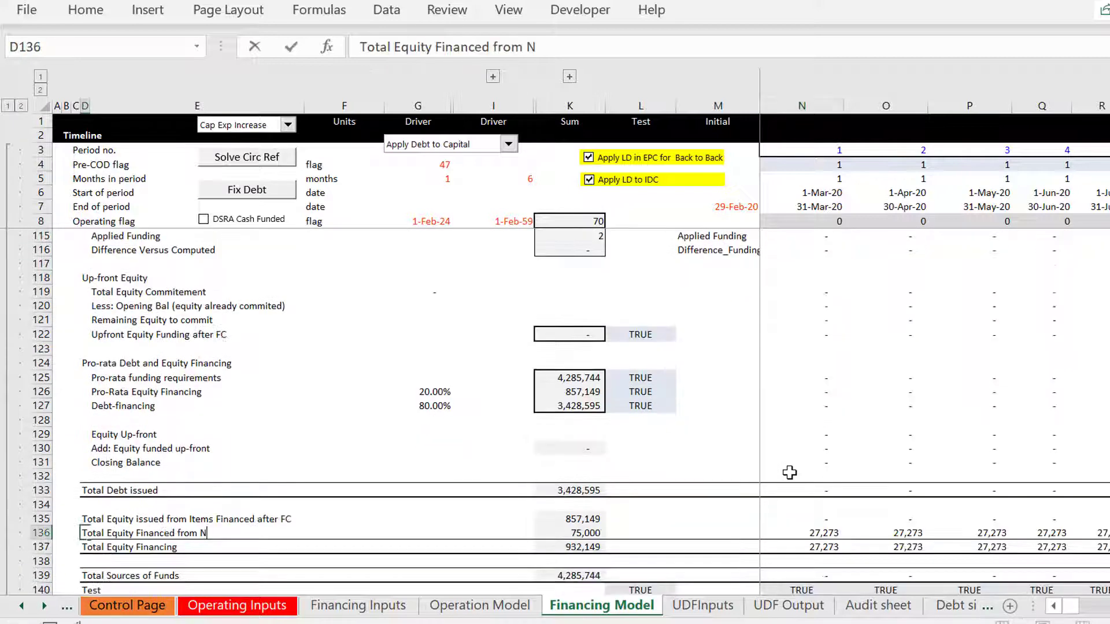
- Complete the row label in D136 as "Total Equity Financed from Non-Borrowing Base Iterms"
{"action": "type", "text": "on-Borrowing Ba"}
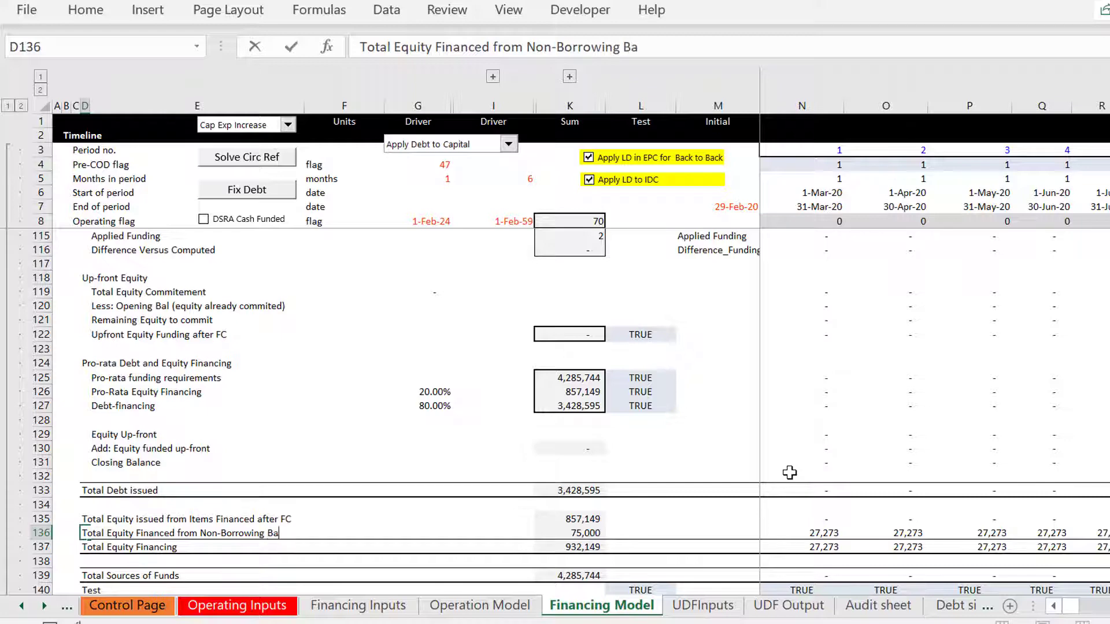
{"action": "type", "text": "se Iterms"}
{"action": "key", "text": "Return"}
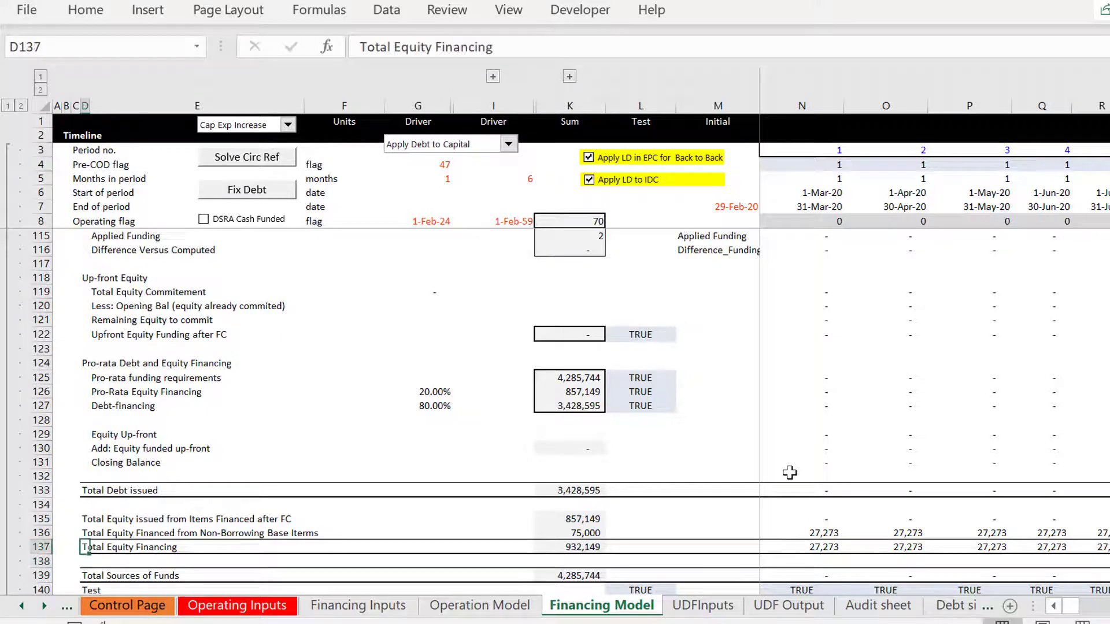
- Examine the monthly formulas for equity financed from non-borrowing base items along row 136 out to the reimbursement month in Y136
{"action": "key", "text": "Up"}
{"action": "key", "text": "Right"}
{"action": "key", "text": "Right"}
{"action": "key", "text": "Right"}
{"action": "key", "text": "Right"}
{"action": "key", "text": "Right"}
{"action": "key", "text": "Right"}
{"action": "key", "text": "Right"}
{"action": "key", "text": "Right"}
{"action": "key", "text": "Right"}
{"action": "key", "text": "Right"}
{"action": "key", "text": "Right"}
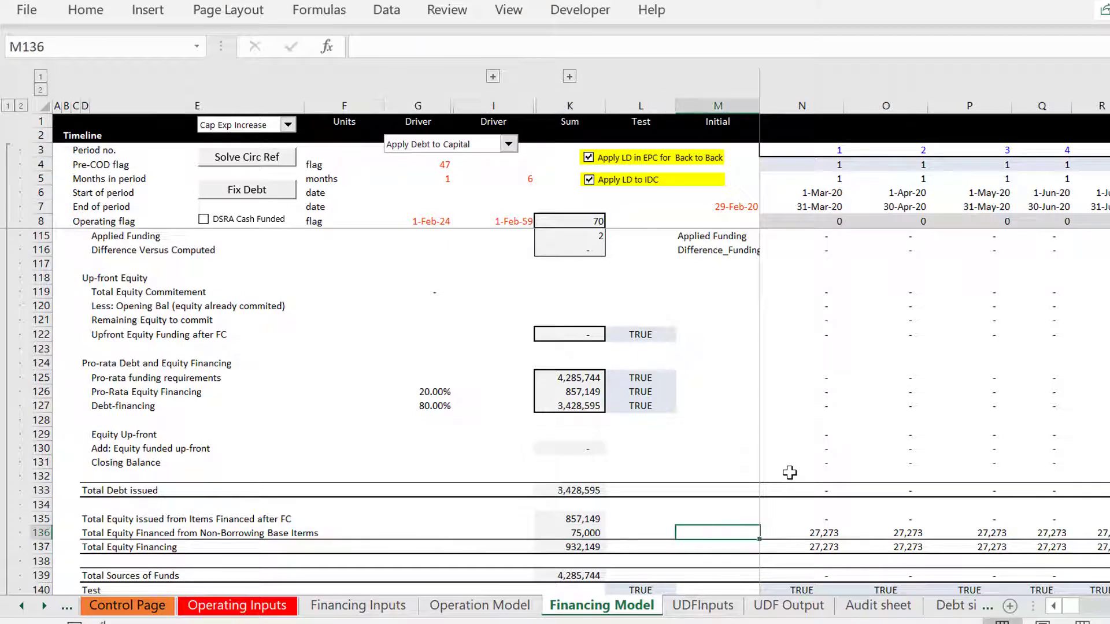
{"action": "key", "text": "Right"}
{"action": "key", "text": "Right"}
{"action": "key", "text": "Right"}
{"action": "key", "text": "Right"}
{"action": "key", "text": "Right"}
{"action": "key", "text": "Right"}
{"action": "key", "text": "Right"}
{"action": "key", "text": "Right"}
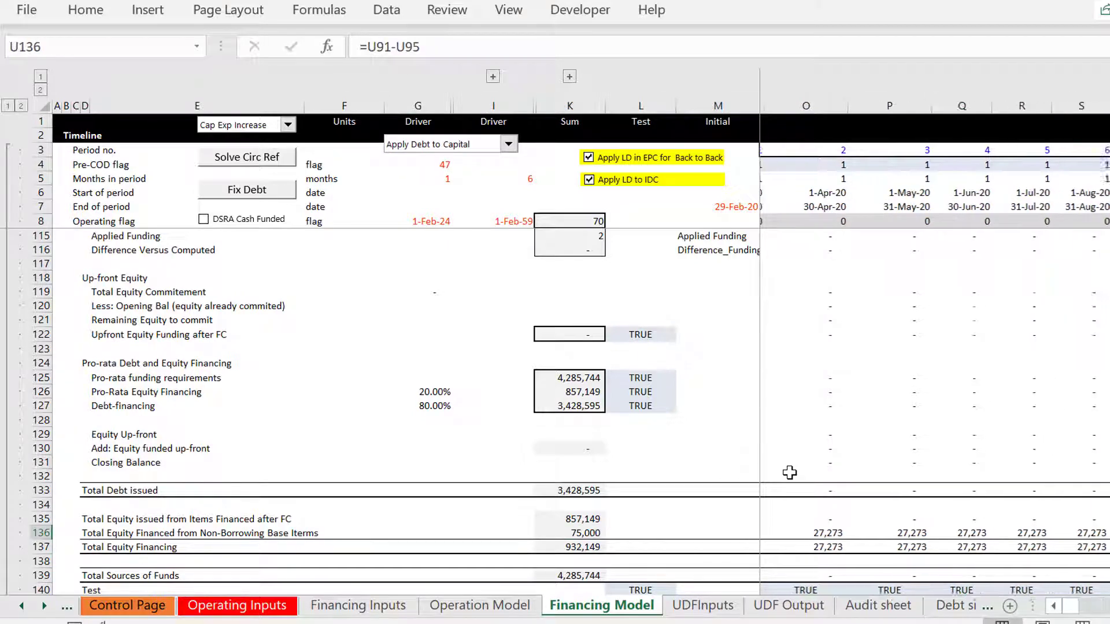
{"action": "key", "text": "Right"}
{"action": "key", "text": "Right"}
{"action": "key", "text": "Left"}
{"action": "key", "text": "Left"}
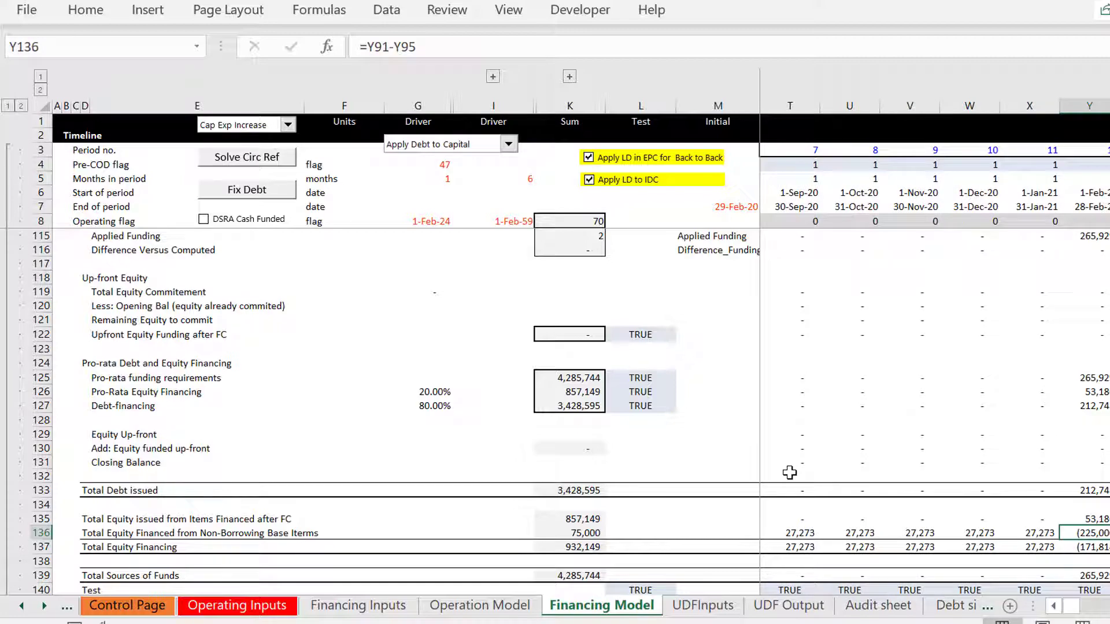
{"action": "key", "text": "Left"}
{"action": "key", "text": "Right"}
{"action": "key", "text": "Left"}
{"action": "key", "text": "Right"}
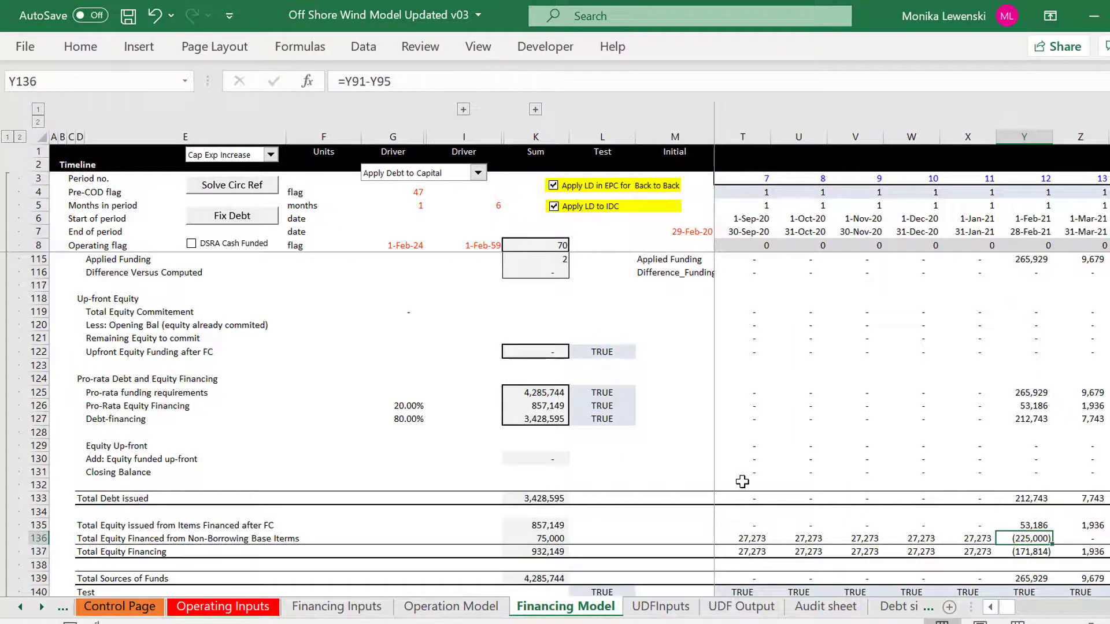
- Check the pre-reimbursement months of row 136 from column Y back to column T
{"action": "key", "text": "Left"}
{"action": "key", "text": "Left"}
{"action": "key", "text": "Left"}
{"action": "key", "text": "Left"}
{"action": "key", "text": "Left"}
{"action": "key", "text": "Left"}
{"action": "key", "text": "Left"}
{"action": "key", "text": "Left"}
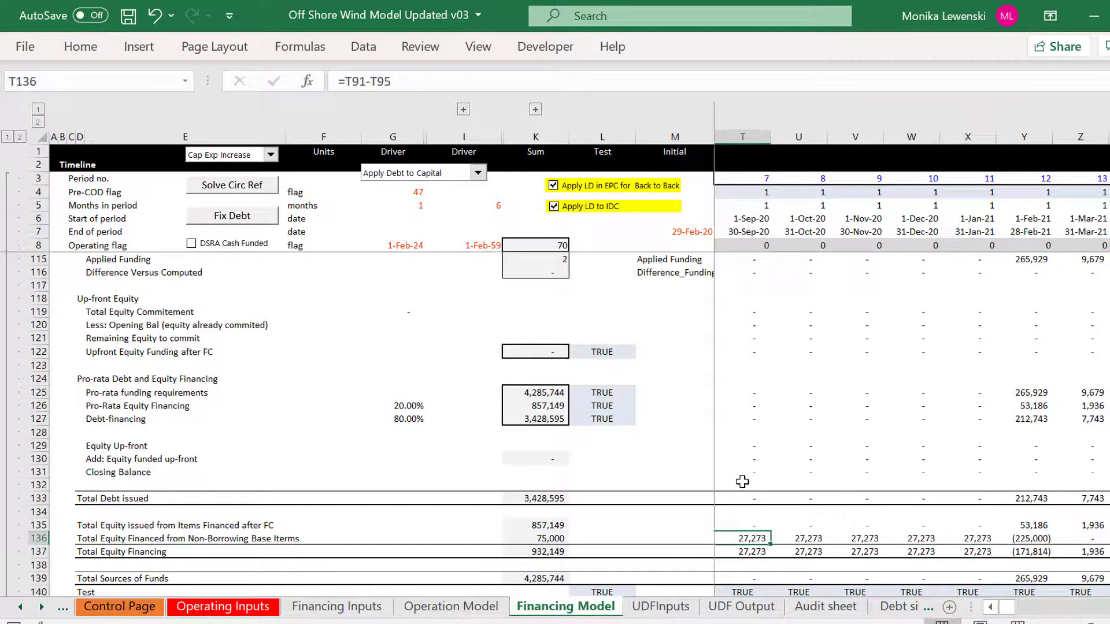
- Check the sum formula in K136 for total equity financed from non-borrowing base items
{"action": "key", "text": "Left"}
{"action": "key", "text": "Left"}
{"action": "key", "text": "Left"}
{"action": "key", "text": "Left"}
{"action": "key", "text": "Left"}
{"action": "key", "text": "Left"}
{"action": "key", "text": "Left"}
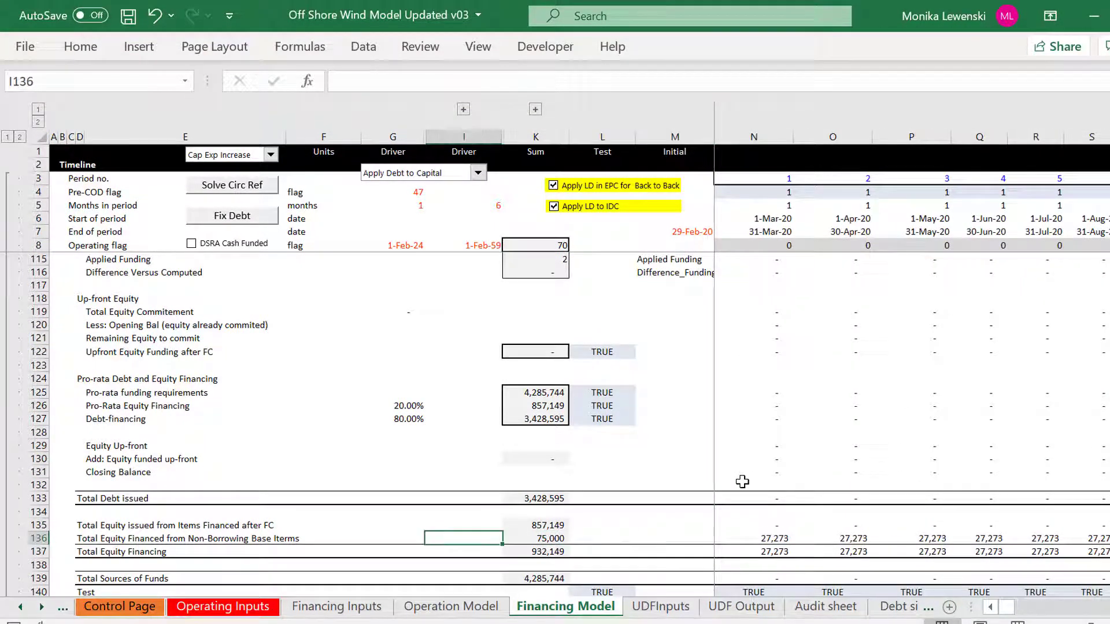
{"action": "key", "text": "Right"}
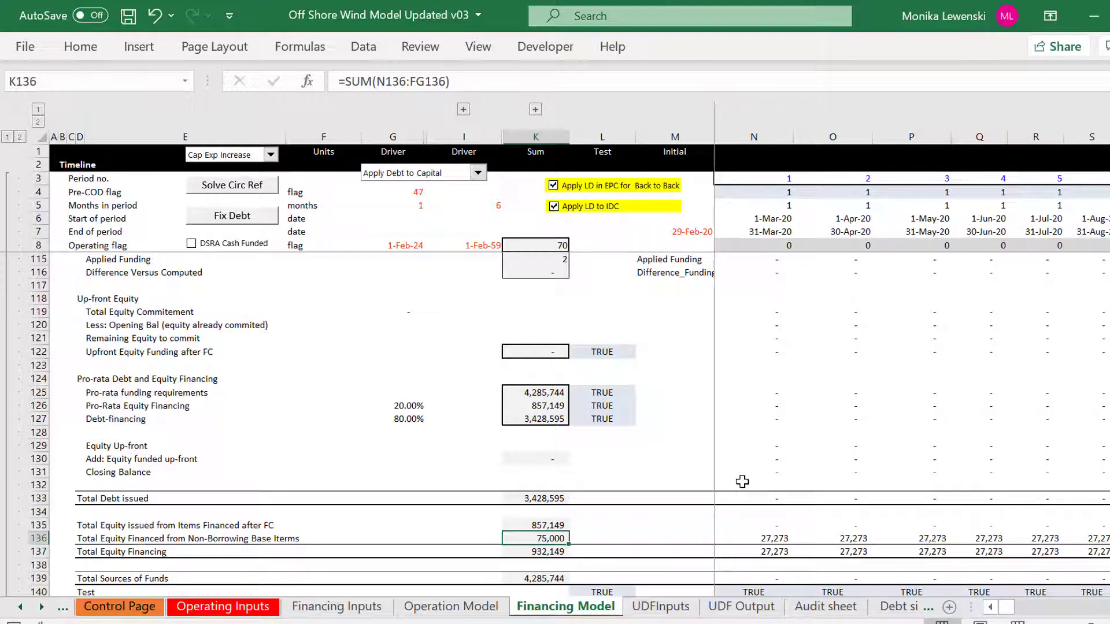
{"action": "key", "text": "Right"}
{"action": "key", "text": "Right"}
{"action": "key", "text": "Left"}
{"action": "key", "text": "Left"}
{"action": "key", "text": "Right"}
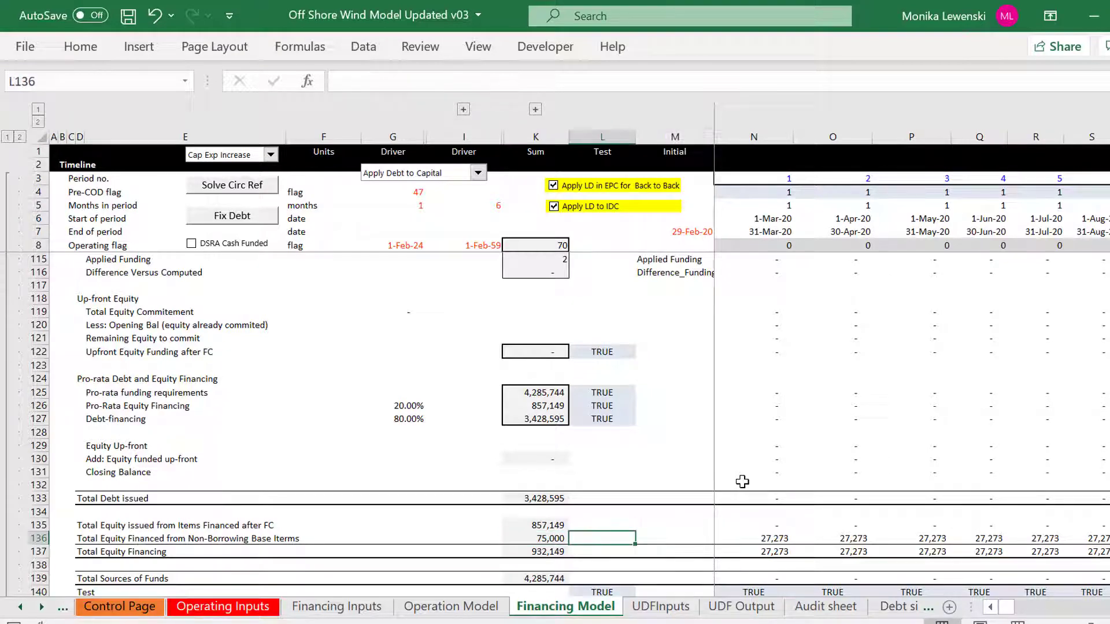
- Examine the monthly equity financed from non-borrowing base items in row 136 around the reimbursement month in column Y
{"action": "key", "text": "Right"}
{"action": "key", "text": "Right"}
{"action": "key", "text": "Right"}
{"action": "key", "text": "Right"}
{"action": "key", "text": "Right"}
{"action": "key", "text": "Right"}
{"action": "key", "text": "Right"}
{"action": "key", "text": "Right"}
{"action": "key", "text": "Right"}
{"action": "key", "text": "Right"}
{"action": "key", "text": "Right"}
{"action": "key", "text": "Right"}
{"action": "key", "text": "Right"}
{"action": "key", "text": "Right"}
{"action": "key", "text": "Right"}
{"action": "key", "text": "Right"}
{"action": "key", "text": "Right"}
{"action": "key", "text": "Left"}
{"action": "key", "text": "Left"}
{"action": "key", "text": "Left"}
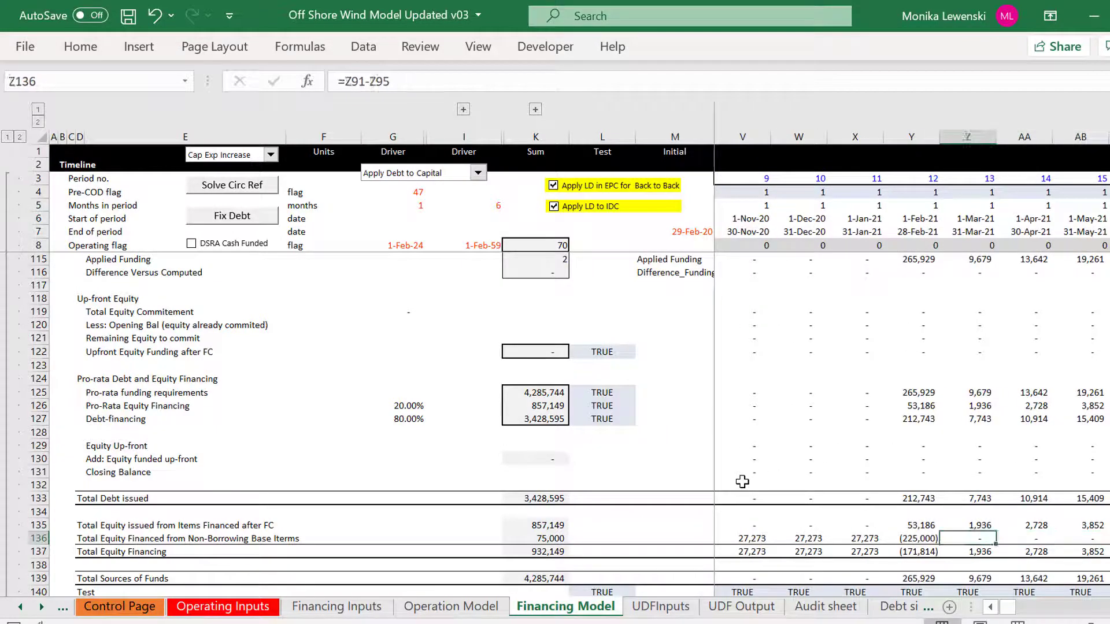
{"action": "key", "text": "Left"}
{"action": "key", "text": "Right"}
{"action": "key", "text": "Left"}
{"action": "key", "text": "Left"}
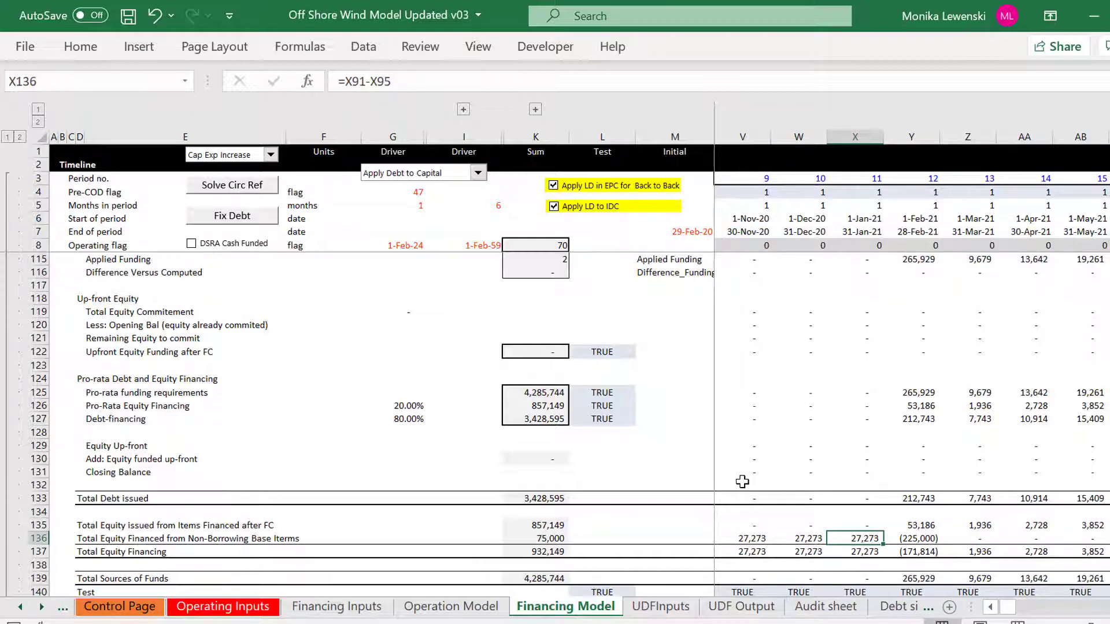
{"action": "key", "text": "Left"}
{"action": "key", "text": "Left"}
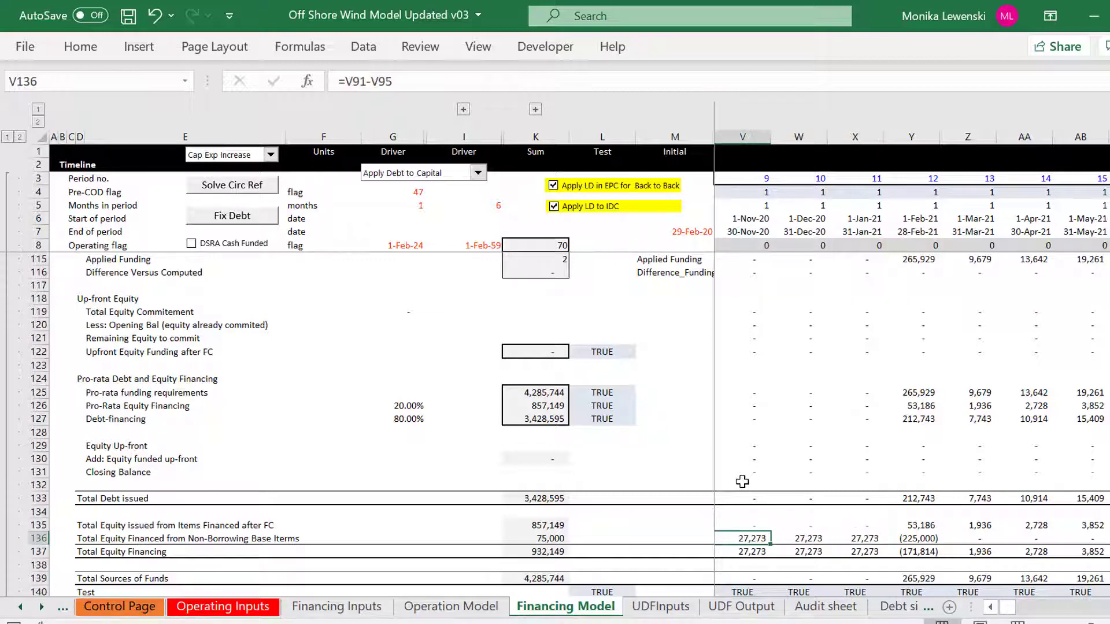
- Review the monthly Total Equity Financing formulas in row 137 between columns U and AA
{"action": "key", "text": "Left"}
{"action": "key", "text": "Down"}
{"action": "key", "text": "Left"}
{"action": "key", "text": "Right"}
{"action": "key", "text": "Right"}
{"action": "key", "text": "Right"}
{"action": "key", "text": "Right"}
{"action": "key", "text": "Right"}
{"action": "key", "text": "Right"}
{"action": "key", "text": "Right"}
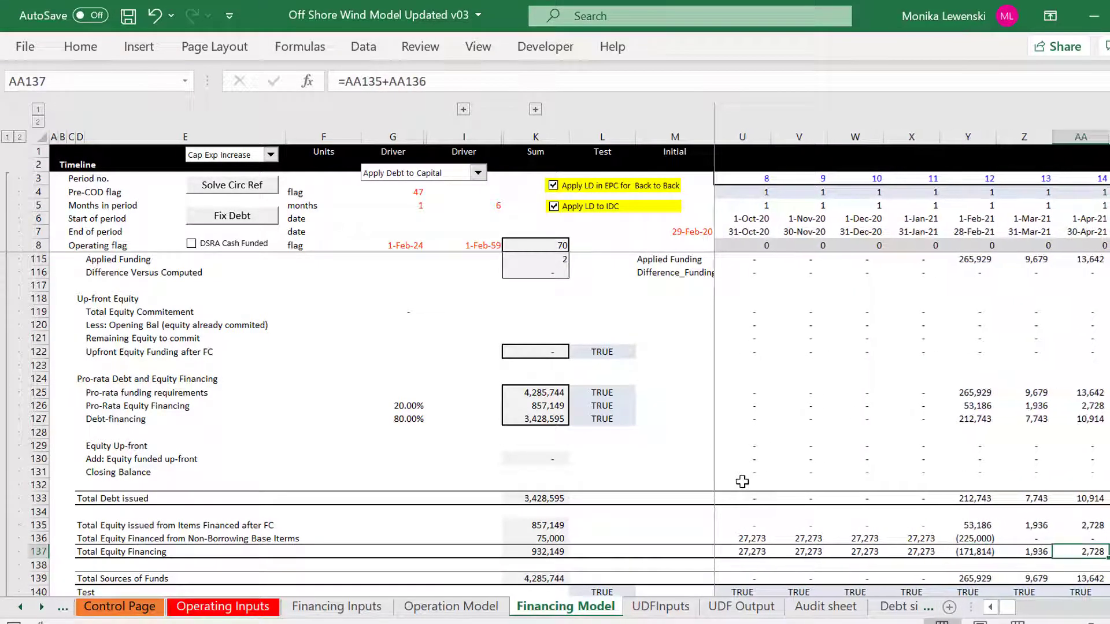
{"action": "key", "text": "Left"}
{"action": "key", "text": "Left"}
{"action": "key", "text": "Left"}
{"action": "key", "text": "Left"}
{"action": "key", "text": "Left"}
{"action": "key", "text": "Left"}
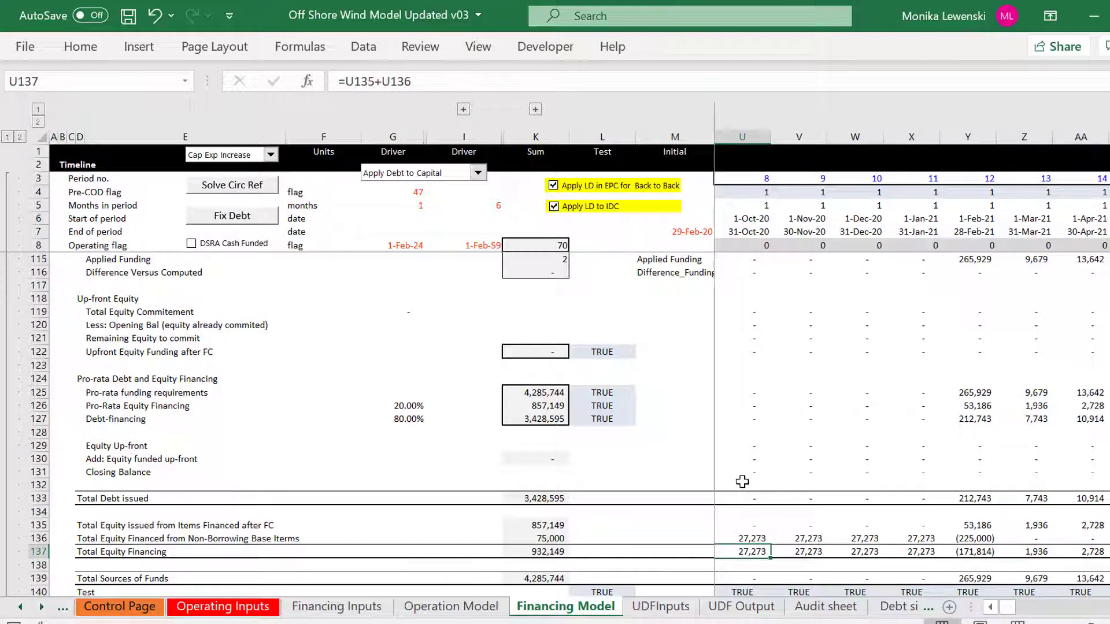
- Link the equity contributions from sources and uses in N234 to Total Equity Financing with =N137 and fill the formula across the row
{"action": "key", "text": "Home"}
{"action": "key", "text": "Page_Down"}
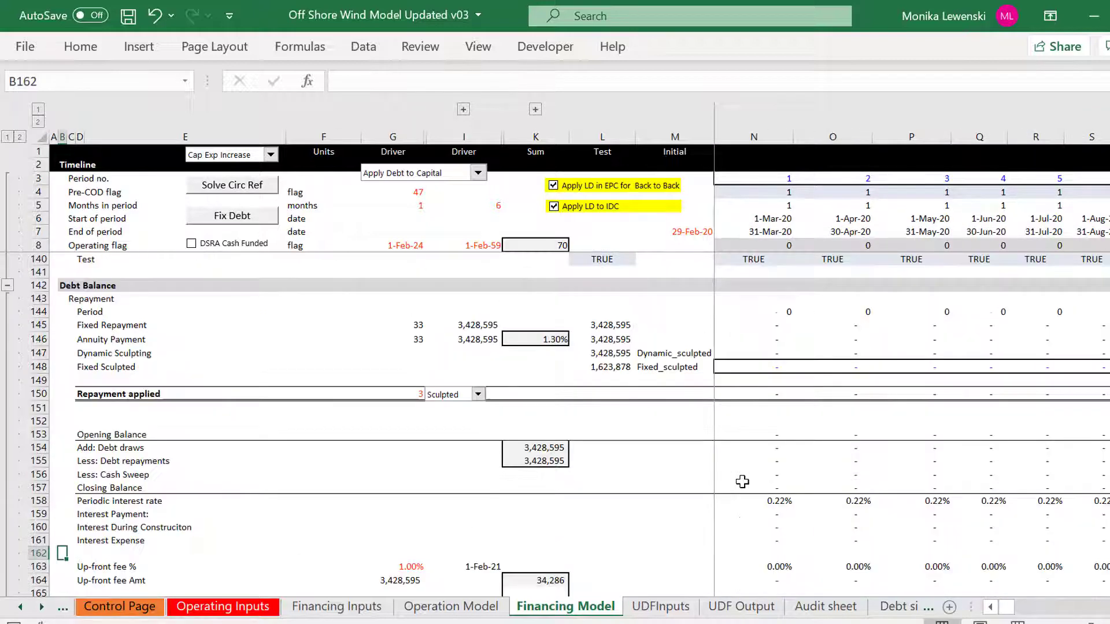
{"action": "key", "text": "Page_Down"}
{"action": "key", "text": "Page_Down"}
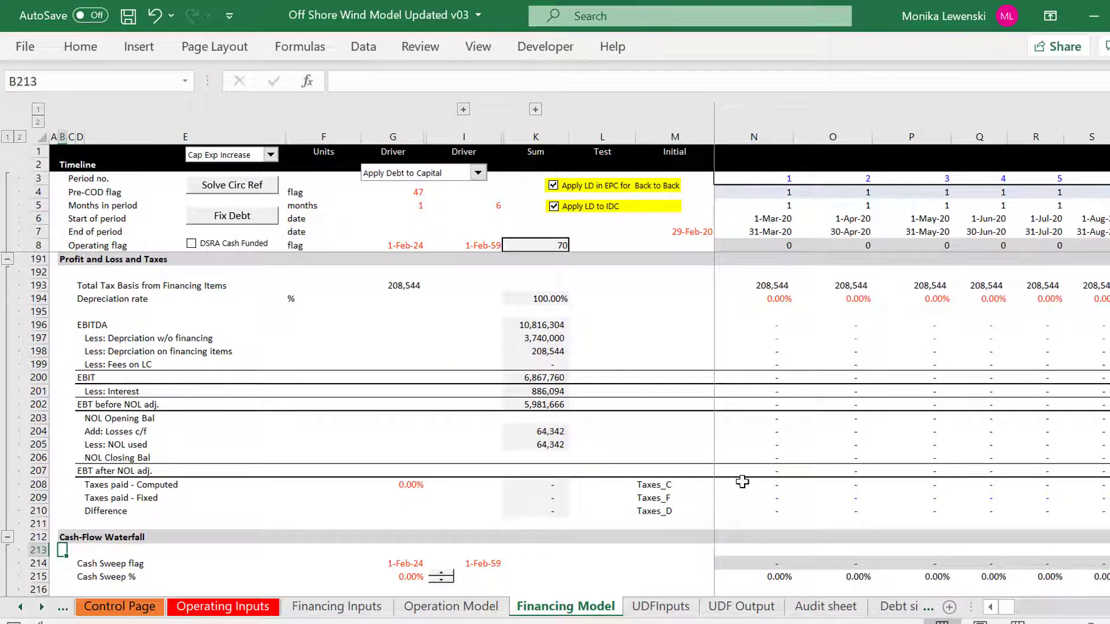
{"action": "key", "text": "Page_Down"}
{"action": "key", "text": "Up"}
{"action": "key", "text": "Up"}
{"action": "key", "text": "Up"}
{"action": "key", "text": "Up"}
{"action": "key", "text": "Up"}
{"action": "key", "text": "Up"}
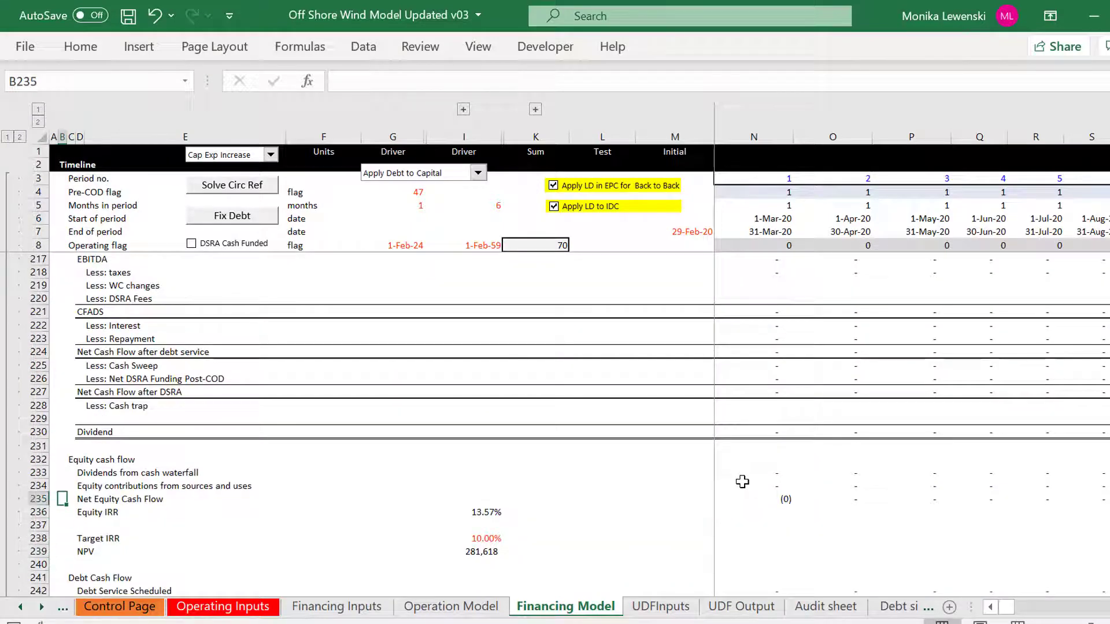
{"action": "key", "text": "Down"}
{"action": "key", "text": "Right"}
{"action": "key", "text": "Right"}
{"action": "key", "text": "Right"}
{"action": "key", "text": "Right"}
{"action": "key", "text": "Right"}
{"action": "key", "text": "Right"}
{"action": "key", "text": "Right"}
{"action": "key", "text": "Right"}
{"action": "key", "text": "Right"}
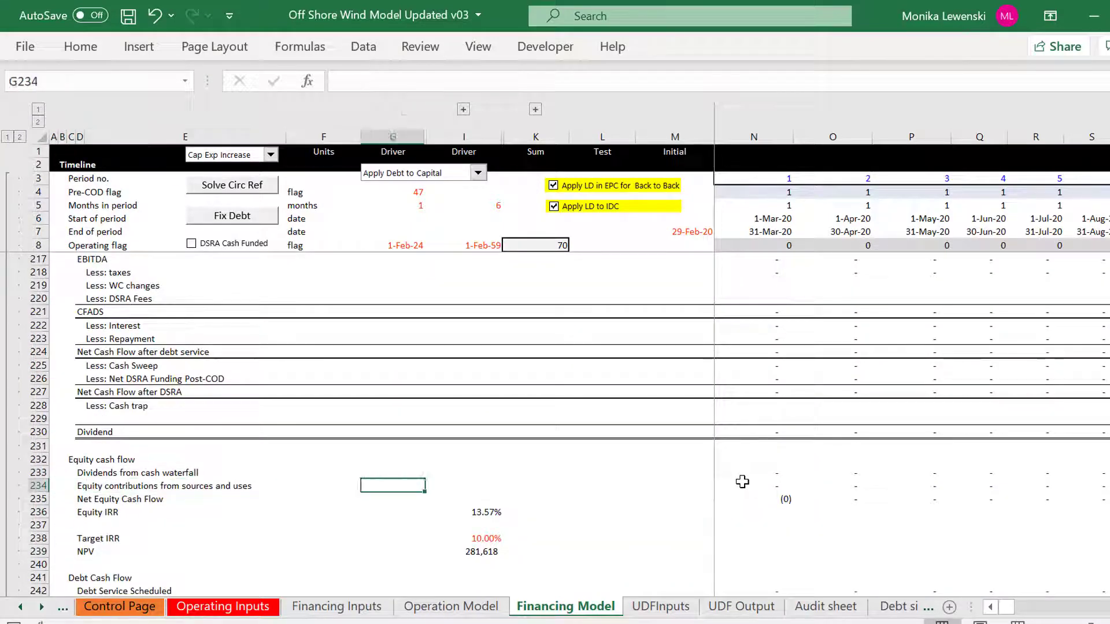
{"action": "key", "text": "Right"}
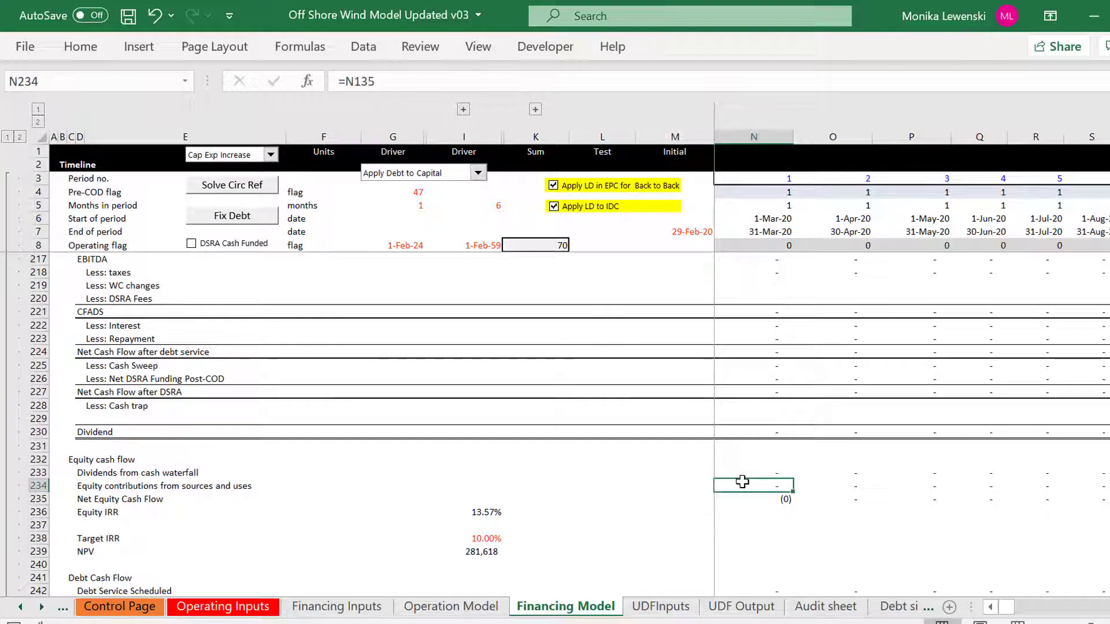
{"action": "type", "text": "="}
{"action": "key", "text": "ctrl+Up"}
{"action": "key", "text": "ctrl+Up"}
{"action": "key", "text": "ctrl+Up"}
{"action": "key", "text": "ctrl+Up"}
{"action": "key", "text": "ctrl+Up"}
{"action": "key", "text": "ctrl+Up"}
{"action": "key", "text": "ctrl+Up"}
{"action": "key", "text": "ctrl+Up"}
{"action": "key", "text": "ctrl+Up"}
{"action": "key", "text": "ctrl+Up"}
{"action": "key", "text": "ctrl+Up"}
{"action": "key", "text": "ctrl+Up"}
{"action": "key", "text": "ctrl+Up"}
{"action": "key", "text": "ctrl+Up"}
{"action": "key", "text": "ctrl+Up"}
{"action": "key", "text": "ctrl+Up"}
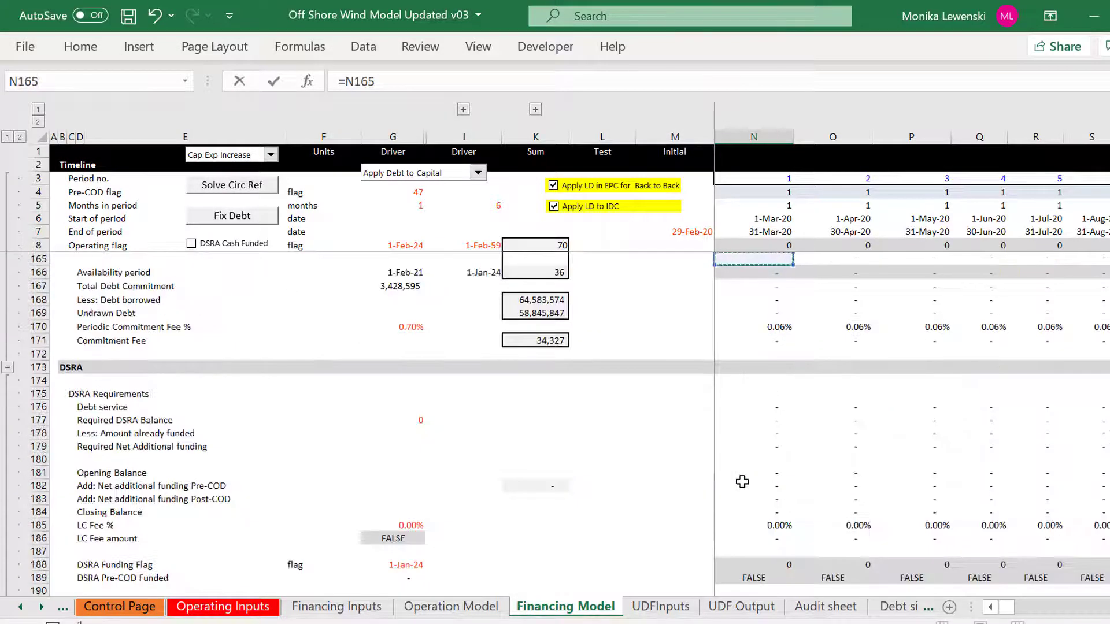
{"action": "key", "text": "Page_Up"}
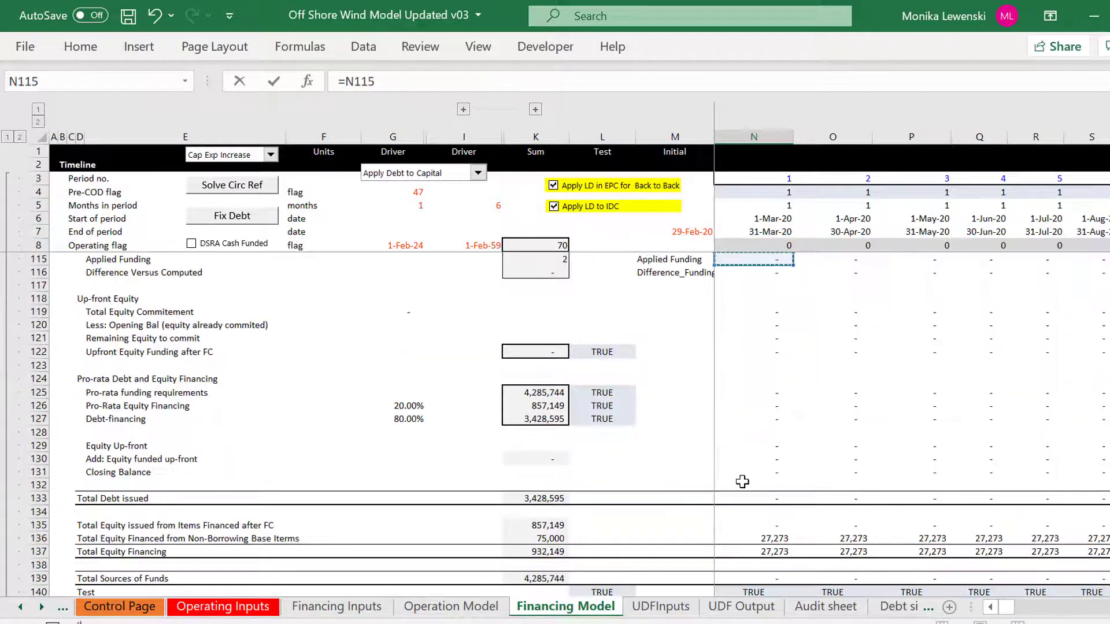
{"action": "key", "text": "Down"}
{"action": "key", "text": "Down"}
{"action": "key", "text": "Down"}
{"action": "key", "text": "Down"}
{"action": "key", "text": "Down"}
{"action": "key", "text": "Down"}
{"action": "key", "text": "Down"}
{"action": "key", "text": "Down"}
{"action": "key", "text": "Down"}
{"action": "key", "text": "Down"}
{"action": "key", "text": "Down"}
{"action": "key", "text": "Down"}
{"action": "key", "text": "Down"}
{"action": "key", "text": "Down"}
{"action": "key", "text": "Down"}
{"action": "key", "text": "Down"}
{"action": "key", "text": "Down"}
{"action": "key", "text": "Down"}
{"action": "key", "text": "Down"}
{"action": "key", "text": "Down"}
{"action": "key", "text": "Down"}
{"action": "key", "text": "Down"}
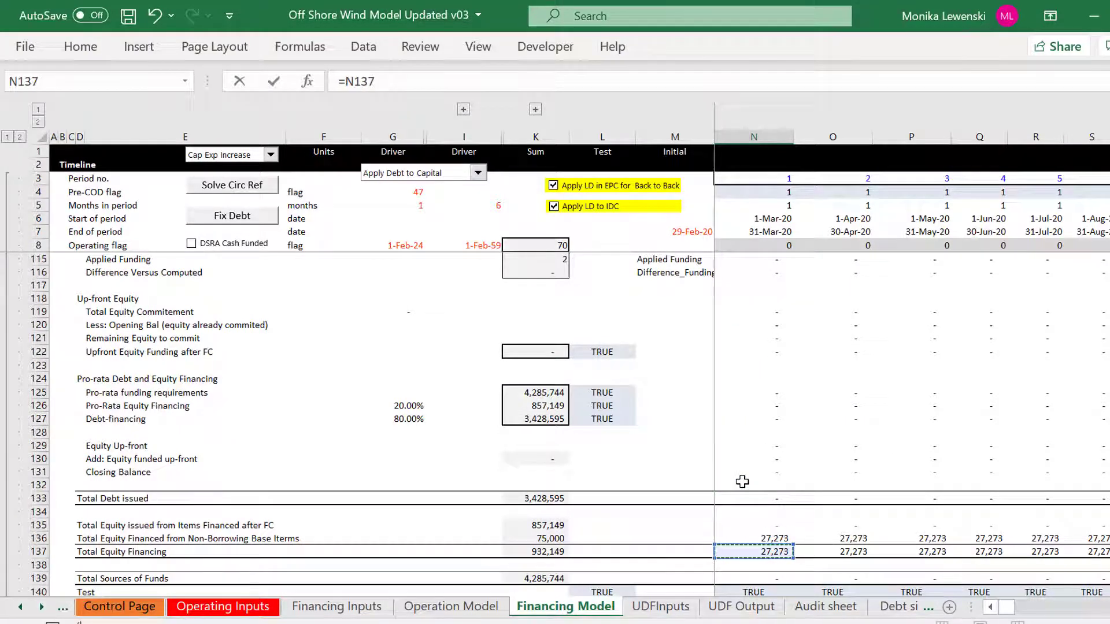
{"action": "key", "text": "Escape"}
{"action": "key", "text": "Up"}
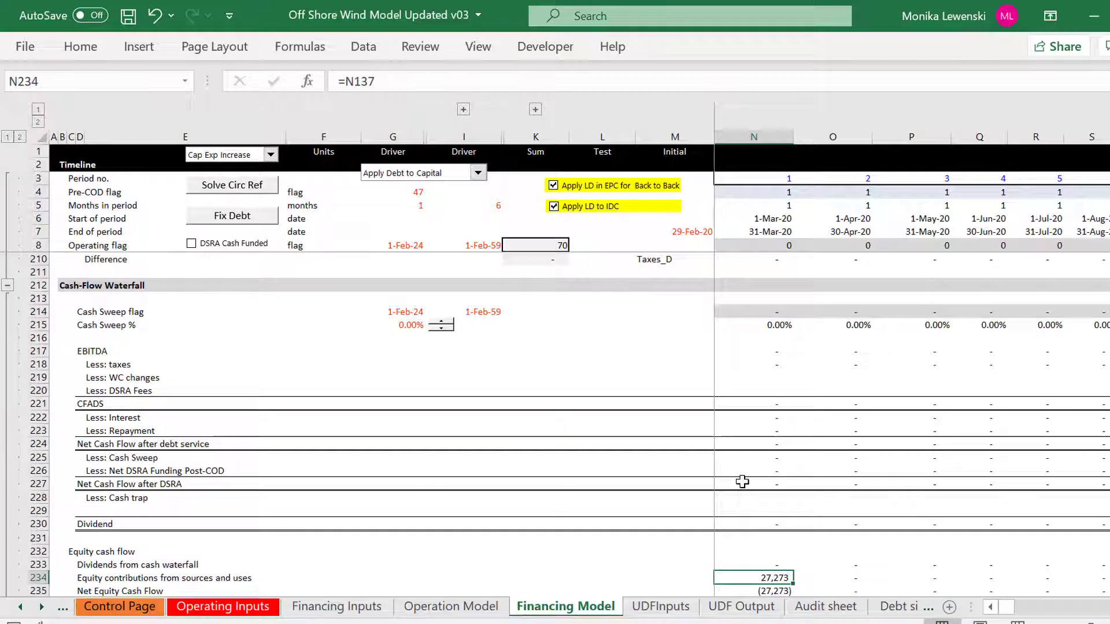
{"action": "key", "text": "ctrl+shift+Right"}
{"action": "key", "text": "ctrl+r"}
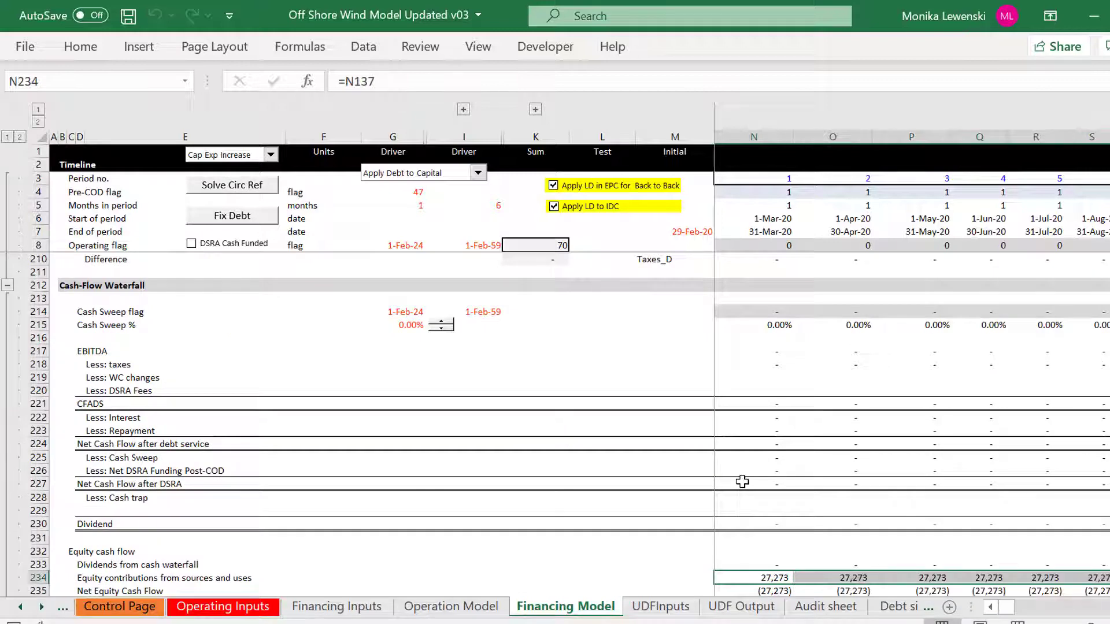
- Examine the monthly equity contributions in row 234 and the net equity cash flow in row 235 out to column AC
{"action": "key", "text": "Left"}
{"action": "key", "text": "Left"}
{"action": "key", "text": "Left"}
{"action": "key", "text": "Left"}
{"action": "key", "text": "Left"}
{"action": "key", "text": "Left"}
{"action": "key", "text": "Left"}
{"action": "key", "text": "Left"}
{"action": "key", "text": "Left"}
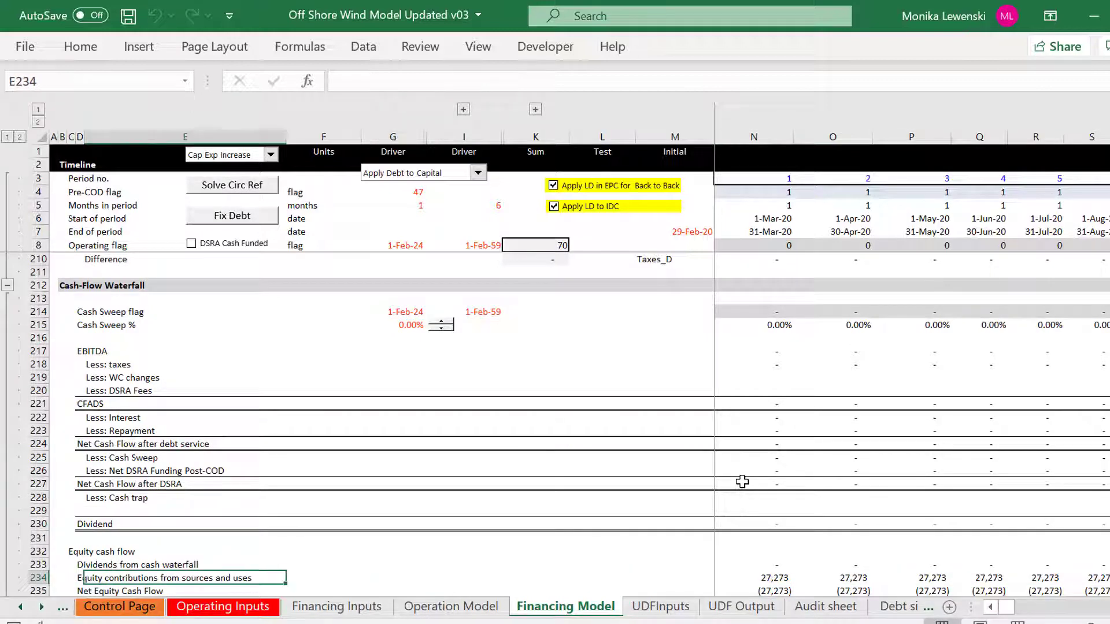
{"action": "key", "text": "Right"}
{"action": "key", "text": "Right"}
{"action": "key", "text": "Right"}
{"action": "key", "text": "Right"}
{"action": "key", "text": "Right"}
{"action": "key", "text": "Right"}
{"action": "key", "text": "Right"}
{"action": "key", "text": "Right"}
{"action": "key", "text": "Right"}
{"action": "key", "text": "Right"}
{"action": "key", "text": "Right"}
{"action": "key", "text": "Right"}
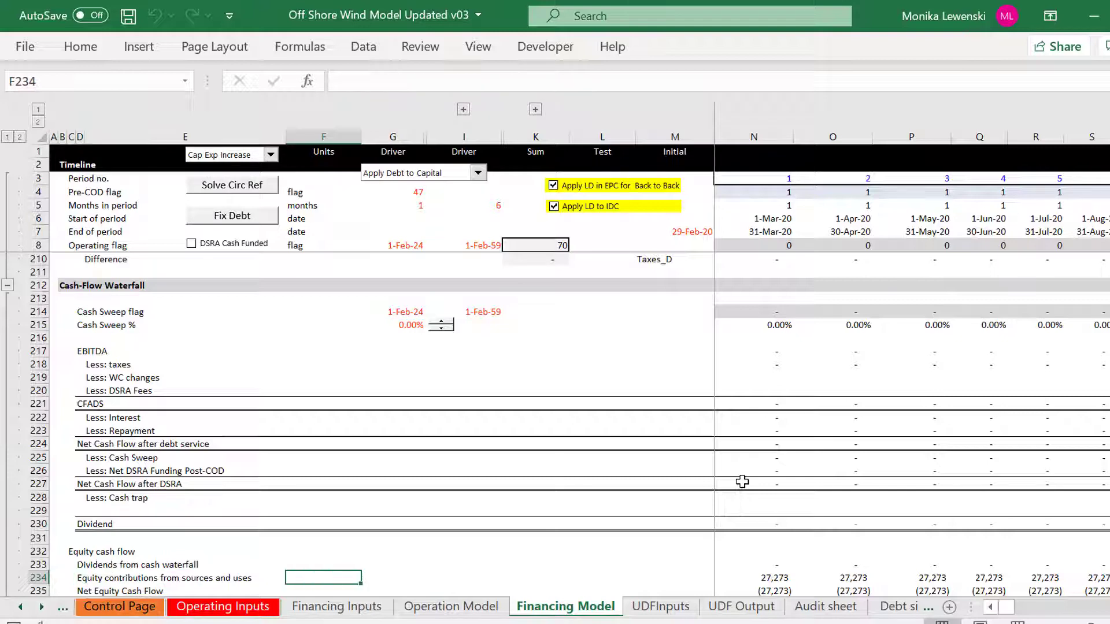
{"action": "key", "text": "Right"}
{"action": "key", "text": "Right"}
{"action": "key", "text": "Right"}
{"action": "key", "text": "Right"}
{"action": "key", "text": "Right"}
{"action": "key", "text": "Right"}
{"action": "key", "text": "Right"}
{"action": "key", "text": "Right"}
{"action": "key", "text": "Right"}
{"action": "key", "text": "Right"}
{"action": "key", "text": "Right"}
{"action": "key", "text": "Right"}
{"action": "key", "text": "Down"}
{"action": "key", "text": "Down"}
{"action": "key", "text": "Down"}
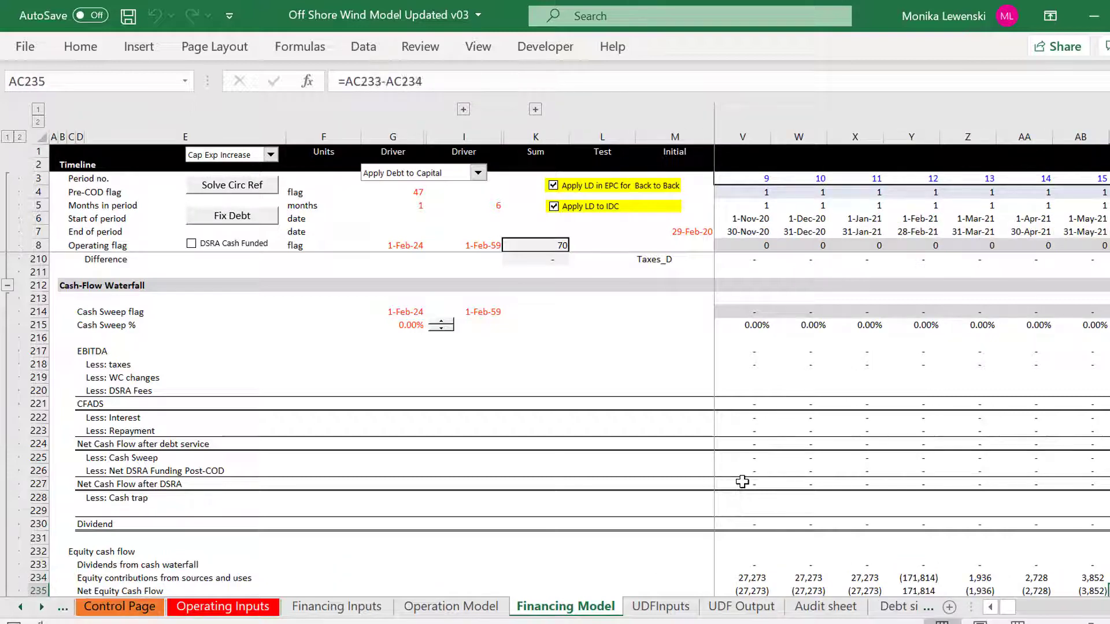
- Examine the monthly equity contributions from sources and uses in row 234 across columns AC to AN
{"action": "key", "text": "Up"}
{"action": "key", "text": "Up"}
{"action": "key", "text": "Up"}
{"action": "key", "text": "Right"}
{"action": "key", "text": "Right"}
{"action": "key", "text": "Right"}
{"action": "key", "text": "Right"}
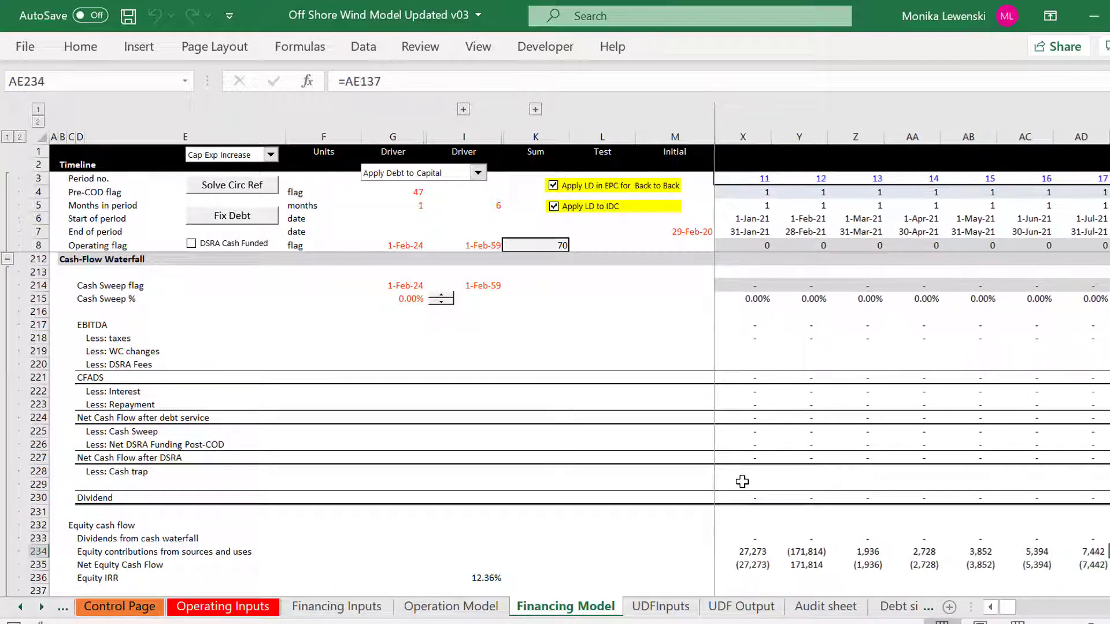
{"action": "key", "text": "Right"}
{"action": "key", "text": "Right"}
{"action": "key", "text": "Right"}
{"action": "key", "text": "Right"}
{"action": "key", "text": "Right"}
{"action": "key", "text": "Right"}
{"action": "key", "text": "Right"}
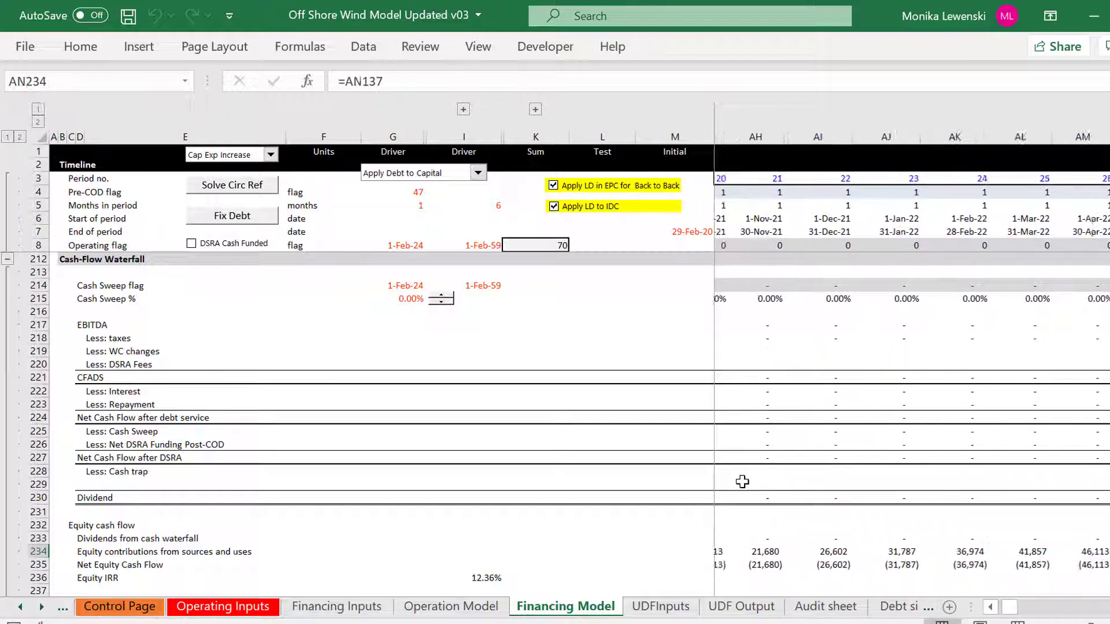
- Return to the Summary Sources and Uses and examine the Borrowing Base amounts for development cost, EPC fee and development fee
{"action": "key", "text": "Left"}
{"action": "key", "text": "Left"}
{"action": "key", "text": "Left"}
{"action": "key", "text": "Left"}
{"action": "key", "text": "Left"}
{"action": "key", "text": "Left"}
{"action": "key", "text": "Left"}
{"action": "key", "text": "Left"}
{"action": "key", "text": "Left"}
{"action": "key", "text": "Left"}
{"action": "key", "text": "Left"}
{"action": "key", "text": "Left"}
{"action": "key", "text": "Left"}
{"action": "key", "text": "Left"}
{"action": "key", "text": "Left"}
{"action": "key", "text": "Left"}
{"action": "key", "text": "Left"}
{"action": "key", "text": "Left"}
{"action": "key", "text": "Left"}
{"action": "key", "text": "Left"}
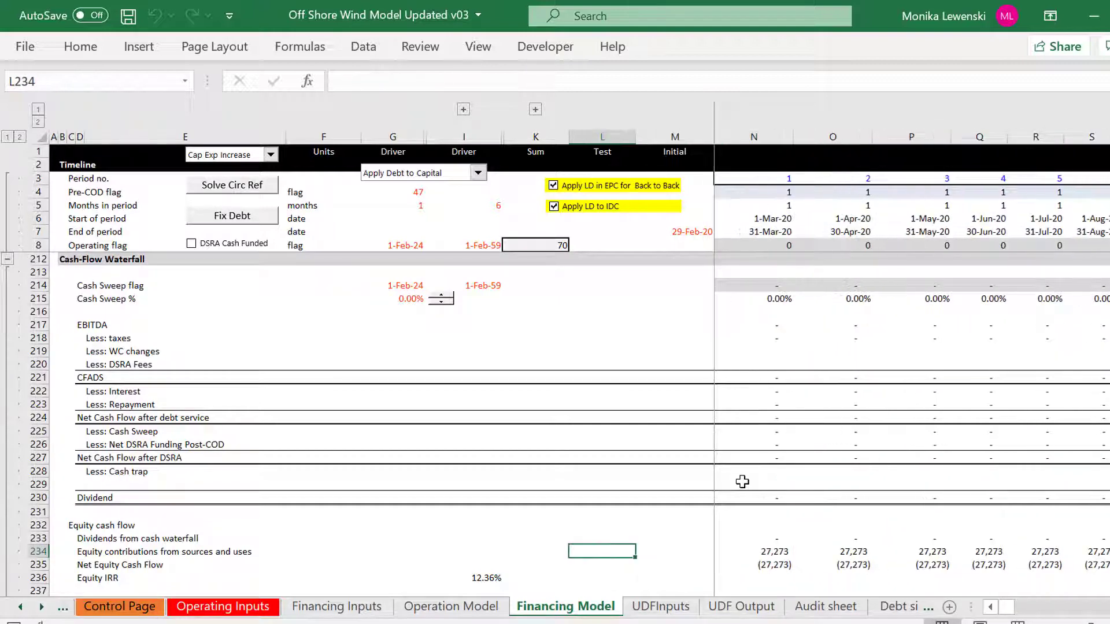
{"action": "key", "text": "Left"}
{"action": "key", "text": "Left"}
{"action": "key", "text": "Left"}
{"action": "key", "text": "Page_Up"}
{"action": "key", "text": "Page_Up"}
{"action": "key", "text": "Page_Up"}
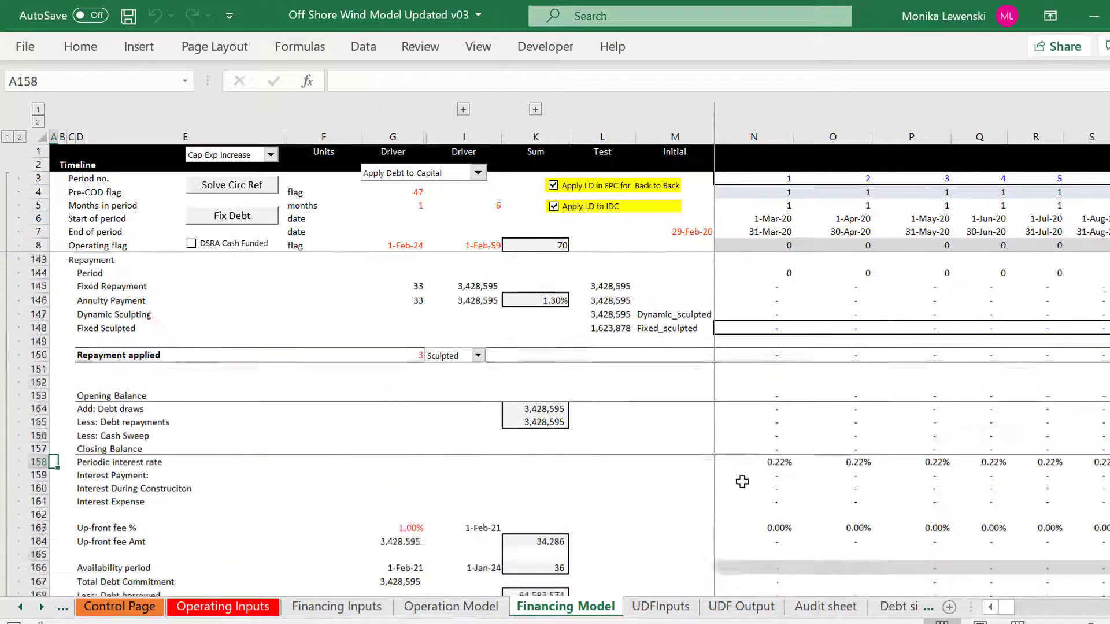
{"action": "key", "text": "Page_Up"}
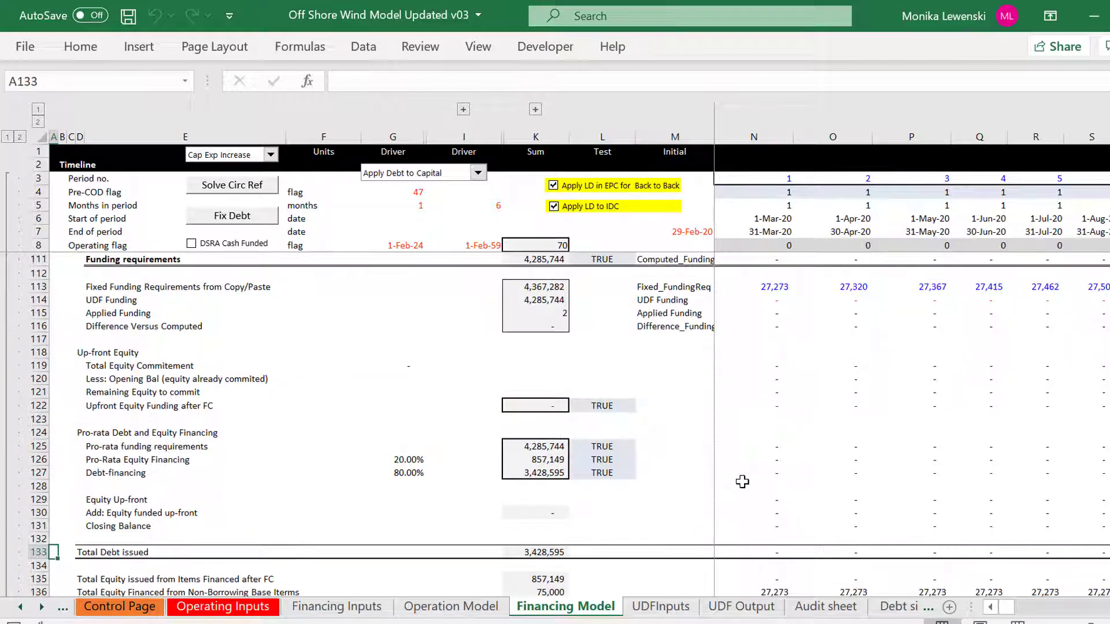
{"action": "key", "text": "Page_Up"}
{"action": "key", "text": "Page_Up"}
{"action": "key", "text": "Page_Up"}
{"action": "key", "text": "Page_Up"}
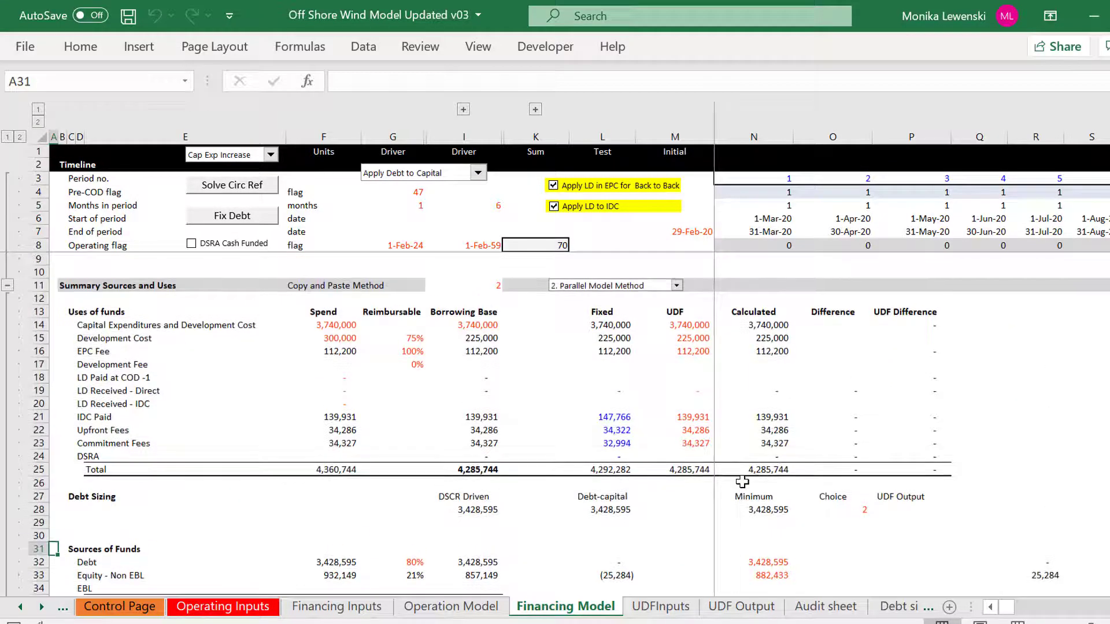
{"action": "key", "text": "Up"}
{"action": "key", "text": "Up"}
{"action": "key", "text": "Up"}
{"action": "key", "text": "Up"}
{"action": "key", "text": "Up"}
{"action": "key", "text": "Up"}
{"action": "key", "text": "Up"}
{"action": "key", "text": "Up"}
{"action": "key", "text": "Up"}
{"action": "key", "text": "Up"}
{"action": "key", "text": "Right"}
{"action": "key", "text": "Right"}
{"action": "key", "text": "Right"}
{"action": "key", "text": "Right"}
{"action": "key", "text": "Right"}
{"action": "key", "text": "Right"}
{"action": "key", "text": "Right"}
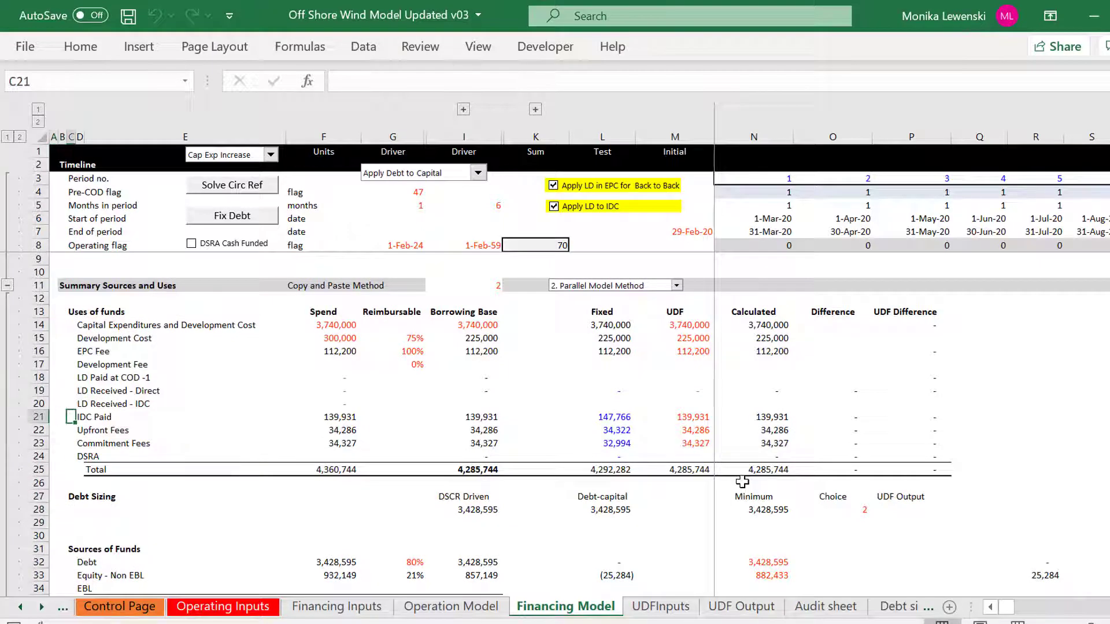
{"action": "key", "text": "Up"}
{"action": "key", "text": "Up"}
{"action": "key", "text": "Up"}
{"action": "key", "text": "Up"}
{"action": "key", "text": "Up"}
{"action": "key", "text": "Up"}
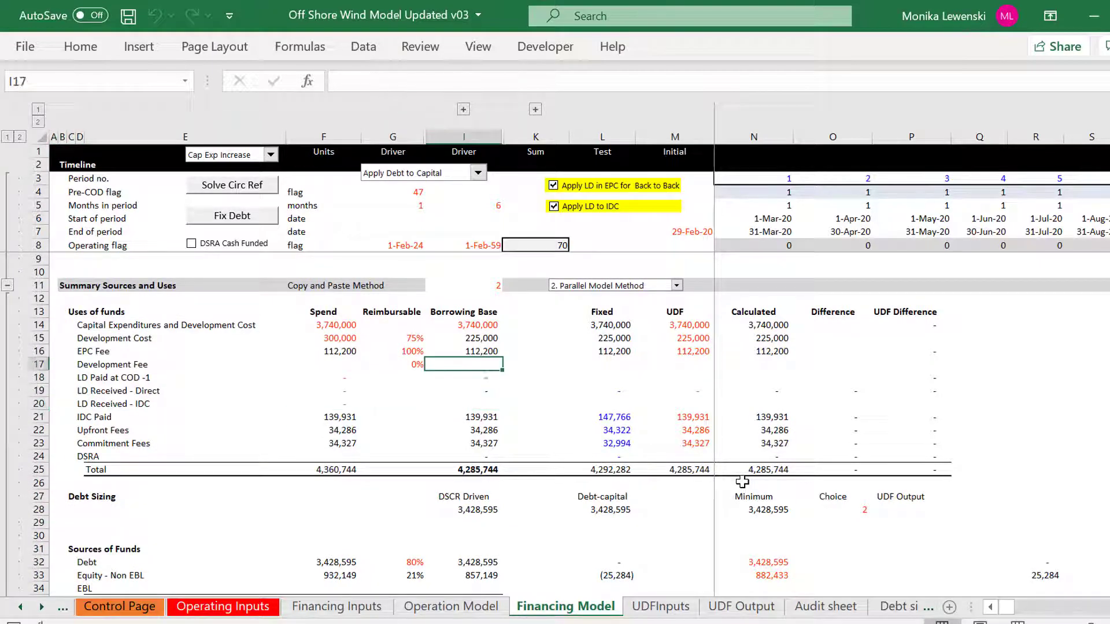
- Review the rest of the Borrowing Base column in the uses of funds, the sources of funds and the pro-rata percentages below
{"action": "key", "text": "Down"}
{"action": "key", "text": "Down"}
{"action": "key", "text": "Down"}
{"action": "key", "text": "Down"}
{"action": "key", "text": "Down"}
{"action": "key", "text": "Down"}
{"action": "key", "text": "Down"}
{"action": "key", "text": "Down"}
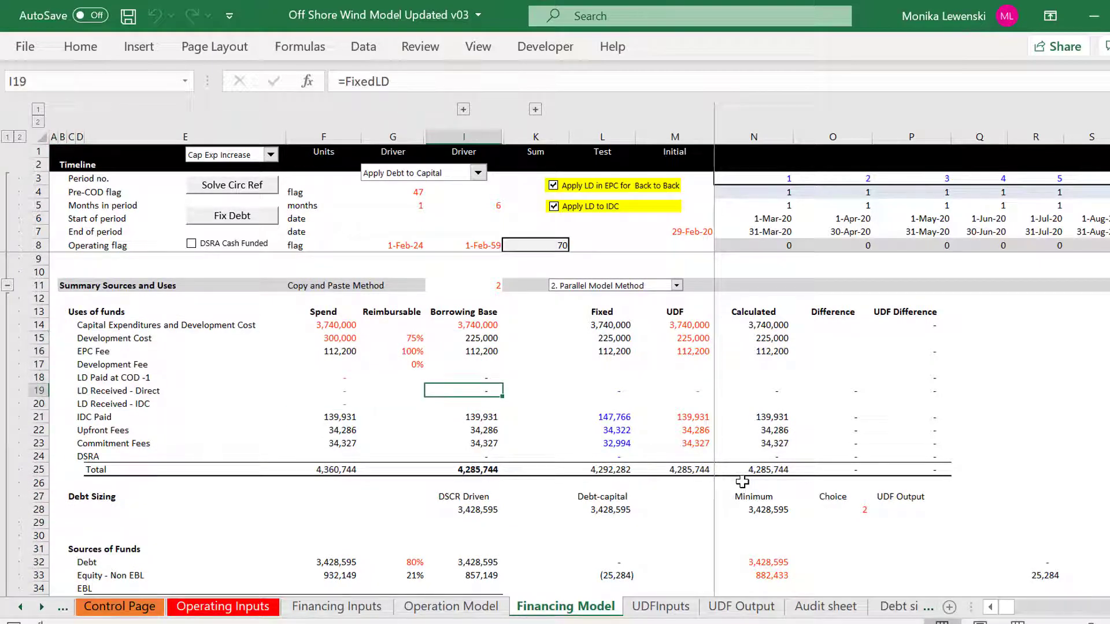
{"action": "key", "text": "Down"}
{"action": "key", "text": "Down"}
{"action": "key", "text": "Down"}
{"action": "key", "text": "Down"}
{"action": "key", "text": "Down"}
{"action": "key", "text": "Down"}
{"action": "key", "text": "Down"}
{"action": "key", "text": "Down"}
{"action": "key", "text": "Down"}
{"action": "key", "text": "Down"}
{"action": "key", "text": "Down"}
{"action": "key", "text": "Down"}
{"action": "key", "text": "Down"}
{"action": "key", "text": "Down"}
{"action": "key", "text": "Down"}
{"action": "key", "text": "Down"}
{"action": "key", "text": "Down"}
{"action": "key", "text": "Down"}
{"action": "key", "text": "Down"}
{"action": "key", "text": "Down"}
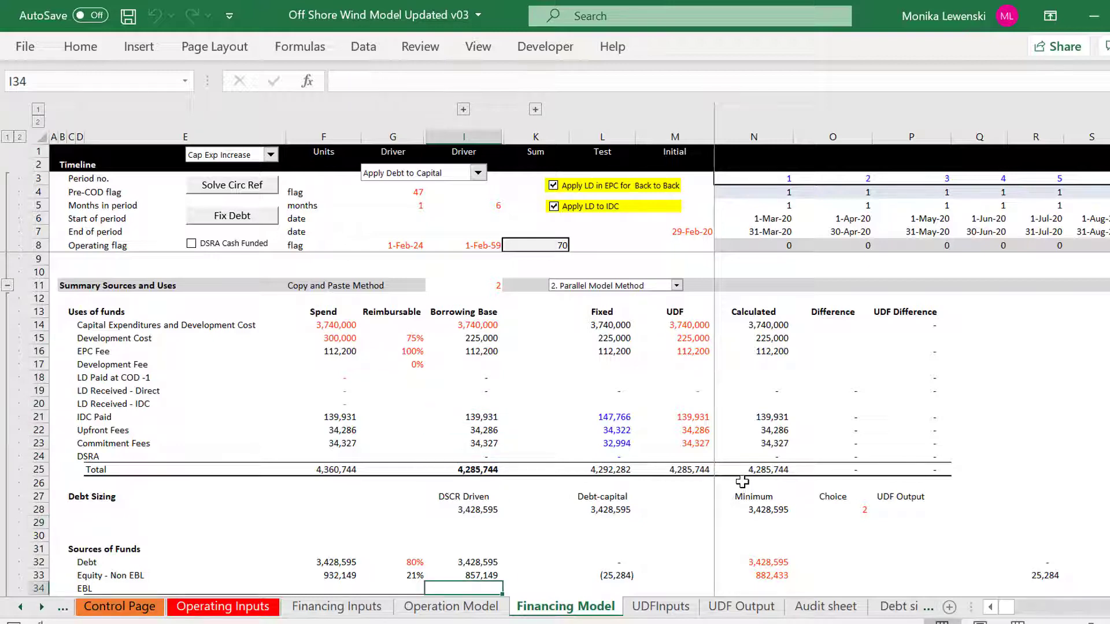
{"action": "key", "text": "Down"}
{"action": "key", "text": "Down"}
{"action": "key", "text": "Down"}
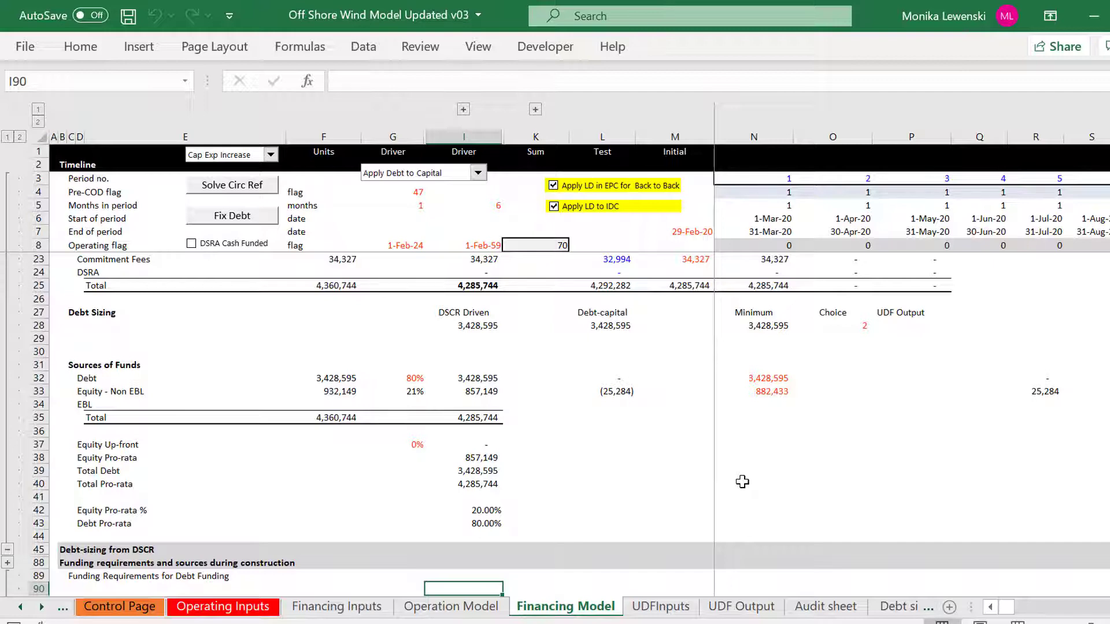
- Insert a blank row above the pct_reimbursable variable in row 18 of the UDFInputs sheet
{"action": "key", "text": "ctrl+Page_Down"}
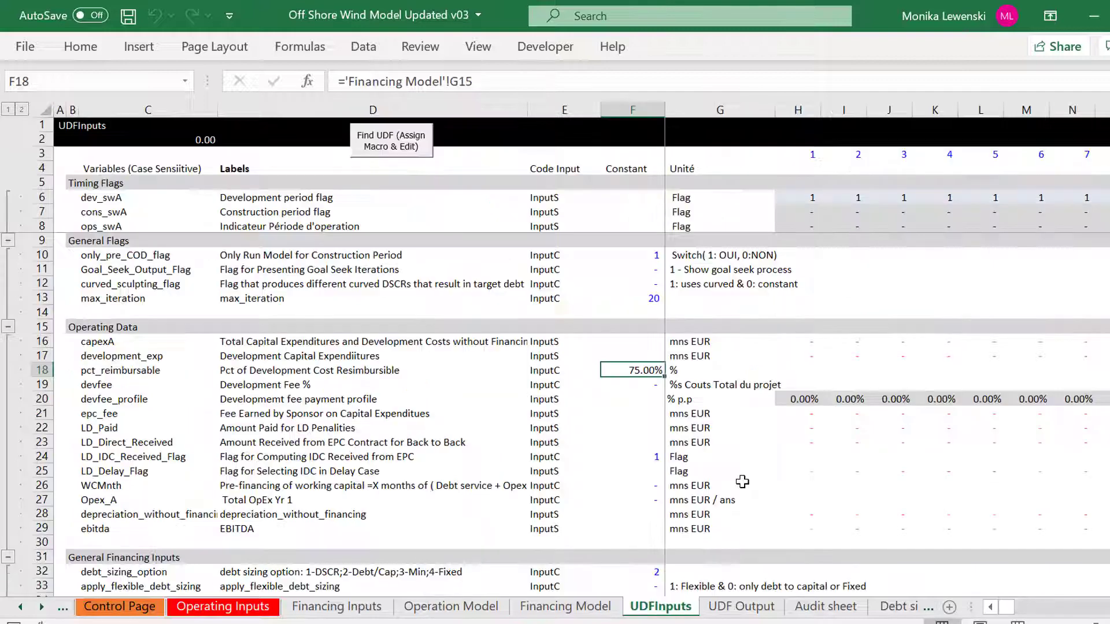
{"action": "key", "text": "Left"}
{"action": "key", "text": "Left"}
{"action": "key", "text": "Right"}
{"action": "key", "text": "Right"}
{"action": "key", "text": "Left"}
{"action": "key", "text": "Left"}
{"action": "key", "text": "Left"}
{"action": "key", "text": "Left"}
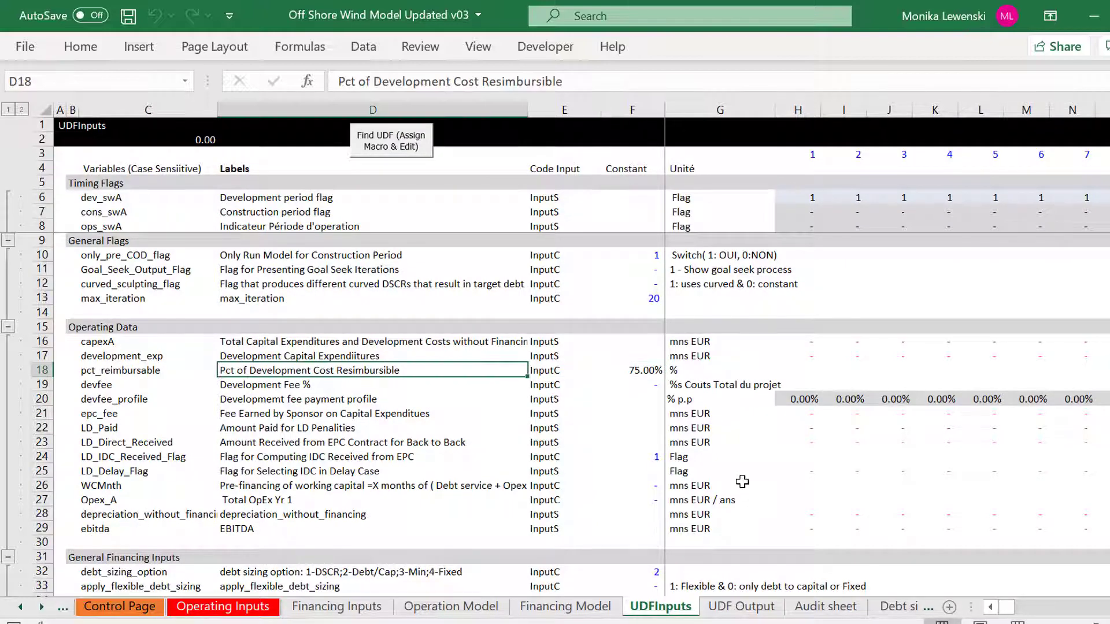
{"action": "key", "text": "Right"}
{"action": "key", "text": "shift+space"}
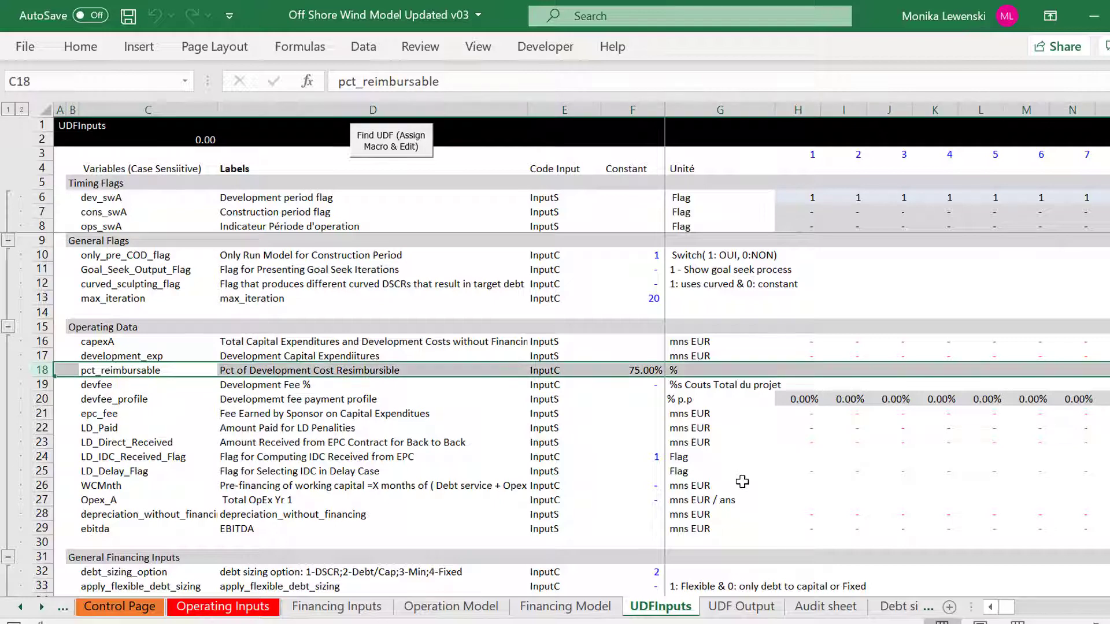
{"action": "key", "text": "ctrl+shift+plus"}
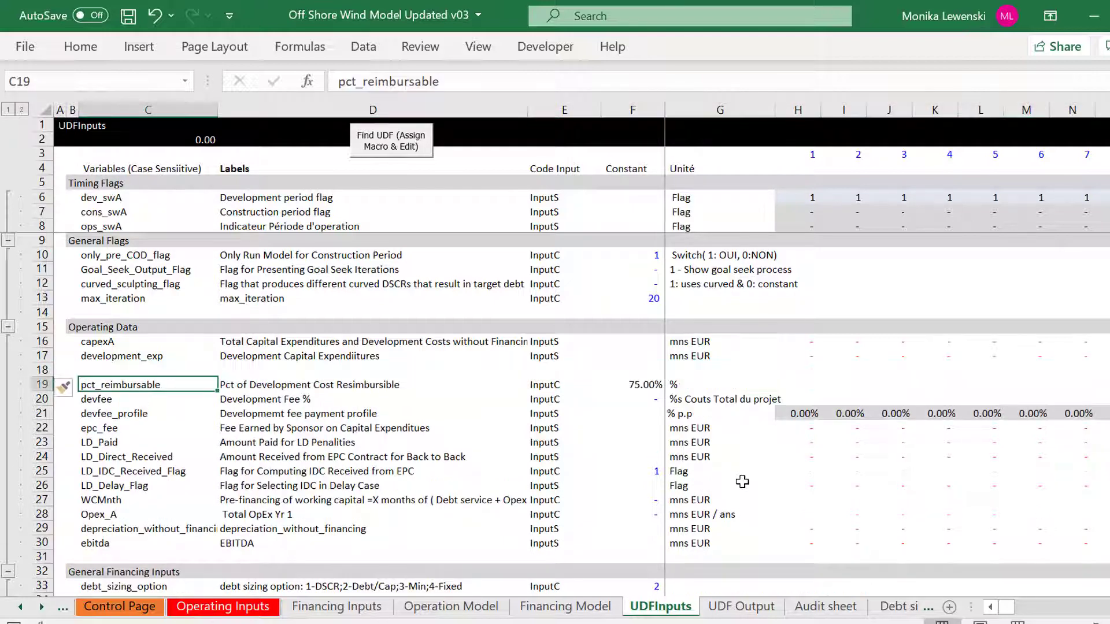
- Delete the pct_reimbursable row, leaving the blank row 18 below development_exp
{"action": "key", "text": "shift+space"}
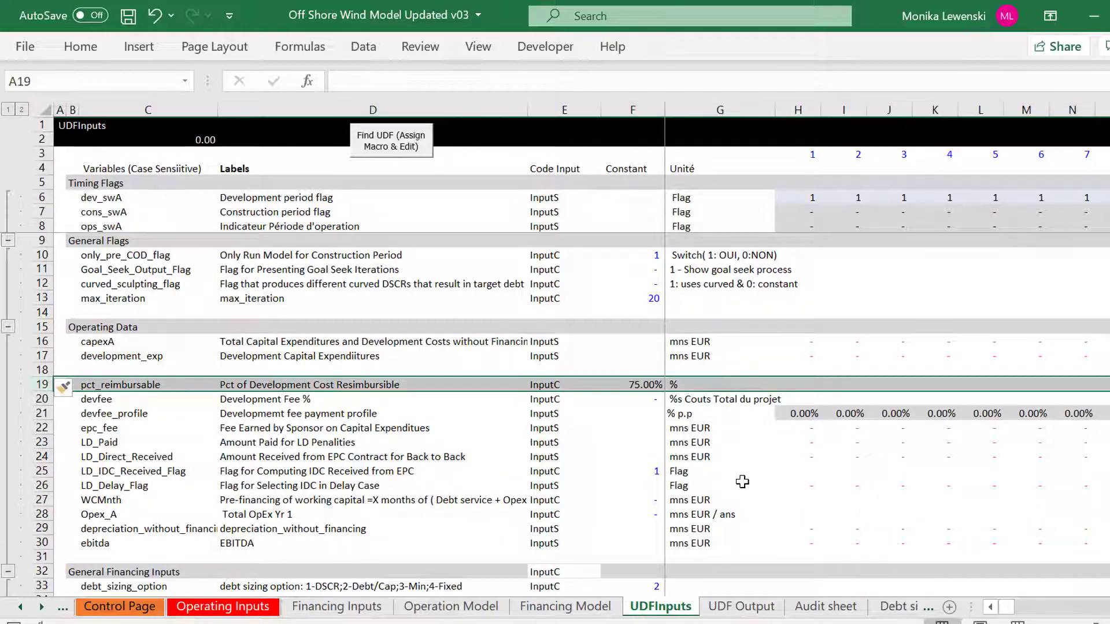
{"action": "key", "text": "ctrl+minus"}
{"action": "key", "text": "Up"}
{"action": "key", "text": "Up"}
{"action": "key", "text": "Down"}
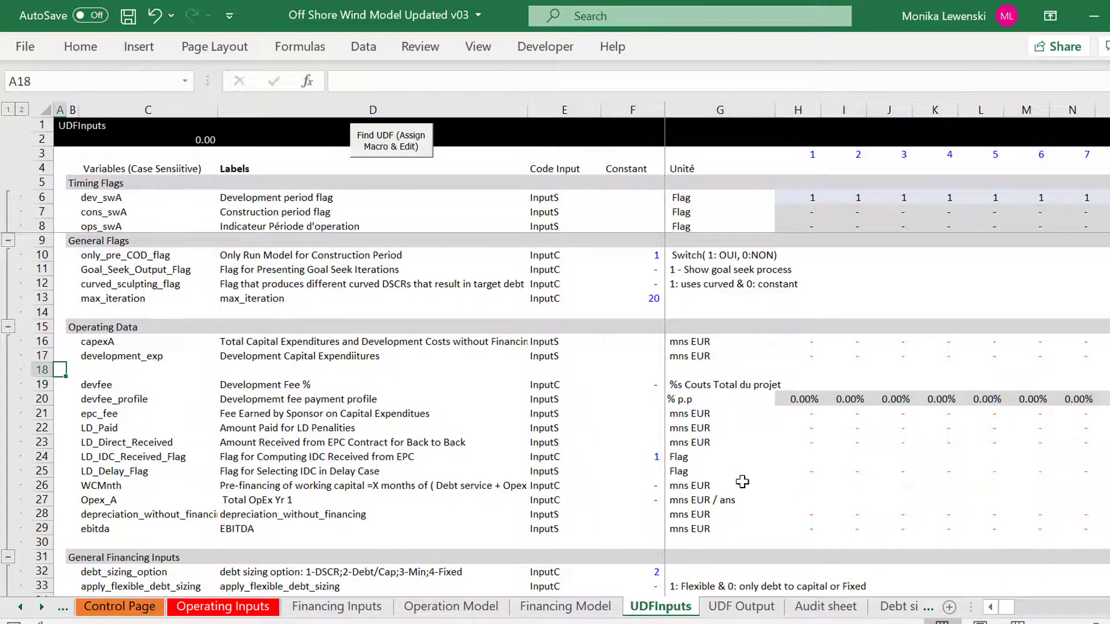
- Enter development_reimburesable as the variable name in C18 and widen column C to fit it
{"action": "key", "text": "Right"}
{"action": "key", "text": "Right"}
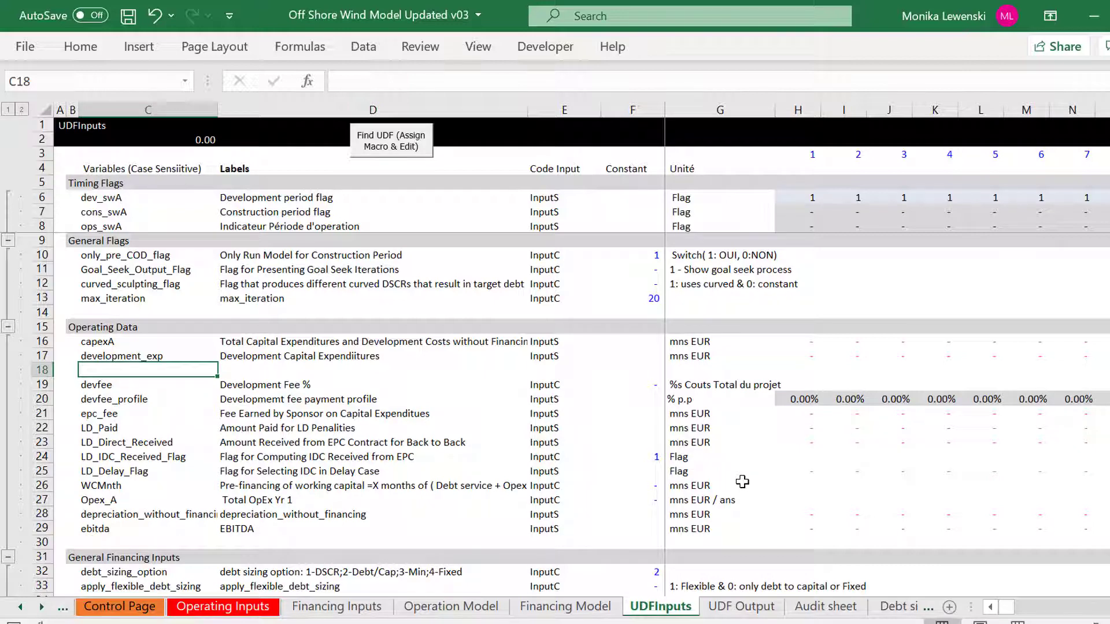
{"action": "type", "text": "devel"}
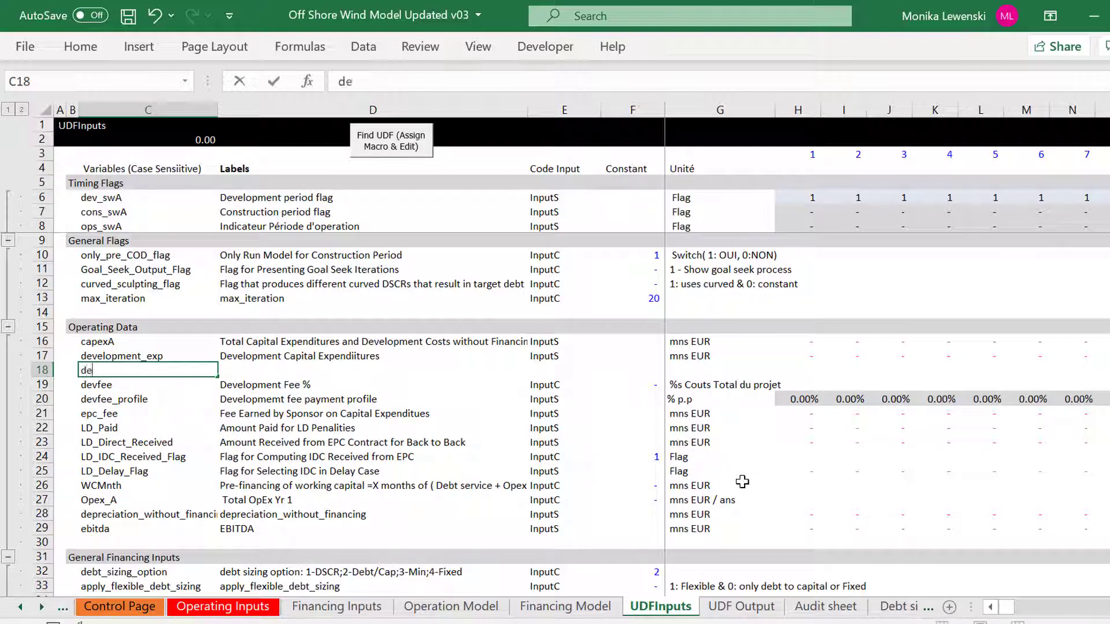
{"action": "type", "text": "ment_r"}
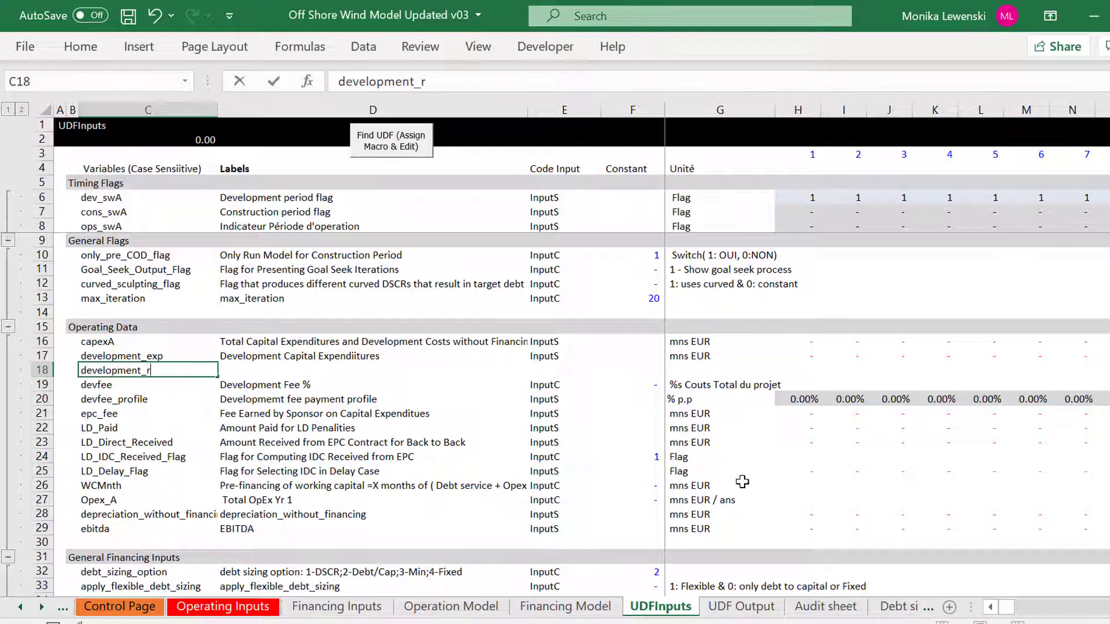
{"action": "type", "text": "eimburesable"}
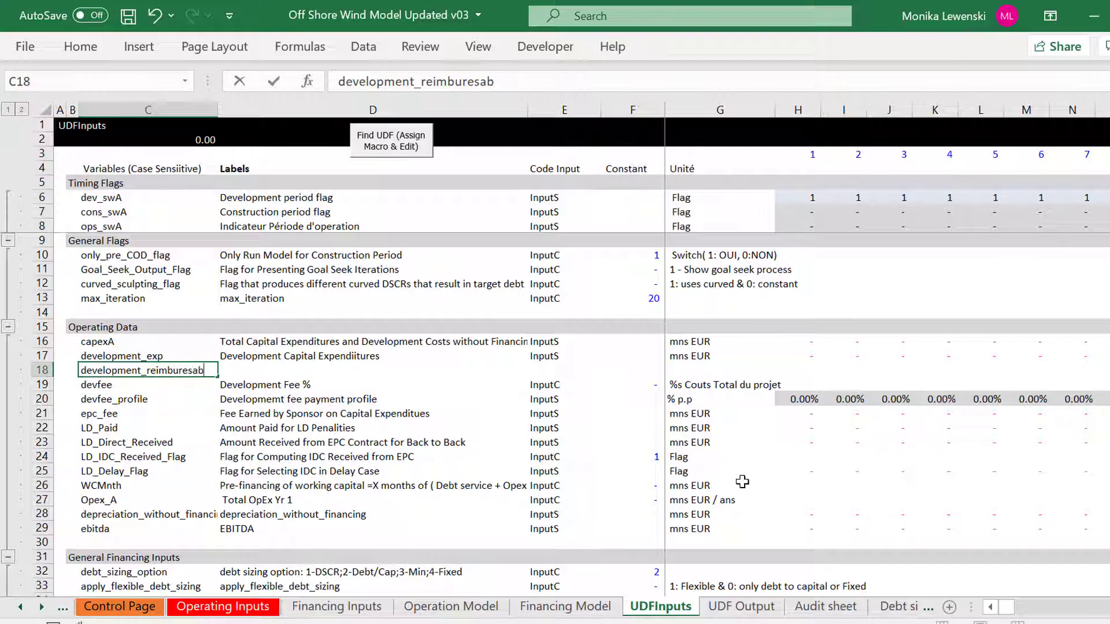
{"action": "key", "text": "Return"}
{"action": "key", "text": "Return"}
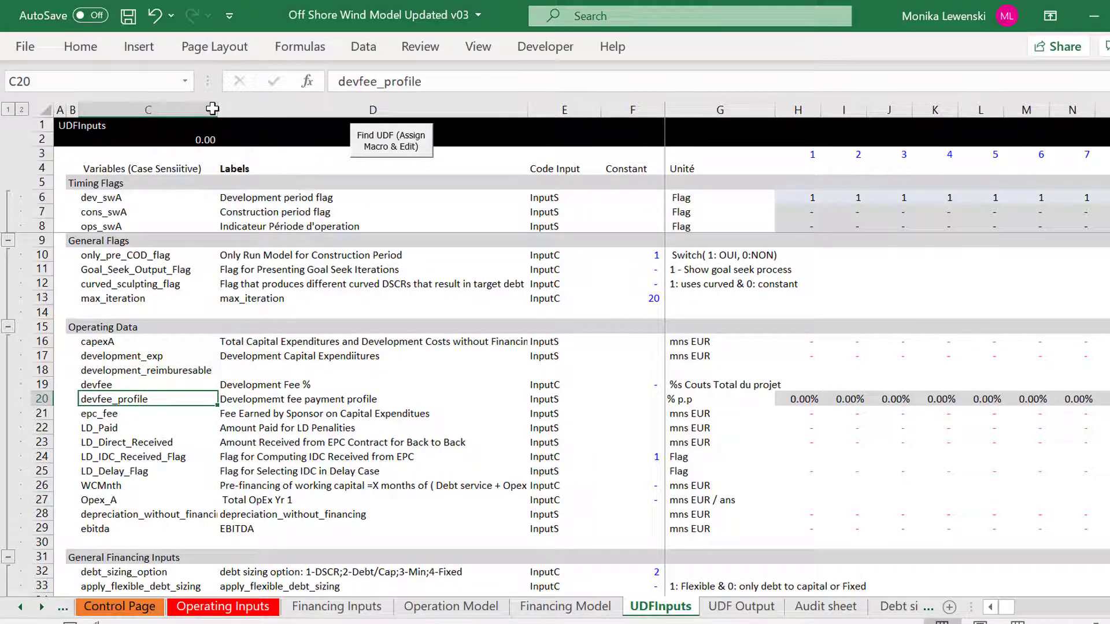
{"action": "left_click_drag", "start_coordinate": [218, 109], "coordinate": [229, 110]}
{"action": "key", "text": "Up"}
{"action": "key", "text": "Up"}
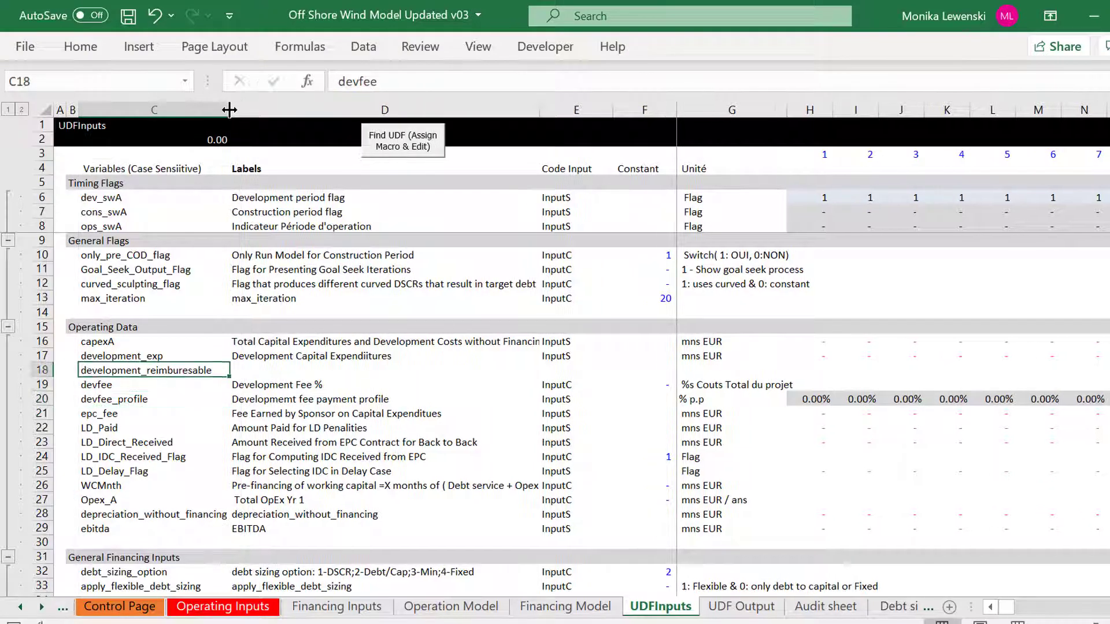
- Label the new variable "Amount of Development Reibursible at FC" in D18
{"action": "key", "text": "Right"}
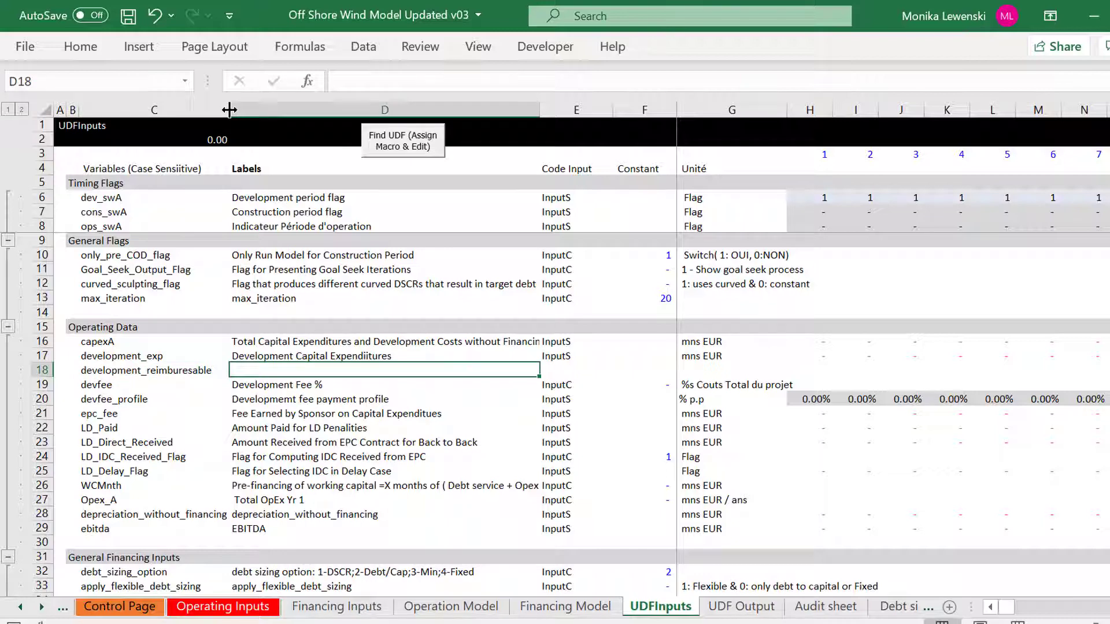
{"action": "type", "text": "Amount of "}
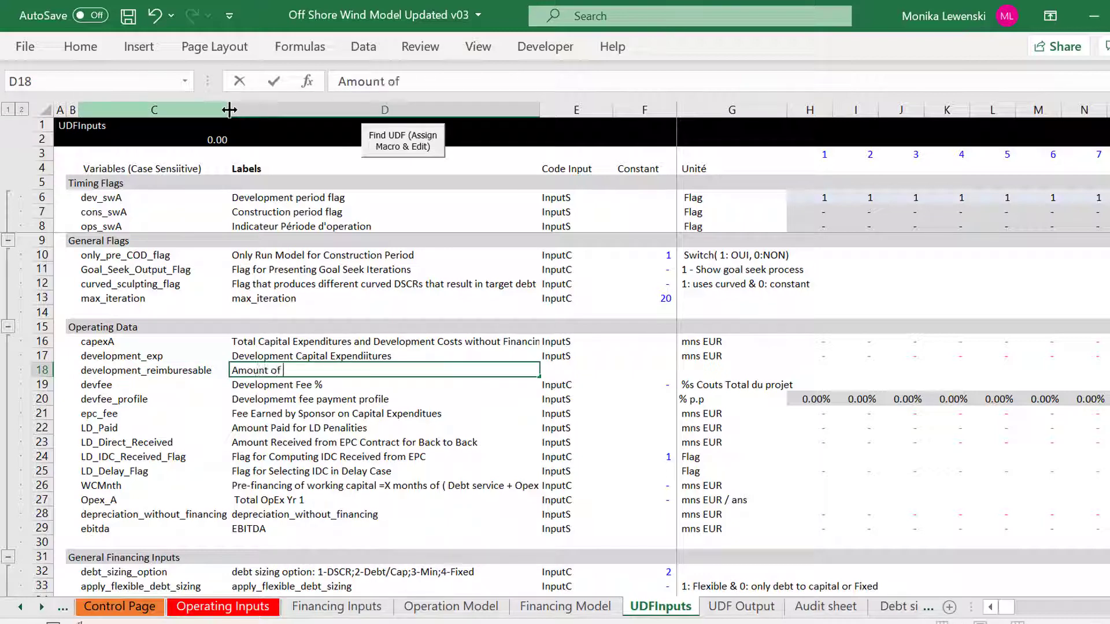
{"action": "type", "text": "Development Reib"}
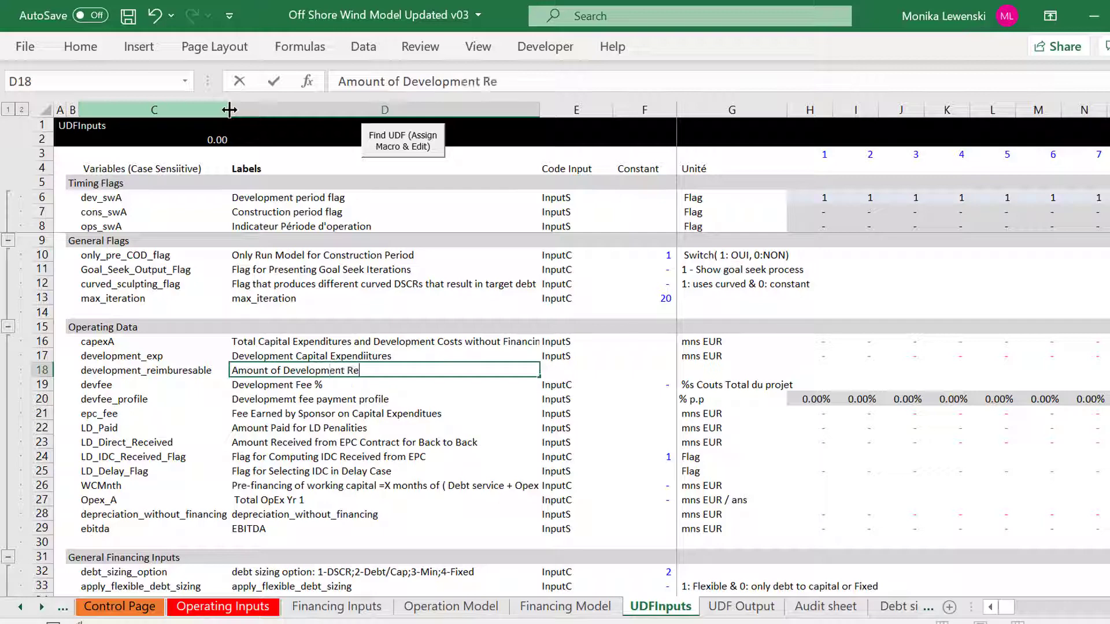
{"action": "key", "text": "BackSpace"}
{"action": "key", "text": "BackSpace"}
{"action": "type", "text": "ibursible at FC"}
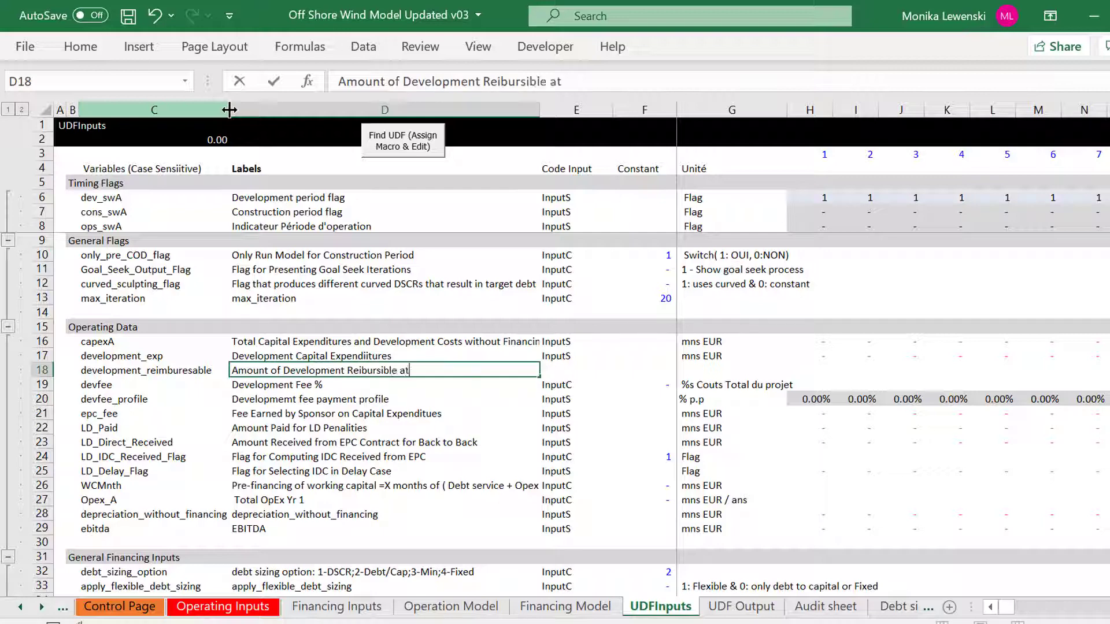
{"action": "key", "text": "Return"}
- Copy the InputS code and the mns EUR unit from the development_exp row down into E18 and G18
{"action": "key", "text": "Right"}
{"action": "key", "text": "Up"}
{"action": "key", "text": "Up"}
{"action": "key", "text": "shift+Down"}
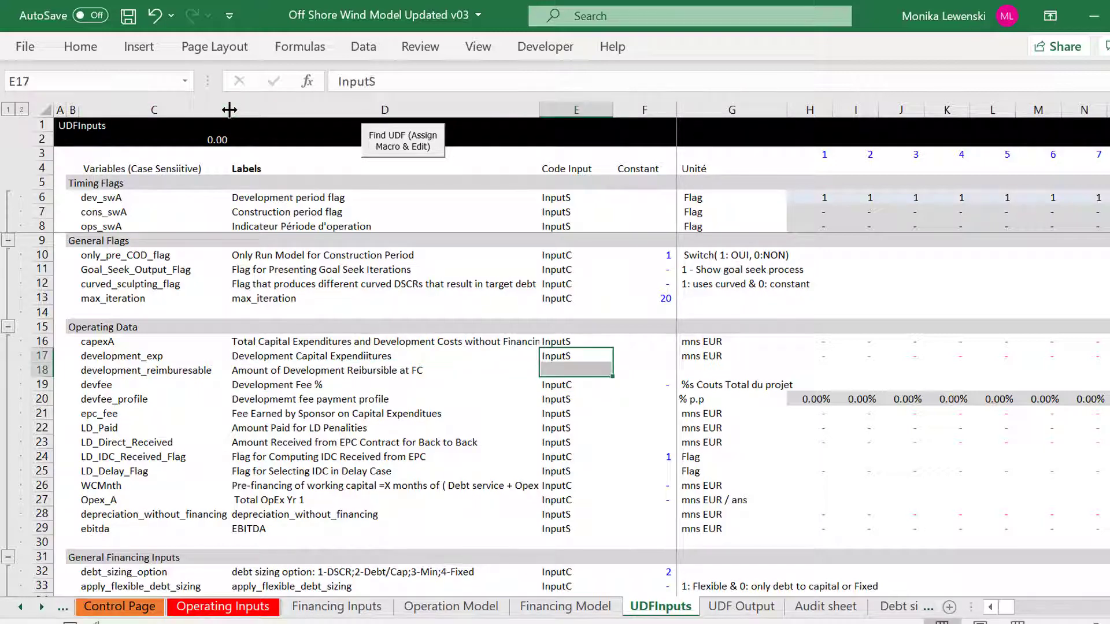
{"action": "key", "text": "ctrl+d"}
{"action": "key", "text": "Down"}
{"action": "key", "text": "Down"}
{"action": "key", "text": "Up"}
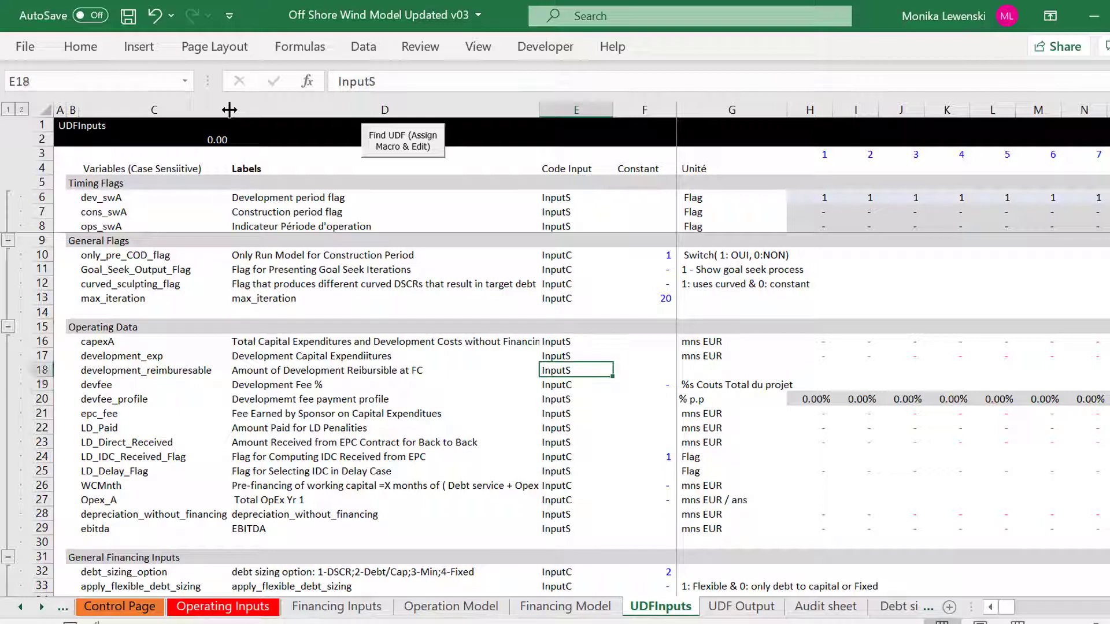
{"action": "key", "text": "Right"}
{"action": "key", "text": "Right"}
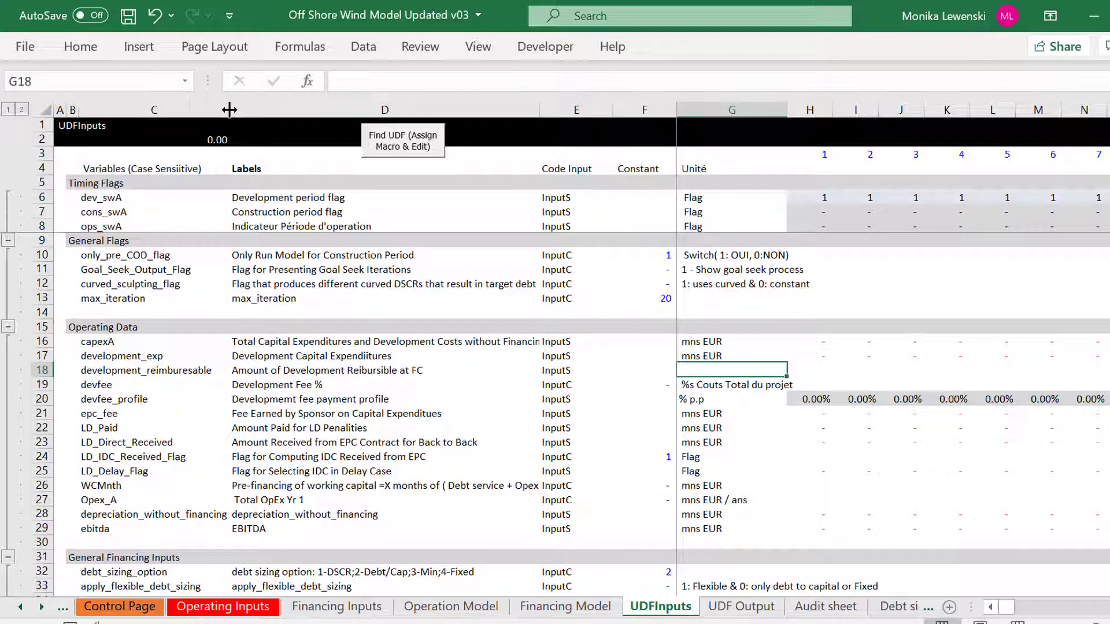
{"action": "key", "text": "ctrl+d"}
- Link the first period of development_reimburesable in H18 to the Development Cost -- Debt Reimbursment row with ='Financing Model'!N95
{"action": "key", "text": "Right"}
{"action": "key", "text": "Right"}
{"action": "key", "text": "Left"}
{"action": "type", "text": "="}
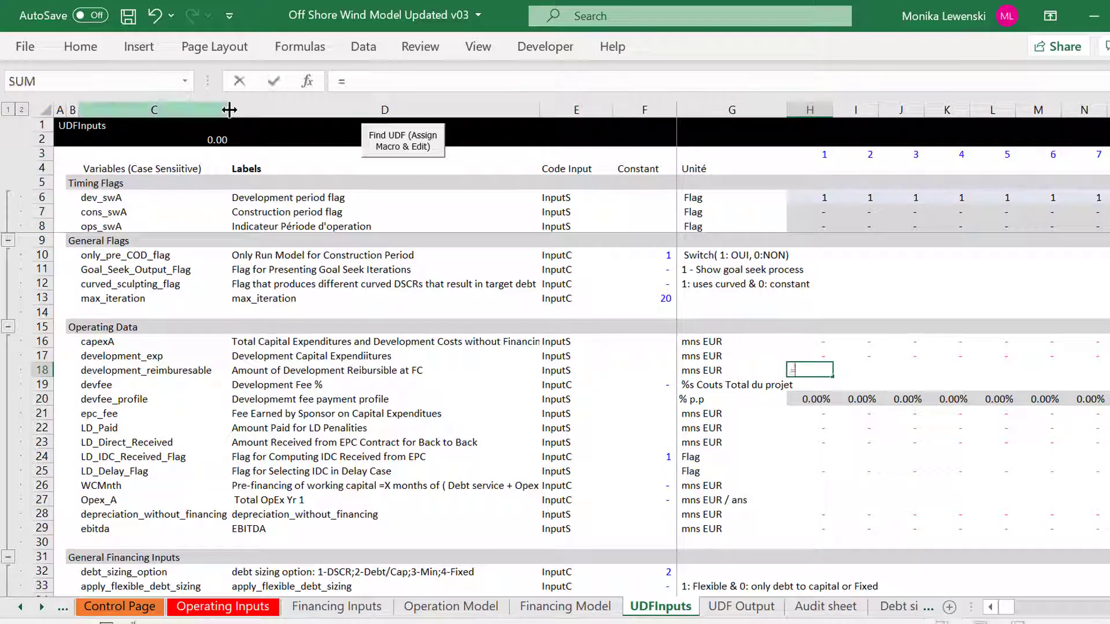
{"action": "key", "text": "ctrl+Page_Up"}
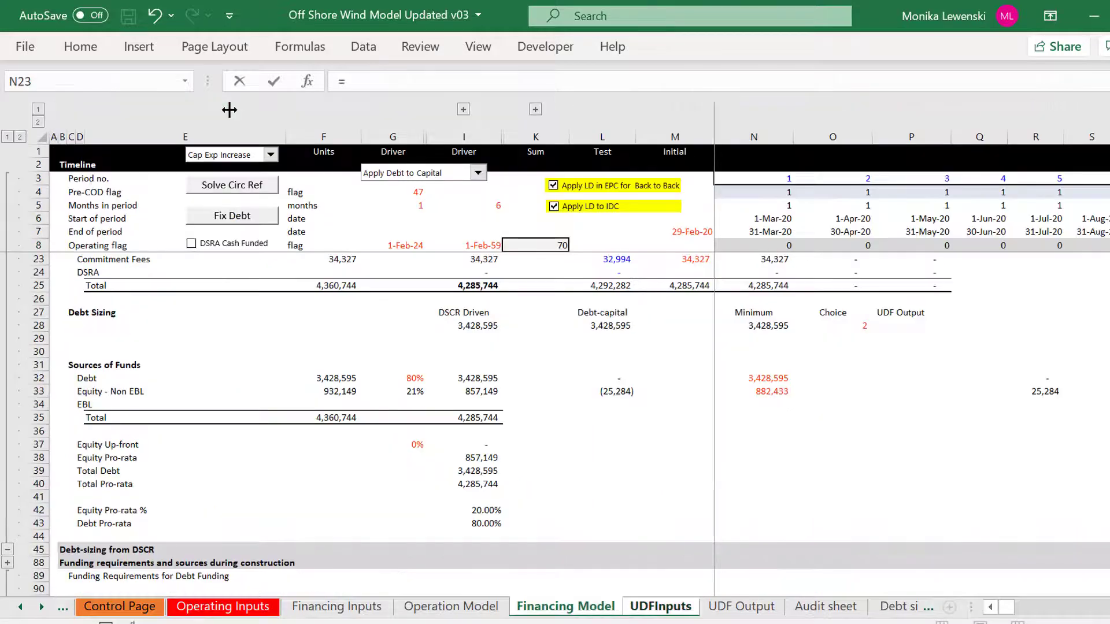
{"action": "key", "text": "Page_Up"}
{"action": "key", "text": "Page_Down"}
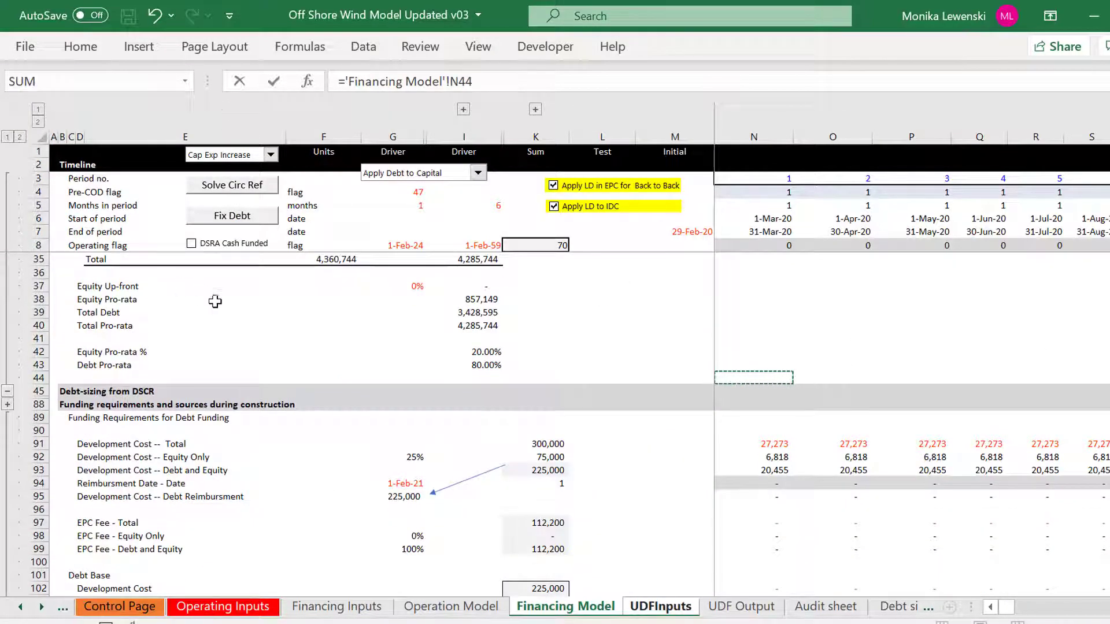
{"action": "left_click", "coordinate": [328, 509]}
{"action": "key", "text": "Up"}
{"action": "key", "text": "Left"}
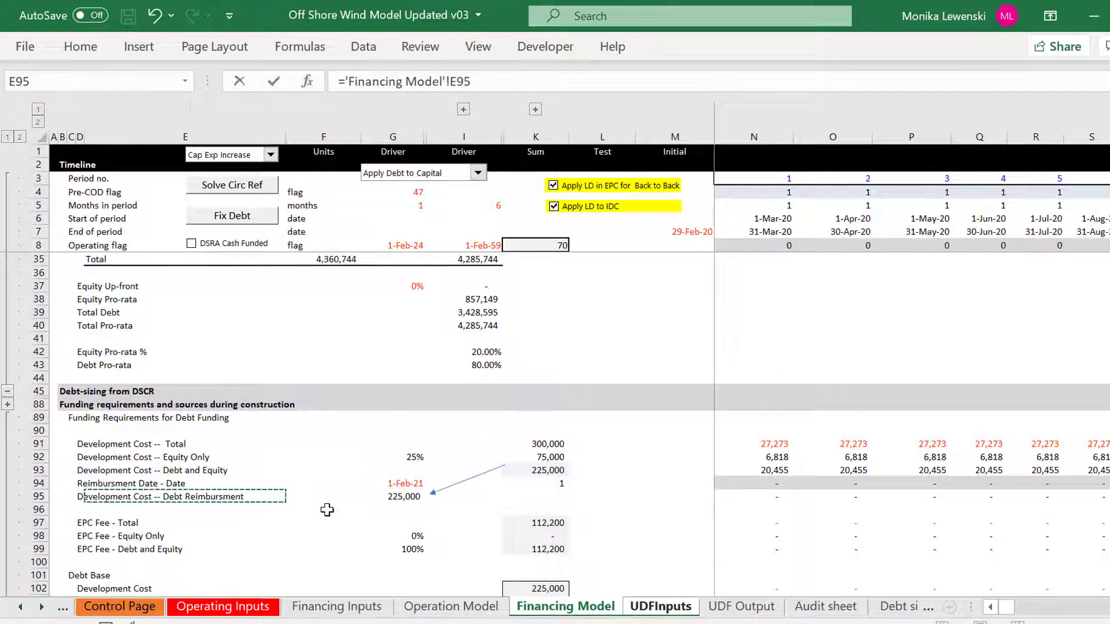
{"action": "key", "text": "Right"}
{"action": "key", "text": "Right"}
{"action": "key", "text": "Right"}
{"action": "key", "text": "Right"}
{"action": "key", "text": "Right"}
{"action": "key", "text": "Right"}
{"action": "key", "text": "Right"}
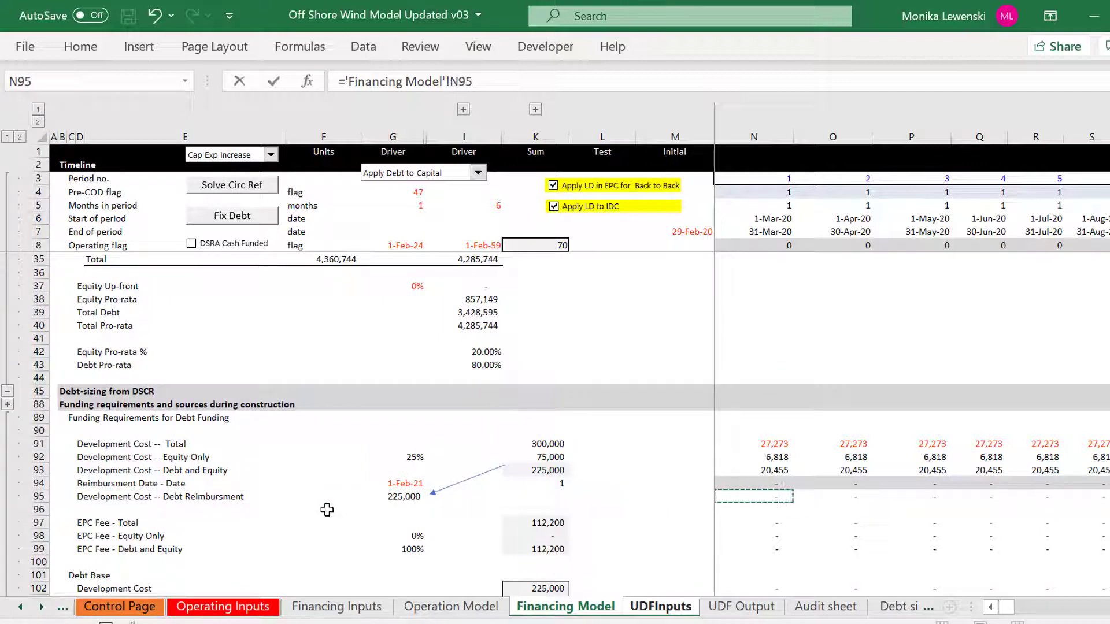
{"action": "key", "text": "Return"}
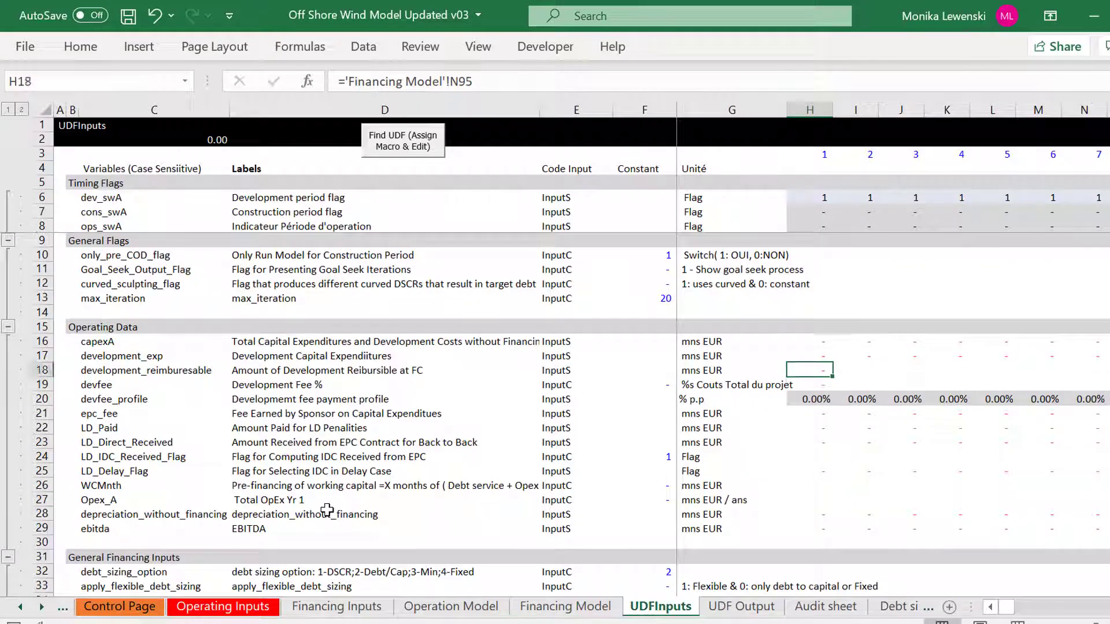
- Fill the H18 reimbursement link across all the remaining periods of row 18
{"action": "key", "text": "Up"}
{"action": "key", "text": "Down"}
{"action": "key", "text": "ctrl+shift+Right"}
{"action": "key", "text": "ctrl+r"}
- Examine the development_reimburesable values across the timeline and compare them with the development_exp row above
{"action": "key", "text": "Right"}
{"action": "key", "text": "Right"}
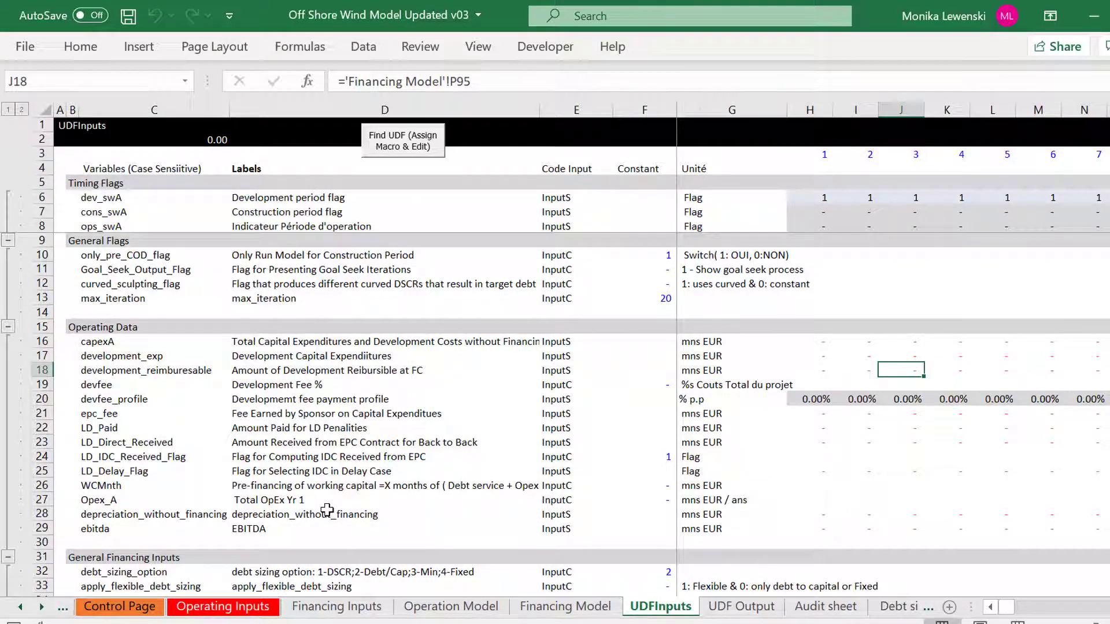
{"action": "key", "text": "Right"}
{"action": "key", "text": "Right"}
{"action": "key", "text": "Right"}
{"action": "key", "text": "Right"}
{"action": "key", "text": "Right"}
{"action": "key", "text": "Right"}
{"action": "key", "text": "Right"}
{"action": "key", "text": "Right"}
{"action": "key", "text": "Right"}
{"action": "key", "text": "Right"}
{"action": "key", "text": "Right"}
{"action": "key", "text": "Right"}
{"action": "key", "text": "Right"}
{"action": "key", "text": "Right"}
{"action": "key", "text": "Right"}
{"action": "key", "text": "Right"}
{"action": "key", "text": "Right"}
{"action": "key", "text": "Right"}
{"action": "key", "text": "Right"}
{"action": "key", "text": "Right"}
{"action": "key", "text": "Right"}
{"action": "key", "text": "Right"}
{"action": "key", "text": "Right"}
{"action": "key", "text": "Right"}
{"action": "key", "text": "Right"}
{"action": "key", "text": "Right"}
{"action": "key", "text": "Right"}
{"action": "key", "text": "Right"}
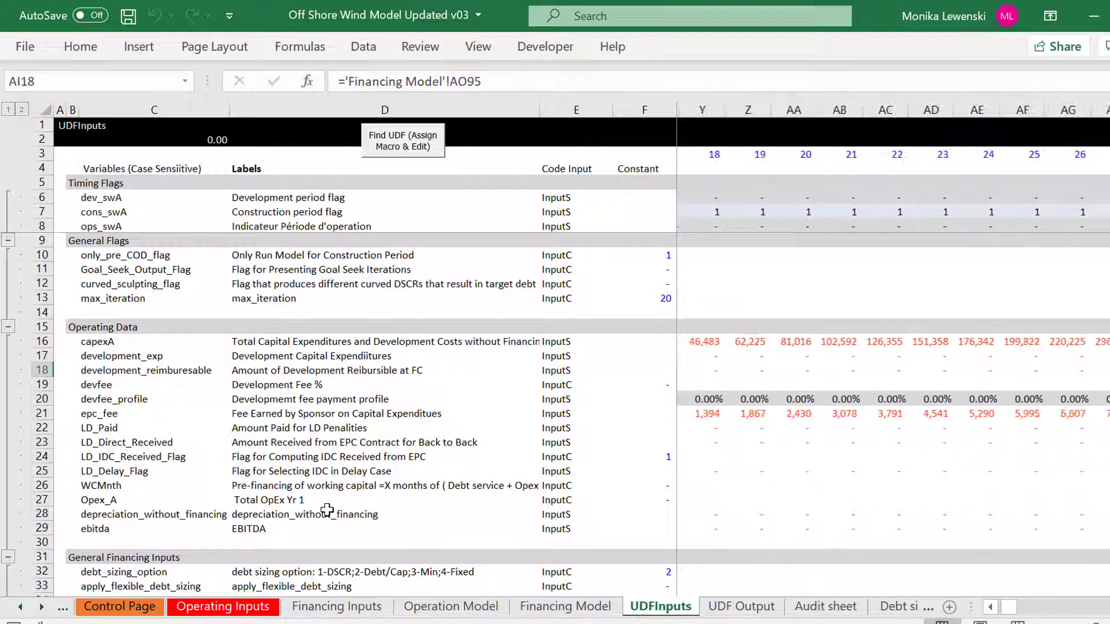
{"action": "key", "text": "Right"}
{"action": "key", "text": "Right"}
{"action": "key", "text": "Right"}
{"action": "key", "text": "Right"}
{"action": "key", "text": "Right"}
{"action": "key", "text": "Right"}
{"action": "key", "text": "Right"}
{"action": "key", "text": "Right"}
{"action": "key", "text": "Right"}
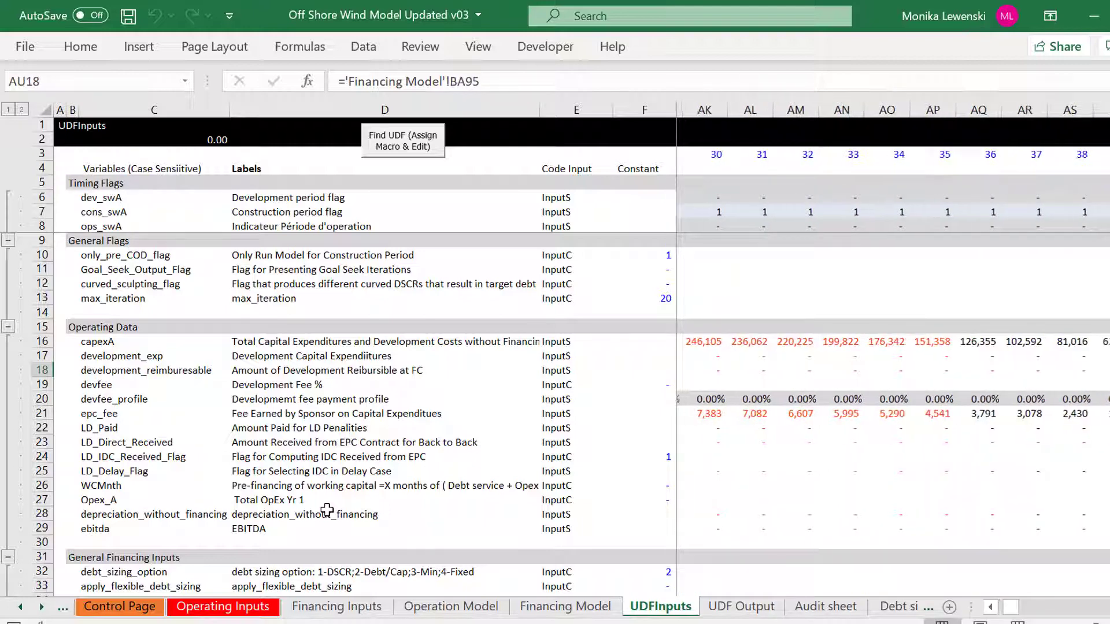
{"action": "key", "text": "Right"}
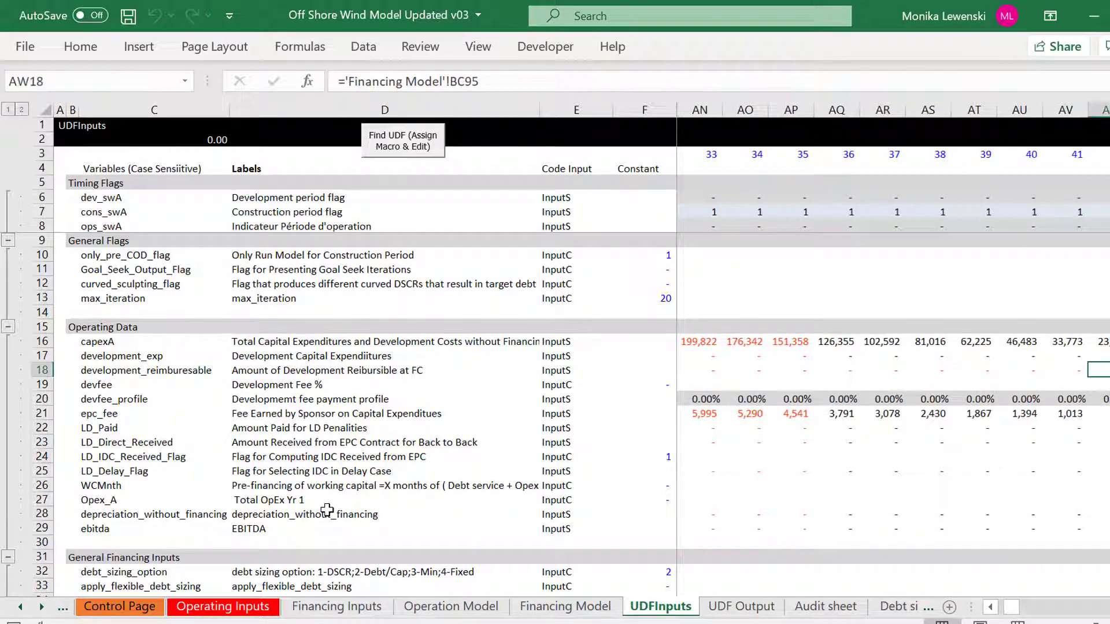
{"action": "key", "text": "Home"}
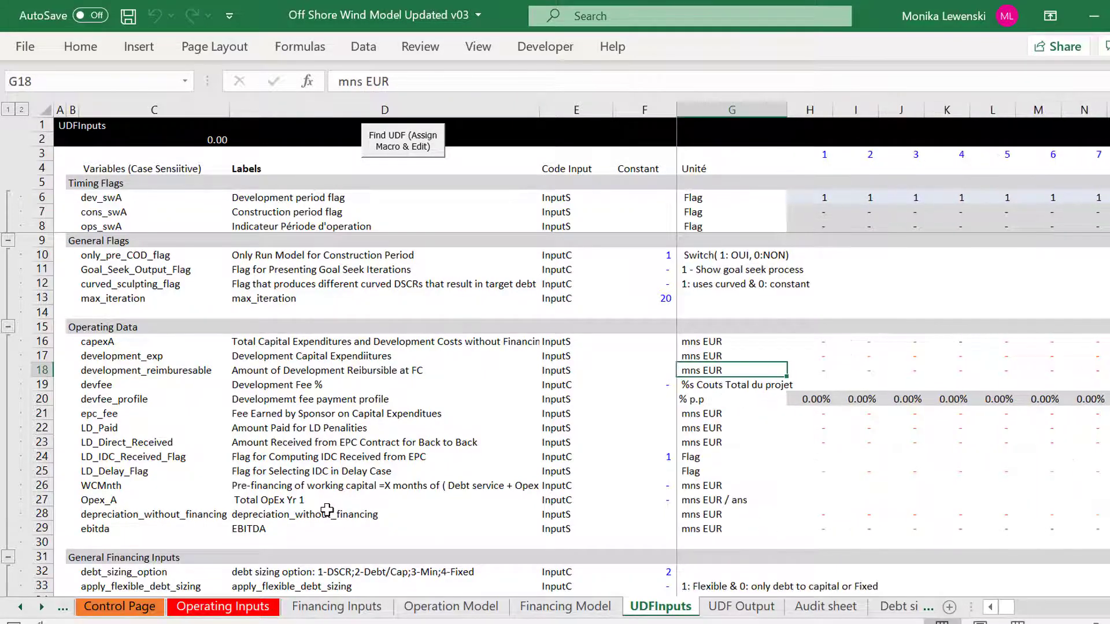
{"action": "key", "text": "Right"}
{"action": "key", "text": "Right"}
{"action": "key", "text": "Right"}
{"action": "key", "text": "Right"}
{"action": "key", "text": "Right"}
{"action": "key", "text": "Right"}
{"action": "key", "text": "Right"}
{"action": "key", "text": "Right"}
{"action": "key", "text": "Right"}
{"action": "key", "text": "Right"}
{"action": "key", "text": "Right"}
{"action": "key", "text": "Right"}
{"action": "key", "text": "Right"}
{"action": "key", "text": "Right"}
{"action": "key", "text": "Right"}
{"action": "key", "text": "Right"}
{"action": "key", "text": "Right"}
{"action": "key", "text": "Right"}
{"action": "key", "text": "Right"}
{"action": "key", "text": "Right"}
{"action": "key", "text": "Right"}
{"action": "key", "text": "Right"}
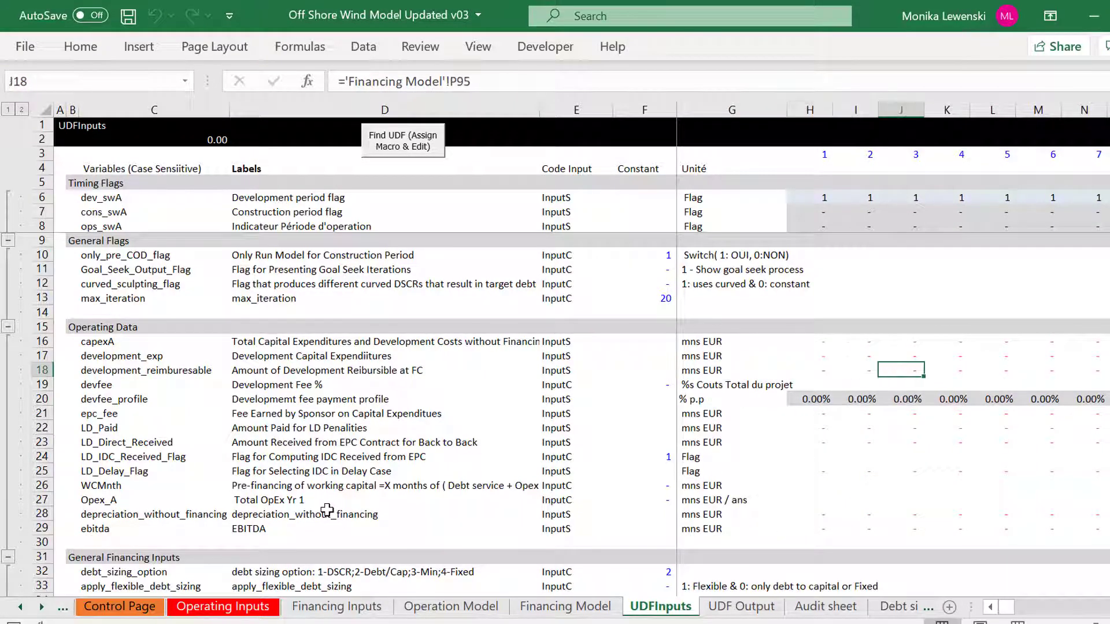
{"action": "key", "text": "Left"}
{"action": "key", "text": "Left"}
{"action": "key", "text": "Left"}
{"action": "key", "text": "Left"}
{"action": "key", "text": "Left"}
{"action": "key", "text": "Left"}
{"action": "key", "text": "Left"}
{"action": "key", "text": "Left"}
{"action": "key", "text": "Left"}
{"action": "key", "text": "Left"}
{"action": "key", "text": "Left"}
{"action": "key", "text": "Left"}
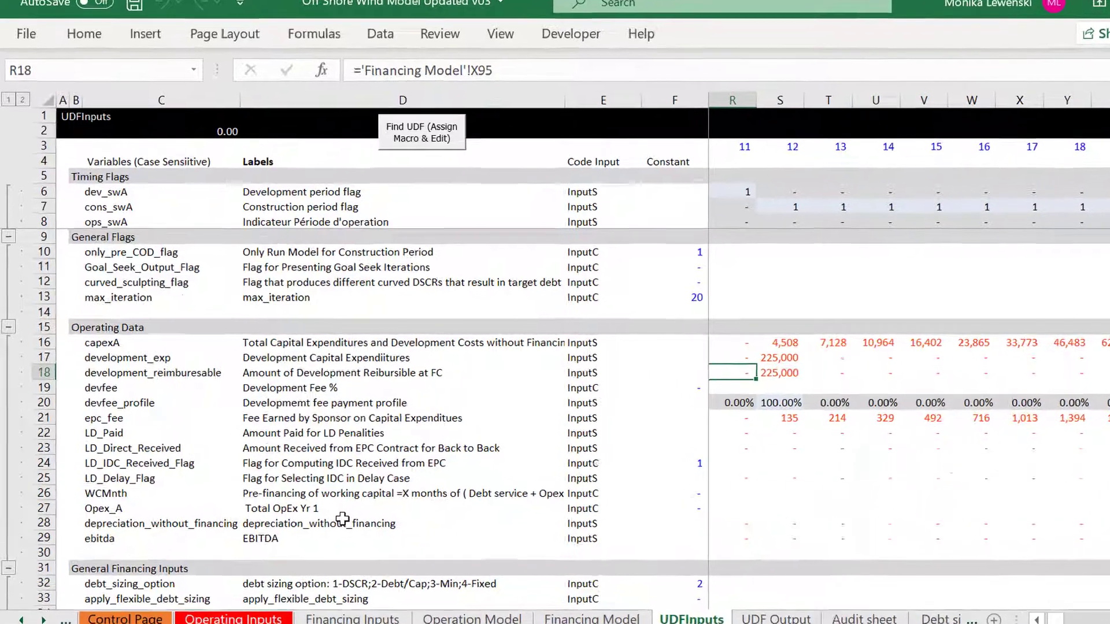
{"action": "key", "text": "Up"}
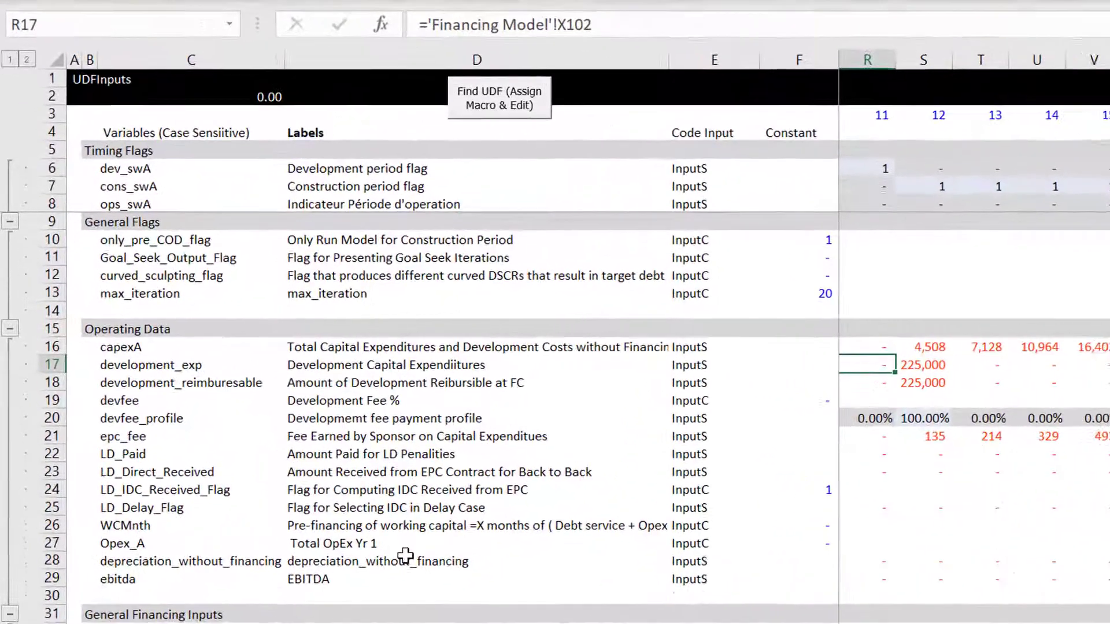
{"action": "key", "text": "Left"}
{"action": "key", "text": "Right"}
{"action": "key", "text": "Right"}
- Relink the first period of development_exp in H17 to the total development cost with ='Financing Model'!N91
{"action": "key", "text": "Home"}
{"action": "key", "text": "Left"}
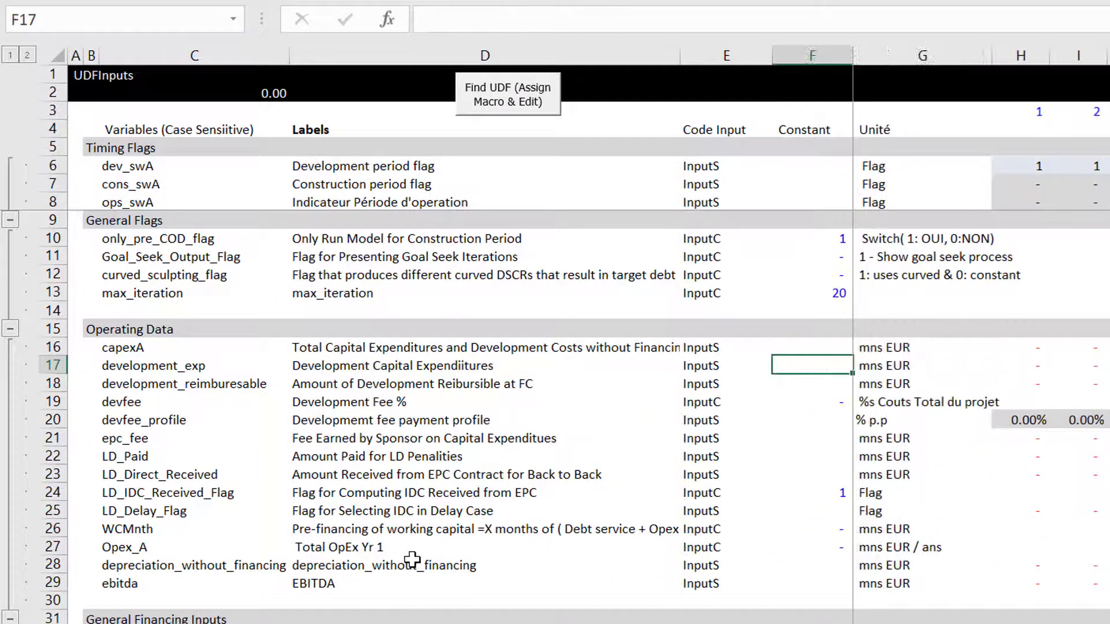
{"action": "key", "text": "Right"}
{"action": "key", "text": "Right"}
{"action": "type", "text": "="}
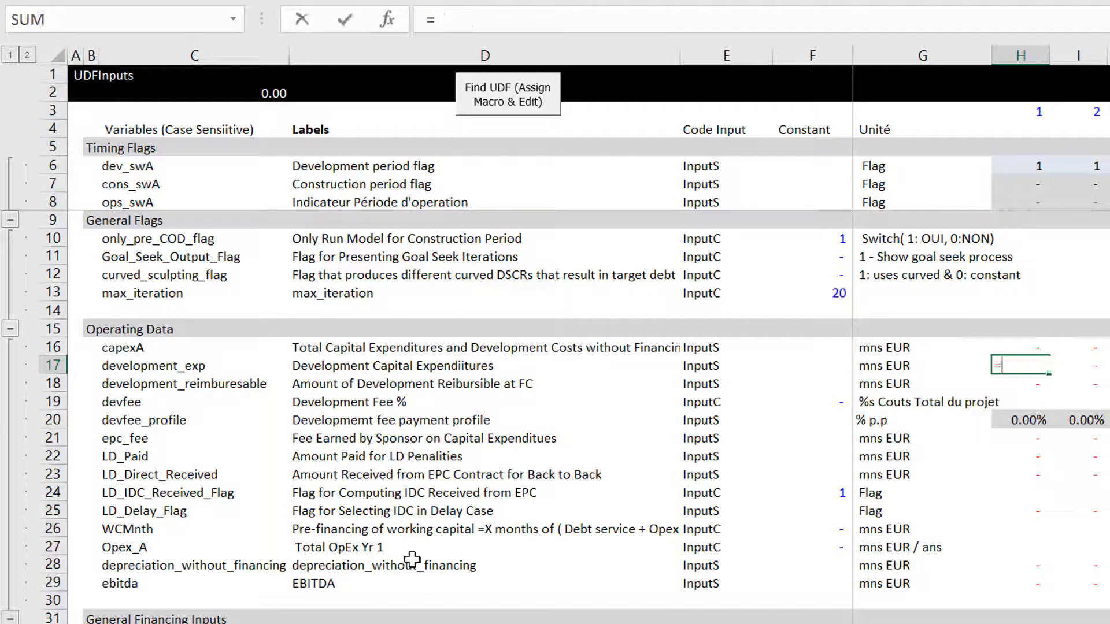
{"action": "key", "text": "ctrl+Page_Down"}
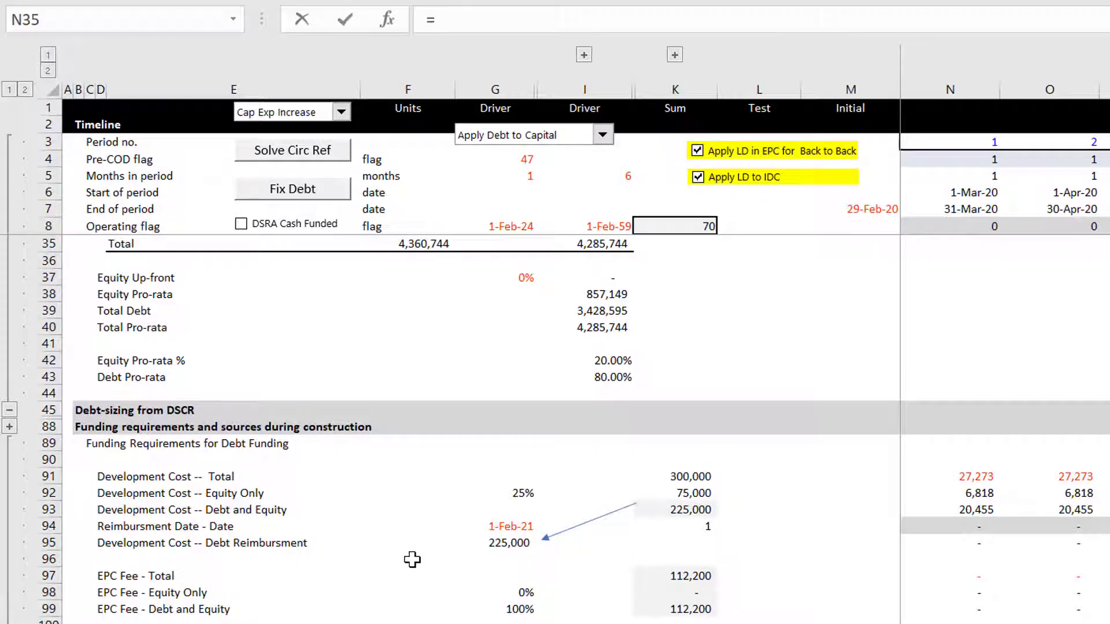
{"action": "left_click", "coordinate": [948, 474]}
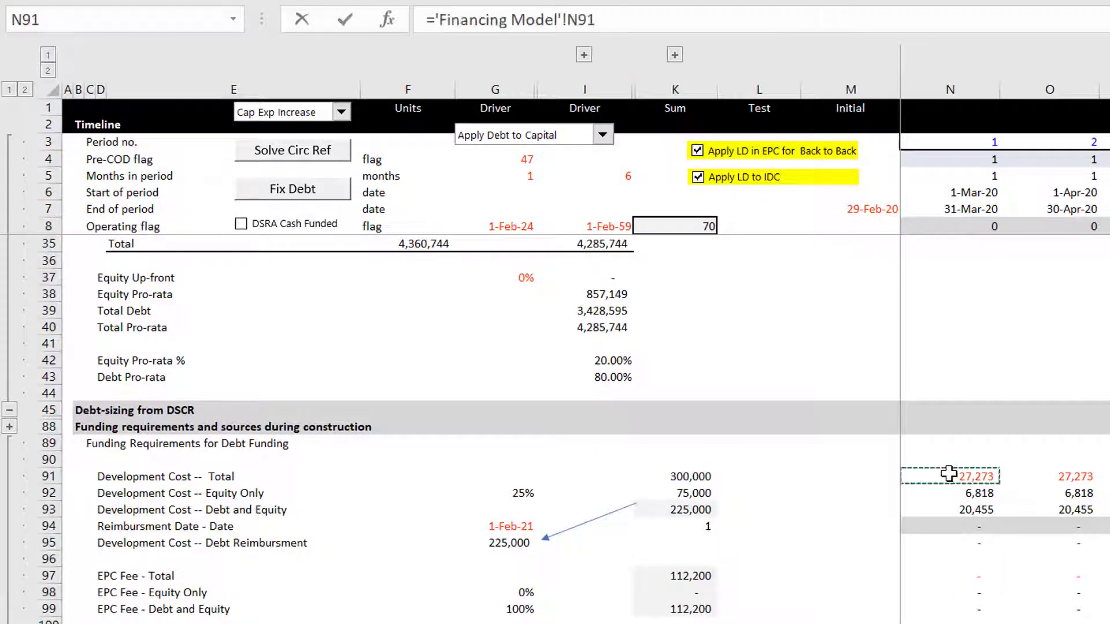
{"action": "key", "text": "Left"}
{"action": "key", "text": "Right"}
{"action": "key", "text": "ctrl+Page_Up"}
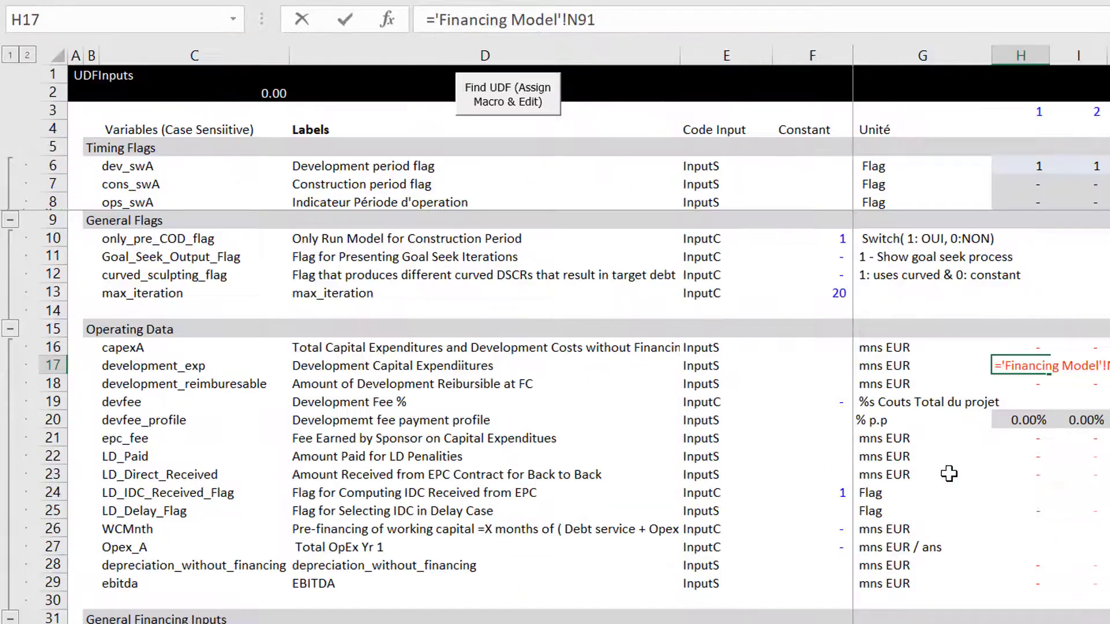
{"action": "key", "text": "Return"}
{"action": "key", "text": "Up"}
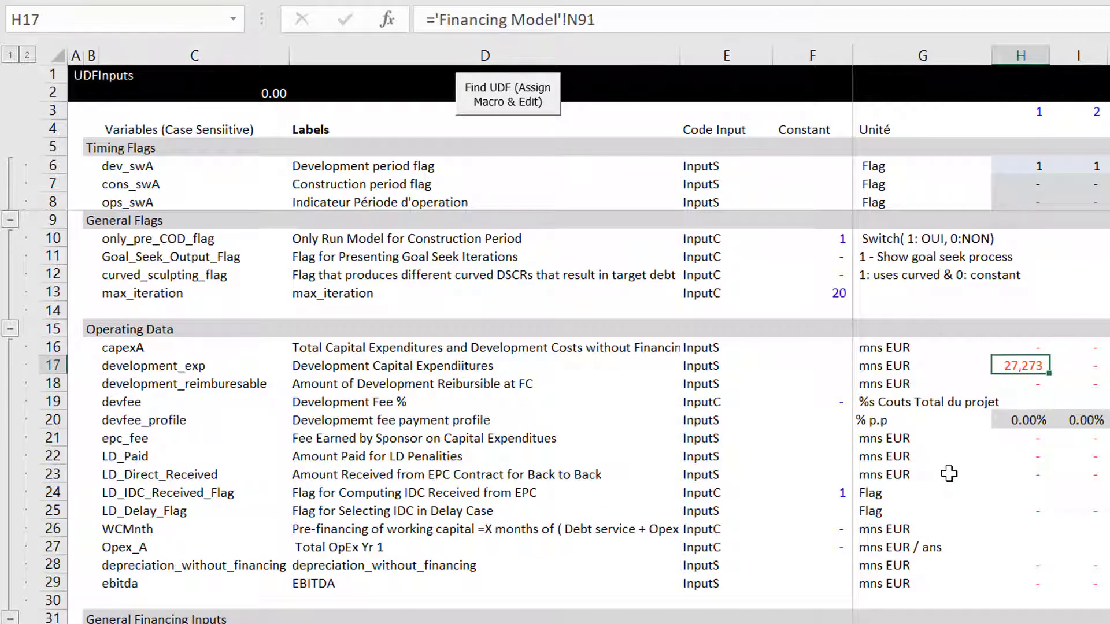
- Fill the H17 total development cost link across all the remaining periods of row 17
{"action": "key", "text": "ctrl+shift+Right"}
{"action": "key", "text": "ctrl+r"}
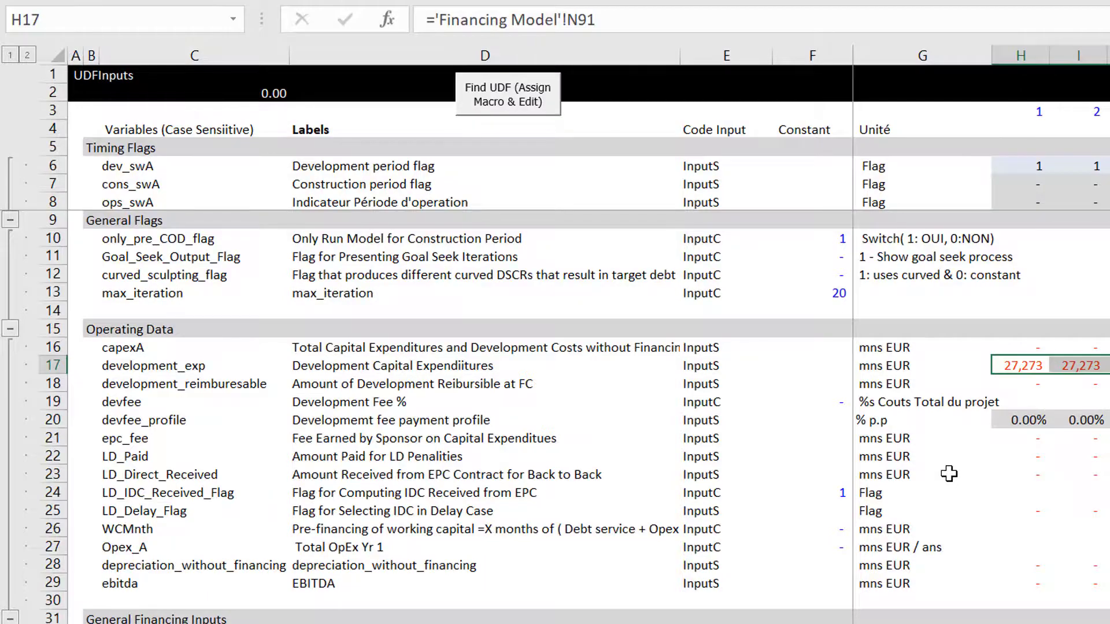
{"action": "key", "text": "Down"}
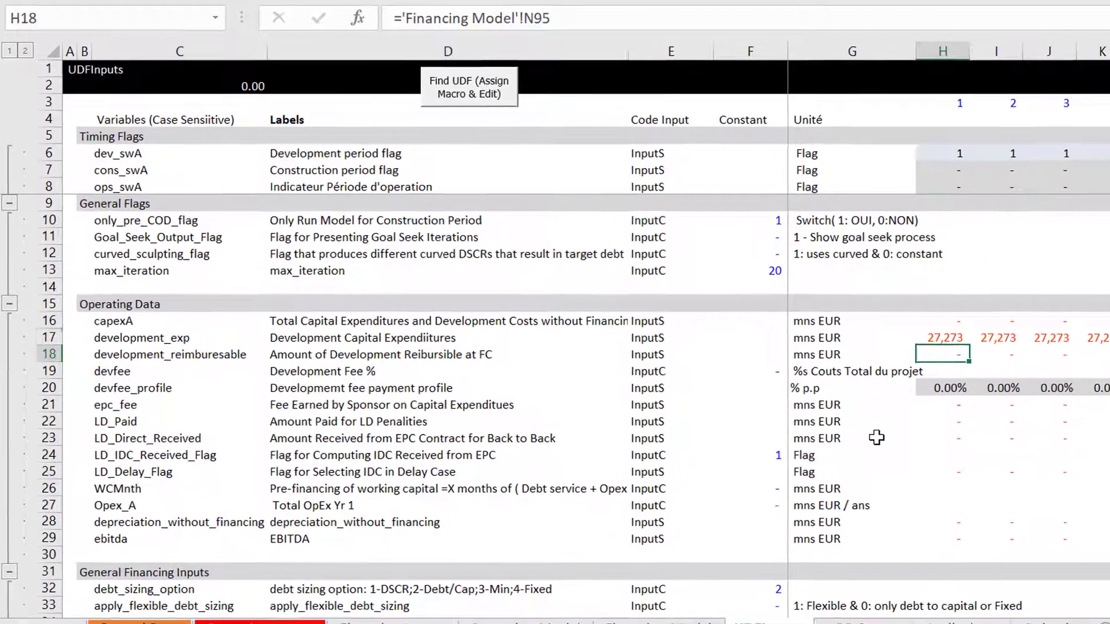
{"action": "key", "text": "Up"}
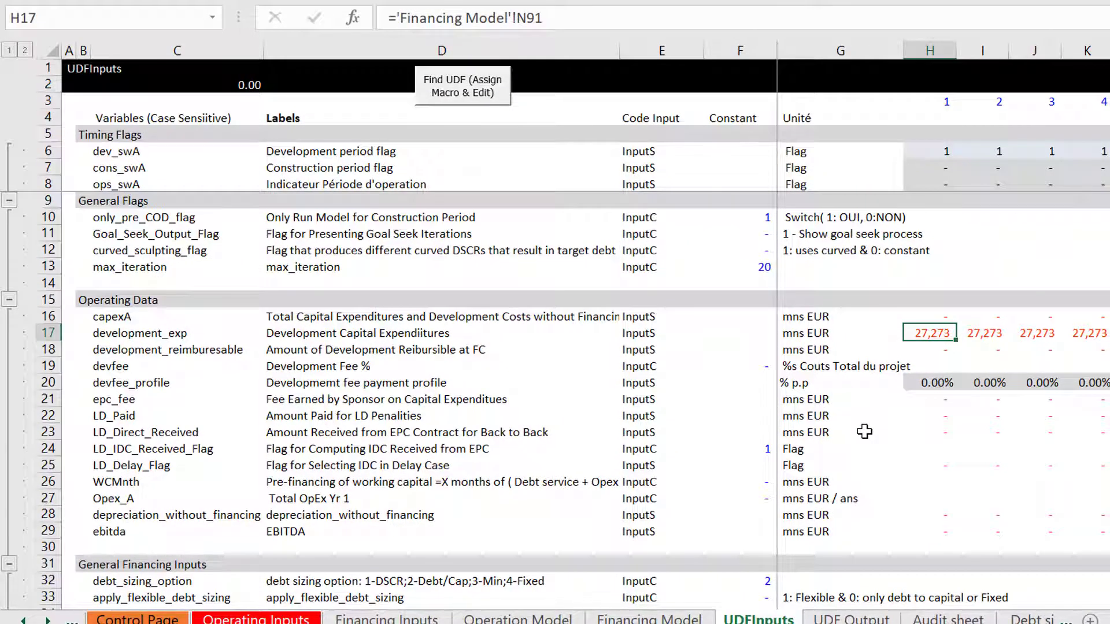
- Make the "Uses of funds" heading in E16 of the UDF Output sheet bold
{"action": "key", "text": "ctrl+Page_Down"}
{"action": "key", "text": "Down"}
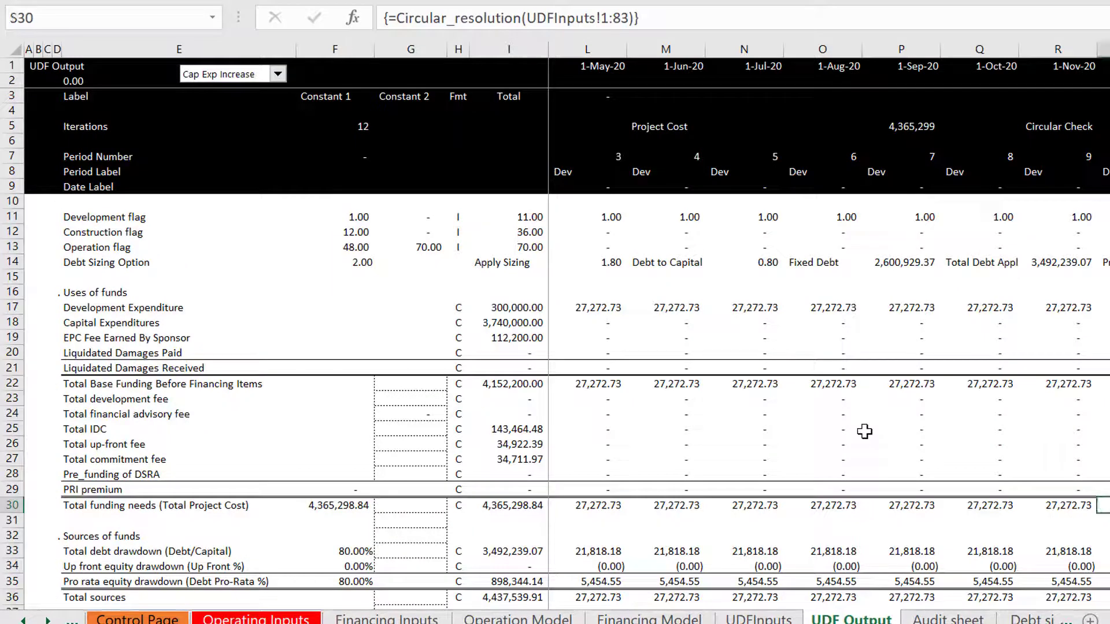
{"action": "key", "text": "Left"}
{"action": "key", "text": "Left"}
{"action": "key", "text": "Left"}
{"action": "key", "text": "Left"}
{"action": "key", "text": "Left"}
{"action": "key", "text": "Left"}
{"action": "key", "text": "Left"}
{"action": "key", "text": "Left"}
{"action": "key", "text": "Left"}
{"action": "key", "text": "Left"}
{"action": "key", "text": "Left"}
{"action": "key", "text": "Left"}
{"action": "key", "text": "Left"}
{"action": "key", "text": "Left"}
{"action": "key", "text": "Left"}
{"action": "key", "text": "Left"}
{"action": "key", "text": "Left"}
{"action": "key", "text": "Left"}
{"action": "key", "text": "Left"}
{"action": "key", "text": "Left"}
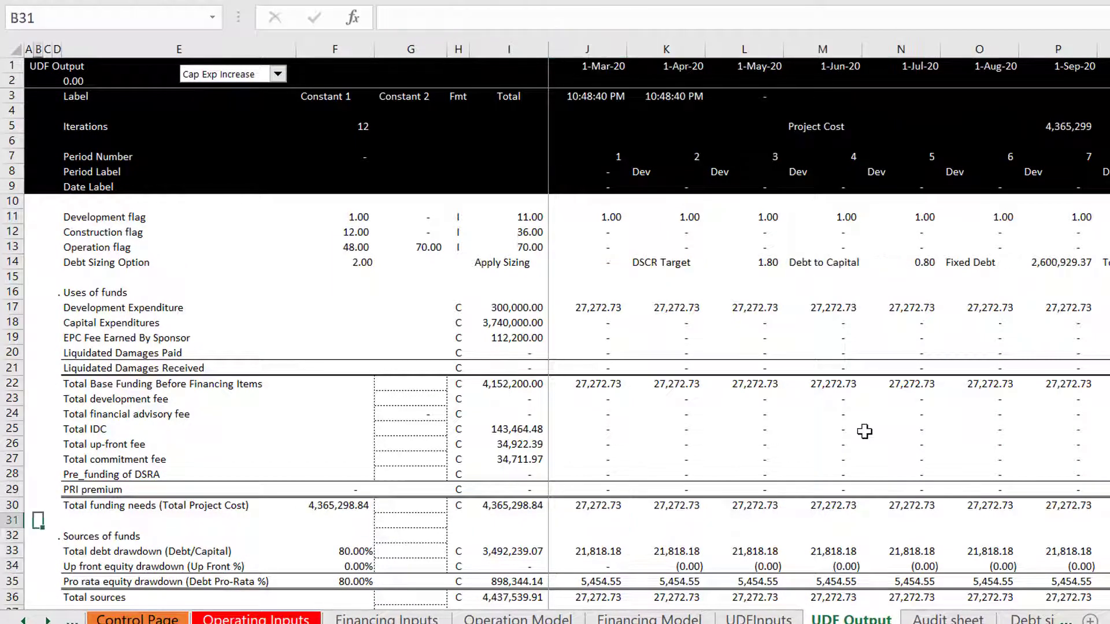
{"action": "key", "text": "Up"}
{"action": "key", "text": "Up"}
{"action": "key", "text": "Up"}
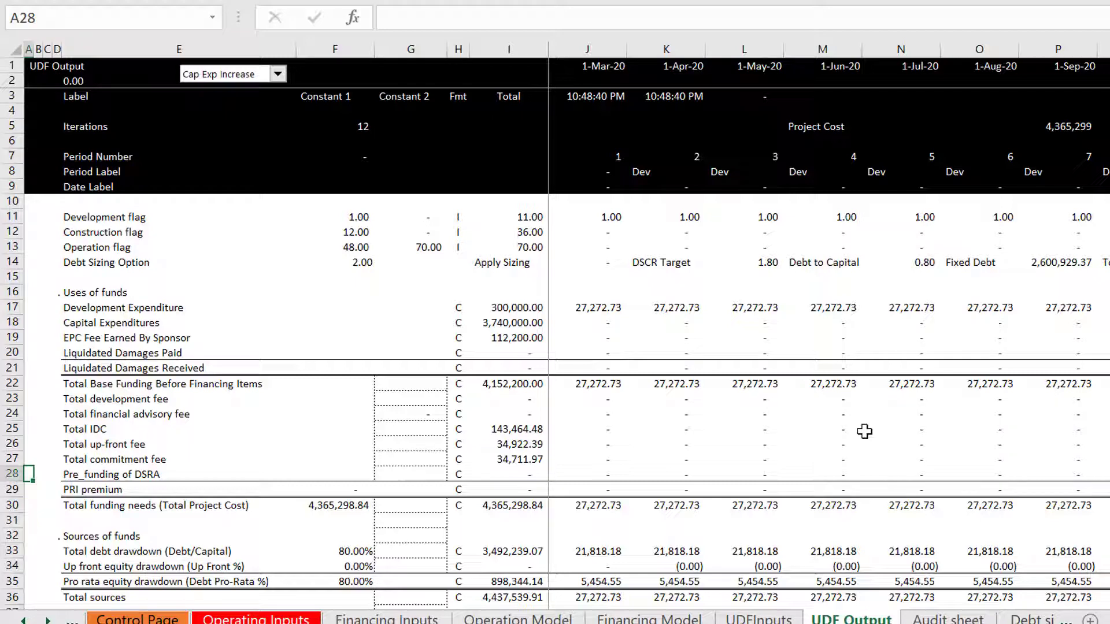
{"action": "key", "text": "Up"}
{"action": "key", "text": "Up"}
{"action": "key", "text": "Up"}
{"action": "key", "text": "Up"}
{"action": "key", "text": "Up"}
{"action": "key", "text": "Up"}
{"action": "key", "text": "Up"}
{"action": "key", "text": "Up"}
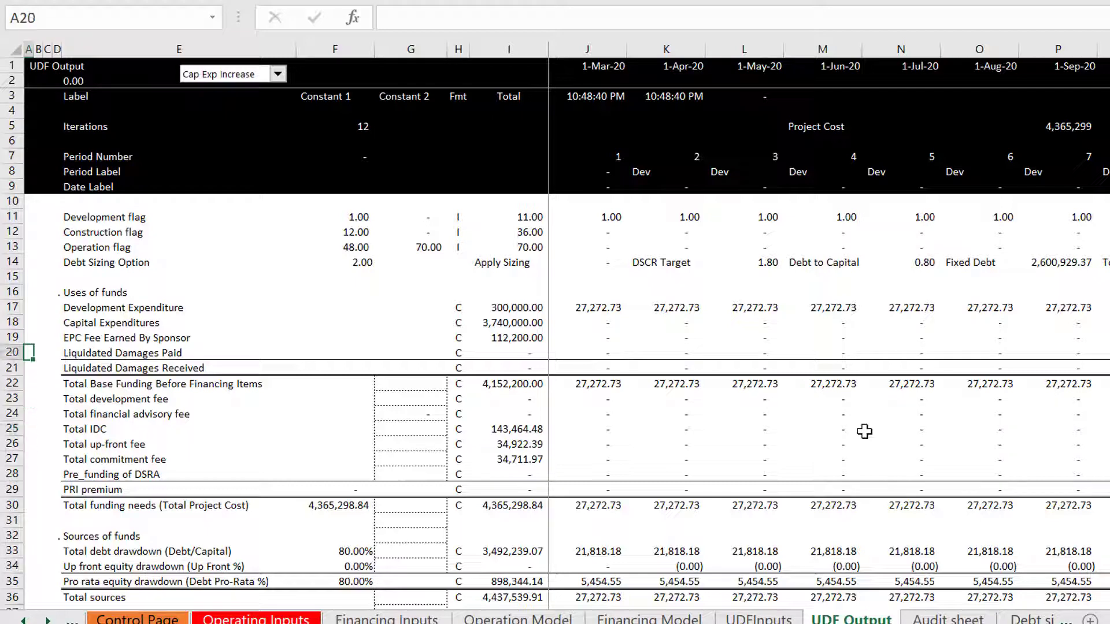
{"action": "key", "text": "Up"}
{"action": "key", "text": "Up"}
{"action": "key", "text": "Up"}
{"action": "key", "text": "Right"}
{"action": "key", "text": "Right"}
{"action": "key", "text": "Right"}
{"action": "key", "text": "Up"}
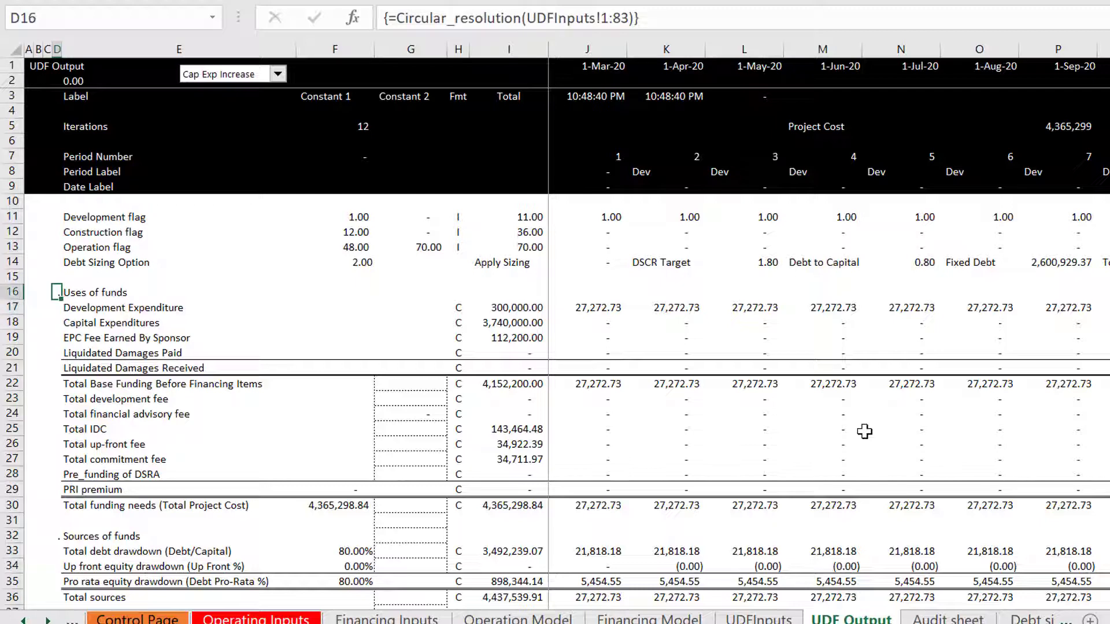
{"action": "key", "text": "Right"}
{"action": "key", "text": "ctrl+b"}
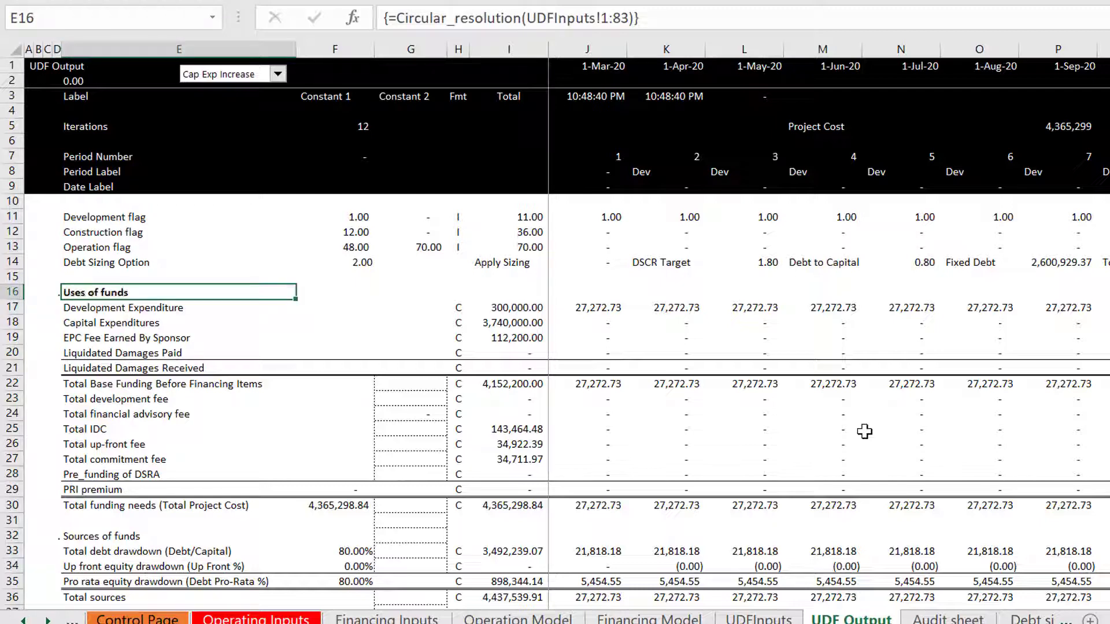
- Examine the first-period uses of funds in column J, from Development Expenditure down to the total funding needs
{"action": "key", "text": "Down"}
{"action": "key", "text": "Right"}
{"action": "key", "text": "Right"}
{"action": "key", "text": "Right"}
{"action": "key", "text": "Right"}
{"action": "key", "text": "Right"}
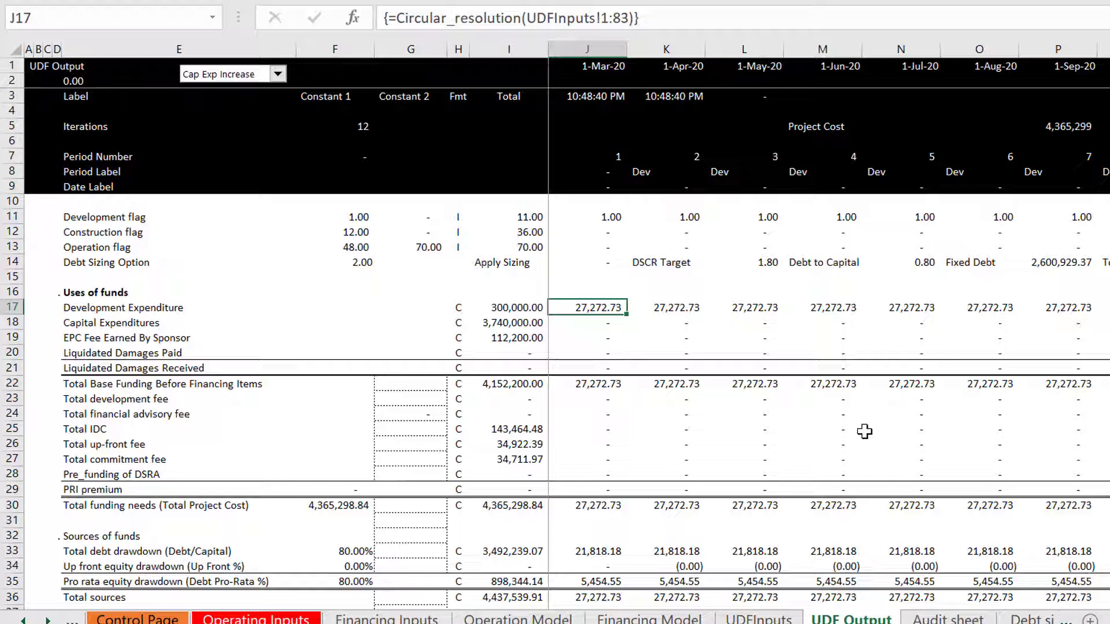
{"action": "key", "text": "Down"}
{"action": "key", "text": "Down"}
{"action": "key", "text": "Down"}
{"action": "key", "text": "Down"}
{"action": "key", "text": "Down"}
{"action": "key", "text": "Down"}
{"action": "key", "text": "Down"}
{"action": "key", "text": "Down"}
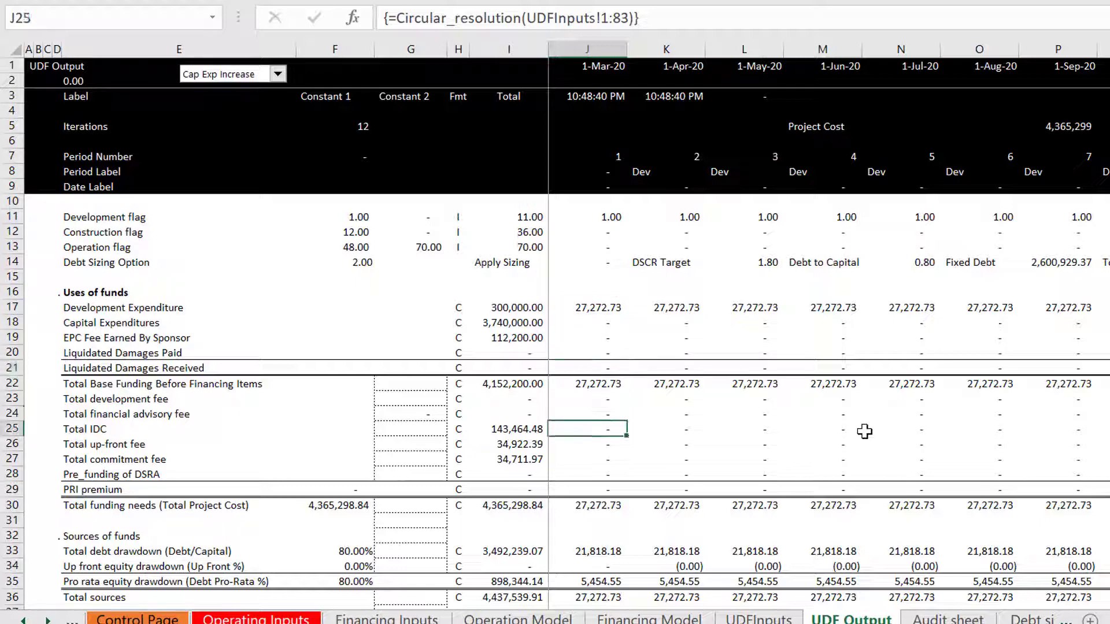
{"action": "key", "text": "Down"}
{"action": "key", "text": "Down"}
{"action": "key", "text": "Down"}
{"action": "key", "text": "Down"}
{"action": "key", "text": "Down"}
{"action": "key", "text": "Down"}
{"action": "key", "text": "Down"}
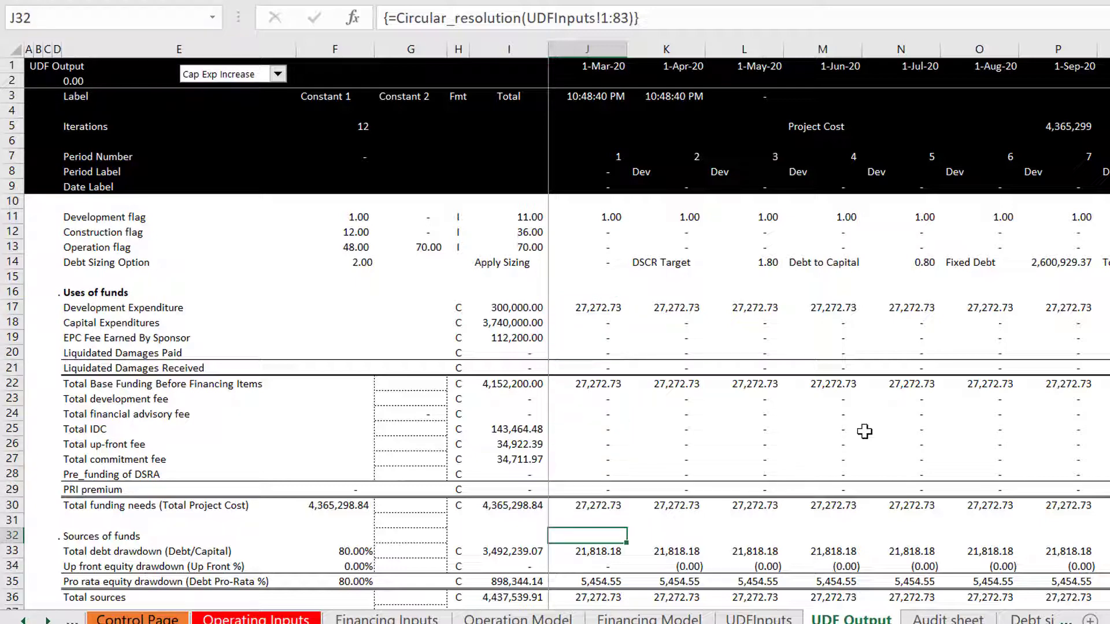
- Review the first-period debt drawdown, up-front equity, pro rata equity and total sources values in column J
{"action": "key", "text": "Down"}
{"action": "key", "text": "Down"}
{"action": "key", "text": "Down"}
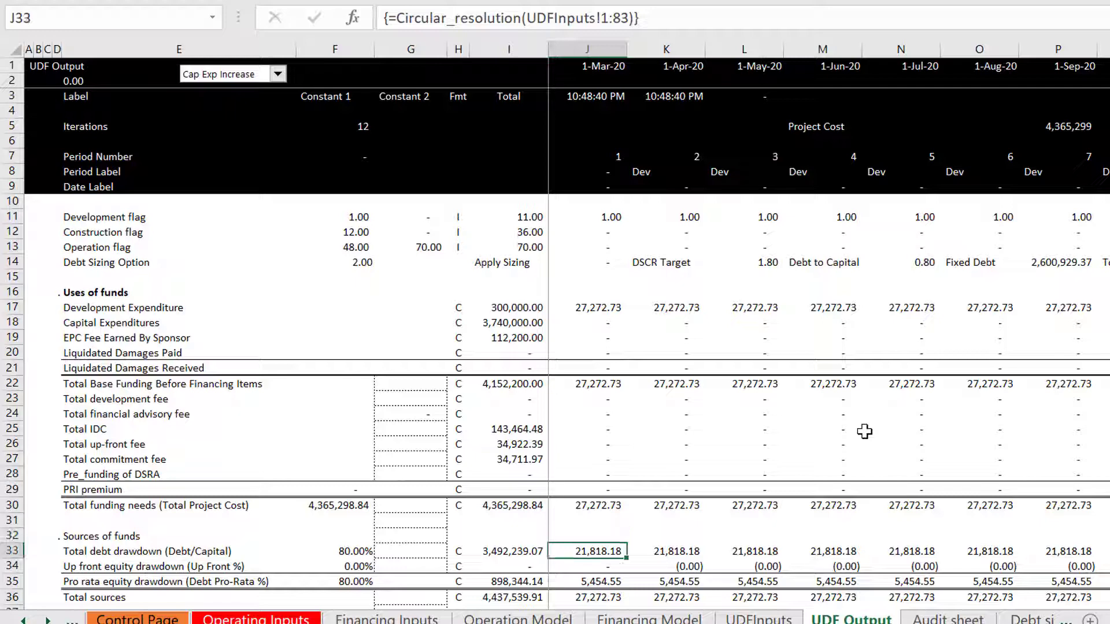
{"action": "key", "text": "Down"}
{"action": "key", "text": "Down"}
{"action": "key", "text": "Down"}
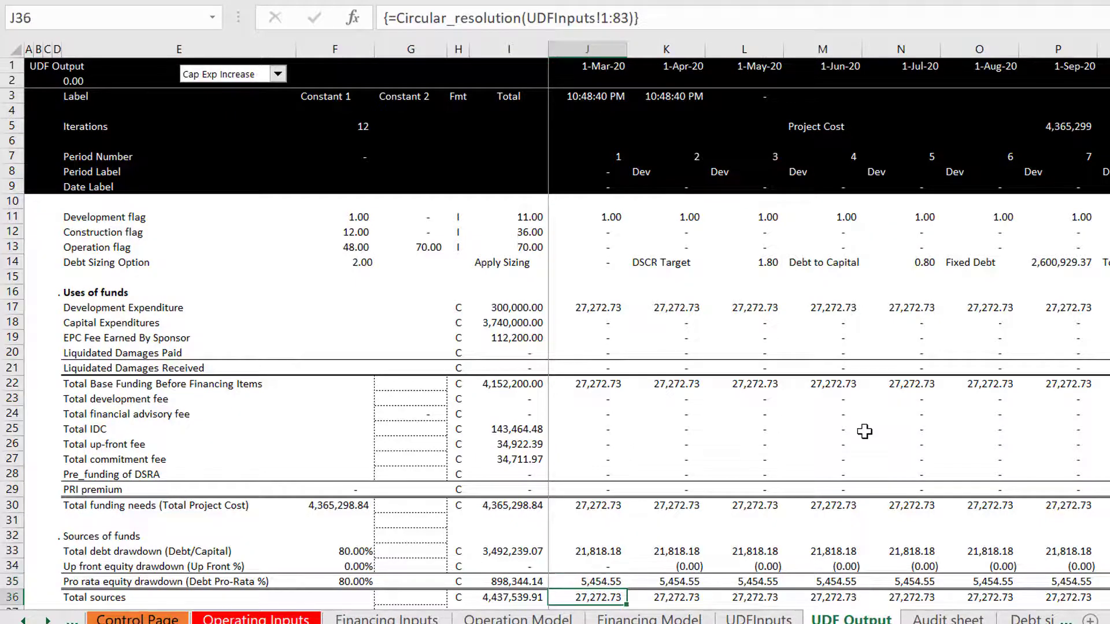
{"action": "key", "text": "Up"}
{"action": "key", "text": "Up"}
{"action": "key", "text": "Up"}
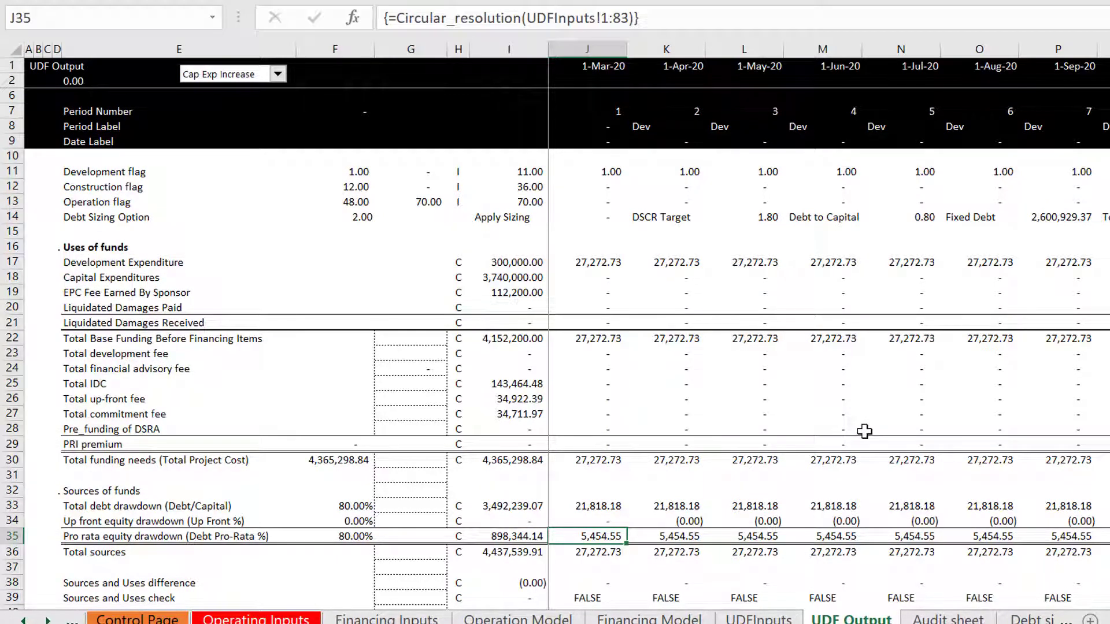
- Review the sources of funds line items in column E, covering debt drawdown, up-front equity, pro rata equity and total sources
{"action": "key", "text": "Down"}
{"action": "key", "text": "Left"}
{"action": "key", "text": "Left"}
{"action": "key", "text": "Left"}
{"action": "key", "text": "Left"}
{"action": "key", "text": "Left"}
{"action": "key", "text": "Left"}
{"action": "key", "text": "Left"}
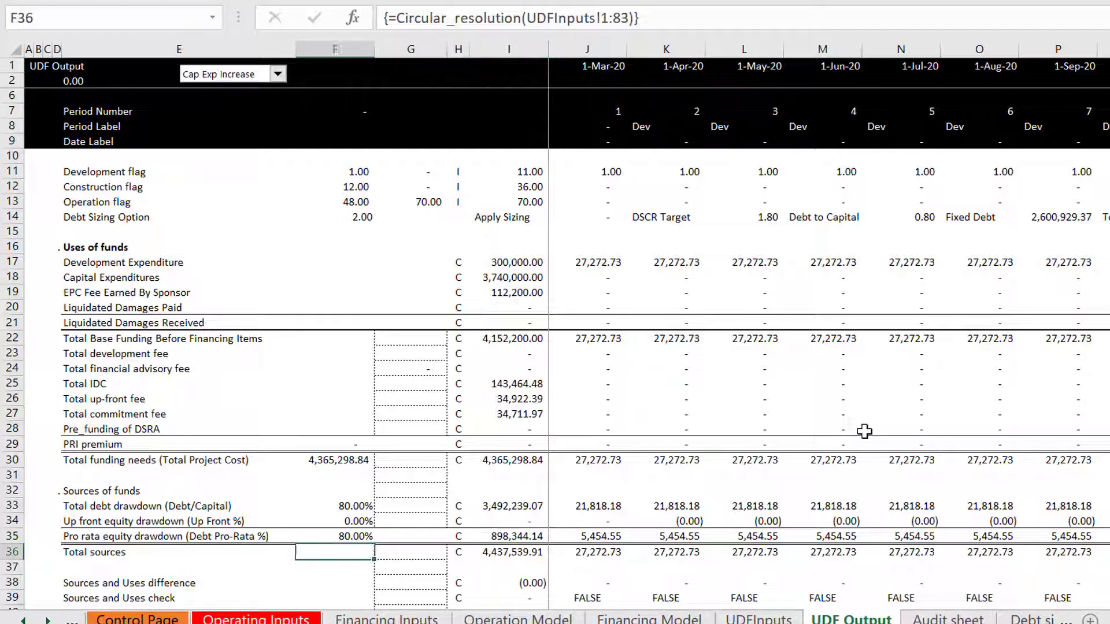
{"action": "key", "text": "Right"}
{"action": "key", "text": "Right"}
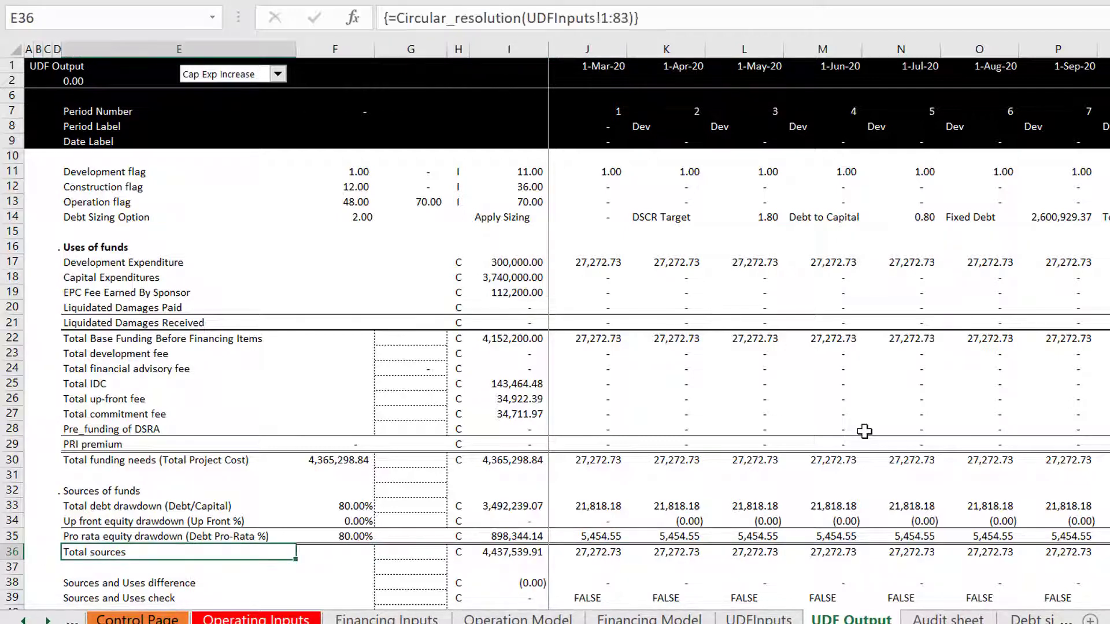
{"action": "key", "text": "Up"}
{"action": "key", "text": "Up"}
{"action": "key", "text": "Up"}
{"action": "key", "text": "Down"}
{"action": "key", "text": "Down"}
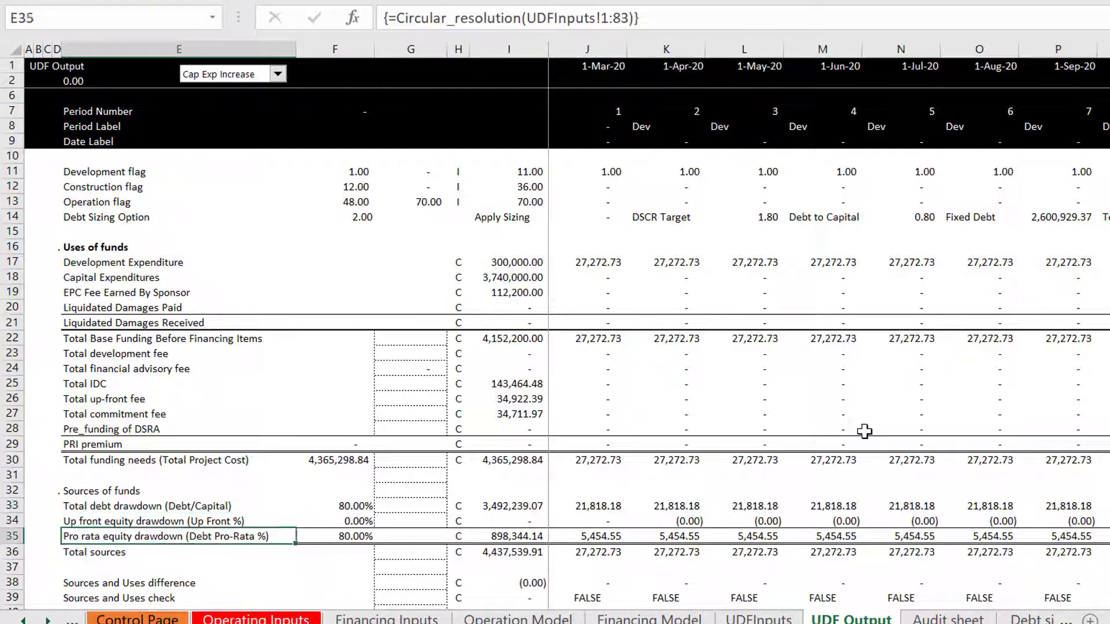
{"action": "key", "text": "Down"}
{"action": "key", "text": "Up"}
{"action": "key", "text": "Up"}
{"action": "key", "text": "Up"}
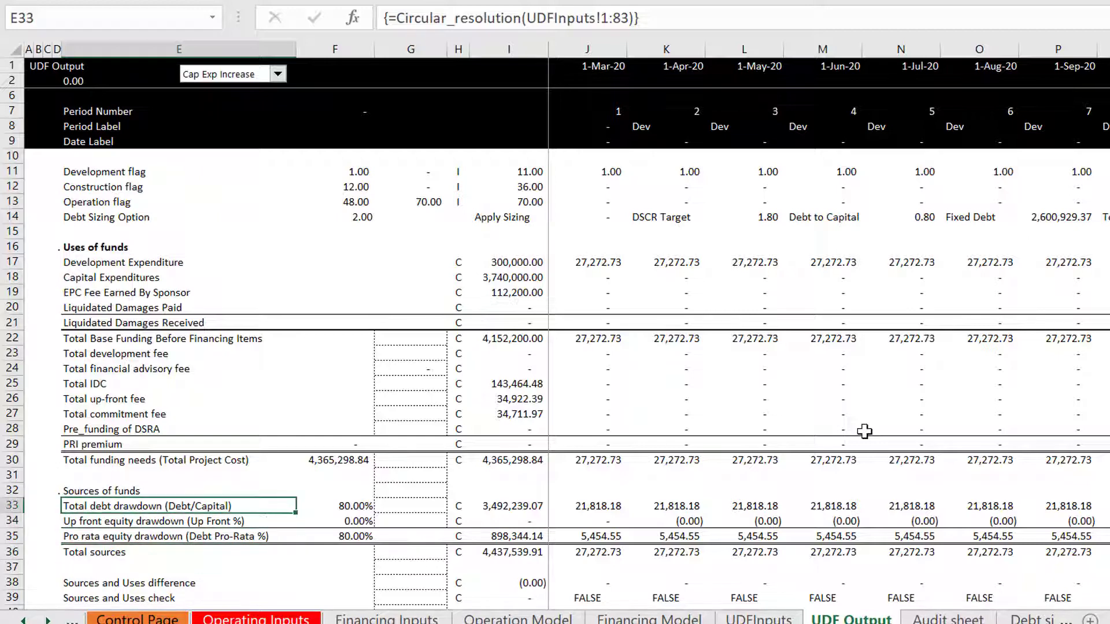
{"action": "key", "text": "Down"}
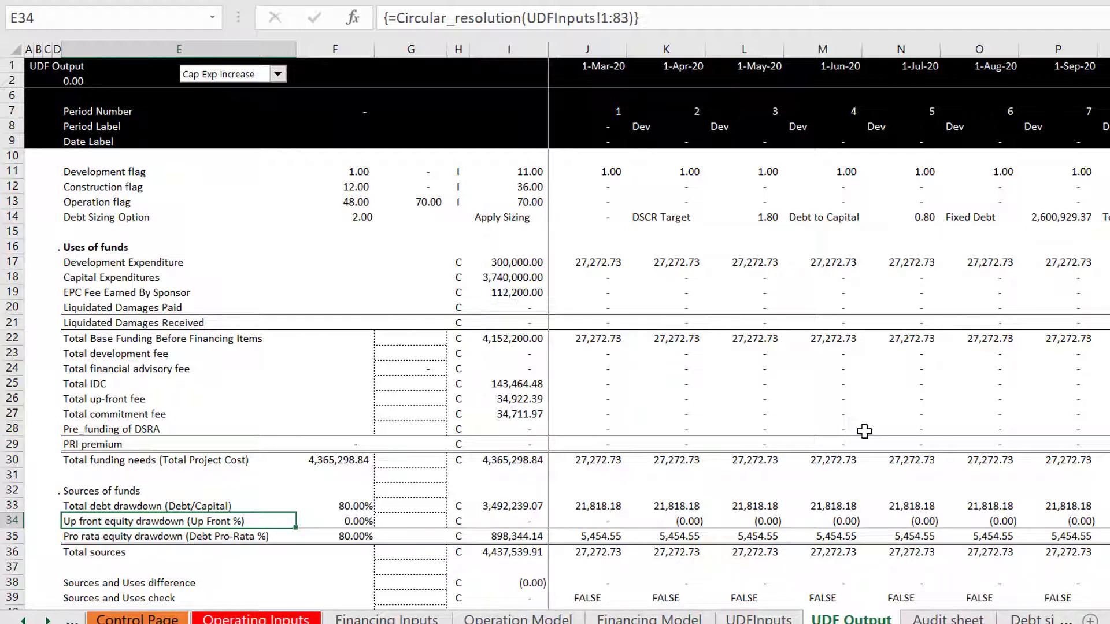
{"action": "key", "text": "Down"}
{"action": "key", "text": "Down"}
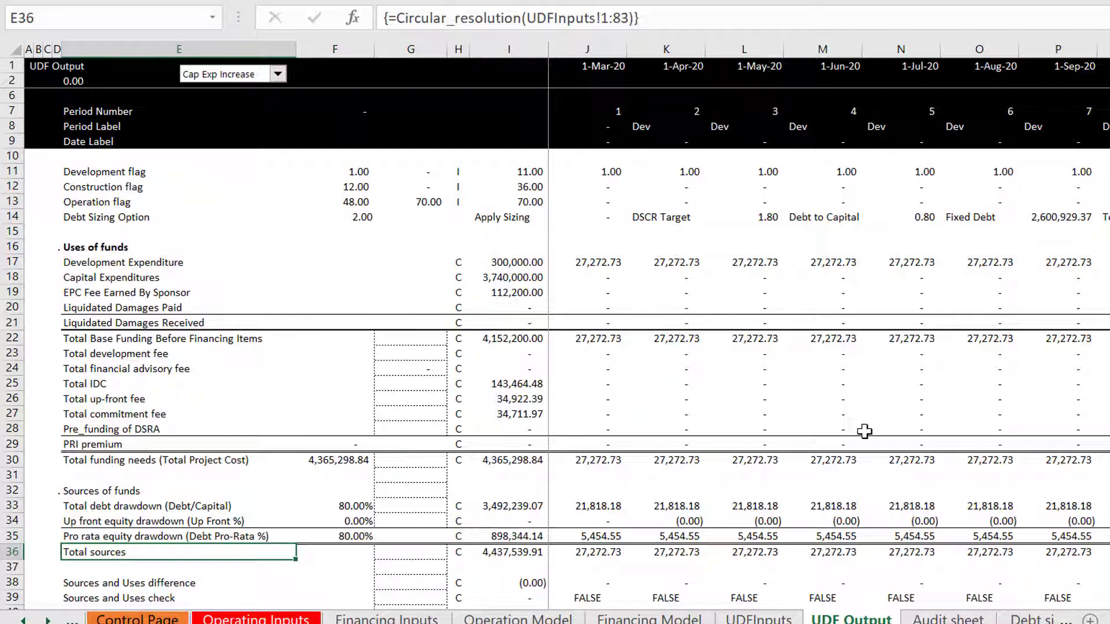
- Check the development_exp link in UDFInputs against the Development Expenditure row's total and first periods in UDF Output
{"action": "key", "text": "ctrl+Page_Up"}
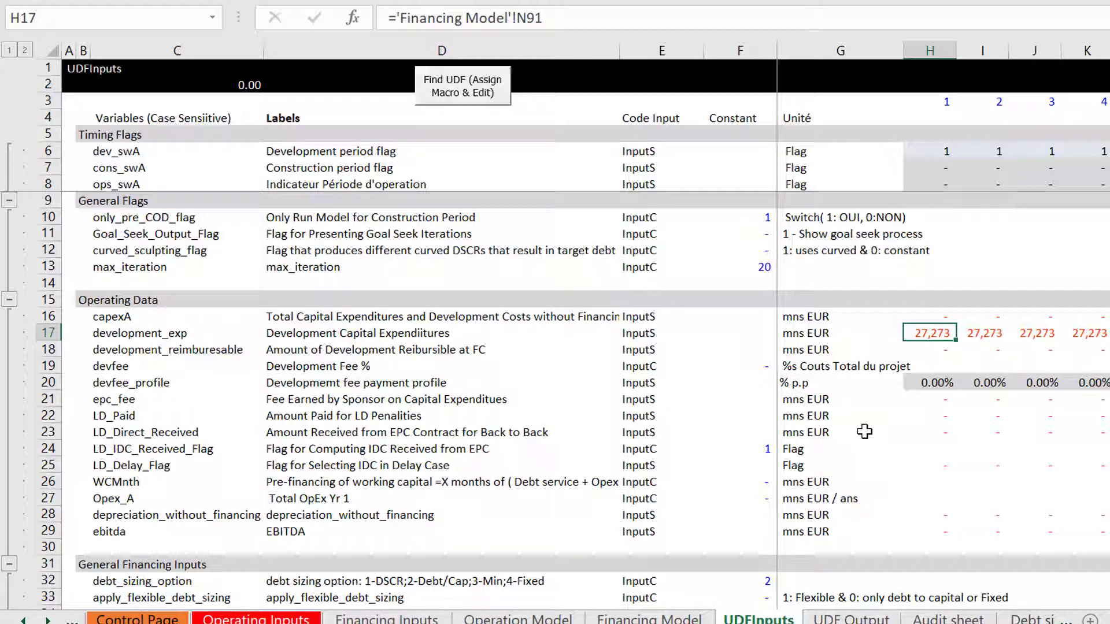
{"action": "key", "text": "ctrl+Page_Down"}
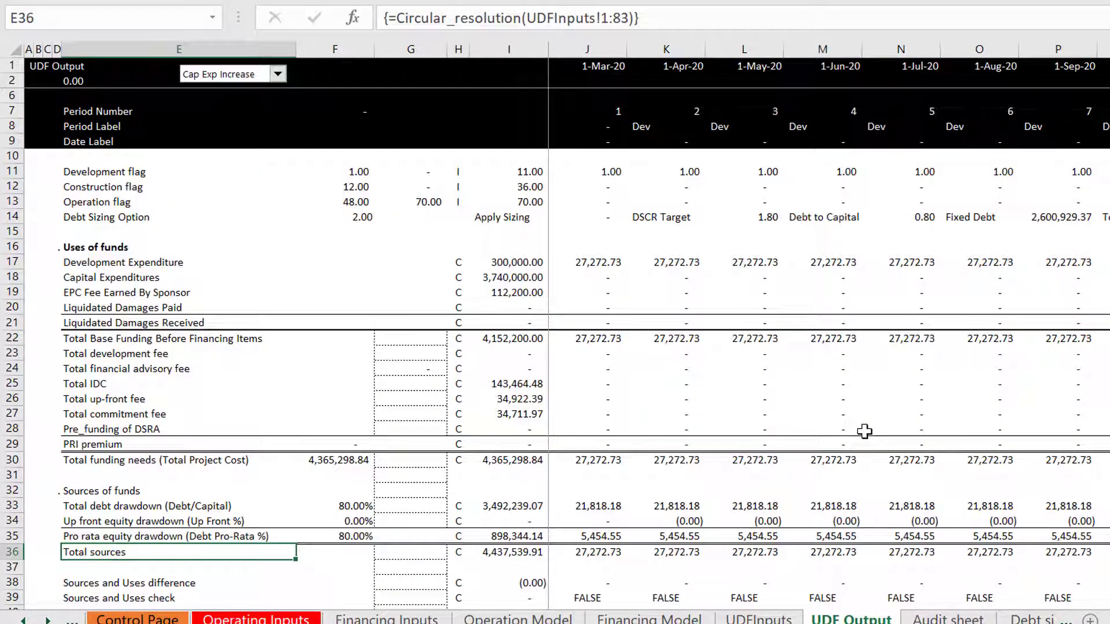
{"action": "key", "text": "Up"}
{"action": "key", "text": "Up"}
{"action": "key", "text": "Up"}
{"action": "key", "text": "Up"}
{"action": "key", "text": "Up"}
{"action": "key", "text": "Up"}
{"action": "key", "text": "Up"}
{"action": "key", "text": "Up"}
{"action": "key", "text": "Up"}
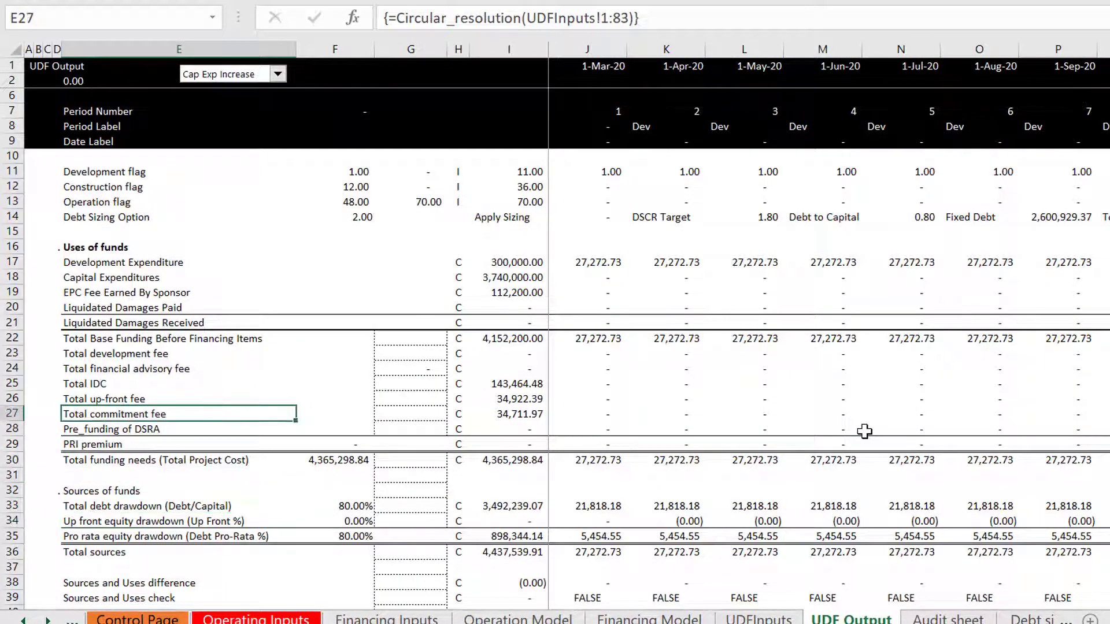
{"action": "key", "text": "Up"}
{"action": "key", "text": "Up"}
{"action": "key", "text": "Up"}
{"action": "key", "text": "Up"}
{"action": "key", "text": "Up"}
{"action": "key", "text": "Up"}
{"action": "key", "text": "Up"}
{"action": "key", "text": "Up"}
{"action": "key", "text": "Up"}
{"action": "key", "text": "Up"}
{"action": "key", "text": "Up"}
{"action": "key", "text": "Up"}
{"action": "key", "text": "Down"}
{"action": "key", "text": "Down"}
{"action": "key", "text": "Right"}
{"action": "key", "text": "Right"}
{"action": "key", "text": "Right"}
{"action": "key", "text": "Right"}
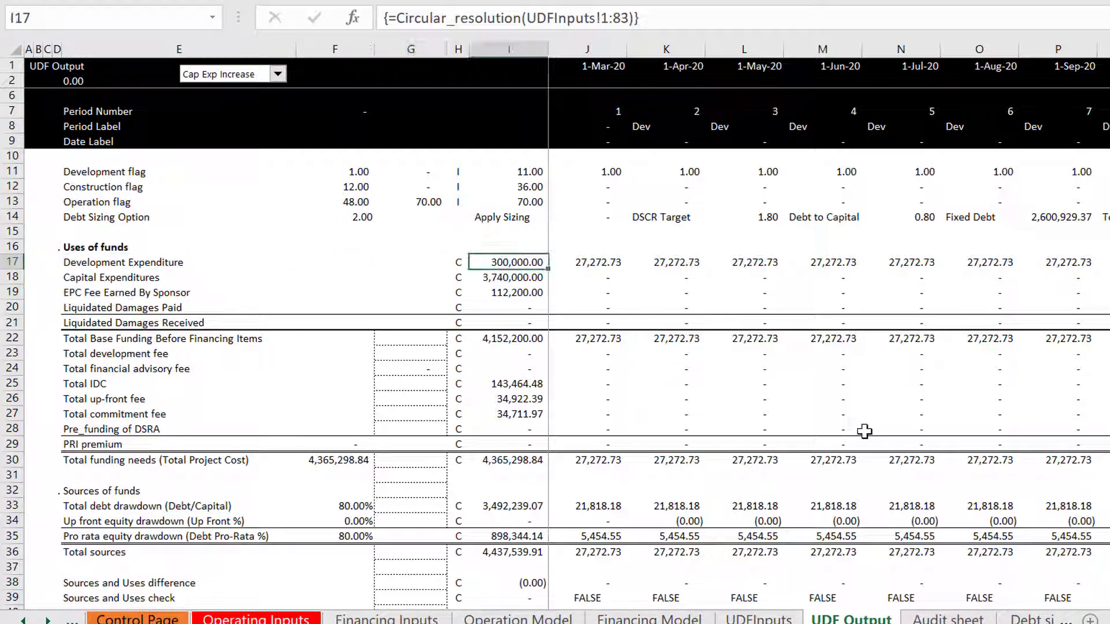
{"action": "key", "text": "Right"}
{"action": "key", "text": "Right"}
{"action": "key", "text": "Left"}
{"action": "key", "text": "Left"}
{"action": "key", "text": "Left"}
{"action": "key", "text": "Right"}
{"action": "key", "text": "Right"}
{"action": "key", "text": "Right"}
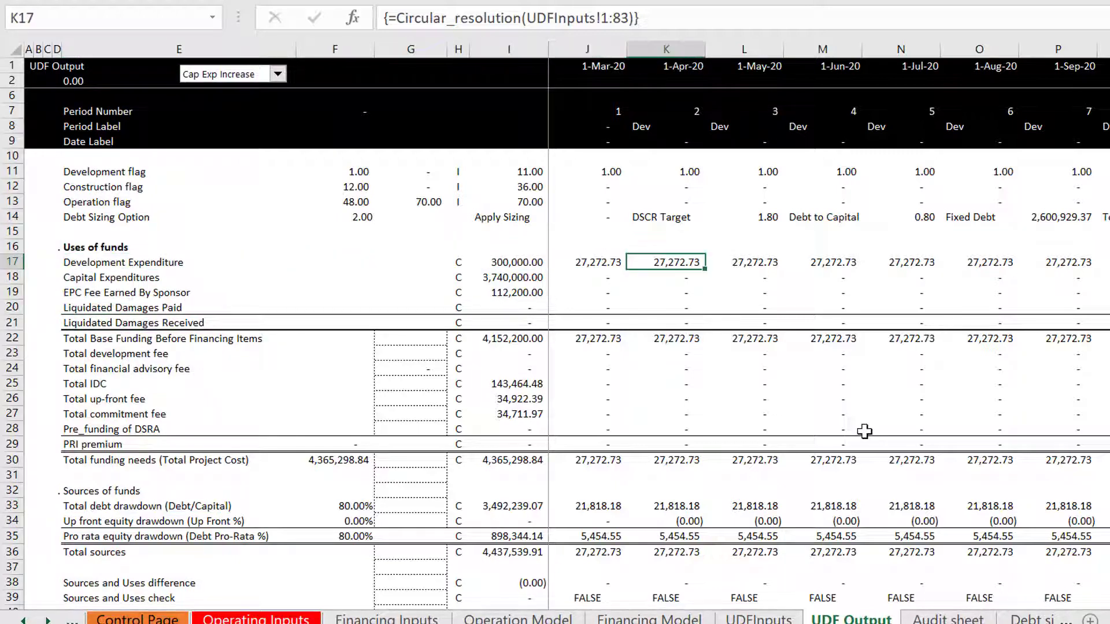
{"action": "key", "text": "Left"}
{"action": "key", "text": "Left"}
{"action": "key", "text": "Left"}
{"action": "key", "text": "Left"}
{"action": "key", "text": "Left"}
{"action": "key", "text": "Left"}
{"action": "key", "text": "Left"}
{"action": "key", "text": "Right"}
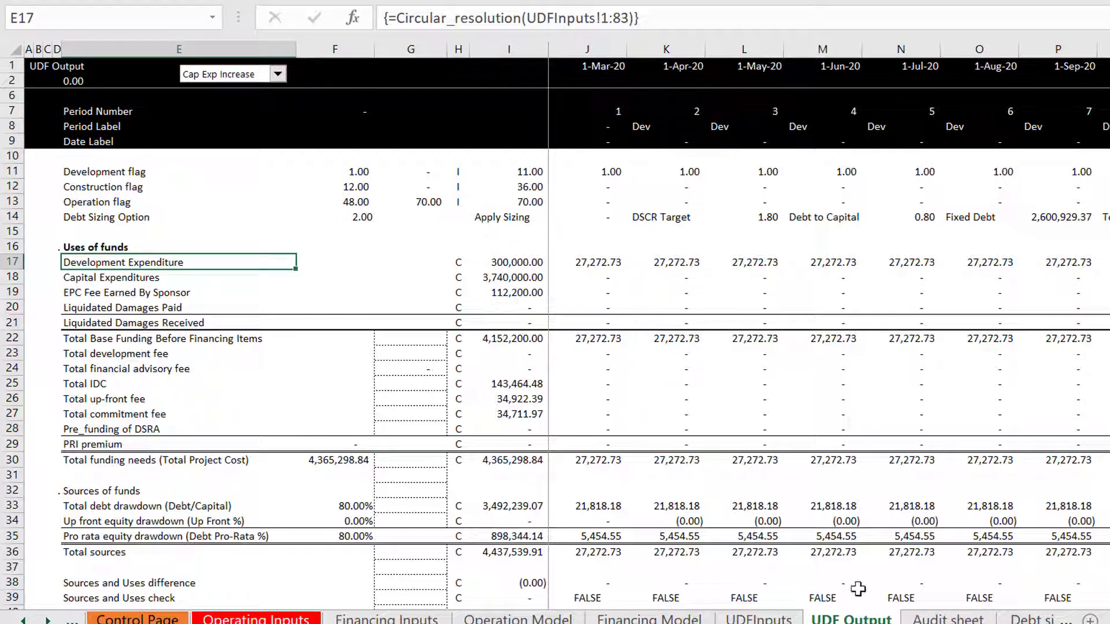
- Open the macro assigned to the "Find UDF" button on the UDFInputs sheet for editing in the VBA editor
{"action": "left_click", "coordinate": [759, 617]}
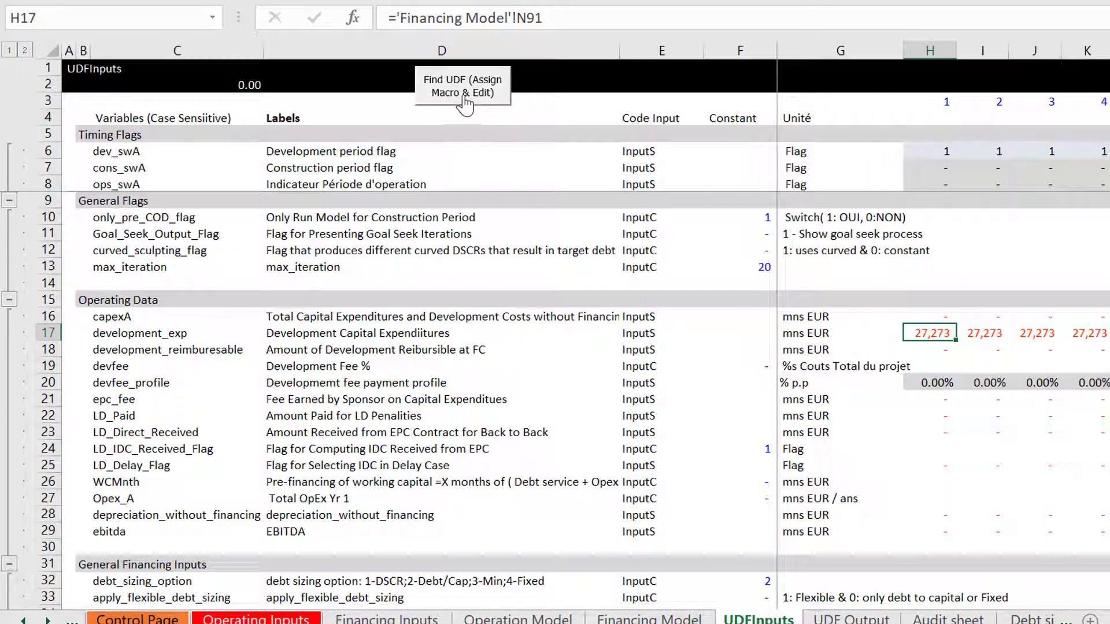
{"action": "right_click", "coordinate": [464, 96]}
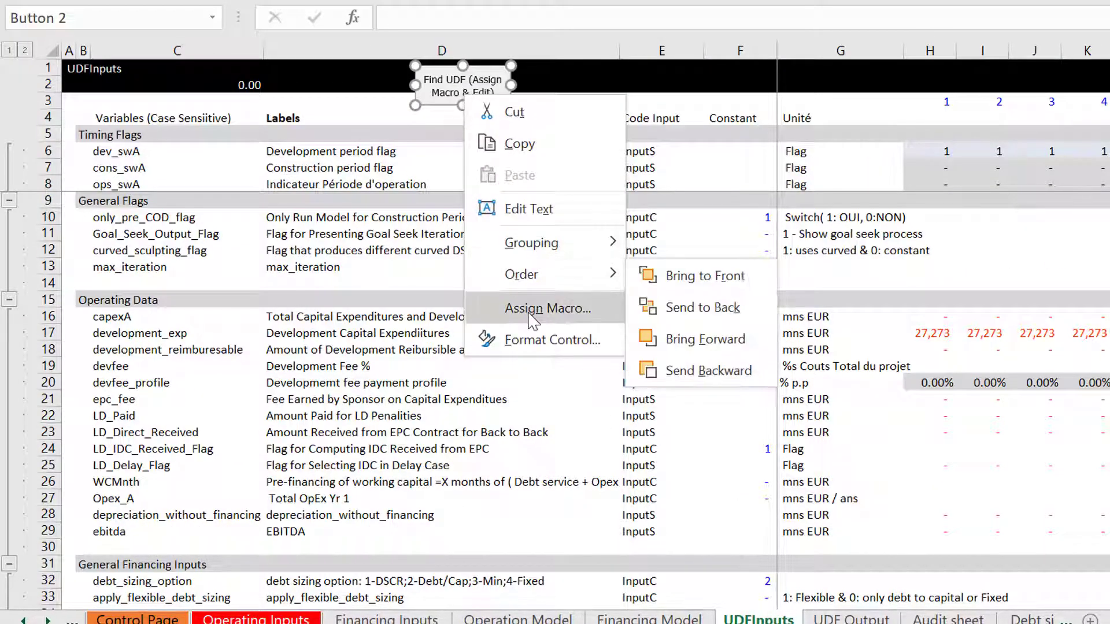
{"action": "left_click", "coordinate": [578, 308]}
{"action": "left_click", "coordinate": [723, 161]}
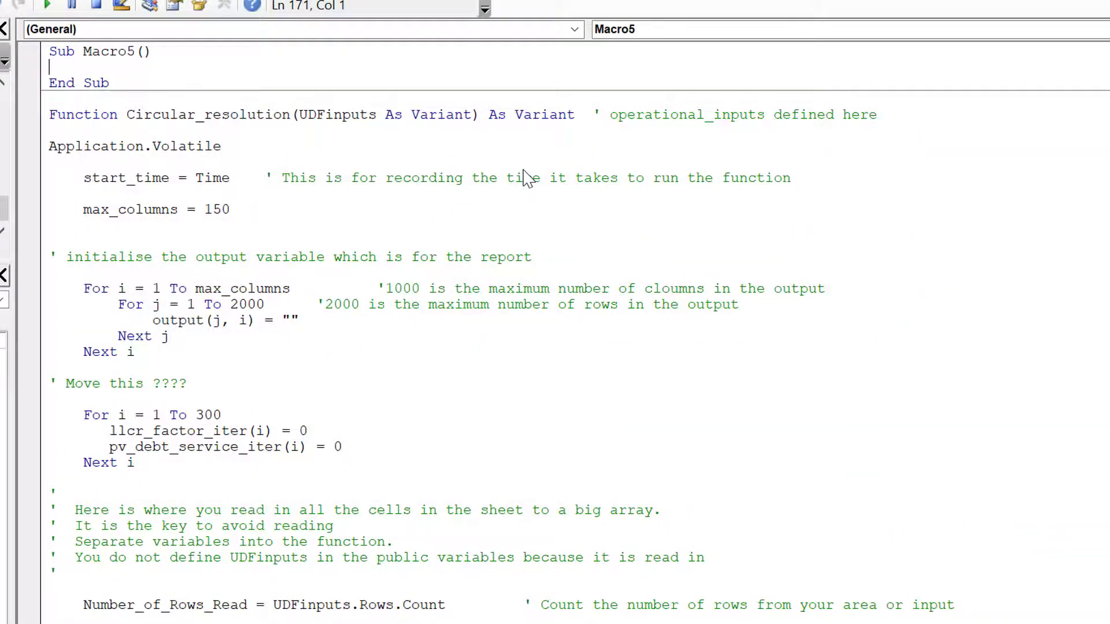
- Read through the Circular_resolution function's code, from its initialisation loops to the calls that find and assign the variables
{"action": "key", "text": "Up"}
{"action": "key", "text": "Up"}
{"action": "key", "text": "Down"}
{"action": "key", "text": "Down"}
{"action": "key", "text": "Down"}
{"action": "key", "text": "Down"}
{"action": "key", "text": "Down"}
{"action": "key", "text": "Down"}
{"action": "key", "text": "Down"}
{"action": "key", "text": "Down"}
{"action": "key", "text": "Down"}
{"action": "key", "text": "Down"}
{"action": "key", "text": "Down"}
{"action": "key", "text": "Down"}
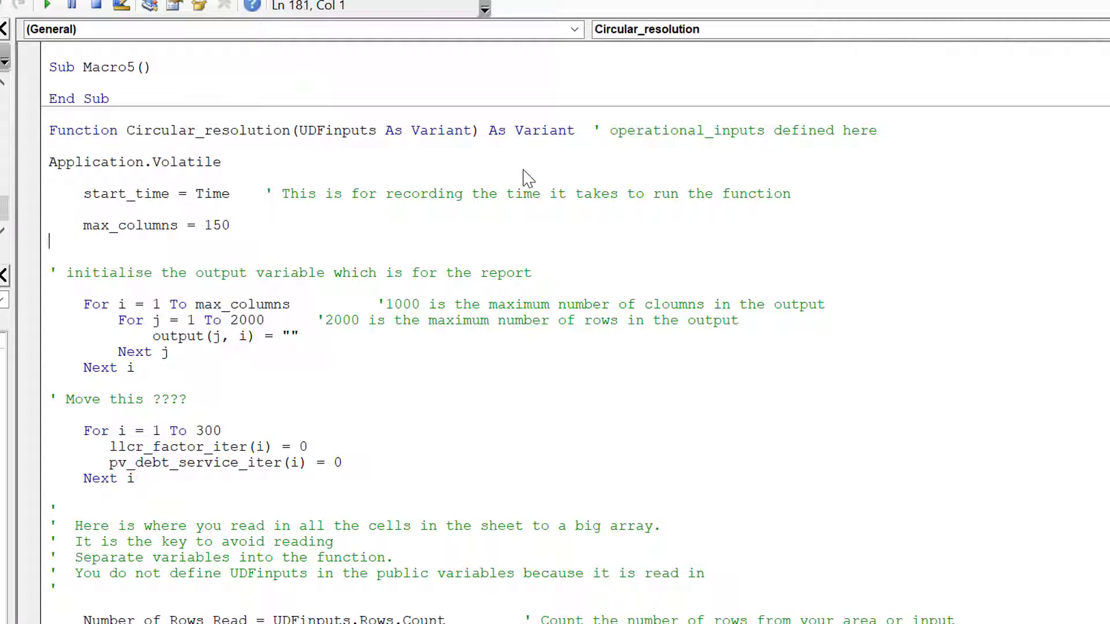
{"action": "key", "text": "Down"}
{"action": "key", "text": "Down"}
{"action": "key", "text": "Down"}
{"action": "key", "text": "Down"}
{"action": "key", "text": "Down"}
{"action": "key", "text": "Down"}
{"action": "key", "text": "Down"}
{"action": "key", "text": "Down"}
{"action": "key", "text": "Down"}
{"action": "key", "text": "Down"}
{"action": "key", "text": "Down"}
{"action": "key", "text": "Down"}
{"action": "key", "text": "Down"}
{"action": "key", "text": "Up"}
{"action": "key", "text": "Down"}
{"action": "key", "text": "Down"}
{"action": "key", "text": "Down"}
{"action": "key", "text": "Down"}
{"action": "key", "text": "Up"}
{"action": "key", "text": "Down"}
{"action": "key", "text": "Down"}
{"action": "key", "text": "Down"}
{"action": "key", "text": "Down"}
{"action": "key", "text": "Down"}
{"action": "key", "text": "Down"}
{"action": "key", "text": "Down"}
{"action": "key", "text": "Down"}
{"action": "key", "text": "Down"}
{"action": "key", "text": "Down"}
{"action": "key", "text": "Down"}
{"action": "key", "text": "Down"}
{"action": "key", "text": "Down"}
{"action": "key", "text": "Down"}
{"action": "key", "text": "Down"}
{"action": "key", "text": "Down"}
{"action": "key", "text": "Down"}
{"action": "key", "text": "Down"}
{"action": "key", "text": "Down"}
{"action": "key", "text": "Down"}
{"action": "key", "text": "Down"}
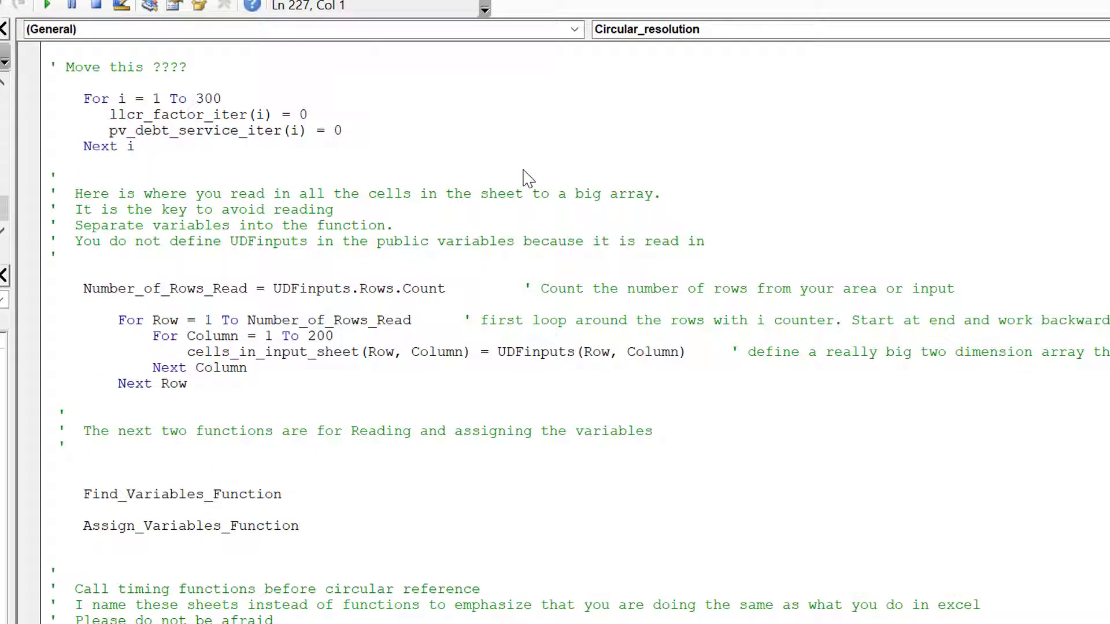
- Examine the loops reading UDFinputs cells into an array and the following calls that find variables, assign them and compute timing flags
{"action": "key", "text": "Up"}
{"action": "key", "text": "Up"}
{"action": "key", "text": "Up"}
{"action": "key", "text": "Up"}
{"action": "key", "text": "Up"}
{"action": "key", "text": "Up"}
{"action": "key", "text": "Up"}
{"action": "key", "text": "Up"}
{"action": "key", "text": "Up"}
{"action": "key", "text": "Up"}
{"action": "key", "text": "Up"}
{"action": "key", "text": "Up"}
{"action": "key", "text": "Up"}
{"action": "key", "text": "Up"}
{"action": "key", "text": "Up"}
{"action": "key", "text": "Down"}
{"action": "key", "text": "Down"}
{"action": "key", "text": "Down"}
{"action": "key", "text": "Down"}
{"action": "key", "text": "Down"}
{"action": "key", "text": "Down"}
{"action": "key", "text": "Down"}
{"action": "key", "text": "Down"}
{"action": "key", "text": "Down"}
{"action": "key", "text": "Down"}
{"action": "key", "text": "Down"}
{"action": "key", "text": "Down"}
{"action": "key", "text": "Down"}
{"action": "key", "text": "Down"}
{"action": "key", "text": "Down"}
{"action": "key", "text": "Down"}
{"action": "key", "text": "Down"}
{"action": "key", "text": "Down"}
{"action": "key", "text": "Down"}
{"action": "key", "text": "Down"}
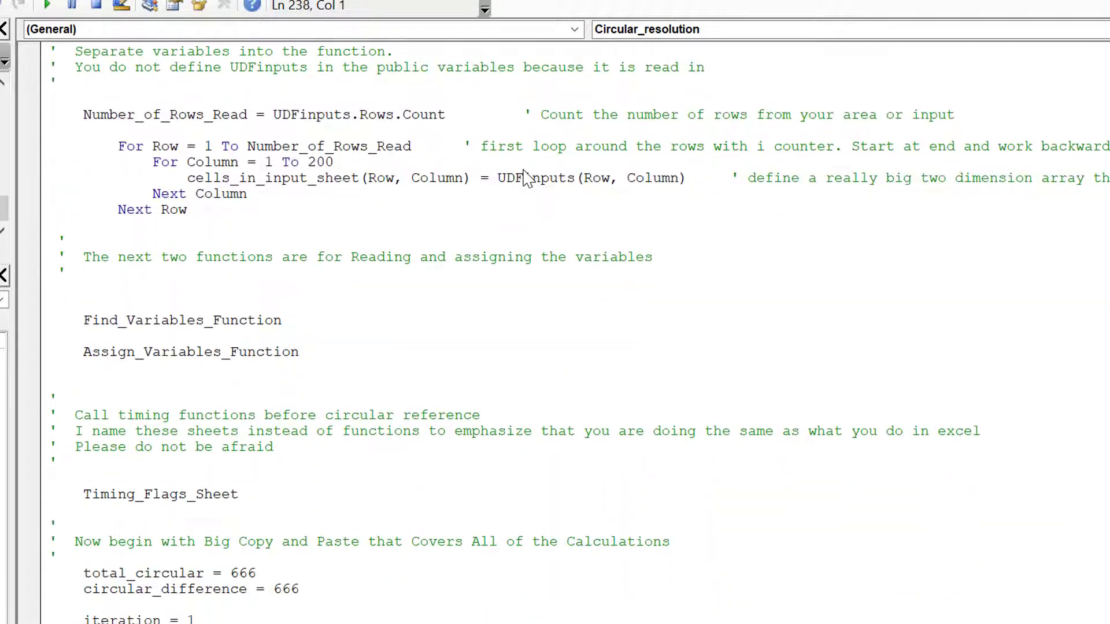
{"action": "key", "text": "Up"}
{"action": "key", "text": "Up"}
{"action": "key", "text": "Up"}
{"action": "key", "text": "Up"}
{"action": "key", "text": "Up"}
{"action": "key", "text": "Up"}
{"action": "key", "text": "Up"}
{"action": "key", "text": "Up"}
{"action": "key", "text": "Up"}
{"action": "key", "text": "Up"}
{"action": "key", "text": "Up"}
{"action": "key", "text": "Up"}
{"action": "key", "text": "Up"}
{"action": "key", "text": "Up"}
{"action": "key", "text": "Up"}
{"action": "key", "text": "Up"}
{"action": "key", "text": "Up"}
{"action": "key", "text": "Up"}
{"action": "key", "text": "Up"}
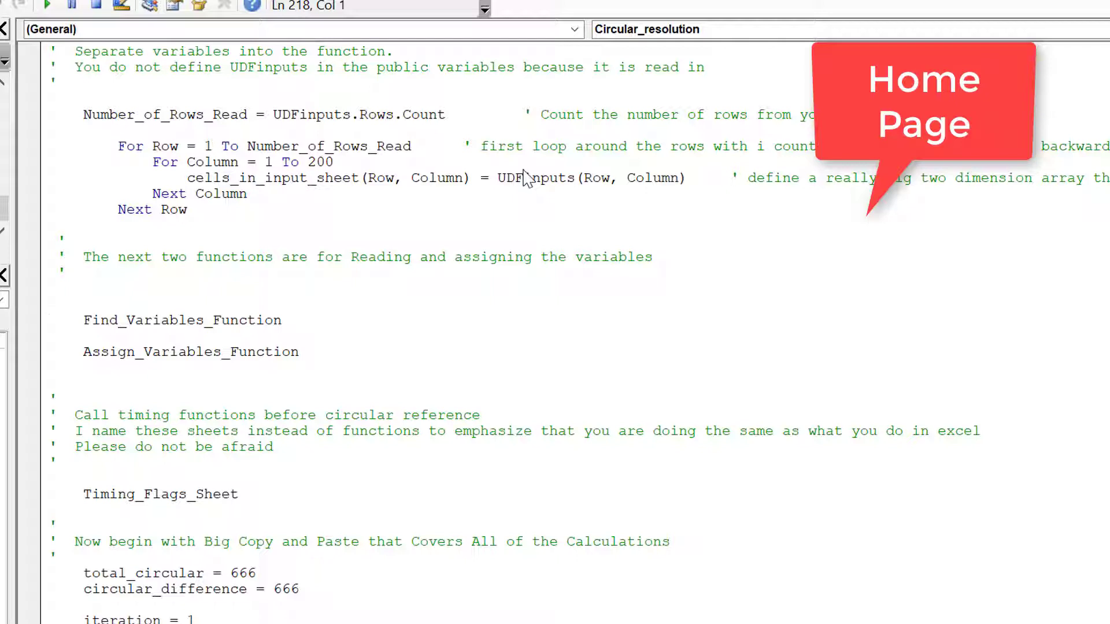
{"action": "key", "text": "Down"}
{"action": "key", "text": "Down"}
{"action": "key", "text": "Down"}
{"action": "key", "text": "Down"}
{"action": "key", "text": "Down"}
{"action": "key", "text": "Down"}
{"action": "key", "text": "Down"}
{"action": "key", "text": "Down"}
{"action": "key", "text": "Down"}
{"action": "key", "text": "Down"}
{"action": "key", "text": "Down"}
{"action": "key", "text": "Down"}
{"action": "key", "text": "Down"}
{"action": "key", "text": "Down"}
{"action": "key", "text": "Up"}
{"action": "key", "text": "Up"}
{"action": "key", "text": "Up"}
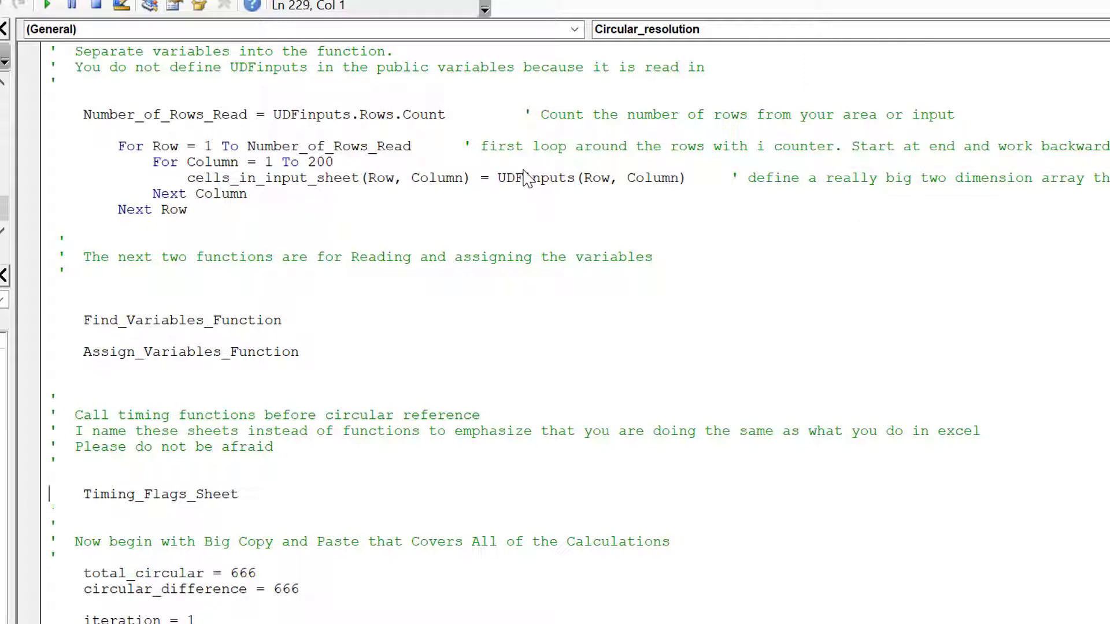
- Review the starting values for total_circular, circular_difference and iteration, and the opening of the Do While iteration loop
{"action": "key", "text": "Down"}
{"action": "key", "text": "Down"}
{"action": "key", "text": "Down"}
{"action": "key", "text": "Down"}
{"action": "key", "text": "Down"}
{"action": "key", "text": "Down"}
{"action": "key", "text": "Down"}
{"action": "key", "text": "Down"}
{"action": "key", "text": "Down"}
{"action": "key", "text": "Down"}
{"action": "key", "text": "Down"}
{"action": "key", "text": "Down"}
{"action": "key", "text": "Down"}
{"action": "key", "text": "Down"}
{"action": "key", "text": "Down"}
{"action": "key", "text": "Down"}
{"action": "key", "text": "Down"}
{"action": "key", "text": "Down"}
{"action": "key", "text": "Down"}
{"action": "key", "text": "Down"}
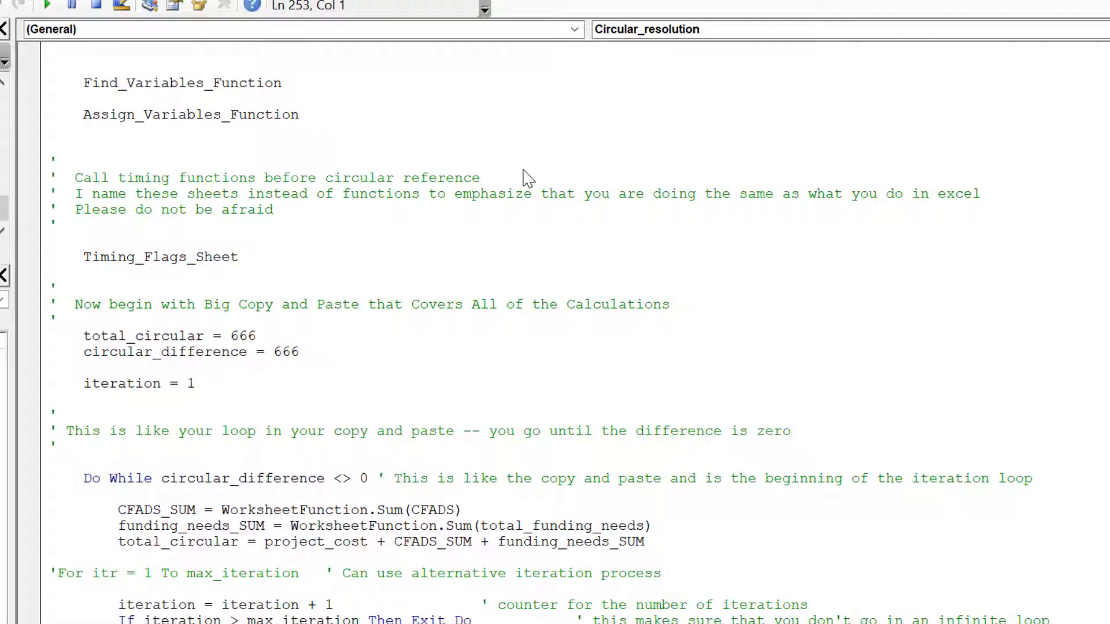
{"action": "key", "text": "Down"}
{"action": "key", "text": "Down"}
{"action": "key", "text": "Down"}
{"action": "key", "text": "Down"}
{"action": "key", "text": "Down"}
{"action": "key", "text": "Down"}
{"action": "key", "text": "Down"}
{"action": "key", "text": "Down"}
{"action": "key", "text": "Down"}
{"action": "key", "text": "Down"}
{"action": "key", "text": "Down"}
{"action": "key", "text": "Down"}
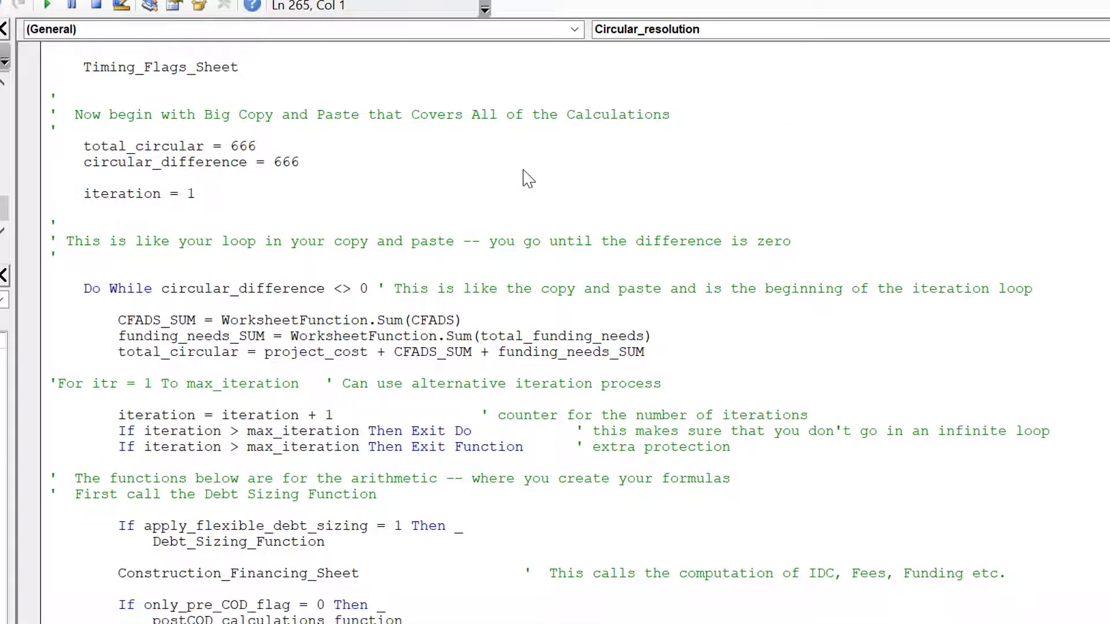
- Read through the iteration loop's debt sizing, construction financing and post-COD function calls, down to the circular_difference test and Loop statement
{"action": "key", "text": "Up"}
{"action": "key", "text": "Up"}
{"action": "key", "text": "Up"}
{"action": "key", "text": "Up"}
{"action": "key", "text": "Up"}
{"action": "key", "text": "Up"}
{"action": "key", "text": "Up"}
{"action": "key", "text": "Up"}
{"action": "key", "text": "Up"}
{"action": "key", "text": "Up"}
{"action": "key", "text": "Up"}
{"action": "key", "text": "Up"}
{"action": "key", "text": "Up"}
{"action": "key", "text": "Up"}
{"action": "key", "text": "Up"}
{"action": "key", "text": "Up"}
{"action": "key", "text": "Up"}
{"action": "key", "text": "Up"}
{"action": "key", "text": "Up"}
{"action": "key", "text": "Up"}
{"action": "key", "text": "Up"}
{"action": "key", "text": "Down"}
{"action": "key", "text": "Down"}
{"action": "key", "text": "Down"}
{"action": "key", "text": "Down"}
{"action": "key", "text": "Down"}
{"action": "key", "text": "Down"}
{"action": "key", "text": "Down"}
{"action": "key", "text": "Down"}
{"action": "key", "text": "Down"}
{"action": "key", "text": "Down"}
{"action": "key", "text": "Down"}
{"action": "key", "text": "Down"}
{"action": "key", "text": "Down"}
{"action": "key", "text": "Down"}
{"action": "key", "text": "Down"}
{"action": "key", "text": "Down"}
{"action": "key", "text": "Down"}
{"action": "key", "text": "Down"}
{"action": "key", "text": "Down"}
{"action": "key", "text": "Down"}
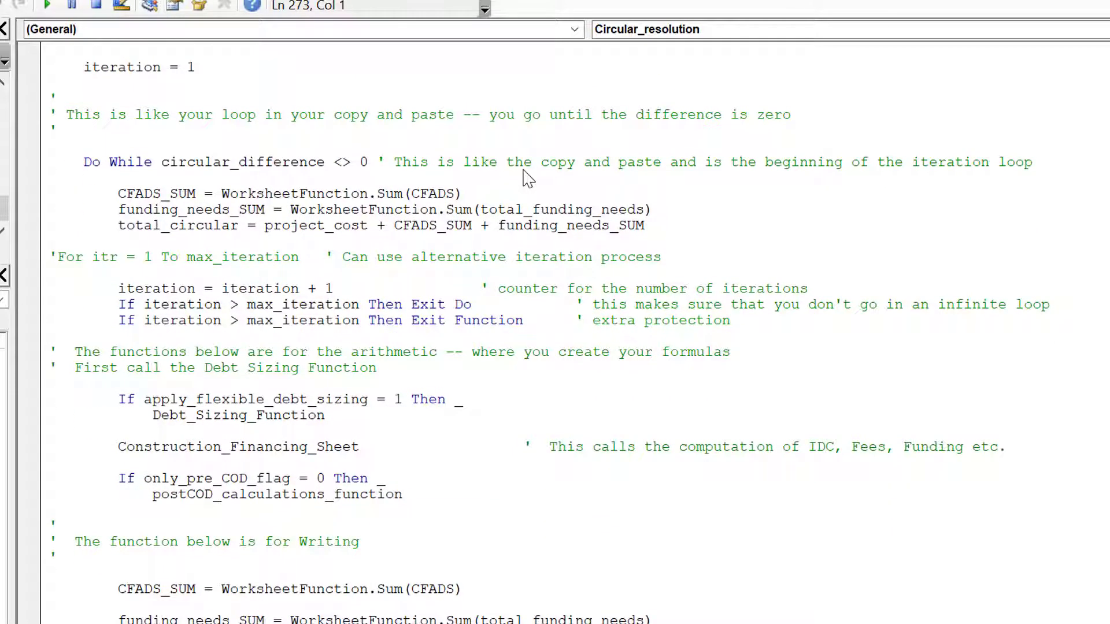
{"action": "key", "text": "Down"}
{"action": "key", "text": "Down"}
{"action": "key", "text": "Down"}
{"action": "key", "text": "Down"}
{"action": "key", "text": "Down"}
{"action": "key", "text": "Down"}
{"action": "key", "text": "Down"}
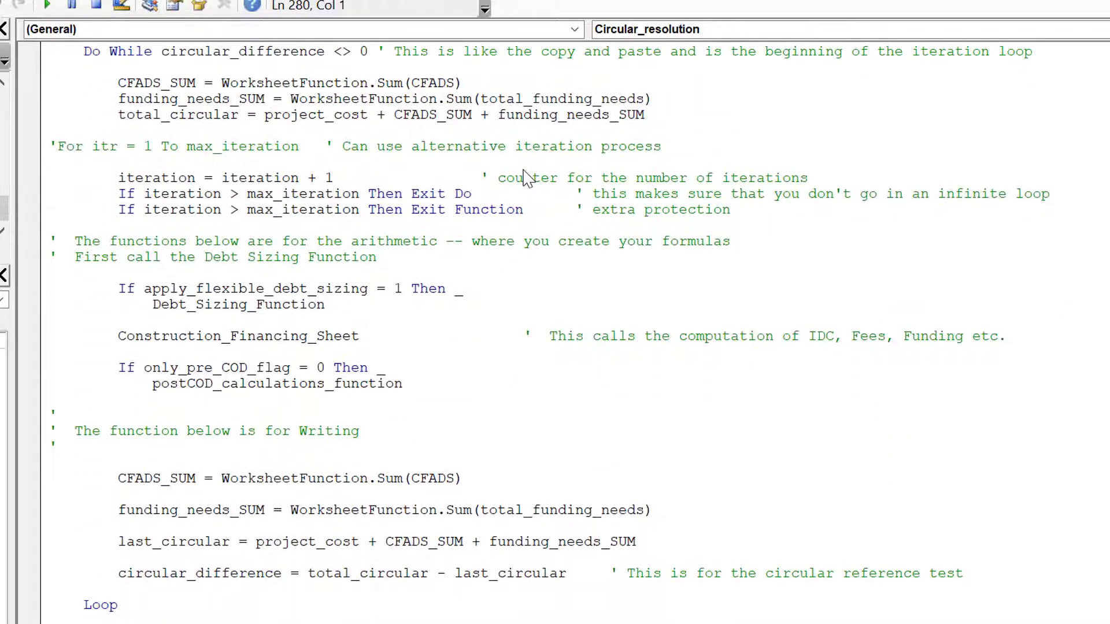
{"action": "key", "text": "Down"}
{"action": "key", "text": "Down"}
{"action": "key", "text": "Up"}
{"action": "key", "text": "Up"}
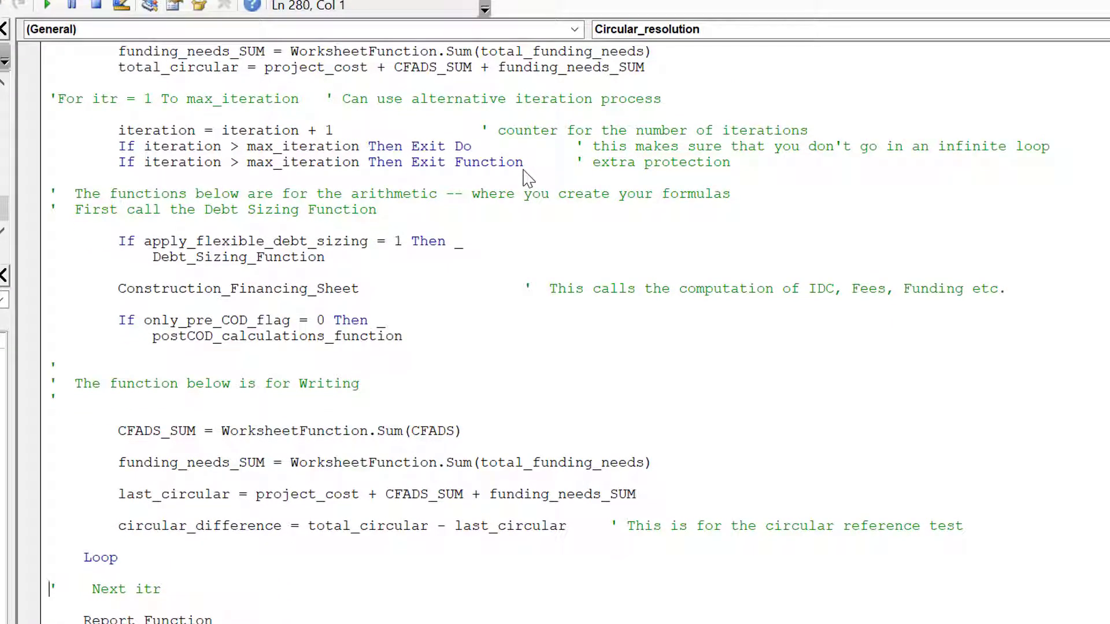
- Recheck the iteration loop, then read the end of Circular_resolution where elapsed time is computed and the output array is returned
{"action": "key", "text": "Up"}
{"action": "key", "text": "Up"}
{"action": "key", "text": "Up"}
{"action": "key", "text": "Up"}
{"action": "key", "text": "Up"}
{"action": "key", "text": "Up"}
{"action": "key", "text": "Up"}
{"action": "key", "text": "Up"}
{"action": "key", "text": "Up"}
{"action": "key", "text": "Up"}
{"action": "key", "text": "Up"}
{"action": "key", "text": "Up"}
{"action": "key", "text": "Up"}
{"action": "key", "text": "Up"}
{"action": "key", "text": "Up"}
{"action": "key", "text": "Up"}
{"action": "key", "text": "Up"}
{"action": "key", "text": "Up"}
{"action": "key", "text": "Up"}
{"action": "key", "text": "Page_Down"}
{"action": "key", "text": "Down"}
{"action": "key", "text": "Down"}
{"action": "key", "text": "Down"}
{"action": "key", "text": "Down"}
{"action": "key", "text": "Down"}
{"action": "key", "text": "Down"}
{"action": "key", "text": "Down"}
{"action": "key", "text": "Down"}
{"action": "key", "text": "Down"}
{"action": "key", "text": "Down"}
{"action": "key", "text": "Down"}
{"action": "key", "text": "Down"}
{"action": "key", "text": "Down"}
{"action": "key", "text": "Down"}
{"action": "key", "text": "Down"}
{"action": "key", "text": "Down"}
{"action": "key", "text": "Down"}
{"action": "key", "text": "Down"}
{"action": "key", "text": "Down"}
{"action": "key", "text": "Down"}
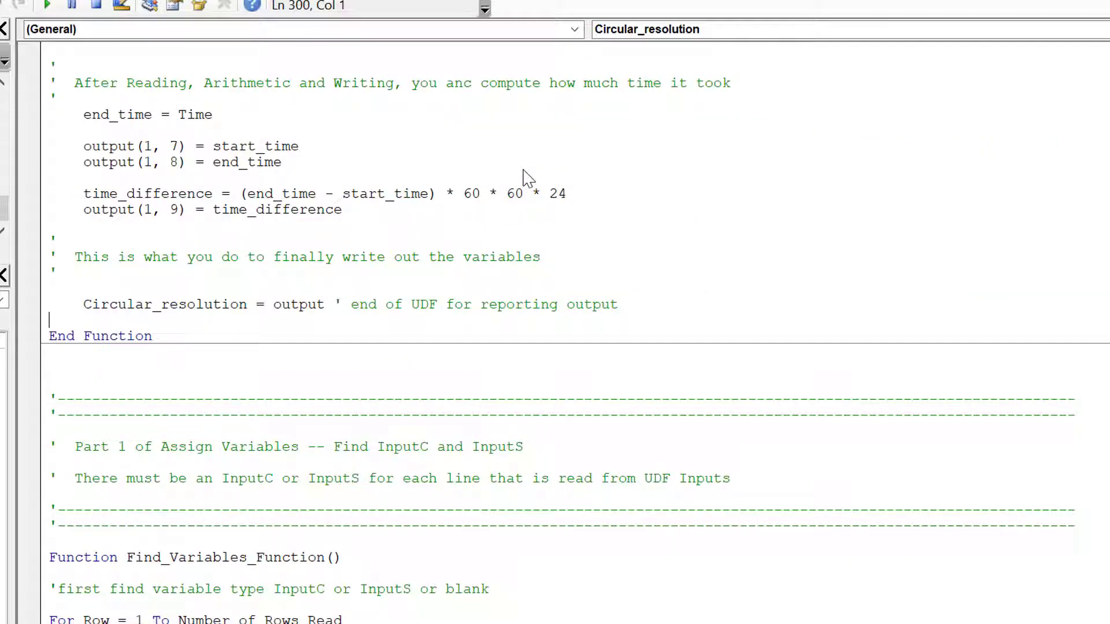
- Read through Find_Variables_Function's loops that identify InputC and InputS rows, get variable names, and collect constant and time-series values
{"action": "key", "text": "Down"}
{"action": "key", "text": "Down"}
{"action": "key", "text": "Down"}
{"action": "key", "text": "Down"}
{"action": "key", "text": "Down"}
{"action": "key", "text": "Down"}
{"action": "key", "text": "Down"}
{"action": "key", "text": "Down"}
{"action": "key", "text": "Down"}
{"action": "key", "text": "Down"}
{"action": "key", "text": "Down"}
{"action": "key", "text": "Down"}
{"action": "key", "text": "Down"}
{"action": "key", "text": "Down"}
{"action": "key", "text": "Down"}
{"action": "key", "text": "Down"}
{"action": "key", "text": "Down"}
{"action": "key", "text": "Down"}
{"action": "key", "text": "Down"}
{"action": "key", "text": "Down"}
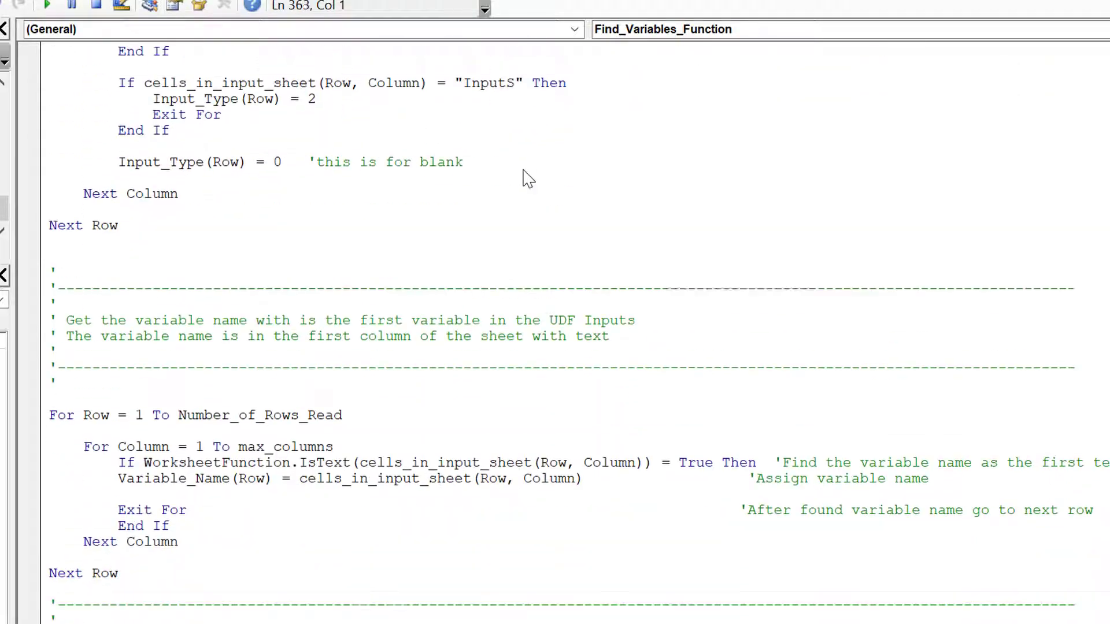
{"action": "key", "text": "Down"}
{"action": "key", "text": "Down"}
{"action": "key", "text": "Down"}
{"action": "key", "text": "Down"}
{"action": "key", "text": "Down"}
{"action": "key", "text": "Down"}
{"action": "key", "text": "Down"}
{"action": "key", "text": "Down"}
{"action": "key", "text": "Down"}
{"action": "key", "text": "Down"}
{"action": "key", "text": "Down"}
{"action": "key", "text": "Down"}
{"action": "key", "text": "Down"}
{"action": "key", "text": "Down"}
{"action": "key", "text": "Down"}
{"action": "key", "text": "Down"}
{"action": "key", "text": "Down"}
{"action": "key", "text": "Down"}
{"action": "key", "text": "Down"}
{"action": "key", "text": "Down"}
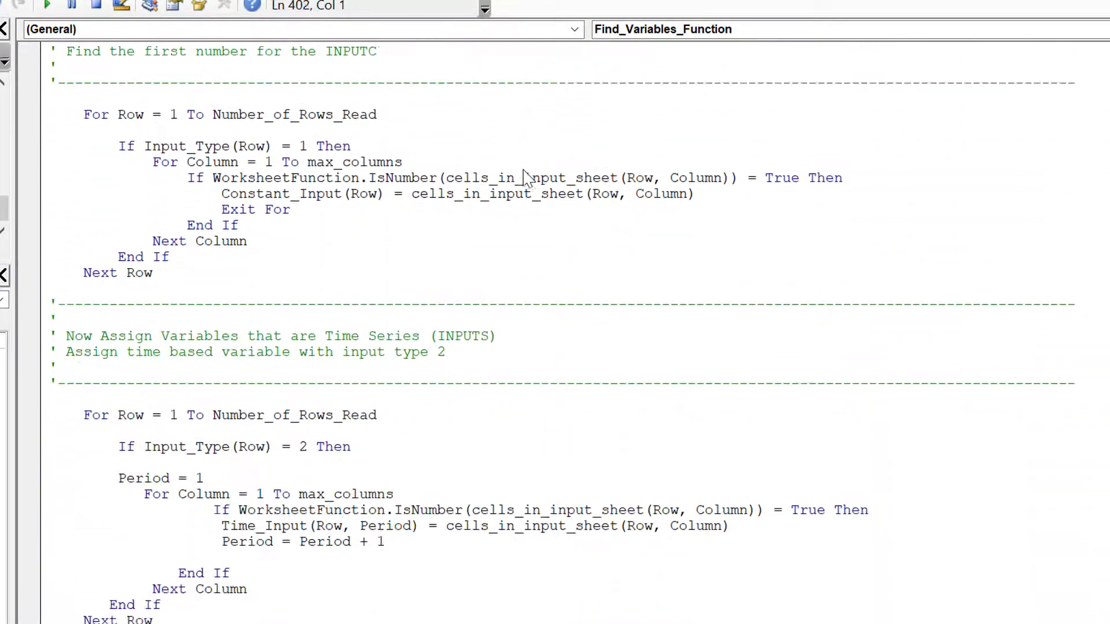
- Examine how Assign_Variables_Function assigns InputC constants, from turn_off and eq_up_pct through the debt percentages and up-front fees by issue
{"action": "key", "text": "Down"}
{"action": "key", "text": "Down"}
{"action": "key", "text": "Down"}
{"action": "key", "text": "Down"}
{"action": "key", "text": "Down"}
{"action": "key", "text": "Down"}
{"action": "key", "text": "Down"}
{"action": "key", "text": "Down"}
{"action": "key", "text": "Down"}
{"action": "key", "text": "Down"}
{"action": "key", "text": "Down"}
{"action": "key", "text": "Down"}
{"action": "key", "text": "Down"}
{"action": "key", "text": "Down"}
{"action": "key", "text": "Down"}
{"action": "key", "text": "Down"}
{"action": "key", "text": "Down"}
{"action": "key", "text": "Down"}
{"action": "key", "text": "Down"}
{"action": "key", "text": "Down"}
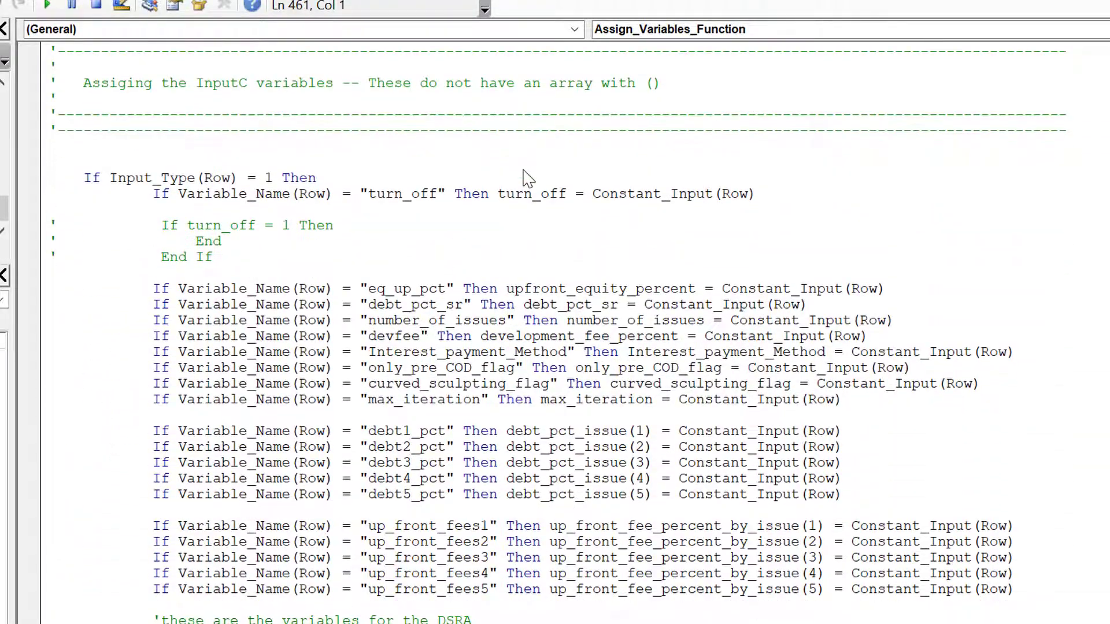
{"action": "key", "text": "Up"}
{"action": "key", "text": "Up"}
{"action": "key", "text": "Up"}
{"action": "key", "text": "Up"}
{"action": "key", "text": "Up"}
{"action": "key", "text": "Up"}
{"action": "key", "text": "Up"}
{"action": "key", "text": "Up"}
{"action": "key", "text": "Up"}
{"action": "key", "text": "Up"}
{"action": "key", "text": "Down"}
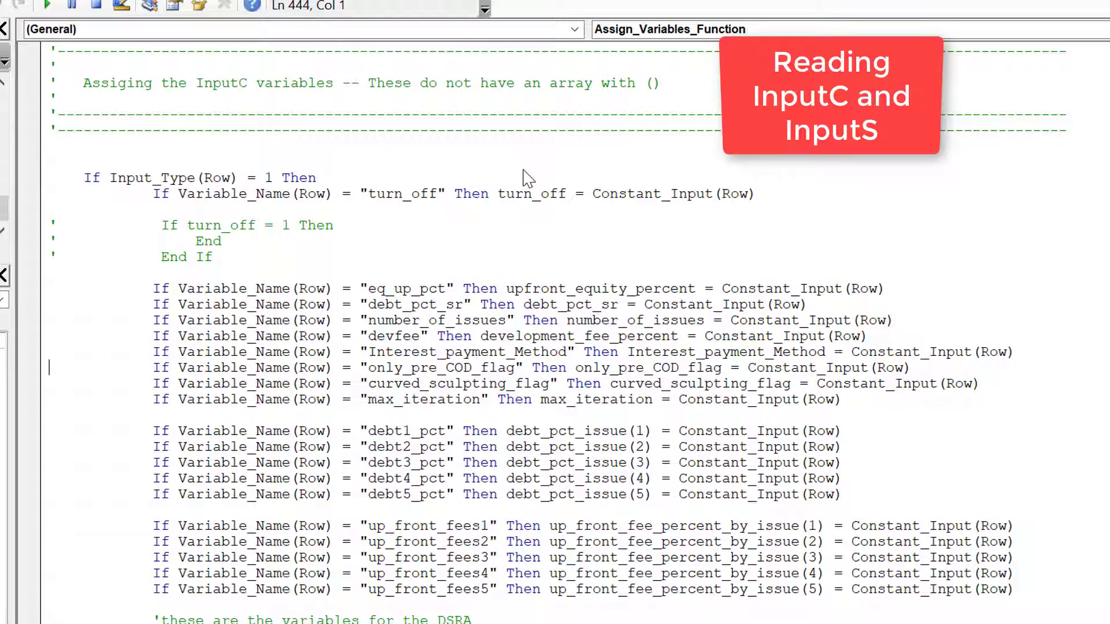
{"action": "key", "text": "Up"}
{"action": "key", "text": "Up"}
{"action": "key", "text": "Up"}
{"action": "key", "text": "Up"}
{"action": "key", "text": "Up"}
{"action": "key", "text": "Down"}
{"action": "key", "text": "Down"}
{"action": "key", "text": "Down"}
{"action": "key", "text": "Down"}
{"action": "key", "text": "Down"}
{"action": "key", "text": "Down"}
{"action": "key", "text": "Down"}
{"action": "key", "text": "Down"}
{"action": "key", "text": "Up"}
{"action": "key", "text": "Up"}
{"action": "key", "text": "Up"}
{"action": "key", "text": "Up"}
{"action": "key", "text": "Up"}
{"action": "key", "text": "Up"}
{"action": "key", "text": "Up"}
{"action": "key", "text": "Up"}
{"action": "key", "text": "Up"}
{"action": "key", "text": "Up"}
{"action": "key", "text": "Up"}
{"action": "key", "text": "Up"}
{"action": "key", "text": "Up"}
{"action": "key", "text": "Up"}
{"action": "key", "text": "Up"}
{"action": "key", "text": "Up"}
{"action": "key", "text": "Down"}
{"action": "key", "text": "Down"}
{"action": "key", "text": "Down"}
{"action": "key", "text": "Down"}
{"action": "key", "text": "Down"}
{"action": "key", "text": "Down"}
{"action": "key", "text": "Down"}
{"action": "key", "text": "Down"}
{"action": "key", "text": "Down"}
{"action": "key", "text": "Down"}
{"action": "key", "text": "Down"}
{"action": "key", "text": "Down"}
{"action": "key", "text": "Down"}
{"action": "key", "text": "Down"}
{"action": "key", "text": "Down"}
{"action": "key", "text": "Down"}
{"action": "key", "text": "Down"}
{"action": "key", "text": "Down"}
{"action": "key", "text": "Down"}
{"action": "key", "text": "Down"}
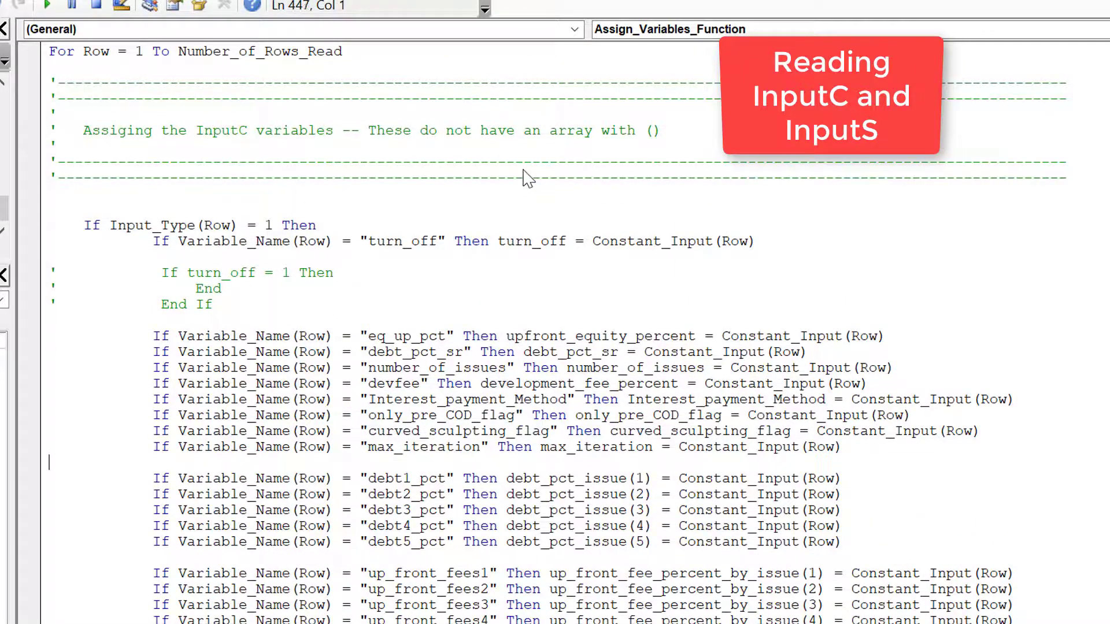
- Read through the remaining InputC assignments and the InputS time-series assignments in Assign_Variables_Function, from cons_swA through the commitment fees by issue
{"action": "key", "text": "Down"}
{"action": "key", "text": "Down"}
{"action": "key", "text": "Down"}
{"action": "key", "text": "Down"}
{"action": "key", "text": "Down"}
{"action": "key", "text": "Down"}
{"action": "key", "text": "Down"}
{"action": "key", "text": "Down"}
{"action": "key", "text": "Down"}
{"action": "key", "text": "Down"}
{"action": "key", "text": "Down"}
{"action": "key", "text": "Down"}
{"action": "key", "text": "Down"}
{"action": "key", "text": "Down"}
{"action": "key", "text": "Down"}
{"action": "key", "text": "Down"}
{"action": "key", "text": "Down"}
{"action": "key", "text": "Down"}
{"action": "key", "text": "Down"}
{"action": "key", "text": "Down"}
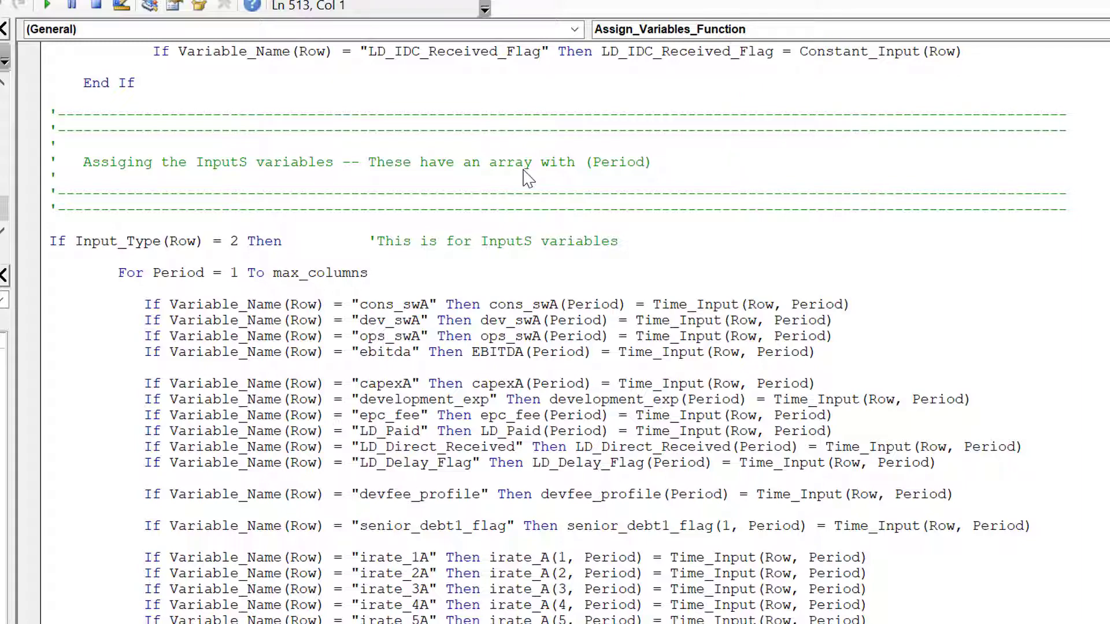
{"action": "key", "text": "Down"}
{"action": "key", "text": "Down"}
{"action": "key", "text": "Down"}
{"action": "key", "text": "Down"}
{"action": "key", "text": "Down"}
{"action": "key", "text": "Down"}
{"action": "key", "text": "Down"}
{"action": "key", "text": "Down"}
{"action": "key", "text": "Down"}
{"action": "key", "text": "Down"}
{"action": "key", "text": "Down"}
{"action": "key", "text": "Down"}
{"action": "key", "text": "Down"}
{"action": "key", "text": "Down"}
{"action": "key", "text": "Down"}
{"action": "key", "text": "Down"}
{"action": "key", "text": "Down"}
{"action": "key", "text": "Down"}
{"action": "key", "text": "Down"}
{"action": "key", "text": "Down"}
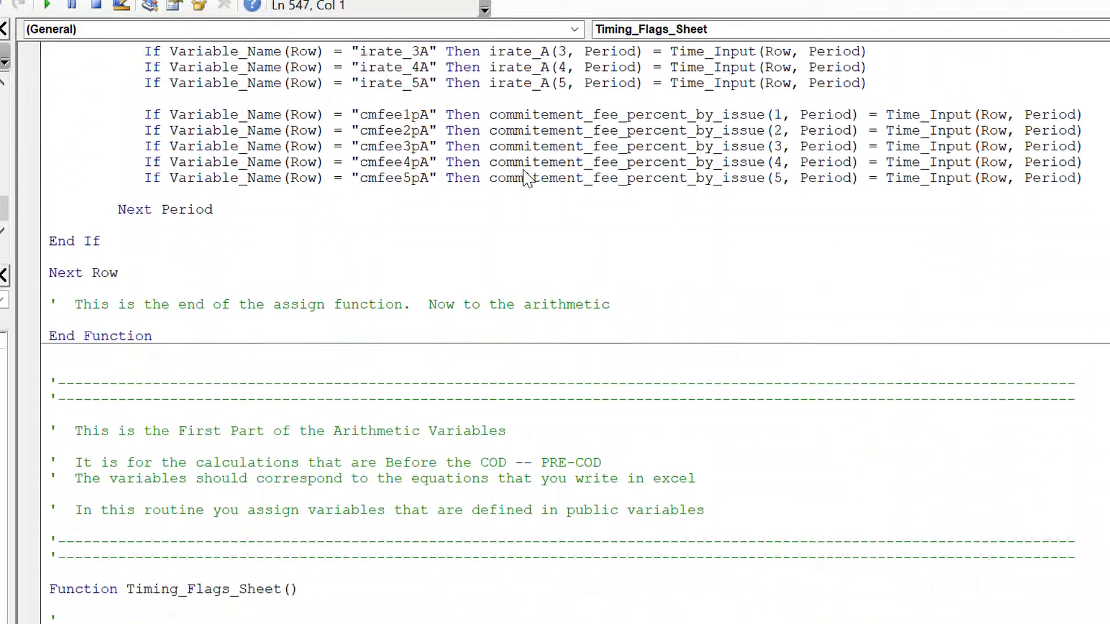
- Examine how Timing_Flags_Sheet derives development, financial close, construction and operation dates from the flags, plus the debt repayment flag and maturity
{"action": "key", "text": "Down"}
{"action": "key", "text": "Down"}
{"action": "key", "text": "Down"}
{"action": "key", "text": "Down"}
{"action": "key", "text": "Down"}
{"action": "key", "text": "Down"}
{"action": "key", "text": "Down"}
{"action": "key", "text": "Down"}
{"action": "key", "text": "Down"}
{"action": "key", "text": "Down"}
{"action": "key", "text": "Down"}
{"action": "key", "text": "Down"}
{"action": "key", "text": "Down"}
{"action": "key", "text": "Down"}
{"action": "key", "text": "Down"}
{"action": "key", "text": "Down"}
{"action": "key", "text": "Down"}
{"action": "key", "text": "Down"}
{"action": "key", "text": "Down"}
{"action": "key", "text": "Down"}
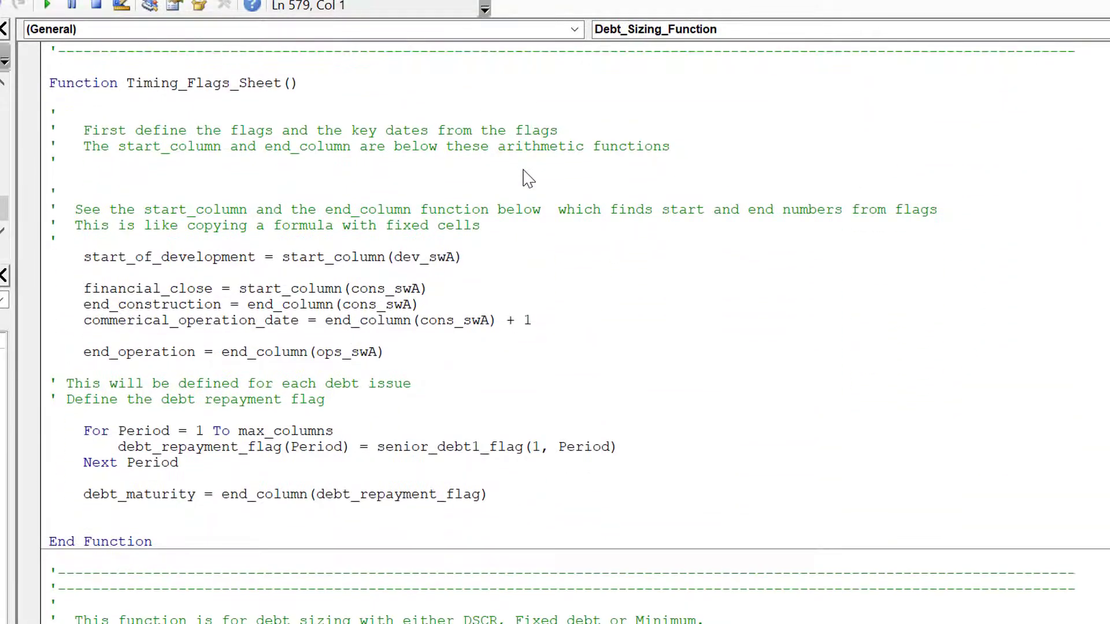
- Go back to the InputS assignments in Assign_Variables_Function and recheck the devfee_profile, senior_debt1_flag, interest rate and commitment fee lines
{"action": "key", "text": "Up"}
{"action": "key", "text": "Up"}
{"action": "key", "text": "Up"}
{"action": "key", "text": "Up"}
{"action": "key", "text": "Up"}
{"action": "key", "text": "Up"}
{"action": "key", "text": "Up"}
{"action": "key", "text": "Up"}
{"action": "key", "text": "Up"}
{"action": "key", "text": "Up"}
{"action": "key", "text": "Up"}
{"action": "key", "text": "Up"}
{"action": "key", "text": "Up"}
{"action": "key", "text": "Up"}
{"action": "key", "text": "Up"}
{"action": "key", "text": "Up"}
{"action": "key", "text": "Up"}
{"action": "key", "text": "Up"}
{"action": "key", "text": "Up"}
{"action": "key", "text": "Up"}
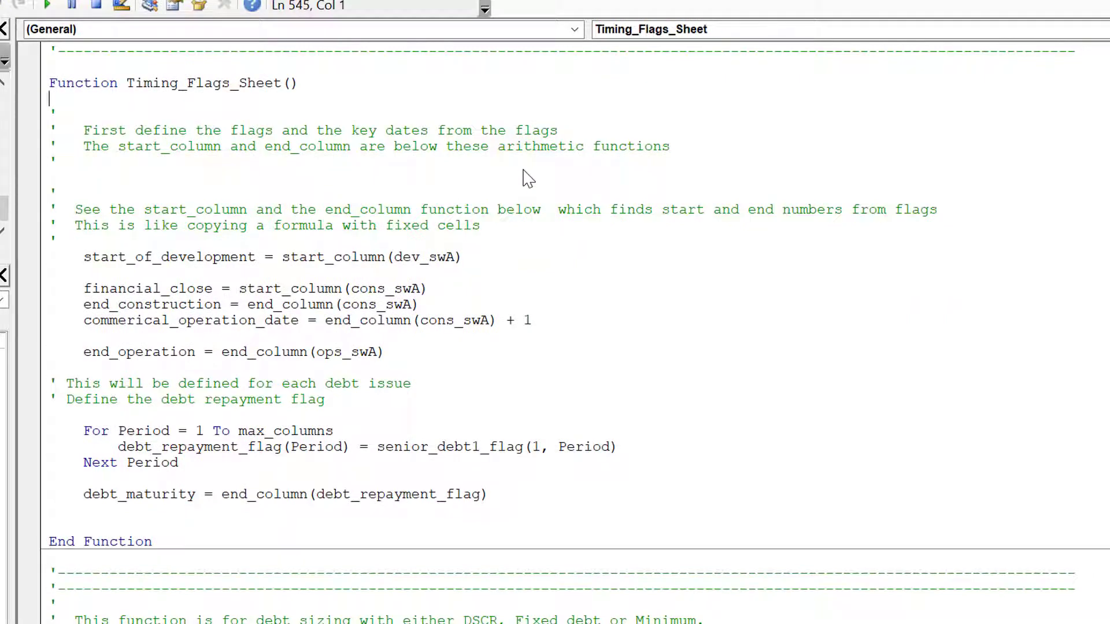
{"action": "key", "text": "Up"}
{"action": "key", "text": "Up"}
{"action": "key", "text": "Up"}
{"action": "key", "text": "Up"}
{"action": "key", "text": "Up"}
{"action": "key", "text": "Up"}
{"action": "key", "text": "Up"}
{"action": "key", "text": "Up"}
{"action": "key", "text": "Up"}
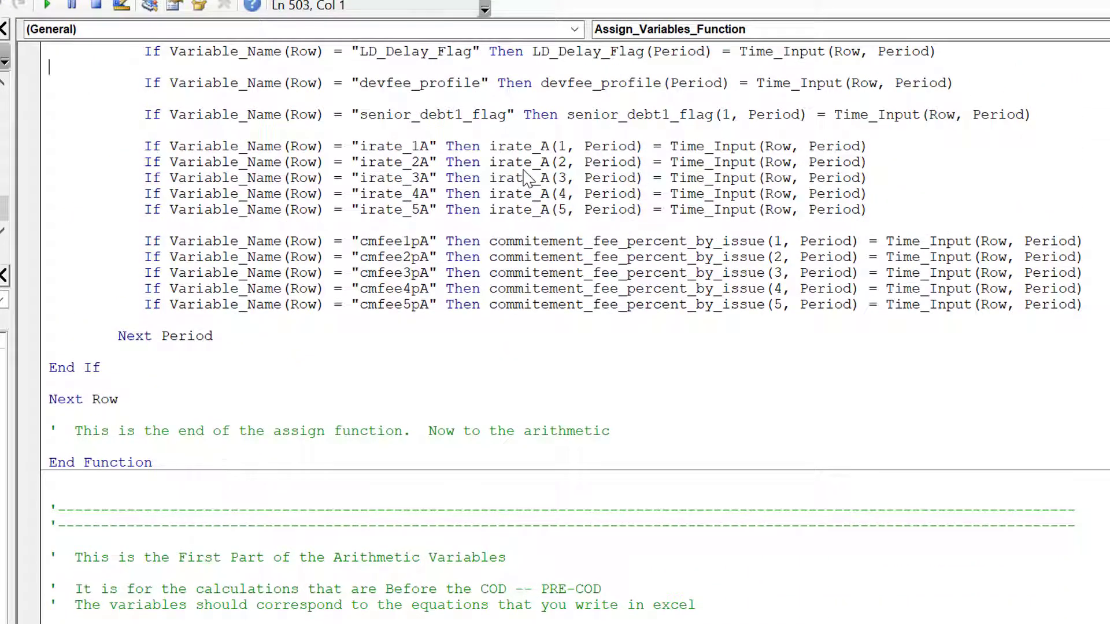
- Reread the pre-COD arithmetic notes and Timing_Flags_Sheet, from start_of_development through the debt_maturity calculation
{"action": "key", "text": "Down"}
{"action": "key", "text": "Down"}
{"action": "key", "text": "Down"}
{"action": "key", "text": "Down"}
{"action": "key", "text": "Down"}
{"action": "key", "text": "Down"}
{"action": "key", "text": "Down"}
{"action": "key", "text": "Down"}
{"action": "key", "text": "Down"}
{"action": "key", "text": "Down"}
{"action": "key", "text": "Down"}
{"action": "key", "text": "Down"}
{"action": "key", "text": "Down"}
{"action": "key", "text": "Down"}
{"action": "key", "text": "Down"}
{"action": "key", "text": "Down"}
{"action": "key", "text": "Down"}
{"action": "key", "text": "Down"}
{"action": "key", "text": "Down"}
{"action": "key", "text": "Down"}
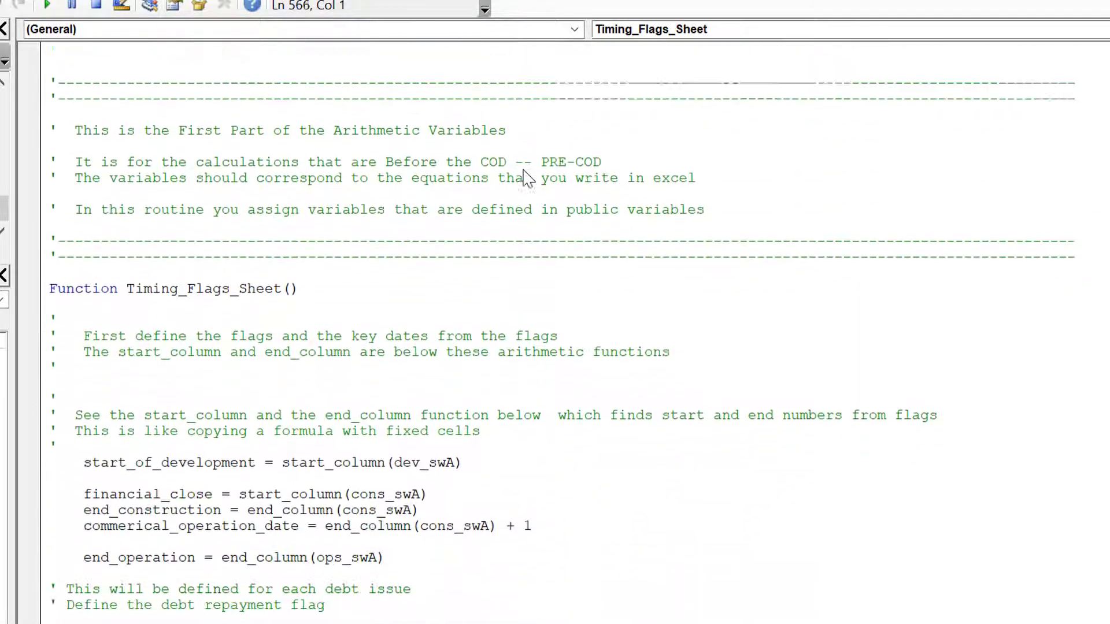
{"action": "key", "text": "Down"}
{"action": "key", "text": "Down"}
{"action": "key", "text": "Down"}
{"action": "key", "text": "Down"}
{"action": "key", "text": "Down"}
{"action": "key", "text": "Down"}
{"action": "key", "text": "Down"}
{"action": "key", "text": "Down"}
{"action": "key", "text": "Down"}
{"action": "key", "text": "Down"}
{"action": "key", "text": "Down"}
{"action": "key", "text": "Down"}
{"action": "key", "text": "Down"}
{"action": "key", "text": "Down"}
{"action": "key", "text": "Down"}
{"action": "key", "text": "Down"}
{"action": "key", "text": "Down"}
{"action": "key", "text": "Down"}
{"action": "key", "text": "Down"}
{"action": "key", "text": "Down"}
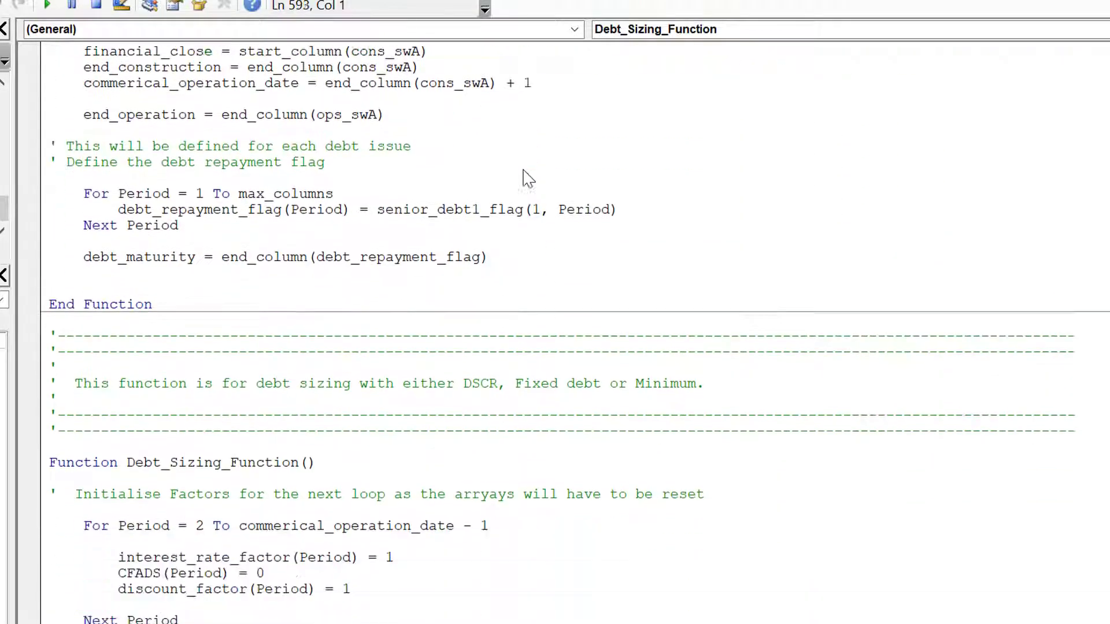
- Read the start of Debt_Sizing_Function, covering the factor initialisation loop and the initial interest rate and CFADS calculations over the debt life
{"action": "key", "text": "Down"}
{"action": "key", "text": "Down"}
{"action": "key", "text": "Down"}
{"action": "key", "text": "Down"}
{"action": "key", "text": "Down"}
{"action": "key", "text": "Down"}
{"action": "key", "text": "Down"}
{"action": "key", "text": "Down"}
{"action": "key", "text": "Down"}
{"action": "key", "text": "Down"}
{"action": "key", "text": "Down"}
{"action": "key", "text": "Down"}
{"action": "key", "text": "Down"}
{"action": "key", "text": "Down"}
{"action": "key", "text": "Down"}
{"action": "key", "text": "Down"}
{"action": "key", "text": "Down"}
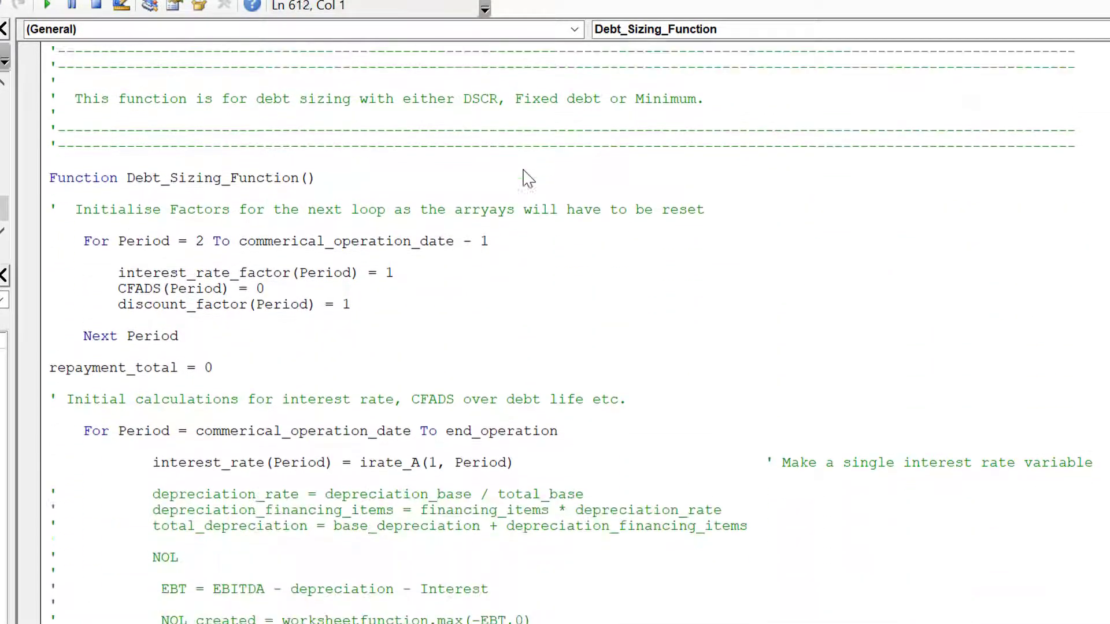
- Examine the CFADS and discount factor formulas in Debt_Sizing_Function, plus the operation loop for debt service, interest and repayment
{"action": "key", "text": "Down"}
{"action": "key", "text": "Down"}
{"action": "key", "text": "Down"}
{"action": "key", "text": "Down"}
{"action": "key", "text": "Down"}
{"action": "key", "text": "Down"}
{"action": "key", "text": "Down"}
{"action": "key", "text": "Down"}
{"action": "key", "text": "Down"}
{"action": "key", "text": "Down"}
{"action": "key", "text": "Down"}
{"action": "key", "text": "Down"}
{"action": "key", "text": "Down"}
{"action": "key", "text": "Down"}
{"action": "key", "text": "Down"}
{"action": "key", "text": "Down"}
{"action": "key", "text": "Down"}
{"action": "key", "text": "Down"}
{"action": "key", "text": "Down"}
{"action": "key", "text": "Down"}
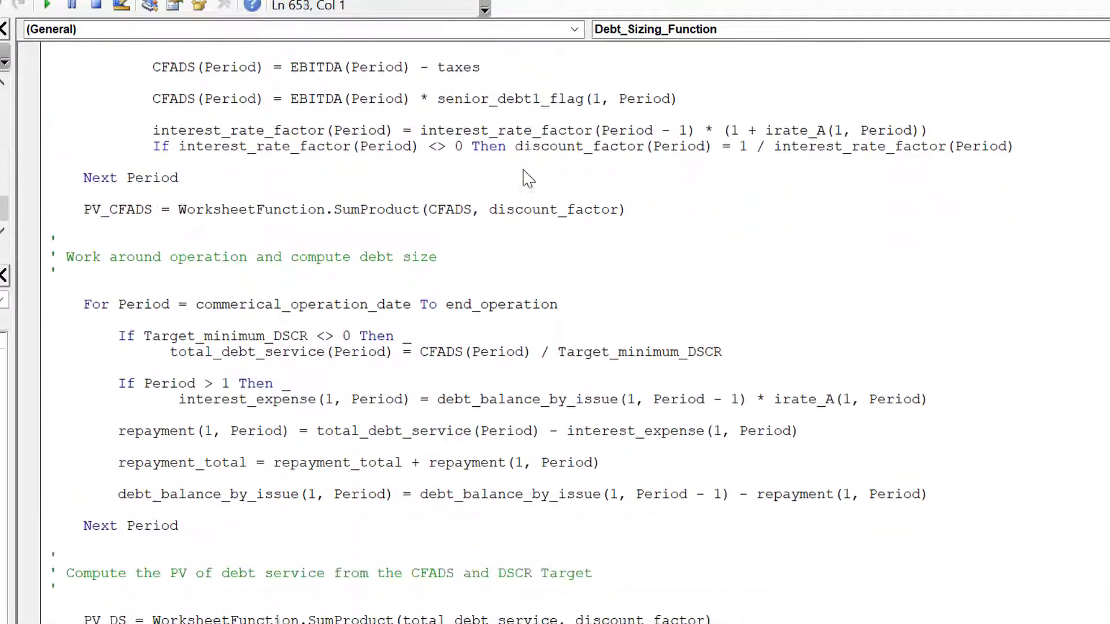
- Read the end of Debt_Sizing_Function, covering debt from debt to capital, the minimum method and the choice of total_debt_applied
{"action": "key", "text": "Down"}
{"action": "key", "text": "Down"}
{"action": "key", "text": "Down"}
{"action": "key", "text": "Down"}
{"action": "key", "text": "Down"}
{"action": "key", "text": "Down"}
{"action": "key", "text": "Down"}
{"action": "key", "text": "Down"}
{"action": "key", "text": "Down"}
{"action": "key", "text": "Down"}
{"action": "key", "text": "Down"}
{"action": "key", "text": "Down"}
{"action": "key", "text": "Down"}
{"action": "key", "text": "Down"}
{"action": "key", "text": "Down"}
{"action": "key", "text": "Down"}
{"action": "key", "text": "Down"}
{"action": "key", "text": "Down"}
{"action": "key", "text": "Down"}
{"action": "key", "text": "Down"}
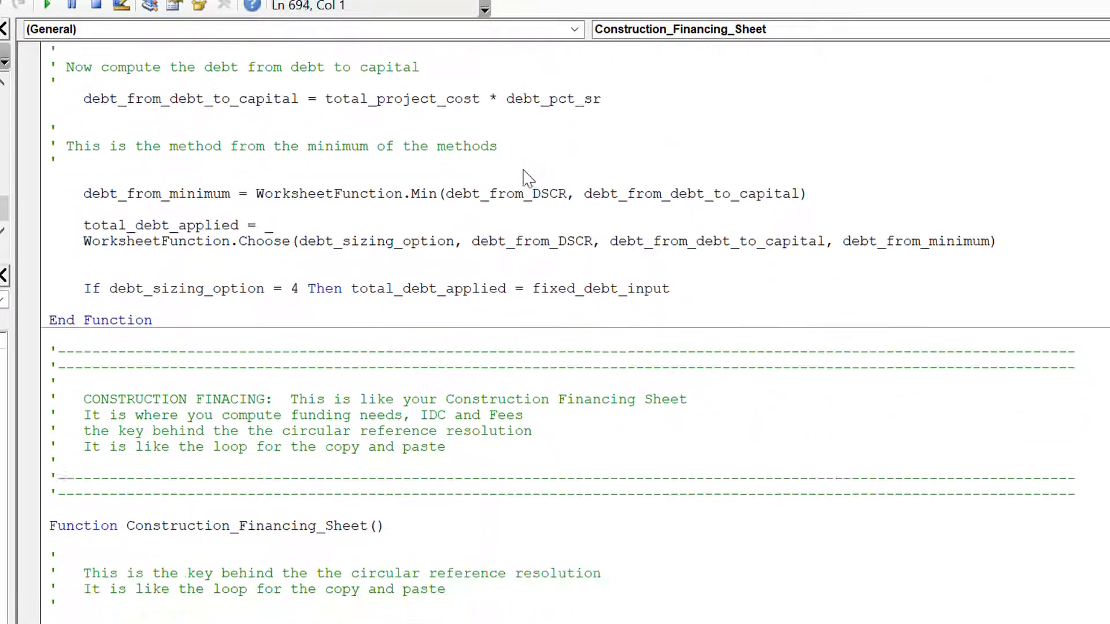
- Examine the opening of Construction_Financing_Sheet, where debt balances, equity balances, IDC and fees are reset to 0 for each iteration
{"action": "key", "text": "Down"}
{"action": "key", "text": "Down"}
{"action": "key", "text": "Down"}
{"action": "key", "text": "Down"}
{"action": "key", "text": "Down"}
{"action": "key", "text": "Down"}
{"action": "key", "text": "Down"}
{"action": "key", "text": "Down"}
{"action": "key", "text": "Down"}
{"action": "key", "text": "Down"}
{"action": "key", "text": "Down"}
{"action": "key", "text": "Down"}
{"action": "key", "text": "Down"}
{"action": "key", "text": "Down"}
{"action": "key", "text": "Down"}
{"action": "key", "text": "Down"}
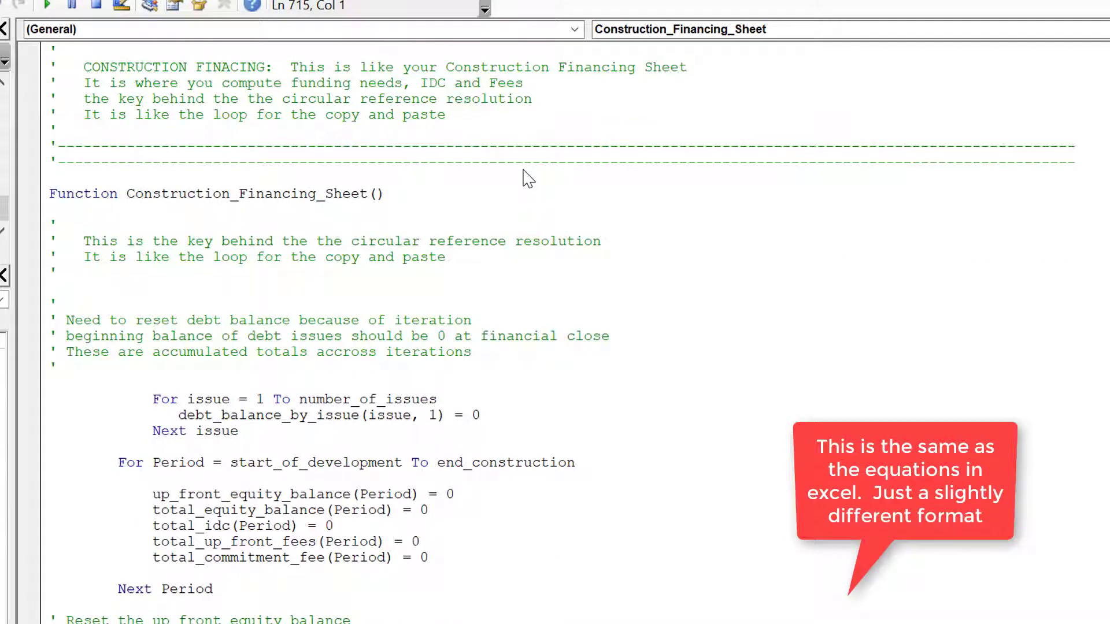
{"action": "key", "text": "Down"}
{"action": "key", "text": "Down"}
{"action": "key", "text": "Down"}
{"action": "key", "text": "Down"}
{"action": "key", "text": "Down"}
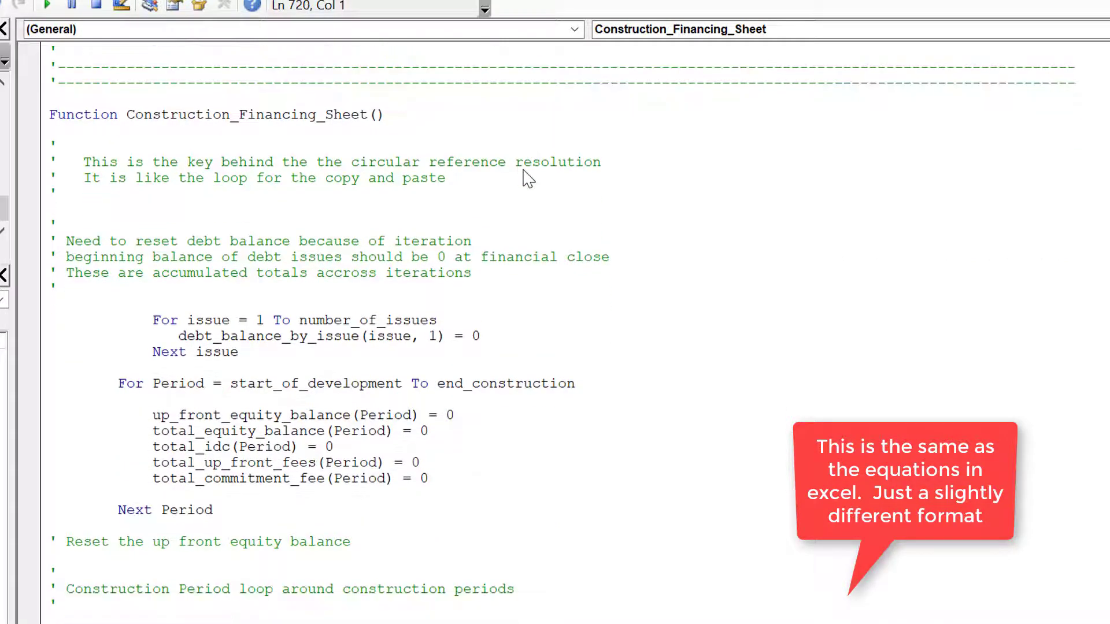
{"action": "key", "text": "Down"}
{"action": "key", "text": "Down"}
{"action": "key", "text": "Down"}
{"action": "key", "text": "Down"}
{"action": "key", "text": "Down"}
{"action": "key", "text": "Down"}
{"action": "key", "text": "Down"}
{"action": "key", "text": "Down"}
{"action": "key", "text": "Down"}
{"action": "key", "text": "Down"}
{"action": "key", "text": "Down"}
{"action": "key", "text": "Down"}
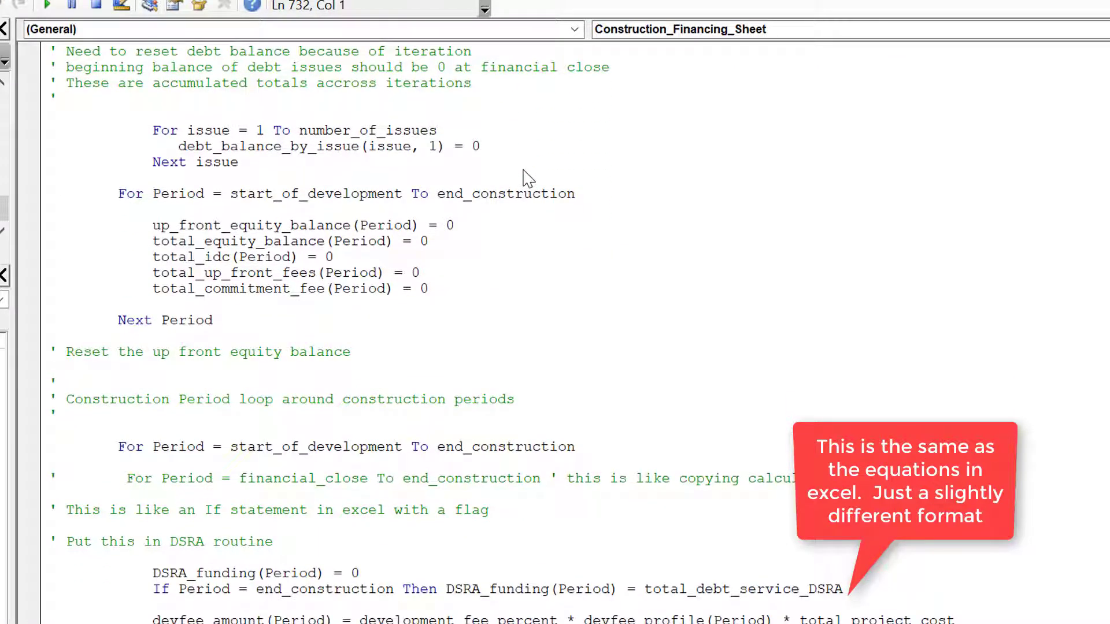
- Check the construction period loop from start_of_development to end_construction, including the DSRA funding, development fee, financial advisory fee and PRI premium lines
{"action": "key", "text": "Down"}
{"action": "key", "text": "Down"}
{"action": "key", "text": "Down"}
{"action": "key", "text": "Down"}
{"action": "key", "text": "Down"}
{"action": "key", "text": "Down"}
{"action": "key", "text": "Down"}
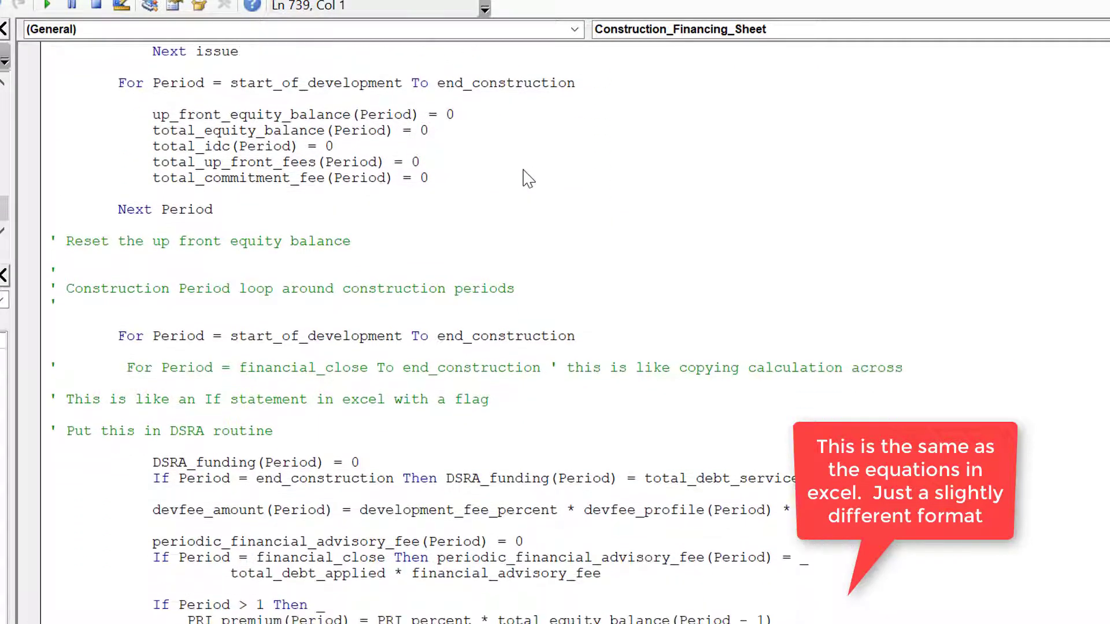
{"action": "key", "text": "Down"}
{"action": "key", "text": "Down"}
{"action": "key", "text": "Down"}
{"action": "key", "text": "Up"}
{"action": "key", "text": "Up"}
{"action": "key", "text": "Up"}
{"action": "key", "text": "Up"}
{"action": "key", "text": "Up"}
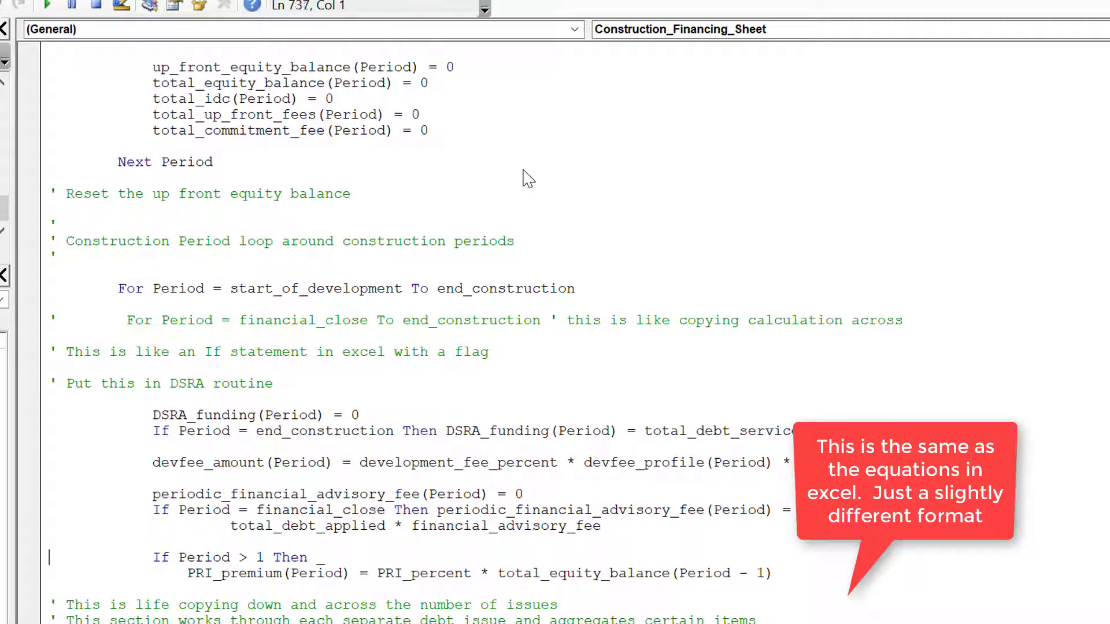
{"action": "key", "text": "Up"}
{"action": "key", "text": "Up"}
{"action": "key", "text": "Up"}
{"action": "key", "text": "Up"}
{"action": "key", "text": "Up"}
{"action": "key", "text": "Up"}
{"action": "key", "text": "Up"}
{"action": "key", "text": "Up"}
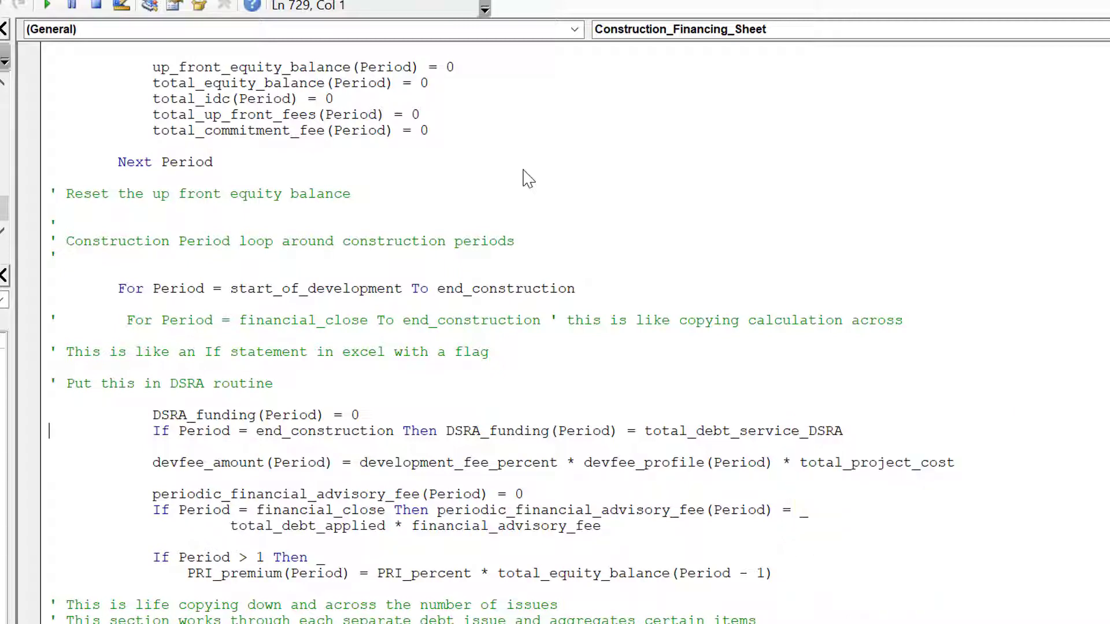
- Read the loop over debt issues that computes up-front fees and IDC using the opening or average balance method
{"action": "key", "text": "Down"}
{"action": "key", "text": "Down"}
{"action": "key", "text": "Down"}
{"action": "key", "text": "Down"}
{"action": "key", "text": "Down"}
{"action": "key", "text": "Down"}
{"action": "key", "text": "Down"}
{"action": "key", "text": "Down"}
{"action": "key", "text": "Down"}
{"action": "key", "text": "Down"}
{"action": "key", "text": "Down"}
{"action": "key", "text": "Down"}
{"action": "key", "text": "Down"}
{"action": "key", "text": "Down"}
{"action": "key", "text": "Down"}
{"action": "key", "text": "Down"}
{"action": "key", "text": "Down"}
{"action": "key", "text": "Down"}
{"action": "key", "text": "Down"}
{"action": "key", "text": "Down"}
{"action": "key", "text": "Down"}
{"action": "key", "text": "Down"}
{"action": "key", "text": "Down"}
{"action": "key", "text": "Down"}
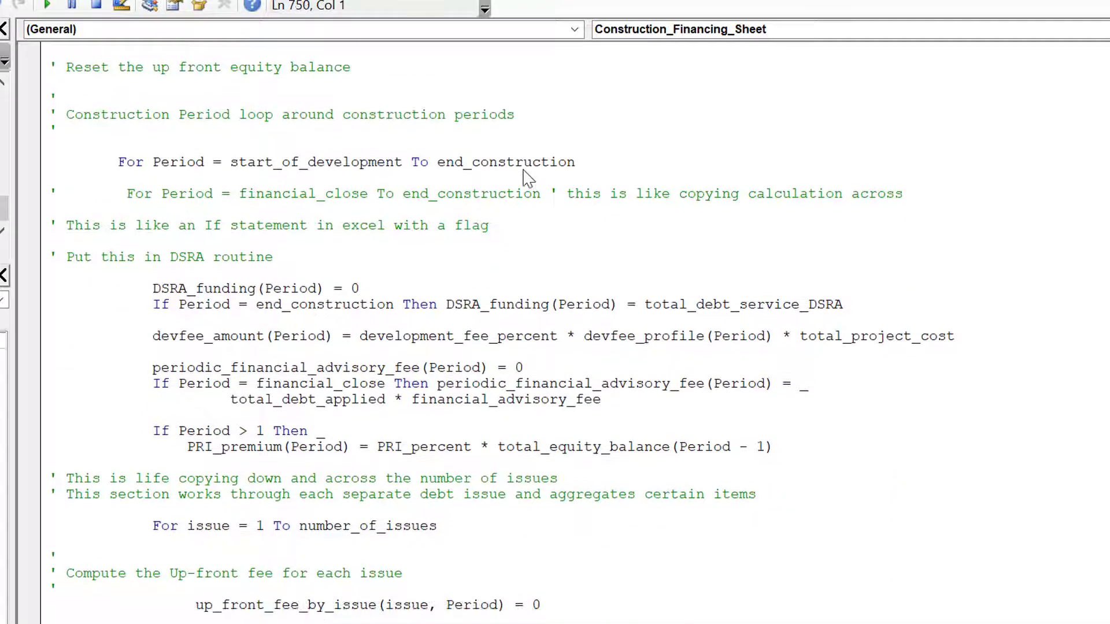
{"action": "key", "text": "Down"}
{"action": "key", "text": "Down"}
{"action": "key", "text": "Down"}
{"action": "key", "text": "Down"}
{"action": "key", "text": "Down"}
{"action": "key", "text": "Down"}
{"action": "key", "text": "Down"}
{"action": "key", "text": "Down"}
{"action": "key", "text": "Down"}
{"action": "key", "text": "Down"}
{"action": "key", "text": "Down"}
{"action": "key", "text": "Down"}
{"action": "key", "text": "Down"}
{"action": "key", "text": "Down"}
{"action": "key", "text": "Down"}
{"action": "key", "text": "Down"}
{"action": "key", "text": "Down"}
{"action": "key", "text": "Down"}
{"action": "key", "text": "Down"}
{"action": "key", "text": "Down"}
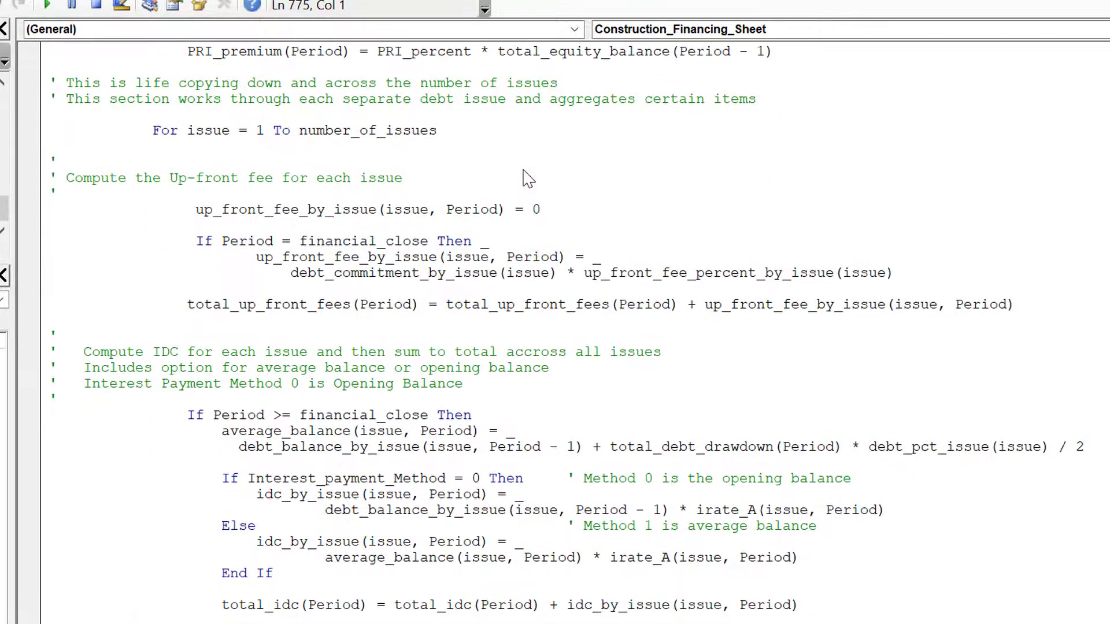
- Review the commitment fee by issue and locate the base_funding and total_funding_needs formulas in Construction_Financing_Sheet
{"action": "key", "text": "Down"}
{"action": "key", "text": "Down"}
{"action": "key", "text": "Down"}
{"action": "key", "text": "Down"}
{"action": "key", "text": "Down"}
{"action": "key", "text": "Down"}
{"action": "key", "text": "Down"}
{"action": "key", "text": "Down"}
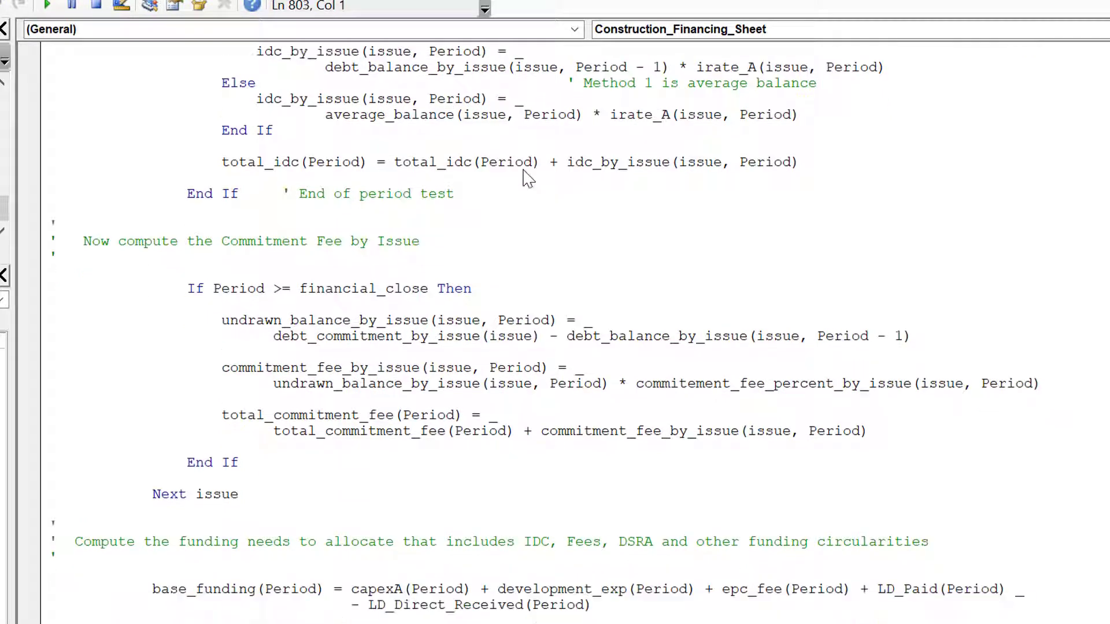
{"action": "key", "text": "Up"}
{"action": "key", "text": "Up"}
{"action": "key", "text": "Up"}
{"action": "key", "text": "Up"}
{"action": "key", "text": "Up"}
{"action": "key", "text": "Up"}
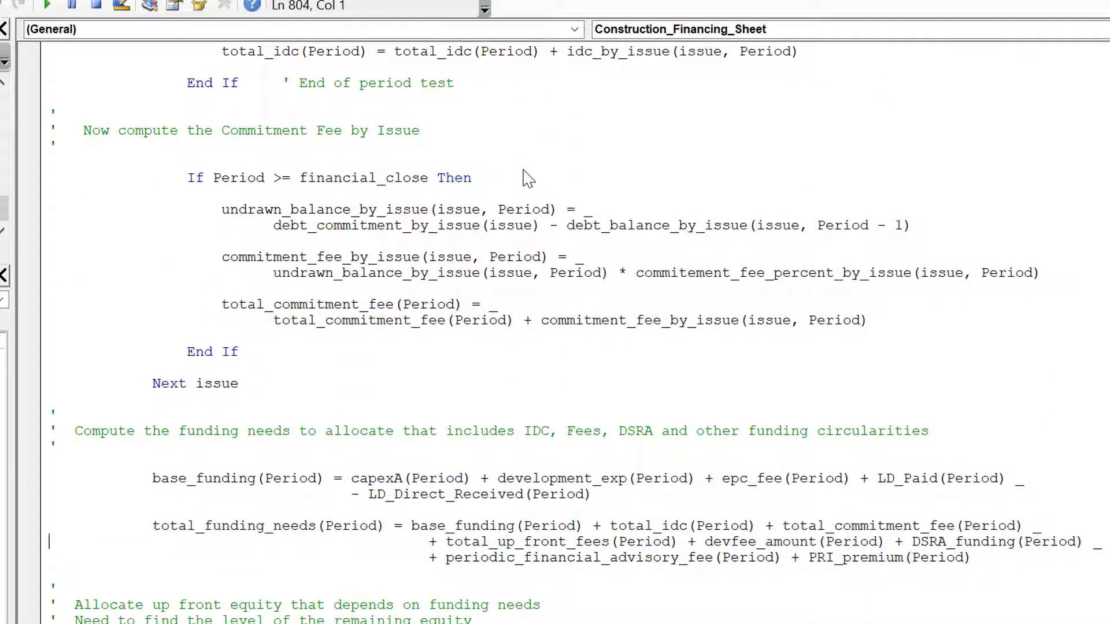
{"action": "key", "text": "Down"}
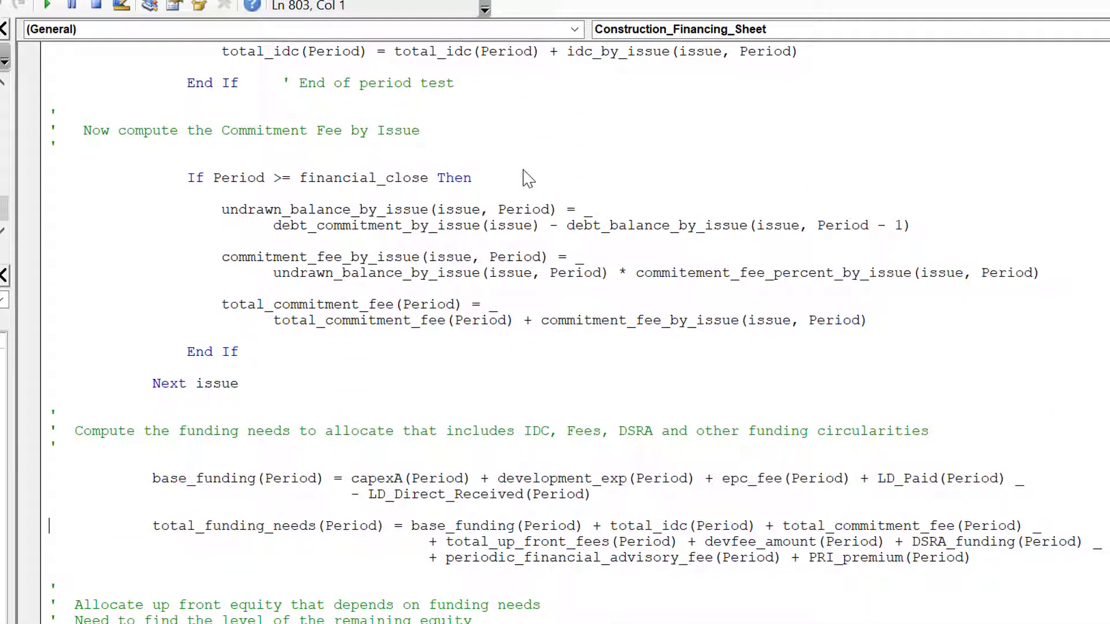
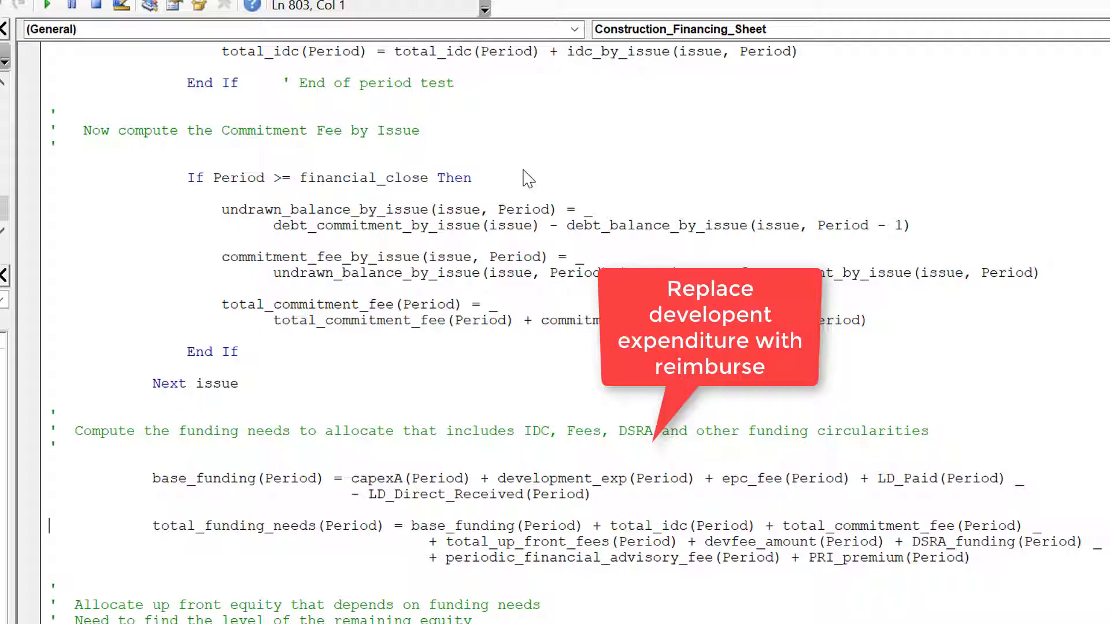
{"action": "key", "text": "Down"}
{"action": "key", "text": "Down"}
{"action": "key", "text": "Up"}
{"action": "key", "text": "Up"}
{"action": "key", "text": "Down"}
{"action": "key", "text": "Up"}
{"action": "key", "text": "Down"}
{"action": "key", "text": "Up"}
{"action": "key", "text": "Down"}
{"action": "key", "text": "Up"}
- Select the variable name development_exp in the base_funding(Period) formula, excluding its (Period) index
{"action": "key", "text": "Up"}
{"action": "key", "text": "Up"}
{"action": "key", "text": "Up"}
{"action": "key", "text": "Right"}
{"action": "key", "text": "Right"}
{"action": "key", "text": "Right"}
{"action": "key", "text": "Right"}
{"action": "key", "text": "Right"}
{"action": "key", "text": "Right"}
{"action": "key", "text": "Right"}
{"action": "key", "text": "Right"}
{"action": "key", "text": "Right"}
{"action": "key", "text": "Right"}
{"action": "key", "text": "Right"}
{"action": "key", "text": "Right"}
{"action": "key", "text": "Right"}
{"action": "key", "text": "Right"}
{"action": "key", "text": "Right"}
{"action": "key", "text": "Right"}
{"action": "key", "text": "Right"}
{"action": "key", "text": "Right"}
{"action": "key", "text": "Right"}
{"action": "key", "text": "Right"}
{"action": "key", "text": "Right"}
{"action": "key", "text": "Right"}
{"action": "key", "text": "Right"}
{"action": "key", "text": "Right"}
{"action": "key", "text": "Right"}
{"action": "key", "text": "Right"}
{"action": "key", "text": "Right"}
{"action": "key", "text": "shift+Right"}
{"action": "key", "text": "shift+Right"}
{"action": "key", "text": "shift+Right"}
{"action": "key", "text": "shift+Right"}
{"action": "key", "text": "shift+Right"}
{"action": "key", "text": "shift+Right"}
{"action": "key", "text": "shift+Right"}
{"action": "key", "text": "shift+Right"}
{"action": "key", "text": "shift+Right"}
{"action": "key", "text": "shift+Right"}
{"action": "key", "text": "shift+Right"}
{"action": "key", "text": "shift+Right"}
{"action": "key", "text": "shift+Right"}
{"action": "key", "text": "shift+Right"}
{"action": "key", "text": "shift+Right"}
{"action": "key", "text": "shift+Right"}
{"action": "key", "text": "shift+Right"}
{"action": "key", "text": "shift+Left"}
{"action": "key", "text": "shift+Left"}
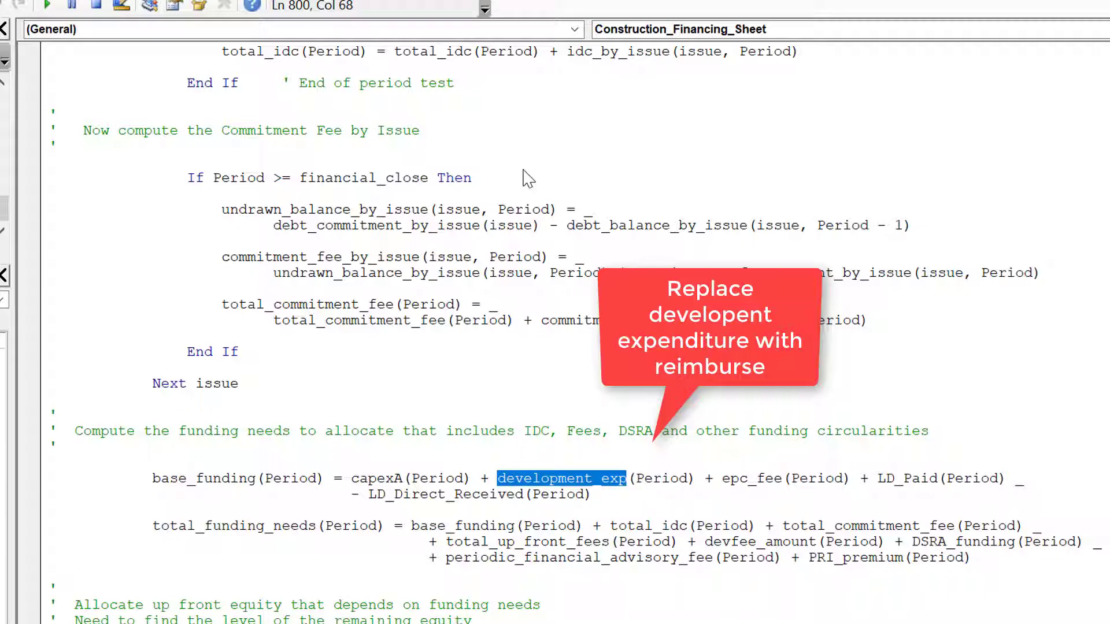
- Read through the base_funding and total_funding_needs formulas and on into the up-front equity allocation code
{"action": "key", "text": "Up"}
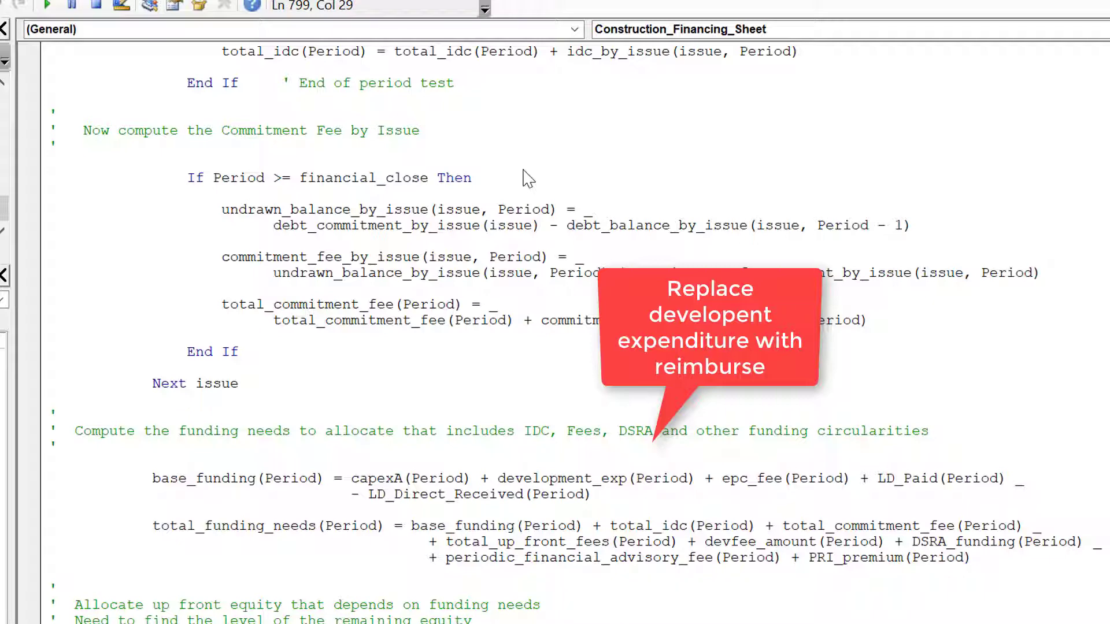
{"action": "key", "text": "Right"}
{"action": "key", "text": "Down"}
{"action": "key", "text": "Down"}
{"action": "key", "text": "Down"}
{"action": "key", "text": "Down"}
{"action": "key", "text": "Down"}
{"action": "key", "text": "Down"}
{"action": "key", "text": "Down"}
{"action": "key", "text": "Down"}
{"action": "key", "text": "Down"}
{"action": "key", "text": "Down"}
{"action": "key", "text": "Down"}
{"action": "key", "text": "Down"}
{"action": "key", "text": "Down"}
{"action": "key", "text": "Down"}
{"action": "key", "text": "Down"}
{"action": "key", "text": "Down"}
{"action": "key", "text": "Down"}
{"action": "key", "text": "Down"}
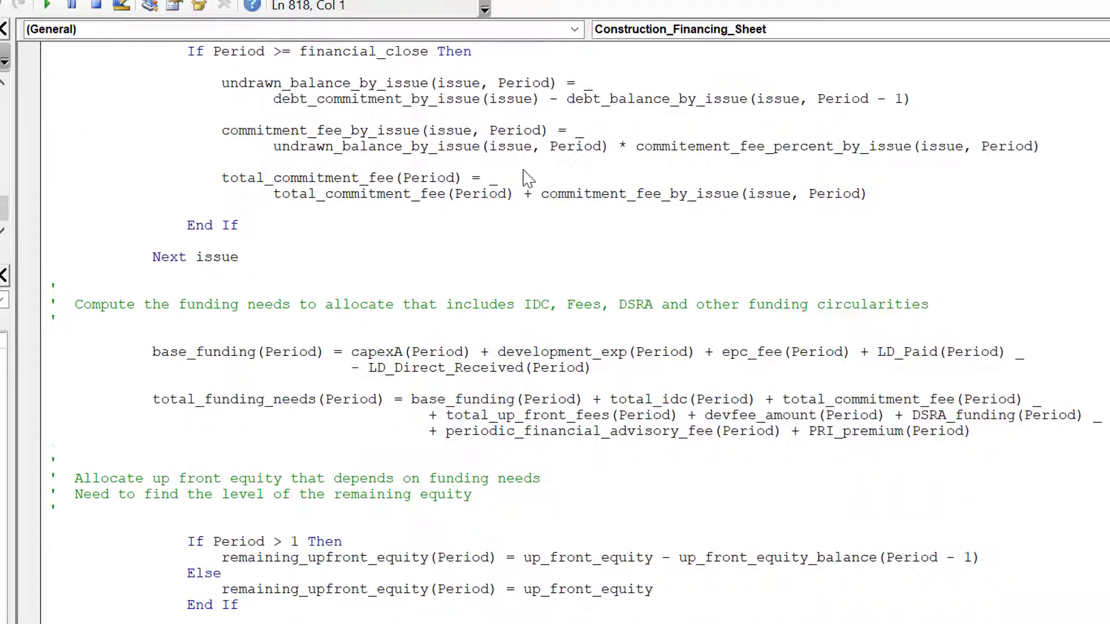
{"action": "key", "text": "Down"}
{"action": "key", "text": "Down"}
{"action": "key", "text": "Down"}
{"action": "key", "text": "Down"}
{"action": "key", "text": "Down"}
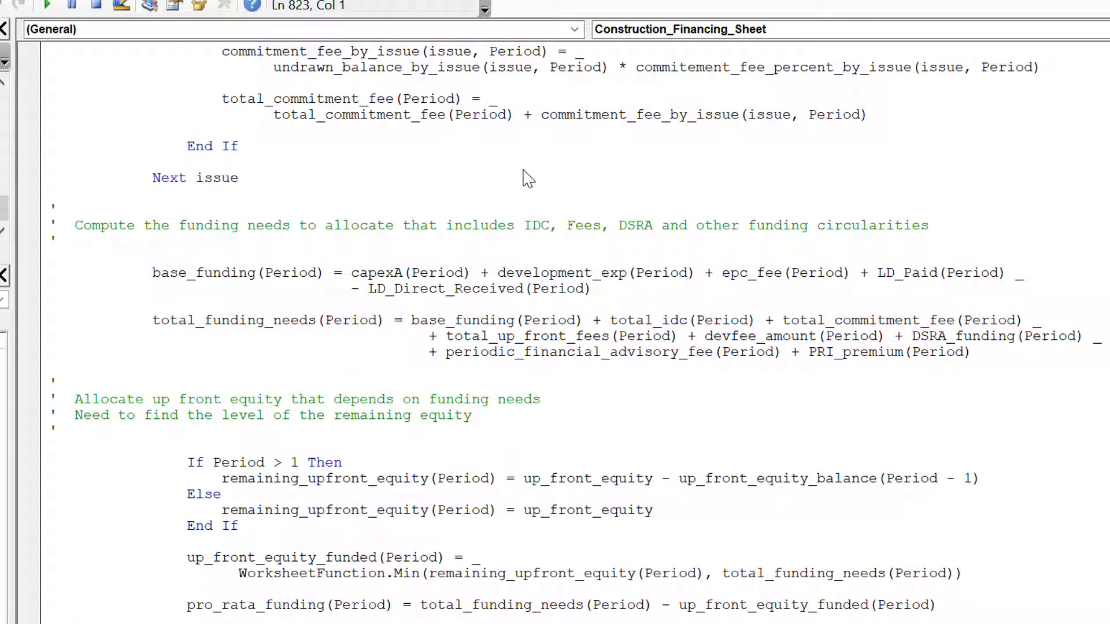
{"action": "key", "text": "Down"}
{"action": "key", "text": "Down"}
{"action": "key", "text": "Down"}
{"action": "key", "text": "Down"}
{"action": "key", "text": "Down"}
{"action": "key", "text": "Down"}
{"action": "key", "text": "Down"}
{"action": "key", "text": "Down"}
{"action": "key", "text": "Down"}
{"action": "key", "text": "Down"}
{"action": "key", "text": "Down"}
{"action": "key", "text": "Down"}
{"action": "key", "text": "Down"}
{"action": "key", "text": "Down"}
{"action": "key", "text": "Down"}
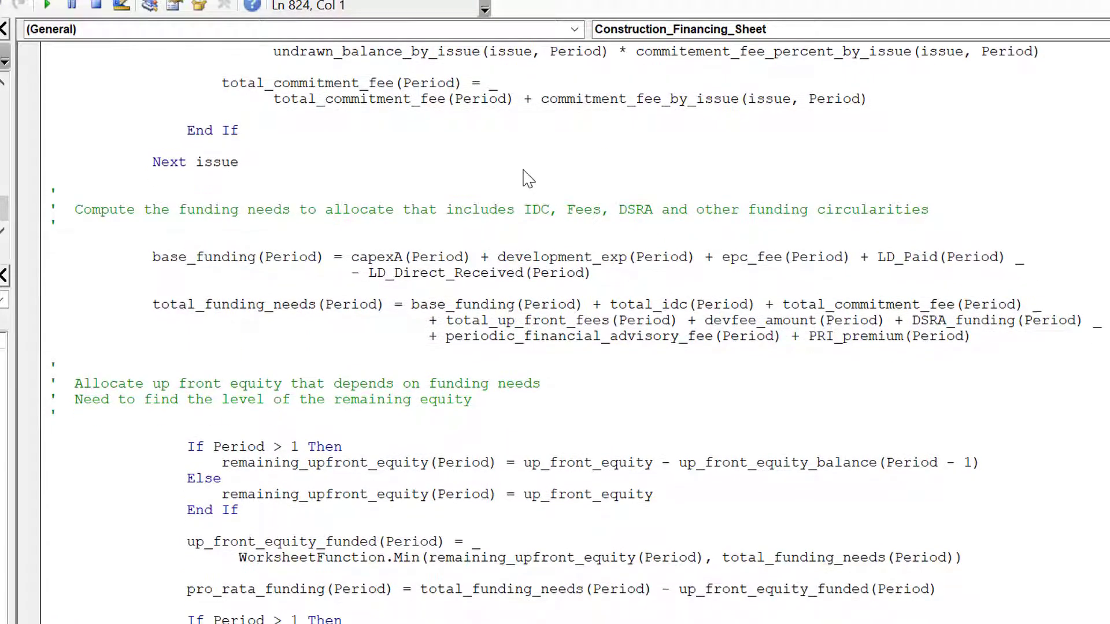
- Go back to the up-front equity allocation and review the remaining_upfront_equity, up_front_equity_funded and pro_rata_funding formulas
{"action": "key", "text": "Up"}
{"action": "key", "text": "Up"}
{"action": "key", "text": "Up"}
{"action": "key", "text": "Up"}
{"action": "key", "text": "Up"}
{"action": "key", "text": "Up"}
{"action": "key", "text": "Up"}
{"action": "key", "text": "Up"}
{"action": "key", "text": "Up"}
{"action": "key", "text": "Up"}
{"action": "key", "text": "Up"}
{"action": "key", "text": "Up"}
{"action": "key", "text": "Up"}
{"action": "key", "text": "Up"}
{"action": "key", "text": "Up"}
{"action": "key", "text": "Up"}
{"action": "key", "text": "Up"}
{"action": "key", "text": "Up"}
{"action": "key", "text": "Up"}
{"action": "key", "text": "Up"}
{"action": "key", "text": "Up"}
{"action": "key", "text": "Up"}
{"action": "key", "text": "Up"}
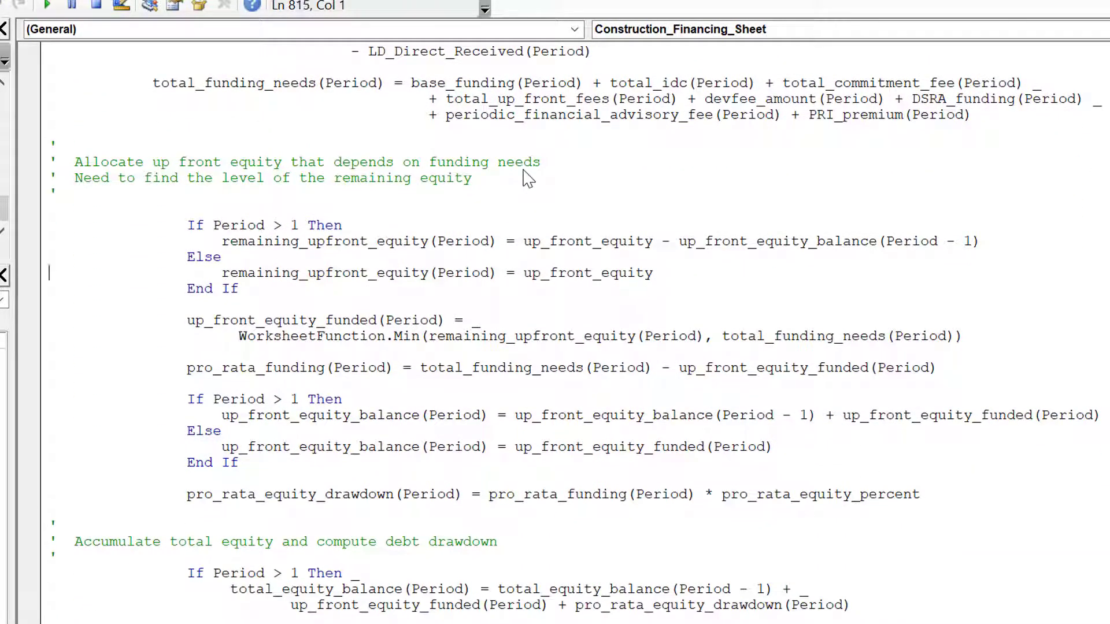
- Examine the code that accumulates total equity and computes the debt drawdown, down to the Debt Balance section
{"action": "key", "text": "Down"}
{"action": "key", "text": "Down"}
{"action": "key", "text": "Down"}
{"action": "key", "text": "Down"}
{"action": "key", "text": "Down"}
{"action": "key", "text": "Down"}
{"action": "key", "text": "Down"}
{"action": "key", "text": "Down"}
{"action": "key", "text": "Down"}
{"action": "key", "text": "Down"}
{"action": "key", "text": "Down"}
{"action": "key", "text": "Down"}
{"action": "key", "text": "Down"}
{"action": "key", "text": "Down"}
{"action": "key", "text": "Down"}
{"action": "key", "text": "Down"}
{"action": "key", "text": "Down"}
{"action": "key", "text": "Down"}
{"action": "key", "text": "Down"}
{"action": "key", "text": "Down"}
{"action": "key", "text": "Down"}
{"action": "key", "text": "Down"}
{"action": "key", "text": "Down"}
{"action": "key", "text": "Down"}
{"action": "key", "text": "Down"}
{"action": "key", "text": "Down"}
{"action": "key", "text": "Down"}
{"action": "key", "text": "Down"}
{"action": "key", "text": "Down"}
{"action": "key", "text": "Down"}
{"action": "key", "text": "Down"}
{"action": "key", "text": "Down"}
{"action": "key", "text": "Down"}
{"action": "key", "text": "Down"}
{"action": "key", "text": "Down"}
{"action": "key", "text": "Down"}
{"action": "key", "text": "Down"}
{"action": "key", "text": "Down"}
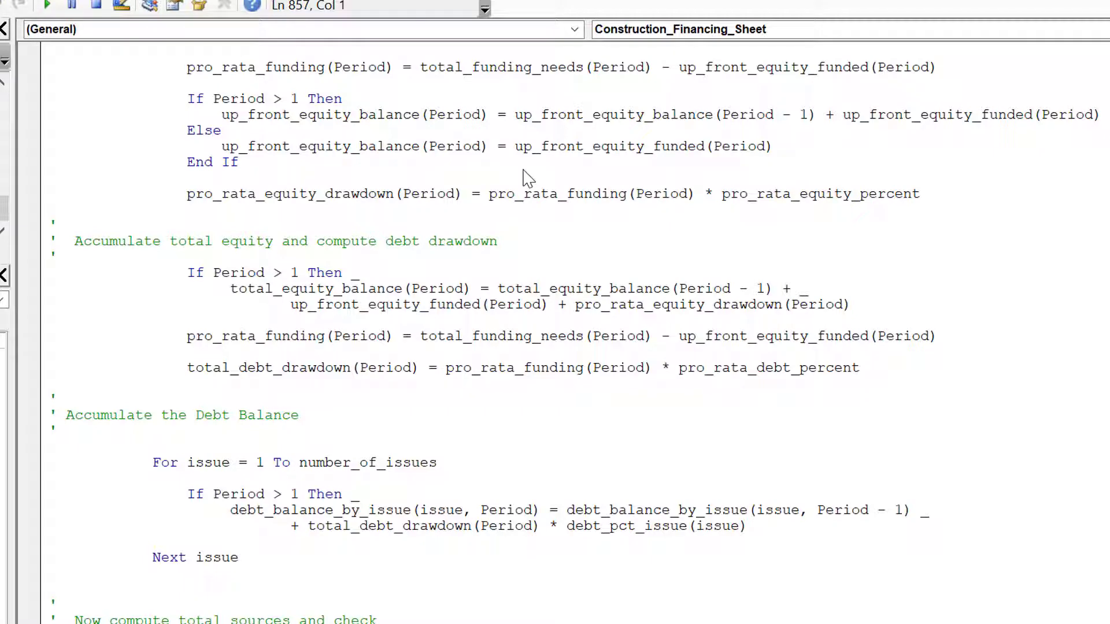
- Review the debt balance loop by issue and the total_sources and SU_difference check formulas
{"action": "key", "text": "Down"}
{"action": "key", "text": "Down"}
{"action": "key", "text": "Down"}
{"action": "key", "text": "Down"}
{"action": "key", "text": "Down"}
{"action": "key", "text": "Down"}
{"action": "key", "text": "Down"}
{"action": "key", "text": "Down"}
{"action": "key", "text": "Down"}
{"action": "key", "text": "Down"}
{"action": "key", "text": "Down"}
{"action": "key", "text": "Down"}
{"action": "key", "text": "Down"}
{"action": "key", "text": "Down"}
{"action": "key", "text": "Down"}
{"action": "key", "text": "Down"}
{"action": "key", "text": "Down"}
{"action": "key", "text": "Down"}
{"action": "key", "text": "Down"}
{"action": "key", "text": "Down"}
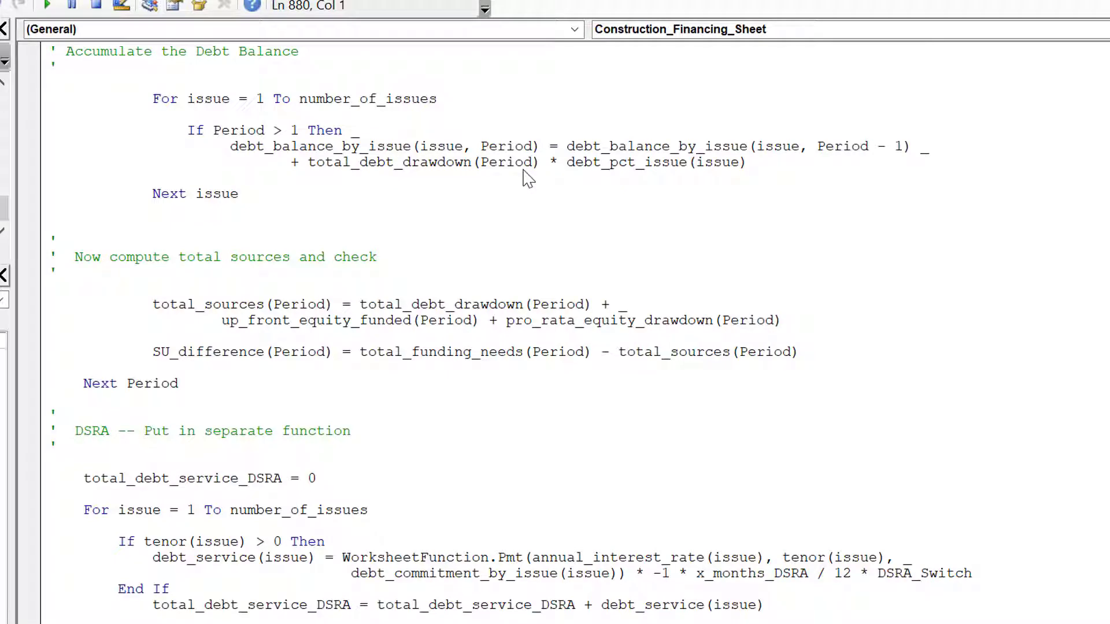
- Examine the DSRA section that computes debt_service by issue and total_debt_service_DSRA
{"action": "key", "text": "Down"}
{"action": "key", "text": "Down"}
{"action": "key", "text": "Down"}
{"action": "key", "text": "Down"}
{"action": "key", "text": "Down"}
{"action": "key", "text": "Down"}
{"action": "key", "text": "Down"}
{"action": "key", "text": "Down"}
{"action": "key", "text": "Down"}
{"action": "key", "text": "Down"}
{"action": "key", "text": "Down"}
{"action": "key", "text": "Down"}
{"action": "key", "text": "Down"}
{"action": "key", "text": "Down"}
{"action": "key", "text": "Down"}
{"action": "key", "text": "Down"}
{"action": "key", "text": "Down"}
{"action": "key", "text": "Down"}
{"action": "key", "text": "Down"}
{"action": "key", "text": "Down"}
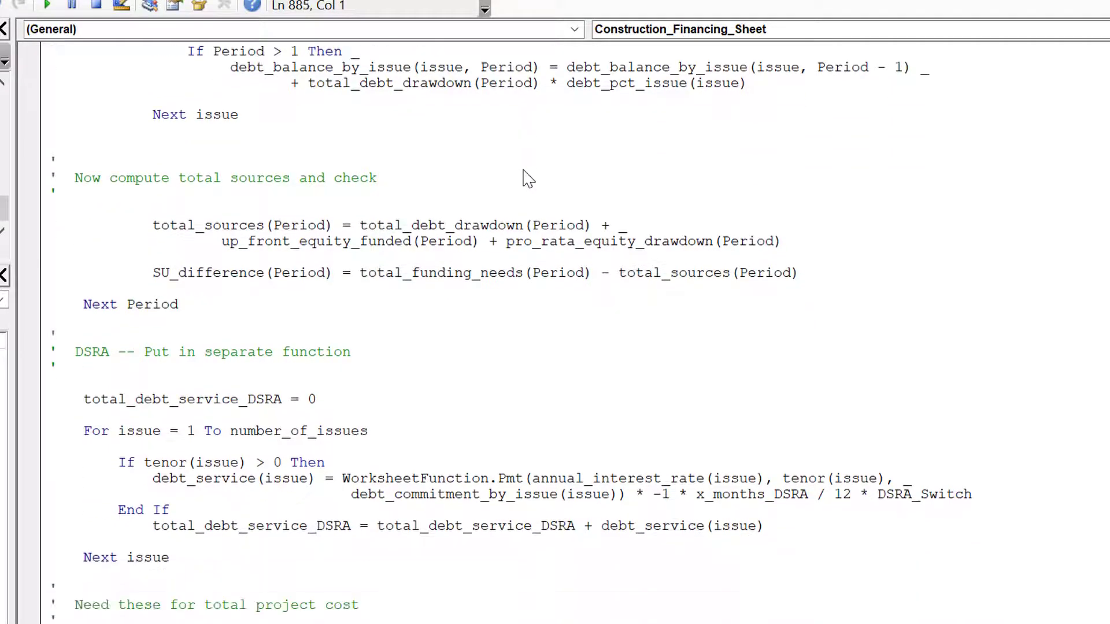
- Examine the total project cost section that sums accumulated funding needs, fees, IDC, base funding and debt drawdown
{"action": "key", "text": "Down"}
{"action": "key", "text": "Down"}
{"action": "key", "text": "Down"}
{"action": "key", "text": "Down"}
{"action": "key", "text": "Down"}
{"action": "key", "text": "Down"}
{"action": "key", "text": "Down"}
{"action": "key", "text": "Down"}
{"action": "key", "text": "Down"}
{"action": "key", "text": "Down"}
{"action": "key", "text": "Down"}
{"action": "key", "text": "Down"}
{"action": "key", "text": "Down"}
{"action": "key", "text": "Down"}
{"action": "key", "text": "Down"}
{"action": "key", "text": "Down"}
{"action": "key", "text": "Down"}
{"action": "key", "text": "Down"}
{"action": "key", "text": "Down"}
{"action": "key", "text": "Down"}
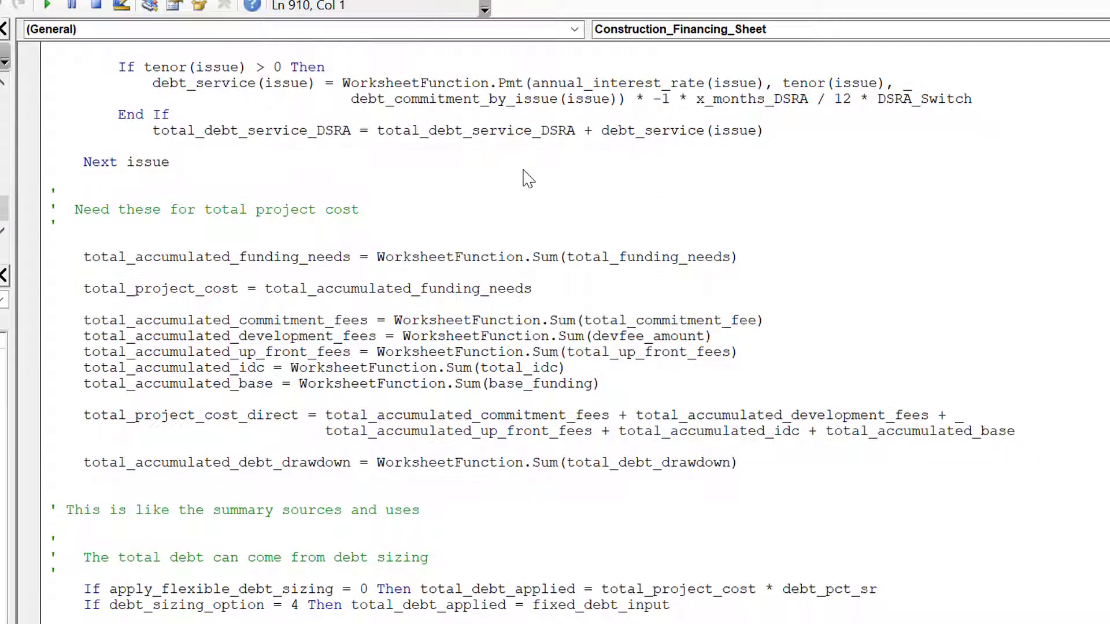
- Review the summary sources and uses code for total_debt_applied, debt commitment by issue, total_equity and the pro rata percentages
{"action": "key", "text": "Up"}
{"action": "key", "text": "Up"}
{"action": "key", "text": "Up"}
{"action": "key", "text": "Up"}
{"action": "key", "text": "Up"}
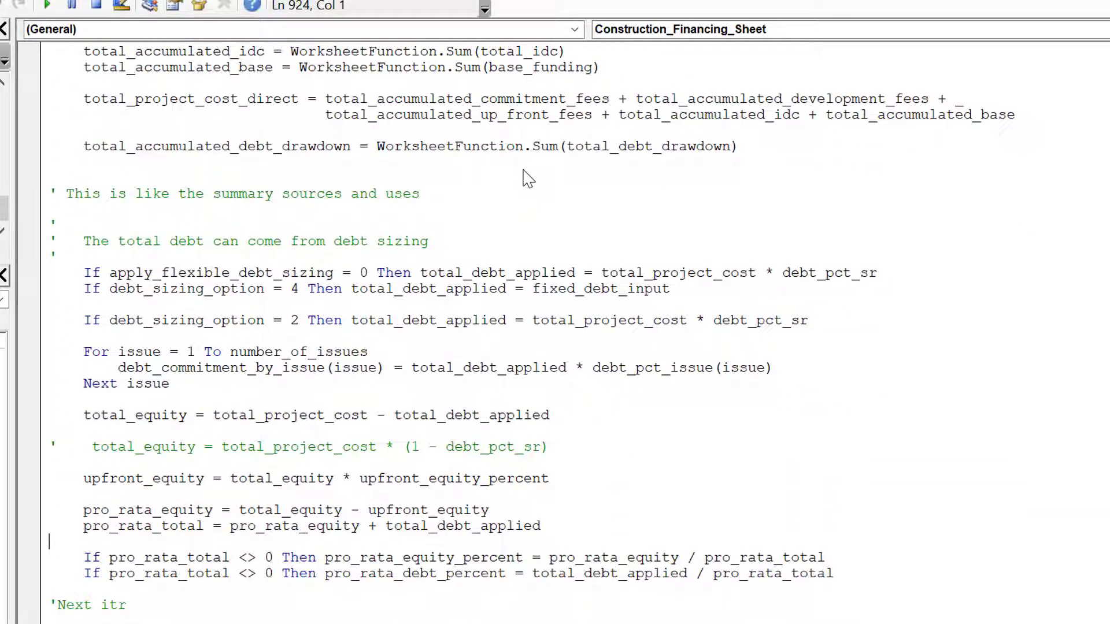
- Read the Opening_debt_balance reset loop and continue to the start of postCOD_calculations_function
{"action": "key", "text": "Down"}
{"action": "key", "text": "Down"}
{"action": "key", "text": "Down"}
{"action": "key", "text": "Down"}
{"action": "key", "text": "Down"}
{"action": "key", "text": "Down"}
{"action": "key", "text": "Down"}
{"action": "key", "text": "Down"}
{"action": "key", "text": "Down"}
{"action": "key", "text": "Down"}
{"action": "key", "text": "Down"}
{"action": "key", "text": "Down"}
{"action": "key", "text": "Down"}
{"action": "key", "text": "Down"}
{"action": "key", "text": "Down"}
{"action": "key", "text": "Down"}
{"action": "key", "text": "Down"}
{"action": "key", "text": "Down"}
{"action": "key", "text": "Down"}
{"action": "key", "text": "Down"}
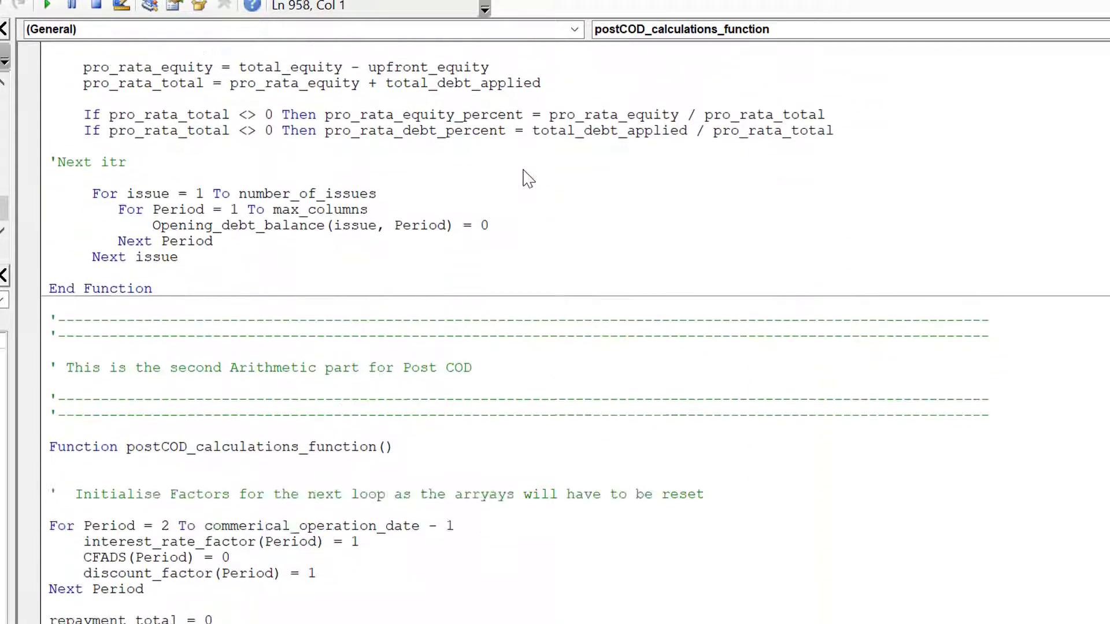
- Examine the PV_CFADS, constant_DSCR, curved_scenario loop and repayment code in postCOD_calculations_function
{"action": "key", "text": "Page_Down"}
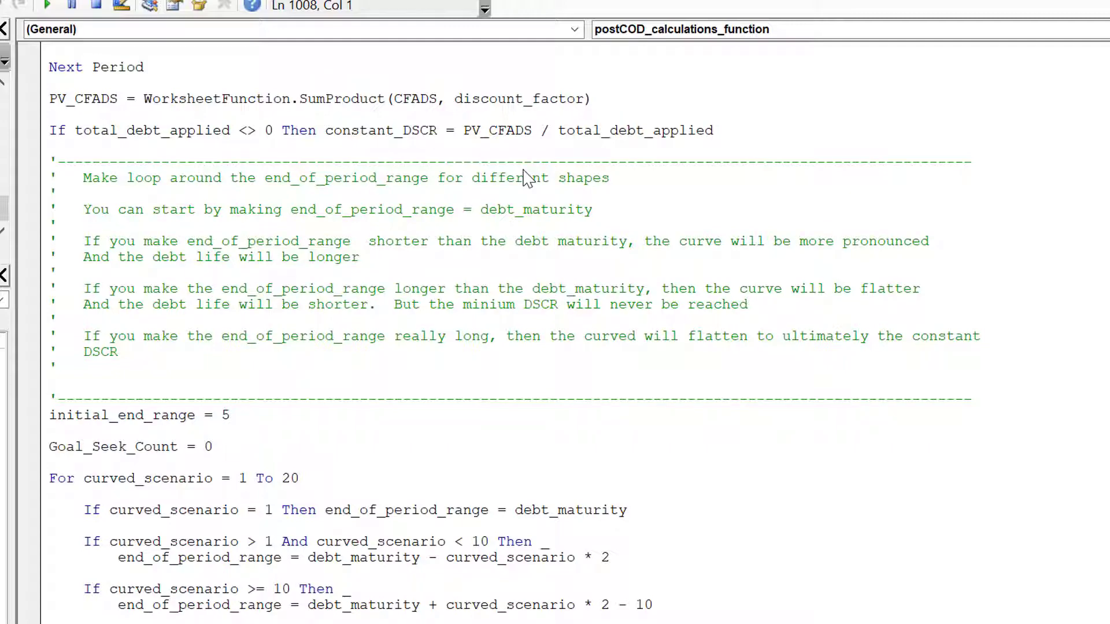
{"action": "key", "text": "Page_Down"}
{"action": "key", "text": "Page_Down"}
{"action": "key", "text": "Page_Down"}
{"action": "key", "text": "Page_Down"}
{"action": "key", "text": "Page_Down"}
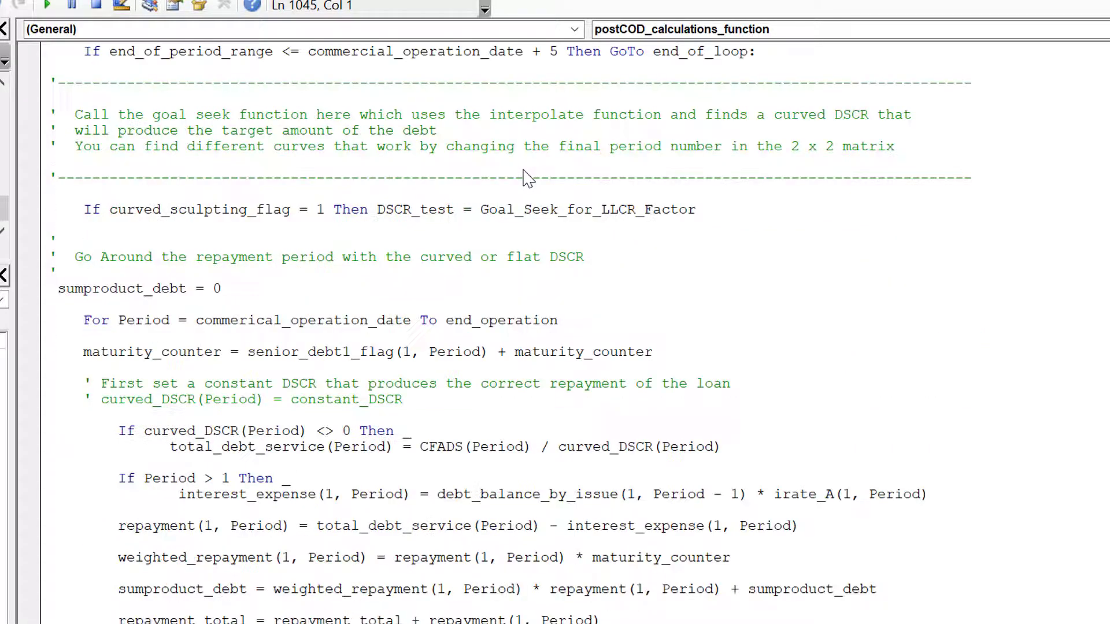
- Go to Report_Function and review the iteration and project cost outputs and the period label switches
{"action": "key", "text": "Page_Down"}
{"action": "key", "text": "Page_Down"}
{"action": "key", "text": "Page_Down"}
{"action": "key", "text": "Page_Down"}
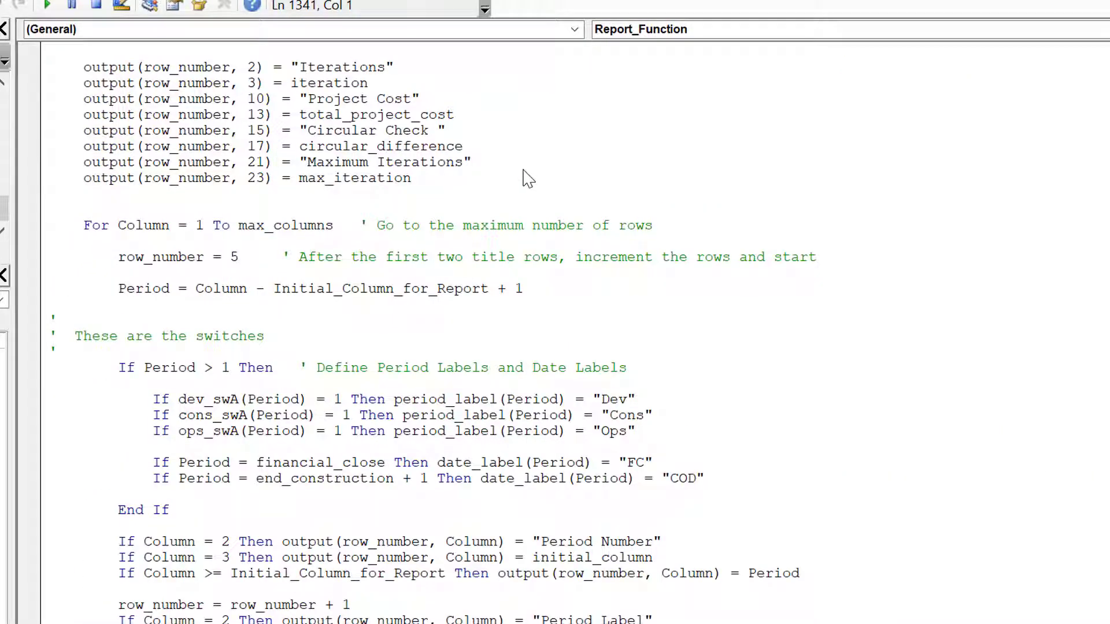
- Examine the report output blocks for the Development, Construction and Operation flags
{"action": "key", "text": "Page_Down"}
{"action": "key", "text": "Up"}
{"action": "key", "text": "Up"}
{"action": "key", "text": "Up"}
{"action": "key", "text": "Up"}
{"action": "key", "text": "Up"}
{"action": "key", "text": "Up"}
{"action": "key", "text": "Up"}
{"action": "key", "text": "Up"}
{"action": "key", "text": "Up"}
{"action": "key", "text": "Up"}
{"action": "key", "text": "Up"}
{"action": "key", "text": "Up"}
{"action": "key", "text": "Up"}
{"action": "key", "text": "Up"}
{"action": "key", "text": "Up"}
{"action": "key", "text": "Up"}
{"action": "key", "text": "Up"}
{"action": "key", "text": "Up"}
{"action": "key", "text": "Up"}
{"action": "key", "text": "Up"}
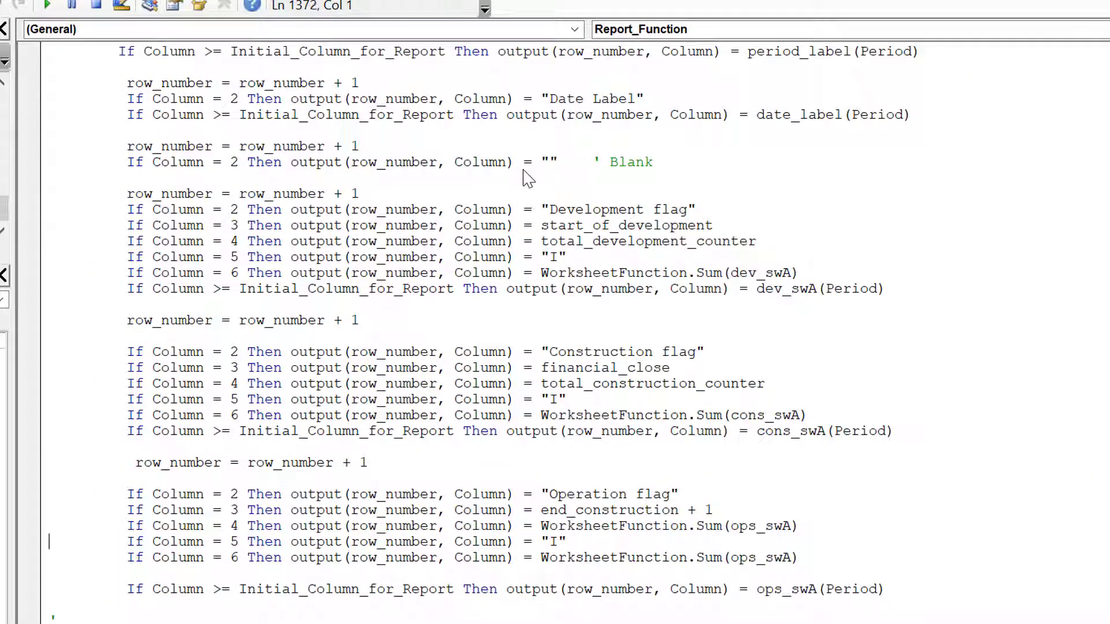
- Go back to the Period Number, Period Label and Date Label output lines and review them
{"action": "key", "text": "Up"}
{"action": "key", "text": "Up"}
{"action": "key", "text": "Up"}
{"action": "key", "text": "Up"}
{"action": "key", "text": "Up"}
{"action": "key", "text": "Up"}
{"action": "key", "text": "Up"}
{"action": "key", "text": "Down"}
{"action": "key", "text": "Down"}
{"action": "key", "text": "Down"}
{"action": "key", "text": "Down"}
{"action": "key", "text": "Down"}
{"action": "key", "text": "Down"}
{"action": "key", "text": "Down"}
{"action": "key", "text": "Down"}
{"action": "key", "text": "Down"}
{"action": "key", "text": "Down"}
{"action": "key", "text": "Down"}
{"action": "key", "text": "Down"}
{"action": "key", "text": "Down"}
{"action": "key", "text": "Down"}
{"action": "key", "text": "Down"}
{"action": "key", "text": "Down"}
{"action": "key", "text": "Down"}
{"action": "key", "text": "Down"}
{"action": "key", "text": "Down"}
{"action": "key", "text": "Down"}
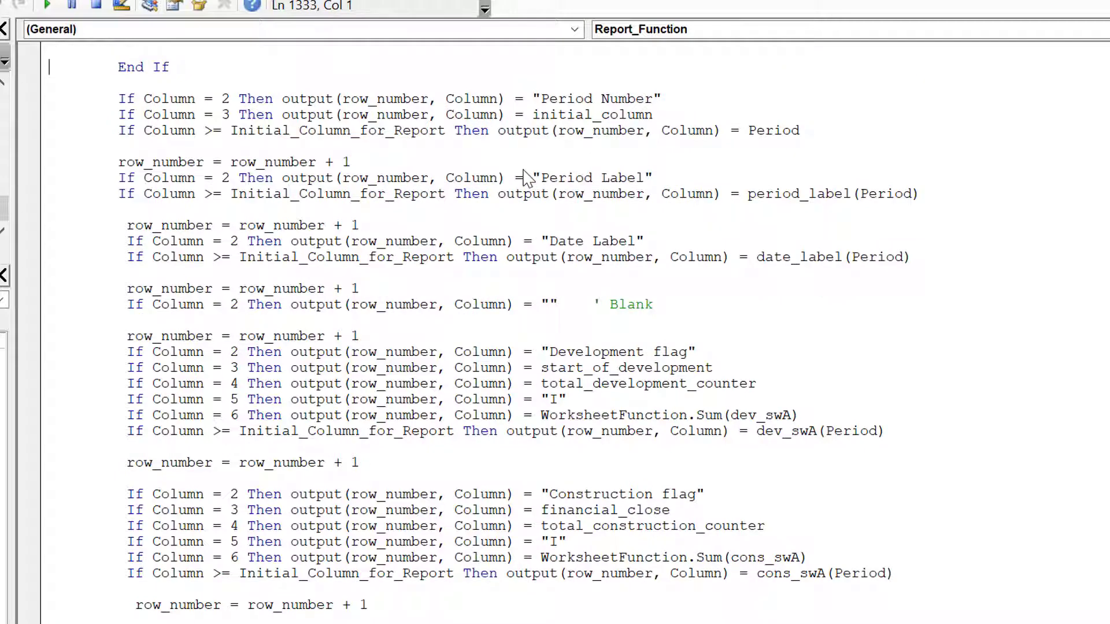
- Review the debt size outputs and the uses of funds blocks down to Liquidated Damages Paid
{"action": "key", "text": "Page_Down"}
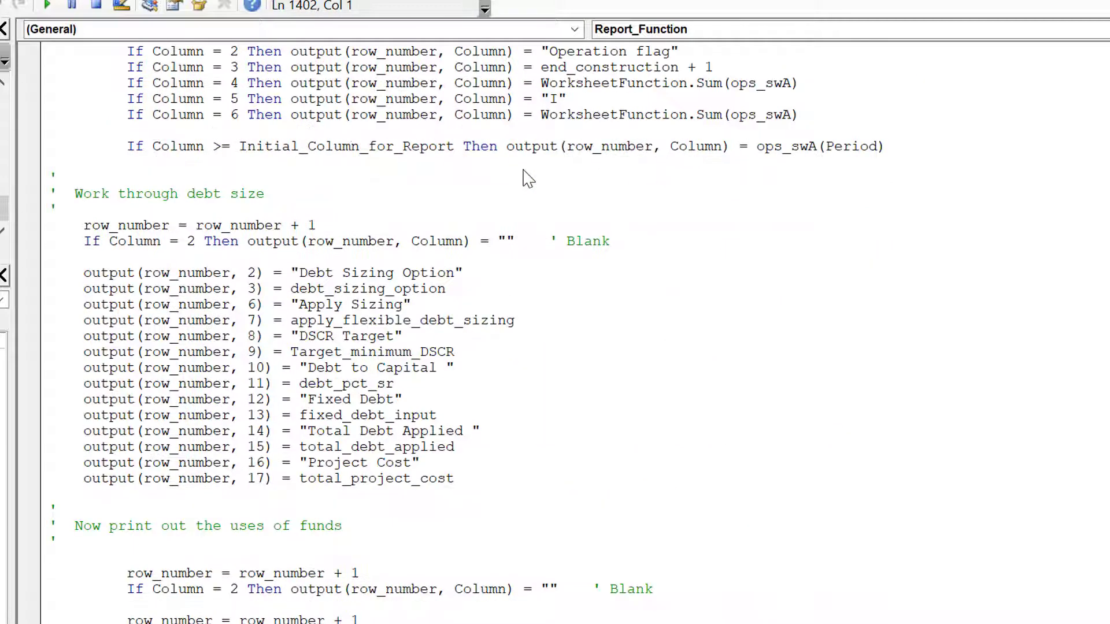
{"action": "key", "text": "Down"}
{"action": "key", "text": "Page_Down"}
{"action": "key", "text": "Up"}
{"action": "key", "text": "Up"}
{"action": "key", "text": "Up"}
{"action": "key", "text": "Up"}
{"action": "key", "text": "Up"}
{"action": "key", "text": "Up"}
{"action": "key", "text": "Up"}
{"action": "key", "text": "Up"}
{"action": "key", "text": "Up"}
{"action": "key", "text": "Up"}
{"action": "key", "text": "Up"}
{"action": "key", "text": "Up"}
{"action": "key", "text": "Up"}
{"action": "key", "text": "Up"}
{"action": "key", "text": "Up"}
{"action": "key", "text": "Up"}
{"action": "key", "text": "Up"}
{"action": "key", "text": "Up"}
{"action": "key", "text": "Up"}
{"action": "key", "text": "Up"}
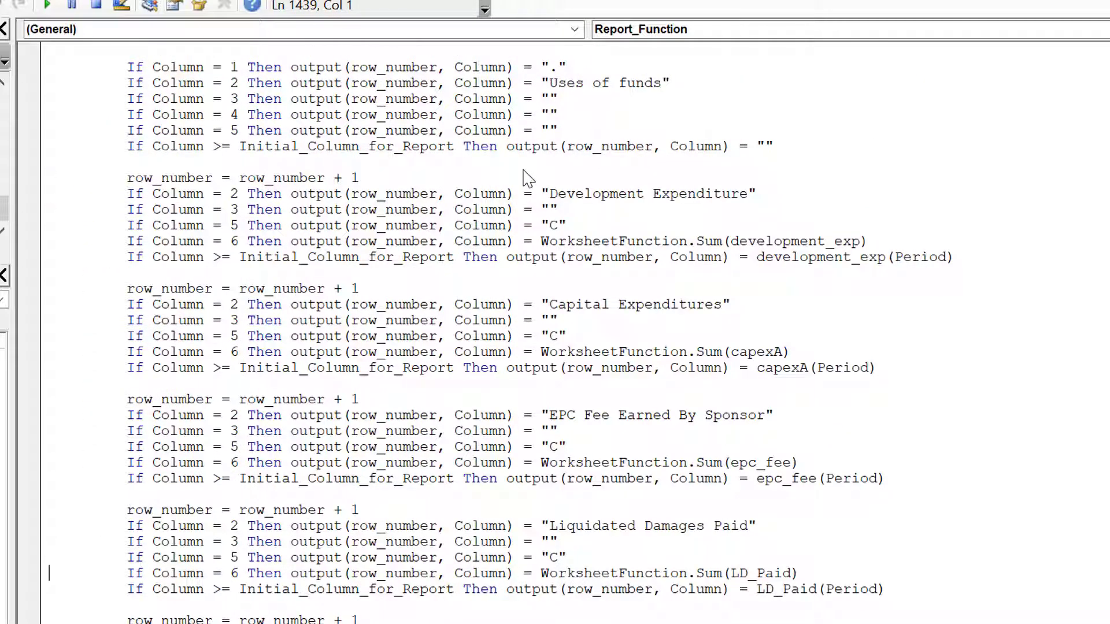
- Return to the start of the "Now print out the uses of funds" section and examine its first output blocks
{"action": "key", "text": "Down"}
{"action": "key", "text": "Down"}
{"action": "key", "text": "Down"}
{"action": "key", "text": "Down"}
{"action": "key", "text": "Down"}
{"action": "key", "text": "Down"}
{"action": "key", "text": "Down"}
{"action": "key", "text": "Down"}
{"action": "key", "text": "Down"}
{"action": "key", "text": "Down"}
{"action": "key", "text": "Down"}
{"action": "key", "text": "Down"}
{"action": "key", "text": "Down"}
{"action": "key", "text": "Down"}
{"action": "key", "text": "Down"}
{"action": "key", "text": "Down"}
{"action": "key", "text": "Down"}
{"action": "key", "text": "Down"}
{"action": "key", "text": "Down"}
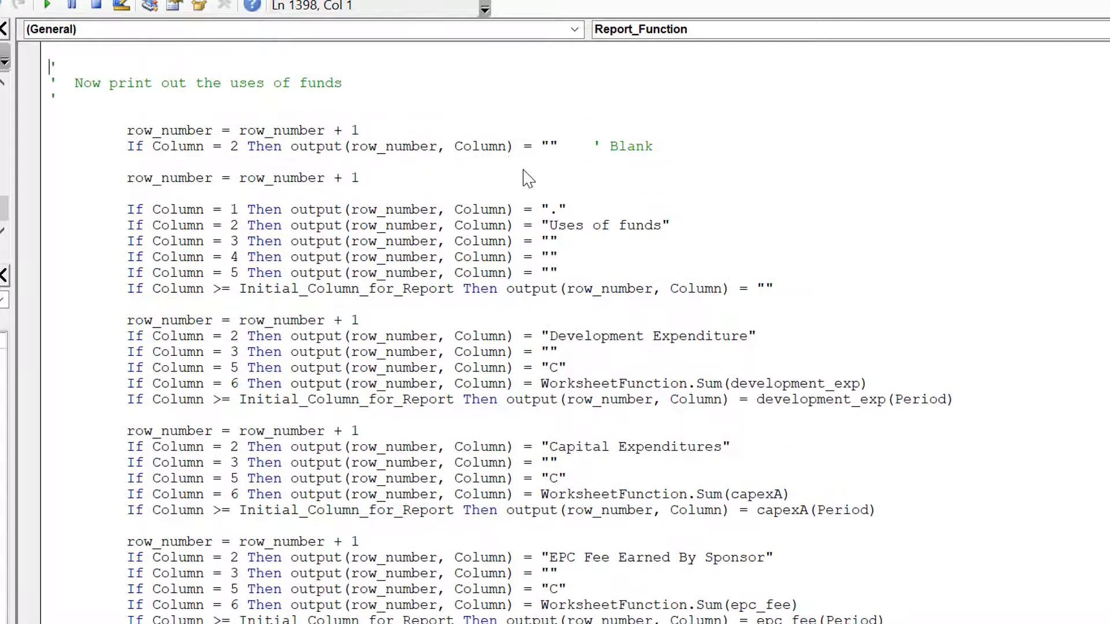
- Insert three blank lines between the Development Expenditure and Capital Expenditures blocks in the uses of funds code
{"action": "key", "text": "Down"}
{"action": "key", "text": "Up"}
{"action": "key", "text": "Up"}
{"action": "key", "text": "Down"}
{"action": "key", "text": "Down"}
{"action": "key", "text": "Down"}
{"action": "key", "text": "Down"}
{"action": "key", "text": "Down"}
{"action": "key", "text": "Down"}
{"action": "key", "text": "Return"}
{"action": "key", "text": "Return"}
{"action": "key", "text": "Return"}
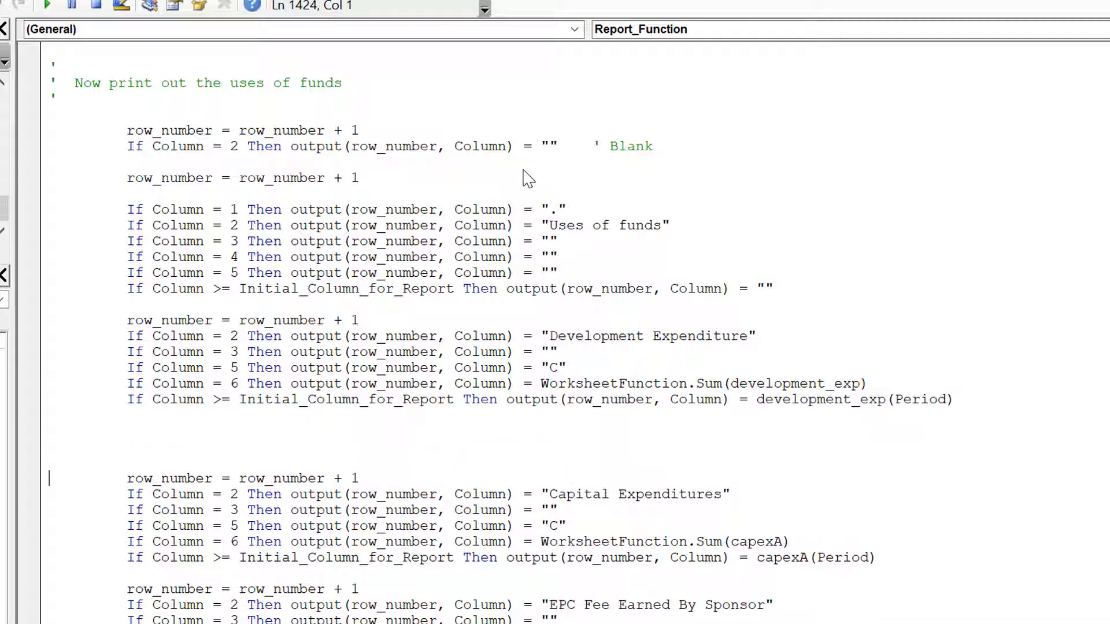
- Duplicate the six-line Development Expenditure output block into the blank space above the Capital Expenditures block
{"action": "key", "text": "Up"}
{"action": "key", "text": "Up"}
{"action": "key", "text": "Up"}
{"action": "key", "text": "Up"}
{"action": "key", "text": "Up"}
{"action": "key", "text": "Up"}
{"action": "key", "text": "Up"}
{"action": "key", "text": "Up"}
{"action": "key", "text": "Up"}
{"action": "key", "text": "Up"}
{"action": "key", "text": "shift+Down"}
{"action": "key", "text": "shift+Down"}
{"action": "key", "text": "shift+Down"}
{"action": "key", "text": "shift+Down"}
{"action": "key", "text": "shift+Down"}
{"action": "key", "text": "shift+Down"}
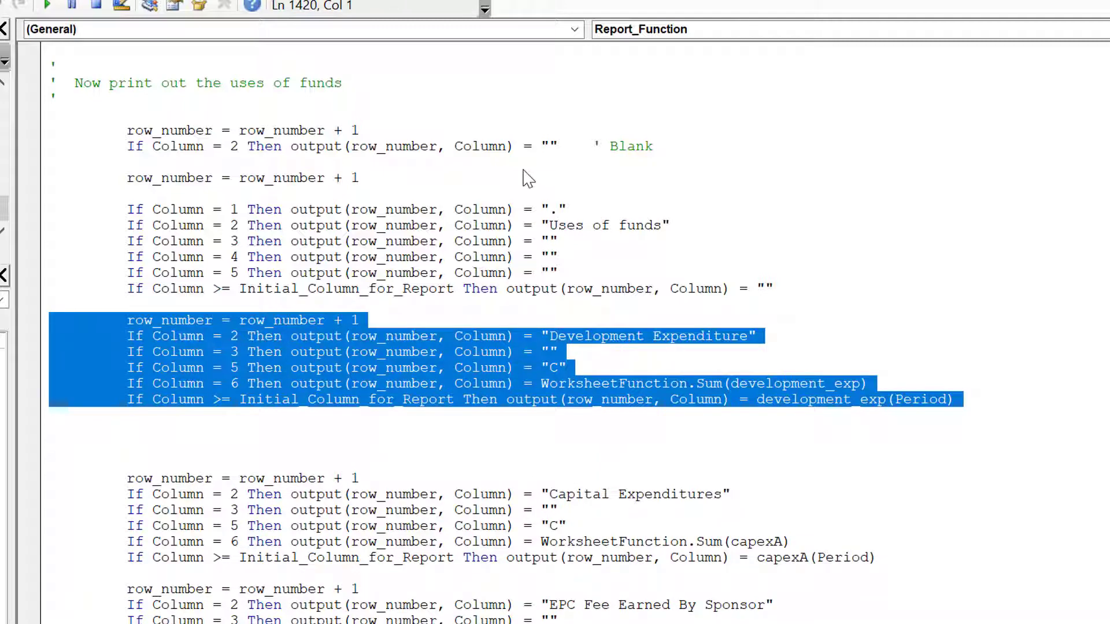
{"action": "type", "text": "row_number = row_number + 1          If Column = 2 Then output(row_number, Column) = \"Development Expenditure\"          If Column = 3 Then output(row_number, Column) = \"\"          If Column = 5 Then output(row_number, Column) = \"C\"          If Column = 6 Then output(row_number, Column) = WorksheetFunction.Sum(development_exp)          If Column >= Initial_Column_for_Report Then output(row_number, Column) = development_exp(Period)"}
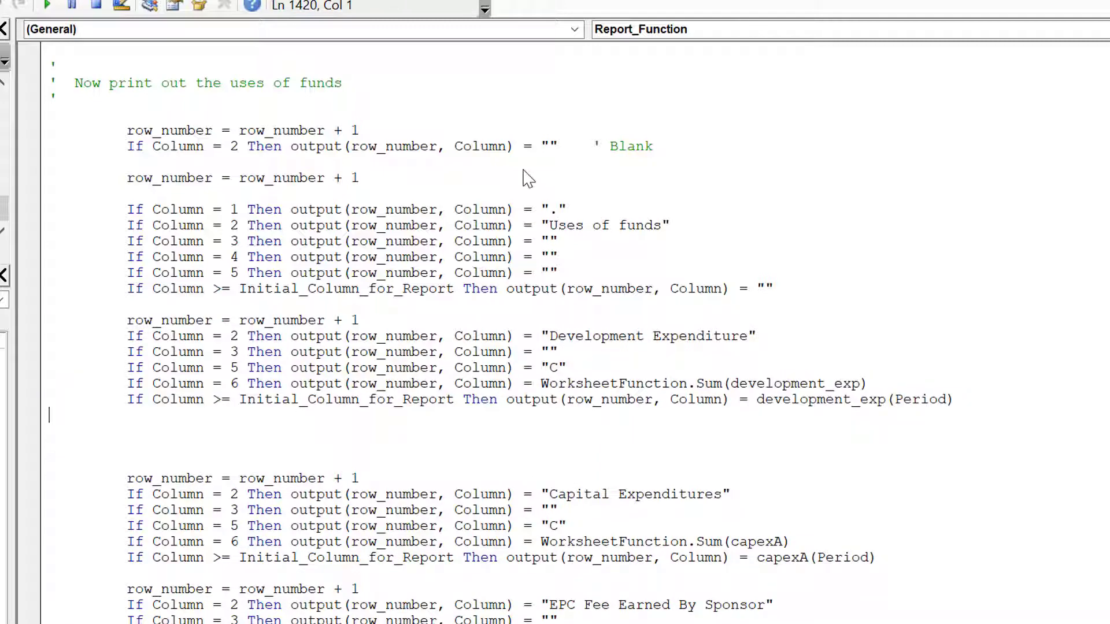
{"action": "key", "text": "Down"}
{"action": "type", "text": "row_number = row_number + 1         If Column = 2 Then output(row_number, Column) = \"Development Expenditure\"         If Column = 3 Then output(row_number, Column) = \"\"         If Column = 5 Then output(row_number, Column) = \"C\"         If Column = 6 Then output(row_number, Column) = WorksheetFunction.Sum(development_exp)         If Column >= Initial_Column_for_Report Then output(row_number, Column) = development_exp(Period)"}
- Change the label in the duplicated Development Expenditure block to "Reimbursible Development Cost"
{"action": "key", "text": "Up"}
{"action": "key", "text": "Up"}
{"action": "key", "text": "Up"}
{"action": "key", "text": "Up"}
{"action": "key", "text": "Up"}
{"action": "key", "text": "Up"}
{"action": "key", "text": "Up"}
{"action": "key", "text": "Up"}
{"action": "key", "text": "Up"}
{"action": "key", "text": "Up"}
{"action": "key", "text": "Up"}
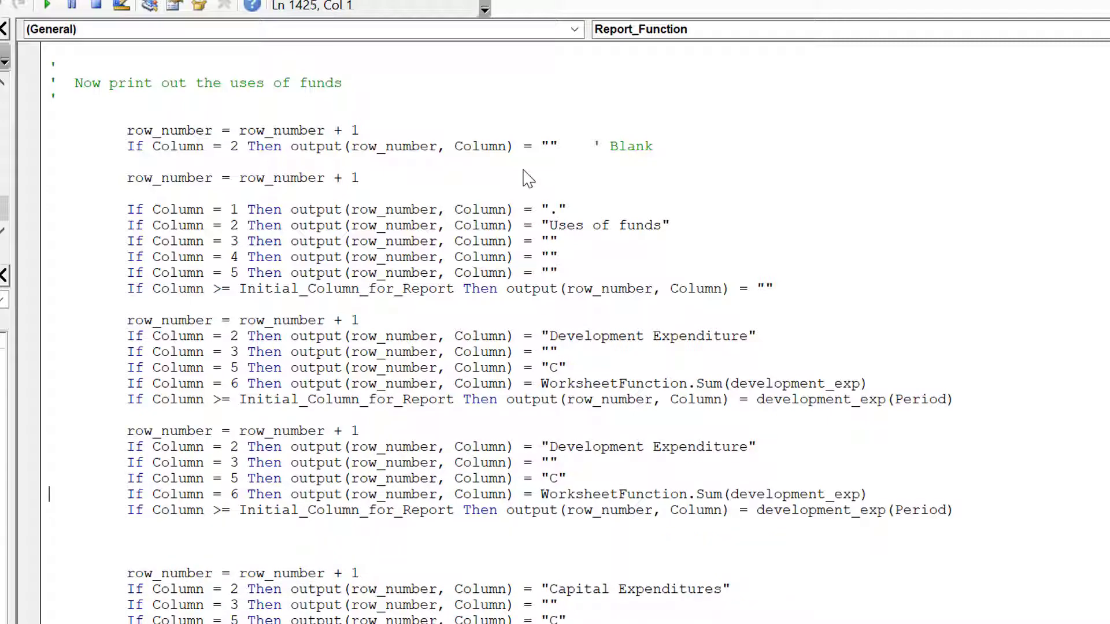
{"action": "key", "text": "Up"}
{"action": "key", "text": "Up"}
{"action": "key", "text": "Down"}
{"action": "key", "text": "Down"}
{"action": "key", "text": "Down"}
{"action": "key", "text": "Down"}
{"action": "left_click", "coordinate": [753, 445]}
{"action": "key", "text": "BackSpace"}
{"action": "key", "text": "BackSpace"}
{"action": "key", "text": "BackSpace"}
{"action": "key", "text": "BackSpace"}
{"action": "key", "text": "BackSpace"}
{"action": "key", "text": "BackSpace"}
{"action": "key", "text": "BackSpace"}
{"action": "key", "text": "BackSpace"}
{"action": "key", "text": "BackSpace"}
{"action": "key", "text": "BackSpace"}
{"action": "key", "text": "BackSpace"}
{"action": "key", "text": "BackSpace"}
{"action": "key", "text": "BackSpace"}
{"action": "key", "text": "BackSpace"}
{"action": "key", "text": "BackSpace"}
{"action": "key", "text": "BackSpace"}
{"action": "key", "text": "BackSpace"}
{"action": "key", "text": "BackSpace"}
{"action": "key", "text": "BackSpace"}
{"action": "key", "text": "BackSpace"}
{"action": "key", "text": "BackSpace"}
{"action": "key", "text": "BackSpace"}
{"action": "key", "text": "BackSpace"}
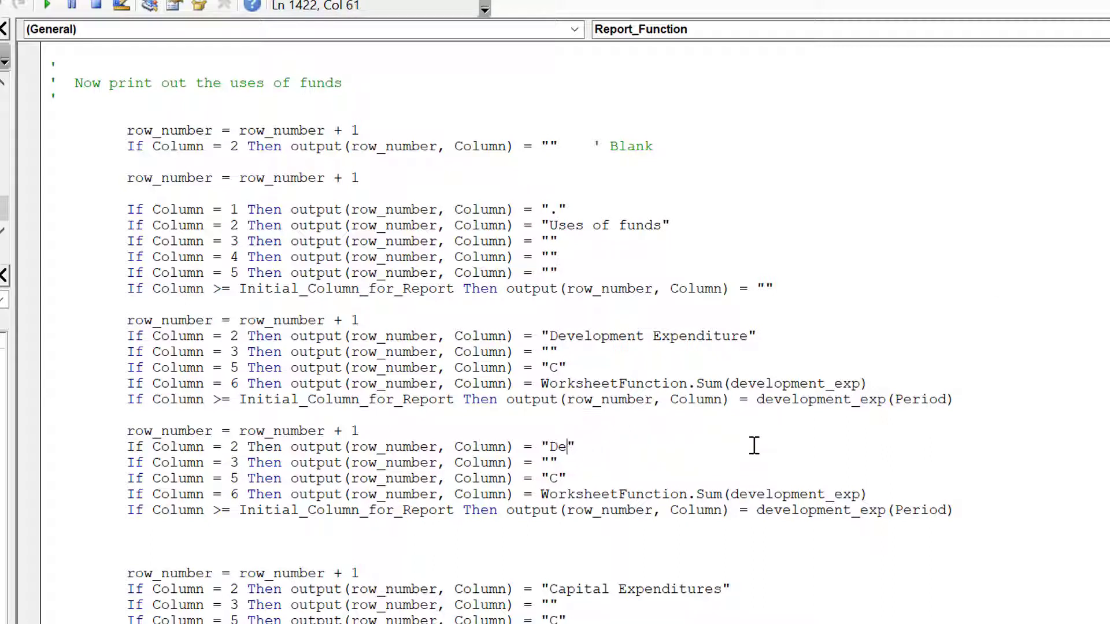
{"action": "type", "text": "Reim"}
{"action": "type", "text": "bursible D"}
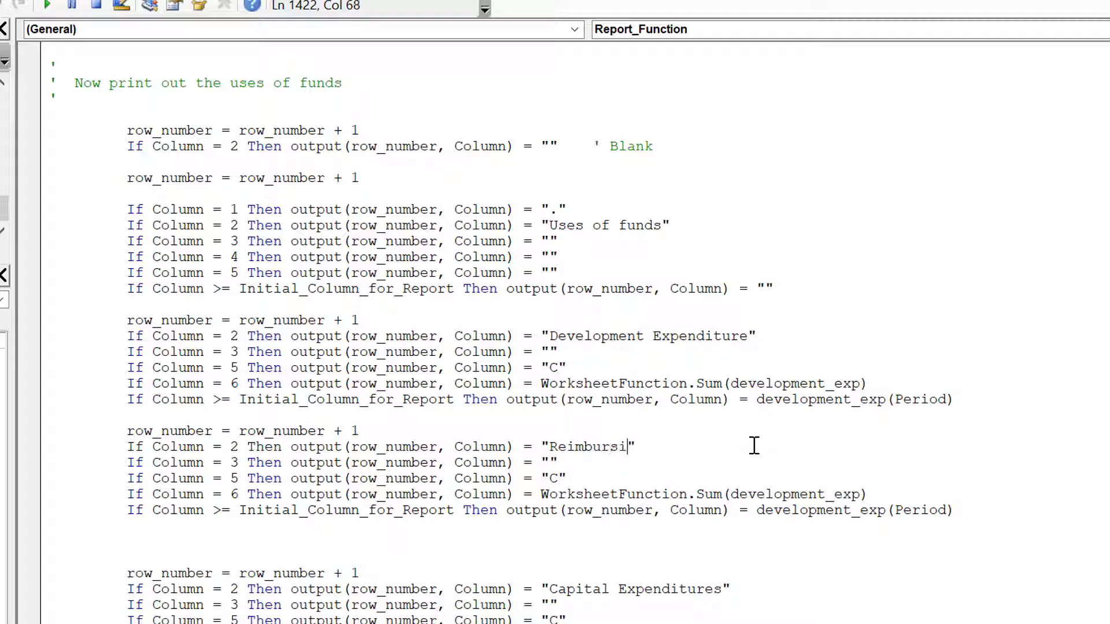
{"action": "type", "text": "evelopment "}
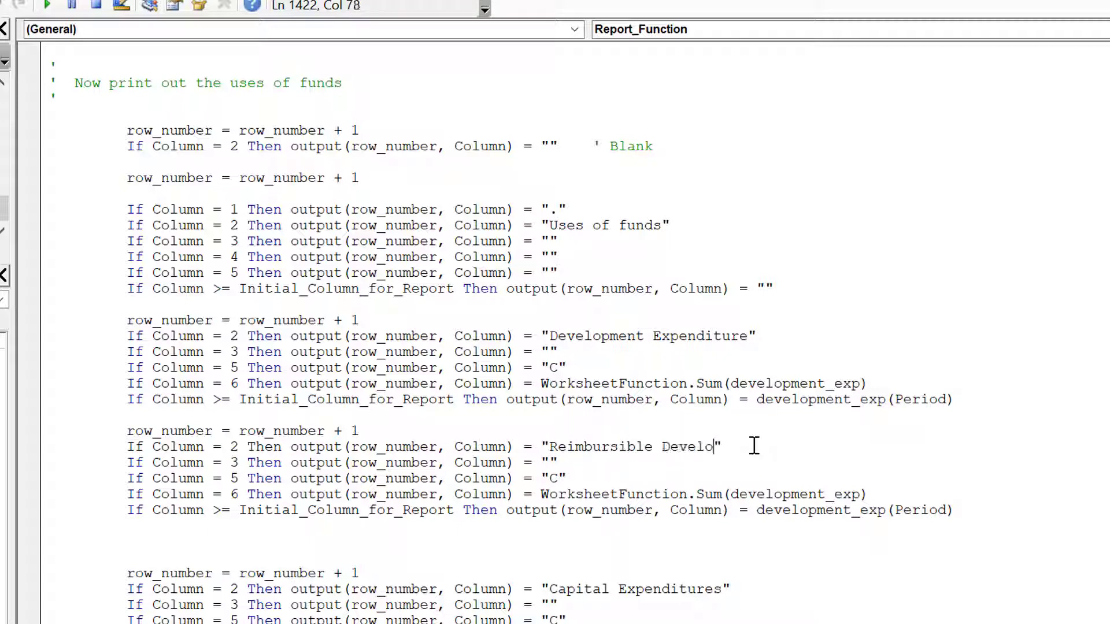
{"action": "type", "text": "Expe"}
{"action": "key", "text": "BackSpace"}
{"action": "key", "text": "BackSpace"}
{"action": "key", "text": "BackSpace"}
{"action": "key", "text": "BackSpace"}
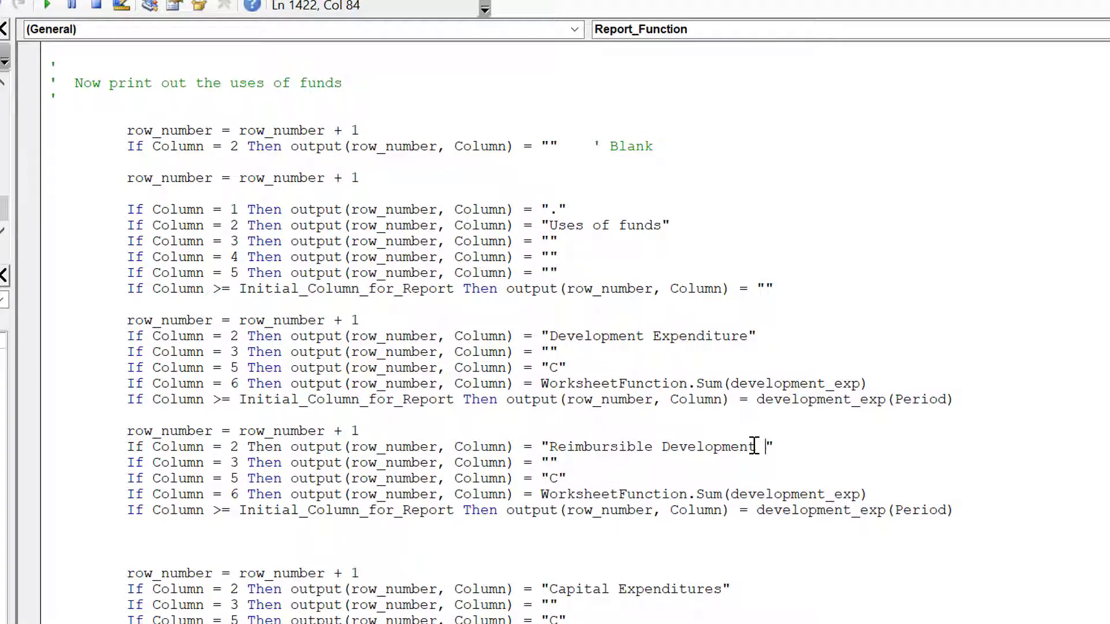
{"action": "type", "text": "Cost"}
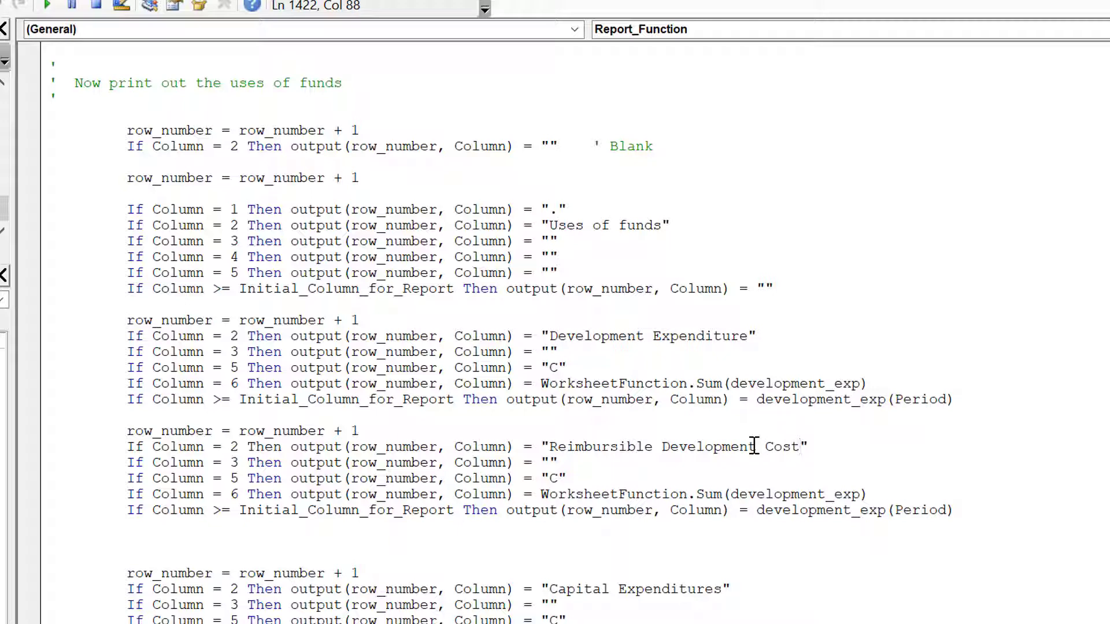
- Switch to the Excel workbook and examine the Uses of funds section on the UDF Output sheet
{"action": "key", "text": "Down"}
{"action": "key", "text": "Down"}
{"action": "key", "text": "Down"}
{"action": "key", "text": "alt+F11"}
{"action": "left_click", "coordinate": [599, 500]}
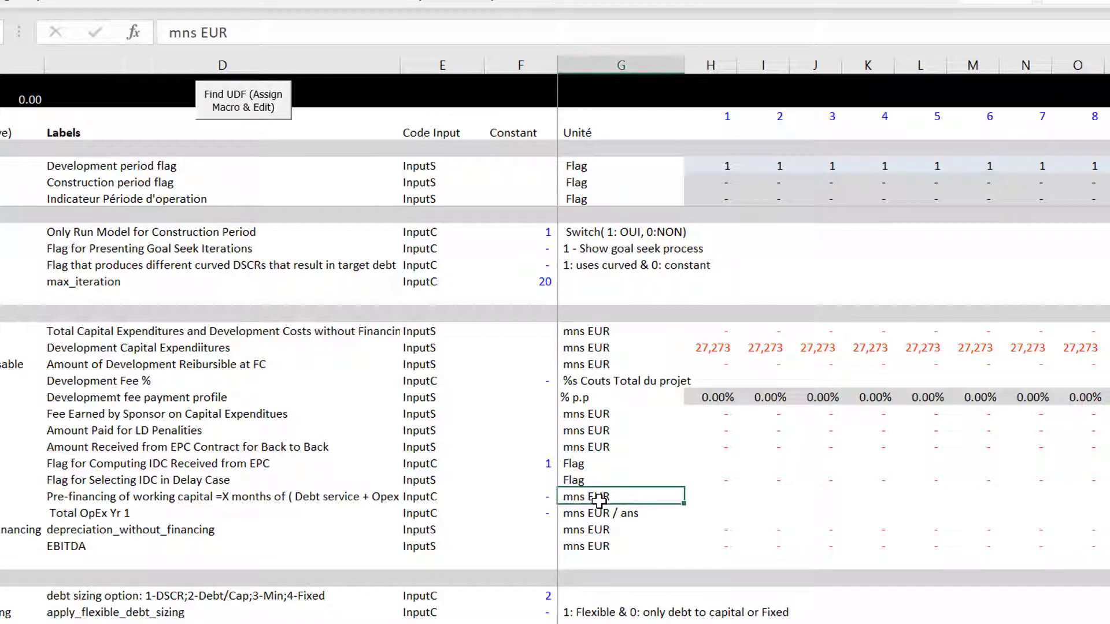
{"action": "key", "text": "ctrl+Page_Down"}
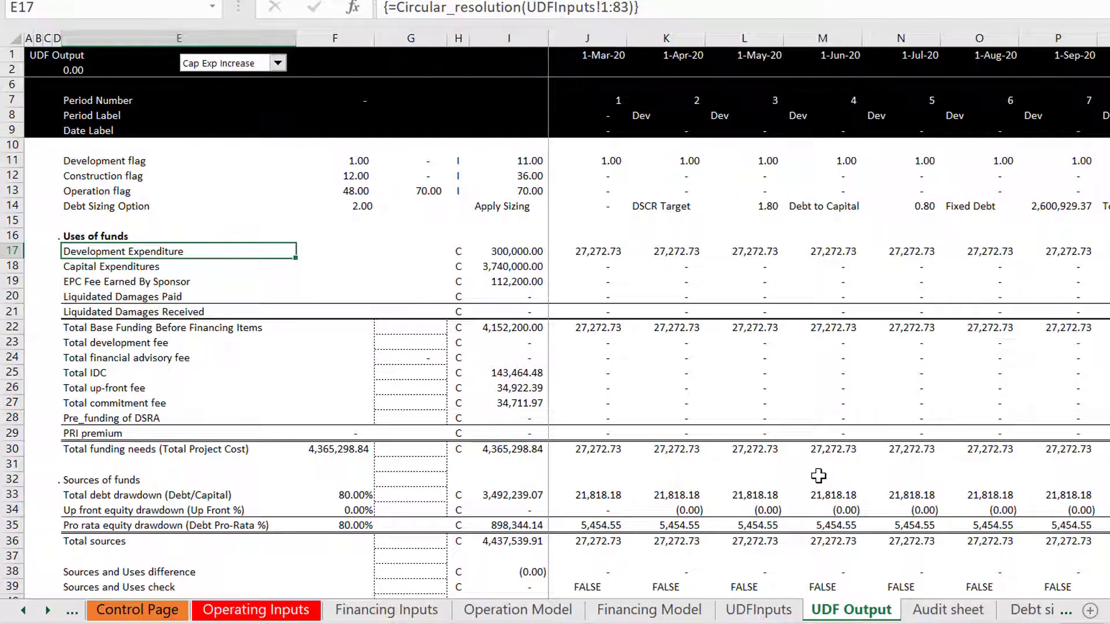
{"action": "left_click", "coordinate": [748, 383]}
{"action": "key", "text": "Down"}
{"action": "key", "text": "Up"}
{"action": "key", "text": "Up"}
{"action": "key", "text": "Up"}
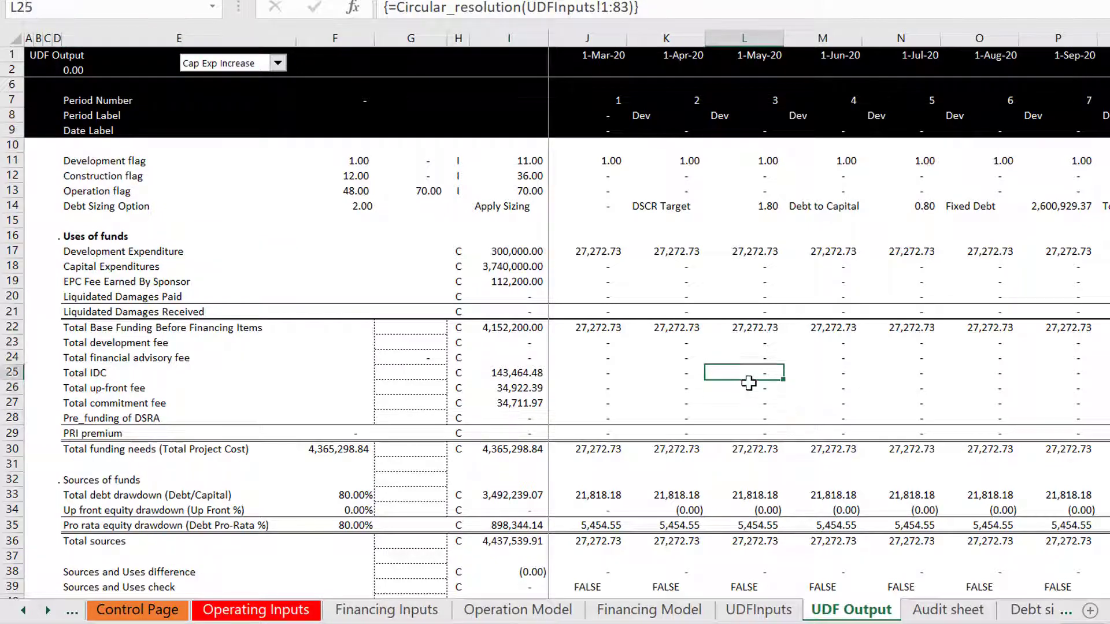
{"action": "key", "text": "Up"}
{"action": "key", "text": "Up"}
{"action": "key", "text": "Up"}
{"action": "key", "text": "Up"}
{"action": "key", "text": "Up"}
{"action": "key", "text": "Up"}
{"action": "key", "text": "Up"}
{"action": "key", "text": "Up"}
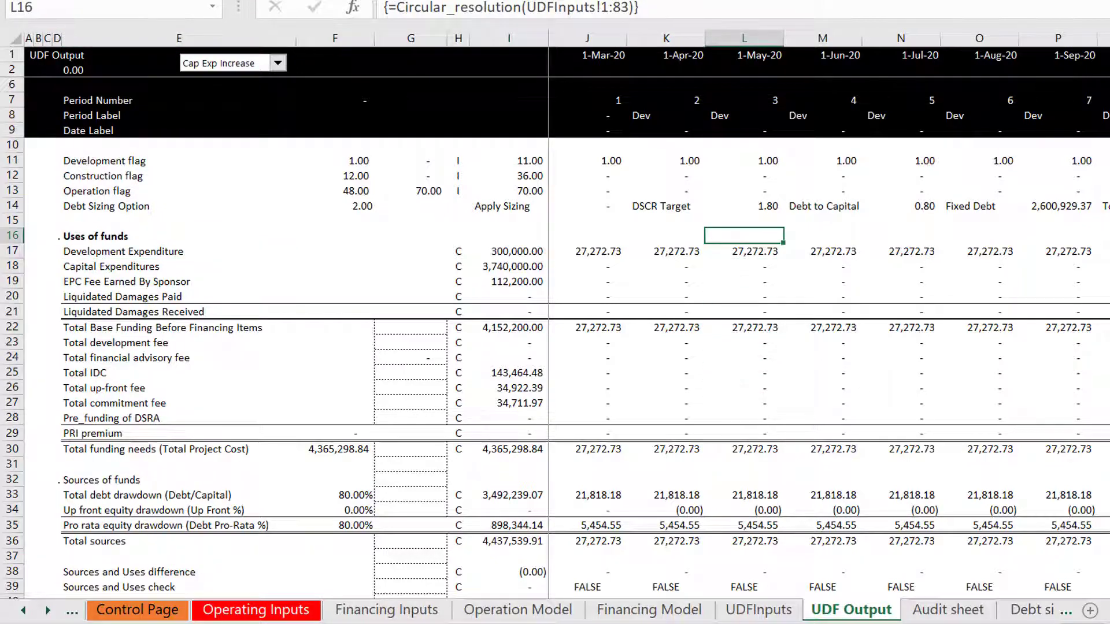
- Refresh the UDF Output report and check the total of the Reimbursible Development Cost row
{"action": "key", "text": "alt+Tab"}
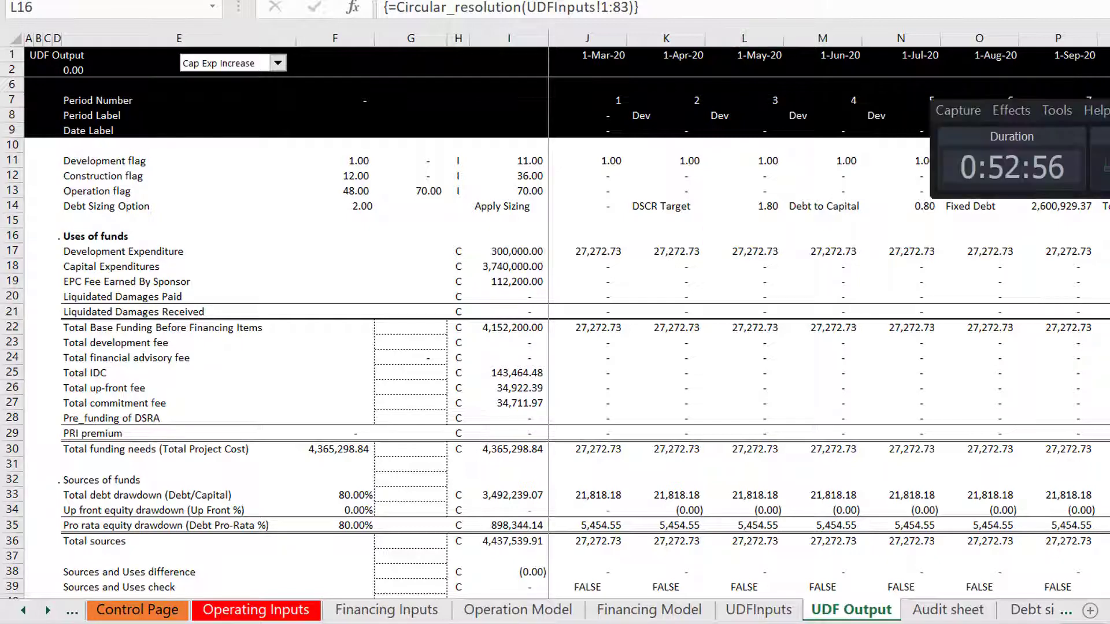
{"action": "key", "text": "alt+Tab"}
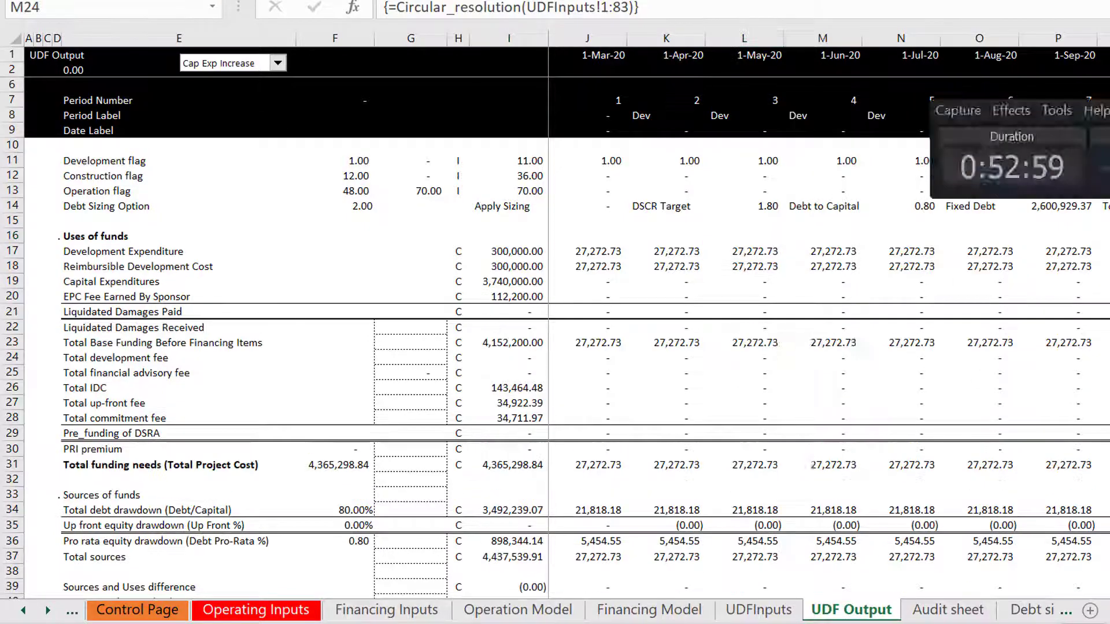
{"action": "key", "text": "alt+Tab"}
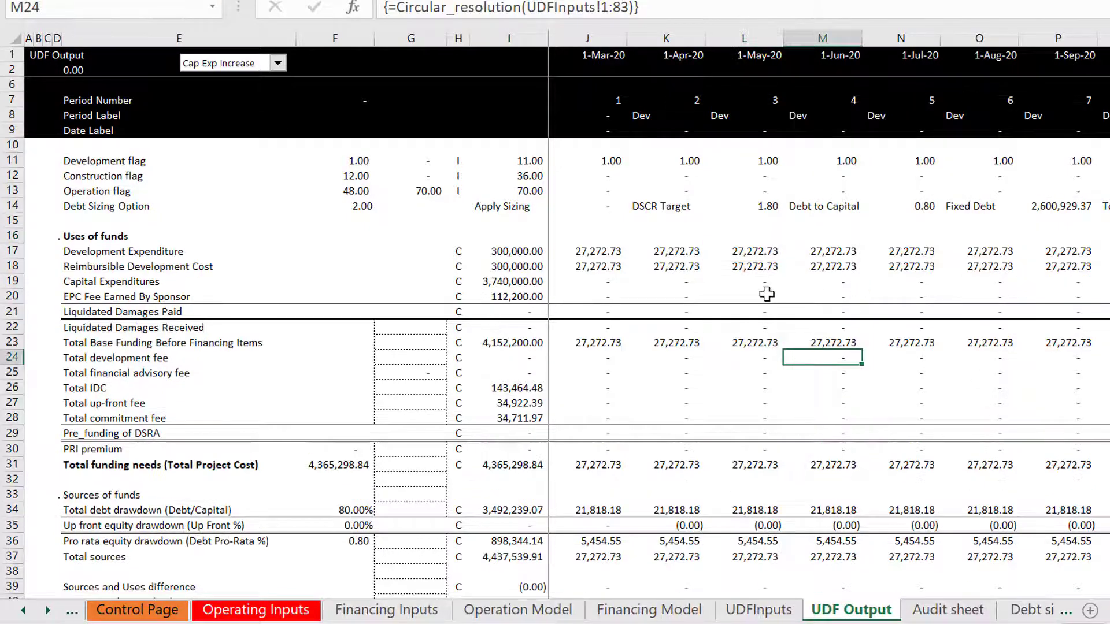
{"action": "key", "text": "Up"}
{"action": "key", "text": "Up"}
{"action": "key", "text": "Up"}
{"action": "key", "text": "Up"}
{"action": "key", "text": "Up"}
{"action": "key", "text": "Left"}
{"action": "key", "text": "Left"}
{"action": "key", "text": "Left"}
{"action": "key", "text": "Left"}
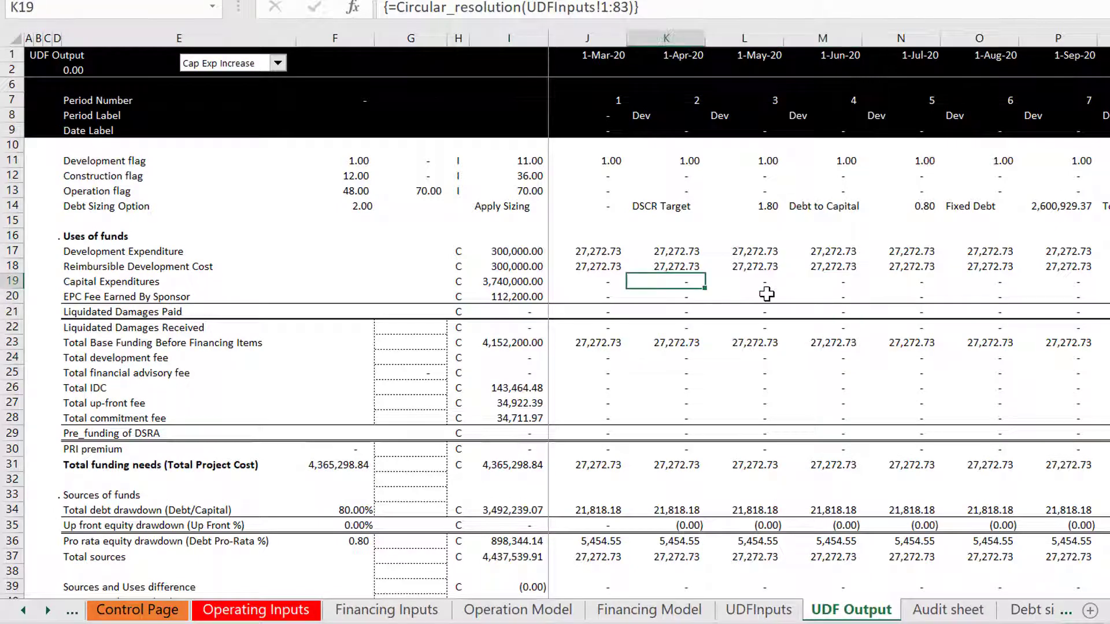
{"action": "key", "text": "Up"}
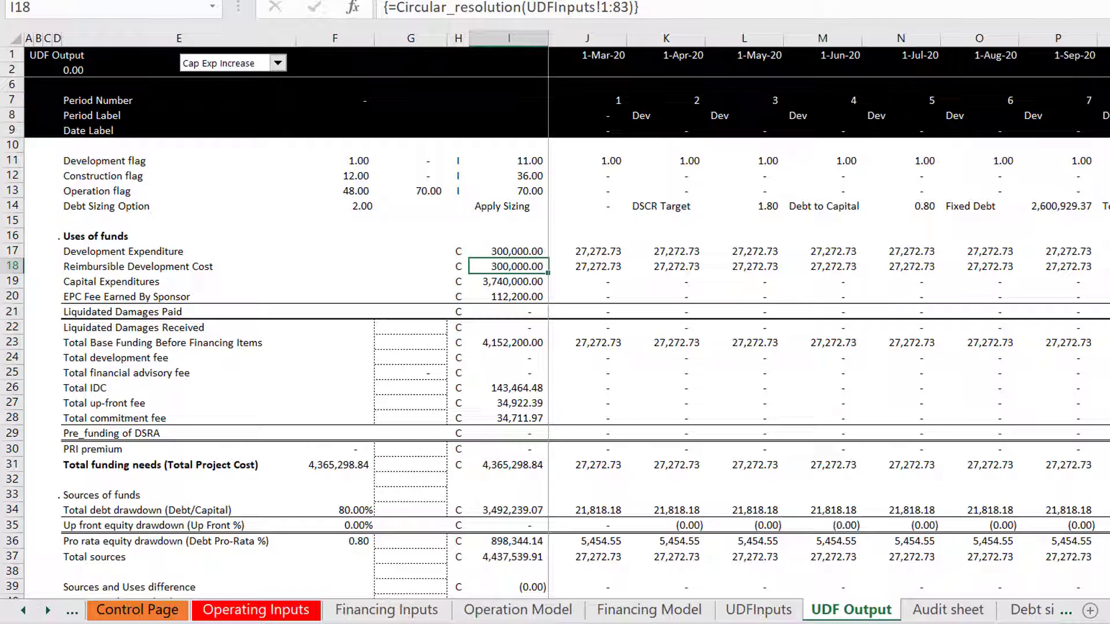
- Return to the VBA editor and move the six "Uses of funds" heading lines between the Development Expenditure and Reimbursible Development Cost blocks
{"action": "mouse_move", "coordinate": [824, 623]}
{"action": "left_click", "coordinate": [1020, 602]}
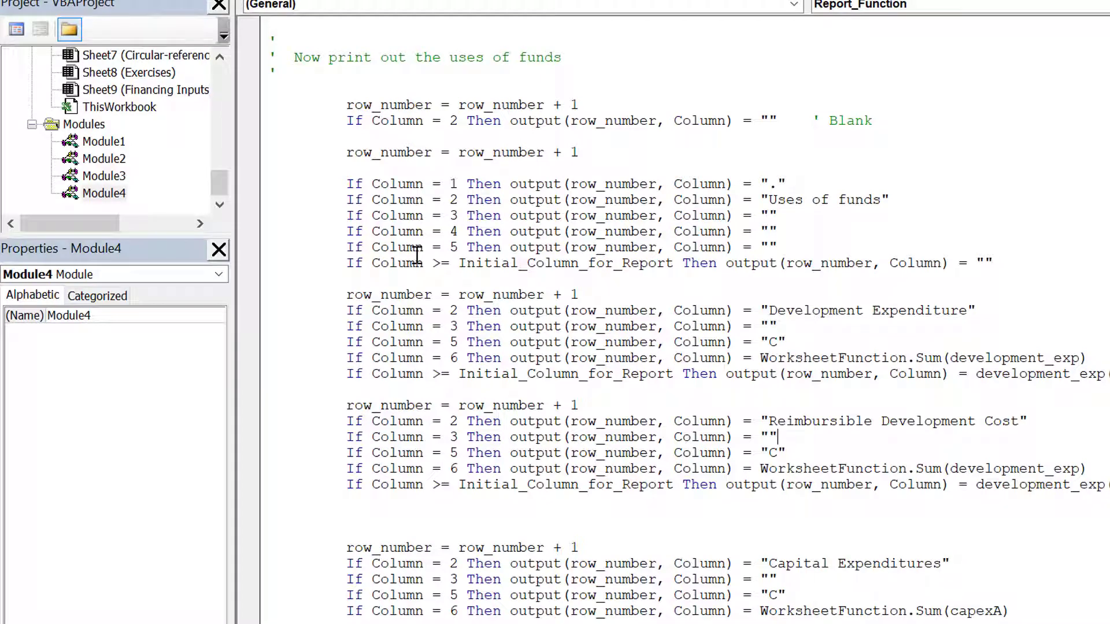
{"action": "key", "text": "Up"}
{"action": "key", "text": "Up"}
{"action": "key", "text": "Up"}
{"action": "key", "text": "Up"}
{"action": "key", "text": "Up"}
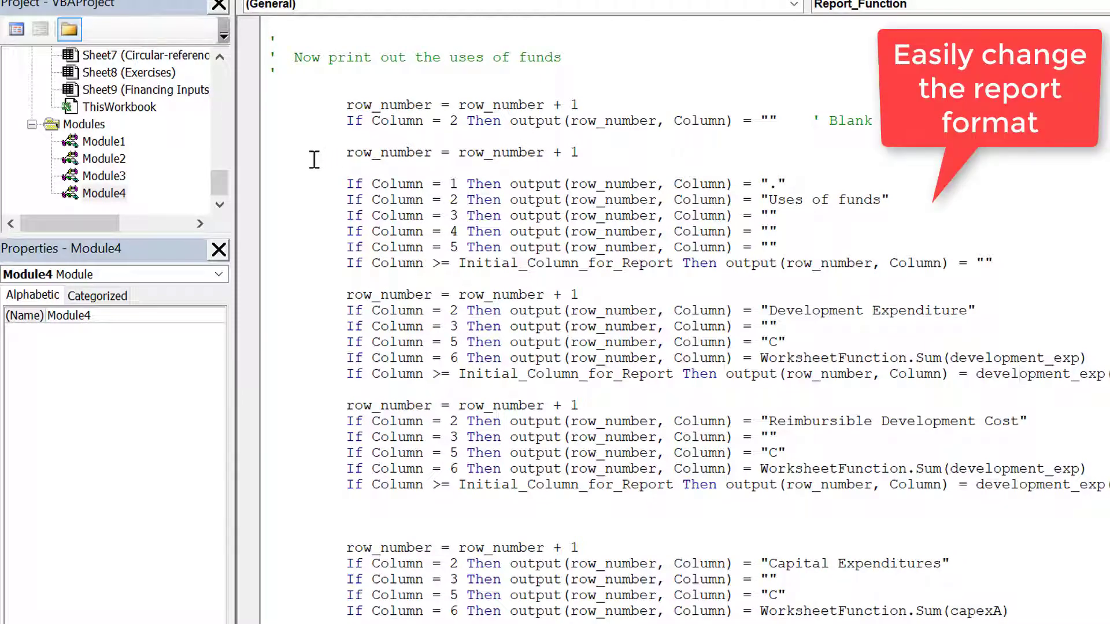
{"action": "key", "text": "Down"}
{"action": "key", "text": "Home"}
{"action": "key", "text": "shift+Down"}
{"action": "key", "text": "shift+Down"}
{"action": "key", "text": "shift+Down"}
{"action": "key", "text": "shift+Down"}
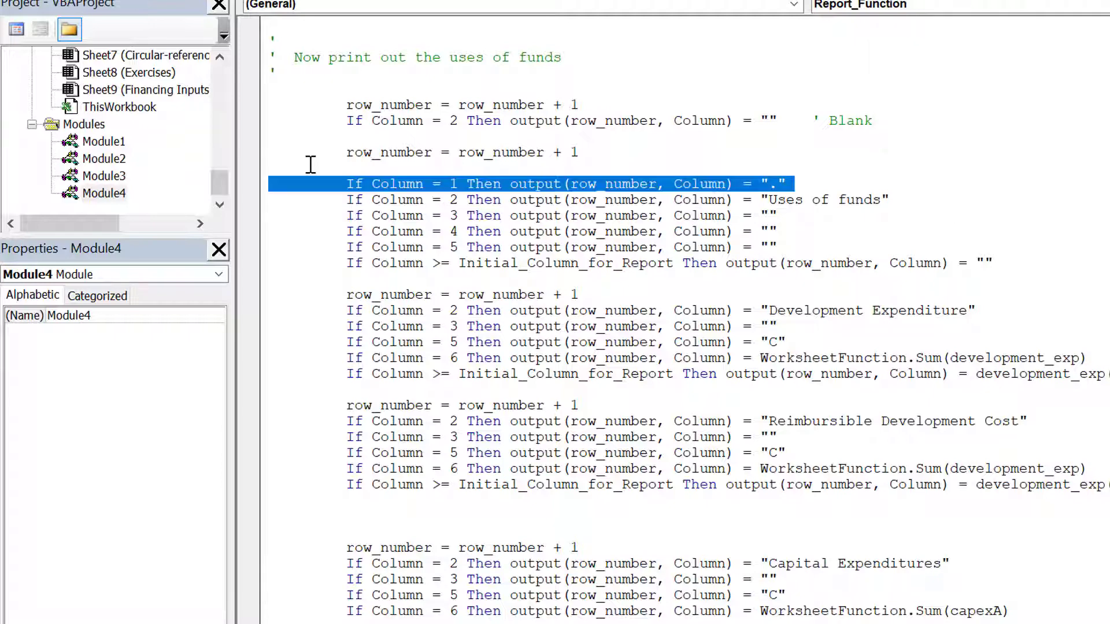
{"action": "key", "text": "shift+Down"}
{"action": "key", "text": "shift+Down"}
{"action": "key", "text": "ctrl+c"}
{"action": "key", "text": "Delete"}
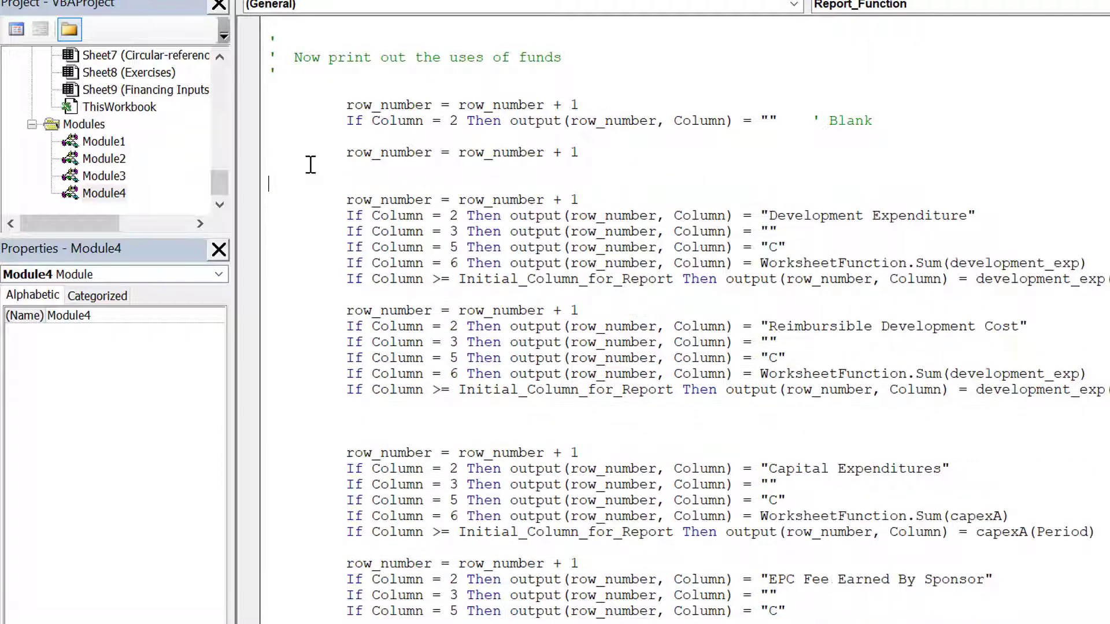
{"action": "key", "text": "Down"}
{"action": "key", "text": "Down"}
{"action": "key", "text": "Down"}
{"action": "key", "text": "Down"}
{"action": "key", "text": "Down"}
{"action": "key", "text": "Down"}
{"action": "key", "text": "Down"}
{"action": "key", "text": "Down"}
{"action": "key", "text": "ctrl+v"}
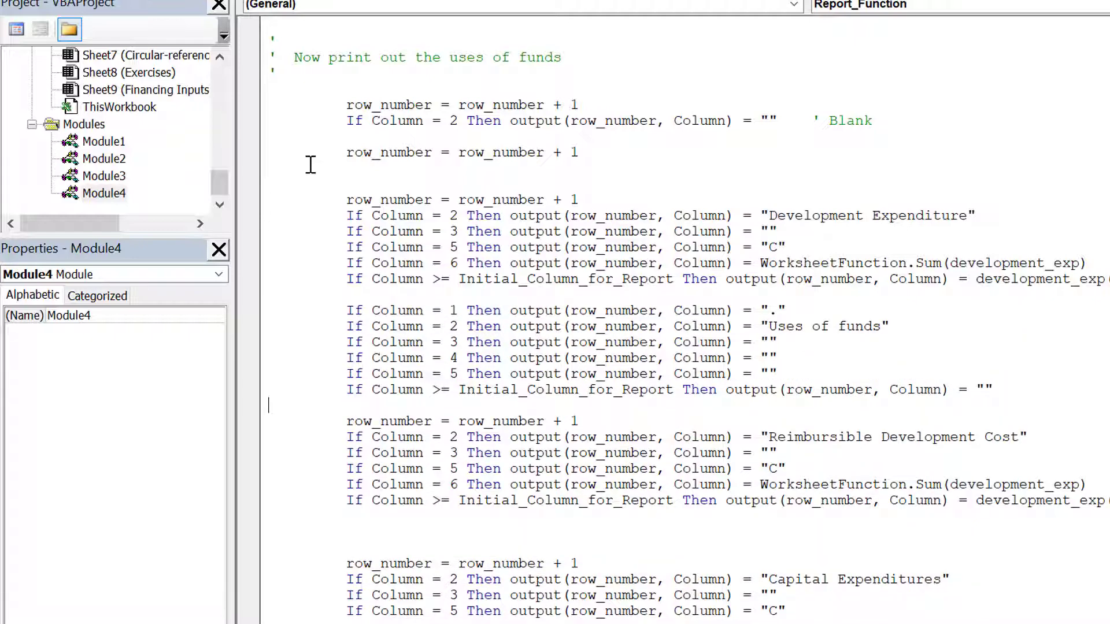
- Extend the moved heading text to "Uses of funds for Borrowing Base"
{"action": "key", "text": "Up"}
{"action": "key", "text": "Up"}
{"action": "key", "text": "Up"}
{"action": "key", "text": "Up"}
{"action": "key", "text": "Up"}
{"action": "key", "text": "Up"}
{"action": "key", "text": "Down"}
{"action": "key", "text": "Down"}
{"action": "key", "text": "Left"}
{"action": "key", "text": "Left"}
{"action": "type", "text": "form"}
{"action": "key", "text": "BackSpace"}
{"action": "key", "text": "BackSpace"}
{"action": "key", "text": "BackSpace"}
{"action": "type", "text": "or"}
{"action": "key", "text": "BackSpace"}
{"action": "key", "text": "BackSpace"}
{"action": "type", "text": "or Borrowing Base"}
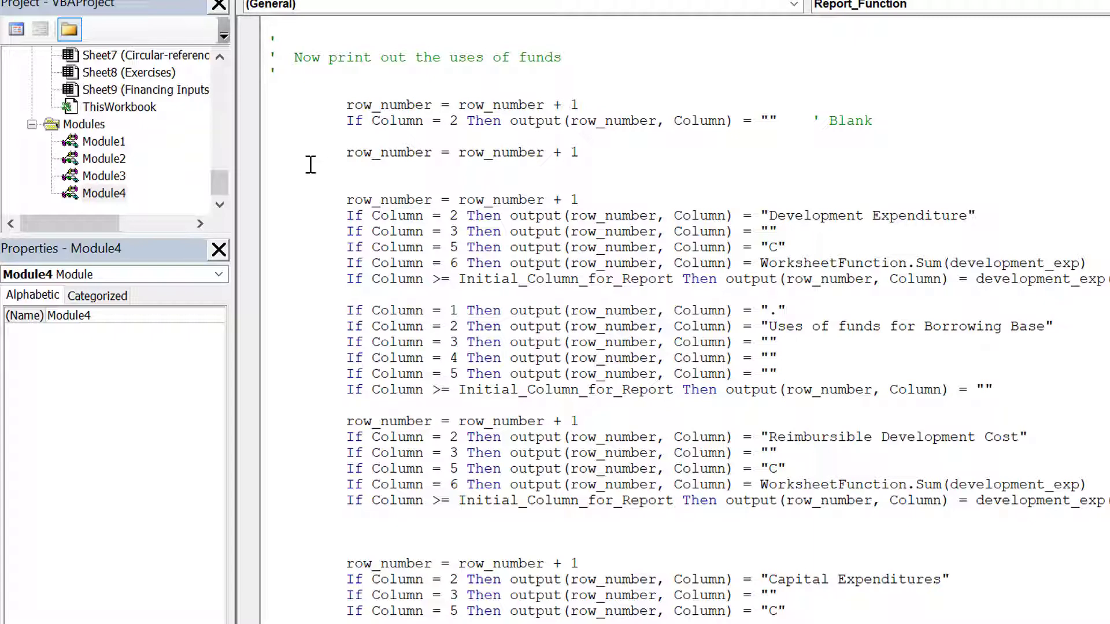
- Insert a blank line above the "Uses of funds for Borrowing Base" heading lines
{"action": "key", "text": "Home"}
{"action": "key", "text": "Up"}
{"action": "key", "text": "Return"}
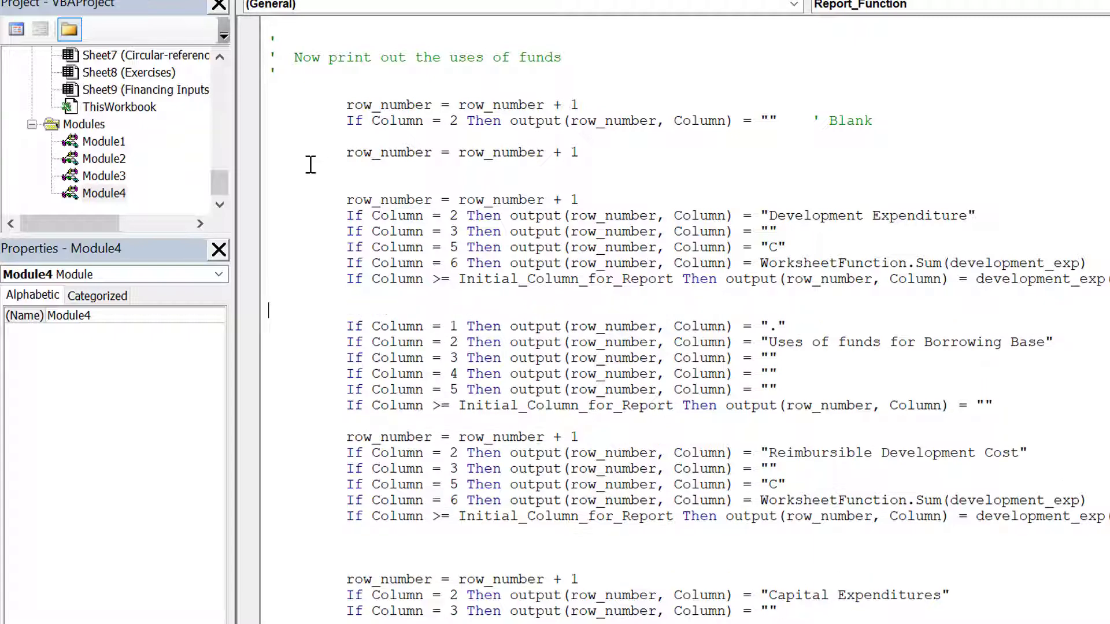
- Go back through Module4 from the uses of funds report code to the public variable declarations
{"action": "key", "text": "Up"}
{"action": "key", "text": "Down"}
{"action": "key", "text": "Down"}
{"action": "key", "text": "Down"}
{"action": "key", "text": "Down"}
{"action": "key", "text": "Down"}
{"action": "key", "text": "Down"}
{"action": "key", "text": "Down"}
{"action": "key", "text": "Down"}
{"action": "key", "text": "Down"}
{"action": "key", "text": "Down"}
{"action": "key", "text": "Down"}
{"action": "key", "text": "Down"}
{"action": "key", "text": "Page_Up"}
{"action": "key", "text": "Page_Up"}
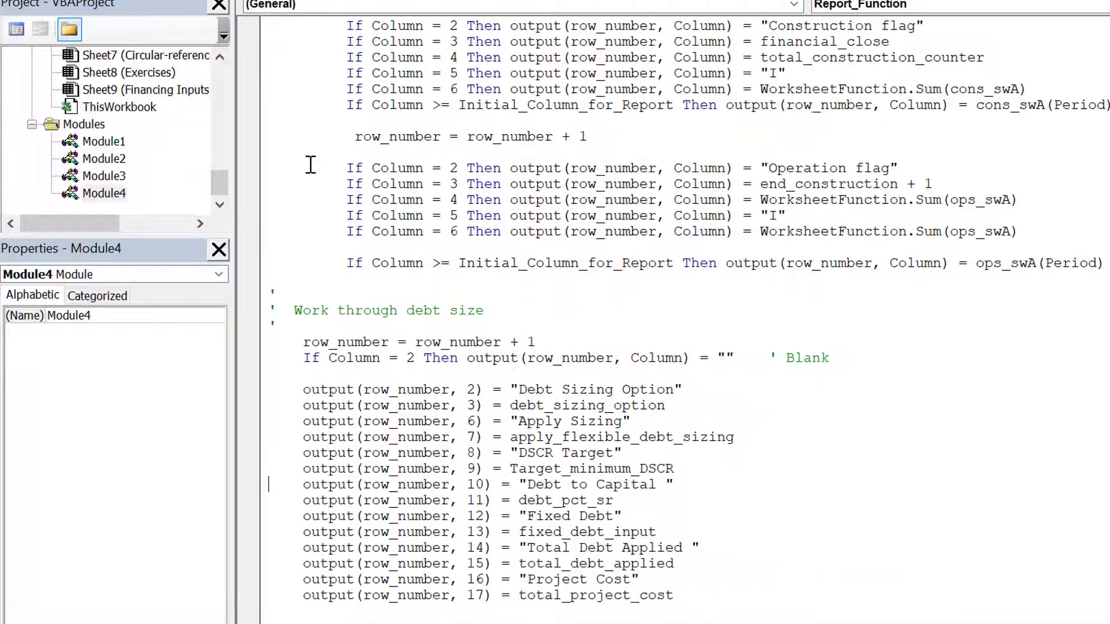
{"action": "key", "text": "Page_Up"}
{"action": "key", "text": "Page_Up"}
{"action": "key", "text": "Page_Up"}
{"action": "key", "text": "Page_Up"}
{"action": "key", "text": "Page_Up"}
{"action": "key", "text": "Page_Up"}
{"action": "key", "text": "Page_Up"}
{"action": "key", "text": "Page_Up"}
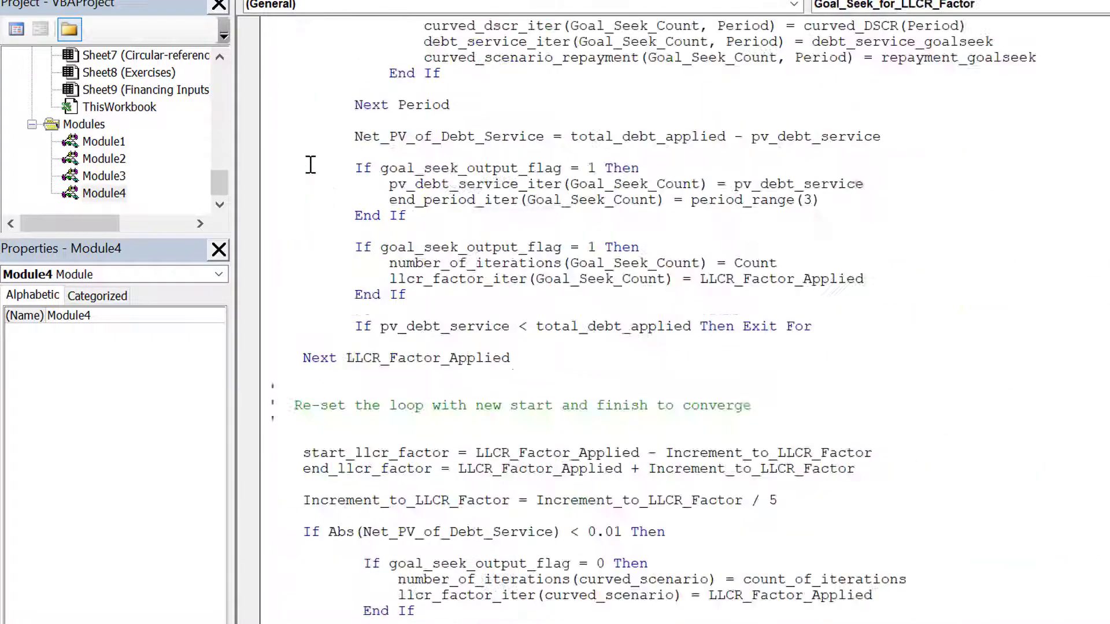
{"action": "key", "text": "Page_Up"}
{"action": "key", "text": "Page_Up"}
{"action": "key", "text": "Page_Up"}
{"action": "key", "text": "Page_Up"}
{"action": "key", "text": "Page_Up"}
{"action": "key", "text": "Page_Up"}
{"action": "key", "text": "Page_Up"}
{"action": "key", "text": "Page_Up"}
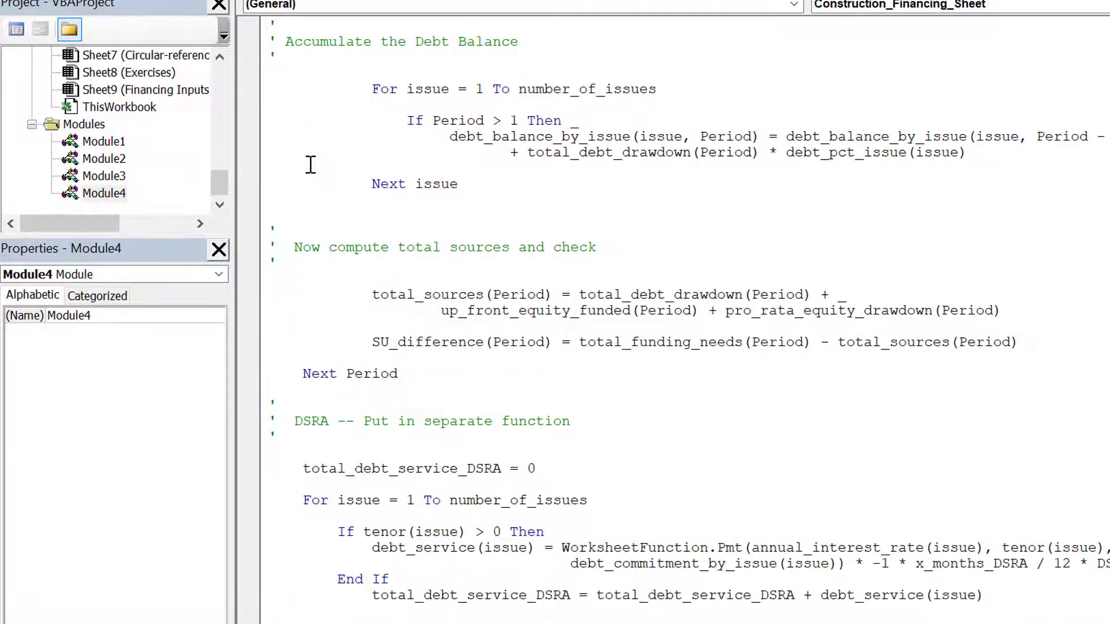
{"action": "key", "text": "Page_Up"}
{"action": "key", "text": "Page_Up"}
{"action": "key", "text": "Page_Up"}
{"action": "key", "text": "Page_Up"}
{"action": "key", "text": "Page_Up"}
{"action": "key", "text": "Page_Up"}
{"action": "key", "text": "Page_Up"}
{"action": "key", "text": "Page_Up"}
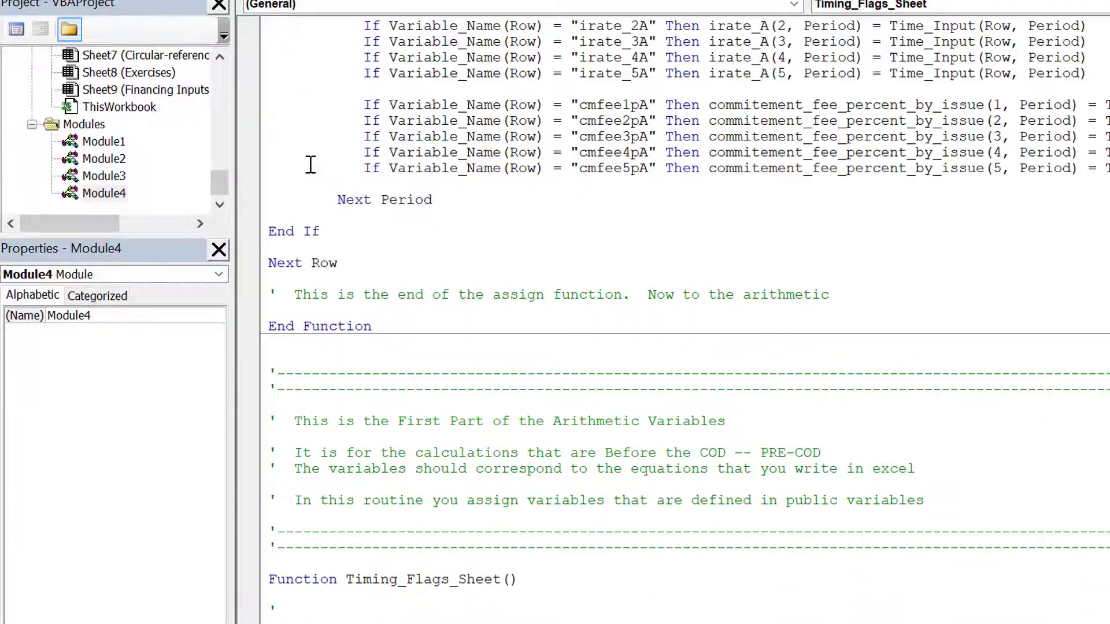
{"action": "key", "text": "Page_Up"}
{"action": "key", "text": "Page_Up"}
{"action": "key", "text": "Page_Up"}
{"action": "key", "text": "Page_Up"}
{"action": "key", "text": "Page_Up"}
{"action": "key", "text": "Page_Up"}
{"action": "key", "text": "Page_Up"}
{"action": "key", "text": "Page_Up"}
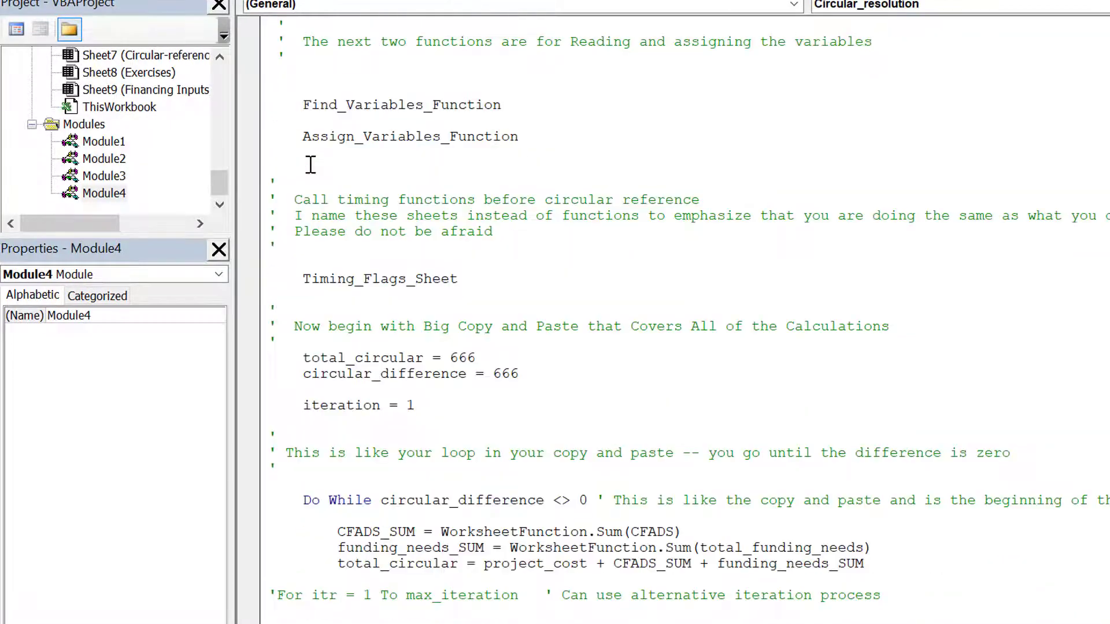
{"action": "key", "text": "Page_Up"}
{"action": "key", "text": "Page_Down"}
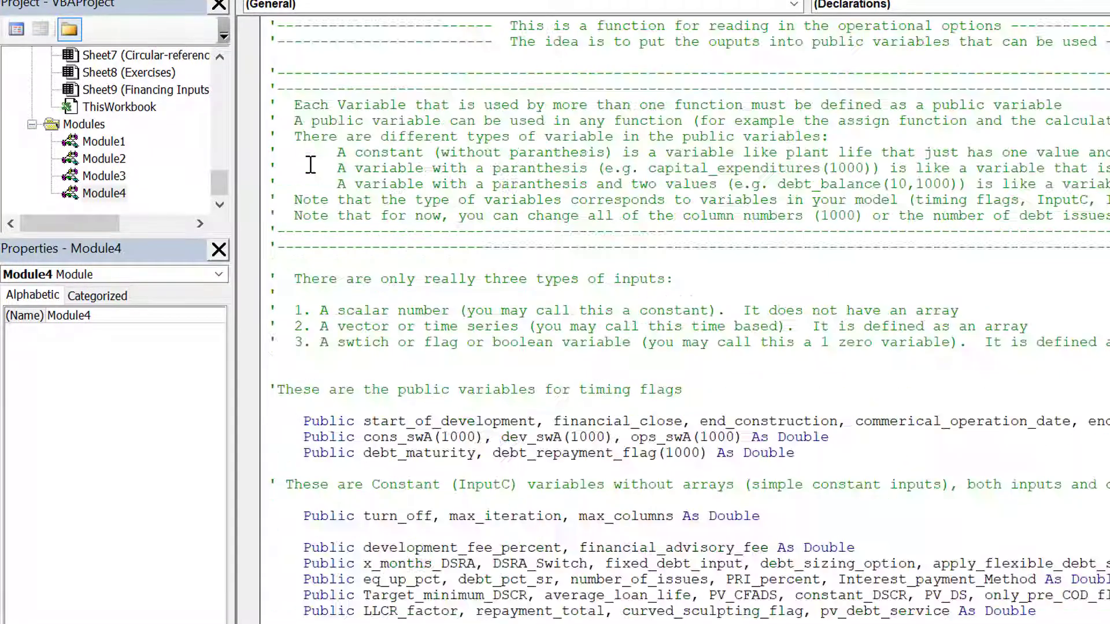
- Review the public variables declared for timing flags, constants, time based variables and two dimension arrays
{"action": "key", "text": "Down"}
{"action": "key", "text": "Down"}
{"action": "key", "text": "Down"}
{"action": "key", "text": "Down"}
{"action": "key", "text": "Down"}
{"action": "key", "text": "Down"}
{"action": "key", "text": "Down"}
{"action": "key", "text": "Down"}
{"action": "key", "text": "Down"}
{"action": "key", "text": "Down"}
{"action": "key", "text": "Down"}
{"action": "key", "text": "Down"}
{"action": "key", "text": "Down"}
{"action": "key", "text": "Down"}
{"action": "key", "text": "Down"}
{"action": "key", "text": "Down"}
{"action": "key", "text": "Down"}
{"action": "key", "text": "Down"}
{"action": "key", "text": "Down"}
{"action": "key", "text": "Down"}
{"action": "key", "text": "Down"}
{"action": "key", "text": "Down"}
{"action": "key", "text": "Down"}
{"action": "key", "text": "Down"}
{"action": "key", "text": "Down"}
{"action": "key", "text": "Down"}
{"action": "key", "text": "Down"}
{"action": "key", "text": "Down"}
{"action": "key", "text": "Down"}
{"action": "key", "text": "Down"}
{"action": "key", "text": "Down"}
{"action": "key", "text": "Down"}
{"action": "key", "text": "Down"}
{"action": "key", "text": "Down"}
{"action": "key", "text": "Down"}
{"action": "key", "text": "Down"}
{"action": "key", "text": "Down"}
{"action": "key", "text": "Down"}
{"action": "key", "text": "Down"}
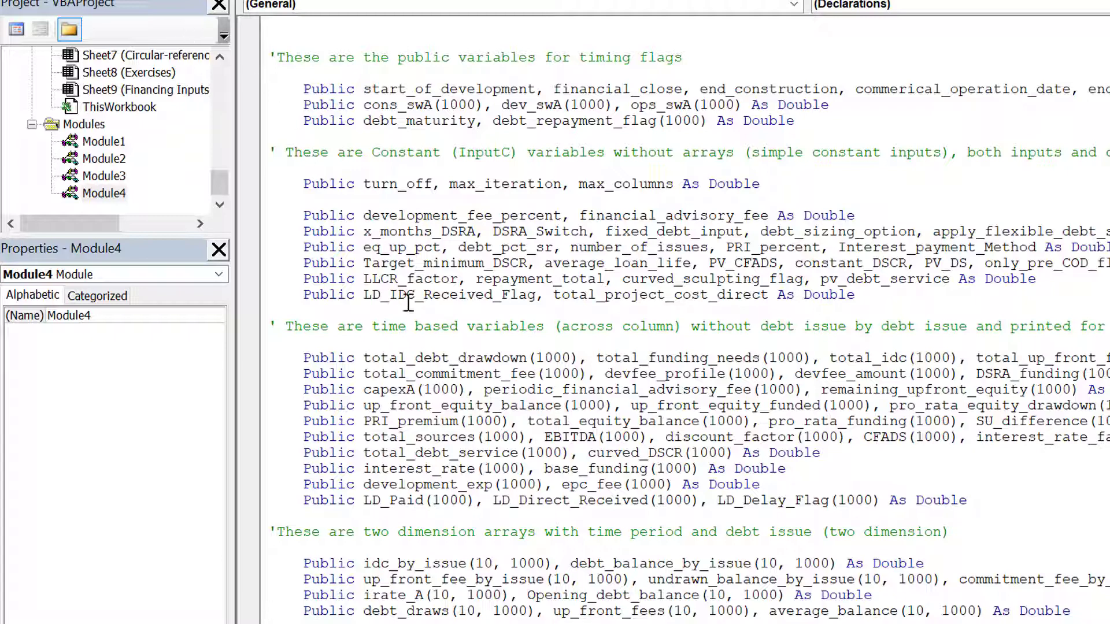
{"action": "left_click", "coordinate": [579, 326]}
{"action": "key", "text": "Left"}
{"action": "key", "text": "Left"}
{"action": "key", "text": "Left"}
{"action": "left_click", "coordinate": [581, 323]}
{"action": "type", "text": "(Input"}
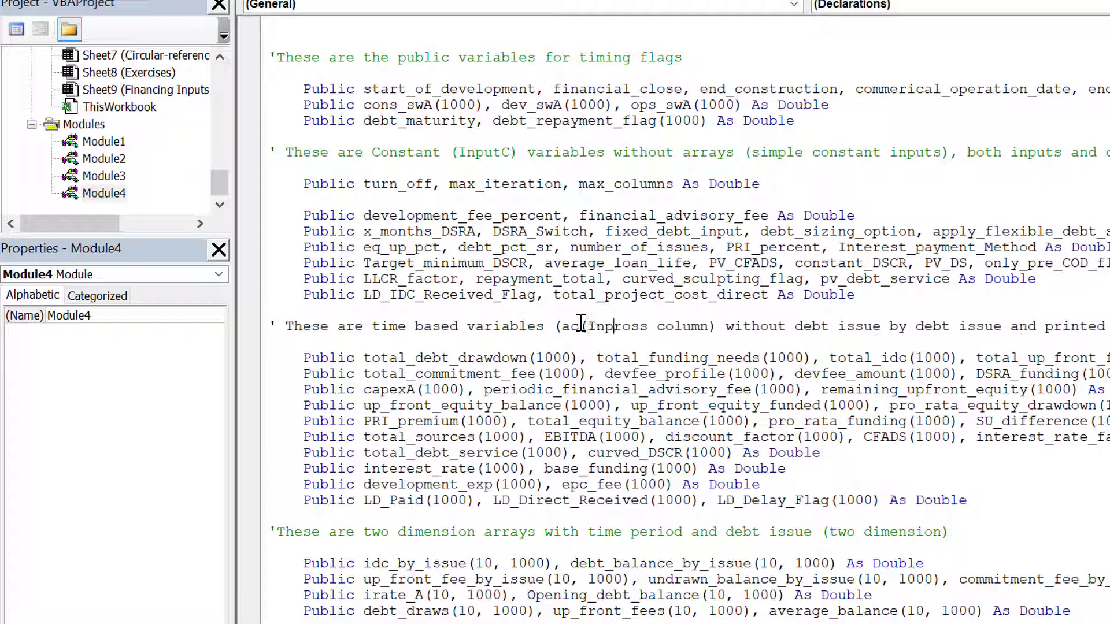
{"action": "key", "text": "BackSpace"}
{"action": "key", "text": "BackSpace"}
{"action": "key", "text": "BackSpace"}
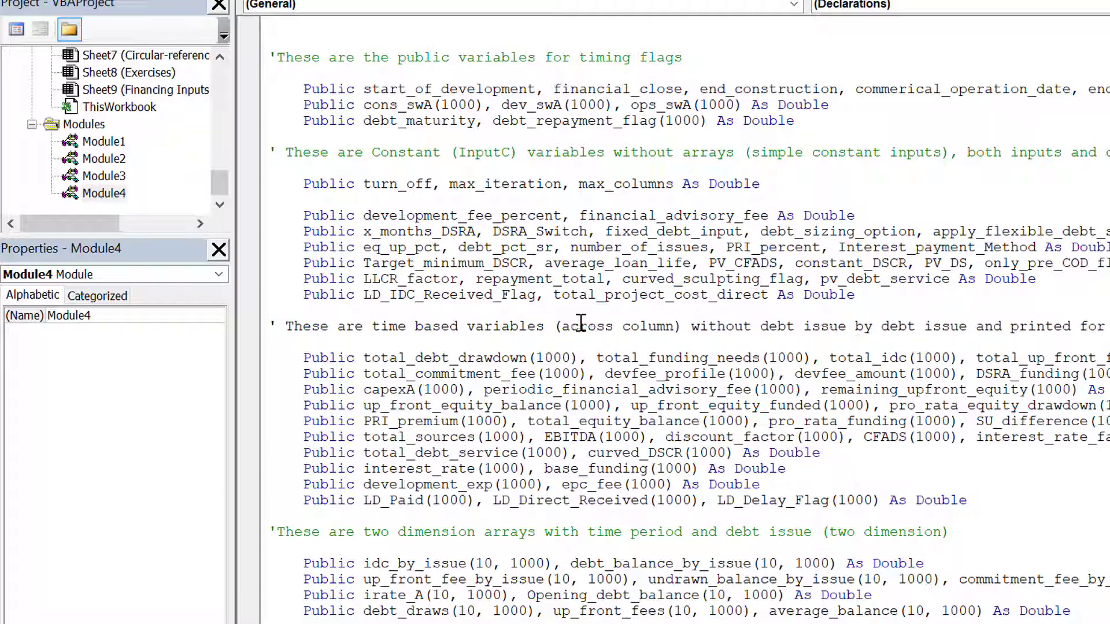
{"action": "type", "text": "c"}
- Insert "InputS" before "(across column)" in the comment heading the time based variable declarations, keeping "across" correctly spelled
{"action": "key", "text": "Home"}
{"action": "key", "text": "Down"}
{"action": "key", "text": "Up"}
{"action": "key", "text": "Right"}
{"action": "key", "text": "Right"}
{"action": "key", "text": "Right"}
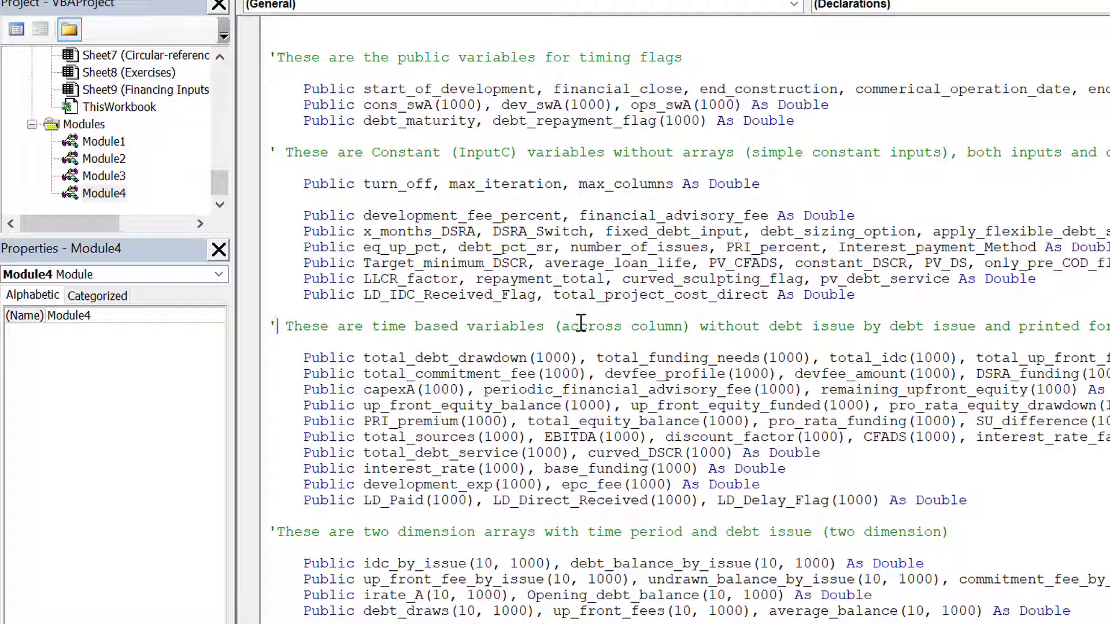
{"action": "key", "text": "Right"}
{"action": "key", "text": "Right"}
{"action": "key", "text": "Right"}
{"action": "key", "text": "Right"}
{"action": "key", "text": "Right"}
{"action": "key", "text": "Right"}
{"action": "key", "text": "Right"}
{"action": "key", "text": "Right"}
{"action": "key", "text": "Right"}
{"action": "key", "text": "Right"}
{"action": "key", "text": "Right"}
{"action": "key", "text": "Right"}
{"action": "key", "text": "Right"}
{"action": "key", "text": "Right"}
{"action": "key", "text": "Right"}
{"action": "key", "text": "Right"}
{"action": "key", "text": "Left"}
{"action": "key", "text": "Left"}
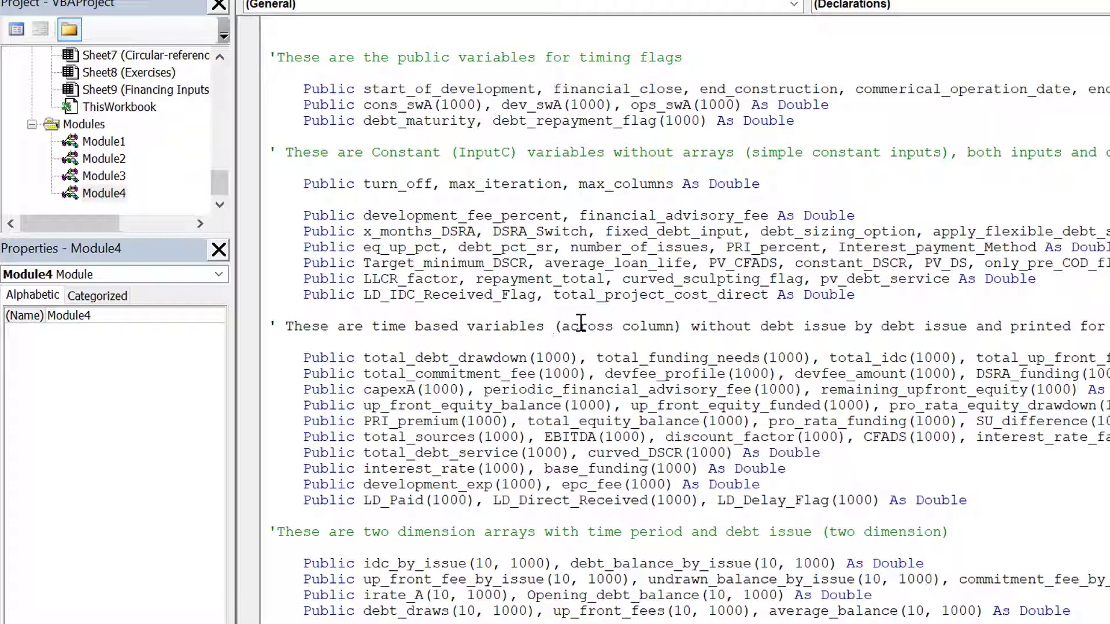
{"action": "type", "text": "9Input"}
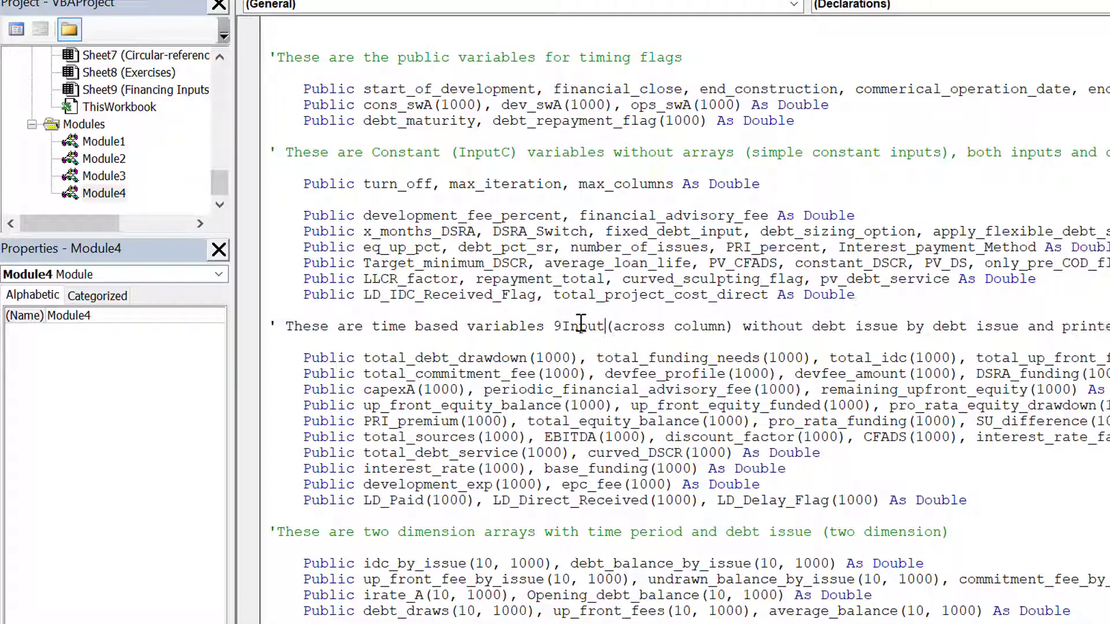
{"action": "key", "text": "BackSpace"}
{"action": "key", "text": "BackSpace"}
{"action": "key", "text": "BackSpace"}
{"action": "key", "text": "BackSpace"}
{"action": "key", "text": "BackSpace"}
{"action": "key", "text": "BackSpace"}
{"action": "type", "text": "In"}
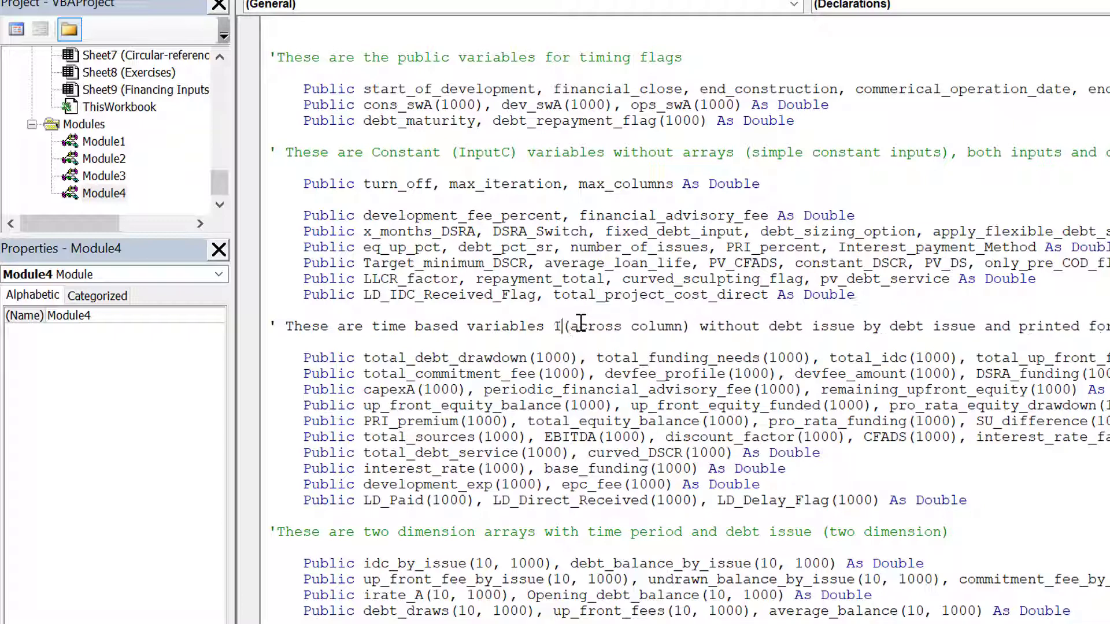
{"action": "type", "text": "putS"}
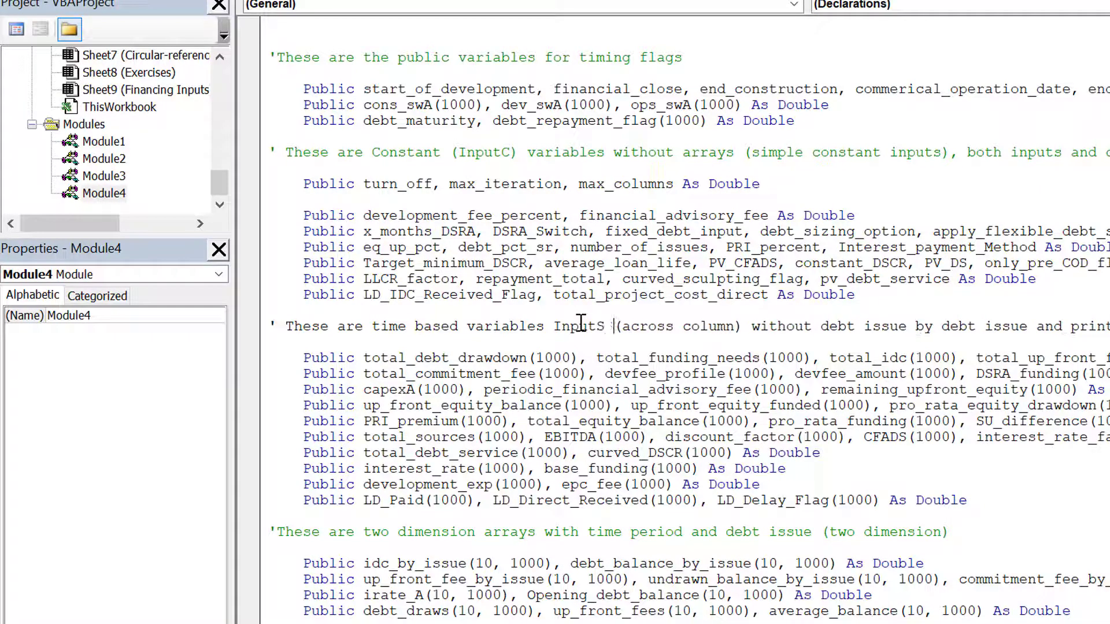
{"action": "key", "text": "Down"}
{"action": "key", "text": "Down"}
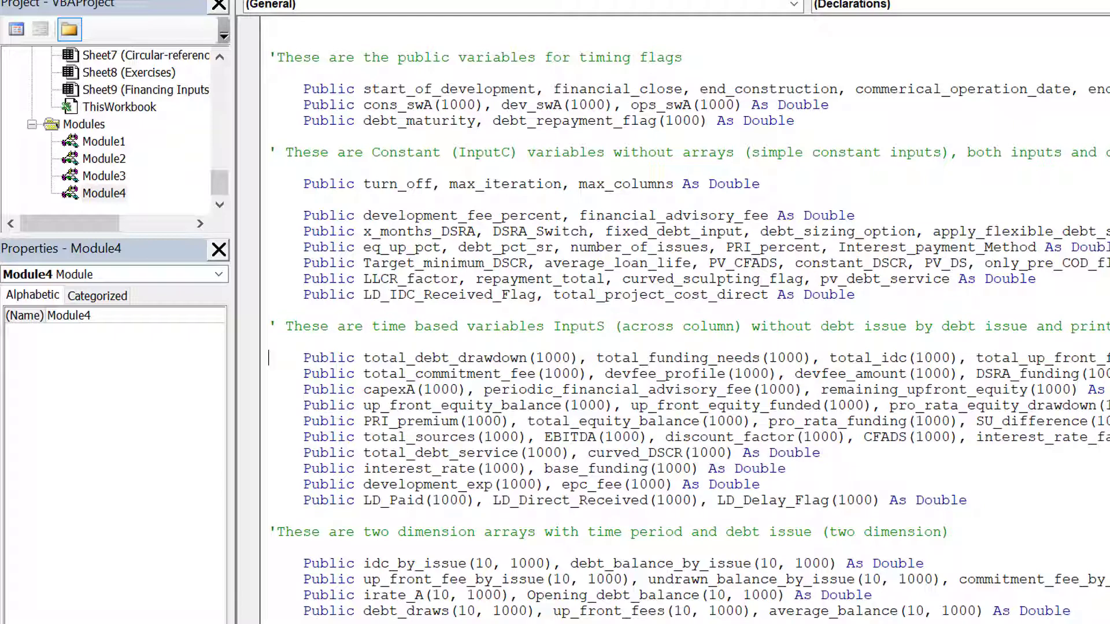
- Switch to the Off Shore Wind Model workbook in Excel and show the UDFInputs sheet
{"action": "mouse_move", "coordinate": [922, 623]}
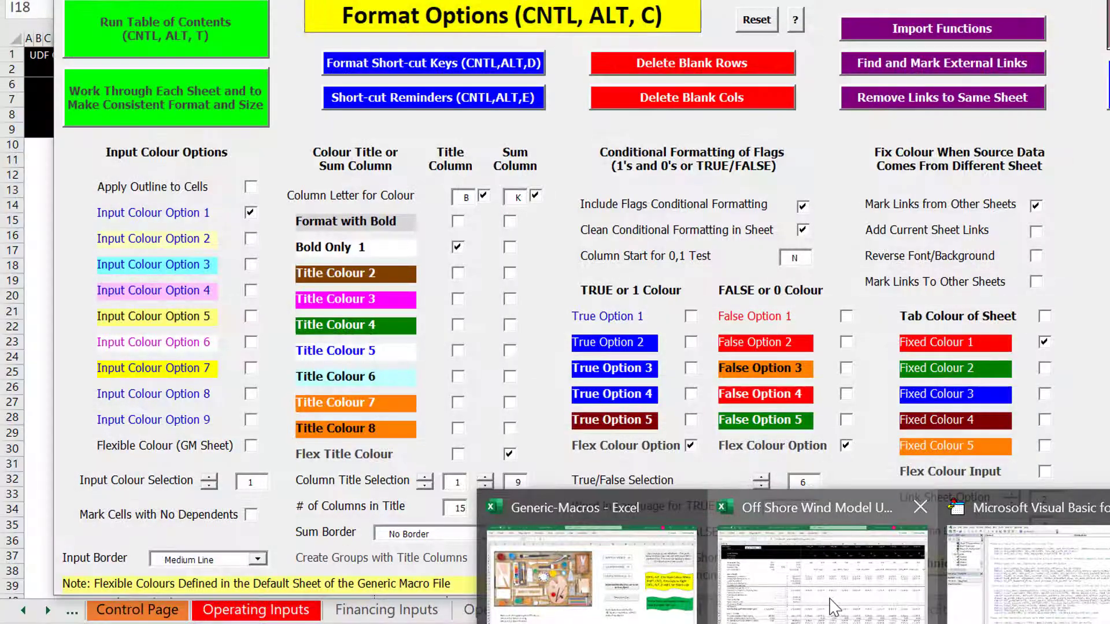
{"action": "left_click", "coordinate": [834, 607]}
{"action": "key", "text": "Left"}
{"action": "key", "text": "Left"}
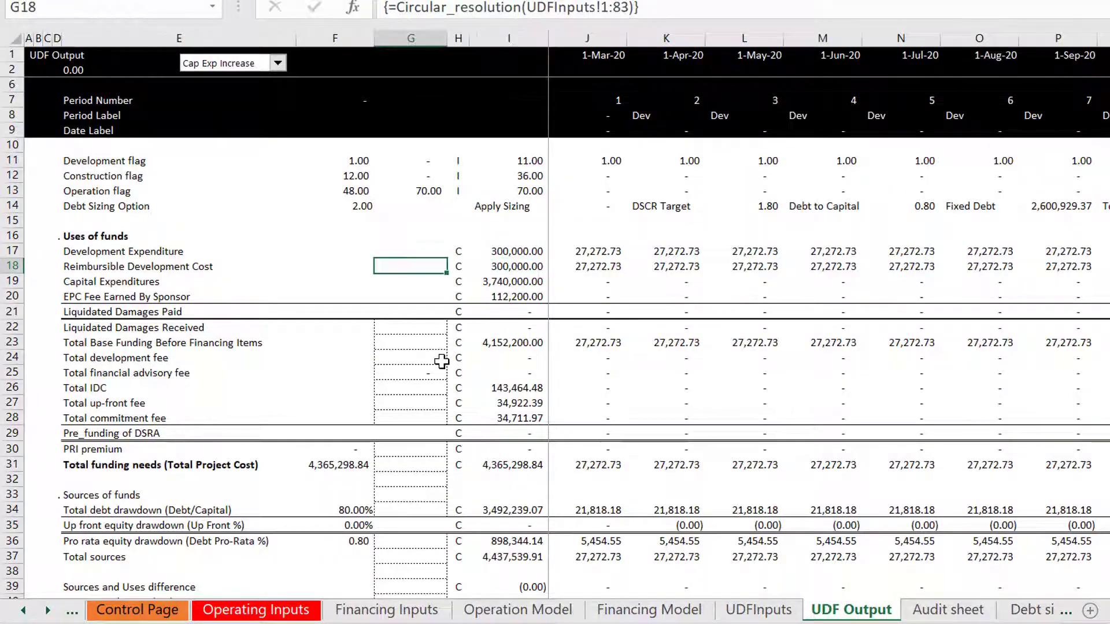
{"action": "key", "text": "Left"}
{"action": "key", "text": "Left"}
{"action": "key", "text": "ctrl+Page_Up"}
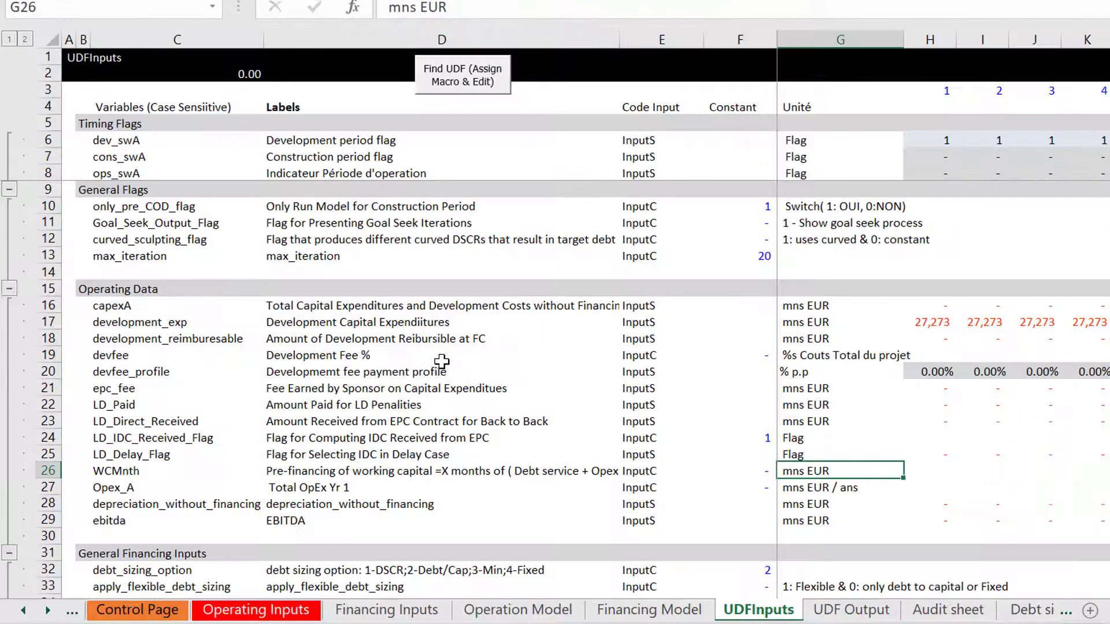
- Correct the development reimbursement variable name in cell C18 to development_reimbursable
{"action": "key", "text": "Left"}
{"action": "key", "text": "Up"}
{"action": "key", "text": "Up"}
{"action": "key", "text": "Up"}
{"action": "key", "text": "Up"}
{"action": "key", "text": "Up"}
{"action": "key", "text": "Up"}
{"action": "key", "text": "Left"}
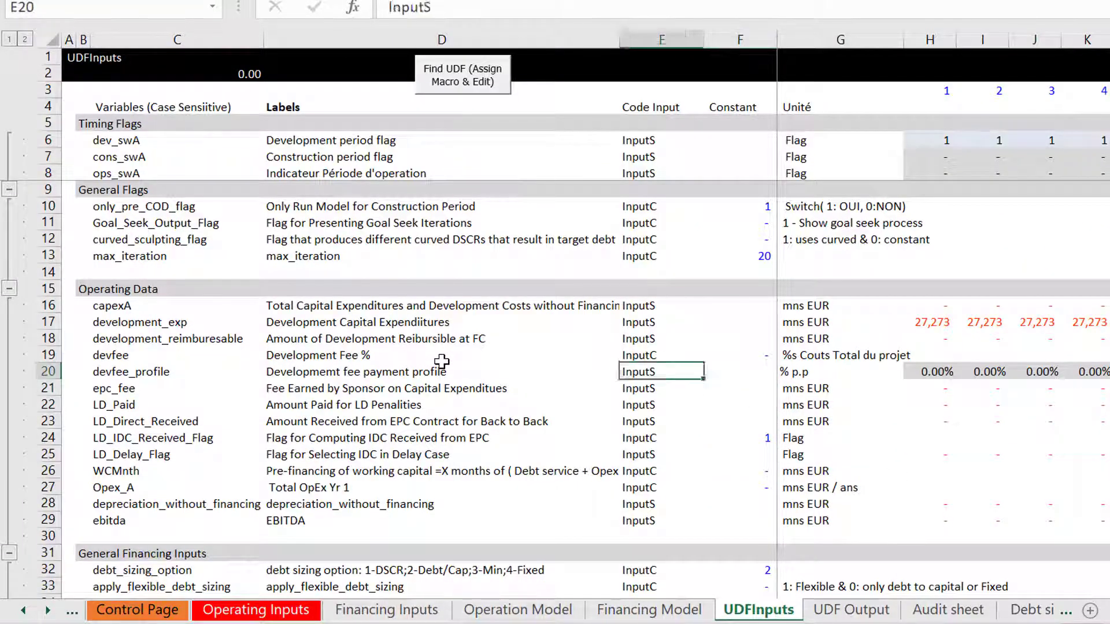
{"action": "key", "text": "Left"}
{"action": "key", "text": "Left"}
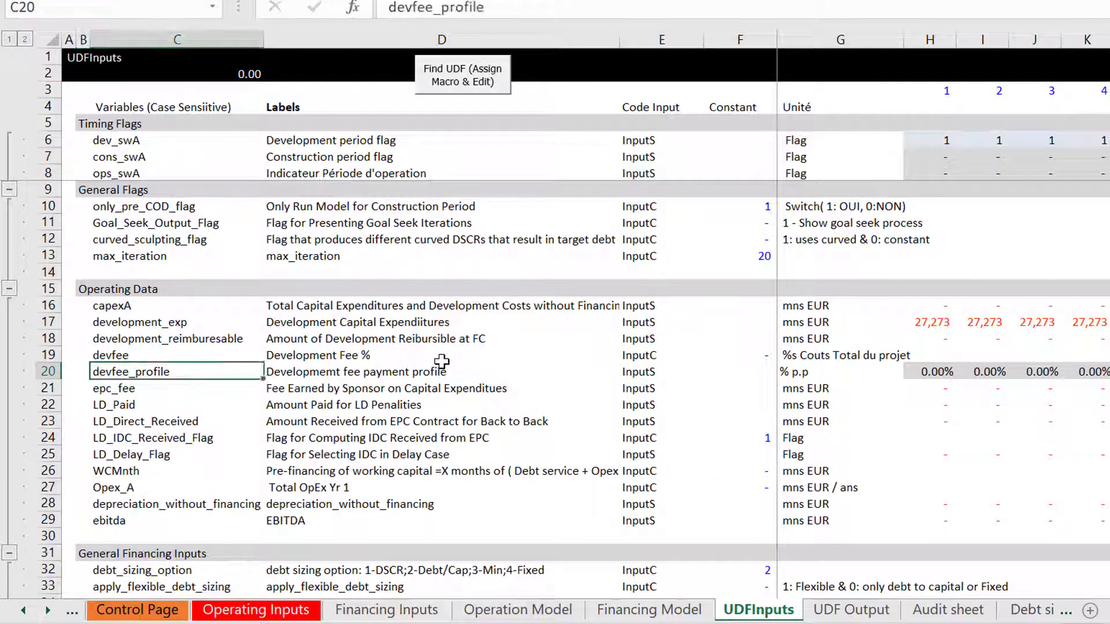
{"action": "key", "text": "Up"}
{"action": "key", "text": "Up"}
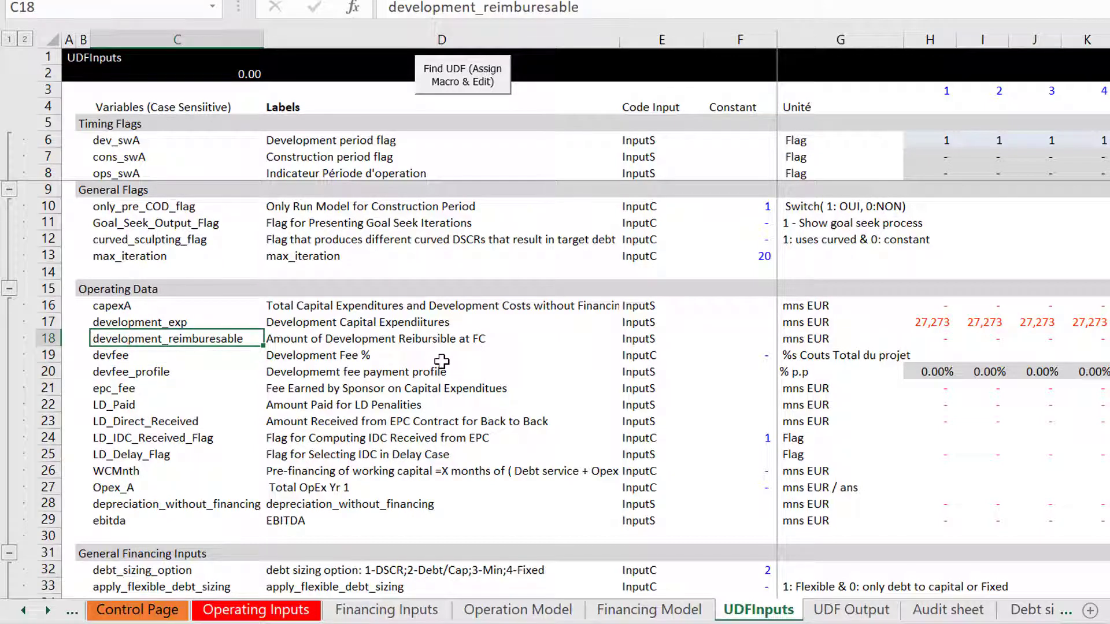
{"action": "key", "text": "F2"}
{"action": "key", "text": "Left"}
{"action": "key", "text": "Left"}
{"action": "key", "text": "Delete"}
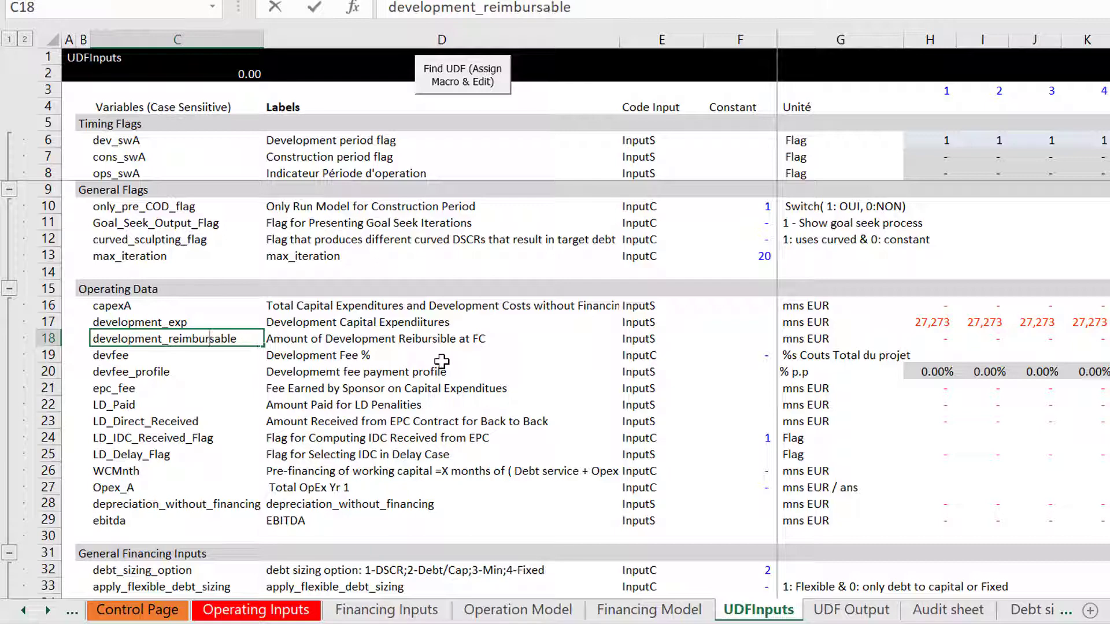
{"action": "key", "text": "Return"}
- Copy the development_reimbursable name from cell C18 and switch to the public variable declarations in the VBA editor
{"action": "key", "text": "Up"}
{"action": "key", "text": "Up"}
{"action": "key", "text": "Down"}
{"action": "key", "text": "ctrl+c"}
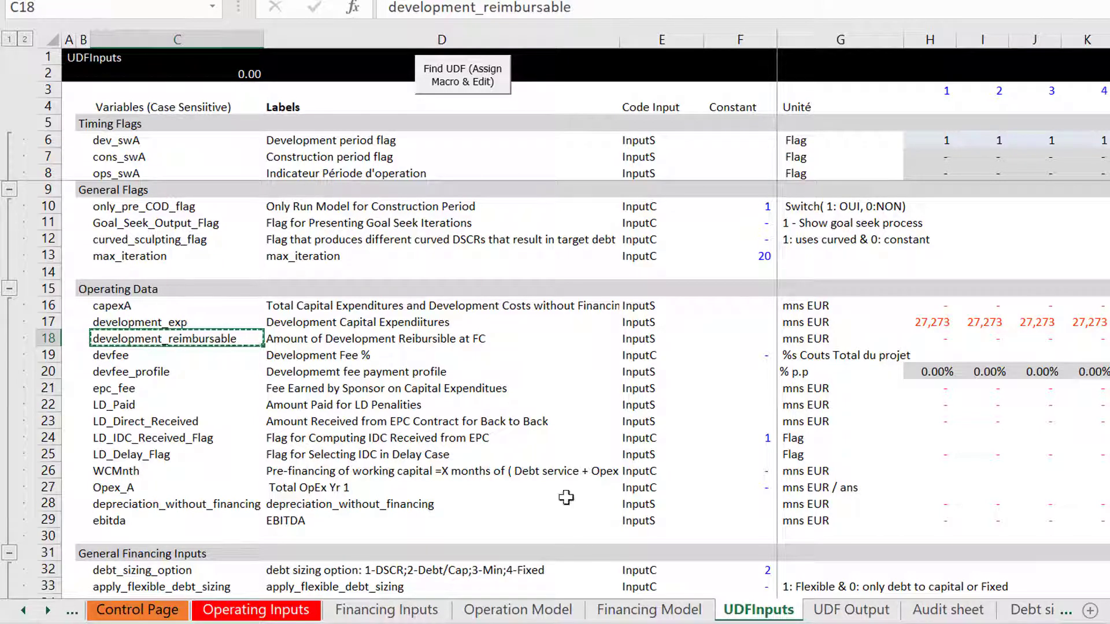
{"action": "left_click", "coordinate": [824, 623]}
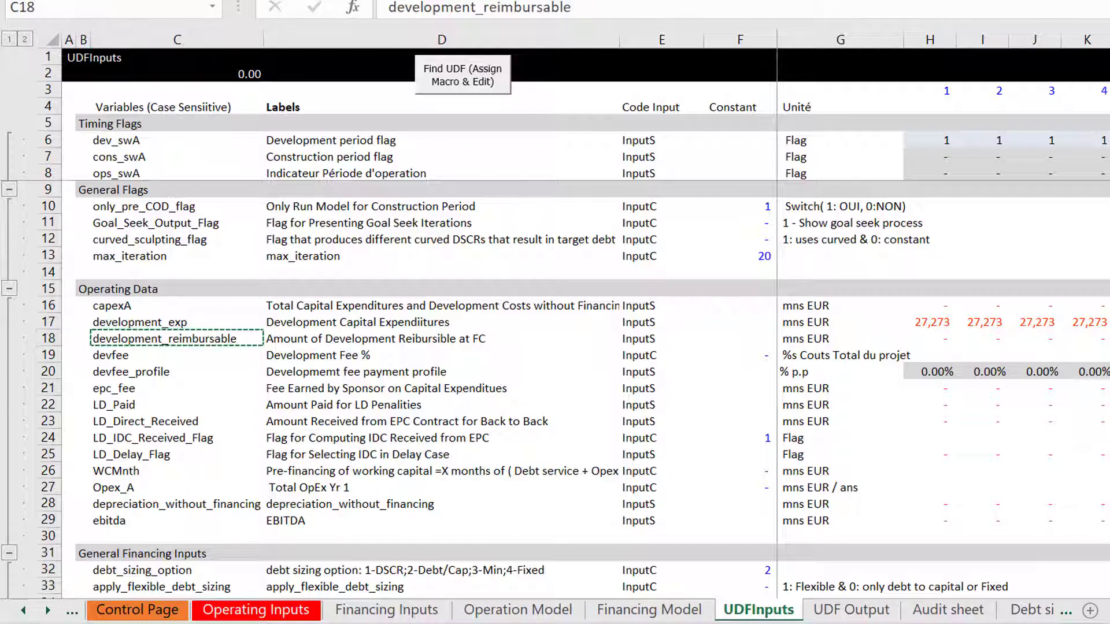
{"action": "left_click", "coordinate": [1052, 593]}
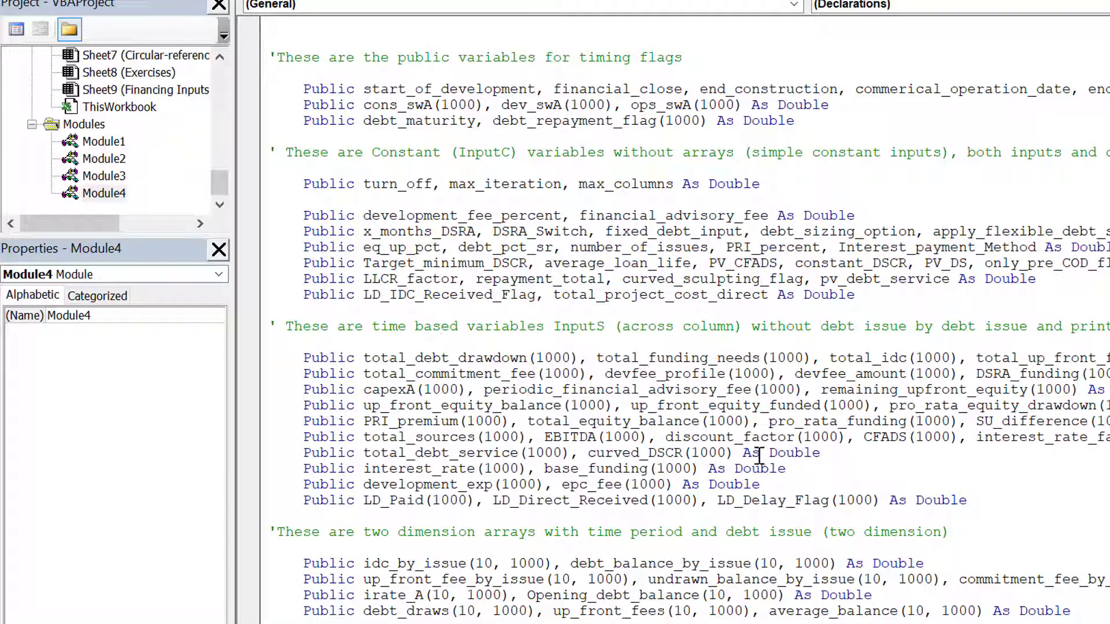
- Declare development_reimbursable(1000) after curved_DSCR(1000) in the time based public variables, keeping As Double on the same line
{"action": "type", "text": ","}
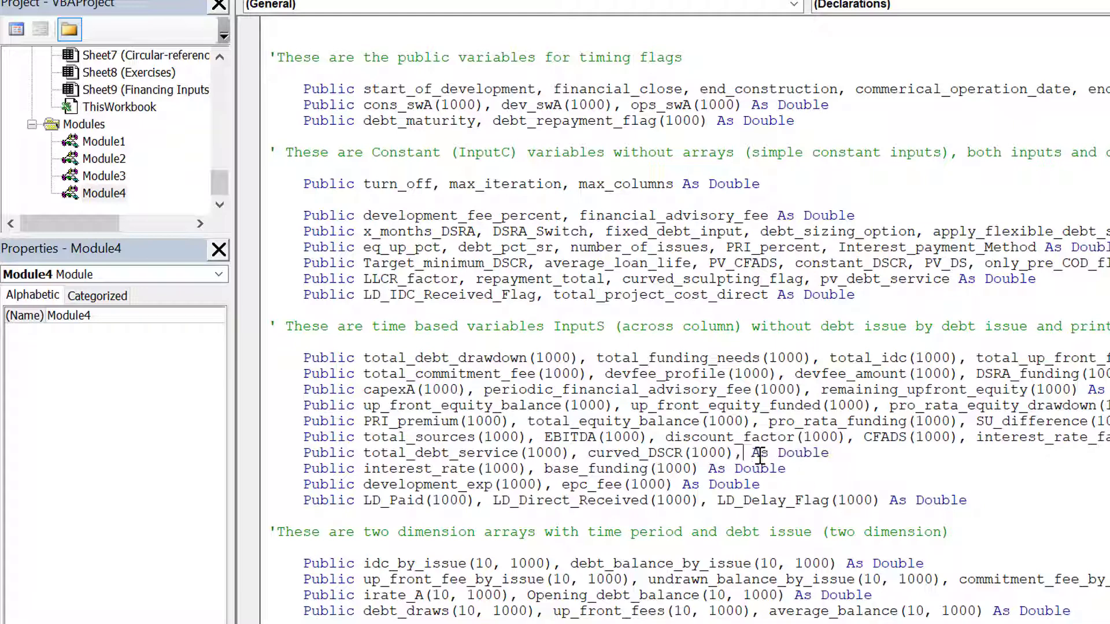
{"action": "key", "text": "ctrl+v"}
{"action": "key", "text": "Left"}
{"action": "key", "text": "Left"}
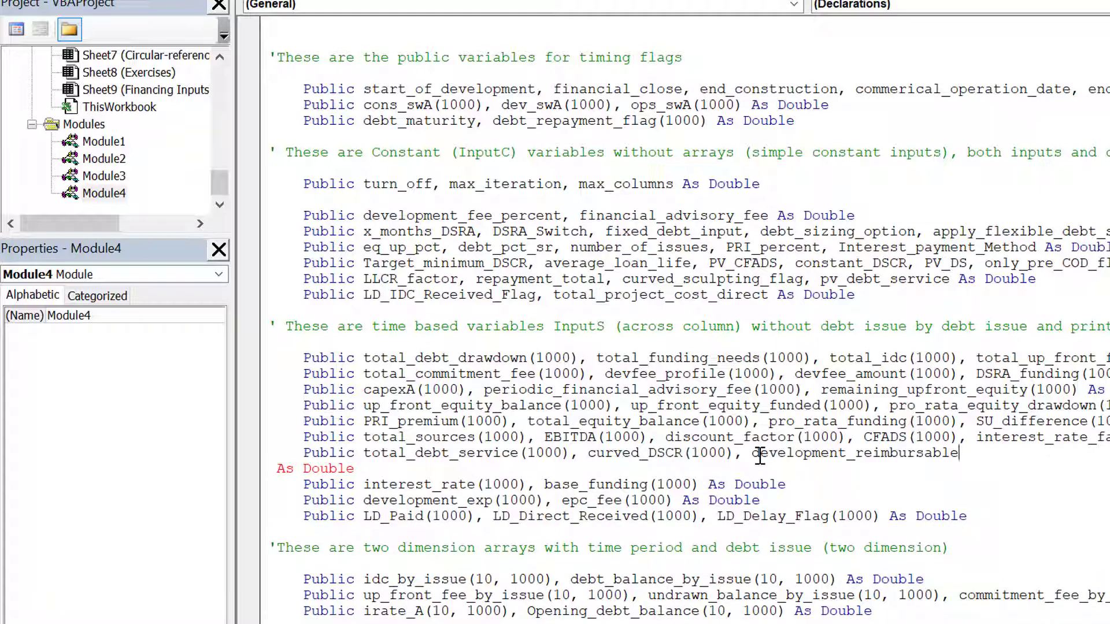
{"action": "key", "text": "Right"}
{"action": "type", "text": "(1000)"}
{"action": "key", "text": "Delete"}
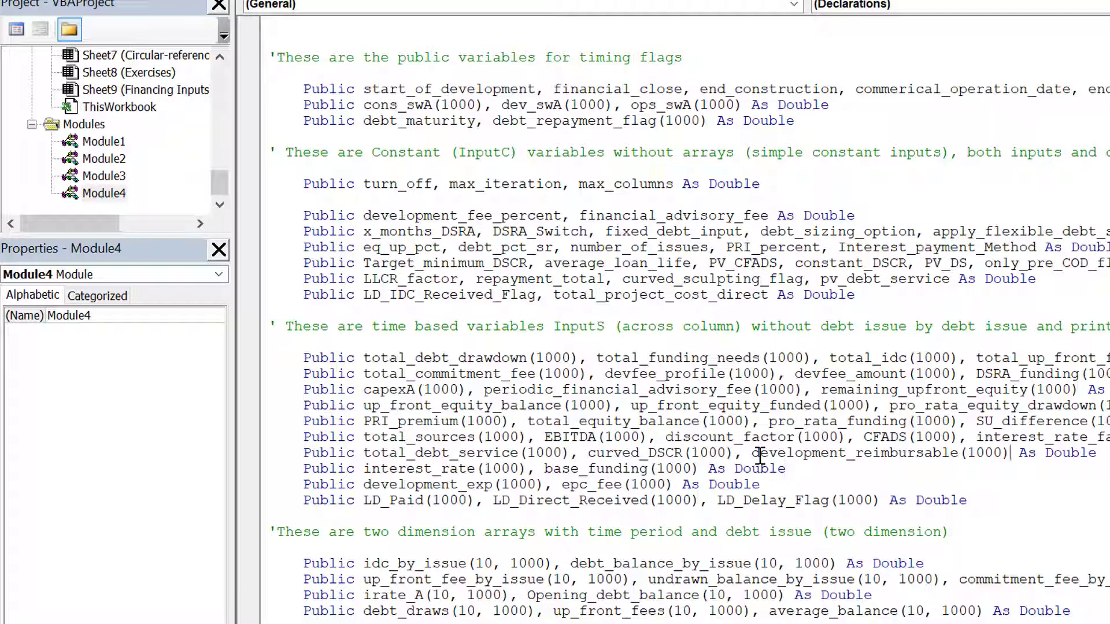
{"action": "key", "text": "Left"}
{"action": "left_click", "coordinate": [755, 452]}
{"action": "key", "text": "shift+Right"}
{"action": "key", "text": "shift+Right"}
{"action": "key", "text": "shift+Right"}
{"action": "key", "text": "shift+Right"}
{"action": "key", "text": "shift+Right"}
{"action": "key", "text": "shift+Right"}
{"action": "key", "text": "shift+Right"}
{"action": "key", "text": "shift+Right"}
{"action": "key", "text": "shift+Right"}
{"action": "key", "text": "shift+Right"}
{"action": "key", "text": "shift+Right"}
{"action": "key", "text": "shift+Right"}
{"action": "key", "text": "shift+Right"}
{"action": "key", "text": "shift+Right"}
{"action": "key", "text": "shift+Right"}
{"action": "key", "text": "shift+Right"}
{"action": "key", "text": "shift+Right"}
{"action": "key", "text": "shift+Right"}
{"action": "key", "text": "shift+Right"}
{"action": "key", "text": "shift+Right"}
{"action": "key", "text": "shift+Right"}
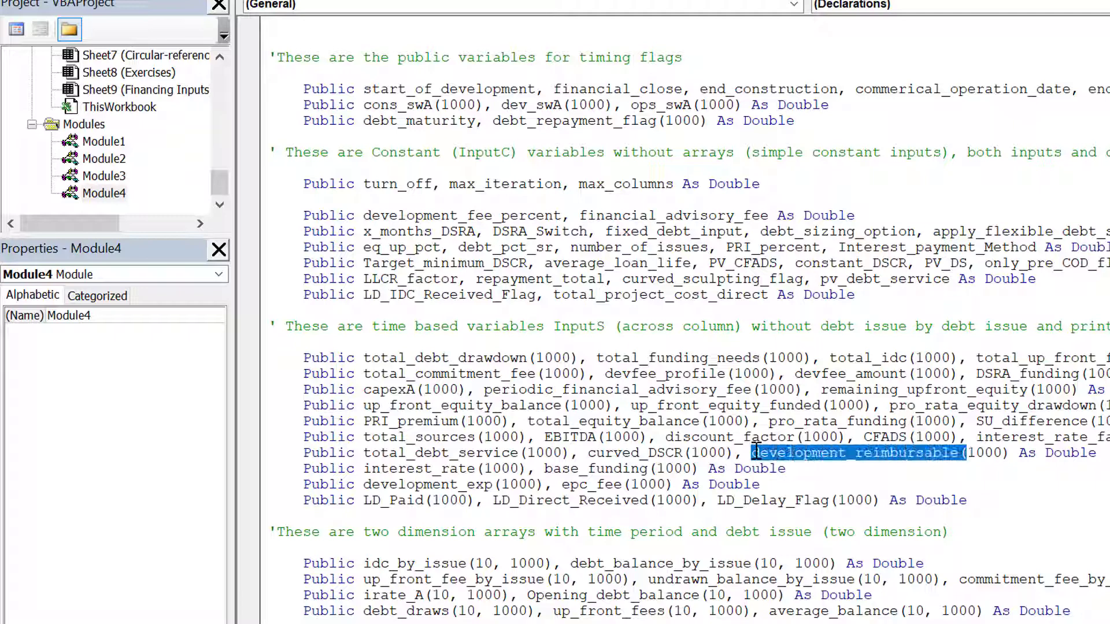
{"action": "key", "text": "Right"}
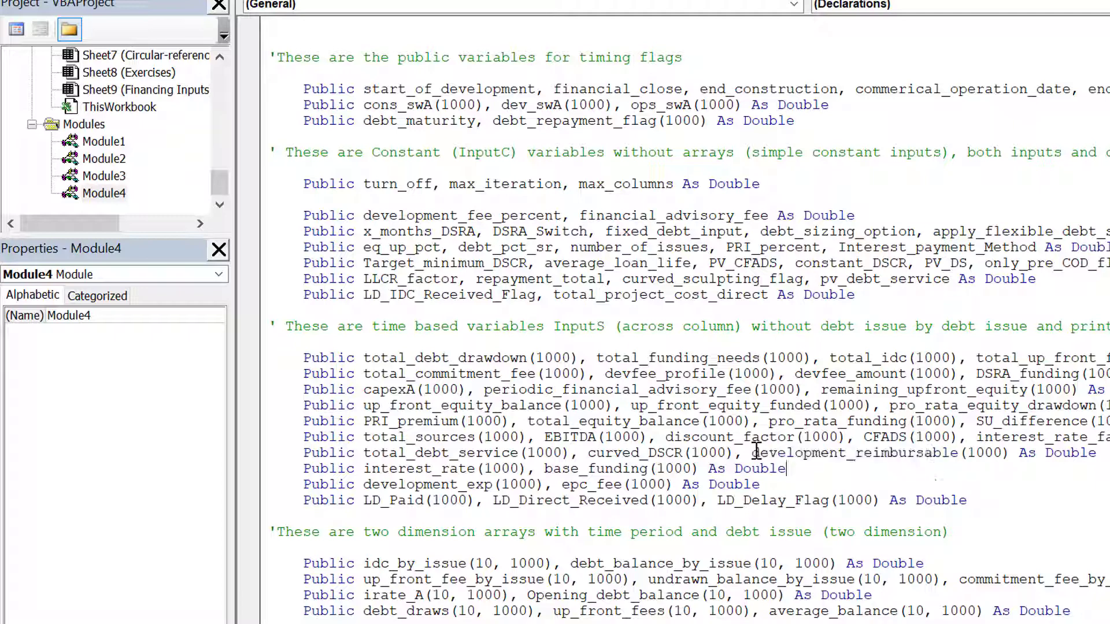
- Select only the name development_reimbursable, without its (1000), in the public declaration
{"action": "key", "text": "Left"}
{"action": "key", "text": "Left"}
{"action": "key", "text": "Left"}
{"action": "key", "text": "Left"}
{"action": "key", "text": "Left"}
{"action": "key", "text": "Left"}
{"action": "key", "text": "Left"}
{"action": "key", "text": "Left"}
{"action": "key", "text": "Left"}
{"action": "key", "text": "Left"}
{"action": "key", "text": "Left"}
{"action": "key", "text": "Left"}
{"action": "key", "text": "Left"}
{"action": "key", "text": "Left"}
{"action": "key", "text": "Left"}
{"action": "key", "text": "Left"}
{"action": "key", "text": "Left"}
{"action": "key", "text": "Left"}
{"action": "key", "text": "Left"}
{"action": "key", "text": "Left"}
{"action": "key", "text": "Left"}
{"action": "key", "text": "Left"}
{"action": "key", "text": "Left"}
{"action": "key", "text": "Left"}
{"action": "key", "text": "shift+Right"}
{"action": "key", "text": "shift+Right"}
{"action": "key", "text": "shift+Right"}
{"action": "key", "text": "shift+Right"}
{"action": "key", "text": "shift+Right"}
{"action": "key", "text": "shift+Right"}
{"action": "key", "text": "shift+Right"}
{"action": "key", "text": "shift+Right"}
{"action": "key", "text": "shift+Right"}
{"action": "key", "text": "shift+Right"}
{"action": "key", "text": "shift+Right"}
{"action": "key", "text": "shift+Right"}
{"action": "key", "text": "shift+Right"}
{"action": "key", "text": "shift+Right"}
{"action": "key", "text": "shift+Right"}
{"action": "key", "text": "shift+Right"}
{"action": "key", "text": "shift+Right"}
{"action": "key", "text": "shift+Right"}
{"action": "key", "text": "shift+Right"}
{"action": "key", "text": "shift+Right"}
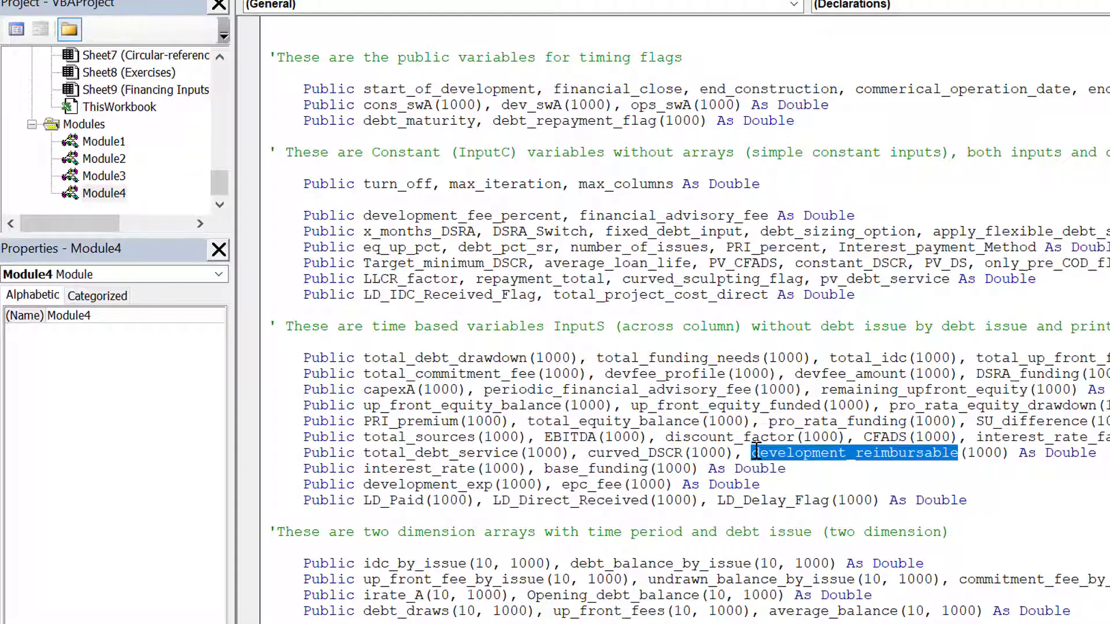
- Go through Module4 from the public declarations to the InputS variable assignments in Assign_Variables_Function
{"action": "key", "text": "Down"}
{"action": "key", "text": "Down"}
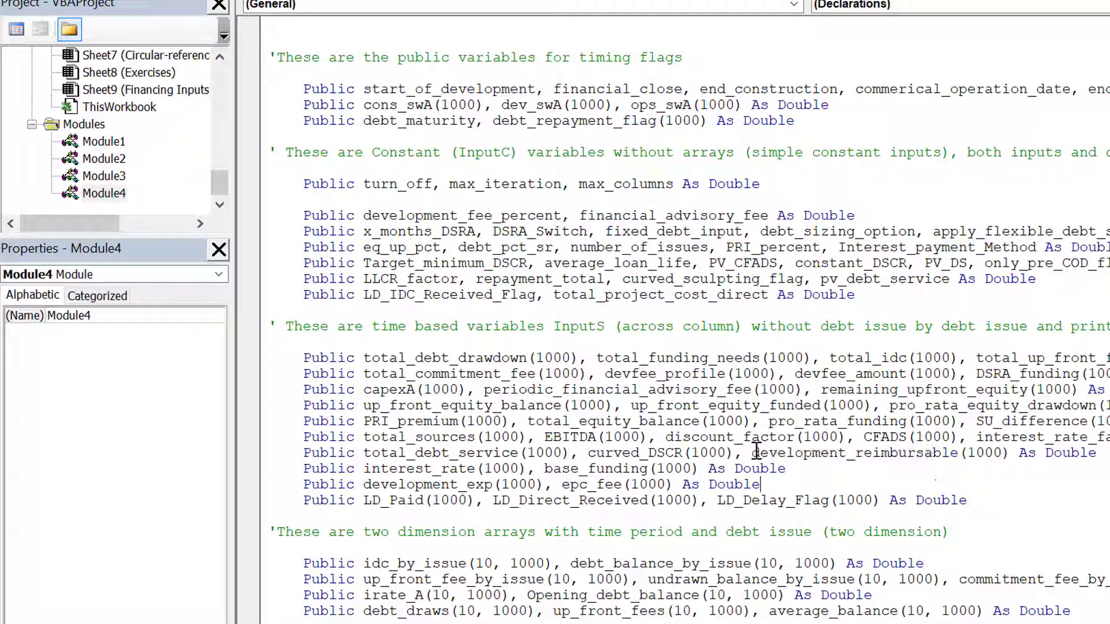
{"action": "key", "text": "Page_Down"}
{"action": "key", "text": "Page_Down"}
{"action": "key", "text": "Page_Down"}
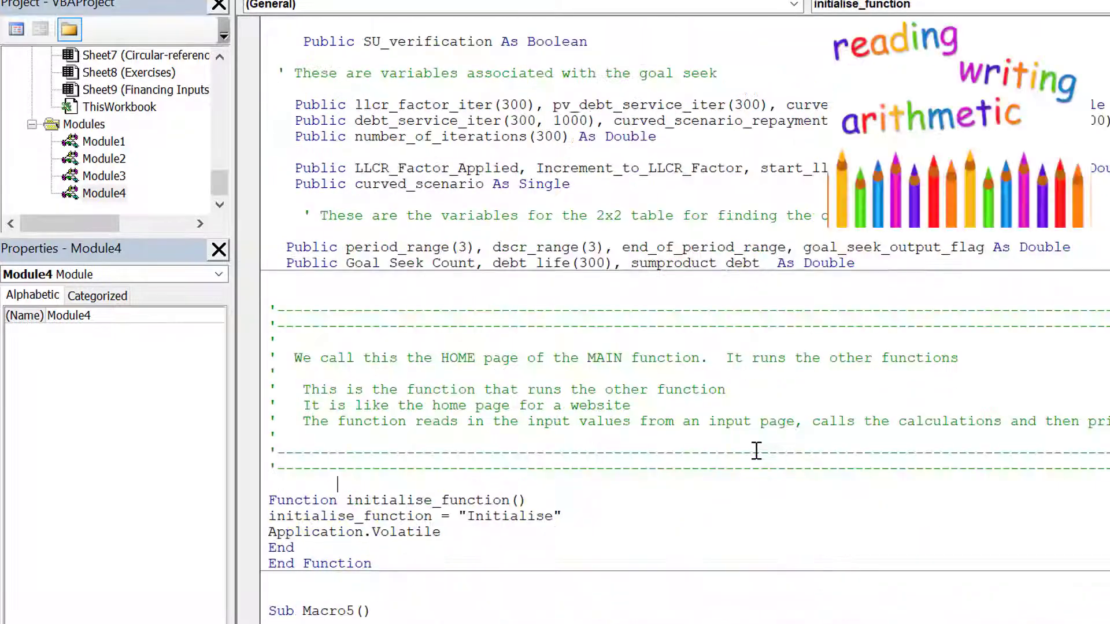
{"action": "key", "text": "Page_Down"}
{"action": "key", "text": "Page_Down"}
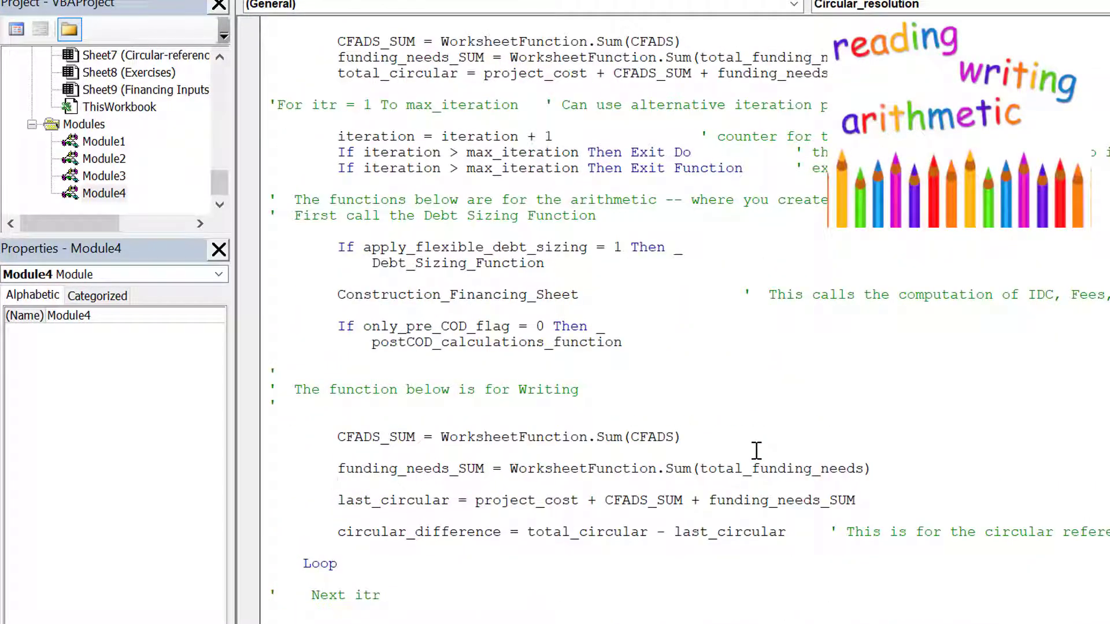
{"action": "key", "text": "Page_Down"}
{"action": "key", "text": "Page_Down"}
{"action": "key", "text": "Page_Down"}
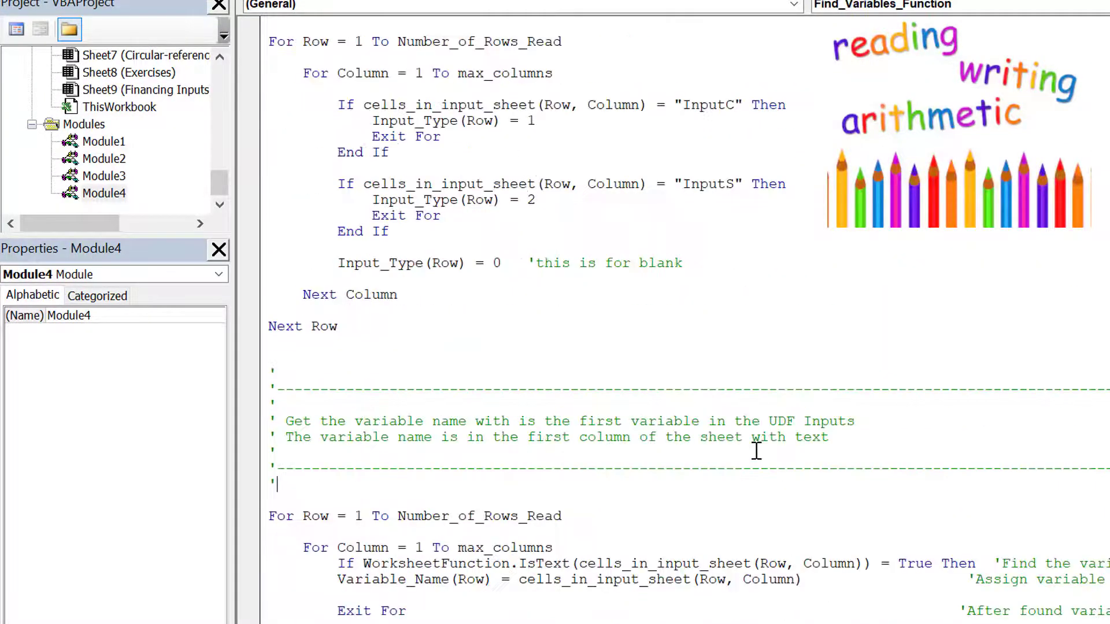
{"action": "key", "text": "Page_Down"}
{"action": "key", "text": "Page_Down"}
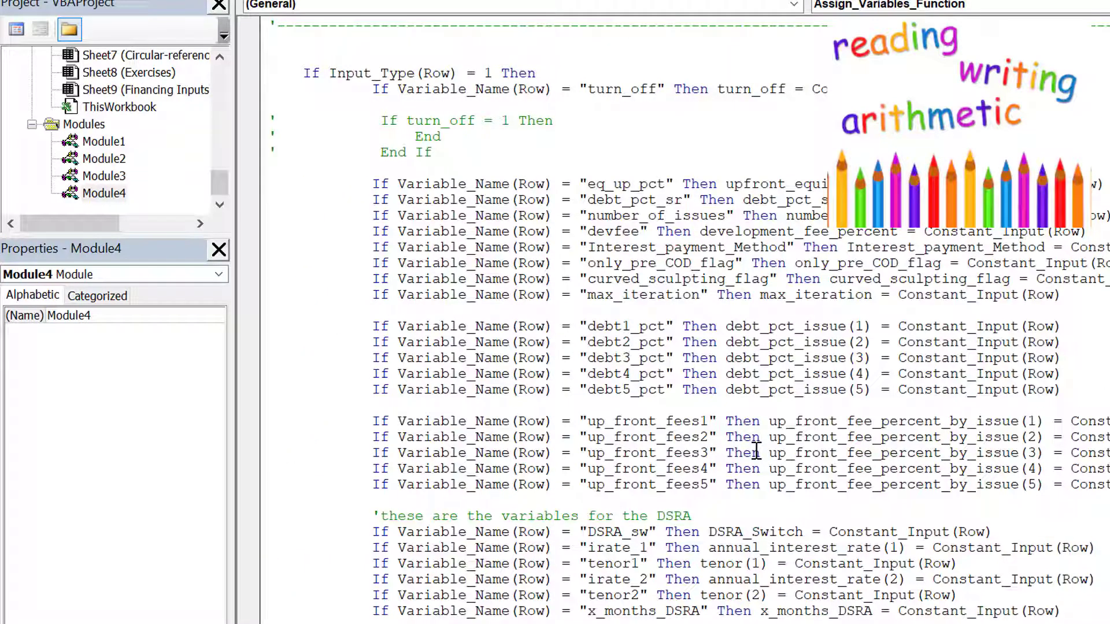
{"action": "key", "text": "Page_Down"}
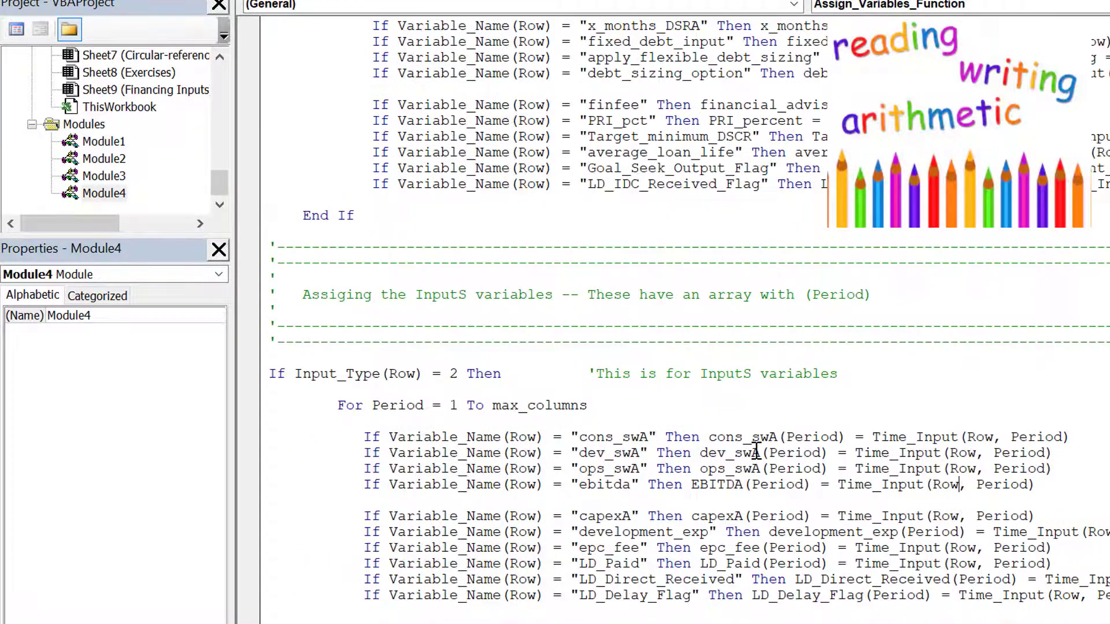
- Examine the time based assignments in the Input_Type(Row) = 2 block, from cons_swA down to the closing End If
{"action": "key", "text": "Up"}
{"action": "key", "text": "Up"}
{"action": "key", "text": "Down"}
{"action": "key", "text": "Down"}
{"action": "key", "text": "Down"}
{"action": "key", "text": "Down"}
{"action": "key", "text": "Down"}
{"action": "key", "text": "Down"}
{"action": "key", "text": "Down"}
{"action": "key", "text": "Down"}
{"action": "key", "text": "Down"}
{"action": "key", "text": "Down"}
{"action": "key", "text": "Down"}
{"action": "key", "text": "Down"}
{"action": "key", "text": "Down"}
{"action": "key", "text": "Down"}
{"action": "key", "text": "Down"}
{"action": "key", "text": "Down"}
{"action": "key", "text": "Down"}
{"action": "key", "text": "Down"}
{"action": "key", "text": "Down"}
{"action": "key", "text": "Down"}
{"action": "key", "text": "Down"}
{"action": "key", "text": "Return"}
{"action": "key", "text": "BackSpace"}
{"action": "key", "text": "BackSpace"}
{"action": "type", "text": "End If"}
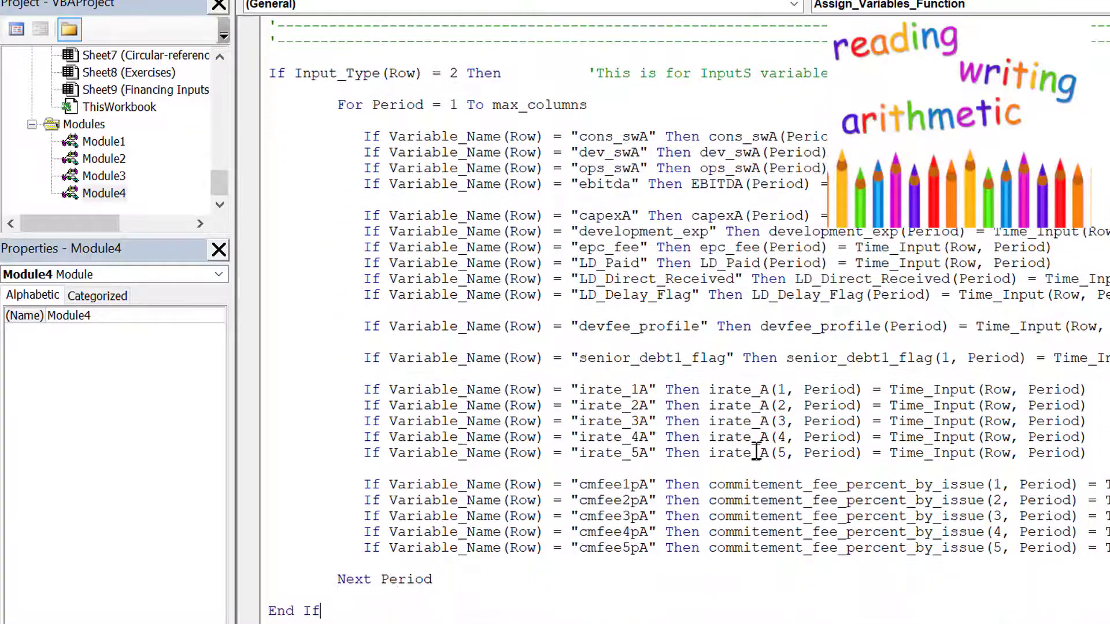
- Insert two blank lines below the development_exp assignment in the InputS block of Assign_Variables_Function
{"action": "key", "text": "Up"}
{"action": "key", "text": "Up"}
{"action": "key", "text": "Up"}
{"action": "key", "text": "Up"}
{"action": "key", "text": "Up"}
{"action": "key", "text": "Up"}
{"action": "key", "text": "Up"}
{"action": "key", "text": "Up"}
{"action": "key", "text": "Up"}
{"action": "key", "text": "Up"}
{"action": "key", "text": "Up"}
{"action": "key", "text": "Up"}
{"action": "key", "text": "Up"}
{"action": "key", "text": "Up"}
{"action": "key", "text": "Up"}
{"action": "key", "text": "Up"}
{"action": "key", "text": "Up"}
{"action": "key", "text": "Up"}
{"action": "key", "text": "Up"}
{"action": "key", "text": "Up"}
{"action": "key", "text": "Up"}
{"action": "key", "text": "Up"}
{"action": "key", "text": "Return"}
{"action": "key", "text": "Return"}
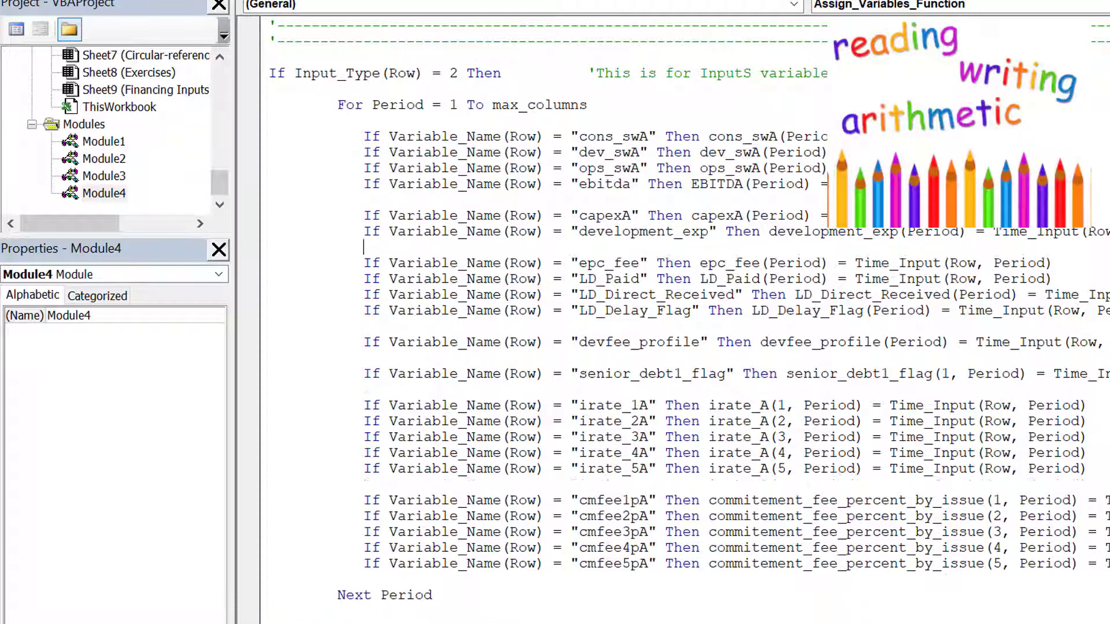
{"action": "key", "text": "Up"}
{"action": "key", "text": "Up"}
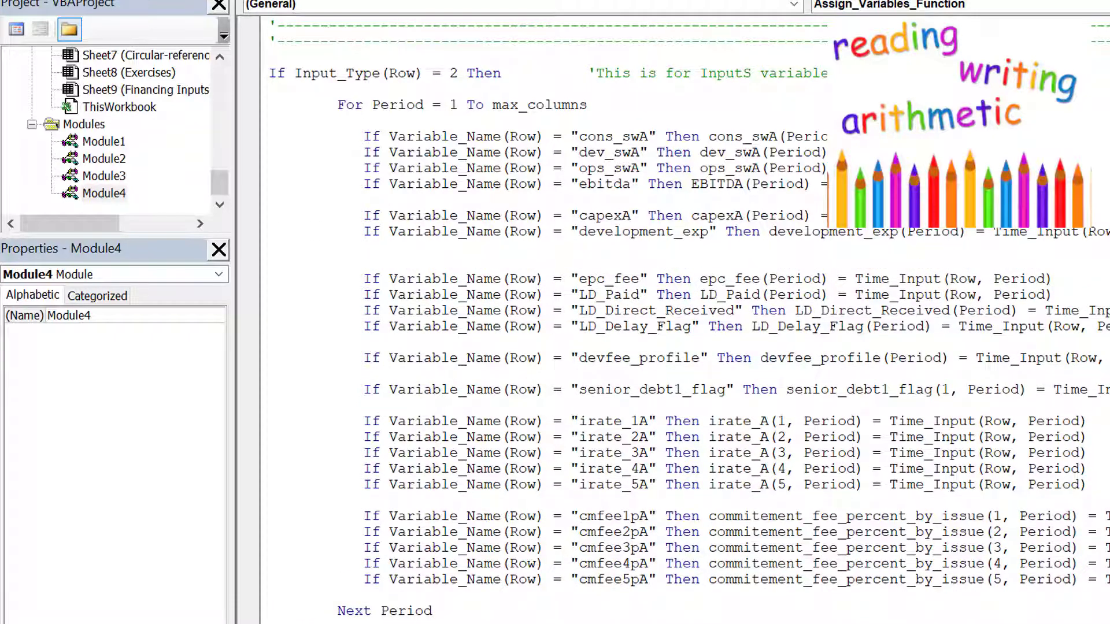
- Duplicate the whole development_exp assignment line directly below the original
{"action": "key", "text": "Right"}
{"action": "key", "text": "Left"}
{"action": "key", "text": "shift+End"}
{"action": "key", "text": "ctrl+c"}
{"action": "key", "text": "Down"}
{"action": "key", "text": "ctrl+v"}
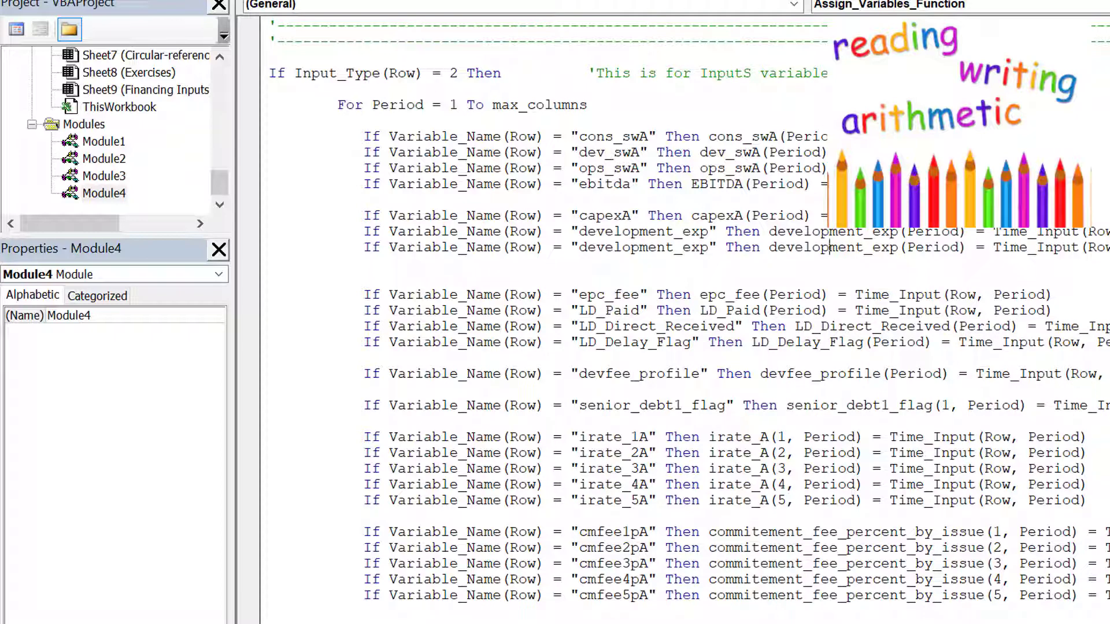
- Try to replace the quoted name development_exp in the duplicated line with the copied text, and undo that paste
{"action": "key", "text": "BackSpace"}
{"action": "key", "text": "BackSpace"}
{"action": "key", "text": "BackSpace"}
{"action": "key", "text": "BackSpace"}
{"action": "key", "text": "BackSpace"}
{"action": "key", "text": "BackSpace"}
{"action": "key", "text": "BackSpace"}
{"action": "key", "text": "BackSpace"}
{"action": "key", "text": "BackSpace"}
{"action": "key", "text": "BackSpace"}
{"action": "key", "text": "BackSpace"}
{"action": "key", "text": "BackSpace"}
{"action": "key", "text": "BackSpace"}
{"action": "key", "text": "BackSpace"}
{"action": "key", "text": "BackSpace"}
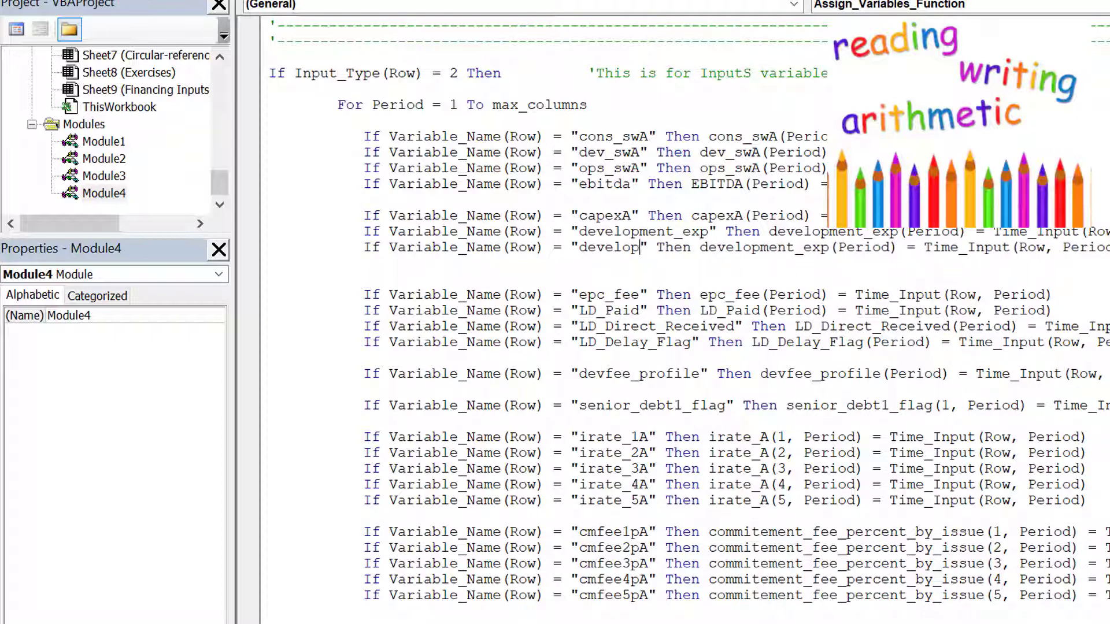
{"action": "key", "text": "ctrl+v"}
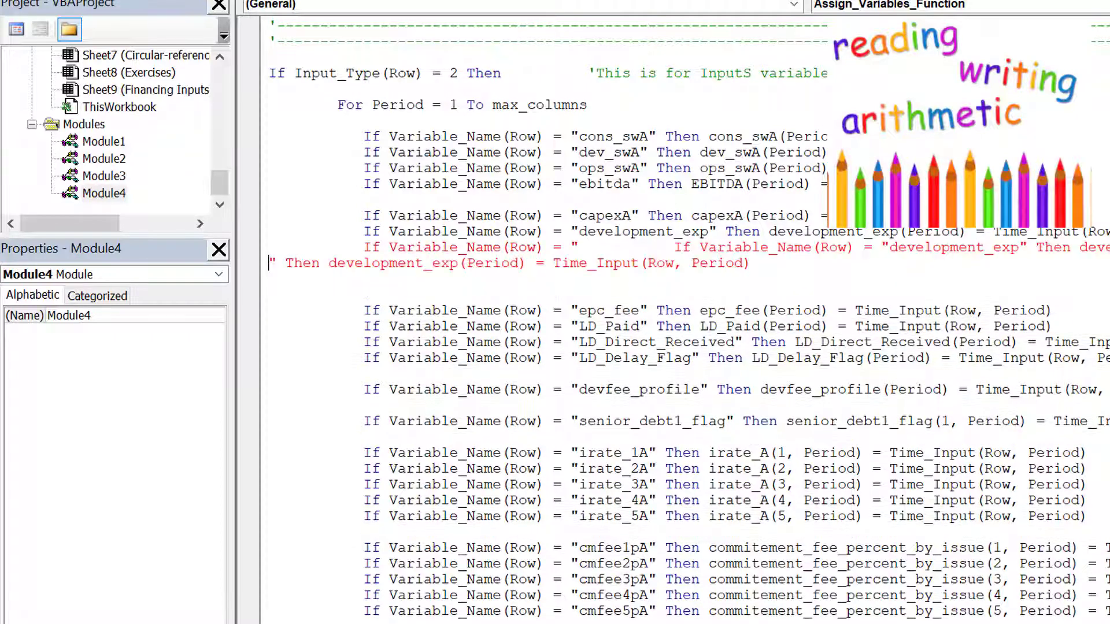
{"action": "key", "text": "ctrl+z"}
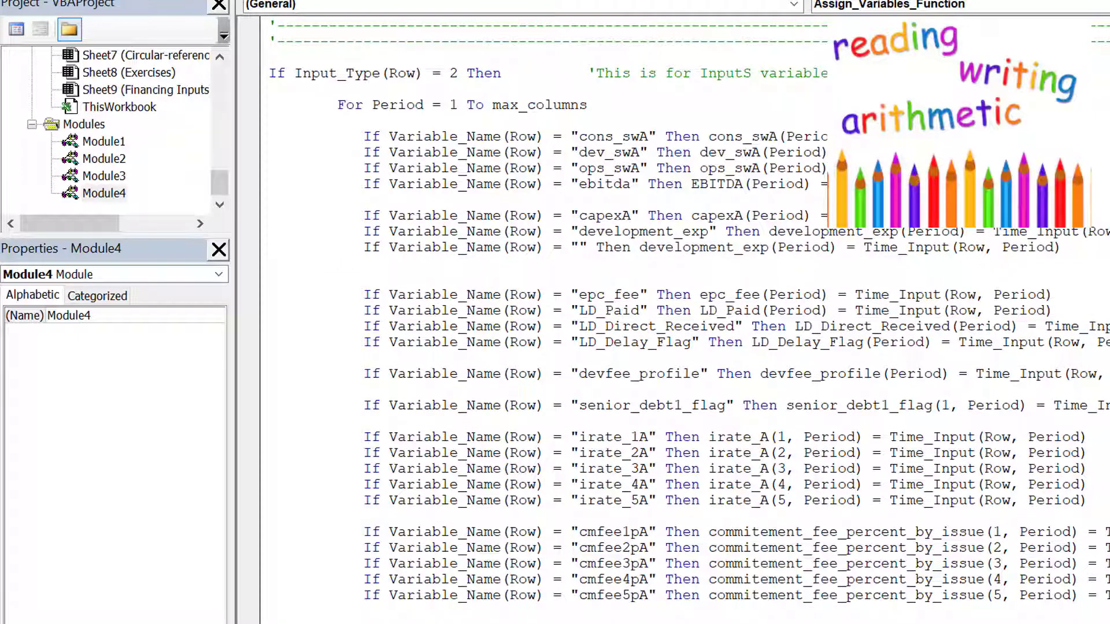
- Re-enter development_exp as the quoted variable name in the duplicated line
{"action": "type", "text": "d"}
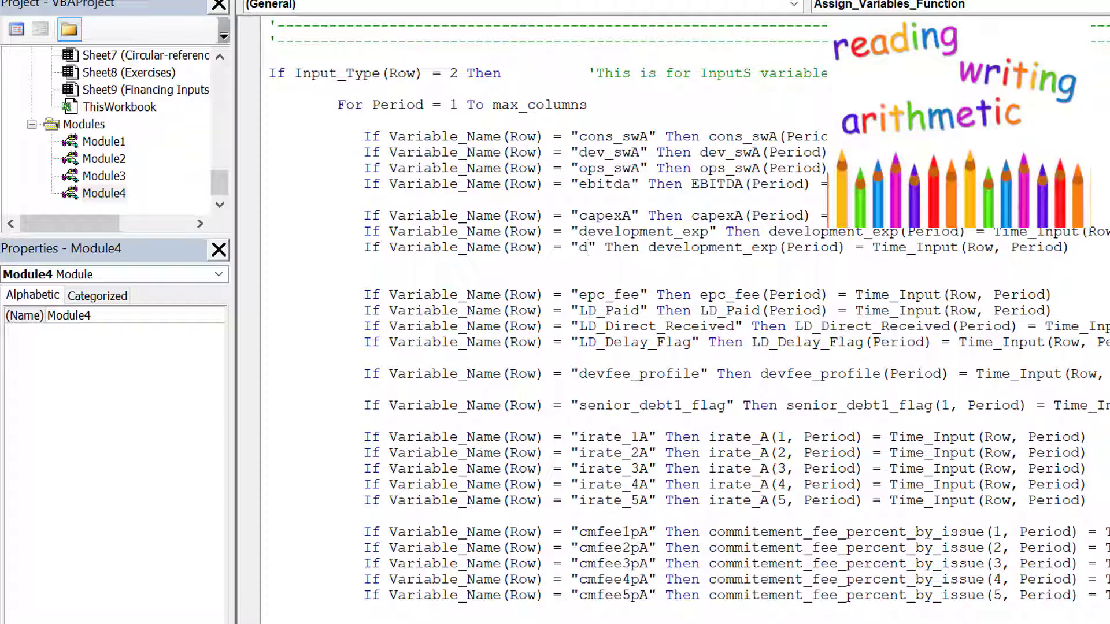
{"action": "type", "text": "evelopmen"}
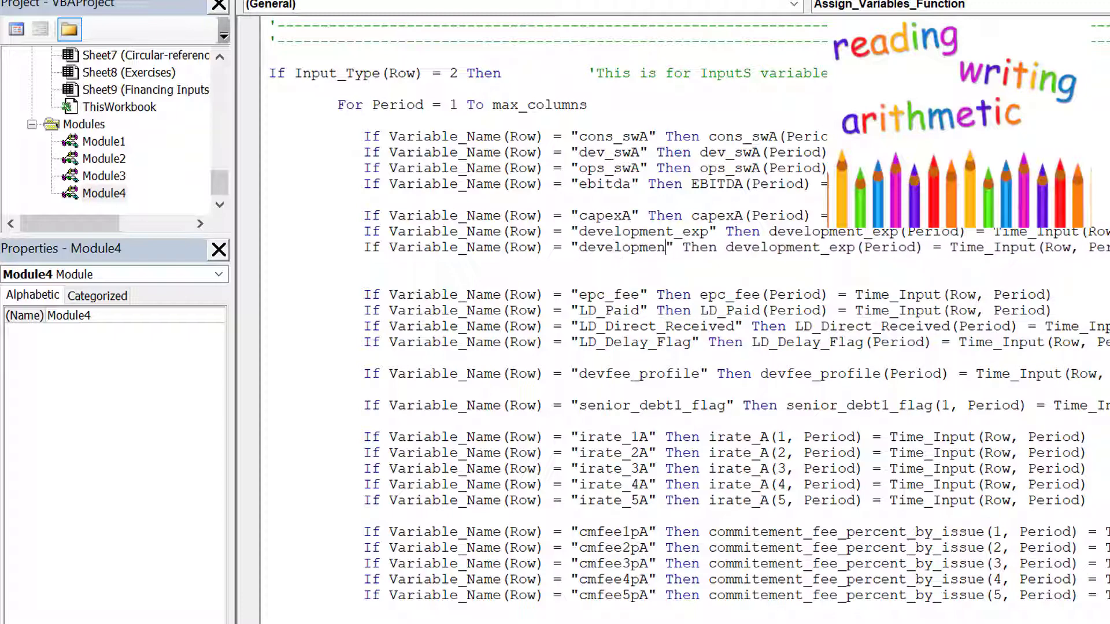
{"action": "type", "text": "t_exp"}
- Copy only the name development_reimbursable, without its (1000), from the time based public variable declarations
{"action": "key", "text": "Up"}
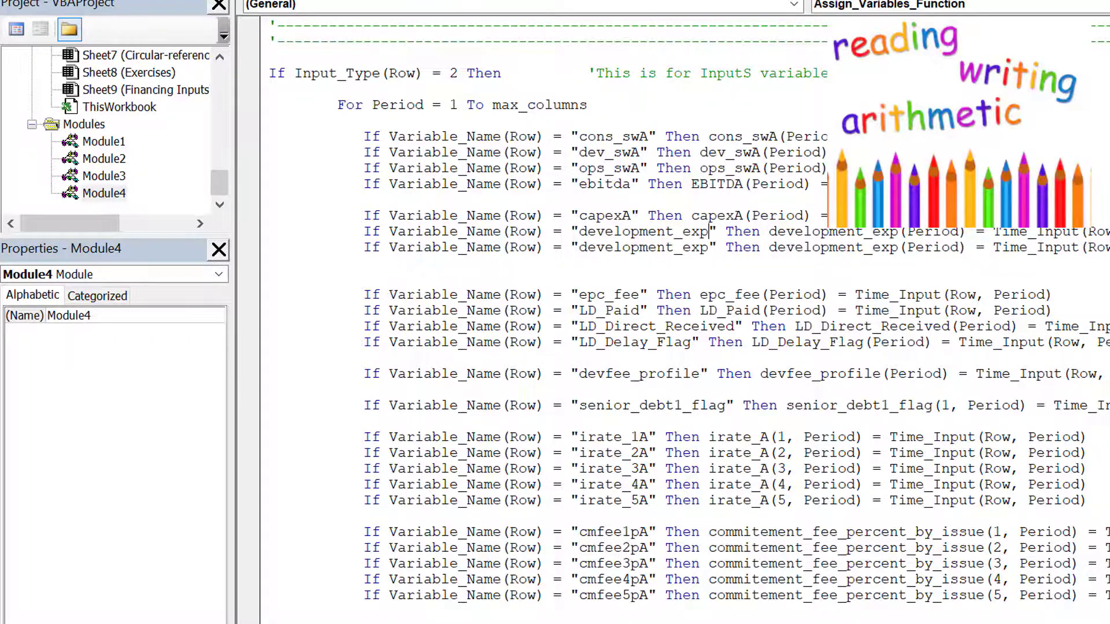
{"action": "key", "text": "Page_Up"}
{"action": "key", "text": "Page_Up"}
{"action": "key", "text": "Page_Up"}
{"action": "key", "text": "Page_Up"}
{"action": "key", "text": "Page_Up"}
{"action": "key", "text": "Page_Up"}
{"action": "key", "text": "Page_Up"}
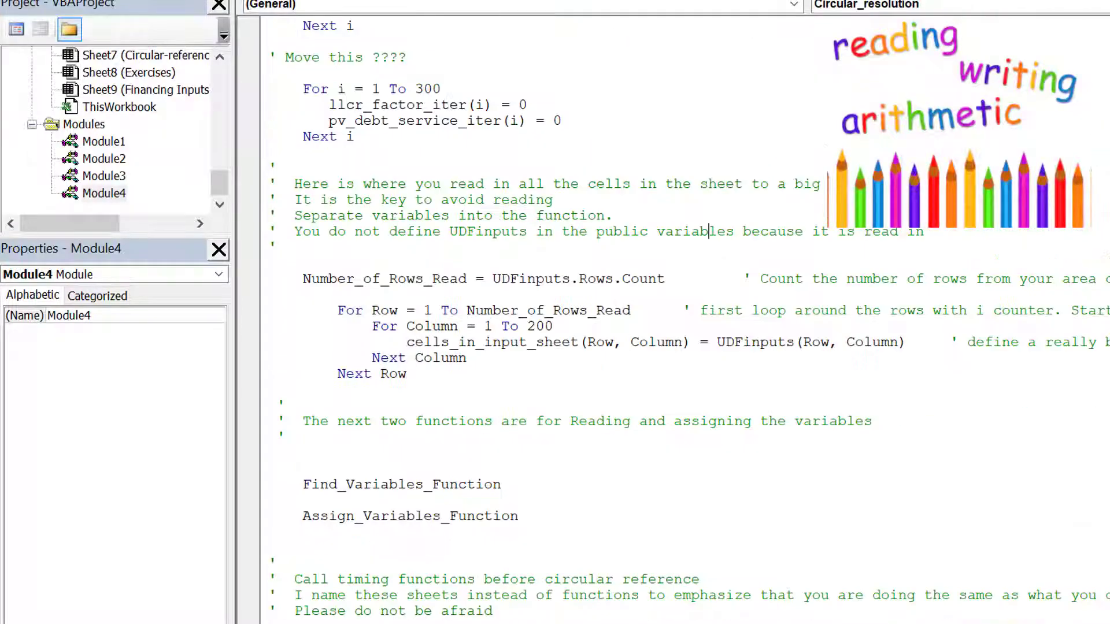
{"action": "key", "text": "Page_Up"}
{"action": "key", "text": "Page_Up"}
{"action": "key", "text": "Page_Up"}
{"action": "key", "text": "Page_Up"}
{"action": "key", "text": "Page_Up"}
{"action": "key", "text": "Page_Up"}
{"action": "key", "text": "Page_Down"}
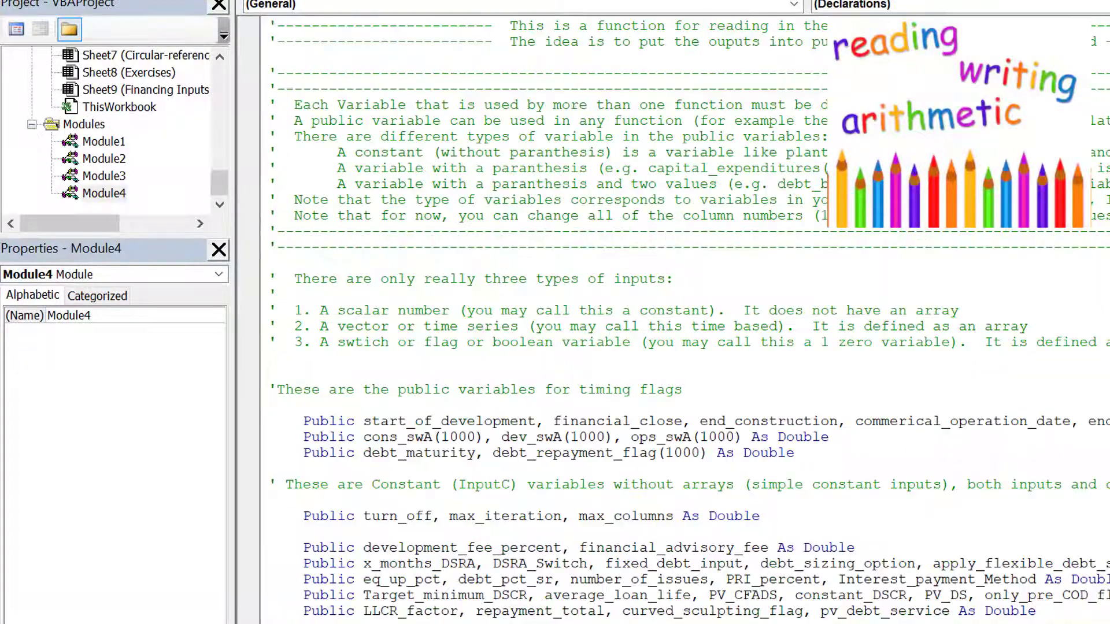
{"action": "key", "text": "Page_Down"}
{"action": "key", "text": "Up"}
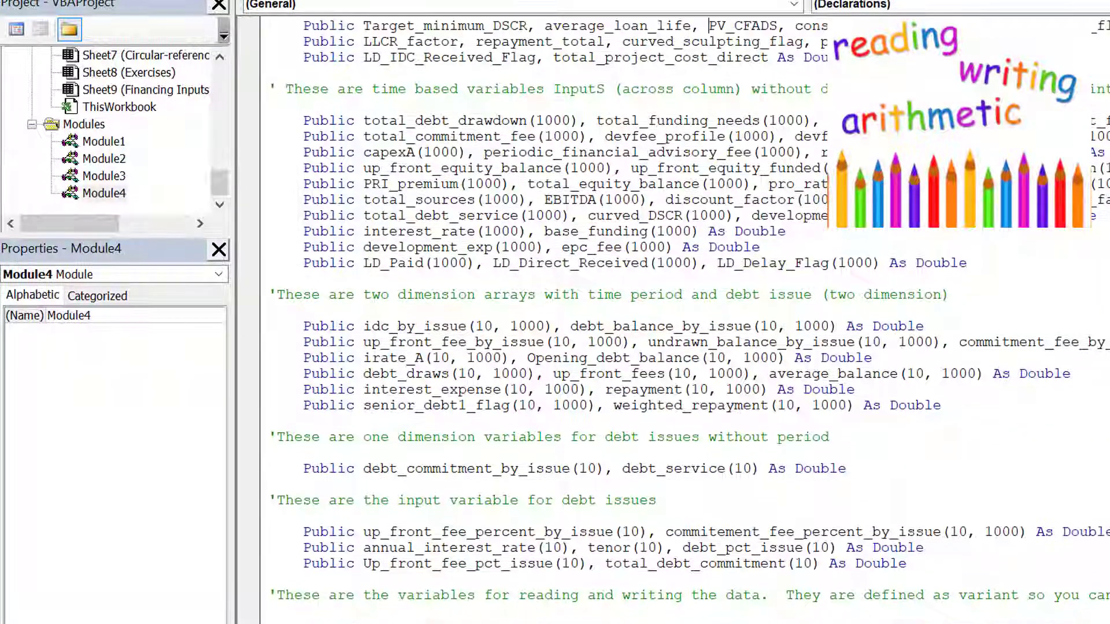
{"action": "left_click", "coordinate": [761, 250]}
{"action": "key", "text": "Left"}
{"action": "key", "text": "Left"}
{"action": "key", "text": "Left"}
{"action": "key", "text": "Left"}
{"action": "key", "text": "Left"}
{"action": "key", "text": "Left"}
{"action": "key", "text": "Left"}
{"action": "key", "text": "Up"}
{"action": "key", "text": "Up"}
{"action": "key", "text": "Up"}
{"action": "key", "text": "Up"}
{"action": "key", "text": "Up"}
{"action": "key", "text": "Up"}
{"action": "key", "text": "Up"}
{"action": "key", "text": "Up"}
{"action": "key", "text": "Down"}
{"action": "key", "text": "Down"}
{"action": "key", "text": "Up"}
{"action": "key", "text": "Up"}
{"action": "key", "text": "Down"}
{"action": "key", "text": "Down"}
{"action": "key", "text": "Down"}
{"action": "key", "text": "Down"}
{"action": "key", "text": "Down"}
{"action": "key", "text": "Down"}
{"action": "key", "text": "Down"}
{"action": "key", "text": "Up"}
{"action": "key", "text": "Down"}
{"action": "key", "text": "Right"}
{"action": "key", "text": "Right"}
{"action": "key", "text": "Right"}
{"action": "key", "text": "Right"}
{"action": "key", "text": "Right"}
{"action": "key", "text": "Right"}
{"action": "key", "text": "shift+Right"}
{"action": "key", "text": "shift+Right"}
{"action": "key", "text": "shift+Right"}
{"action": "key", "text": "shift+Right"}
{"action": "key", "text": "shift+Right"}
{"action": "key", "text": "shift+Right"}
{"action": "key", "text": "shift+Right"}
{"action": "key", "text": "shift+Right"}
{"action": "key", "text": "shift+Right"}
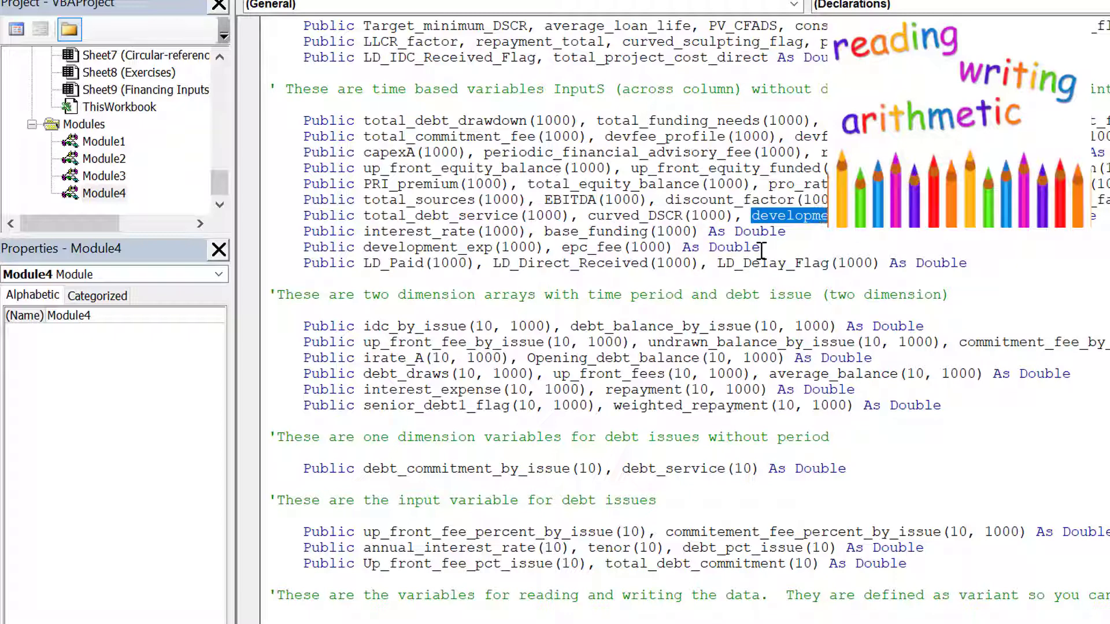
{"action": "key", "text": "Right"}
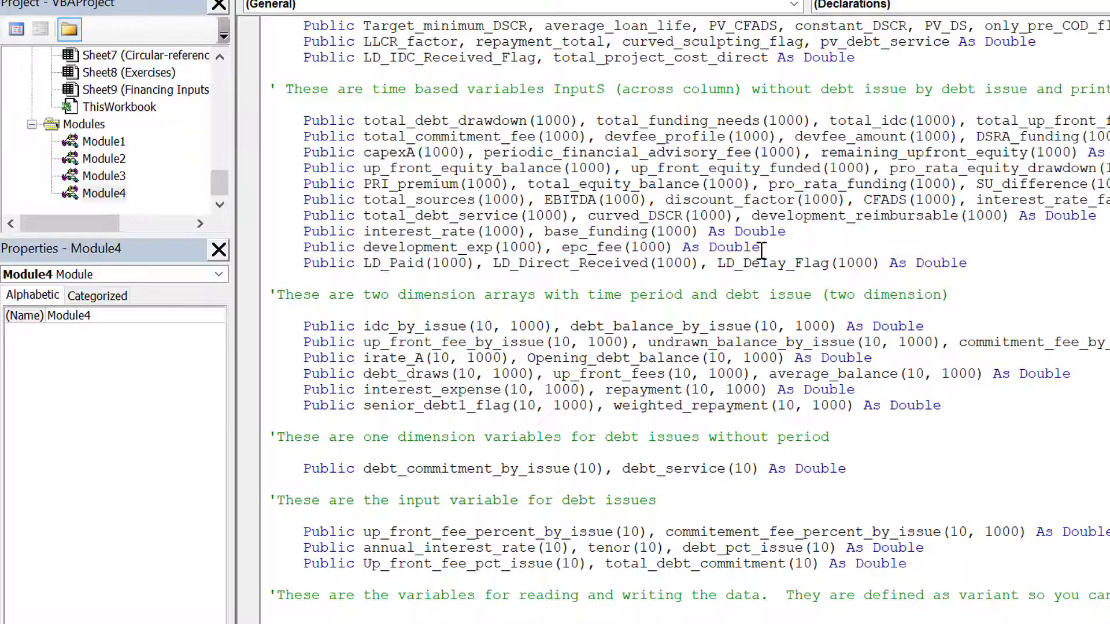
- Replace the quoted name development_exp with development_reimbursable in the duplicated InputS assignment line of Assign_Variables_Function
{"action": "key", "text": "Page_Down"}
{"action": "key", "text": "Page_Down"}
{"action": "key", "text": "Page_Down"}
{"action": "key", "text": "Page_Down"}
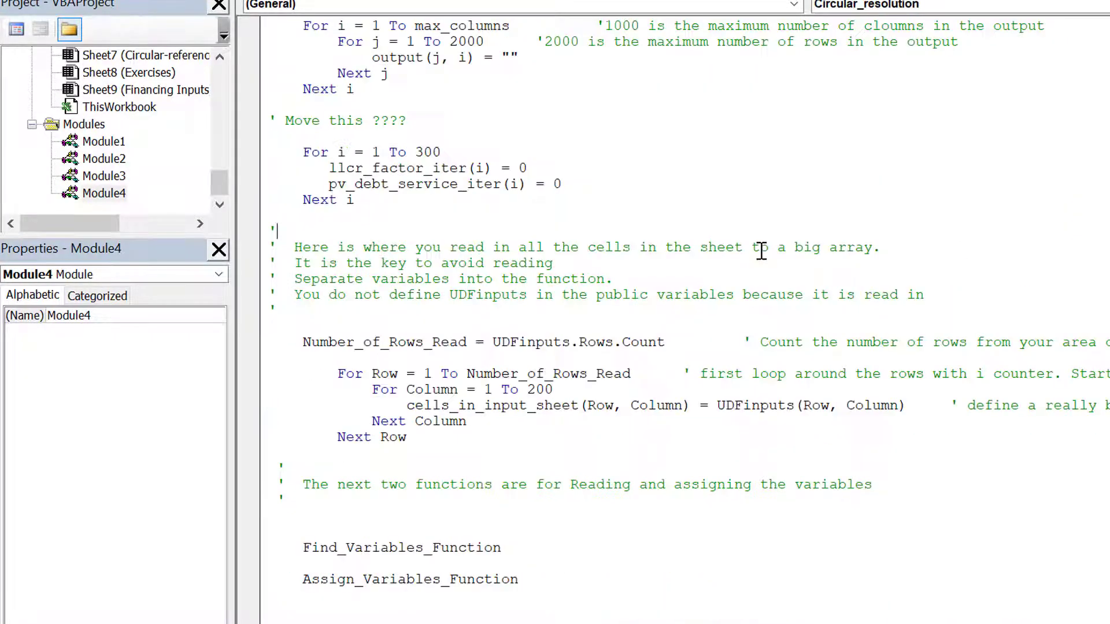
{"action": "key", "text": "Page_Down"}
{"action": "key", "text": "Page_Down"}
{"action": "key", "text": "Page_Down"}
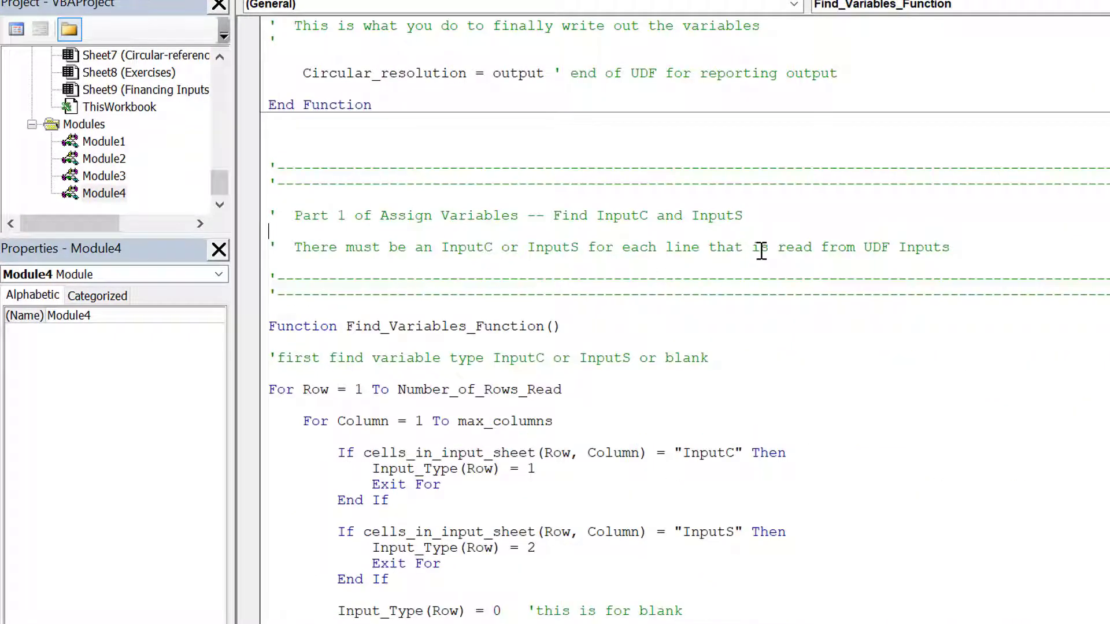
{"action": "key", "text": "Page_Down"}
{"action": "key", "text": "Page_Down"}
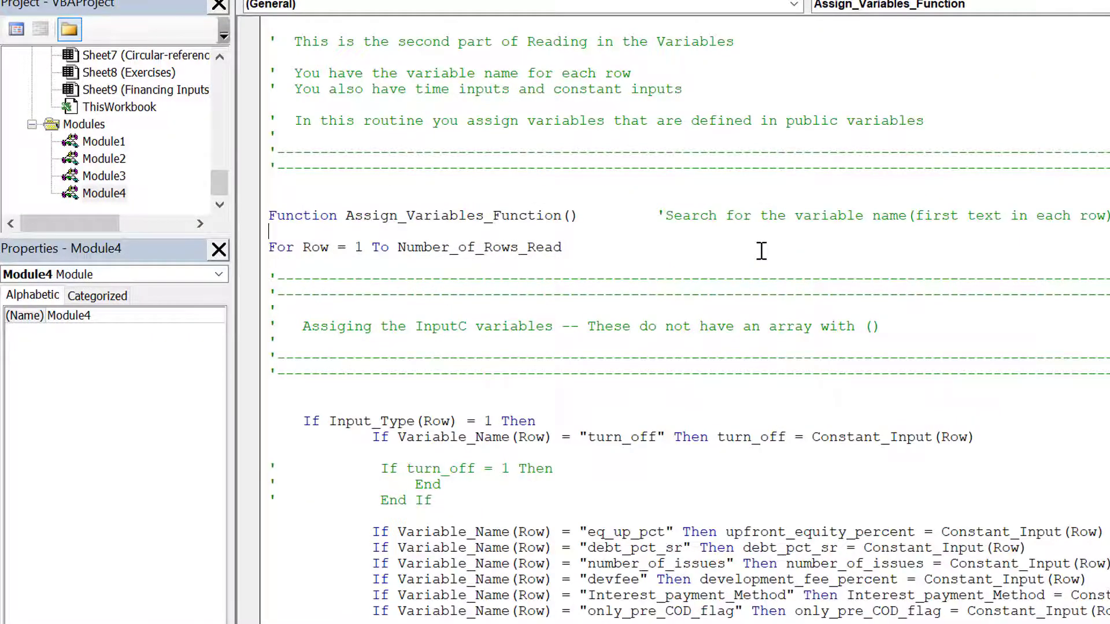
{"action": "key", "text": "Page_Down"}
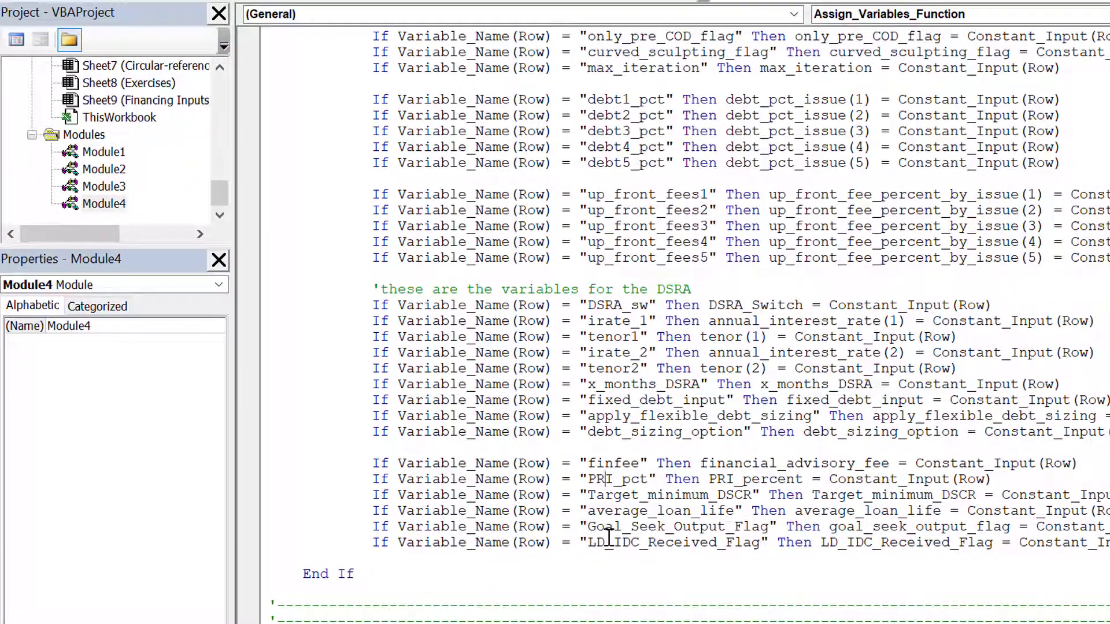
{"action": "key", "text": "Page_Up"}
{"action": "key", "text": "Page_Down"}
{"action": "key", "text": "Page_Down"}
{"action": "left_click", "coordinate": [541, 484]}
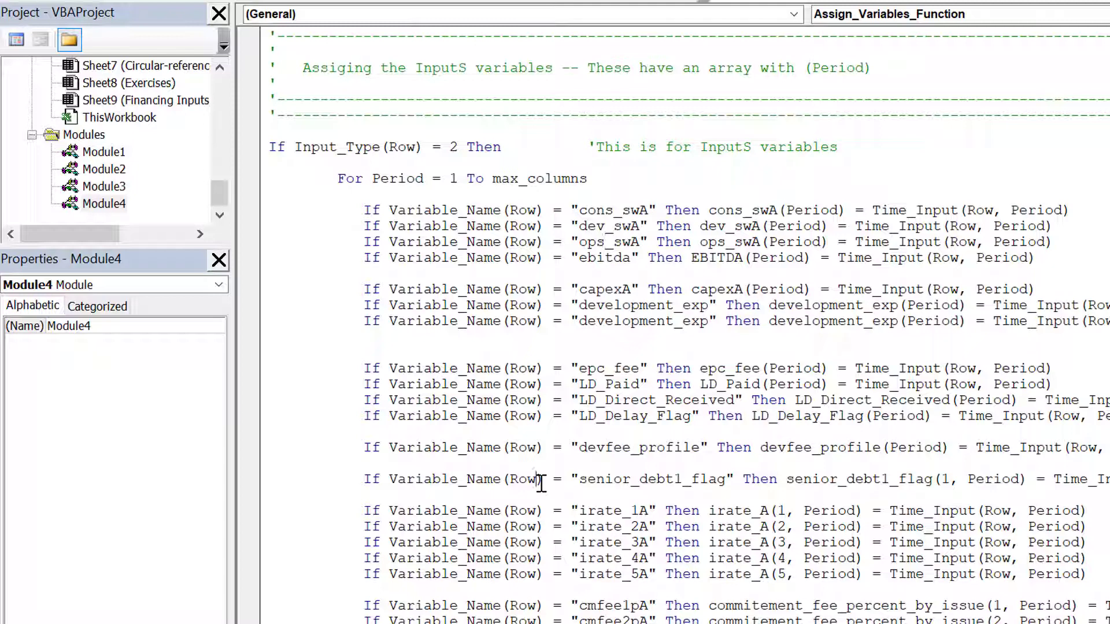
{"action": "key", "text": "Down"}
{"action": "key", "text": "Up"}
{"action": "key", "text": "Up"}
{"action": "left_click", "coordinate": [577, 326]}
{"action": "key", "text": "shift+Right"}
{"action": "key", "text": "shift+Right"}
{"action": "key", "text": "shift+Right"}
{"action": "key", "text": "shift+Right"}
{"action": "key", "text": "shift+Right"}
{"action": "key", "text": "shift+Right"}
{"action": "key", "text": "shift+Right"}
{"action": "key", "text": "shift+Right"}
{"action": "key", "text": "shift+Right"}
{"action": "key", "text": "shift+Right"}
{"action": "key", "text": "shift+Right"}
{"action": "key", "text": "shift+Right"}
{"action": "key", "text": "shift+Right"}
{"action": "key", "text": "shift+Right"}
{"action": "key", "text": "shift+Right"}
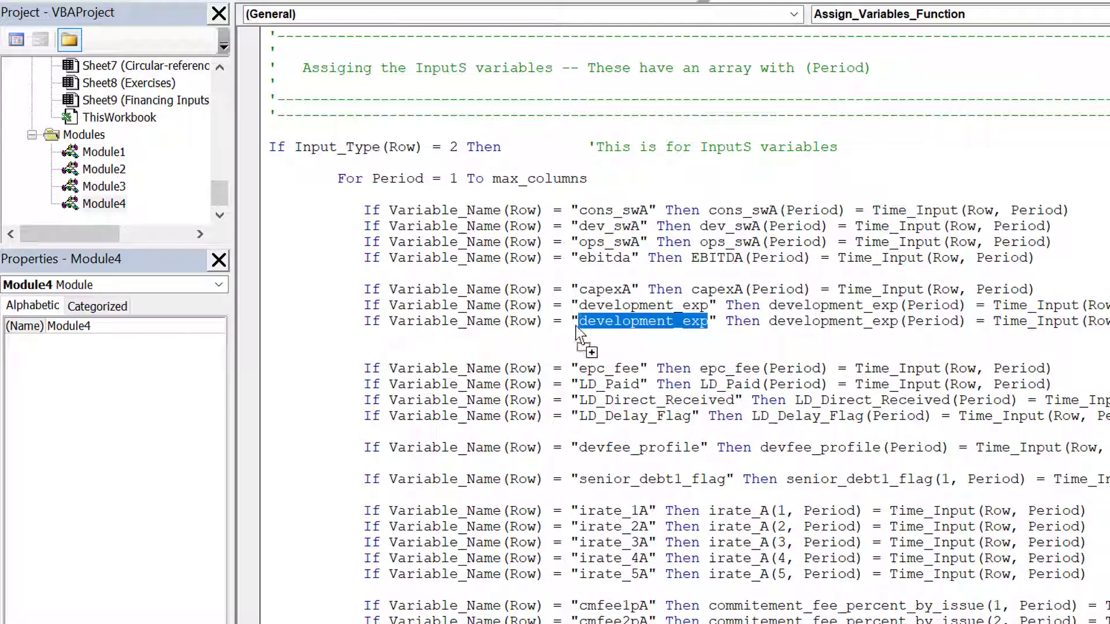
{"action": "key", "text": "ctrl+v"}
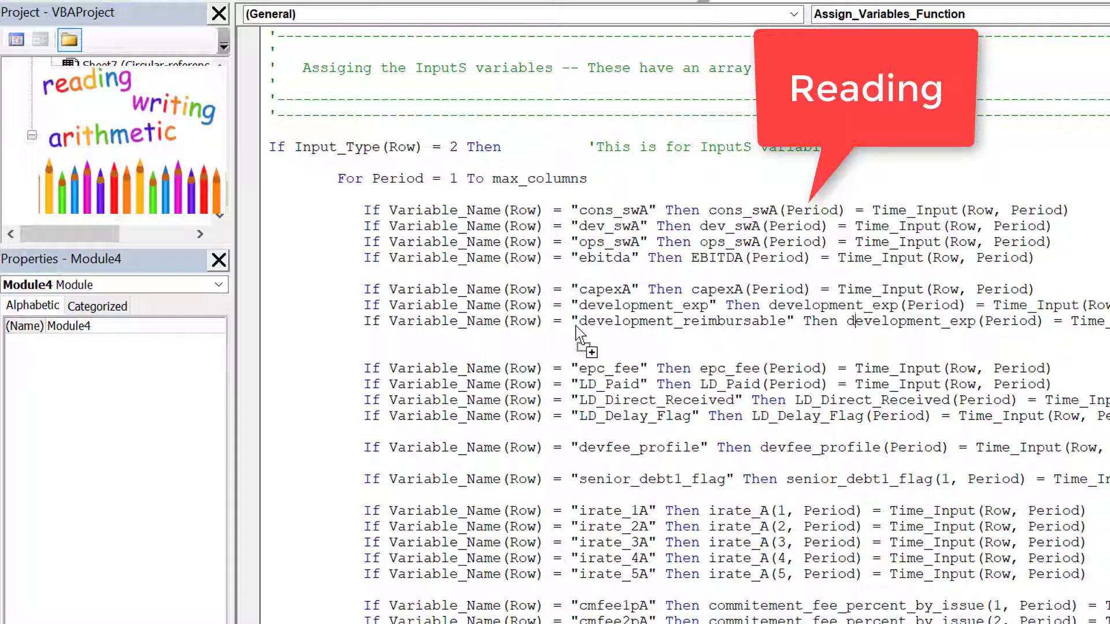
- Try to replace the array name development_exp after Then with the copied name development_reimbursable in the duplicated line
{"action": "key", "text": "shift+Right"}
{"action": "key", "text": "shift+Right"}
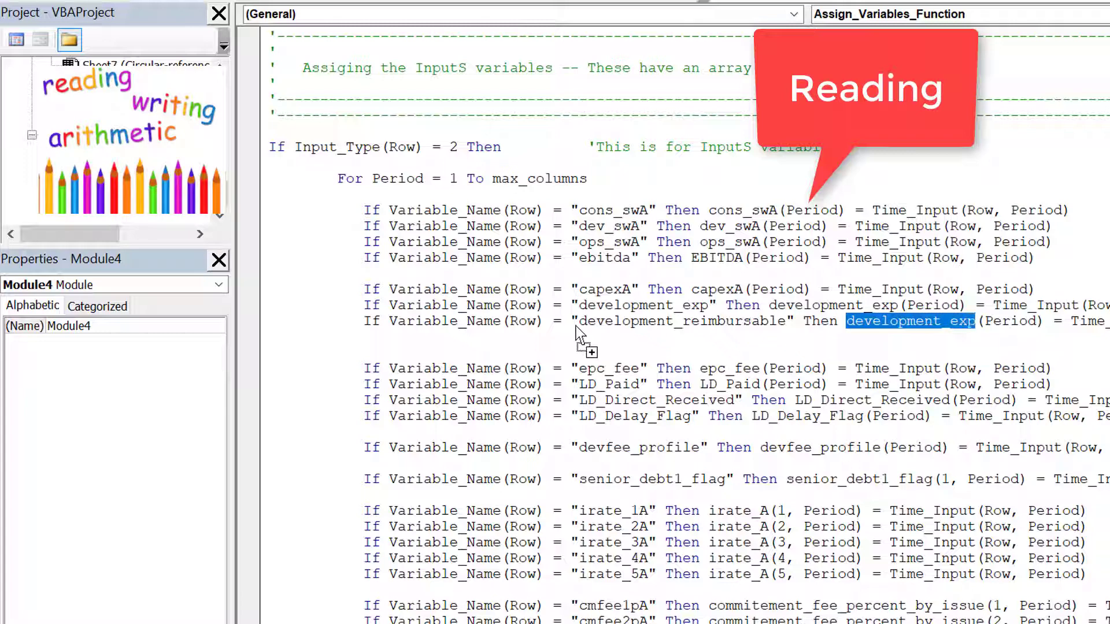
{"action": "key", "text": "ctrl+v"}
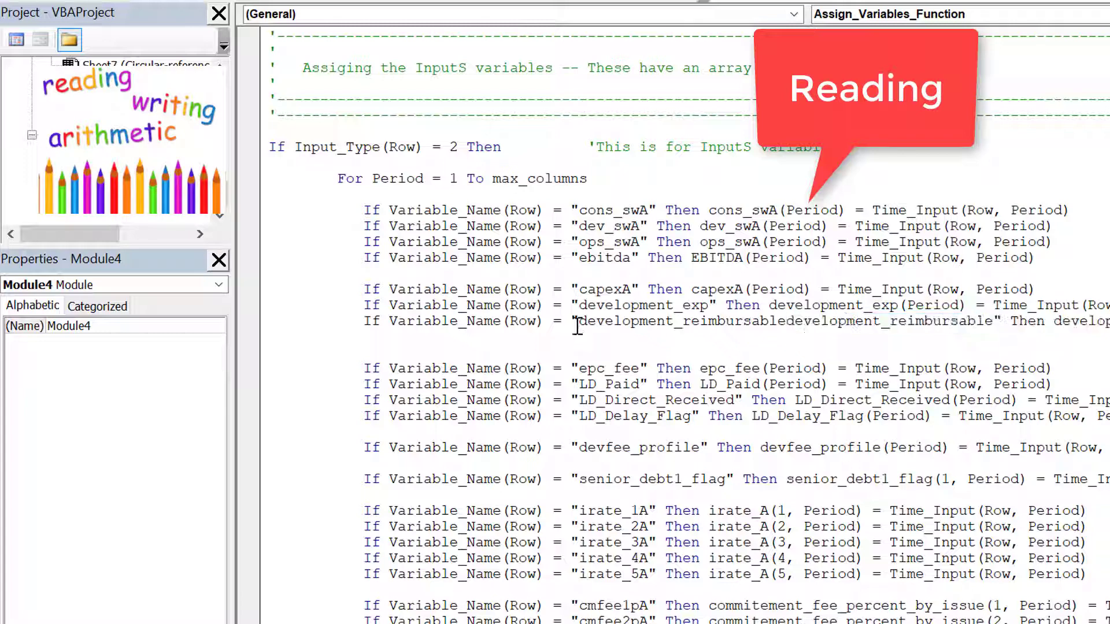
- Delete the repeated text from the quoted variable name so it reads development_reimbursable only once
{"action": "key", "text": "Delete"}
{"action": "key", "text": "Delete"}
{"action": "key", "text": "Delete"}
{"action": "key", "text": "Delete"}
{"action": "key", "text": "Delete"}
{"action": "key", "text": "Delete"}
{"action": "key", "text": "Delete"}
{"action": "key", "text": "Delete"}
{"action": "key", "text": "Delete"}
{"action": "key", "text": "Delete"}
{"action": "key", "text": "Delete"}
{"action": "key", "text": "Delete"}
{"action": "key", "text": "Delete"}
{"action": "key", "text": "Delete"}
{"action": "key", "text": "Delete"}
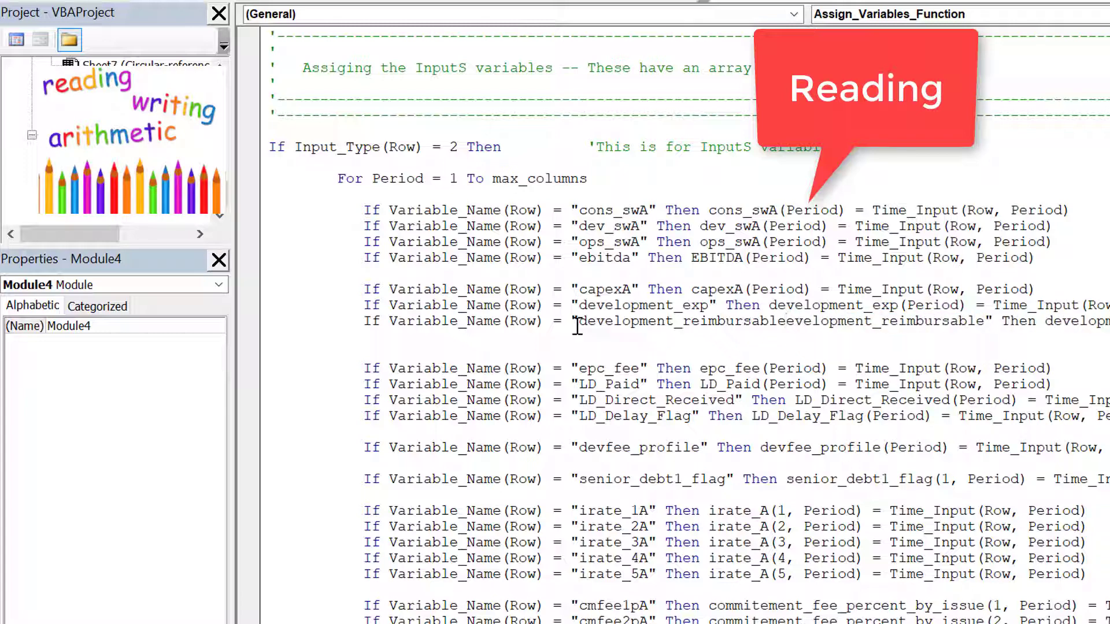
{"action": "key", "text": "Delete"}
{"action": "key", "text": "Delete"}
{"action": "key", "text": "Delete"}
{"action": "key", "text": "Delete"}
{"action": "key", "text": "Delete"}
{"action": "key", "text": "Delete"}
{"action": "key", "text": "Delete"}
{"action": "key", "text": "Delete"}
{"action": "key", "text": "Delete"}
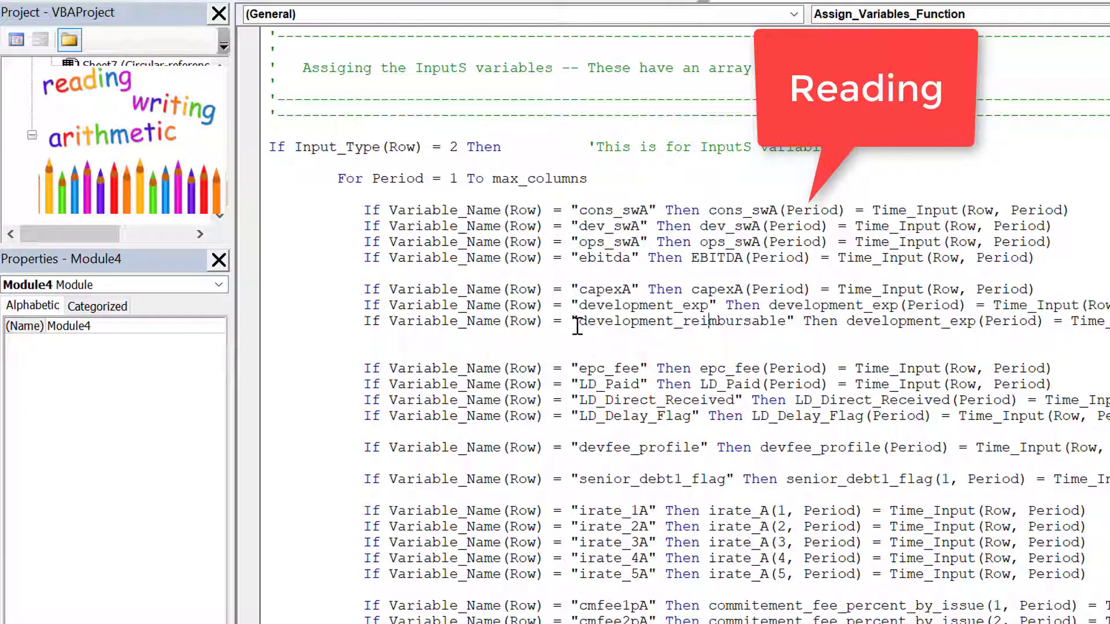
- Copy the name development_reimbursable from inside the quotation marks of the duplicated assignment line
{"action": "left_click", "coordinate": [578, 322]}
{"action": "key", "text": "shift+Right"}
{"action": "key", "text": "shift+Right"}
{"action": "key", "text": "shift+Right"}
{"action": "key", "text": "shift+Right"}
{"action": "key", "text": "shift+Right"}
{"action": "key", "text": "shift+Right"}
{"action": "key", "text": "shift+Right"}
{"action": "key", "text": "shift+Right"}
{"action": "key", "text": "shift+Right"}
{"action": "key", "text": "shift+Right"}
{"action": "key", "text": "shift+Right"}
{"action": "key", "text": "shift+Right"}
{"action": "key", "text": "shift+Right"}
{"action": "key", "text": "shift+Right"}
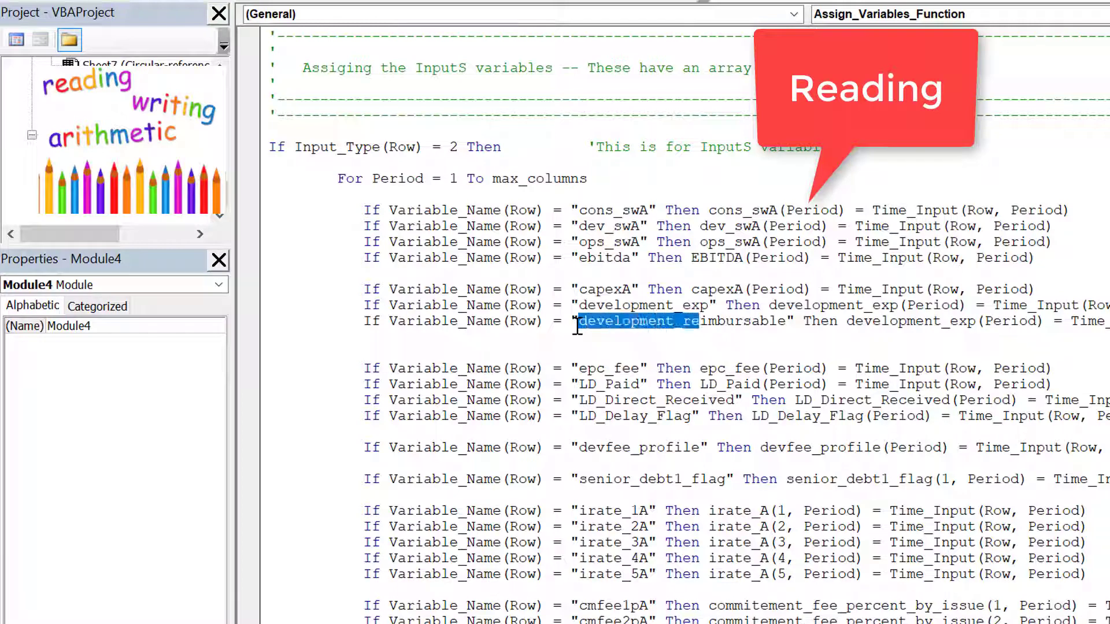
{"action": "key", "text": "shift+Right"}
{"action": "key", "text": "shift+Right"}
{"action": "key", "text": "shift+Right"}
{"action": "key", "text": "shift+Right"}
{"action": "key", "text": "shift+Right"}
{"action": "key", "text": "shift+Right"}
{"action": "key", "text": "shift+Right"}
{"action": "key", "text": "shift+Right"}
{"action": "key", "text": "shift+Right"}
{"action": "key", "text": "shift+Right"}
{"action": "key", "text": "ctrl+Right"}
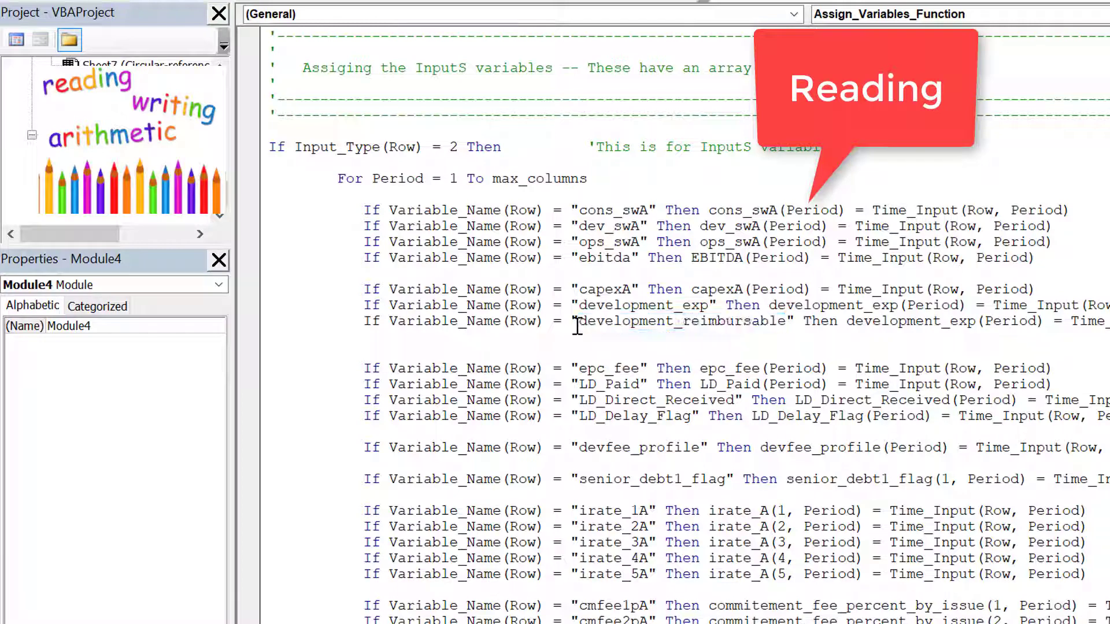
{"action": "key", "text": "Left"}
{"action": "key", "text": "Left"}
{"action": "key", "text": "Left"}
{"action": "key", "text": "Left"}
{"action": "key", "text": "Left"}
{"action": "key", "text": "Left"}
{"action": "key", "text": "Left"}
{"action": "key", "text": "Left"}
{"action": "key", "text": "Left"}
{"action": "key", "text": "Left"}
{"action": "key", "text": "Left"}
{"action": "key", "text": "Left"}
{"action": "key", "text": "Left"}
{"action": "key", "text": "Left"}
{"action": "key", "text": "Left"}
{"action": "key", "text": "Left"}
{"action": "key", "text": "Left"}
{"action": "key", "text": "Left"}
{"action": "key", "text": "Left"}
{"action": "key", "text": "Left"}
{"action": "key", "text": "shift+Right"}
{"action": "key", "text": "shift+Right"}
{"action": "key", "text": "shift+Right"}
{"action": "key", "text": "shift+Right"}
{"action": "key", "text": "shift+Right"}
{"action": "key", "text": "shift+Right"}
{"action": "key", "text": "shift+Right"}
{"action": "key", "text": "shift+Right"}
{"action": "key", "text": "shift+Right"}
{"action": "key", "text": "shift+Right"}
{"action": "key", "text": "shift+Right"}
{"action": "key", "text": "shift+Right"}
{"action": "key", "text": "shift+Right"}
{"action": "key", "text": "shift+Right"}
{"action": "key", "text": "shift+Right"}
{"action": "key", "text": "shift+Right"}
{"action": "key", "text": "shift+Right"}
{"action": "key", "text": "shift+Right"}
{"action": "key", "text": "shift+Right"}
{"action": "key", "text": "shift+Right"}
{"action": "key", "text": "shift+Right"}
{"action": "key", "text": "ctrl+c"}
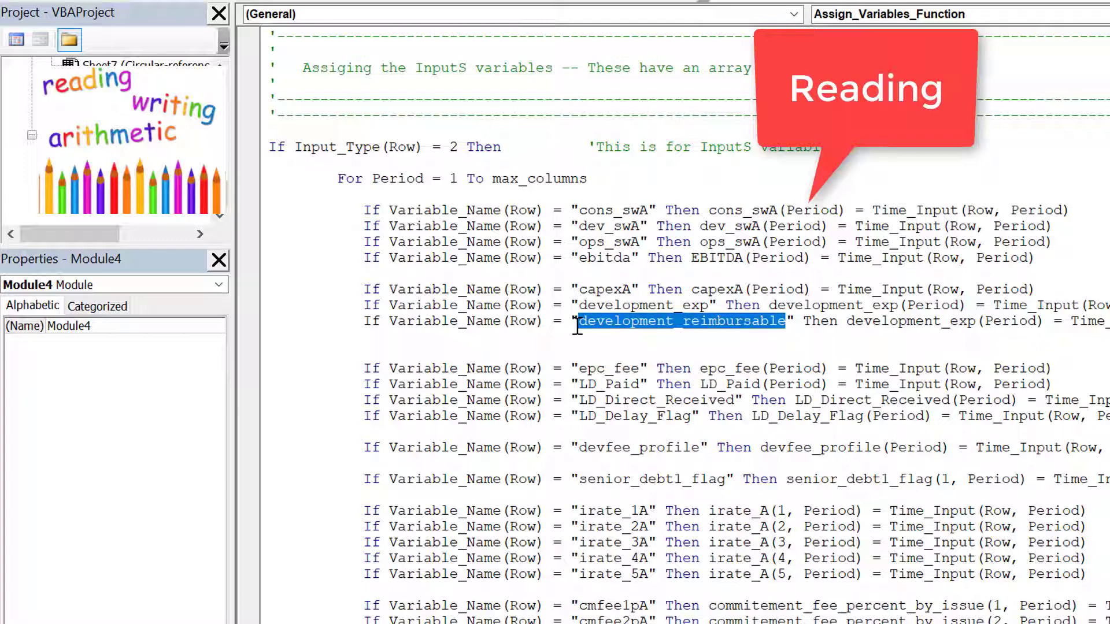
- Replace the array name development_exp after Then with development_reimbursable in the same assignment line
{"action": "key", "text": "Right"}
{"action": "key", "text": "Right"}
{"action": "key", "text": "Right"}
{"action": "key", "text": "Right"}
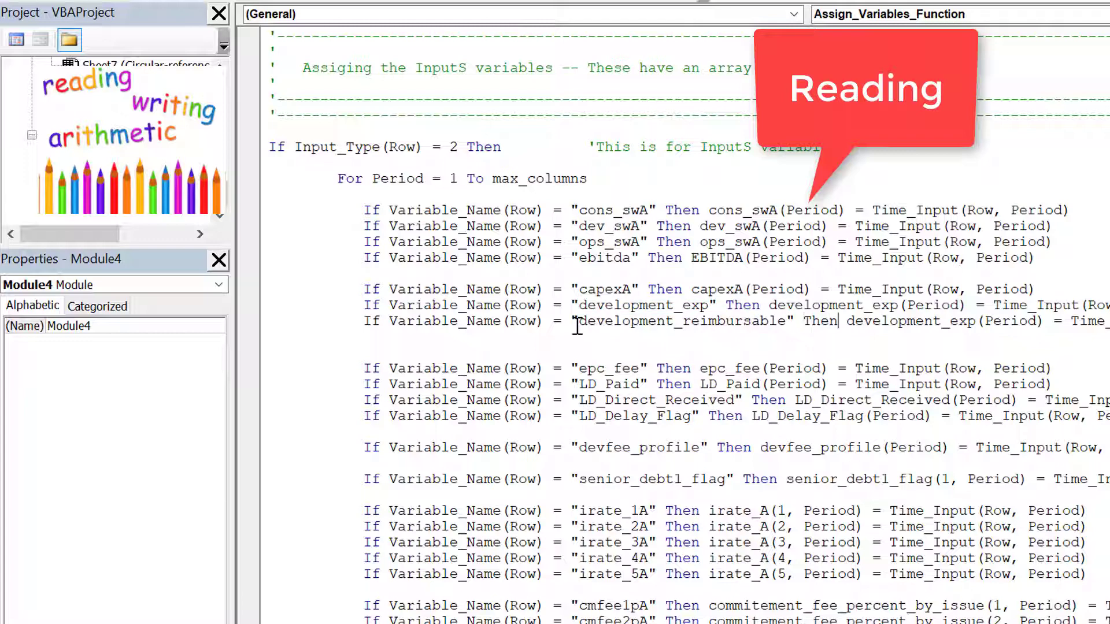
{"action": "key", "text": "Right"}
{"action": "key", "text": "shift+Right"}
{"action": "key", "text": "shift+Right"}
{"action": "key", "text": "shift+Right"}
{"action": "key", "text": "shift+Right"}
{"action": "key", "text": "shift+Right"}
{"action": "key", "text": "shift+Right"}
{"action": "key", "text": "shift+Right"}
{"action": "key", "text": "shift+Right"}
{"action": "key", "text": "shift+Right"}
{"action": "key", "text": "shift+Right"}
{"action": "key", "text": "shift+Right"}
{"action": "key", "text": "shift+Right"}
{"action": "key", "text": "shift+Right"}
{"action": "key", "text": "shift+Right"}
{"action": "key", "text": "shift+Right"}
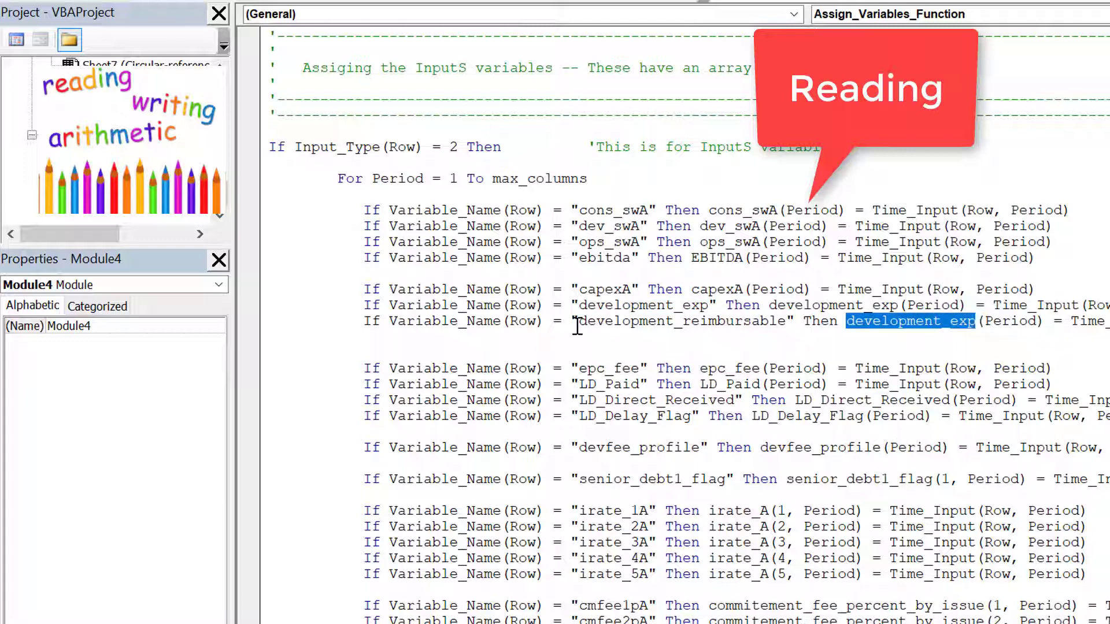
{"action": "key", "text": "ctrl+v"}
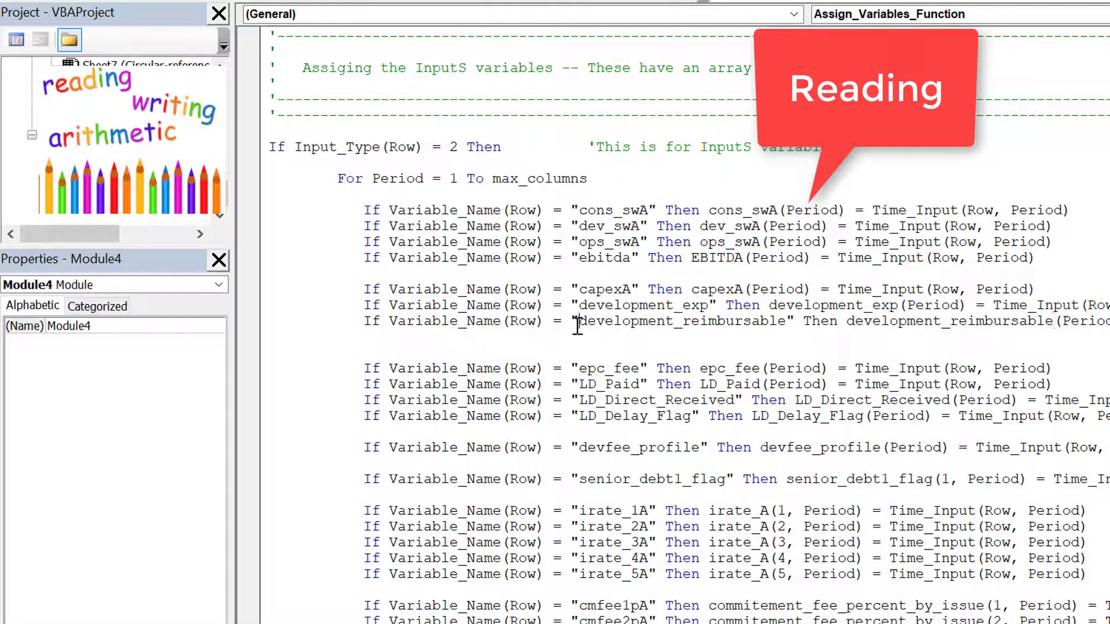
- Remove the extra blank line between the development_reimbursable and epc_fee assignment lines
{"action": "left_click", "coordinate": [569, 349]}
{"action": "key", "text": "Up"}
{"action": "key", "text": "Down"}
{"action": "key", "text": "Left"}
{"action": "key", "text": "Left"}
{"action": "key", "text": "Left"}
{"action": "key", "text": "Left"}
{"action": "key", "text": "Left"}
{"action": "key", "text": "Left"}
{"action": "key", "text": "BackSpace"}
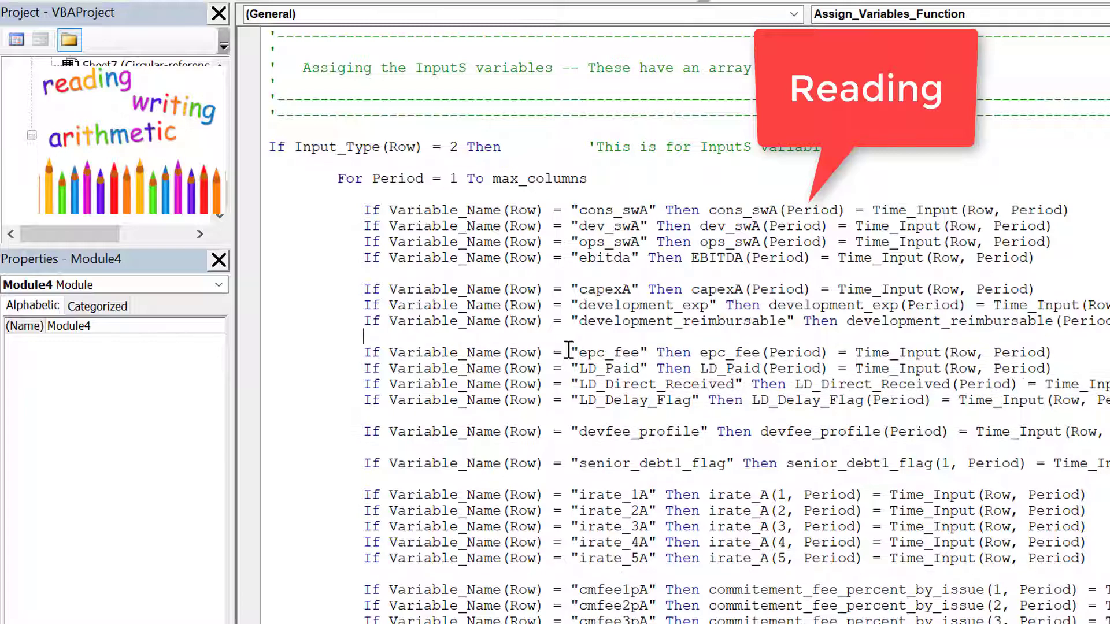
- Copy the name development_reimbursable from inside the quotation marks of its assignment line in Assign_Variables_Function
{"action": "key", "text": "Up"}
{"action": "key", "text": "Right"}
{"action": "key", "text": "Right"}
{"action": "key", "text": "Right"}
{"action": "key", "text": "Right"}
{"action": "key", "text": "Right"}
{"action": "key", "text": "Right"}
{"action": "key", "text": "Right"}
{"action": "key", "text": "Right"}
{"action": "key", "text": "Right"}
{"action": "key", "text": "Right"}
{"action": "key", "text": "Right"}
{"action": "key", "text": "Right"}
{"action": "key", "text": "Right"}
{"action": "key", "text": "Right"}
{"action": "key", "text": "Right"}
{"action": "key", "text": "Right"}
{"action": "key", "text": "Right"}
{"action": "key", "text": "Right"}
{"action": "key", "text": "Right"}
{"action": "key", "text": "Right"}
{"action": "key", "text": "Right"}
{"action": "key", "text": "Right"}
{"action": "key", "text": "Right"}
{"action": "key", "text": "Right"}
{"action": "key", "text": "Right"}
{"action": "key", "text": "Right"}
{"action": "key", "text": "Right"}
{"action": "key", "text": "Right"}
{"action": "key", "text": "Right"}
{"action": "key", "text": "Right"}
{"action": "key", "text": "Right"}
{"action": "key", "text": "Right"}
{"action": "key", "text": "Right"}
{"action": "key", "text": "Right"}
{"action": "key", "text": "Right"}
{"action": "key", "text": "Right"}
{"action": "key", "text": "Right"}
{"action": "key", "text": "Right"}
{"action": "key", "text": "Right"}
{"action": "key", "text": "Right"}
{"action": "key", "text": "Right"}
{"action": "key", "text": "Right"}
{"action": "key", "text": "Right"}
{"action": "key", "text": "Right"}
{"action": "key", "text": "Right"}
{"action": "key", "text": "Right"}
{"action": "key", "text": "Right"}
{"action": "key", "text": "Right"}
{"action": "key", "text": "Right"}
{"action": "key", "text": "Right"}
{"action": "key", "text": "Right"}
{"action": "key", "text": "Right"}
{"action": "key", "text": "Right"}
{"action": "key", "text": "Right"}
{"action": "key", "text": "Right"}
{"action": "key", "text": "Right"}
{"action": "key", "text": "Up"}
{"action": "key", "text": "Up"}
{"action": "key", "text": "Right"}
{"action": "key", "text": "Right"}
{"action": "key", "text": "Right"}
{"action": "key", "text": "Right"}
{"action": "key", "text": "Right"}
{"action": "key", "text": "Right"}
{"action": "key", "text": "Right"}
{"action": "key", "text": "Right"}
{"action": "key", "text": "Right"}
{"action": "key", "text": "shift+Right"}
{"action": "key", "text": "shift+Right"}
{"action": "key", "text": "shift+Right"}
{"action": "key", "text": "shift+Right"}
{"action": "key", "text": "shift+Right"}
{"action": "key", "text": "shift+Right"}
{"action": "key", "text": "shift+Right"}
{"action": "key", "text": "shift+Right"}
{"action": "key", "text": "shift+Right"}
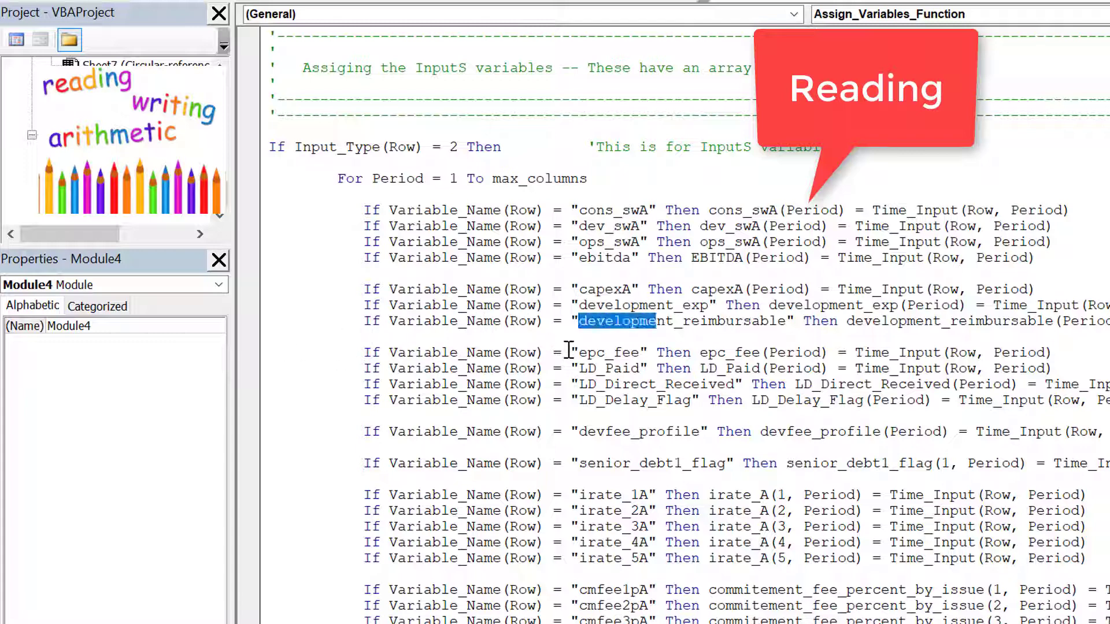
{"action": "key", "text": "shift+Right"}
{"action": "key", "text": "shift+Right"}
{"action": "key", "text": "shift+Right"}
{"action": "key", "text": "shift+Right"}
{"action": "key", "text": "shift+Right"}
{"action": "key", "text": "shift+Right"}
{"action": "key", "text": "shift+Right"}
{"action": "key", "text": "shift+Right"}
{"action": "key", "text": "shift+Right"}
{"action": "key", "text": "shift+Right"}
{"action": "key", "text": "shift+Right"}
{"action": "key", "text": "shift+Right"}
{"action": "key", "text": "shift+Right"}
{"action": "key", "text": "shift+Right"}
{"action": "key", "text": "shift+Right"}
{"action": "key", "text": "ctrl+c"}
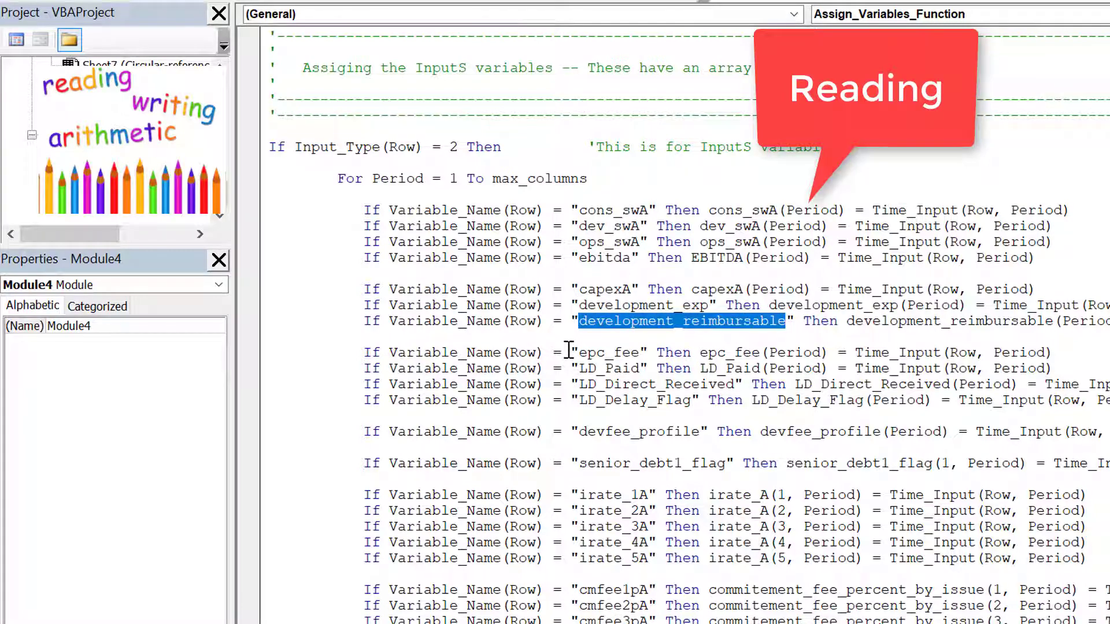
- Look past the variable assignments and Debt_Sizing_Function to the start of the Construction_Financing_Sheet function
{"action": "key", "text": "Down"}
{"action": "key", "text": "Down"}
{"action": "key", "text": "Home"}
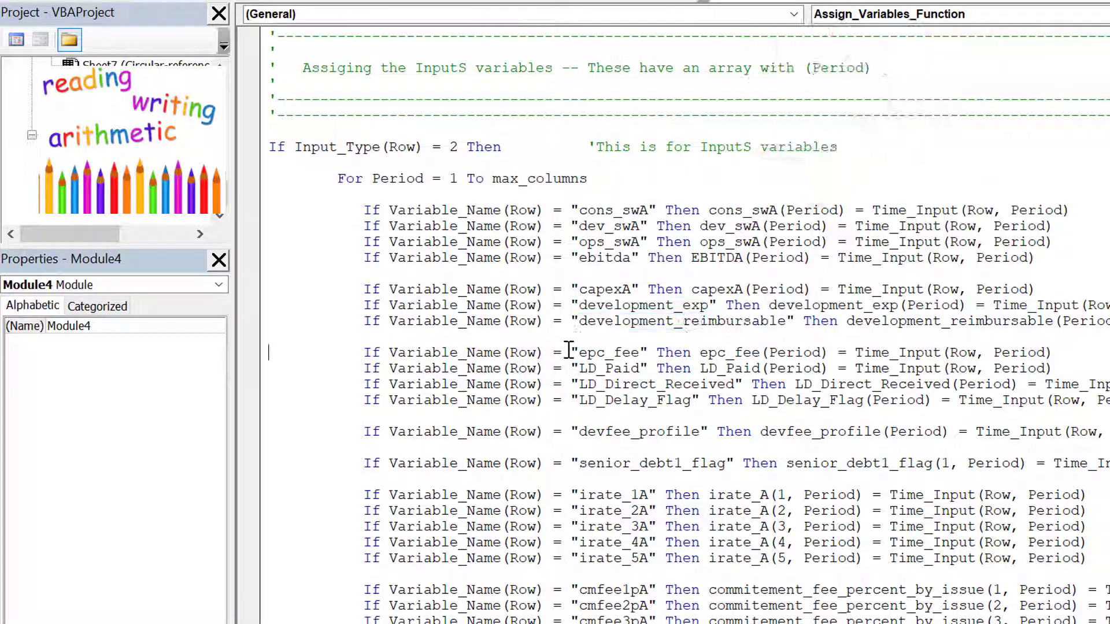
{"action": "key", "text": "Down"}
{"action": "key", "text": "Page_Down"}
{"action": "key", "text": "Page_Down"}
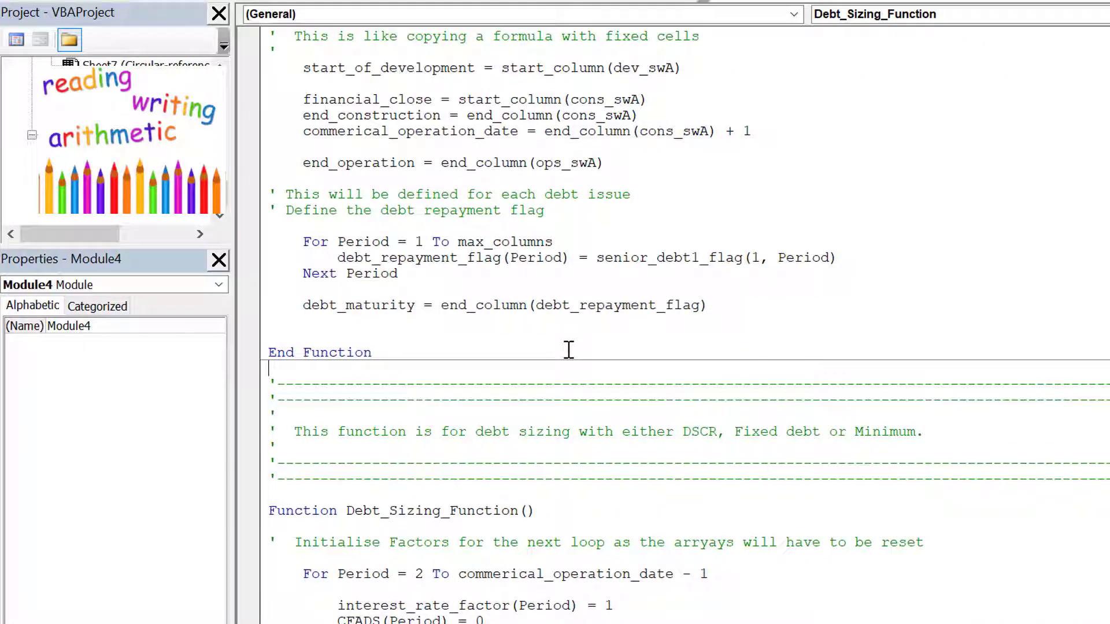
{"action": "key", "text": "Page_Down"}
{"action": "key", "text": "Page_Down"}
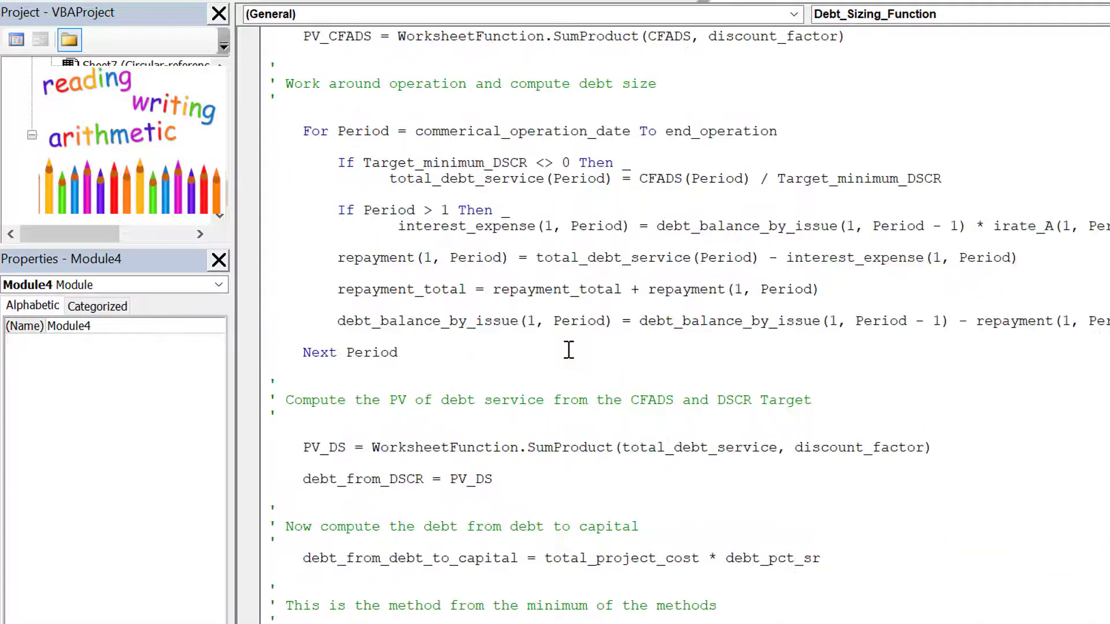
{"action": "key", "text": "Page_Down"}
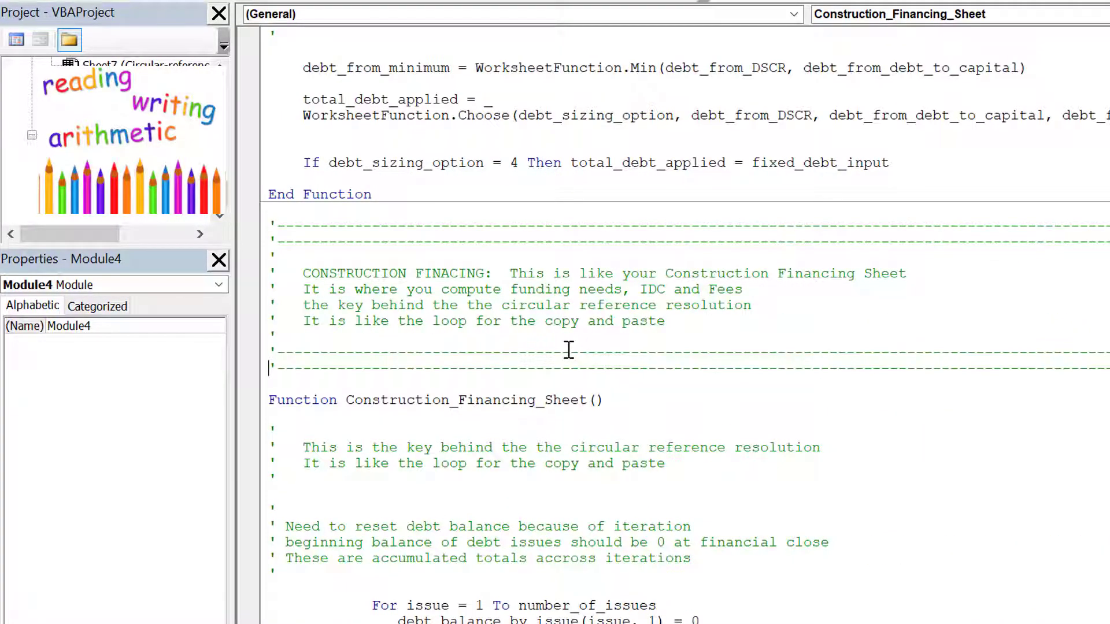
- Examine the balance resets and the construction period loop in Construction_Financing_Sheet, down to the up-front fee and IDC sections
{"action": "key", "text": "Down"}
{"action": "key", "text": "Down"}
{"action": "key", "text": "Down"}
{"action": "key", "text": "Down"}
{"action": "key", "text": "Down"}
{"action": "key", "text": "Down"}
{"action": "key", "text": "Down"}
{"action": "key", "text": "Down"}
{"action": "key", "text": "Down"}
{"action": "key", "text": "Down"}
{"action": "key", "text": "Down"}
{"action": "key", "text": "Down"}
{"action": "key", "text": "Down"}
{"action": "key", "text": "Down"}
{"action": "key", "text": "Down"}
{"action": "key", "text": "Down"}
{"action": "key", "text": "Down"}
{"action": "key", "text": "Down"}
{"action": "key", "text": "Down"}
{"action": "key", "text": "Down"}
{"action": "key", "text": "Down"}
{"action": "key", "text": "Down"}
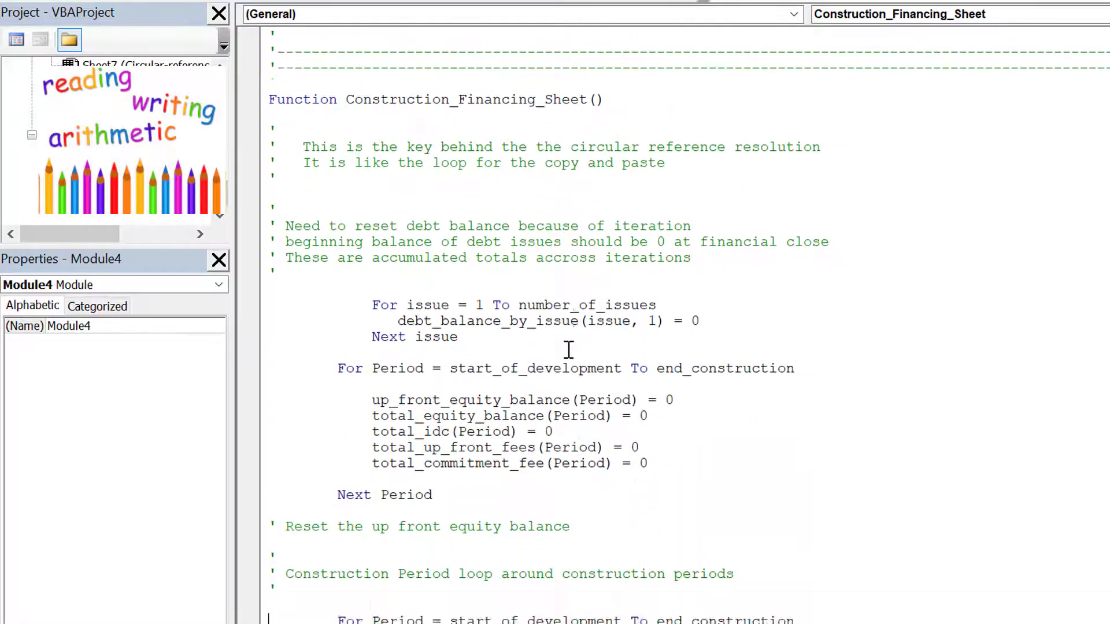
{"action": "key", "text": "Down"}
{"action": "key", "text": "Down"}
{"action": "key", "text": "Down"}
{"action": "key", "text": "Down"}
{"action": "key", "text": "Down"}
{"action": "key", "text": "Down"}
{"action": "key", "text": "Down"}
{"action": "key", "text": "Down"}
{"action": "key", "text": "Down"}
{"action": "key", "text": "Down"}
{"action": "key", "text": "Down"}
{"action": "key", "text": "Down"}
{"action": "key", "text": "Down"}
{"action": "key", "text": "Down"}
{"action": "key", "text": "Down"}
{"action": "key", "text": "Down"}
{"action": "key", "text": "Down"}
{"action": "key", "text": "Down"}
{"action": "key", "text": "Down"}
{"action": "key", "text": "Down"}
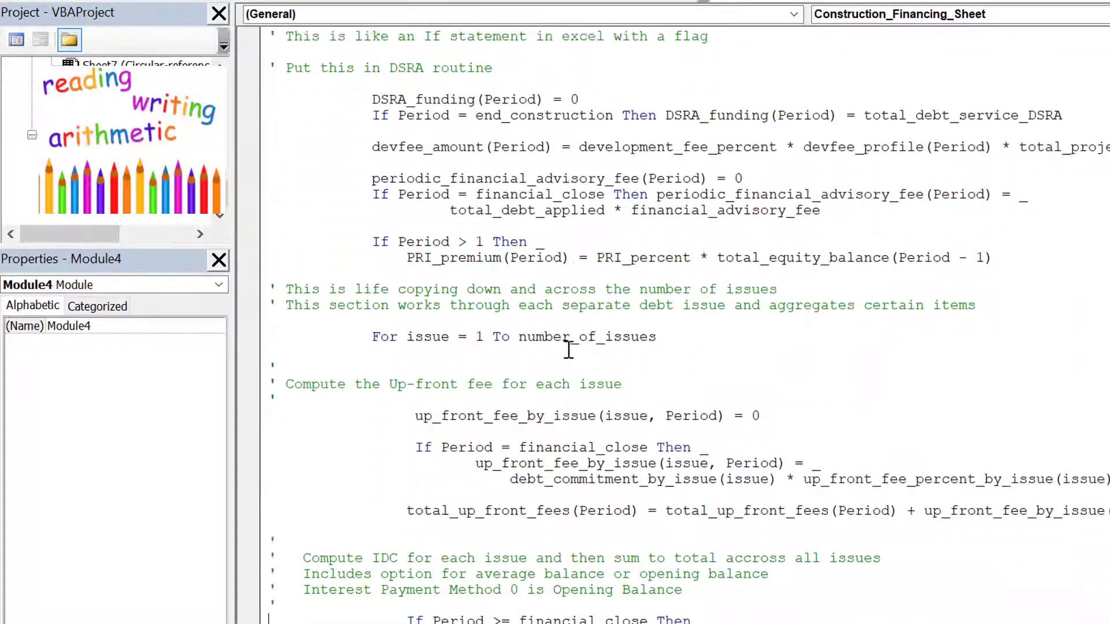
- Review the start of the construction period loop in Construction_Financing_Sheet, covering the DSRA funding, development fee, financial advisory fee and PRI premium lines
{"action": "key", "text": "Page_Up"}
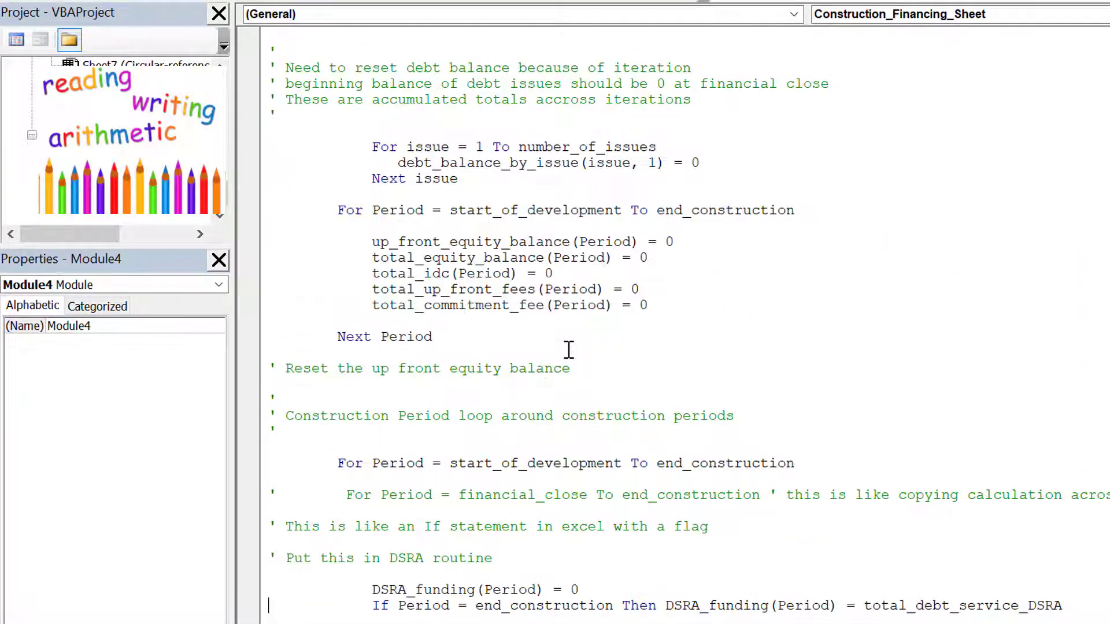
{"action": "key", "text": "Down"}
{"action": "key", "text": "Down"}
{"action": "key", "text": "Down"}
{"action": "key", "text": "Down"}
{"action": "key", "text": "Down"}
{"action": "key", "text": "Down"}
{"action": "key", "text": "Down"}
{"action": "key", "text": "Down"}
{"action": "key", "text": "Down"}
{"action": "key", "text": "Down"}
{"action": "key", "text": "Down"}
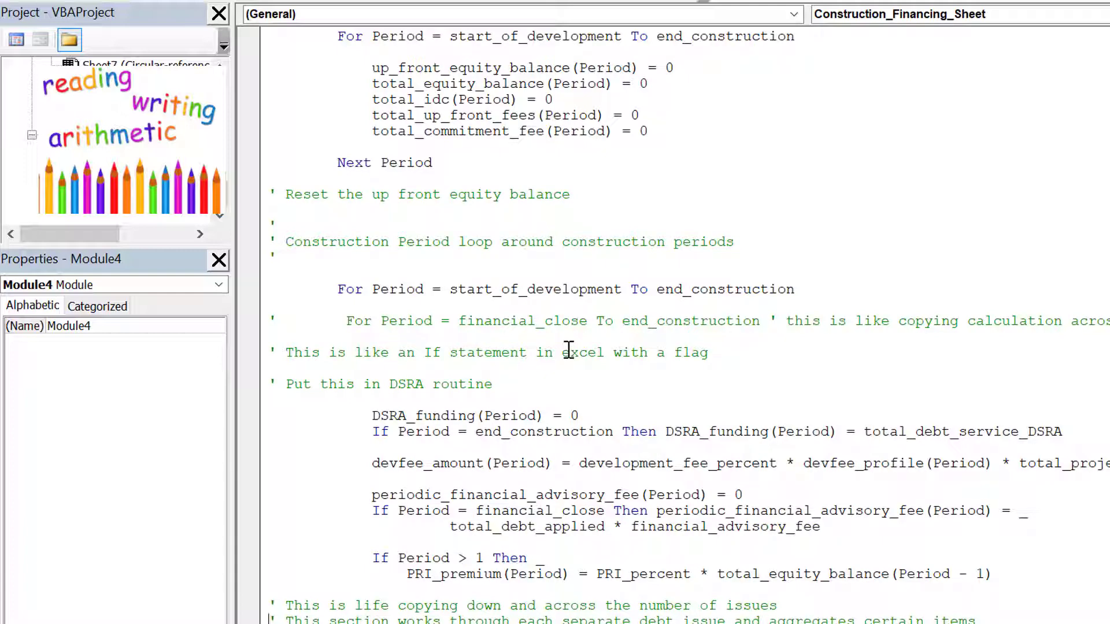
{"action": "key", "text": "Down"}
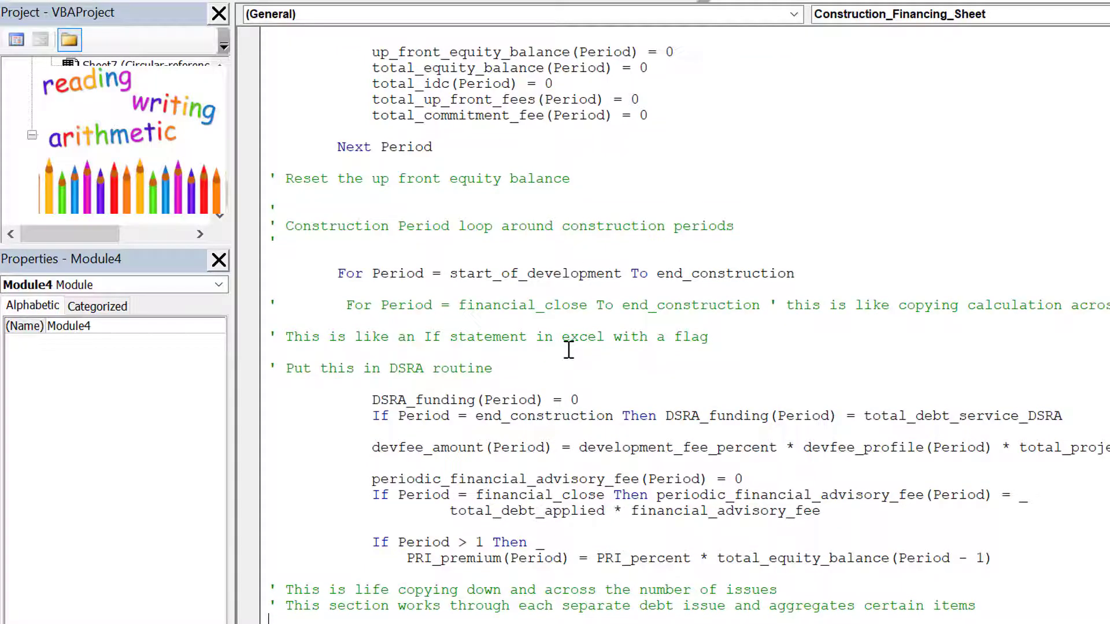
{"action": "key", "text": "Down"}
{"action": "key", "text": "Down"}
{"action": "key", "text": "Down"}
{"action": "key", "text": "Down"}
{"action": "key", "text": "Down"}
{"action": "key", "text": "Up"}
{"action": "key", "text": "Up"}
{"action": "key", "text": "Up"}
{"action": "key", "text": "Up"}
{"action": "key", "text": "Up"}
{"action": "key", "text": "Up"}
{"action": "key", "text": "Up"}
{"action": "key", "text": "Up"}
{"action": "key", "text": "Up"}
{"action": "key", "text": "Up"}
{"action": "key", "text": "Up"}
{"action": "key", "text": "Up"}
{"action": "key", "text": "Up"}
{"action": "key", "text": "Up"}
{"action": "key", "text": "Up"}
{"action": "key", "text": "Up"}
{"action": "key", "text": "Up"}
{"action": "key", "text": "Up"}
{"action": "key", "text": "Down"}
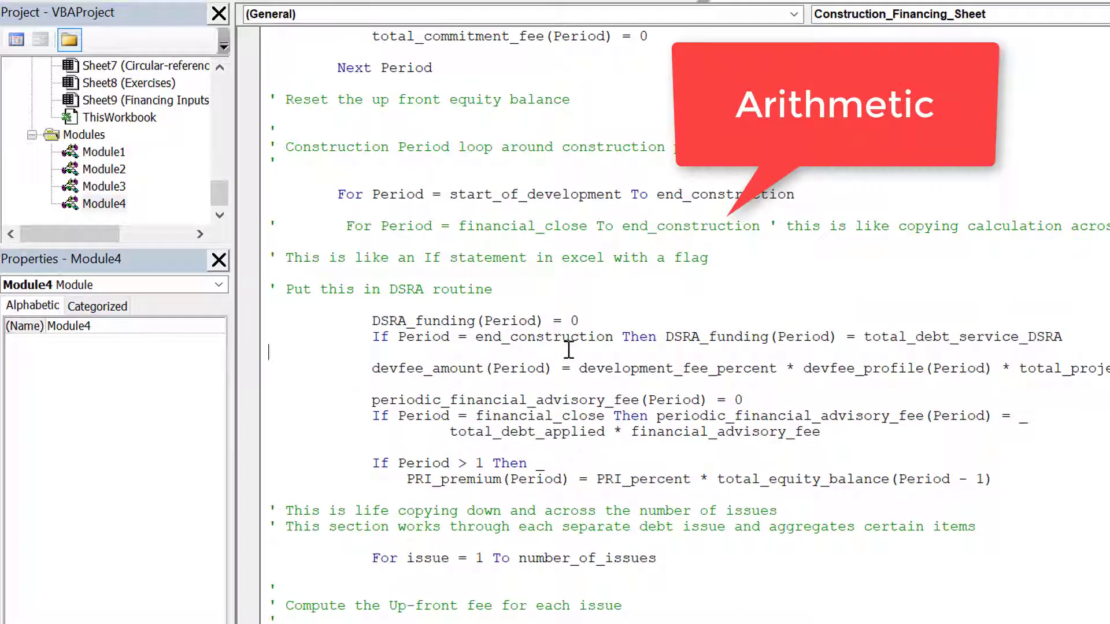
- Examine the loop over debt issues and its up-front fee calculation in Construction_Financing_Sheet
{"action": "key", "text": "Down"}
{"action": "key", "text": "Down"}
{"action": "key", "text": "Down"}
{"action": "key", "text": "Down"}
{"action": "key", "text": "Down"}
{"action": "key", "text": "Down"}
{"action": "key", "text": "Down"}
{"action": "key", "text": "Down"}
{"action": "key", "text": "Down"}
{"action": "key", "text": "Down"}
{"action": "key", "text": "Down"}
{"action": "key", "text": "Down"}
{"action": "key", "text": "Down"}
{"action": "key", "text": "Down"}
{"action": "key", "text": "Down"}
{"action": "key", "text": "Down"}
{"action": "key", "text": "Down"}
{"action": "key", "text": "Down"}
{"action": "key", "text": "Down"}
{"action": "key", "text": "Down"}
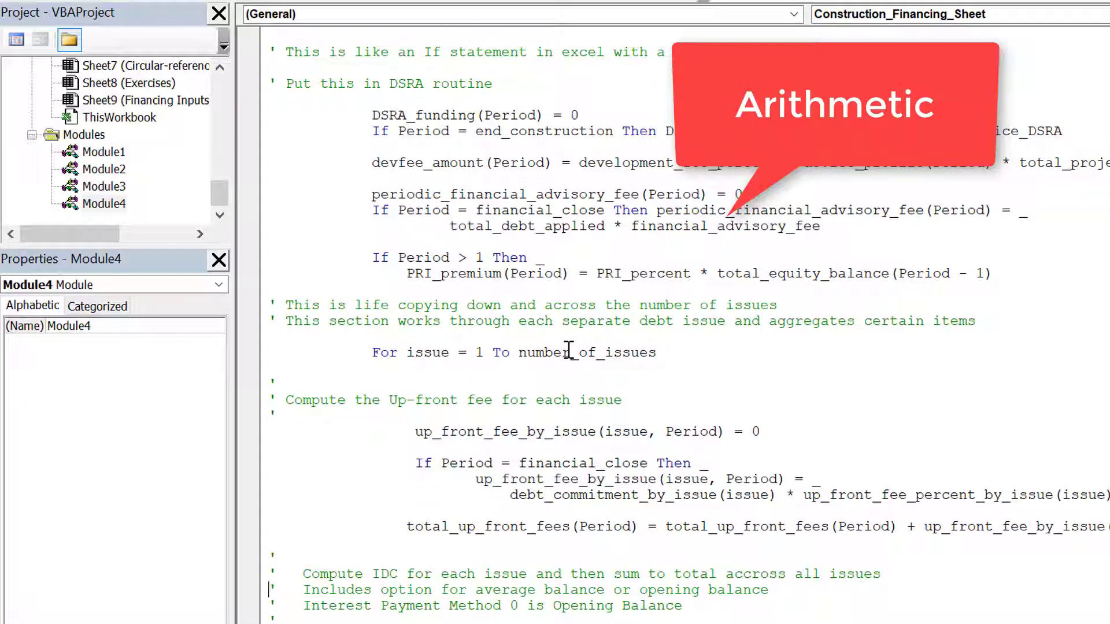
{"action": "key", "text": "Up"}
{"action": "key", "text": "Up"}
{"action": "key", "text": "Up"}
{"action": "key", "text": "Up"}
{"action": "key", "text": "Up"}
{"action": "key", "text": "Up"}
{"action": "key", "text": "Up"}
{"action": "key", "text": "Up"}
{"action": "key", "text": "Up"}
{"action": "key", "text": "Up"}
{"action": "key", "text": "Up"}
{"action": "key", "text": "Up"}
{"action": "key", "text": "Up"}
{"action": "key", "text": "Up"}
{"action": "key", "text": "Up"}
{"action": "key", "text": "Up"}
{"action": "key", "text": "Up"}
{"action": "key", "text": "Up"}
{"action": "key", "text": "Up"}
{"action": "key", "text": "Up"}
{"action": "key", "text": "Down"}
{"action": "key", "text": "Down"}
{"action": "key", "text": "Up"}
{"action": "key", "text": "Up"}
{"action": "key", "text": "Down"}
{"action": "key", "text": "Up"}
{"action": "key", "text": "Right"}
{"action": "key", "text": "Right"}
{"action": "key", "text": "Right"}
{"action": "key", "text": "Right"}
{"action": "key", "text": "Right"}
{"action": "key", "text": "Right"}
{"action": "key", "text": "Right"}
{"action": "key", "text": "Right"}
{"action": "key", "text": "Right"}
{"action": "key", "text": "Right"}
{"action": "key", "text": "Right"}
{"action": "key", "text": "Right"}
{"action": "key", "text": "Right"}
{"action": "key", "text": "Right"}
{"action": "key", "text": "Right"}
{"action": "key", "text": "Right"}
{"action": "key", "text": "Right"}
{"action": "key", "text": "Right"}
{"action": "key", "text": "Right"}
{"action": "key", "text": "Right"}
{"action": "key", "text": "Right"}
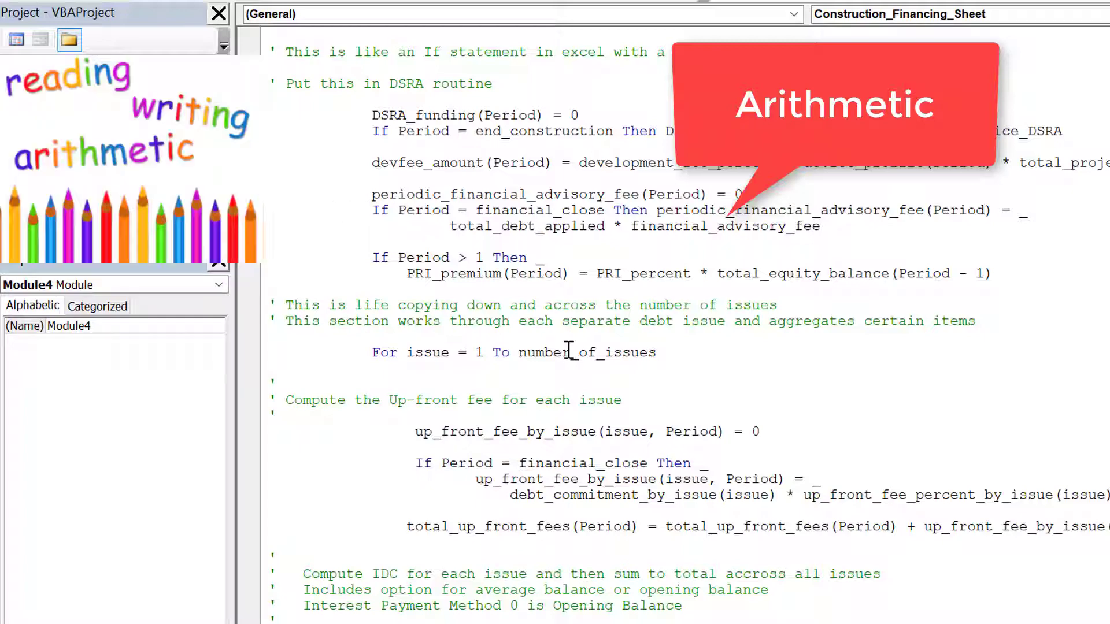
- Examine the IDC calculation by issue, including both interest payment methods, down to the start of the commitment fee section
{"action": "key", "text": "Down"}
{"action": "key", "text": "Down"}
{"action": "key", "text": "Down"}
{"action": "key", "text": "Down"}
{"action": "key", "text": "Down"}
{"action": "key", "text": "Down"}
{"action": "key", "text": "Down"}
{"action": "key", "text": "Down"}
{"action": "key", "text": "Down"}
{"action": "key", "text": "Down"}
{"action": "key", "text": "Down"}
{"action": "key", "text": "Down"}
{"action": "key", "text": "Down"}
{"action": "key", "text": "Down"}
{"action": "key", "text": "Down"}
{"action": "key", "text": "Down"}
{"action": "key", "text": "Down"}
{"action": "key", "text": "Down"}
{"action": "key", "text": "Down"}
{"action": "key", "text": "Down"}
{"action": "key", "text": "Down"}
{"action": "key", "text": "Down"}
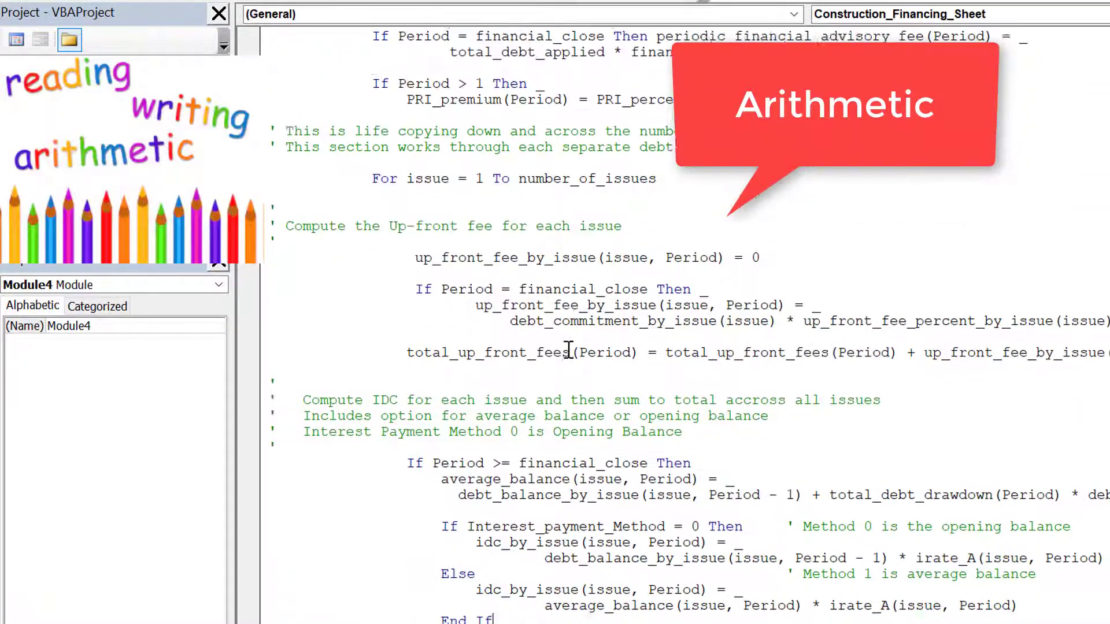
{"action": "key", "text": "Up"}
{"action": "key", "text": "Up"}
{"action": "key", "text": "Up"}
{"action": "key", "text": "Up"}
{"action": "key", "text": "Up"}
{"action": "key", "text": "Up"}
{"action": "key", "text": "Up"}
{"action": "key", "text": "Up"}
{"action": "key", "text": "Up"}
{"action": "key", "text": "Up"}
{"action": "key", "text": "Up"}
{"action": "key", "text": "Up"}
{"action": "key", "text": "Up"}
{"action": "key", "text": "Up"}
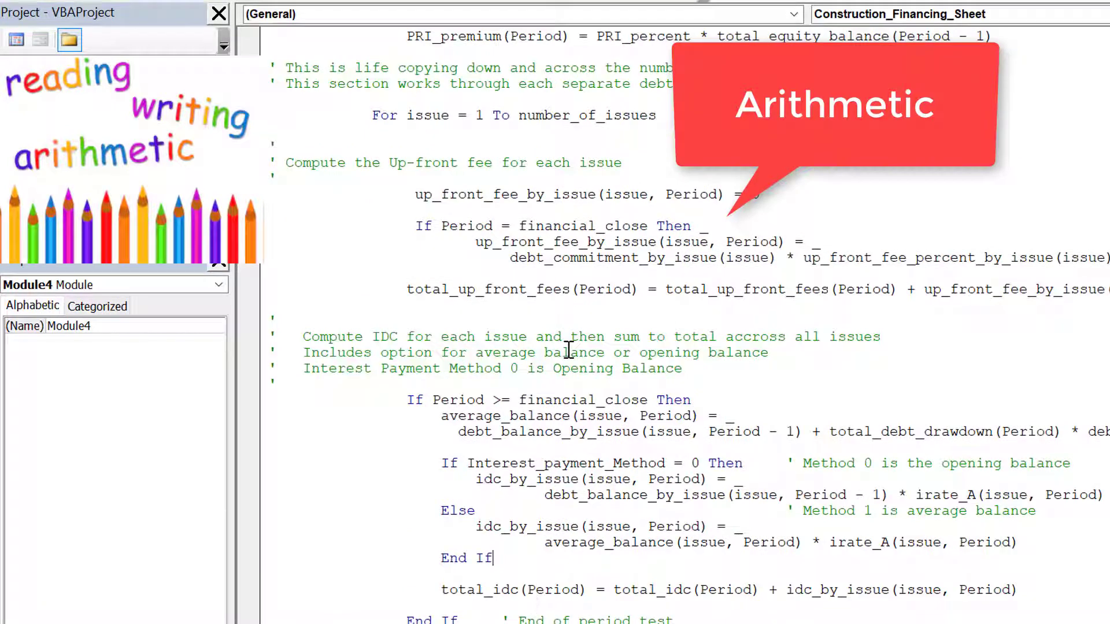
{"action": "key", "text": "Down"}
{"action": "key", "text": "Down"}
{"action": "key", "text": "Down"}
{"action": "key", "text": "Down"}
{"action": "key", "text": "Down"}
{"action": "key", "text": "Down"}
{"action": "key", "text": "Down"}
{"action": "key", "text": "Down"}
{"action": "key", "text": "Down"}
{"action": "key", "text": "Down"}
{"action": "key", "text": "Down"}
{"action": "key", "text": "Down"}
{"action": "key", "text": "Down"}
{"action": "key", "text": "Down"}
{"action": "key", "text": "Down"}
{"action": "key", "text": "Down"}
{"action": "key", "text": "Down"}
{"action": "key", "text": "Down"}
{"action": "key", "text": "Down"}
{"action": "key", "text": "Down"}
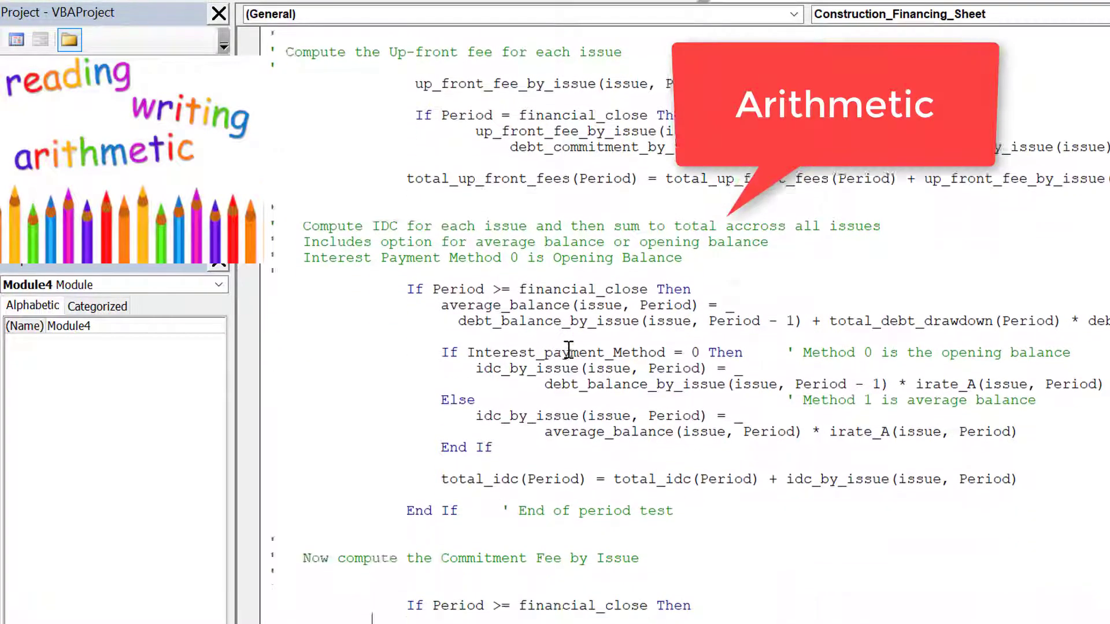
- Examine the commitment fee calculation by issue, down to the base and total funding needs in Construction_Financing_Sheet
{"action": "key", "text": "Down"}
{"action": "key", "text": "Down"}
{"action": "key", "text": "Down"}
{"action": "key", "text": "Down"}
{"action": "key", "text": "Down"}
{"action": "key", "text": "Down"}
{"action": "key", "text": "Down"}
{"action": "key", "text": "Down"}
{"action": "key", "text": "Down"}
{"action": "key", "text": "Down"}
{"action": "key", "text": "Down"}
{"action": "key", "text": "Down"}
{"action": "key", "text": "Down"}
{"action": "key", "text": "Down"}
{"action": "key", "text": "Down"}
{"action": "key", "text": "Down"}
{"action": "key", "text": "Down"}
{"action": "key", "text": "Down"}
{"action": "key", "text": "Down"}
{"action": "key", "text": "Down"}
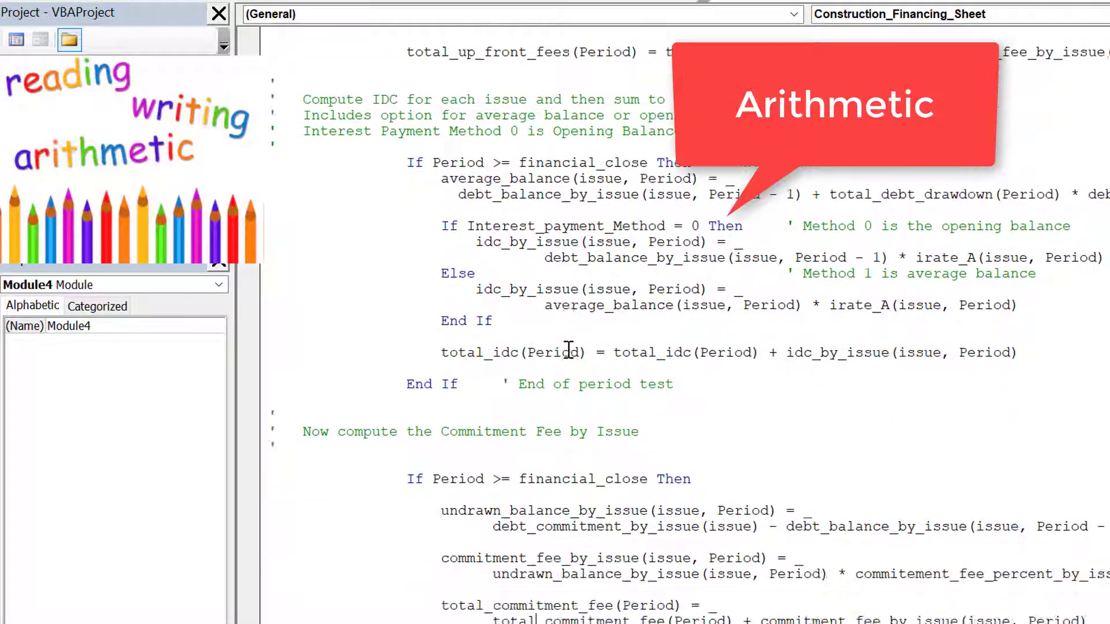
{"action": "key", "text": "Down"}
{"action": "key", "text": "Down"}
{"action": "key", "text": "Down"}
{"action": "key", "text": "Down"}
{"action": "key", "text": "Down"}
{"action": "key", "text": "Down"}
{"action": "key", "text": "Down"}
{"action": "key", "text": "Down"}
{"action": "key", "text": "Down"}
{"action": "key", "text": "Up"}
{"action": "key", "text": "Up"}
{"action": "key", "text": "Up"}
{"action": "key", "text": "Up"}
{"action": "key", "text": "Up"}
{"action": "key", "text": "Up"}
{"action": "key", "text": "Up"}
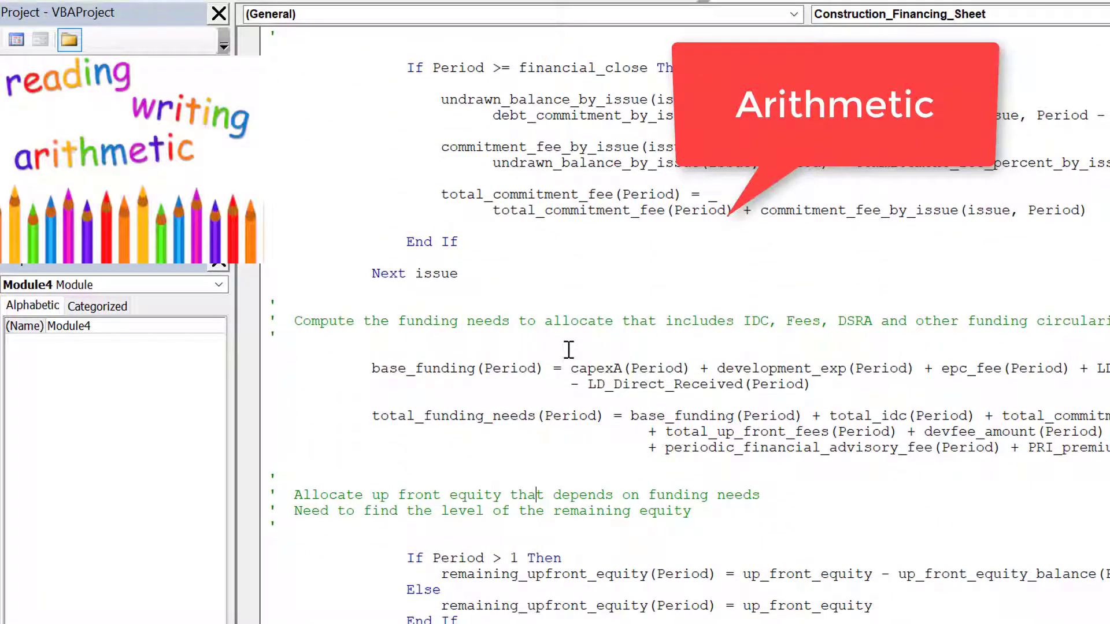
- Replace development_exp with development_reimbursable in the base_funding(Period) formula, keeping the (Period) index
{"action": "left_click", "coordinate": [718, 364]}
{"action": "key", "text": "Delete"}
{"action": "key", "text": "Delete"}
{"action": "key", "text": "Delete"}
{"action": "key", "text": "Delete"}
{"action": "key", "text": "Delete"}
{"action": "key", "text": "Delete"}
{"action": "key", "text": "Delete"}
{"action": "key", "text": "Delete"}
{"action": "key", "text": "Delete"}
{"action": "key", "text": "Delete"}
{"action": "key", "text": "Delete"}
{"action": "key", "text": "Delete"}
{"action": "key", "text": "Delete"}
{"action": "key", "text": "Delete"}
{"action": "key", "text": "Delete"}
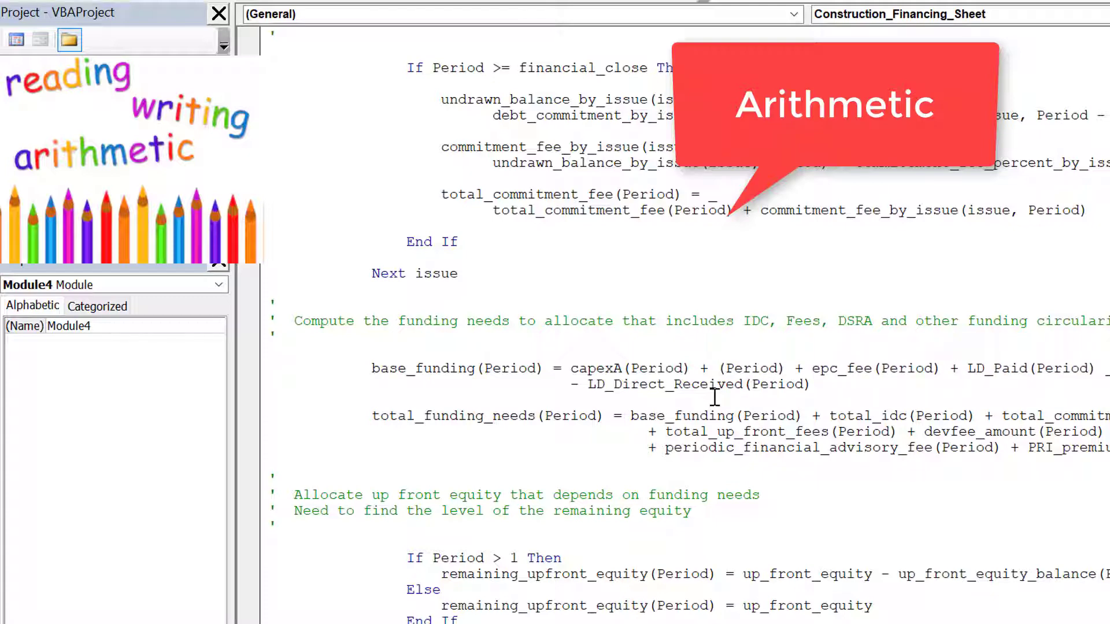
{"action": "key", "text": "ctrl+v"}
{"action": "key", "text": "Up"}
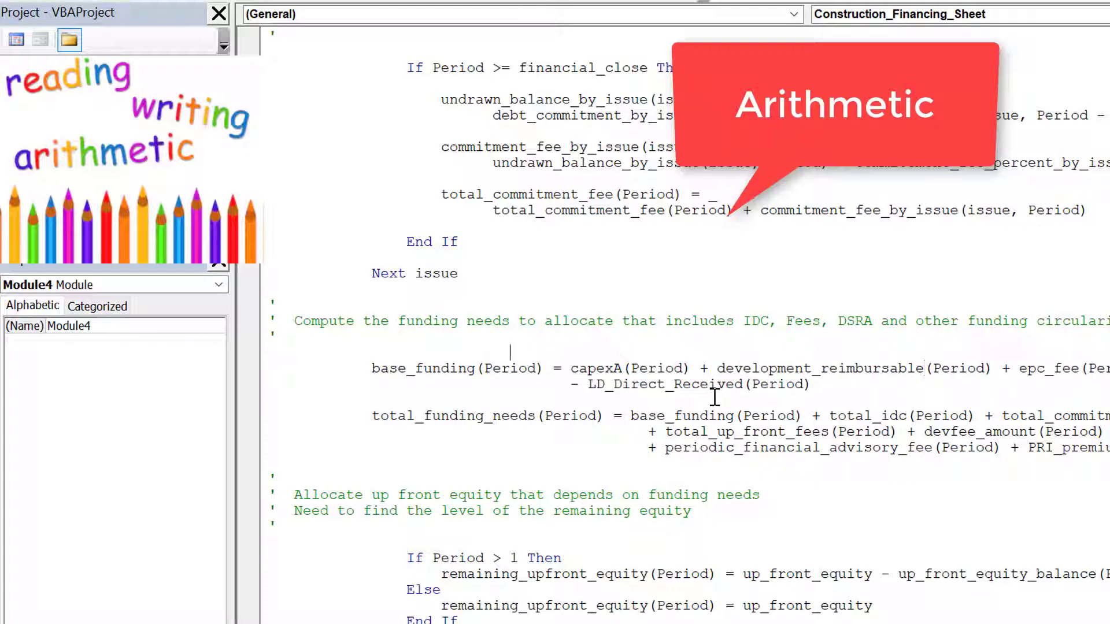
- Review the total funding needs formula and the up-front equity allocation, including remaining equity, pro rata funding and up-front equity balance
{"action": "key", "text": "Down"}
{"action": "key", "text": "Home"}
{"action": "key", "text": "Down"}
{"action": "key", "text": "Down"}
{"action": "key", "text": "Down"}
{"action": "key", "text": "Down"}
{"action": "key", "text": "Down"}
{"action": "key", "text": "Down"}
{"action": "key", "text": "Down"}
{"action": "key", "text": "Down"}
{"action": "key", "text": "Up"}
{"action": "key", "text": "Up"}
{"action": "key", "text": "Up"}
{"action": "key", "text": "Up"}
{"action": "key", "text": "Up"}
{"action": "key", "text": "Down"}
{"action": "key", "text": "Down"}
{"action": "key", "text": "Down"}
{"action": "key", "text": "Down"}
{"action": "key", "text": "Down"}
{"action": "key", "text": "Down"}
{"action": "key", "text": "Down"}
{"action": "key", "text": "Down"}
{"action": "key", "text": "Down"}
{"action": "key", "text": "Down"}
{"action": "key", "text": "Down"}
{"action": "key", "text": "Down"}
{"action": "key", "text": "Down"}
{"action": "key", "text": "Down"}
{"action": "key", "text": "Down"}
{"action": "key", "text": "Down"}
{"action": "key", "text": "Down"}
{"action": "key", "text": "Down"}
{"action": "key", "text": "Down"}
{"action": "key", "text": "Down"}
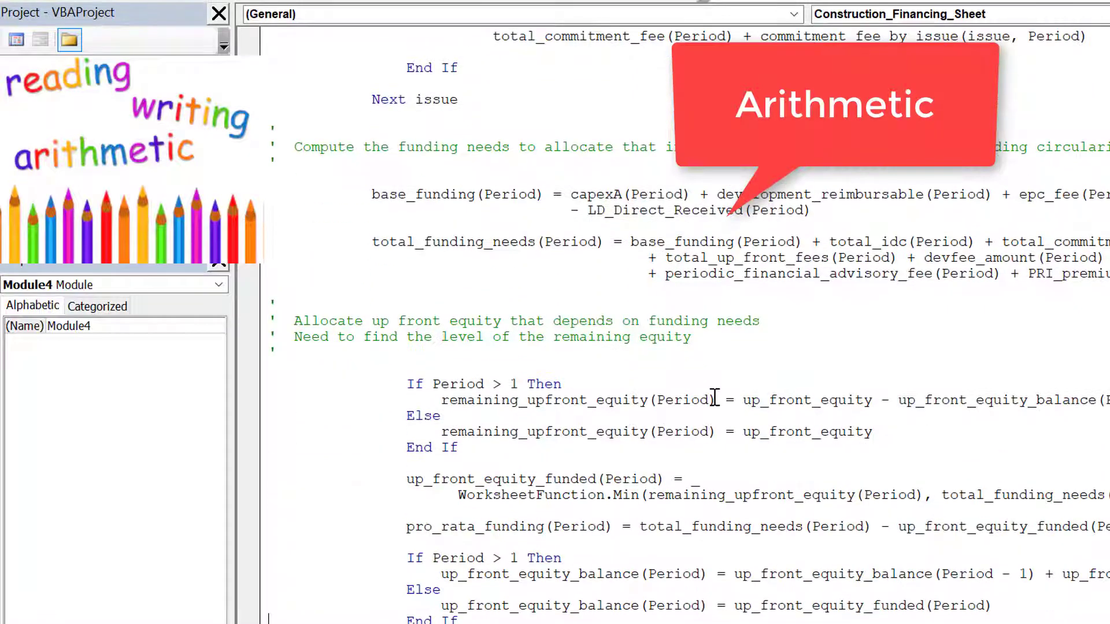
{"action": "key", "text": "Down"}
{"action": "key", "text": "Down"}
{"action": "key", "text": "Down"}
{"action": "key", "text": "Down"}
{"action": "key", "text": "Down"}
{"action": "key", "text": "Down"}
{"action": "key", "text": "Up"}
{"action": "key", "text": "Up"}
{"action": "key", "text": "Up"}
{"action": "key", "text": "Up"}
{"action": "key", "text": "Up"}
{"action": "key", "text": "Up"}
{"action": "key", "text": "Up"}
{"action": "key", "text": "Up"}
{"action": "key", "text": "Up"}
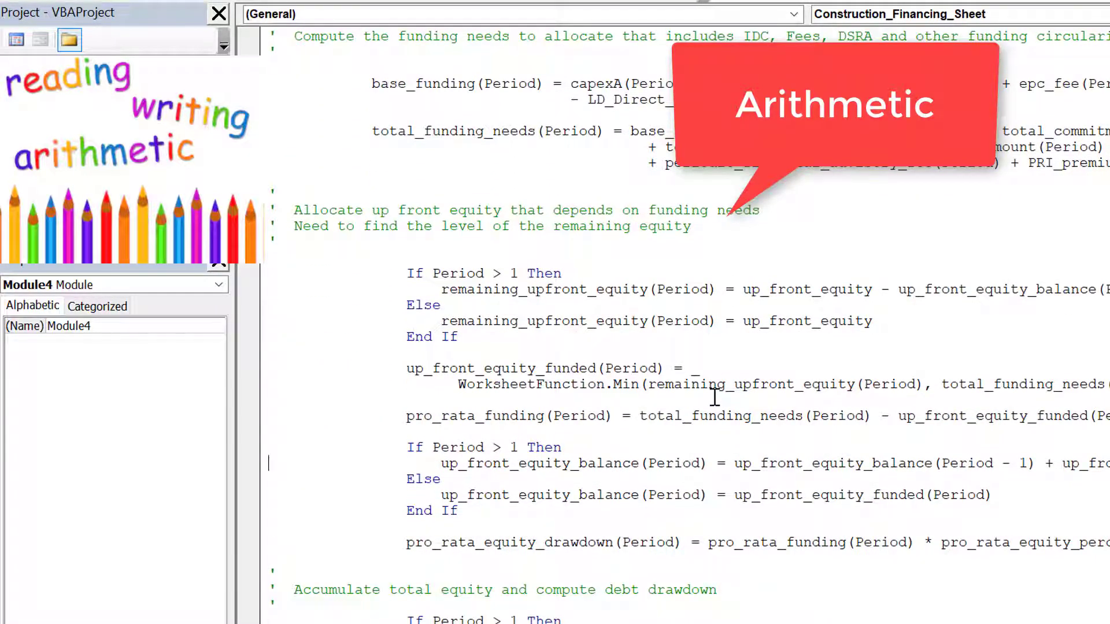
- Examine the total equity accumulation, the total debt drawdown and the debt balance loop by issue
{"action": "key", "text": "Down"}
{"action": "key", "text": "Down"}
{"action": "key", "text": "Down"}
{"action": "key", "text": "Down"}
{"action": "key", "text": "Down"}
{"action": "key", "text": "Down"}
{"action": "key", "text": "Down"}
{"action": "key", "text": "Down"}
{"action": "key", "text": "Down"}
{"action": "key", "text": "Down"}
{"action": "key", "text": "Down"}
{"action": "key", "text": "Down"}
{"action": "key", "text": "Down"}
{"action": "key", "text": "Down"}
{"action": "key", "text": "Down"}
{"action": "key", "text": "Down"}
{"action": "key", "text": "Down"}
{"action": "key", "text": "Down"}
{"action": "key", "text": "Down"}
{"action": "key", "text": "Down"}
{"action": "key", "text": "Down"}
{"action": "key", "text": "Down"}
{"action": "key", "text": "Down"}
{"action": "key", "text": "Down"}
{"action": "key", "text": "Down"}
{"action": "key", "text": "Down"}
{"action": "key", "text": "Down"}
{"action": "key", "text": "Down"}
{"action": "key", "text": "Down"}
{"action": "key", "text": "Down"}
{"action": "key", "text": "Down"}
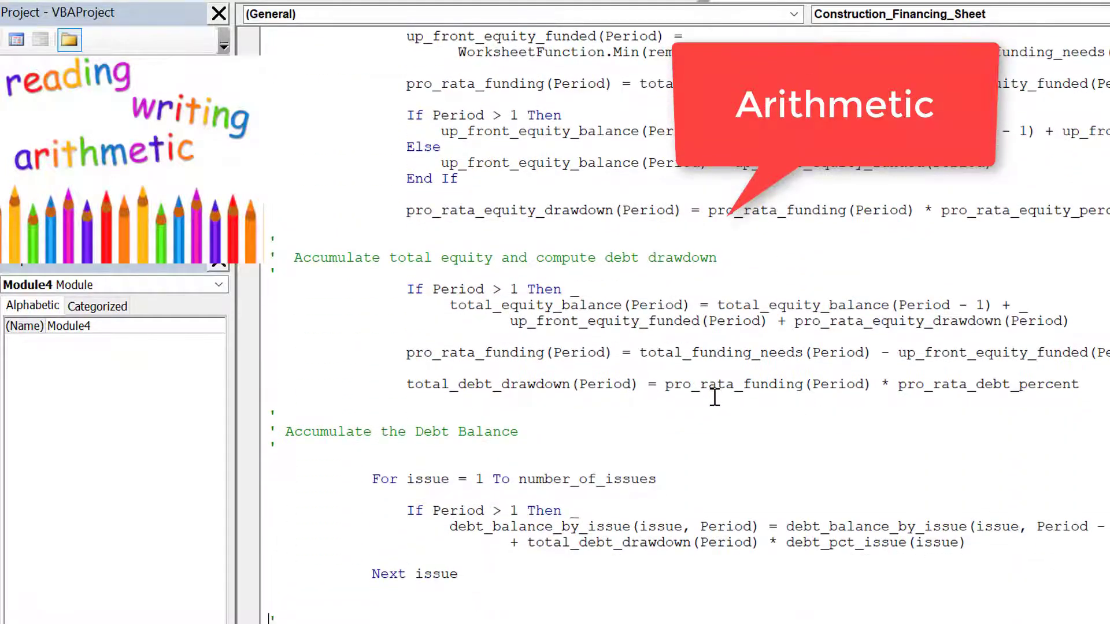
- Examine the total sources calculation and sources-and-uses difference check, down to the DSRA debt service loop
{"action": "key", "text": "Down"}
{"action": "key", "text": "Down"}
{"action": "key", "text": "Down"}
{"action": "key", "text": "Down"}
{"action": "key", "text": "Down"}
{"action": "key", "text": "Down"}
{"action": "key", "text": "Down"}
{"action": "key", "text": "Down"}
{"action": "key", "text": "Down"}
{"action": "key", "text": "Down"}
{"action": "key", "text": "Down"}
{"action": "key", "text": "Down"}
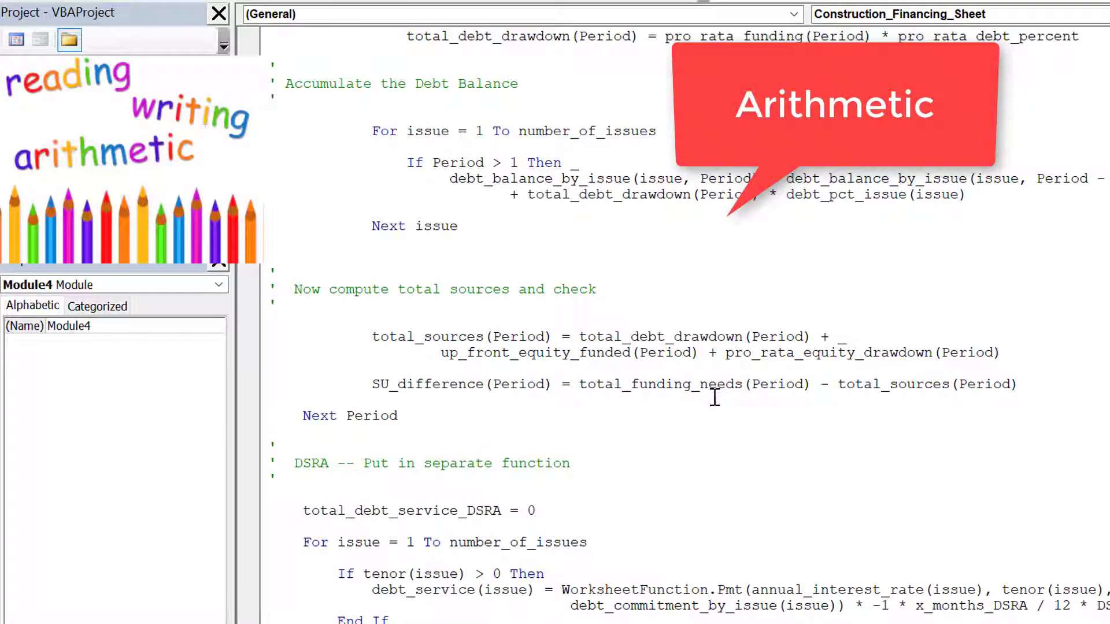
{"action": "key", "text": "Down"}
{"action": "key", "text": "Down"}
{"action": "key", "text": "Down"}
{"action": "key", "text": "Down"}
{"action": "key", "text": "Down"}
{"action": "key", "text": "Down"}
{"action": "key", "text": "Down"}
{"action": "key", "text": "Down"}
{"action": "key", "text": "Down"}
{"action": "key", "text": "Down"}
{"action": "key", "text": "Down"}
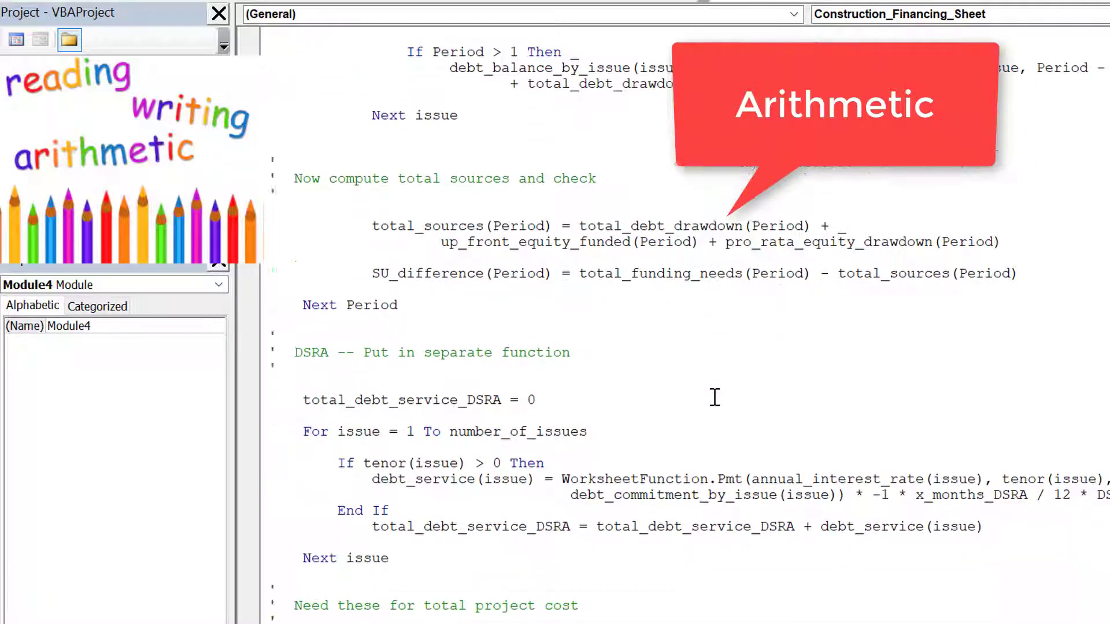
- Review the DSRA section, including the debt service payment formula by issue and the total_debt_service_DSRA accumulation
{"action": "key", "text": "Up"}
{"action": "key", "text": "Up"}
{"action": "key", "text": "Up"}
{"action": "key", "text": "Up"}
{"action": "key", "text": "Up"}
{"action": "key", "text": "Up"}
{"action": "key", "text": "Up"}
{"action": "key", "text": "Up"}
{"action": "key", "text": "Up"}
{"action": "key", "text": "Up"}
{"action": "key", "text": "Up"}
{"action": "key", "text": "Up"}
{"action": "key", "text": "Up"}
{"action": "key", "text": "Down"}
{"action": "key", "text": "Down"}
{"action": "key", "text": "Down"}
{"action": "key", "text": "Down"}
{"action": "key", "text": "Down"}
{"action": "key", "text": "Down"}
{"action": "key", "text": "Down"}
{"action": "key", "text": "Down"}
{"action": "key", "text": "Down"}
{"action": "key", "text": "Down"}
{"action": "key", "text": "Down"}
{"action": "key", "text": "Down"}
{"action": "key", "text": "Down"}
{"action": "key", "text": "Down"}
{"action": "key", "text": "Down"}
{"action": "key", "text": "Down"}
{"action": "key", "text": "Down"}
{"action": "key", "text": "Down"}
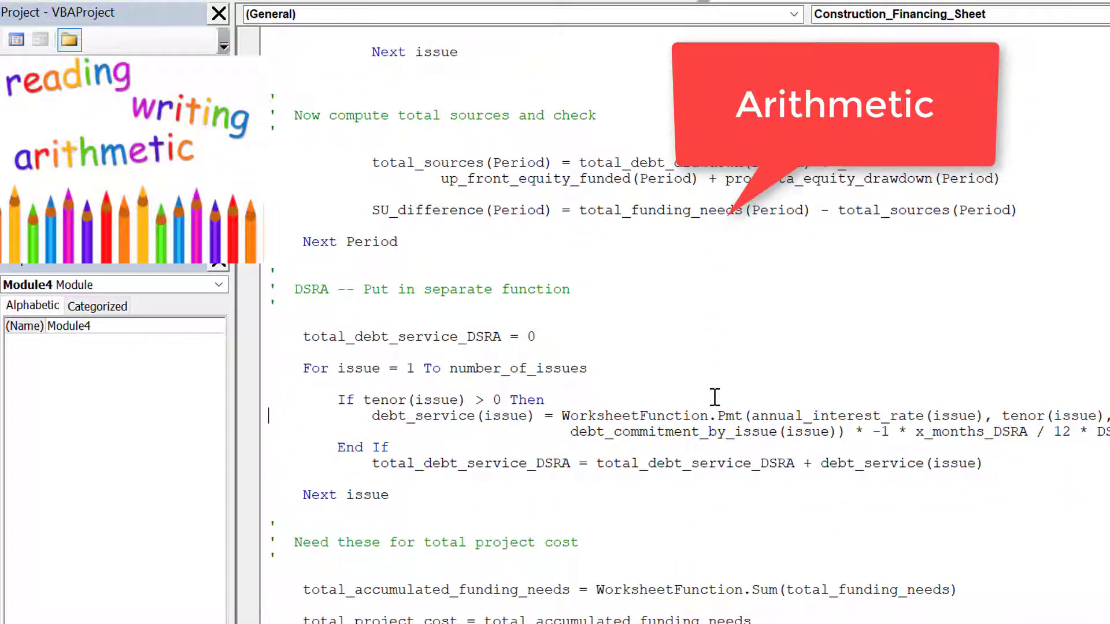
- Examine the total project cost section, including the accumulated funding needs, commitment fees, development fees, up-front fees, IDC and base funding sums
{"action": "key", "text": "Down"}
{"action": "key", "text": "Down"}
{"action": "key", "text": "Down"}
{"action": "key", "text": "Down"}
{"action": "key", "text": "Down"}
{"action": "key", "text": "Down"}
{"action": "key", "text": "Down"}
{"action": "key", "text": "Down"}
{"action": "key", "text": "Down"}
{"action": "key", "text": "Down"}
{"action": "key", "text": "Down"}
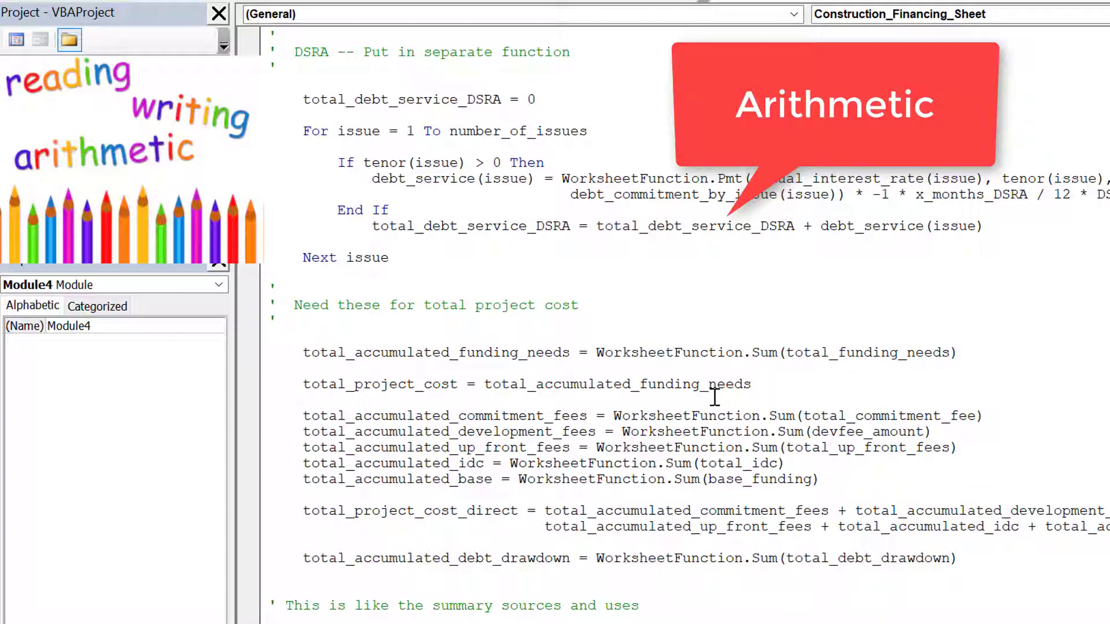
{"action": "key", "text": "Up"}
{"action": "key", "text": "Up"}
{"action": "key", "text": "Up"}
{"action": "key", "text": "Up"}
{"action": "key", "text": "Up"}
{"action": "key", "text": "Up"}
{"action": "key", "text": "Up"}
{"action": "key", "text": "Up"}
{"action": "key", "text": "Up"}
{"action": "key", "text": "Up"}
{"action": "key", "text": "Up"}
{"action": "key", "text": "Up"}
{"action": "key", "text": "Up"}
{"action": "key", "text": "Up"}
{"action": "key", "text": "Up"}
{"action": "key", "text": "Up"}
{"action": "key", "text": "Up"}
{"action": "key", "text": "Up"}
{"action": "key", "text": "Up"}
{"action": "key", "text": "Up"}
{"action": "key", "text": "Down"}
{"action": "key", "text": "Down"}
{"action": "key", "text": "Down"}
{"action": "key", "text": "Down"}
{"action": "key", "text": "Down"}
{"action": "key", "text": "Down"}
{"action": "key", "text": "Down"}
{"action": "key", "text": "Up"}
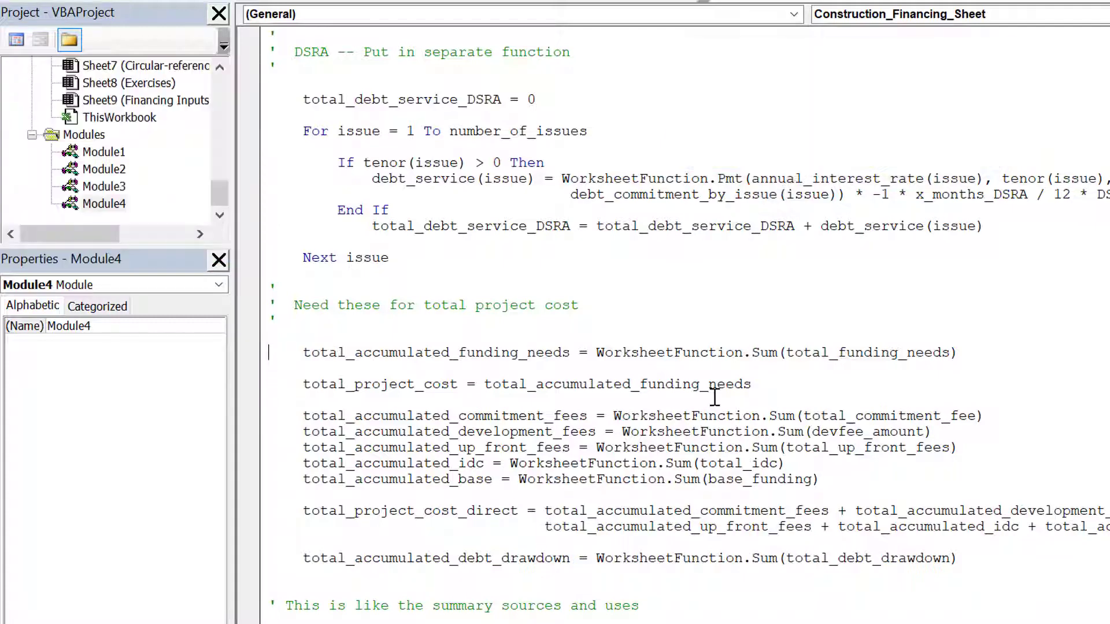
- Try to replace devfee_amount with development_reimbursable inside the total_accumulated_development_fees sum
{"action": "key", "text": "Down"}
{"action": "key", "text": "Down"}
{"action": "key", "text": "Down"}
{"action": "key", "text": "Down"}
{"action": "key", "text": "Down"}
{"action": "key", "text": "Down"}
{"action": "key", "text": "Down"}
{"action": "key", "text": "Down"}
{"action": "left_click", "coordinate": [919, 433]}
{"action": "key", "text": "BackSpace"}
{"action": "key", "text": "BackSpace"}
{"action": "key", "text": "BackSpace"}
{"action": "key", "text": "BackSpace"}
{"action": "key", "text": "BackSpace"}
{"action": "key", "text": "BackSpace"}
{"action": "key", "text": "BackSpace"}
{"action": "key", "text": "BackSpace"}
{"action": "key", "text": "BackSpace"}
{"action": "key", "text": "BackSpace"}
{"action": "key", "text": "BackSpace"}
{"action": "key", "text": "BackSpace"}
{"action": "key", "text": "BackSpace"}
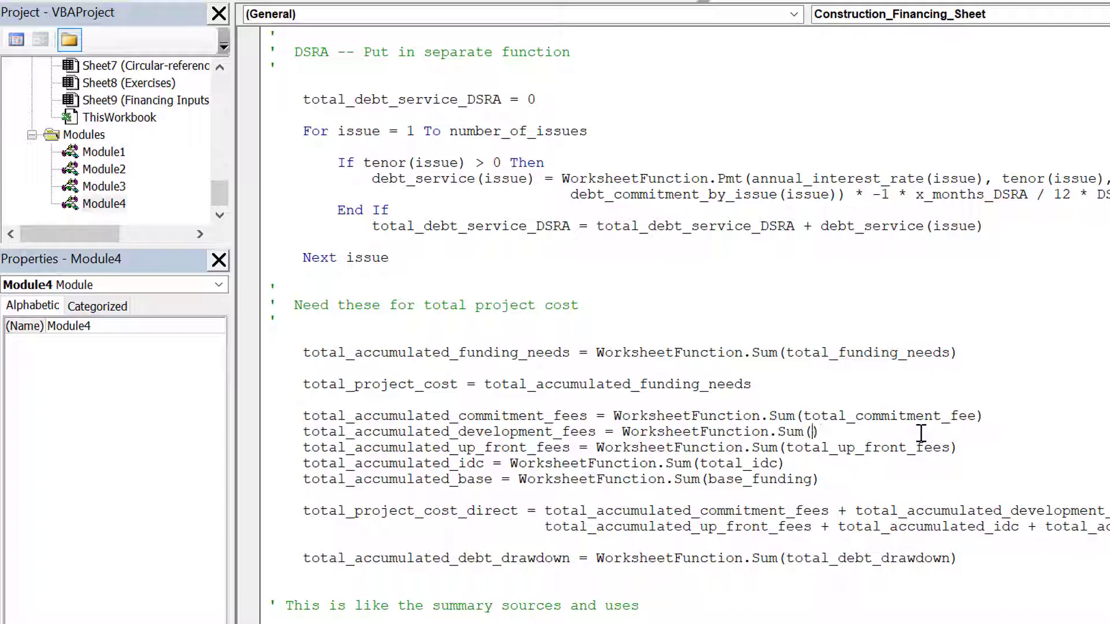
{"action": "left_click", "coordinate": [921, 434]}
{"action": "type", "text": "development_reimbursable"}
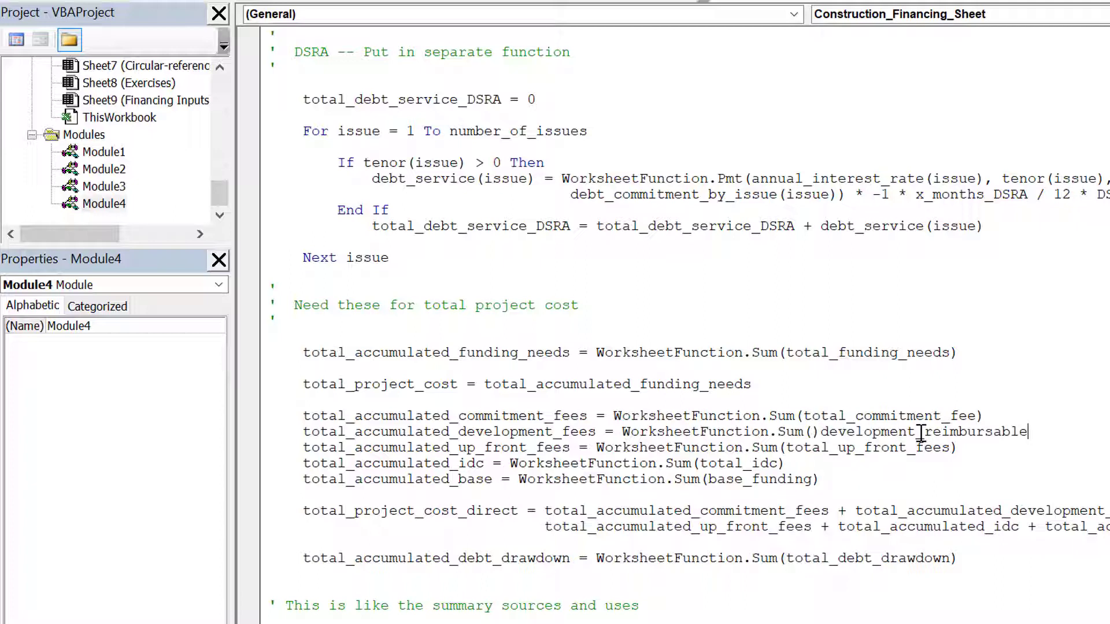
{"action": "key", "text": "Left"}
{"action": "key", "text": "Left"}
{"action": "key", "text": "Left"}
{"action": "key", "text": "Left"}
{"action": "key", "text": "Left"}
{"action": "key", "text": "Left"}
{"action": "key", "text": "Left"}
{"action": "key", "text": "Left"}
{"action": "key", "text": "Left"}
{"action": "key", "text": "Left"}
{"action": "key", "text": "Left"}
{"action": "key", "text": "Left"}
{"action": "key", "text": "Left"}
{"action": "key", "text": "Left"}
{"action": "key", "text": "Left"}
{"action": "key", "text": "Left"}
{"action": "key", "text": "Left"}
{"action": "key", "text": "Left"}
{"action": "key", "text": "Left"}
{"action": "key", "text": "Left"}
{"action": "key", "text": "Delete"}
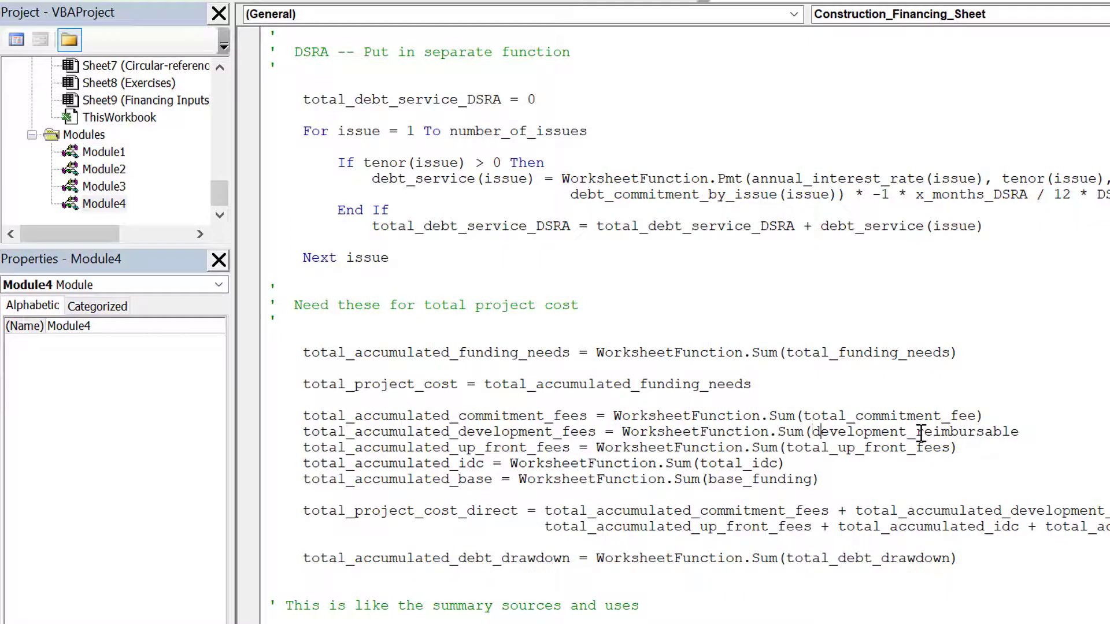
- Restore devfee_amount in the total_accumulated_development_fees sum and undo the edits back to the base_funding(Period) formula
{"action": "key", "text": "Right"}
{"action": "key", "text": "Right"}
{"action": "key", "text": "Right"}
{"action": "key", "text": "Right"}
{"action": "key", "text": "Right"}
{"action": "key", "text": "Right"}
{"action": "key", "text": "Right"}
{"action": "key", "text": "Right"}
{"action": "key", "text": "Right"}
{"action": "key", "text": "Right"}
{"action": "key", "text": "Right"}
{"action": "key", "text": "Right"}
{"action": "key", "text": "Right"}
{"action": "key", "text": "Right"}
{"action": "key", "text": "Right"}
{"action": "key", "text": "Right"}
{"action": "key", "text": "Right"}
{"action": "key", "text": "Right"}
{"action": "key", "text": "Right"}
{"action": "key", "text": "ctrl+shift+Left"}
{"action": "type", "text": ")"}
{"action": "key", "text": "Left"}
{"action": "type", "text": "devfee"}
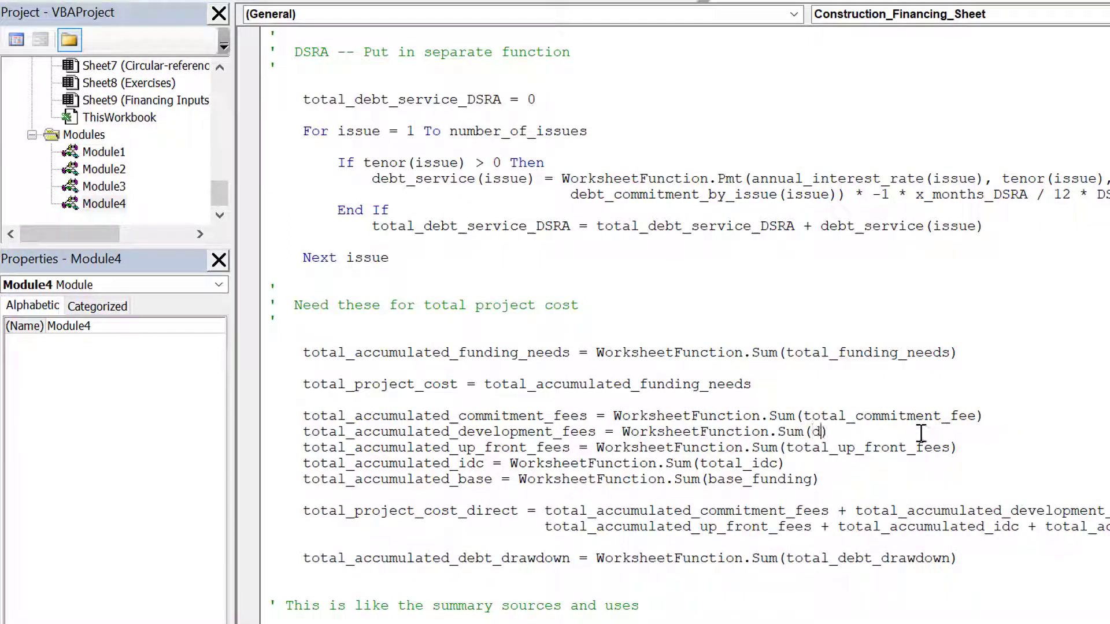
{"action": "type", "text": "_amount"}
{"action": "key", "text": "ctrl+shift+F2"}
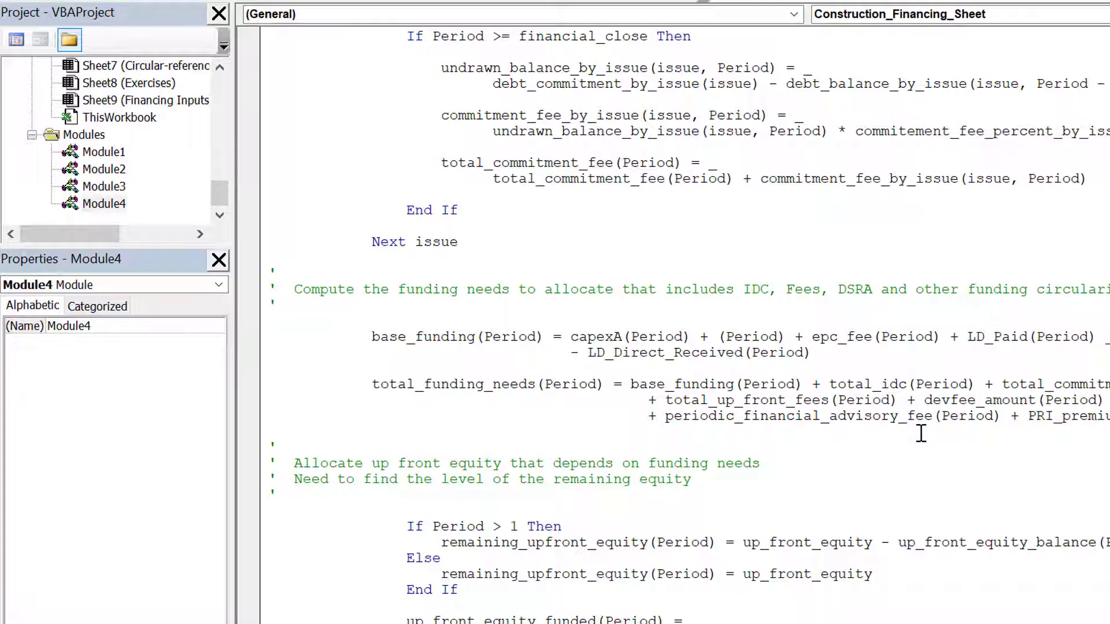
{"action": "key", "text": "ctrl+y"}
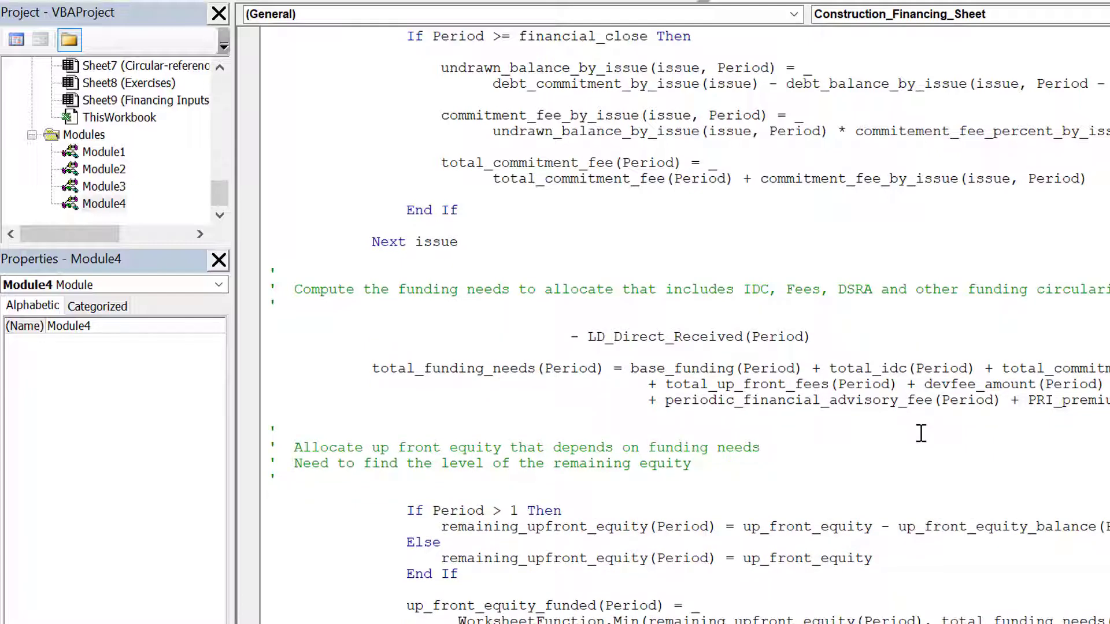
{"action": "key", "text": "Down"}
{"action": "key", "text": "Return"}
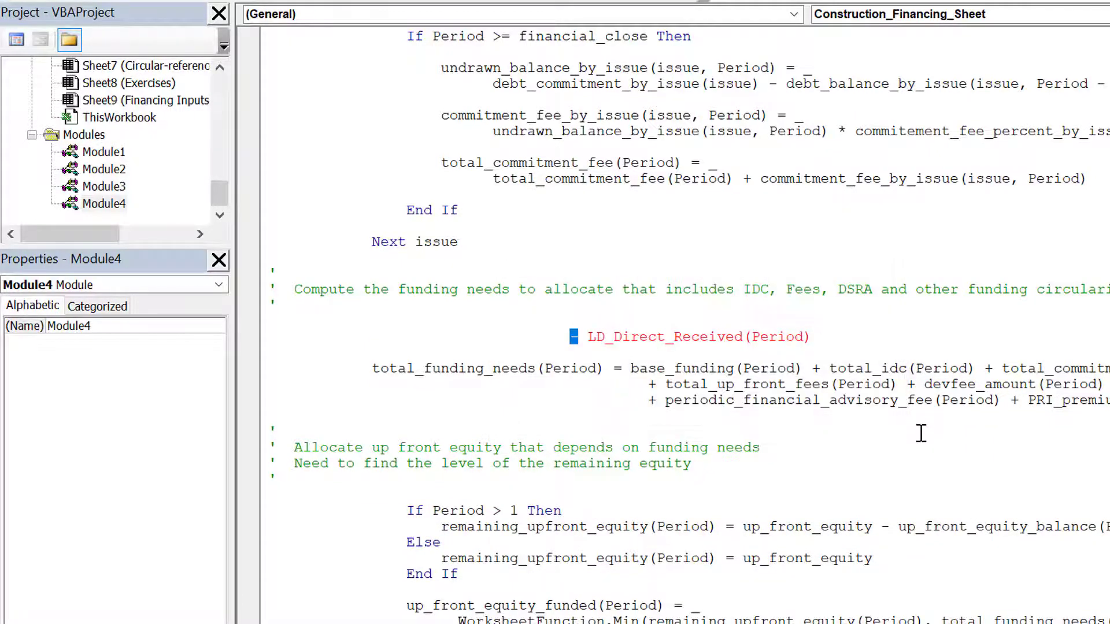
{"action": "key", "text": "ctrl+z"}
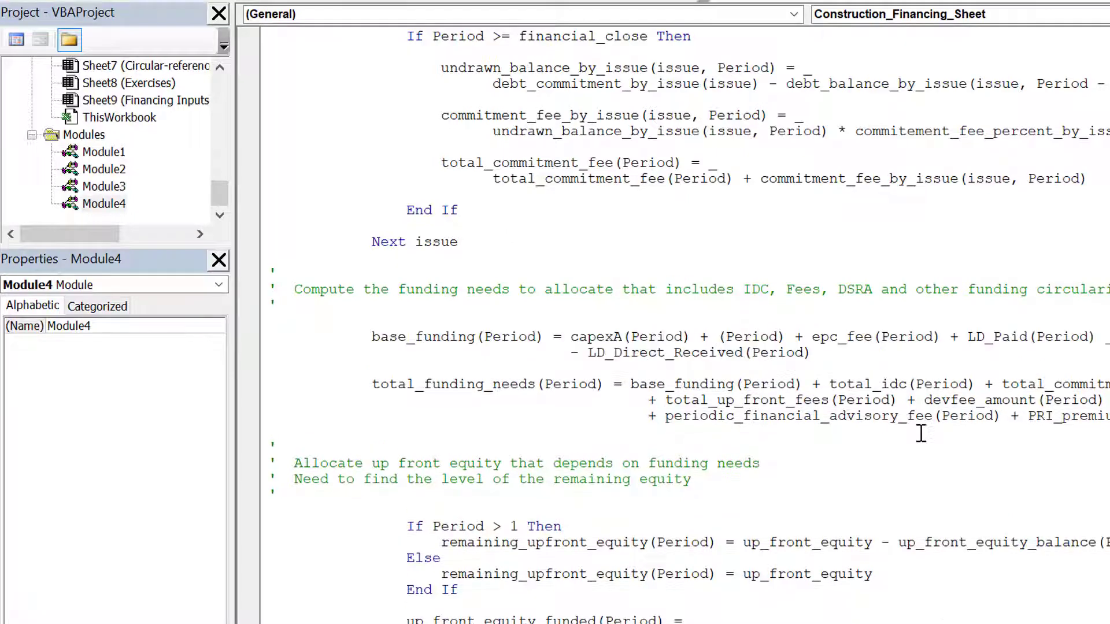
- Review the funding needs, up-front equity, pro rata equity and debt drawdown formulas through to the debt balance by issue
{"action": "key", "text": "Down"}
{"action": "key", "text": "Down"}
{"action": "key", "text": "Page_Down"}
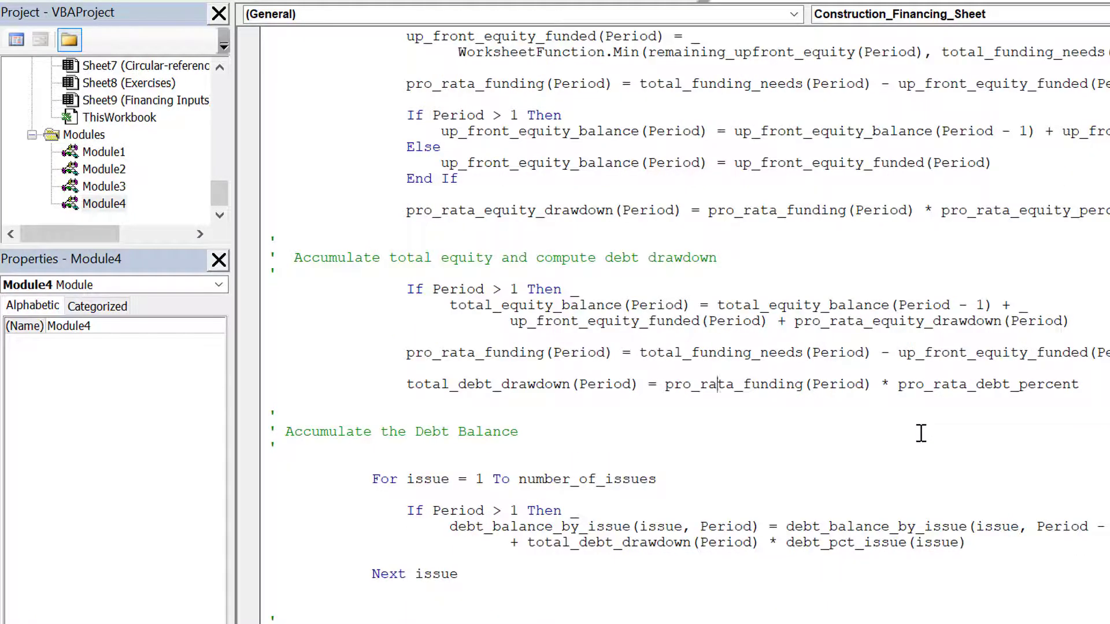
{"action": "key", "text": "Down"}
{"action": "key", "text": "Down"}
{"action": "key", "text": "Down"}
{"action": "key", "text": "Down"}
{"action": "key", "text": "Down"}
{"action": "key", "text": "Down"}
{"action": "key", "text": "Down"}
{"action": "key", "text": "Down"}
{"action": "key", "text": "Down"}
{"action": "key", "text": "Down"}
{"action": "key", "text": "Down"}
{"action": "key", "text": "Down"}
{"action": "key", "text": "Down"}
{"action": "key", "text": "Down"}
{"action": "key", "text": "Down"}
{"action": "key", "text": "Down"}
{"action": "key", "text": "Down"}
{"action": "key", "text": "Down"}
{"action": "key", "text": "Down"}
{"action": "key", "text": "Down"}
{"action": "key", "text": "Down"}
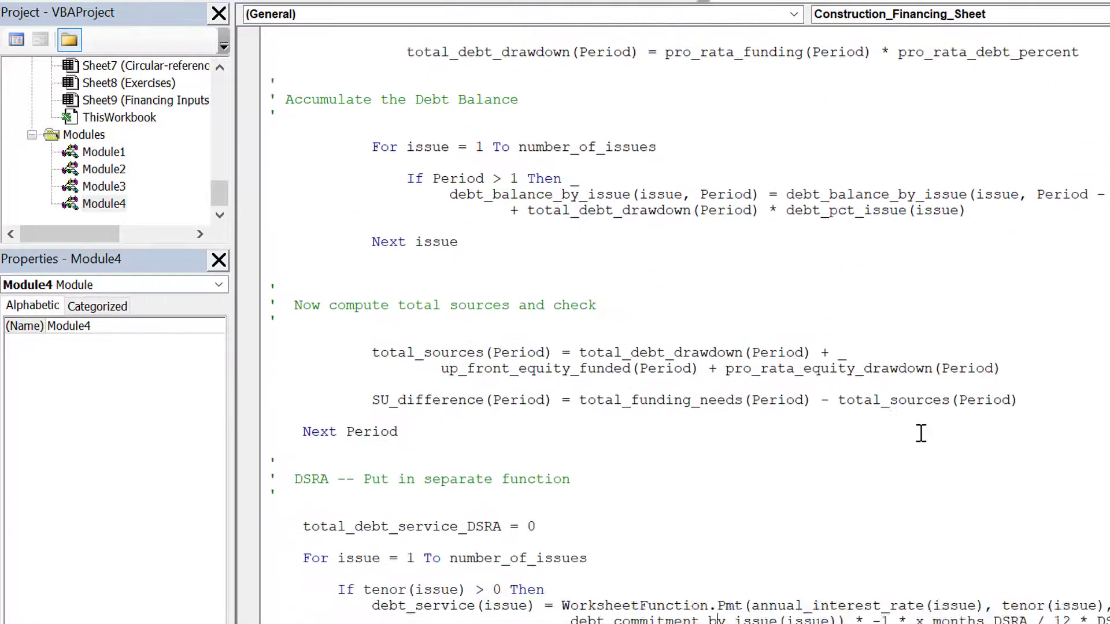
- Examine the total sources check, the DSRA debt service loop and the accumulated sums for total project cost
{"action": "key", "text": "Down"}
{"action": "key", "text": "Down"}
{"action": "key", "text": "Down"}
{"action": "key", "text": "Down"}
{"action": "key", "text": "Down"}
{"action": "key", "text": "Down"}
{"action": "key", "text": "Down"}
{"action": "key", "text": "Down"}
{"action": "key", "text": "Down"}
{"action": "key", "text": "Down"}
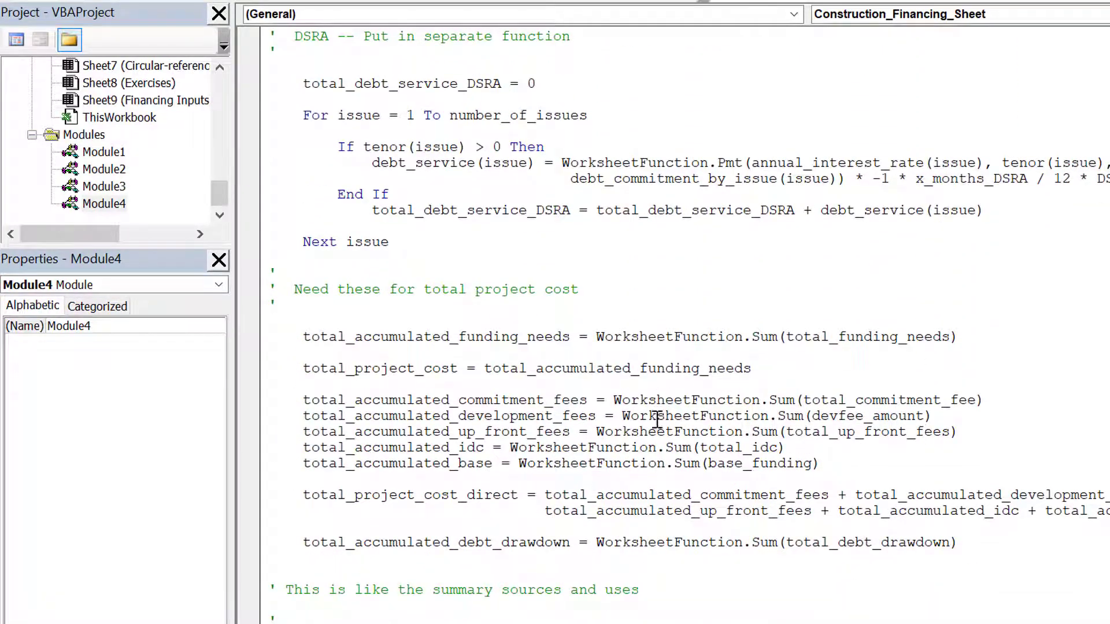
{"action": "key", "text": "Left"}
{"action": "key", "text": "Left"}
{"action": "key", "text": "Left"}
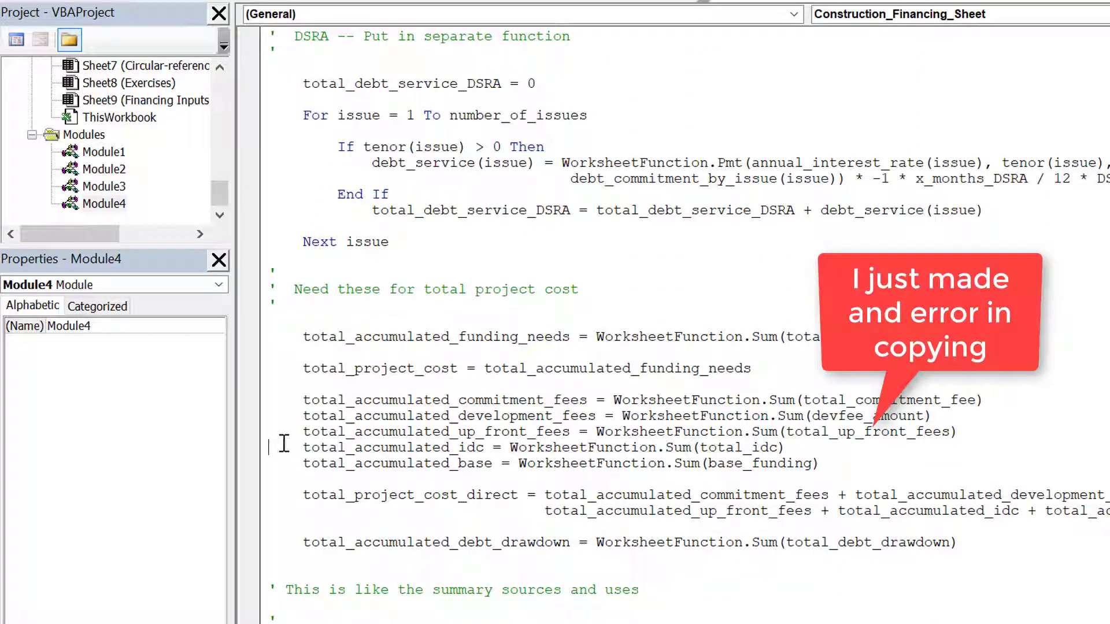
{"action": "key", "text": "Up"}
{"action": "key", "text": "Right"}
{"action": "key", "text": "Down"}
{"action": "key", "text": "Return"}
{"action": "key", "text": "Up"}
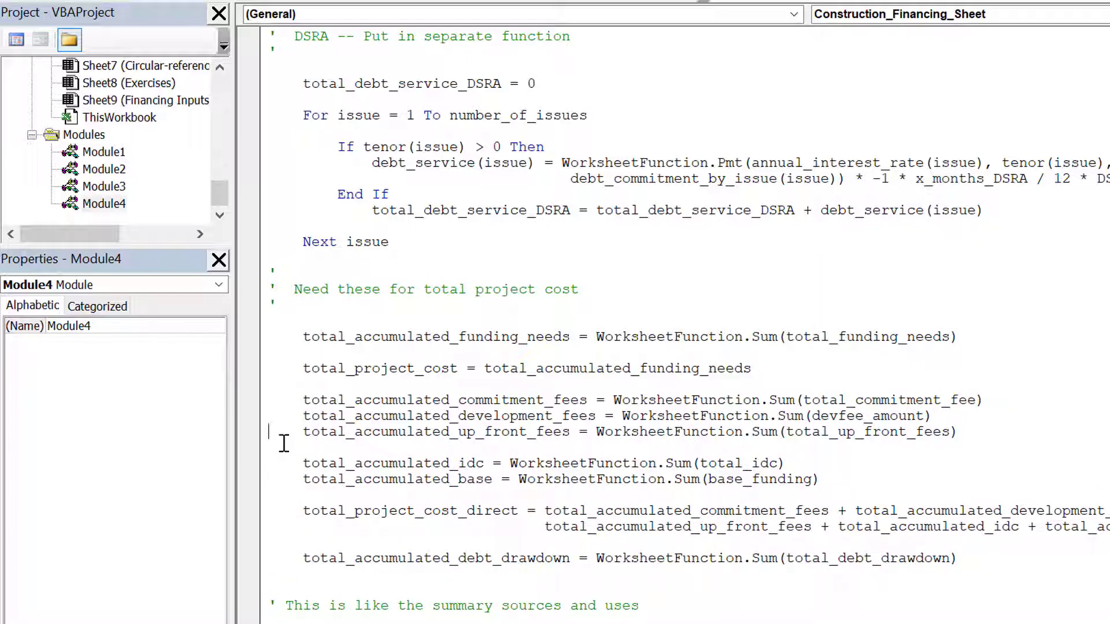
{"action": "key", "text": "Up"}
{"action": "key", "text": "Down"}
{"action": "key", "text": "Return"}
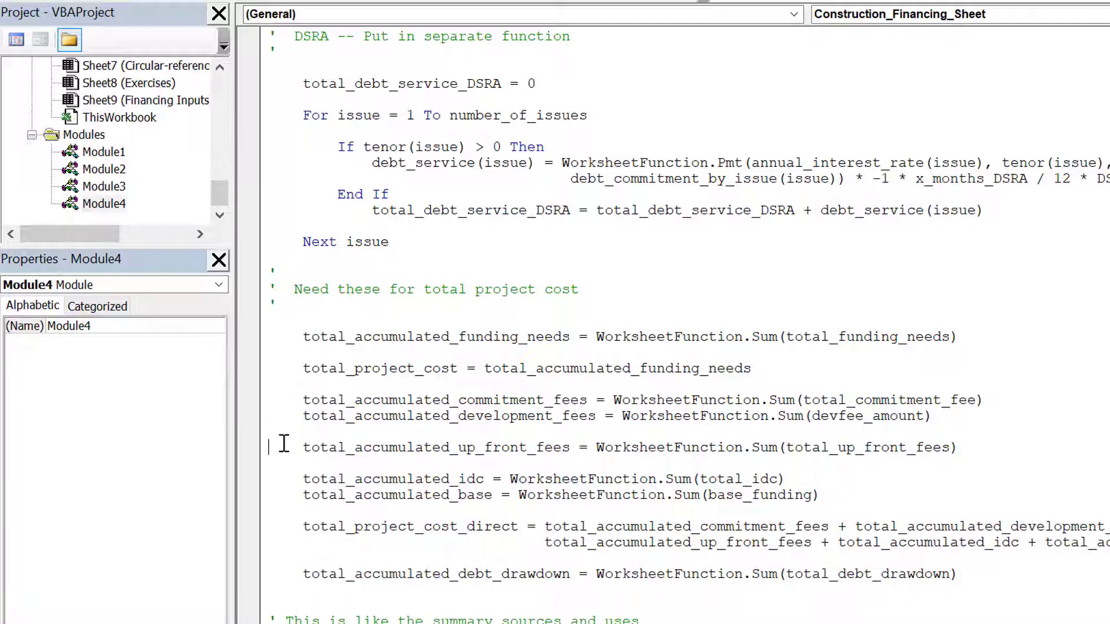
{"action": "key", "text": "Up"}
{"action": "key", "text": "Up"}
{"action": "key", "text": "BackSpace"}
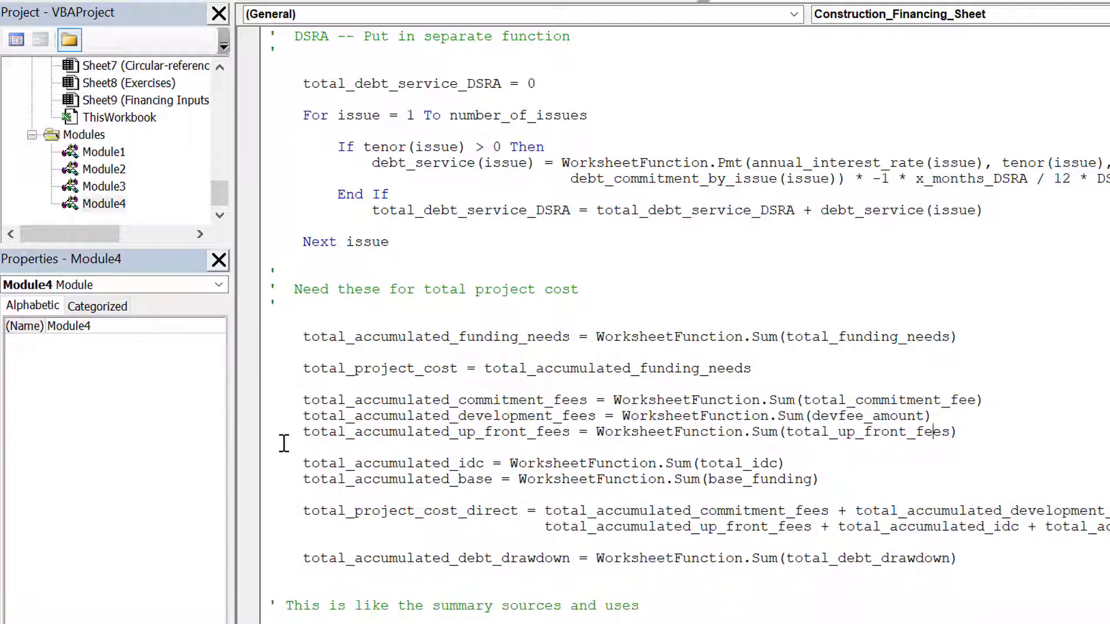
{"action": "key", "text": "Down"}
{"action": "key", "text": "BackSpace"}
{"action": "key", "text": "BackSpace"}
{"action": "key", "text": "Down"}
{"action": "key", "text": "Down"}
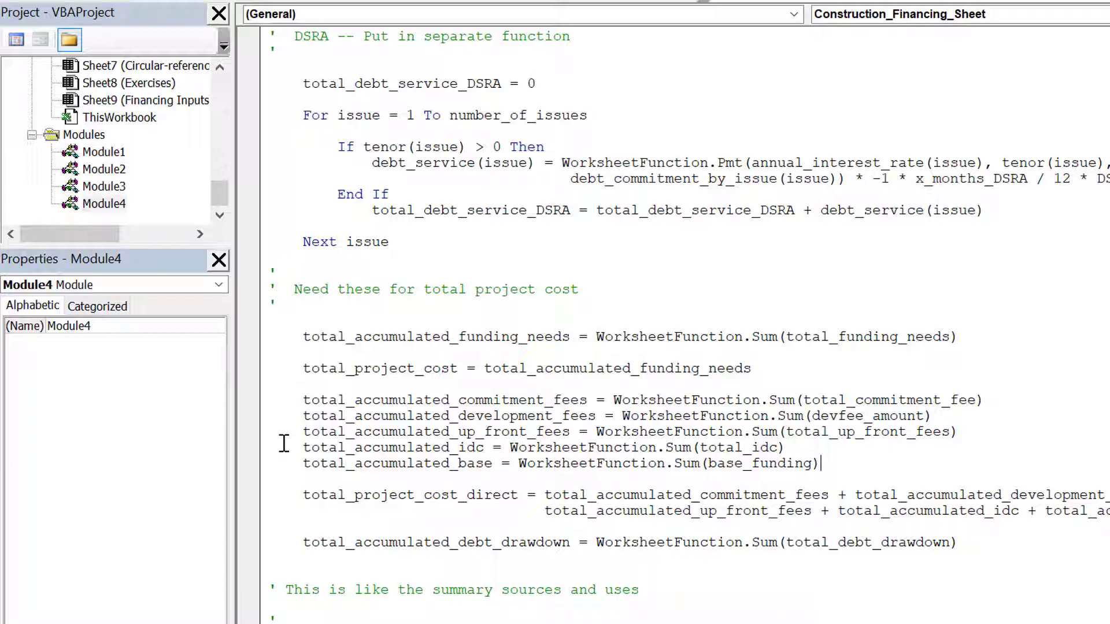
- Examine the total_project_cost_direct and accumulated debt drawdown formulas and the debt sizing options that set total_debt_applied
{"action": "key", "text": "Down"}
{"action": "key", "text": "Down"}
{"action": "key", "text": "Down"}
{"action": "key", "text": "Up"}
{"action": "key", "text": "Up"}
{"action": "key", "text": "Left"}
{"action": "key", "text": "Left"}
{"action": "key", "text": "Left"}
{"action": "key", "text": "Left"}
{"action": "key", "text": "Left"}
{"action": "key", "text": "Left"}
{"action": "key", "text": "Left"}
{"action": "key", "text": "Left"}
{"action": "key", "text": "Left"}
{"action": "key", "text": "Left"}
{"action": "key", "text": "Left"}
{"action": "key", "text": "Left"}
{"action": "key", "text": "Left"}
{"action": "key", "text": "Left"}
{"action": "key", "text": "Left"}
{"action": "key", "text": "Left"}
{"action": "key", "text": "Left"}
{"action": "key", "text": "Left"}
{"action": "key", "text": "Left"}
{"action": "key", "text": "Left"}
{"action": "key", "text": "Left"}
{"action": "key", "text": "Left"}
{"action": "key", "text": "Down"}
{"action": "key", "text": "Down"}
{"action": "key", "text": "Down"}
{"action": "key", "text": "Down"}
{"action": "key", "text": "Down"}
{"action": "key", "text": "Down"}
{"action": "key", "text": "Down"}
{"action": "key", "text": "Down"}
{"action": "key", "text": "Down"}
{"action": "key", "text": "Down"}
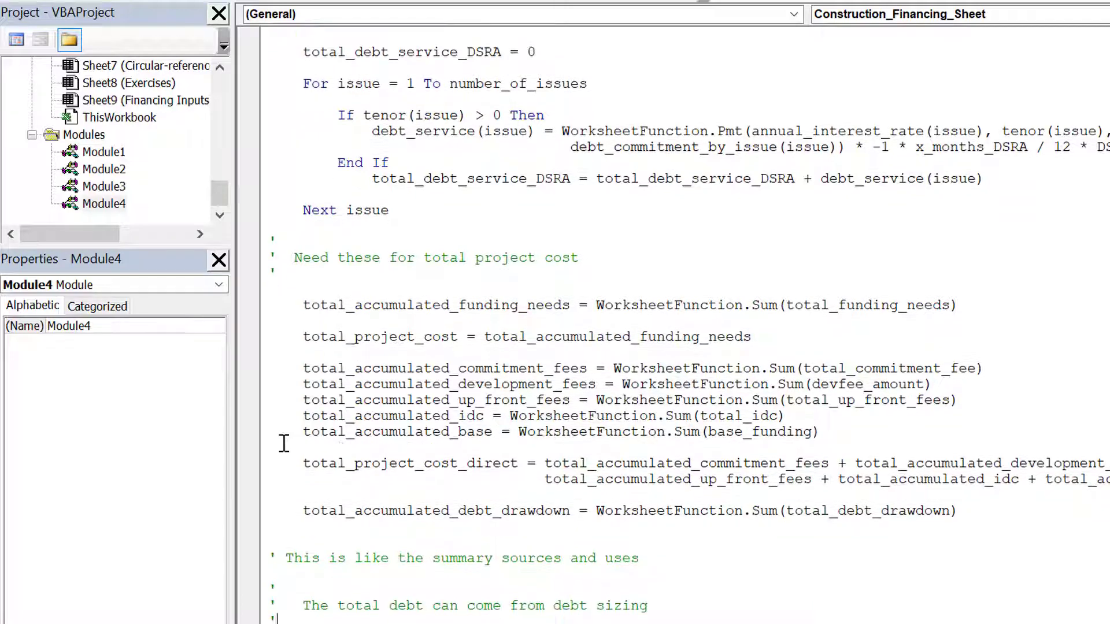
{"action": "key", "text": "Down"}
{"action": "key", "text": "Down"}
{"action": "key", "text": "Down"}
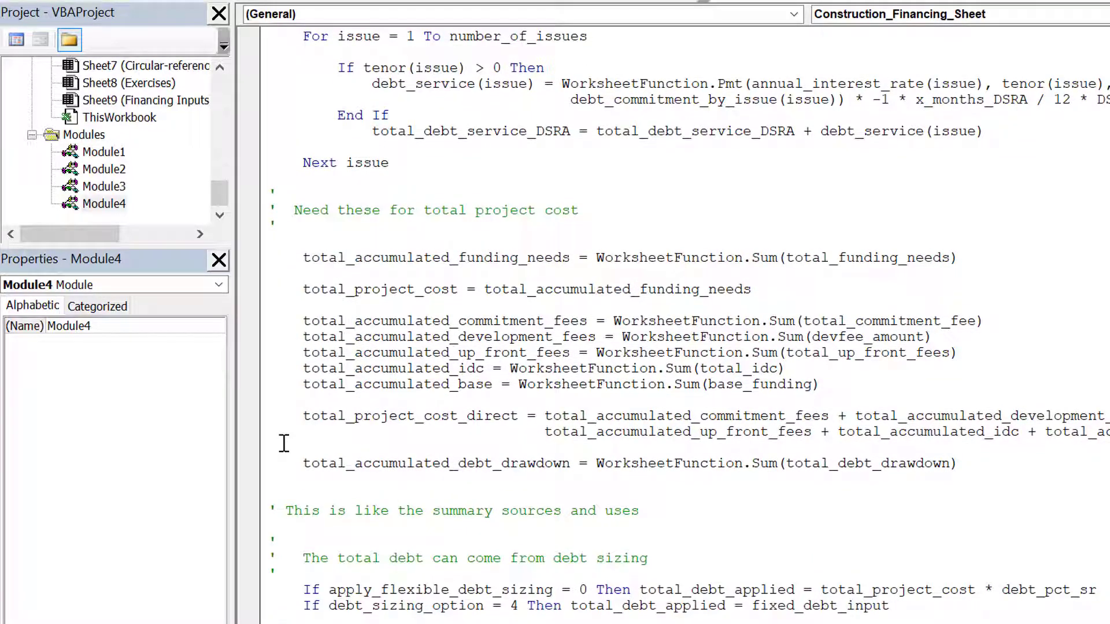
{"action": "key", "text": "Down"}
{"action": "key", "text": "Down"}
{"action": "key", "text": "Down"}
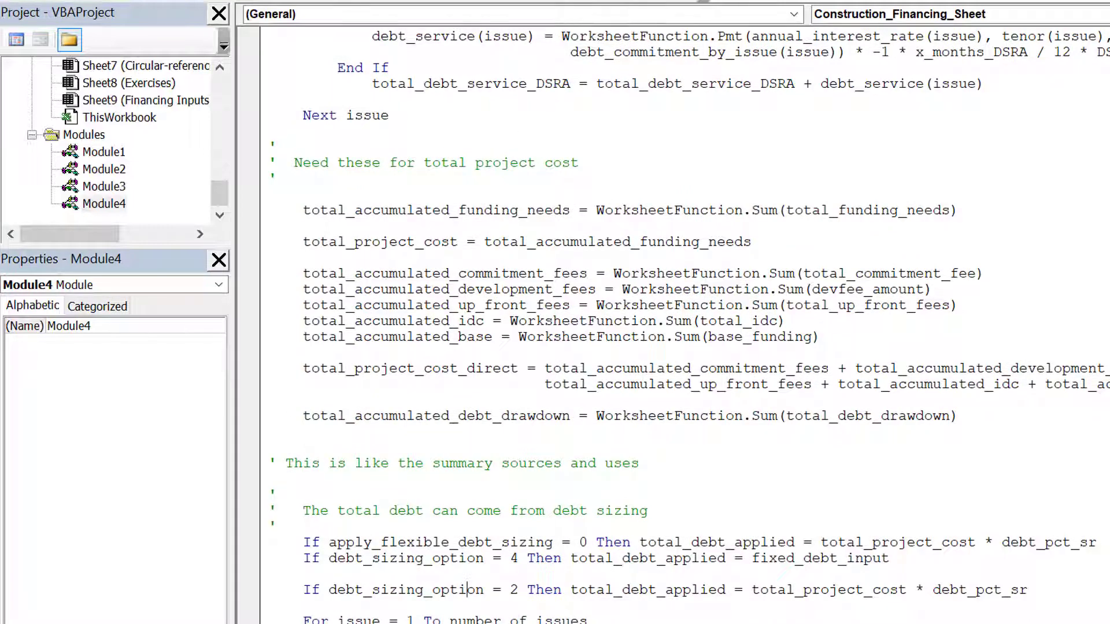
- Switch to the Excel workbook, go to the UDF Output sheet and recalculate the model
{"action": "key", "text": "alt+F11"}
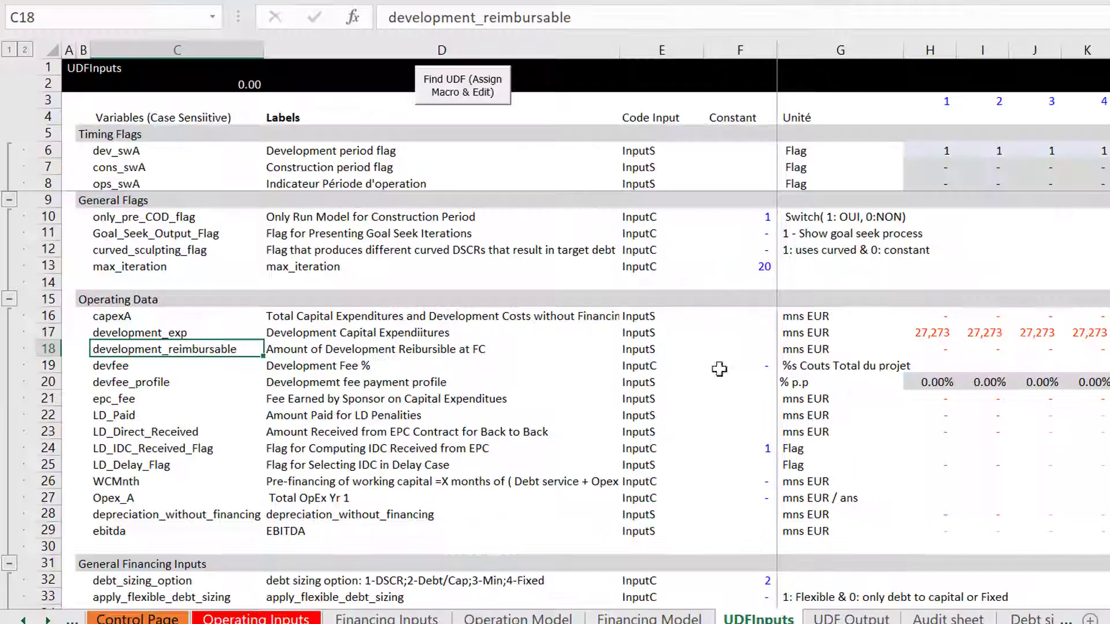
{"action": "left_click", "coordinate": [754, 467]}
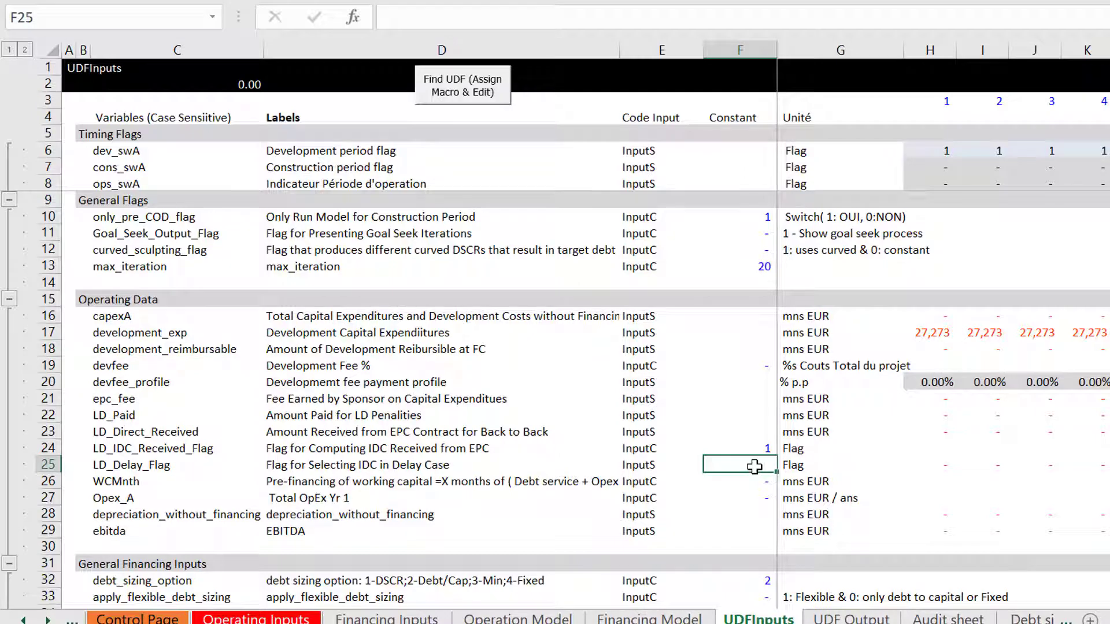
{"action": "key", "text": "ctrl+Page_Down"}
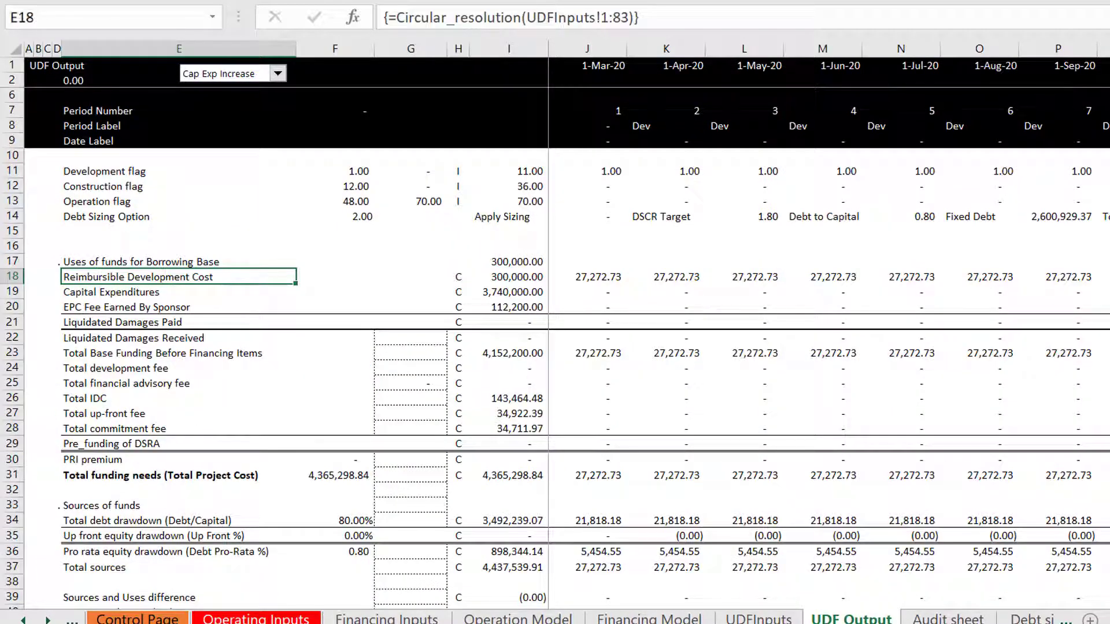
{"action": "left_click", "coordinate": [335, 0]}
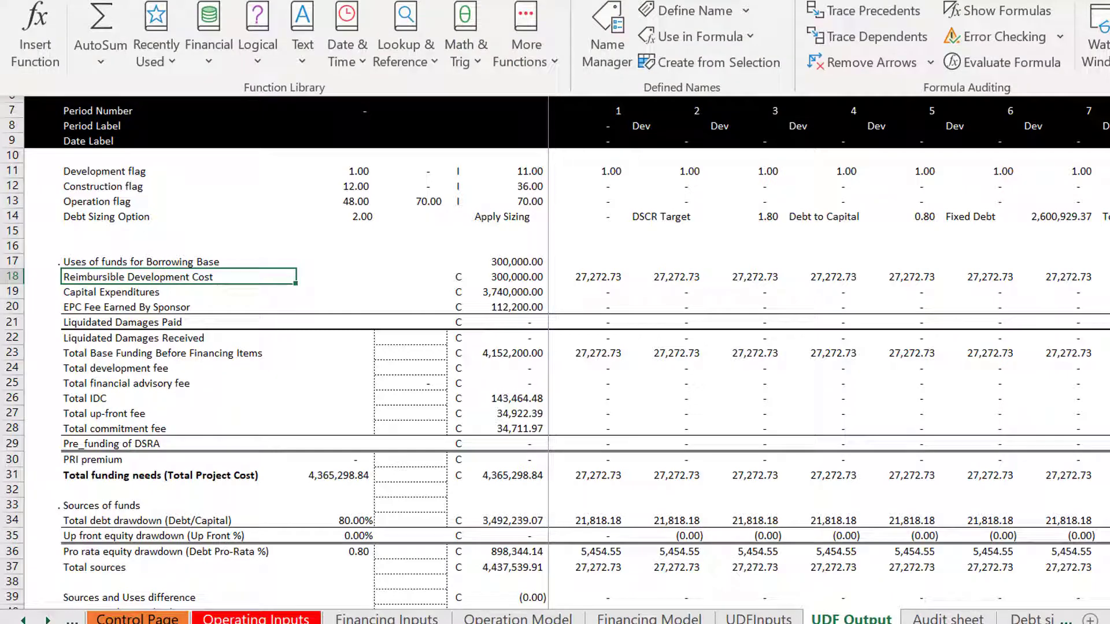
{"action": "left_click", "coordinate": [1109, 52]}
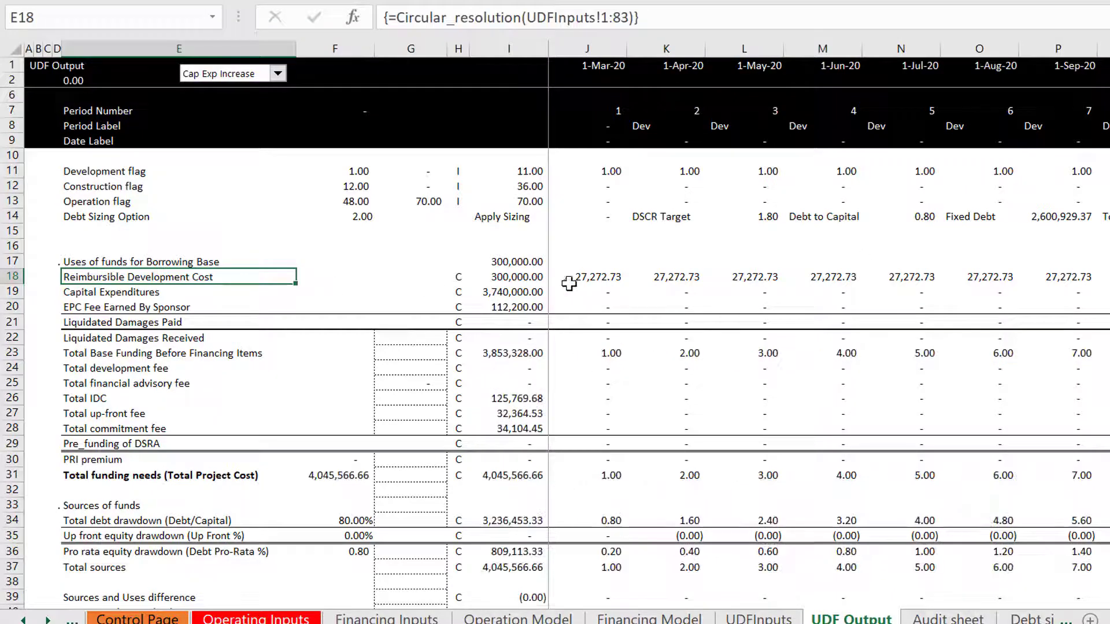
- Make the "Uses of funds for Borrowing Base" heading in E17 bold
{"action": "left_click", "coordinate": [544, 286]}
{"action": "key", "text": "Up"}
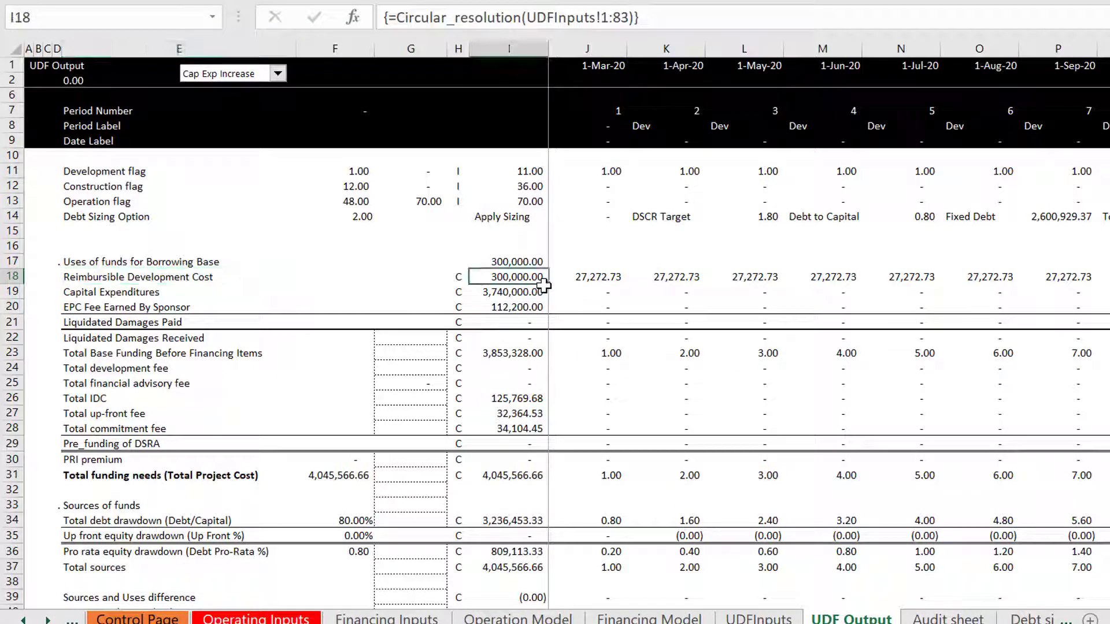
{"action": "key", "text": "Left"}
{"action": "key", "text": "Left"}
{"action": "key", "text": "Left"}
{"action": "key", "text": "Left"}
{"action": "key", "text": "Left"}
{"action": "key", "text": "Up"}
{"action": "key", "text": "Right"}
{"action": "key", "text": "Right"}
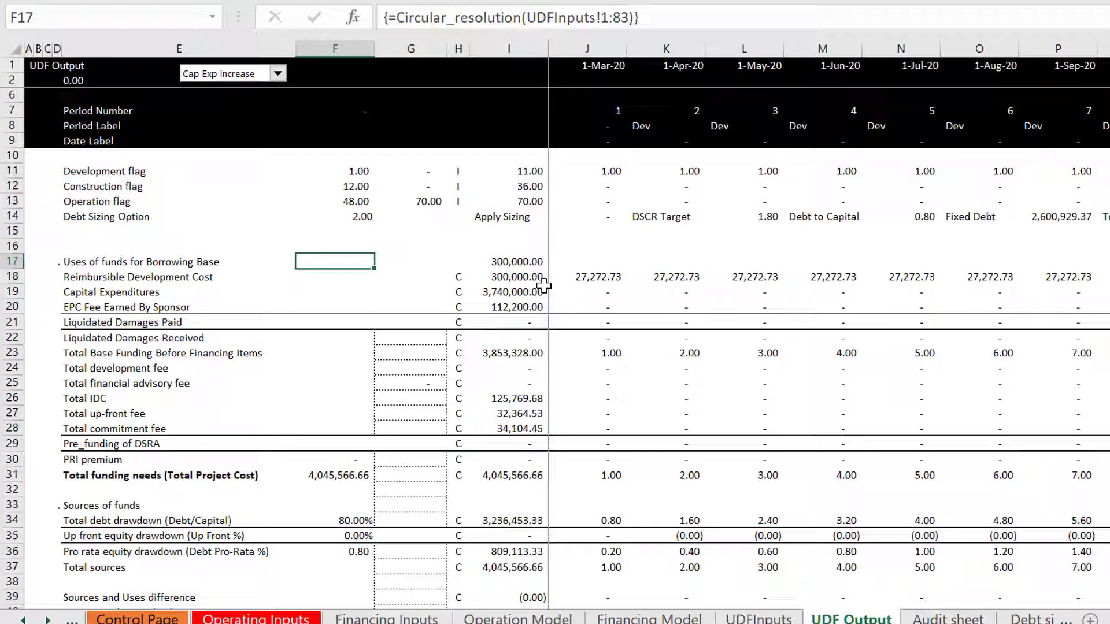
{"action": "key", "text": "Left"}
{"action": "key", "text": "Left"}
{"action": "key", "text": "Right"}
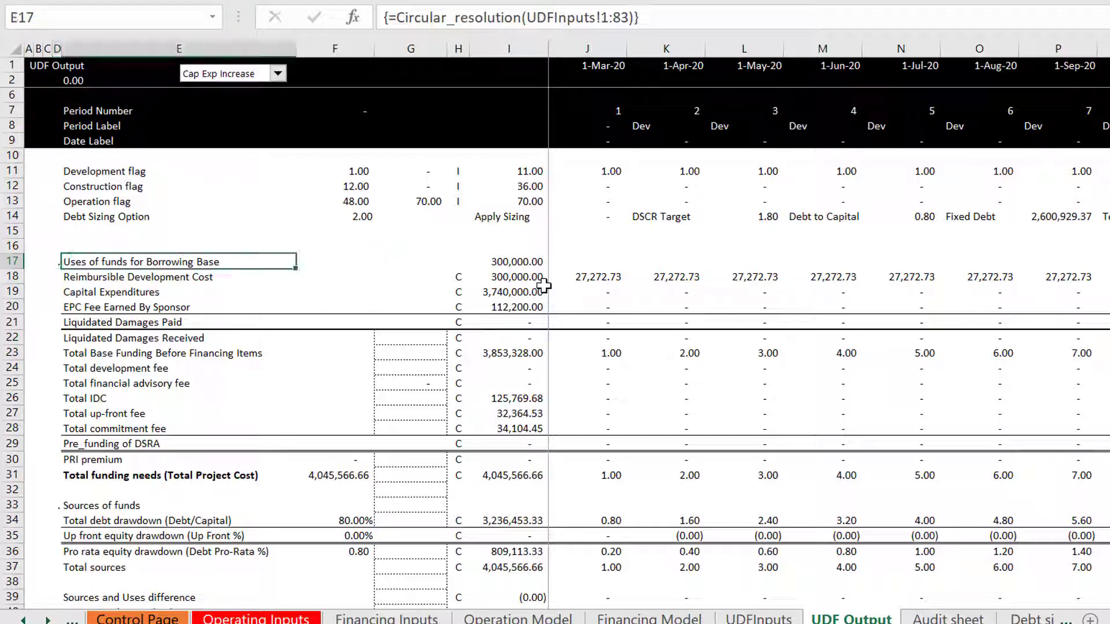
{"action": "key", "text": "ctrl+b"}
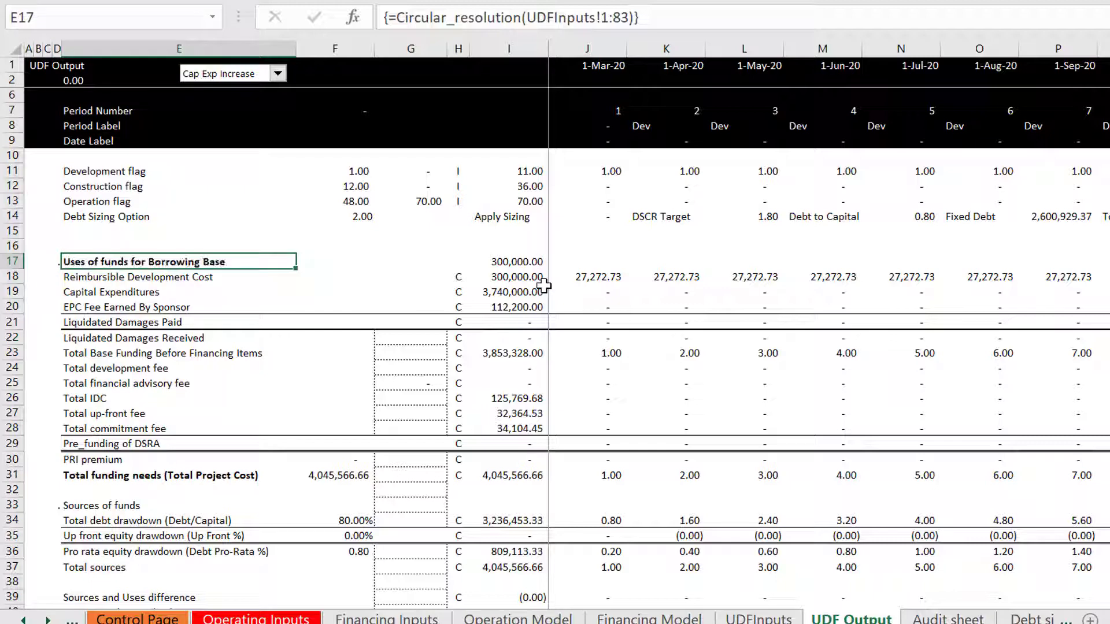
- Compare the totals in column I for the borrowing base heading, reimbursable development cost and capital expenditures rows
{"action": "key", "text": "Down"}
{"action": "key", "text": "Right"}
{"action": "key", "text": "Right"}
{"action": "key", "text": "Right"}
{"action": "key", "text": "Right"}
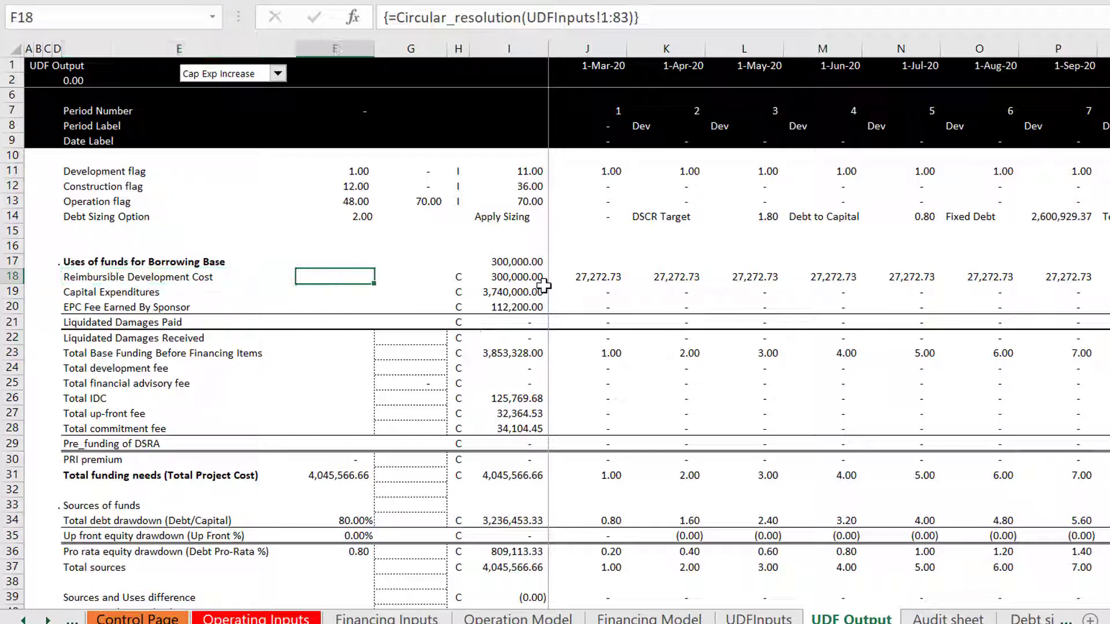
{"action": "key", "text": "Up"}
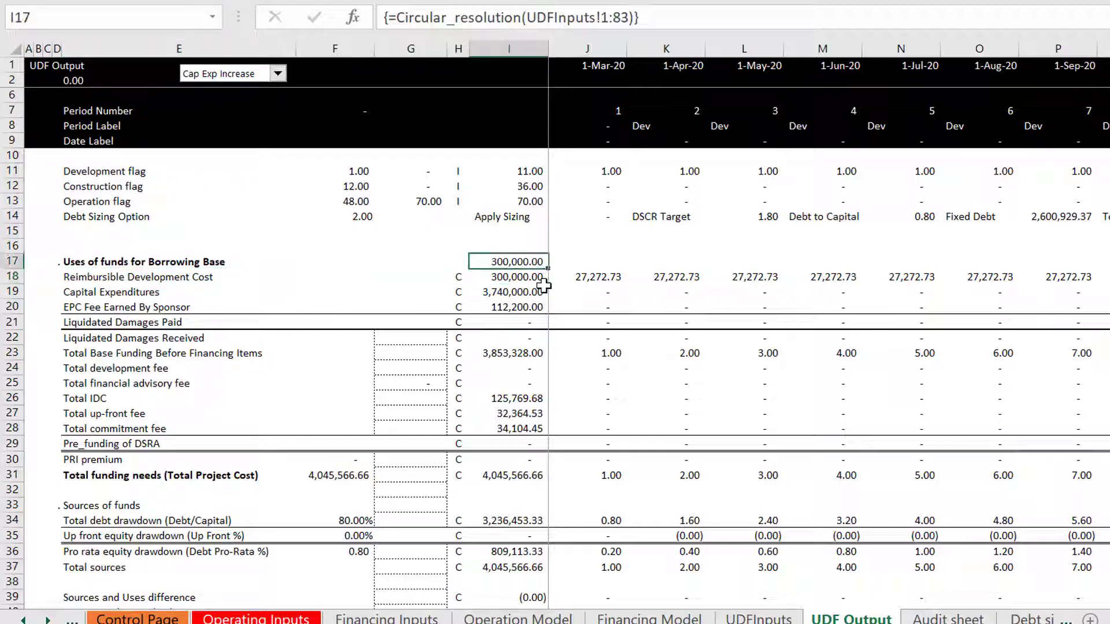
{"action": "key", "text": "Down"}
{"action": "key", "text": "Down"}
{"action": "key", "text": "Up"}
{"action": "key", "text": "Up"}
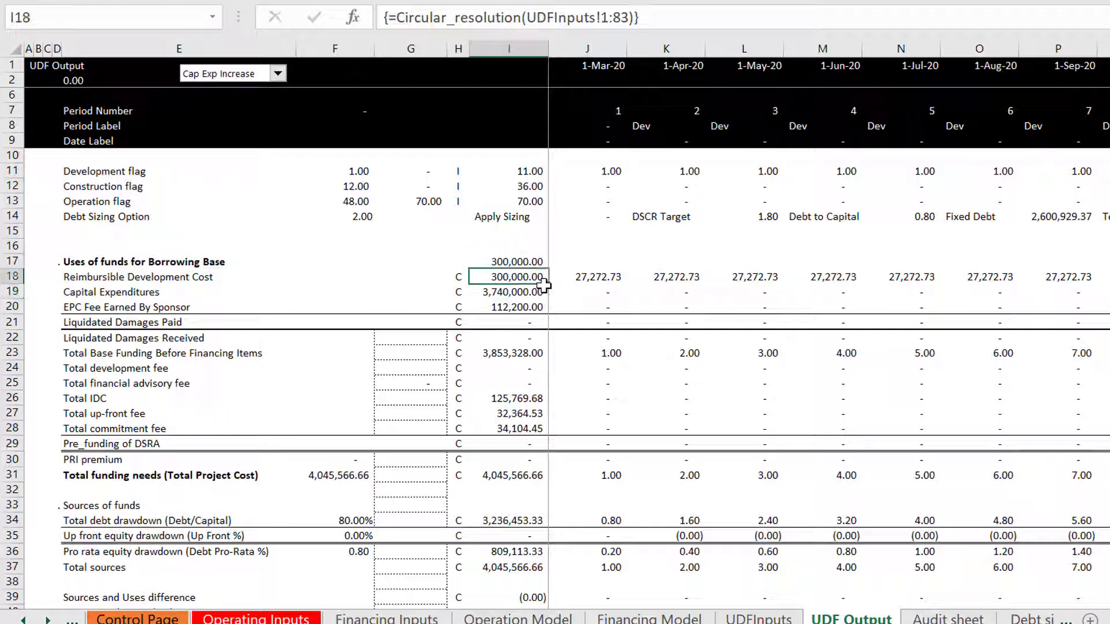
- Examine the reimbursable development cost and base funding by month, from the development periods into the construction periods
{"action": "key", "text": "Right"}
{"action": "key", "text": "Right"}
{"action": "key", "text": "Right"}
{"action": "key", "text": "Right"}
{"action": "key", "text": "Right"}
{"action": "key", "text": "Right"}
{"action": "key", "text": "Right"}
{"action": "key", "text": "Right"}
{"action": "key", "text": "Right"}
{"action": "key", "text": "Right"}
{"action": "key", "text": "Right"}
{"action": "key", "text": "Right"}
{"action": "key", "text": "Right"}
{"action": "key", "text": "Right"}
{"action": "key", "text": "Right"}
{"action": "key", "text": "Right"}
{"action": "key", "text": "Right"}
{"action": "key", "text": "Right"}
{"action": "key", "text": "Right"}
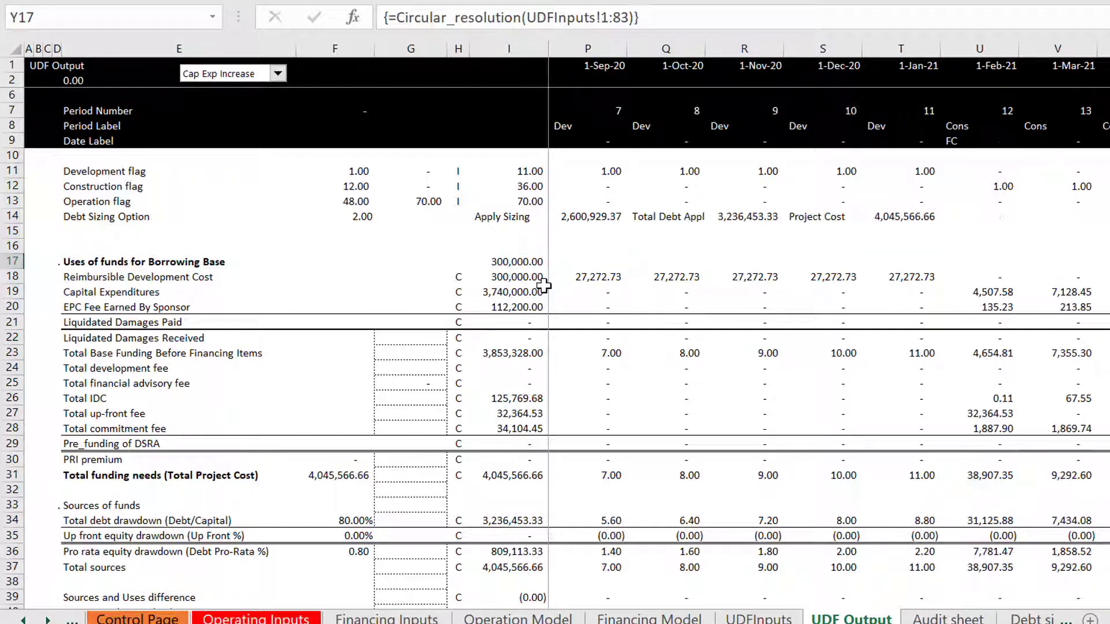
- Review the development-period columns of the borrowing base and Reimbursible Development Cost rows, back to the total in I18
{"action": "key", "text": "Left"}
{"action": "key", "text": "Left"}
{"action": "key", "text": "Left"}
{"action": "key", "text": "Left"}
{"action": "key", "text": "Left"}
{"action": "key", "text": "Left"}
{"action": "key", "text": "Left"}
{"action": "key", "text": "Left"}
{"action": "key", "text": "Left"}
{"action": "key", "text": "Left"}
{"action": "key", "text": "Left"}
{"action": "key", "text": "Left"}
{"action": "key", "text": "Left"}
{"action": "key", "text": "Left"}
{"action": "key", "text": "Left"}
{"action": "key", "text": "Left"}
{"action": "key", "text": "Left"}
{"action": "key", "text": "Left"}
{"action": "key", "text": "Left"}
{"action": "key", "text": "Left"}
{"action": "key", "text": "Left"}
{"action": "key", "text": "Left"}
{"action": "key", "text": "Left"}
{"action": "key", "text": "Left"}
{"action": "key", "text": "Left"}
{"action": "key", "text": "Left"}
{"action": "key", "text": "Left"}
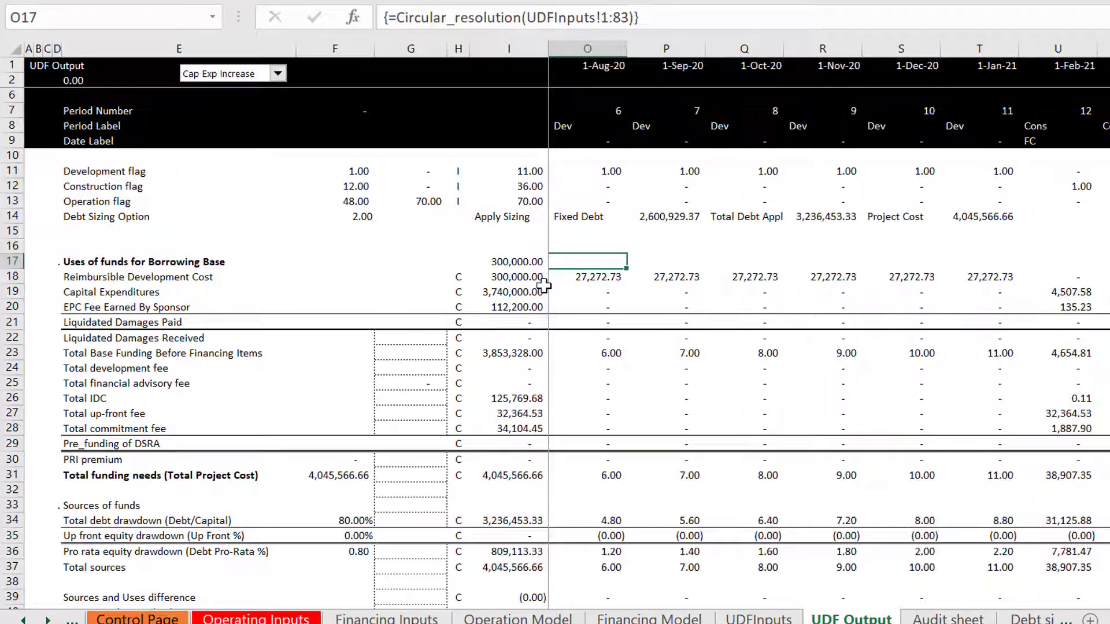
{"action": "key", "text": "Right"}
{"action": "key", "text": "Down"}
{"action": "key", "text": "Right"}
{"action": "key", "text": "Right"}
{"action": "key", "text": "Right"}
{"action": "key", "text": "Right"}
{"action": "key", "text": "Right"}
{"action": "key", "text": "Right"}
{"action": "key", "text": "Right"}
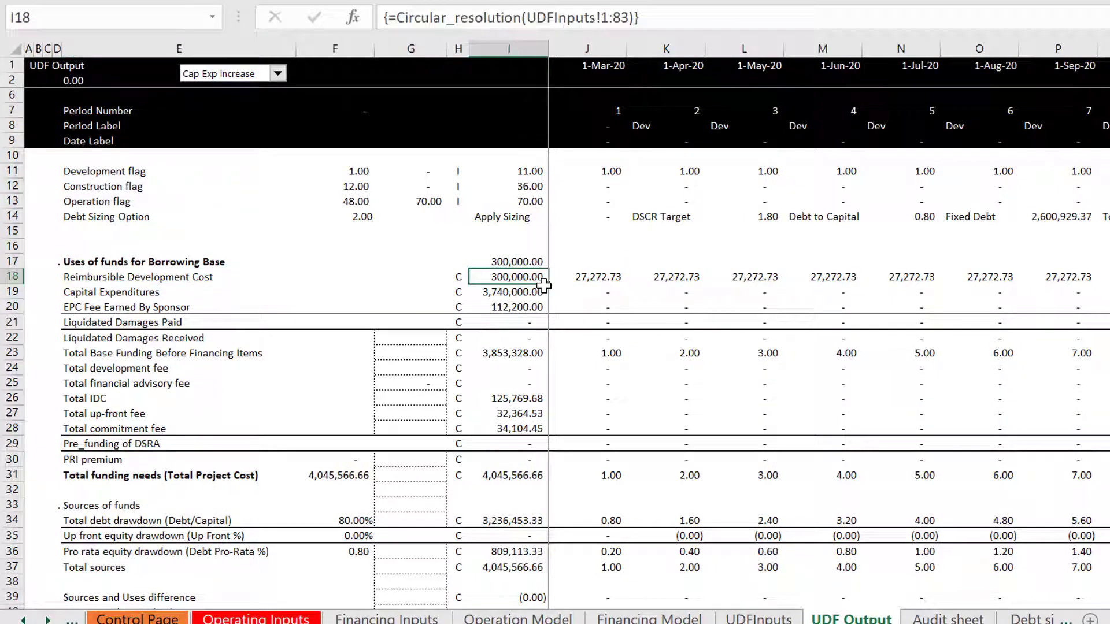
- Switch to the Visual Basic editor and go to the uses of funds section of Report_Function in Module4
{"action": "mouse_move", "coordinate": [821, 623]}
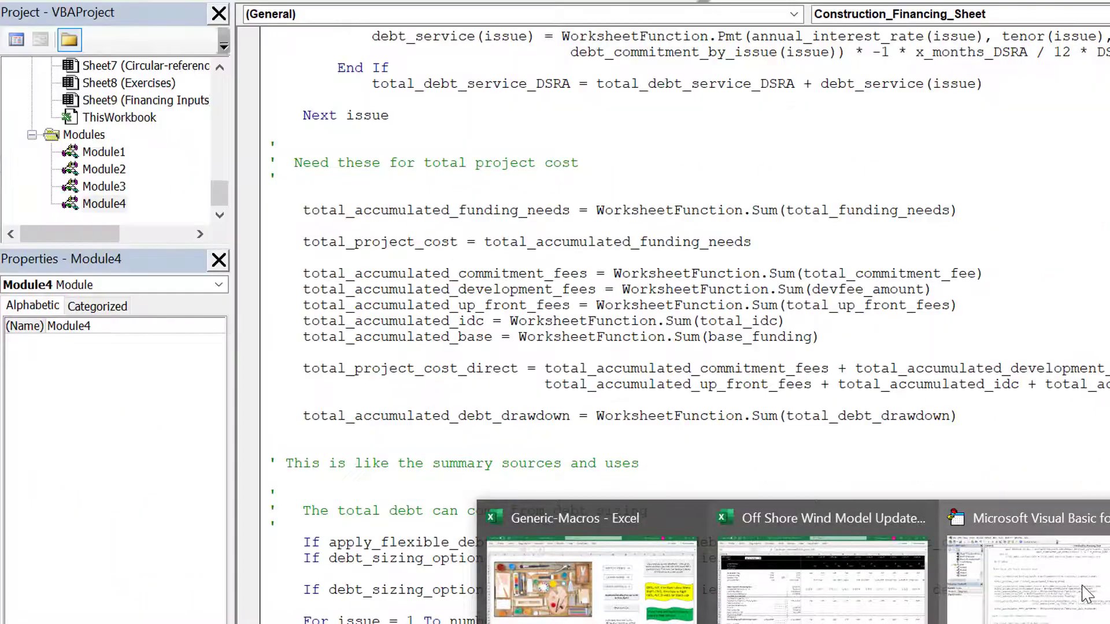
{"action": "left_click", "coordinate": [1082, 595]}
{"action": "key", "text": "Page_Down"}
{"action": "key", "text": "Page_Down"}
{"action": "key", "text": "Page_Down"}
{"action": "key", "text": "Page_Down"}
{"action": "key", "text": "Page_Down"}
{"action": "key", "text": "Page_Down"}
{"action": "key", "text": "Page_Down"}
{"action": "key", "text": "Page_Down"}
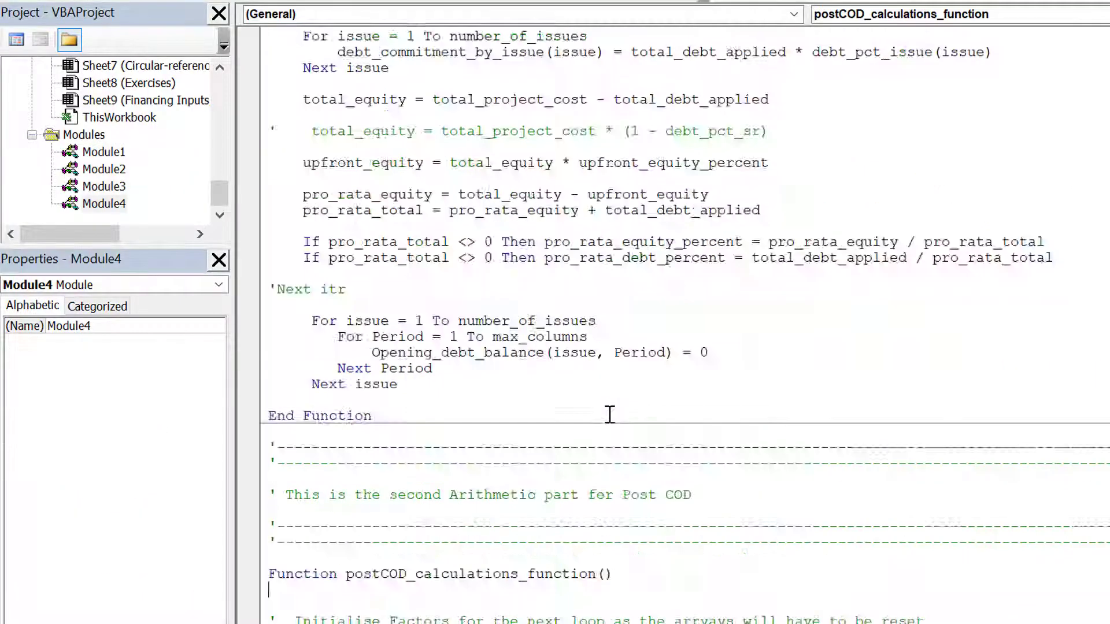
{"action": "key", "text": "Page_Down"}
{"action": "key", "text": "Page_Down"}
{"action": "key", "text": "Page_Down"}
{"action": "key", "text": "Page_Down"}
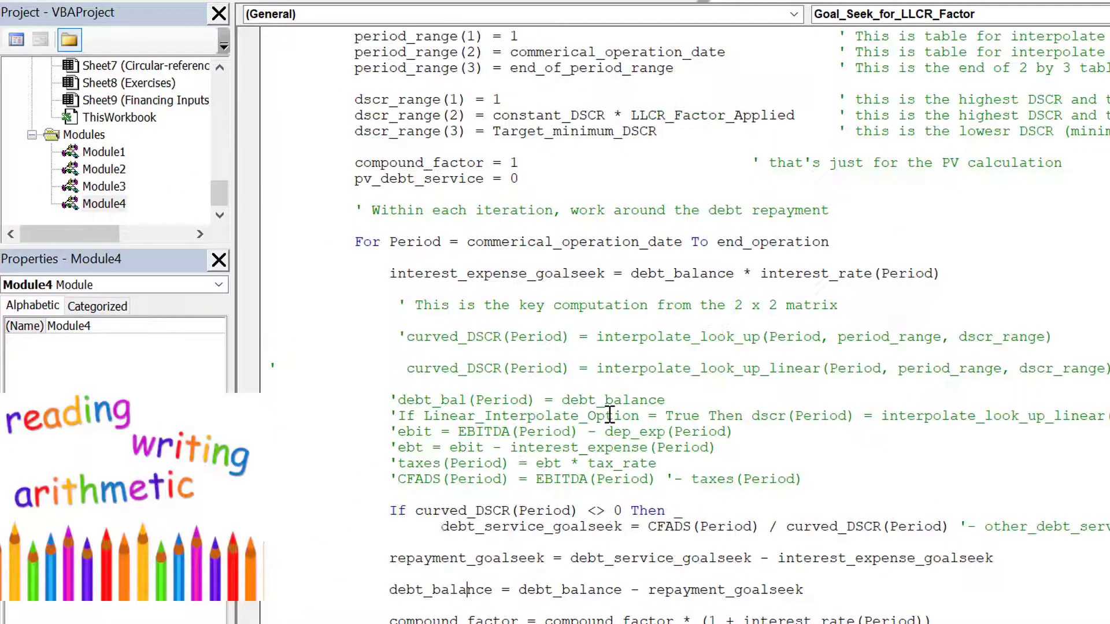
{"action": "key", "text": "Page_Down"}
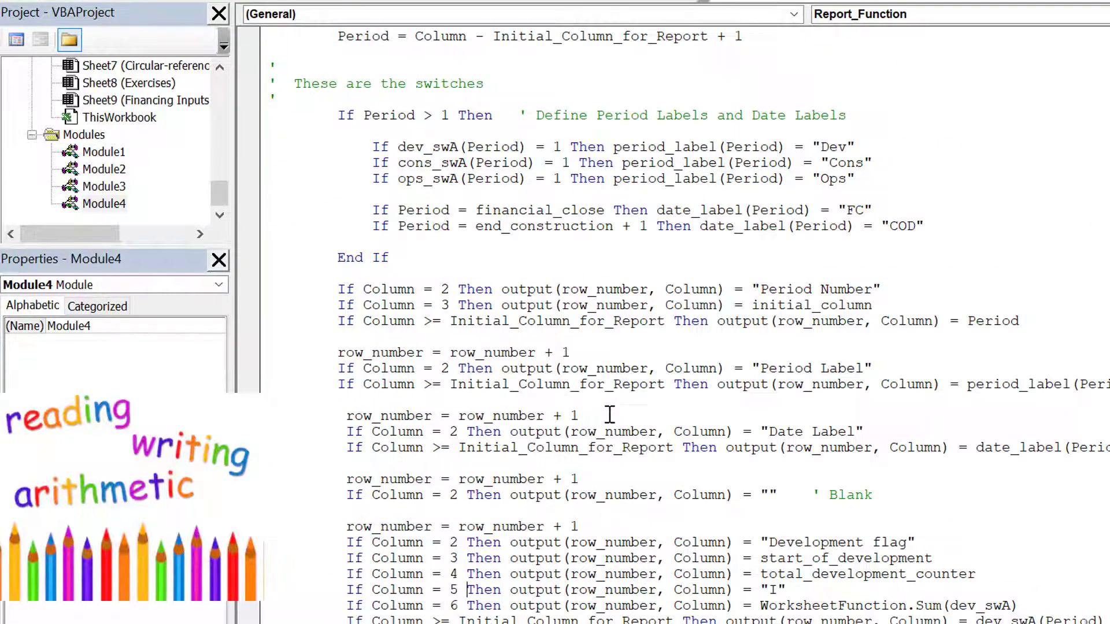
{"action": "key", "text": "Page_Up"}
{"action": "key", "text": "Page_Down"}
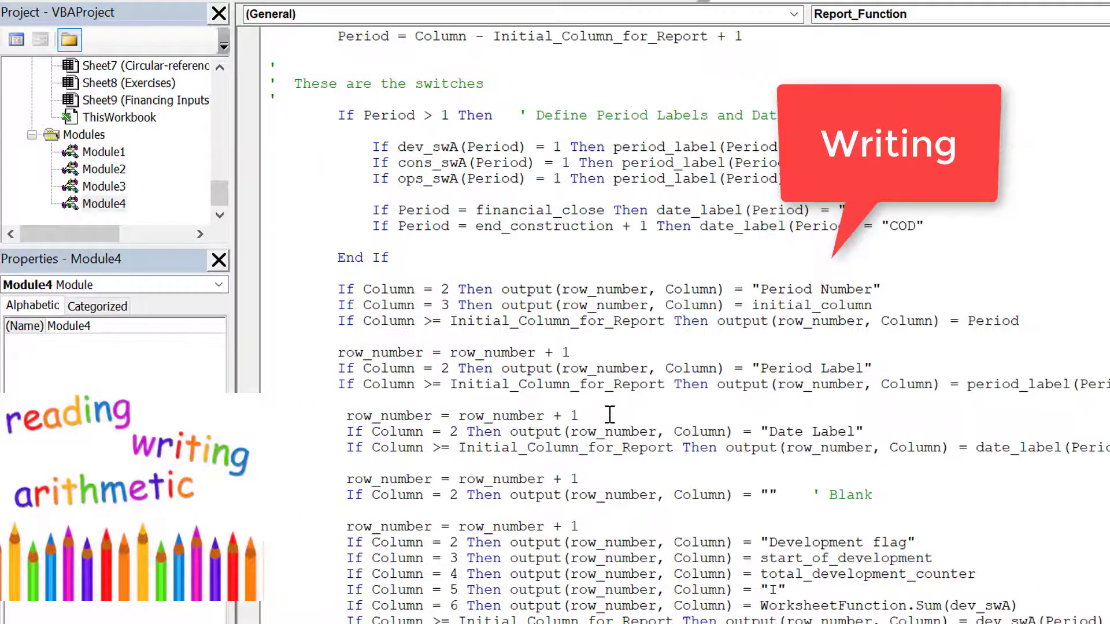
{"action": "key", "text": "Page_Down"}
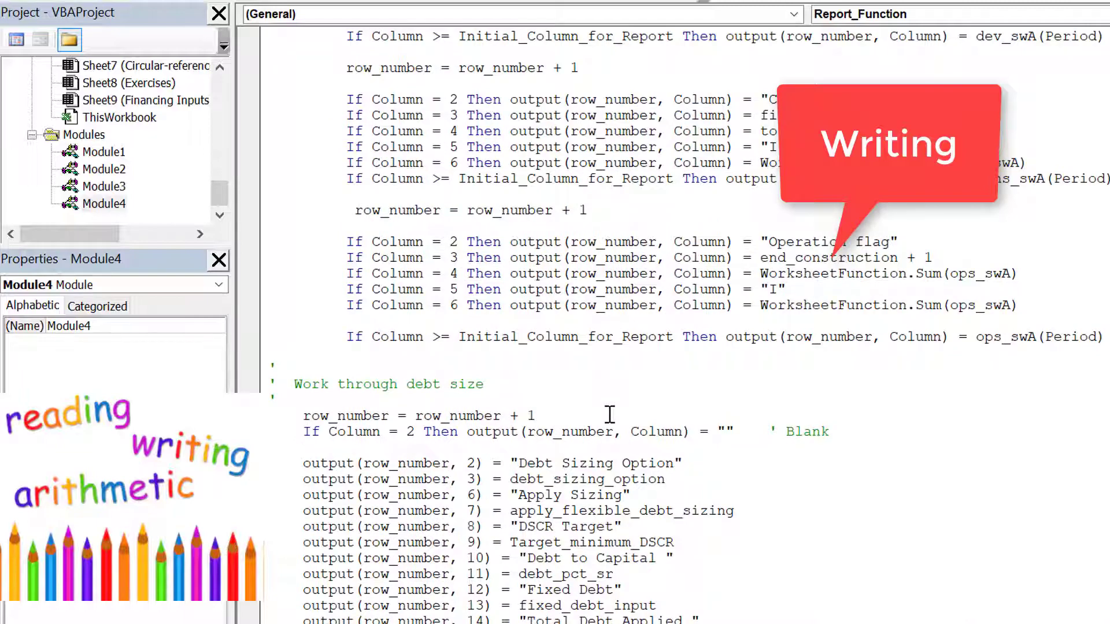
{"action": "key", "text": "Page_Down"}
{"action": "key", "text": "Page_Down"}
{"action": "key", "text": "Page_Down"}
{"action": "key", "text": "Page_Down"}
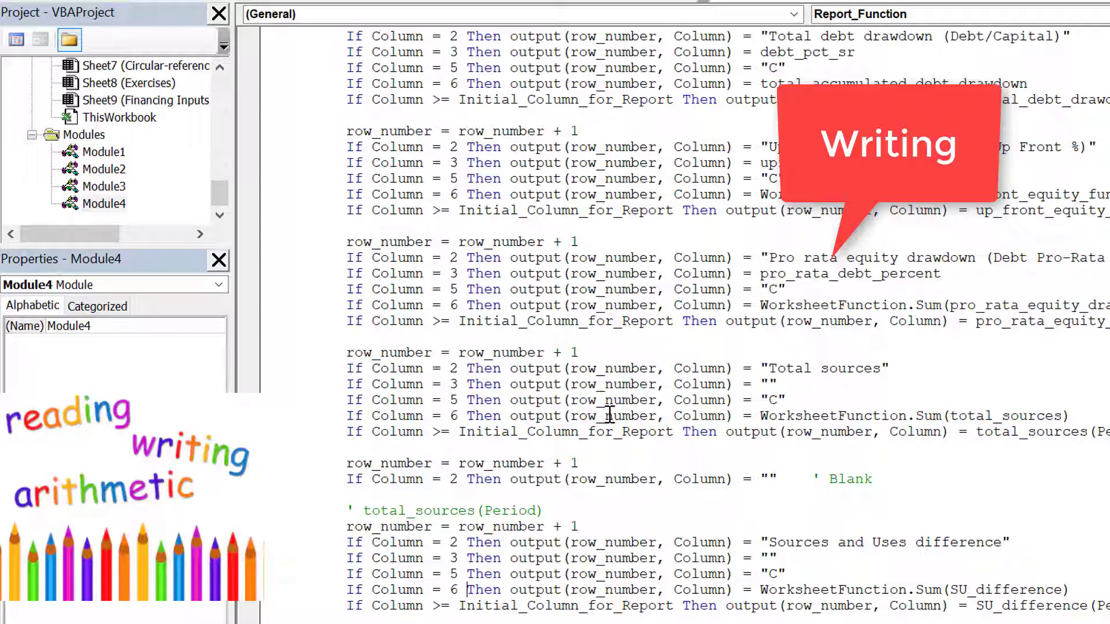
{"action": "key", "text": "Page_Up"}
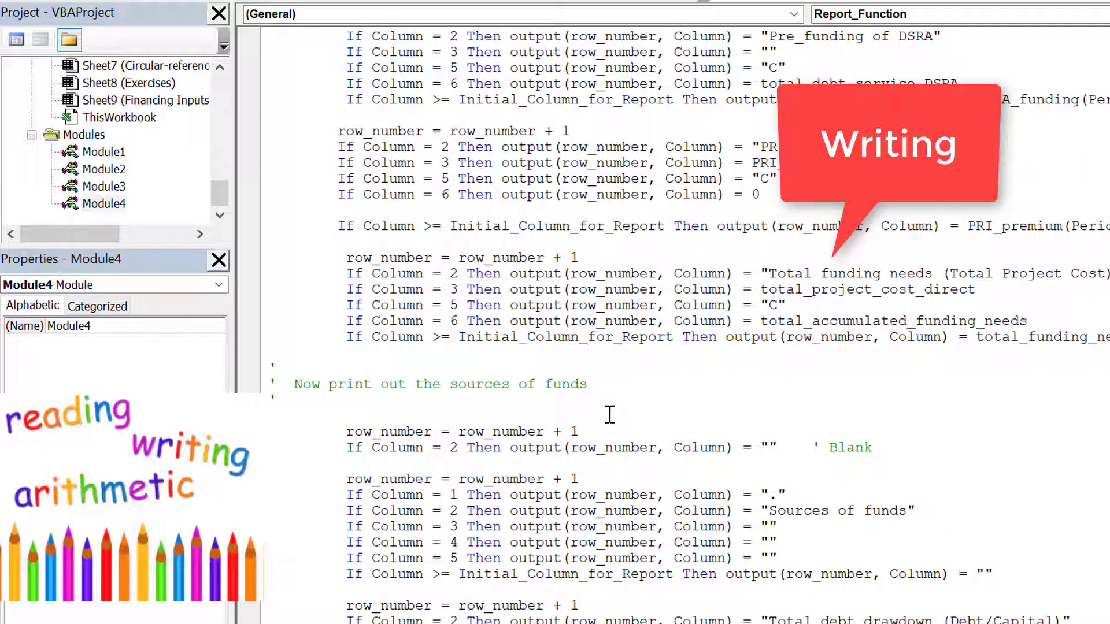
{"action": "key", "text": "Up"}
{"action": "key", "text": "Up"}
{"action": "key", "text": "Up"}
{"action": "key", "text": "Up"}
{"action": "key", "text": "Up"}
{"action": "key", "text": "Up"}
{"action": "key", "text": "Up"}
{"action": "key", "text": "Up"}
{"action": "key", "text": "Up"}
{"action": "key", "text": "Up"}
{"action": "key", "text": "Up"}
{"action": "key", "text": "Up"}
{"action": "key", "text": "Up"}
{"action": "key", "text": "Up"}
{"action": "key", "text": "Up"}
{"action": "key", "text": "Up"}
{"action": "key", "text": "Up"}
{"action": "key", "text": "Up"}
{"action": "key", "text": "Up"}
{"action": "key", "text": "Up"}
{"action": "key", "text": "Up"}
{"action": "key", "text": "Up"}
{"action": "key", "text": "Up"}
{"action": "key", "text": "Up"}
{"action": "key", "text": "Up"}
{"action": "key", "text": "Up"}
{"action": "key", "text": "Up"}
{"action": "key", "text": "Up"}
{"action": "key", "text": "Up"}
{"action": "key", "text": "Up"}
{"action": "key", "text": "Up"}
{"action": "key", "text": "Up"}
{"action": "key", "text": "Up"}
{"action": "key", "text": "Up"}
{"action": "key", "text": "Up"}
{"action": "key", "text": "Up"}
{"action": "key", "text": "Up"}
{"action": "key", "text": "Up"}
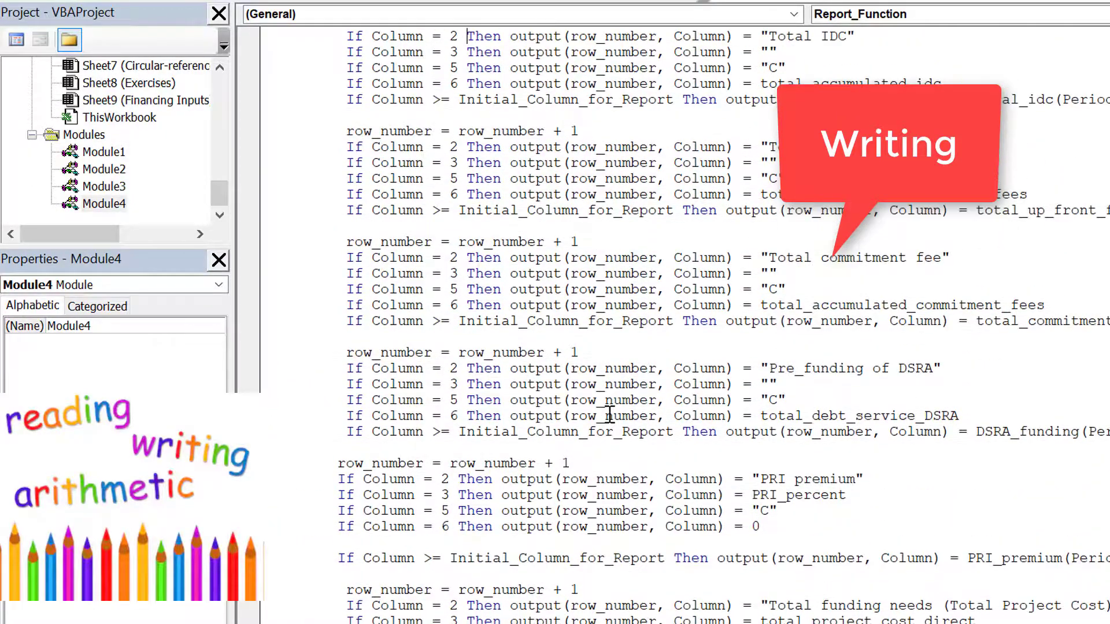
{"action": "key", "text": "Up"}
{"action": "key", "text": "Up"}
{"action": "key", "text": "Up"}
{"action": "key", "text": "Up"}
{"action": "key", "text": "Up"}
{"action": "key", "text": "Up"}
{"action": "key", "text": "Up"}
{"action": "key", "text": "Up"}
{"action": "key", "text": "Up"}
{"action": "key", "text": "Up"}
{"action": "key", "text": "Up"}
{"action": "key", "text": "Up"}
{"action": "key", "text": "Up"}
{"action": "key", "text": "Up"}
{"action": "key", "text": "Up"}
{"action": "key", "text": "Up"}
{"action": "key", "text": "Up"}
{"action": "key", "text": "Up"}
{"action": "key", "text": "Up"}
{"action": "key", "text": "Up"}
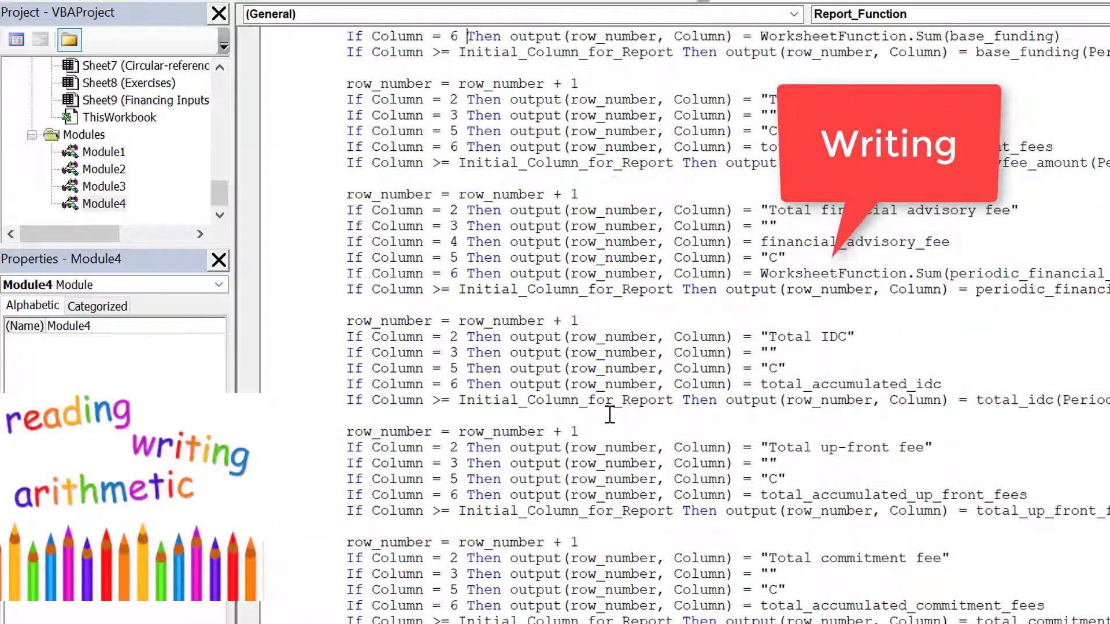
{"action": "key", "text": "Up"}
{"action": "key", "text": "Up"}
{"action": "key", "text": "Up"}
{"action": "key", "text": "Up"}
{"action": "key", "text": "Up"}
{"action": "key", "text": "Up"}
{"action": "key", "text": "Up"}
{"action": "key", "text": "Up"}
{"action": "key", "text": "Up"}
{"action": "key", "text": "Up"}
{"action": "key", "text": "Up"}
{"action": "key", "text": "Up"}
{"action": "key", "text": "Up"}
{"action": "key", "text": "Up"}
{"action": "key", "text": "Up"}
{"action": "key", "text": "Up"}
{"action": "key", "text": "Up"}
{"action": "key", "text": "Up"}
{"action": "key", "text": "Up"}
{"action": "key", "text": "Up"}
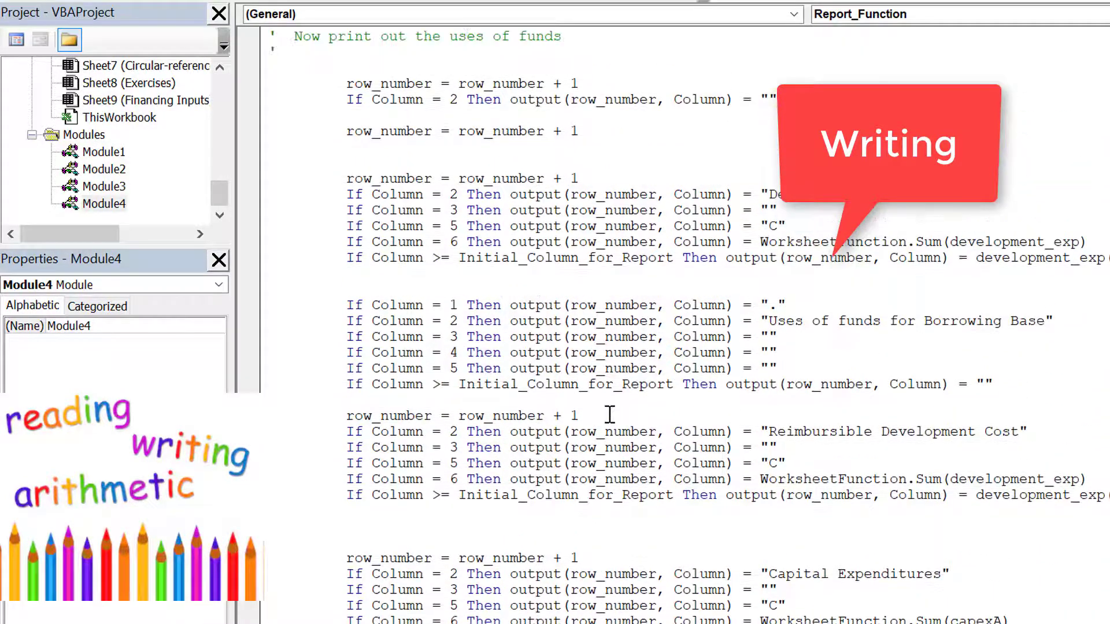
- Move the extra "row_number = row_number + 1" line from above the development expenditure block to just above the "Uses of funds for Borrowing Base" block
{"action": "key", "text": "Down"}
{"action": "key", "text": "Down"}
{"action": "key", "text": "Down"}
{"action": "key", "text": "Up"}
{"action": "key", "text": "Up"}
{"action": "key", "text": "Up"}
{"action": "key", "text": "Home"}
{"action": "key", "text": "shift+Down"}
{"action": "key", "text": "ctrl+c"}
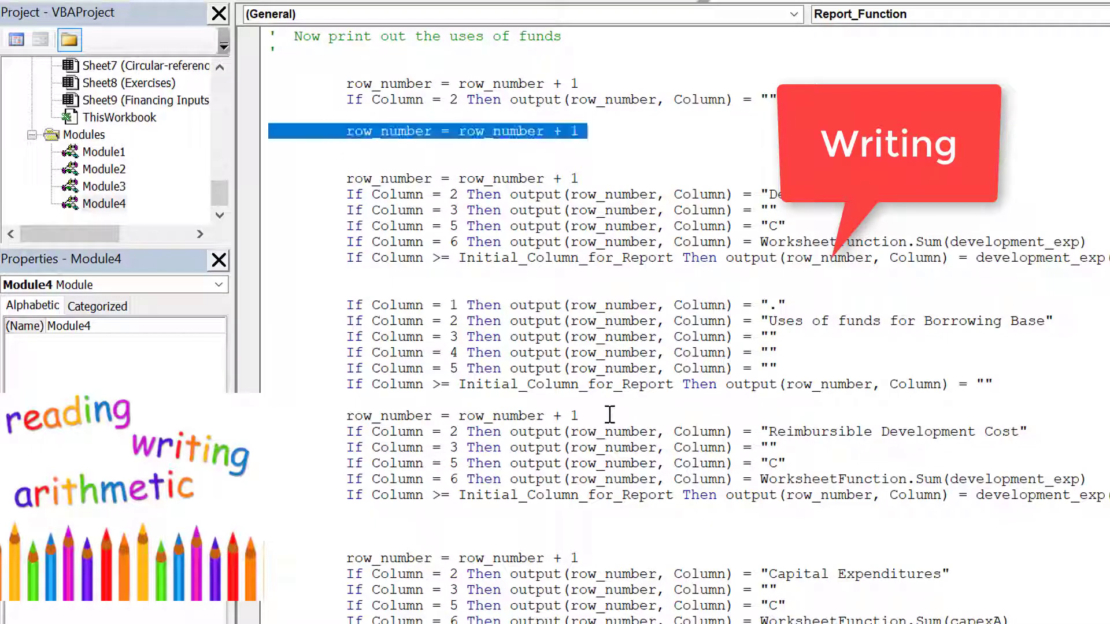
{"action": "key", "text": "Delete"}
{"action": "key", "text": "Down"}
{"action": "key", "text": "Down"}
{"action": "key", "text": "Down"}
{"action": "key", "text": "Down"}
{"action": "key", "text": "Down"}
{"action": "key", "text": "Down"}
{"action": "key", "text": "Down"}
{"action": "key", "text": "Down"}
{"action": "key", "text": "Down"}
{"action": "key", "text": "Down"}
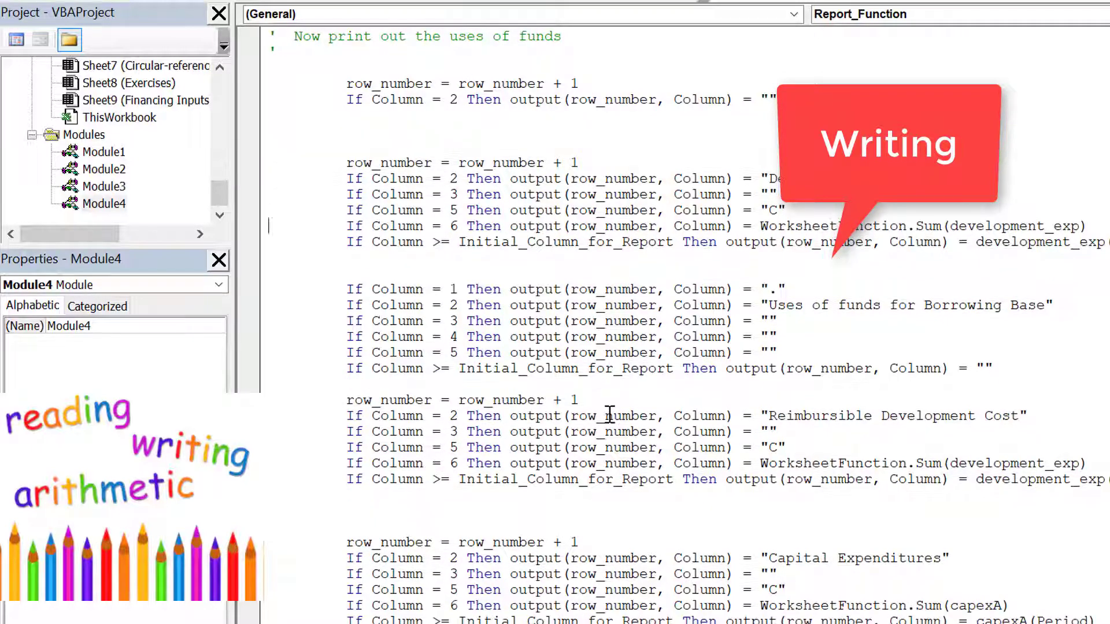
{"action": "key", "text": "Return"}
{"action": "key", "text": "Up"}
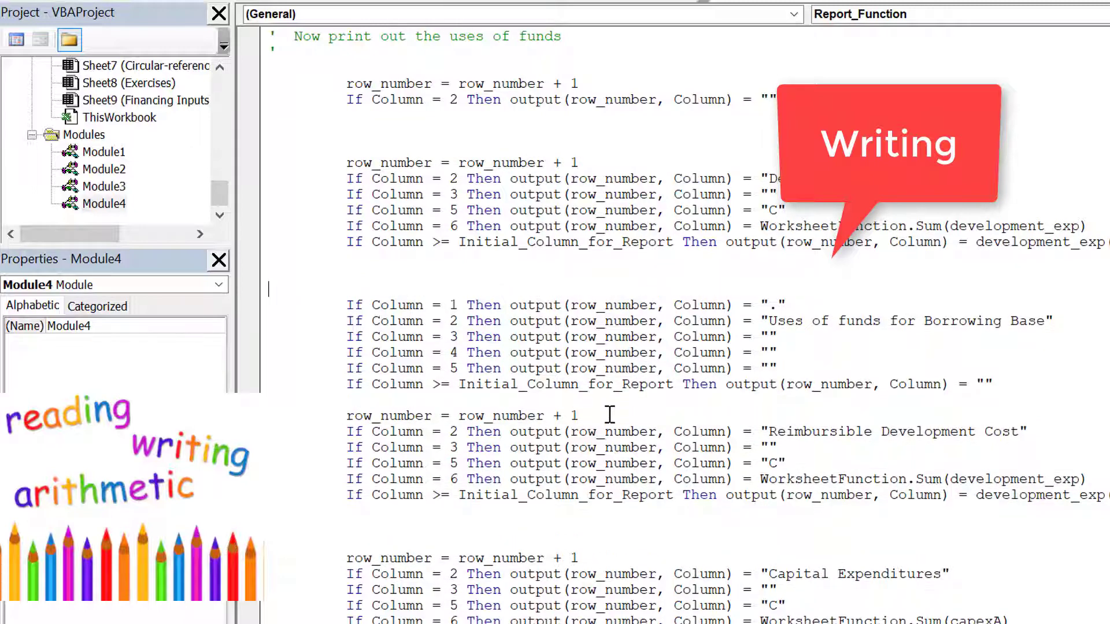
{"action": "key", "text": "ctrl+v"}
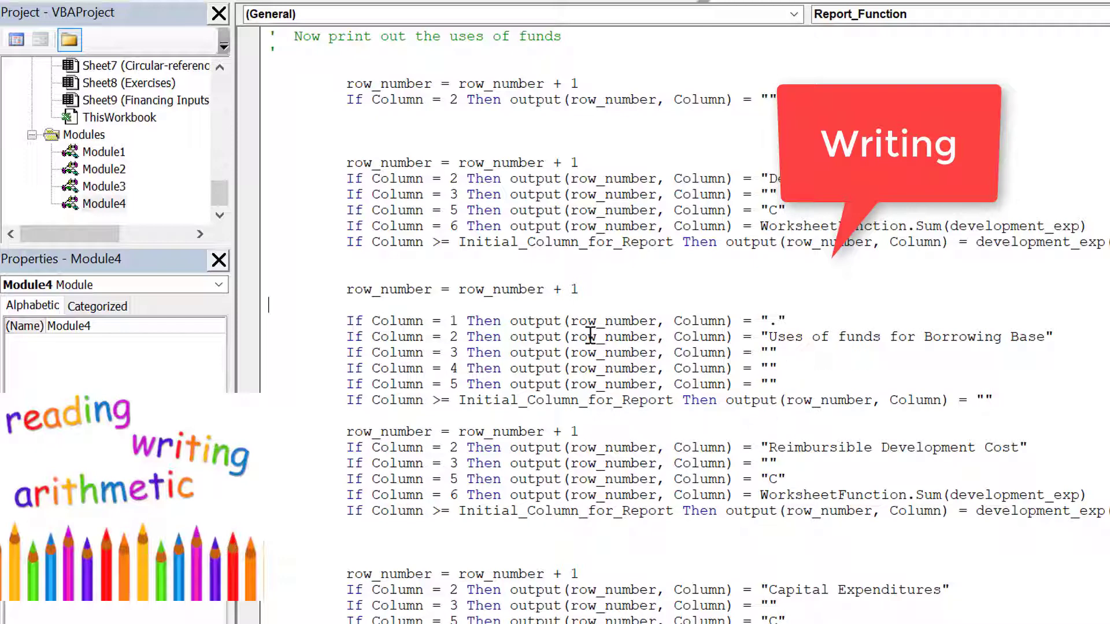
{"action": "left_click", "coordinate": [759, 448]}
{"action": "key", "text": "Right"}
{"action": "key", "text": "Down"}
{"action": "key", "text": "Down"}
{"action": "key", "text": "Down"}
{"action": "key", "text": "Right"}
{"action": "key", "text": "Right"}
{"action": "key", "text": "Right"}
{"action": "key", "text": "Right"}
{"action": "key", "text": "Right"}
{"action": "key", "text": "Right"}
{"action": "key", "text": "Right"}
{"action": "key", "text": "Right"}
{"action": "key", "text": "Right"}
{"action": "key", "text": "Right"}
{"action": "key", "text": "Right"}
{"action": "key", "text": "Right"}
{"action": "key", "text": "Right"}
{"action": "key", "text": "Right"}
{"action": "key", "text": "Right"}
{"action": "key", "text": "Right"}
{"action": "key", "text": "Right"}
{"action": "key", "text": "Right"}
{"action": "key", "text": "Right"}
{"action": "key", "text": "Right"}
{"action": "key", "text": "Right"}
{"action": "key", "text": "Delete"}
{"action": "key", "text": "Delete"}
{"action": "key", "text": "Delete"}
{"action": "key", "text": "Delete"}
{"action": "key", "text": "Delete"}
{"action": "key", "text": "Delete"}
{"action": "key", "text": "Delete"}
{"action": "key", "text": "Delete"}
{"action": "key", "text": "Delete"}
{"action": "key", "text": "Delete"}
{"action": "key", "text": "Delete"}
{"action": "key", "text": "Delete"}
{"action": "key", "text": "Delete"}
{"action": "key", "text": "Delete"}
{"action": "key", "text": "Delete"}
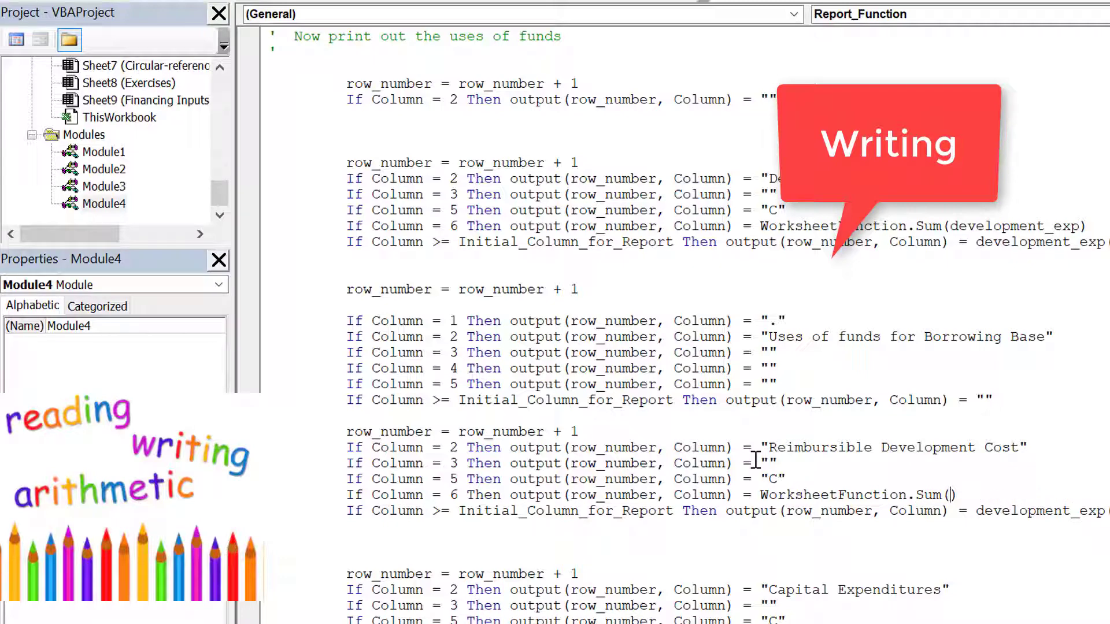
{"action": "key", "text": "ctrl+v"}
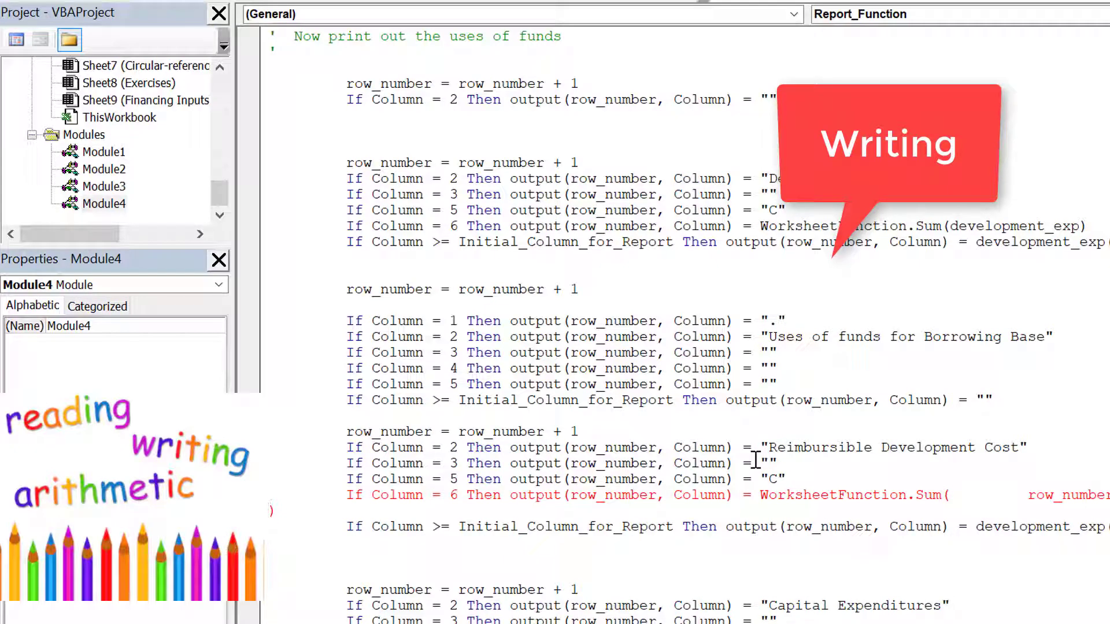
{"action": "key", "text": "ctrl+z"}
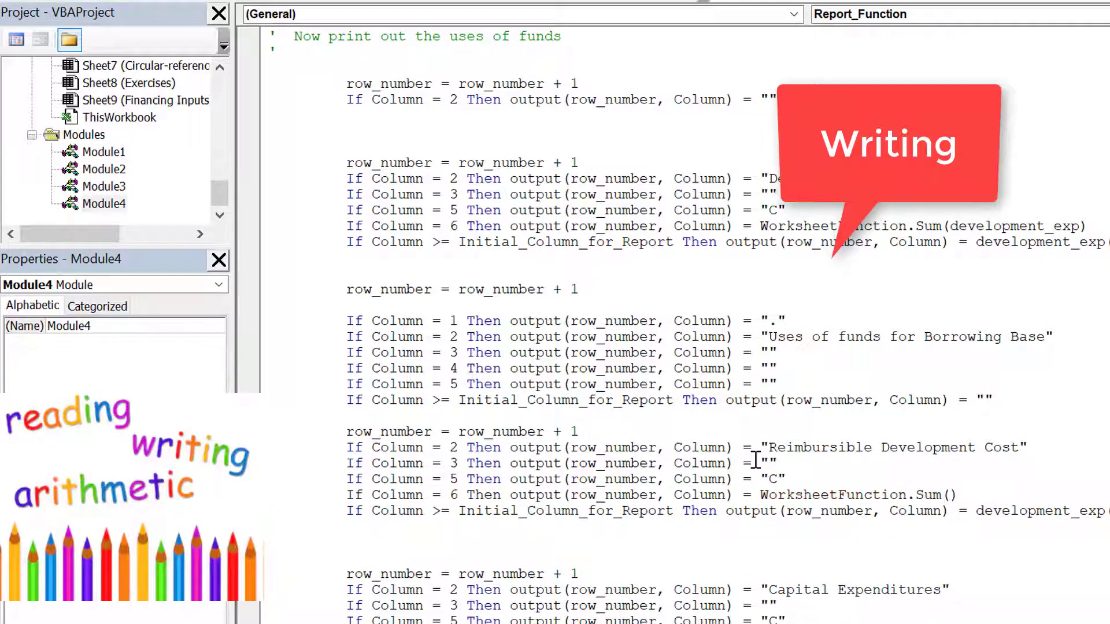
{"action": "key", "text": "ctrl+z"}
{"action": "key", "text": "Up"}
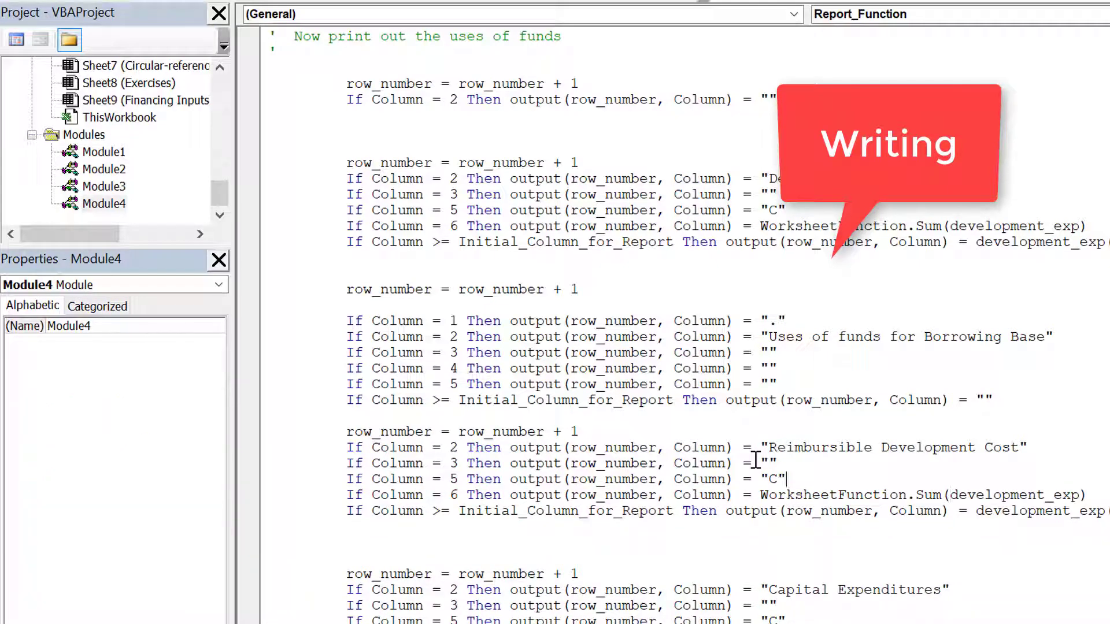
- Search the current module for "reimb" and copy the variable name development_reimbursable from its assignment line in Assign_Variables_Function
{"action": "key", "text": "ctrl+f"}
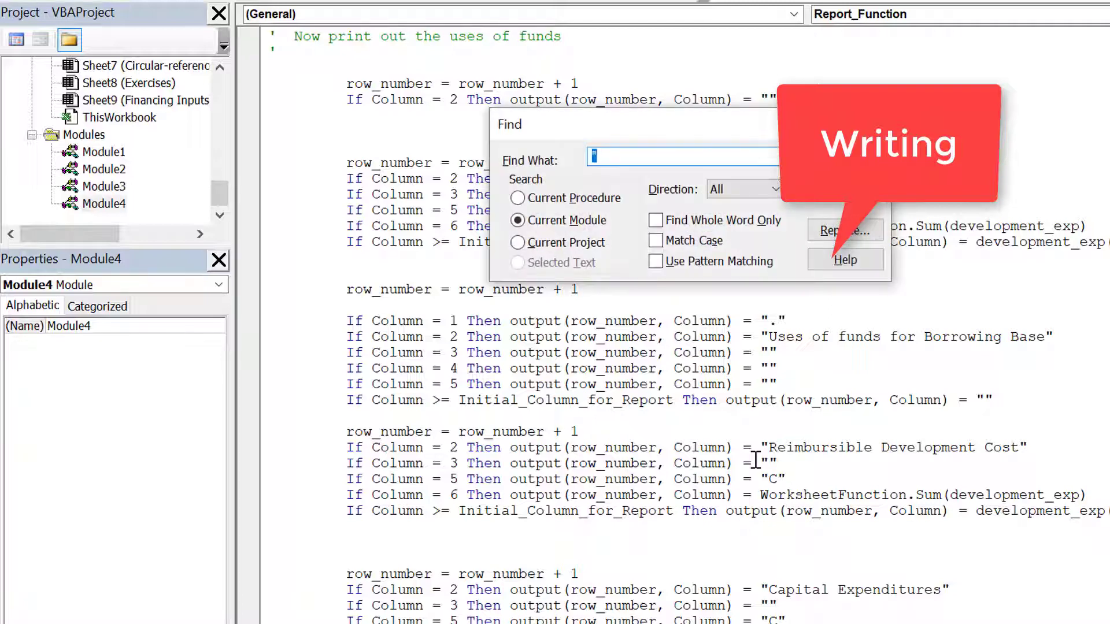
{"action": "type", "text": "reimb"}
{"action": "key", "text": "Return"}
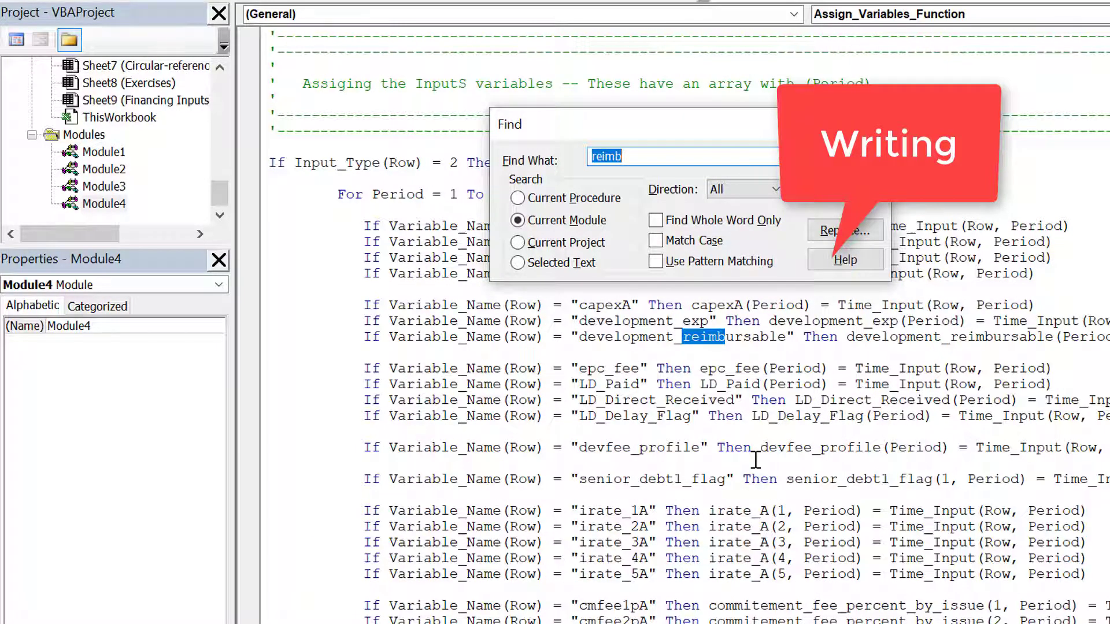
{"action": "key", "text": "Escape"}
{"action": "key", "text": "Right"}
{"action": "key", "text": "Right"}
{"action": "key", "text": "Right"}
{"action": "key", "text": "Right"}
{"action": "key", "text": "Right"}
{"action": "key", "text": "Right"}
{"action": "key", "text": "Right"}
{"action": "key", "text": "Right"}
{"action": "key", "text": "Right"}
{"action": "key", "text": "Right"}
{"action": "key", "text": "Right"}
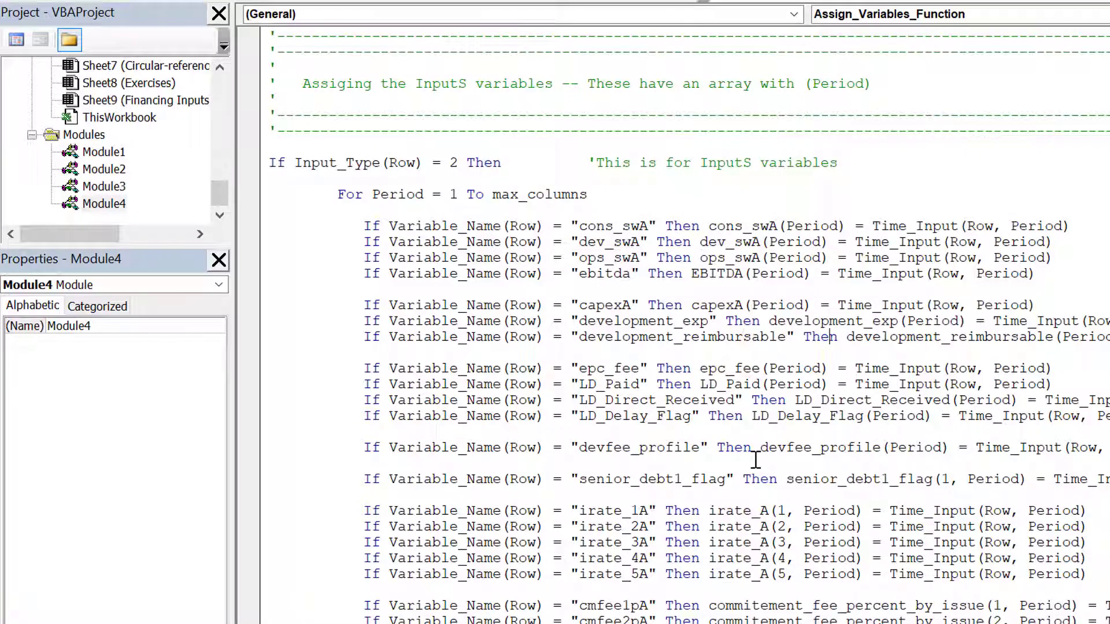
{"action": "key", "text": "shift+Right"}
{"action": "key", "text": "shift+Right"}
{"action": "key", "text": "shift+Right"}
{"action": "key", "text": "shift+Right"}
{"action": "key", "text": "shift+Right"}
{"action": "key", "text": "shift+Right"}
{"action": "key", "text": "shift+Right"}
{"action": "key", "text": "shift+Right"}
{"action": "key", "text": "shift+Right"}
{"action": "key", "text": "shift+Right"}
{"action": "key", "text": "shift+Right"}
{"action": "key", "text": "shift+Right"}
{"action": "key", "text": "shift+Right"}
{"action": "key", "text": "shift+Right"}
{"action": "key", "text": "shift+Right"}
{"action": "key", "text": "shift+Right"}
{"action": "key", "text": "shift+Right"}
{"action": "key", "text": "shift+Right"}
{"action": "key", "text": "shift+Right"}
{"action": "key", "text": "shift+Right"}
{"action": "key", "text": "ctrl+c"}
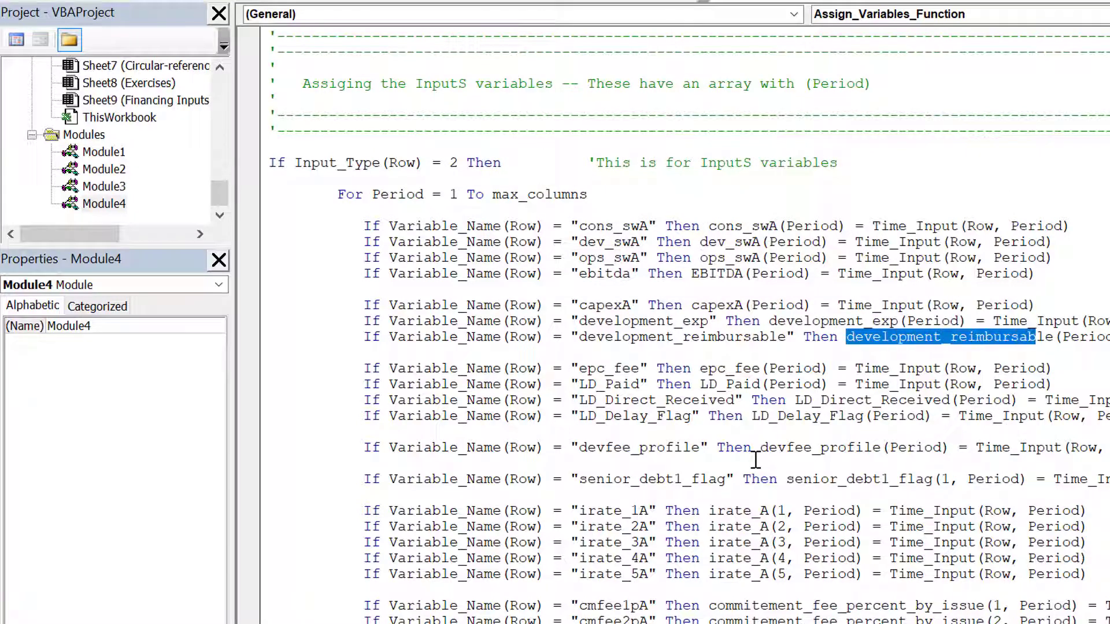
{"action": "key", "text": "shift+Right"}
- Go back to the uses of funds section of Report_Function, where the Reimbursible Development Cost row is written
{"action": "key", "text": "Page_Down"}
{"action": "key", "text": "Page_Down"}
{"action": "key", "text": "Page_Down"}
{"action": "key", "text": "Page_Down"}
{"action": "key", "text": "Page_Down"}
{"action": "key", "text": "Page_Down"}
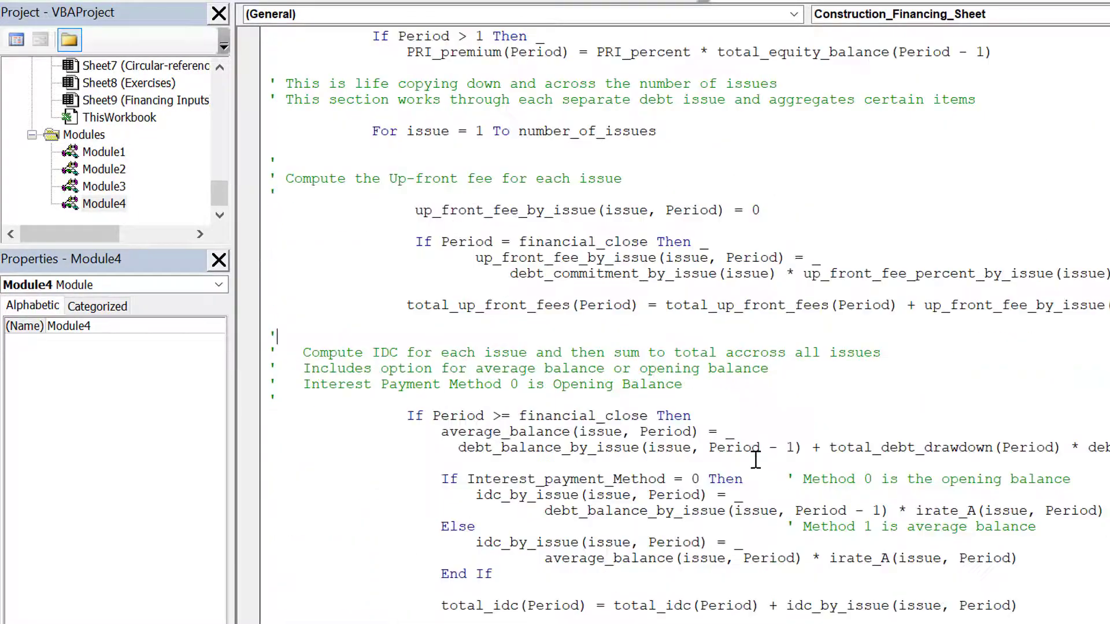
{"action": "key", "text": "Page_Down"}
{"action": "key", "text": "Page_Down"}
{"action": "key", "text": "Page_Down"}
{"action": "key", "text": "Page_Down"}
{"action": "key", "text": "Page_Down"}
{"action": "key", "text": "Page_Down"}
{"action": "key", "text": "Page_Down"}
{"action": "key", "text": "Page_Down"}
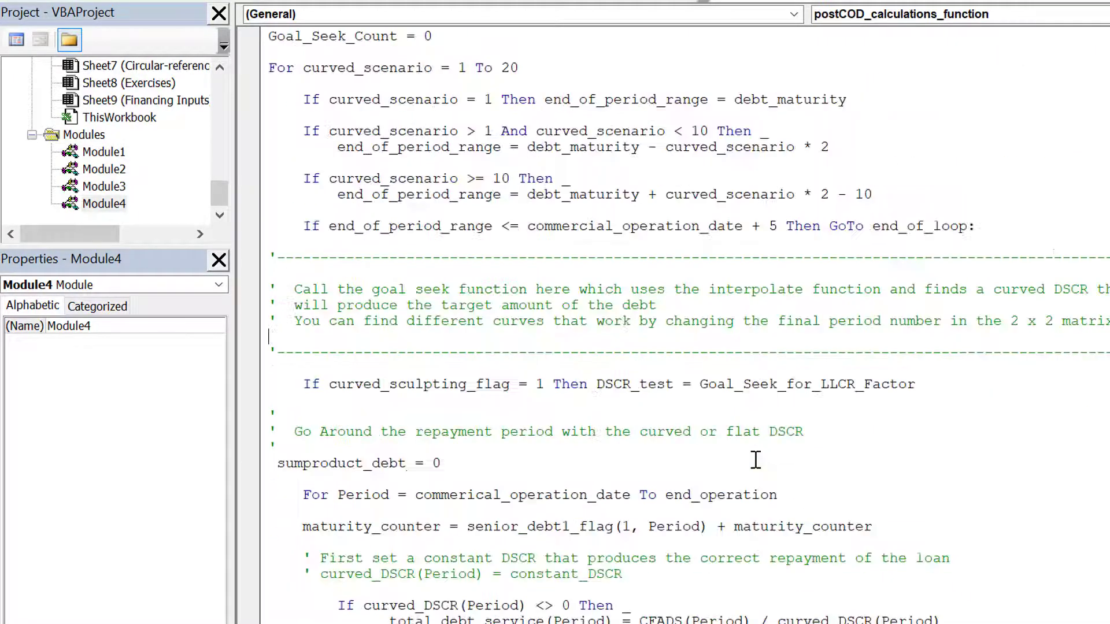
{"action": "key", "text": "Page_Down"}
{"action": "key", "text": "Page_Down"}
{"action": "key", "text": "Page_Down"}
{"action": "key", "text": "Page_Down"}
{"action": "key", "text": "Page_Down"}
{"action": "key", "text": "Page_Down"}
{"action": "key", "text": "Page_Down"}
{"action": "key", "text": "Page_Down"}
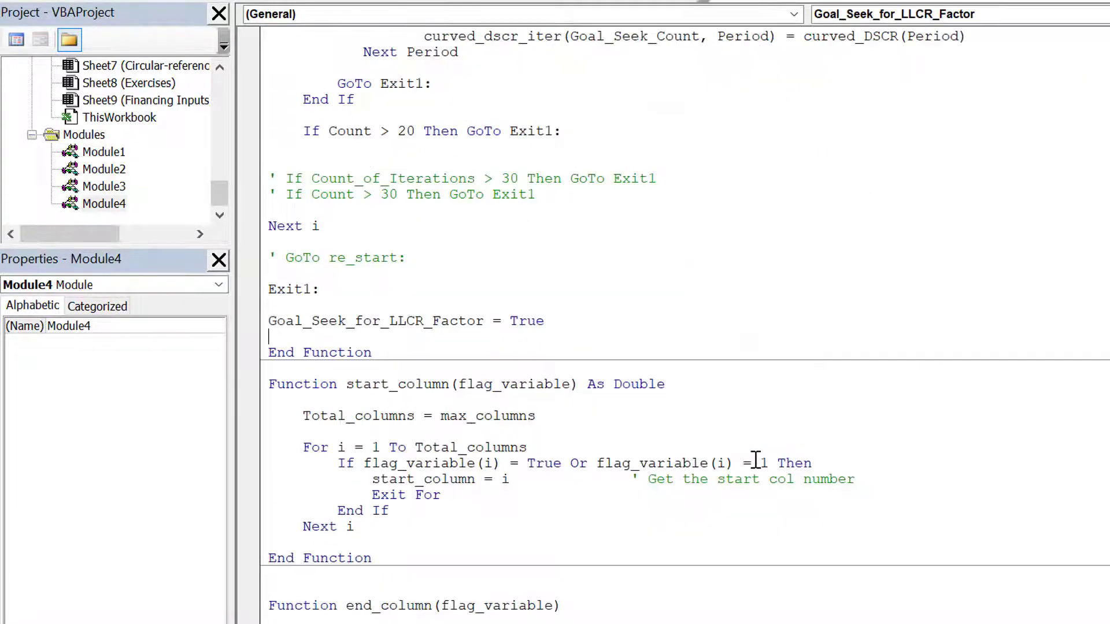
{"action": "key", "text": "Page_Down"}
{"action": "key", "text": "Page_Down"}
{"action": "key", "text": "Page_Down"}
{"action": "key", "text": "Page_Down"}
{"action": "key", "text": "Page_Down"}
{"action": "key", "text": "Page_Down"}
{"action": "key", "text": "Page_Down"}
{"action": "key", "text": "Page_Down"}
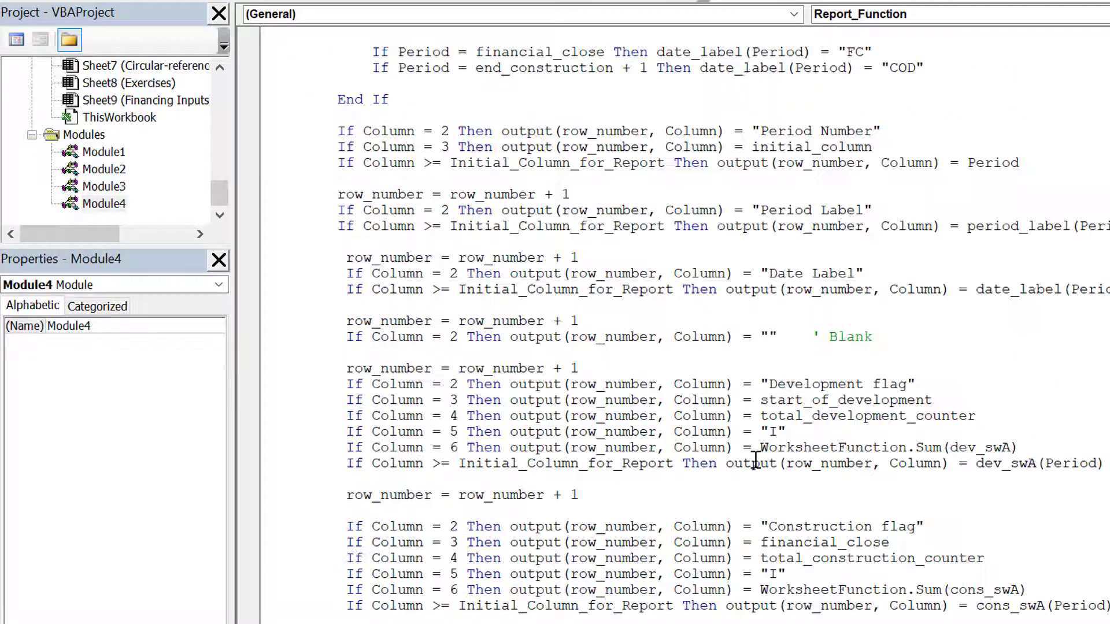
{"action": "key", "text": "Up"}
{"action": "key", "text": "Up"}
{"action": "key", "text": "Up"}
{"action": "key", "text": "Up"}
{"action": "key", "text": "Up"}
{"action": "key", "text": "Up"}
{"action": "key", "text": "Up"}
{"action": "key", "text": "Up"}
{"action": "key", "text": "Up"}
{"action": "key", "text": "Up"}
{"action": "key", "text": "Up"}
{"action": "key", "text": "Up"}
{"action": "key", "text": "Up"}
{"action": "key", "text": "Up"}
{"action": "key", "text": "Up"}
{"action": "key", "text": "Page_Down"}
{"action": "key", "text": "Page_Down"}
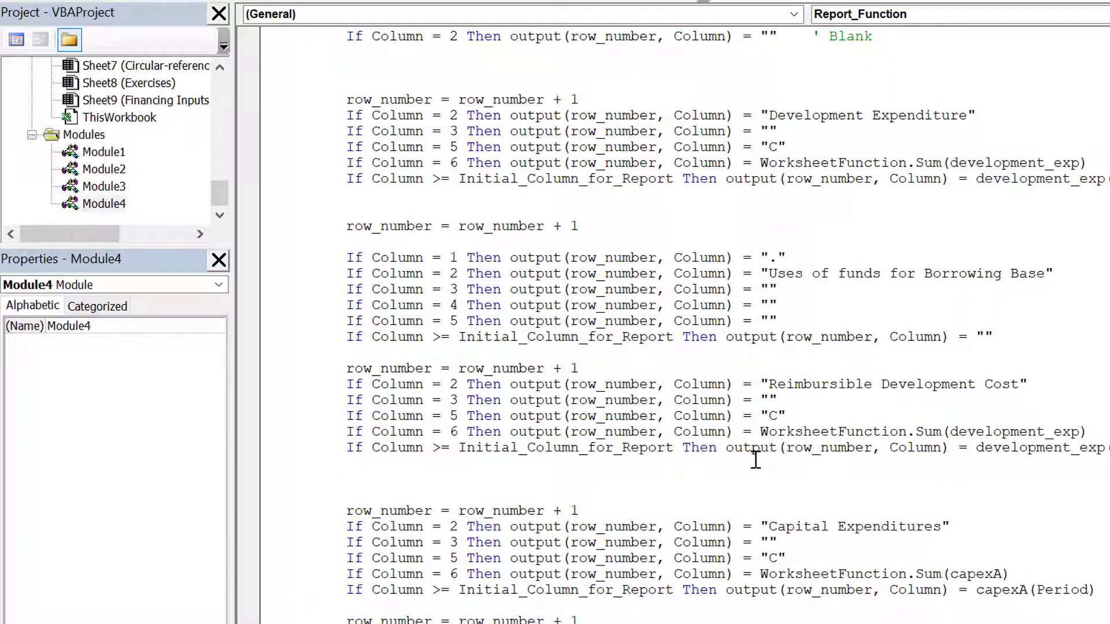
- Remove the surplus blank lines above the Development Expenditure block in the uses of funds code, leaving a single blank line
{"action": "key", "text": "Up"}
{"action": "key", "text": "Up"}
{"action": "key", "text": "Up"}
{"action": "key", "text": "Up"}
{"action": "key", "text": "Up"}
{"action": "key", "text": "Up"}
{"action": "key", "text": "Up"}
{"action": "key", "text": "Up"}
{"action": "key", "text": "Up"}
{"action": "key", "text": "Up"}
{"action": "key", "text": "Up"}
{"action": "key", "text": "Up"}
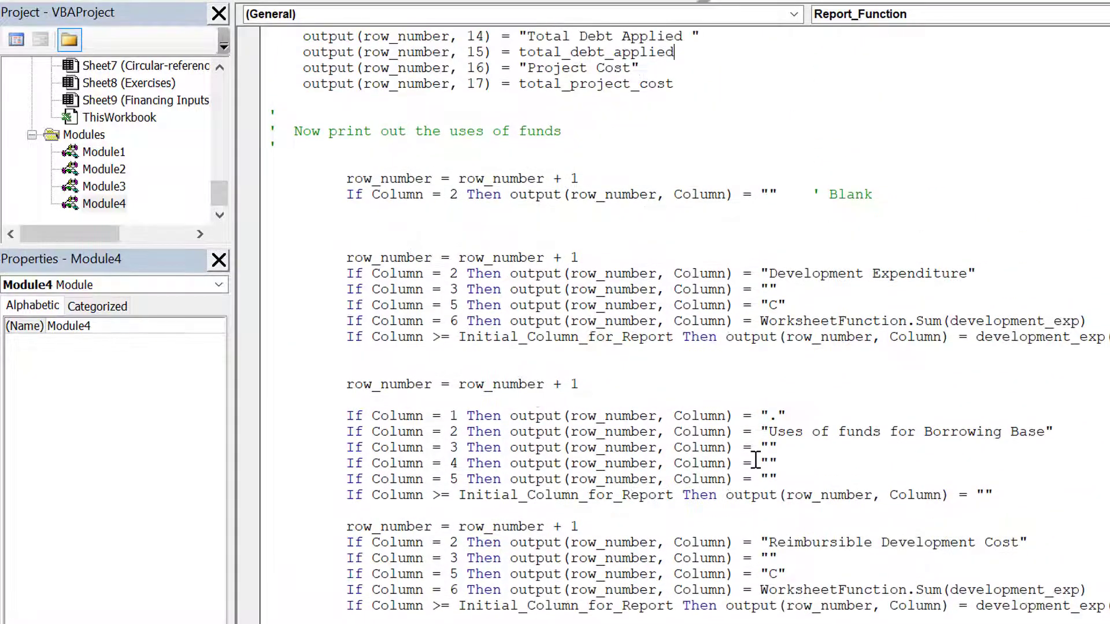
{"action": "key", "text": "Down"}
{"action": "key", "text": "Down"}
{"action": "key", "text": "BackSpace"}
{"action": "key", "text": "BackSpace"}
{"action": "key", "text": "BackSpace"}
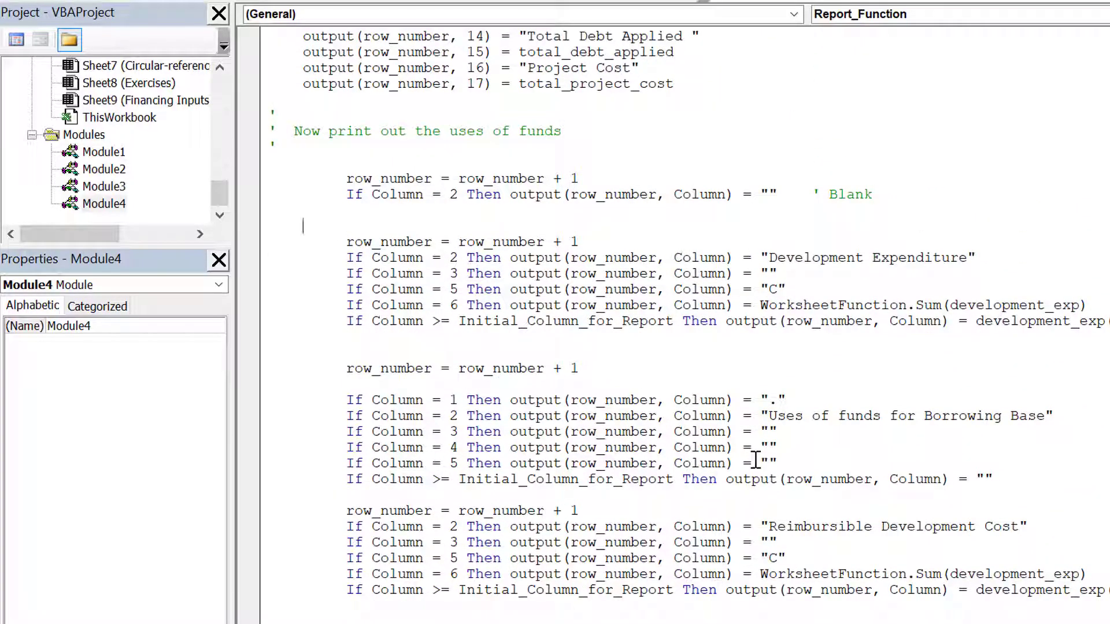
{"action": "key", "text": "BackSpace"}
{"action": "key", "text": "Down"}
{"action": "key", "text": "Down"}
{"action": "key", "text": "Down"}
{"action": "key", "text": "Down"}
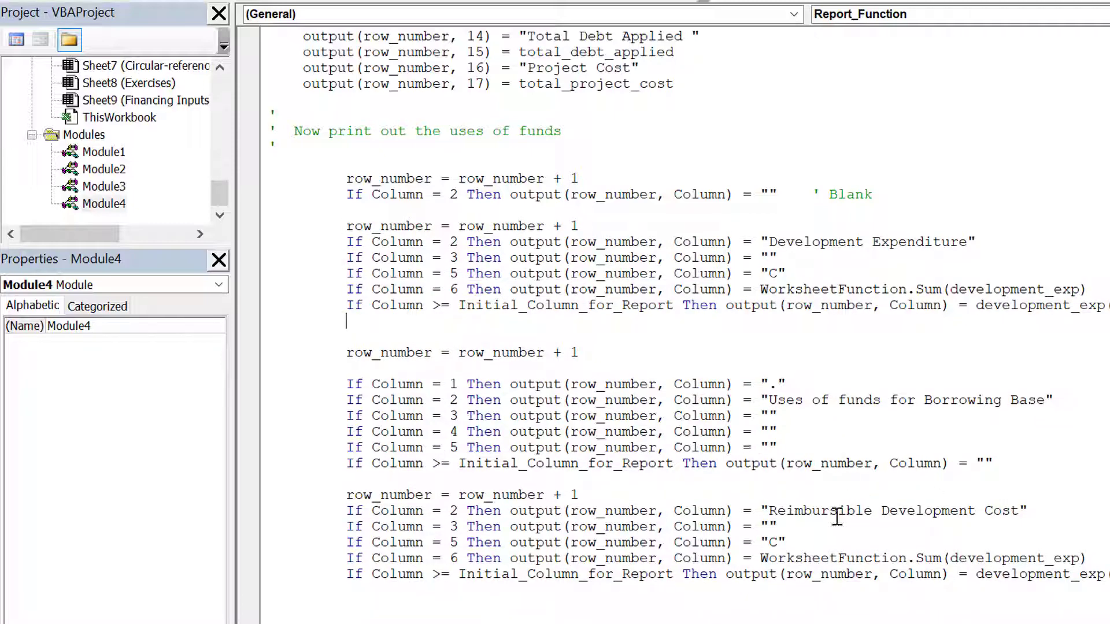
- Replace development_exp with development_reimbursable inside the WorksheetFunction.Sum of the Reimbursible Development Cost block
{"action": "left_click", "coordinate": [960, 558]}
{"action": "key", "text": "Left"}
{"action": "key", "text": "Delete"}
{"action": "key", "text": "Delete"}
{"action": "key", "text": "Delete"}
{"action": "key", "text": "Delete"}
{"action": "key", "text": "Delete"}
{"action": "key", "text": "Delete"}
{"action": "key", "text": "Delete"}
{"action": "key", "text": "Delete"}
{"action": "key", "text": "Delete"}
{"action": "key", "text": "Delete"}
{"action": "key", "text": "Delete"}
{"action": "key", "text": "Delete"}
{"action": "key", "text": "Delete"}
{"action": "key", "text": "Delete"}
{"action": "key", "text": "Delete"}
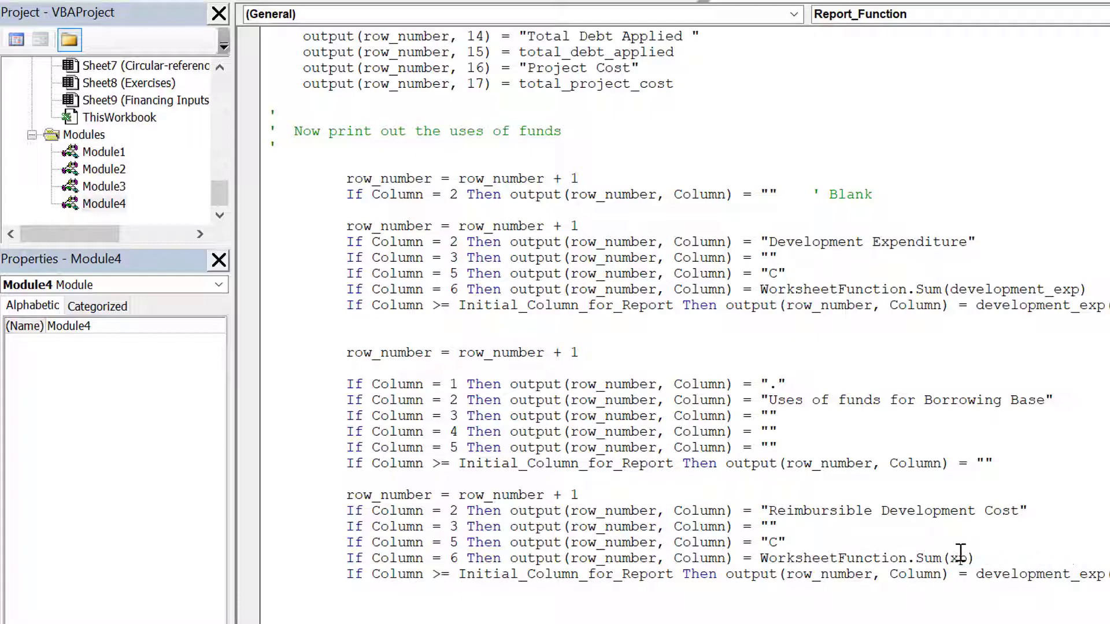
{"action": "key", "text": "ctrl+v"}
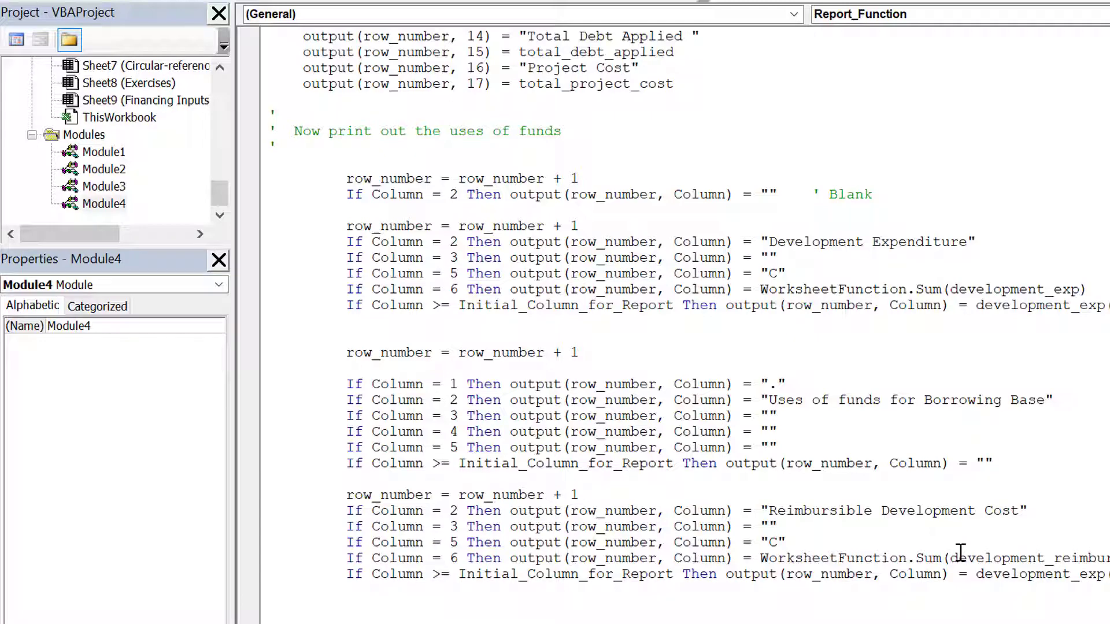
- Replace development_exp with development_reimbursable in the per-period output line of the Reimbursible Development Cost block
{"action": "key", "text": "BackSpace"}
{"action": "key", "text": "BackSpace"}
{"action": "key", "text": "BackSpace"}
{"action": "key", "text": "BackSpace"}
{"action": "key", "text": "BackSpace"}
{"action": "key", "text": "BackSpace"}
{"action": "key", "text": "BackSpace"}
{"action": "key", "text": "BackSpace"}
{"action": "key", "text": "BackSpace"}
{"action": "key", "text": "BackSpace"}
{"action": "key", "text": "BackSpace"}
{"action": "key", "text": "BackSpace"}
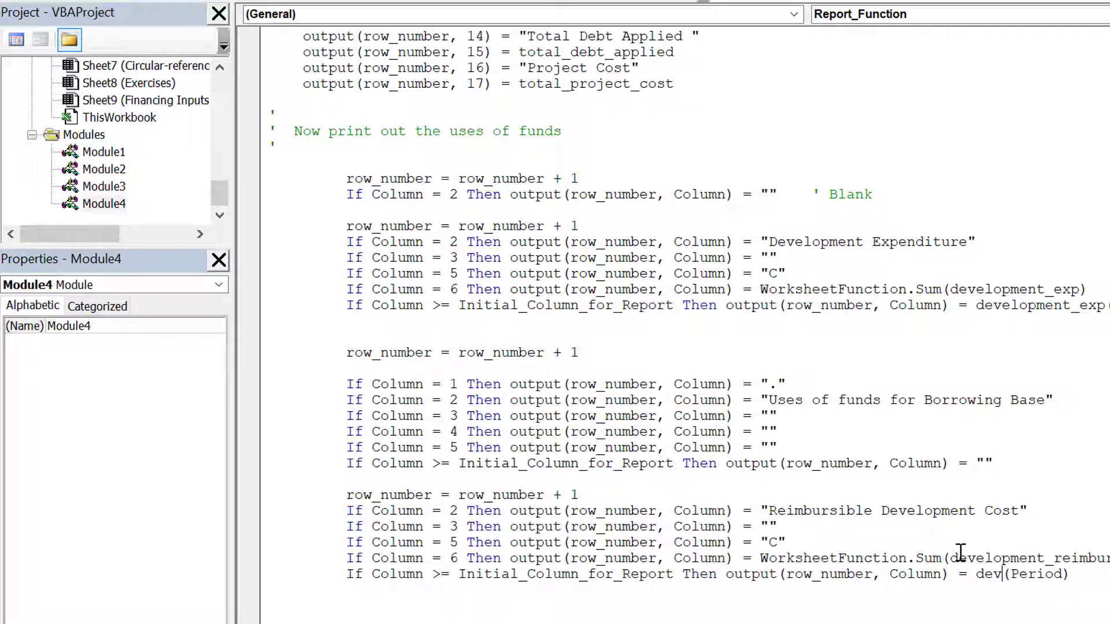
{"action": "key", "text": "BackSpace"}
{"action": "key", "text": "BackSpace"}
{"action": "key", "text": "BackSpace"}
{"action": "key", "text": "ctrl+v"}
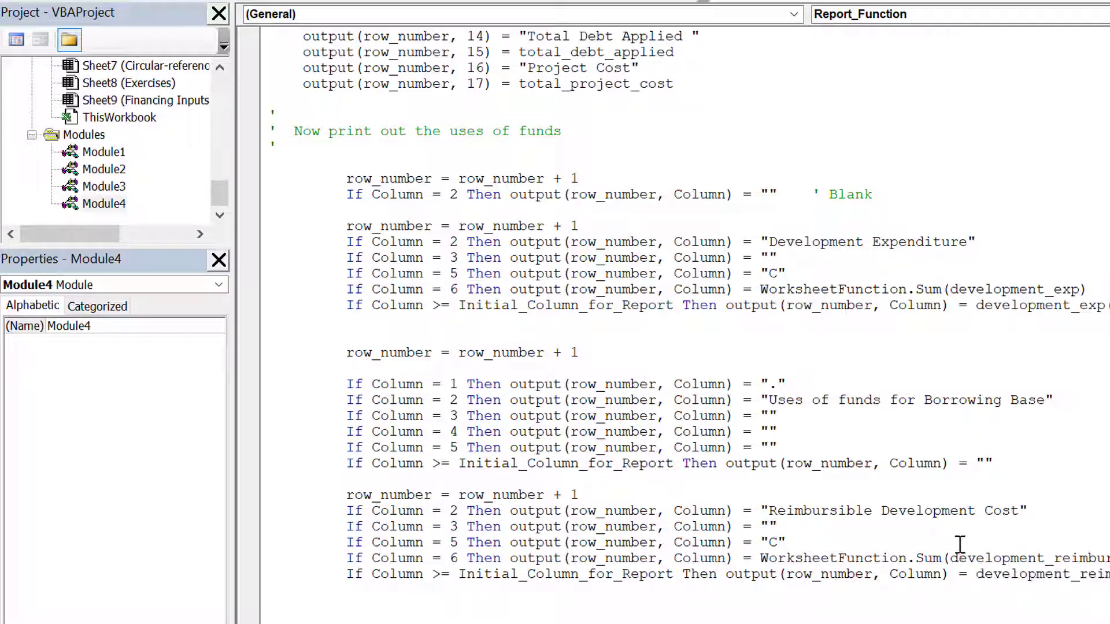
{"action": "key", "text": "Down"}
{"action": "key", "text": "Down"}
{"action": "key", "text": "Up"}
{"action": "key", "text": "Up"}
{"action": "key", "text": "Up"}
{"action": "key", "text": "Up"}
- Switch to the UDF Output sheet in Excel and recalculate the workbook
{"action": "key", "text": "alt+F11"}
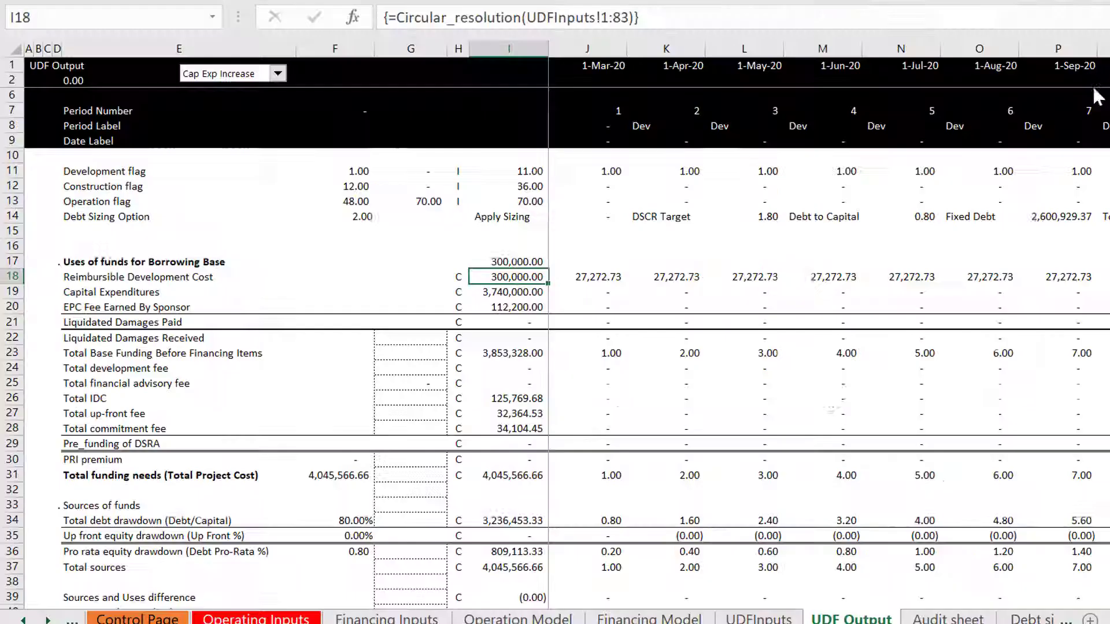
{"action": "left_click", "coordinate": [790, 460]}
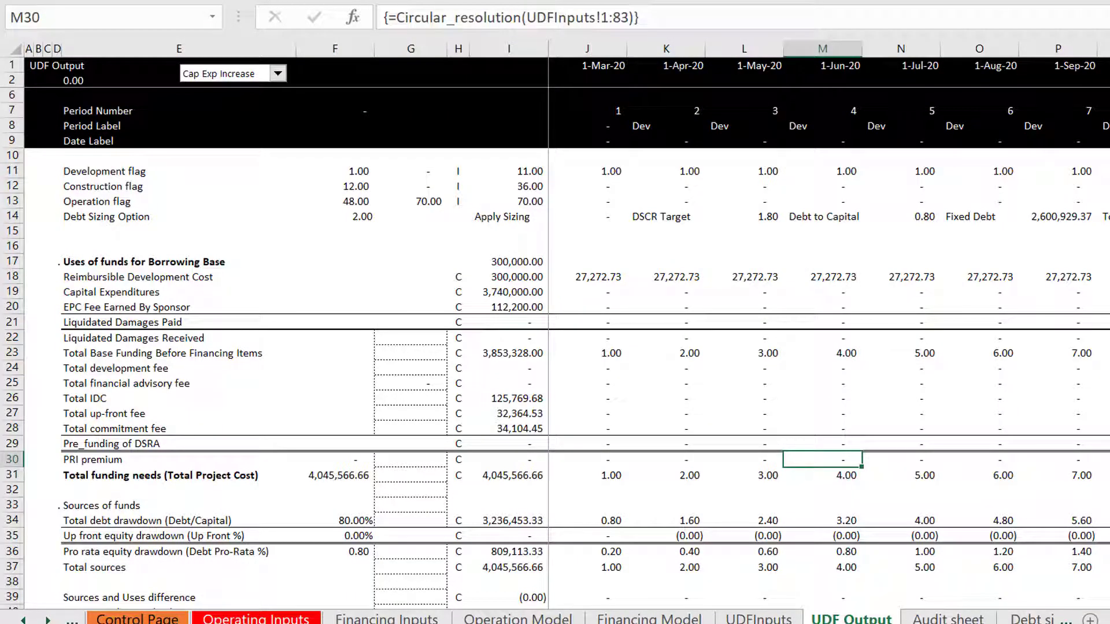
{"action": "left_click", "coordinate": [339, 2]}
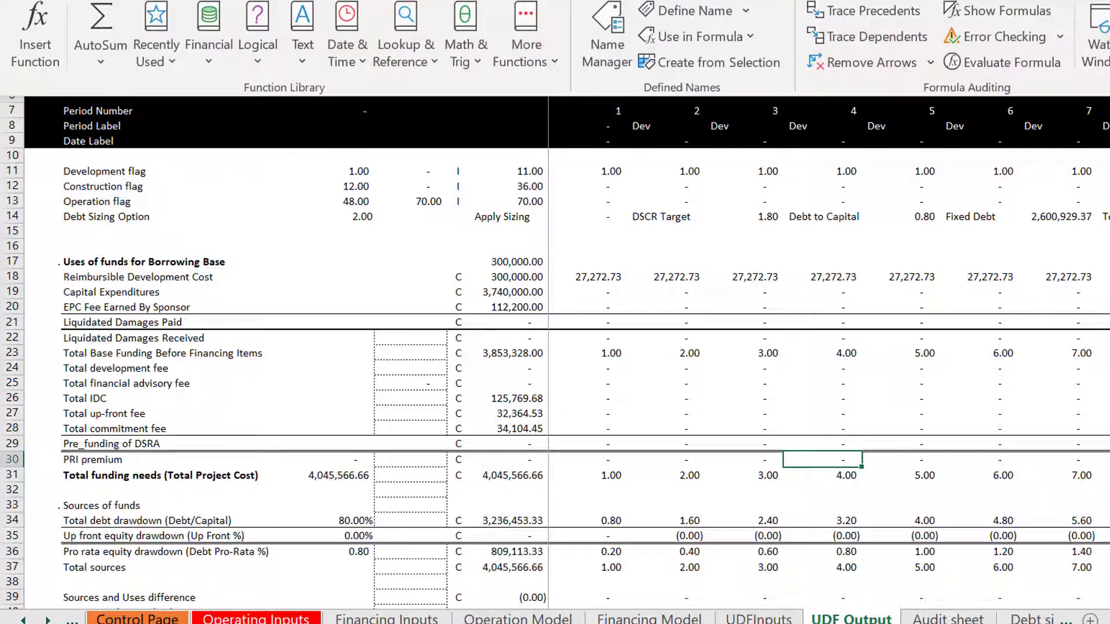
{"action": "left_click", "coordinate": [1109, 36]}
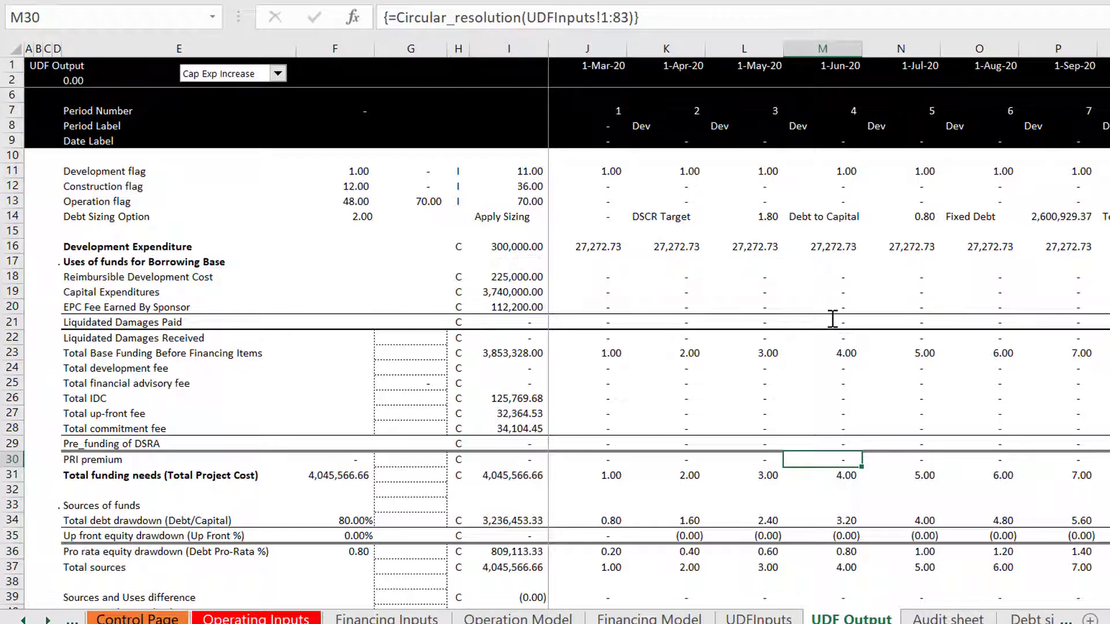
- Remove the bold formatting from the Development Expenditure label in cell E16
{"action": "left_click", "coordinate": [565, 280]}
{"action": "key", "text": "Left"}
{"action": "key", "text": "Left"}
{"action": "key", "text": "Left"}
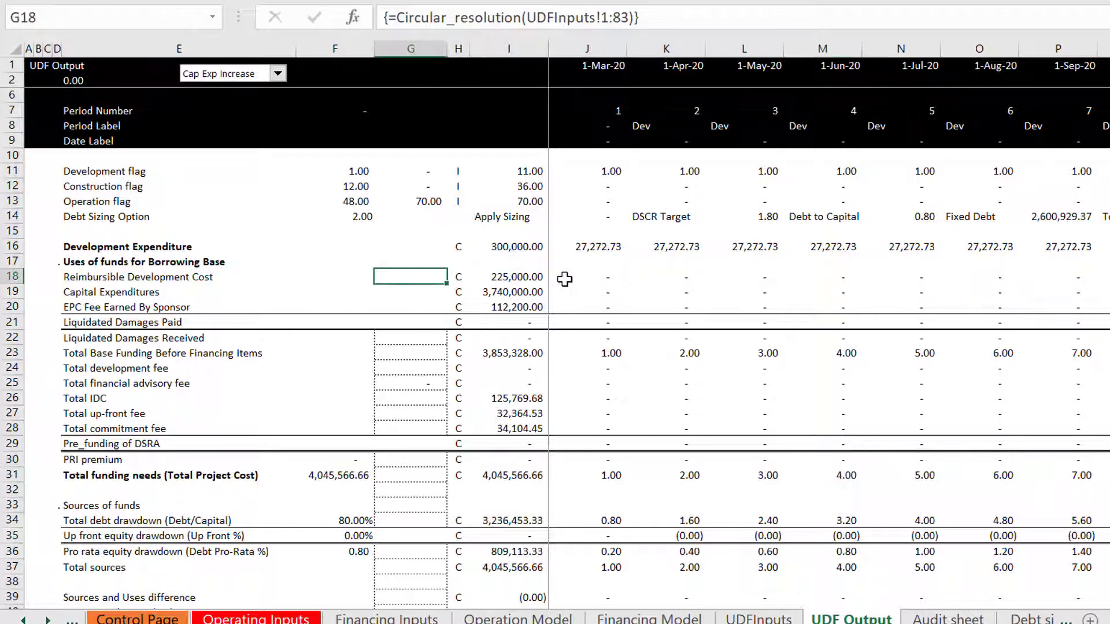
{"action": "key", "text": "Left"}
{"action": "key", "text": "Left"}
{"action": "key", "text": "Up"}
{"action": "key", "text": "Up"}
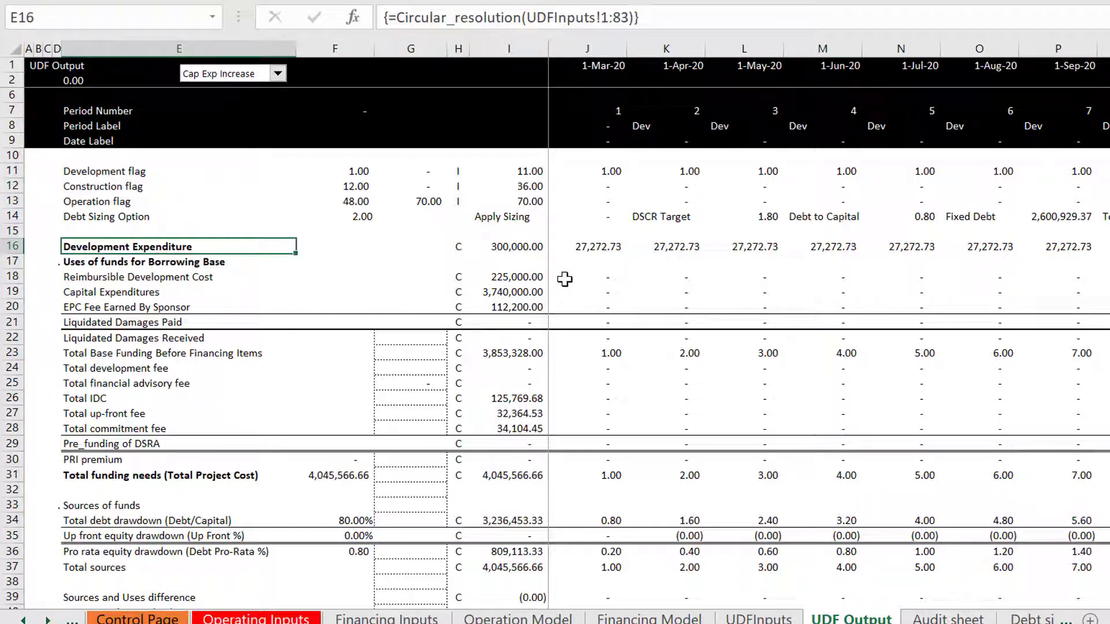
{"action": "key", "text": "ctrl+b"}
- Compare the Development Expenditure and Reimbursible Development Cost rows from the first development period through the start of construction
{"action": "left_click", "coordinate": [565, 279]}
{"action": "key", "text": "Down"}
{"action": "key", "text": "Up"}
{"action": "key", "text": "Up"}
{"action": "key", "text": "Up"}
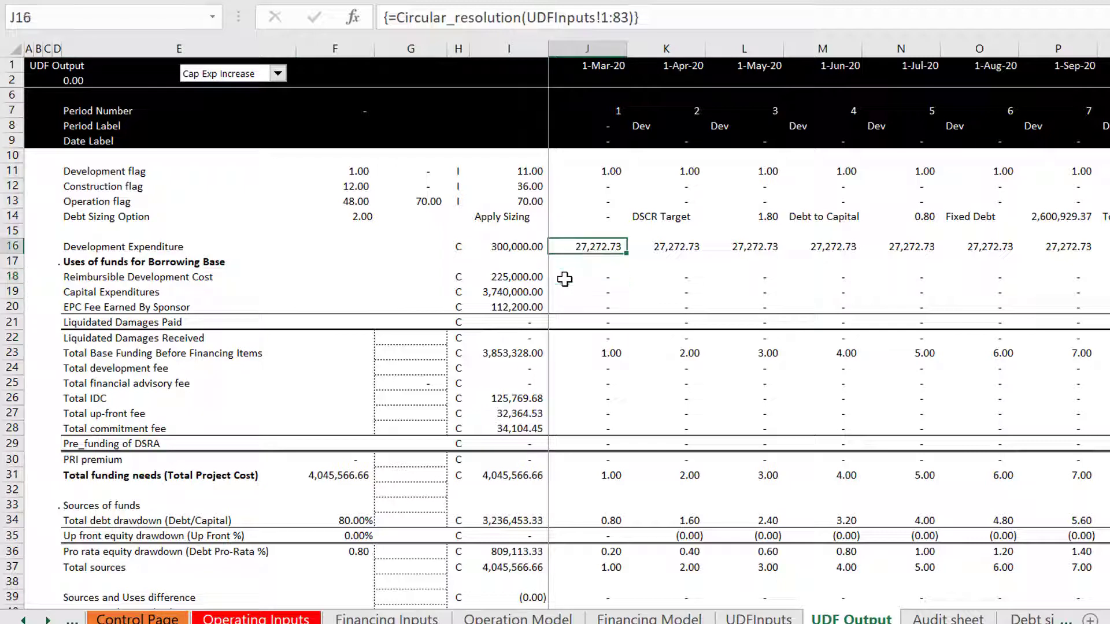
{"action": "key", "text": "Down"}
{"action": "key", "text": "Down"}
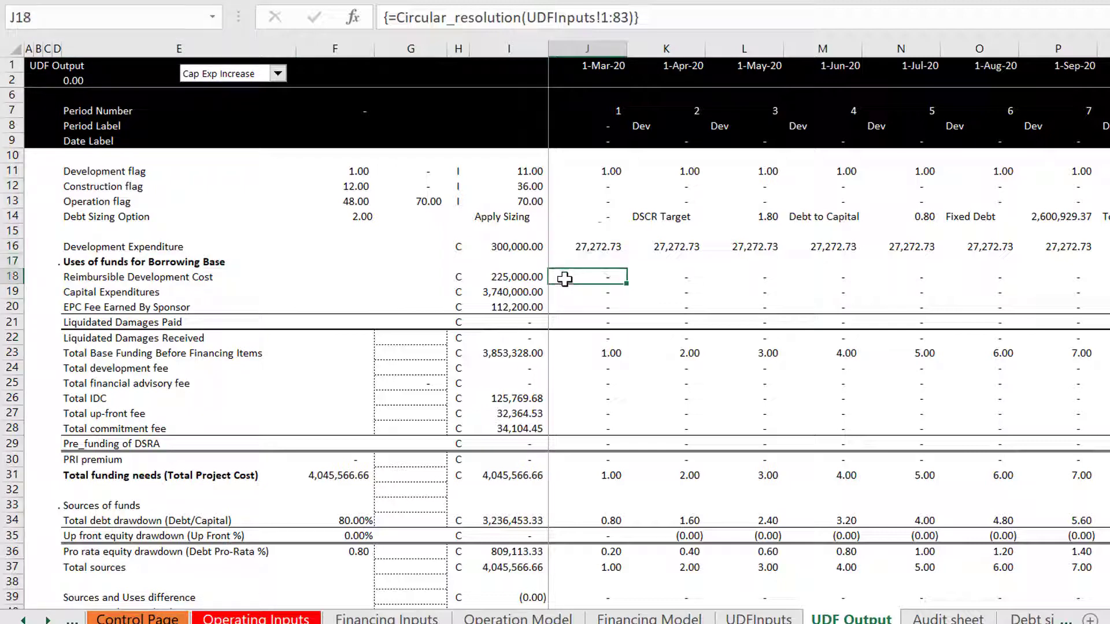
{"action": "key", "text": "Right"}
{"action": "key", "text": "Right"}
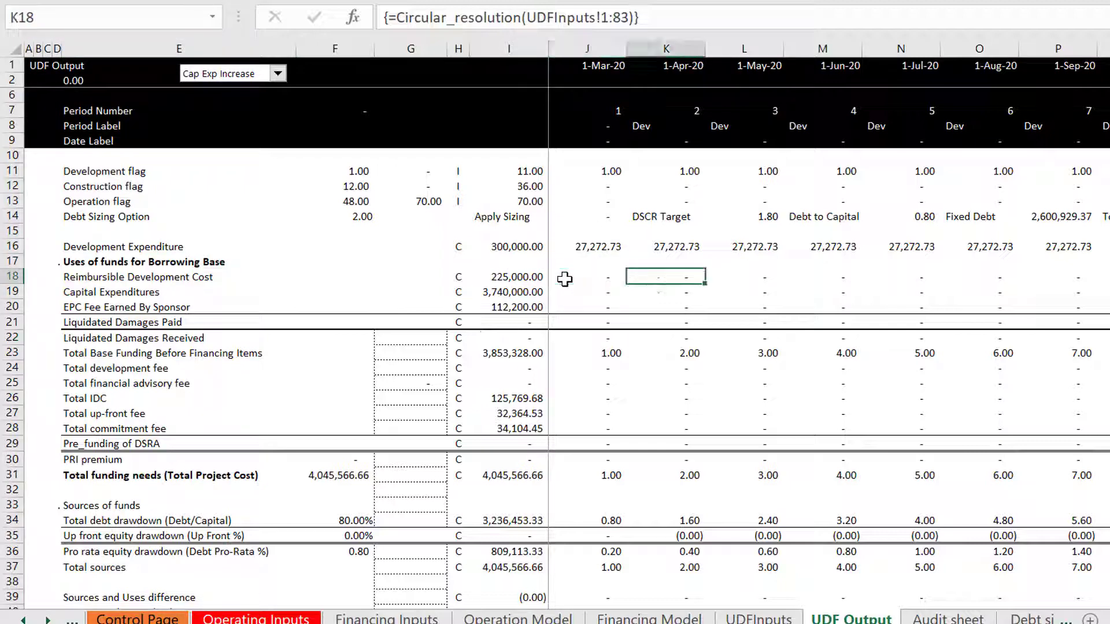
{"action": "key", "text": "Right"}
{"action": "key", "text": "Right"}
{"action": "key", "text": "Right"}
{"action": "key", "text": "Right"}
{"action": "key", "text": "Right"}
{"action": "key", "text": "Right"}
{"action": "key", "text": "Right"}
{"action": "key", "text": "Right"}
{"action": "key", "text": "Right"}
{"action": "key", "text": "Right"}
{"action": "key", "text": "Right"}
{"action": "key", "text": "Right"}
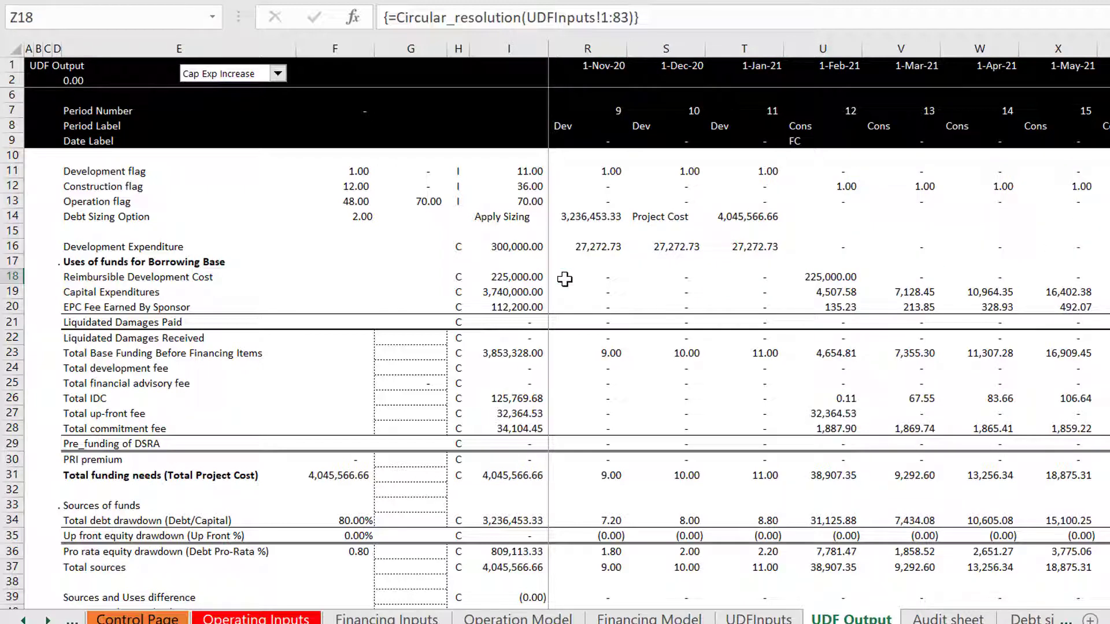
{"action": "key", "text": "Left"}
{"action": "key", "text": "Left"}
{"action": "key", "text": "Left"}
- Examine the uses of funds in the 1-Feb-21 column down to Total funding needs (Total Project Cost)
{"action": "key", "text": "Down"}
{"action": "key", "text": "Down"}
{"action": "key", "text": "Down"}
{"action": "key", "text": "Down"}
{"action": "key", "text": "Down"}
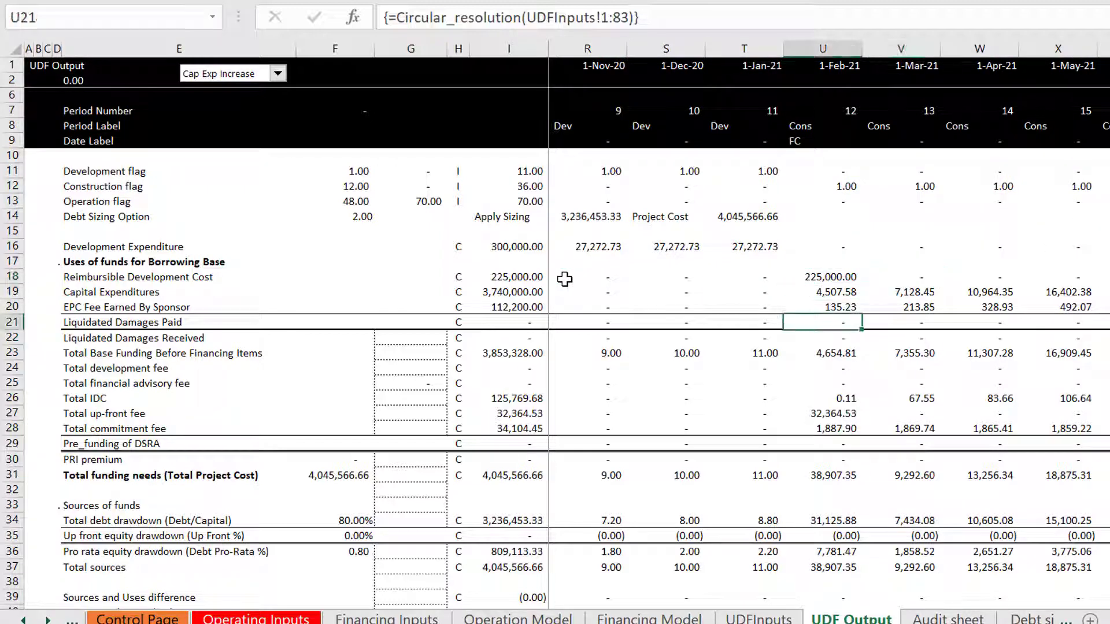
{"action": "key", "text": "Down"}
{"action": "key", "text": "Down"}
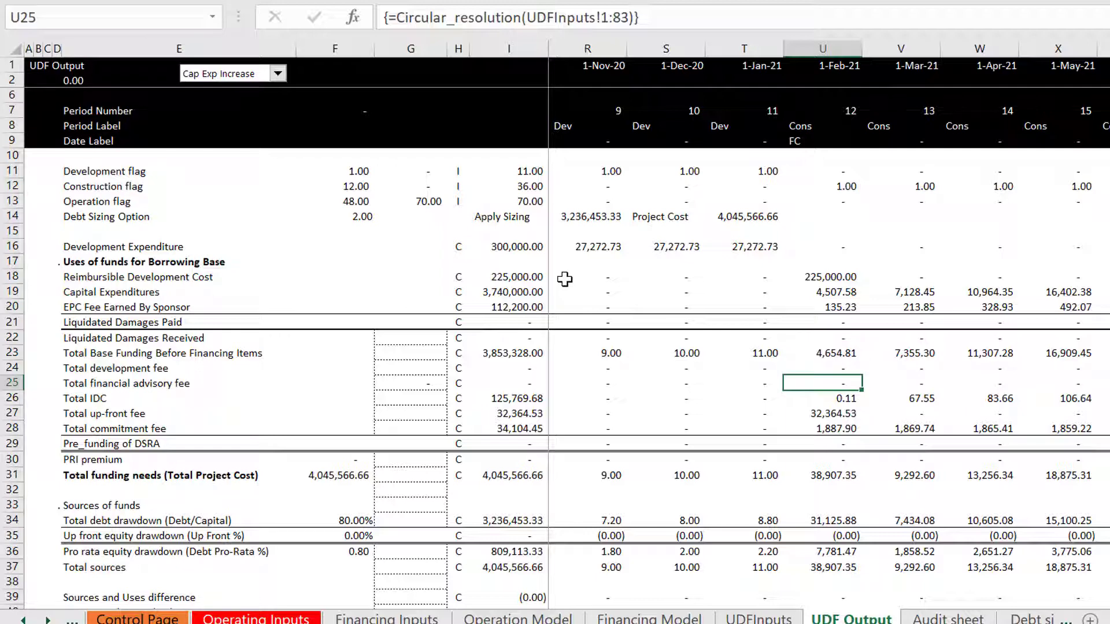
{"action": "key", "text": "Down"}
{"action": "key", "text": "Down"}
{"action": "key", "text": "Down"}
{"action": "key", "text": "Down"}
{"action": "key", "text": "Down"}
{"action": "key", "text": "Down"}
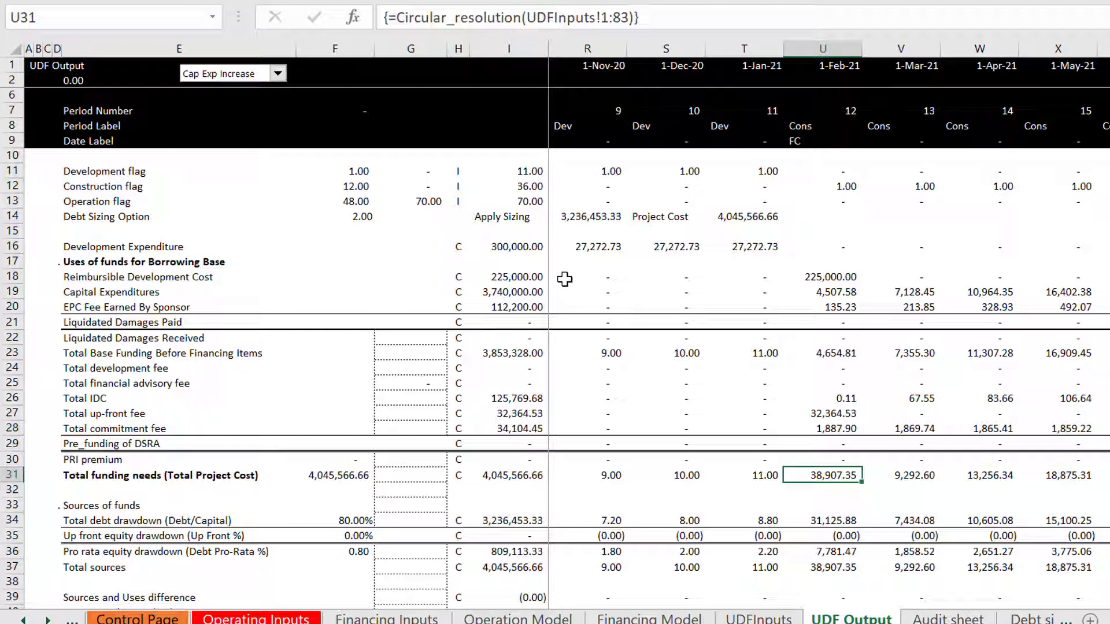
- Review the Total funding needs (Total Project Cost) row back across the development periods to its total
{"action": "key", "text": "Left"}
{"action": "key", "text": "Left"}
{"action": "key", "text": "Left"}
{"action": "key", "text": "Left"}
{"action": "key", "text": "Left"}
{"action": "key", "text": "Left"}
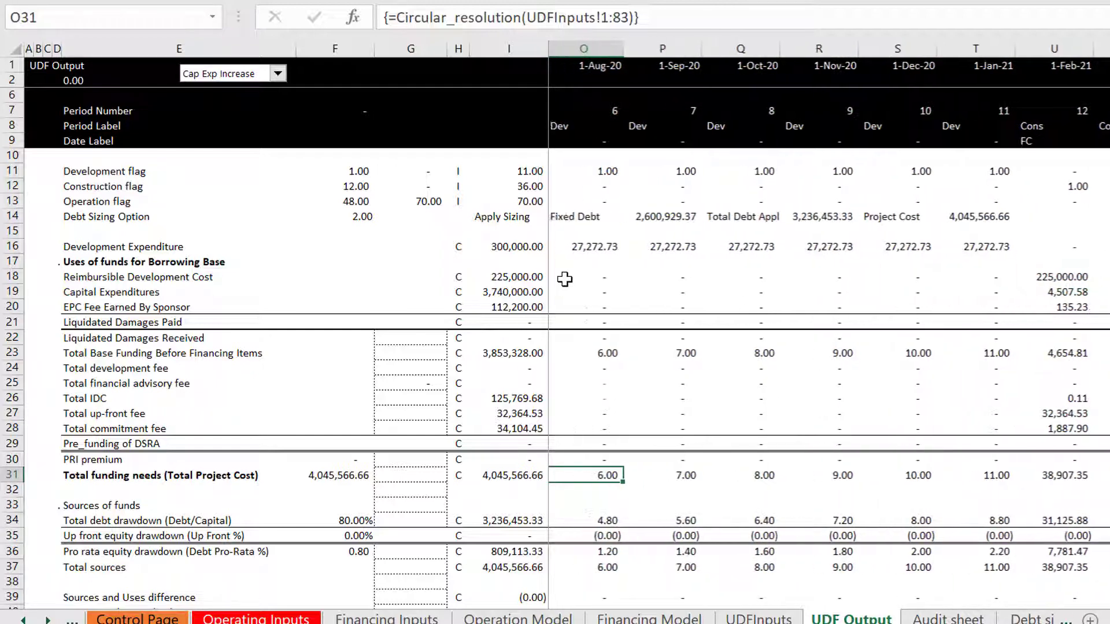
{"action": "key", "text": "Left"}
{"action": "key", "text": "Left"}
{"action": "key", "text": "Left"}
{"action": "key", "text": "Left"}
{"action": "key", "text": "Left"}
{"action": "key", "text": "Left"}
{"action": "key", "text": "Left"}
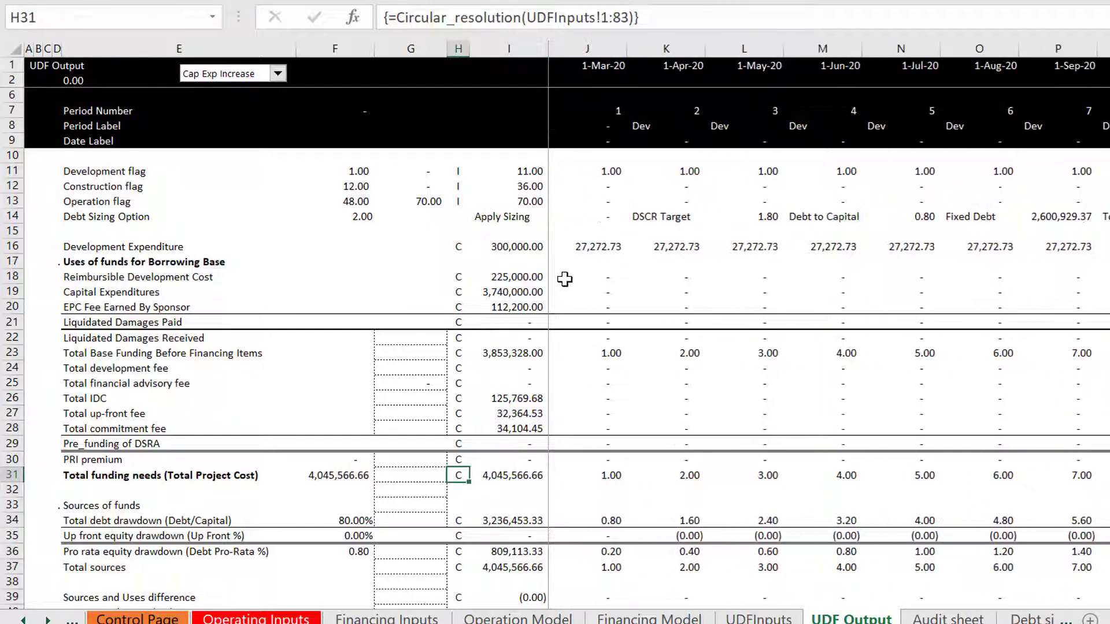
- Examine the Total Base Funding Before Financing Items row across the development periods and into construction
{"action": "key", "text": "Right"}
{"action": "key", "text": "Right"}
{"action": "key", "text": "Right"}
{"action": "key", "text": "Up"}
{"action": "key", "text": "Up"}
{"action": "key", "text": "Up"}
{"action": "key", "text": "Up"}
{"action": "key", "text": "Up"}
{"action": "key", "text": "Up"}
{"action": "key", "text": "Up"}
{"action": "key", "text": "Up"}
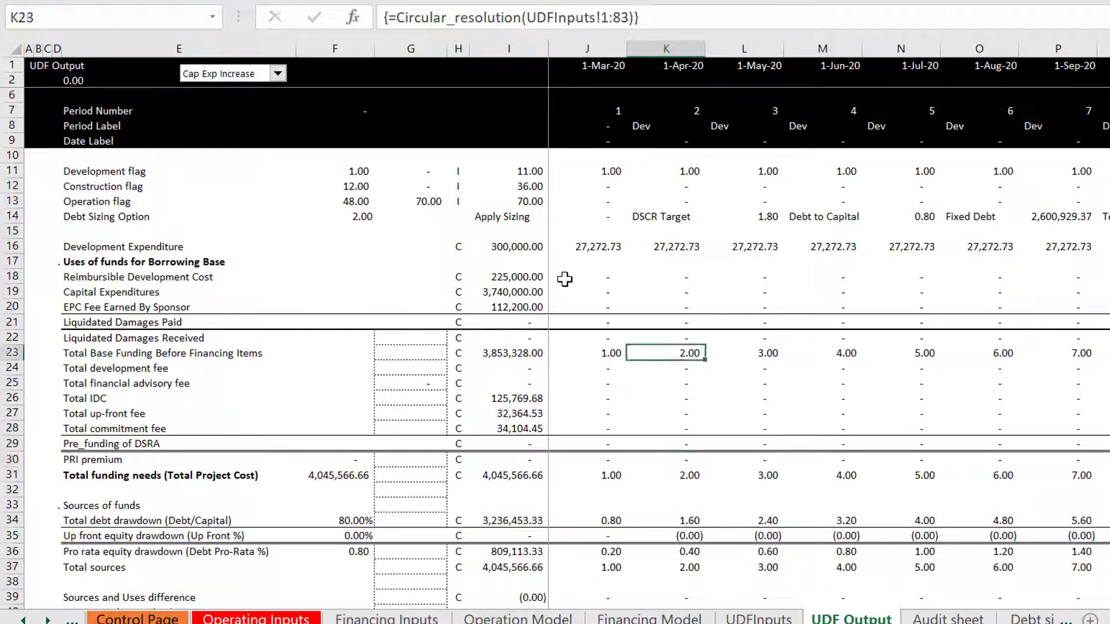
{"action": "key", "text": "Left"}
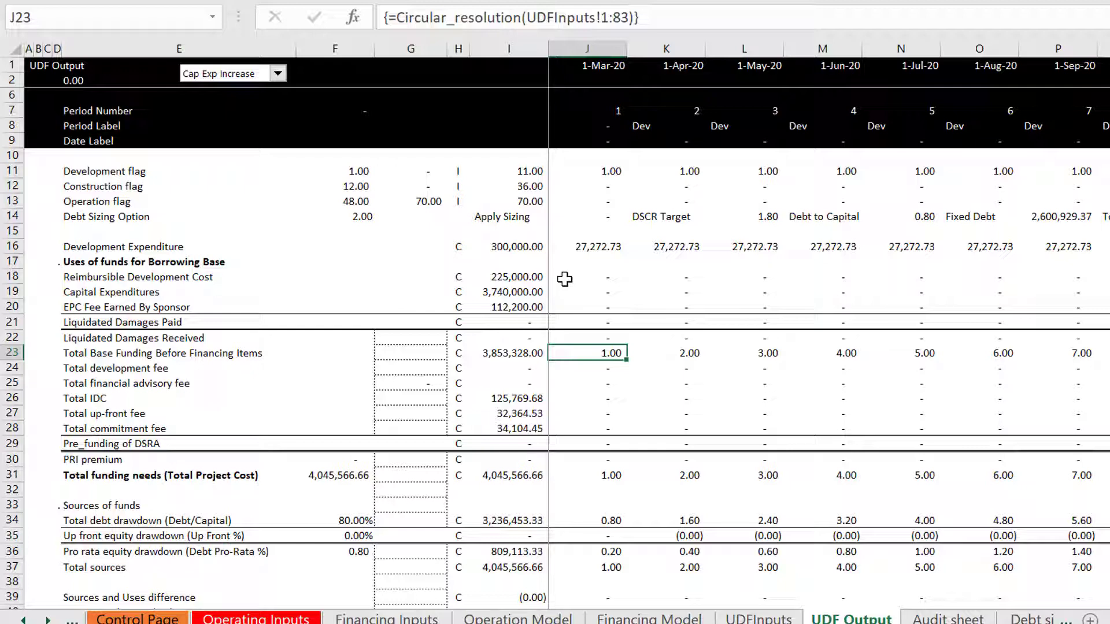
{"action": "key", "text": "Right"}
{"action": "key", "text": "Right"}
{"action": "key", "text": "Right"}
{"action": "key", "text": "Right"}
{"action": "key", "text": "Right"}
{"action": "key", "text": "Right"}
{"action": "key", "text": "Right"}
{"action": "key", "text": "Right"}
{"action": "key", "text": "Right"}
{"action": "key", "text": "Right"}
{"action": "key", "text": "Right"}
{"action": "key", "text": "Right"}
{"action": "key", "text": "Right"}
{"action": "key", "text": "Right"}
{"action": "key", "text": "Right"}
{"action": "key", "text": "Right"}
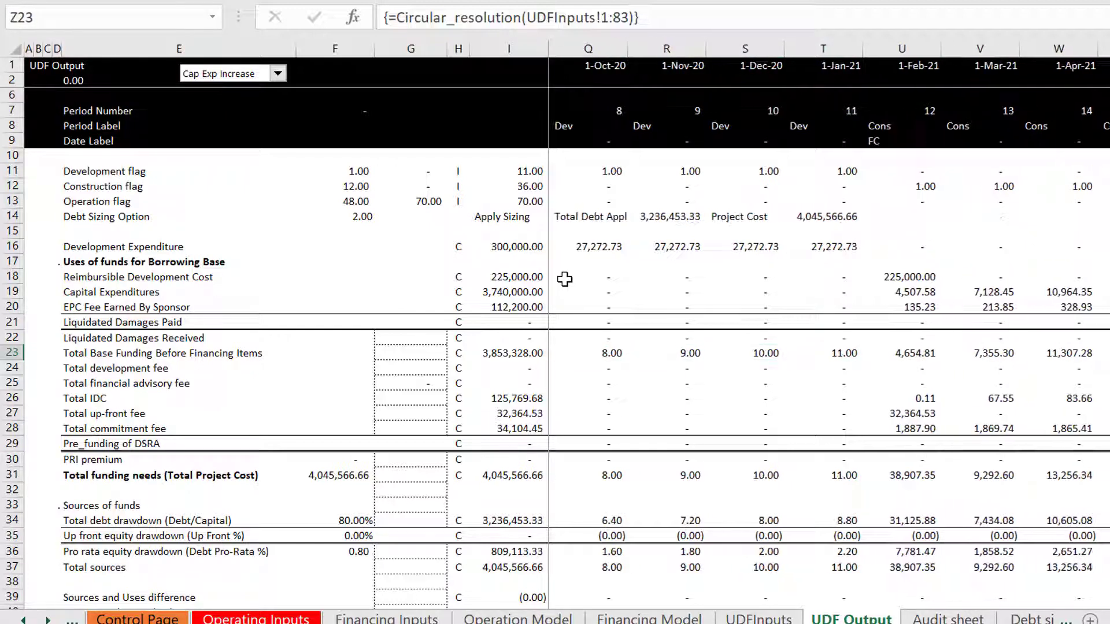
{"action": "key", "text": "Left"}
{"action": "key", "text": "Left"}
{"action": "key", "text": "Left"}
{"action": "key", "text": "Left"}
{"action": "key", "text": "Left"}
{"action": "key", "text": "Left"}
{"action": "key", "text": "Left"}
{"action": "key", "text": "Left"}
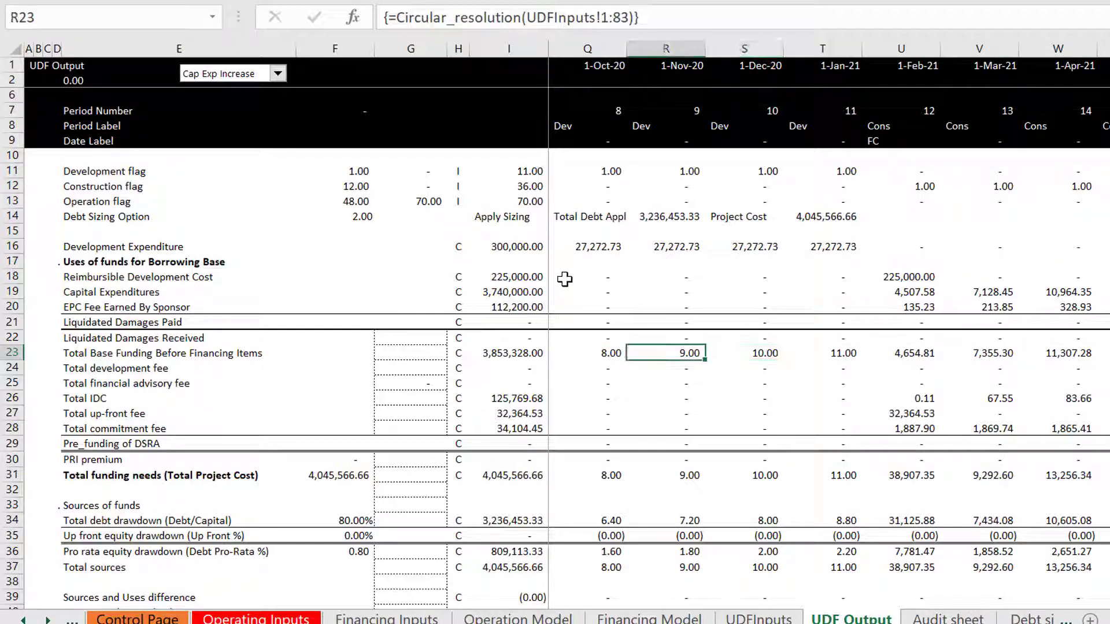
{"action": "key", "text": "Left"}
{"action": "key", "text": "Home"}
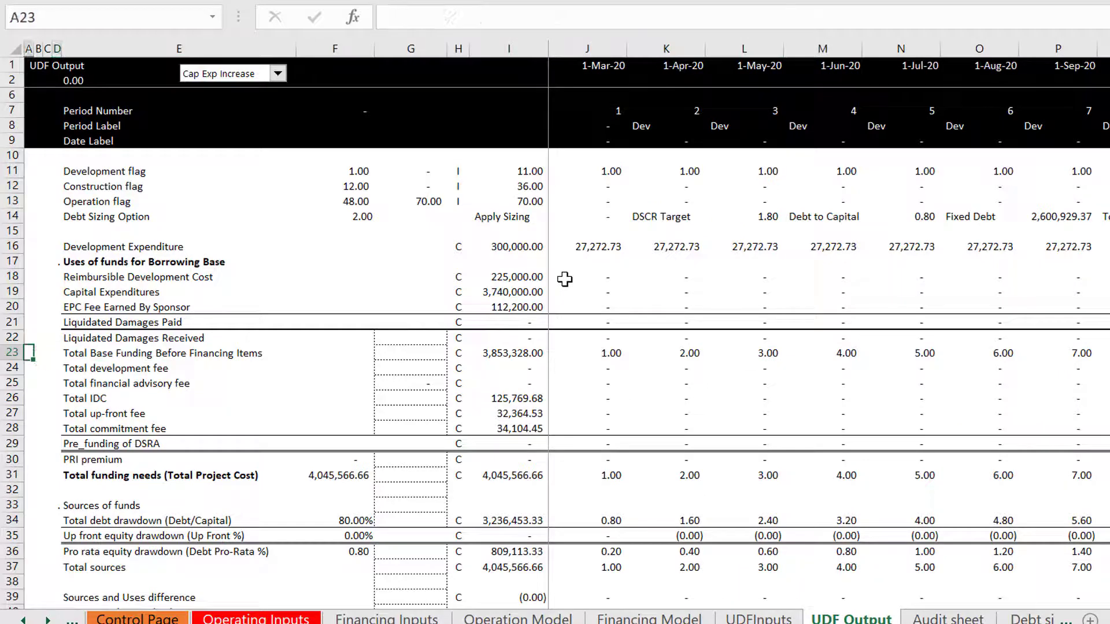
{"action": "left_click", "coordinate": [585, 262]}
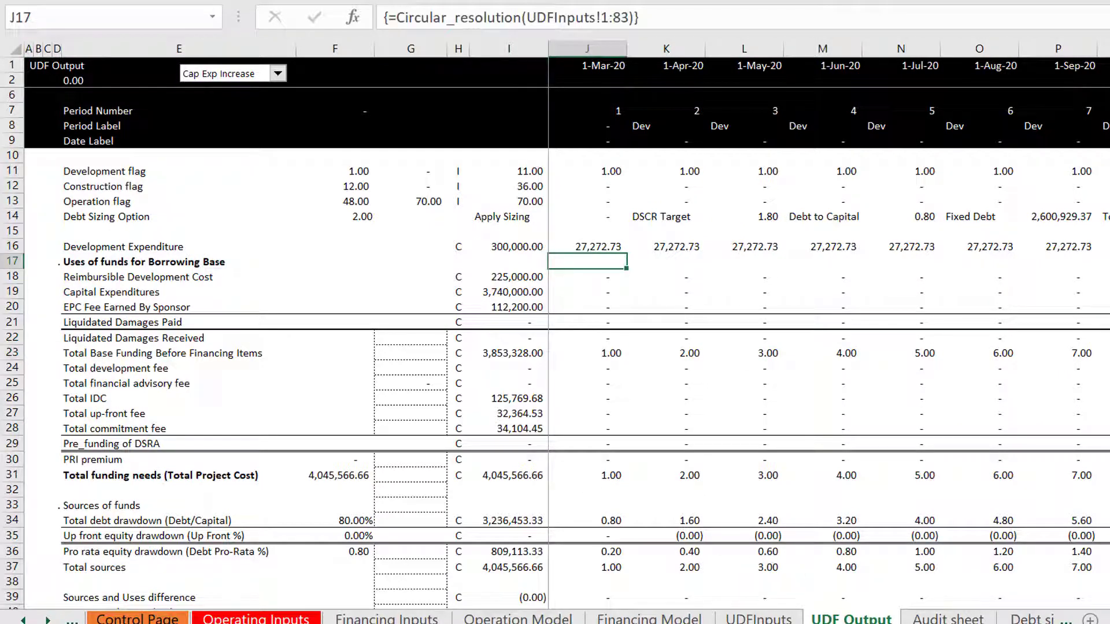
- Switch back to the Visual Basic editor, at the uses of funds code in Report_Function
{"action": "mouse_move", "coordinate": [821, 623]}
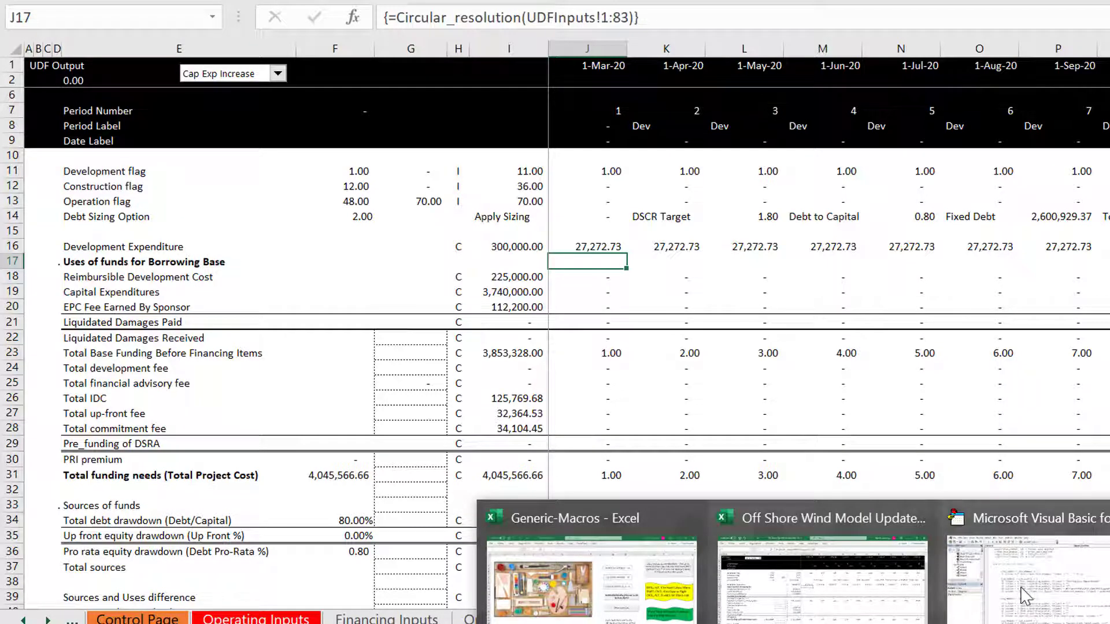
{"action": "left_click", "coordinate": [1025, 596]}
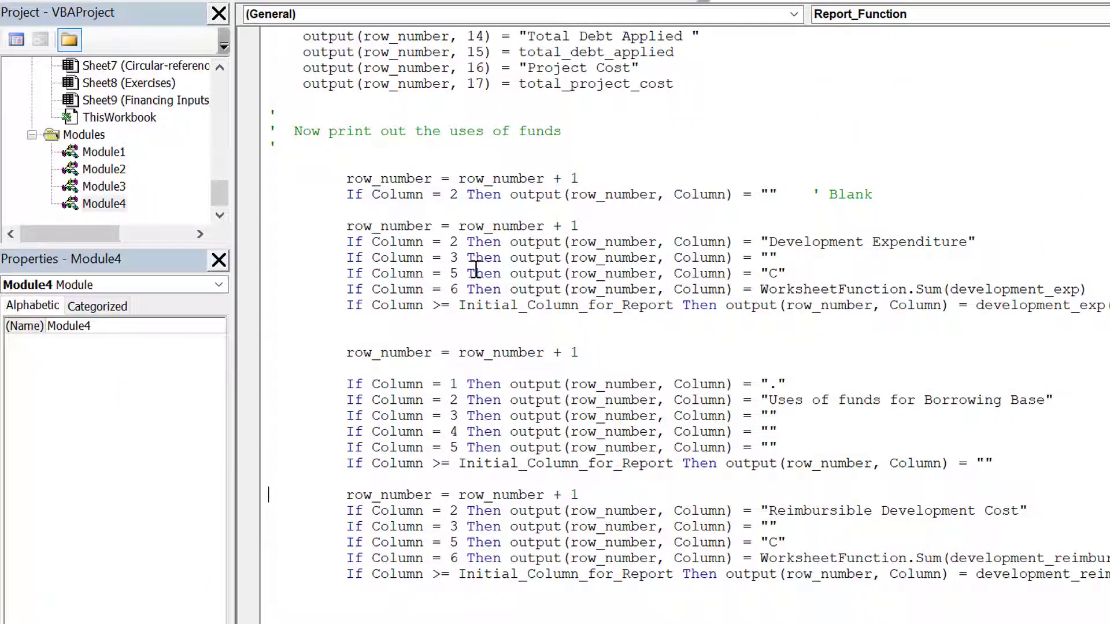
- Copy the two-line blank-row code and insert it between the Development Expenditure block and the Uses of funds for Borrowing Base block
{"action": "key", "text": "Up"}
{"action": "key", "text": "Up"}
{"action": "key", "text": "Up"}
{"action": "key", "text": "Up"}
{"action": "key", "text": "Up"}
{"action": "key", "text": "Up"}
{"action": "key", "text": "Up"}
{"action": "key", "text": "Up"}
{"action": "key", "text": "Up"}
{"action": "key", "text": "Up"}
{"action": "key", "text": "Up"}
{"action": "key", "text": "Up"}
{"action": "key", "text": "Up"}
{"action": "key", "text": "Up"}
{"action": "key", "text": "Up"}
{"action": "key", "text": "Up"}
{"action": "key", "text": "Up"}
{"action": "key", "text": "Up"}
{"action": "key", "text": "Up"}
{"action": "key", "text": "Up"}
{"action": "key", "text": "Up"}
{"action": "key", "text": "Down"}
{"action": "key", "text": "shift+Down"}
{"action": "key", "text": "shift+Down"}
{"action": "key", "text": "ctrl+c"}
{"action": "key", "text": "Down"}
{"action": "key", "text": "Down"}
{"action": "key", "text": "Down"}
{"action": "key", "text": "Down"}
{"action": "key", "text": "Down"}
{"action": "key", "text": "Down"}
{"action": "key", "text": "Down"}
{"action": "key", "text": "Down"}
{"action": "key", "text": "Return"}
{"action": "key", "text": "Up"}
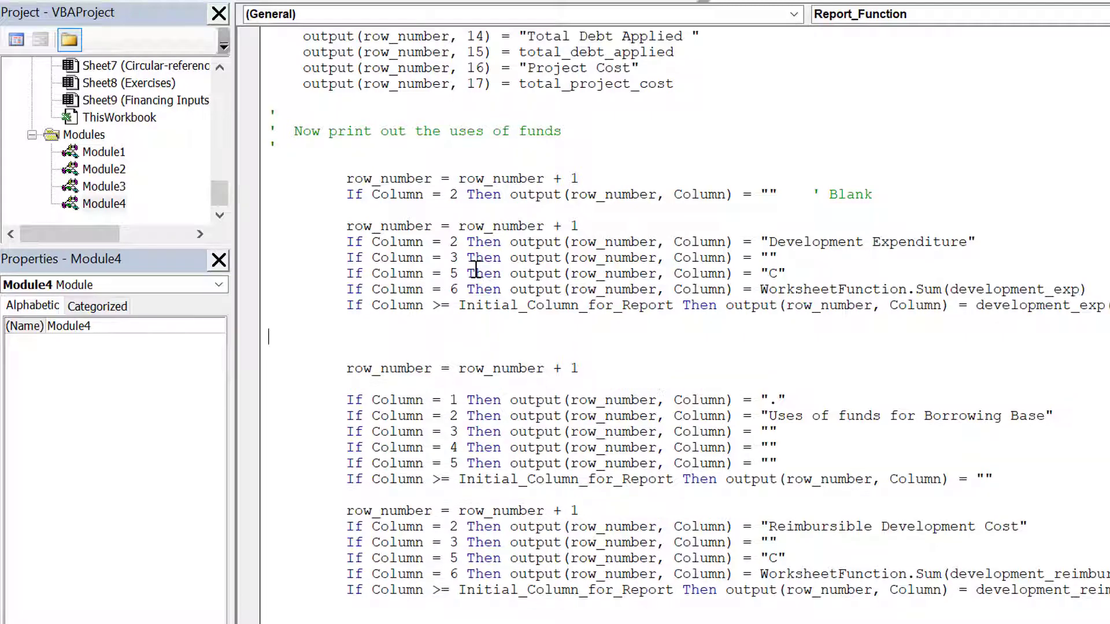
{"action": "key", "text": "ctrl+v"}
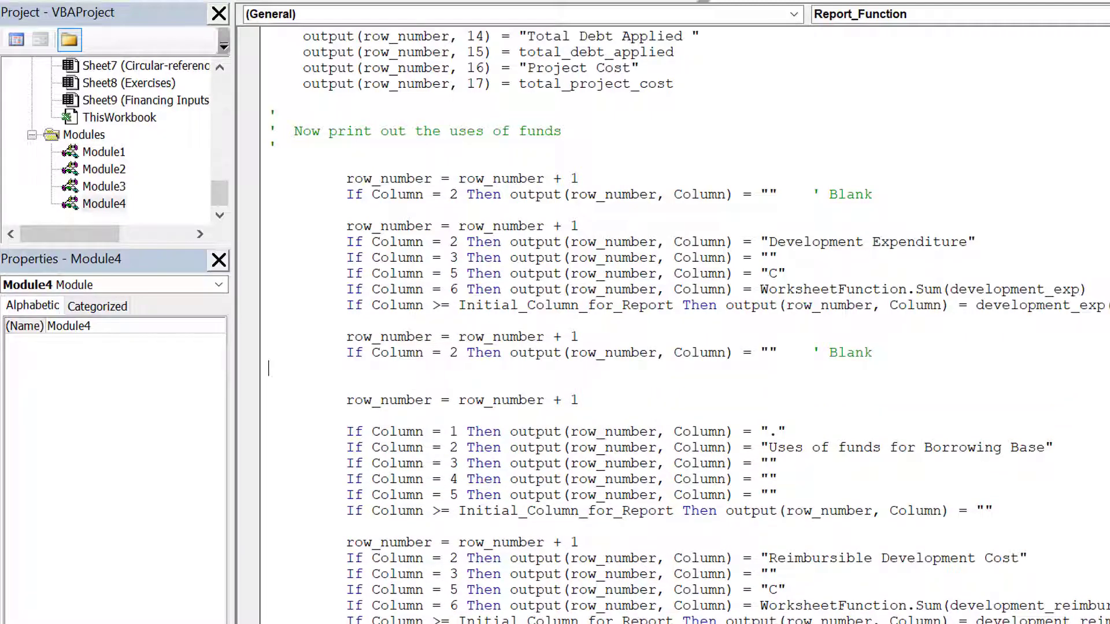
- Return to the UDF Output sheet in the workbook and recalculate the report
{"action": "key", "text": "alt+F11"}
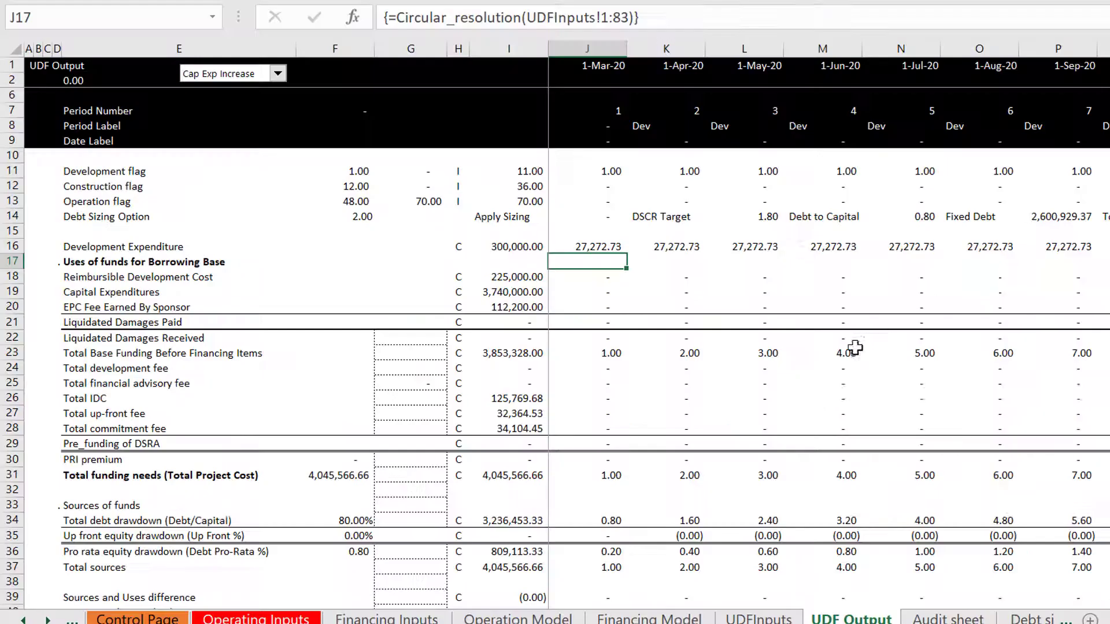
{"action": "left_click", "coordinate": [735, 409]}
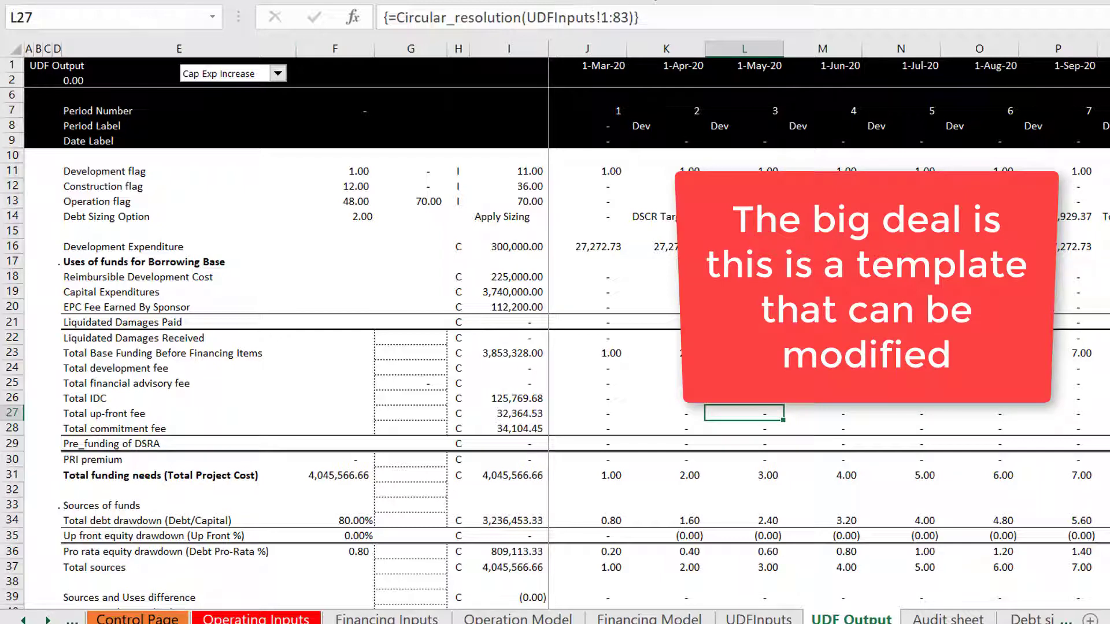
{"action": "left_click", "coordinate": [612, 1]}
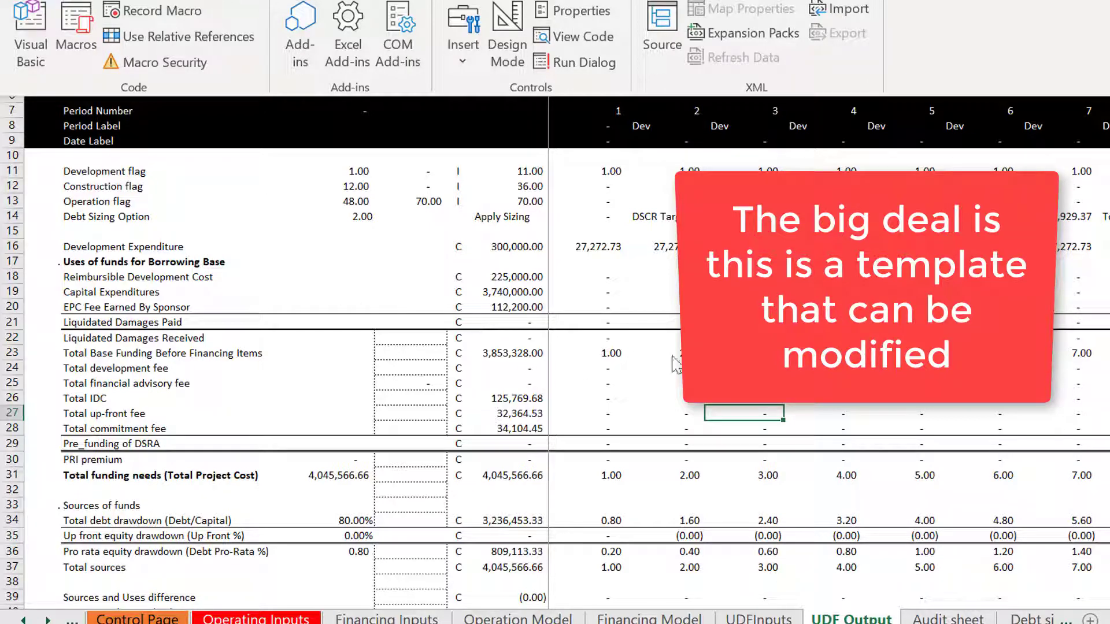
{"action": "left_click", "coordinate": [711, 344]}
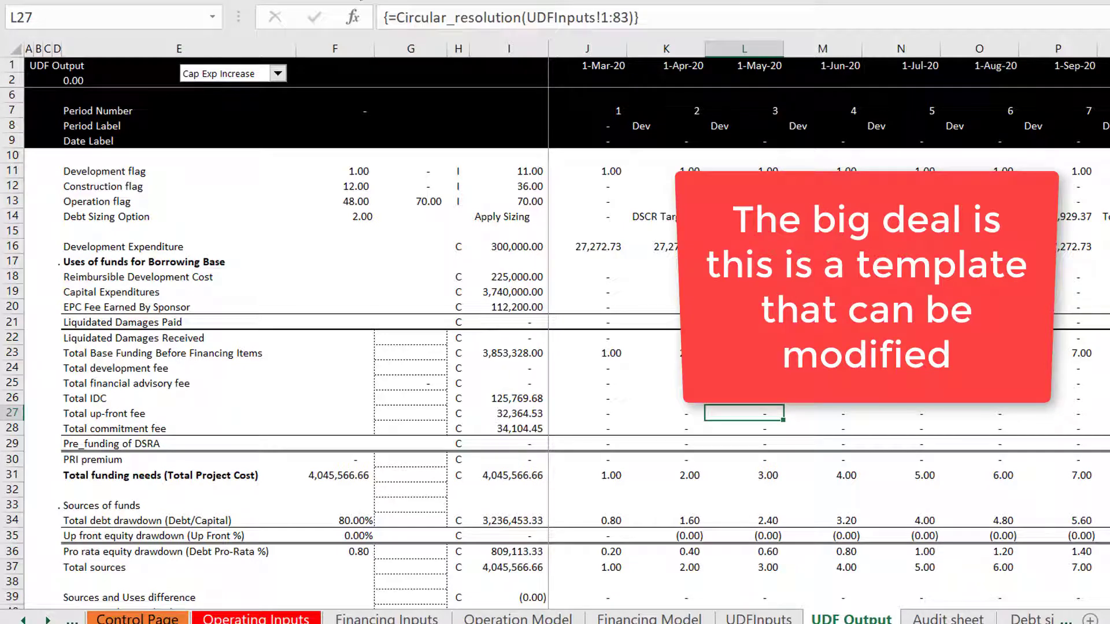
{"action": "left_click", "coordinate": [359, 0]}
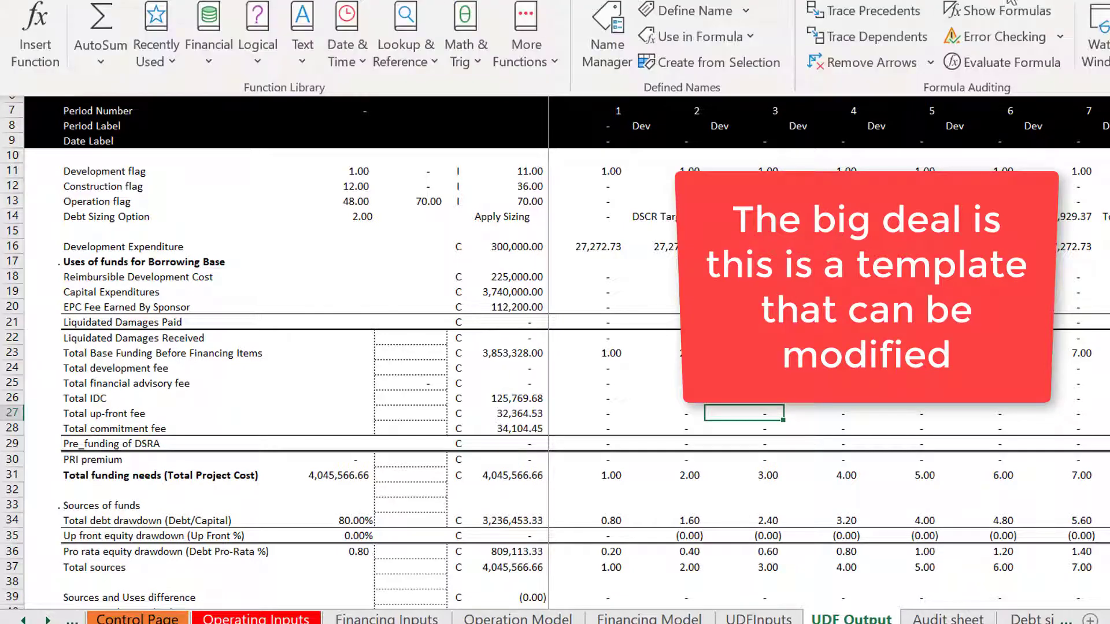
{"action": "key", "text": "Escape"}
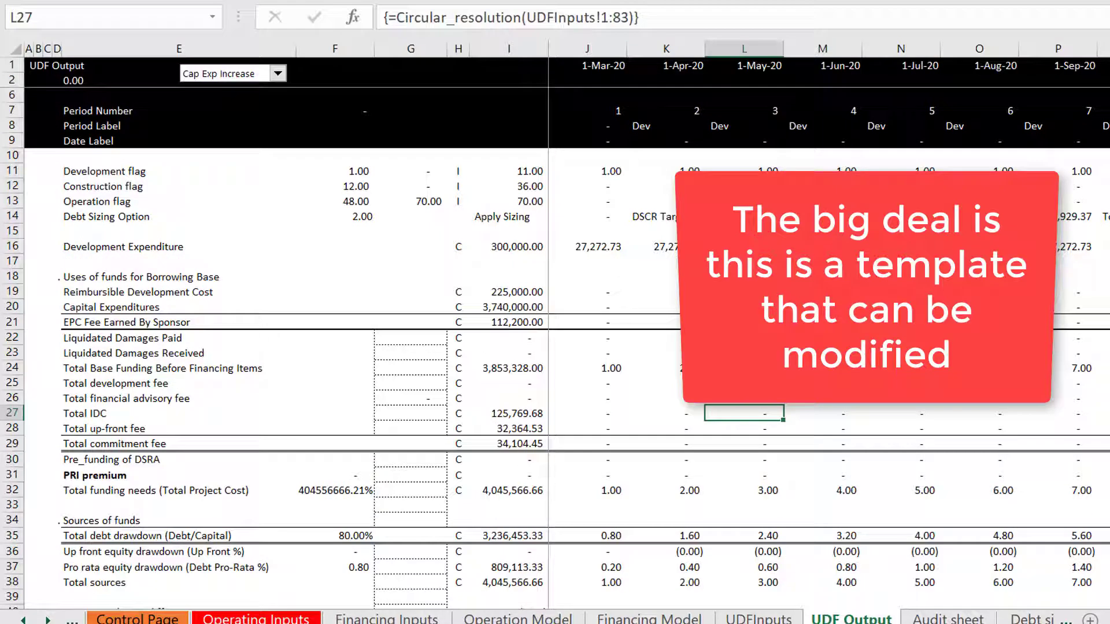
- Make the "Uses of funds for Borrowing Base" heading in cell E18 bold
{"action": "key", "text": "Up"}
{"action": "key", "text": "Up"}
{"action": "key", "text": "Up"}
{"action": "key", "text": "Up"}
{"action": "key", "text": "Up"}
{"action": "key", "text": "Up"}
{"action": "key", "text": "Up"}
{"action": "key", "text": "Up"}
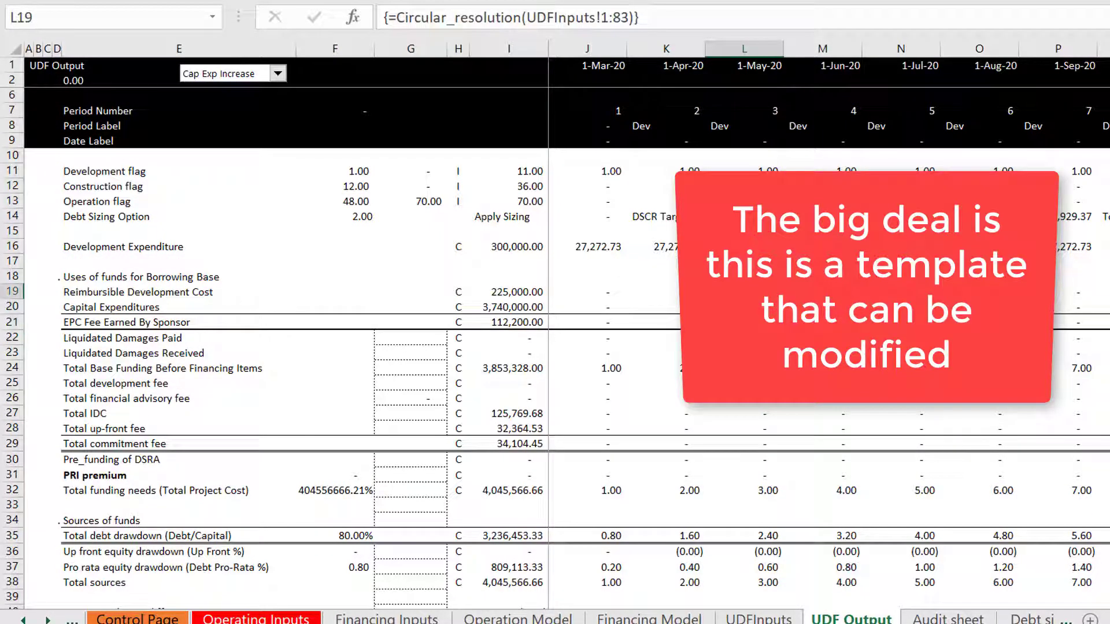
{"action": "key", "text": "Up"}
{"action": "key", "text": "Left"}
{"action": "key", "text": "Left"}
{"action": "key", "text": "Left"}
{"action": "key", "text": "Left"}
{"action": "key", "text": "Left"}
{"action": "key", "text": "Left"}
{"action": "key", "text": "Left"}
{"action": "key", "text": "Left"}
{"action": "key", "text": "Left"}
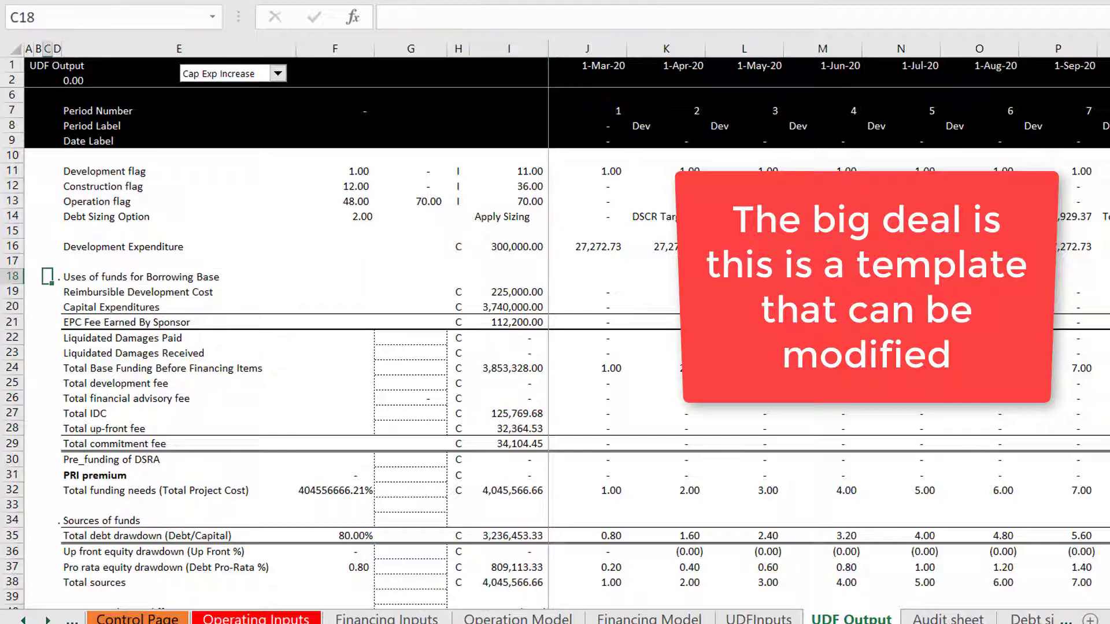
{"action": "key", "text": "Left"}
{"action": "key", "text": "Left"}
{"action": "key", "text": "Right"}
{"action": "key", "text": "Right"}
{"action": "key", "text": "Right"}
{"action": "key", "text": "Right"}
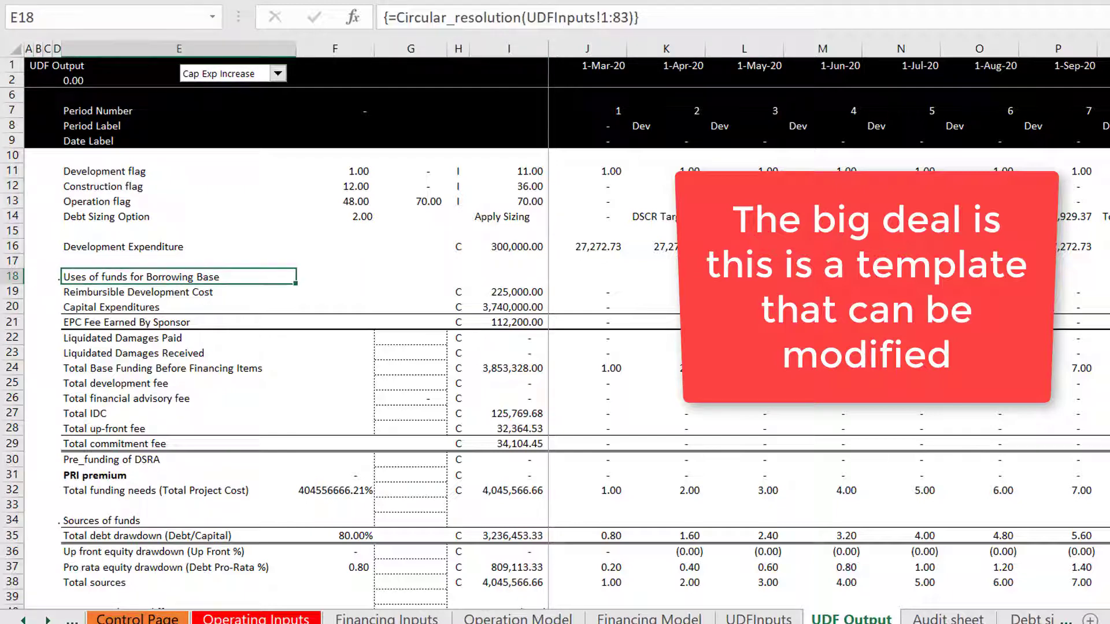
{"action": "key", "text": "ctrl+b"}
- Review the uses of funds labels and follow the Reimbursible Development Cost row across the development and construction periods and back
{"action": "key", "text": "Down"}
{"action": "key", "text": "Down"}
{"action": "key", "text": "Down"}
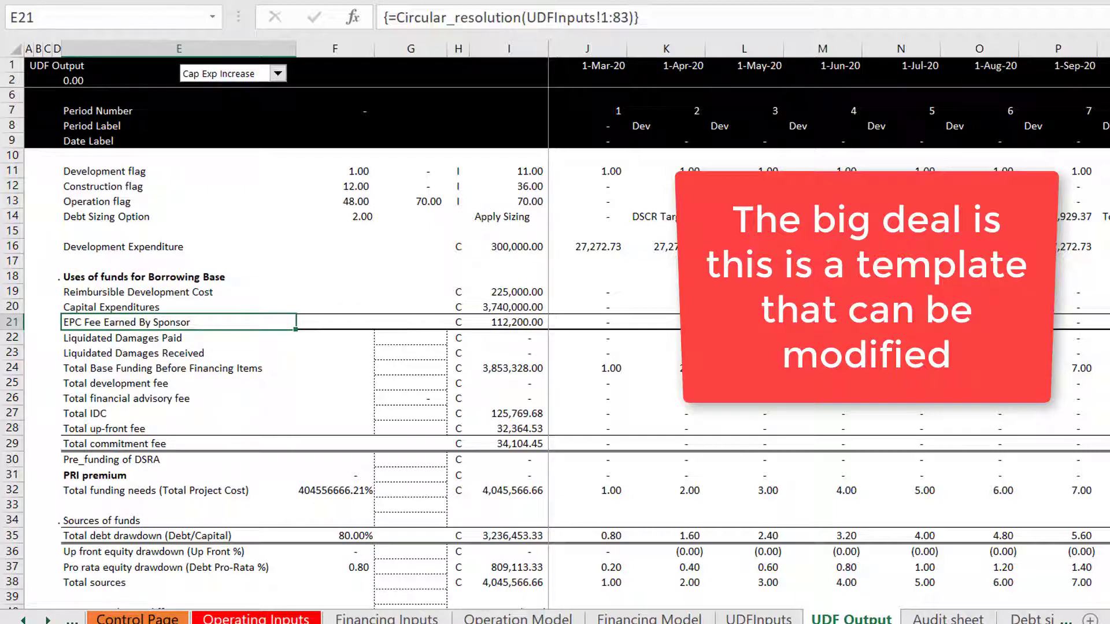
{"action": "key", "text": "Down"}
{"action": "key", "text": "Down"}
{"action": "key", "text": "Up"}
{"action": "key", "text": "Up"}
{"action": "key", "text": "Up"}
{"action": "key", "text": "Up"}
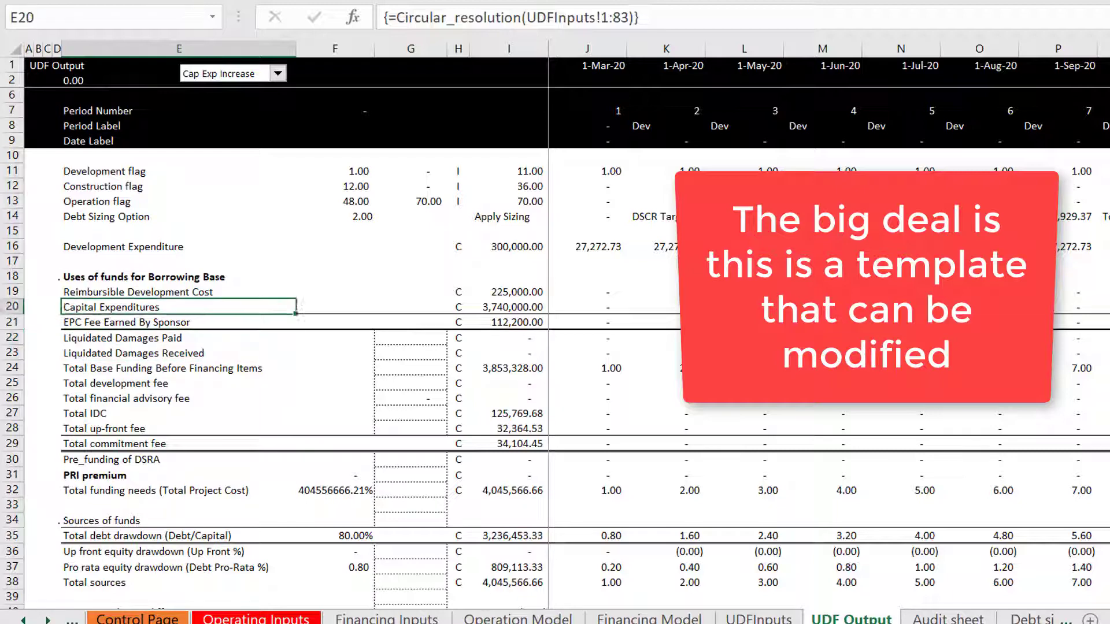
{"action": "key", "text": "Right"}
{"action": "key", "text": "Right"}
{"action": "key", "text": "Right"}
{"action": "key", "text": "Right"}
{"action": "key", "text": "Right"}
{"action": "key", "text": "Right"}
{"action": "key", "text": "Right"}
{"action": "key", "text": "Right"}
{"action": "key", "text": "Right"}
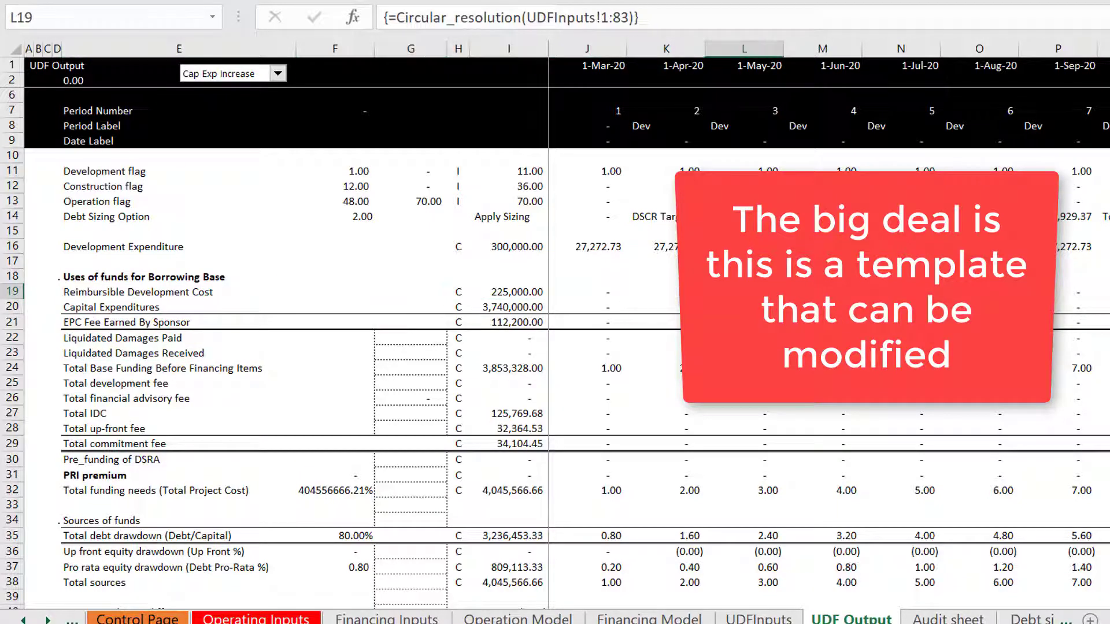
{"action": "key", "text": "Right"}
{"action": "key", "text": "Right"}
{"action": "key", "text": "Right"}
{"action": "key", "text": "Right"}
{"action": "key", "text": "Right"}
{"action": "key", "text": "Right"}
{"action": "key", "text": "Right"}
{"action": "key", "text": "Right"}
{"action": "key", "text": "Right"}
{"action": "key", "text": "Right"}
{"action": "key", "text": "Right"}
{"action": "key", "text": "Right"}
{"action": "key", "text": "Right"}
{"action": "key", "text": "Right"}
{"action": "key", "text": "Right"}
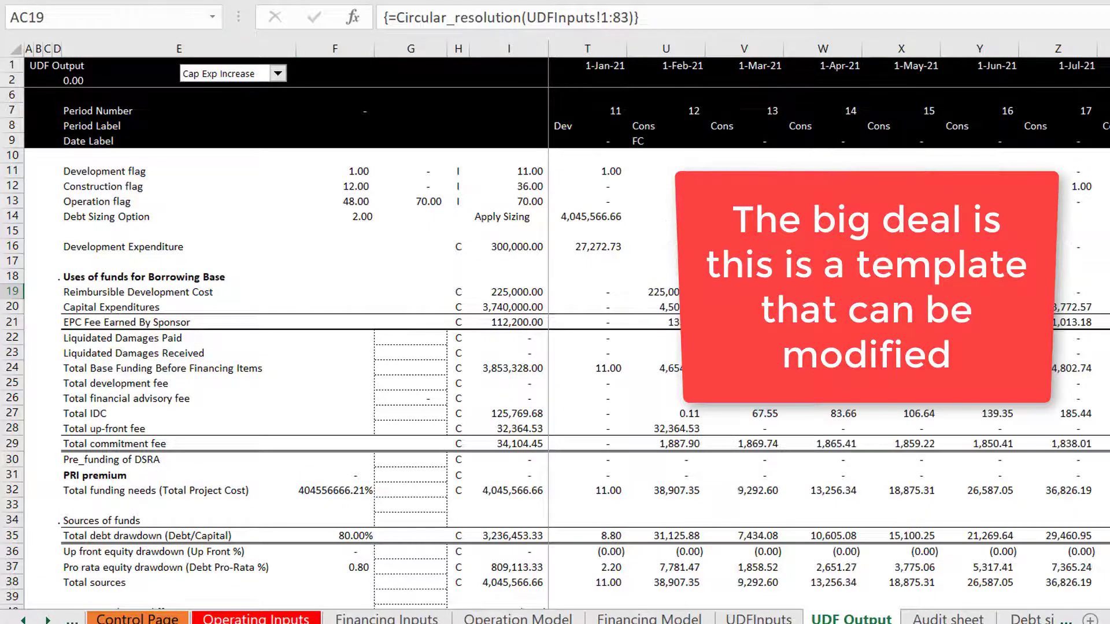
{"action": "key", "text": "Left"}
{"action": "key", "text": "Left"}
{"action": "key", "text": "Left"}
{"action": "key", "text": "Left"}
{"action": "key", "text": "Left"}
{"action": "key", "text": "Left"}
{"action": "key", "text": "Left"}
{"action": "key", "text": "Left"}
{"action": "key", "text": "Left"}
{"action": "key", "text": "Left"}
{"action": "key", "text": "Left"}
{"action": "key", "text": "Left"}
{"action": "key", "text": "Left"}
{"action": "key", "text": "Left"}
{"action": "key", "text": "Left"}
{"action": "key", "text": "Left"}
{"action": "key", "text": "Left"}
{"action": "key", "text": "Left"}
{"action": "key", "text": "Left"}
{"action": "key", "text": "Left"}
{"action": "key", "text": "Left"}
{"action": "key", "text": "Left"}
{"action": "key", "text": "Left"}
{"action": "key", "text": "Left"}
{"action": "key", "text": "Left"}
{"action": "key", "text": "Left"}
{"action": "key", "text": "Left"}
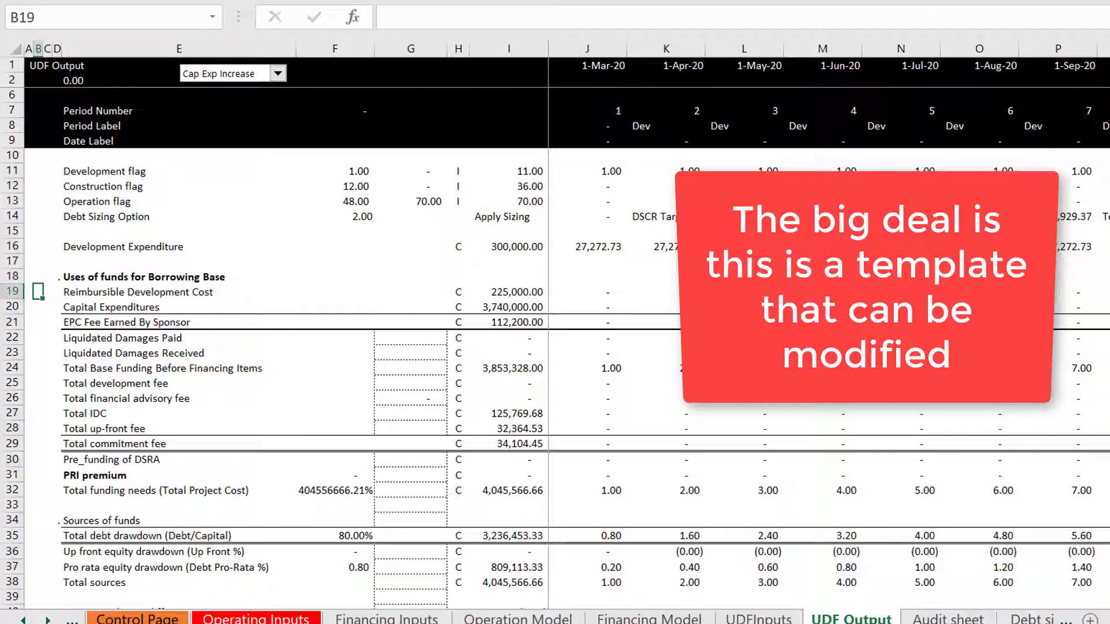
- Remove the bold from the PRI premium label and make the Sources of funds heading bold
{"action": "left_click", "coordinate": [107, 480]}
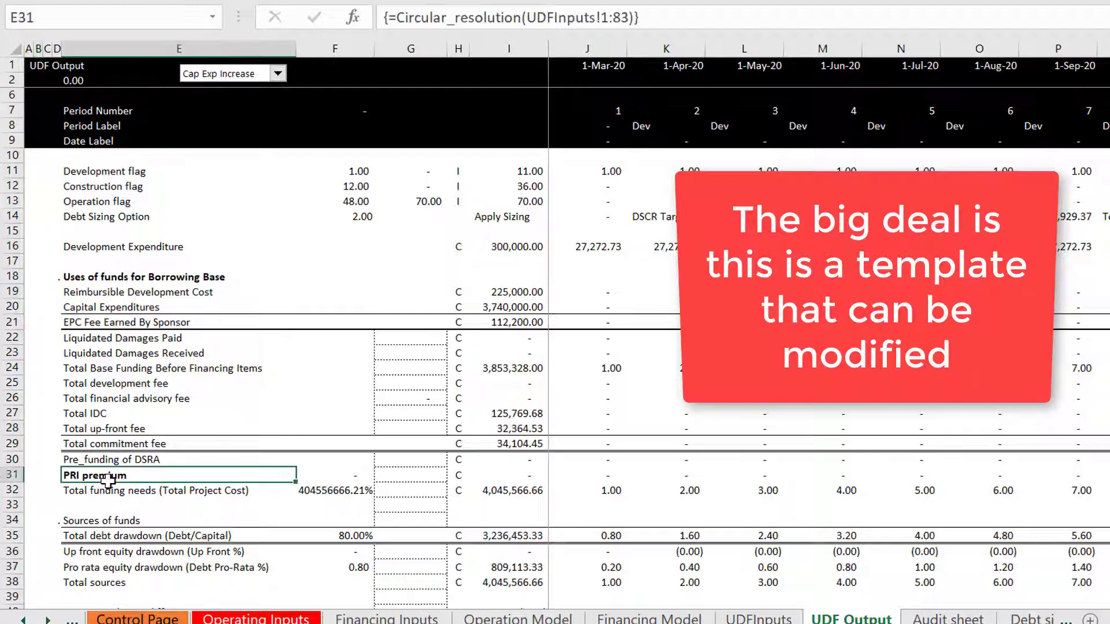
{"action": "key", "text": "ctrl+b"}
{"action": "key", "text": "Down"}
{"action": "key", "text": "Down"}
{"action": "key", "text": "Down"}
{"action": "key", "text": "ctrl+b"}
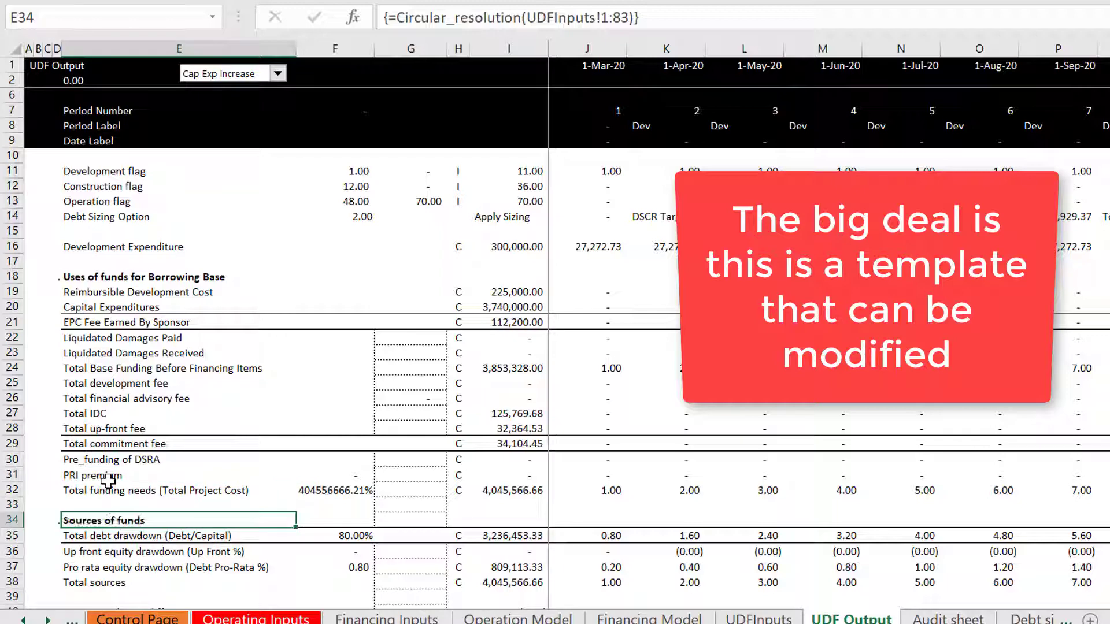
- Format the first constant of Total funding needs (Total Project Cost) in F32 as a number with thousands separators and two decimals
{"action": "key", "text": "Down"}
{"action": "key", "text": "Up"}
{"action": "key", "text": "Up"}
{"action": "key", "text": "Up"}
{"action": "key", "text": "Right"}
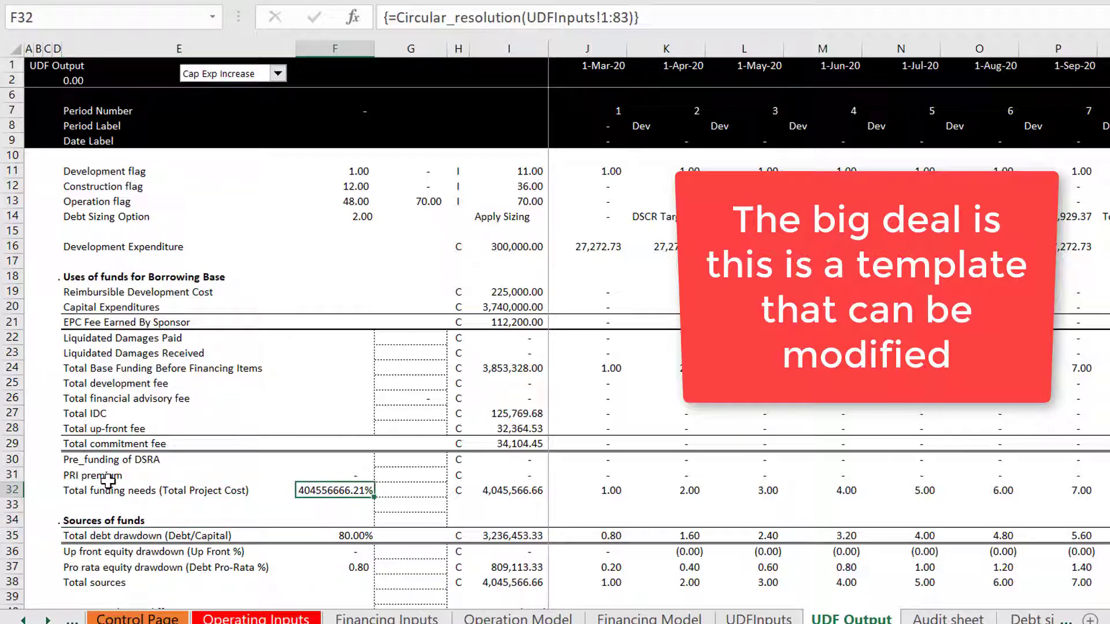
{"action": "key", "text": "ctrl+shift+1"}
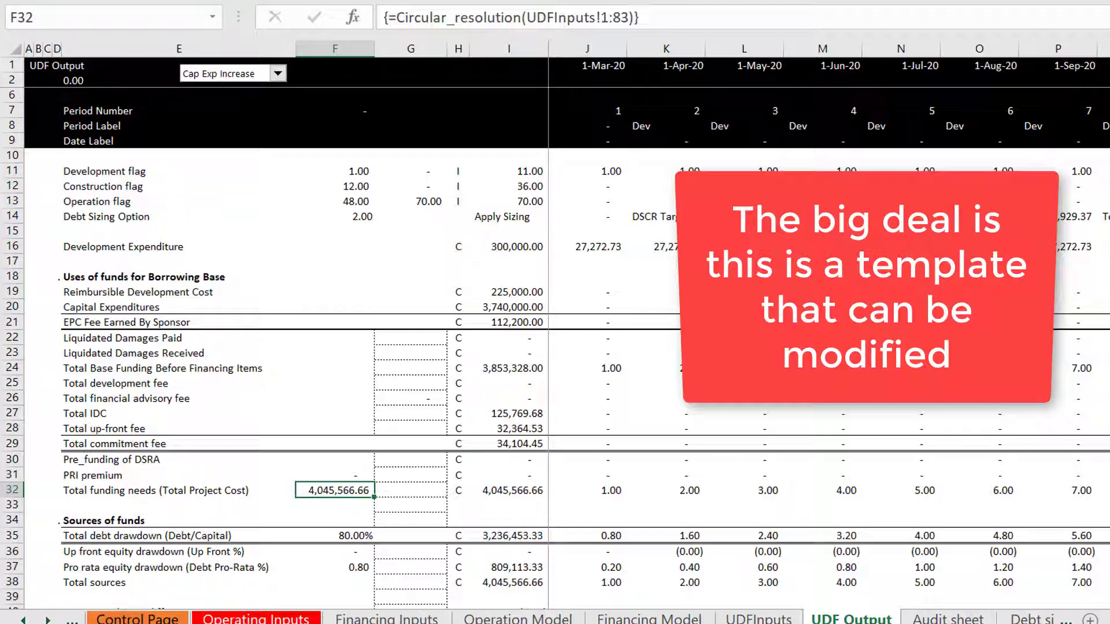
- In the Off Shore Wind Model Updated v03 workbook, set the only_circular_outputs constant on the UDFInputs sheet to 0
{"action": "key", "text": "alt+Tab"}
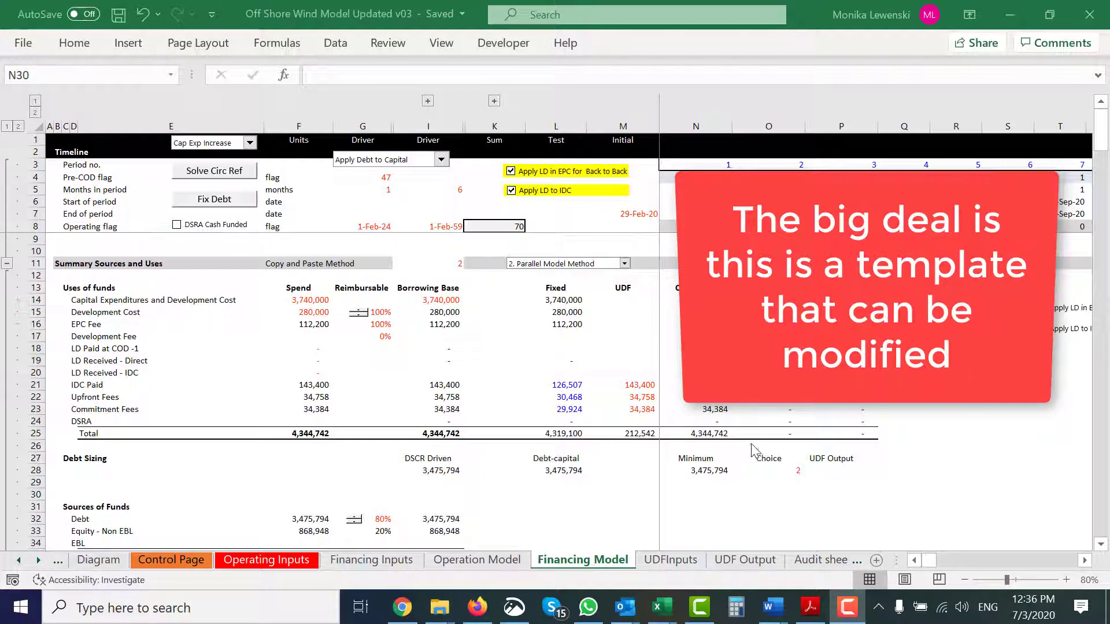
{"action": "left_click", "coordinate": [696, 482]}
{"action": "key", "text": "ctrl+Page_Down"}
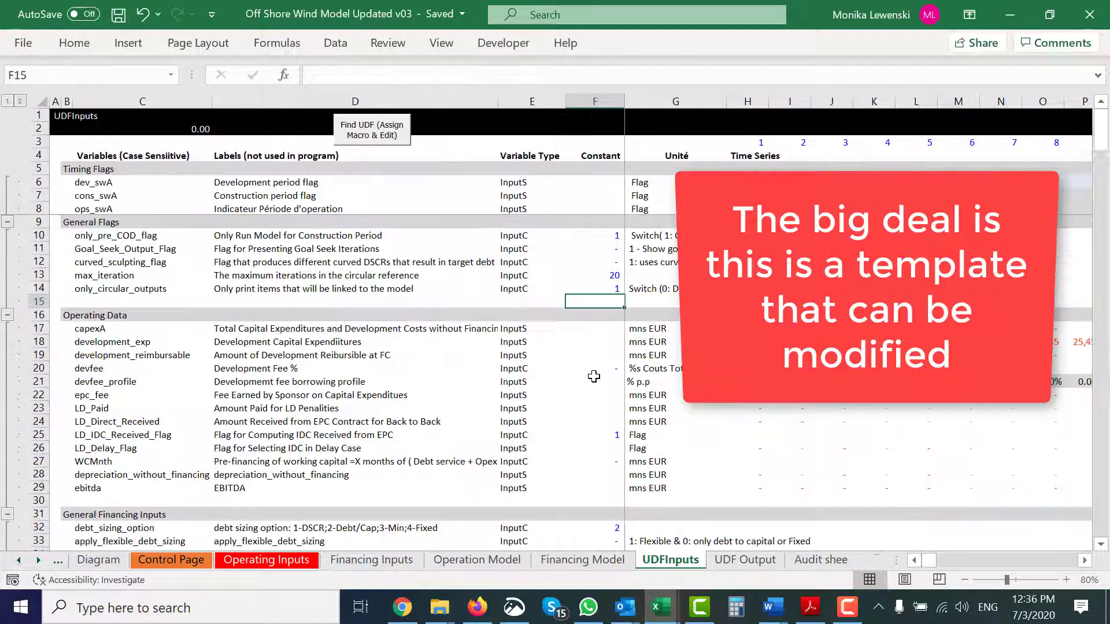
{"action": "key", "text": "Up"}
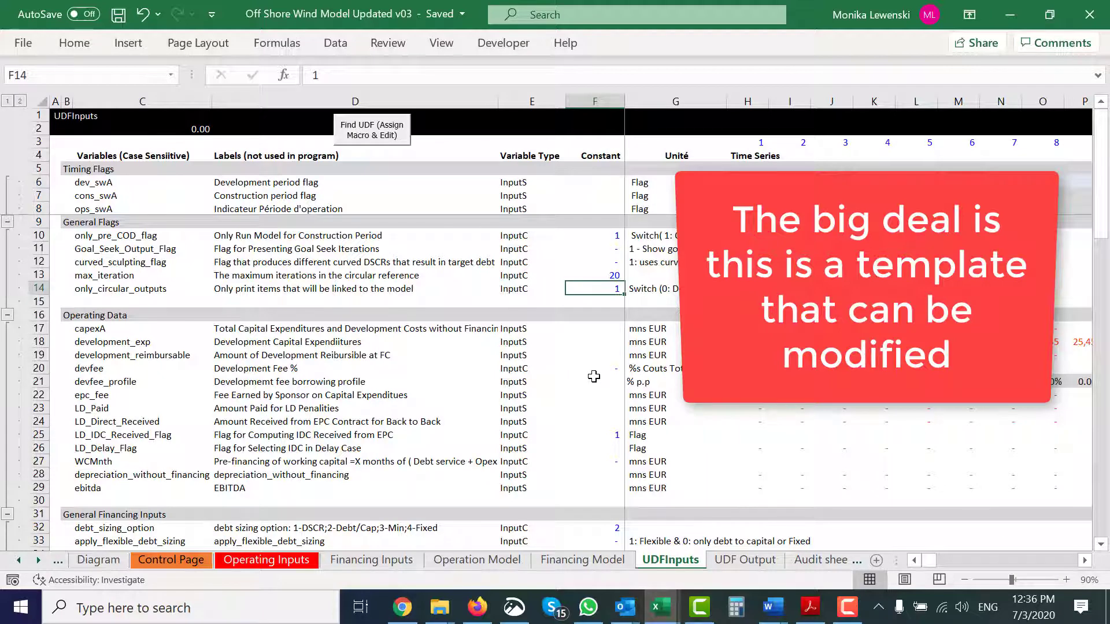
{"action": "type", "text": "0"}
{"action": "key", "text": "ctrl+Return"}
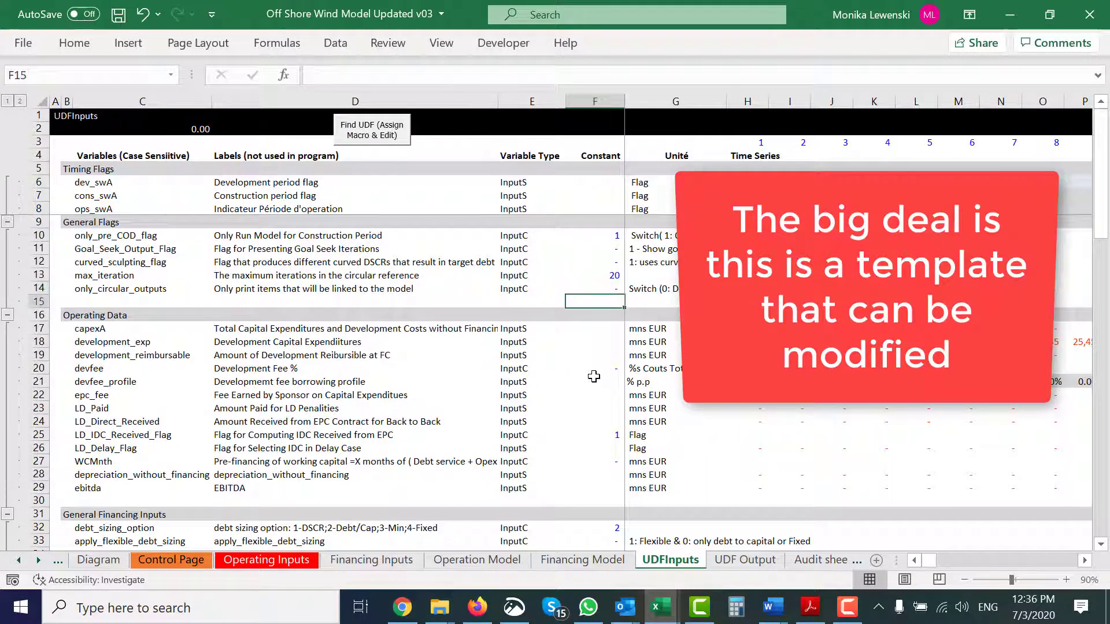
- Examine the UDF Output sheet's row labels, from the circular reference outputs and period flags down to the uses of funds block
{"action": "key", "text": "ctrl+Page_Down"}
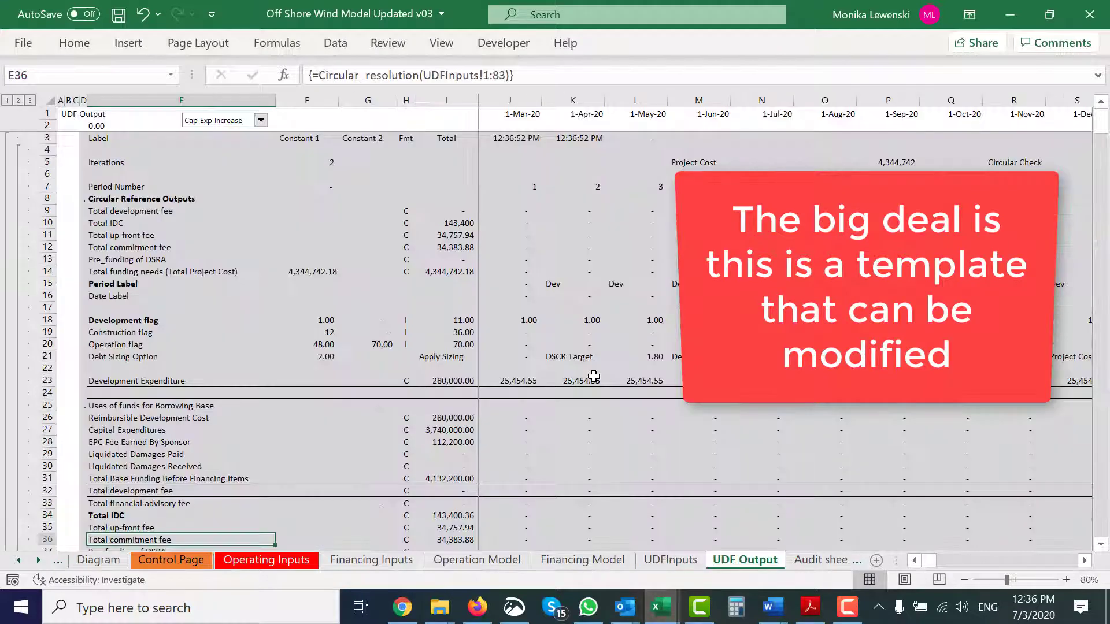
{"action": "scroll", "coordinate": [594, 377], "scroll_direction": "down", "scroll_amount": 2}
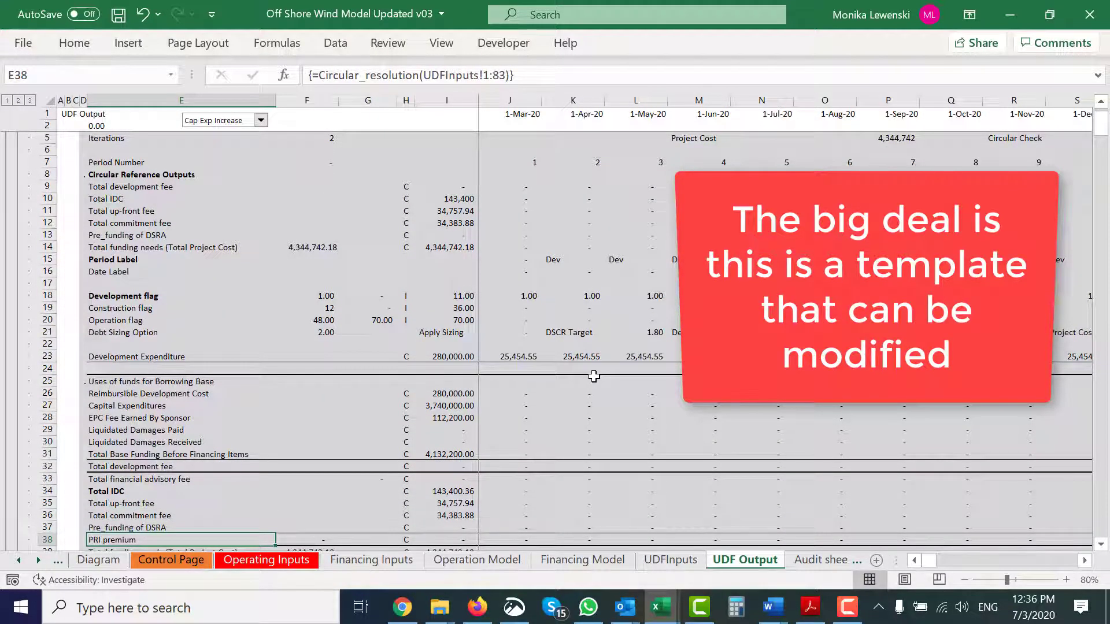
{"action": "key", "text": "Up"}
{"action": "key", "text": "Up"}
{"action": "key", "text": "Up"}
{"action": "key", "text": "Up"}
{"action": "key", "text": "Up"}
{"action": "key", "text": "Up"}
{"action": "key", "text": "Up"}
{"action": "key", "text": "Up"}
{"action": "key", "text": "Up"}
{"action": "key", "text": "Up"}
{"action": "key", "text": "Up"}
{"action": "key", "text": "Up"}
{"action": "key", "text": "Up"}
{"action": "key", "text": "Up"}
{"action": "key", "text": "Up"}
{"action": "key", "text": "Up"}
{"action": "key", "text": "Up"}
{"action": "key", "text": "Up"}
{"action": "key", "text": "Up"}
{"action": "key", "text": "Up"}
{"action": "key", "text": "Up"}
{"action": "key", "text": "Up"}
{"action": "key", "text": "Up"}
{"action": "key", "text": "Up"}
{"action": "key", "text": "Up"}
{"action": "key", "text": "Up"}
{"action": "key", "text": "Up"}
{"action": "key", "text": "Up"}
{"action": "key", "text": "Up"}
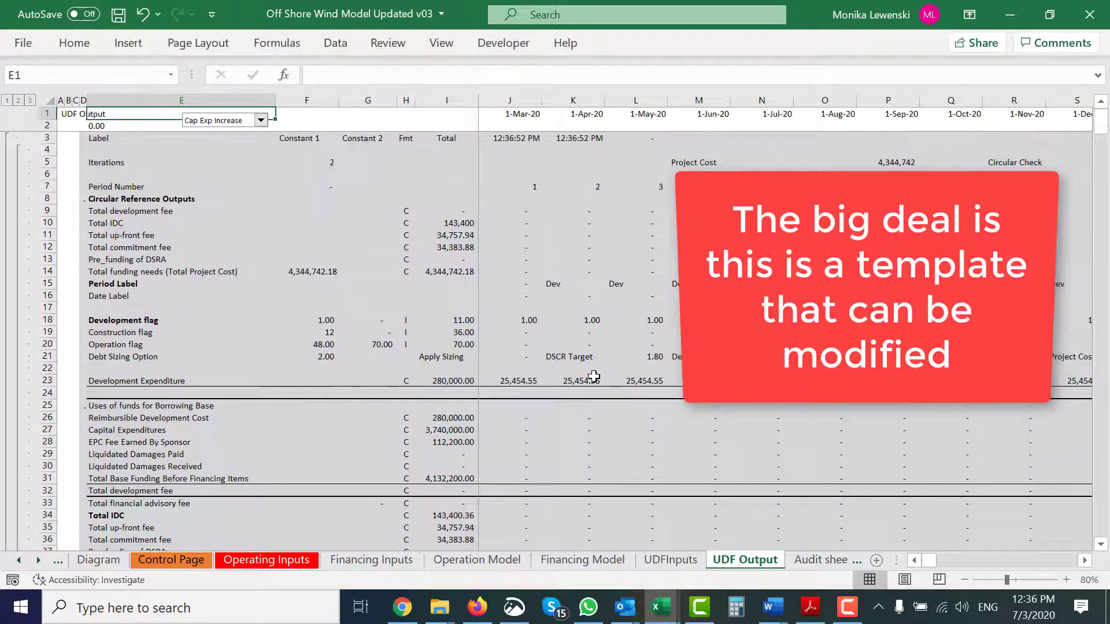
{"action": "key", "text": "Down"}
{"action": "key", "text": "Down"}
{"action": "key", "text": "Down"}
{"action": "key", "text": "Down"}
{"action": "key", "text": "Down"}
{"action": "key", "text": "Down"}
{"action": "key", "text": "Down"}
{"action": "key", "text": "Down"}
{"action": "key", "text": "Down"}
{"action": "key", "text": "Down"}
{"action": "key", "text": "Down"}
{"action": "key", "text": "Down"}
{"action": "key", "text": "Down"}
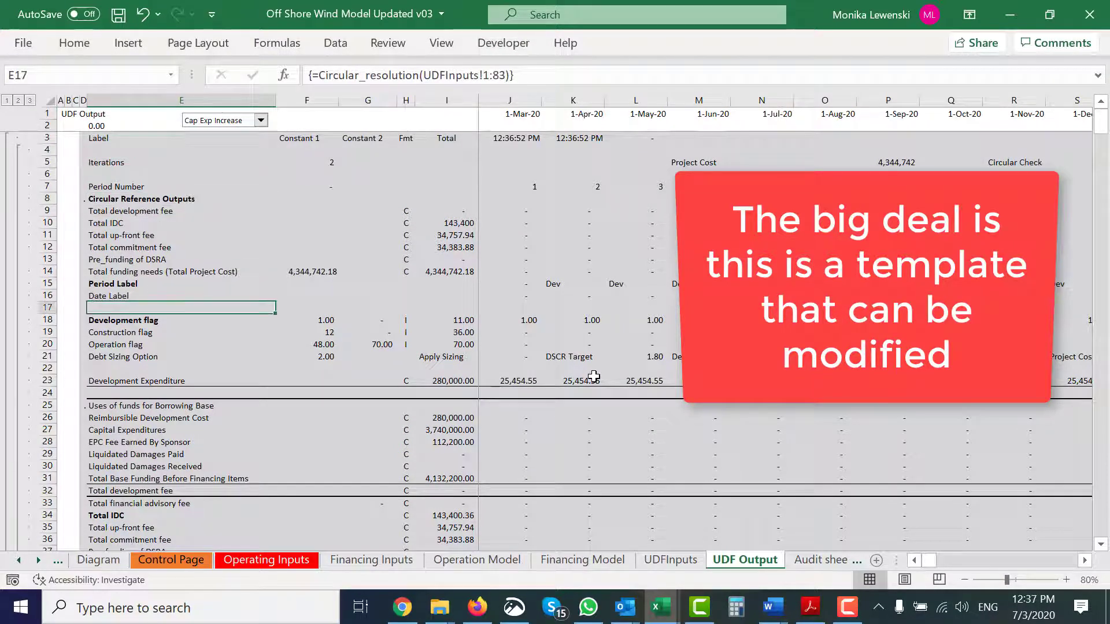
{"action": "key", "text": "Up"}
{"action": "key", "text": "Up"}
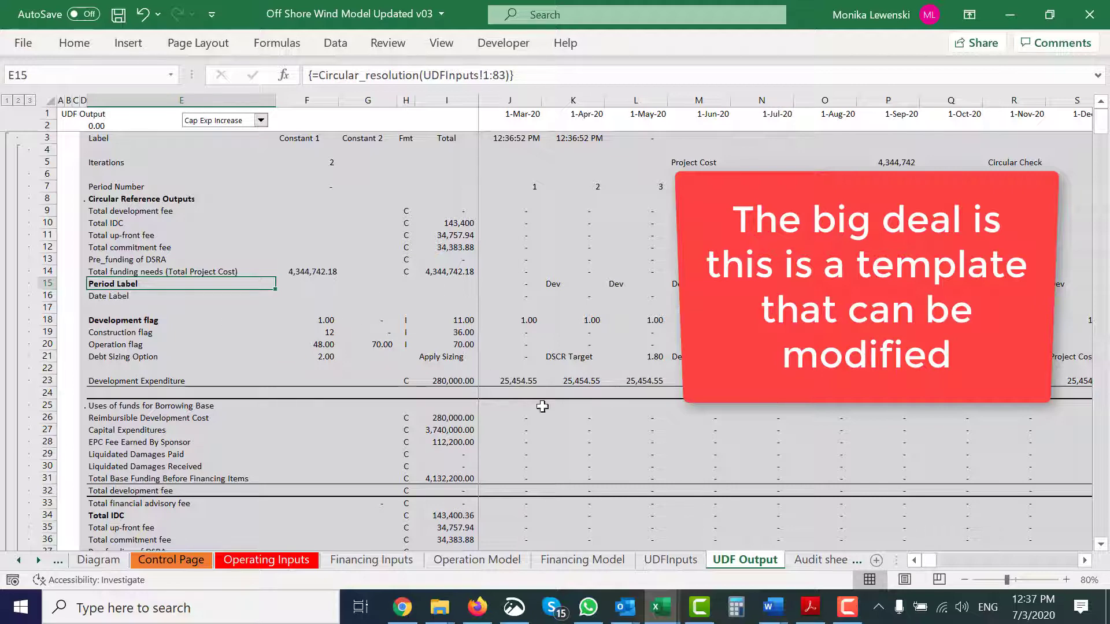
- Open the VBA code of the macro assigned to the Find UDF shape on the UDFInputs sheet for editing
{"action": "left_click", "coordinate": [662, 611]}
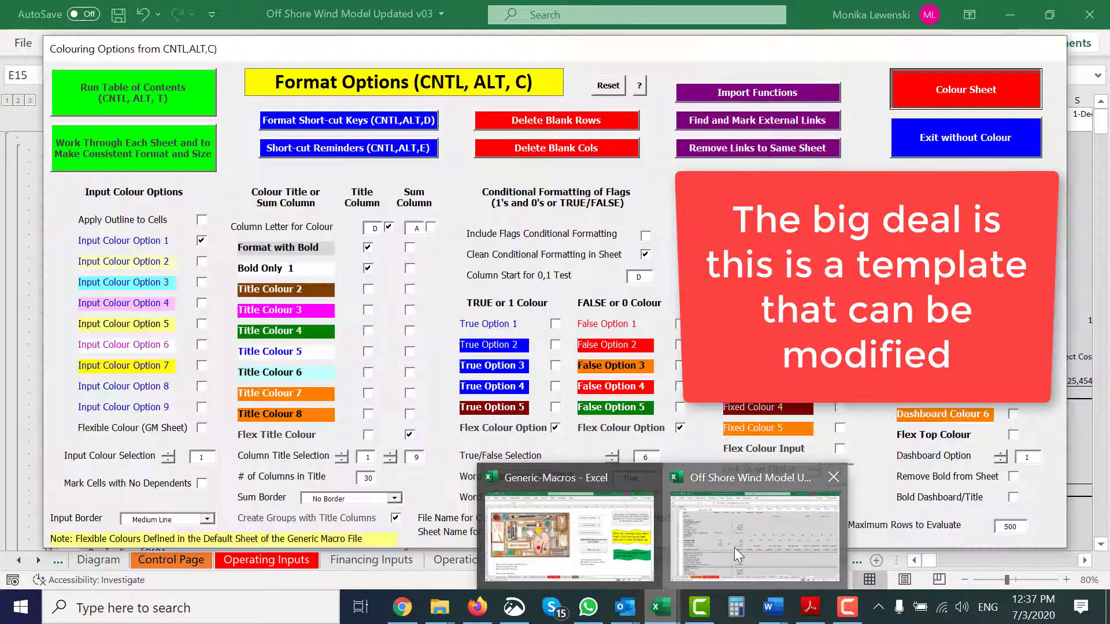
{"action": "left_click", "coordinate": [734, 546]}
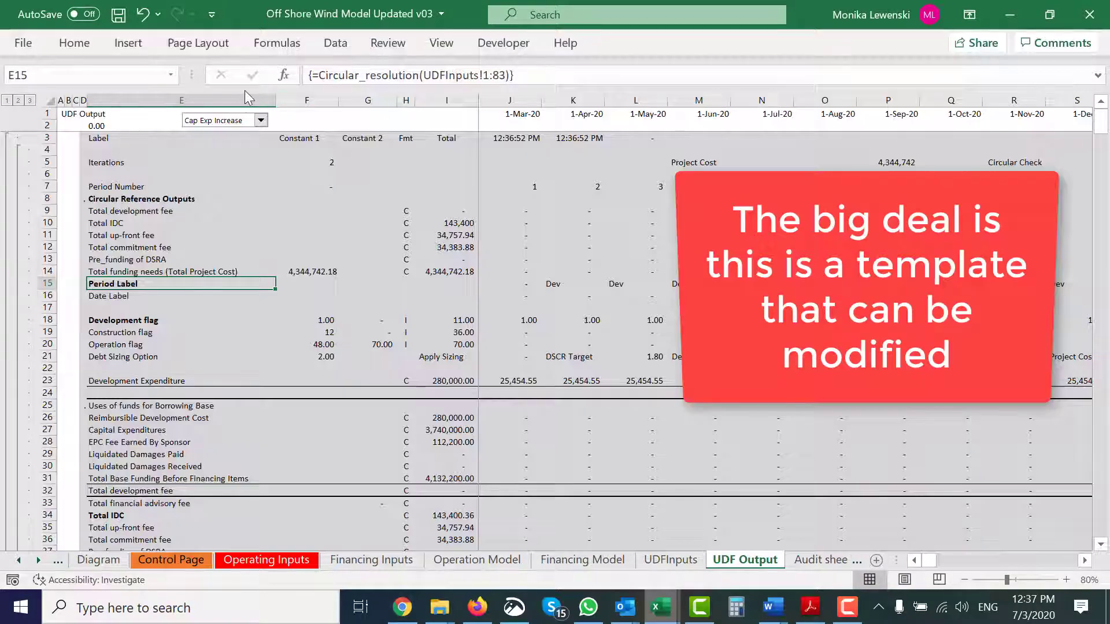
{"action": "key", "text": "ctrl+Page_Up"}
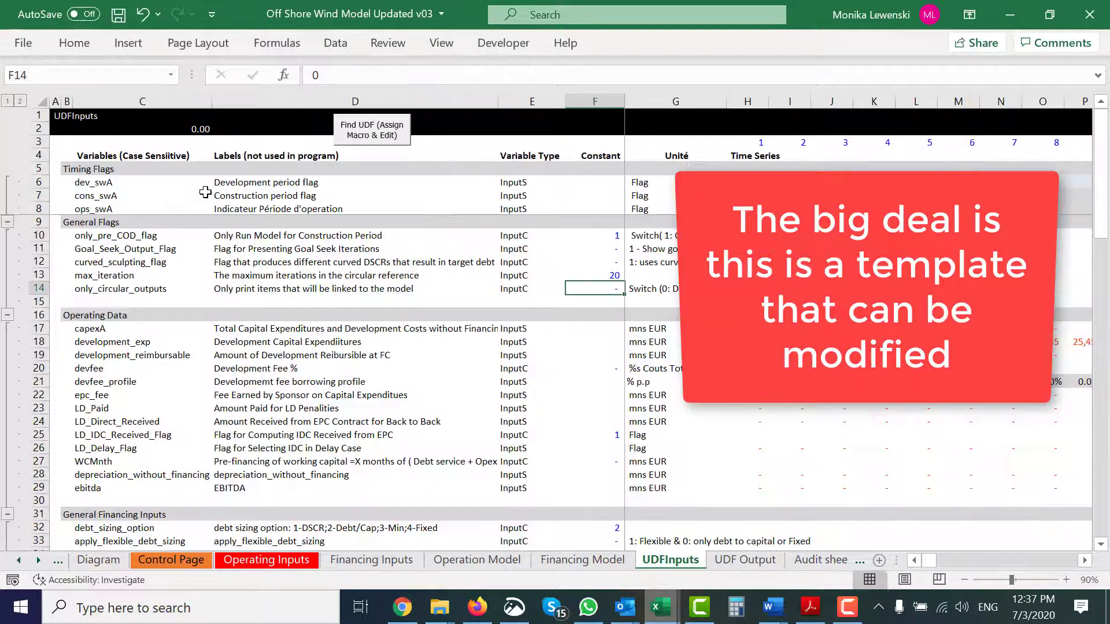
{"action": "right_click", "coordinate": [358, 135]}
{"action": "left_click", "coordinate": [424, 299]}
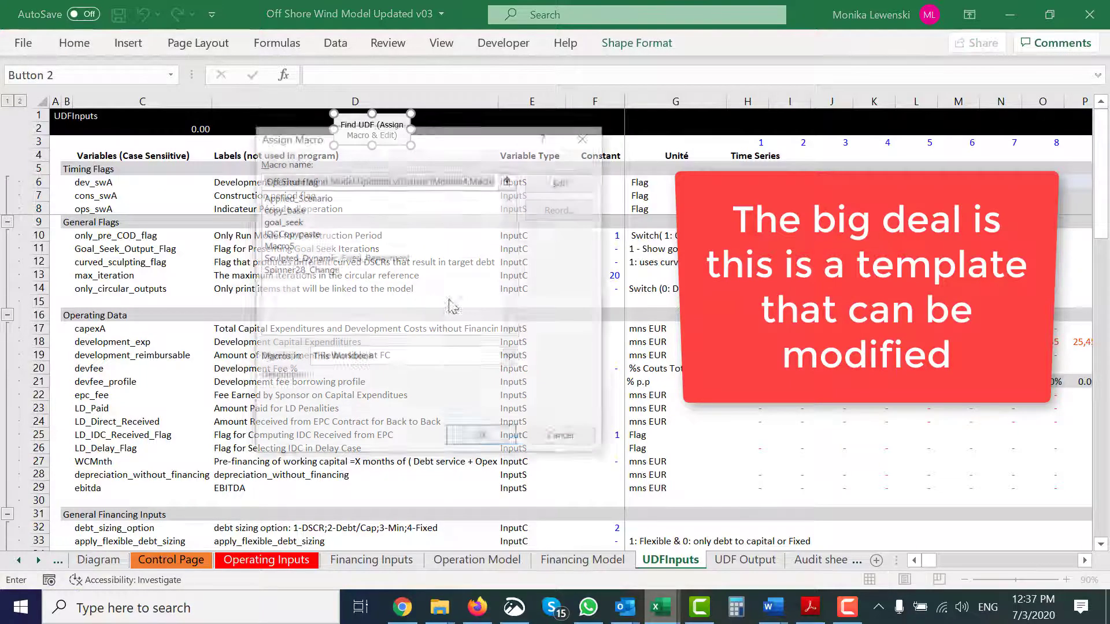
{"action": "left_click", "coordinate": [558, 183]}
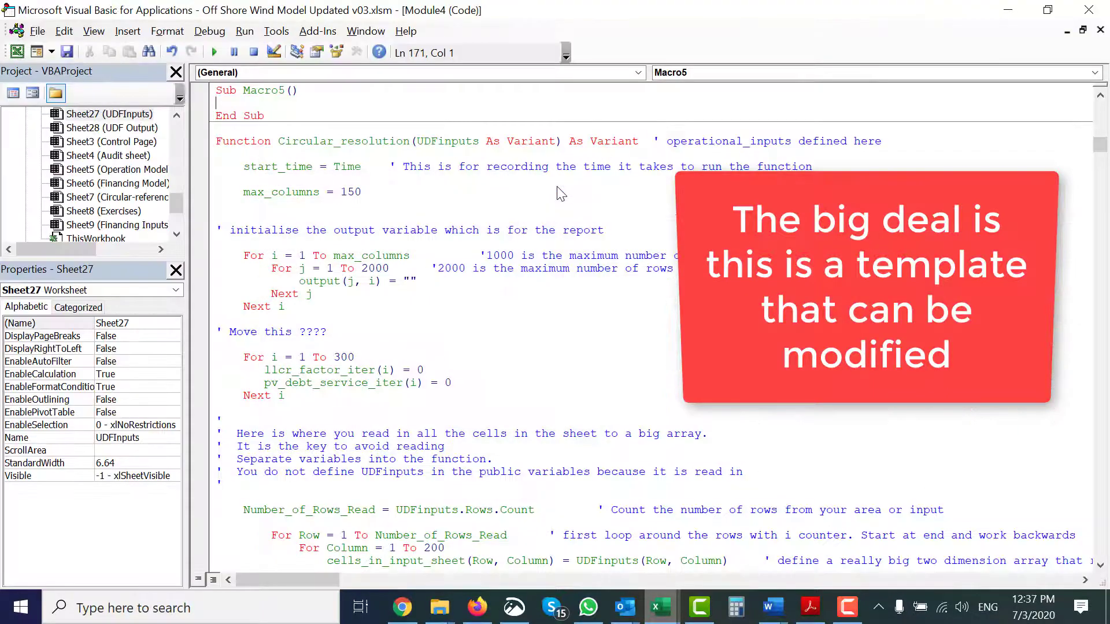
- Examine the Circular_resolution function in Module4, from its opening lines to the iteration loop and the Report_Function call
{"action": "key", "text": "Page_Down"}
{"action": "key", "text": "Page_Down"}
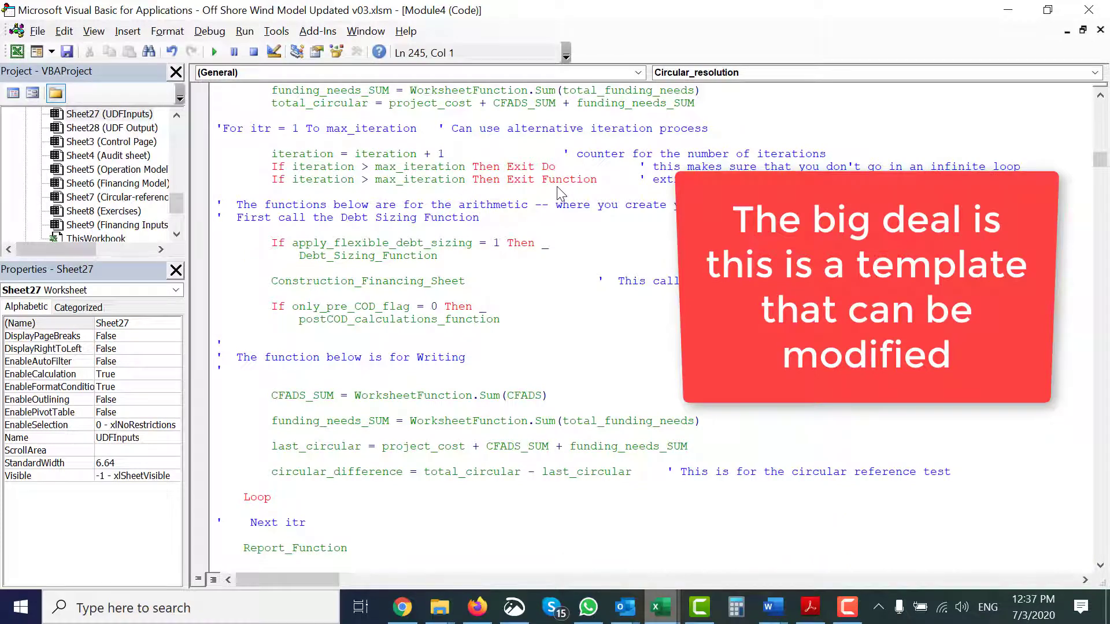
{"action": "key", "text": "Page_Down"}
{"action": "key", "text": "Page_Up"}
{"action": "key", "text": "Page_Up"}
{"action": "key", "text": "Page_Up"}
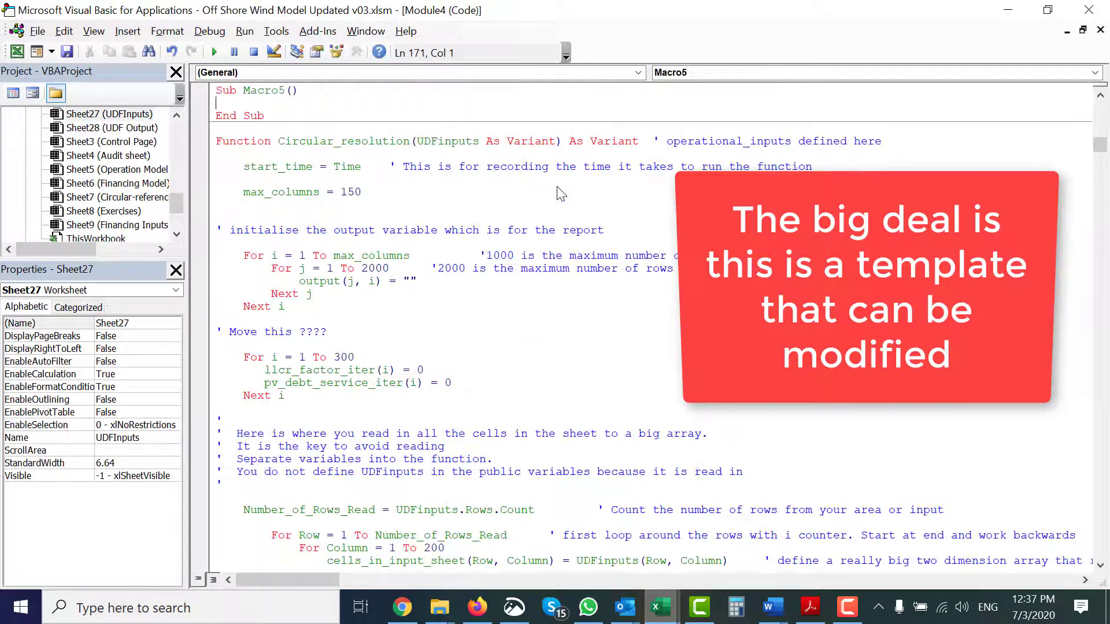
{"action": "key", "text": "Page_Down"}
{"action": "key", "text": "Page_Down"}
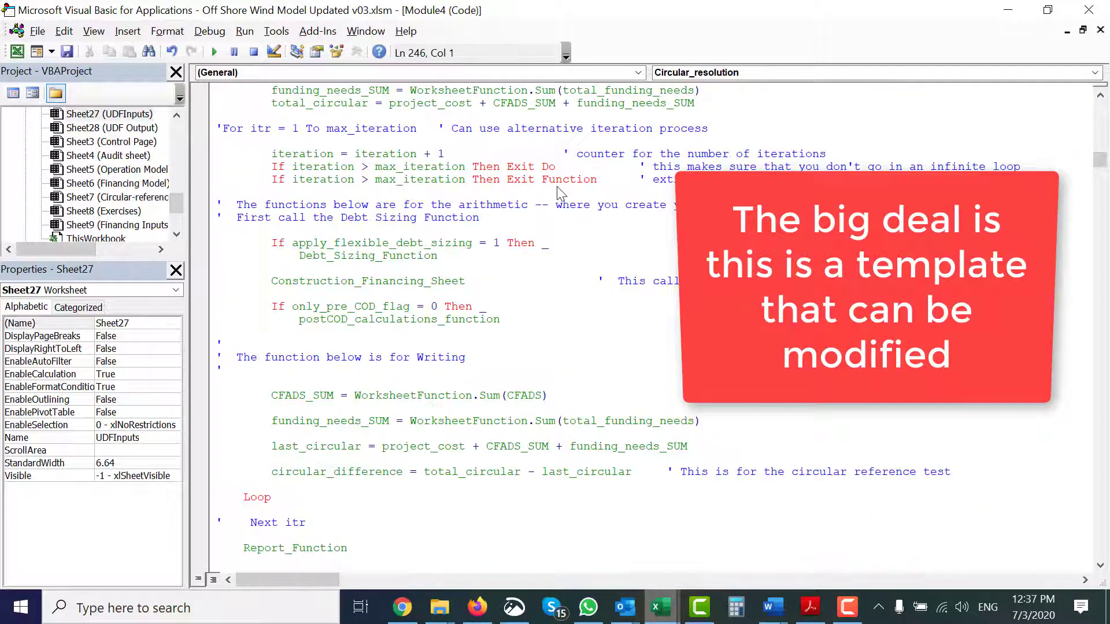
{"action": "key", "text": "Page_Up"}
{"action": "key", "text": "Page_Up"}
{"action": "key", "text": "Page_Up"}
{"action": "key", "text": "Page_Up"}
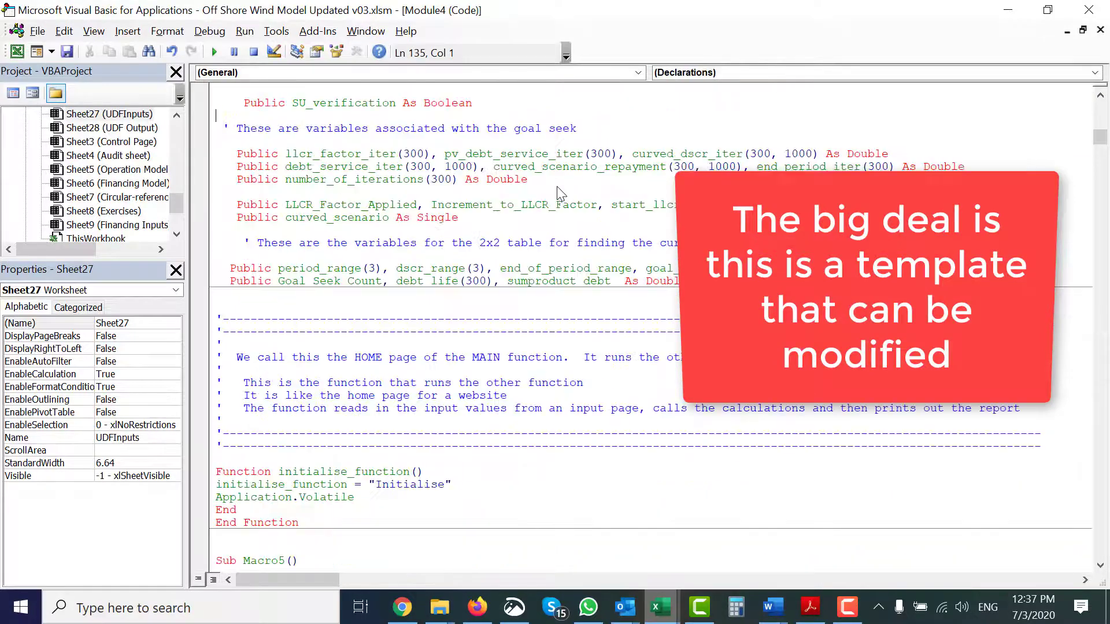
- Examine the public variable declarations for timing flags, constants and time-based arrays at the start of Module4
{"action": "key", "text": "Page_Up"}
{"action": "key", "text": "Page_Up"}
{"action": "key", "text": "Page_Down"}
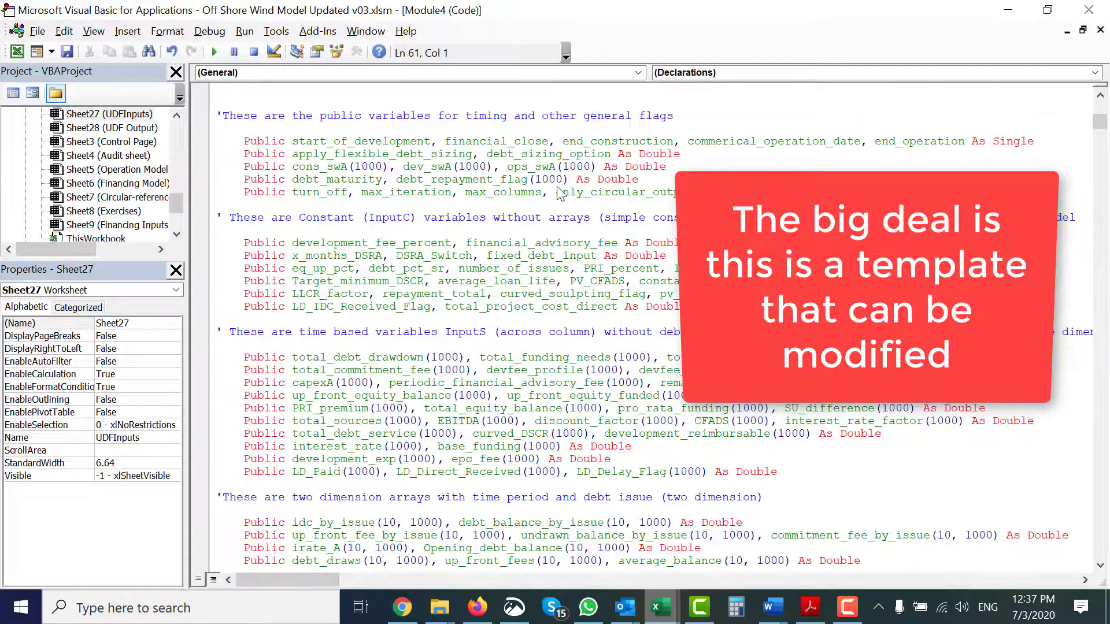
{"action": "key", "text": "Down"}
{"action": "key", "text": "Down"}
{"action": "key", "text": "Down"}
{"action": "key", "text": "Down"}
{"action": "key", "text": "Down"}
{"action": "left_click", "coordinate": [561, 190]}
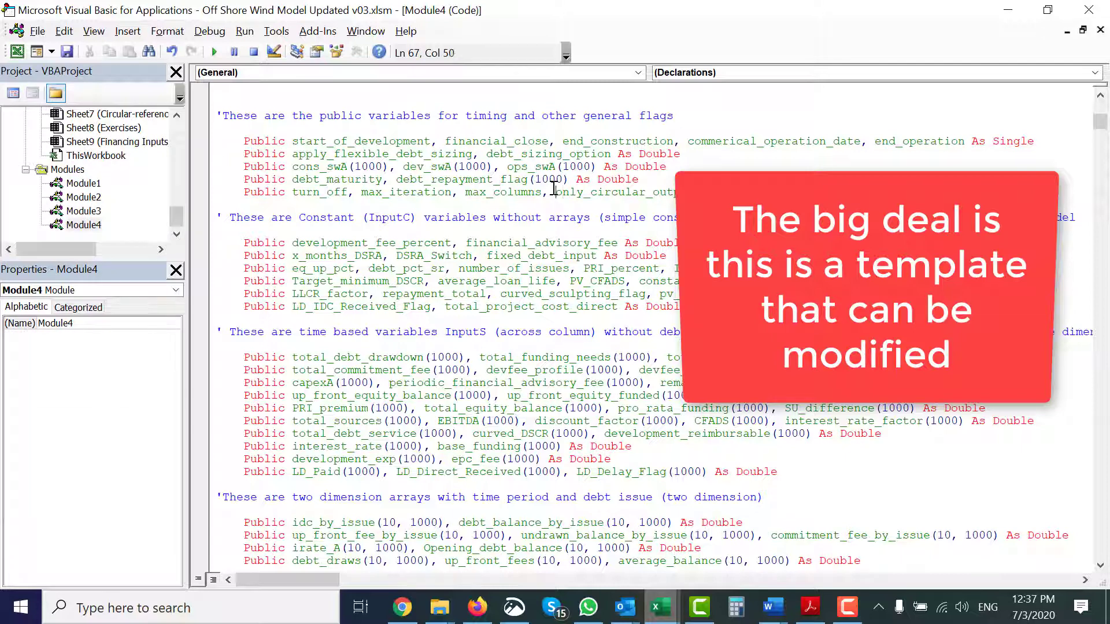
{"action": "key", "text": "Down"}
{"action": "key", "text": "Down"}
{"action": "key", "text": "Down"}
- Review the order of the HOME page comments, initialise_function, Macro5 and the start of Circular_resolution in Module4
{"action": "key", "text": "Page_Down"}
{"action": "key", "text": "Page_Down"}
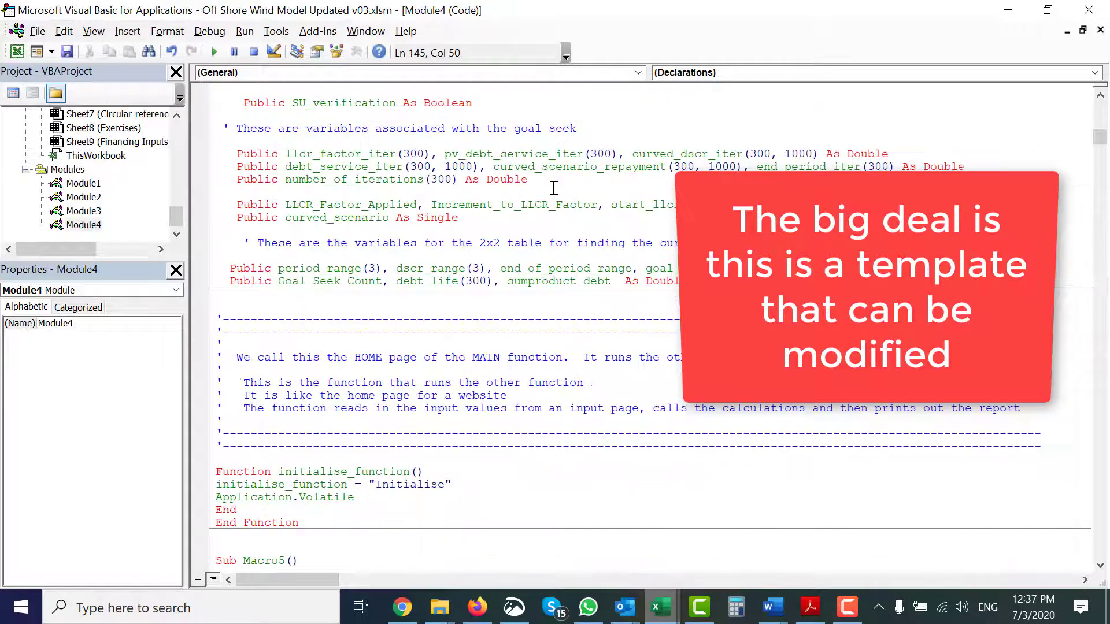
{"action": "key", "text": "Page_Down"}
{"action": "key", "text": "Up"}
{"action": "key", "text": "Up"}
{"action": "key", "text": "Up"}
{"action": "key", "text": "Up"}
{"action": "key", "text": "Up"}
{"action": "key", "text": "Up"}
{"action": "key", "text": "Up"}
{"action": "key", "text": "Up"}
{"action": "key", "text": "Up"}
{"action": "key", "text": "Up"}
{"action": "key", "text": "Up"}
{"action": "key", "text": "Up"}
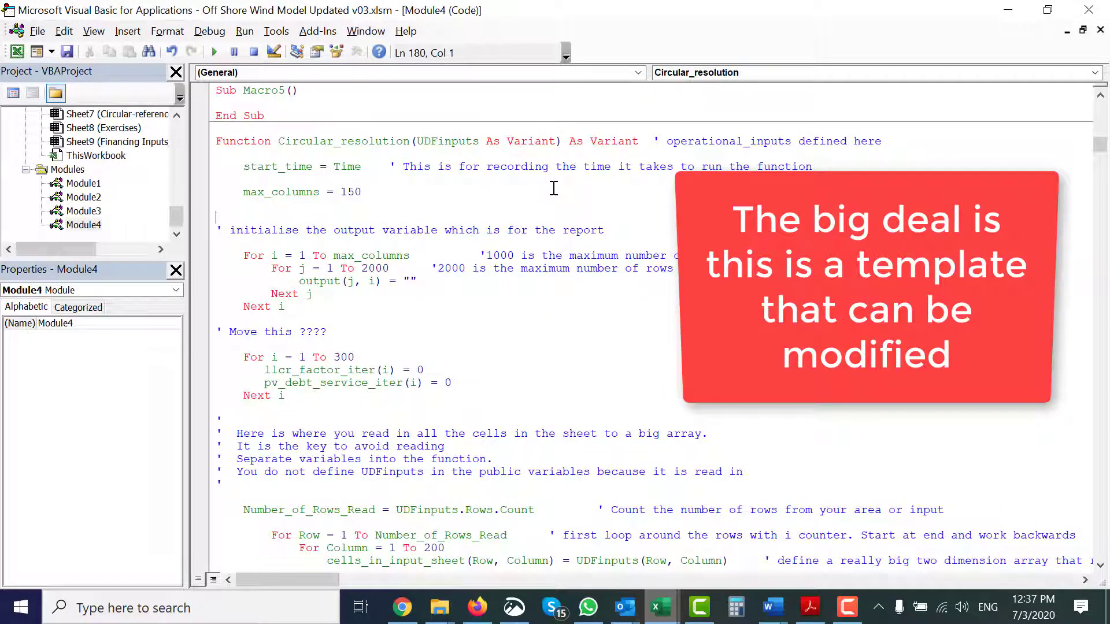
{"action": "scroll", "coordinate": [553, 188], "scroll_direction": "up", "scroll_amount": 4}
{"action": "key", "text": "Down"}
{"action": "key", "text": "Down"}
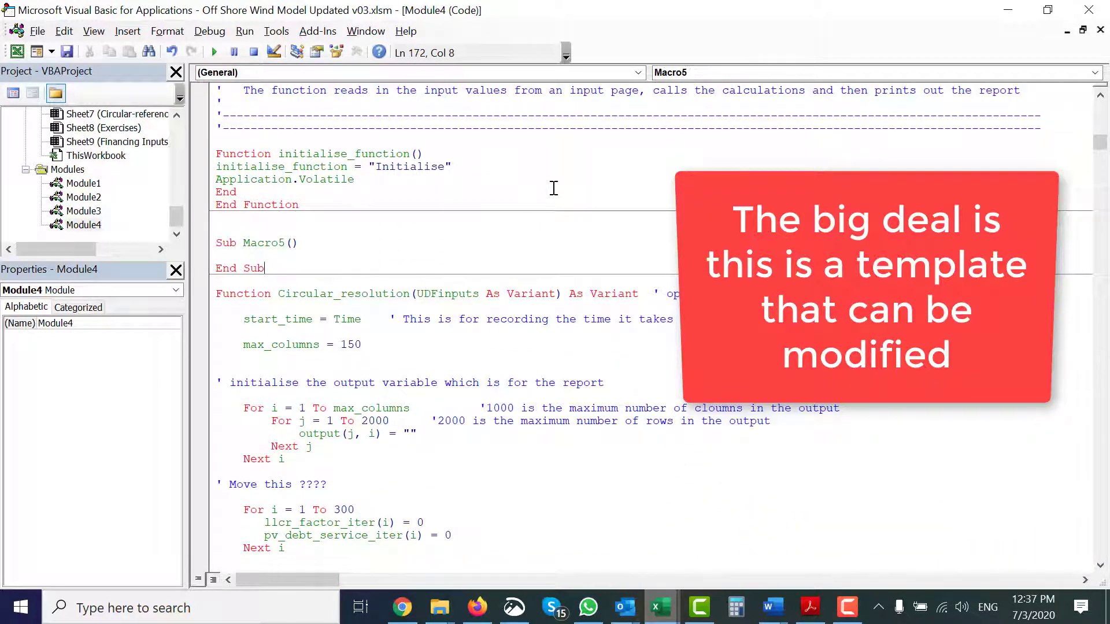
{"action": "key", "text": "Down"}
{"action": "left_click", "coordinate": [553, 188]}
- Cut the whole HOME page comment block, including its dashed border lines, from above initialise_function
{"action": "key", "text": "Up"}
{"action": "key", "text": "Up"}
{"action": "key", "text": "Up"}
{"action": "key", "text": "Up"}
{"action": "key", "text": "Up"}
{"action": "key", "text": "Up"}
{"action": "key", "text": "Up"}
{"action": "key", "text": "Up"}
{"action": "key", "text": "Up"}
{"action": "key", "text": "Up"}
{"action": "key", "text": "Up"}
{"action": "key", "text": "Up"}
{"action": "key", "text": "Up"}
{"action": "key", "text": "Up"}
{"action": "key", "text": "Up"}
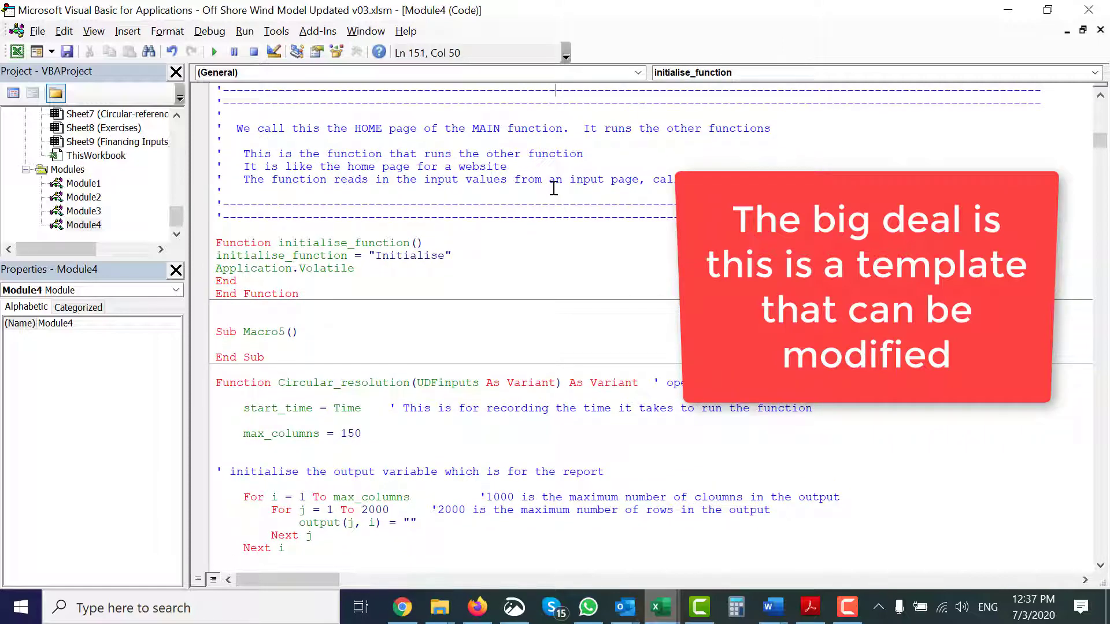
{"action": "scroll", "coordinate": [553, 187], "scroll_direction": "up", "scroll_amount": 1}
{"action": "key", "text": "Home"}
{"action": "key", "text": "shift+Down"}
{"action": "key", "text": "shift+Down"}
{"action": "key", "text": "shift+Down"}
{"action": "key", "text": "shift+Down"}
{"action": "key", "text": "shift+Down"}
{"action": "key", "text": "shift+Down"}
{"action": "key", "text": "shift+Down"}
{"action": "key", "text": "shift+Down"}
{"action": "key", "text": "shift+Down"}
{"action": "key", "text": "shift+Down"}
{"action": "key", "text": "shift+Down"}
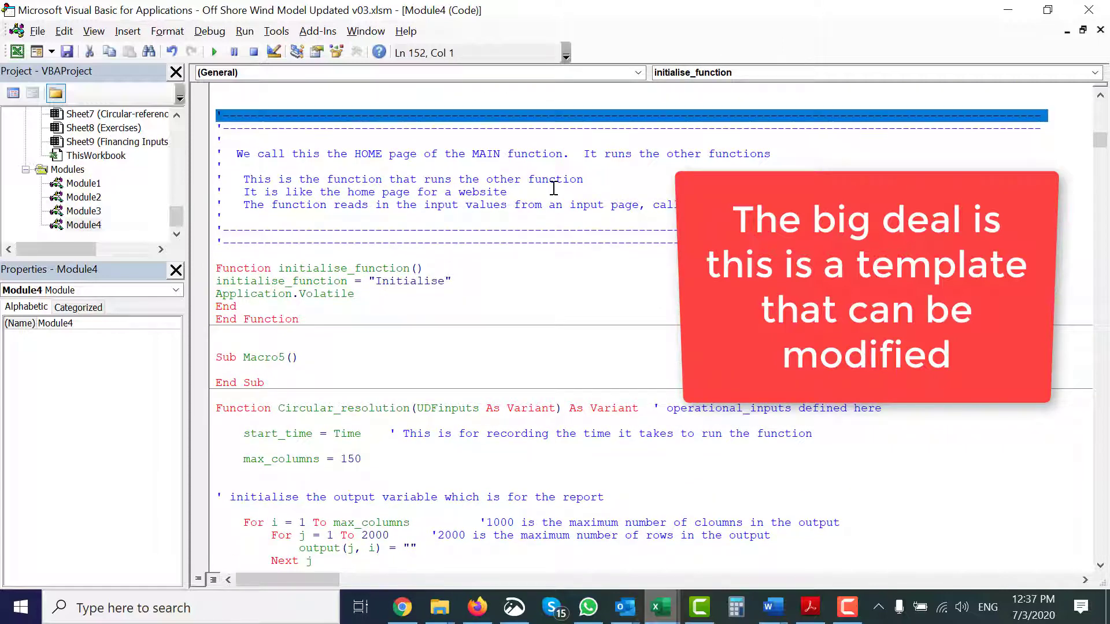
{"action": "key", "text": "Delete"}
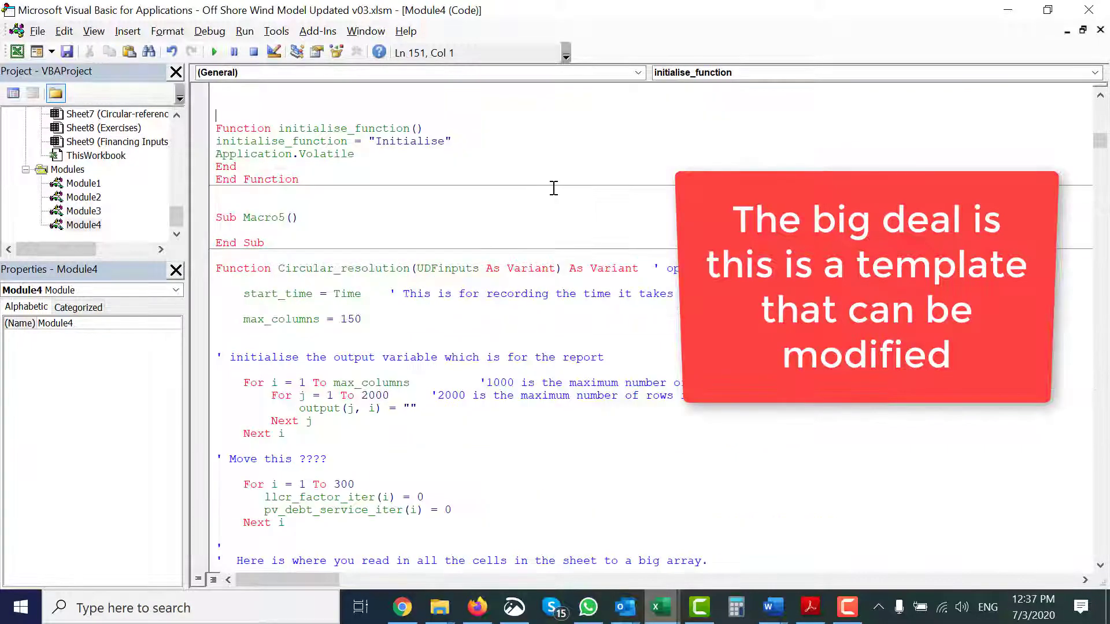
- Paste the HOME page comment block between the end of Macro5 and the Circular_resolution function
{"action": "key", "text": "Down"}
{"action": "key", "text": "Down"}
{"action": "key", "text": "Down"}
{"action": "key", "text": "Down"}
{"action": "key", "text": "Down"}
{"action": "key", "text": "Down"}
{"action": "key", "text": "Down"}
{"action": "key", "text": "Down"}
{"action": "key", "text": "Down"}
{"action": "key", "text": "Down"}
{"action": "key", "text": "Down"}
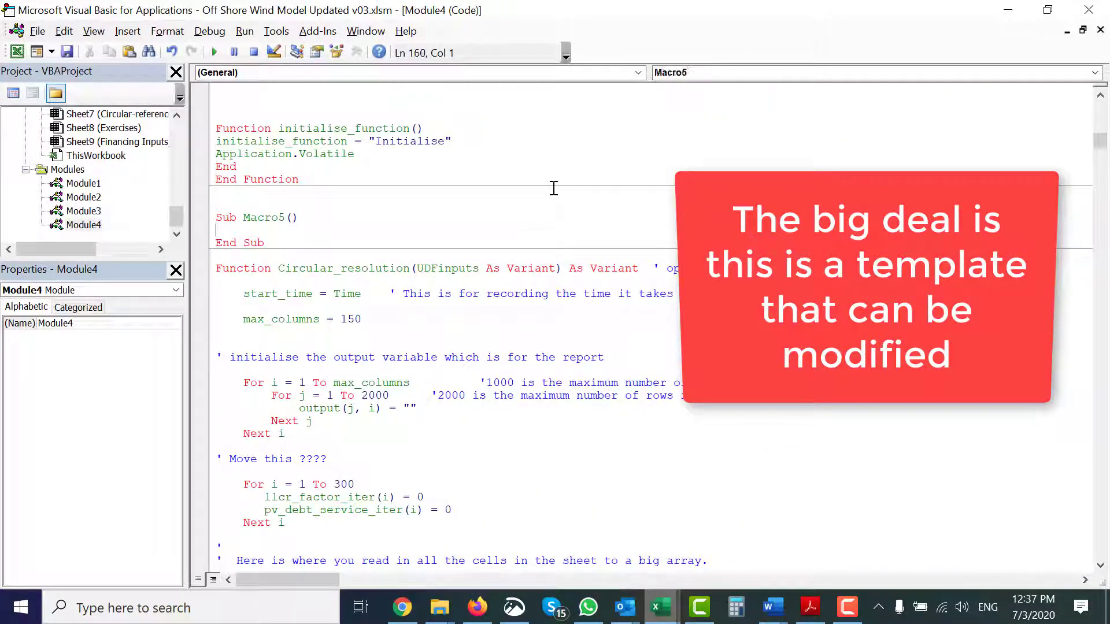
{"action": "key", "text": "Return"}
{"action": "key", "text": "Return"}
{"action": "key", "text": "Up"}
{"action": "key", "text": "ctrl+v"}
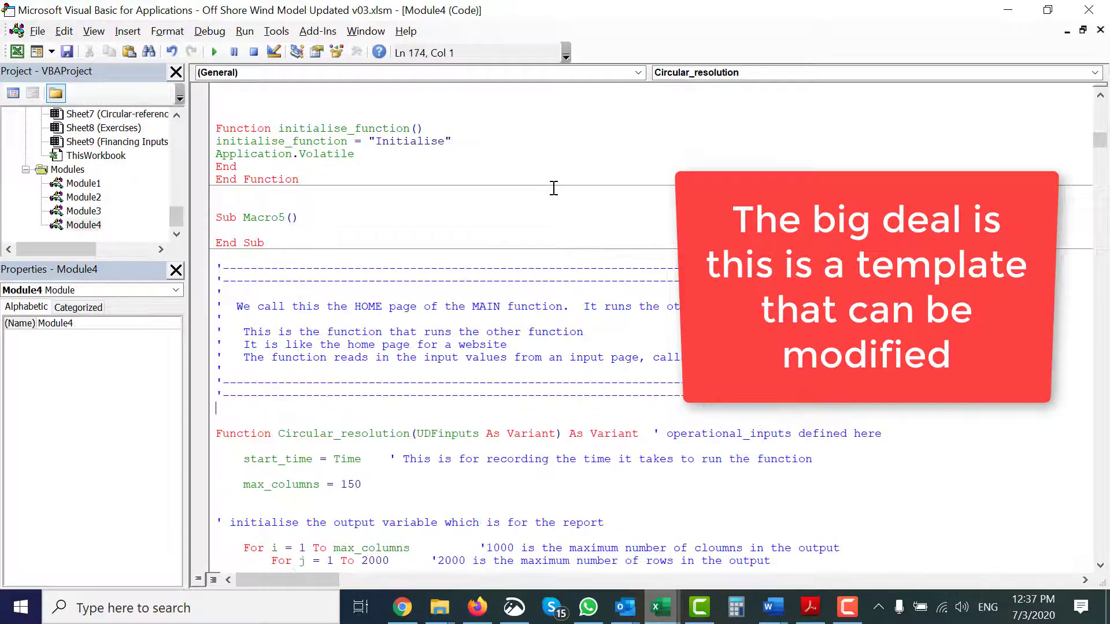
- Review the opening of Circular_resolution, from the output initialisation through the loop that reads UDFinputs to the comment on the reading and assigning functions
{"action": "key", "text": "Down"}
{"action": "key", "text": "Down"}
{"action": "key", "text": "Down"}
{"action": "key", "text": "Down"}
{"action": "key", "text": "Down"}
{"action": "key", "text": "Down"}
{"action": "key", "text": "Down"}
{"action": "key", "text": "Down"}
{"action": "key", "text": "Down"}
{"action": "key", "text": "Down"}
{"action": "key", "text": "Down"}
{"action": "key", "text": "Down"}
{"action": "key", "text": "Down"}
{"action": "key", "text": "Down"}
{"action": "key", "text": "Down"}
{"action": "key", "text": "Down"}
{"action": "key", "text": "Down"}
{"action": "key", "text": "Down"}
{"action": "key", "text": "Down"}
{"action": "key", "text": "Down"}
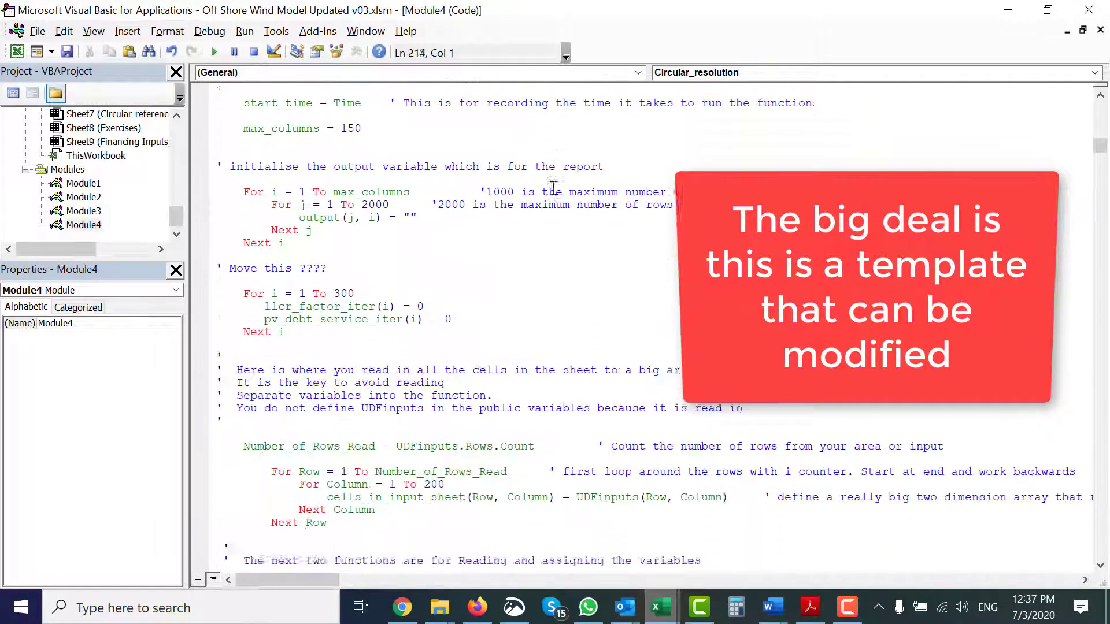
{"action": "key", "text": "Up"}
{"action": "key", "text": "Up"}
{"action": "key", "text": "Up"}
{"action": "key", "text": "Up"}
{"action": "key", "text": "Up"}
{"action": "key", "text": "Up"}
{"action": "key", "text": "Up"}
{"action": "key", "text": "Up"}
{"action": "key", "text": "Up"}
{"action": "key", "text": "Up"}
{"action": "key", "text": "Up"}
{"action": "key", "text": "Up"}
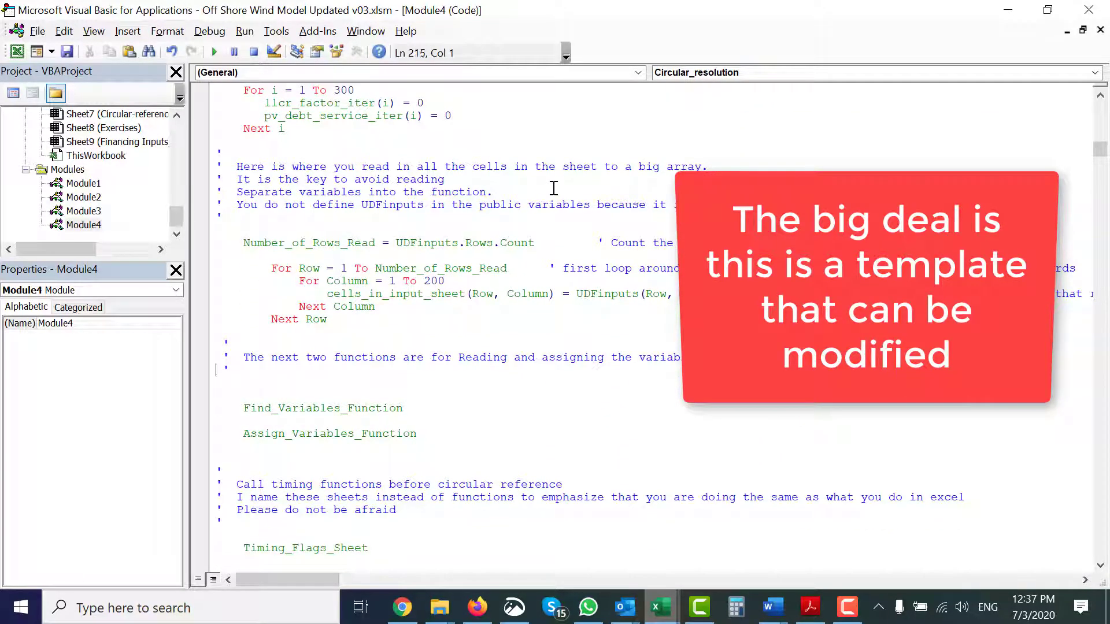
- Remove one blank line between the reading and assigning comment and the Find_Variables_Function call in Circular_resolution
{"action": "key", "text": "Down"}
{"action": "key", "text": "Down"}
{"action": "key", "text": "Down"}
{"action": "key", "text": "Down"}
{"action": "key", "text": "Down"}
{"action": "key", "text": "Down"}
{"action": "key", "text": "Down"}
{"action": "key", "text": "Down"}
{"action": "key", "text": "Down"}
{"action": "key", "text": "Down"}
{"action": "key", "text": "Down"}
{"action": "key", "text": "Down"}
{"action": "key", "text": "Down"}
{"action": "key", "text": "Down"}
{"action": "key", "text": "Down"}
{"action": "key", "text": "Down"}
{"action": "key", "text": "Down"}
{"action": "key", "text": "Down"}
{"action": "key", "text": "Down"}
{"action": "key", "text": "Down"}
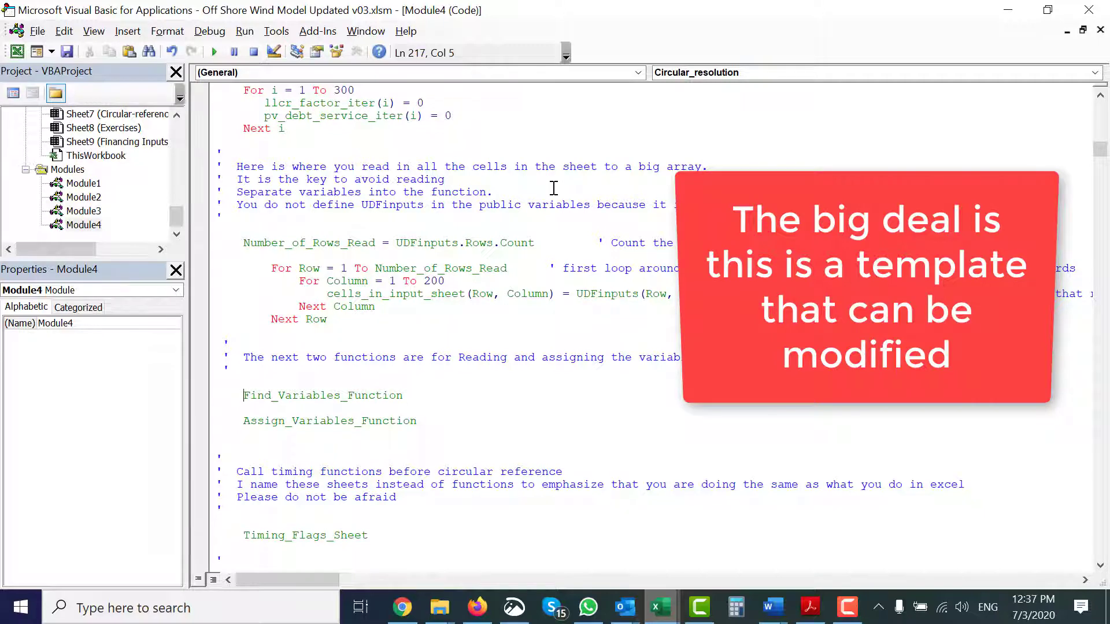
- Examine the Do While circular_difference iteration loop with its debt sizing, construction financing and post-COD function calls
{"action": "key", "text": "Down"}
{"action": "key", "text": "Down"}
{"action": "key", "text": "Down"}
{"action": "key", "text": "Down"}
{"action": "key", "text": "Down"}
{"action": "key", "text": "Down"}
{"action": "key", "text": "Down"}
{"action": "key", "text": "Down"}
{"action": "key", "text": "Down"}
{"action": "key", "text": "Down"}
{"action": "key", "text": "Down"}
{"action": "key", "text": "Down"}
{"action": "key", "text": "Down"}
{"action": "key", "text": "Down"}
{"action": "key", "text": "Down"}
{"action": "key", "text": "Down"}
{"action": "key", "text": "Down"}
{"action": "key", "text": "Down"}
{"action": "key", "text": "Down"}
{"action": "key", "text": "Down"}
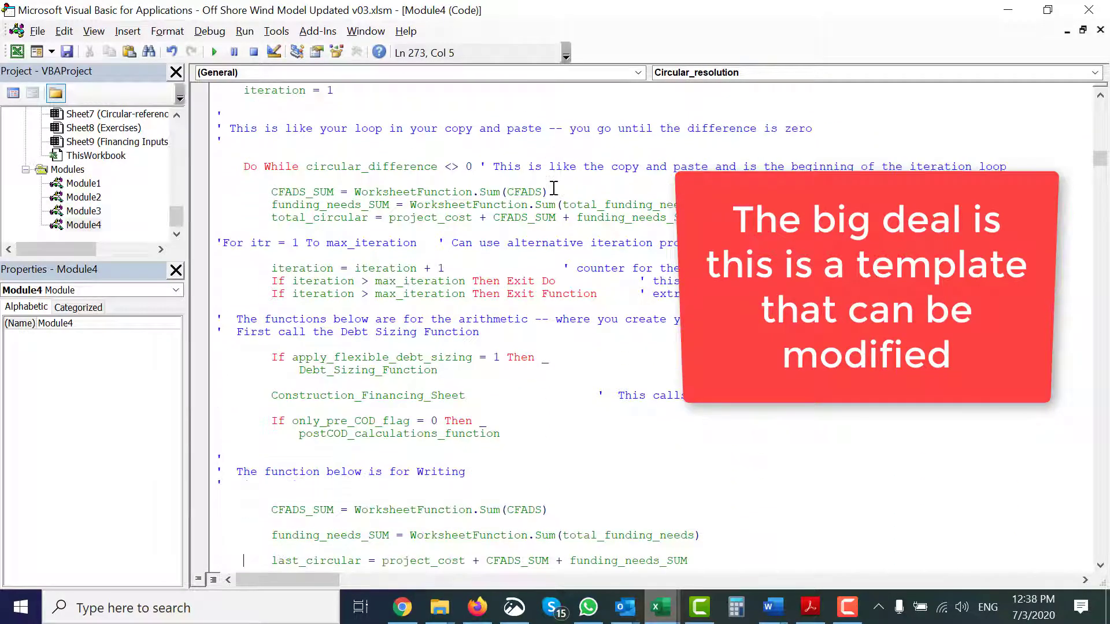
- Examine the end of Circular_resolution, covering the circular difference test, Report_Function call, run-time calculation and output assignment
{"action": "key", "text": "Down"}
{"action": "key", "text": "Down"}
{"action": "key", "text": "Down"}
{"action": "key", "text": "Down"}
{"action": "key", "text": "Down"}
{"action": "key", "text": "Down"}
{"action": "key", "text": "Down"}
{"action": "key", "text": "Down"}
{"action": "key", "text": "Down"}
{"action": "key", "text": "Down"}
{"action": "key", "text": "Down"}
{"action": "key", "text": "Down"}
{"action": "key", "text": "Down"}
{"action": "key", "text": "Down"}
{"action": "key", "text": "Down"}
{"action": "key", "text": "Down"}
{"action": "key", "text": "Down"}
{"action": "key", "text": "Down"}
{"action": "key", "text": "Down"}
{"action": "key", "text": "Down"}
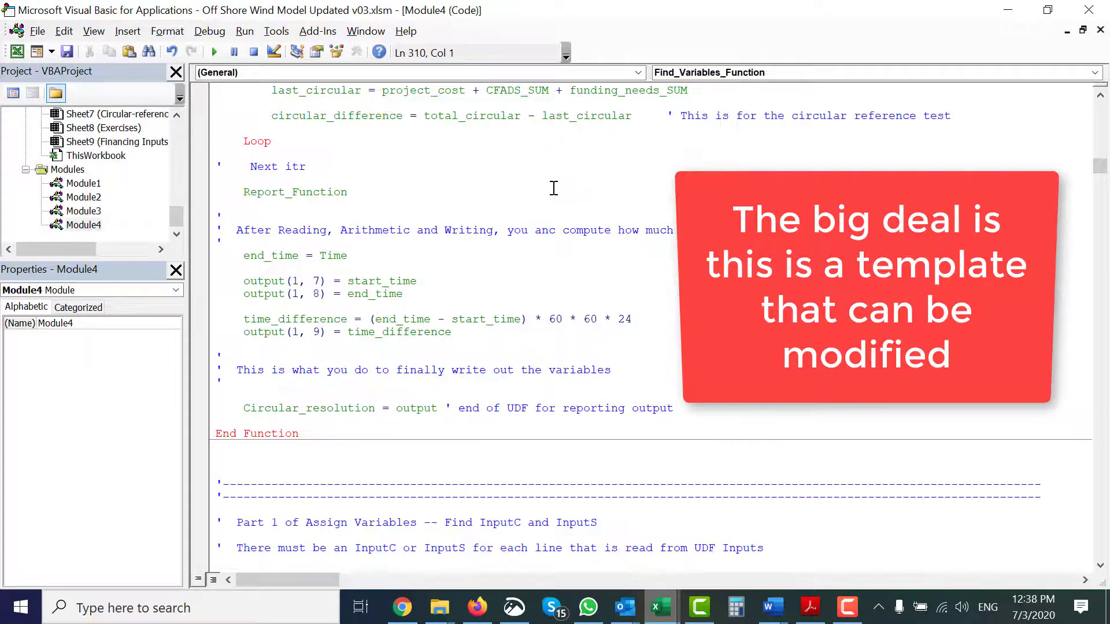
- Examine how Find_Variables_Function identifies InputC and InputS rows and how Assign_Variables_Function assigns constant and time-based variables
{"action": "key", "text": "Page_Down"}
{"action": "key", "text": "Page_Down"}
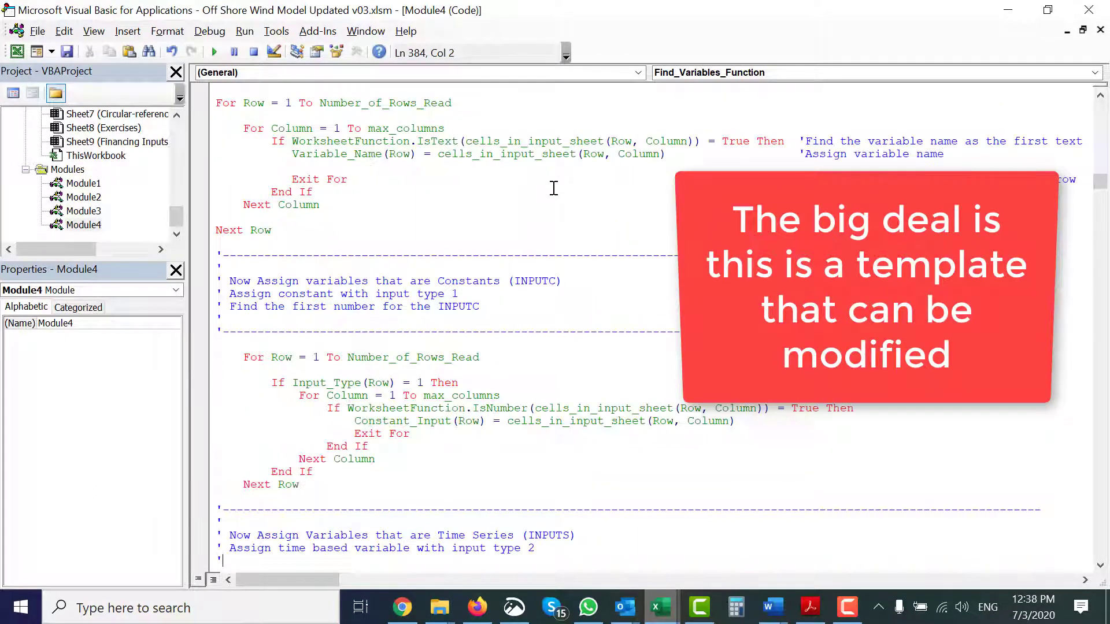
{"action": "key", "text": "Page_Up"}
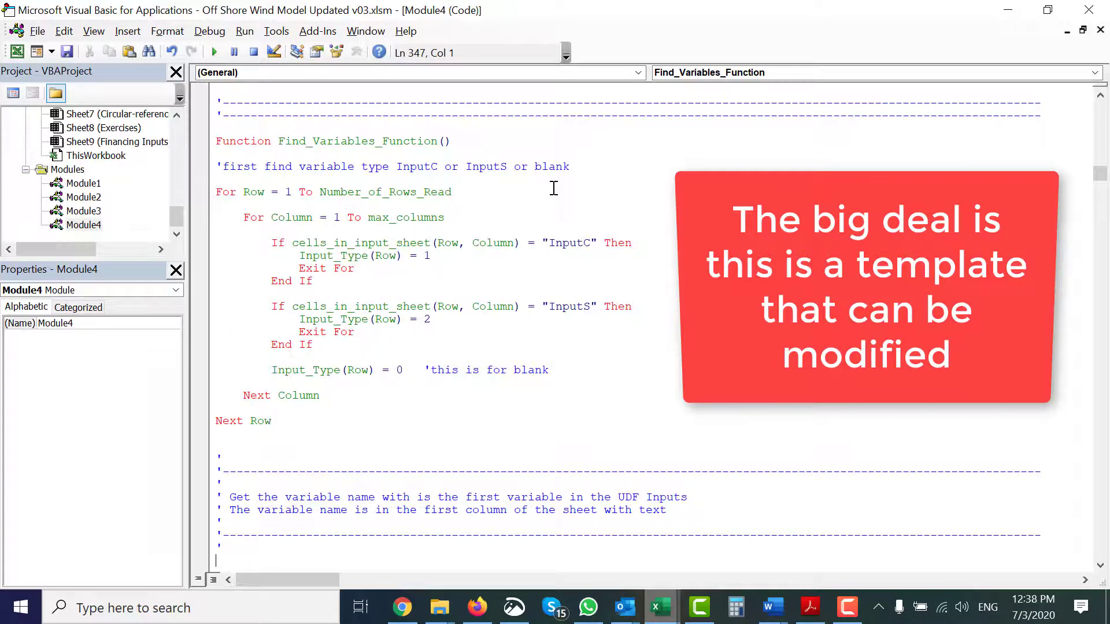
{"action": "key", "text": "Page_Down"}
{"action": "key", "text": "Page_Down"}
{"action": "key", "text": "Page_Down"}
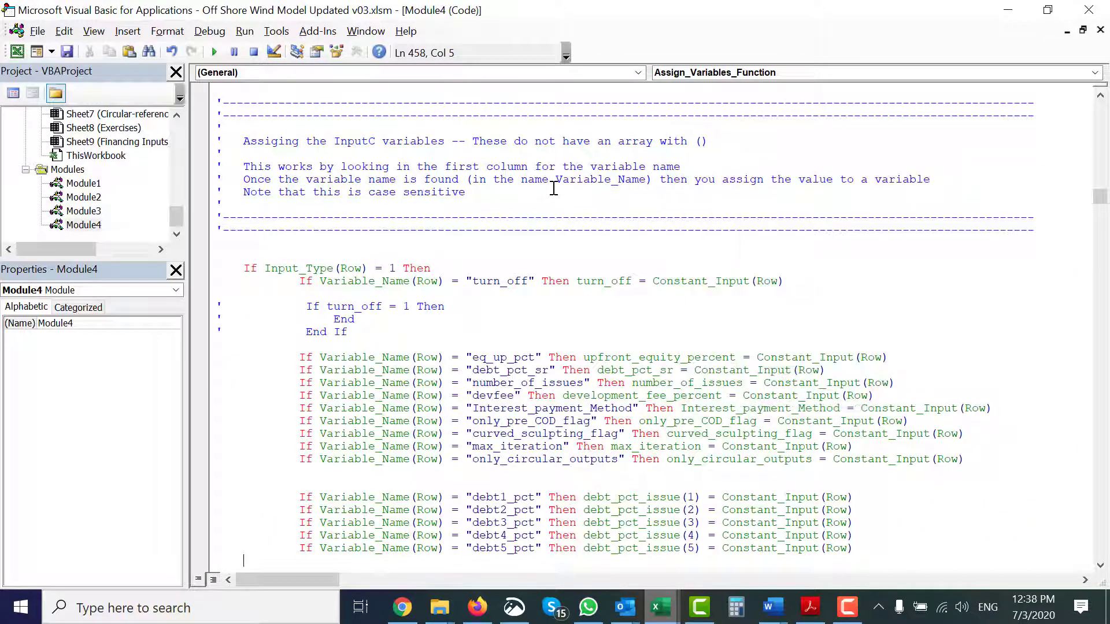
{"action": "key", "text": "Page_Down"}
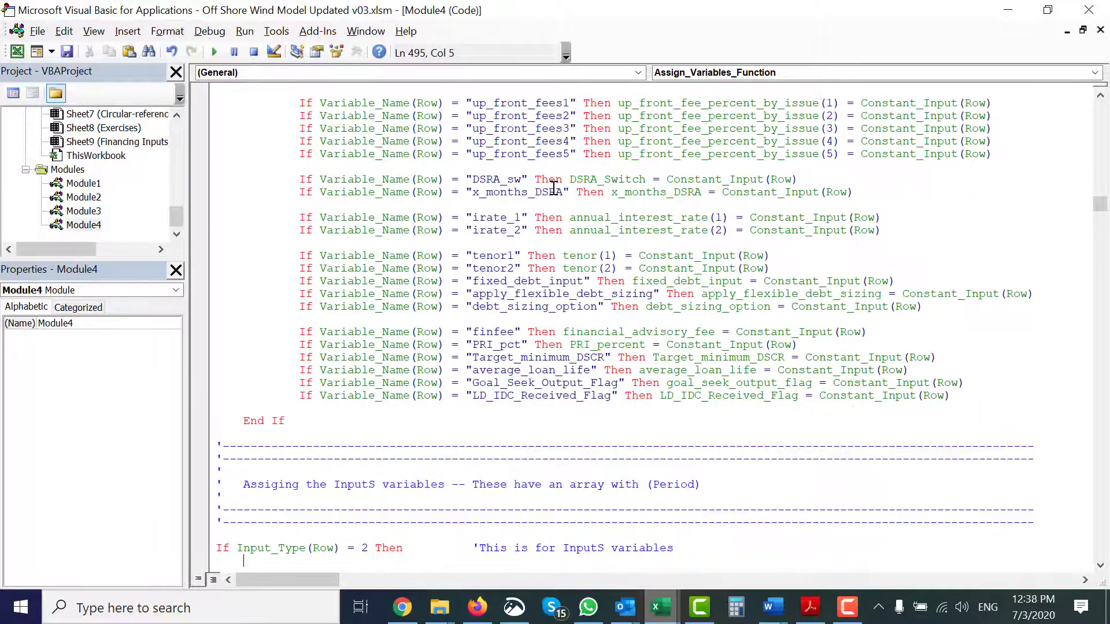
{"action": "key", "text": "Page_Down"}
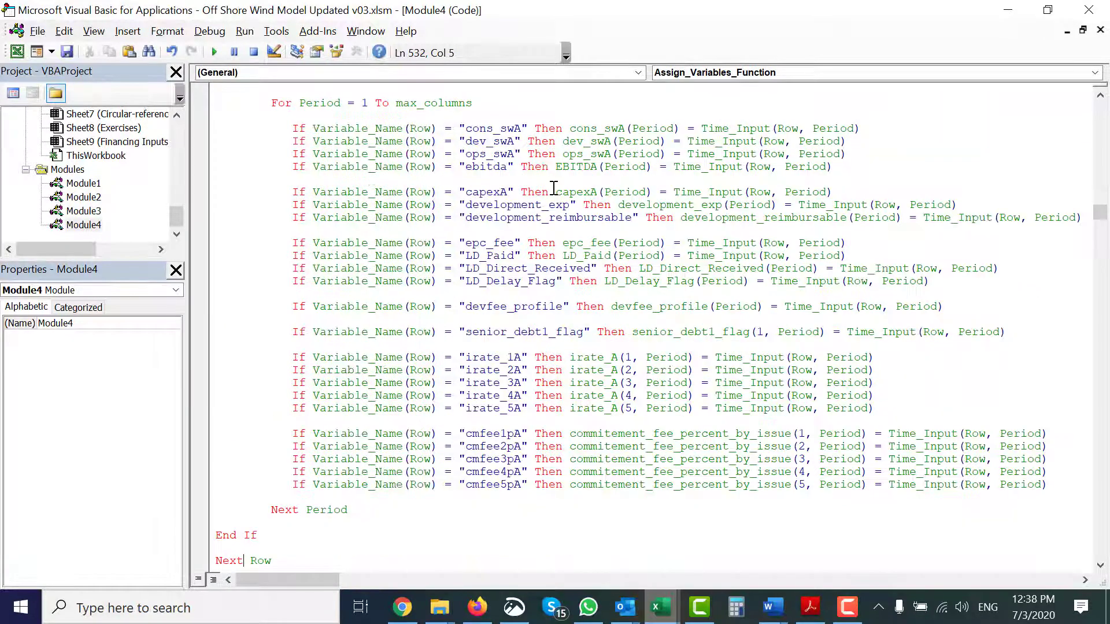
{"action": "key", "text": "Page_Down"}
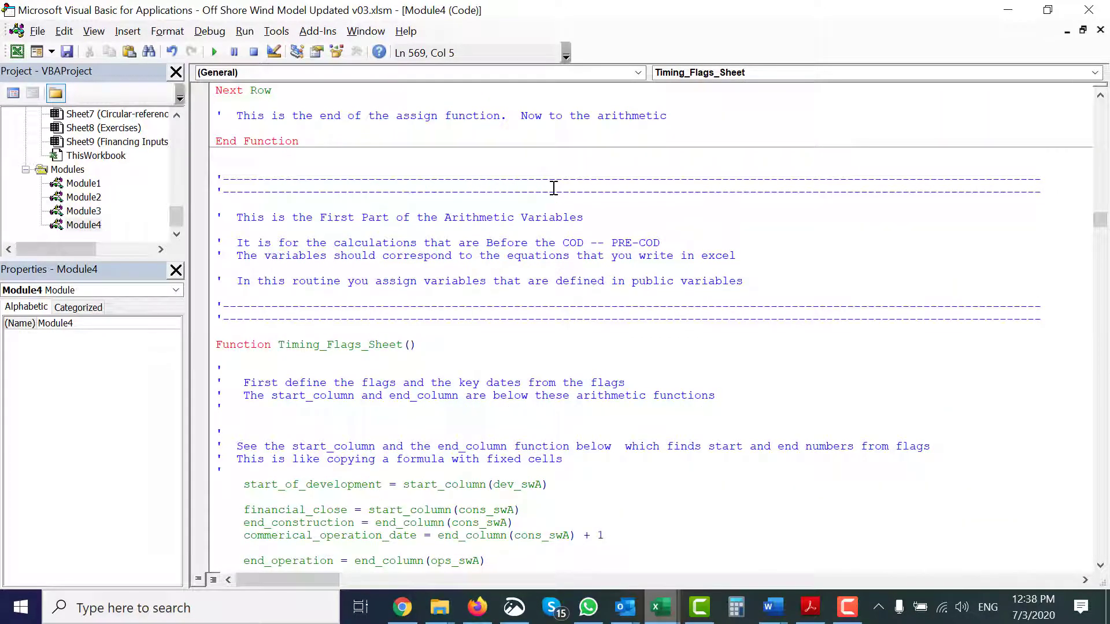
- Examine the date and debt repayment flag definitions in Timing_Flags_Sheet and the opening calculations of Debt_Sizing_Function
{"action": "key", "text": "Down"}
{"action": "key", "text": "Down"}
{"action": "key", "text": "Down"}
{"action": "key", "text": "Down"}
{"action": "key", "text": "Down"}
{"action": "key", "text": "Down"}
{"action": "key", "text": "Down"}
{"action": "key", "text": "Down"}
{"action": "key", "text": "Down"}
{"action": "key", "text": "Down"}
{"action": "key", "text": "Down"}
{"action": "key", "text": "Down"}
{"action": "key", "text": "Down"}
{"action": "key", "text": "Down"}
{"action": "key", "text": "Down"}
{"action": "key", "text": "Down"}
{"action": "key", "text": "Down"}
{"action": "key", "text": "Down"}
{"action": "key", "text": "Down"}
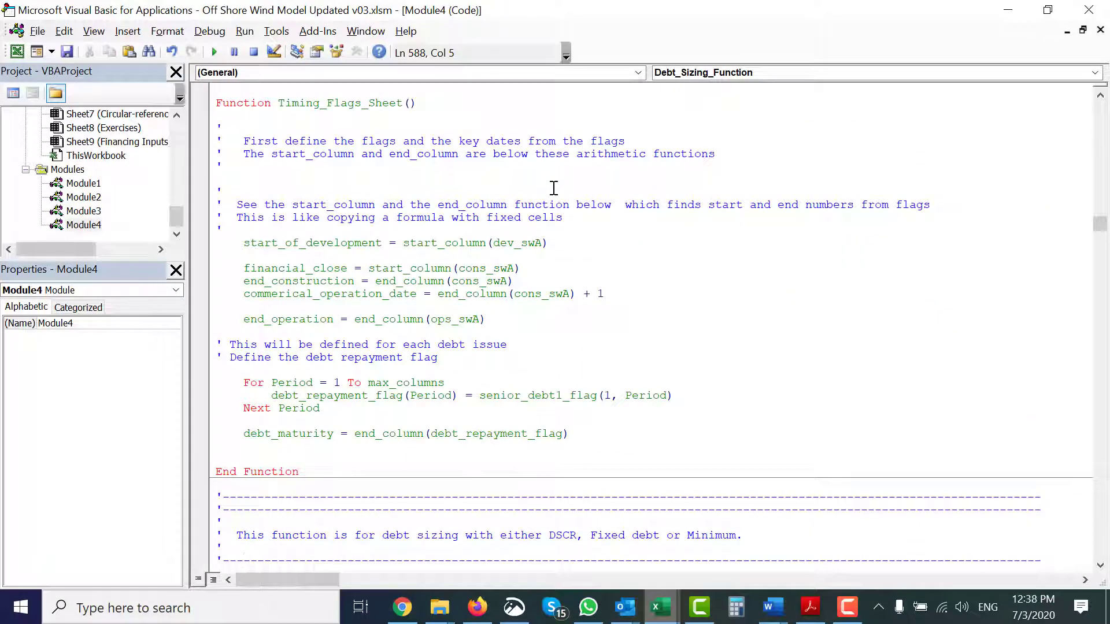
{"action": "key", "text": "Page_Down"}
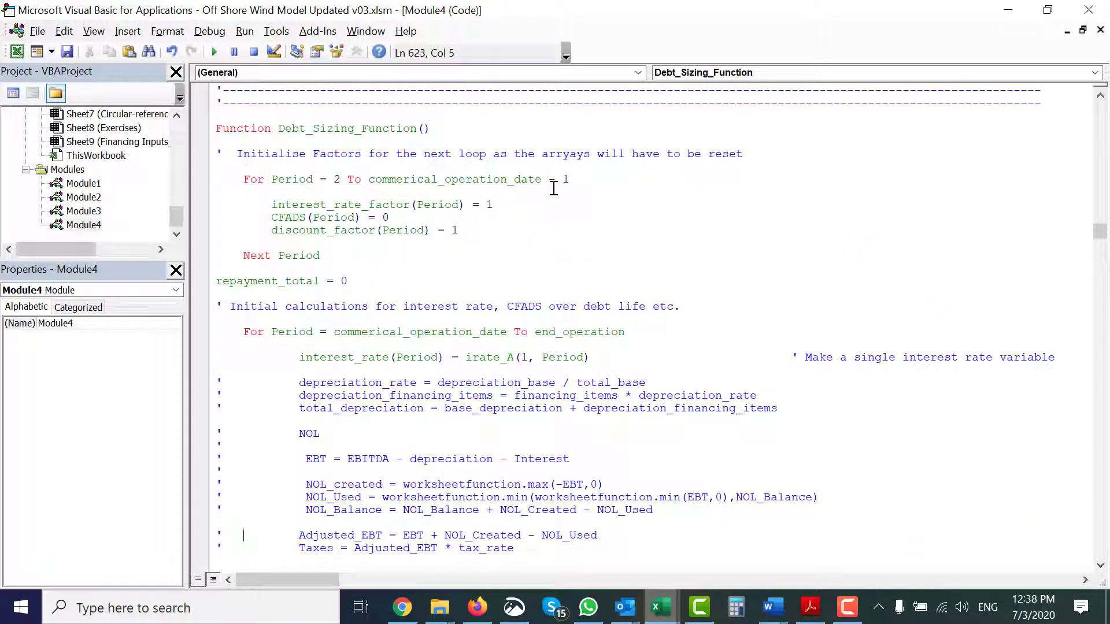
- Examine the CFADS, interest rate factor and discount factor calculations and the debt service and repayment loop in Debt_Sizing_Function
{"action": "key", "text": "Up"}
{"action": "key", "text": "Up"}
{"action": "key", "text": "Up"}
{"action": "key", "text": "Up"}
{"action": "key", "text": "Up"}
{"action": "key", "text": "Up"}
{"action": "key", "text": "Up"}
{"action": "key", "text": "Up"}
{"action": "key", "text": "Up"}
{"action": "key", "text": "Up"}
{"action": "key", "text": "Up"}
{"action": "key", "text": "Up"}
{"action": "key", "text": "Up"}
{"action": "key", "text": "Up"}
{"action": "key", "text": "Up"}
{"action": "key", "text": "Up"}
{"action": "key", "text": "Up"}
{"action": "key", "text": "Up"}
{"action": "key", "text": "Up"}
{"action": "key", "text": "Up"}
{"action": "key", "text": "Down"}
{"action": "key", "text": "Down"}
{"action": "key", "text": "Down"}
{"action": "key", "text": "Down"}
{"action": "key", "text": "Down"}
{"action": "key", "text": "Down"}
{"action": "key", "text": "Down"}
{"action": "key", "text": "Down"}
{"action": "key", "text": "Down"}
{"action": "key", "text": "Down"}
{"action": "key", "text": "Down"}
{"action": "key", "text": "Down"}
{"action": "key", "text": "Down"}
{"action": "key", "text": "Down"}
{"action": "key", "text": "Down"}
{"action": "key", "text": "Down"}
{"action": "key", "text": "Down"}
{"action": "key", "text": "Down"}
{"action": "key", "text": "Down"}
{"action": "key", "text": "Down"}
{"action": "key", "text": "Down"}
{"action": "key", "text": "Down"}
{"action": "key", "text": "Down"}
{"action": "key", "text": "Down"}
{"action": "key", "text": "Down"}
{"action": "key", "text": "Down"}
{"action": "key", "text": "Down"}
{"action": "key", "text": "Down"}
{"action": "key", "text": "Down"}
{"action": "key", "text": "Down"}
{"action": "key", "text": "Down"}
{"action": "key", "text": "Down"}
{"action": "key", "text": "Down"}
{"action": "key", "text": "Down"}
{"action": "key", "text": "Down"}
{"action": "key", "text": "Down"}
{"action": "key", "text": "Down"}
{"action": "key", "text": "Down"}
{"action": "key", "text": "Down"}
{"action": "key", "text": "Down"}
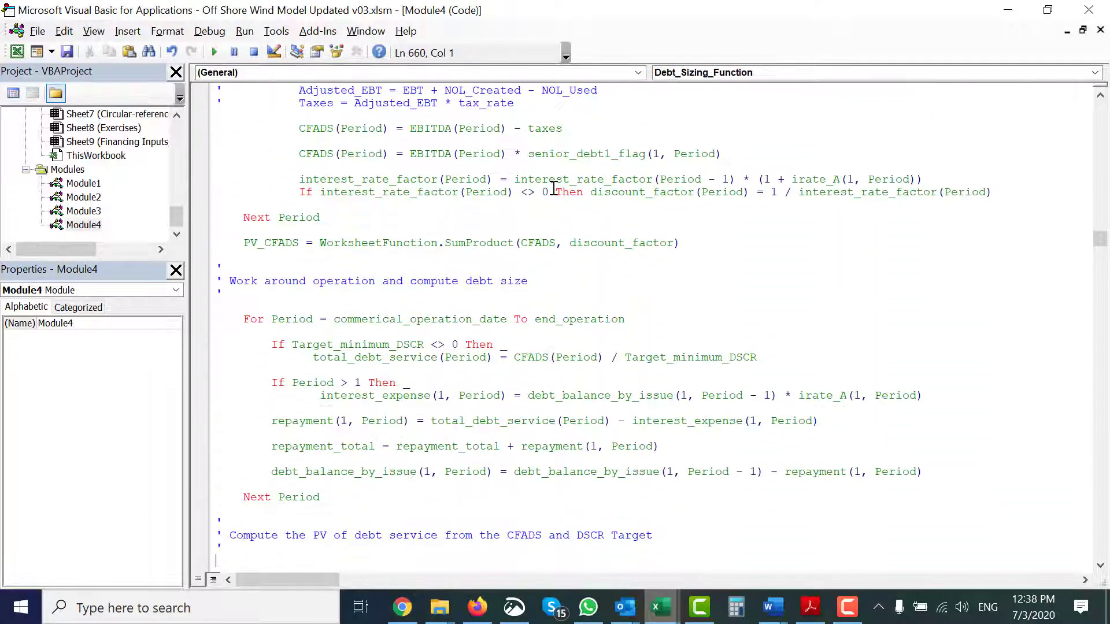
- Examine the debt sizing option selection ending Debt_Sizing_Function and the header and opening balance resets of Construction_Financing_Sheet
{"action": "key", "text": "Down"}
{"action": "key", "text": "Down"}
{"action": "key", "text": "Down"}
{"action": "key", "text": "Down"}
{"action": "key", "text": "Down"}
{"action": "key", "text": "Down"}
{"action": "key", "text": "Down"}
{"action": "key", "text": "Down"}
{"action": "key", "text": "Down"}
{"action": "key", "text": "Down"}
{"action": "key", "text": "Down"}
{"action": "key", "text": "Down"}
{"action": "key", "text": "Down"}
{"action": "key", "text": "Down"}
{"action": "key", "text": "Down"}
{"action": "key", "text": "Down"}
{"action": "key", "text": "Down"}
{"action": "key", "text": "Down"}
{"action": "key", "text": "Down"}
{"action": "key", "text": "Down"}
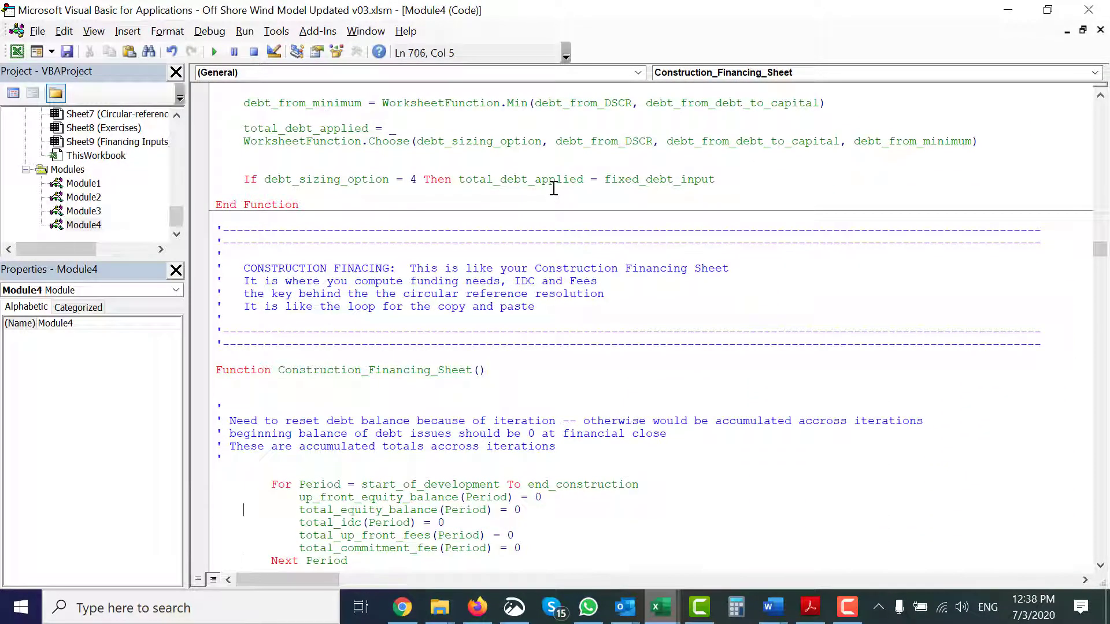
- Remove an extra blank line between the Construction_Financing_Sheet declaration and the comment about resetting the debt balance
{"action": "key", "text": "Up"}
{"action": "key", "text": "Up"}
{"action": "key", "text": "Up"}
{"action": "key", "text": "Up"}
{"action": "key", "text": "Up"}
{"action": "key", "text": "Up"}
{"action": "key", "text": "Up"}
{"action": "key", "text": "Up"}
{"action": "key", "text": "Up"}
{"action": "key", "text": "Up"}
{"action": "key", "text": "BackSpace"}
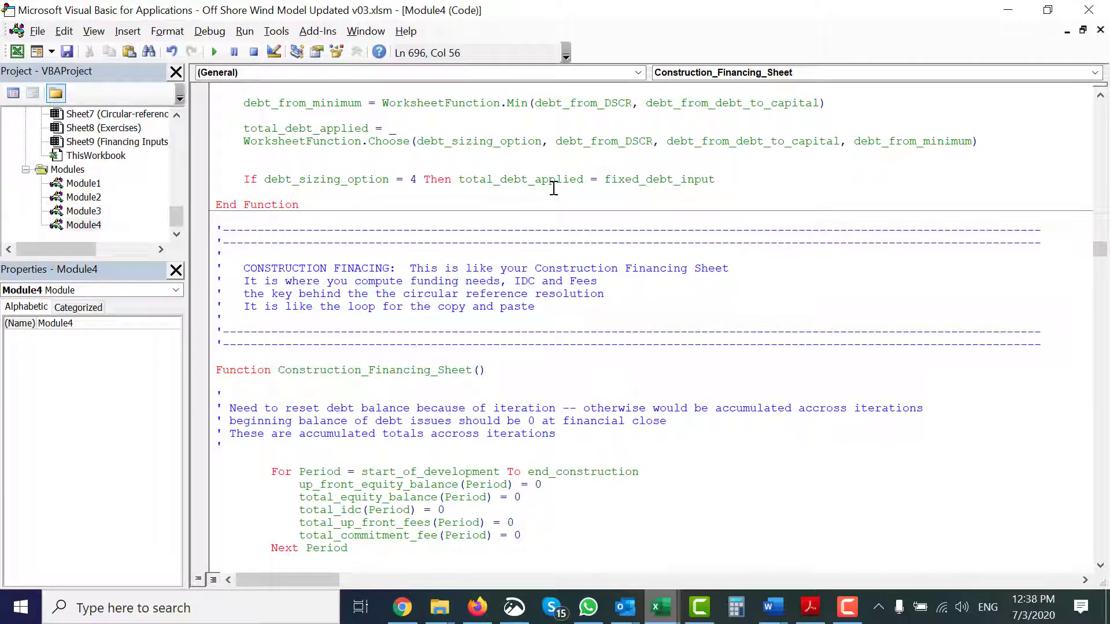
- Examine the construction period loop, covering DSRA funding, development and advisory fees, and IDC and commitment fees by issue
{"action": "key", "text": "Down"}
{"action": "key", "text": "Down"}
{"action": "key", "text": "Down"}
{"action": "key", "text": "Page_Down"}
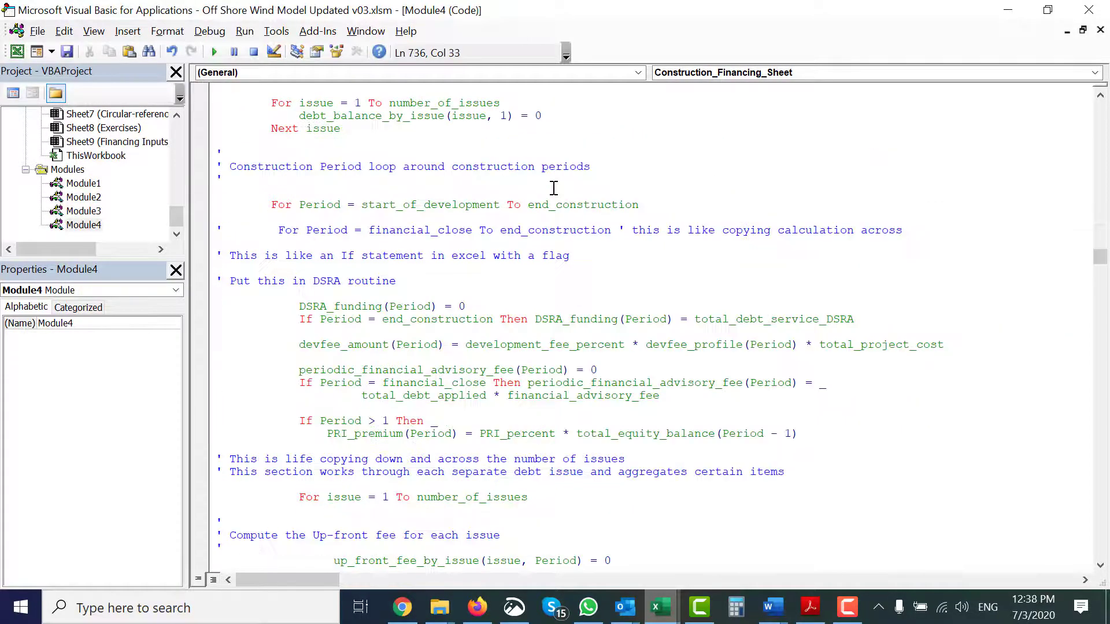
{"action": "key", "text": "Page_Down"}
{"action": "key", "text": "Down"}
{"action": "key", "text": "Down"}
{"action": "key", "text": "Down"}
{"action": "key", "text": "Down"}
{"action": "key", "text": "Down"}
{"action": "key", "text": "Down"}
{"action": "key", "text": "Down"}
{"action": "key", "text": "Down"}
{"action": "key", "text": "Down"}
{"action": "key", "text": "Down"}
{"action": "key", "text": "Down"}
{"action": "key", "text": "Down"}
{"action": "key", "text": "Down"}
{"action": "key", "text": "Down"}
{"action": "key", "text": "Down"}
{"action": "key", "text": "Down"}
{"action": "key", "text": "Down"}
{"action": "key", "text": "Down"}
{"action": "key", "text": "Down"}
{"action": "key", "text": "Down"}
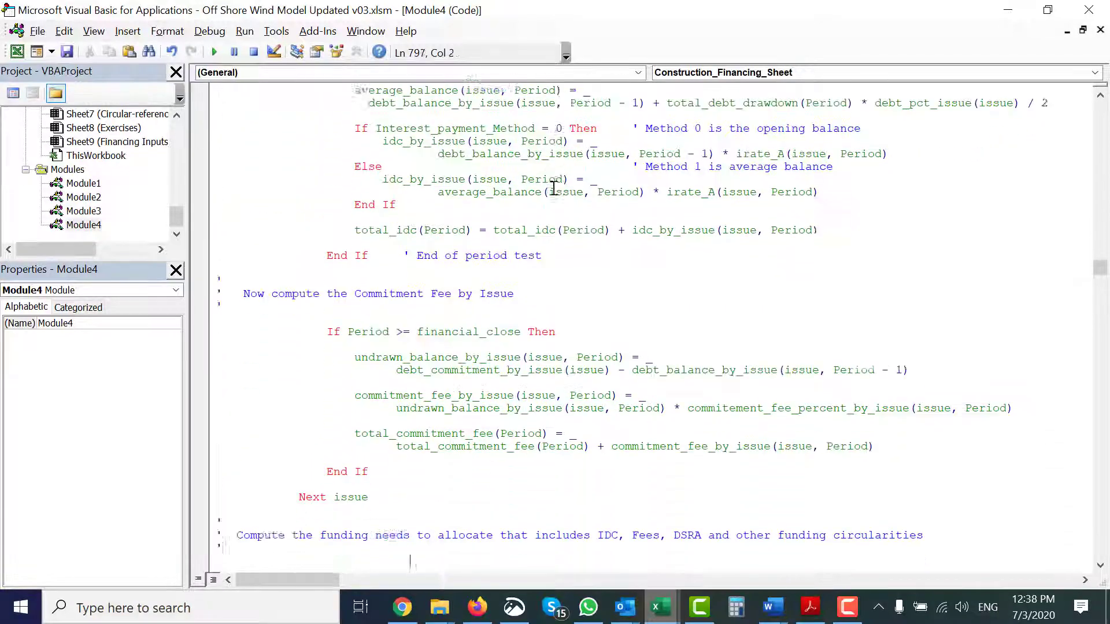
- Examine the base_funding and total_funding_needs formulas, including the development_reimbursable term
{"action": "key", "text": "Down"}
{"action": "key", "text": "Down"}
{"action": "key", "text": "Down"}
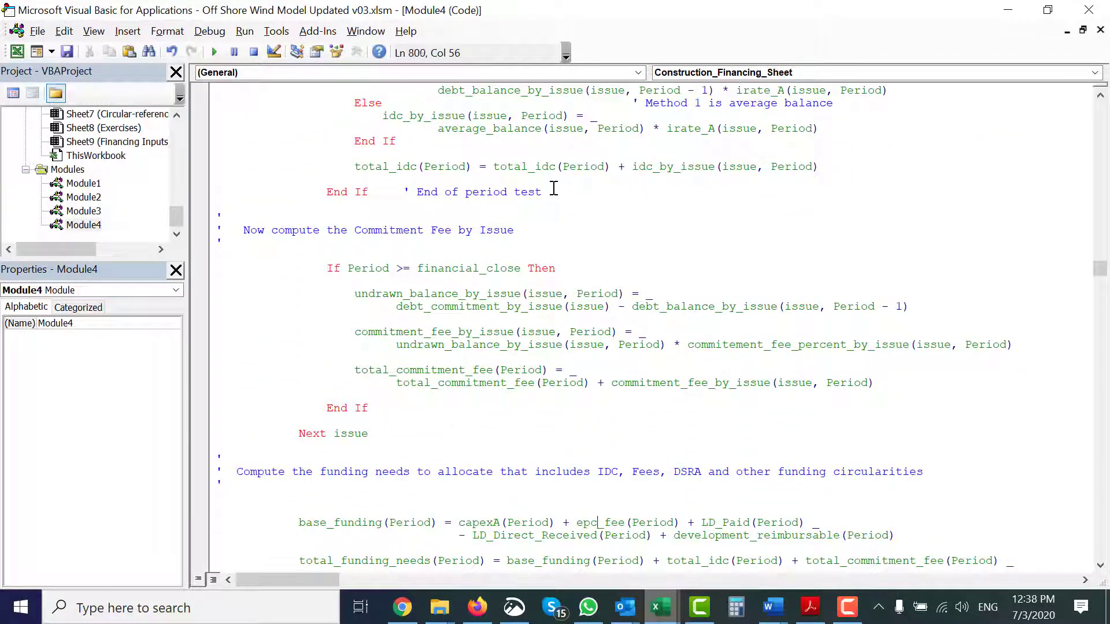
{"action": "scroll", "coordinate": [553, 188], "scroll_direction": "down", "scroll_amount": 3}
{"action": "key", "text": "Down"}
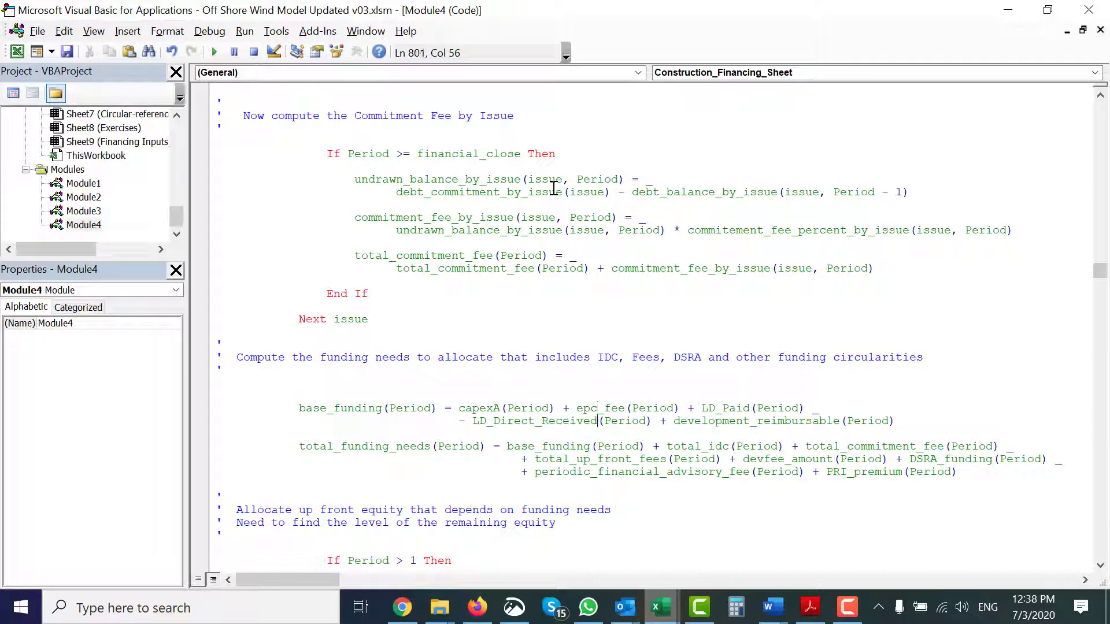
{"action": "key", "text": "ctrl+Right"}
{"action": "key", "text": "ctrl+Right"}
{"action": "key", "text": "ctrl+Right"}
{"action": "key", "text": "ctrl+Right"}
- Examine the up-front equity allocation code, covering remaining up-front equity, equity funded, pro rata funding and the equity balance
{"action": "key", "text": "Down"}
{"action": "key", "text": "Down"}
{"action": "key", "text": "Down"}
{"action": "key", "text": "Down"}
{"action": "key", "text": "Down"}
{"action": "key", "text": "Down"}
{"action": "key", "text": "Down"}
{"action": "key", "text": "Down"}
{"action": "key", "text": "Down"}
{"action": "key", "text": "Down"}
{"action": "key", "text": "Down"}
{"action": "key", "text": "Down"}
{"action": "key", "text": "Down"}
{"action": "key", "text": "Down"}
{"action": "key", "text": "Down"}
{"action": "key", "text": "Down"}
{"action": "key", "text": "Down"}
{"action": "key", "text": "Down"}
{"action": "key", "text": "Down"}
{"action": "key", "text": "Down"}
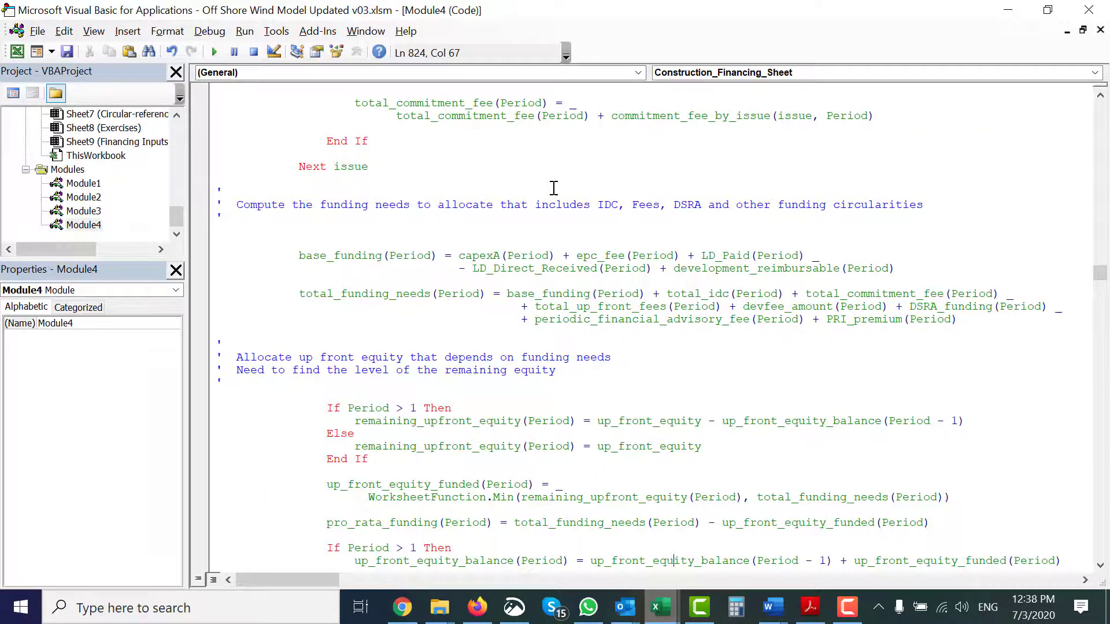
- Examine the pro rata equity drawdown, total equity balance and total debt drawdown code in the construction financing function
{"action": "key", "text": "Down"}
{"action": "key", "text": "Down"}
{"action": "key", "text": "Down"}
{"action": "key", "text": "Down"}
{"action": "key", "text": "Down"}
{"action": "key", "text": "Down"}
{"action": "key", "text": "Down"}
{"action": "key", "text": "Down"}
{"action": "key", "text": "Down"}
{"action": "key", "text": "Down"}
{"action": "key", "text": "Down"}
{"action": "key", "text": "Down"}
{"action": "key", "text": "Down"}
{"action": "key", "text": "Down"}
{"action": "key", "text": "Down"}
{"action": "key", "text": "Down"}
{"action": "key", "text": "Down"}
{"action": "key", "text": "Down"}
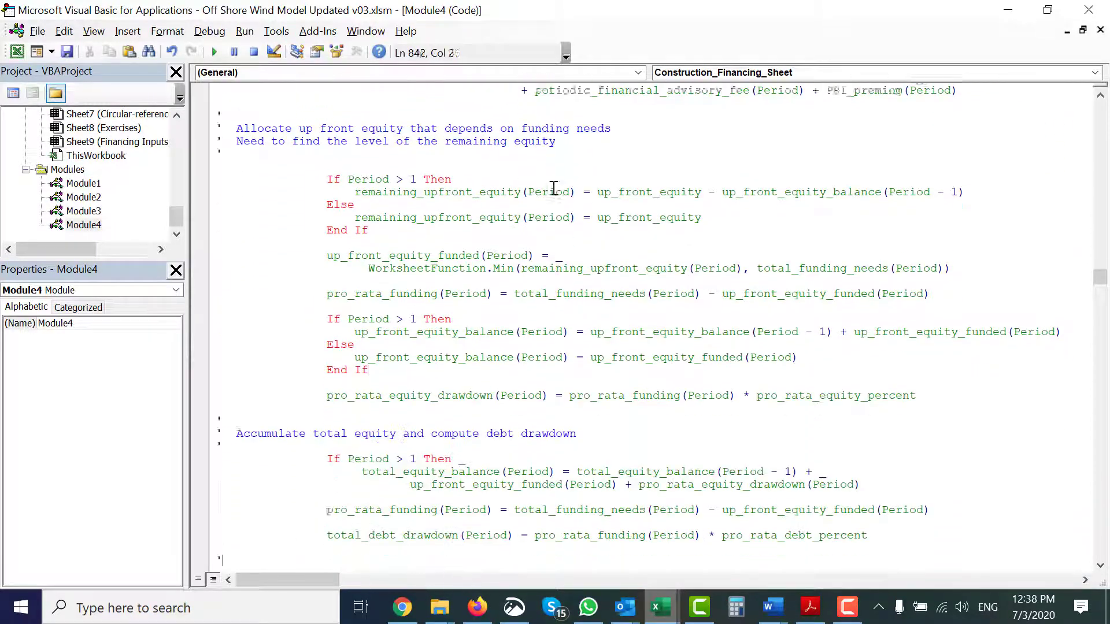
- Look through postCOD_calculations_function and Goal_Seek_for_LLCR_Factor as far as the start of Report_Function
{"action": "key", "text": "Page_Down"}
{"action": "key", "text": "Page_Down"}
{"action": "key", "text": "Page_Down"}
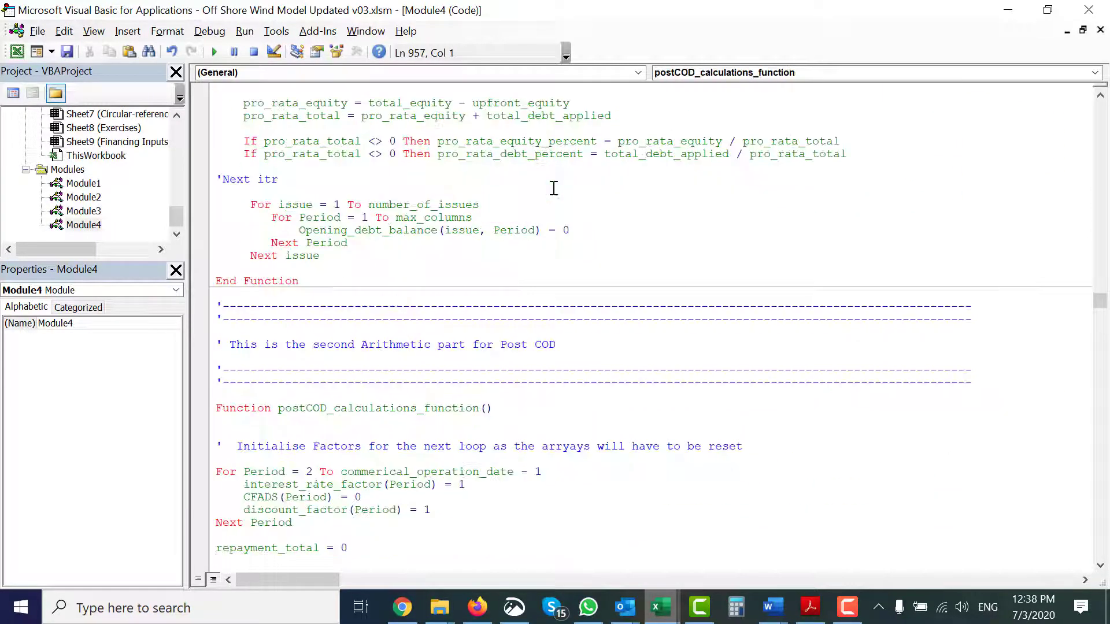
{"action": "key", "text": "Page_Down"}
{"action": "key", "text": "Page_Down"}
{"action": "key", "text": "Page_Down"}
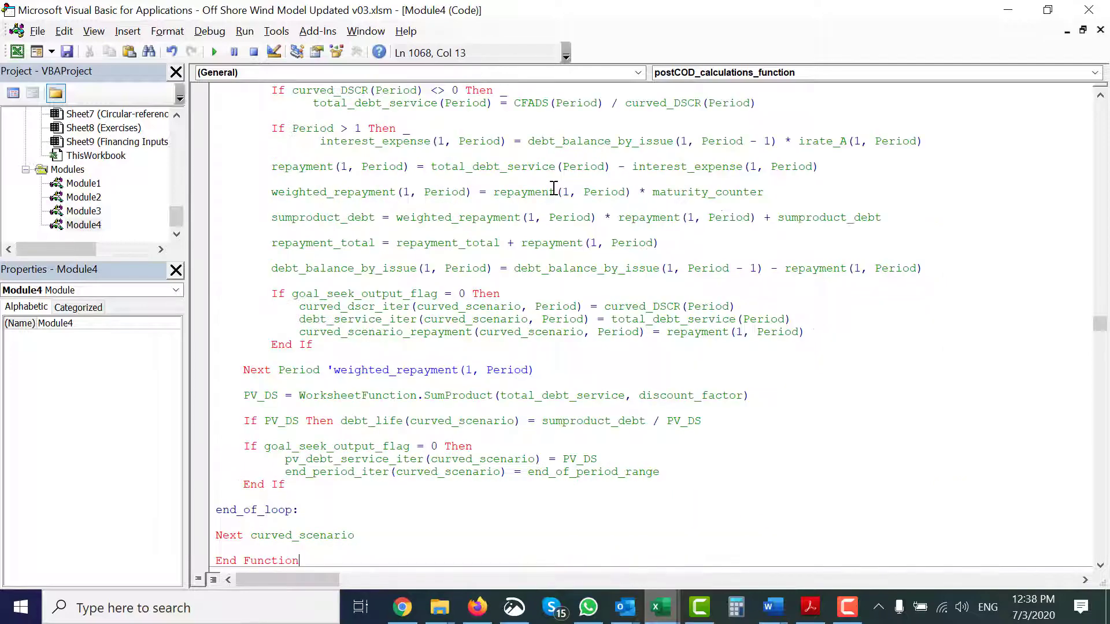
{"action": "key", "text": "Page_Down"}
{"action": "key", "text": "Page_Down"}
{"action": "key", "text": "Page_Down"}
{"action": "key", "text": "Page_Down"}
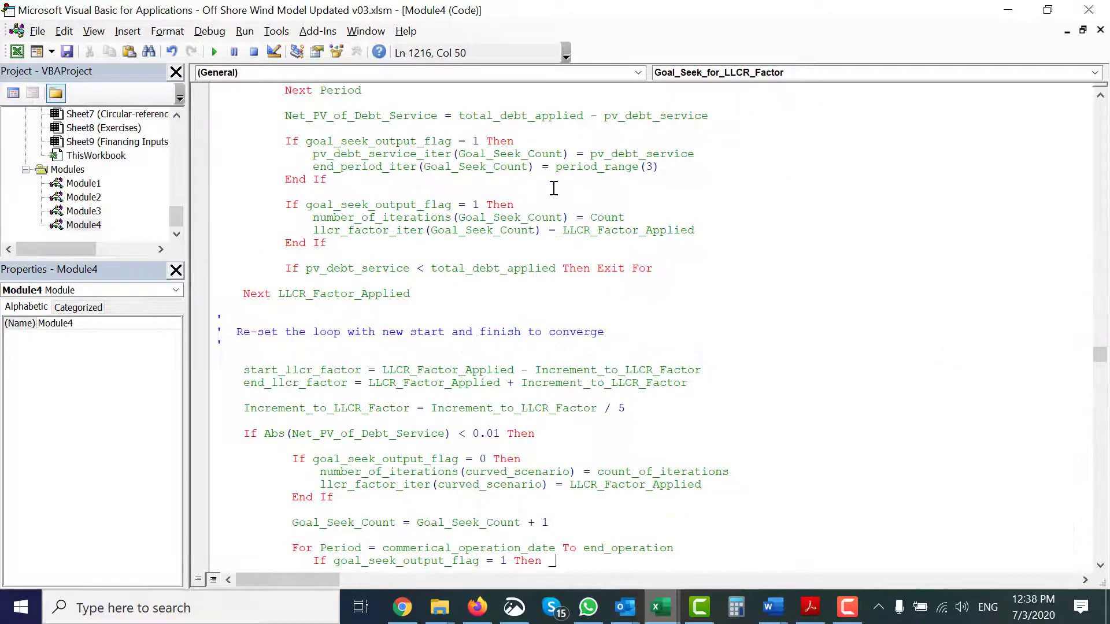
{"action": "key", "text": "Page_Down"}
{"action": "key", "text": "Page_Down"}
{"action": "key", "text": "Page_Down"}
{"action": "key", "text": "Page_Up"}
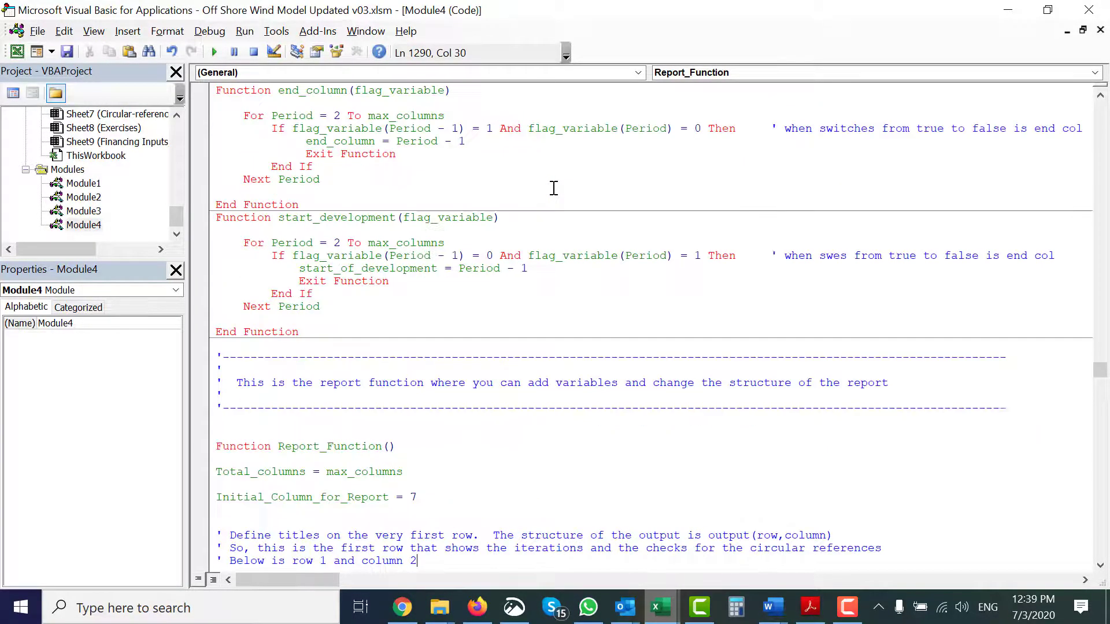
- Examine the start of Report_Function, covering the maximum iterations output, period and date labels, and the Circular Reference Outputs heading
{"action": "key", "text": "Page_Down"}
{"action": "key", "text": "Down"}
{"action": "key", "text": "Down"}
{"action": "key", "text": "Down"}
{"action": "key", "text": "Down"}
{"action": "key", "text": "Down"}
{"action": "key", "text": "Down"}
{"action": "key", "text": "Down"}
{"action": "key", "text": "Down"}
{"action": "key", "text": "Down"}
{"action": "key", "text": "Down"}
{"action": "key", "text": "Down"}
{"action": "key", "text": "Down"}
{"action": "key", "text": "Down"}
{"action": "key", "text": "Down"}
{"action": "key", "text": "Down"}
{"action": "key", "text": "Down"}
{"action": "key", "text": "Down"}
{"action": "key", "text": "Down"}
{"action": "key", "text": "Down"}
{"action": "key", "text": "Down"}
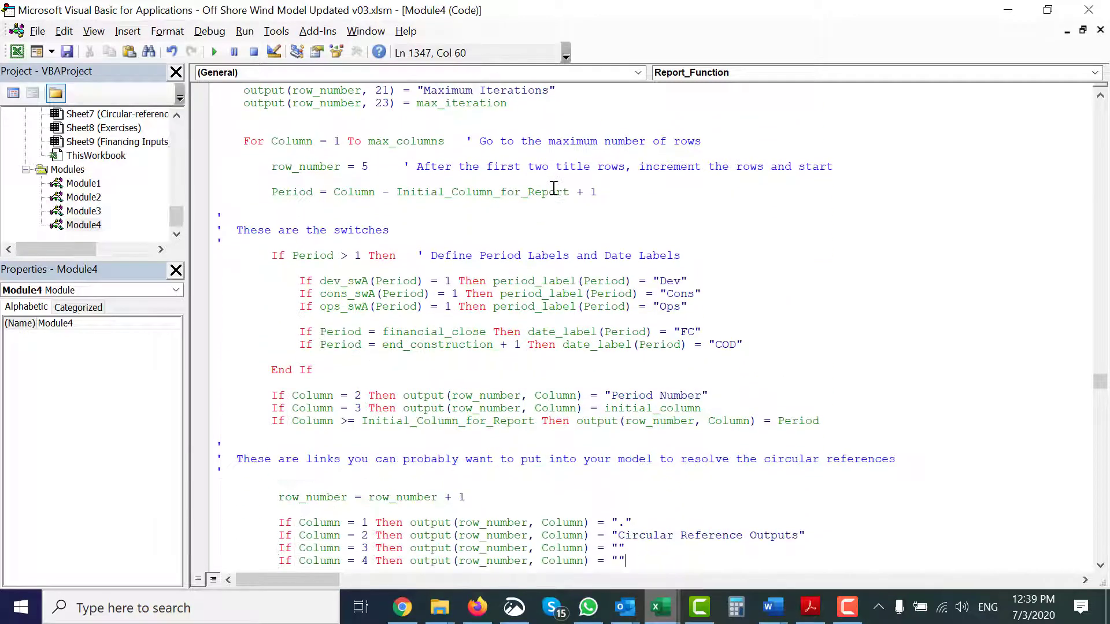
{"action": "key", "text": "Down"}
{"action": "key", "text": "Down"}
{"action": "key", "text": "Down"}
{"action": "key", "text": "Down"}
{"action": "key", "text": "Down"}
{"action": "key", "text": "Down"}
{"action": "key", "text": "Down"}
{"action": "key", "text": "Down"}
{"action": "key", "text": "Down"}
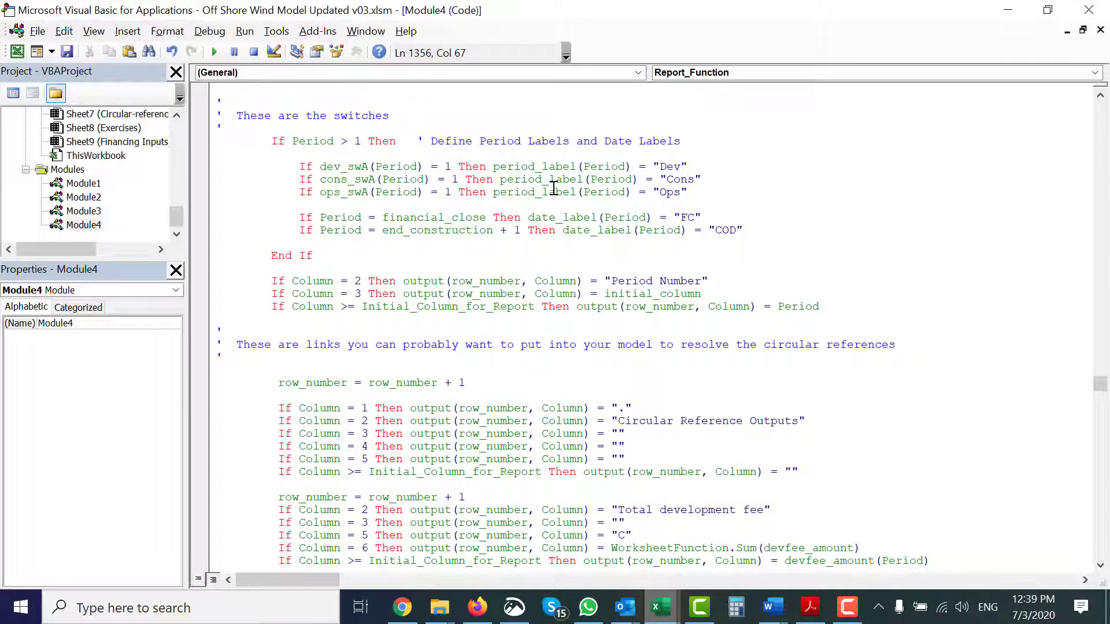
- Examine the circular output rows for IDC, fees, DSRA pre-funding and total funding needs, plus the only_circular_outputs skip and the label rows
{"action": "key", "text": "Down"}
{"action": "key", "text": "Down"}
{"action": "key", "text": "Down"}
{"action": "key", "text": "Down"}
{"action": "key", "text": "Down"}
{"action": "key", "text": "Down"}
{"action": "key", "text": "Down"}
{"action": "key", "text": "Down"}
{"action": "key", "text": "Down"}
{"action": "key", "text": "Down"}
{"action": "key", "text": "Down"}
{"action": "key", "text": "Down"}
{"action": "key", "text": "Down"}
{"action": "key", "text": "Down"}
{"action": "key", "text": "Down"}
{"action": "key", "text": "Down"}
{"action": "key", "text": "Down"}
{"action": "key", "text": "Down"}
{"action": "key", "text": "Down"}
{"action": "key", "text": "Down"}
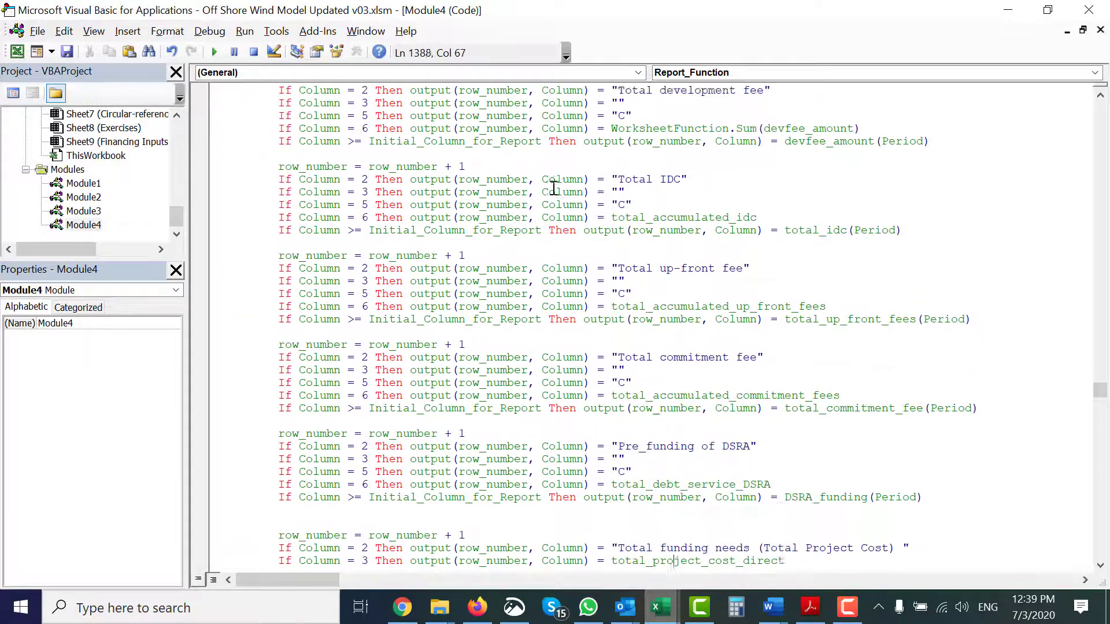
{"action": "key", "text": "Down"}
{"action": "key", "text": "Down"}
{"action": "key", "text": "Down"}
{"action": "key", "text": "Down"}
{"action": "key", "text": "Down"}
{"action": "key", "text": "Down"}
{"action": "key", "text": "Down"}
{"action": "key", "text": "Down"}
{"action": "key", "text": "Down"}
{"action": "key", "text": "Down"}
{"action": "key", "text": "Down"}
{"action": "key", "text": "Down"}
{"action": "key", "text": "Down"}
{"action": "key", "text": "Down"}
{"action": "key", "text": "Down"}
{"action": "key", "text": "Down"}
{"action": "key", "text": "Down"}
{"action": "key", "text": "Down"}
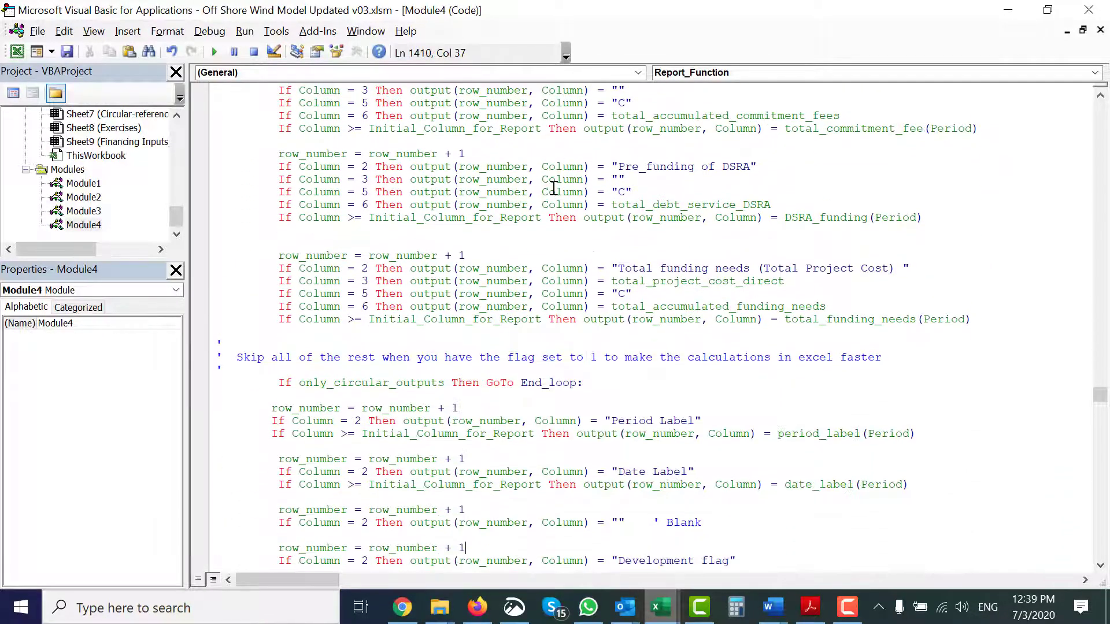
- Remove one leading space from the "If only_circular_outputs Then GoTo End_loop:" line to align it with the row_number line below
{"action": "key", "text": "Up"}
{"action": "key", "text": "Up"}
{"action": "key", "text": "Up"}
{"action": "key", "text": "Up"}
{"action": "key", "text": "Up"}
{"action": "key", "text": "Up"}
{"action": "key", "text": "Up"}
{"action": "key", "text": "Up"}
{"action": "key", "text": "Up"}
{"action": "key", "text": "Up"}
{"action": "key", "text": "Up"}
{"action": "key", "text": "Up"}
{"action": "key", "text": "Up"}
{"action": "key", "text": "Up"}
{"action": "key", "text": "Up"}
{"action": "key", "text": "Up"}
{"action": "key", "text": "Down"}
{"action": "key", "text": "Down"}
{"action": "key", "text": "Down"}
{"action": "key", "text": "Down"}
{"action": "key", "text": "End"}
{"action": "key", "text": "Down"}
{"action": "key", "text": "Home"}
{"action": "key", "text": "Up"}
{"action": "key", "text": "Delete"}
{"action": "key", "text": "Down"}
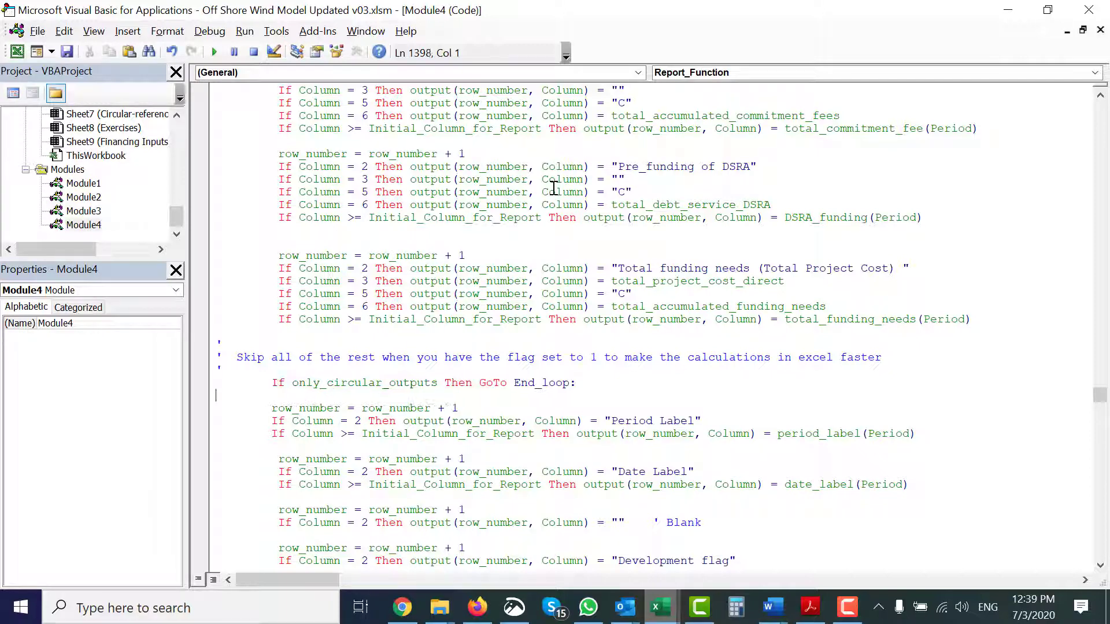
- Insert two blank lines between the only_circular_outputs check and the Period Label row code
{"action": "key", "text": "Return"}
{"action": "key", "text": "Return"}
{"action": "key", "text": "Up"}
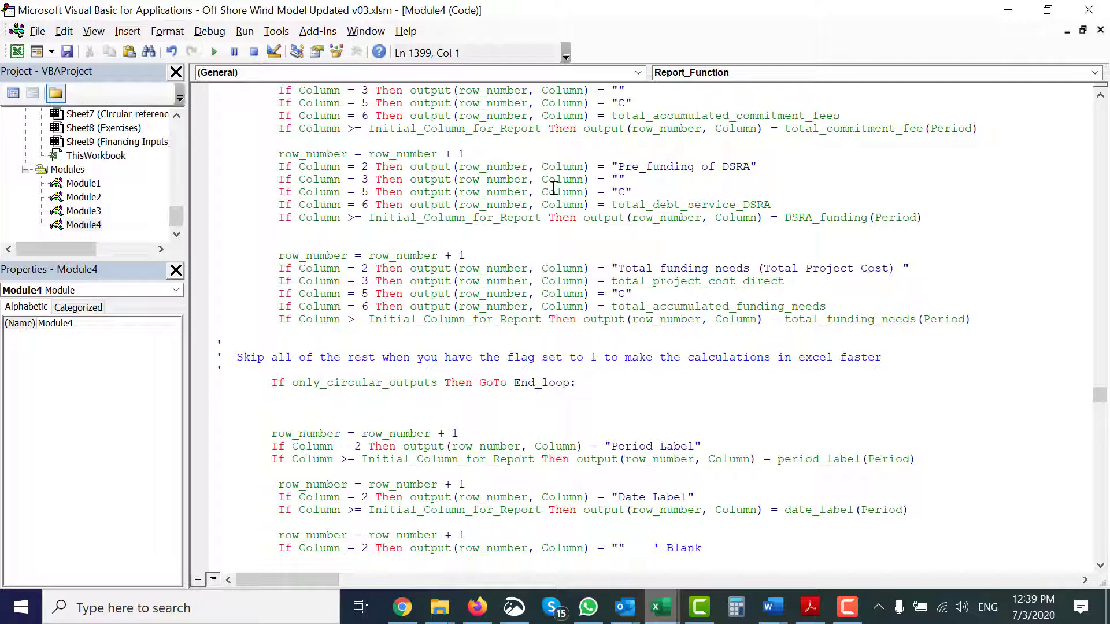
- Examine the circular output rows in Report_Function back up to the Circular Reference Outputs heading and the period and date label definitions
{"action": "key", "text": "Up"}
{"action": "key", "text": "Up"}
{"action": "key", "text": "Up"}
{"action": "key", "text": "Up"}
{"action": "key", "text": "Up"}
{"action": "key", "text": "Up"}
{"action": "key", "text": "Up"}
{"action": "key", "text": "Up"}
{"action": "key", "text": "Up"}
{"action": "key", "text": "Up"}
{"action": "key", "text": "Up"}
{"action": "key", "text": "Up"}
{"action": "key", "text": "Up"}
{"action": "key", "text": "Up"}
{"action": "key", "text": "Up"}
{"action": "key", "text": "Up"}
{"action": "key", "text": "Up"}
{"action": "key", "text": "Up"}
{"action": "key", "text": "Up"}
{"action": "key", "text": "Up"}
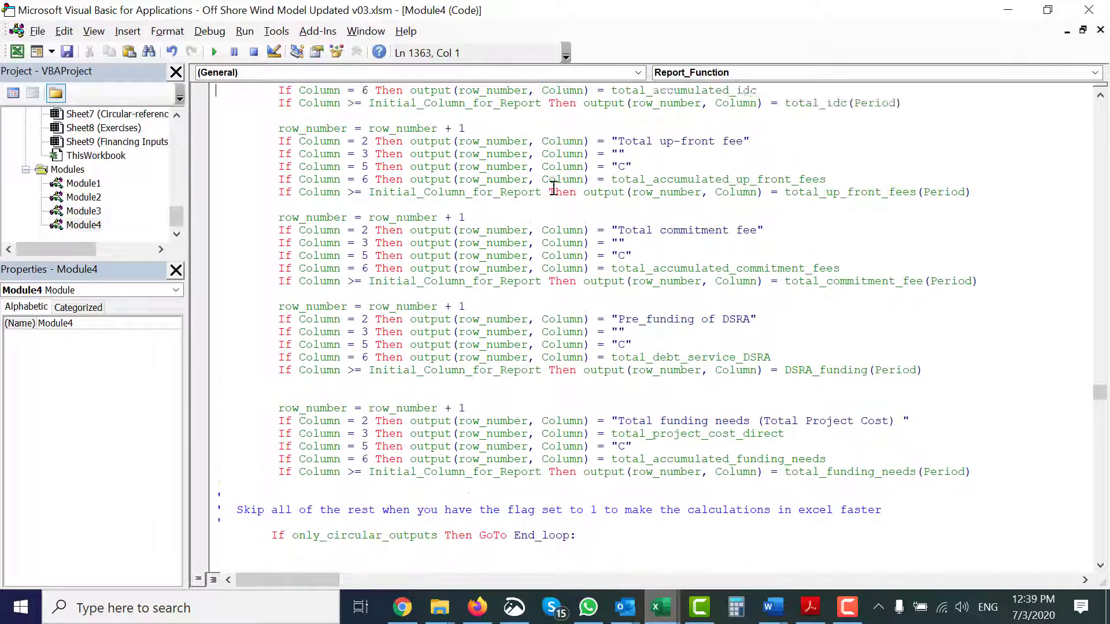
{"action": "key", "text": "Up"}
{"action": "key", "text": "Up"}
{"action": "key", "text": "Up"}
{"action": "key", "text": "Up"}
{"action": "key", "text": "Up"}
{"action": "key", "text": "Up"}
{"action": "key", "text": "Up"}
{"action": "key", "text": "Up"}
{"action": "key", "text": "Up"}
{"action": "key", "text": "Up"}
{"action": "key", "text": "Up"}
{"action": "key", "text": "Up"}
{"action": "key", "text": "Up"}
{"action": "key", "text": "Up"}
{"action": "key", "text": "Up"}
{"action": "key", "text": "Up"}
{"action": "key", "text": "Up"}
{"action": "key", "text": "Up"}
{"action": "key", "text": "Up"}
{"action": "key", "text": "Up"}
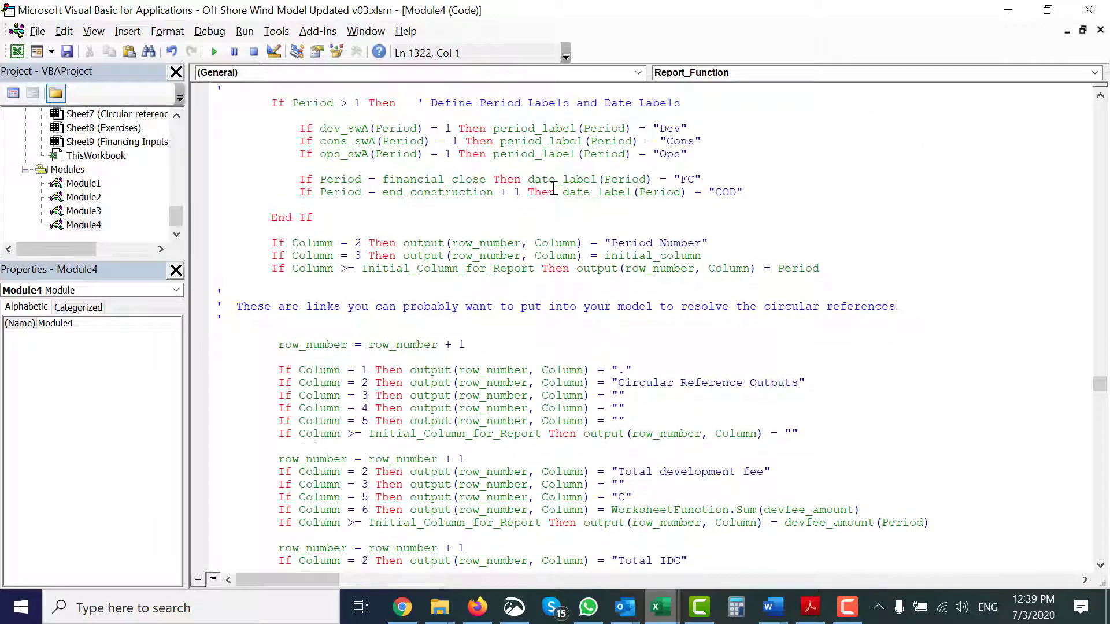
{"action": "key", "text": "Up"}
{"action": "key", "text": "Up"}
{"action": "key", "text": "Up"}
{"action": "key", "text": "Up"}
{"action": "key", "text": "Page_Down"}
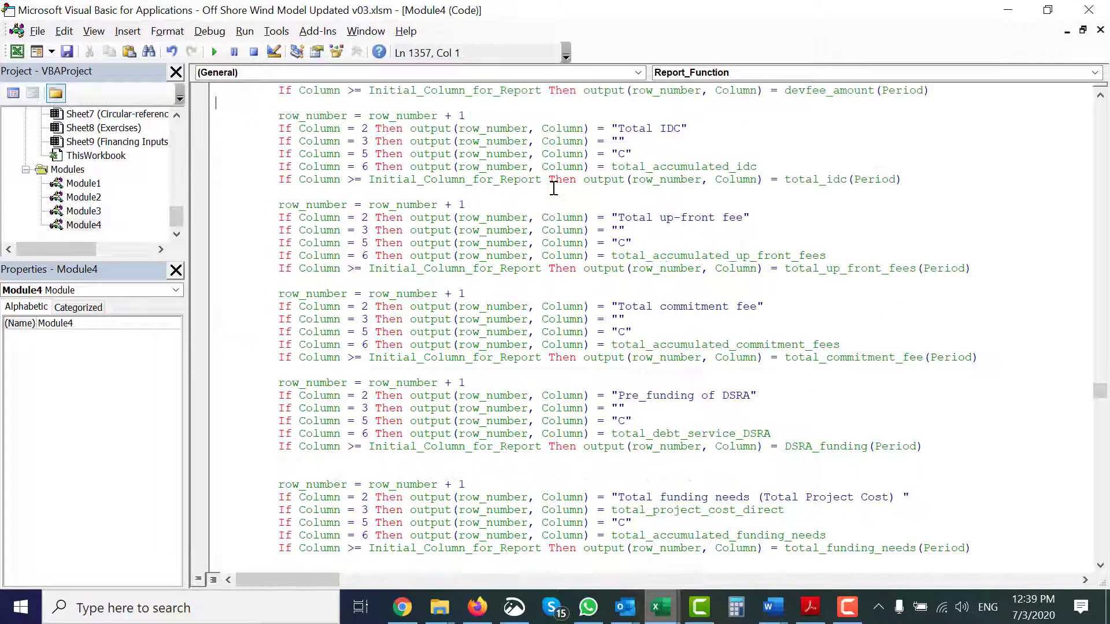
- Copy the two-line blank-row code below the Date Label block to the gap between the only_circular_outputs check and Period Label, trimming the surplus line
{"action": "key", "text": "Page_Down"}
{"action": "key", "text": "Down"}
{"action": "key", "text": "Down"}
{"action": "key", "text": "Down"}
{"action": "key", "text": "Down"}
{"action": "key", "text": "Down"}
{"action": "key", "text": "Down"}
{"action": "key", "text": "Down"}
{"action": "key", "text": "Down"}
{"action": "key", "text": "Down"}
{"action": "key", "text": "Down"}
{"action": "key", "text": "Down"}
{"action": "key", "text": "Down"}
{"action": "key", "text": "Down"}
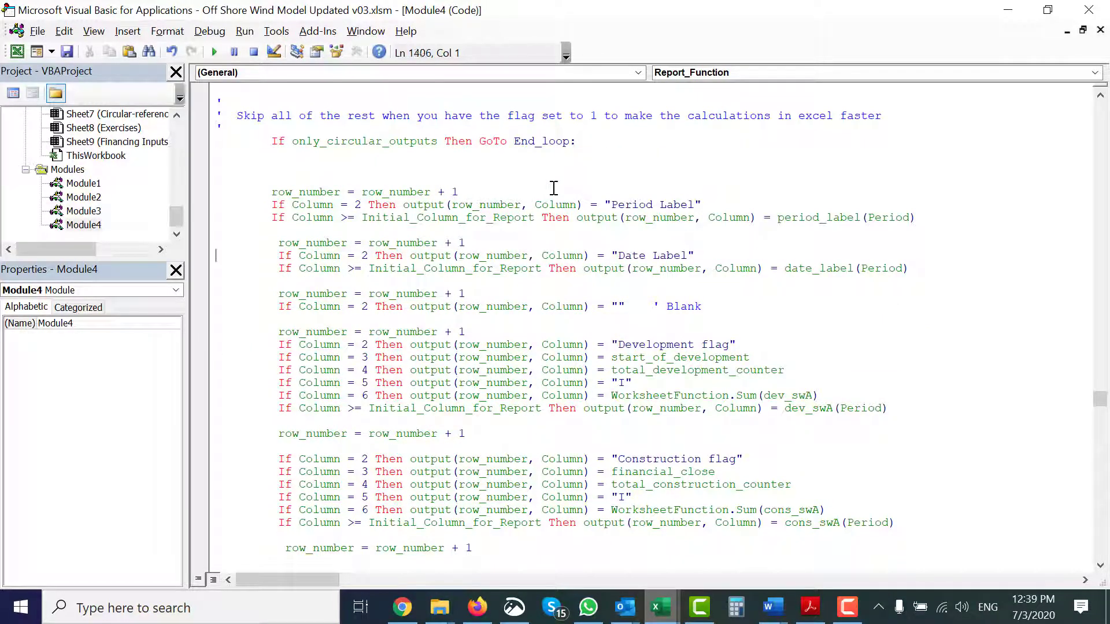
{"action": "key", "text": "shift+Down"}
{"action": "key", "text": "shift+Down"}
{"action": "key", "text": "ctrl+c"}
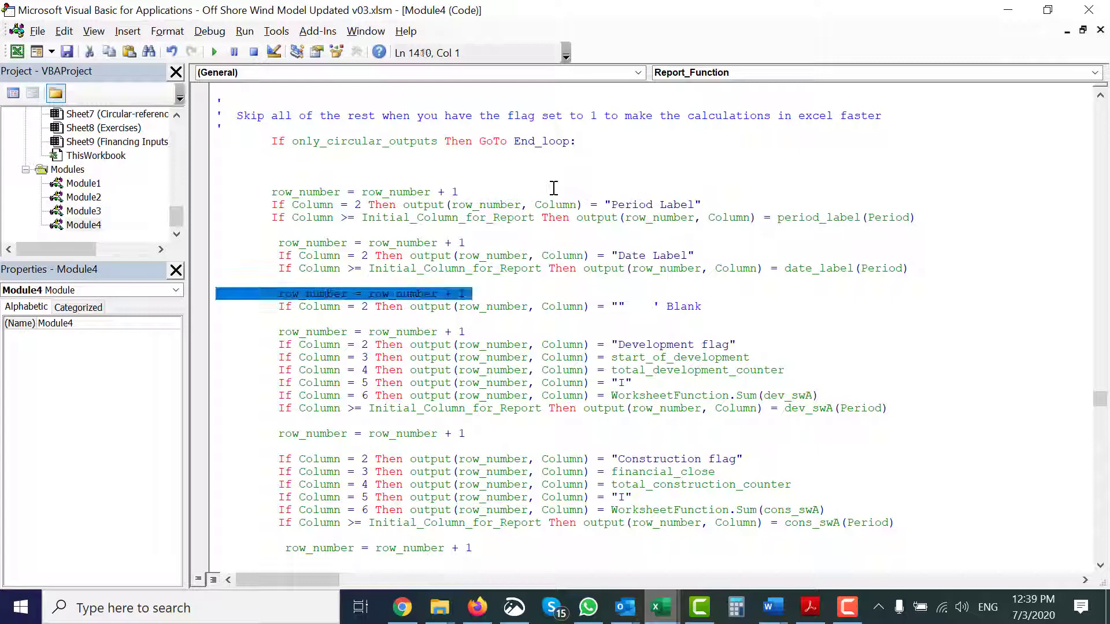
{"action": "key", "text": "Up"}
{"action": "key", "text": "Up"}
{"action": "key", "text": "Up"}
{"action": "key", "text": "Up"}
{"action": "key", "text": "Up"}
{"action": "key", "text": "Up"}
{"action": "key", "text": "Up"}
{"action": "key", "text": "Up"}
{"action": "key", "text": "Up"}
{"action": "key", "text": "Up"}
{"action": "key", "text": "Up"}
{"action": "key", "text": "Up"}
{"action": "key", "text": "Up"}
{"action": "key", "text": "Up"}
{"action": "key", "text": "Up"}
{"action": "key", "text": "Up"}
{"action": "key", "text": "Up"}
{"action": "key", "text": "Up"}
{"action": "key", "text": "Up"}
{"action": "key", "text": "Up"}
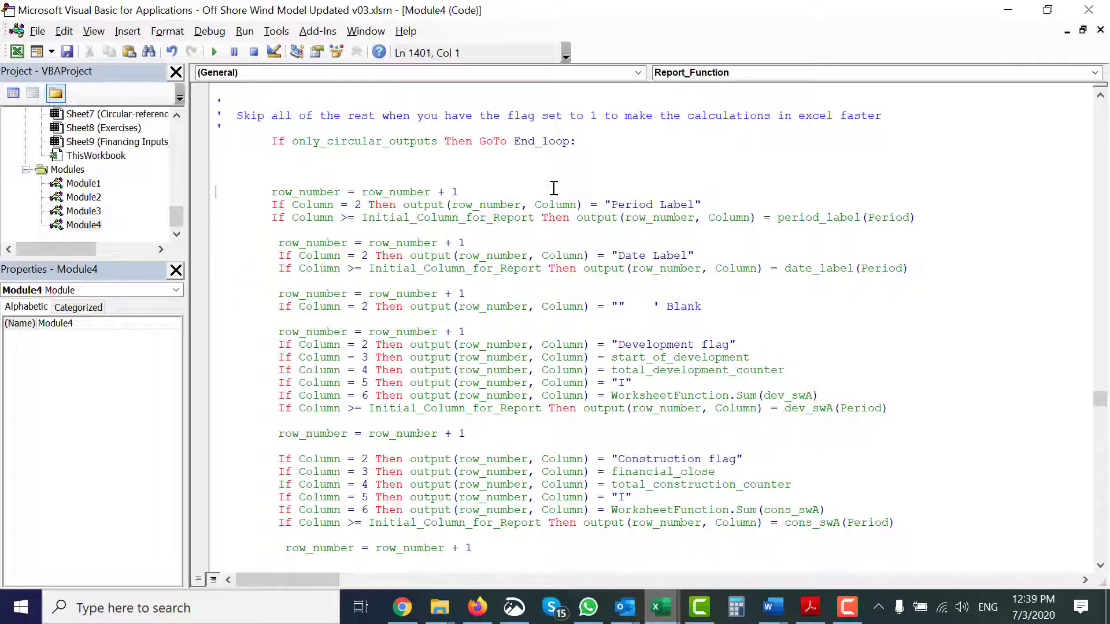
{"action": "key", "text": "Down"}
{"action": "key", "text": "Down"}
{"action": "key", "text": "Down"}
{"action": "key", "text": "Down"}
{"action": "key", "text": "Down"}
{"action": "key", "text": "Down"}
{"action": "key", "text": "Down"}
{"action": "key", "text": "Down"}
{"action": "key", "text": "Down"}
{"action": "key", "text": "Down"}
{"action": "key", "text": "Down"}
{"action": "key", "text": "Down"}
{"action": "key", "text": "Down"}
{"action": "key", "text": "Down"}
{"action": "key", "text": "Down"}
{"action": "key", "text": "Down"}
{"action": "key", "text": "Down"}
{"action": "key", "text": "Down"}
{"action": "key", "text": "Down"}
{"action": "key", "text": "Down"}
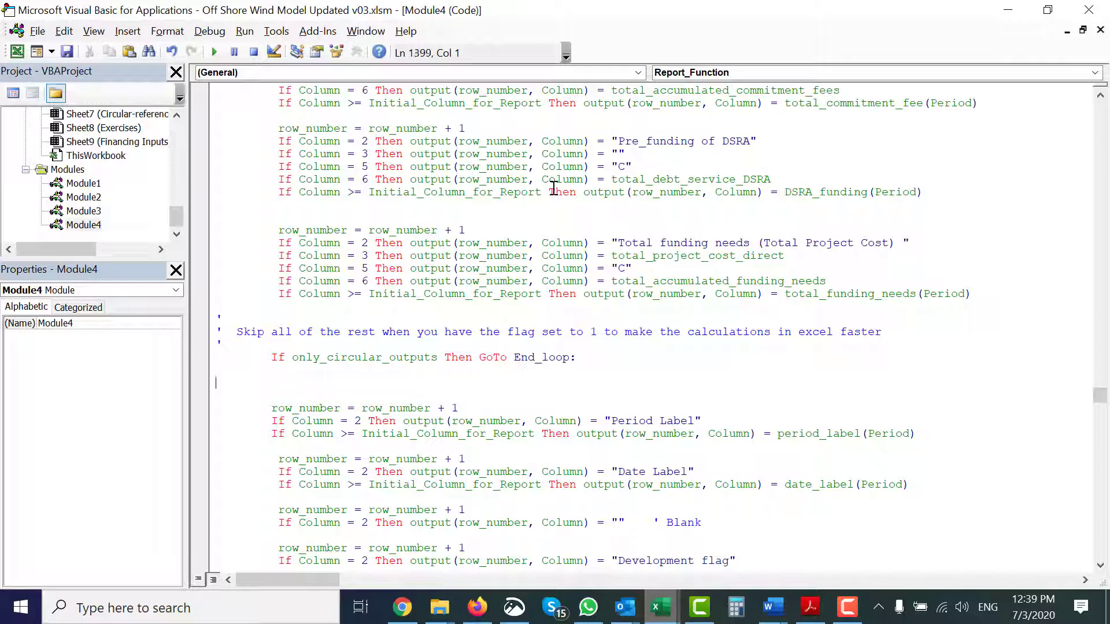
{"action": "key", "text": "ctrl+v"}
{"action": "key", "text": "Down"}
{"action": "key", "text": "BackSpace"}
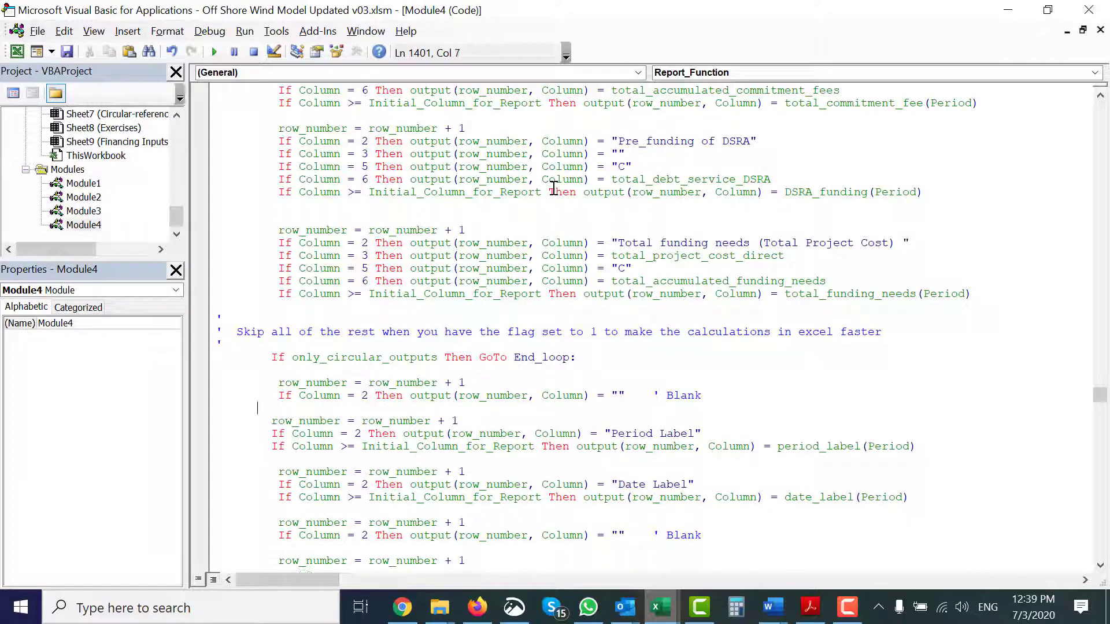
{"action": "key", "text": "Up"}
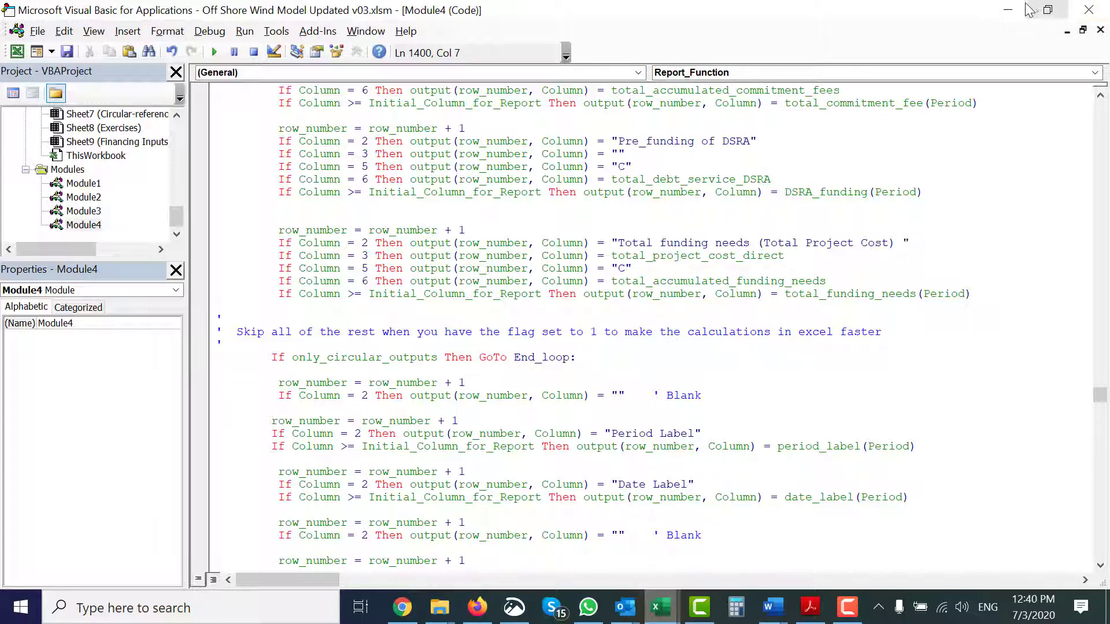
- Switch to the Excel workbook and recalculate it with the UDF Output sheet open
{"action": "left_click", "coordinate": [1008, 10]}
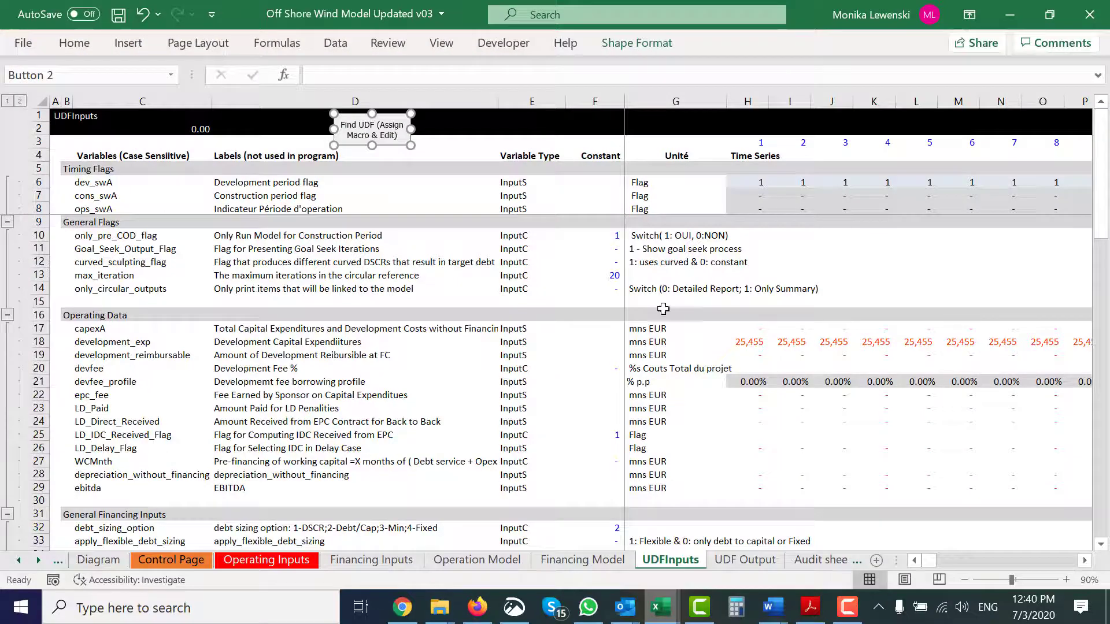
{"action": "left_click", "coordinate": [741, 341]}
{"action": "key", "text": "ctrl+Page_Down"}
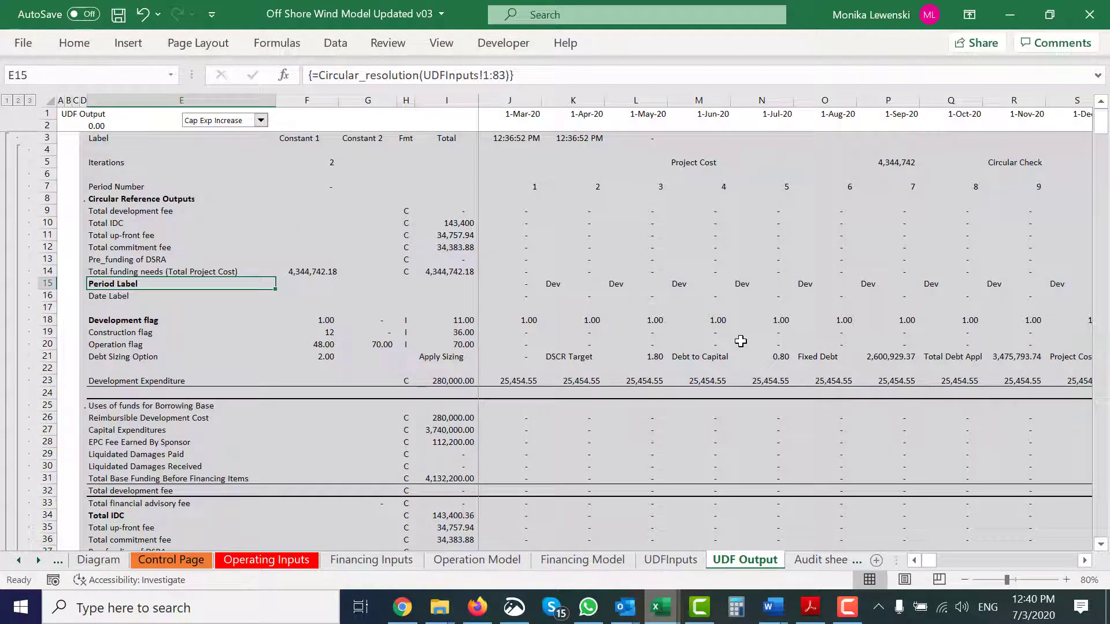
{"action": "left_click", "coordinate": [628, 440]}
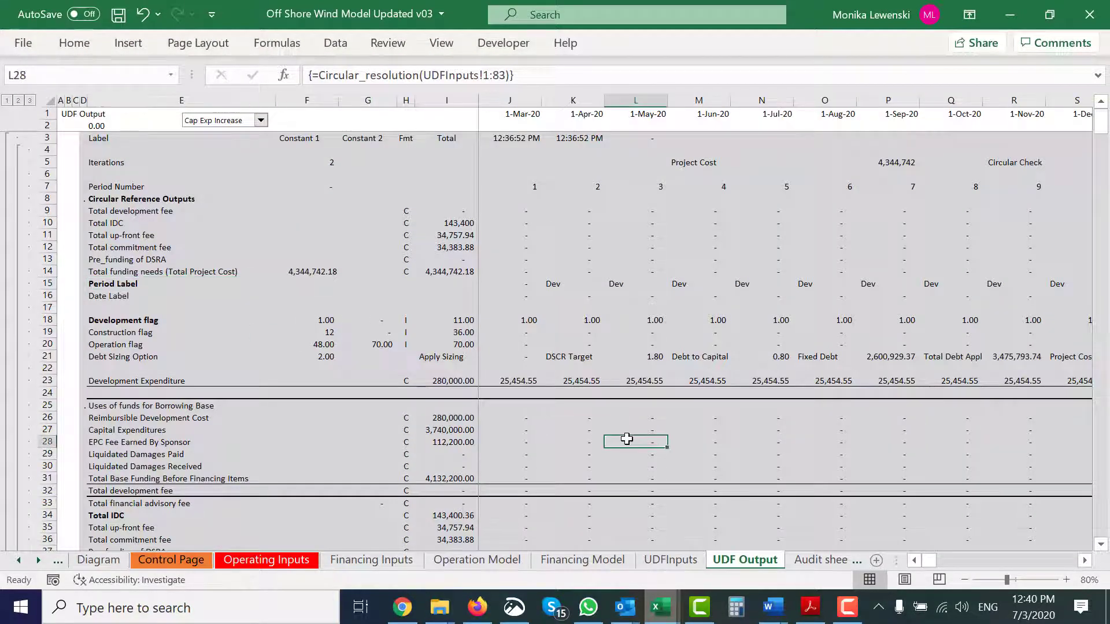
{"action": "left_click", "coordinate": [277, 42]}
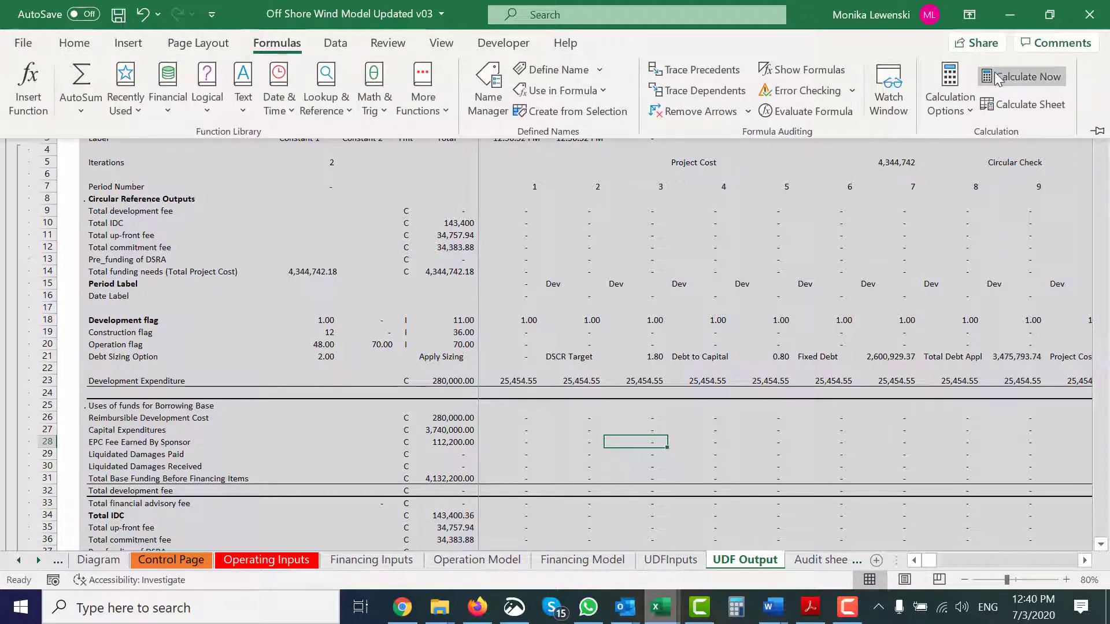
{"action": "left_click", "coordinate": [1022, 77]}
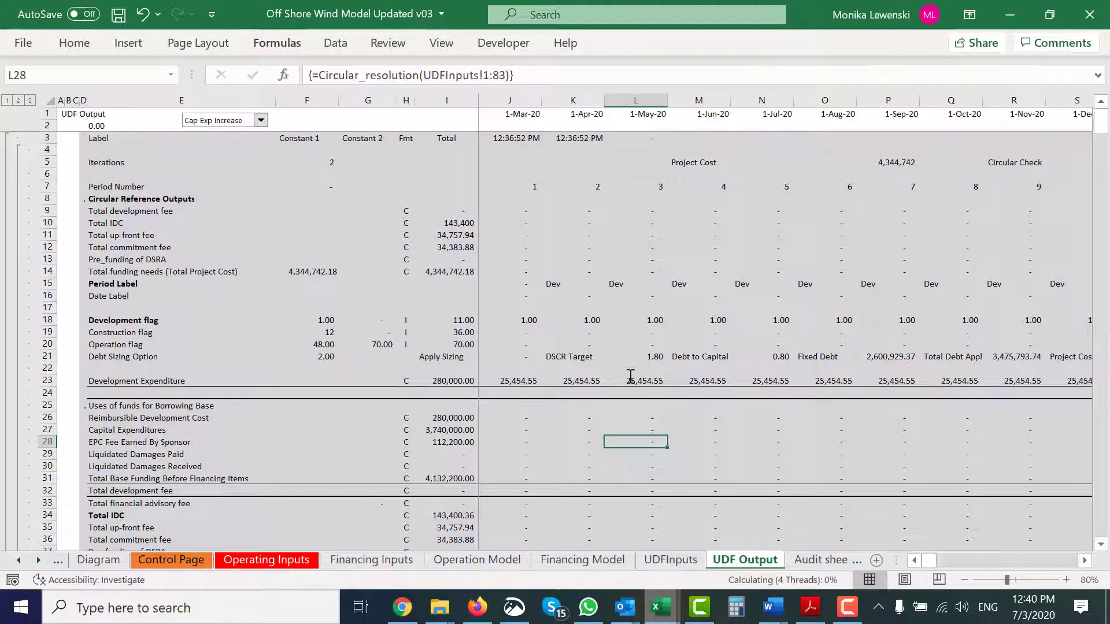
- Check the recalculated Circular Reference Outputs block on UDF Output, including its heading, totals and the spacing before Period Label
{"action": "left_click", "coordinate": [310, 307]}
{"action": "key", "text": "Left"}
{"action": "key", "text": "Left"}
{"action": "key", "text": "Up"}
{"action": "key", "text": "Up"}
{"action": "key", "text": "Up"}
{"action": "key", "text": "Up"}
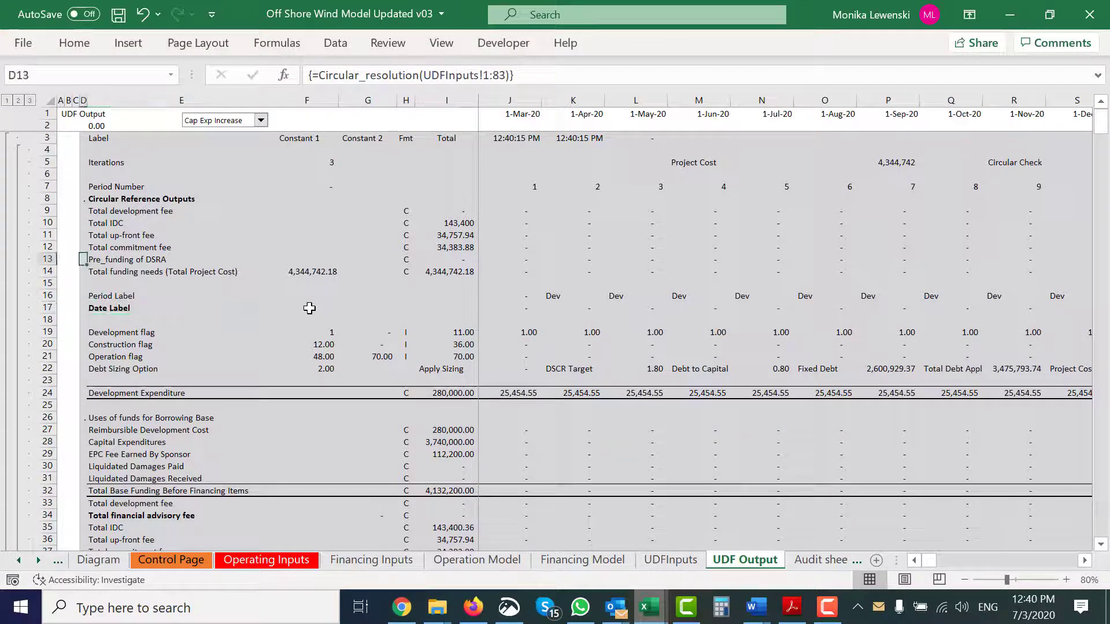
{"action": "key", "text": "Right"}
{"action": "key", "text": "Right"}
{"action": "key", "text": "Right"}
{"action": "key", "text": "Right"}
{"action": "key", "text": "Up"}
{"action": "key", "text": "Up"}
{"action": "key", "text": "Right"}
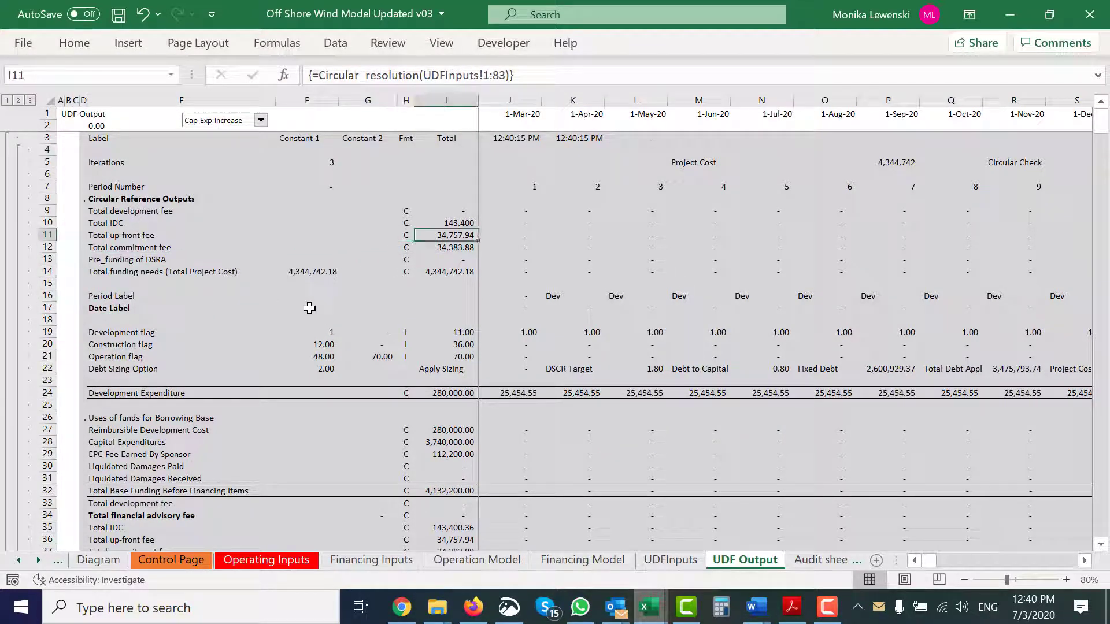
{"action": "key", "text": "Up"}
{"action": "key", "text": "Up"}
{"action": "key", "text": "Left"}
{"action": "key", "text": "Left"}
{"action": "key", "text": "Left"}
{"action": "key", "text": "Left"}
{"action": "key", "text": "Left"}
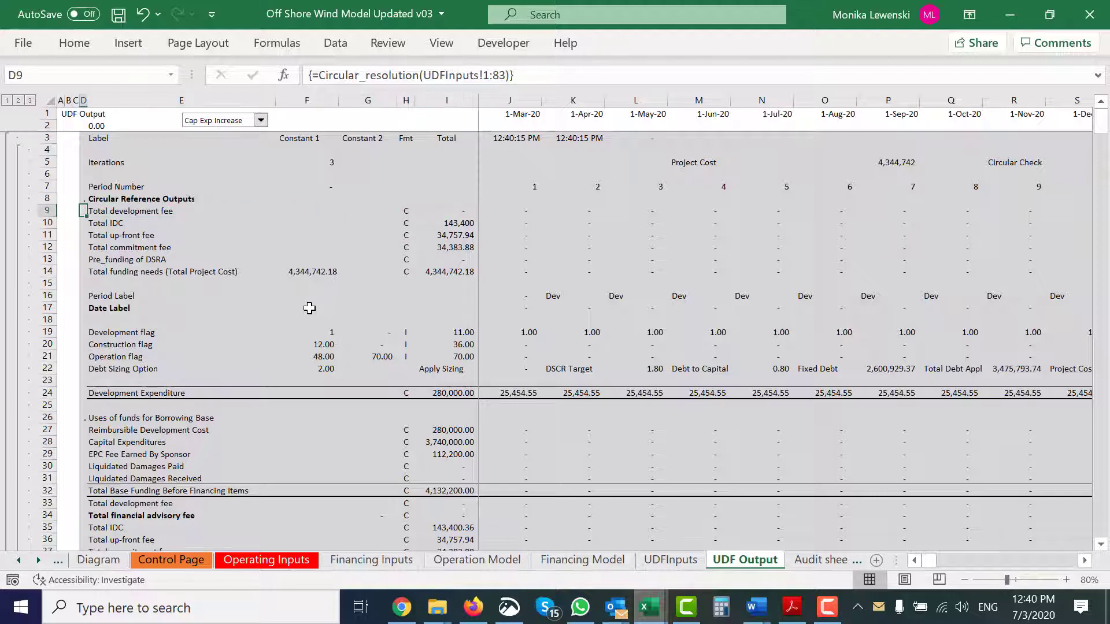
{"action": "key", "text": "Up"}
{"action": "key", "text": "Right"}
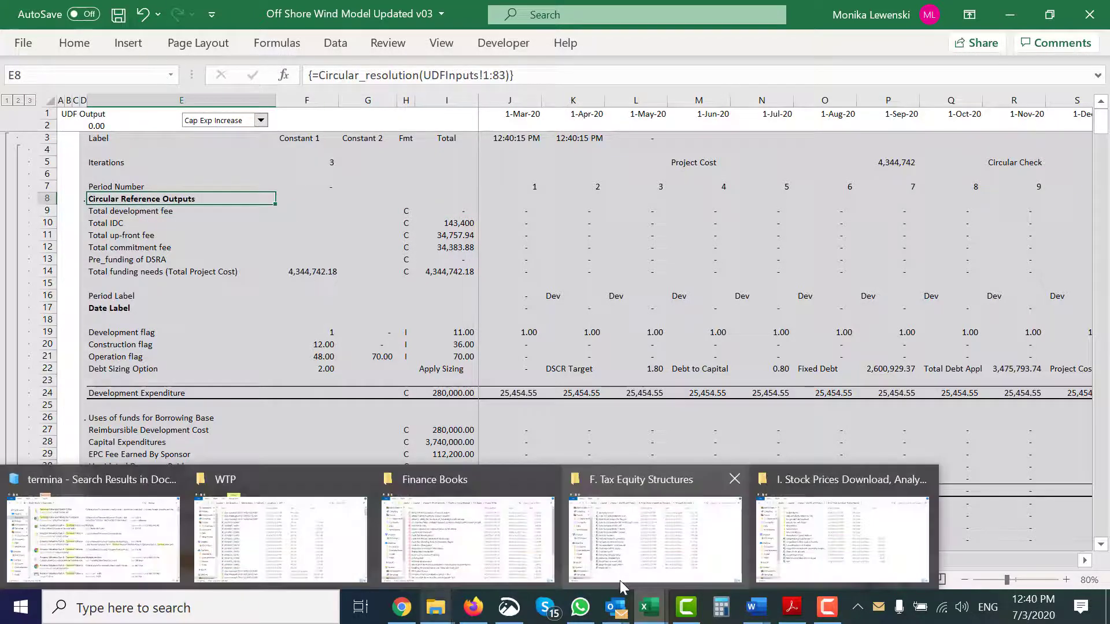
- Switch to the Visual Basic editor and highlight the two-line blank-row code above Period Label in Report_Function
{"action": "mouse_move", "coordinate": [642, 607]}
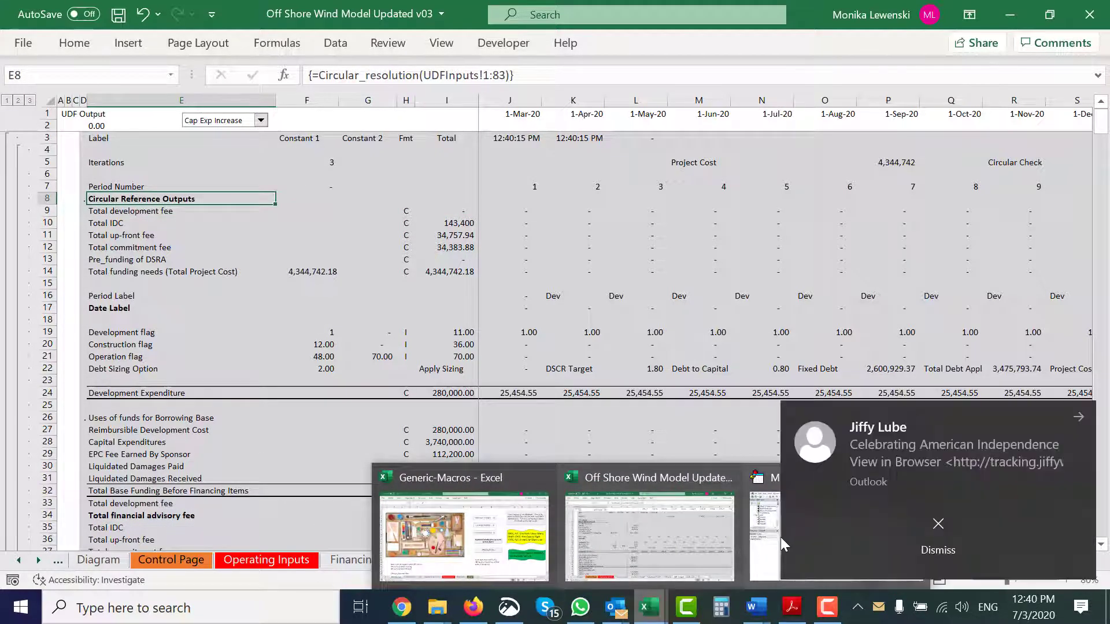
{"action": "left_click", "coordinate": [1082, 417]}
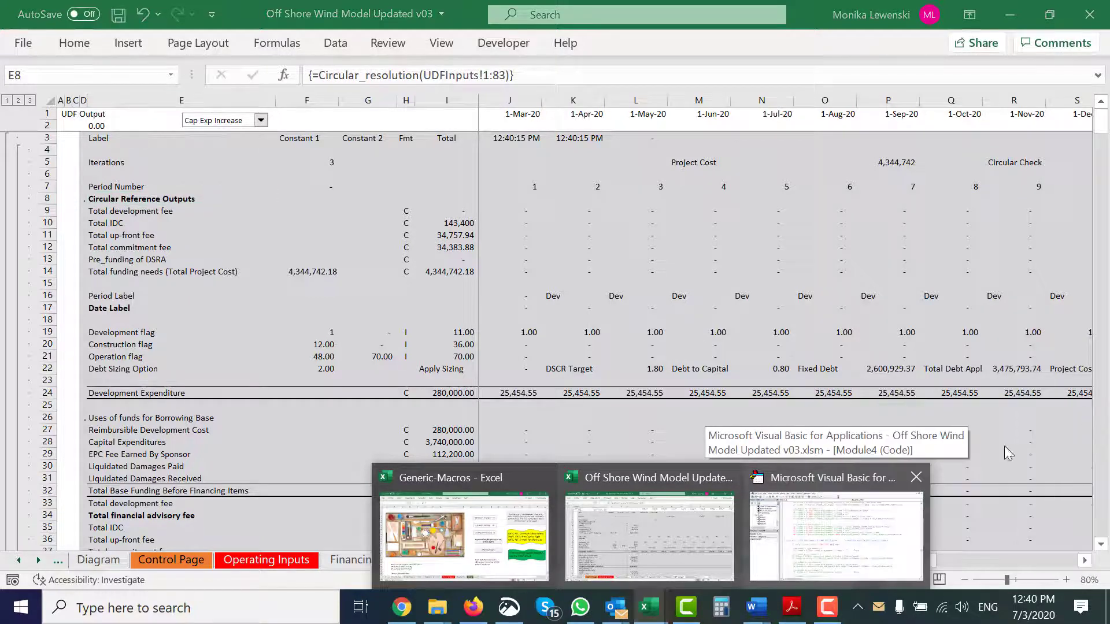
{"action": "left_click", "coordinate": [821, 529]}
{"action": "key", "text": "Up"}
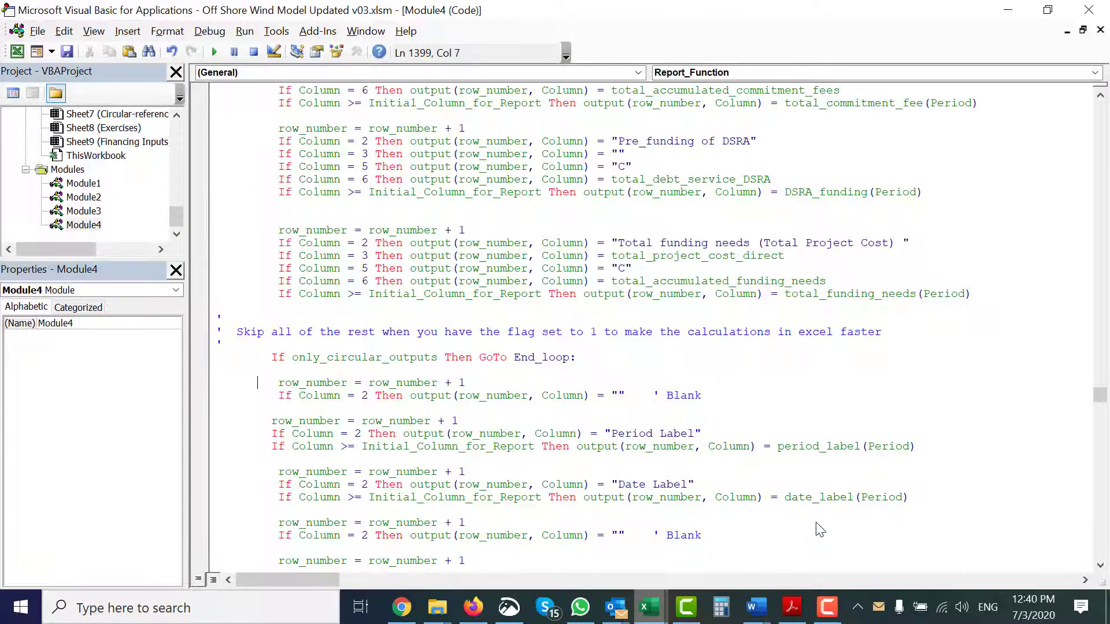
{"action": "key", "text": "Left"}
{"action": "key", "text": "Home"}
{"action": "key", "text": "shift+Down"}
{"action": "key", "text": "shift+Down"}
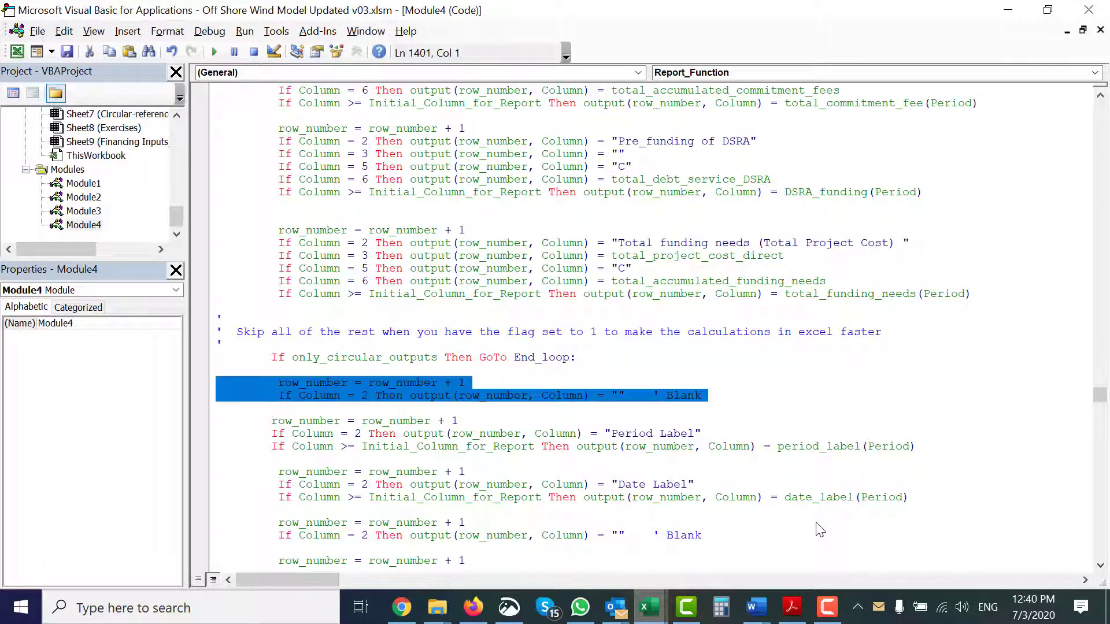
- Examine the Report_Function code from the blank row before Period Label back up to the period and date label assignments
{"action": "key", "text": "Up"}
{"action": "key", "text": "Up"}
{"action": "key", "text": "Up"}
{"action": "key", "text": "Up"}
{"action": "key", "text": "Up"}
{"action": "key", "text": "Up"}
{"action": "key", "text": "Up"}
{"action": "key", "text": "Up"}
{"action": "key", "text": "Up"}
{"action": "key", "text": "Up"}
{"action": "key", "text": "Up"}
{"action": "key", "text": "Up"}
{"action": "key", "text": "Up"}
{"action": "key", "text": "Up"}
{"action": "key", "text": "Up"}
{"action": "key", "text": "Up"}
{"action": "key", "text": "Up"}
{"action": "key", "text": "Up"}
{"action": "key", "text": "Up"}
{"action": "key", "text": "Up"}
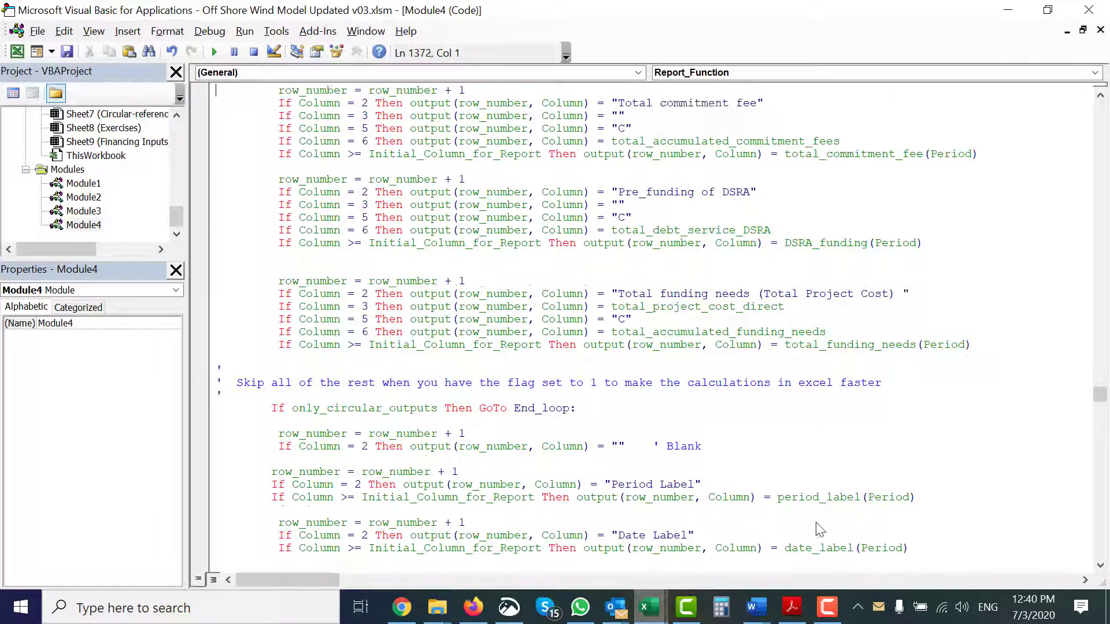
{"action": "key", "text": "Up"}
{"action": "key", "text": "Up"}
{"action": "key", "text": "Up"}
{"action": "key", "text": "Up"}
{"action": "key", "text": "Up"}
{"action": "key", "text": "Up"}
{"action": "key", "text": "Up"}
{"action": "key", "text": "Up"}
{"action": "key", "text": "Up"}
{"action": "key", "text": "Up"}
{"action": "key", "text": "Up"}
{"action": "key", "text": "Up"}
{"action": "key", "text": "Up"}
{"action": "key", "text": "Up"}
{"action": "key", "text": "Up"}
{"action": "key", "text": "Up"}
{"action": "key", "text": "Up"}
{"action": "key", "text": "Up"}
{"action": "key", "text": "Up"}
{"action": "key", "text": "Up"}
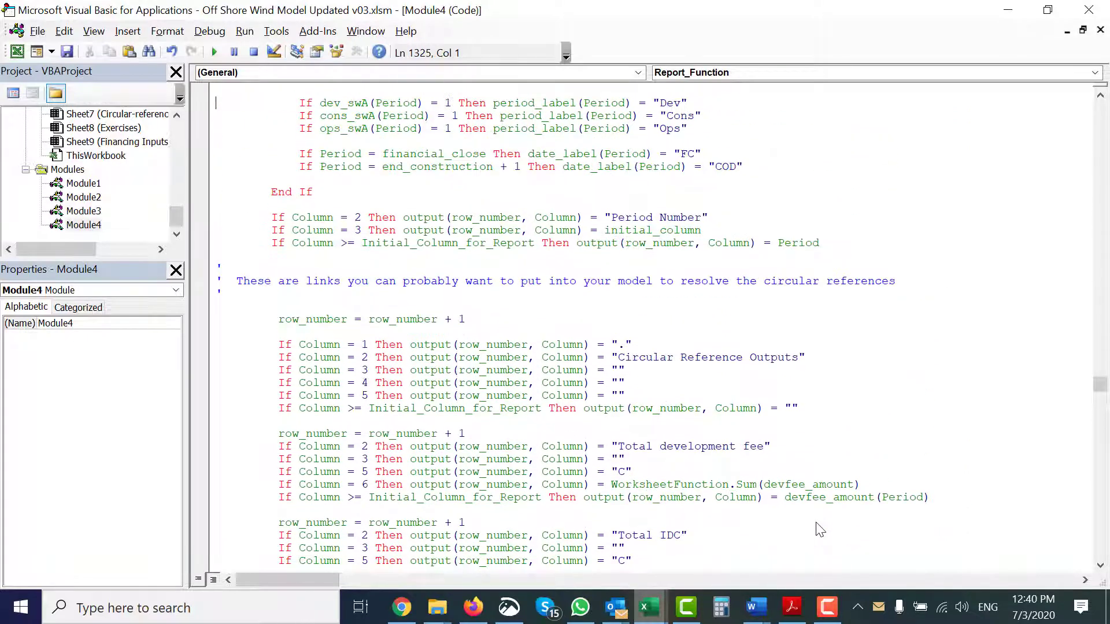
- Insert an empty line below the comment about links that resolve the circular references in Report_Function
{"action": "key", "text": "Down"}
{"action": "key", "text": "Down"}
{"action": "key", "text": "Down"}
{"action": "key", "text": "Down"}
{"action": "key", "text": "Down"}
{"action": "key", "text": "Down"}
{"action": "key", "text": "Down"}
{"action": "key", "text": "Down"}
{"action": "key", "text": "Return"}
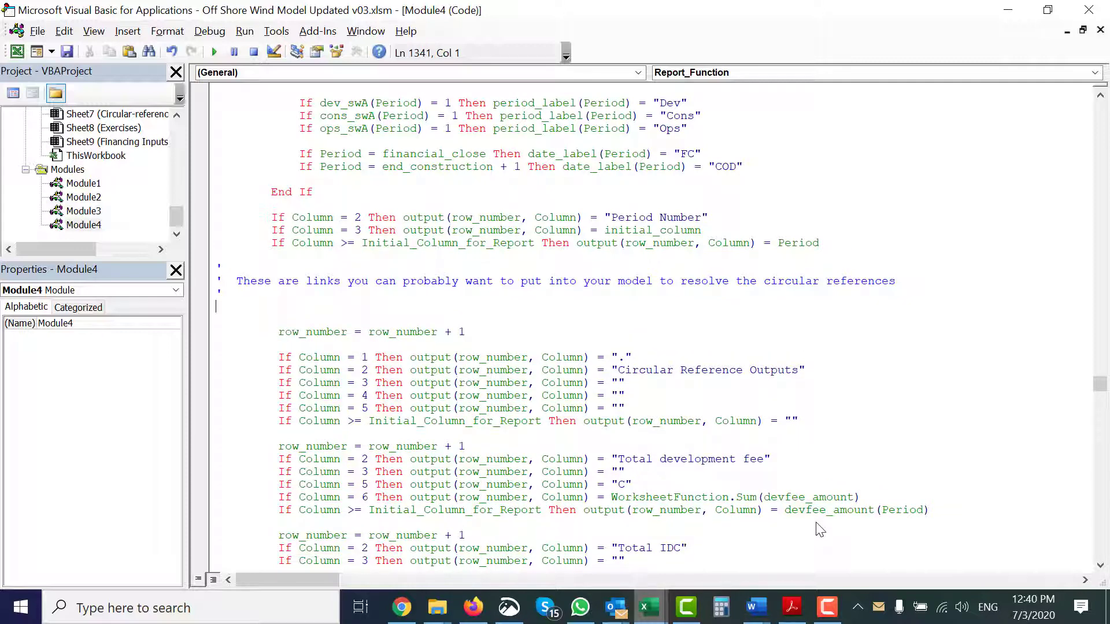
- Return to the Excel workbook and inspect the IDC Paid formulas in the Calculated and UDF columns of Financing Model
{"action": "left_click", "coordinate": [1008, 10]}
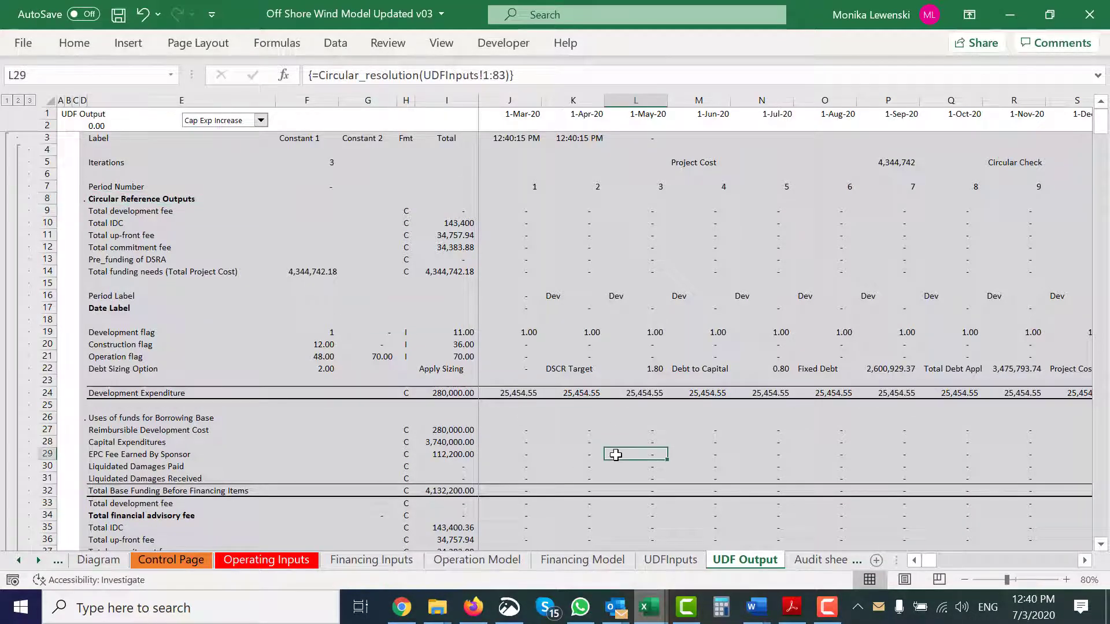
{"action": "key", "text": "Left"}
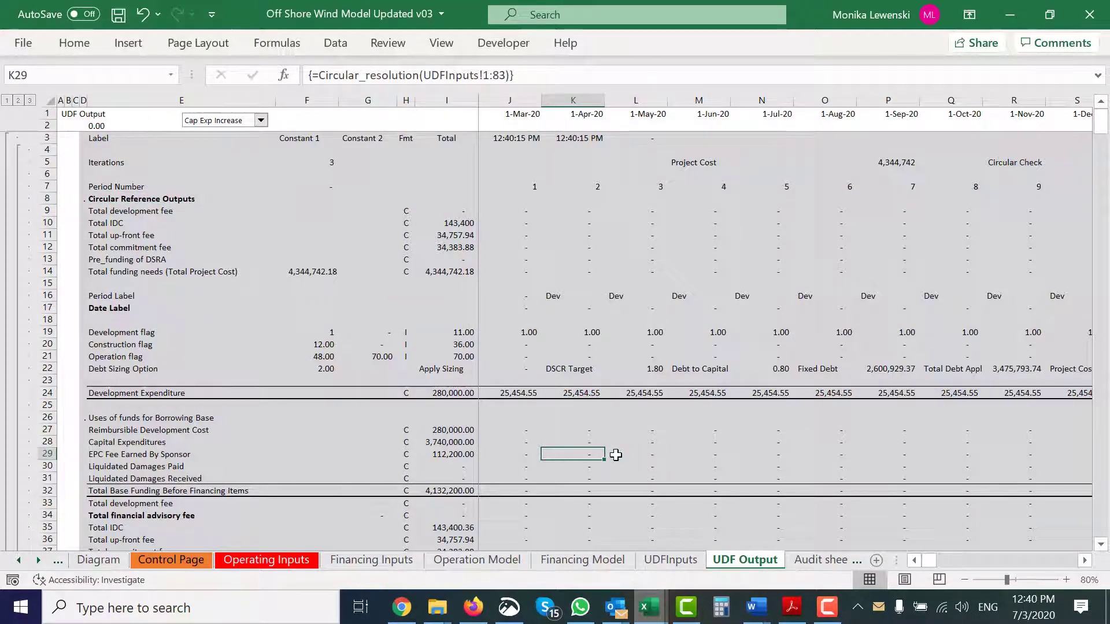
{"action": "key", "text": "ctrl+Page_Up"}
{"action": "key", "text": "ctrl+Page_Up"}
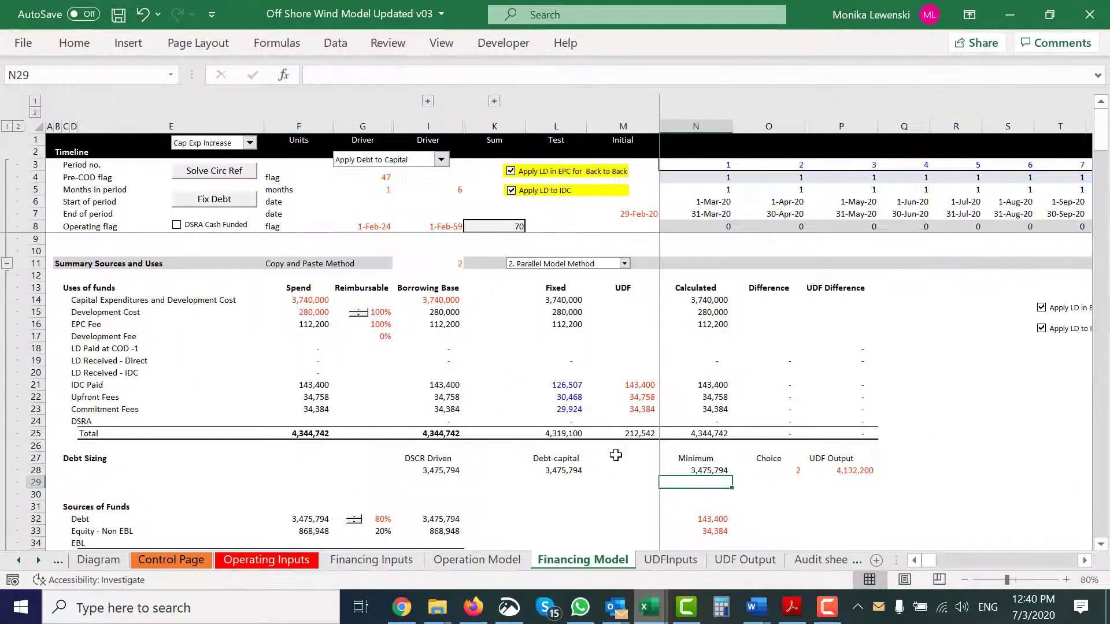
{"action": "left_click", "coordinate": [698, 385]}
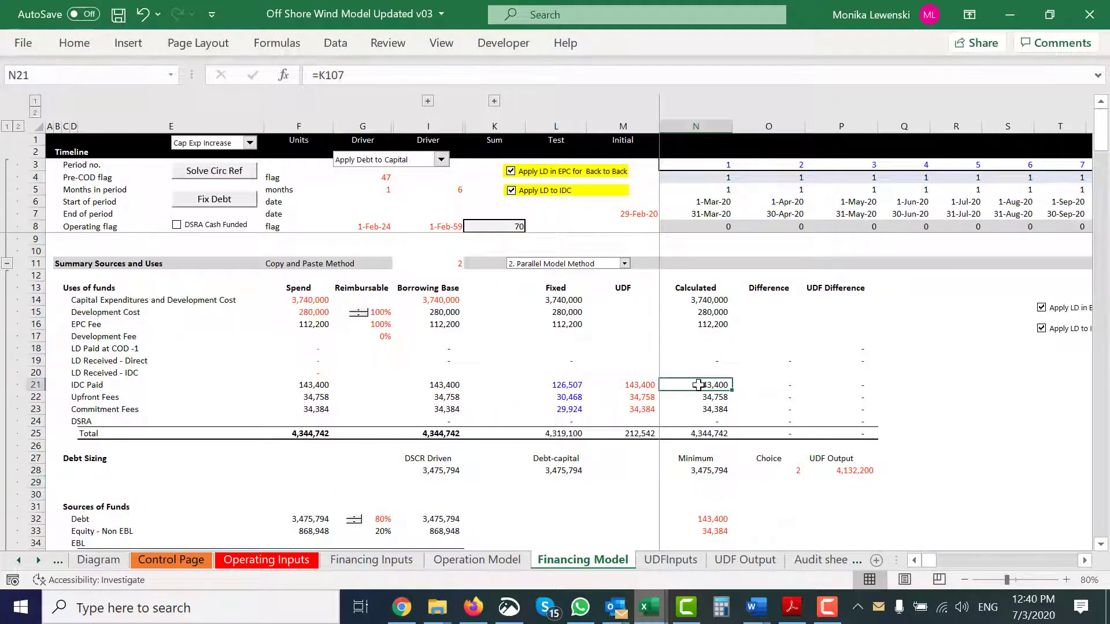
{"action": "key", "text": "Left"}
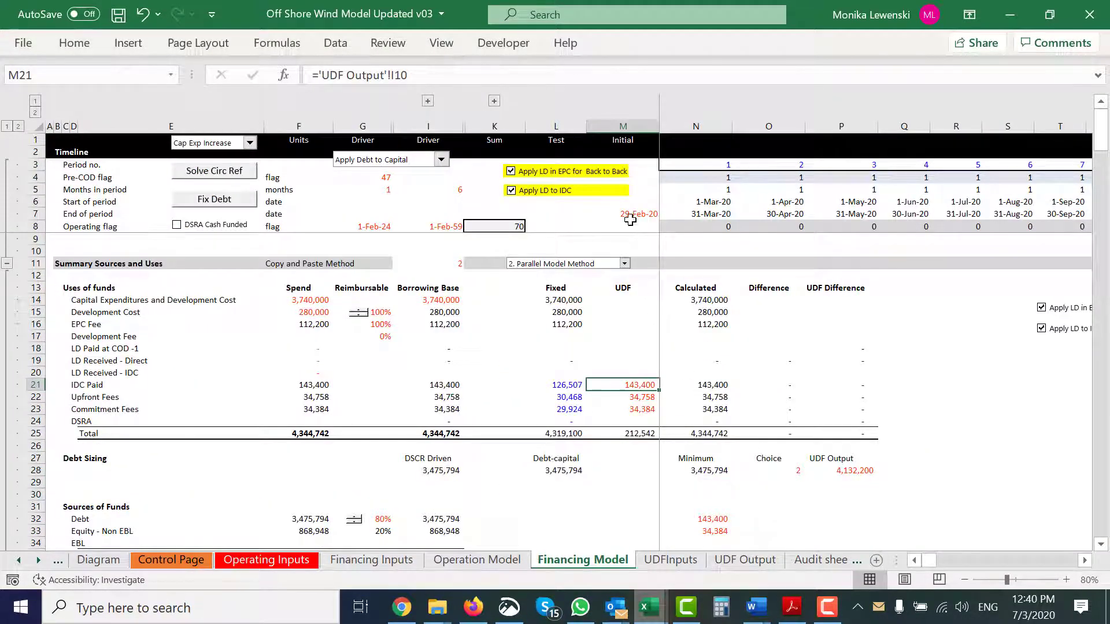
{"action": "left_click", "coordinate": [405, 345]}
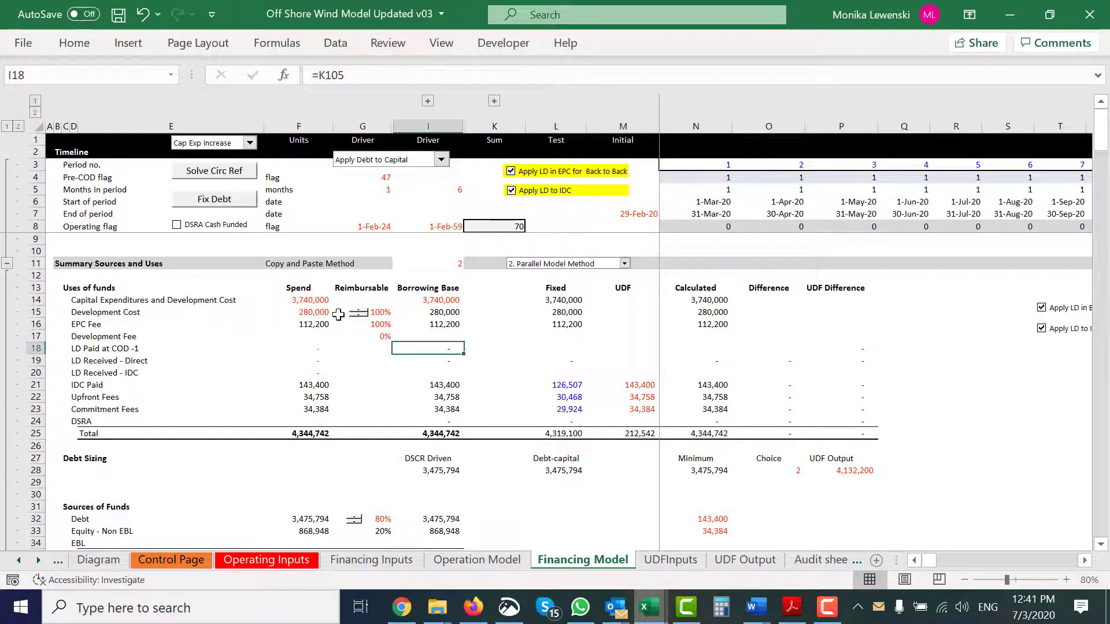
- Lower the reimbursable percentage of Development Cost to 80% on the Financing Model sheet
{"action": "left_click", "coordinate": [359, 319]}
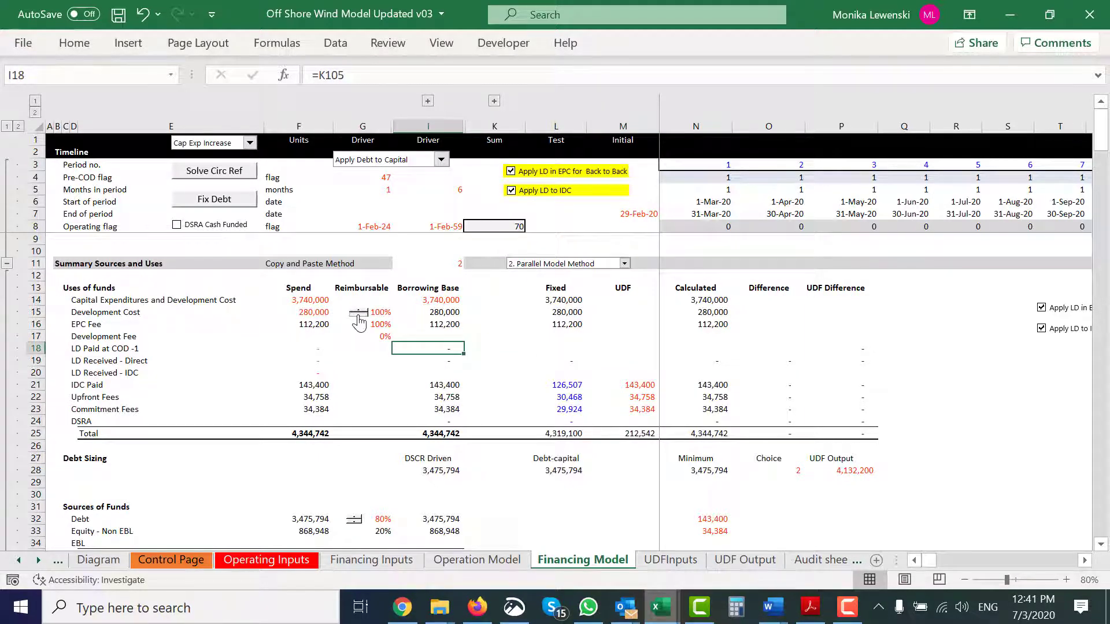
{"action": "left_click", "coordinate": [359, 320]}
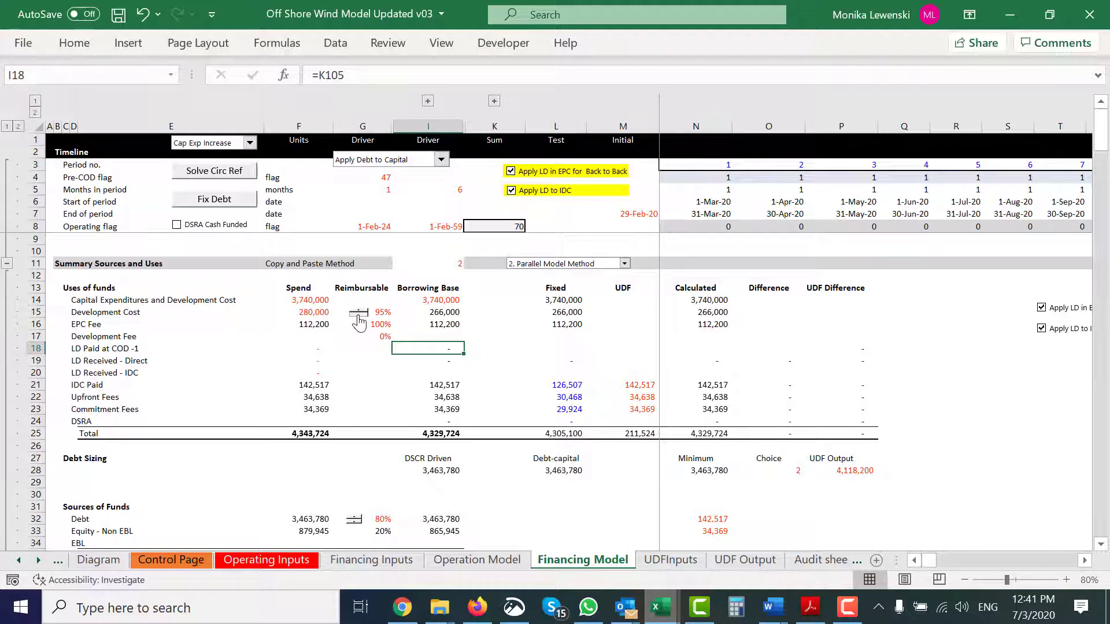
{"action": "left_click", "coordinate": [359, 319]}
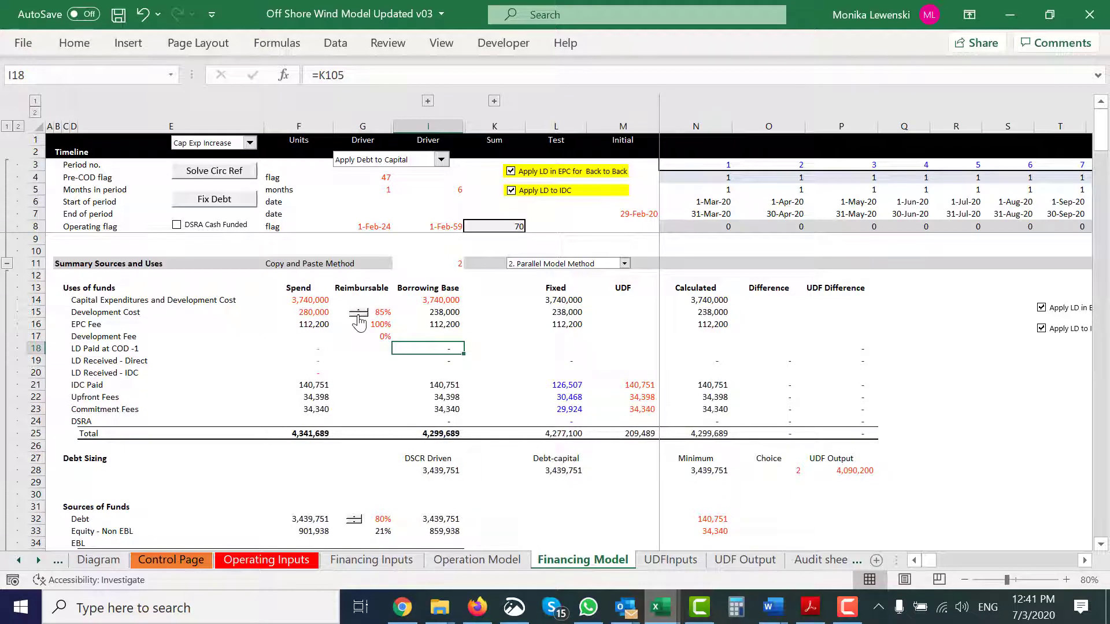
{"action": "left_click", "coordinate": [359, 320]}
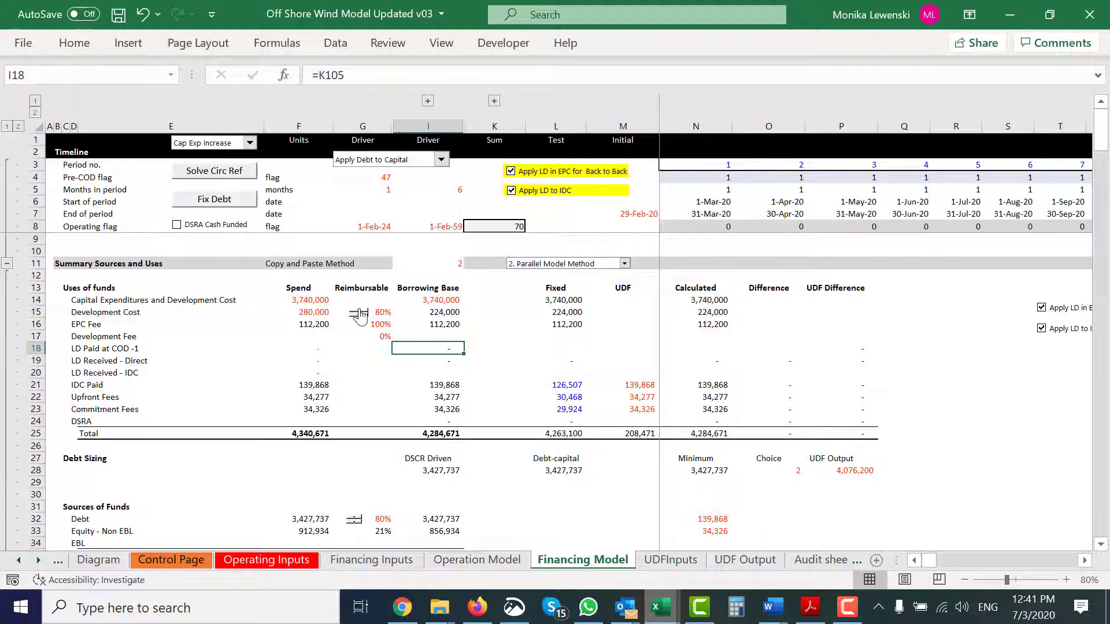
{"action": "left_click", "coordinate": [359, 313]}
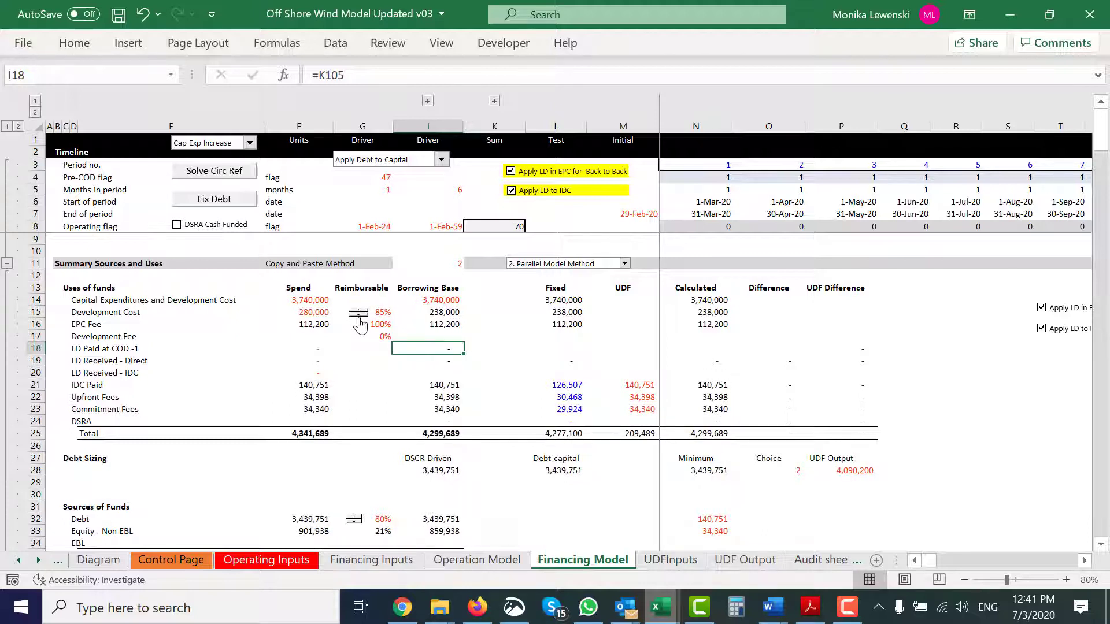
{"action": "left_click", "coordinate": [359, 317]}
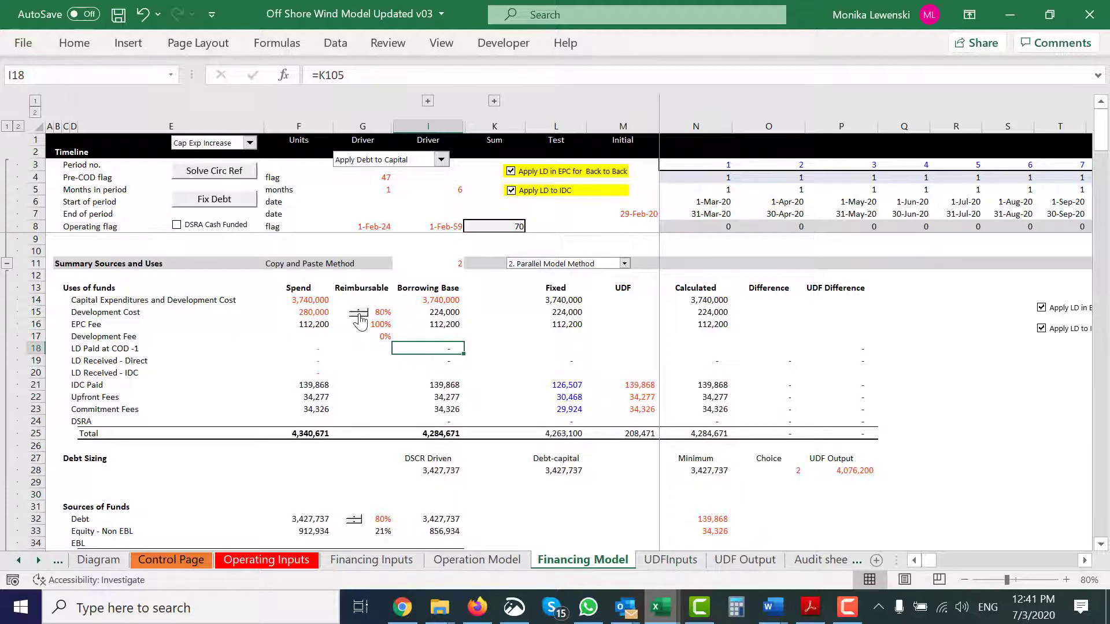
- Change the circularity method to 1. Copy and Paste Method and run Solve Circ Ref
{"action": "left_click", "coordinate": [534, 266]}
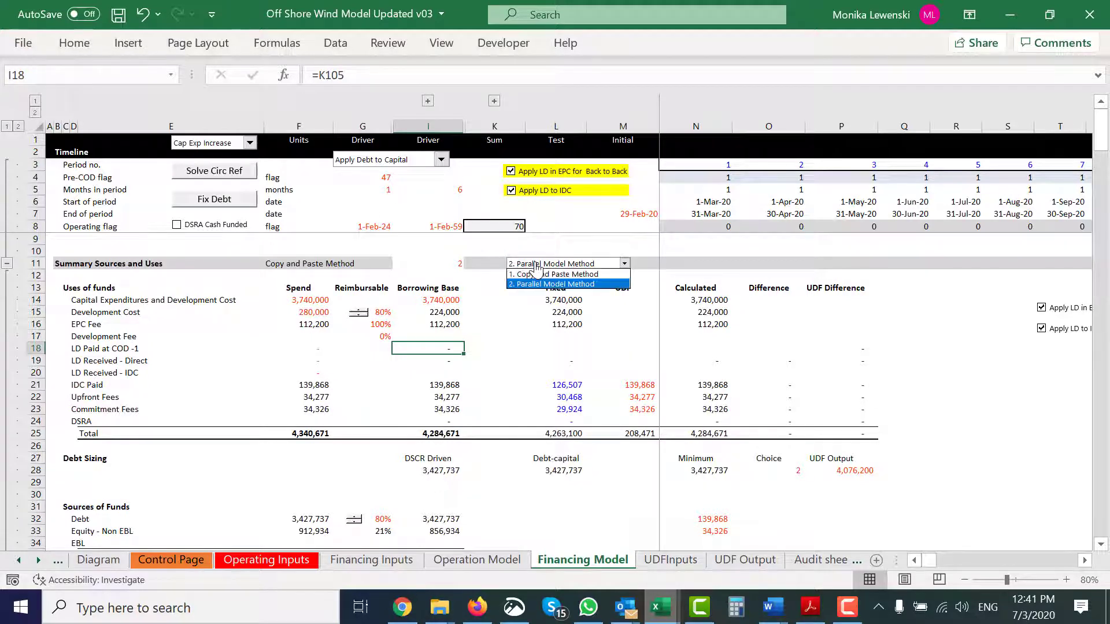
{"action": "left_click", "coordinate": [537, 267]}
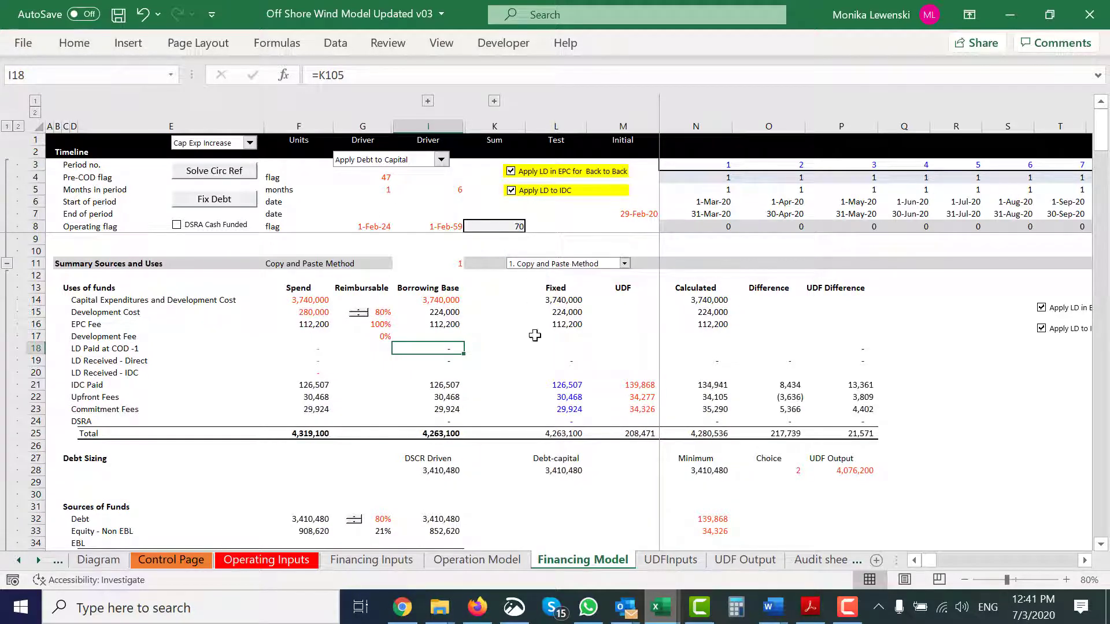
{"action": "left_click", "coordinate": [631, 346]}
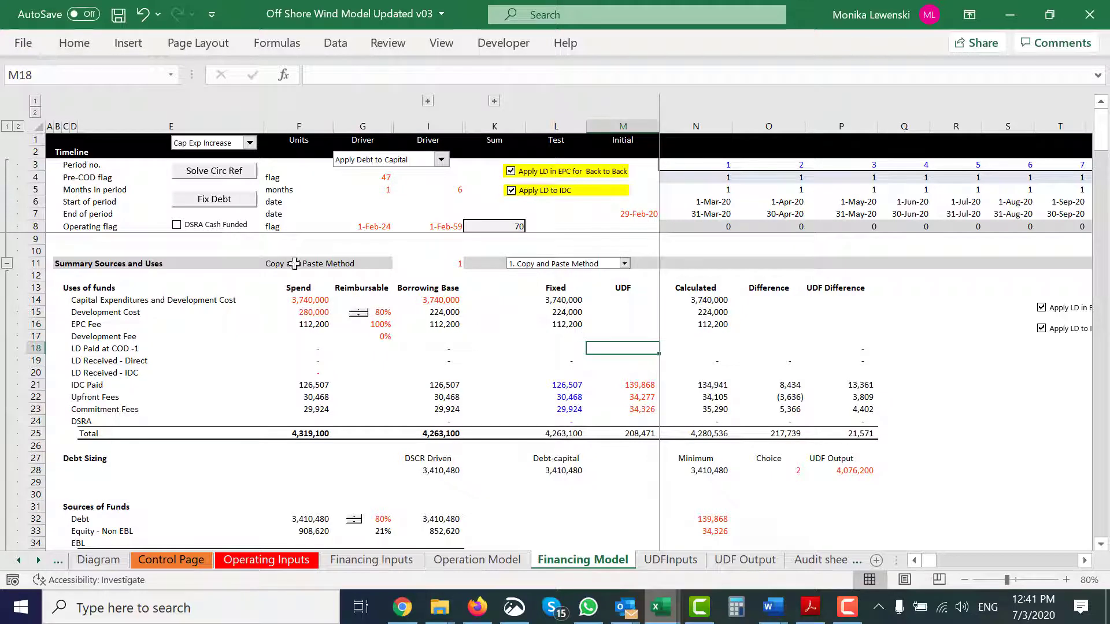
{"action": "left_click", "coordinate": [218, 173]}
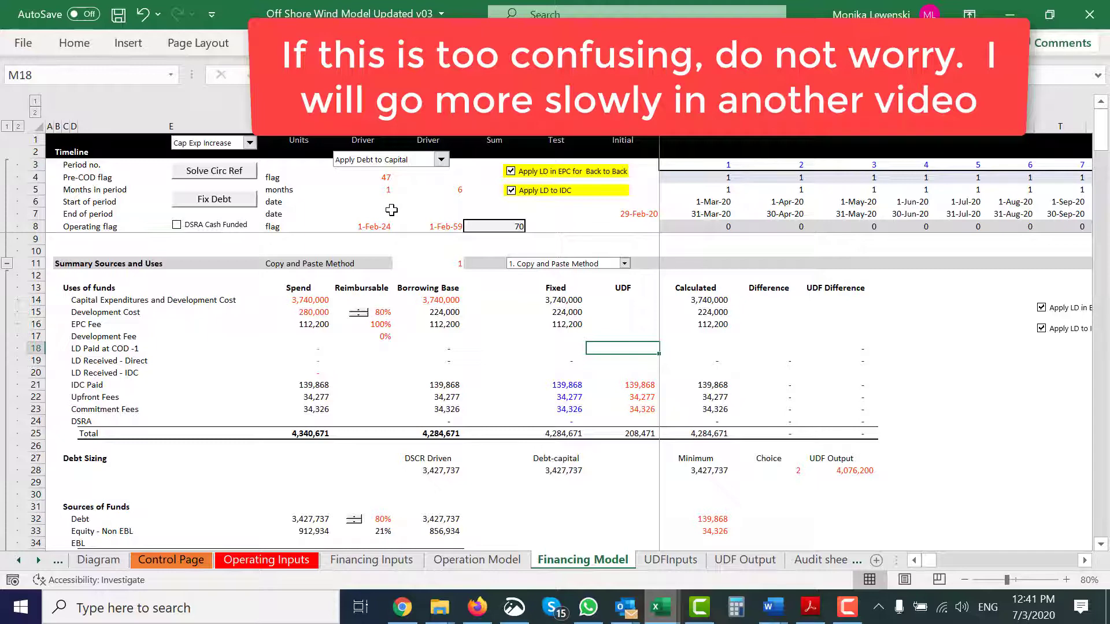
- Set the reimbursable percentage of Development Cost to 85% and run Solve Circ Ref again
{"action": "left_click", "coordinate": [472, 360]}
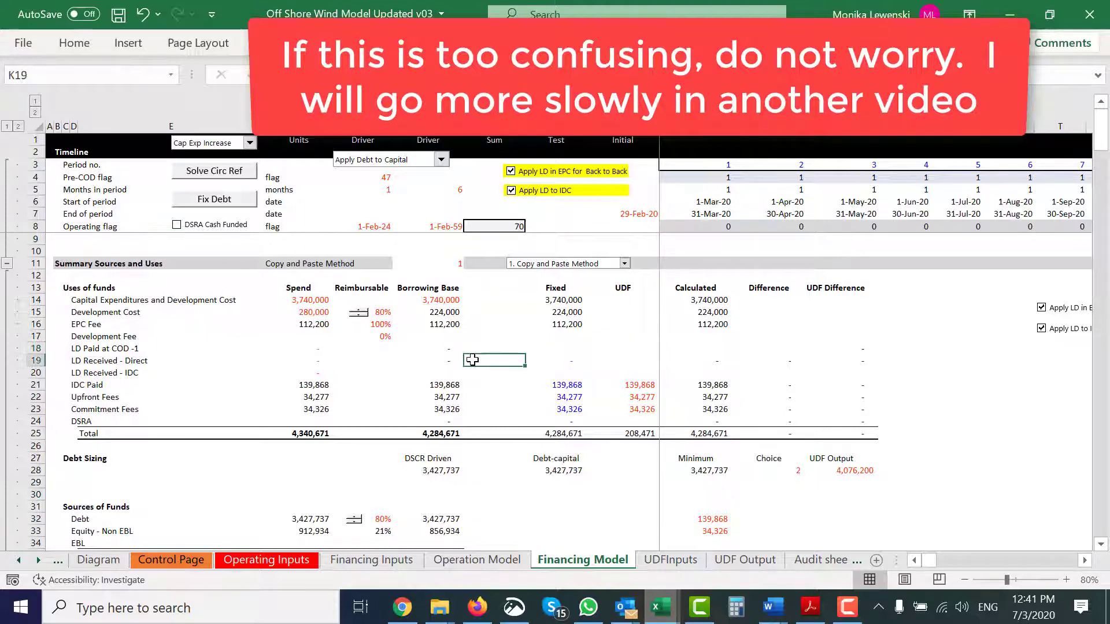
{"action": "left_click", "coordinate": [359, 313]}
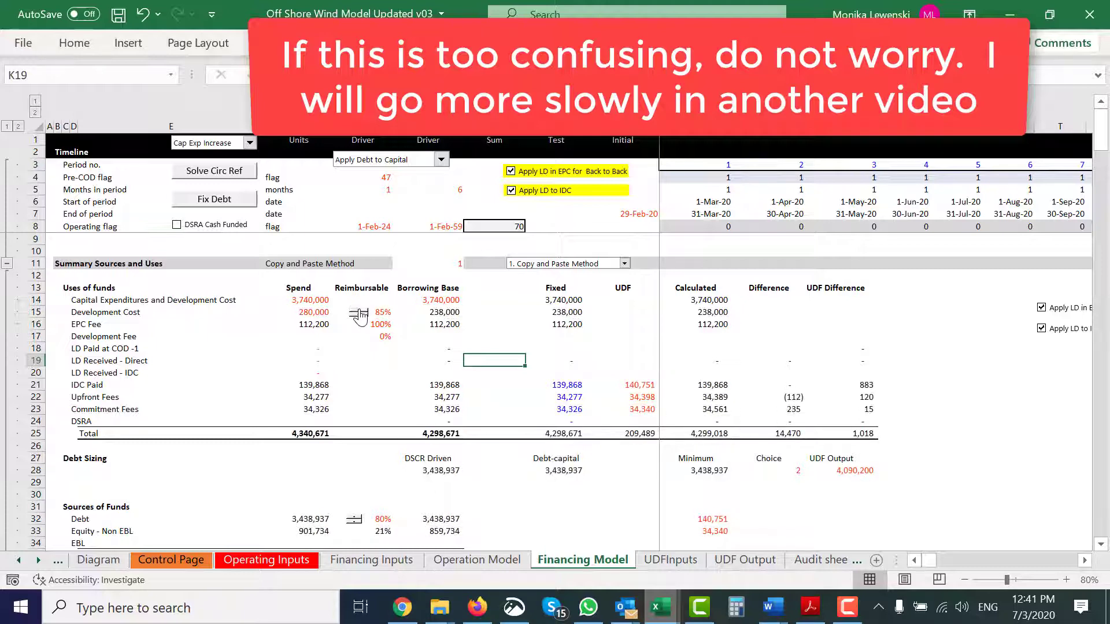
{"action": "left_click", "coordinate": [218, 174]}
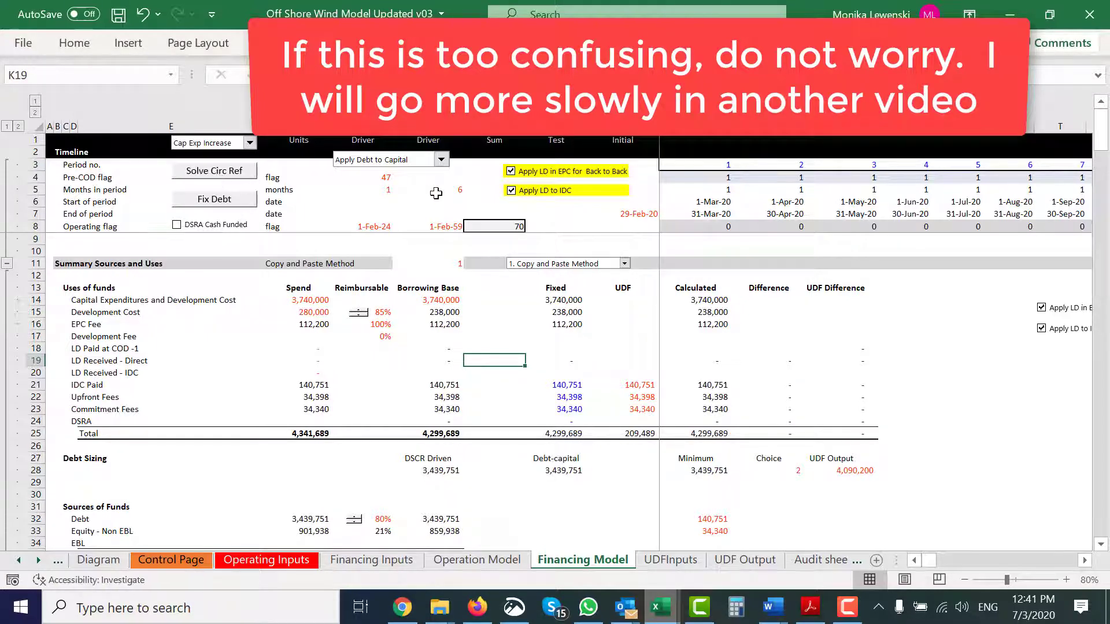
- Set the circularity method on the Financing Model sheet back to 2. Parallel Model Method
{"action": "left_click", "coordinate": [560, 266]}
{"action": "key", "text": "Down"}
{"action": "key", "text": "Return"}
{"action": "left_click", "coordinate": [491, 322]}
- Go back through the Operation Model and Control Page sheets to the Diagram sheet
{"action": "key", "text": "ctrl+Page_Up"}
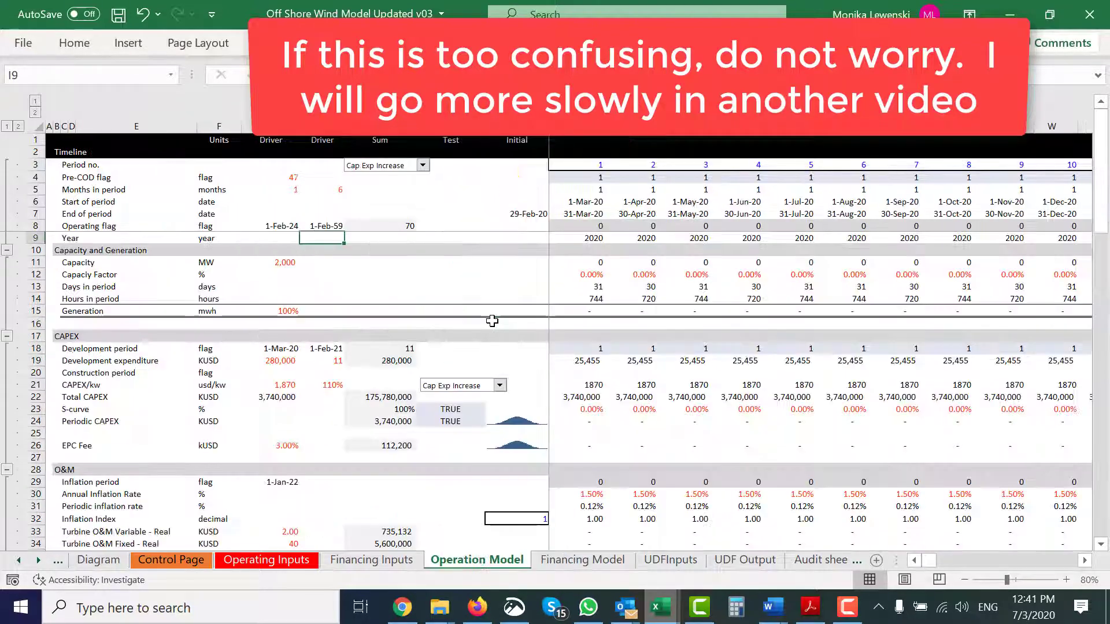
{"action": "key", "text": "ctrl+Page_Up"}
{"action": "key", "text": "ctrl+Page_Up"}
{"action": "key", "text": "ctrl+Page_Up"}
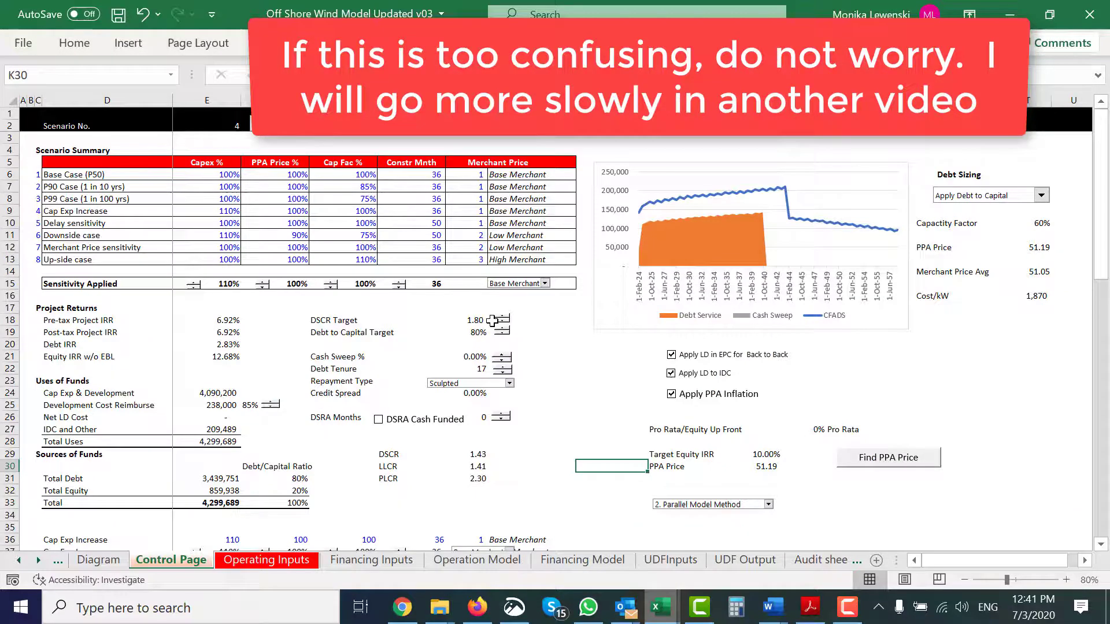
{"action": "key", "text": "ctrl+Page_Up"}
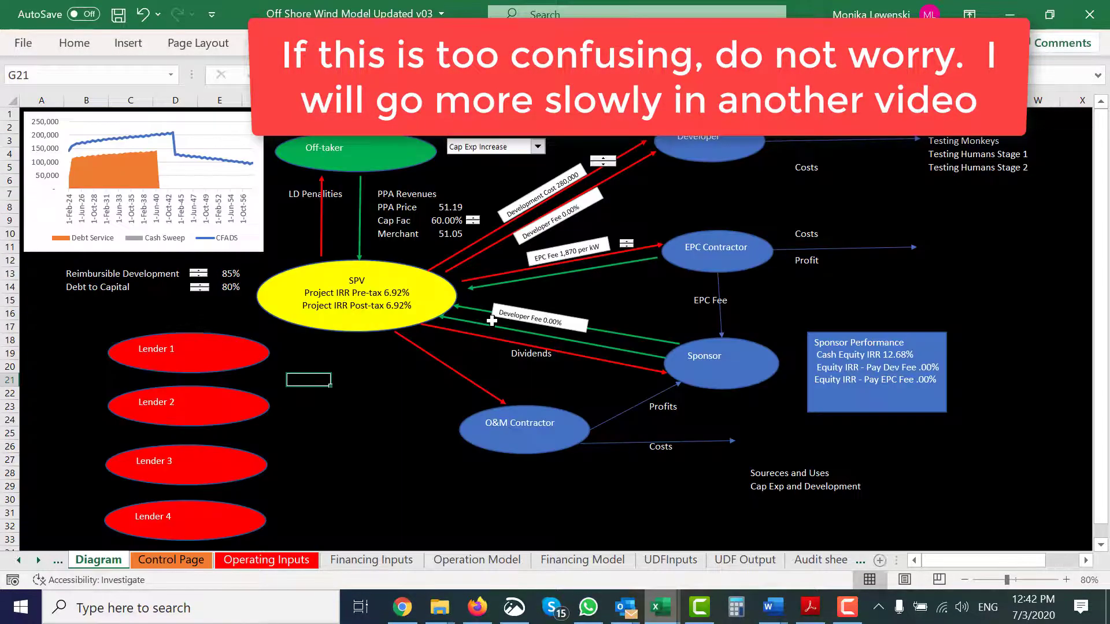
{"action": "left_click", "coordinate": [397, 447]}
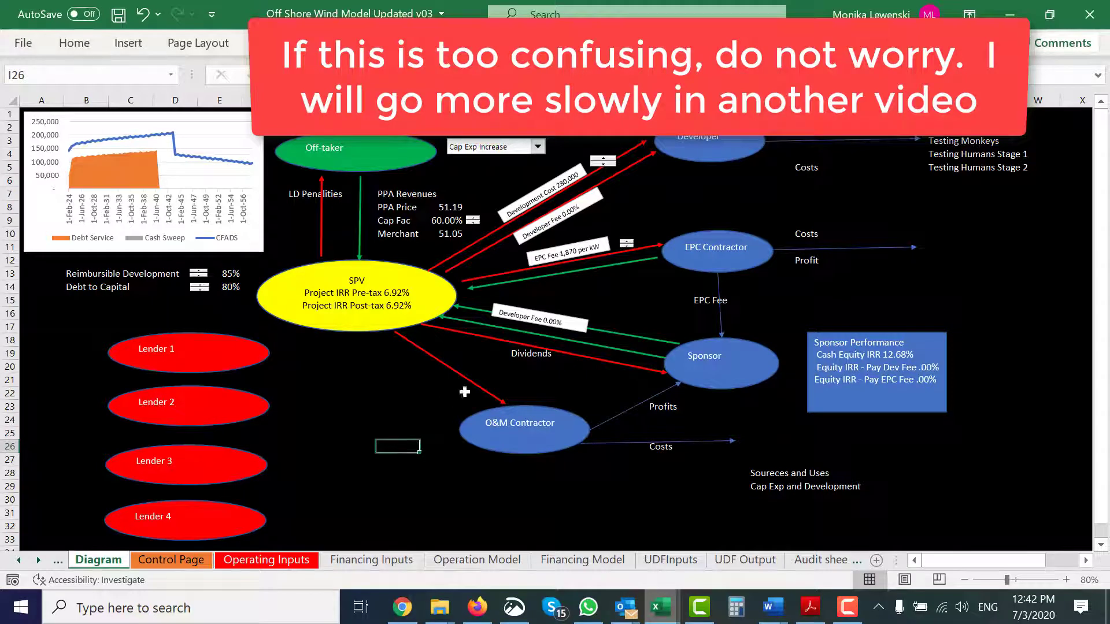
- Move the three entries from Testing Monkeys to Testing Humans Stage 2 up one row, starting at cell U2
{"action": "left_click", "coordinate": [902, 171]}
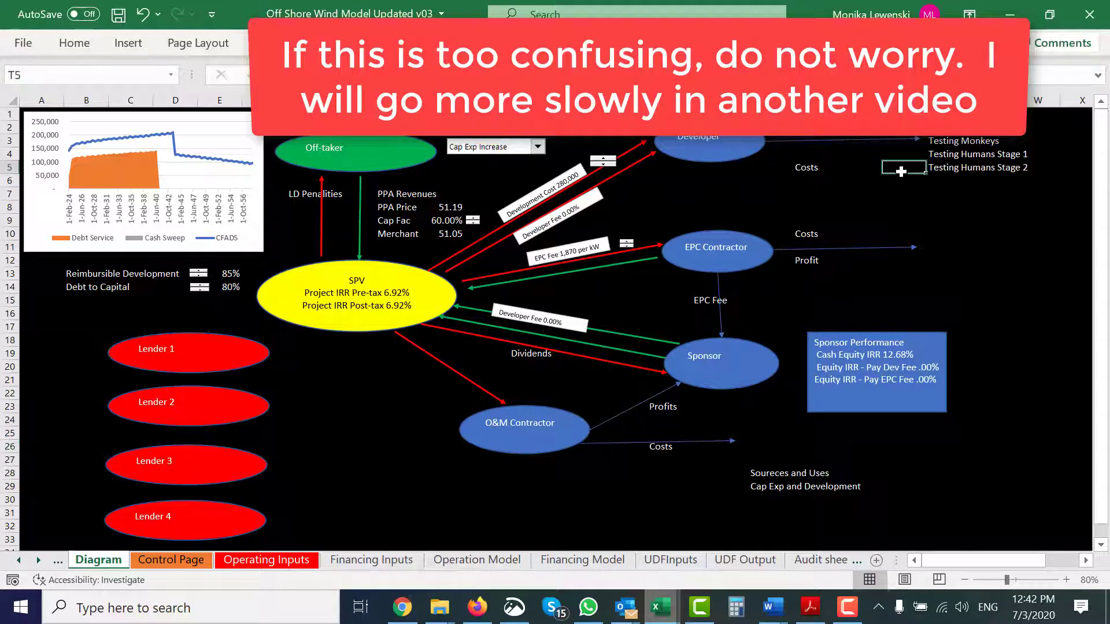
{"action": "key", "text": "Up"}
{"action": "key", "text": "Up"}
{"action": "key", "text": "Right"}
{"action": "key", "text": "shift+Down"}
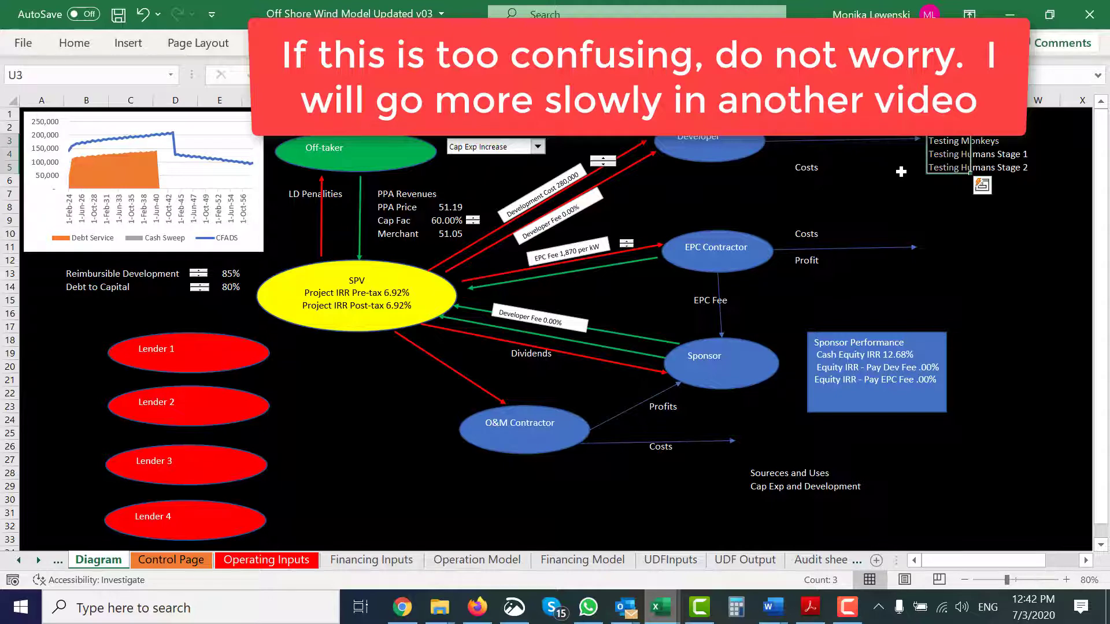
{"action": "type", "text": "x"}
{"action": "key", "text": "Up"}
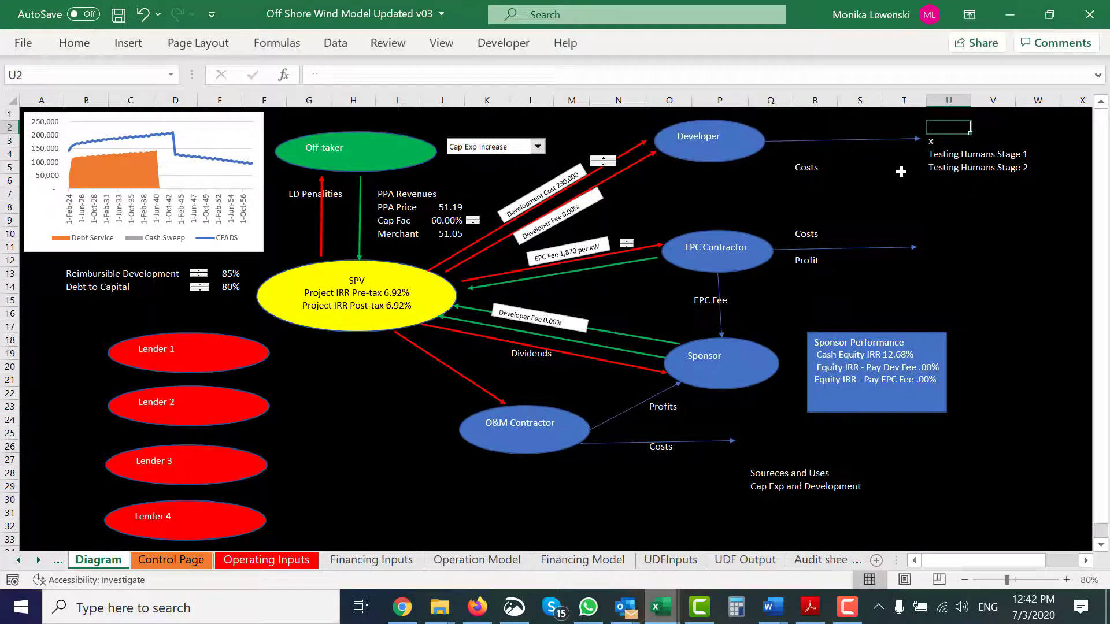
{"action": "key", "text": "Down"}
{"action": "key", "text": "ctrl+z"}
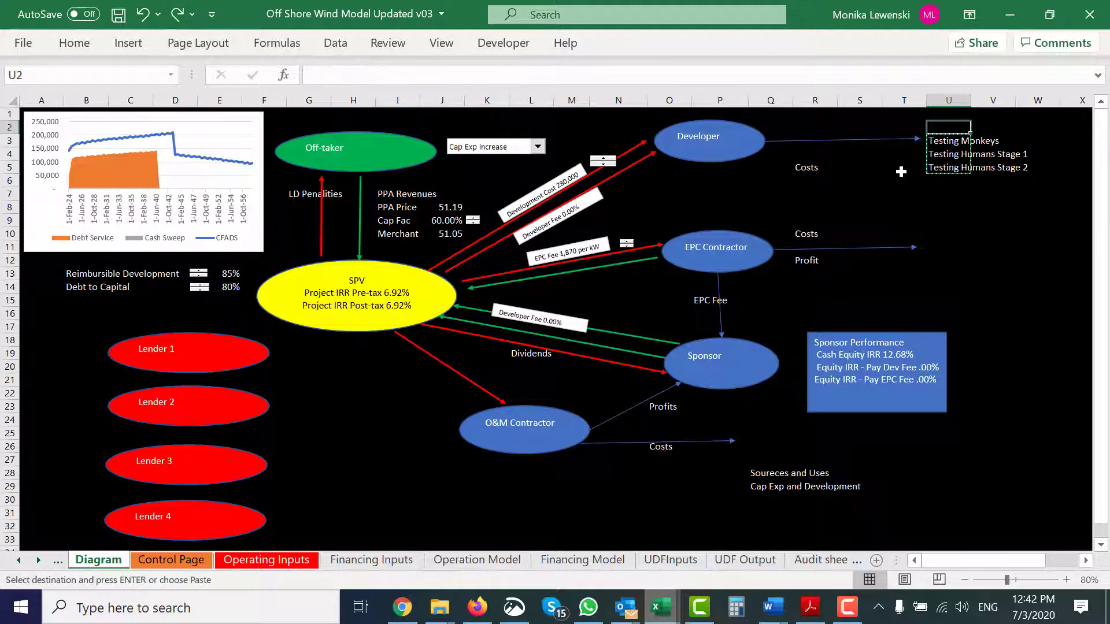
{"action": "key", "text": "ctrl+z"}
{"action": "key", "text": "Down"}
{"action": "key", "text": "Down"}
{"action": "key", "text": "Down"}
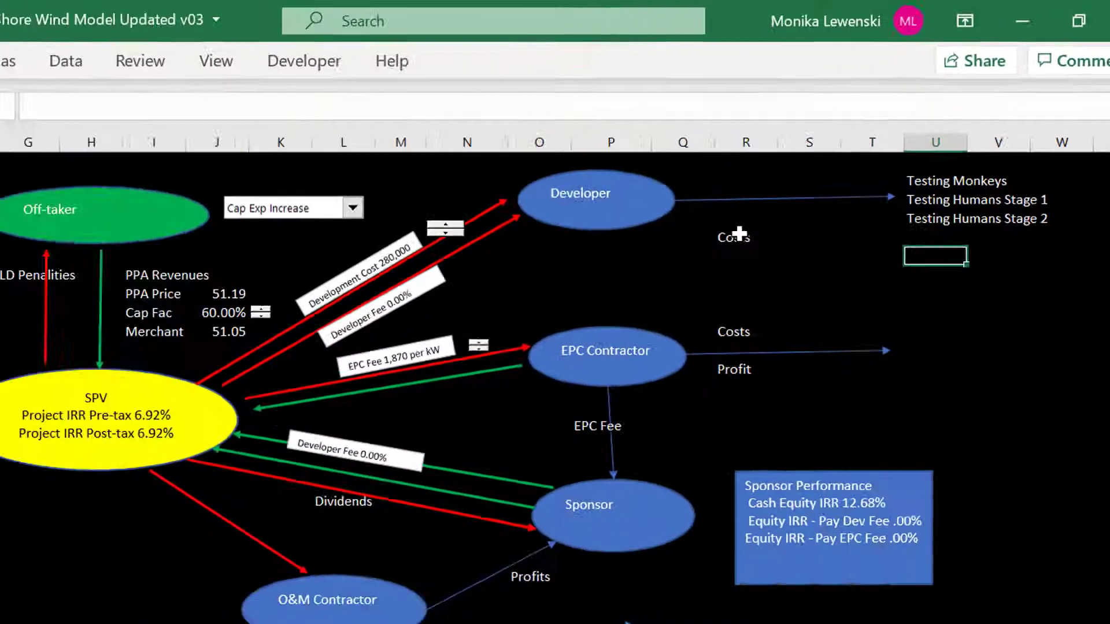
- Move the Costs label beside the Developer arrow up three rows to cell R2
{"action": "left_click", "coordinate": [586, 289]}
{"action": "key", "text": "ctrl+x"}
{"action": "key", "text": "Up"}
{"action": "key", "text": "Up"}
{"action": "key", "text": "Up"}
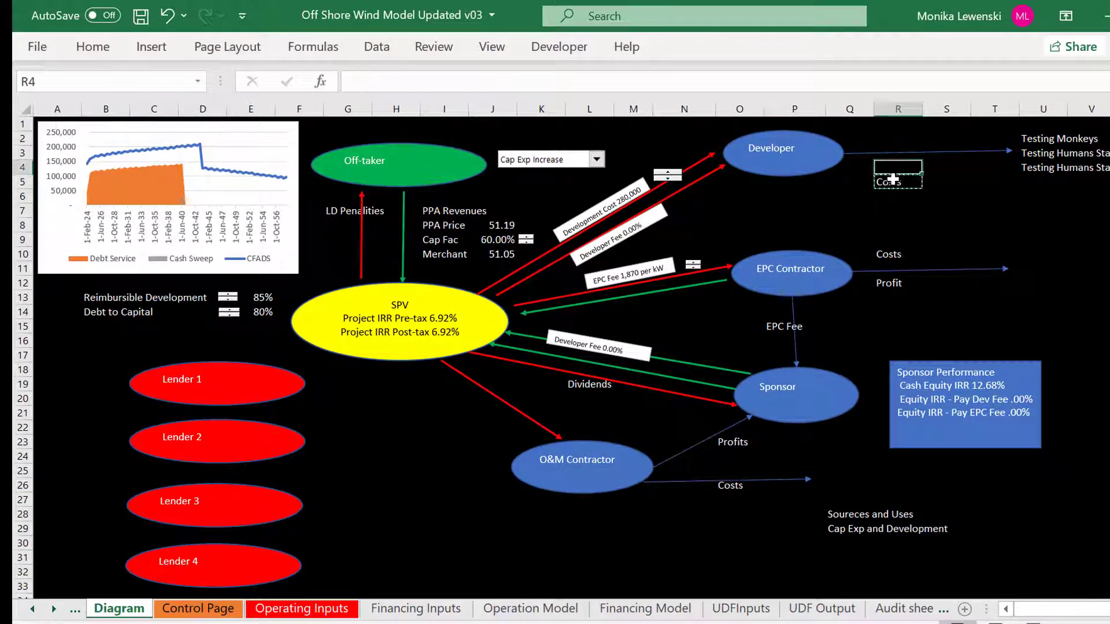
{"action": "key", "text": "Return"}
{"action": "key", "text": "Down"}
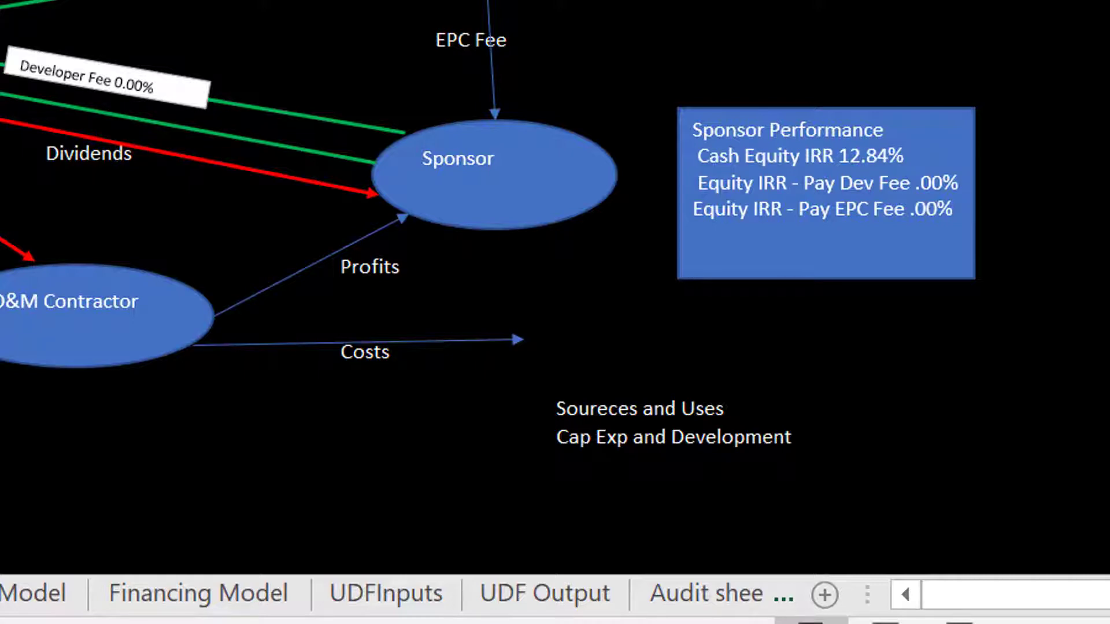
- Test the Reimbursible Development percentage at different levels on the Diagram sheet and leave it set to 90%
{"action": "left_click", "coordinate": [100, 253]}
{"action": "left_click", "coordinate": [100, 253]}
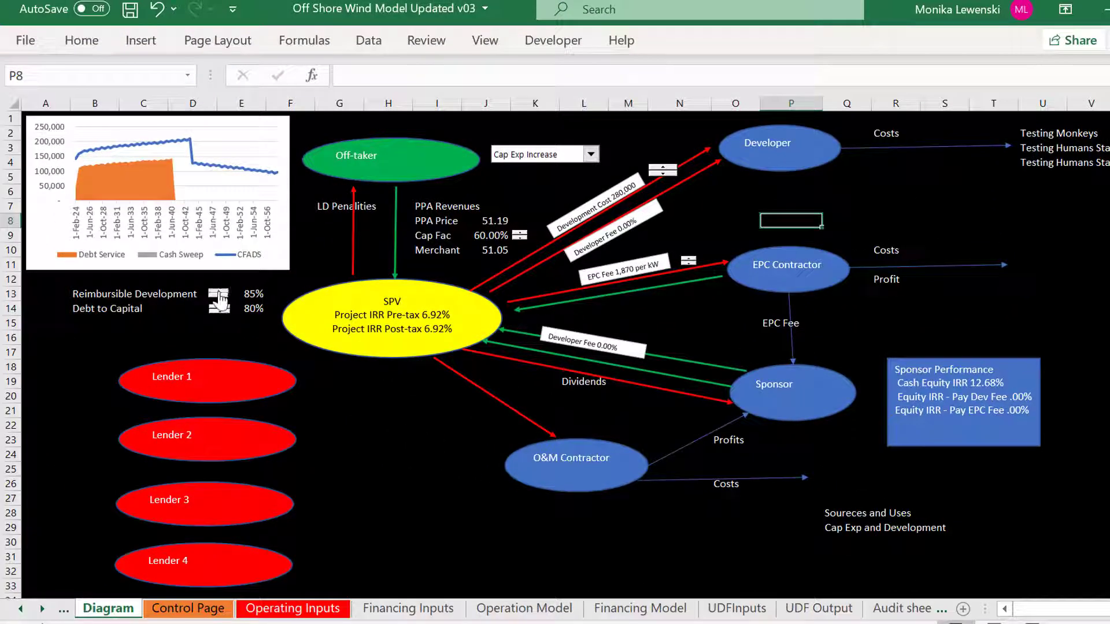
{"action": "left_click", "coordinate": [219, 291]}
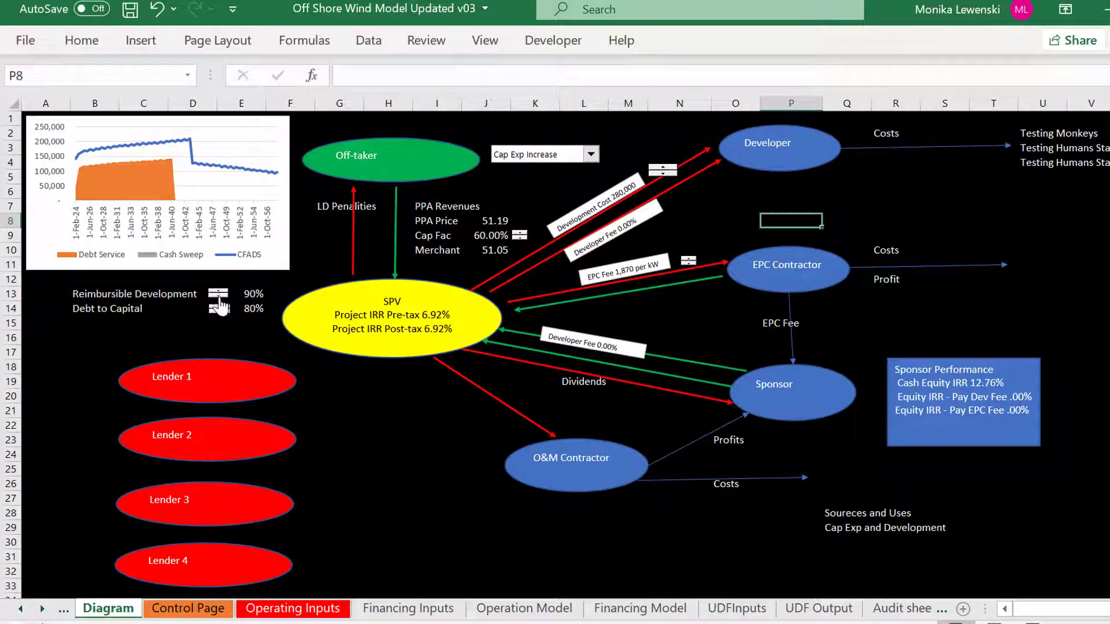
{"action": "left_click", "coordinate": [220, 306]}
{"action": "left_click", "coordinate": [219, 297]}
{"action": "left_click", "coordinate": [219, 291]}
{"action": "left_click", "coordinate": [219, 291]}
{"action": "left_click", "coordinate": [400, 438]}
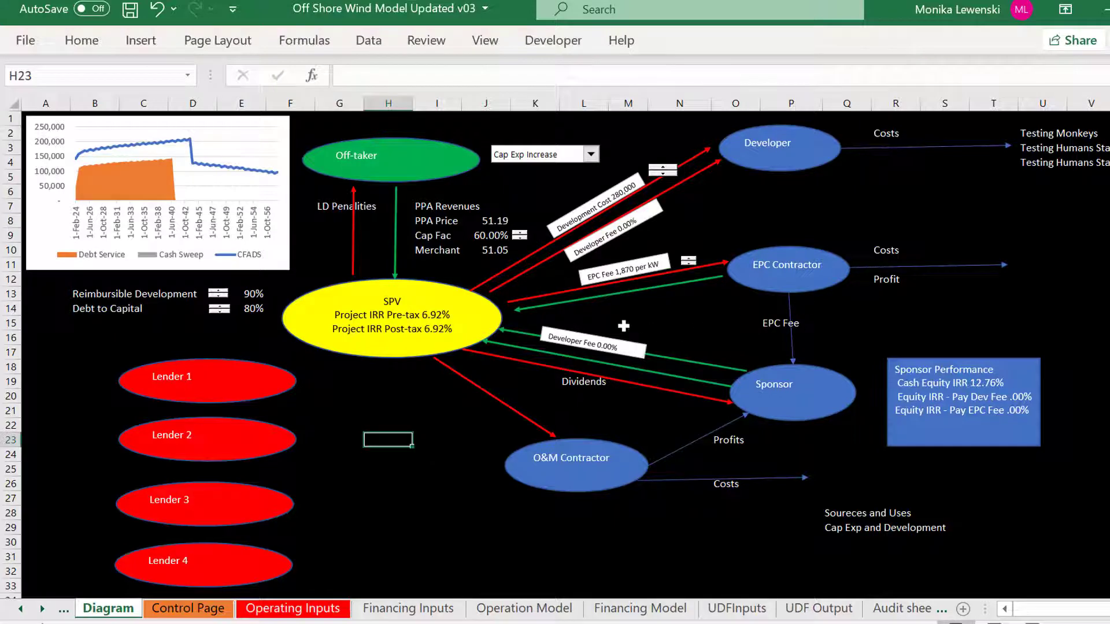
{"action": "left_click", "coordinate": [500, 509]}
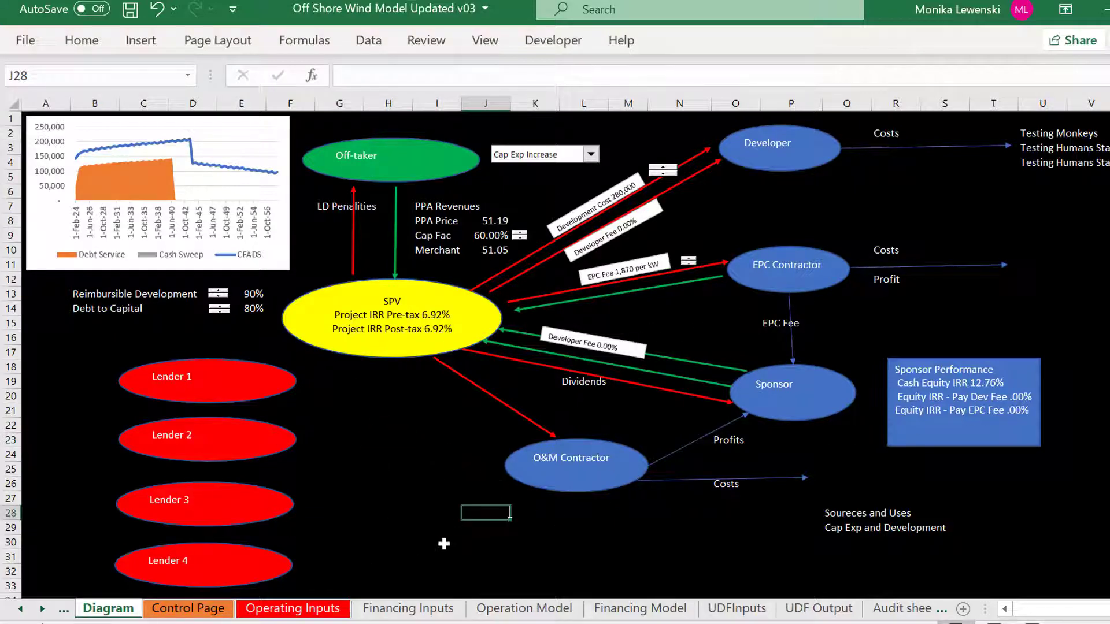
{"action": "left_click", "coordinate": [408, 488]}
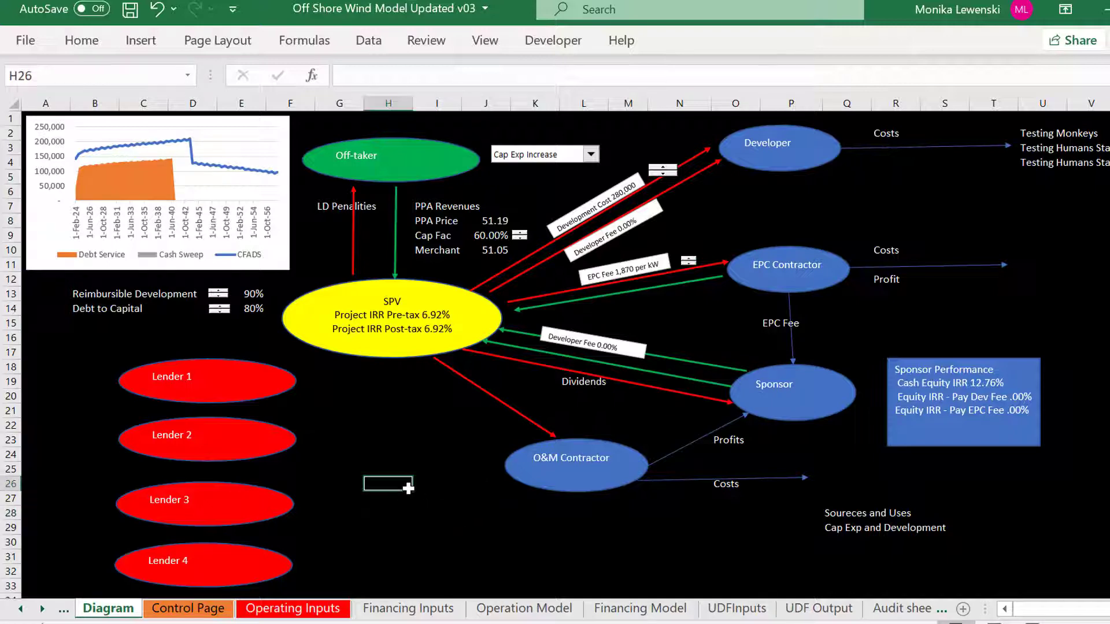